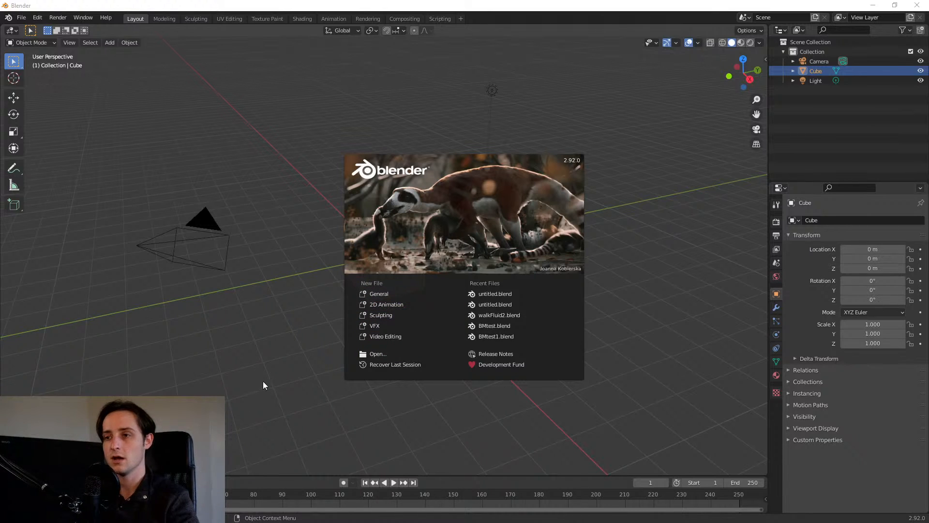
- Dismiss the start-up splash screen and move the browser window off the workspace
{"action": "left_click", "coordinate": [256, 364]}
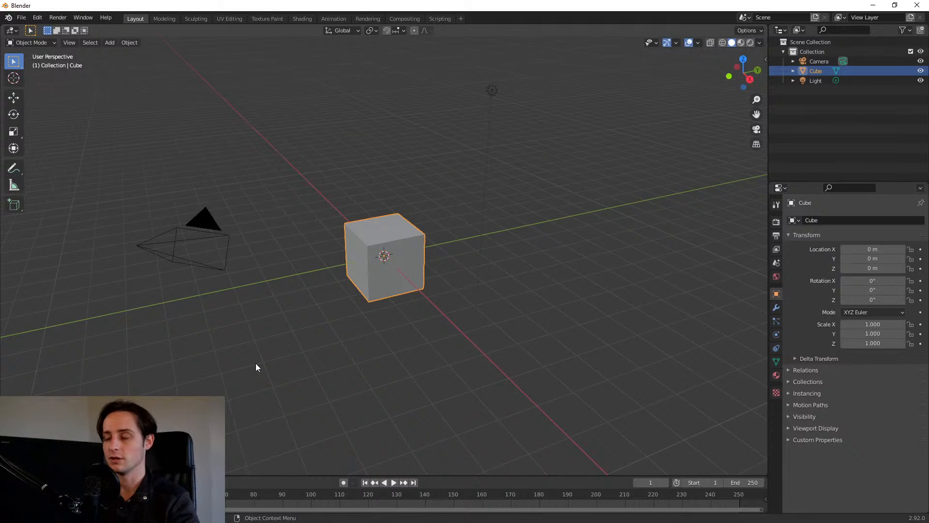
{"action": "middle_click_drag", "start_coordinate": [221, 352], "coordinate": [417, 324]}
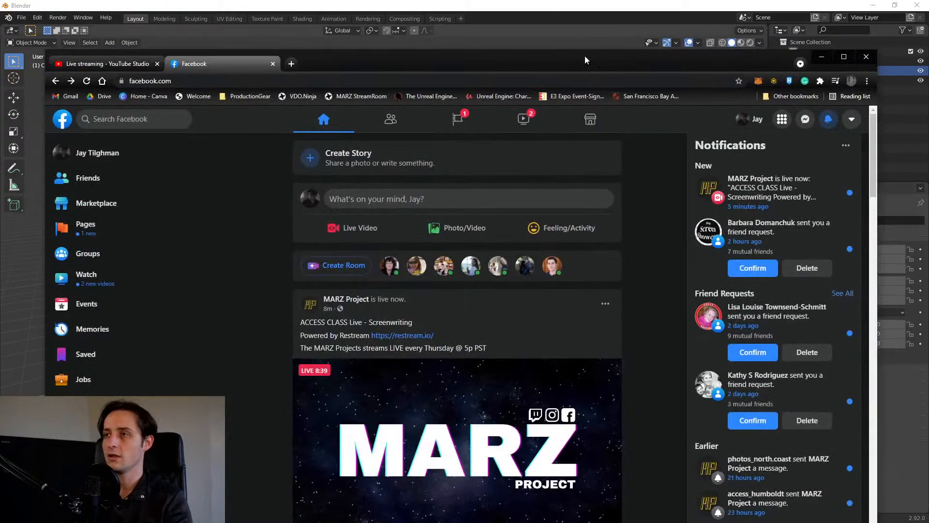
{"action": "left_click_drag", "start_coordinate": [585, 56], "coordinate": [928, 154]}
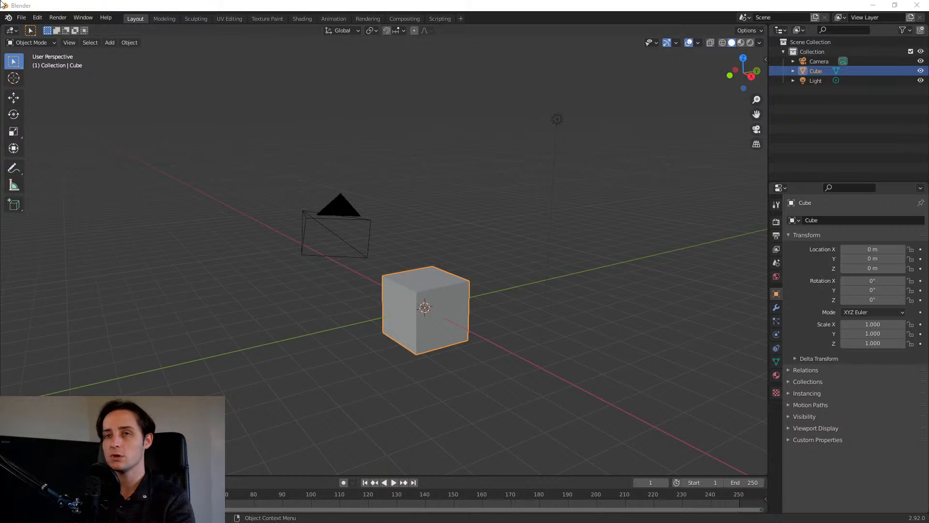
- Open the add-on preferences and reposition their window over the viewport
{"action": "left_click", "coordinate": [58, 17]}
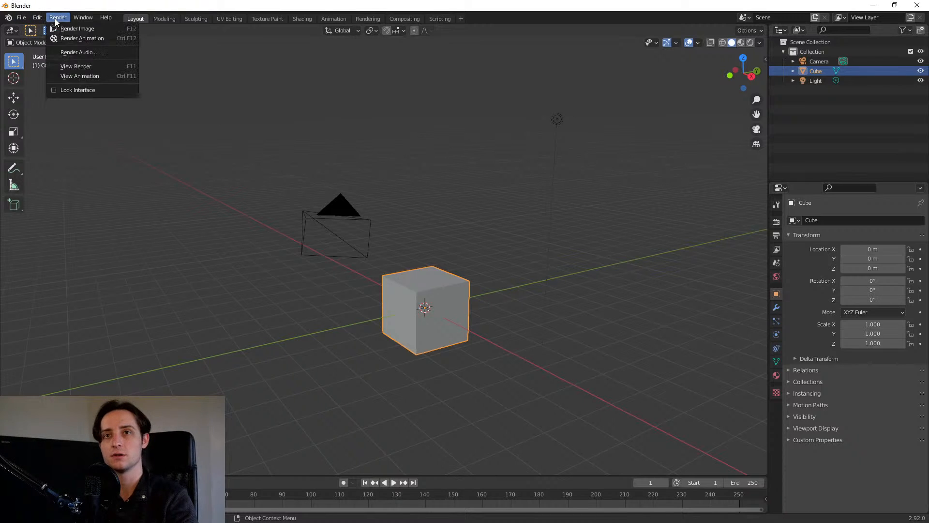
{"action": "mouse_move", "coordinate": [38, 18]}
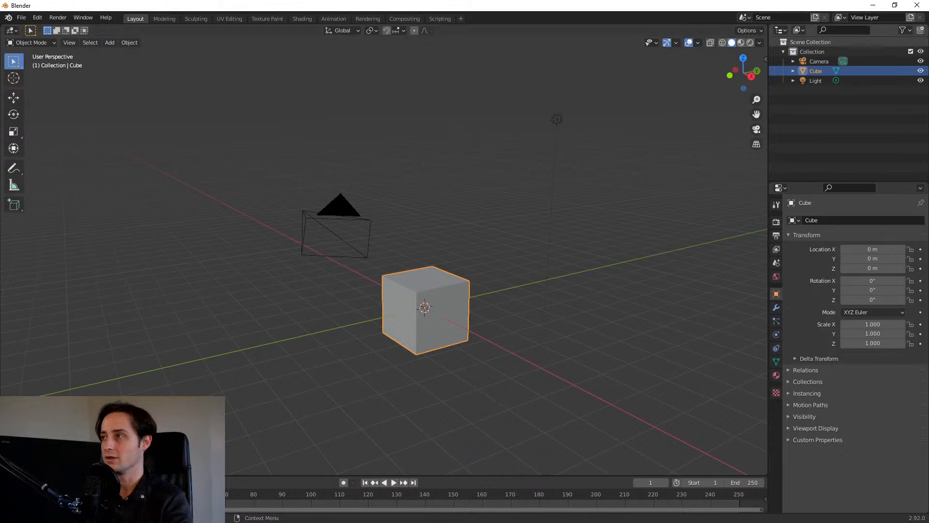
{"action": "left_click", "coordinate": [39, 18]}
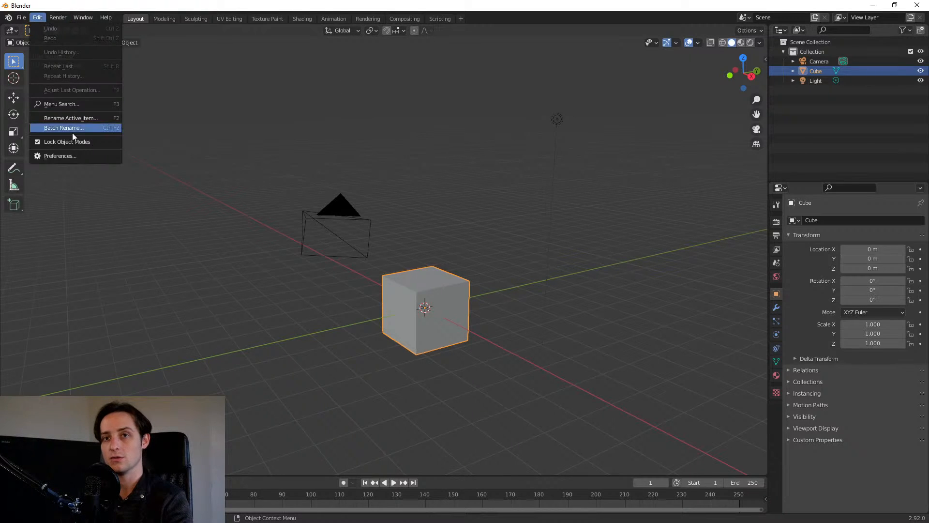
{"action": "left_click", "coordinate": [68, 154]}
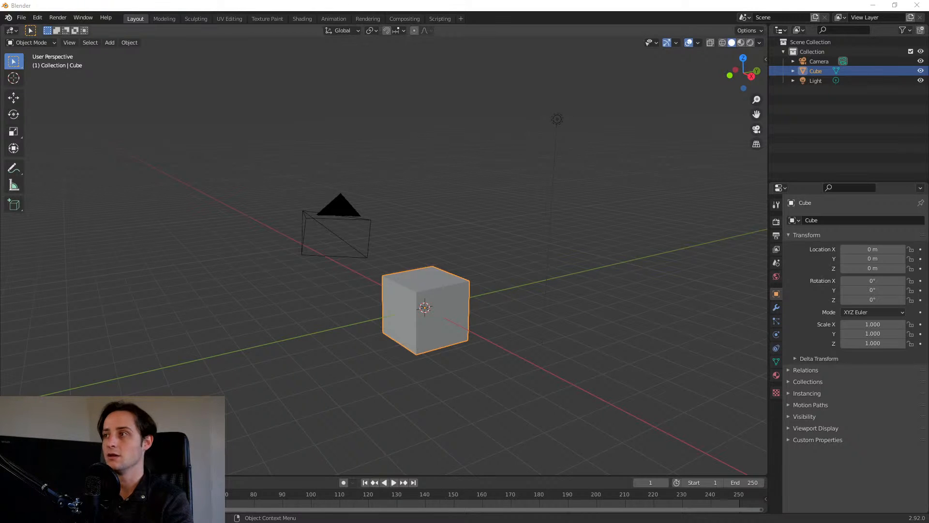
{"action": "left_click_drag", "start_coordinate": [504, 54], "coordinate": [291, 124]}
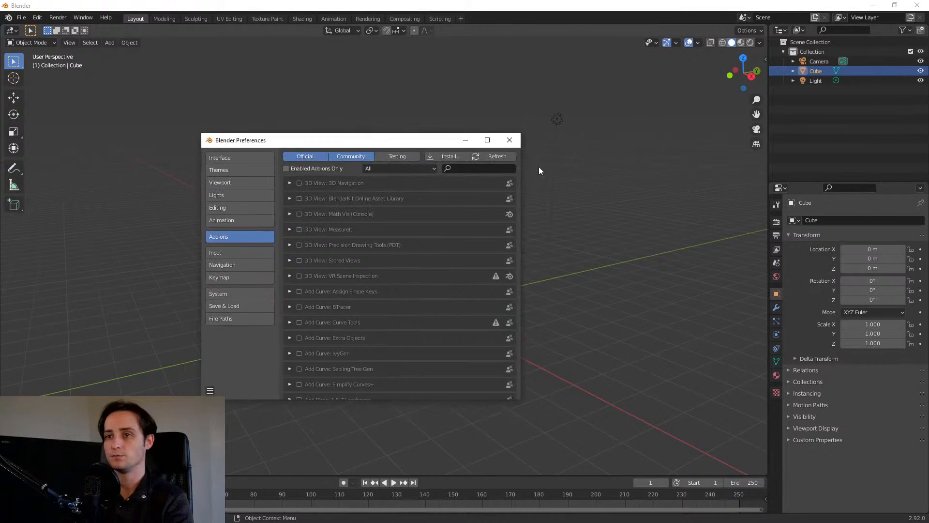
- Find Screencast Keys among the add-ons, install it from screencast_keys.zip and enable it
{"action": "scroll", "coordinate": [386, 241], "scroll_direction": "down", "scroll_amount": 1}
{"action": "scroll", "coordinate": [392, 242], "scroll_direction": "down", "scroll_amount": 15}
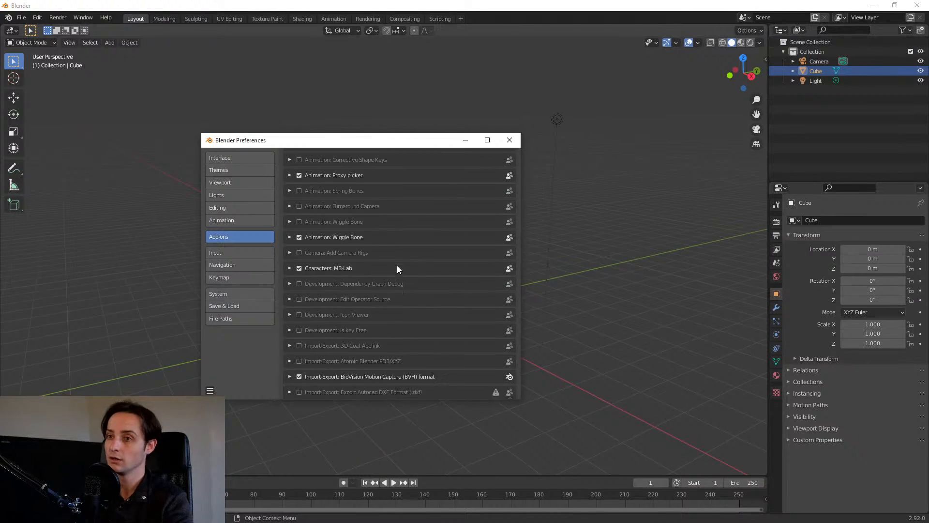
{"action": "scroll", "coordinate": [397, 268], "scroll_direction": "down", "scroll_amount": 20}
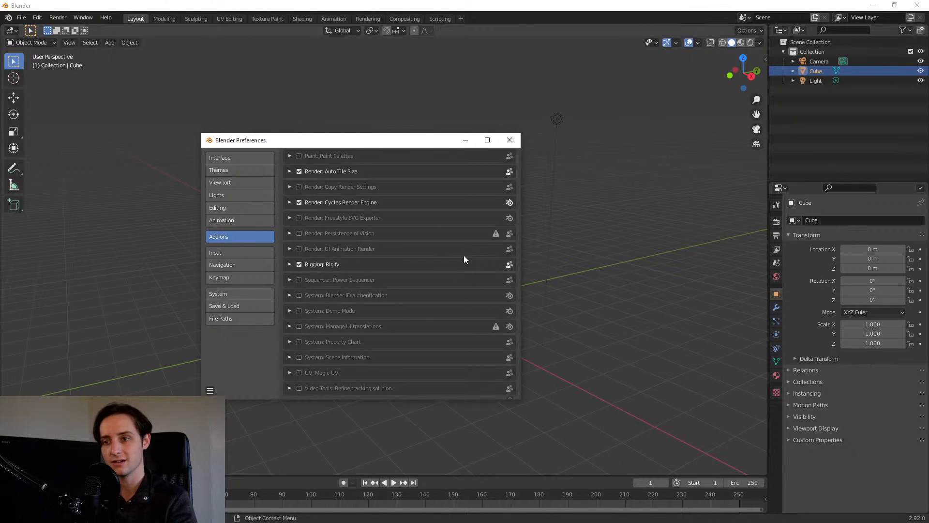
{"action": "scroll", "coordinate": [414, 310], "scroll_direction": "up", "scroll_amount": 15}
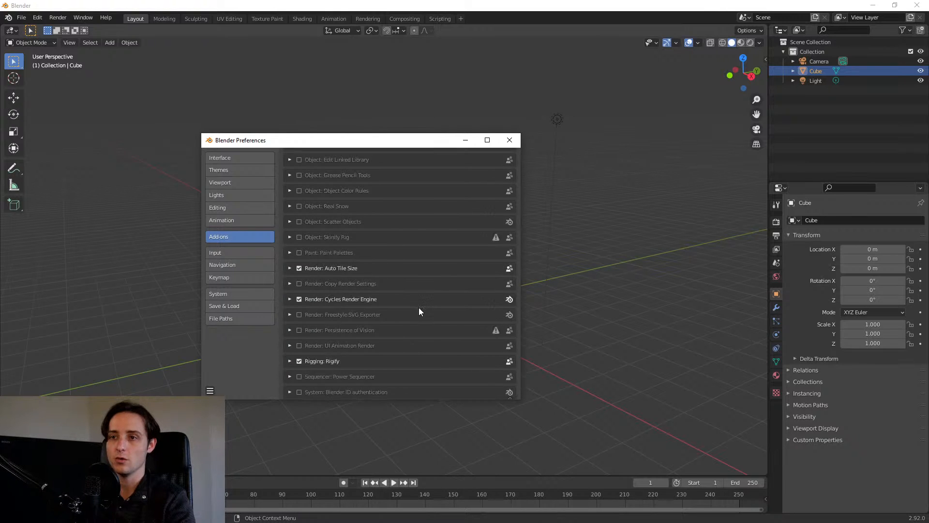
{"action": "scroll", "coordinate": [422, 283], "scroll_direction": "up", "scroll_amount": 15}
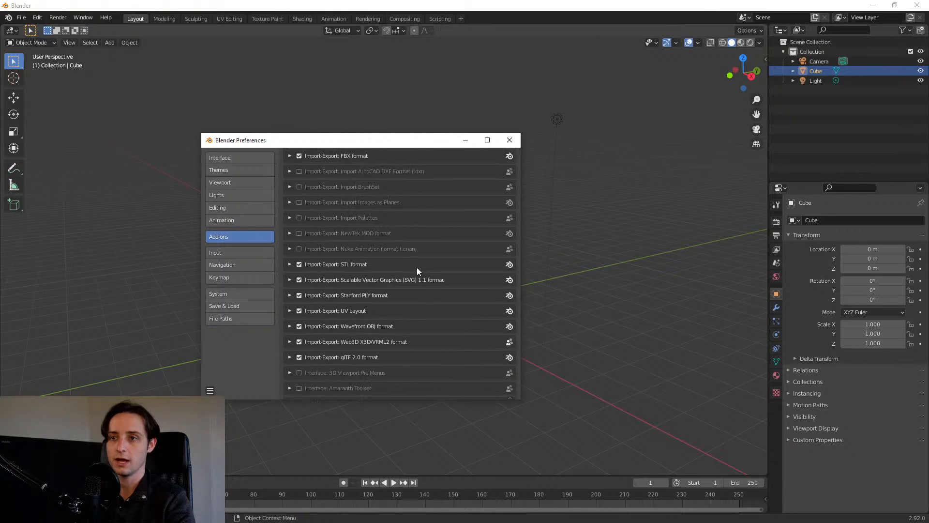
{"action": "scroll", "coordinate": [436, 215], "scroll_direction": "up", "scroll_amount": 5}
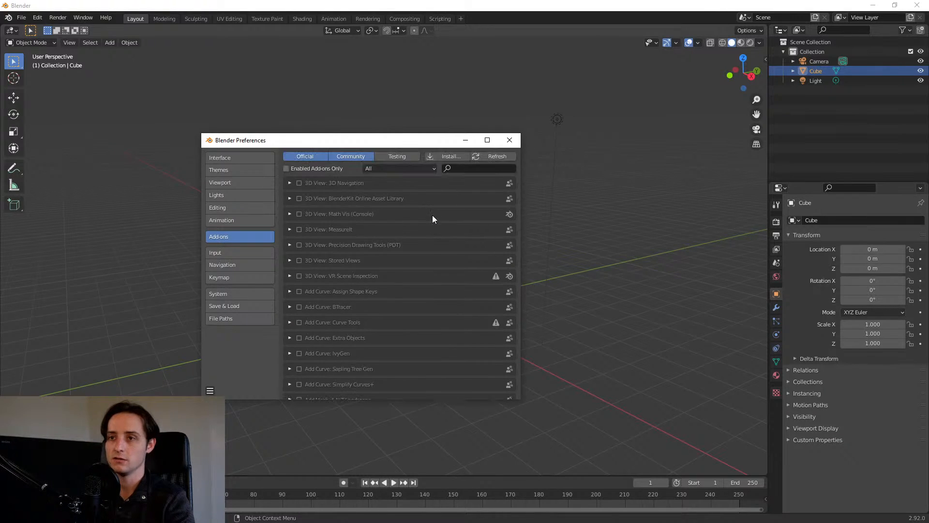
{"action": "type", "text": "scree"}
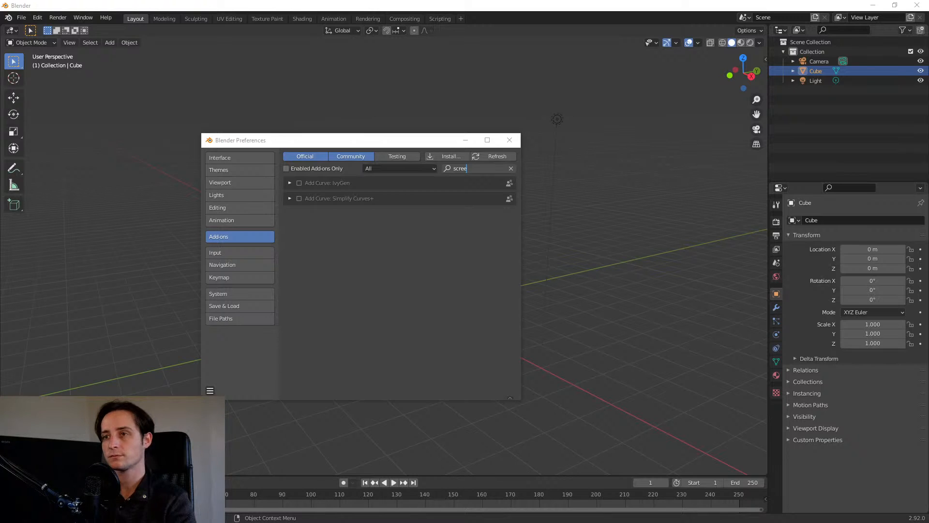
{"action": "key", "text": "Return"}
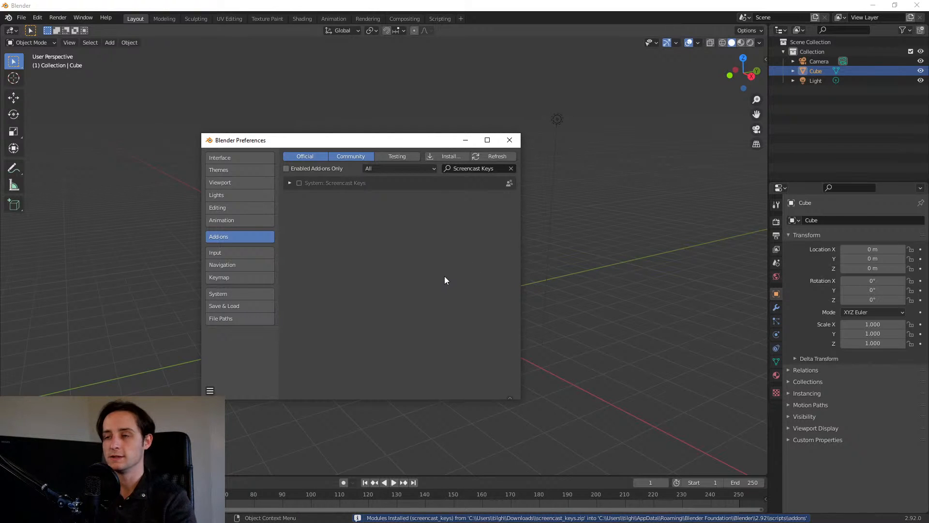
{"action": "left_click", "coordinate": [299, 183]}
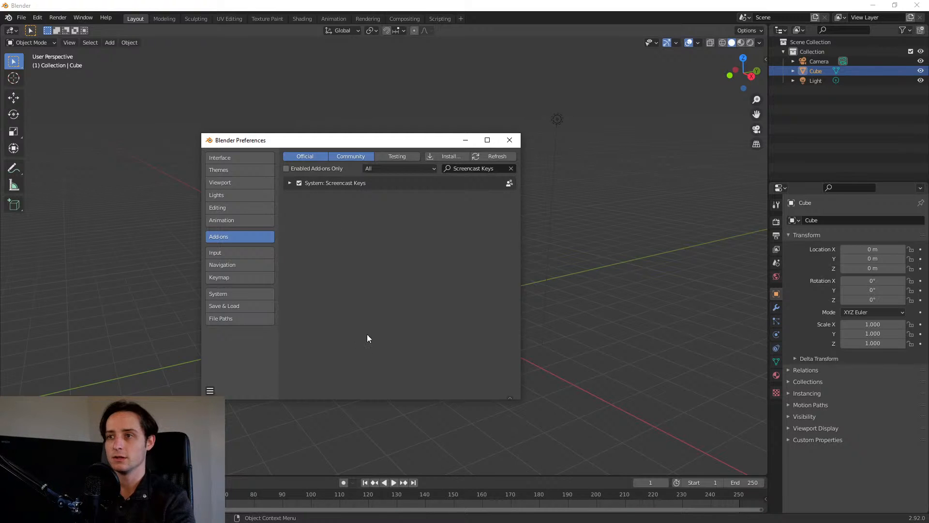
- Expand the Screencast Keys add-on's details, examine its configuration options and close the preferences
{"action": "left_click", "coordinate": [290, 183]}
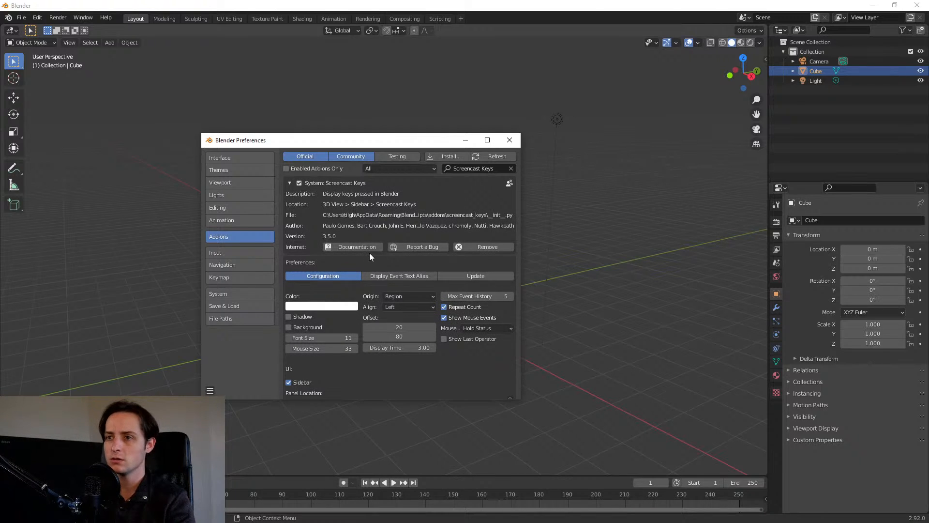
{"action": "scroll", "coordinate": [379, 258], "scroll_direction": "down", "scroll_amount": 5}
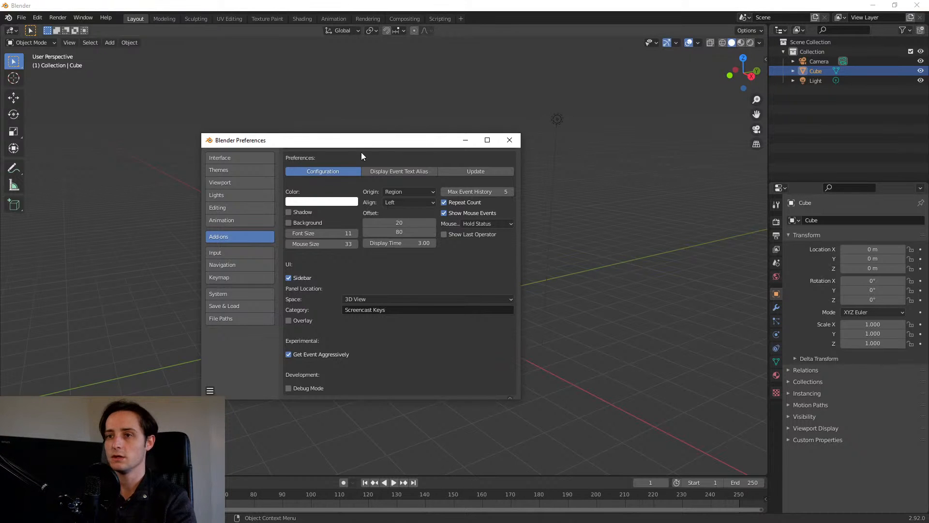
{"action": "left_click", "coordinate": [509, 140]}
- Select all objects in the scene to try out the keystroke display in the viewport
{"action": "middle_click_drag", "start_coordinate": [552, 285], "coordinate": [463, 274]}
{"action": "scroll", "coordinate": [417, 264], "scroll_direction": "down", "scroll_amount": 5}
{"action": "scroll", "coordinate": [359, 295], "scroll_direction": "up", "scroll_amount": 6}
{"action": "middle_click_drag", "start_coordinate": [393, 353], "coordinate": [367, 286]}
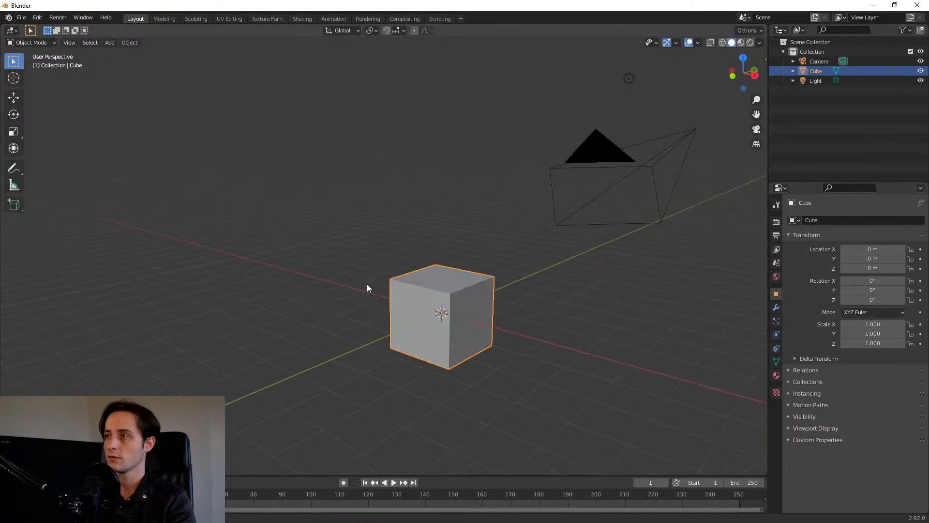
{"action": "key", "text": "a"}
{"action": "middle_click_drag", "start_coordinate": [348, 225], "coordinate": [310, 208]}
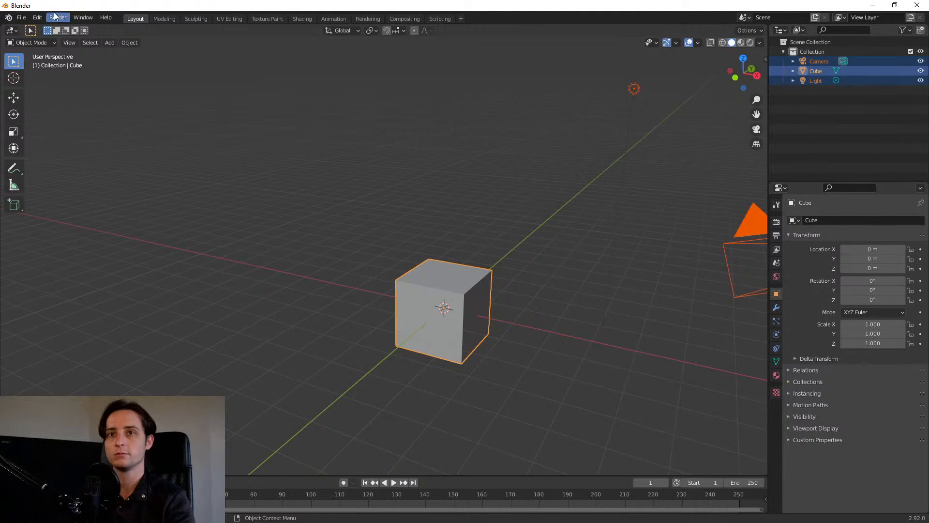
- Reopen the preferences in a wider window to check the Screencast Keys add-on's panel location, and put the window away
{"action": "left_click", "coordinate": [37, 18]}
{"action": "left_click", "coordinate": [63, 156]}
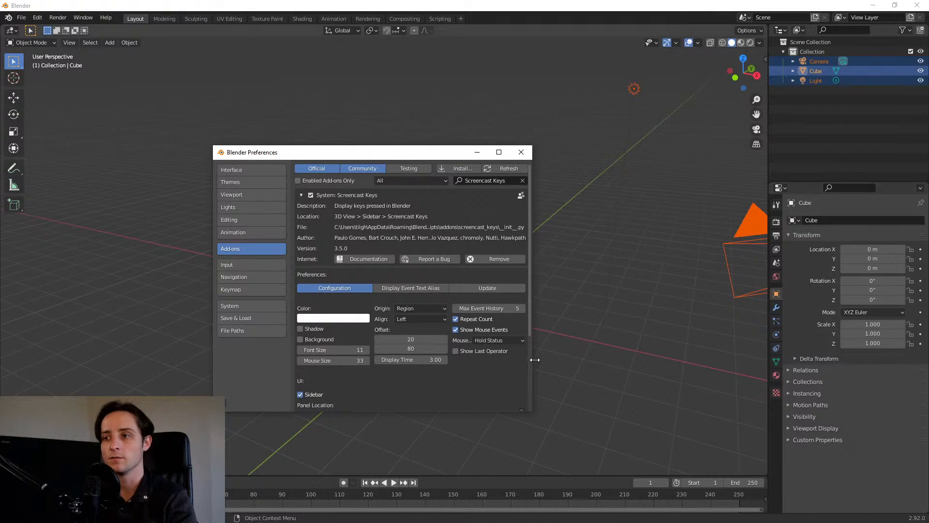
{"action": "left_click_drag", "start_coordinate": [532, 361], "coordinate": [695, 371]}
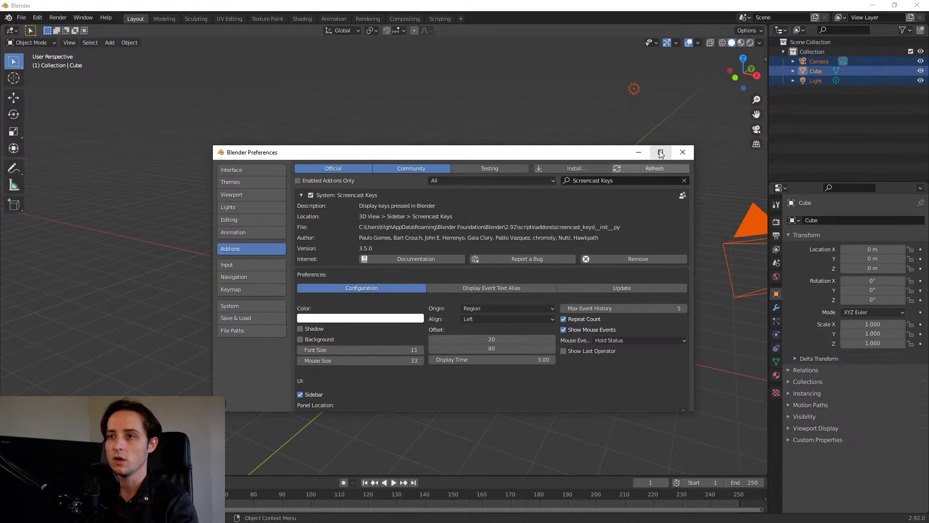
{"action": "left_click", "coordinate": [637, 155]}
- Show the Screencast Keys settings in the viewport sidebar and enable Shadow and Background for the display
{"action": "key", "text": "n"}
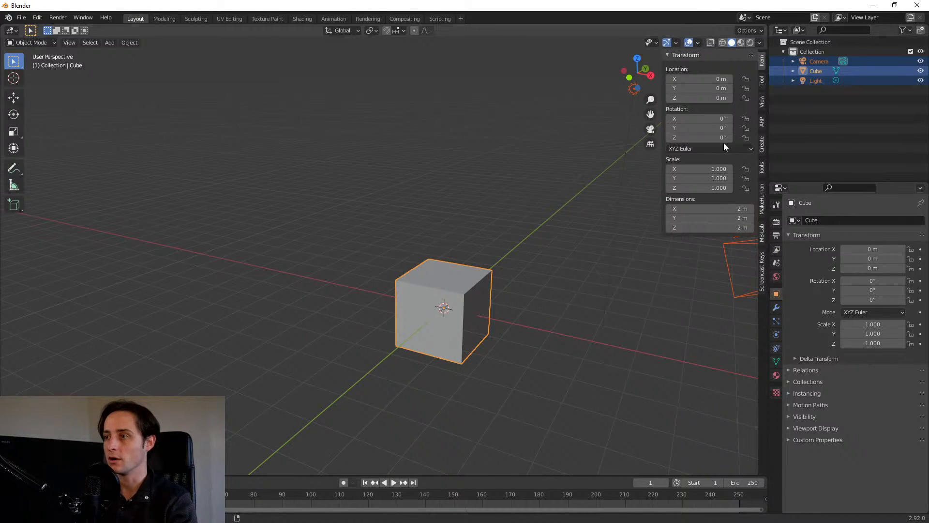
{"action": "left_click", "coordinate": [763, 269]}
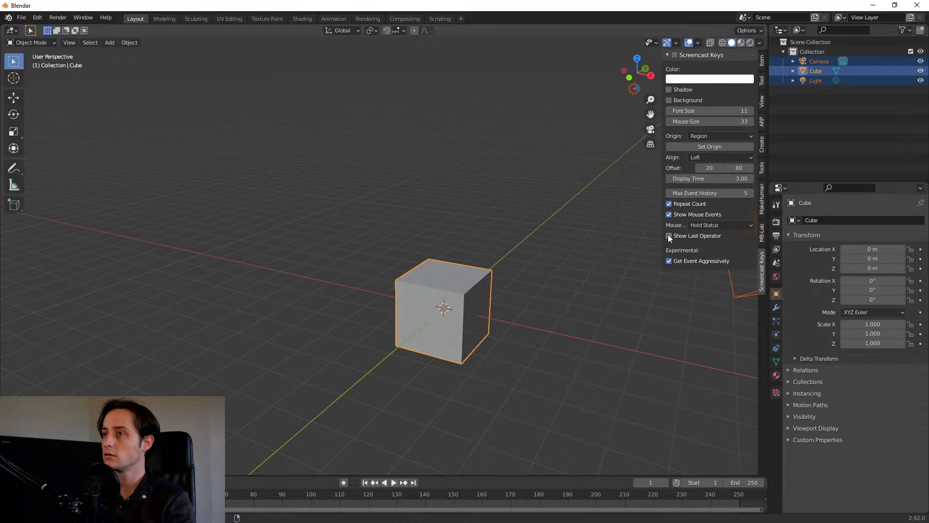
{"action": "left_click", "coordinate": [671, 89]}
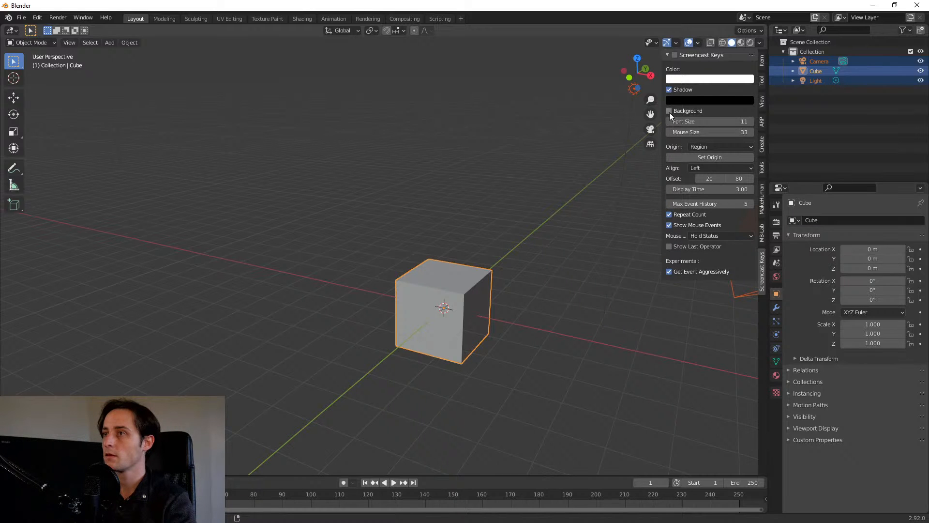
{"action": "left_click", "coordinate": [670, 112]}
{"action": "scroll", "coordinate": [423, 403], "scroll_direction": "down", "scroll_amount": 3}
{"action": "scroll", "coordinate": [422, 402], "scroll_direction": "up", "scroll_amount": 5}
{"action": "middle_click_drag", "start_coordinate": [421, 389], "coordinate": [374, 365]}
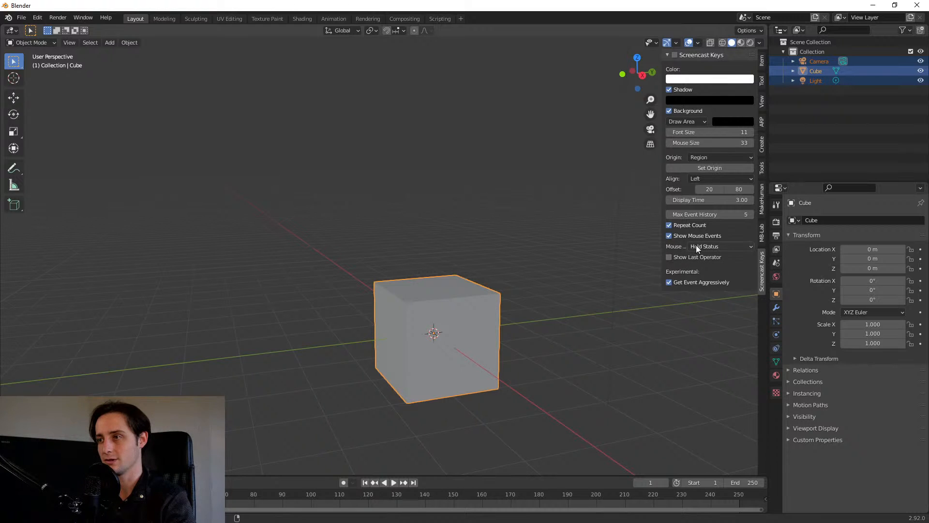
- Check the mouse event display modes, try the Show Last Operator option and switch it back off
{"action": "left_click", "coordinate": [711, 246]}
{"action": "left_click", "coordinate": [710, 246]}
{"action": "left_click", "coordinate": [690, 256]}
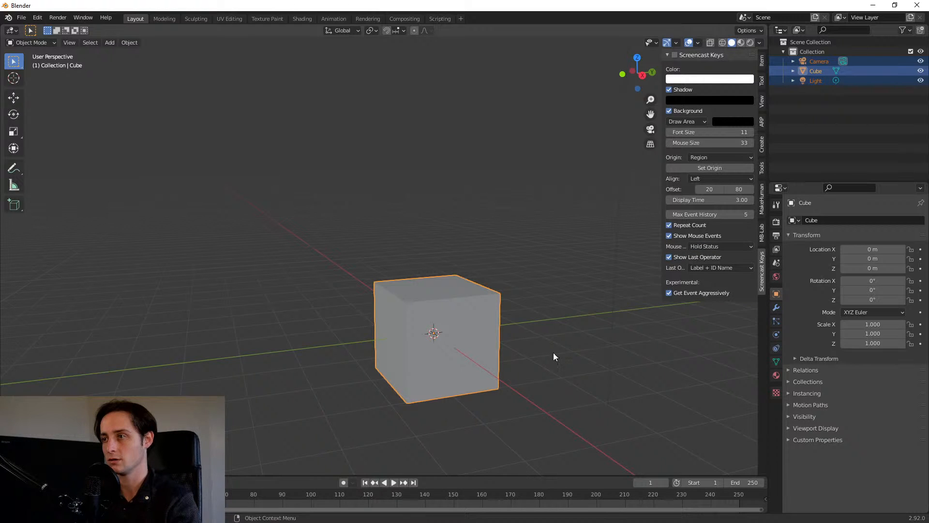
{"action": "middle_click_drag", "start_coordinate": [553, 354], "coordinate": [726, 274]}
{"action": "left_click", "coordinate": [710, 257]}
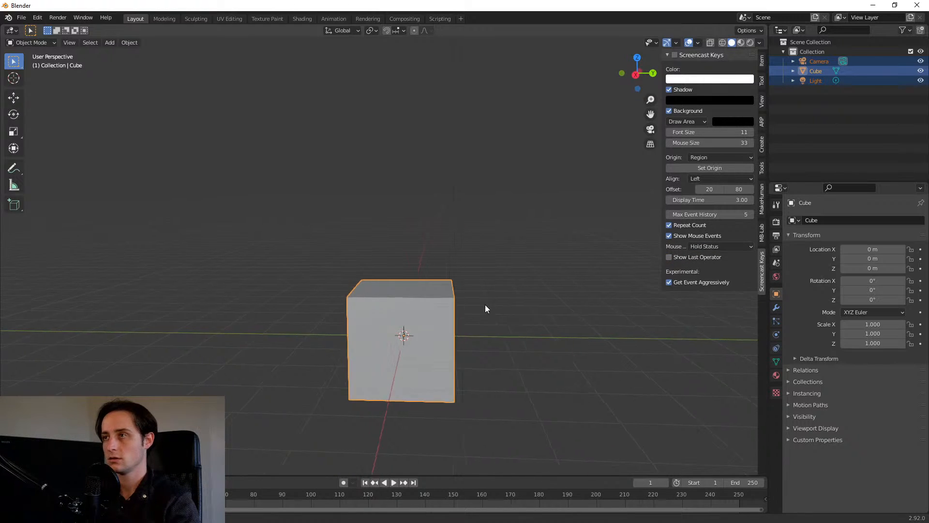
{"action": "middle_click_drag", "start_coordinate": [485, 305], "coordinate": [535, 309]}
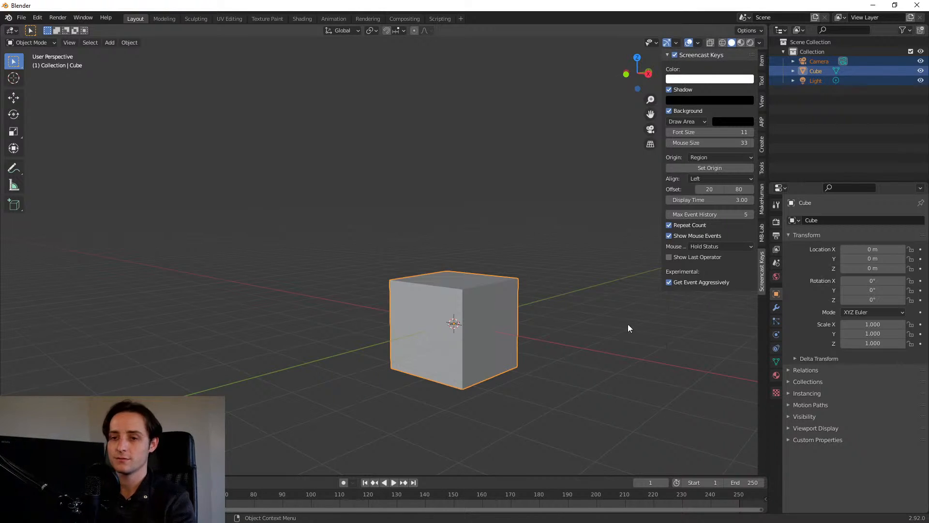
- Test the keystroke display with several viewport shortcuts, including scaling all objects along the global X axis, and cancel the scaling
{"action": "middle_click_drag", "start_coordinate": [629, 325], "coordinate": [406, 360]}
{"action": "scroll", "coordinate": [554, 331], "scroll_direction": "down", "scroll_amount": 3}
{"action": "scroll", "coordinate": [422, 332], "scroll_direction": "down", "scroll_amount": 2}
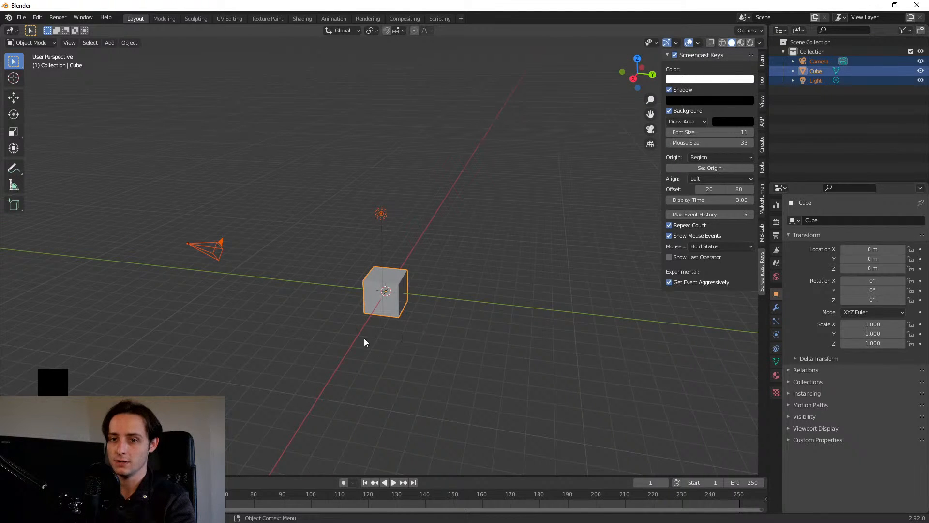
{"action": "key", "text": "a"}
{"action": "key", "text": "d"}
{"action": "key", "text": "w"}
{"action": "key", "text": "s"}
{"action": "key", "text": "x"}
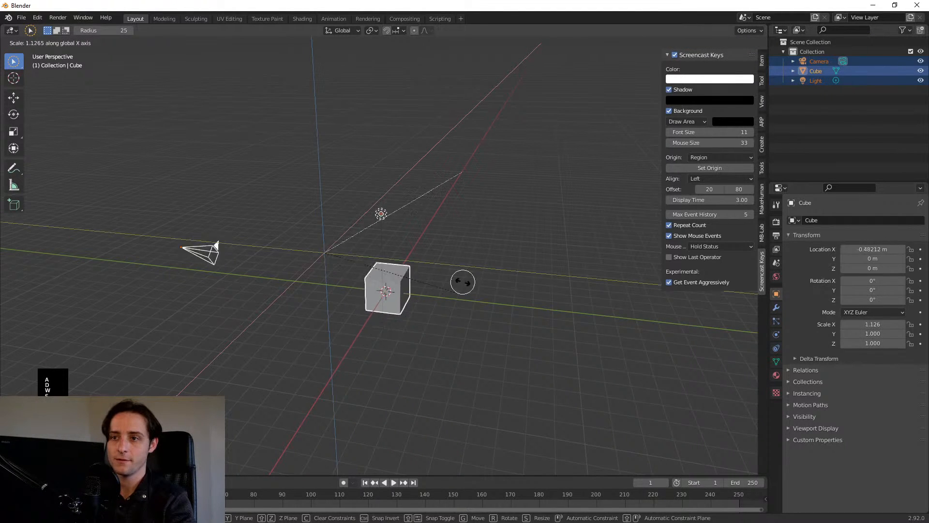
{"action": "right_click", "coordinate": [373, 260]}
- Test the input display with view navigation and deselection, try scaling all objects uniformly, and cancel the scaling
{"action": "scroll", "coordinate": [242, 367], "scroll_direction": "down", "scroll_amount": 5}
{"action": "scroll", "coordinate": [242, 363], "scroll_direction": "up", "scroll_amount": 8}
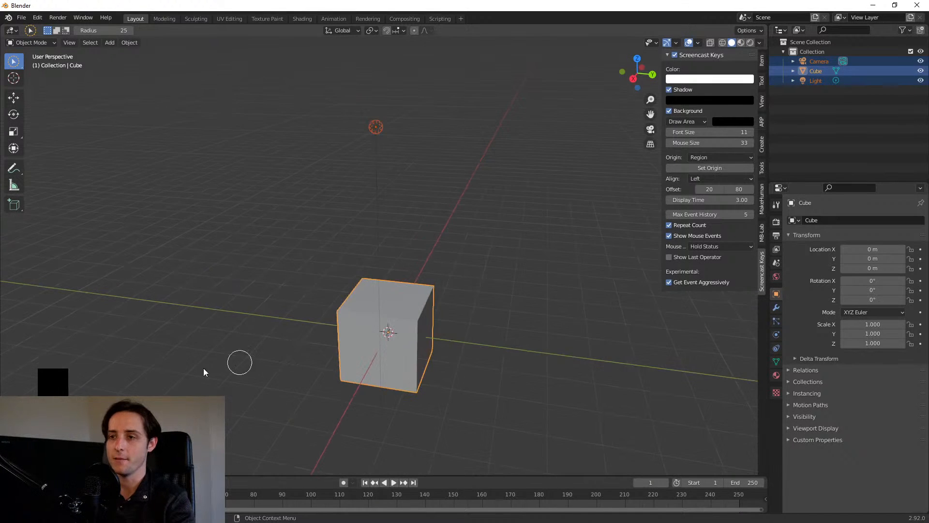
{"action": "middle_click_drag", "start_coordinate": [204, 371], "coordinate": [289, 348]}
{"action": "scroll", "coordinate": [329, 362], "scroll_direction": "up", "scroll_amount": 3}
{"action": "left_click", "coordinate": [221, 350]}
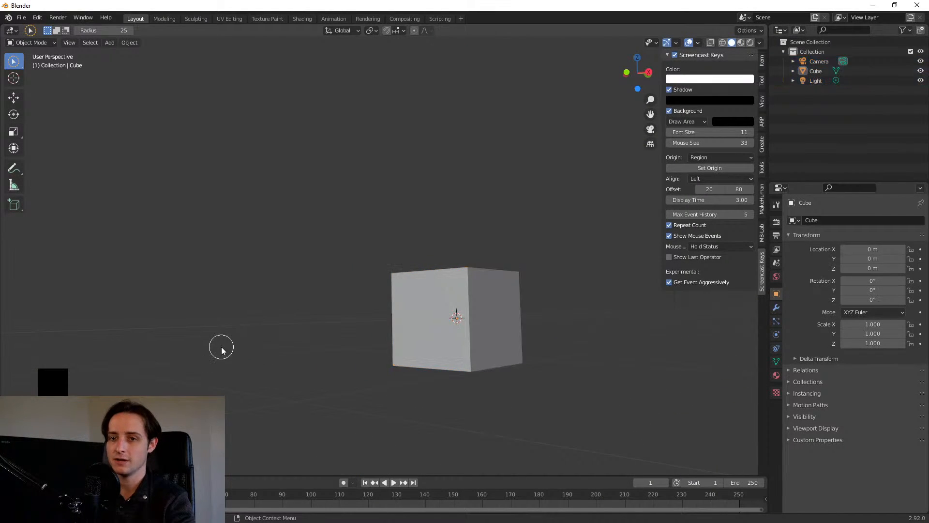
{"action": "right_click", "coordinate": [274, 336]}
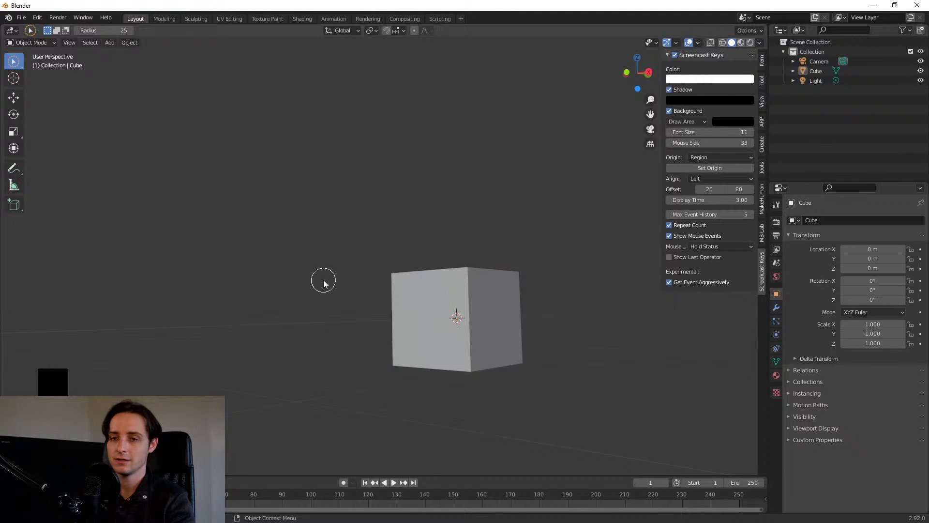
{"action": "key", "text": "a"}
{"action": "key", "text": "s"}
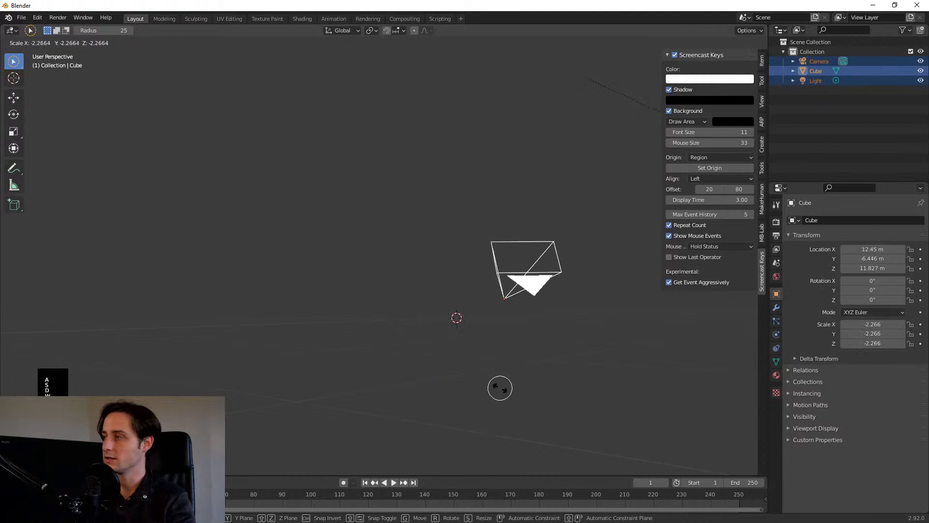
{"action": "key", "text": "Escape"}
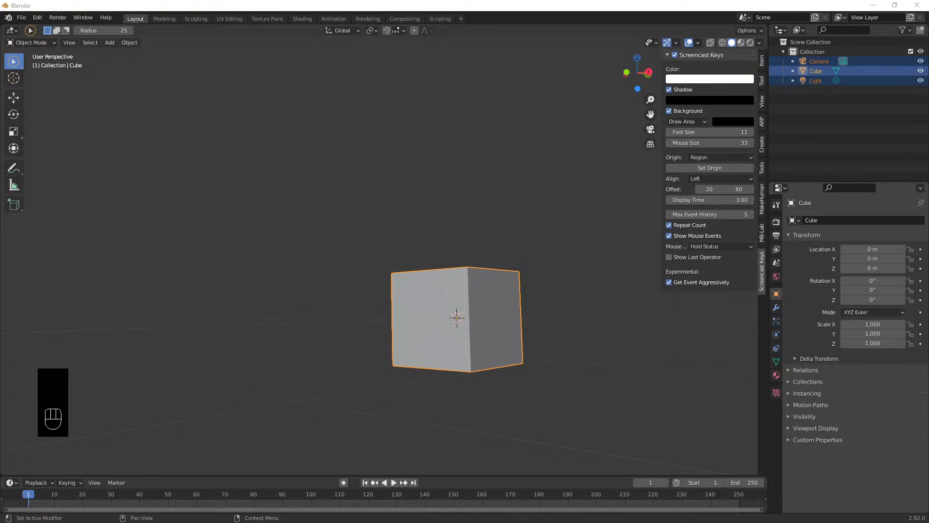
{"action": "middle_click_drag", "start_coordinate": [585, 299], "coordinate": [560, 322]}
{"action": "scroll", "coordinate": [445, 386], "scroll_direction": "up", "scroll_amount": 5}
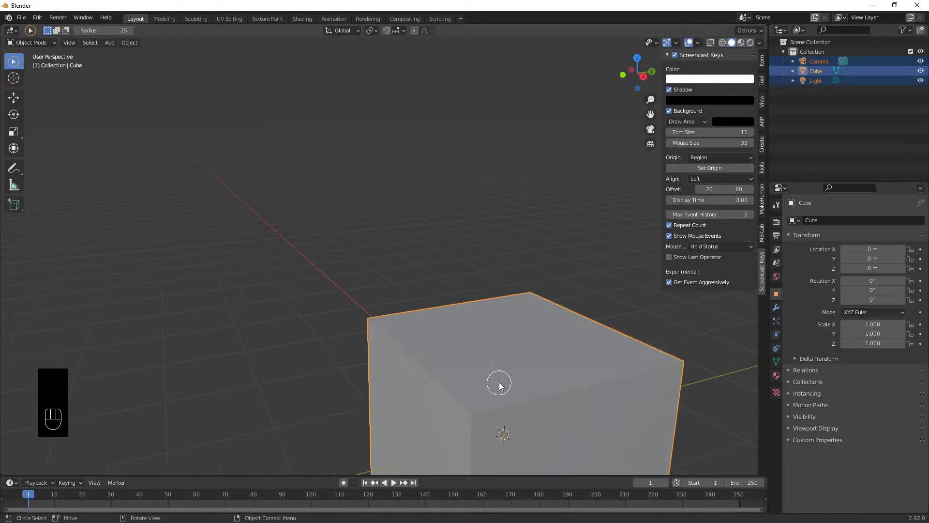
{"action": "scroll", "coordinate": [499, 385], "scroll_direction": "down", "scroll_amount": 5}
{"action": "middle_click_drag", "start_coordinate": [293, 332], "coordinate": [414, 245], "text": "shift"}
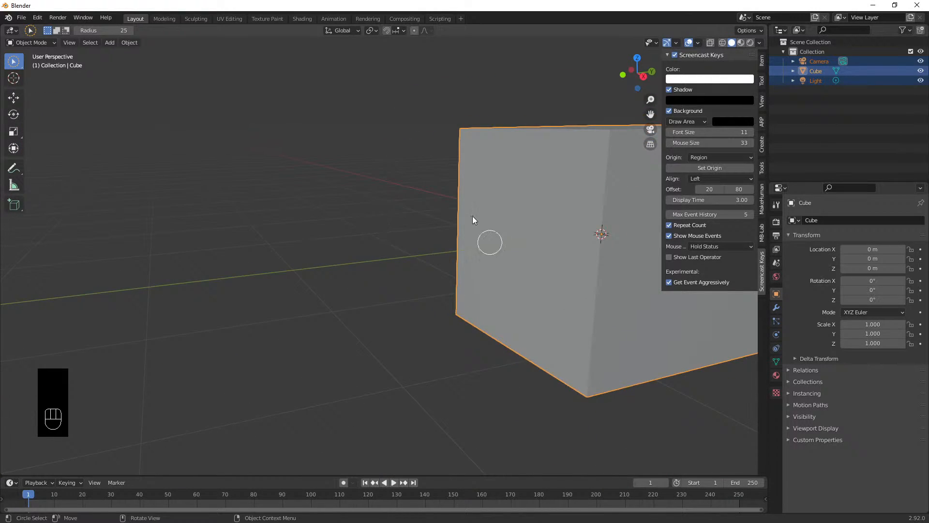
{"action": "middle_click_drag", "start_coordinate": [473, 220], "coordinate": [467, 203]}
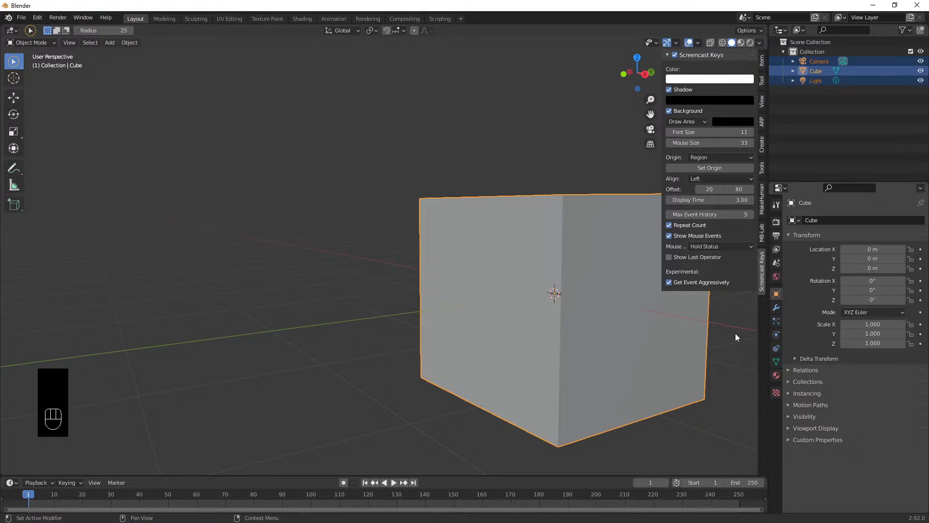
{"action": "middle_click_drag", "start_coordinate": [676, 365], "coordinate": [599, 237]}
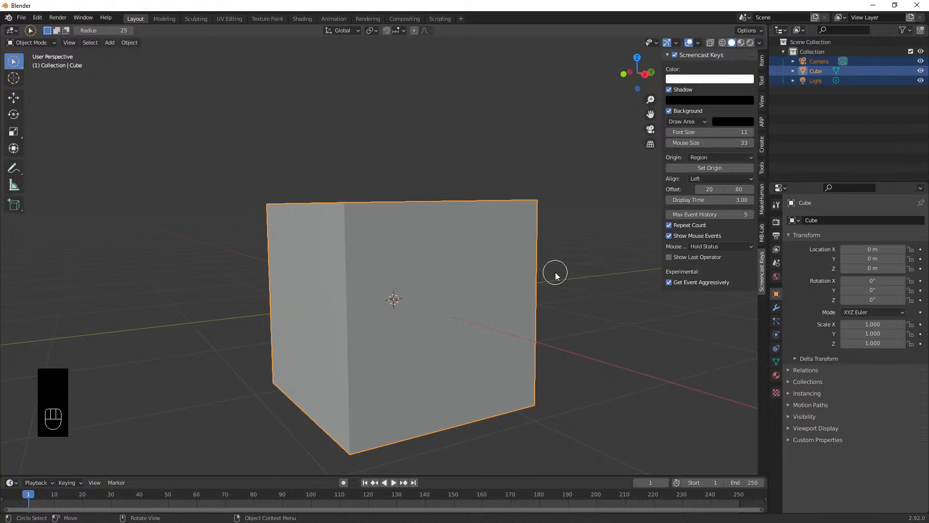
- Set the font size of the Screencast Keys display to 30
{"action": "key", "text": "n"}
{"action": "key", "text": "n"}
{"action": "left_click_drag", "start_coordinate": [708, 133], "coordinate": [745, 132]}
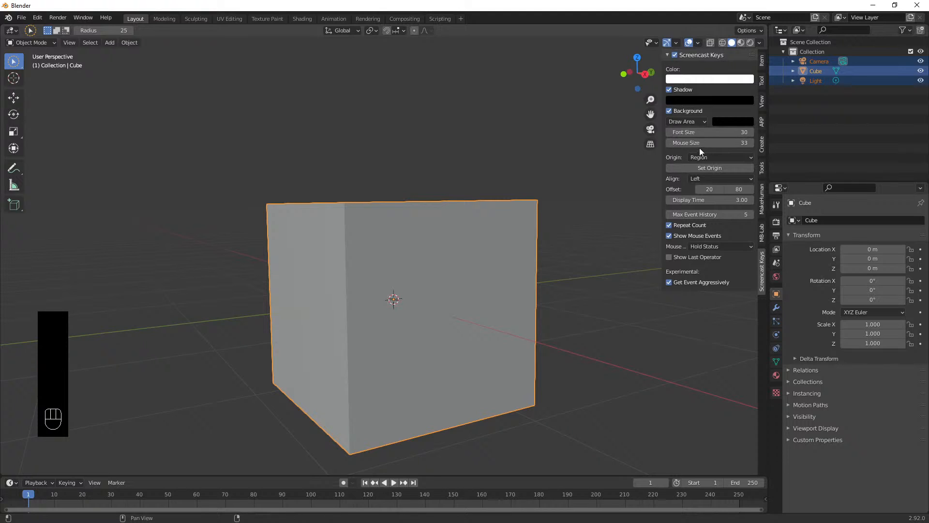
- Compare the display with and without Shadow, keep Shadow enabled and disable Background
{"action": "left_click", "coordinate": [693, 100]}
{"action": "left_click", "coordinate": [669, 89]}
{"action": "left_click", "coordinate": [669, 89]}
{"action": "left_click", "coordinate": [669, 90]}
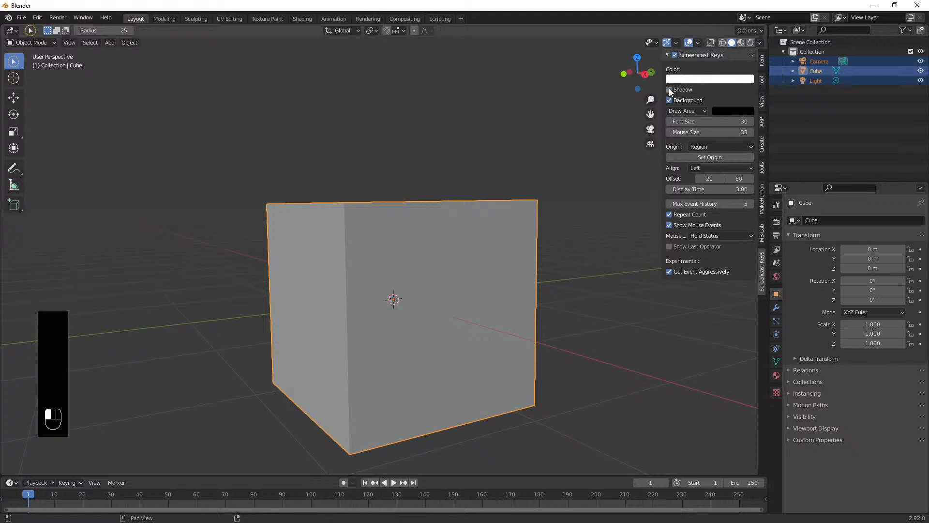
{"action": "left_click", "coordinate": [669, 90]}
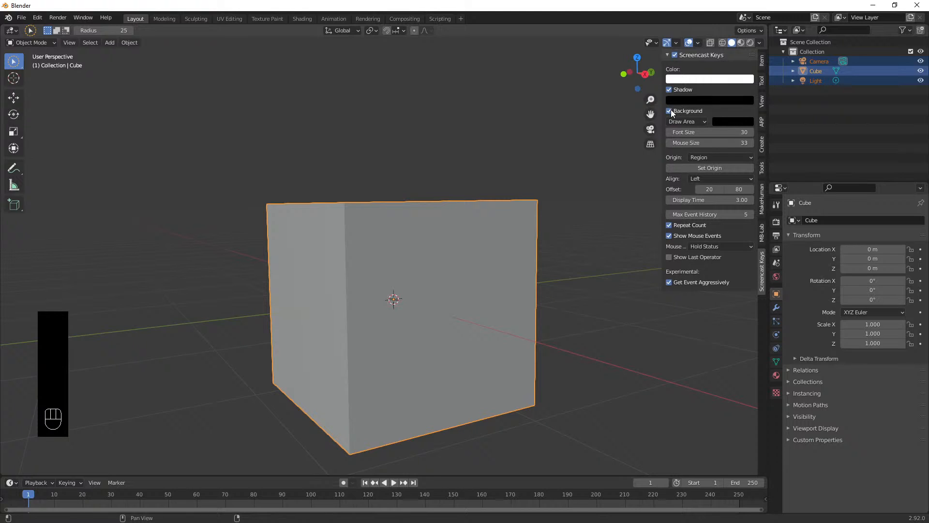
{"action": "left_click", "coordinate": [669, 111]}
{"action": "left_click", "coordinate": [669, 90]}
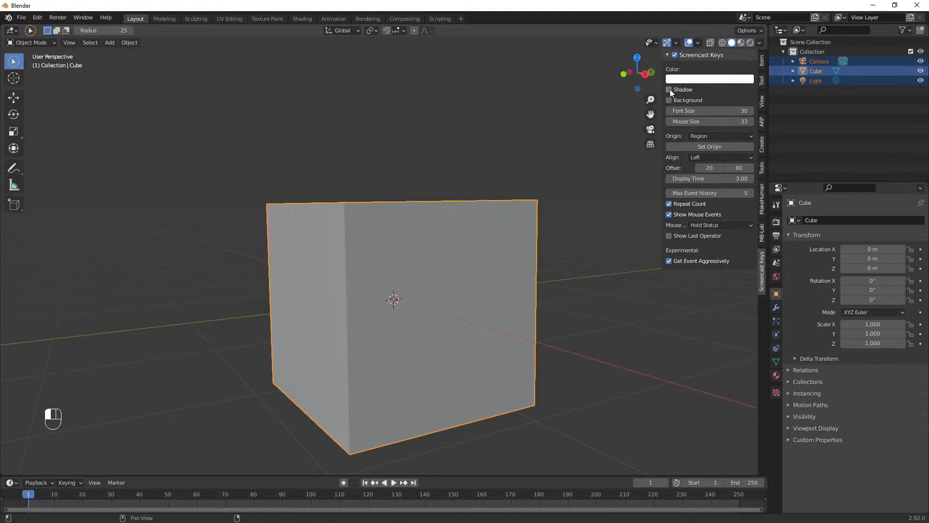
{"action": "left_click", "coordinate": [669, 89]}
{"action": "left_click", "coordinate": [670, 89]}
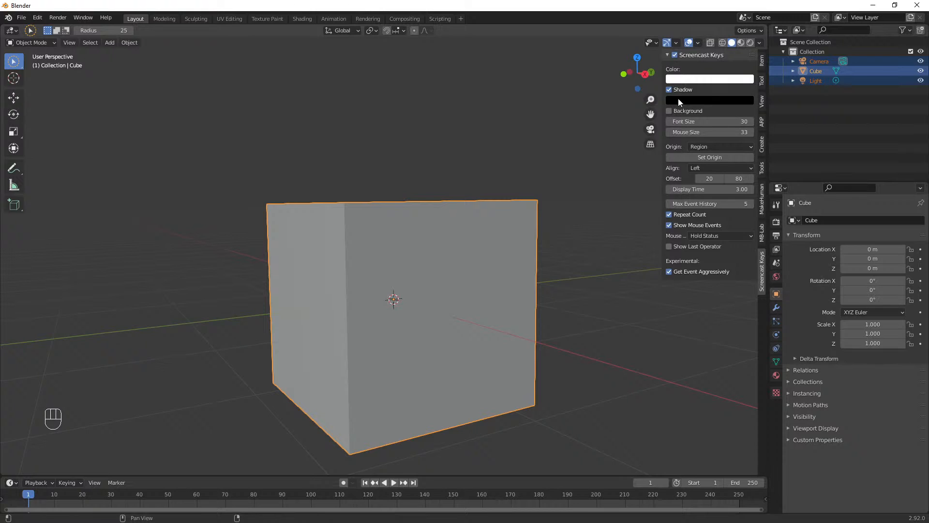
- Test the display by starting and cancelling a uniform scale of all objects, and by orbiting, panning and zooming the view
{"action": "key", "text": "s"}
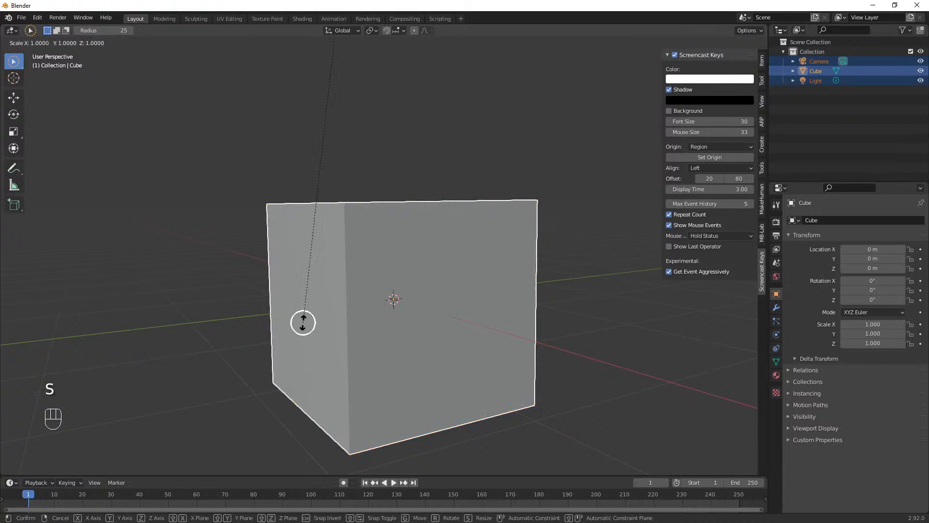
{"action": "key", "text": "d"}
{"action": "key", "text": "f"}
{"action": "key", "text": "Escape"}
{"action": "middle_click_drag", "start_coordinate": [477, 233], "coordinate": [488, 257]}
{"action": "middle_click_drag", "start_coordinate": [394, 294], "coordinate": [458, 228], "text": "shift"}
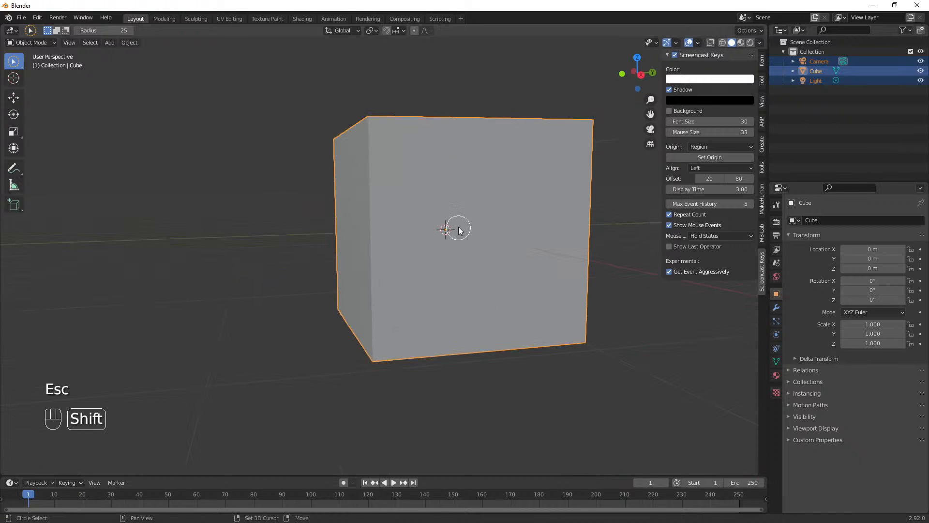
{"action": "scroll", "coordinate": [493, 276], "scroll_direction": "down", "scroll_amount": 2}
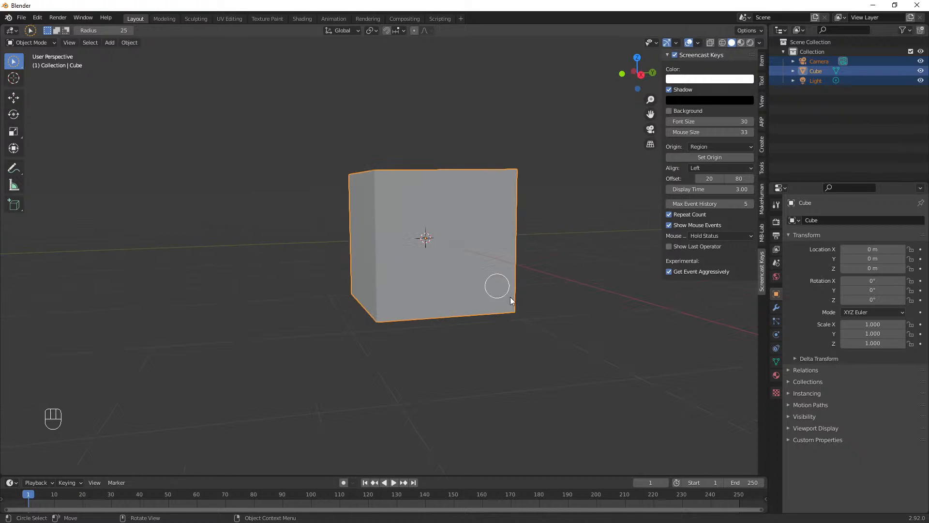
{"action": "scroll", "coordinate": [582, 304], "scroll_direction": "down", "scroll_amount": 5}
{"action": "scroll", "coordinate": [305, 213], "scroll_direction": "up", "scroll_amount": 1}
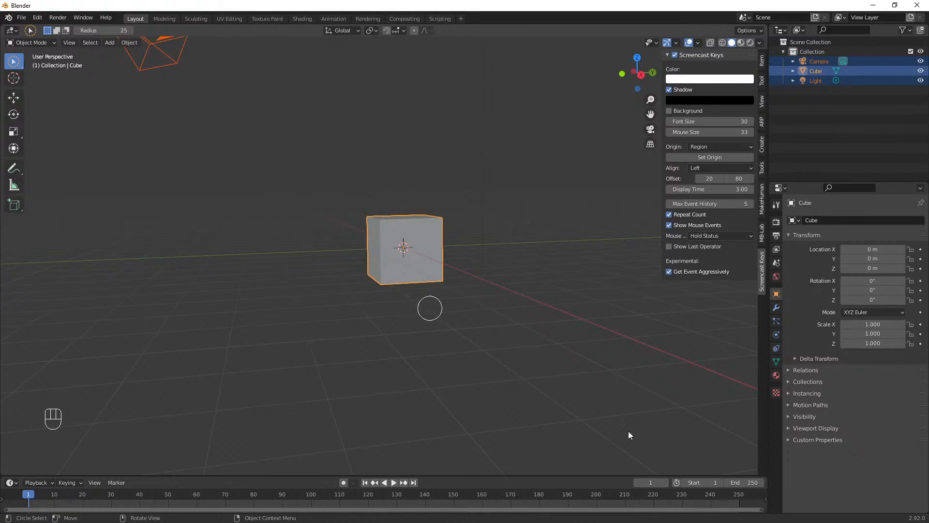
{"action": "scroll", "coordinate": [304, 289], "scroll_direction": "down", "scroll_amount": 5}
{"action": "key", "text": "Escape"}
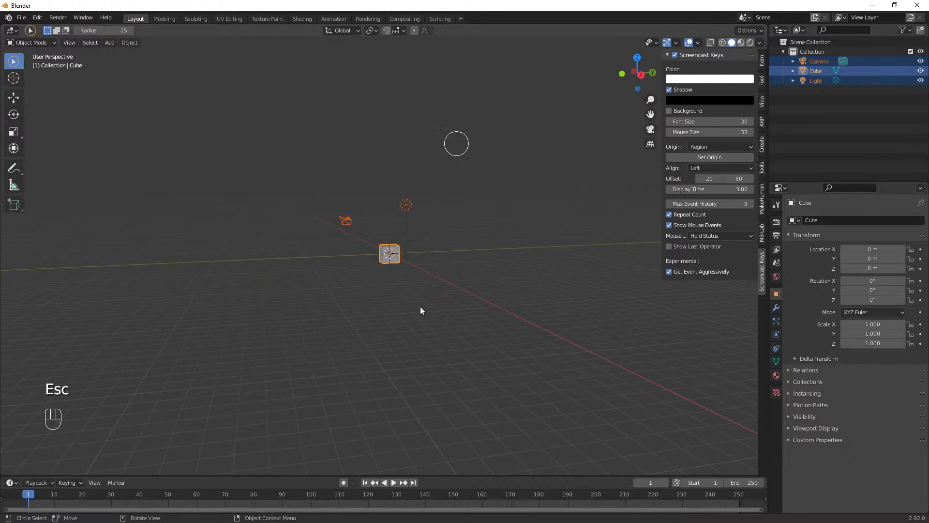
- Deselect all objects and hide the viewport sidebar
{"action": "middle_click_drag", "start_coordinate": [213, 223], "coordinate": [325, 242]}
{"action": "key", "text": "a"}
{"action": "key", "text": "a"}
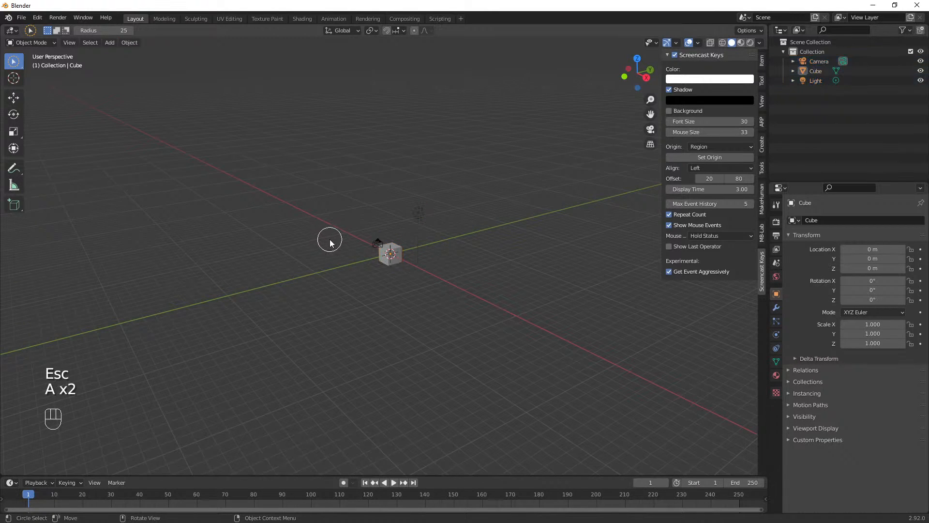
{"action": "scroll", "coordinate": [360, 242], "scroll_direction": "up", "scroll_amount": 6}
{"action": "middle_click_drag", "start_coordinate": [356, 170], "coordinate": [348, 210], "text": "shift"}
{"action": "middle_click_drag", "start_coordinate": [415, 193], "coordinate": [378, 188]}
{"action": "middle_click_drag", "start_coordinate": [379, 230], "coordinate": [433, 232]}
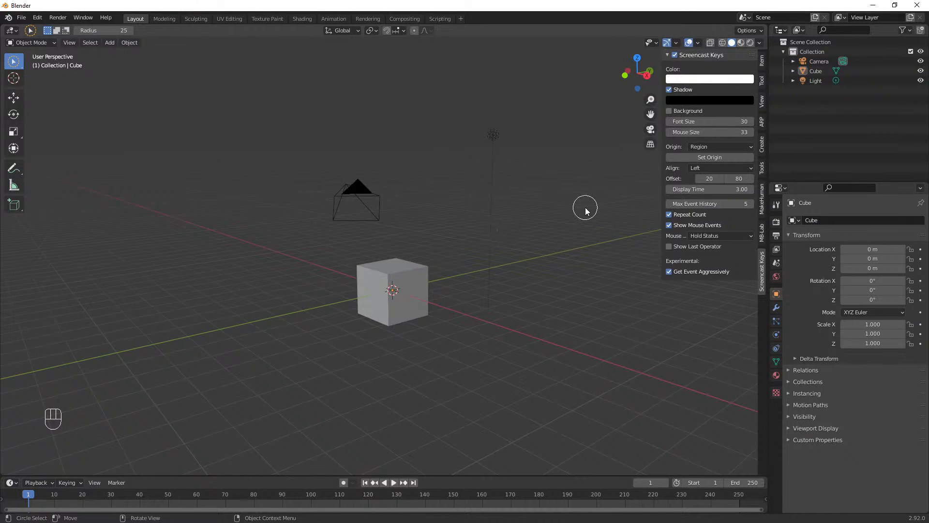
{"action": "key", "text": "n"}
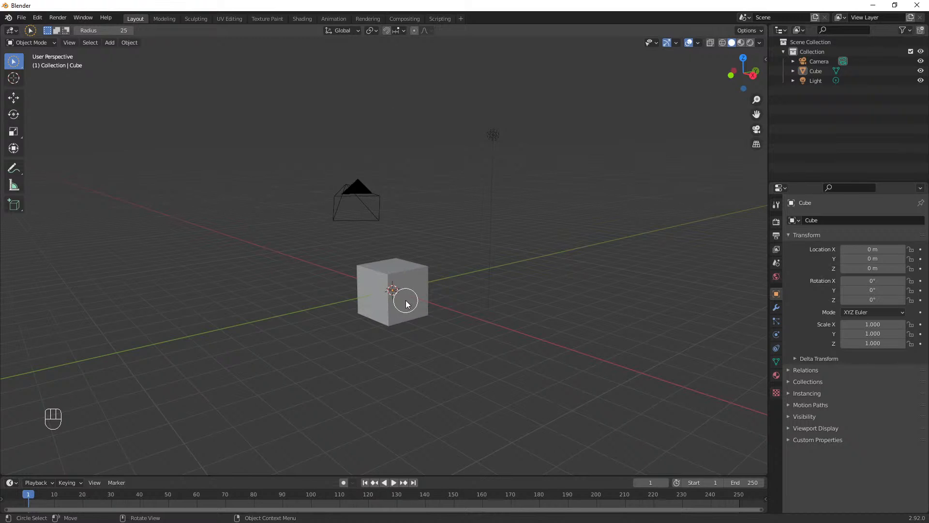
- Select the cube with Circle Select and change the active selection tool to Select Box
{"action": "left_click_drag", "start_coordinate": [369, 275], "coordinate": [372, 273]}
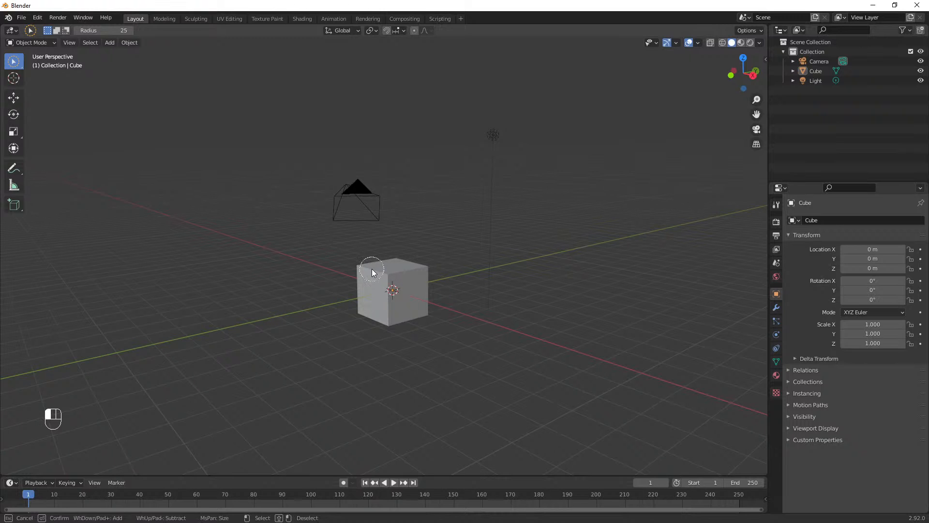
{"action": "left_click_drag", "start_coordinate": [301, 242], "coordinate": [417, 322]}
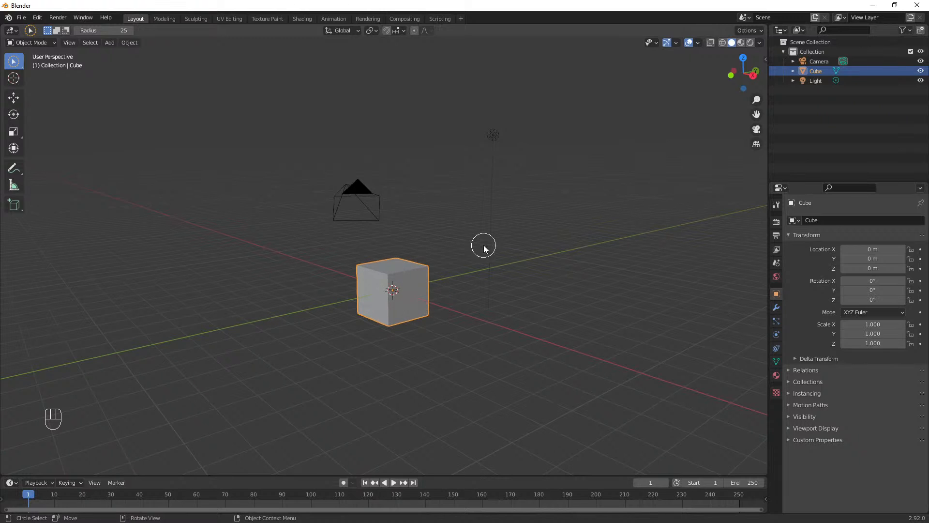
{"action": "middle_click_drag", "start_coordinate": [484, 249], "coordinate": [161, 251]}
{"action": "left_click", "coordinate": [13, 77]}
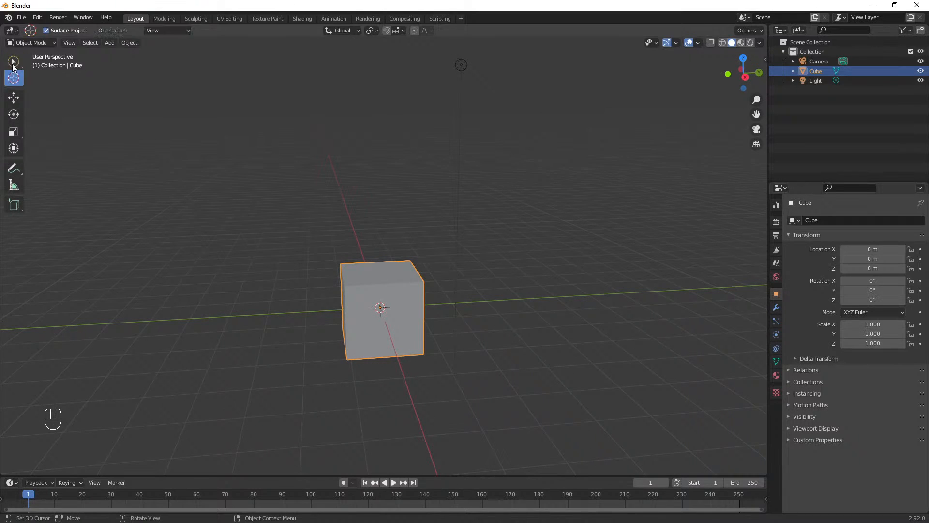
{"action": "left_click_drag", "start_coordinate": [13, 65], "coordinate": [53, 82]}
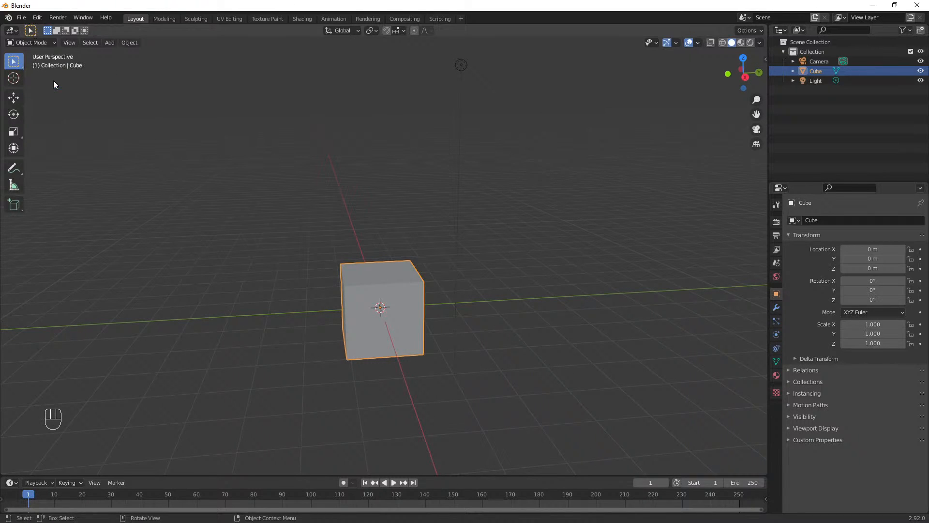
- Try box selection around the cube, and select the light, the camera and the cube one after another
{"action": "mouse_move", "coordinate": [382, 341]}
{"action": "middle_mouse_down", "text": "shift"}
{"action": "mouse_move", "coordinate": [344, 339]}
{"action": "mouse_move", "coordinate": [386, 332]}
{"action": "middle_mouse_up", "text": "shift"}
{"action": "left_click_drag", "start_coordinate": [358, 228], "coordinate": [495, 380]}
{"action": "scroll", "coordinate": [378, 353], "scroll_direction": "down", "scroll_amount": 1}
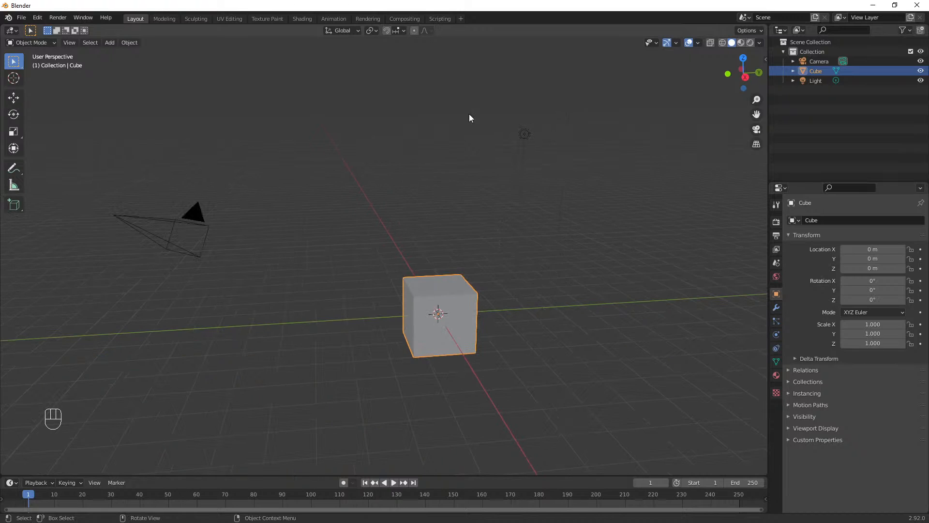
{"action": "left_click", "coordinate": [516, 136]}
{"action": "left_click", "coordinate": [167, 233]}
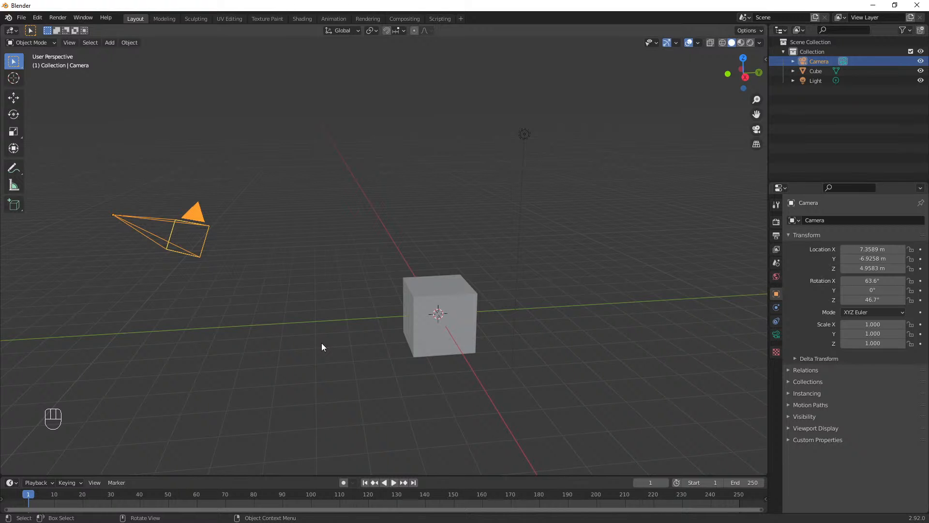
{"action": "middle_click_drag", "start_coordinate": [368, 262], "coordinate": [368, 288]}
{"action": "left_click", "coordinate": [441, 303]}
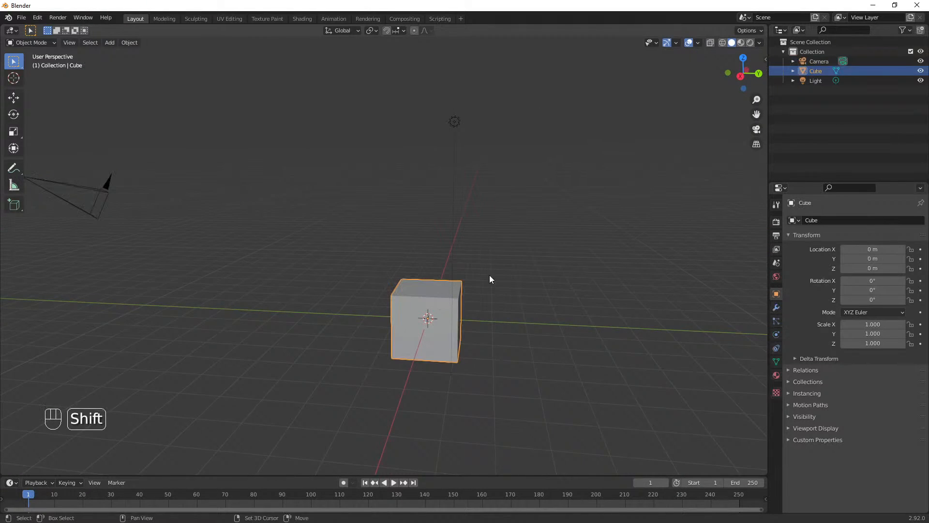
- Test the mouse display by panning and zooming around the cube and opening and dismissing its object context menu
{"action": "middle_click_drag", "start_coordinate": [489, 275], "coordinate": [318, 205], "text": "shift"}
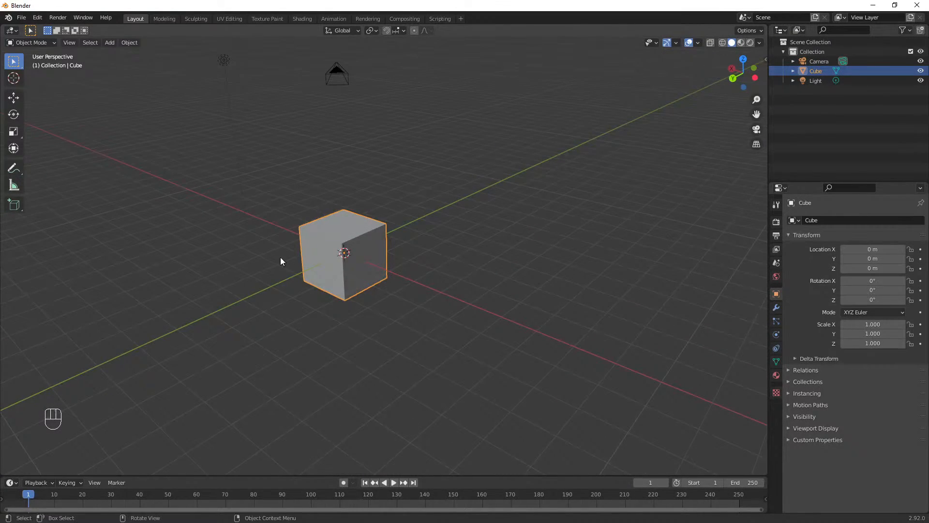
{"action": "middle_click_drag", "start_coordinate": [281, 257], "coordinate": [177, 242], "text": "shift"}
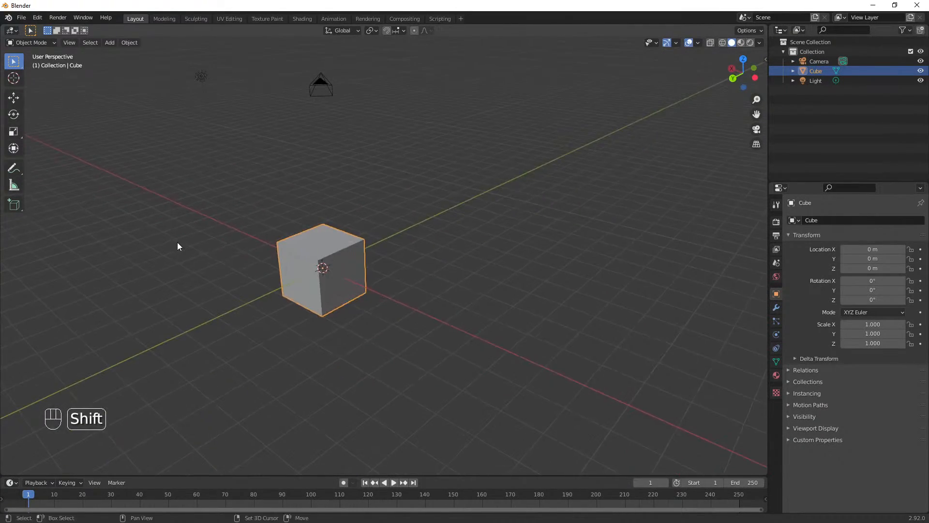
{"action": "right_click", "coordinate": [372, 203]}
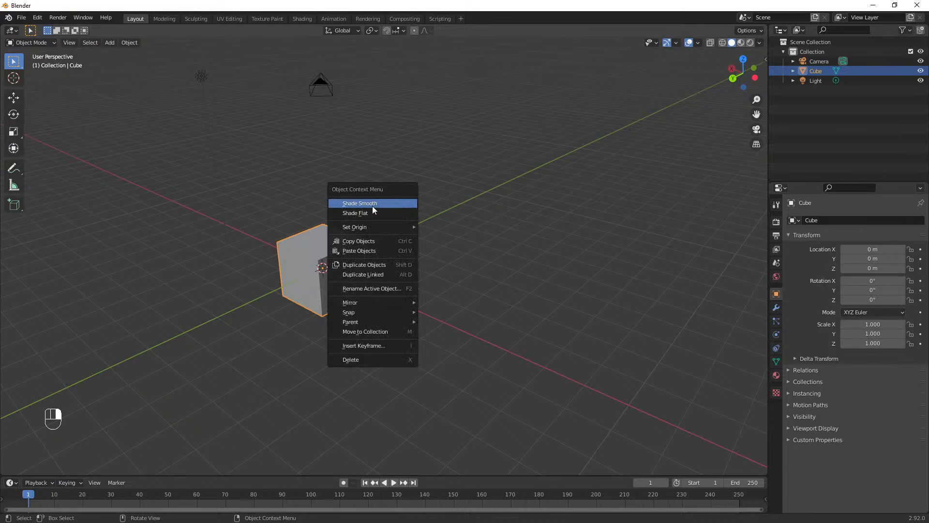
{"action": "middle_click_drag", "start_coordinate": [252, 180], "coordinate": [337, 235], "text": "shift"}
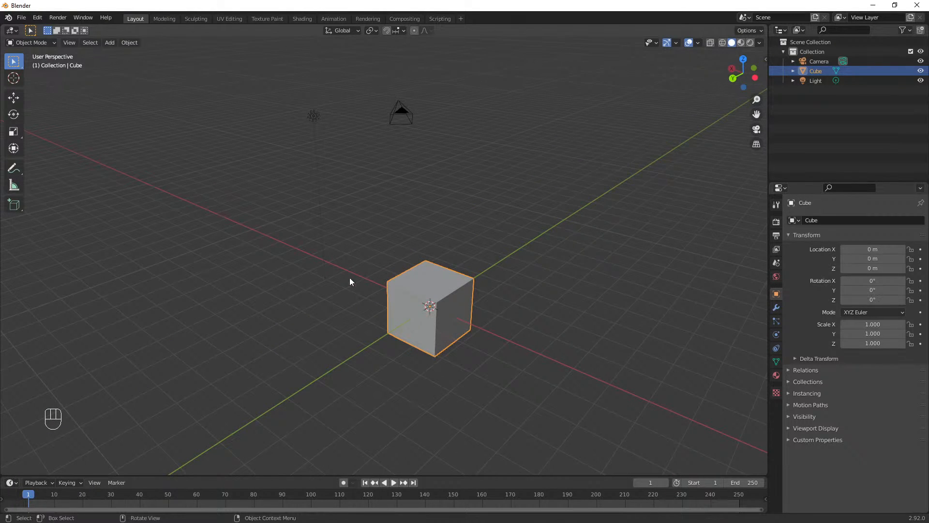
{"action": "scroll", "coordinate": [493, 349], "scroll_direction": "up", "scroll_amount": 5}
{"action": "scroll", "coordinate": [493, 350], "scroll_direction": "down", "scroll_amount": 6}
{"action": "scroll", "coordinate": [494, 353], "scroll_direction": "up", "scroll_amount": 5}
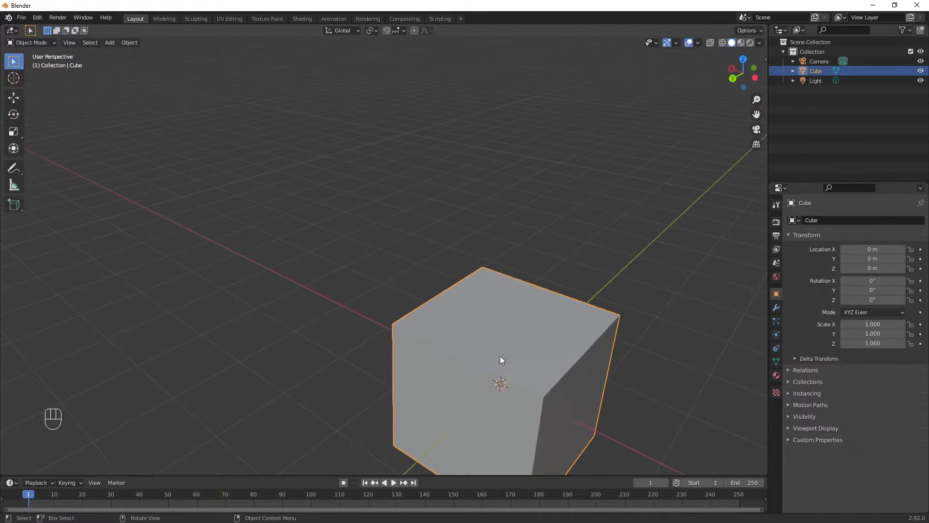
{"action": "scroll", "coordinate": [411, 368], "scroll_direction": "down", "scroll_amount": 6}
{"action": "middle_click_drag", "start_coordinate": [310, 313], "coordinate": [292, 288], "text": "shift"}
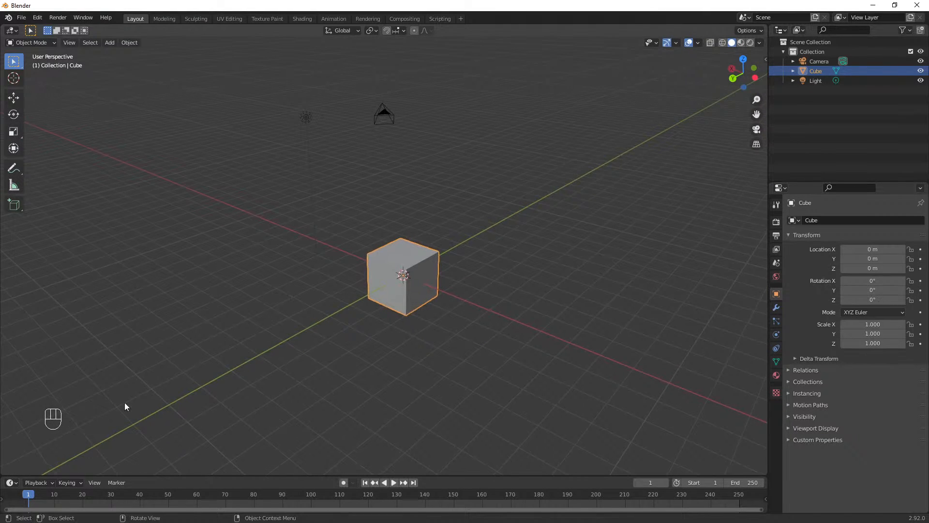
- Split a second Properties editor off below the existing one, lower the divider between them and widen the side editors
{"action": "middle_click_drag", "start_coordinate": [250, 372], "coordinate": [369, 348]}
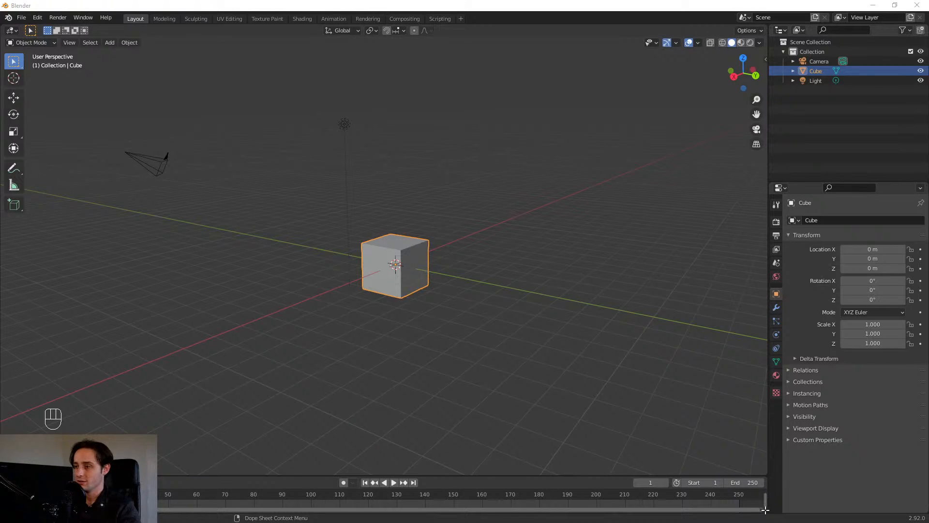
{"action": "left_click_drag", "start_coordinate": [769, 513], "coordinate": [789, 396]}
{"action": "left_click", "coordinate": [780, 395]}
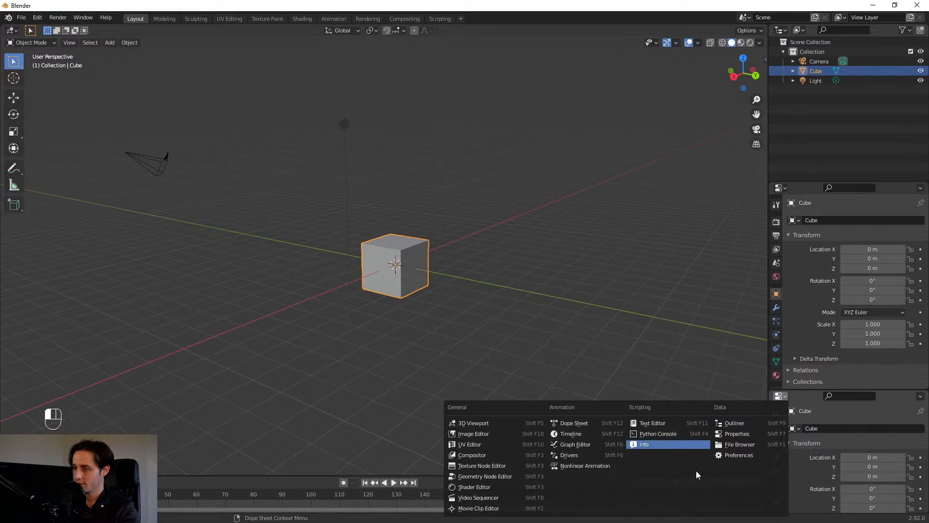
{"action": "left_click", "coordinate": [781, 396]}
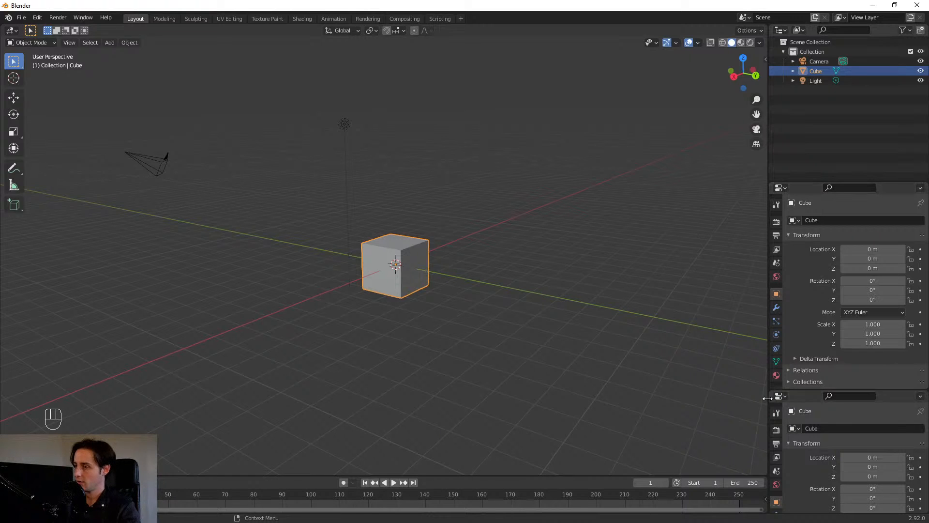
{"action": "left_click_drag", "start_coordinate": [800, 388], "coordinate": [800, 422]}
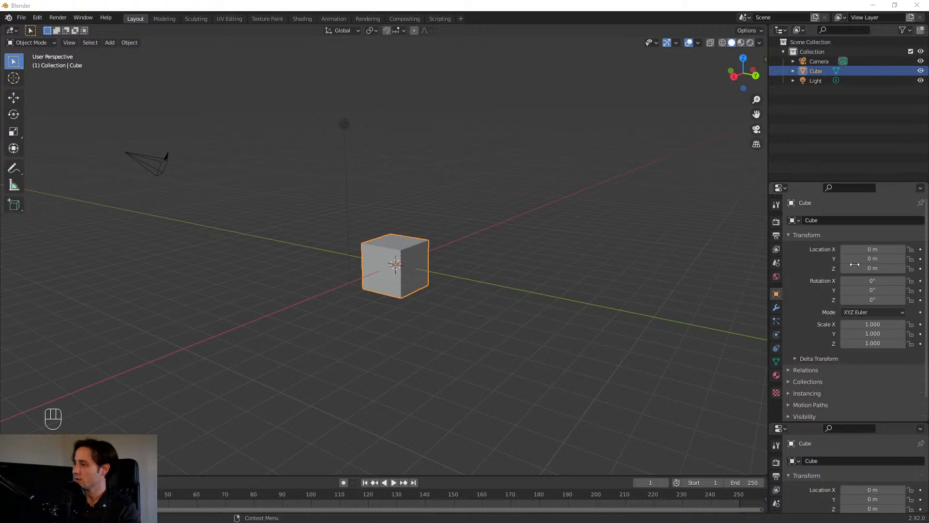
{"action": "left_click_drag", "start_coordinate": [767, 272], "coordinate": [751, 272]}
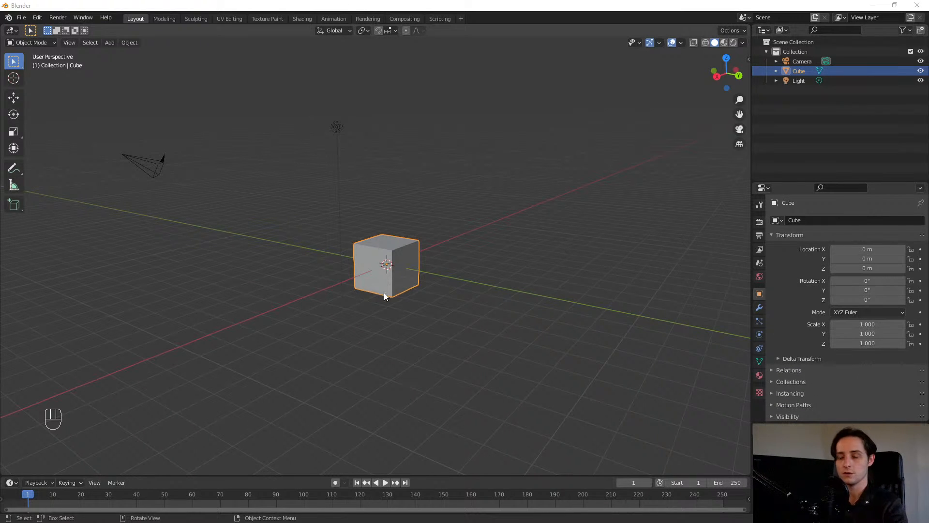
- Orbit, pan and zoom around the cube to examine it from several angles and close up
{"action": "middle_click_drag", "start_coordinate": [451, 160], "coordinate": [507, 167]}
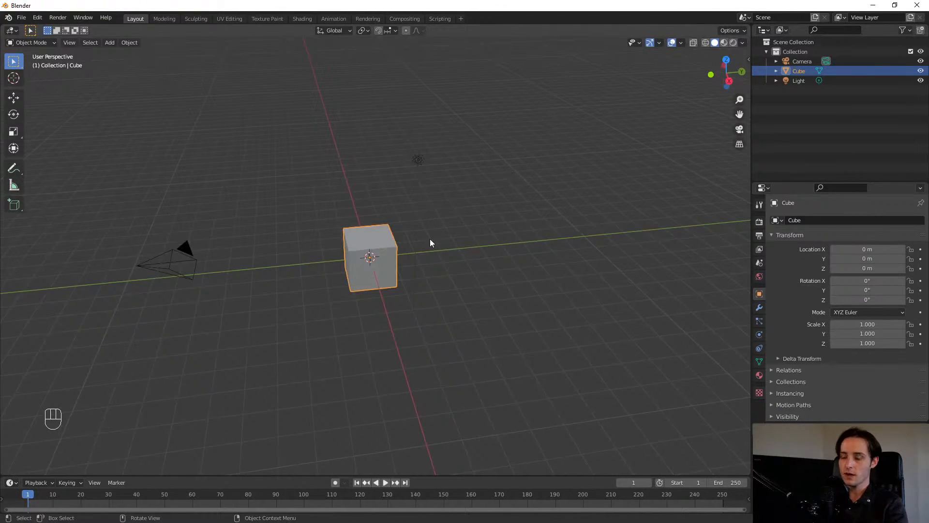
{"action": "middle_click_drag", "start_coordinate": [322, 249], "coordinate": [393, 213]}
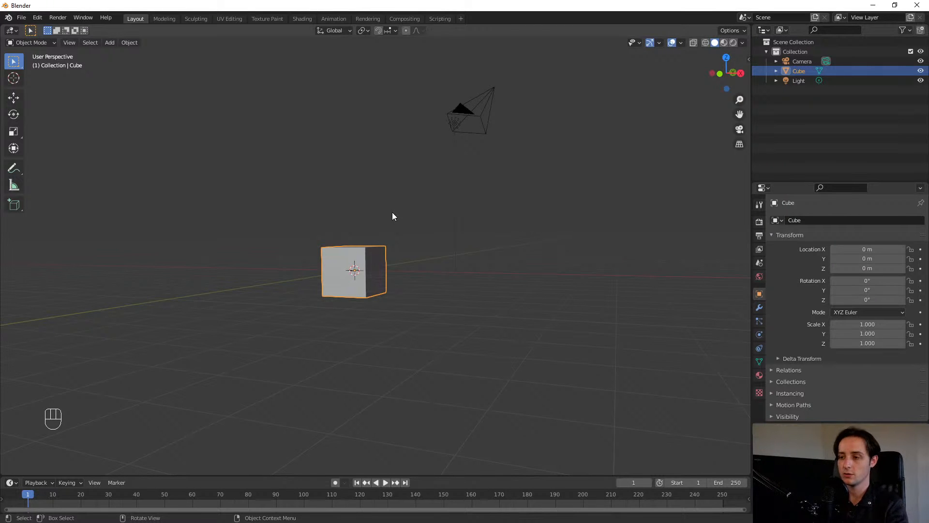
{"action": "middle_click_drag", "start_coordinate": [461, 224], "coordinate": [366, 282]}
{"action": "middle_click_drag", "start_coordinate": [264, 204], "coordinate": [315, 225], "text": "shift"}
{"action": "scroll", "coordinate": [413, 281], "scroll_direction": "up", "scroll_amount": 5}
{"action": "scroll", "coordinate": [428, 288], "scroll_direction": "down", "scroll_amount": 4}
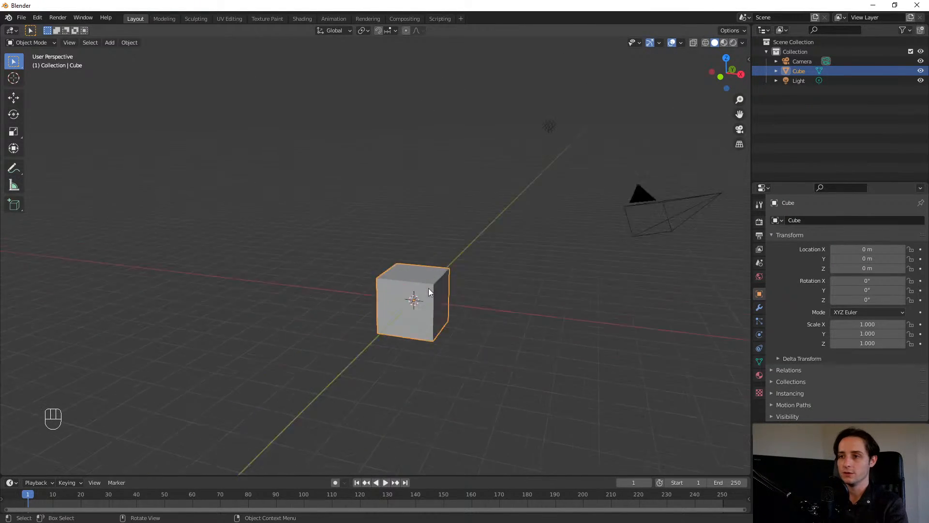
{"action": "scroll", "coordinate": [431, 286], "scroll_direction": "up", "scroll_amount": 5}
{"action": "middle_click_drag", "start_coordinate": [478, 251], "coordinate": [407, 181], "text": "shift"}
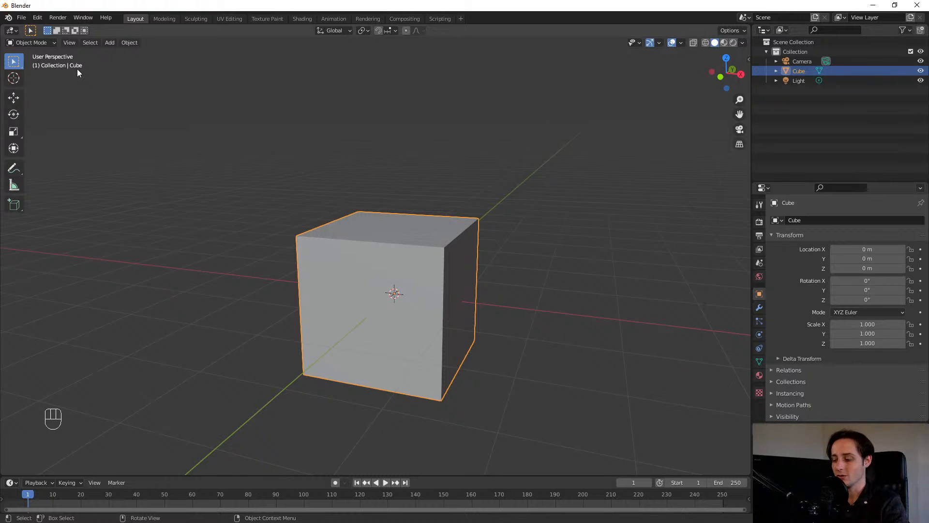
- Alternate between the Front and Right orthographic views of the cube
{"action": "key", "text": "KP_1"}
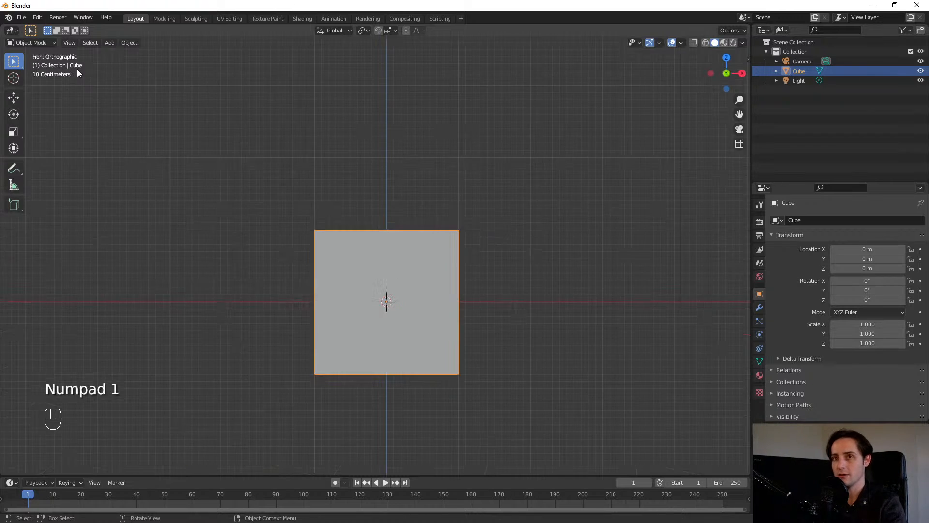
{"action": "key", "text": "KP_2"}
{"action": "key", "text": "KP_1"}
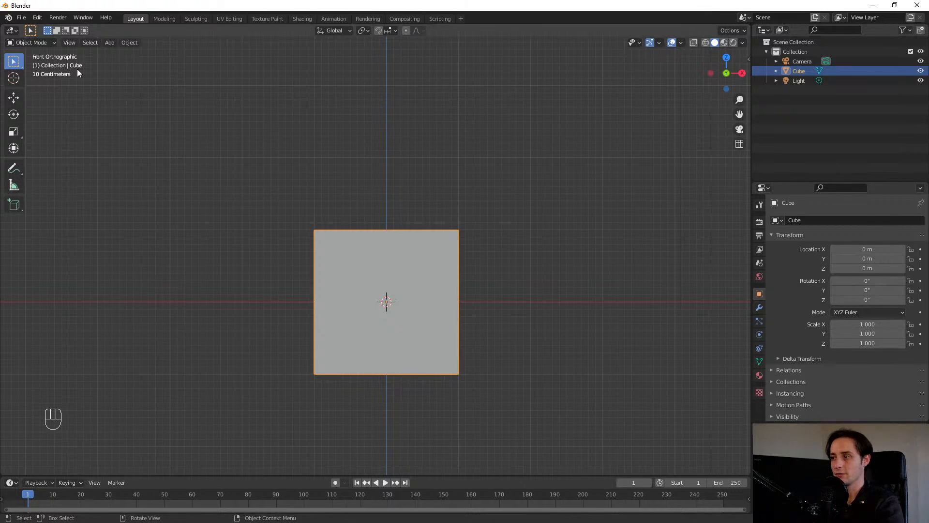
{"action": "key", "text": "KP_3"}
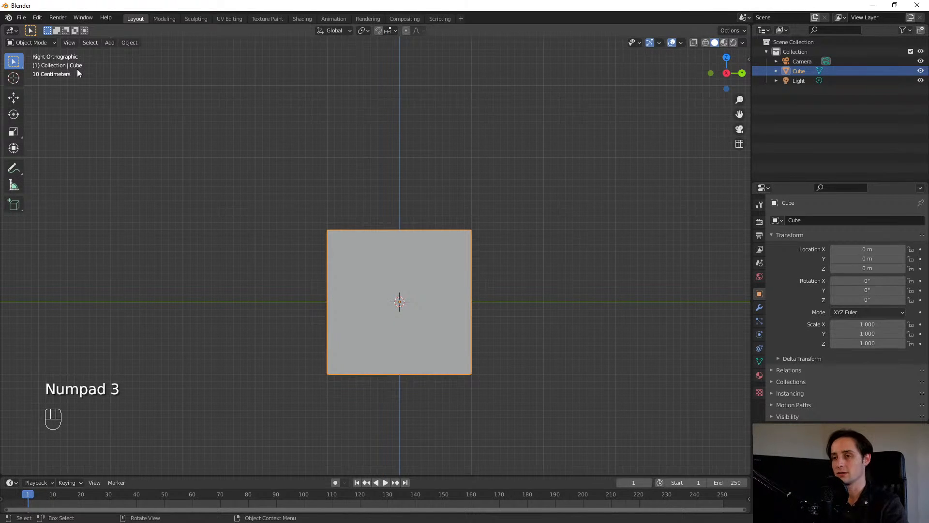
{"action": "key", "text": "KP_1"}
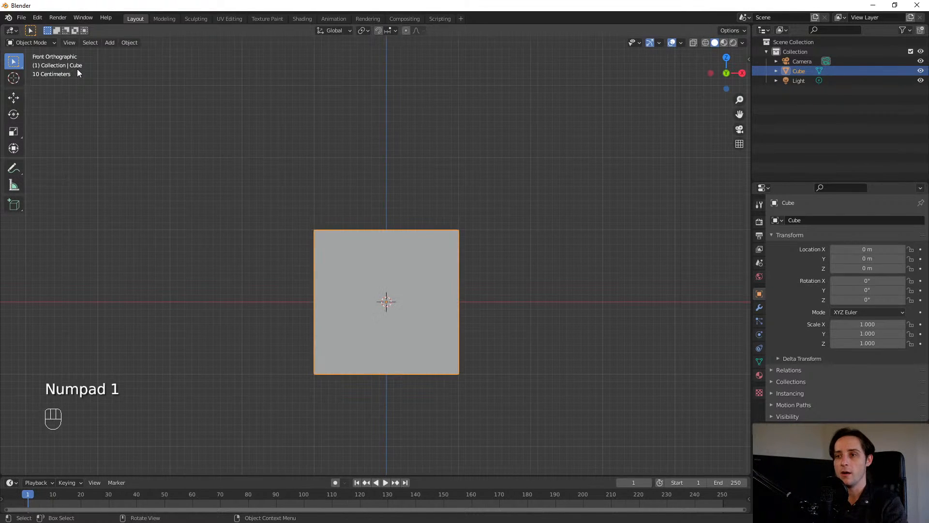
{"action": "key", "text": "KP_1"}
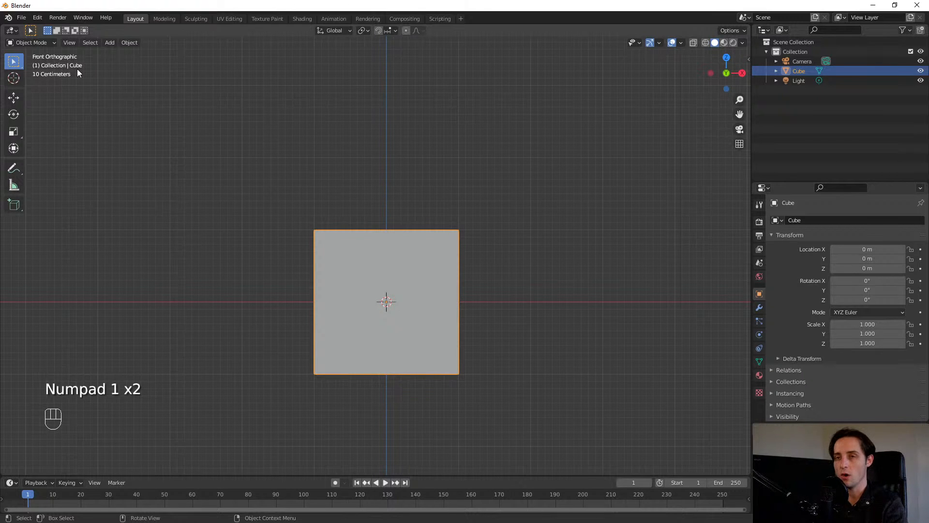
{"action": "key", "text": "KP_3"}
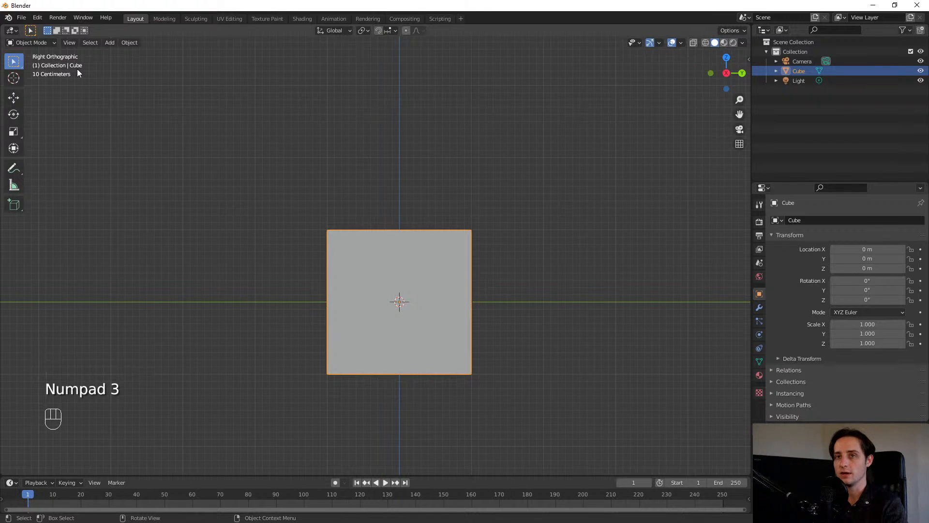
- Tilt and turn the view in steps, and view the cube from Top and Bottom orthographic
{"action": "key", "text": "KP_2"}
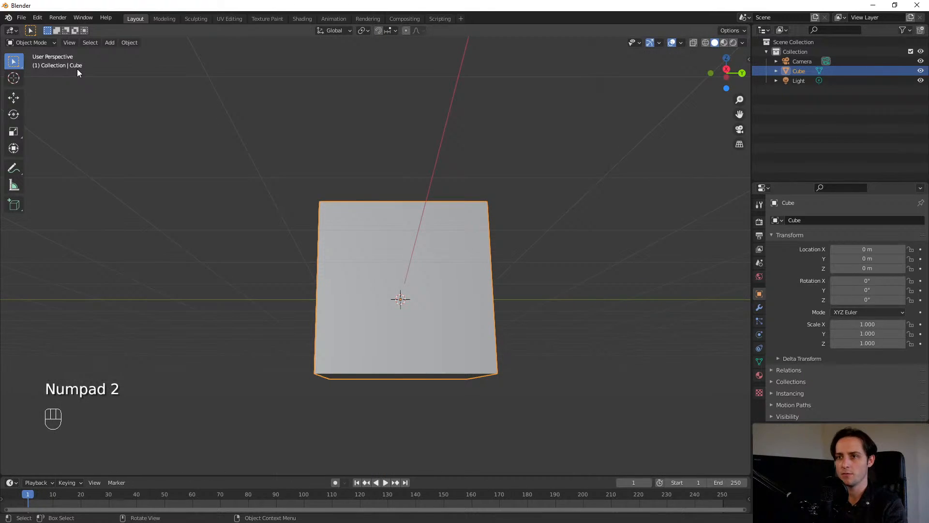
{"action": "key", "text": "KP_4"}
{"action": "key", "text": "KP_7"}
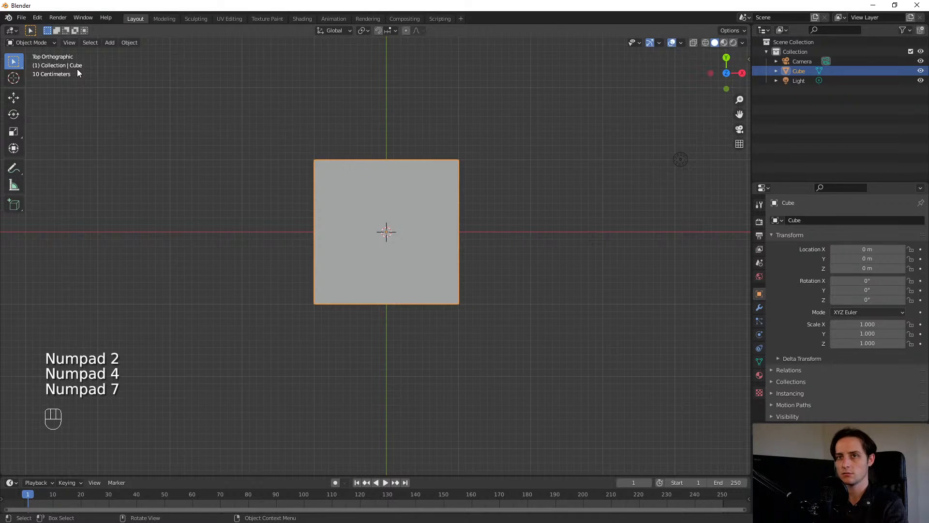
{"action": "key", "text": "KP_9"}
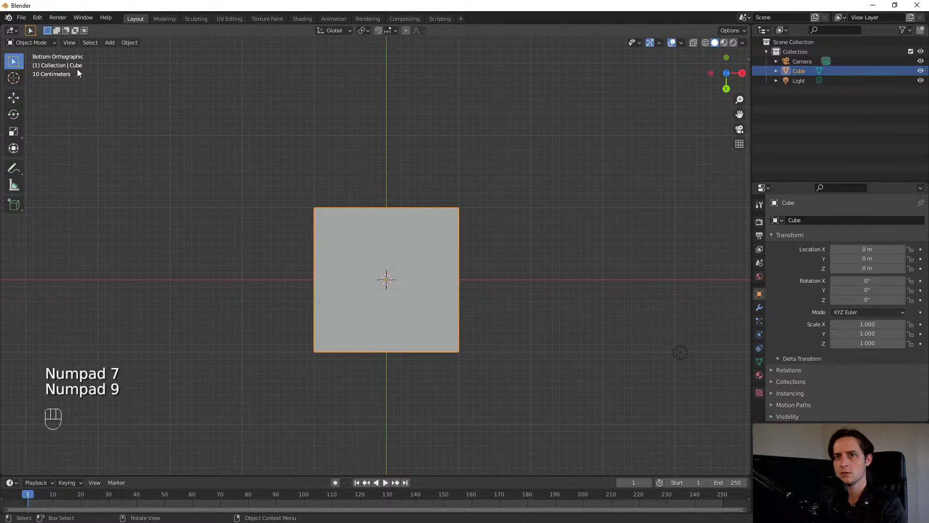
- Rotate the view around the cube in fixed steps, sideways in both directions and vertically
{"action": "key", "text": "KP_6"}
{"action": "key", "text": "KP_4"}
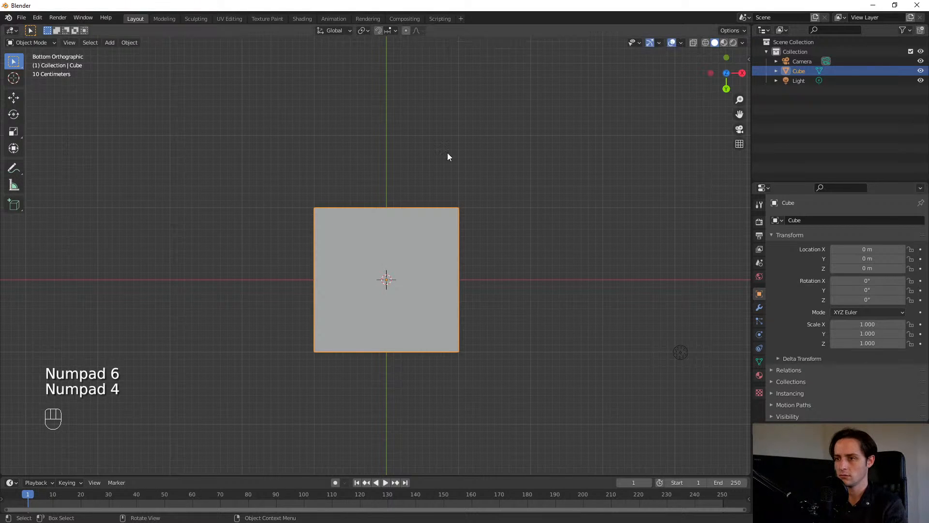
{"action": "key", "text": "KP_4"}
{"action": "key", "text": "KP_4"}
{"action": "key", "text": "KP_4"}
{"action": "key", "text": "KP_4"}
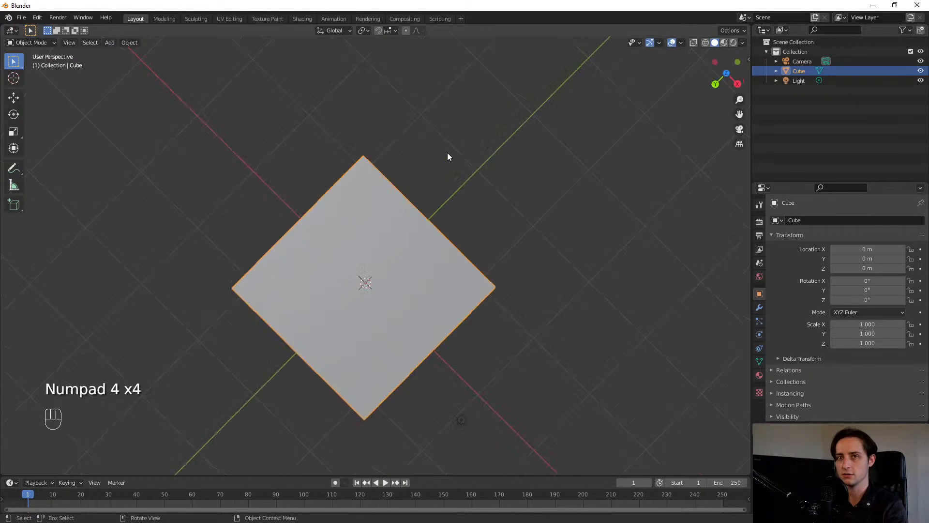
{"action": "key", "text": "KP_6"}
{"action": "key", "text": "KP_6"}
{"action": "key", "text": "KP_2"}
{"action": "key", "text": "KP_2"}
{"action": "key", "text": "KP_2"}
{"action": "key", "text": "KP_2"}
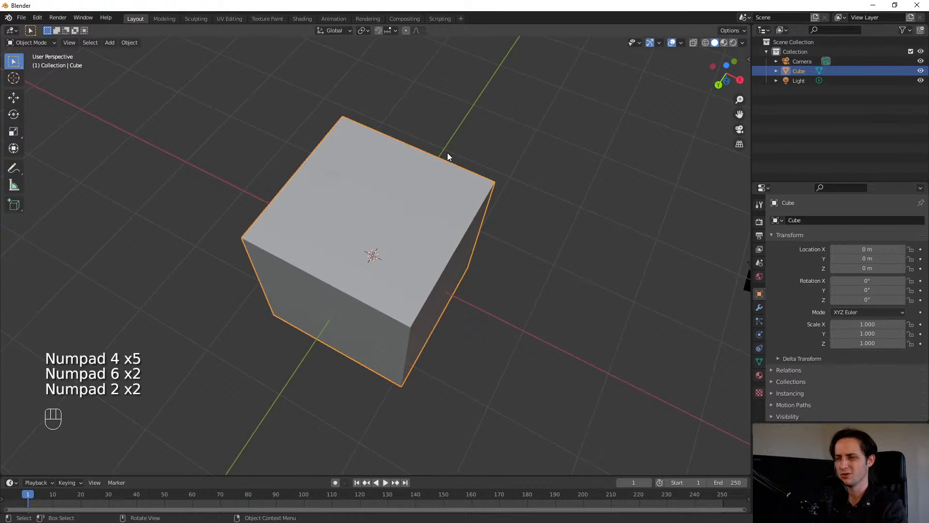
- Cycle through the Front, Right and Top orthographic views of the cube
{"action": "key", "text": "KP_1"}
{"action": "key", "text": "KP_3"}
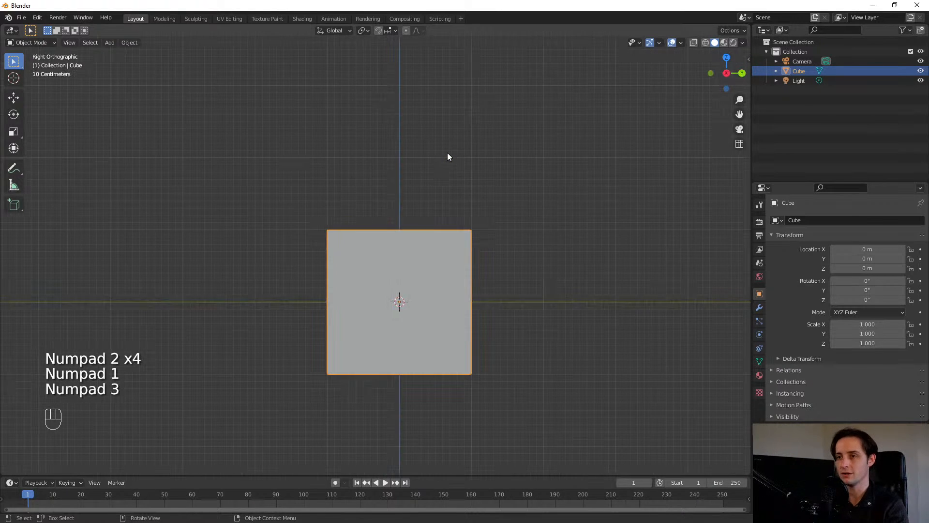
{"action": "key", "text": "KP_7"}
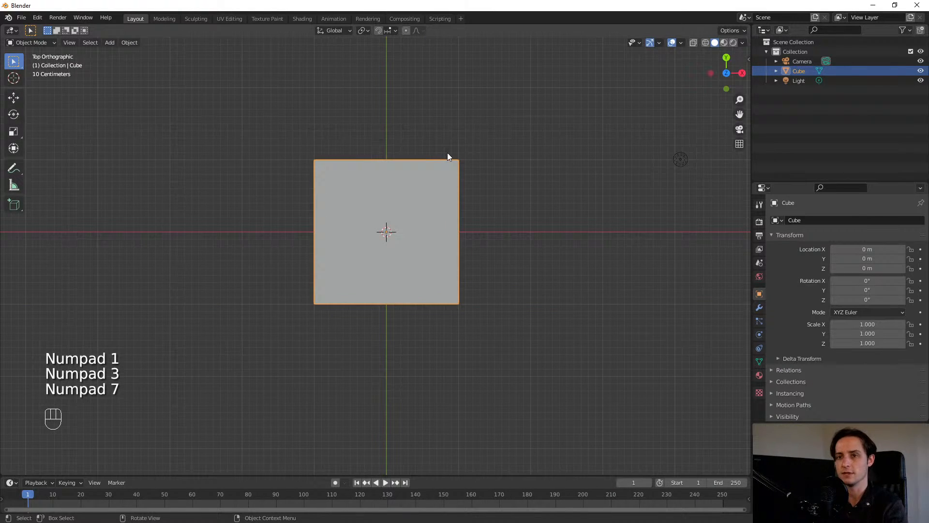
- Select the camera and switch the viewport to the camera's perspective
{"action": "middle_click_drag", "start_coordinate": [415, 295], "coordinate": [407, 218]}
{"action": "scroll", "coordinate": [437, 286], "scroll_direction": "down", "scroll_amount": 5}
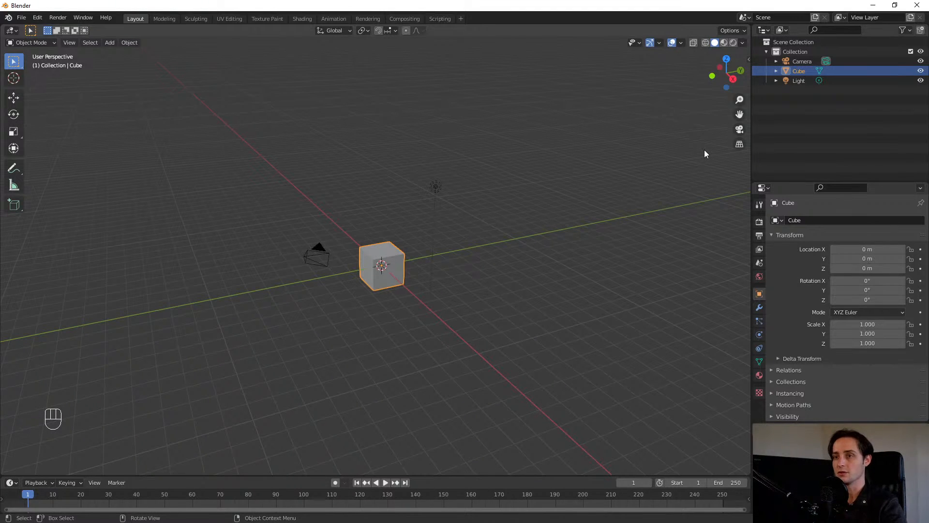
{"action": "left_click", "coordinate": [326, 248]}
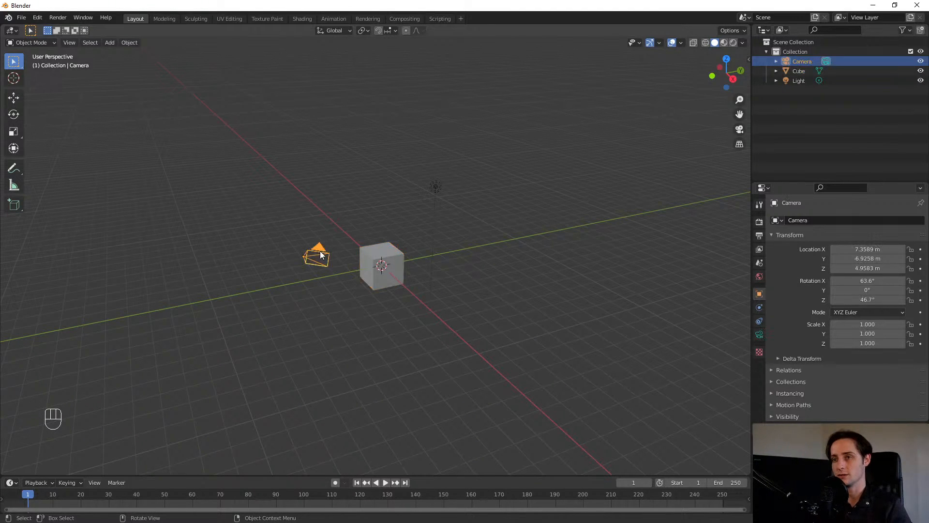
{"action": "key", "text": "KP_0"}
{"action": "scroll", "coordinate": [349, 129], "scroll_direction": "up", "scroll_amount": 4}
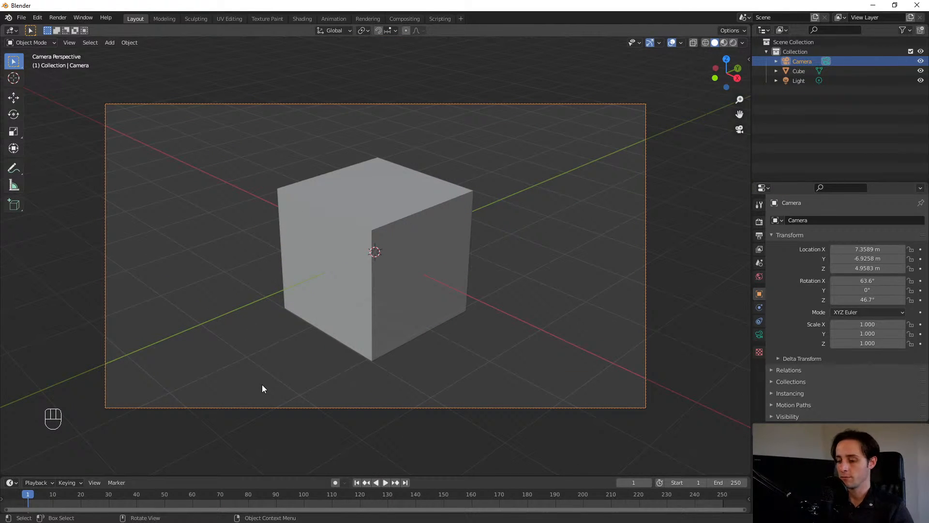
- Render the scene through the camera, enlarge the render window to inspect the full image, and close it
{"action": "key", "text": "F12"}
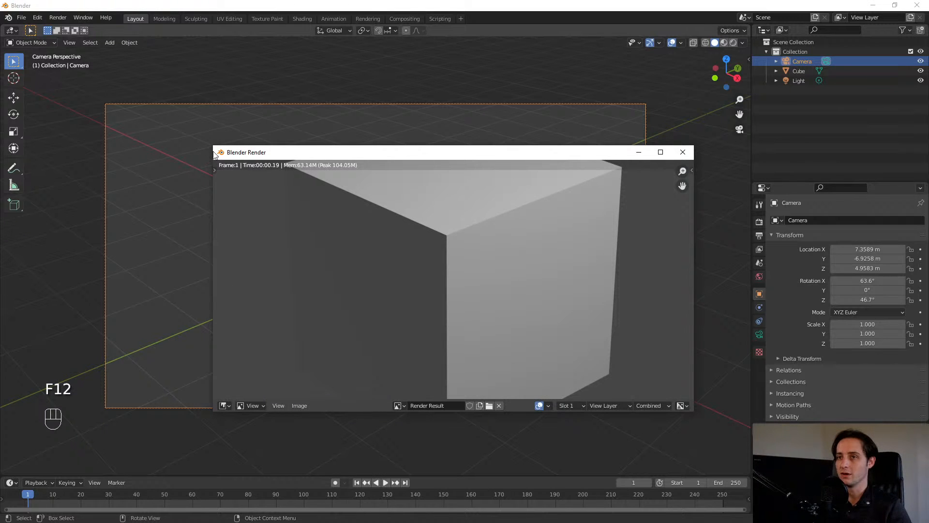
{"action": "left_click_drag", "start_coordinate": [215, 154], "coordinate": [82, 55]}
{"action": "left_click_drag", "start_coordinate": [191, 58], "coordinate": [228, 66]}
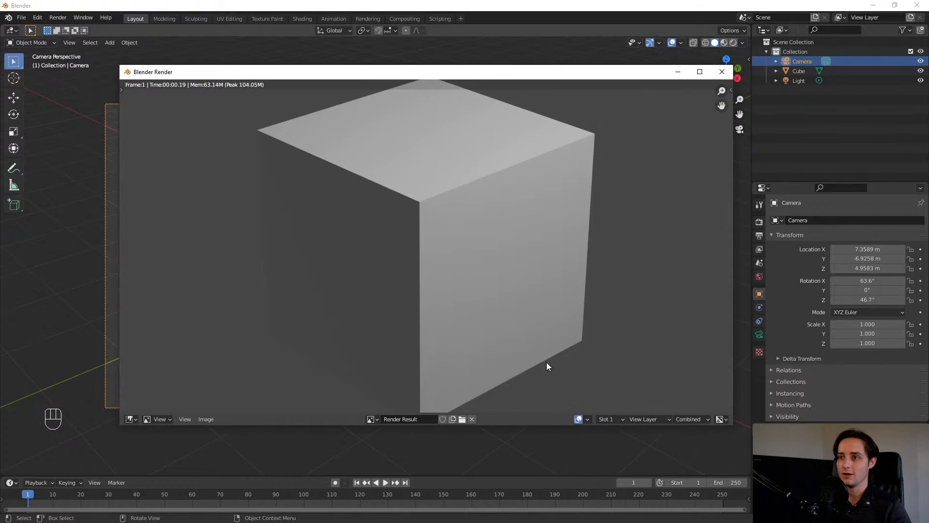
{"action": "left_click_drag", "start_coordinate": [733, 425], "coordinate": [838, 485]}
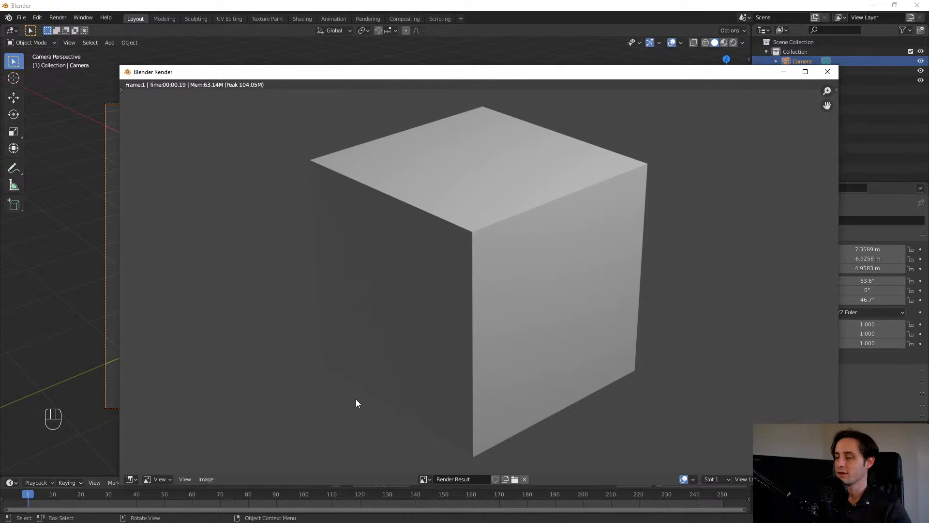
{"action": "left_click", "coordinate": [827, 72]}
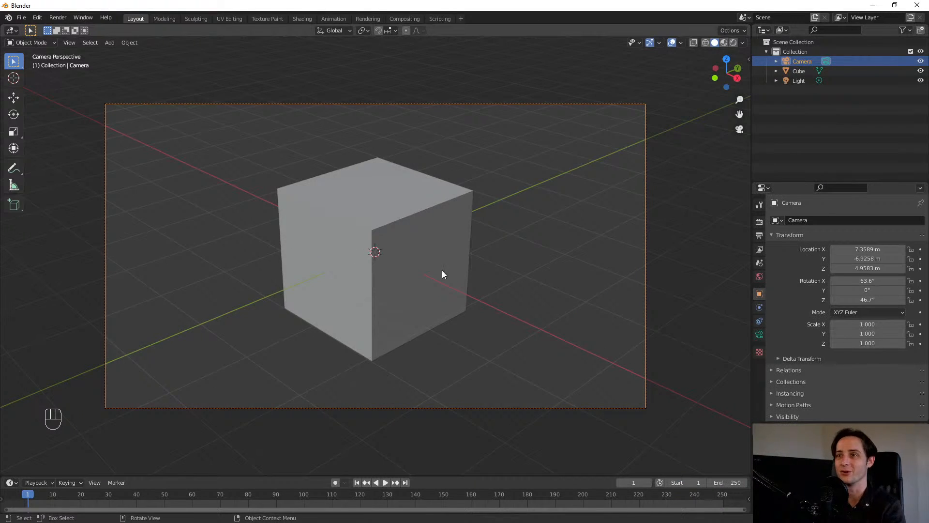
- Select the cube and move it freely in perspective view to about X -0.35 m, Y -0.50 m, Z 0.87 m
{"action": "left_click", "coordinate": [420, 241]}
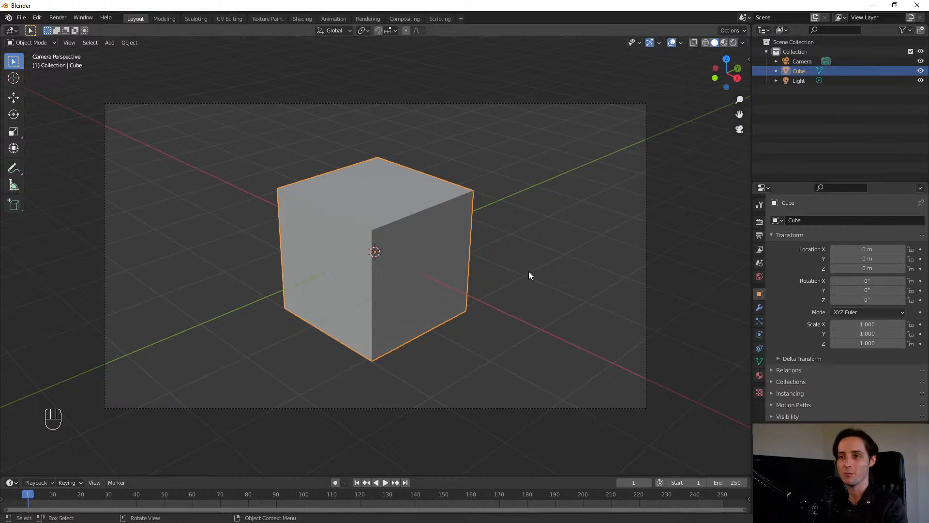
{"action": "middle_click_drag", "start_coordinate": [529, 272], "coordinate": [494, 257]}
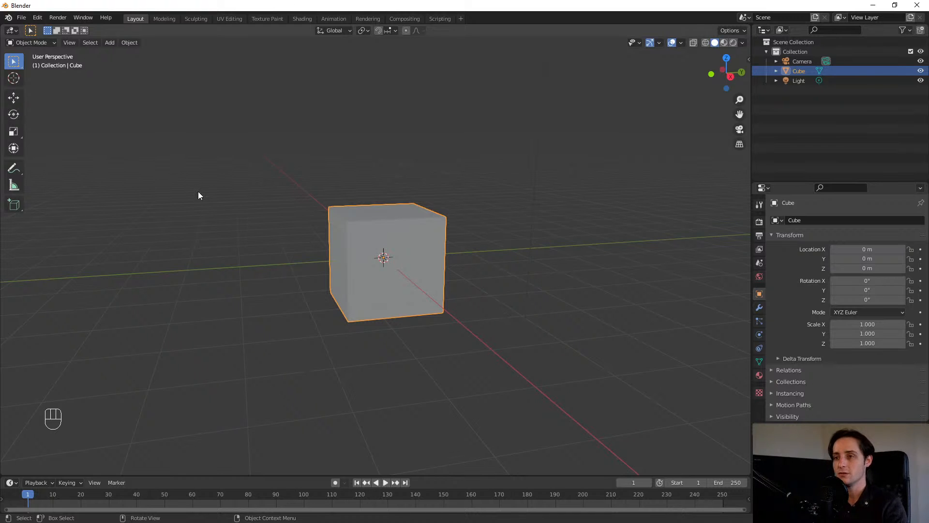
{"action": "key", "text": "g"}
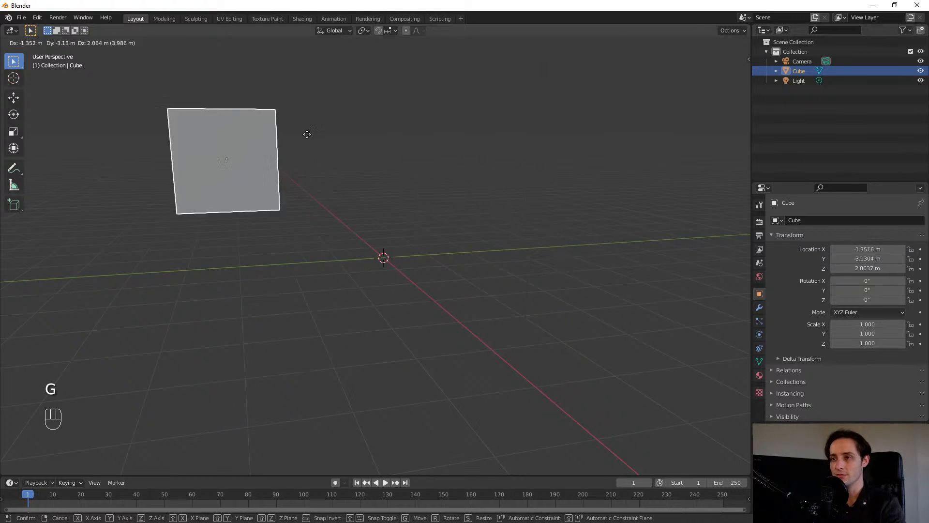
{"action": "key", "text": "Escape"}
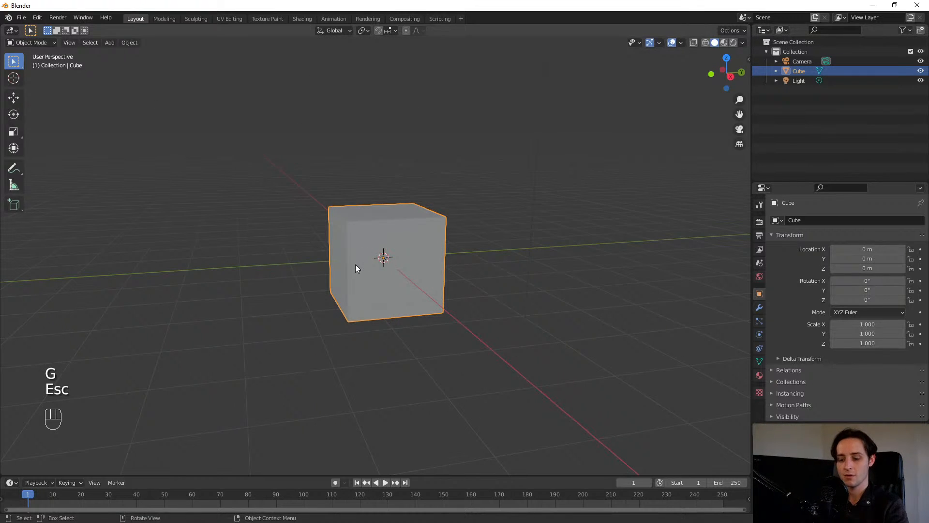
{"action": "key", "text": "g"}
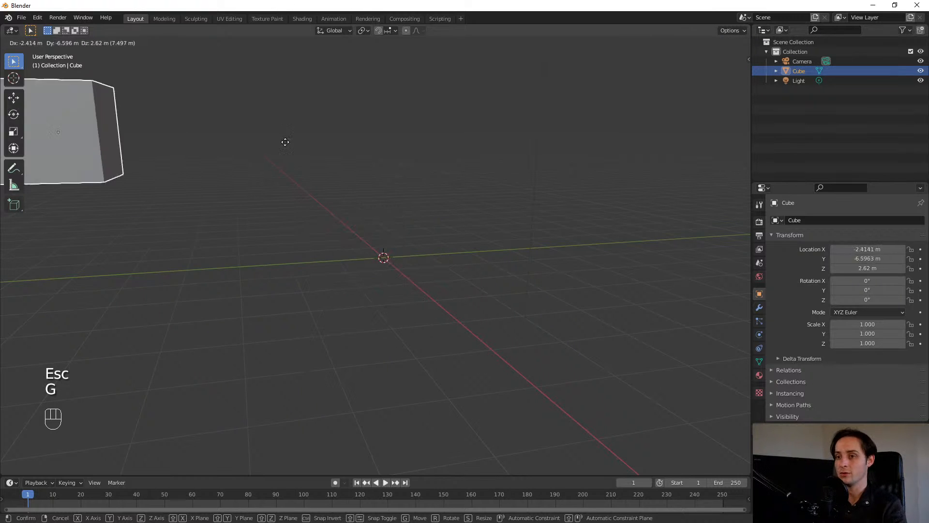
{"action": "left_click", "coordinate": [486, 276]}
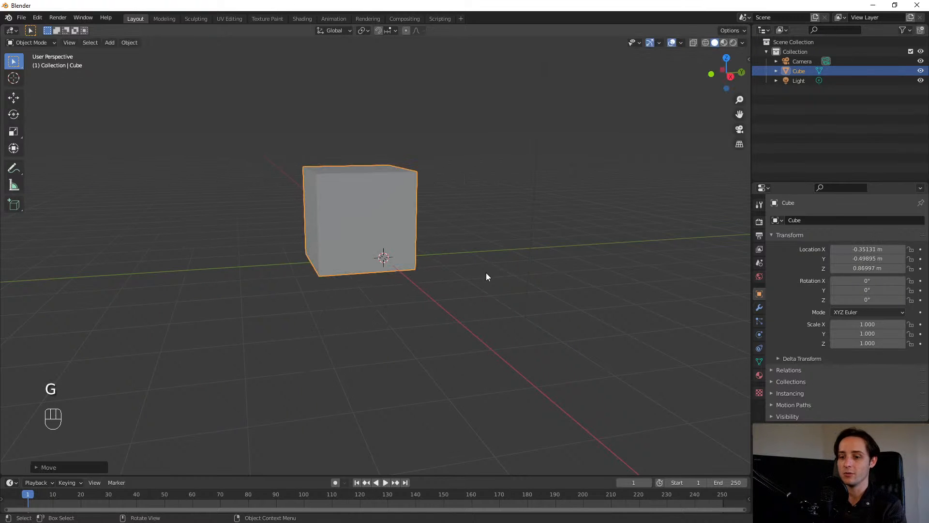
- Use the Move tool's axis handles to shift the cube to about Y 0.95 m and Z -0.04 m
{"action": "left_click", "coordinate": [19, 98]}
{"action": "left_click_drag", "start_coordinate": [381, 218], "coordinate": [441, 234]}
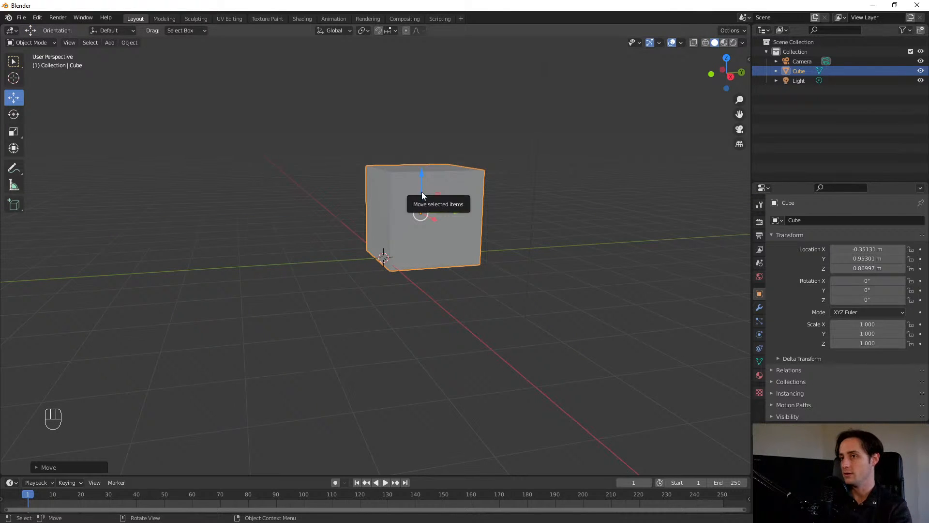
{"action": "left_click_drag", "start_coordinate": [420, 174], "coordinate": [419, 219]}
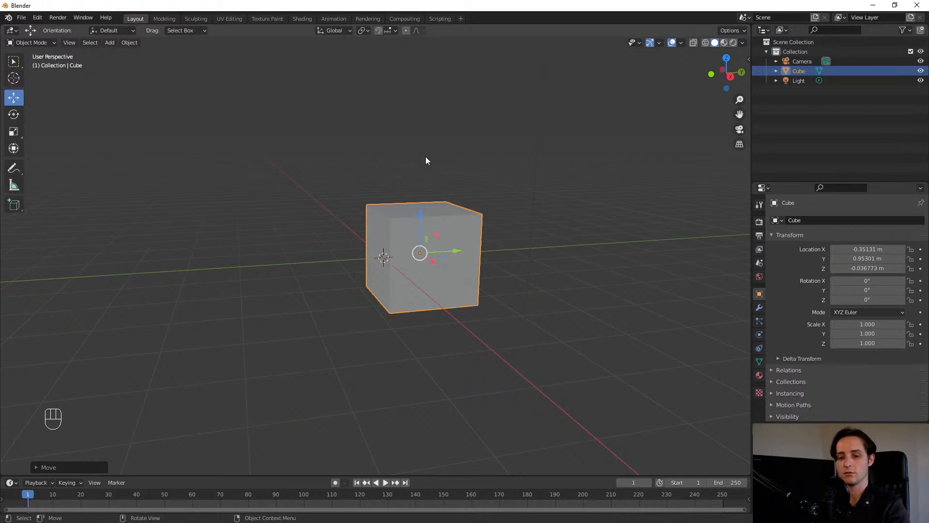
{"action": "key", "text": "g"}
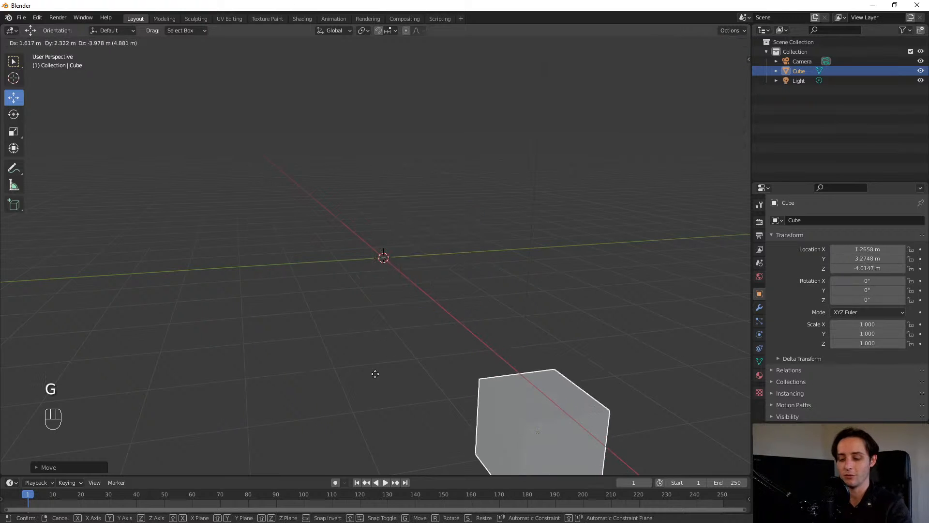
{"action": "key", "text": "Escape"}
{"action": "key", "text": "g"}
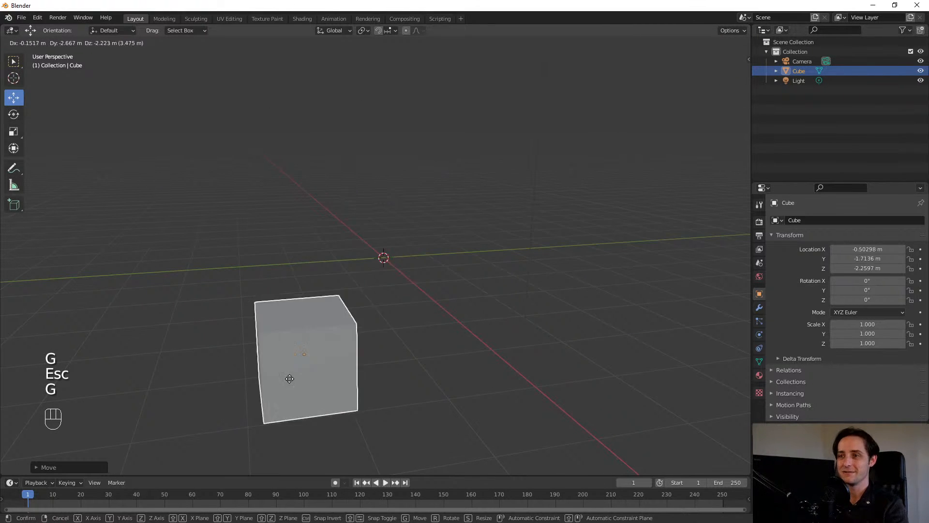
{"action": "key", "text": "Escape"}
{"action": "key", "text": "s"}
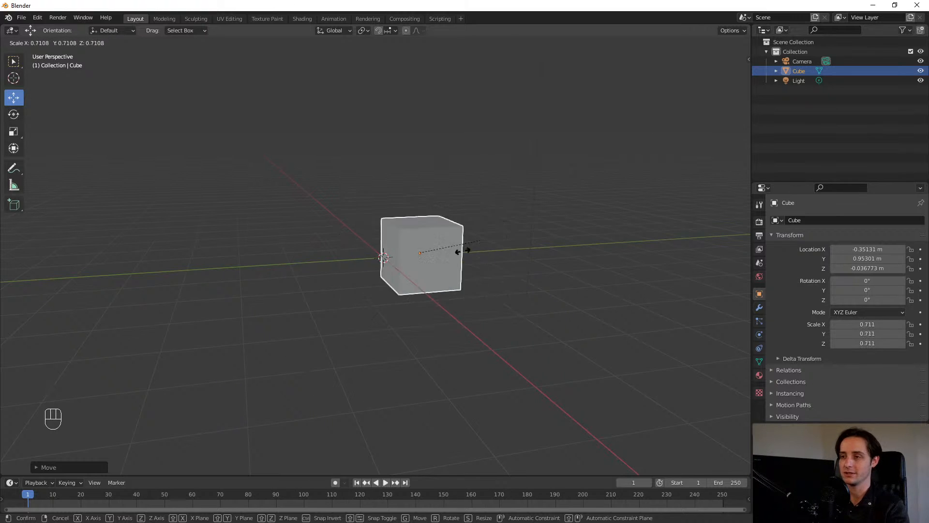
{"action": "key", "text": "Escape"}
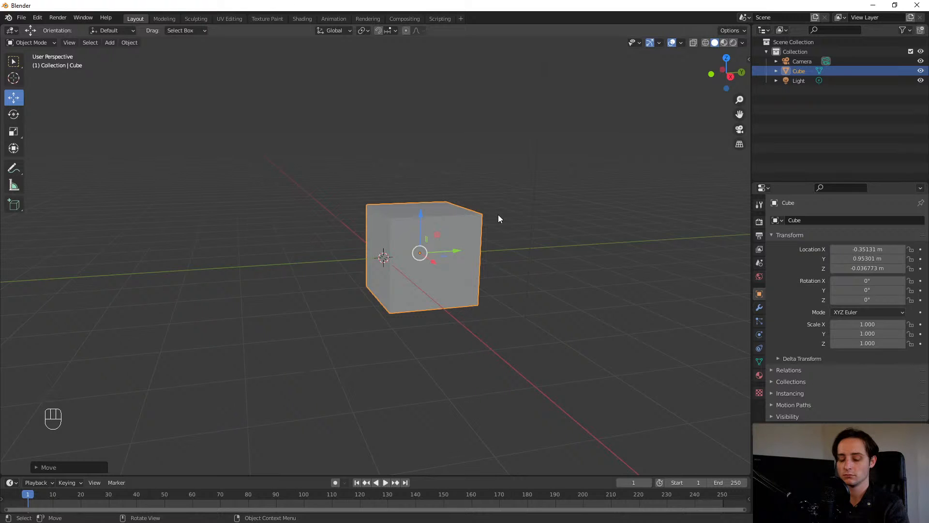
- Rotate the cube freely in the perspective view to about X -349°, Y -3.16°, Z 2.46°
{"action": "key", "text": "r"}
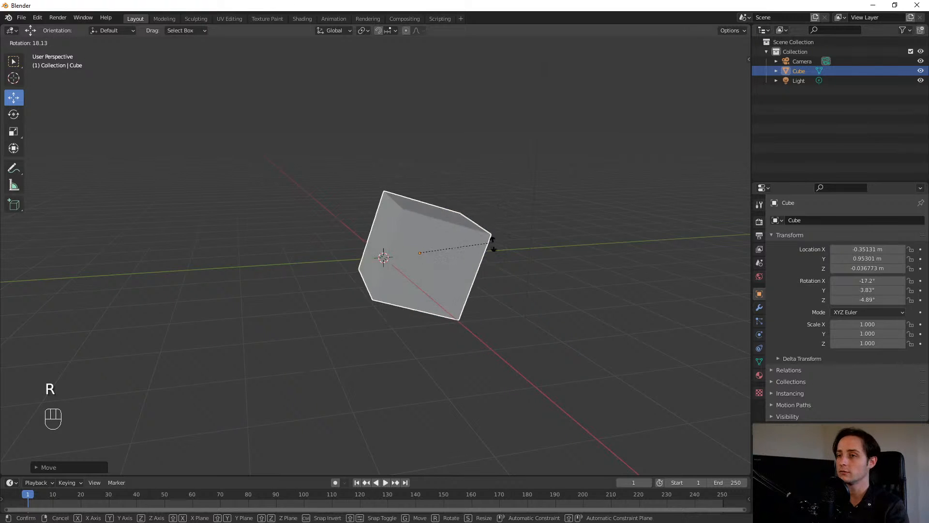
{"action": "key", "text": "Escape"}
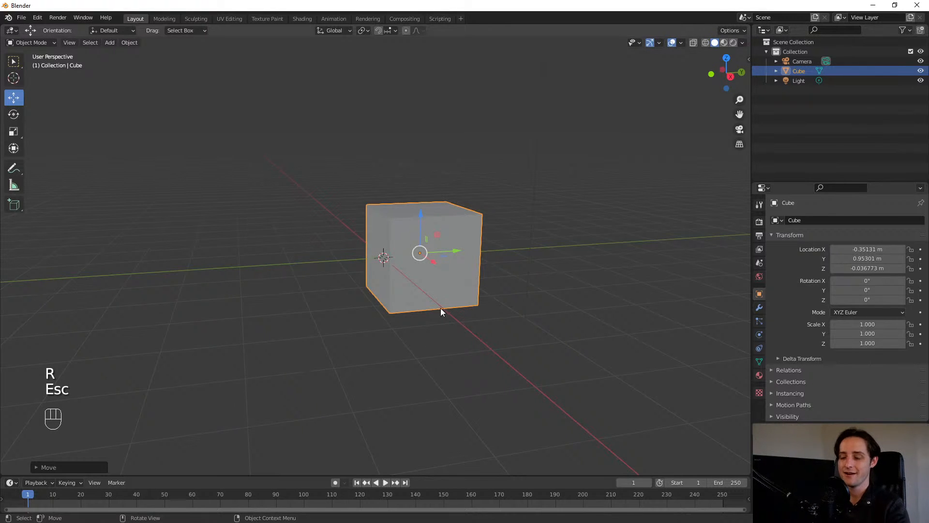
{"action": "key", "text": "r"}
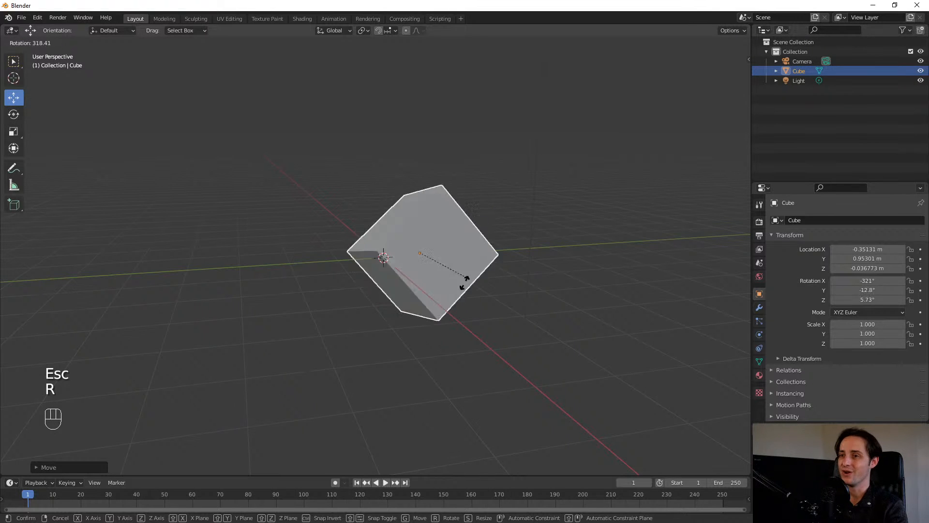
{"action": "left_click", "coordinate": [458, 315]}
- Rotate the cube freely two more times, each from a different viewing angle
{"action": "middle_click_drag", "start_coordinate": [230, 179], "coordinate": [307, 202]}
{"action": "middle_click_drag", "start_coordinate": [375, 175], "coordinate": [412, 213], "text": "shift"}
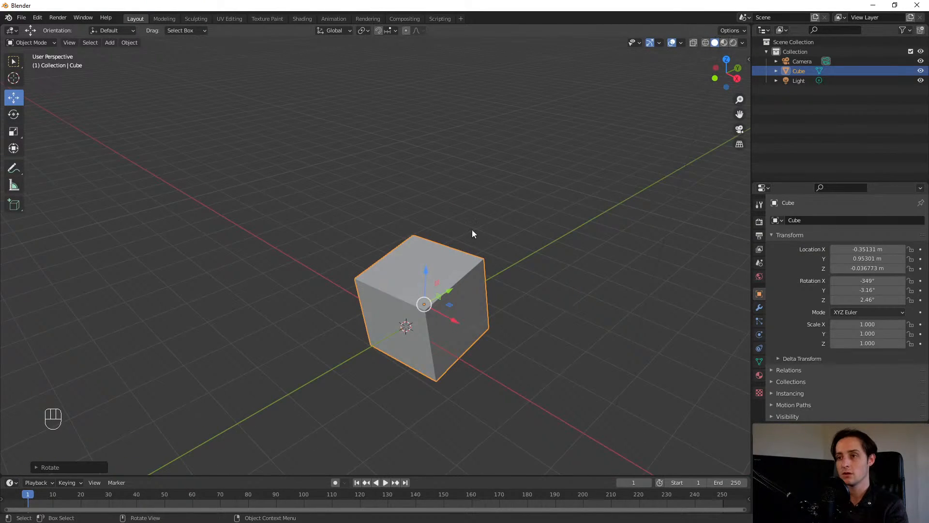
{"action": "middle_click_drag", "start_coordinate": [473, 235], "coordinate": [310, 215]}
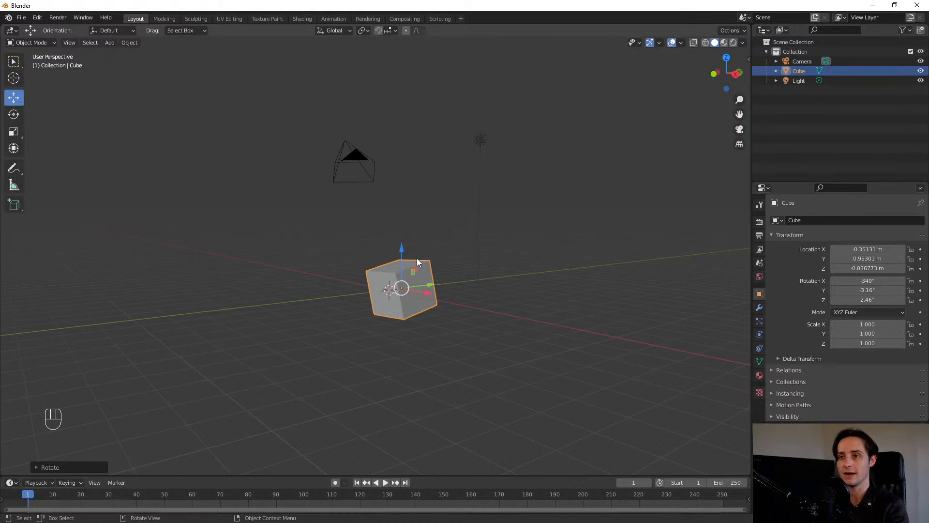
{"action": "middle_click_drag", "start_coordinate": [390, 230], "coordinate": [408, 226]}
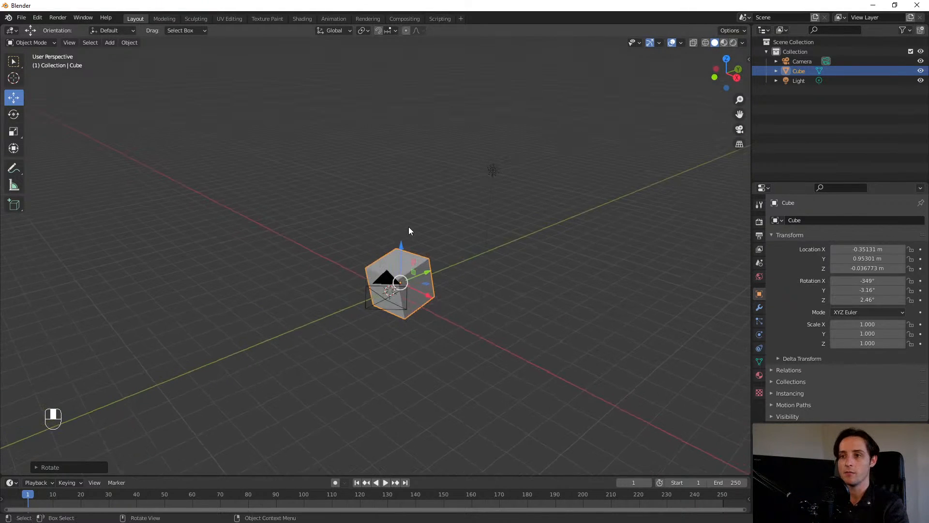
{"action": "scroll", "coordinate": [407, 225], "scroll_direction": "up", "scroll_amount": 2}
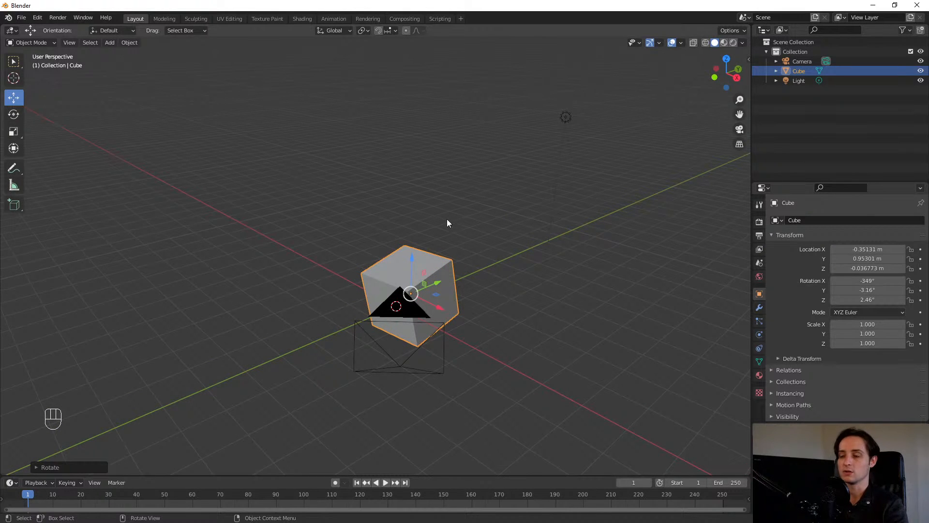
{"action": "middle_click_drag", "start_coordinate": [472, 228], "coordinate": [459, 240]}
{"action": "key", "text": "r"}
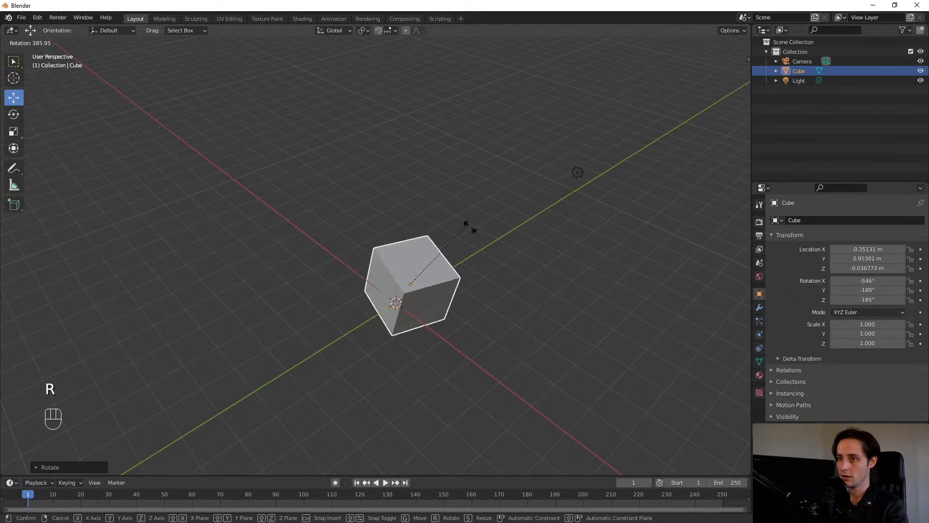
{"action": "left_click", "coordinate": [434, 352]}
{"action": "middle_click_drag", "start_coordinate": [334, 356], "coordinate": [484, 346]}
{"action": "key", "text": "r"}
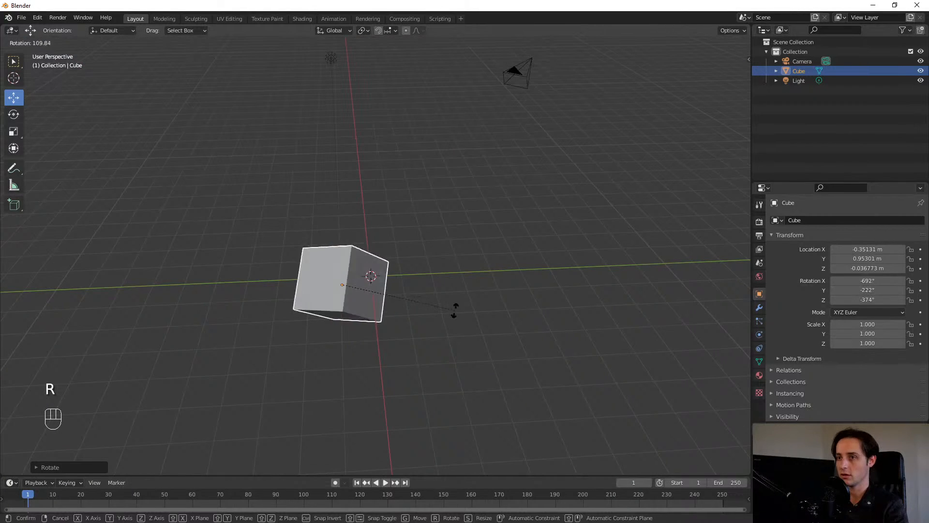
{"action": "left_click", "coordinate": [384, 182]}
- Undo the last three free rotations of the cube
{"action": "middle_click_drag", "start_coordinate": [383, 183], "coordinate": [407, 238]}
{"action": "key", "text": "ctrl+z"}
{"action": "key", "text": "ctrl+z"}
{"action": "key", "text": "ctrl+z"}
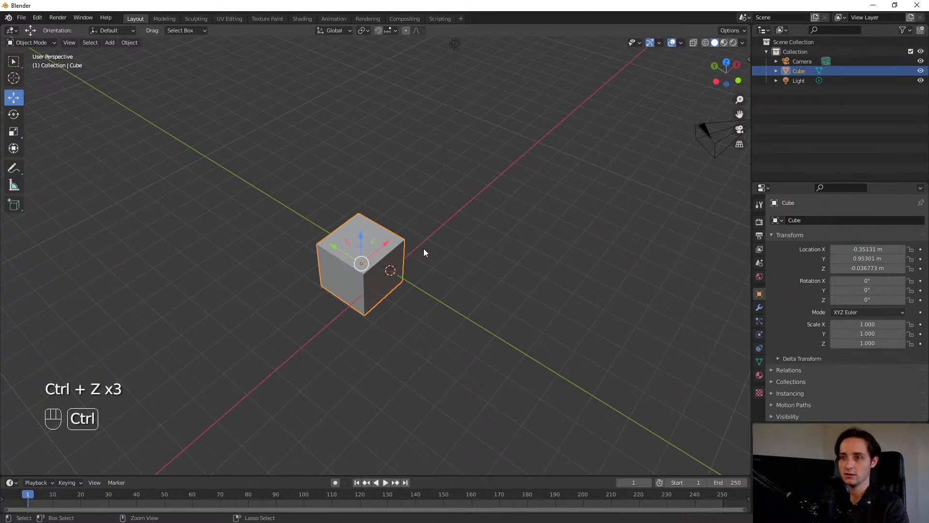
- Rotate the cube from the Top orthographic view to about -57.2° around Z, and view it in perspective
{"action": "key", "text": "KP_7"}
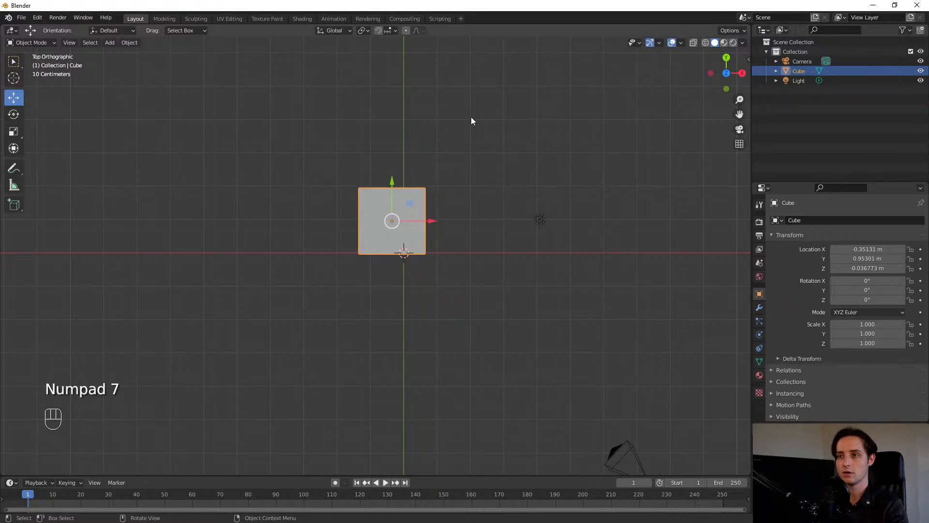
{"action": "key", "text": "r"}
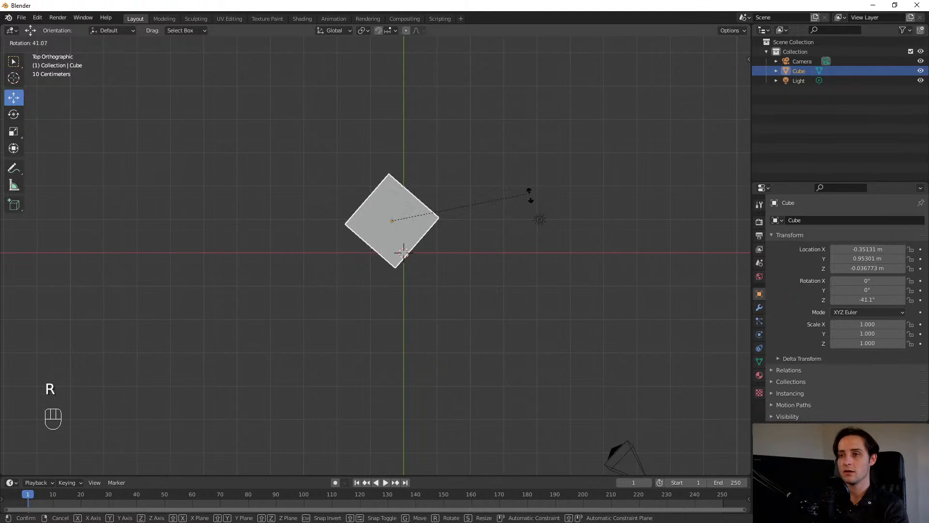
{"action": "left_click", "coordinate": [542, 242]}
{"action": "middle_click_drag", "start_coordinate": [542, 242], "coordinate": [293, 250]}
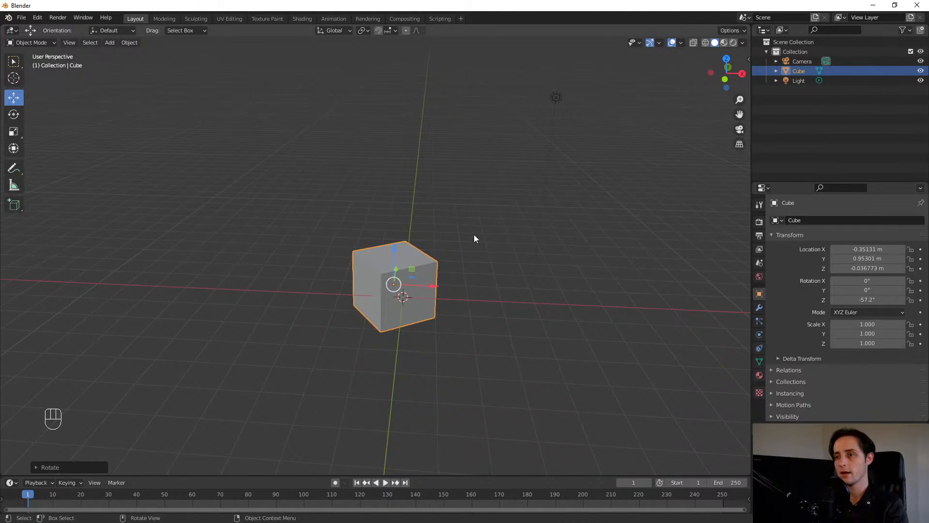
{"action": "key", "text": "KP_7"}
{"action": "key", "text": "r"}
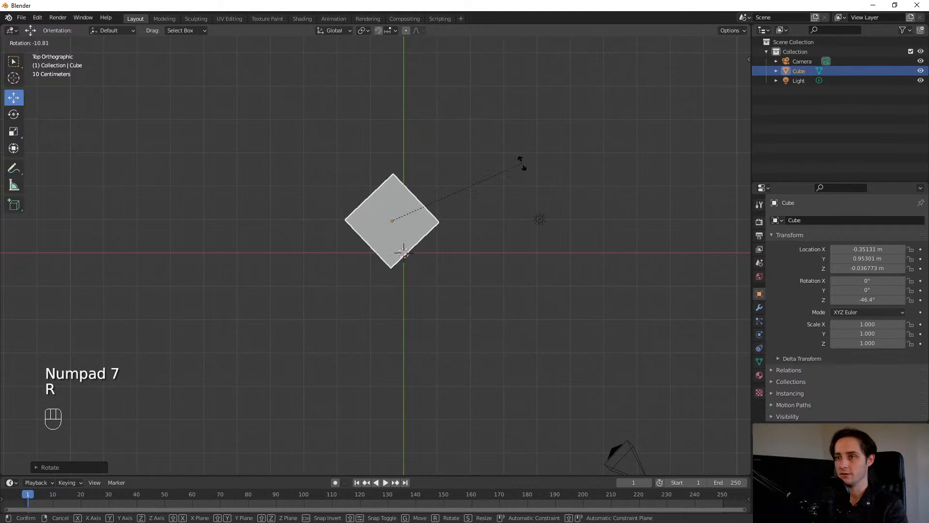
{"action": "key", "text": "Escape"}
{"action": "middle_click_drag", "start_coordinate": [485, 321], "coordinate": [399, 251]}
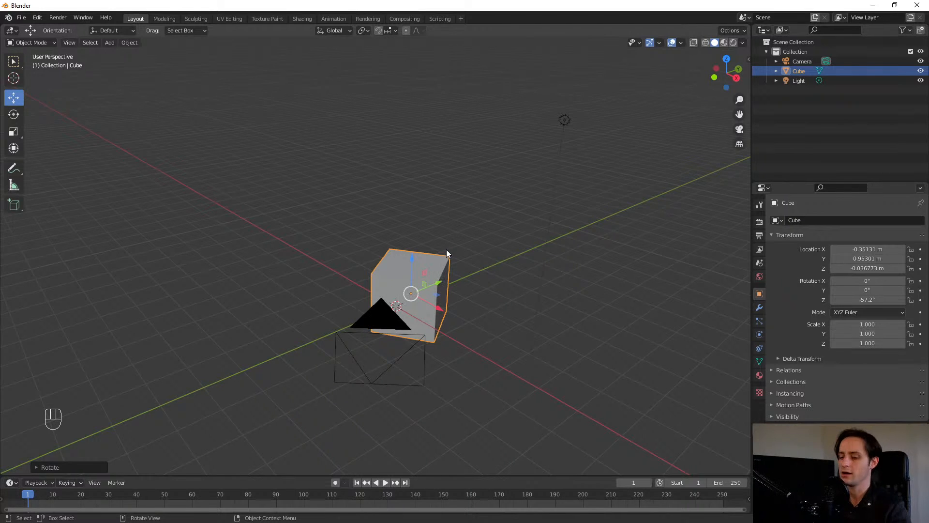
{"action": "middle_click_drag", "start_coordinate": [446, 254], "coordinate": [419, 352]}
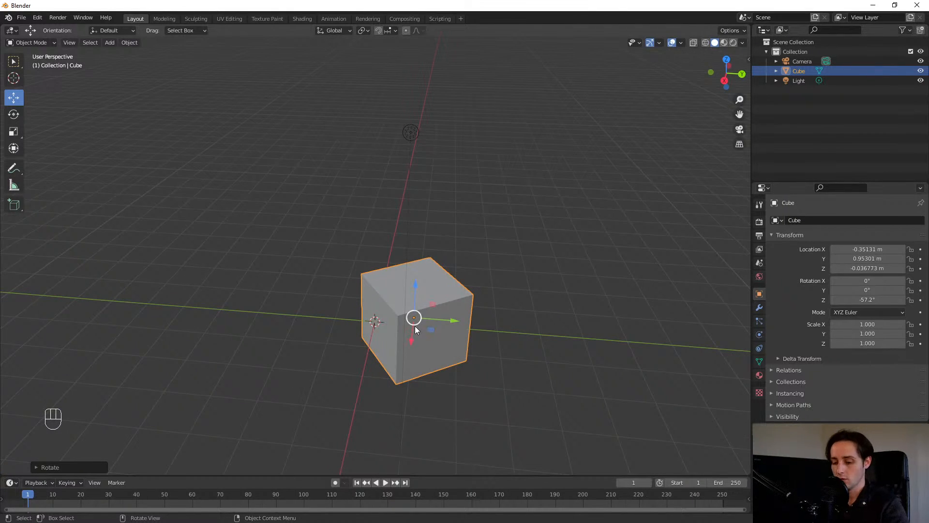
{"action": "key", "text": "g"}
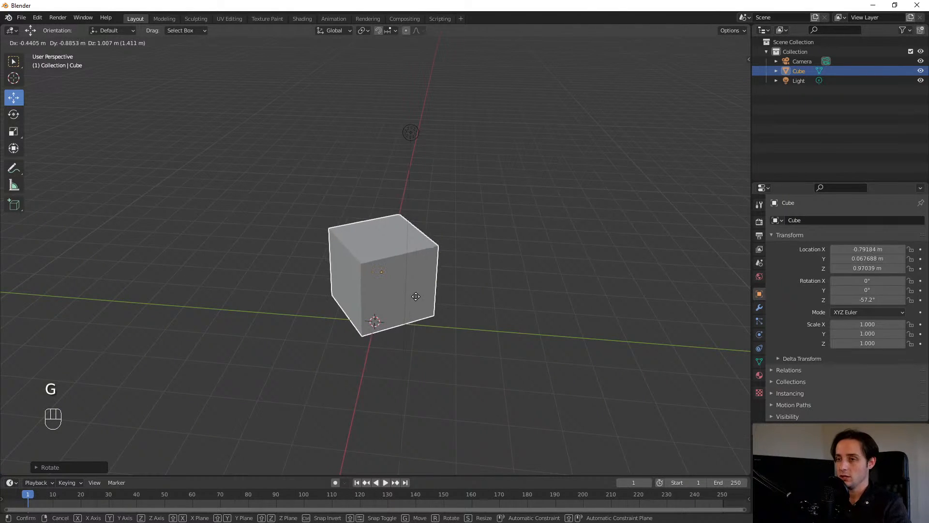
{"action": "key", "text": "z"}
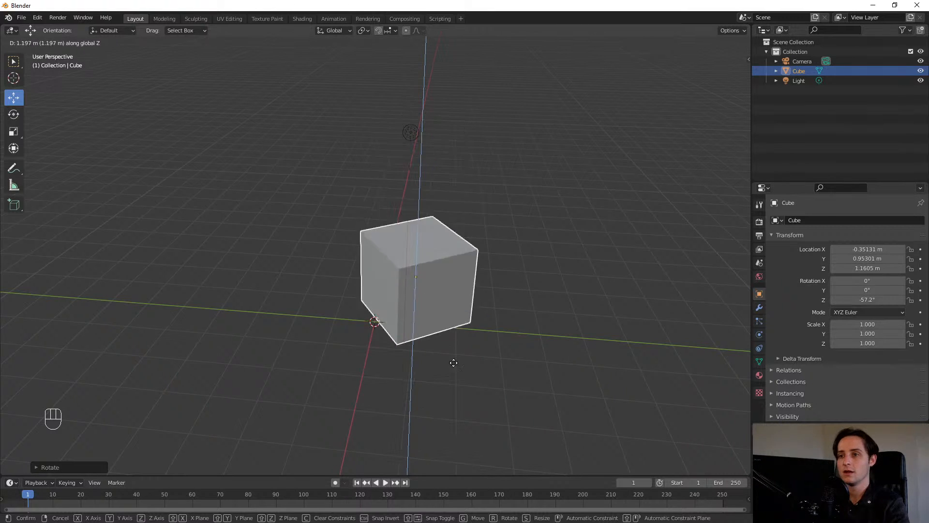
{"action": "key", "text": "Escape"}
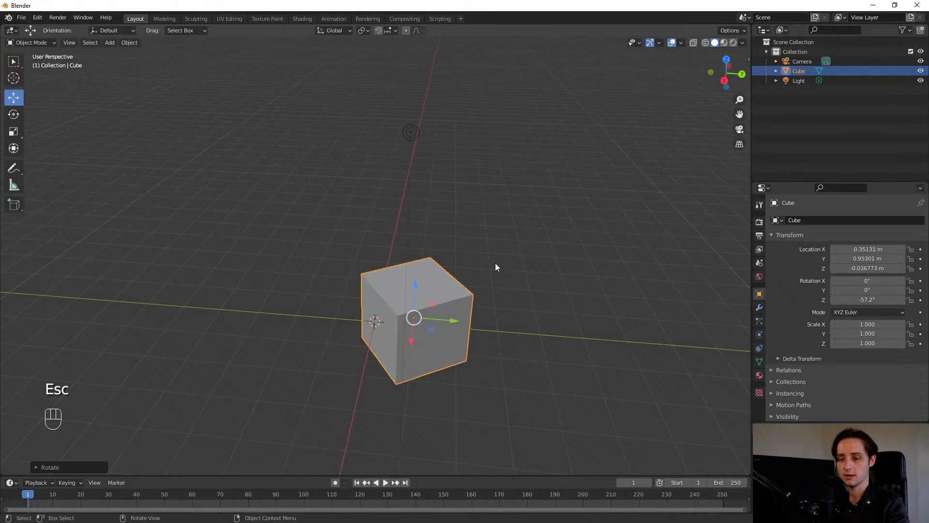
- Move the cube twice along the global Z axis, finishing at about Z 0.57 m
{"action": "key", "text": "g"}
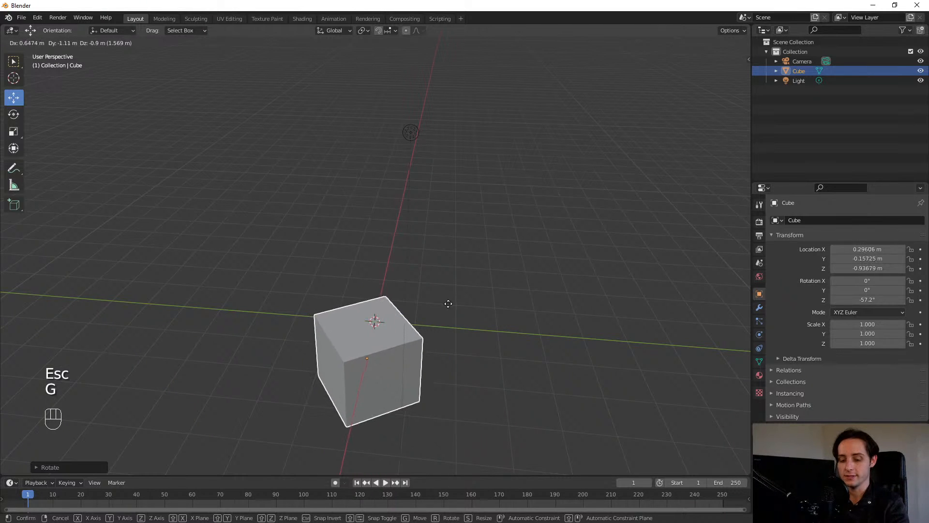
{"action": "key", "text": "z"}
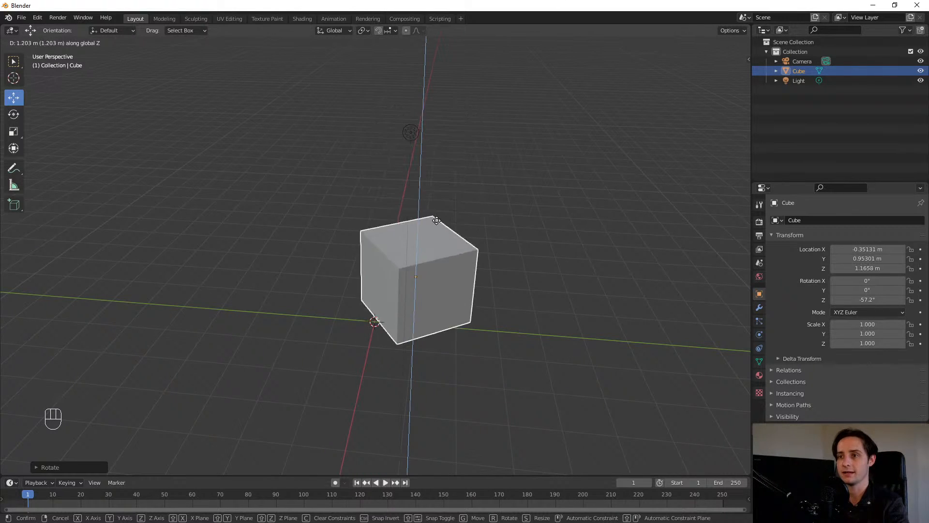
{"action": "left_click", "coordinate": [442, 251]}
{"action": "key", "text": "g"}
{"action": "key", "text": "z"}
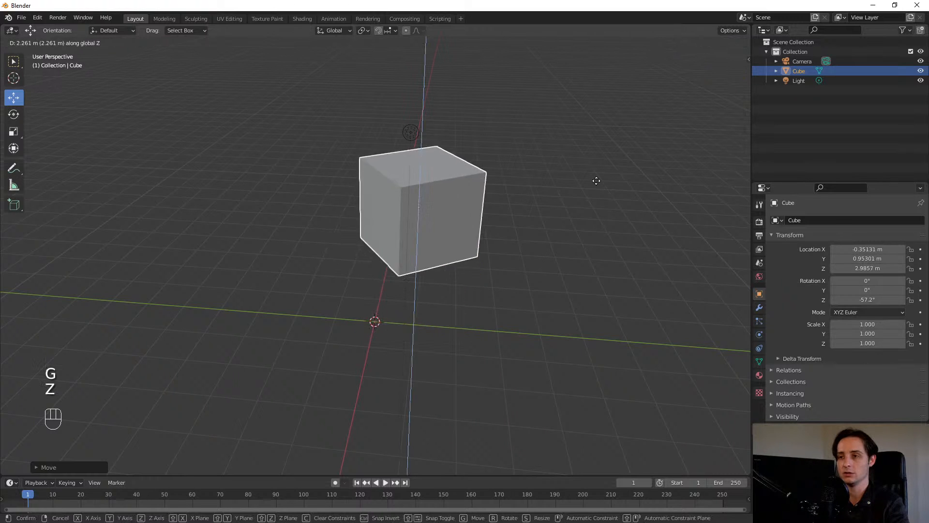
{"action": "left_click", "coordinate": [423, 256]}
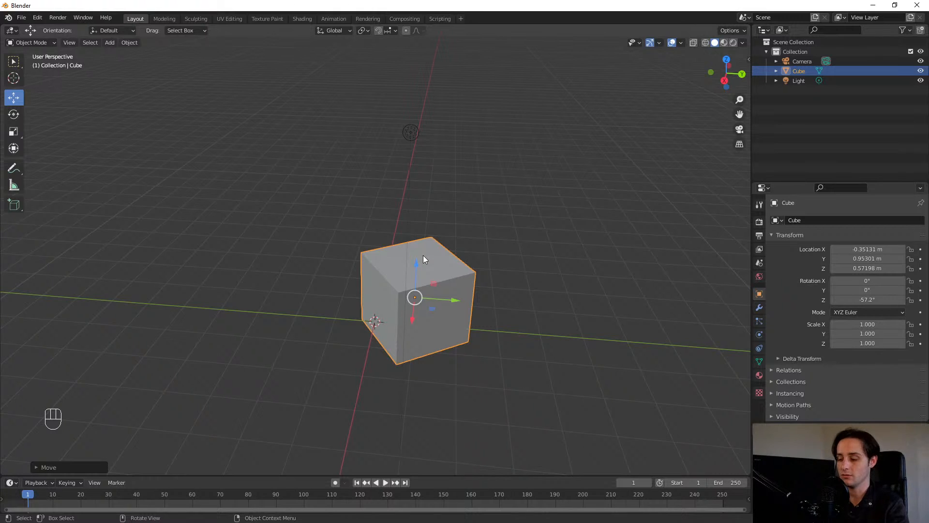
- Switch to the Front orthographic view and try moving the cube along the global Y axis and along the global X axis
{"action": "key", "text": "KP_1"}
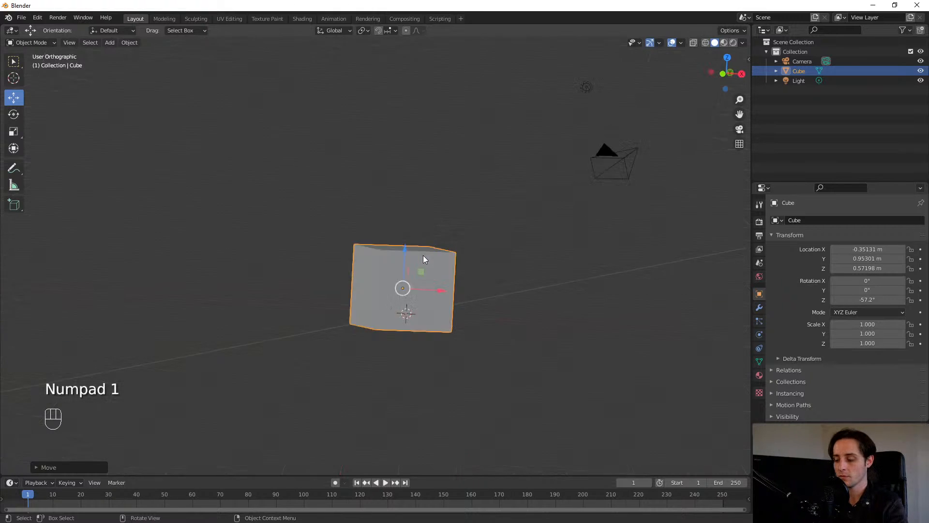
{"action": "scroll", "coordinate": [423, 255], "scroll_direction": "up", "scroll_amount": 2}
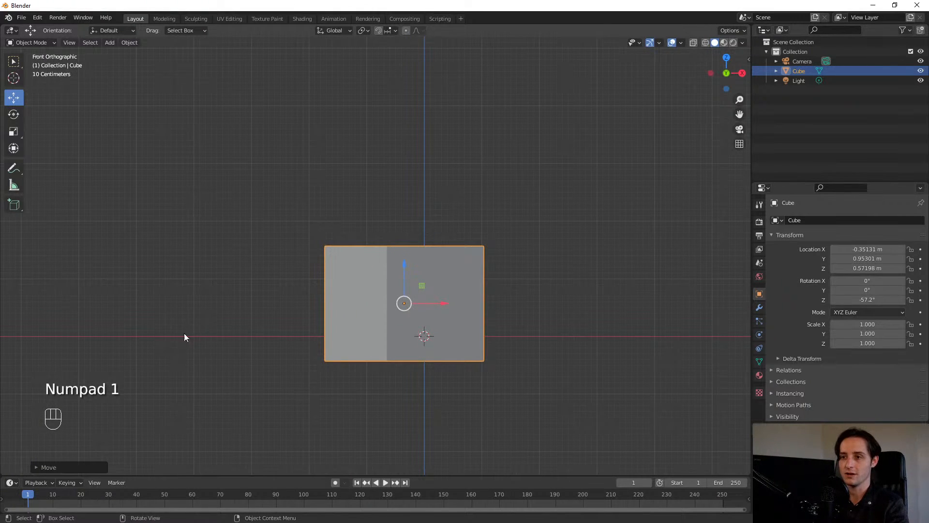
{"action": "key", "text": "g"}
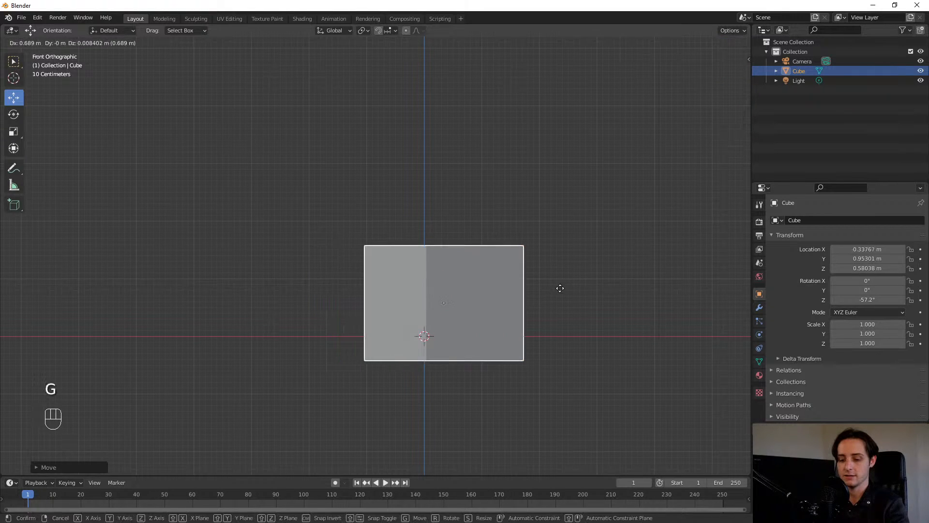
{"action": "key", "text": "y"}
{"action": "key", "text": "Escape"}
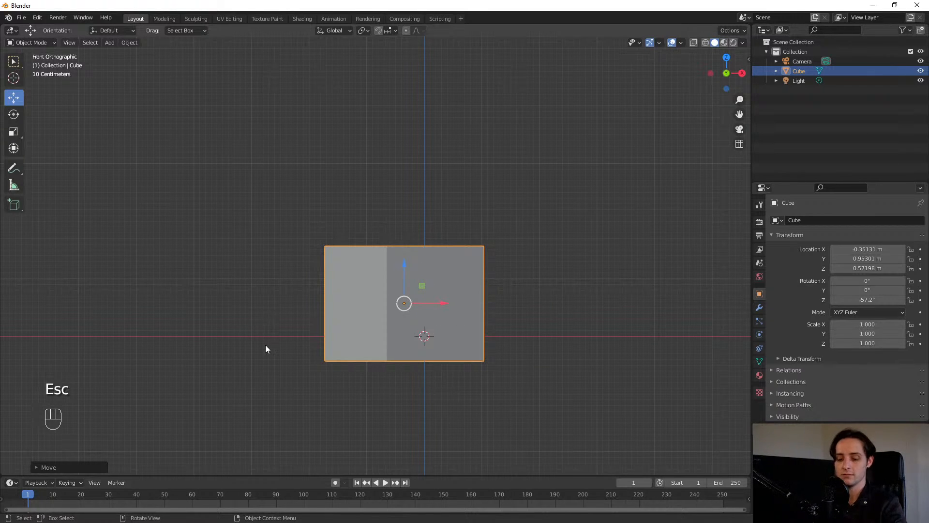
{"action": "key", "text": "g"}
{"action": "key", "text": "x"}
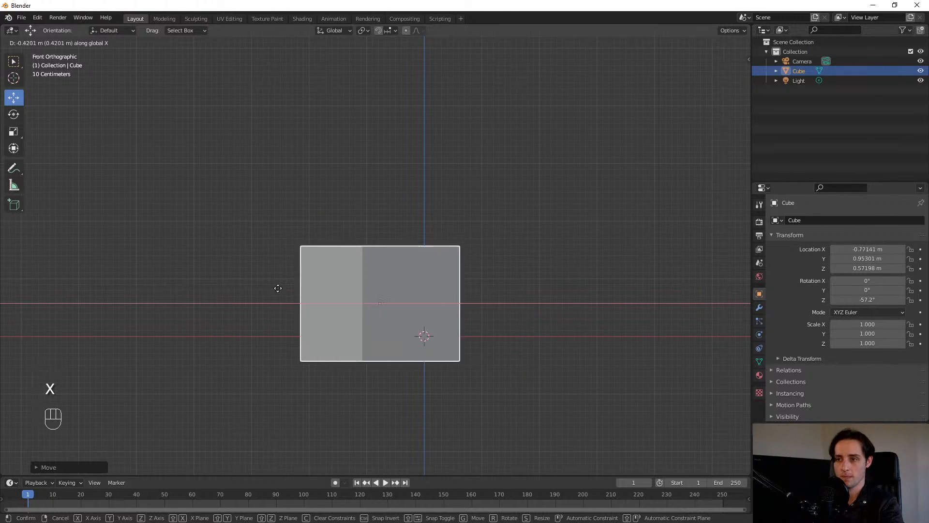
{"action": "key", "text": "Escape"}
- Move the cube up along the global Z axis to about Z 1.02 m
{"action": "key", "text": "g"}
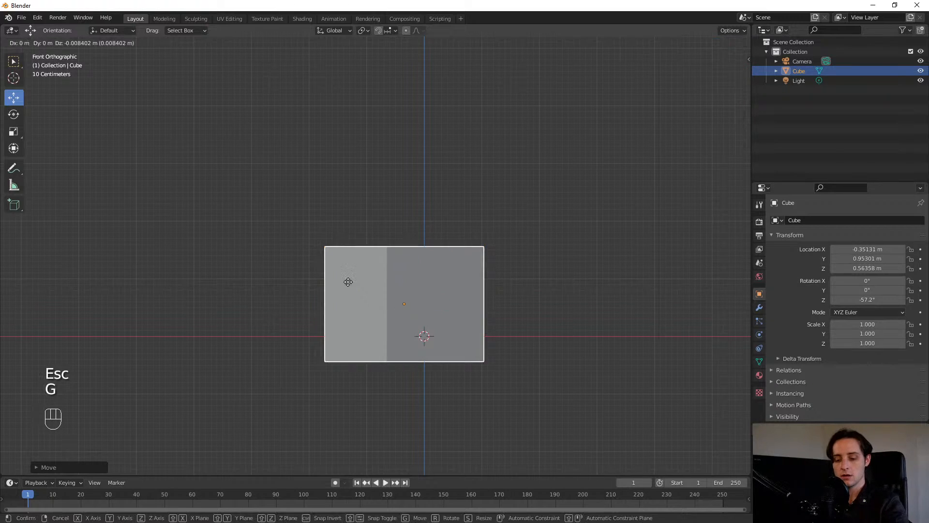
{"action": "key", "text": "z"}
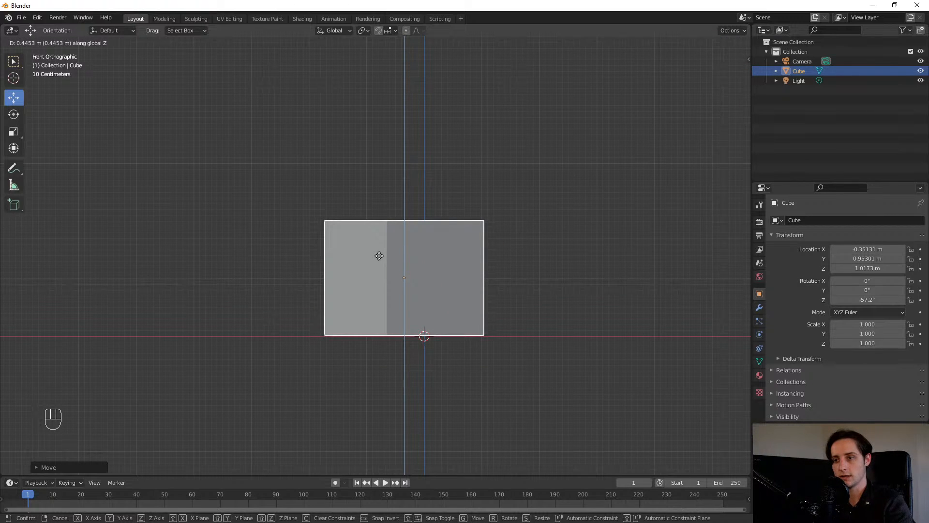
{"action": "left_click", "coordinate": [378, 256]}
- Look through the scene camera, render the image of the raised cube, and close the render window
{"action": "scroll", "coordinate": [314, 406], "scroll_direction": "up", "scroll_amount": 3}
{"action": "middle_click_drag", "start_coordinate": [315, 385], "coordinate": [437, 443]}
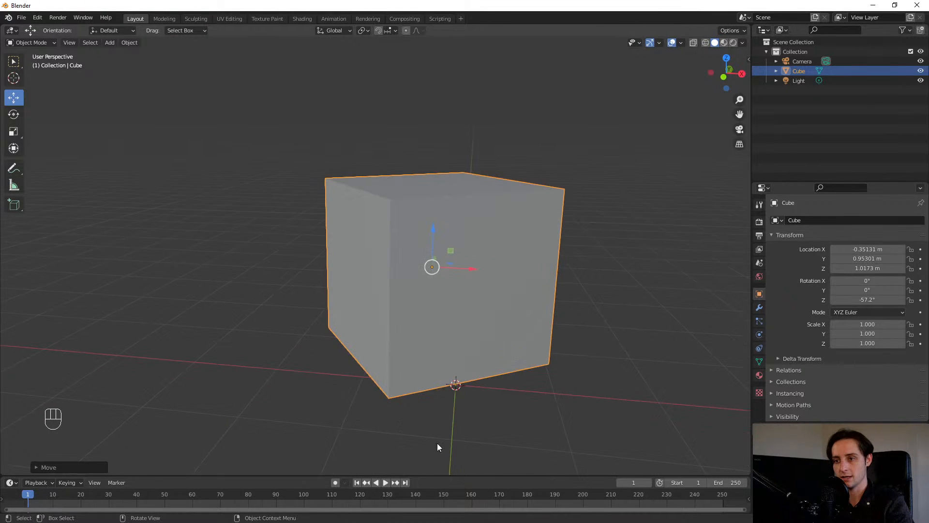
{"action": "middle_click_drag", "start_coordinate": [516, 395], "coordinate": [335, 367]}
{"action": "scroll", "coordinate": [425, 285], "scroll_direction": "down", "scroll_amount": 4}
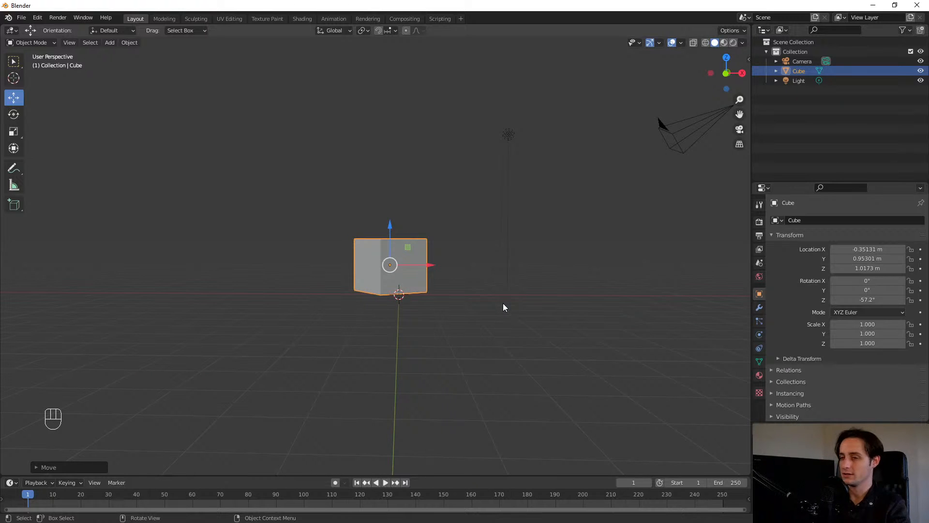
{"action": "key", "text": "KP_0"}
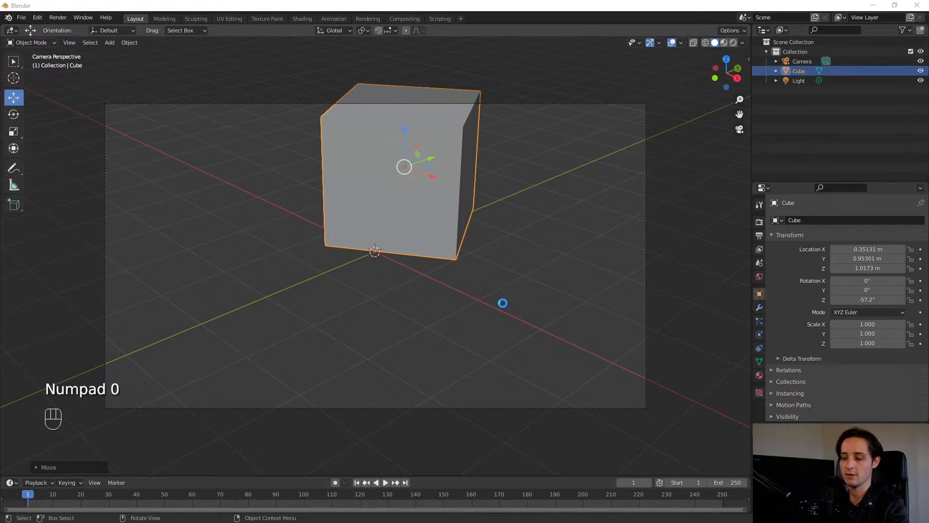
{"action": "key", "text": "F12"}
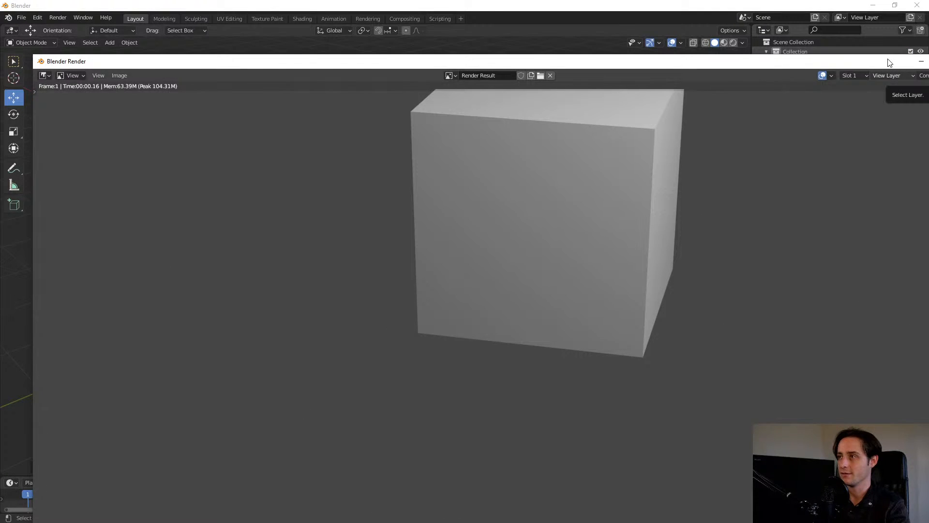
{"action": "left_click_drag", "start_coordinate": [889, 61], "coordinate": [836, 98]}
{"action": "left_click", "coordinate": [835, 97]}
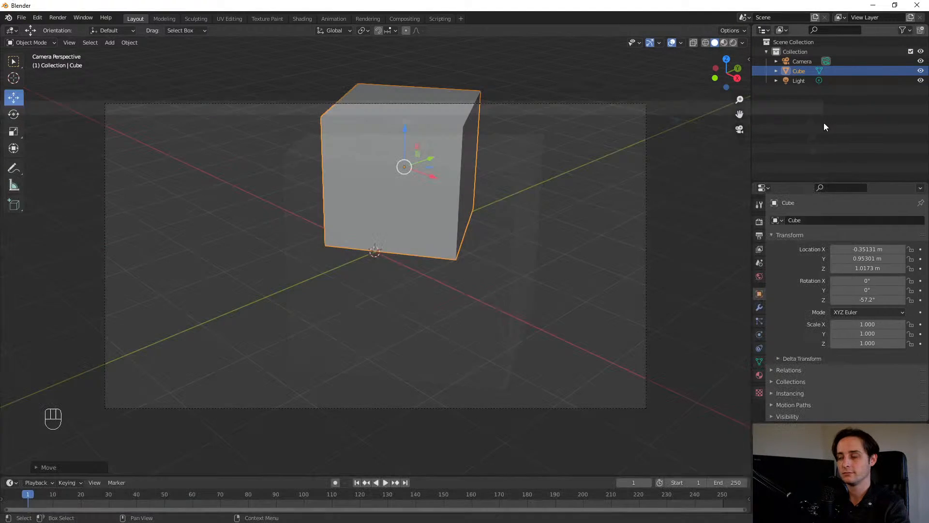
- Move the cube along the global Y axis to about Y 1.72 m and along the global X axis to about X -0.12 m
{"action": "middle_click_drag", "start_coordinate": [235, 333], "coordinate": [473, 215]}
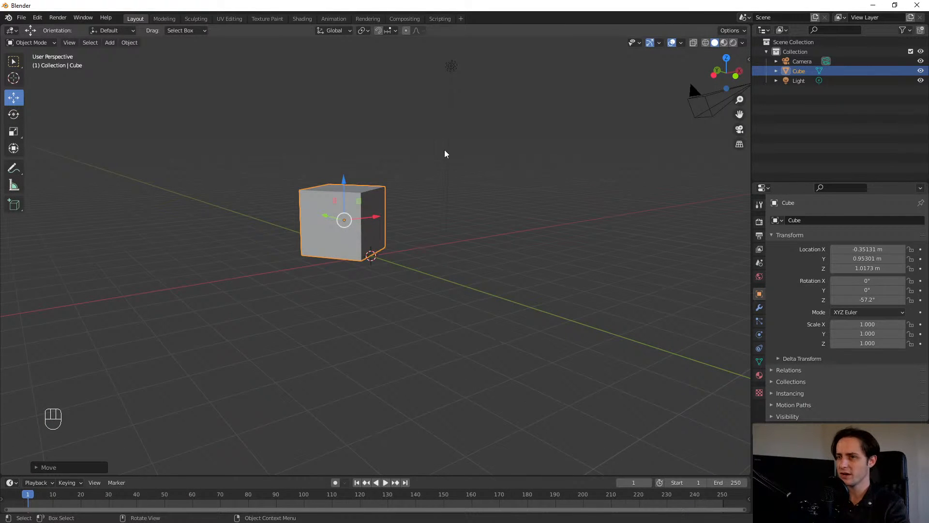
{"action": "middle_click_drag", "start_coordinate": [310, 142], "coordinate": [343, 362], "text": "shift"}
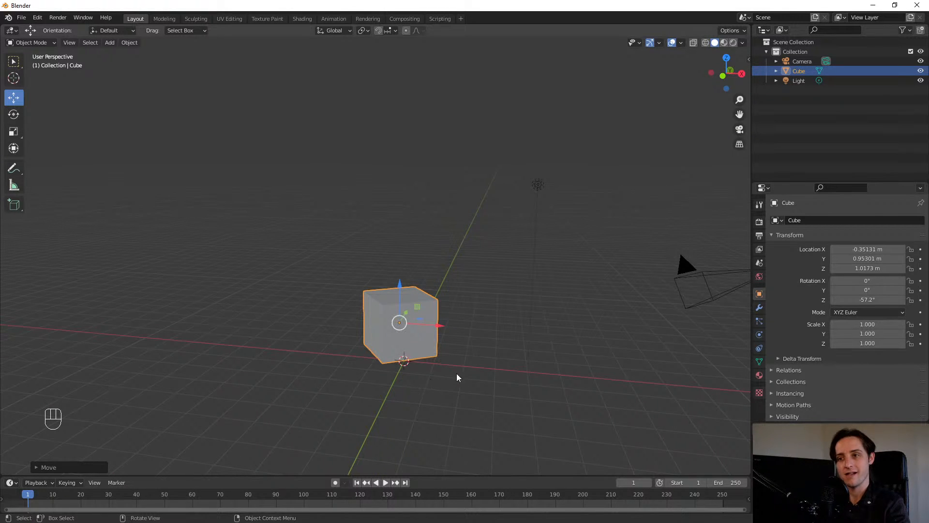
{"action": "middle_click_drag", "start_coordinate": [457, 377], "coordinate": [419, 337], "text": "shift"}
{"action": "scroll", "coordinate": [463, 336], "scroll_direction": "up", "scroll_amount": 5}
{"action": "key", "text": "g"}
{"action": "key", "text": "y"}
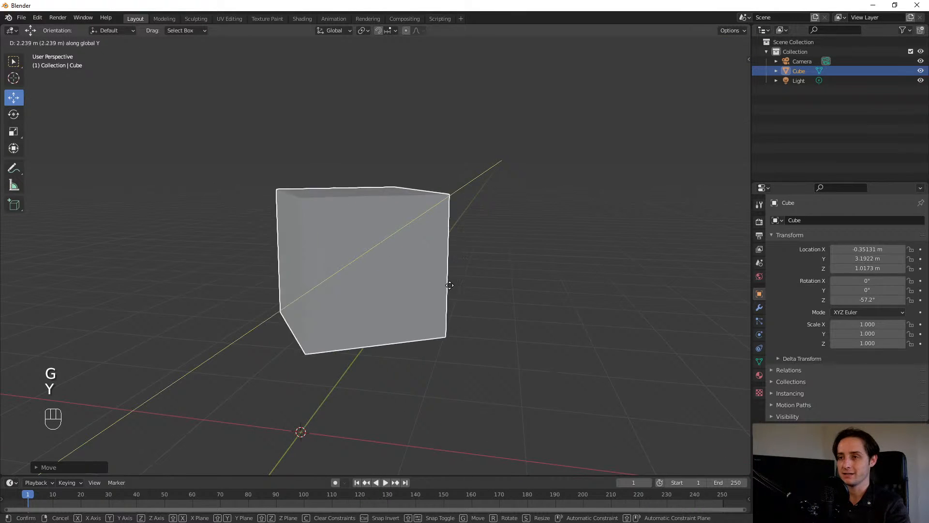
{"action": "left_click", "coordinate": [431, 290]}
{"action": "key", "text": "g"}
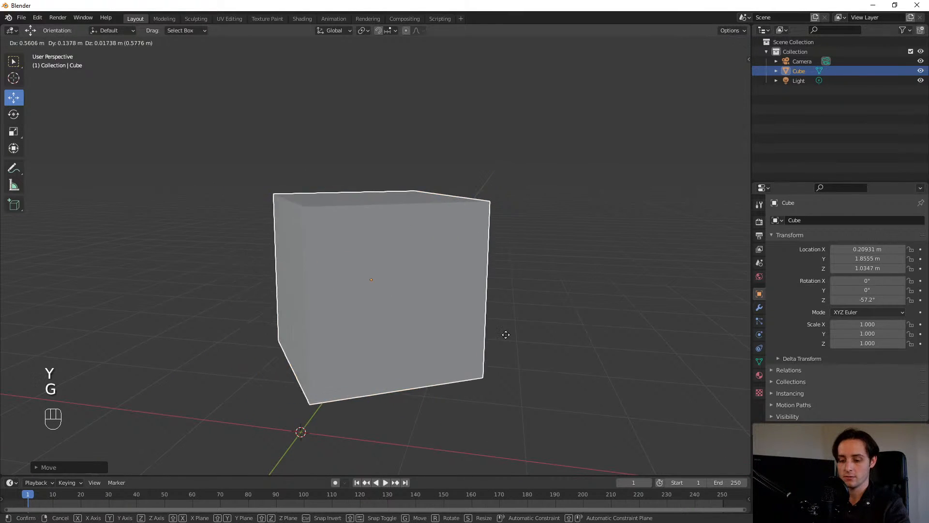
{"action": "key", "text": "x"}
{"action": "left_click", "coordinate": [463, 335]}
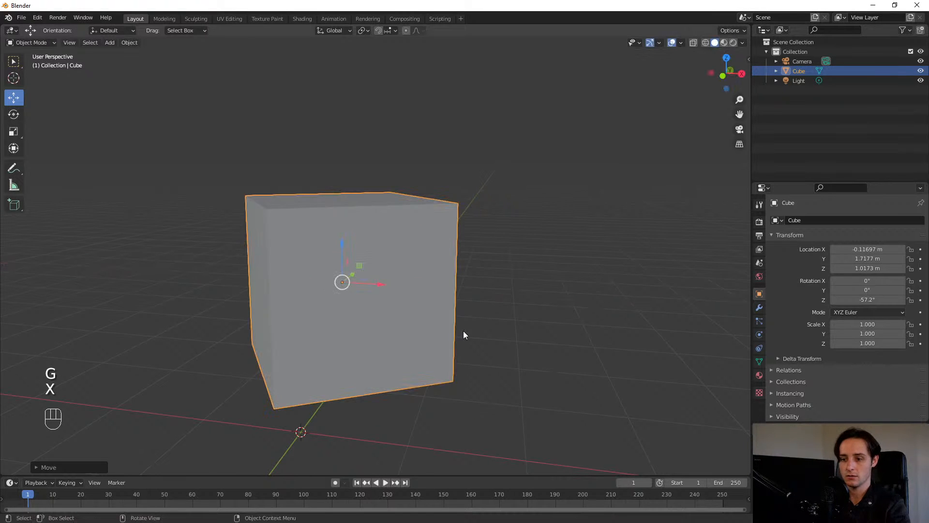
{"action": "key", "text": "g"}
{"action": "key", "text": "z"}
{"action": "key", "text": "Escape"}
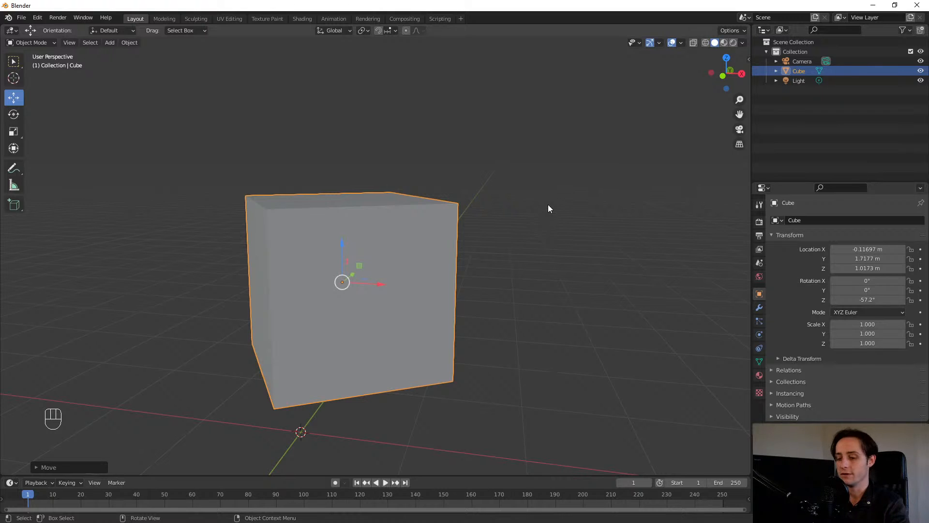
- Switch to the Select Box tool and flatten the cube along the global Z axis to a Z scale of about 0.027
{"action": "left_click", "coordinate": [19, 63]}
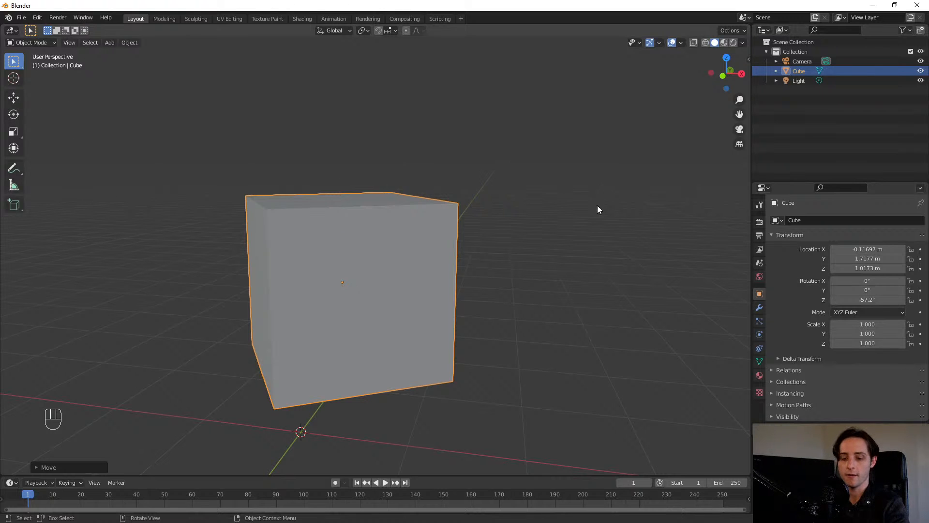
{"action": "key", "text": "s"}
{"action": "key", "text": "z"}
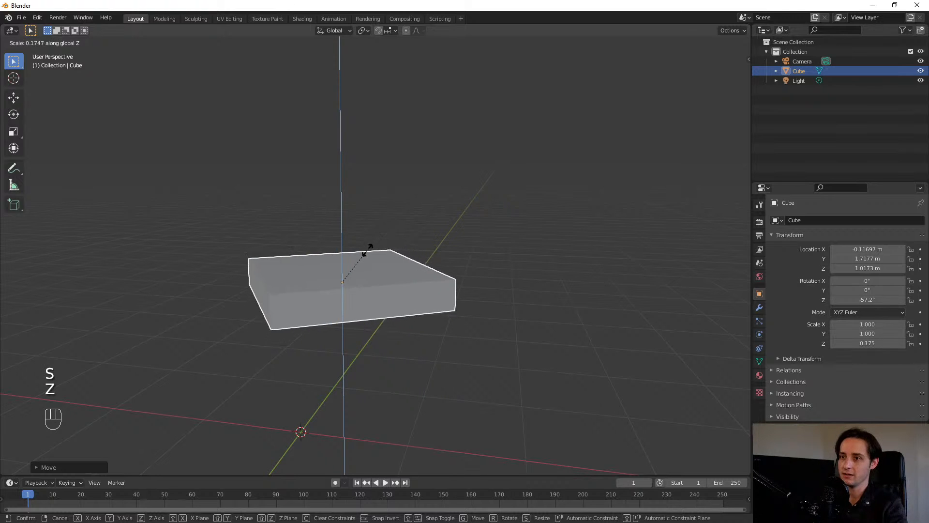
{"action": "left_click", "coordinate": [347, 276]}
- Move the flattened cube freely close to the world origin, at about X -0.28, Y -0.01, Z -0.02 m
{"action": "middle_click_drag", "start_coordinate": [445, 249], "coordinate": [255, 322]}
{"action": "key", "text": "g"}
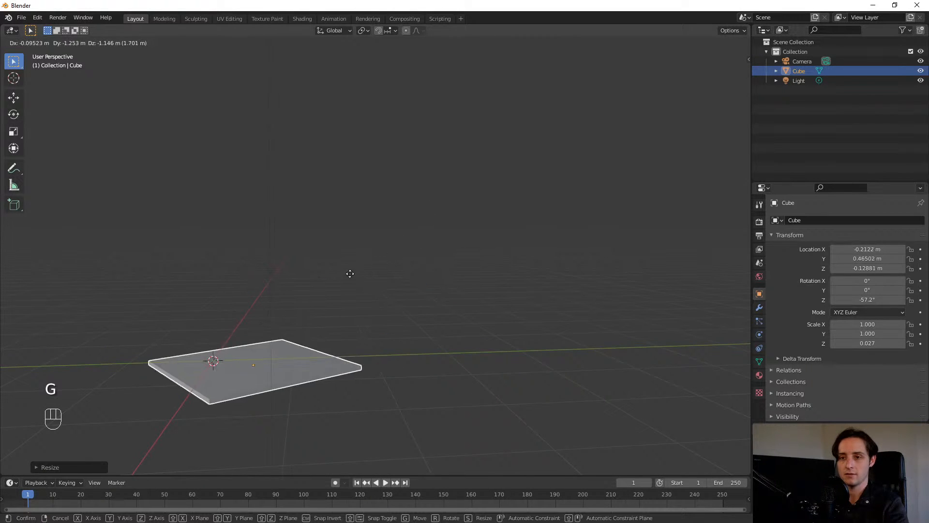
{"action": "left_click", "coordinate": [315, 267]}
{"action": "middle_click_drag", "start_coordinate": [235, 332], "coordinate": [286, 261]}
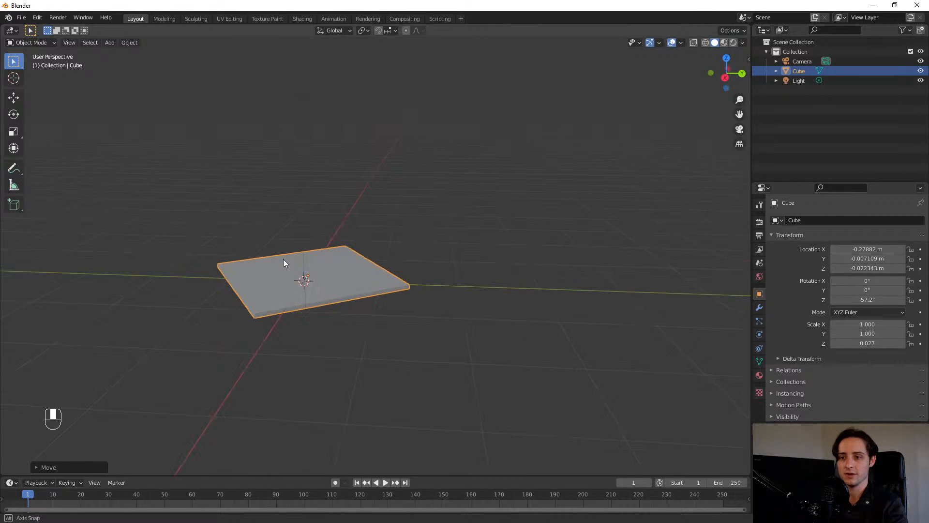
- Enlarge the slab uniformly to about 2.885 in X and Y, and scale it along the global X axis to about X 2.926, Y 2.982
{"action": "key", "text": "s"}
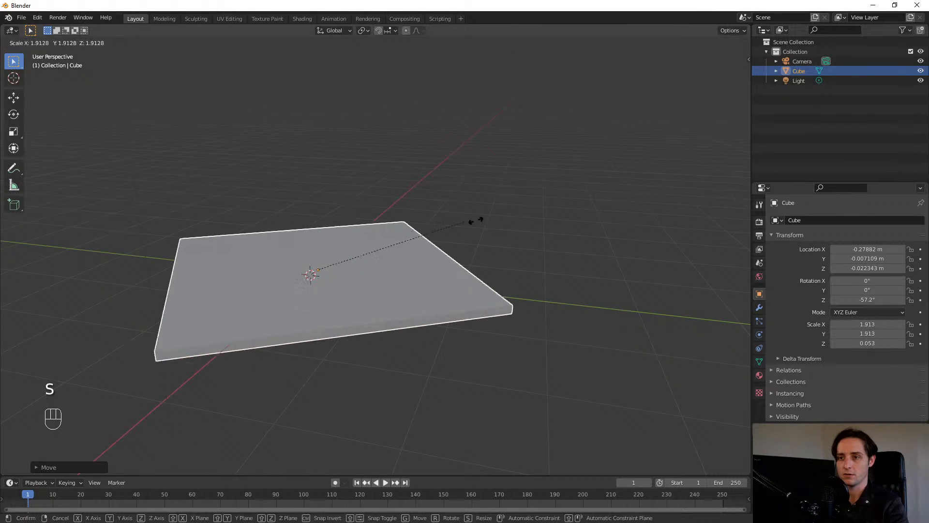
{"action": "key", "text": "s"}
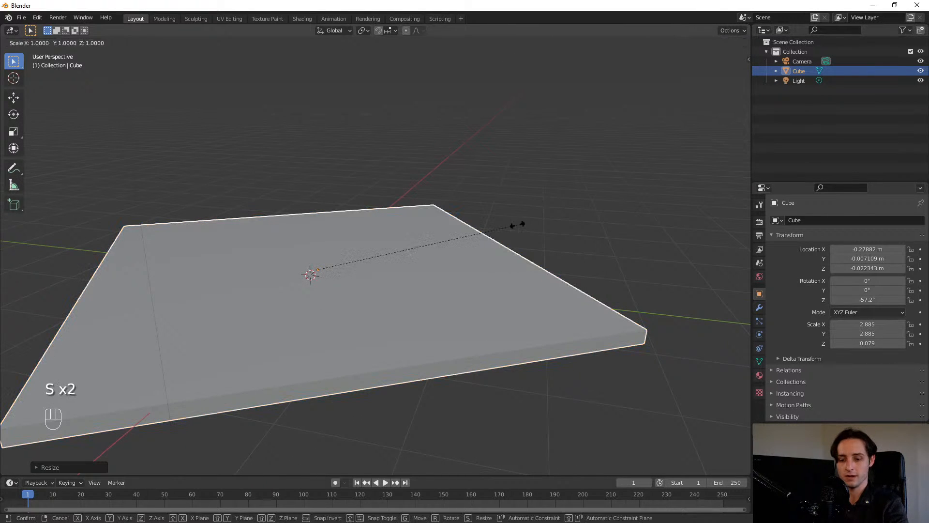
{"action": "key", "text": "x"}
{"action": "left_click", "coordinate": [495, 237]}
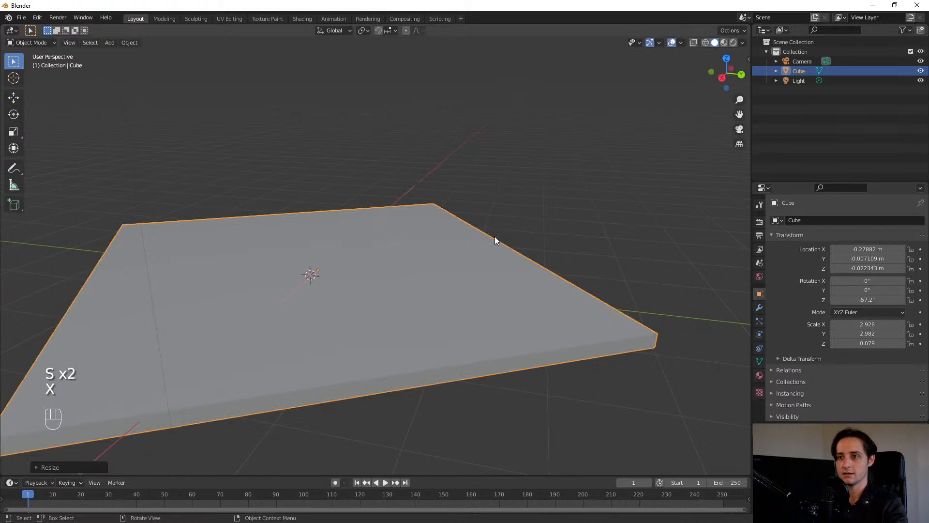
- Clear the slab's location so that it sits at the world origin
{"action": "left_click", "coordinate": [127, 42]}
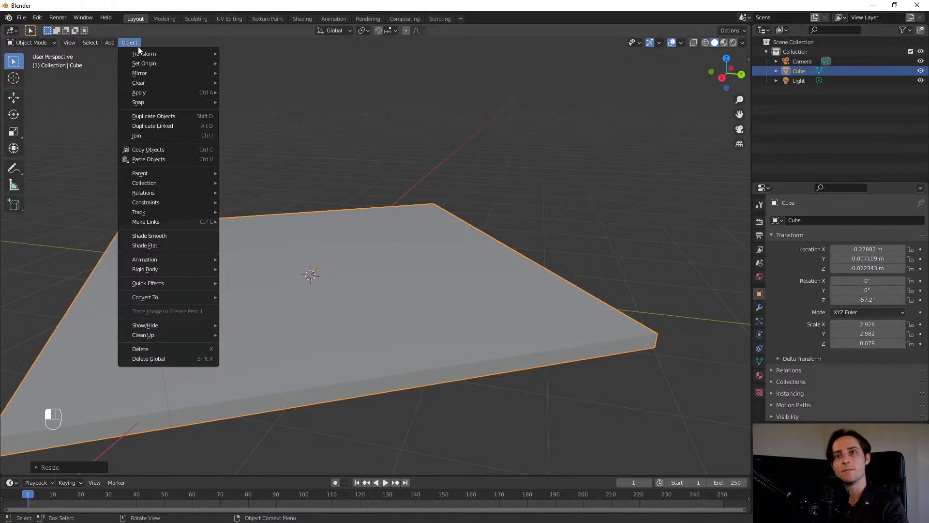
{"action": "mouse_move", "coordinate": [143, 52]}
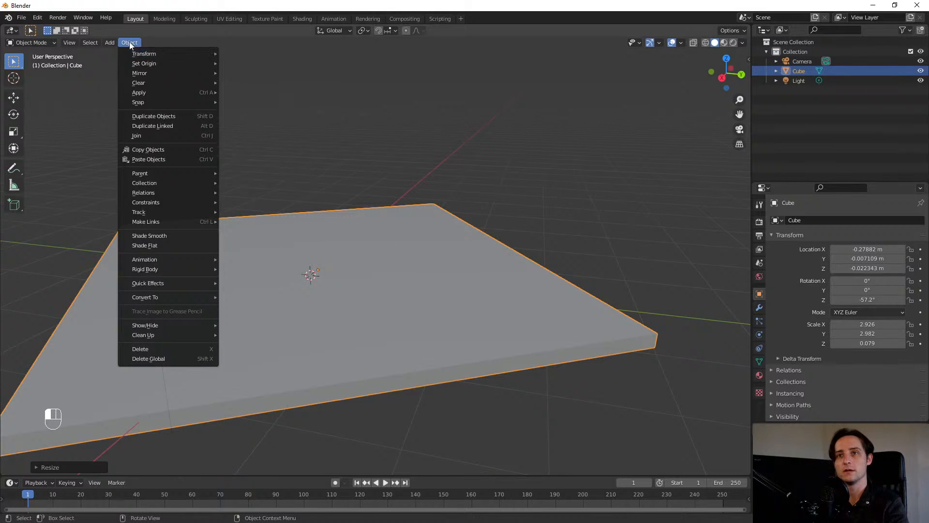
{"action": "left_click", "coordinate": [129, 42]}
{"action": "left_click", "coordinate": [129, 42]}
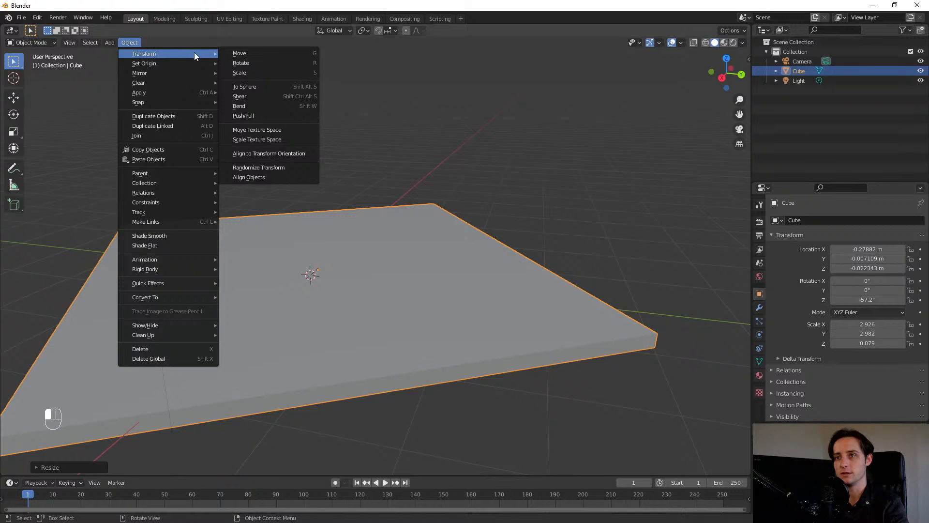
{"action": "mouse_move", "coordinate": [141, 83]}
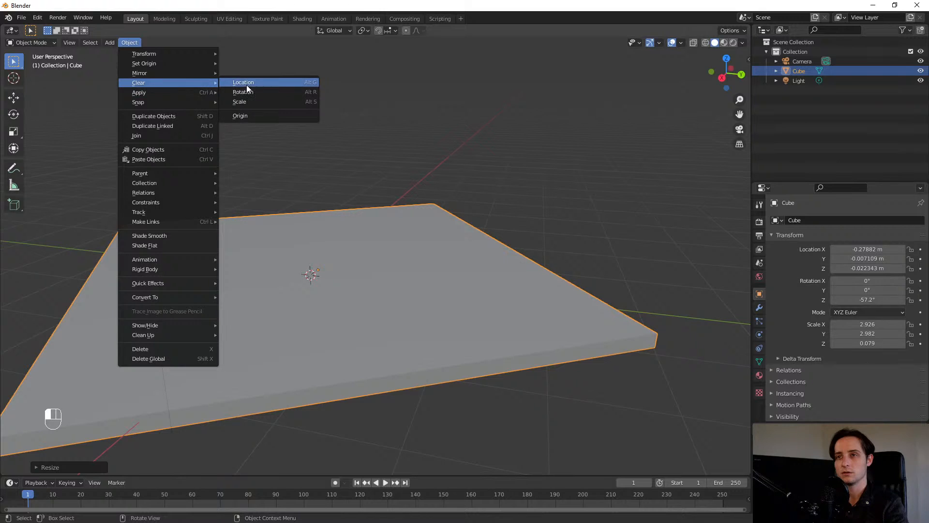
{"action": "left_click", "coordinate": [265, 83]}
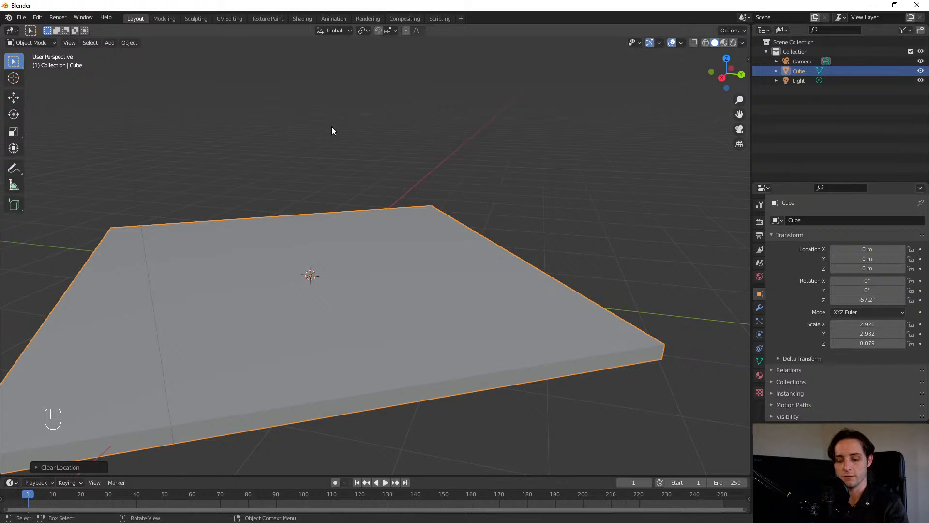
{"action": "key", "text": "alt"}
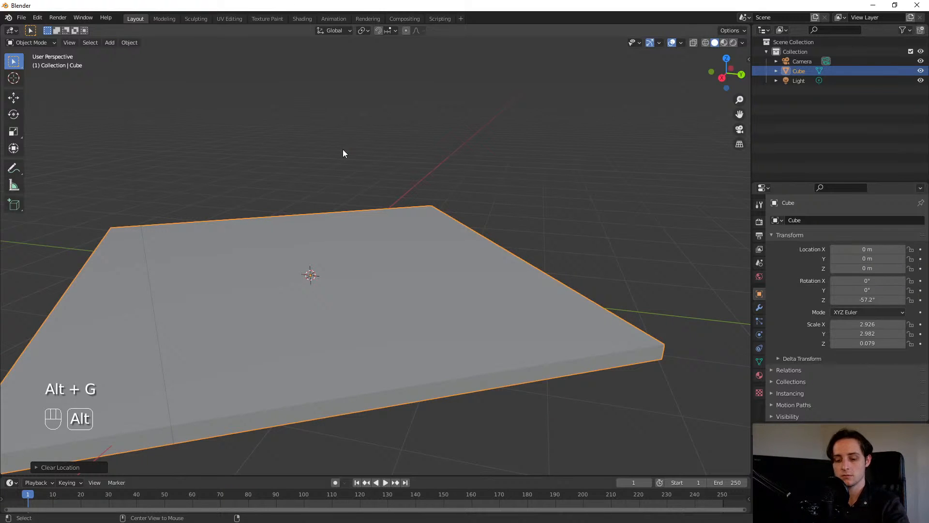
- Clear the object's scale and its rotation, resetting the scale to 1.000 and the rotation to 0° on all axes
{"action": "key", "text": "alt+s"}
{"action": "middle_click_drag", "start_coordinate": [311, 301], "coordinate": [361, 297]}
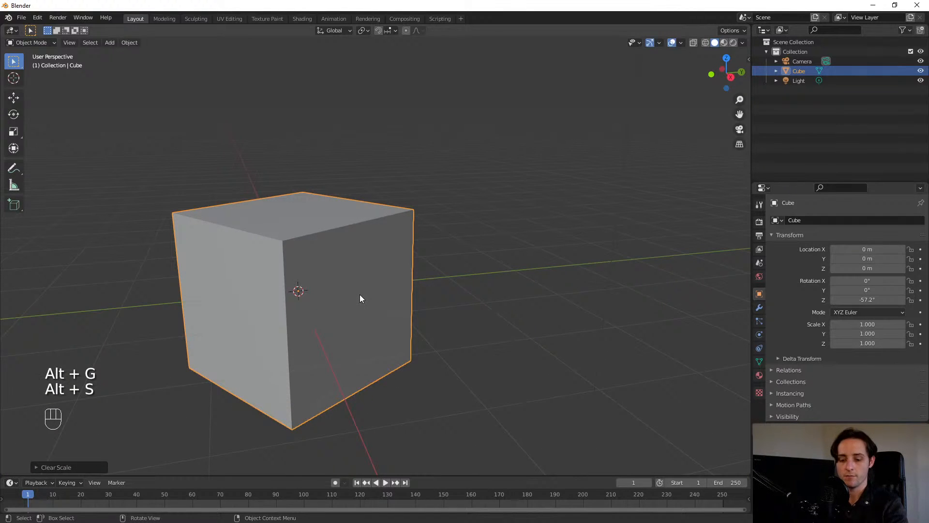
{"action": "key", "text": "alt"}
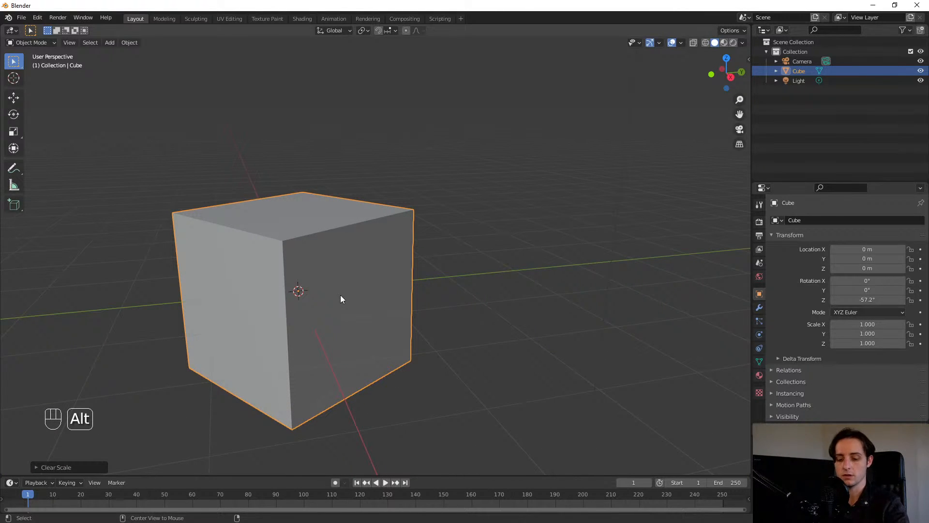
{"action": "left_click", "coordinate": [129, 42]}
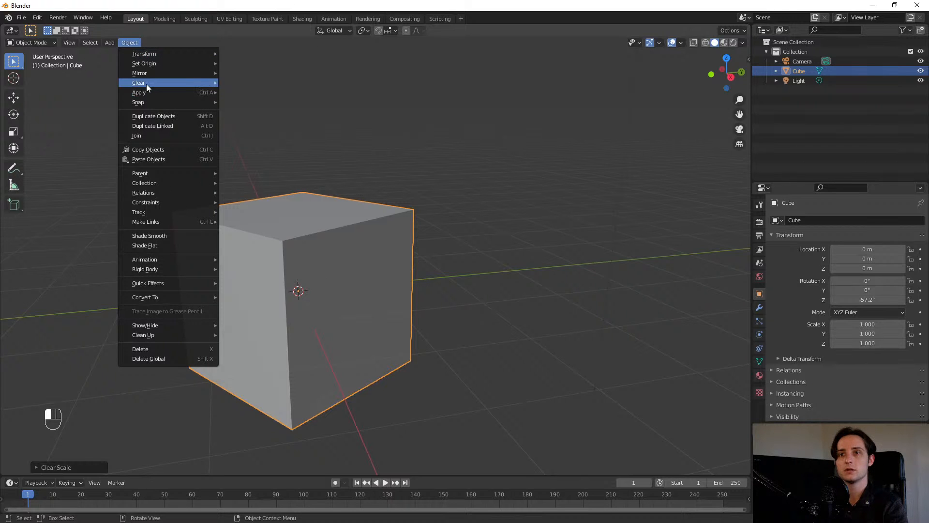
{"action": "mouse_move", "coordinate": [146, 83]}
{"action": "left_click", "coordinate": [263, 93]}
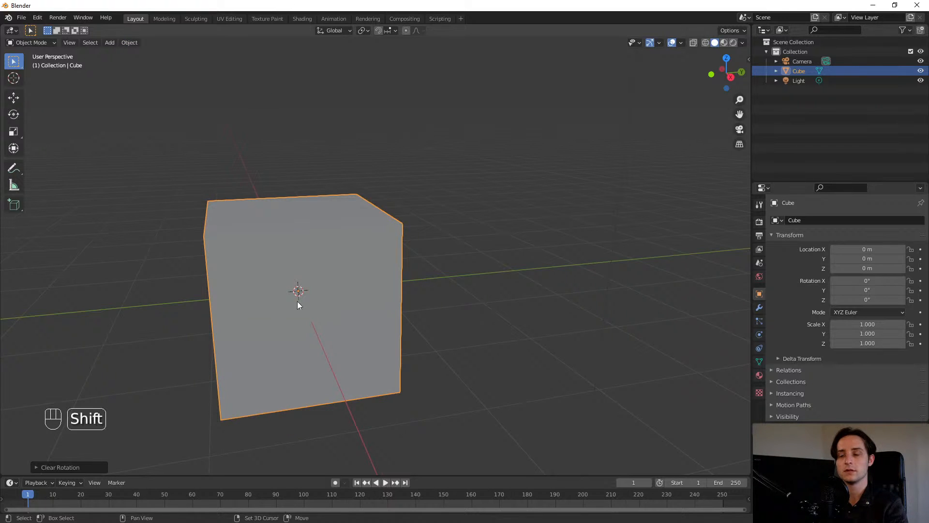
{"action": "middle_click_drag", "start_coordinate": [297, 302], "coordinate": [438, 282]}
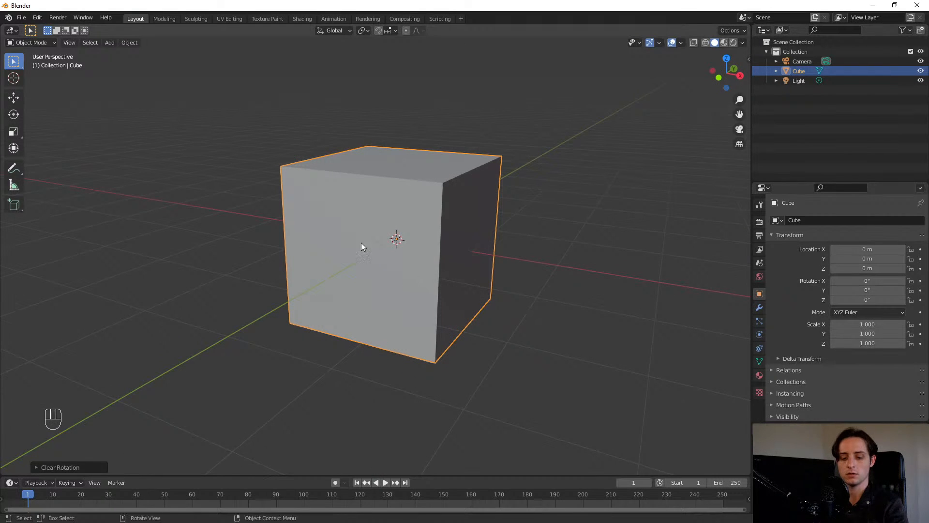
{"action": "left_click", "coordinate": [128, 43]}
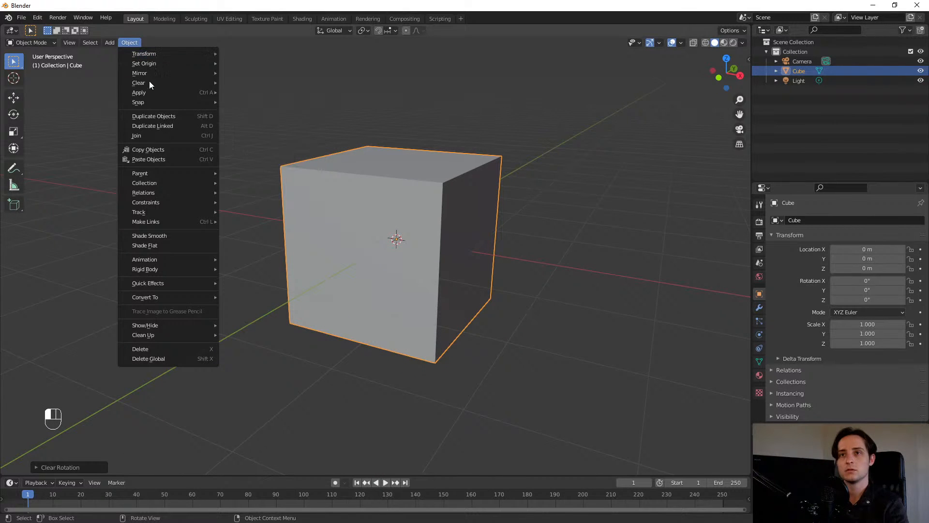
{"action": "mouse_move", "coordinate": [147, 84]}
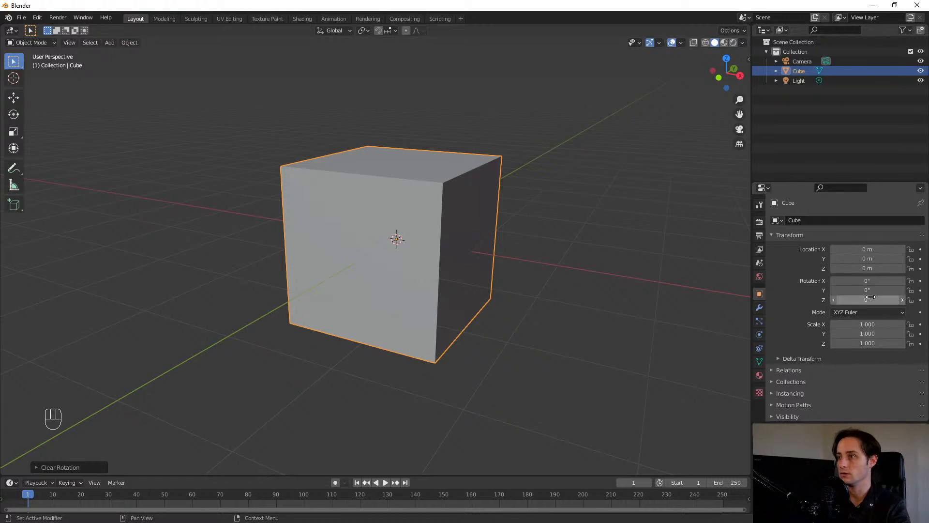
- Rotate the cube to about 42.8° around X through its transform values, and set that rotation back to 0°
{"action": "left_click_drag", "start_coordinate": [889, 281], "coordinate": [910, 281]}
{"action": "left_click", "coordinate": [865, 281]}
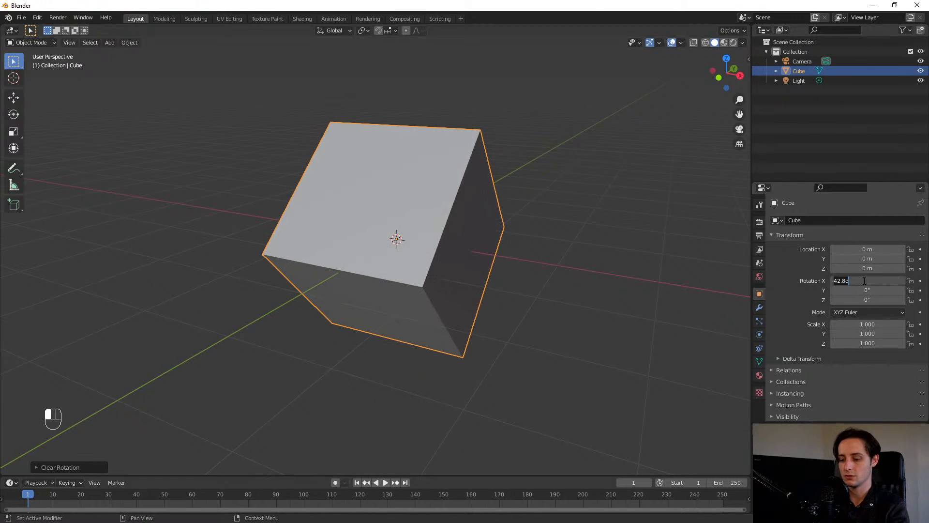
{"action": "key", "text": "Return"}
- Enter 0 for the cube's location and rotation values in its transform properties
{"action": "left_click", "coordinate": [876, 250]}
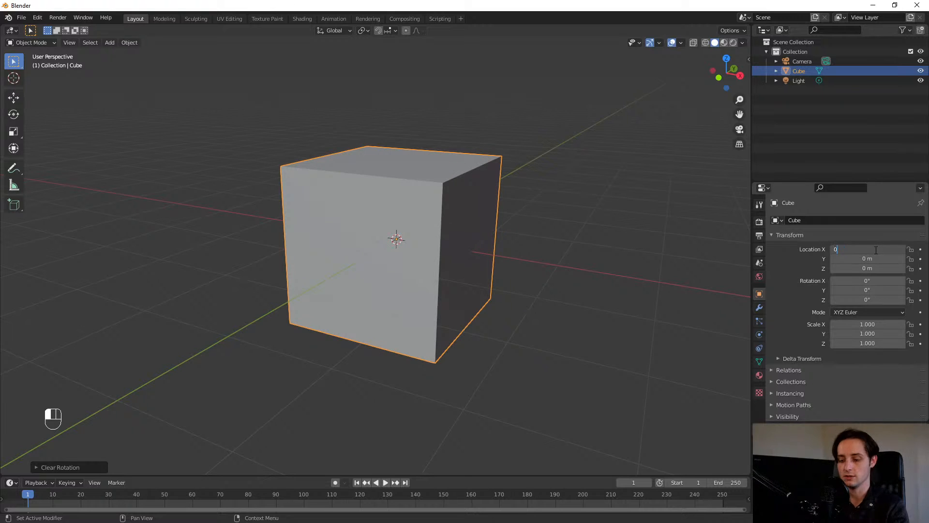
{"action": "type", "text": "0"}
{"action": "key", "text": "Tab"}
{"action": "type", "text": "0"}
{"action": "key", "text": "Tab"}
{"action": "type", "text": "0"}
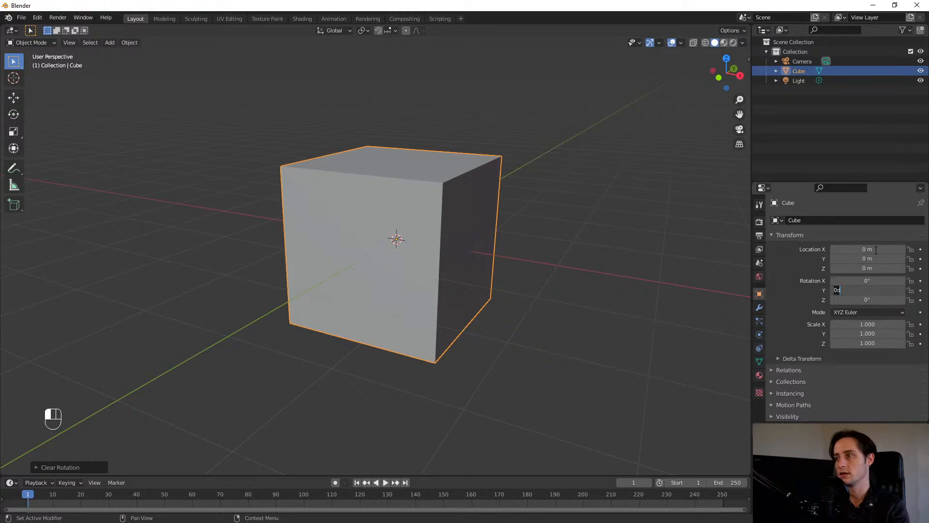
{"action": "type", "text": "0"}
{"action": "key", "text": "Tab"}
{"action": "key", "text": "Tab"}
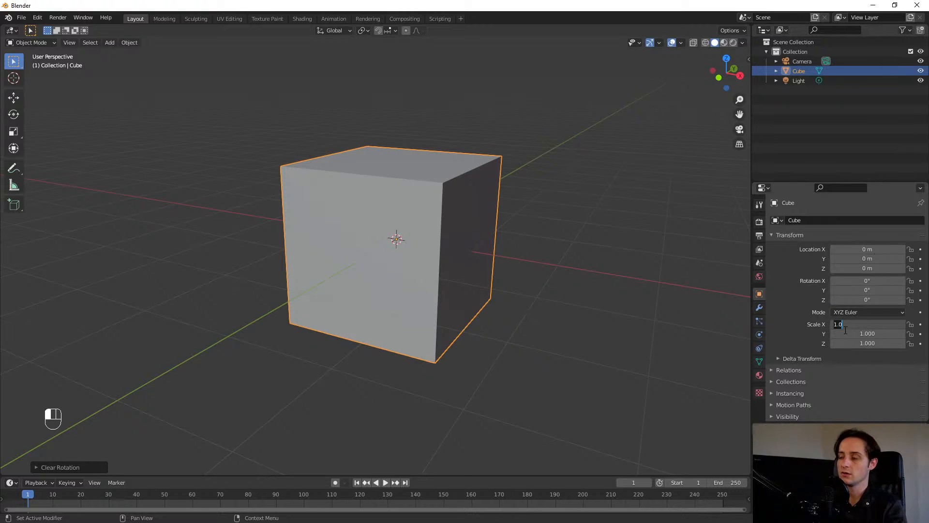
{"action": "key", "text": "Return"}
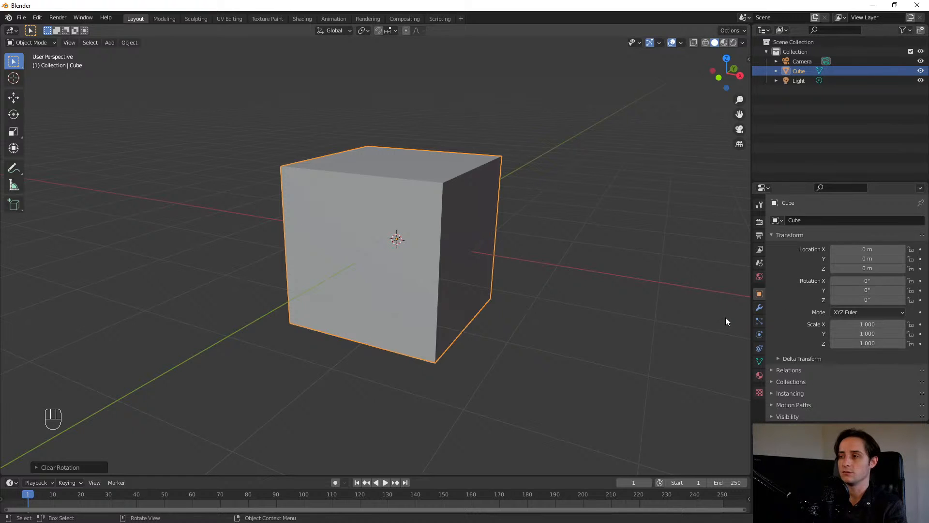
- Set the cube's scale to 0 on the X, Y and Z axes
{"action": "left_click", "coordinate": [872, 321]}
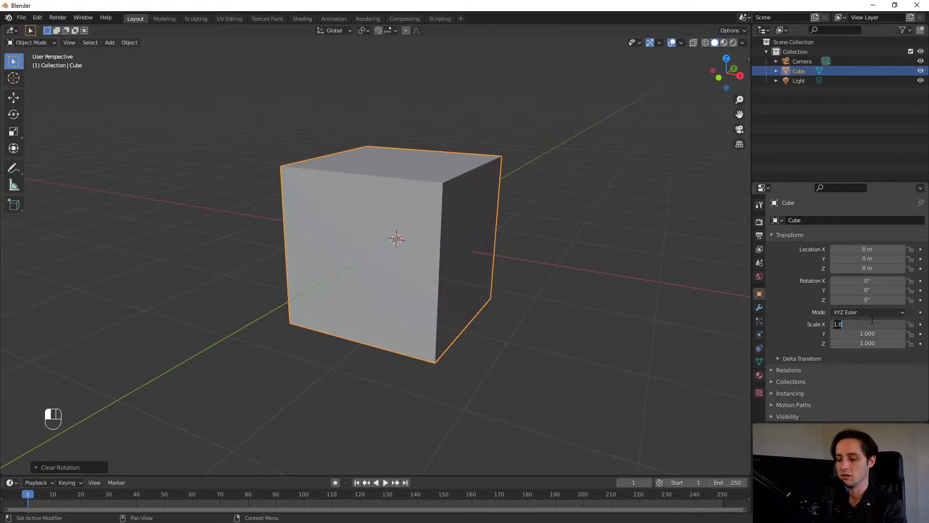
{"action": "key", "text": "Tab"}
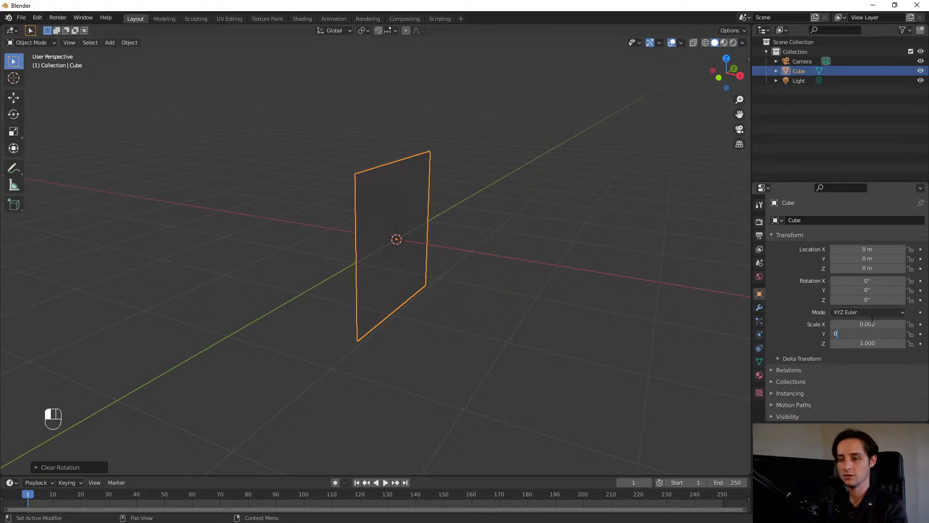
{"action": "key", "text": "Tab"}
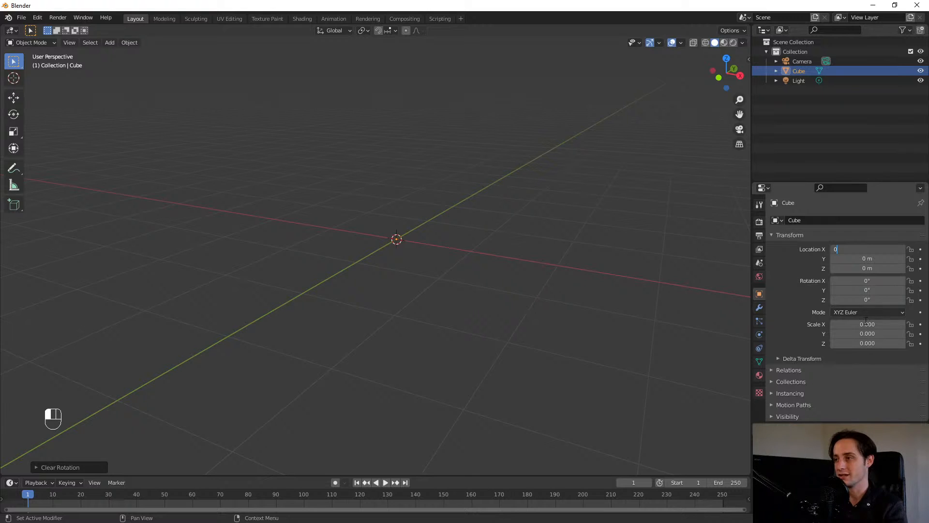
{"action": "key", "text": "ctrl+z"}
- Set the cube's X, Y and Z scale values to 1
{"action": "left_click", "coordinate": [846, 368]}
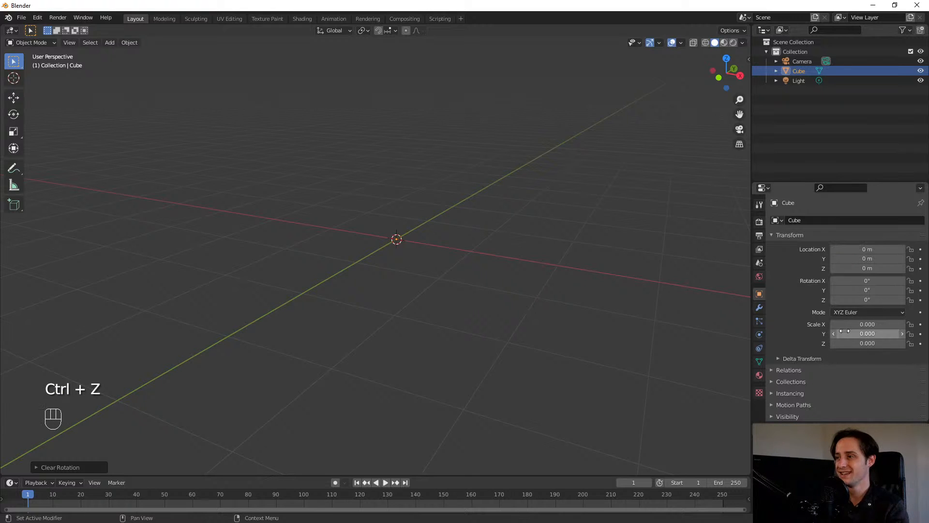
{"action": "type", "text": "1"}
{"action": "key", "text": "Return"}
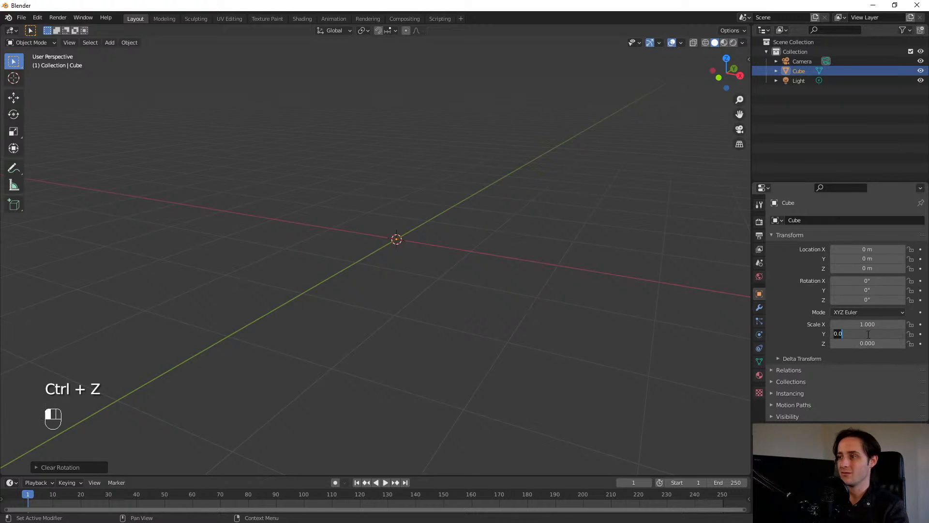
{"action": "type", "text": "1"}
{"action": "key", "text": "Return"}
{"action": "left_click", "coordinate": [868, 343]}
{"action": "type", "text": "1"}
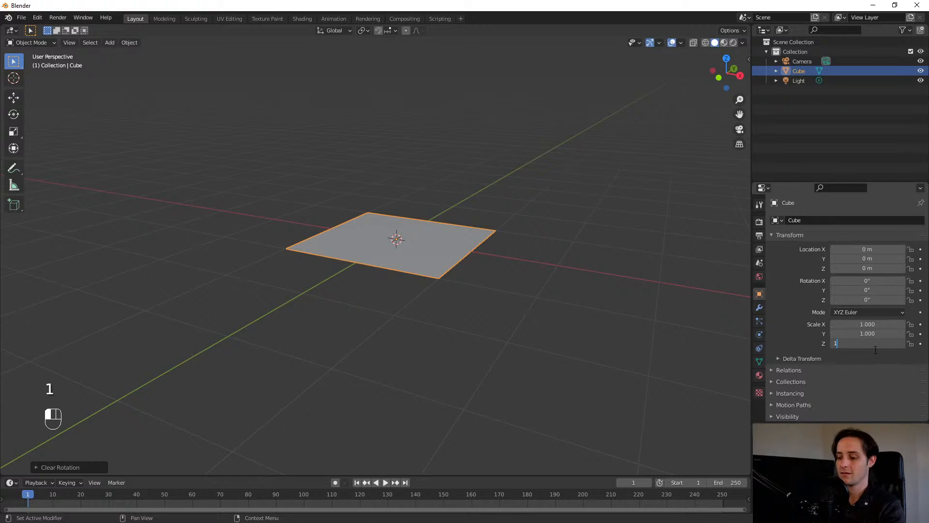
{"action": "key", "text": "Return"}
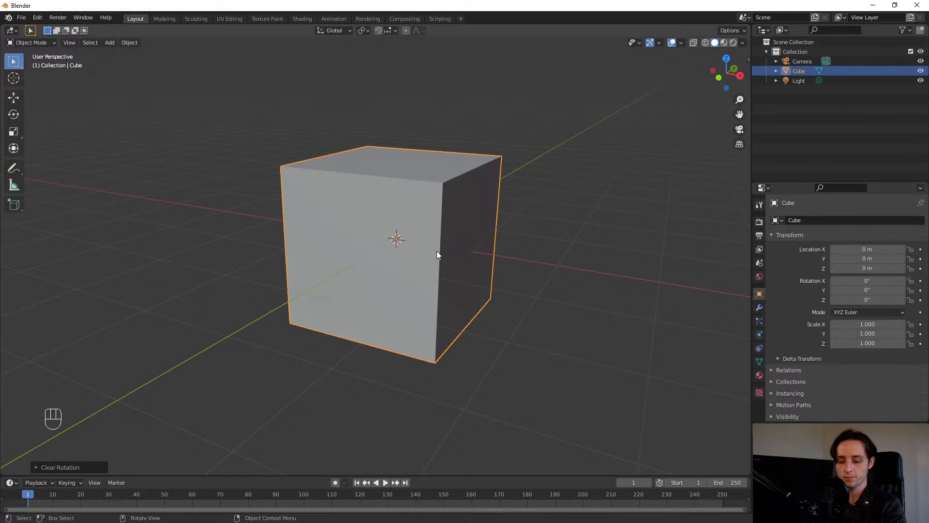
- Stretch the cube along the global X axis in three successive scalings, to an X scale of about 6.917
{"action": "key", "text": "s"}
{"action": "key", "text": "x"}
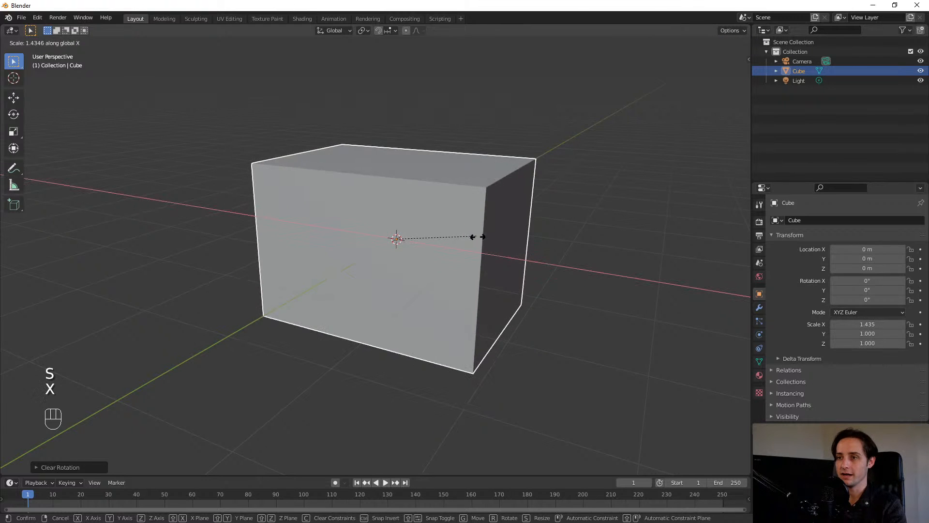
{"action": "left_click", "coordinate": [584, 261]}
{"action": "scroll", "coordinate": [509, 281], "scroll_direction": "down", "scroll_amount": 3}
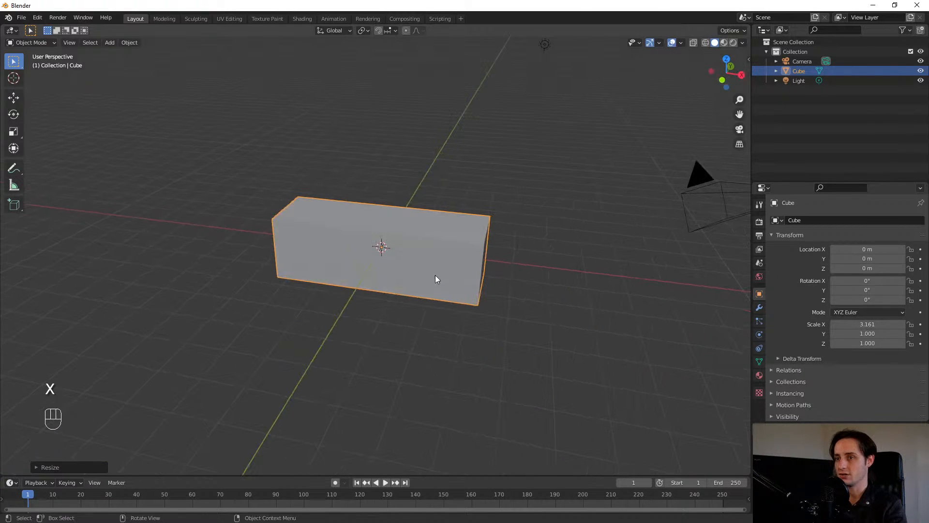
{"action": "key", "text": "s"}
{"action": "key", "text": "x"}
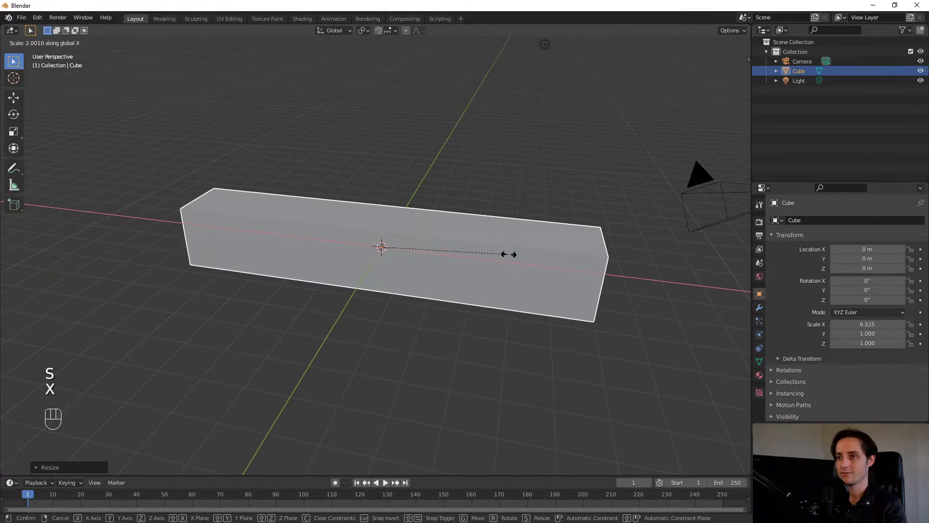
{"action": "left_click", "coordinate": [509, 254]}
{"action": "key", "text": "s"}
{"action": "key", "text": "x"}
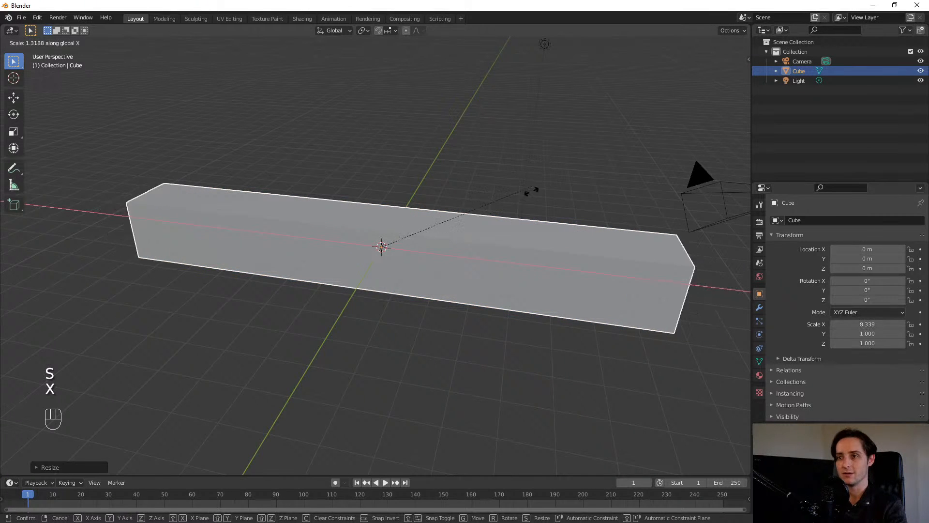
{"action": "left_click", "coordinate": [511, 217]}
- Widen the block along the global Y axis to about 7.732 and flatten it along the global Z axis to about 0.091
{"action": "key", "text": "s"}
{"action": "key", "text": "y"}
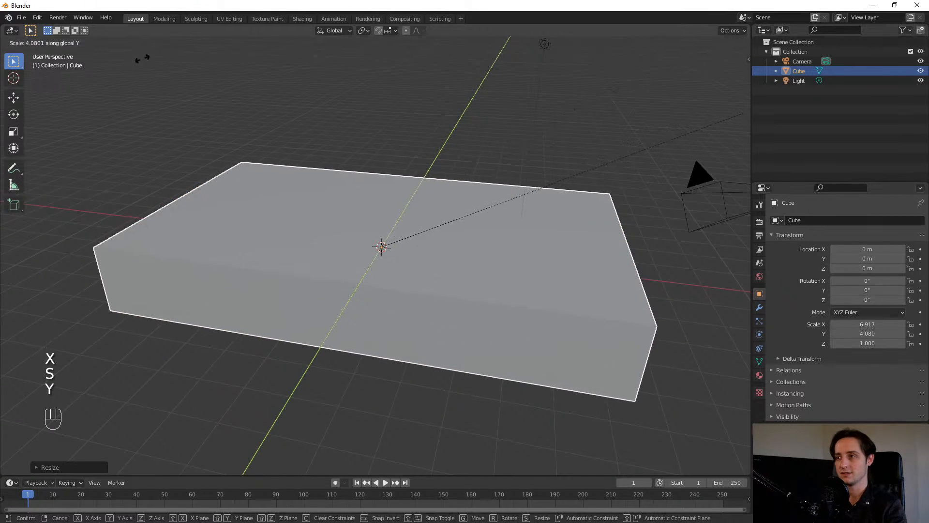
{"action": "left_click", "coordinate": [550, 103]}
{"action": "key", "text": "s"}
{"action": "key", "text": "z"}
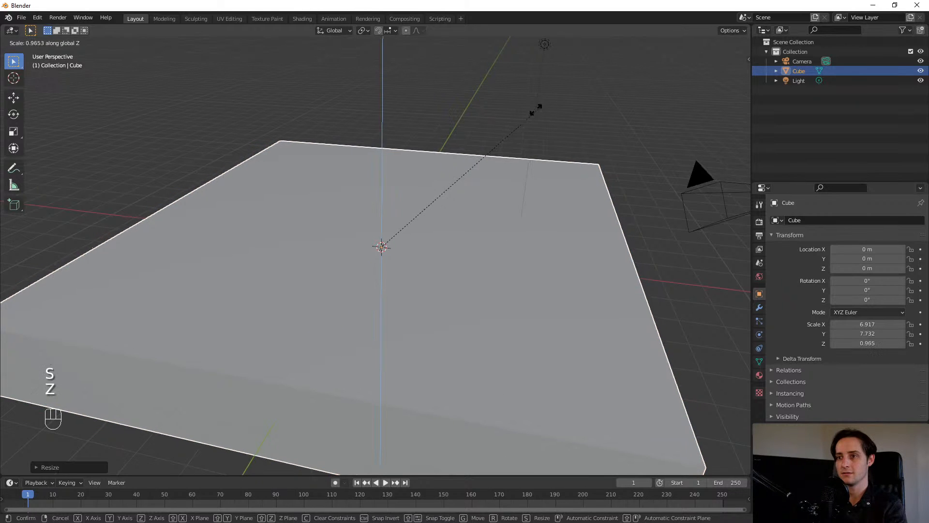
{"action": "left_click", "coordinate": [381, 228]}
- Try rotating the flat slab about the global Y axis and moving it along the global X axis, cancelling both
{"action": "middle_click_drag", "start_coordinate": [382, 230], "coordinate": [436, 292]}
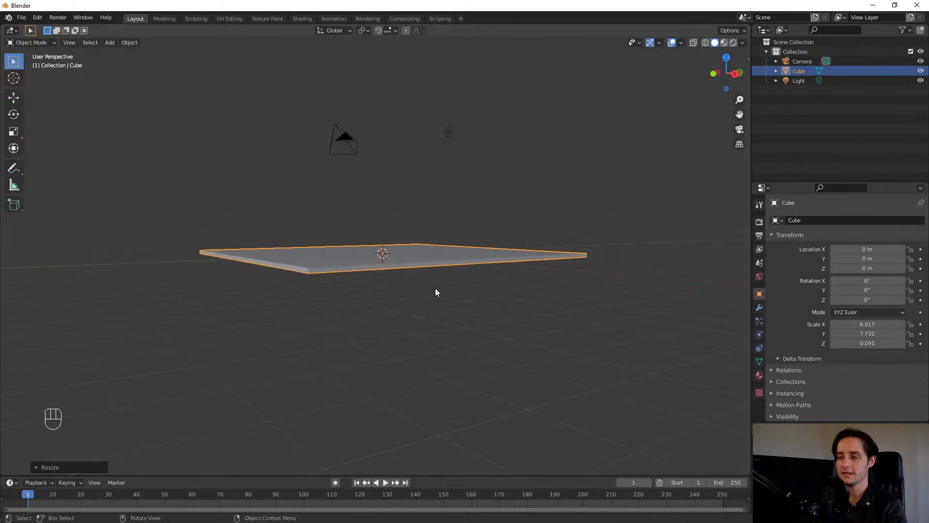
{"action": "middle_click_drag", "start_coordinate": [497, 149], "coordinate": [460, 245]}
{"action": "key", "text": "r"}
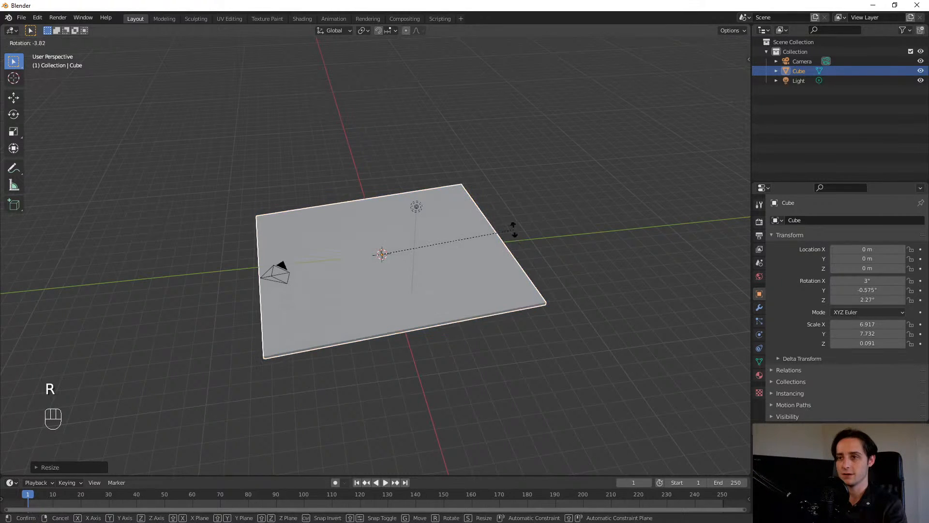
{"action": "key", "text": "y"}
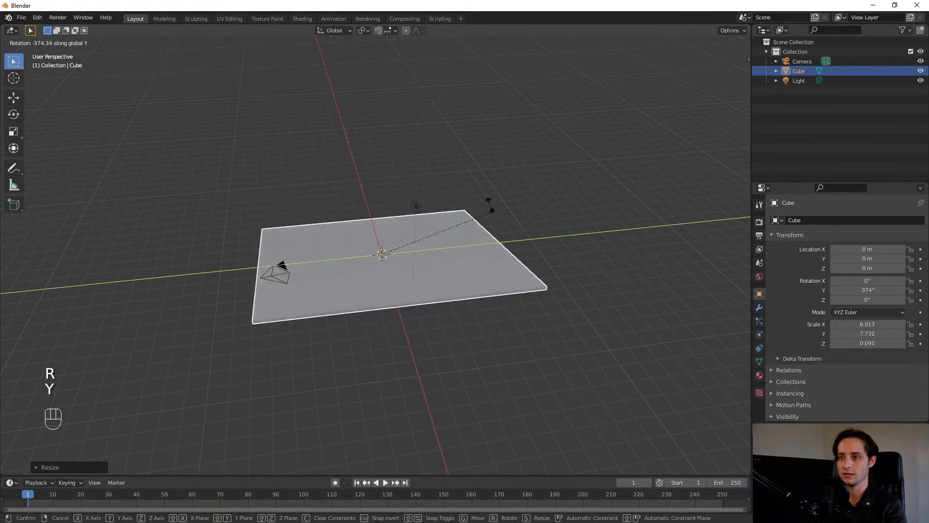
{"action": "key", "text": "Escape"}
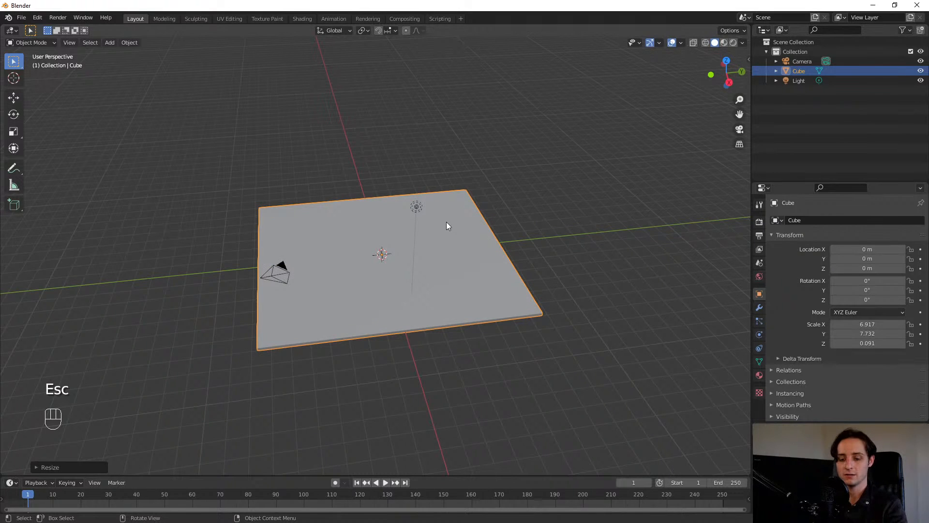
{"action": "key", "text": "g"}
{"action": "key", "text": "x"}
{"action": "key", "text": "Escape"}
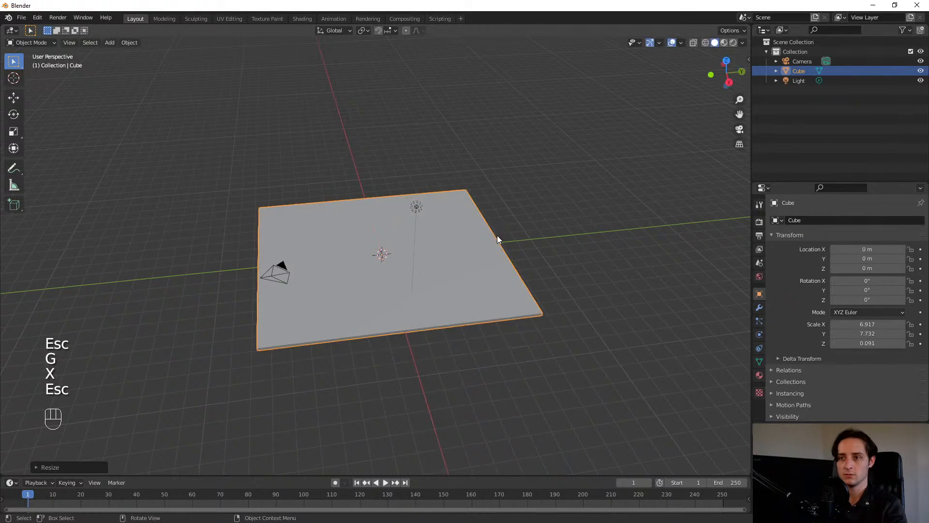
- Try rotating the slab about the global X axis and about the global Z axis, cancelling both rotations
{"action": "key", "text": "r"}
{"action": "key", "text": "x"}
{"action": "key", "text": "Escape"}
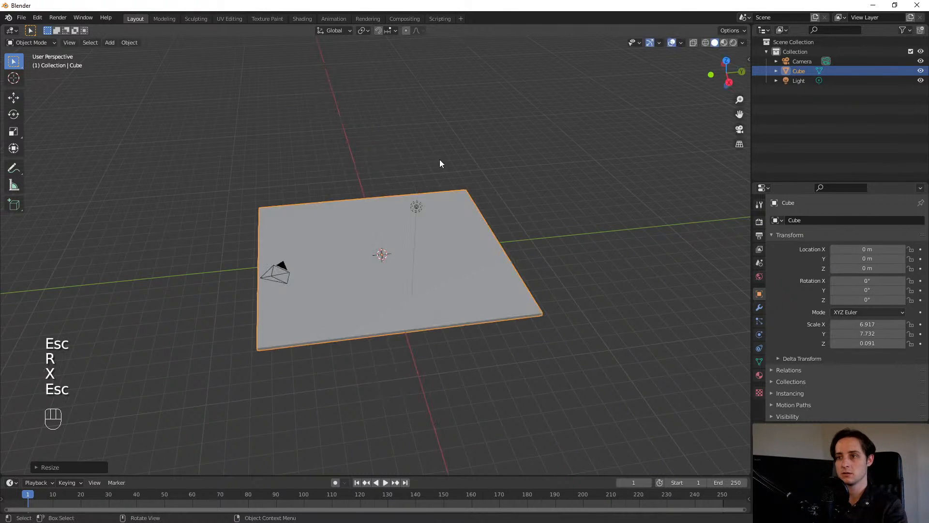
{"action": "key", "text": "r"}
{"action": "key", "text": "z"}
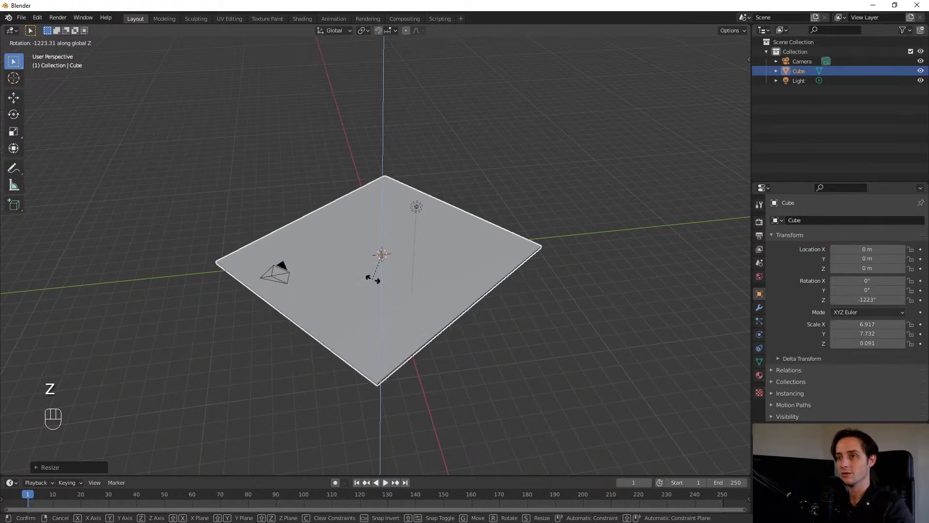
{"action": "key", "text": "Escape"}
- View the slab through the scene camera, render the current frame and close the render window
{"action": "middle_click_drag", "start_coordinate": [364, 230], "coordinate": [360, 346]}
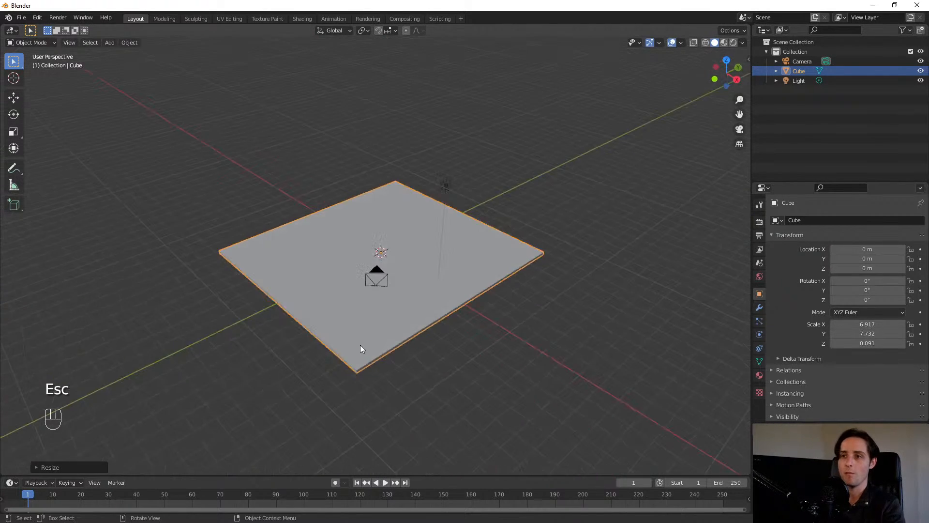
{"action": "scroll", "coordinate": [363, 356], "scroll_direction": "up", "scroll_amount": 5}
{"action": "mouse_move", "coordinate": [297, 331]}
{"action": "middle_mouse_down", "text": "shift"}
{"action": "mouse_move", "coordinate": [346, 353]}
{"action": "mouse_move", "coordinate": [264, 313]}
{"action": "mouse_move", "coordinate": [289, 333]}
{"action": "middle_mouse_up", "text": "shift"}
{"action": "scroll", "coordinate": [377, 320], "scroll_direction": "down", "scroll_amount": 7}
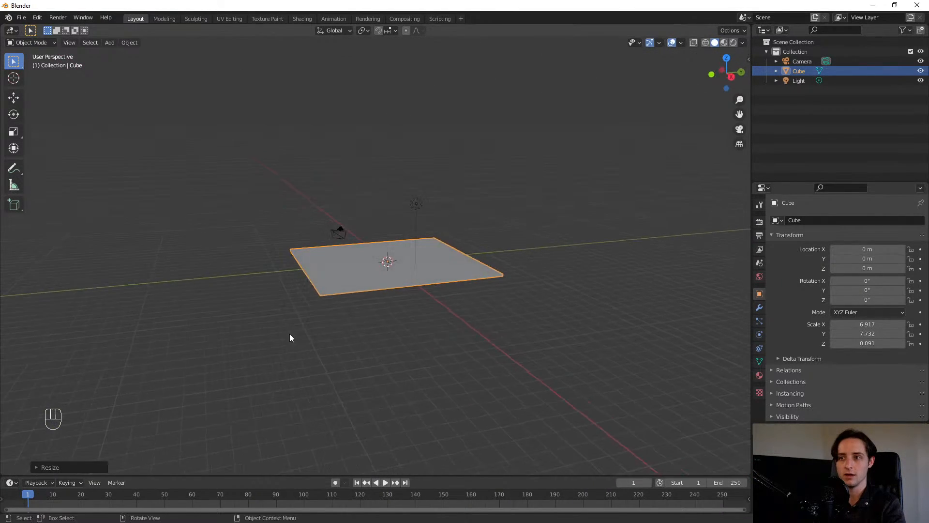
{"action": "scroll", "coordinate": [355, 394], "scroll_direction": "up", "scroll_amount": 5}
{"action": "key", "text": "KP_0"}
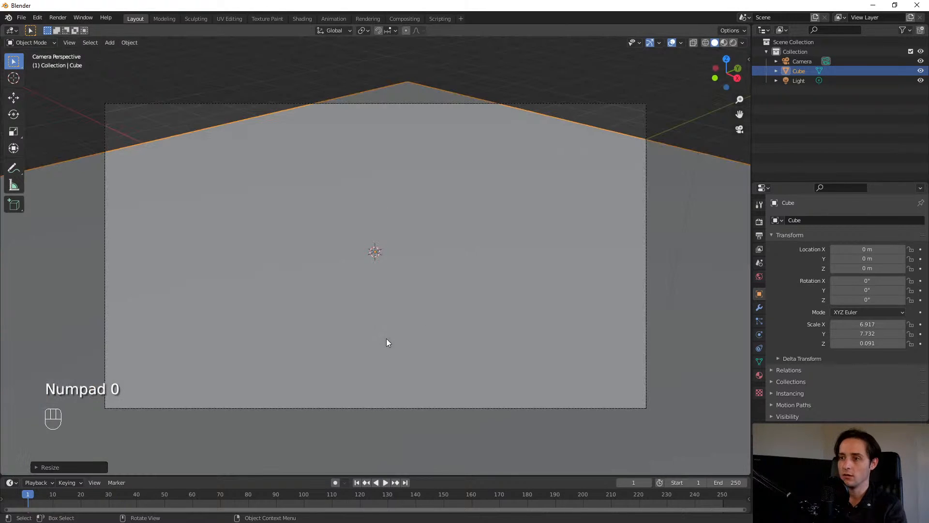
{"action": "key", "text": "F12"}
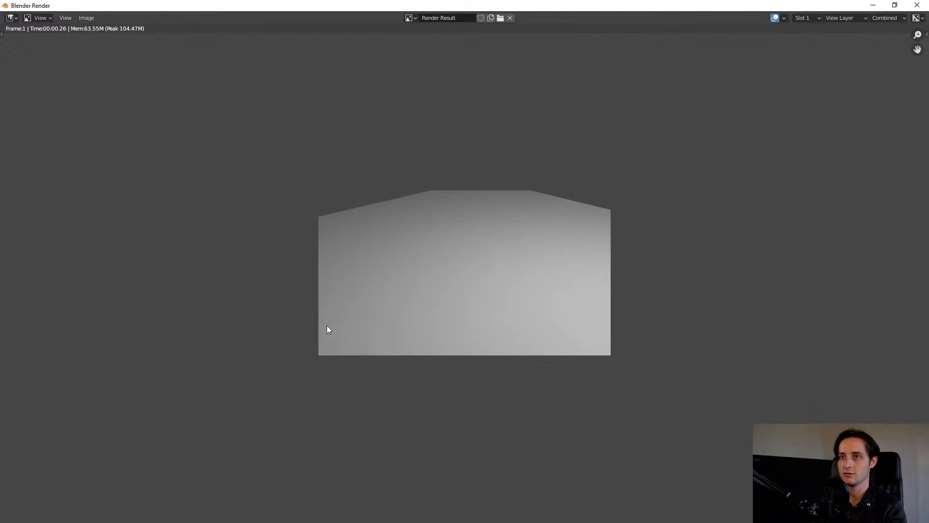
{"action": "left_click", "coordinate": [917, 5]}
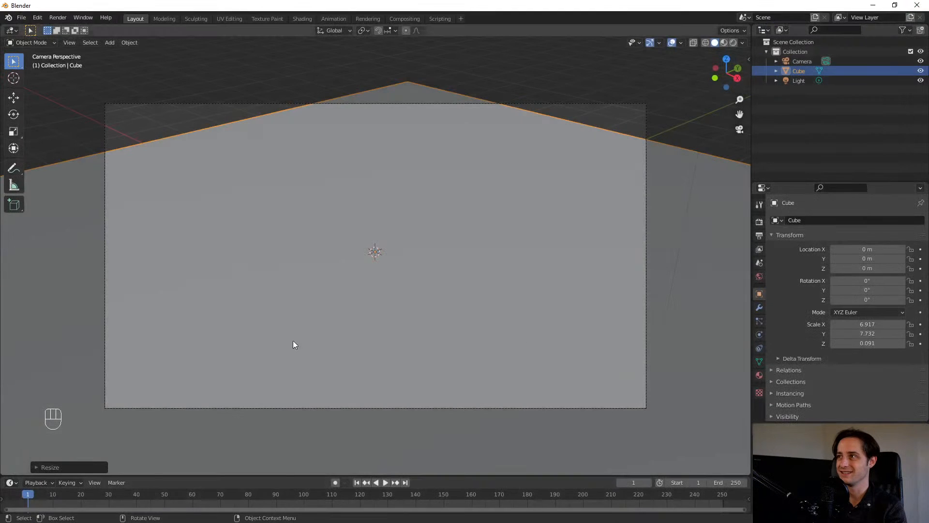
- Leave the camera view and select the light above the slab and the scene camera in turn
{"action": "scroll", "coordinate": [332, 363], "scroll_direction": "down", "scroll_amount": 3}
{"action": "middle_click_drag", "start_coordinate": [332, 363], "coordinate": [259, 329]}
{"action": "scroll", "coordinate": [259, 329], "scroll_direction": "down", "scroll_amount": 4}
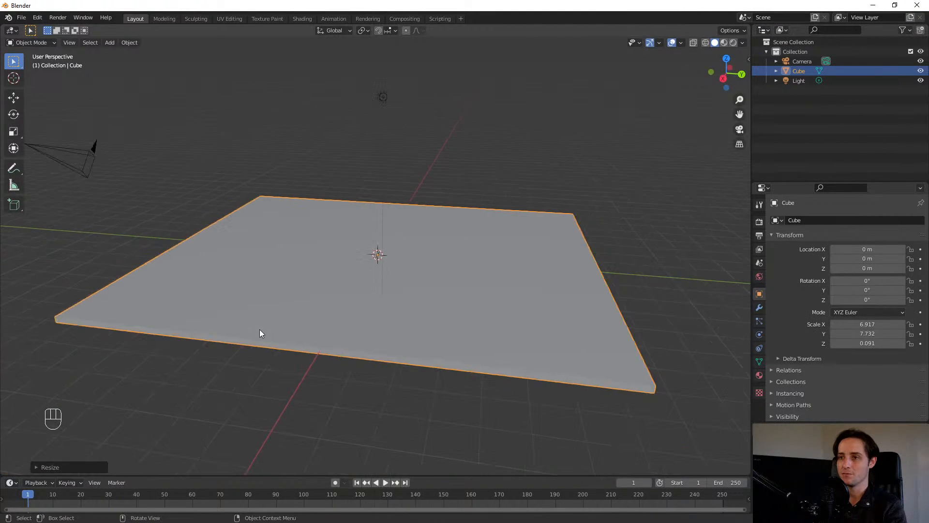
{"action": "left_click", "coordinate": [381, 132]}
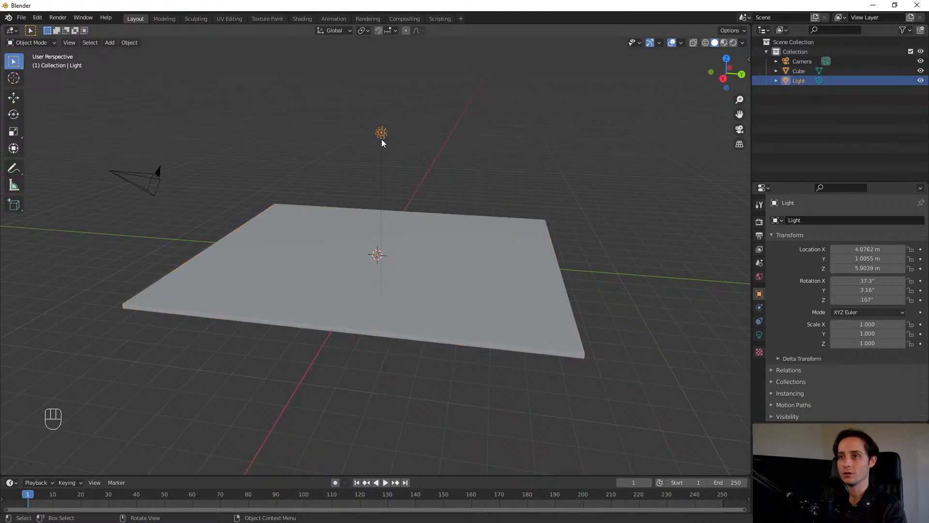
{"action": "middle_click_drag", "start_coordinate": [155, 376], "coordinate": [213, 395]}
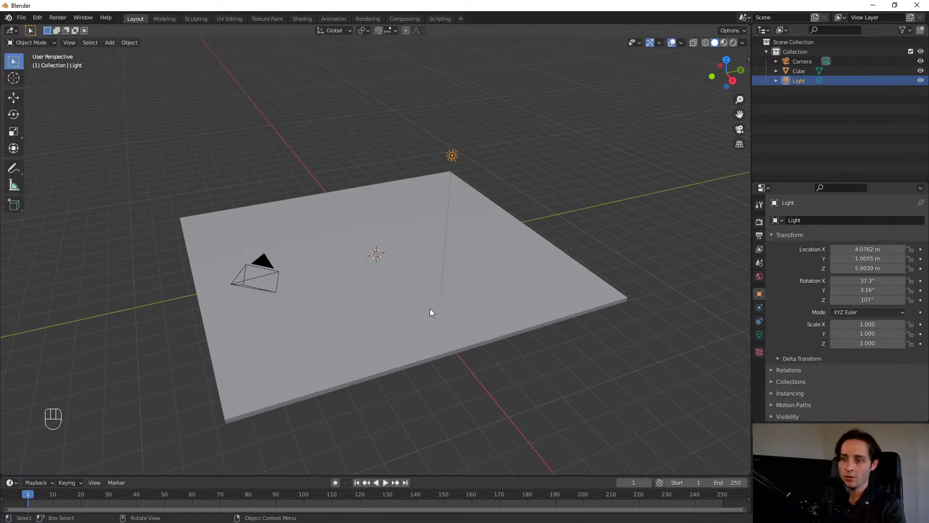
{"action": "left_click", "coordinate": [257, 269]}
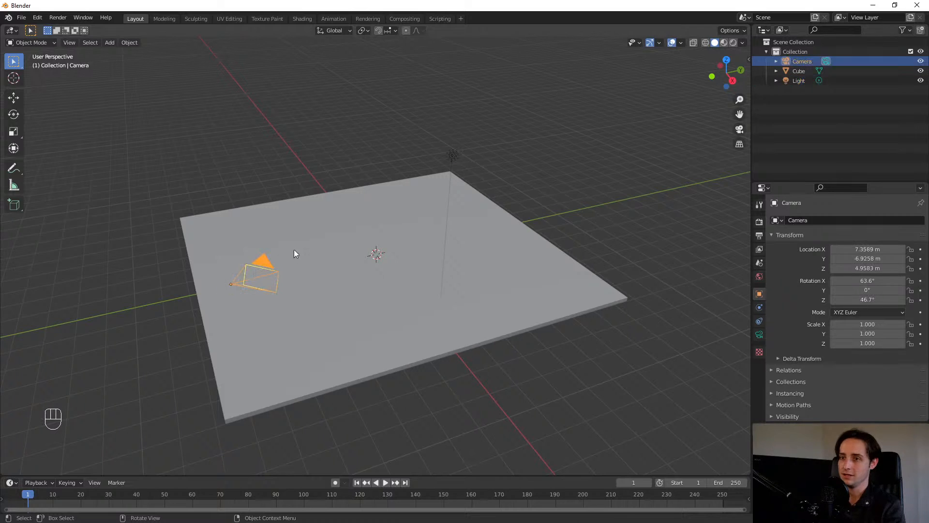
- Select the light and try scaling it uniformly twice, cancelling both attempts
{"action": "left_click", "coordinate": [452, 156]}
{"action": "key", "text": "s"}
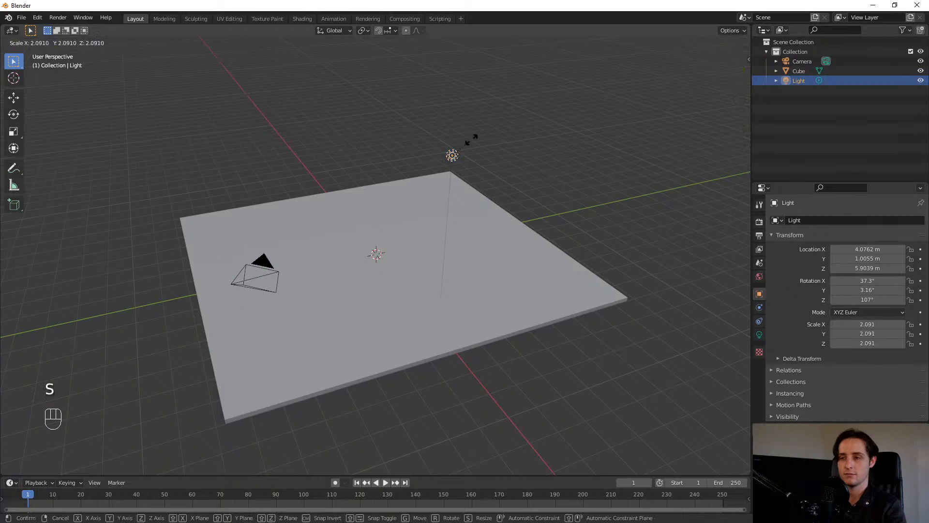
{"action": "key", "text": "Escape"}
{"action": "key", "text": "s"}
{"action": "key", "text": "Escape"}
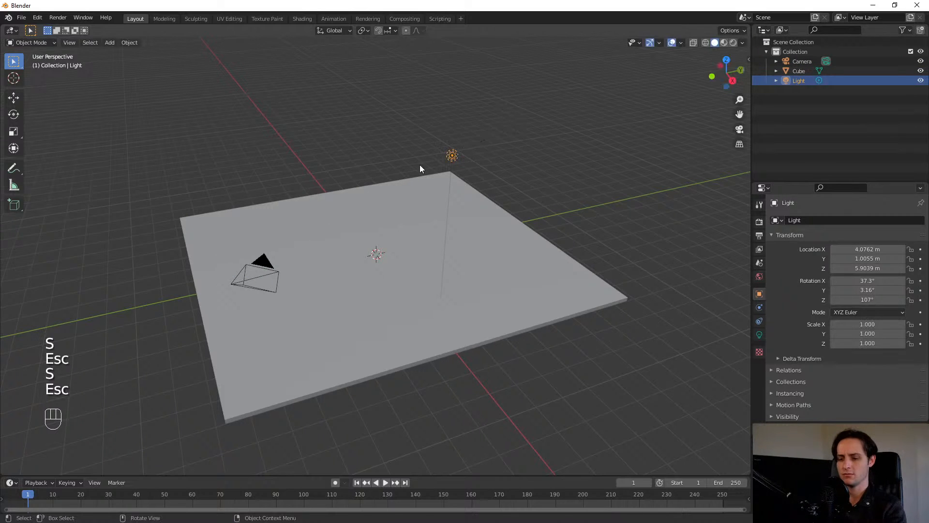
- Move the light to about X 6.74 m, Y 3.17 m, Z 3.30 m and try rotating it, cancelling the rotation
{"action": "key", "text": "g"}
{"action": "left_click", "coordinate": [556, 230]}
{"action": "key", "text": "r"}
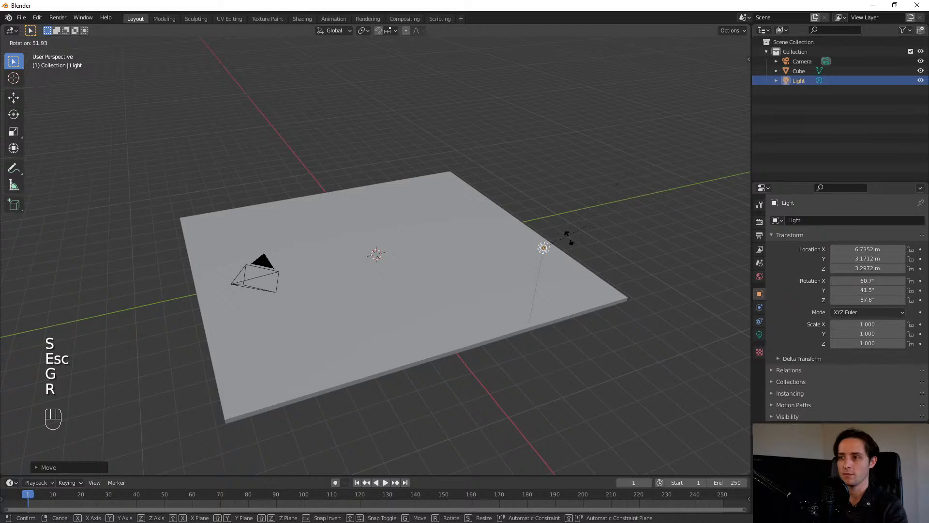
{"action": "key", "text": "Escape"}
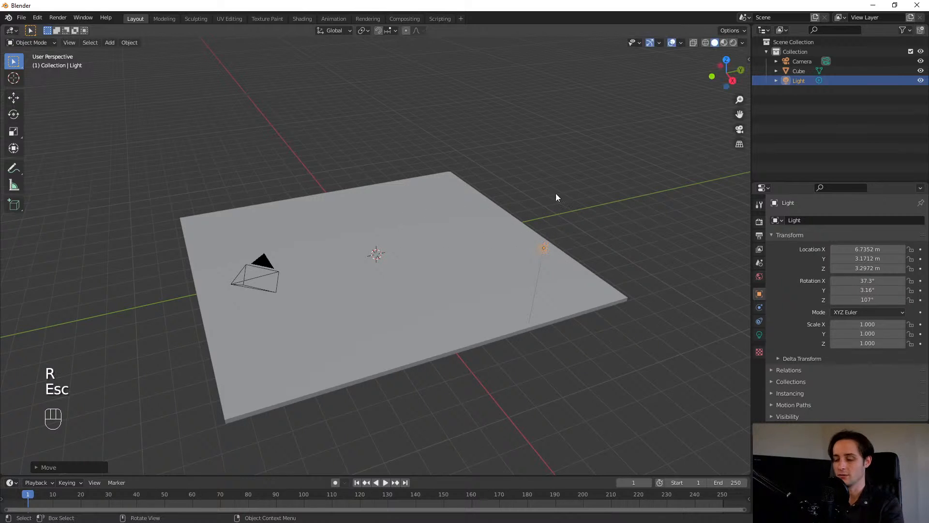
- Move the light freely across the slab and back, placing it at about X 6.07 m, Y 1.87 m, Z 3.47 m
{"action": "key", "text": "g"}
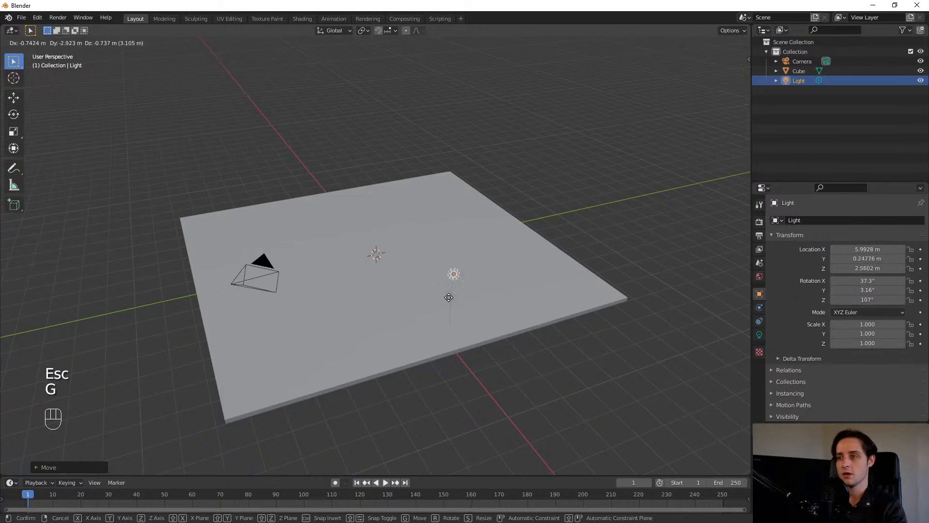
{"action": "left_click", "coordinate": [362, 281]}
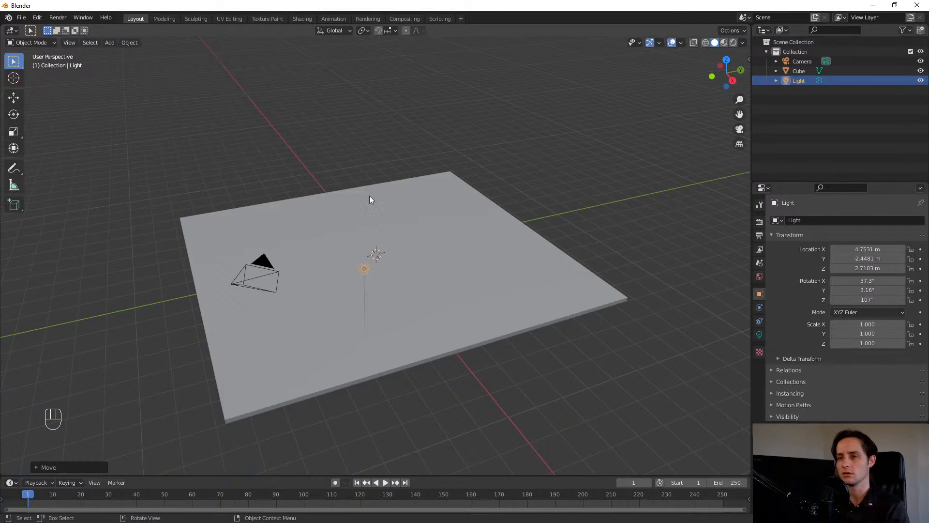
{"action": "key", "text": "g"}
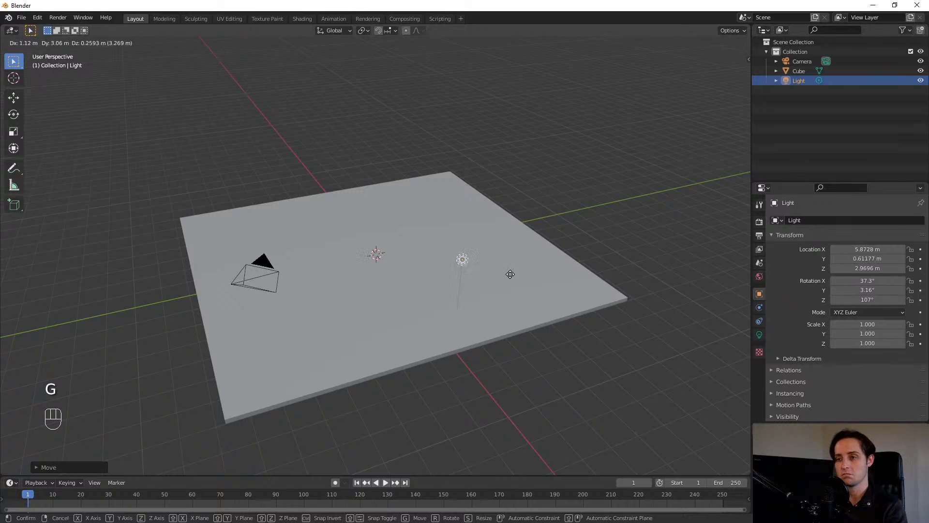
{"action": "left_click", "coordinate": [552, 270]}
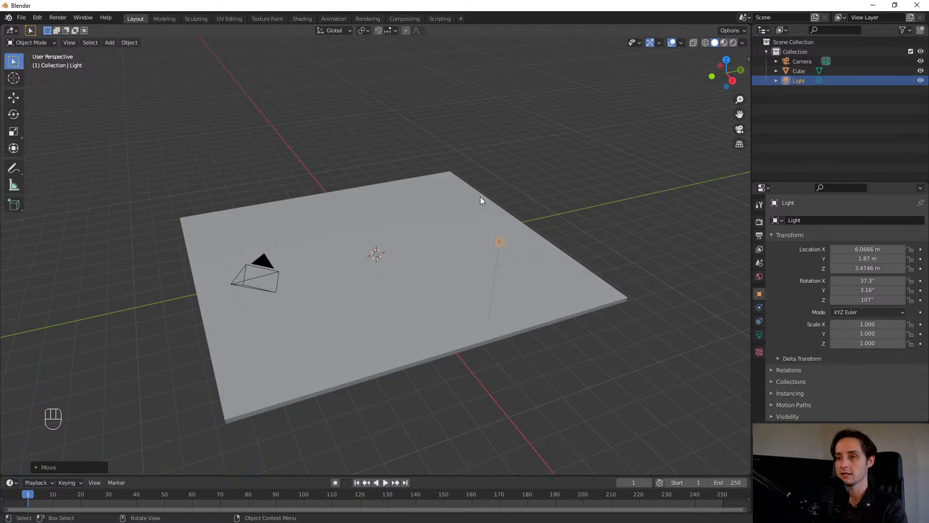
- Move the light freely from two viewing angles, placing it at about X 2.7 m, Y 3.5 m, Z 4.1 m
{"action": "mouse_move", "coordinate": [480, 197]}
{"action": "middle_mouse_down"}
{"action": "mouse_move", "coordinate": [446, 179]}
{"action": "mouse_move", "coordinate": [480, 191]}
{"action": "middle_mouse_up"}
{"action": "scroll", "coordinate": [504, 219], "scroll_direction": "up", "scroll_amount": 3}
{"action": "scroll", "coordinate": [501, 214], "scroll_direction": "down", "scroll_amount": 1}
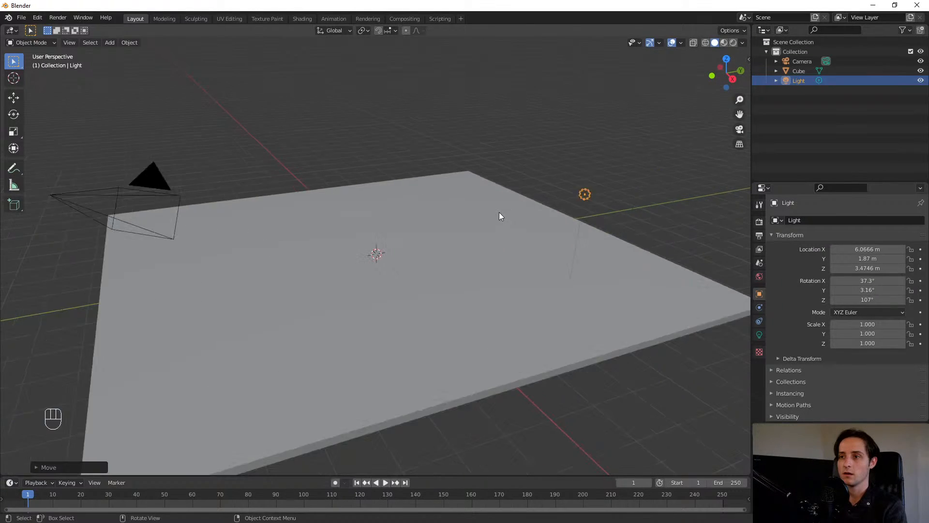
{"action": "scroll", "coordinate": [499, 212], "scroll_direction": "down", "scroll_amount": 1}
{"action": "key", "text": "g"}
{"action": "left_click", "coordinate": [527, 157]}
{"action": "middle_click_drag", "start_coordinate": [527, 160], "coordinate": [446, 187]}
{"action": "key", "text": "g"}
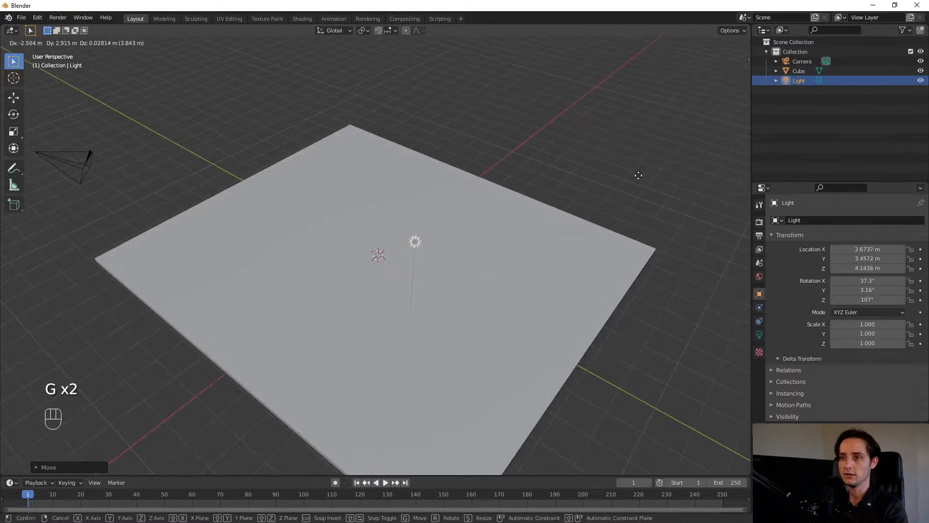
{"action": "left_click", "coordinate": [642, 175]}
- Select the camera, look through it, and move it from outside its view to about X 6.116 m, Y -2.835 m, Z 3.775 m
{"action": "left_click", "coordinate": [79, 161]}
{"action": "key", "text": "KP_0"}
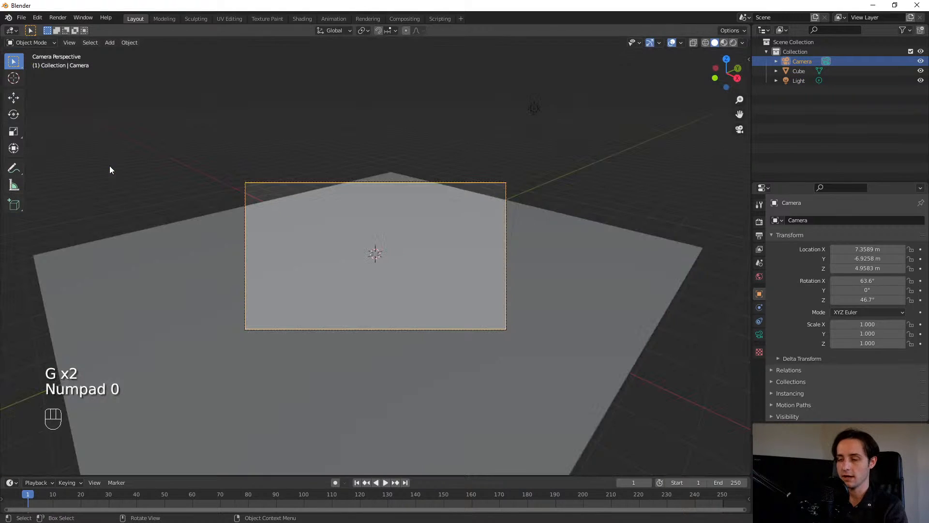
{"action": "scroll", "coordinate": [363, 339], "scroll_direction": "up", "scroll_amount": 1}
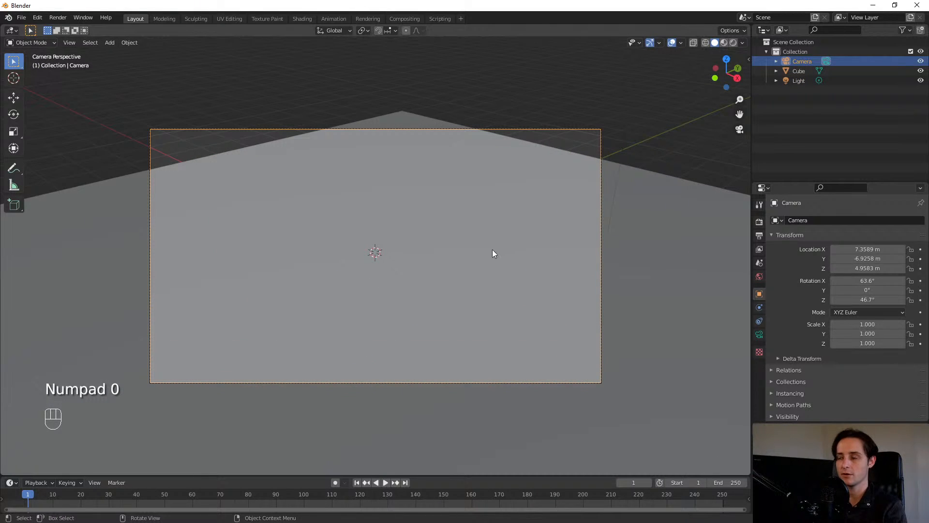
{"action": "middle_click_drag", "start_coordinate": [519, 202], "coordinate": [203, 225]}
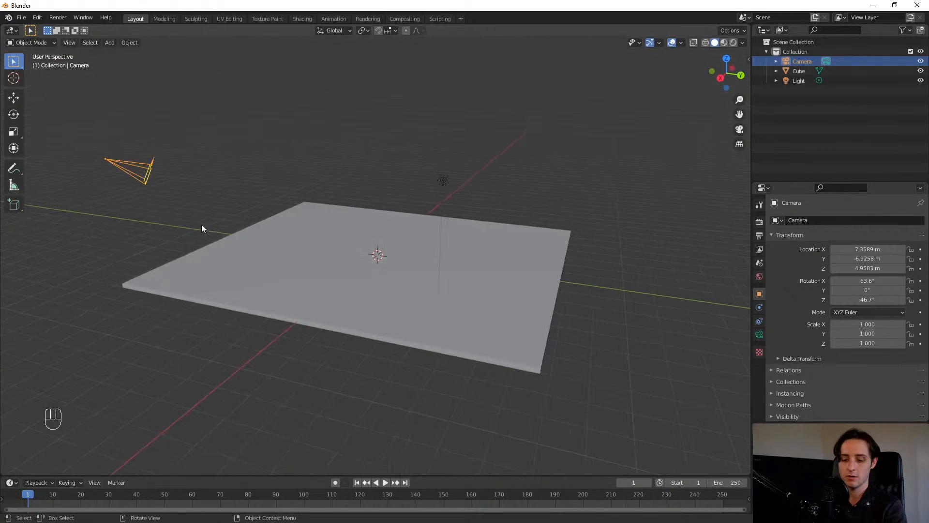
{"action": "key", "text": "g"}
{"action": "left_click", "coordinate": [348, 208]}
- Scale the camera up to about 3.833, look through it, and try another scaling, cancelling it
{"action": "key", "text": "s"}
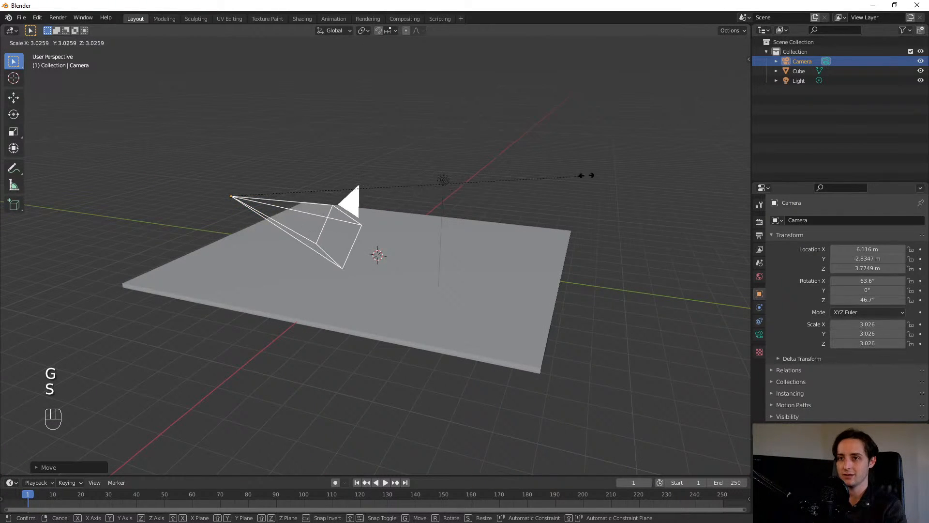
{"action": "left_click", "coordinate": [651, 165]}
{"action": "key", "text": "KP_0"}
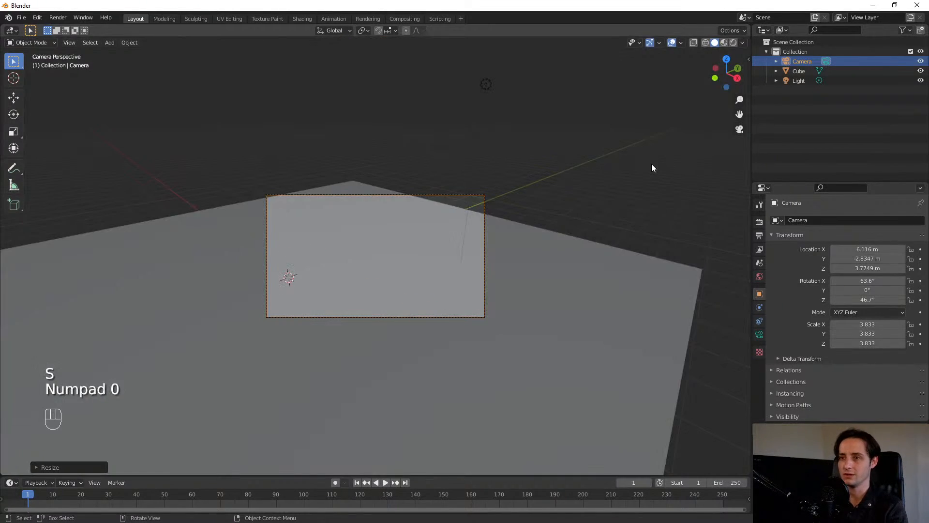
{"action": "key", "text": "s"}
{"action": "key", "text": "Escape"}
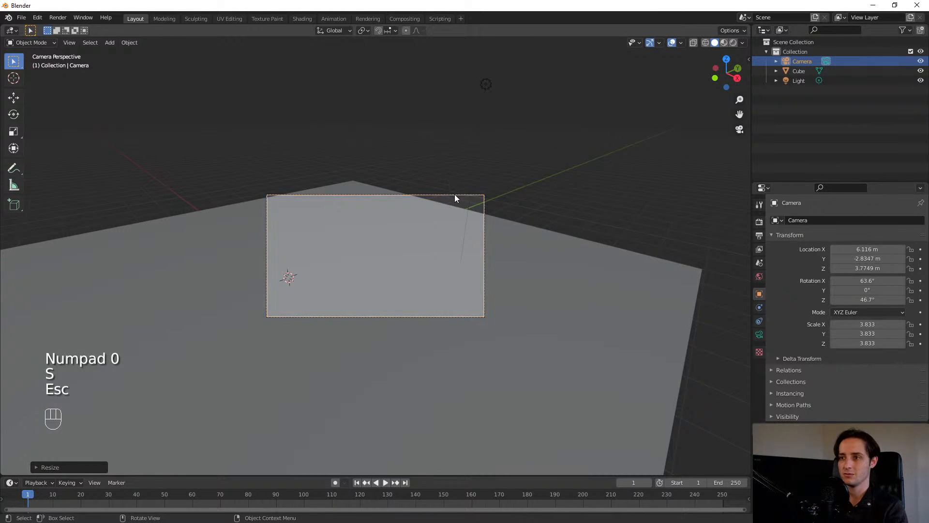
- Scale the camera up to about 5.656 and further to about 16.12, checking the view through it
{"action": "key", "text": "s"}
{"action": "left_click", "coordinate": [562, 180]}
{"action": "middle_click_drag", "start_coordinate": [562, 180], "coordinate": [498, 179]}
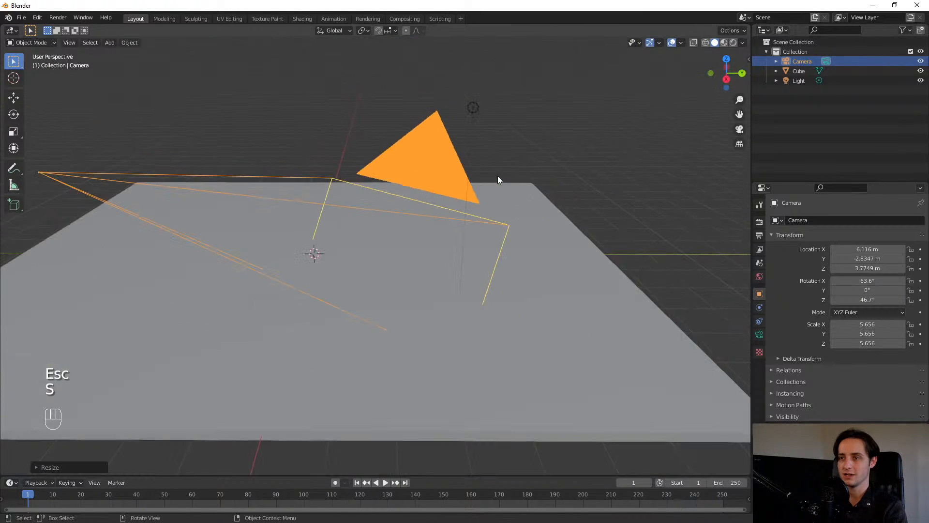
{"action": "key", "text": "s"}
{"action": "left_click", "coordinate": [642, 133]}
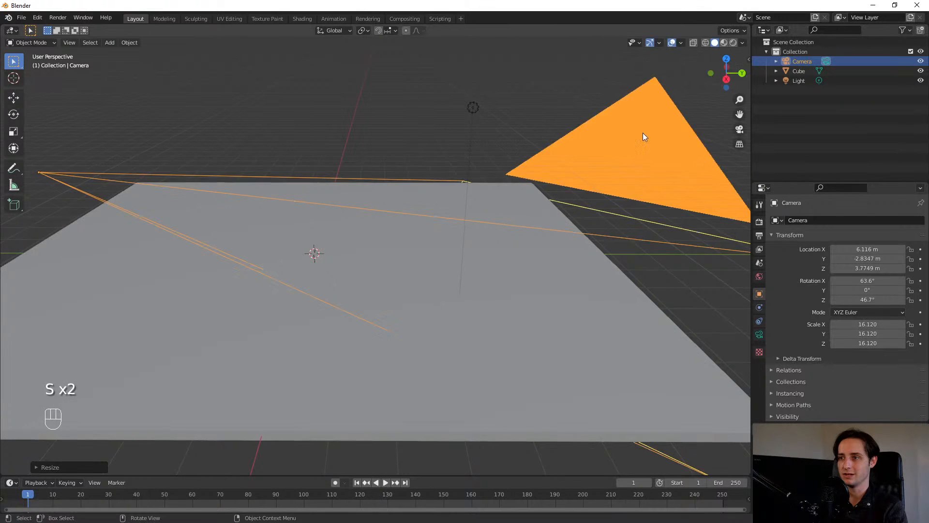
{"action": "key", "text": "KP_0"}
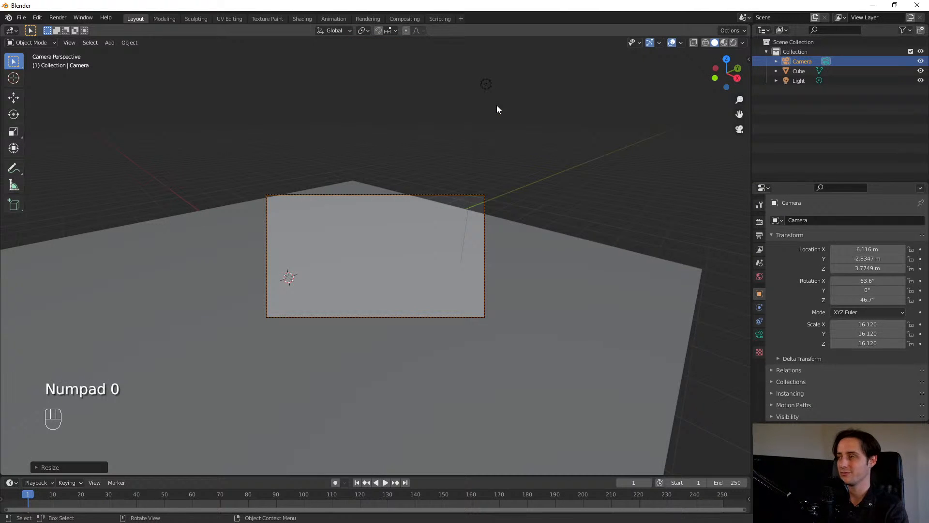
{"action": "key", "text": "KP_0"}
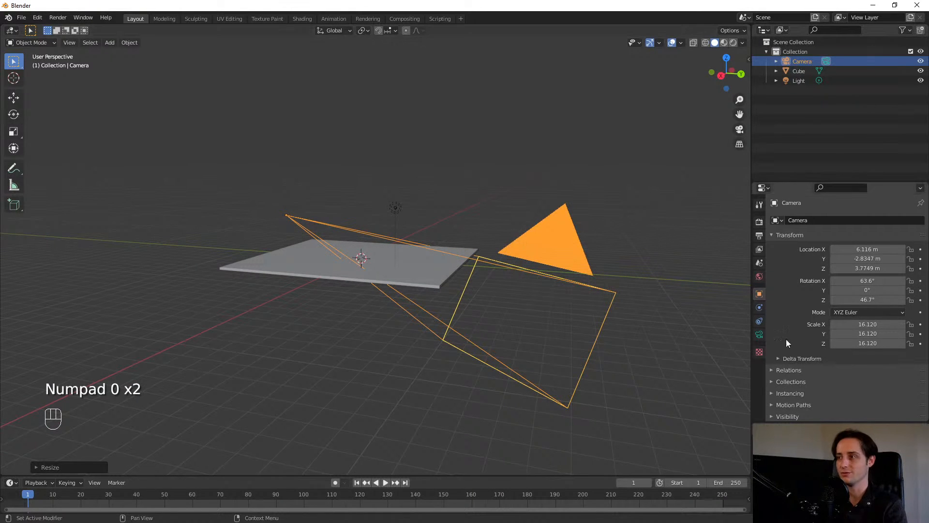
- Set the camera's scale to 1 on the X, Y and Z axes
{"action": "left_click", "coordinate": [852, 324]}
{"action": "key", "text": "Tab"}
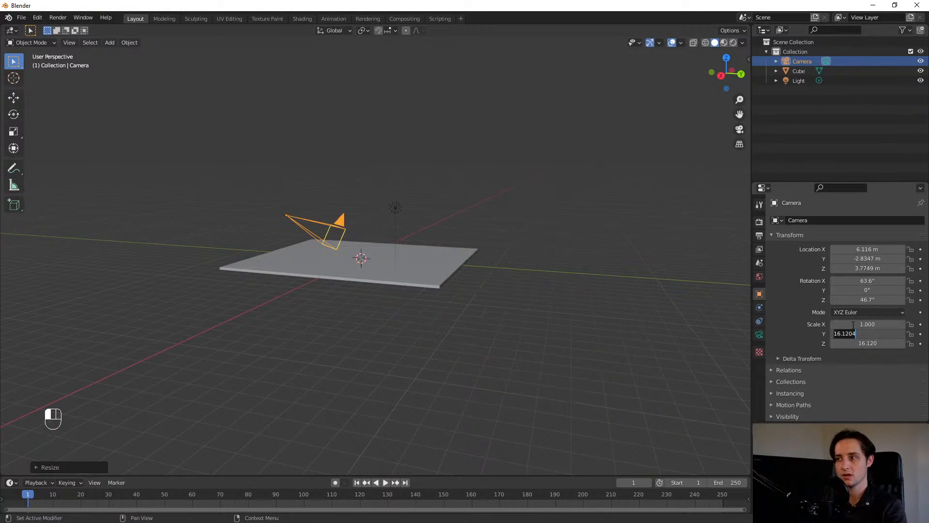
{"action": "type", "text": "1"}
{"action": "key", "text": "Tab"}
{"action": "type", "text": "1"}
{"action": "key", "text": "Return"}
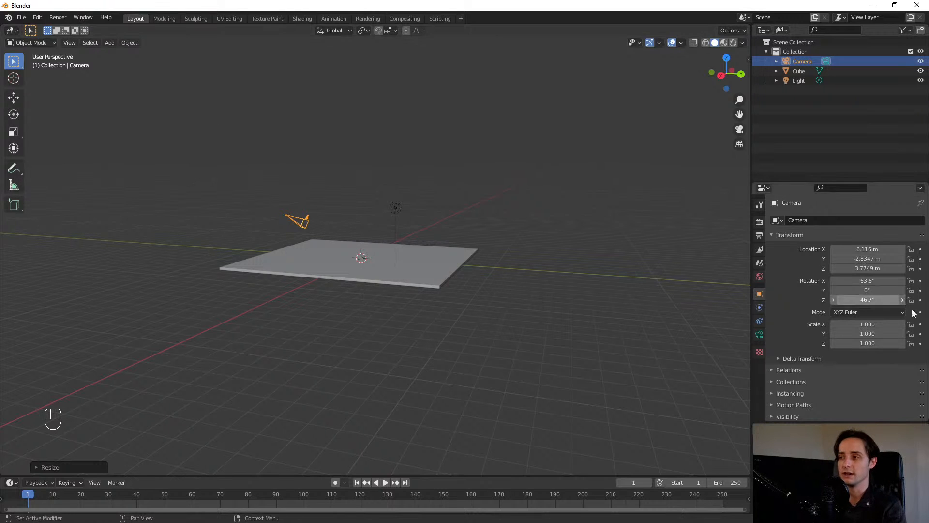
- Rotate the camera about the global Z axis to a Z rotation of about -20.3° and look through it
{"action": "scroll", "coordinate": [272, 259], "scroll_direction": "up", "scroll_amount": 2}
{"action": "scroll", "coordinate": [272, 260], "scroll_direction": "up", "scroll_amount": 3}
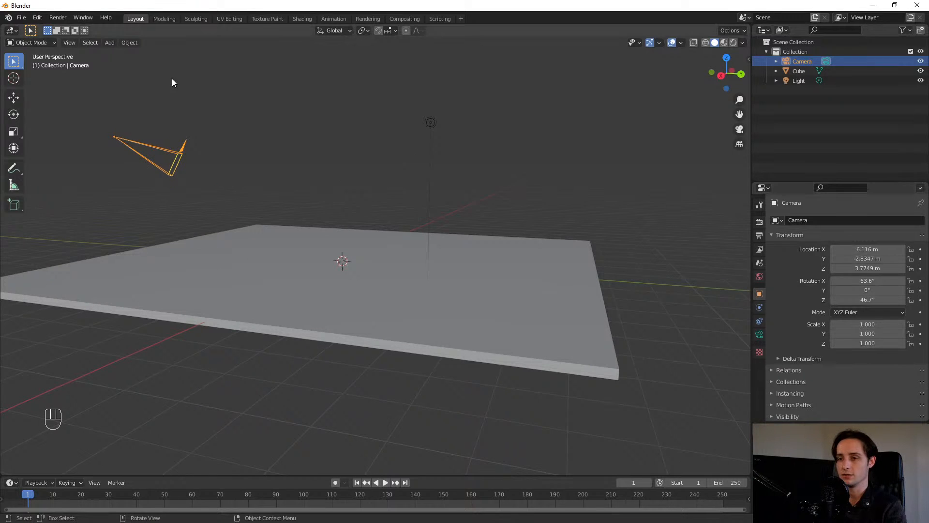
{"action": "middle_click_drag", "start_coordinate": [78, 77], "coordinate": [220, 151], "text": "shift"}
{"action": "key", "text": "r"}
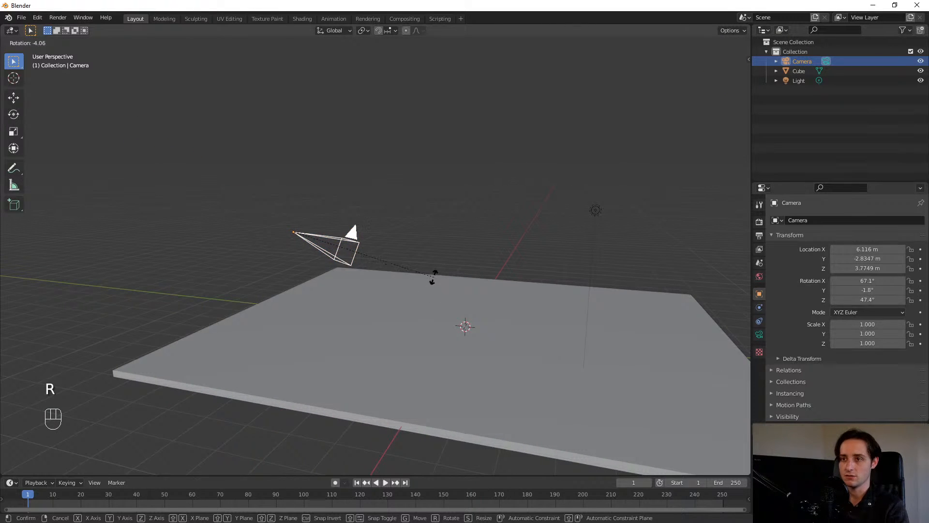
{"action": "key", "text": "z"}
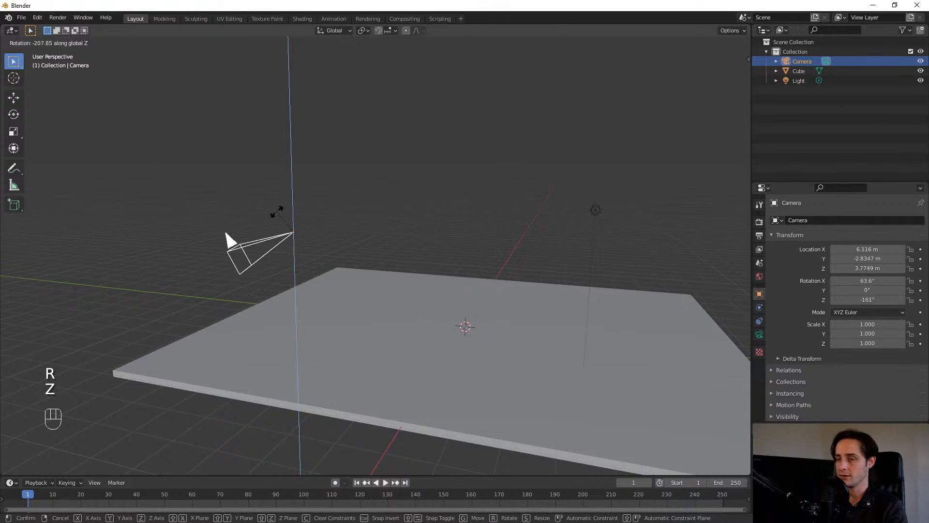
{"action": "left_click", "coordinate": [297, 296]}
{"action": "key", "text": "KP_0"}
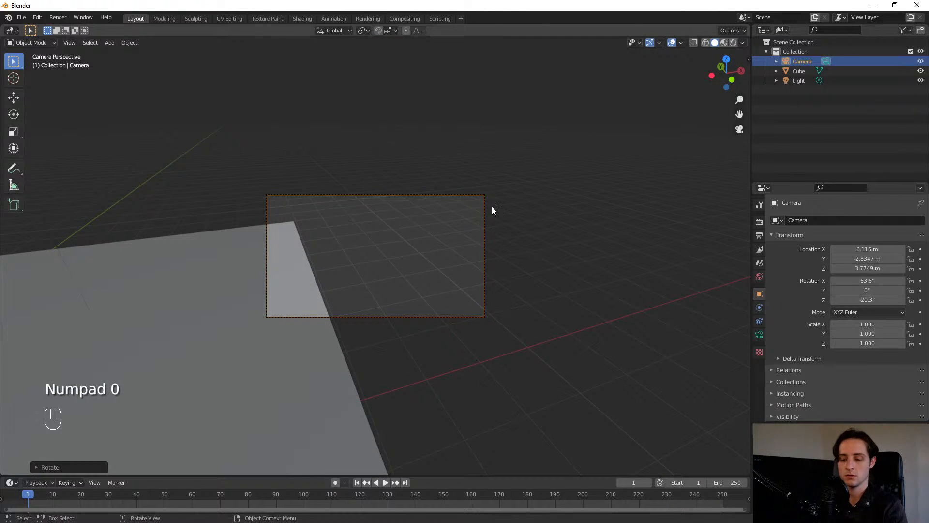
- Reframe the slab's corner through the camera view by moving the camera to about X 0.741 m, Y -0.915 m, Z 3.646 m
{"action": "key", "text": "g"}
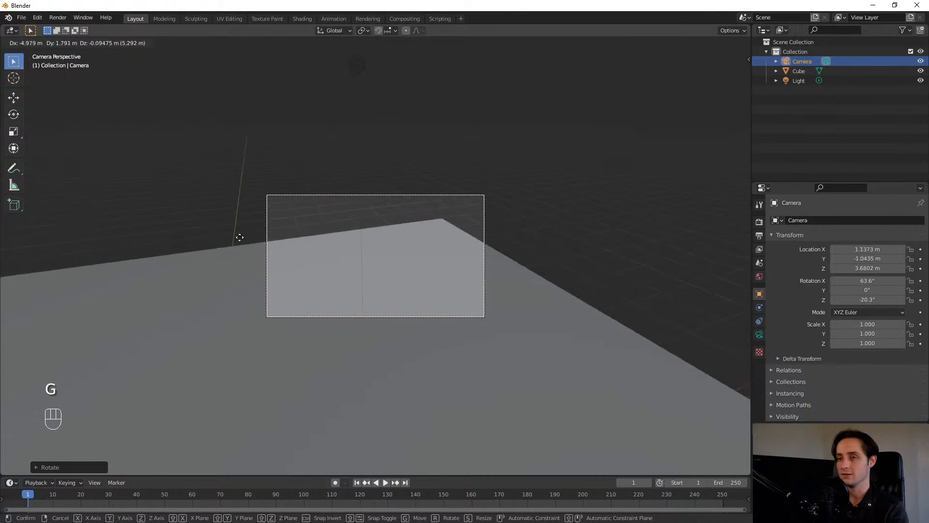
{"action": "left_click", "coordinate": [446, 228]}
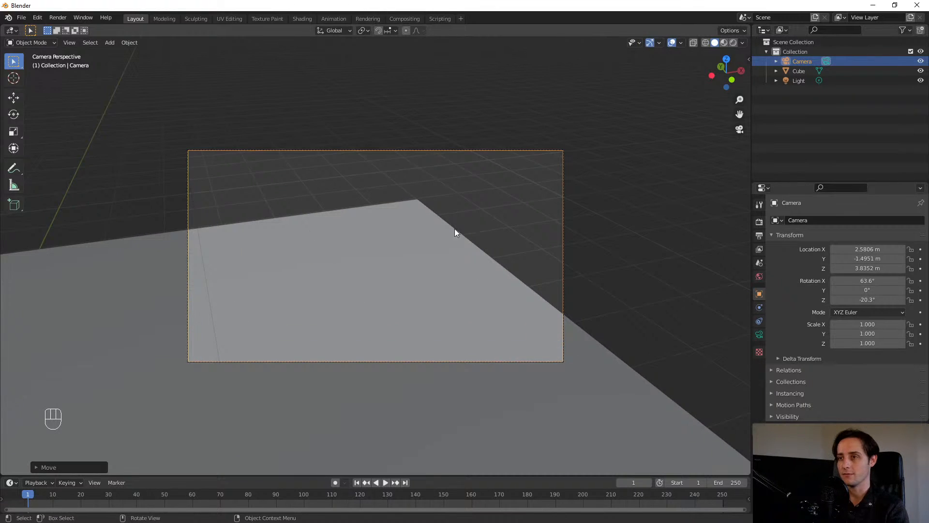
{"action": "key", "text": "g"}
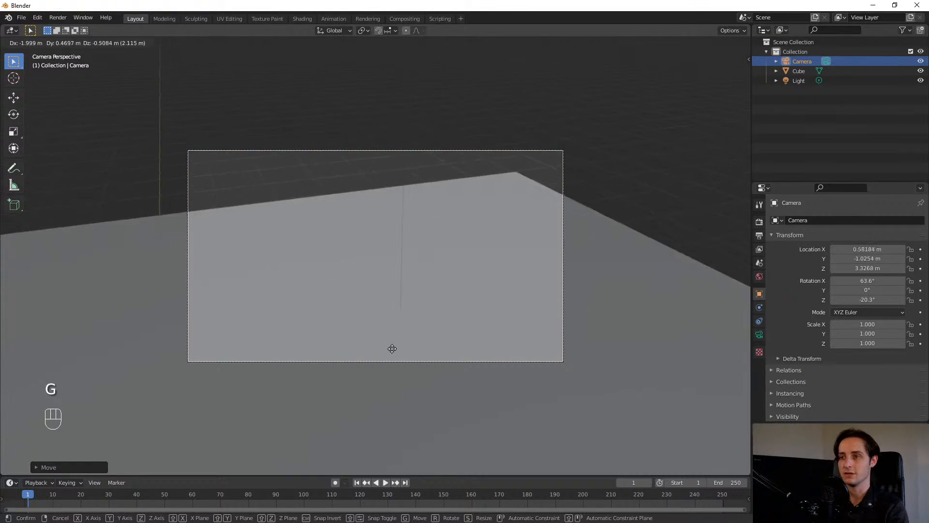
{"action": "left_click", "coordinate": [428, 290]}
{"action": "key", "text": "g"}
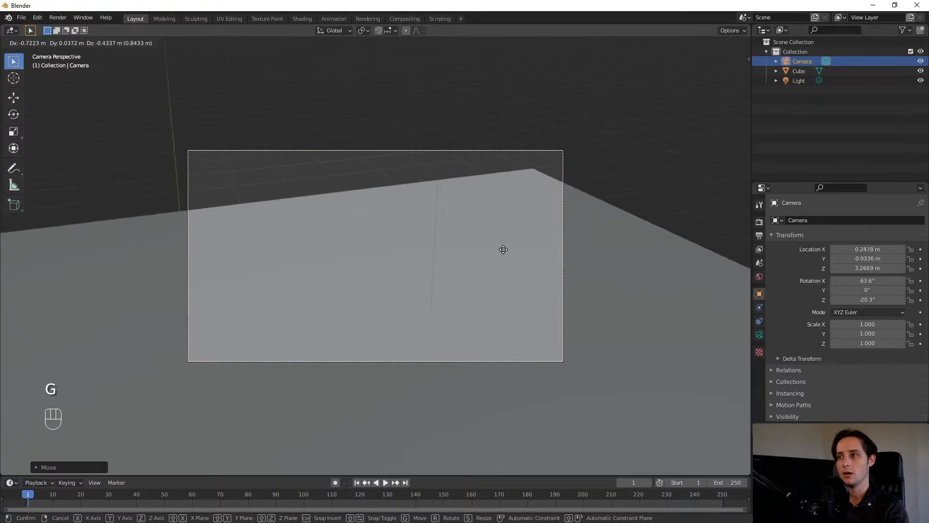
{"action": "left_click", "coordinate": [586, 220]}
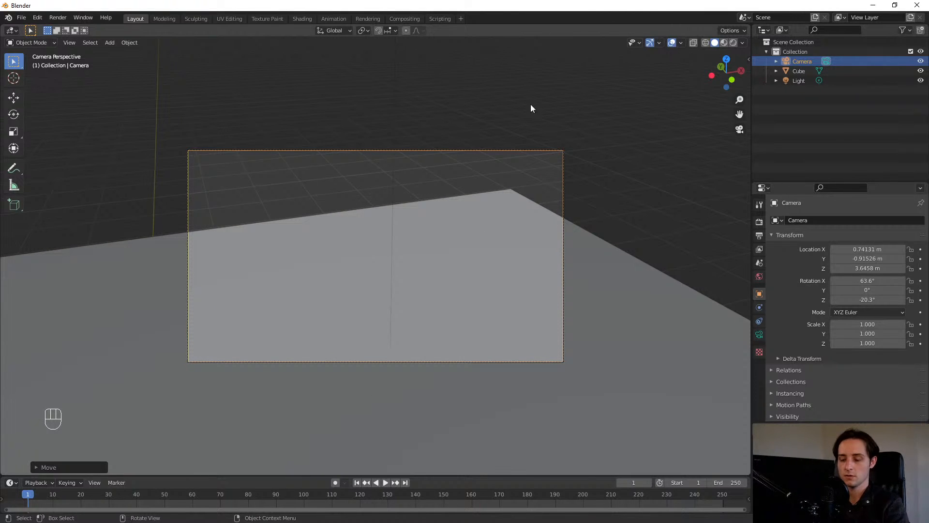
- Move the camera off the slab's edge to about X 14.64 m, Y -5.79 m, Z 4.15 m
{"action": "key", "text": "g"}
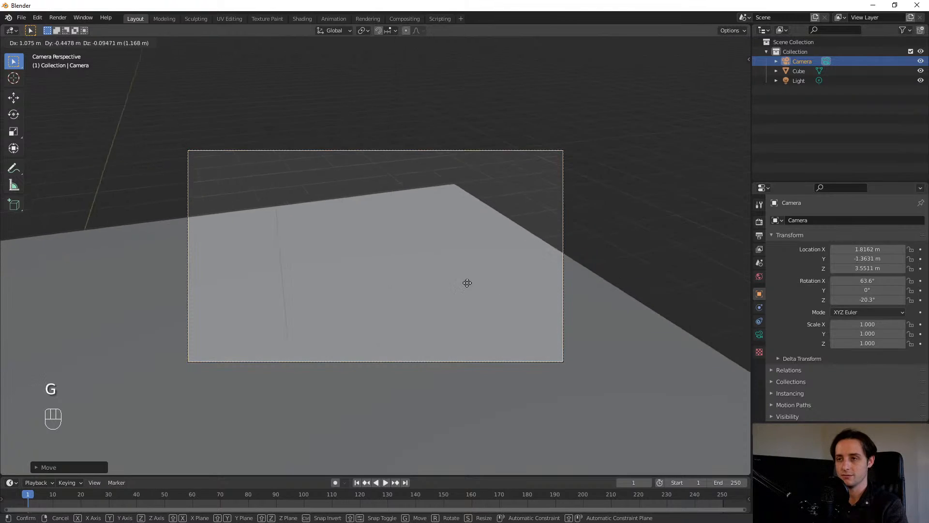
{"action": "left_click", "coordinate": [119, 223]}
{"action": "middle_click_drag", "start_coordinate": [228, 198], "coordinate": [145, 208]}
{"action": "scroll", "coordinate": [279, 217], "scroll_direction": "down", "scroll_amount": 15}
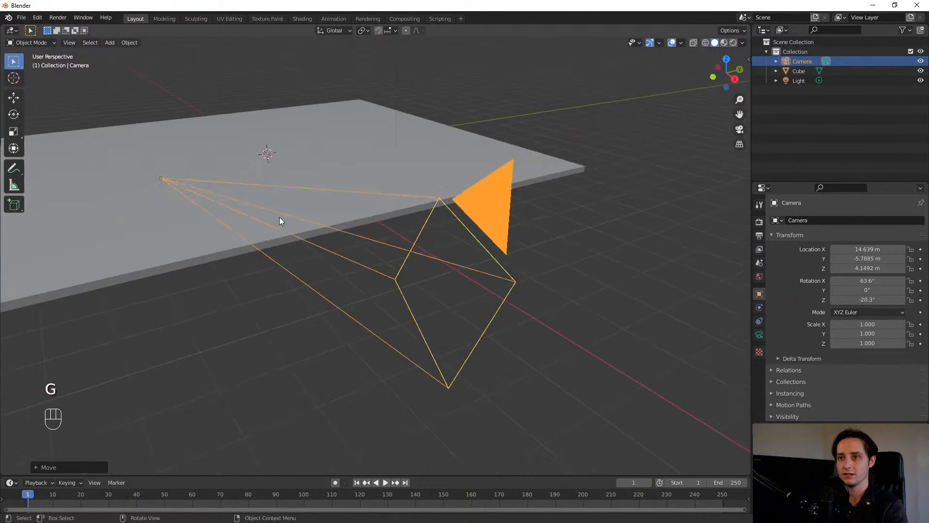
- Select the light and move it beyond the slab's corner to about X 6.67 m, Y 8.91 m, Z 2.86 m
{"action": "middle_click_drag", "start_coordinate": [446, 155], "coordinate": [530, 253], "text": "shift"}
{"action": "scroll", "coordinate": [530, 283], "scroll_direction": "up", "scroll_amount": 2}
{"action": "middle_click_drag", "start_coordinate": [533, 377], "coordinate": [481, 295], "text": "shift"}
{"action": "left_click", "coordinate": [465, 246]}
{"action": "scroll", "coordinate": [472, 255], "scroll_direction": "up", "scroll_amount": 1}
{"action": "scroll", "coordinate": [473, 254], "scroll_direction": "up", "scroll_amount": 3}
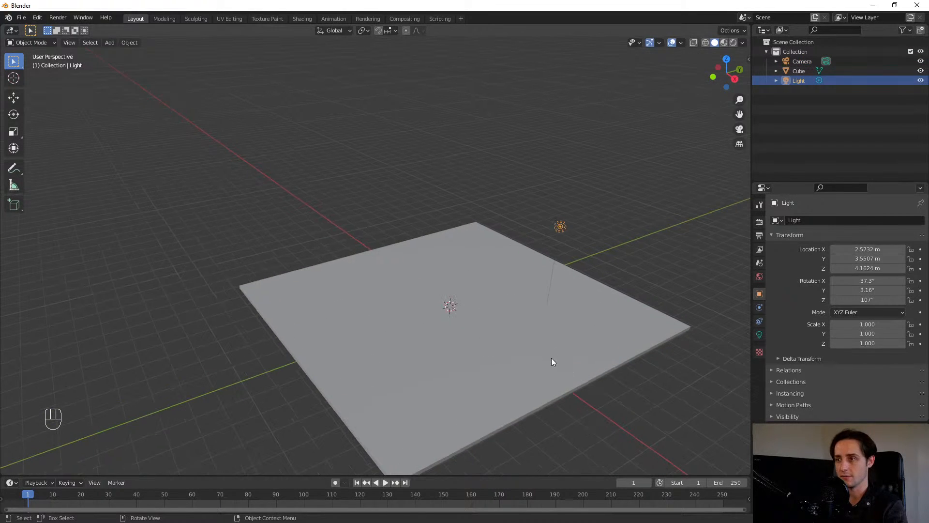
{"action": "key", "text": "g"}
{"action": "left_click", "coordinate": [703, 369]}
- Select the slab, look at it from several sides, and frame the viewport on it
{"action": "middle_click_drag", "start_coordinate": [503, 251], "coordinate": [476, 209], "text": "shift"}
{"action": "middle_click_drag", "start_coordinate": [525, 194], "coordinate": [445, 187]}
{"action": "scroll", "coordinate": [503, 272], "scroll_direction": "down", "scroll_amount": 4}
{"action": "left_click", "coordinate": [477, 317]}
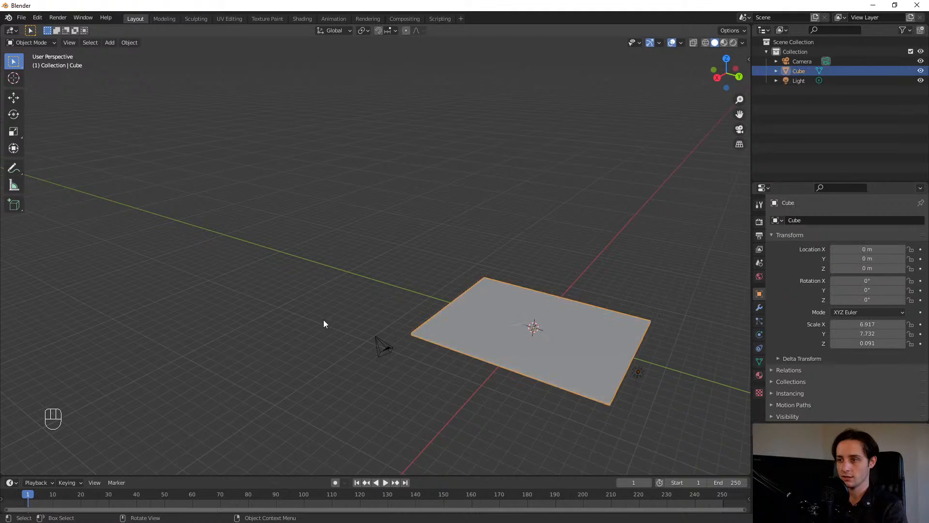
{"action": "middle_click_drag", "start_coordinate": [323, 322], "coordinate": [466, 307]}
{"action": "scroll", "coordinate": [339, 329], "scroll_direction": "up", "scroll_amount": 4}
{"action": "middle_click_drag", "start_coordinate": [320, 334], "coordinate": [416, 264], "text": "shift"}
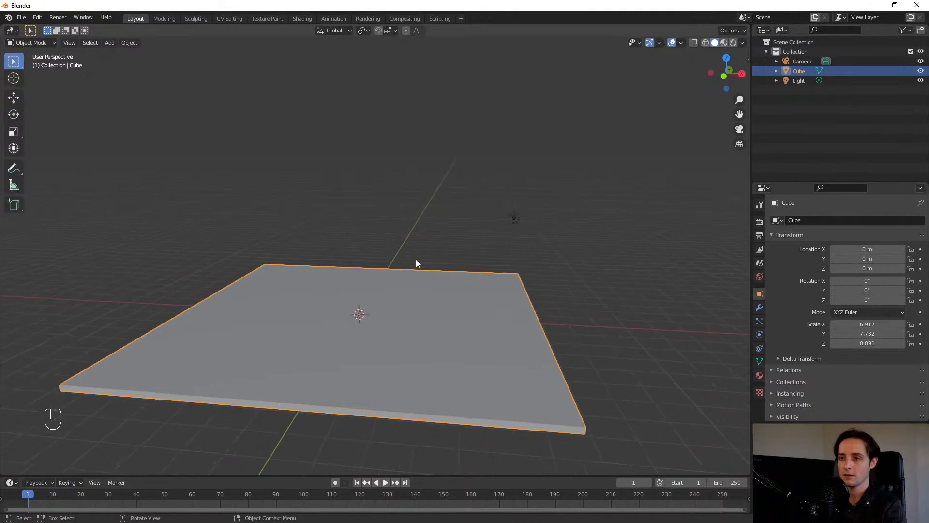
{"action": "scroll", "coordinate": [397, 323], "scroll_direction": "up", "scroll_amount": 2}
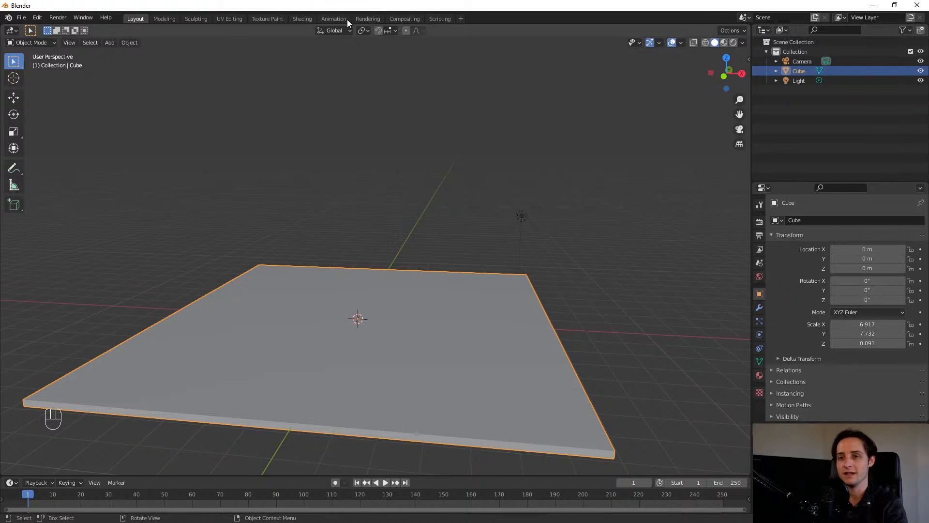
{"action": "middle_click_drag", "start_coordinate": [457, 308], "coordinate": [483, 266]}
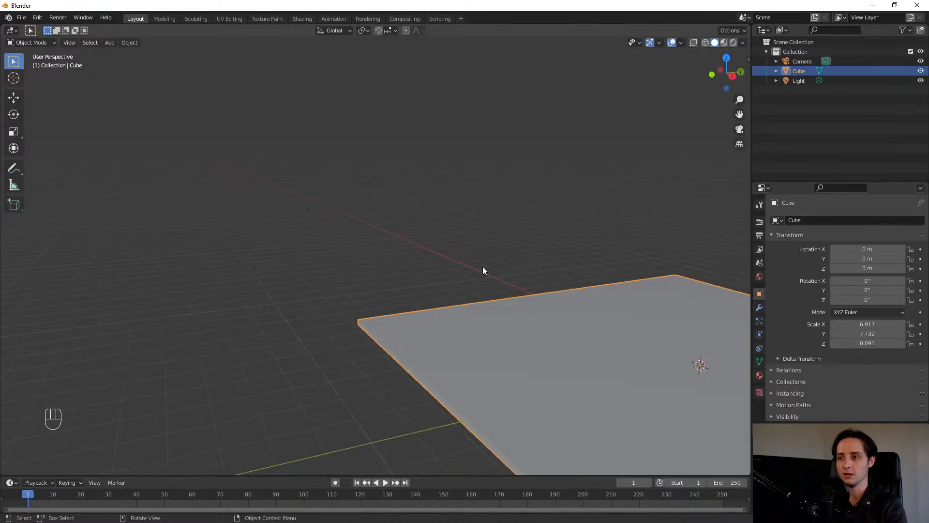
{"action": "key", "text": "KP_Decimal"}
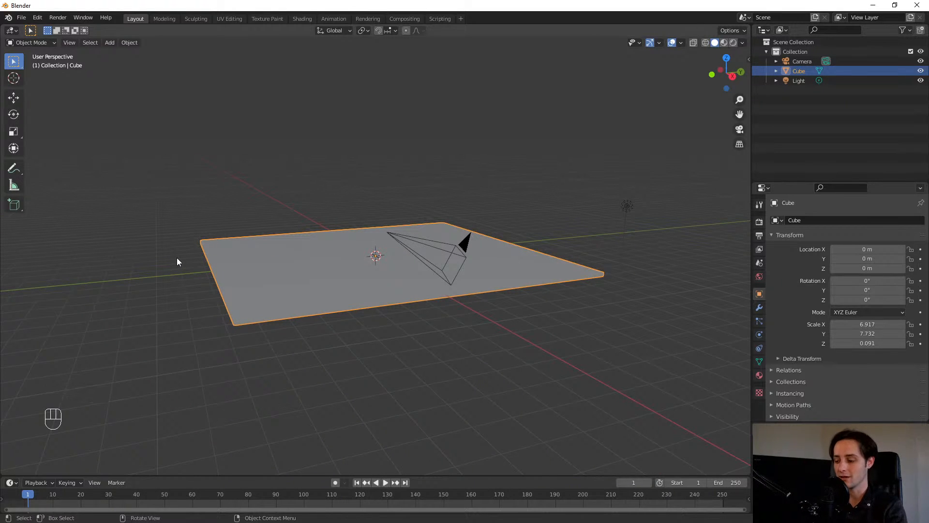
{"action": "key", "text": "KP_Decimal"}
{"action": "middle_click_drag", "start_coordinate": [193, 178], "coordinate": [320, 213]}
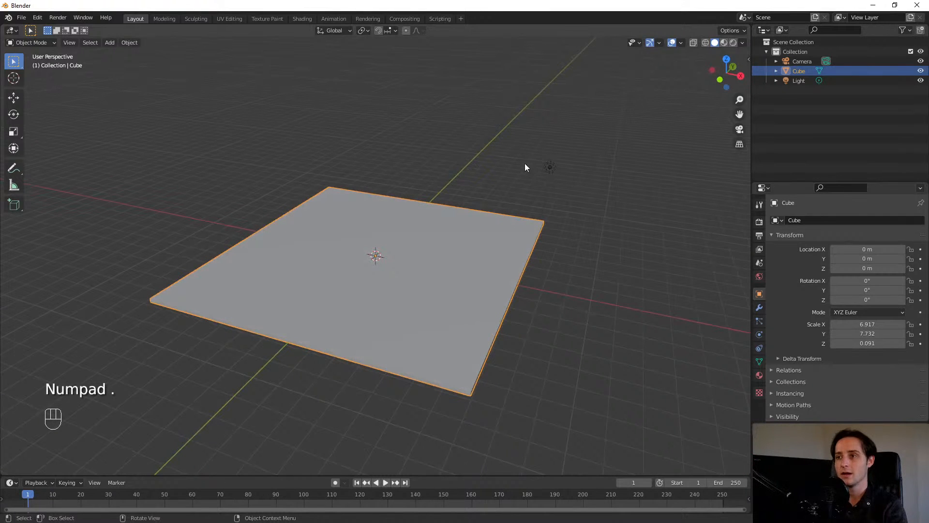
- Select the light and look away from the slab, and reselect the slab to centre the viewport on it
{"action": "left_click", "coordinate": [548, 166]}
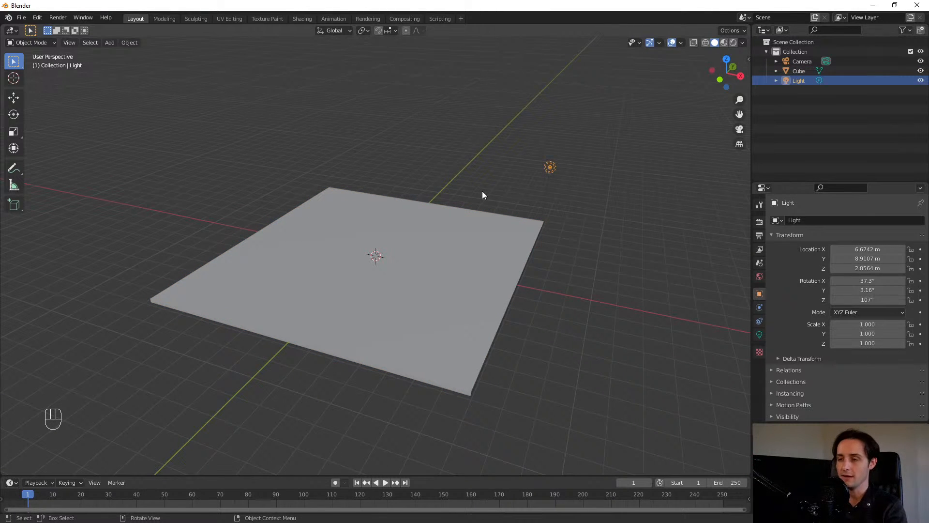
{"action": "scroll", "coordinate": [203, 200], "scroll_direction": "down", "scroll_amount": 4}
{"action": "scroll", "coordinate": [330, 279], "scroll_direction": "up", "scroll_amount": 6}
{"action": "middle_click_drag", "start_coordinate": [230, 261], "coordinate": [503, 219], "text": "shift"}
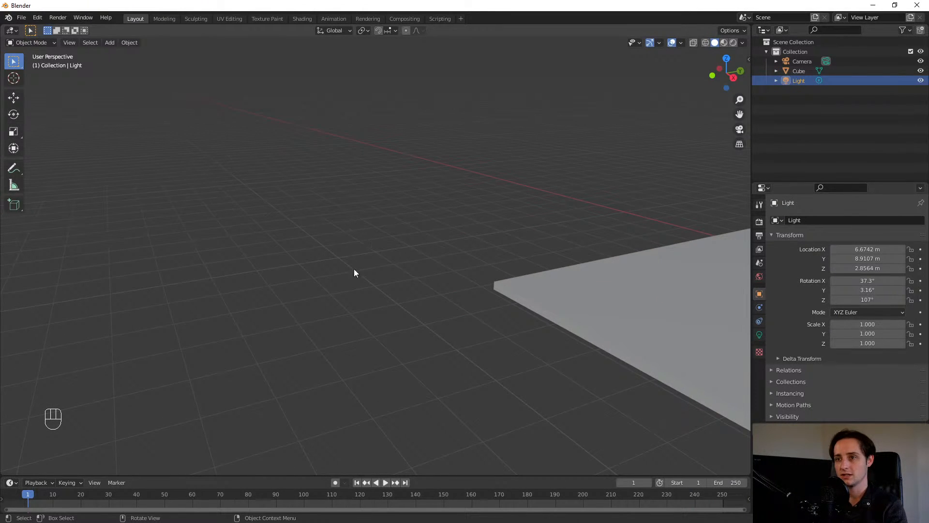
{"action": "middle_click_drag", "start_coordinate": [291, 241], "coordinate": [437, 187]}
{"action": "left_click", "coordinate": [523, 180]}
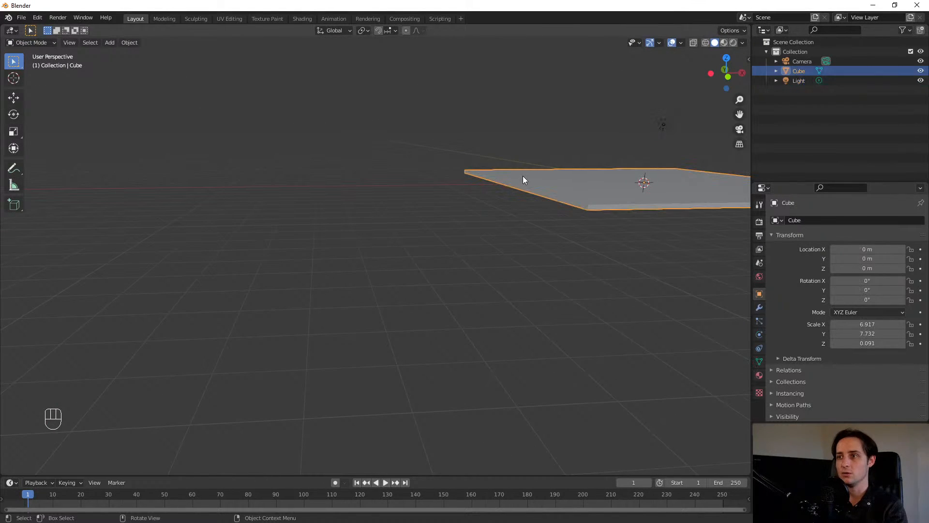
{"action": "key", "text": "KP_Decimal"}
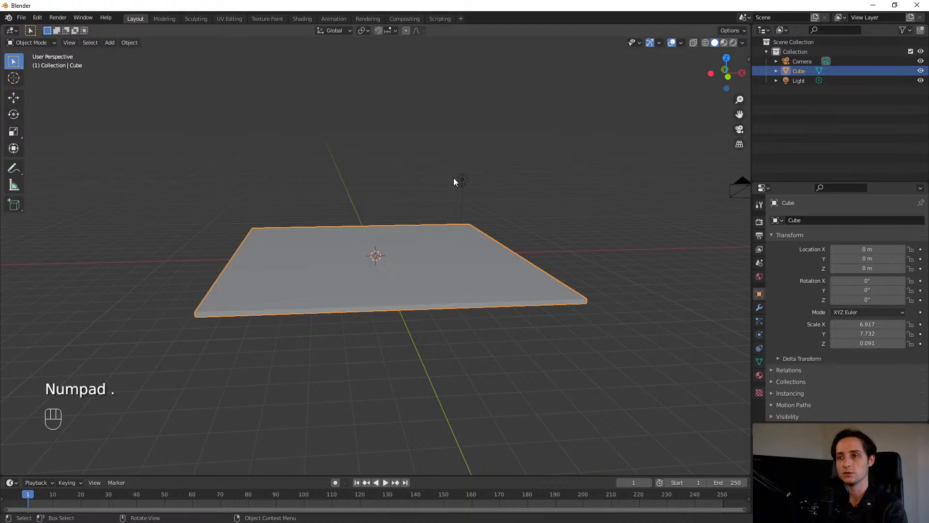
{"action": "middle_click_drag", "start_coordinate": [481, 254], "coordinate": [357, 343]}
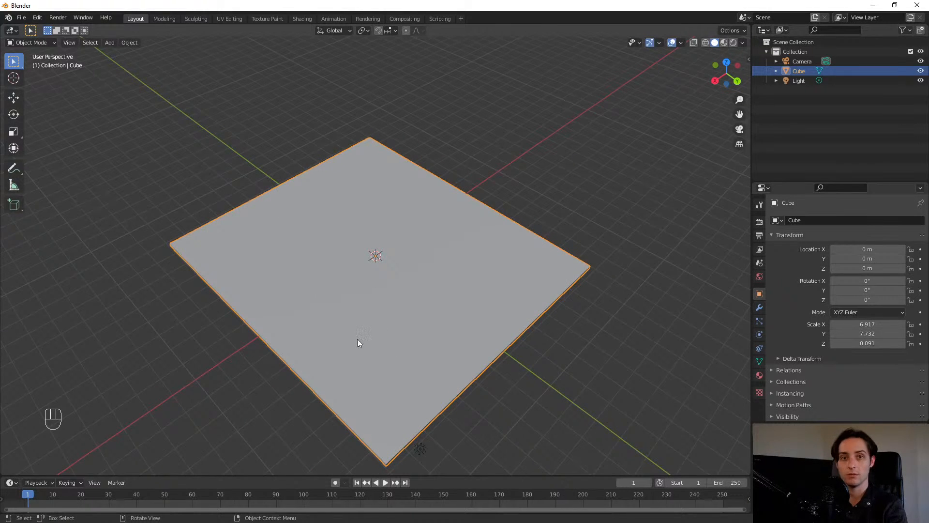
- Zoom in closely on the slab's surface and return to a framed view of the whole slab
{"action": "scroll", "coordinate": [357, 343], "scroll_direction": "up", "scroll_amount": 6}
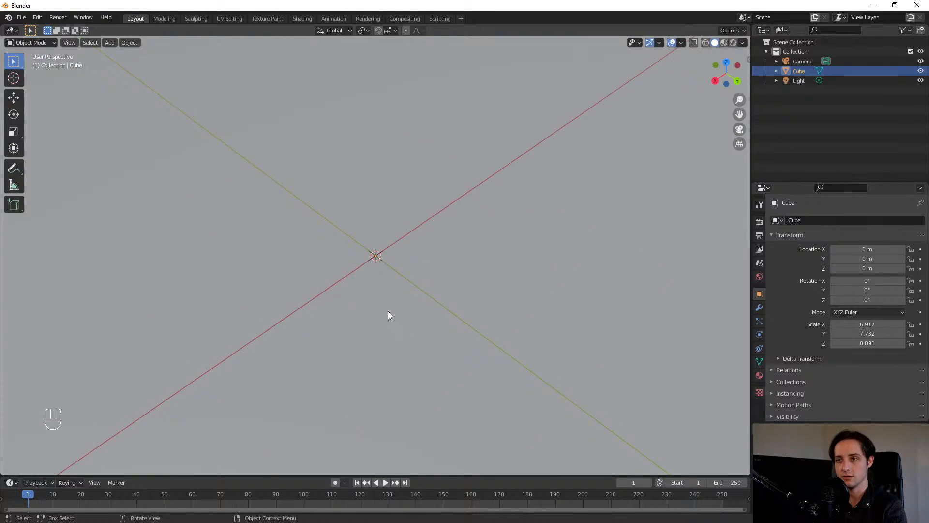
{"action": "scroll", "coordinate": [387, 315], "scroll_direction": "up", "scroll_amount": 2}
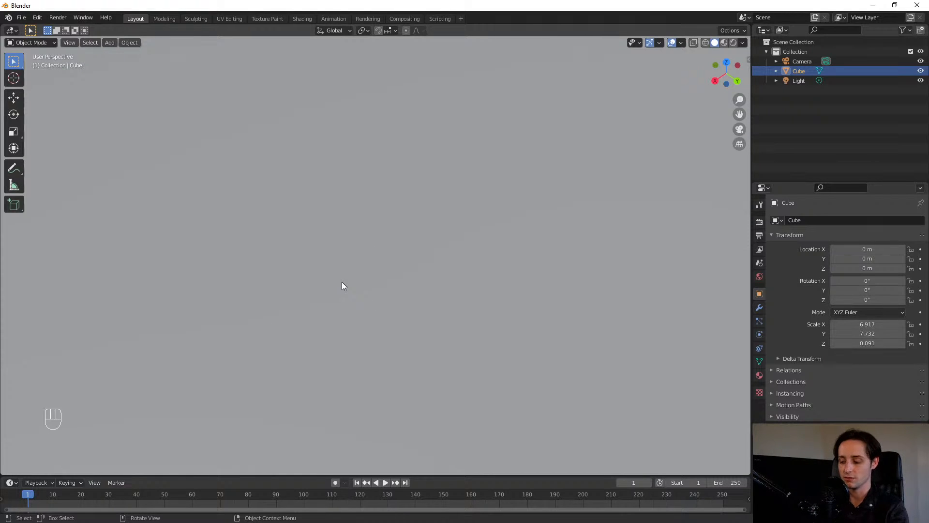
{"action": "key", "text": "KP_Decimal"}
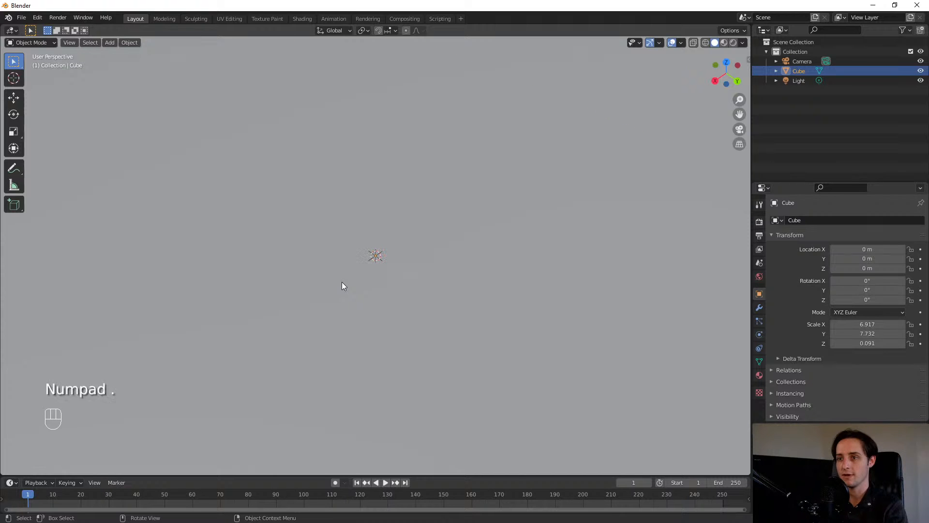
{"action": "middle_click_drag", "start_coordinate": [175, 226], "coordinate": [297, 310]}
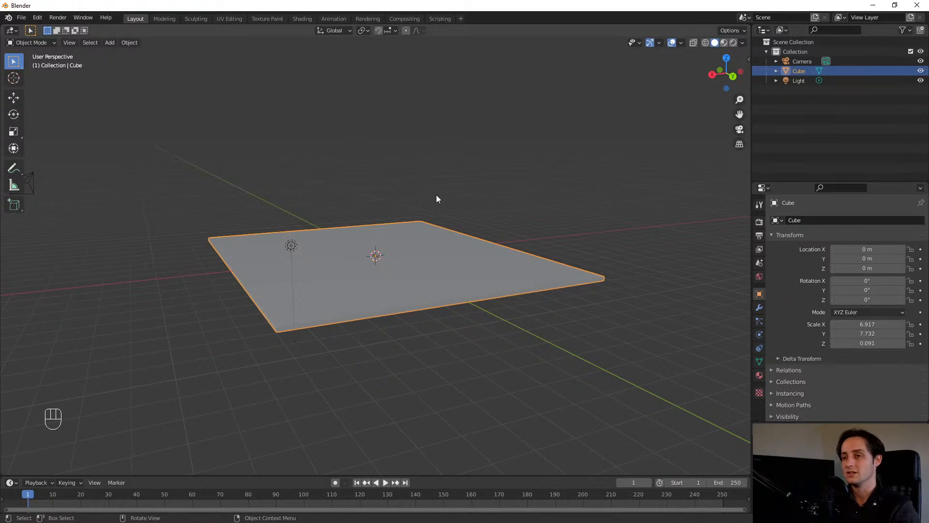
{"action": "middle_click_drag", "start_coordinate": [458, 372], "coordinate": [542, 213]}
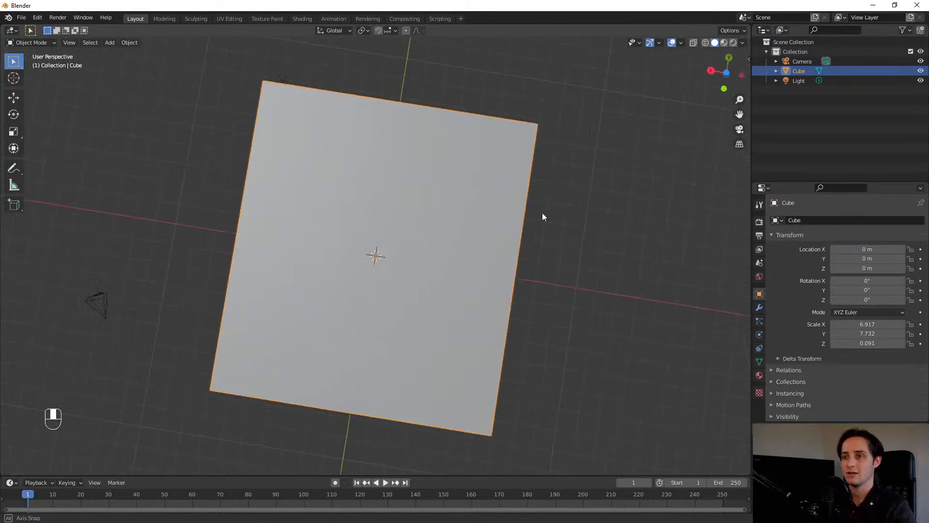
- View the slab from far away and from below, and bring it back to the viewport's centre
{"action": "scroll", "coordinate": [433, 234], "scroll_direction": "down", "scroll_amount": 4}
{"action": "middle_click_drag", "start_coordinate": [445, 237], "coordinate": [77, 165], "text": "shift"}
{"action": "middle_click_drag", "start_coordinate": [515, 251], "coordinate": [443, 256]}
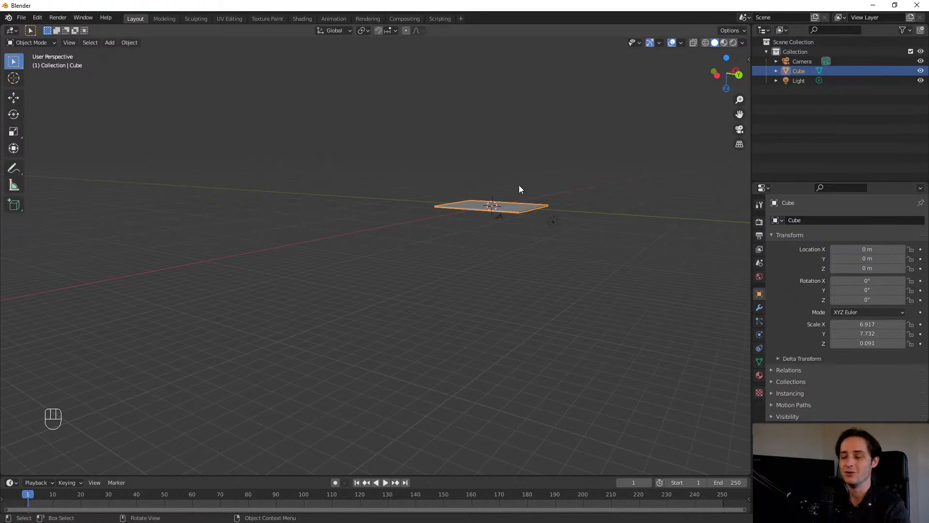
{"action": "middle_click_drag", "start_coordinate": [556, 222], "coordinate": [361, 370], "text": "shift"}
{"action": "scroll", "coordinate": [356, 361], "scroll_direction": "up", "scroll_amount": 2}
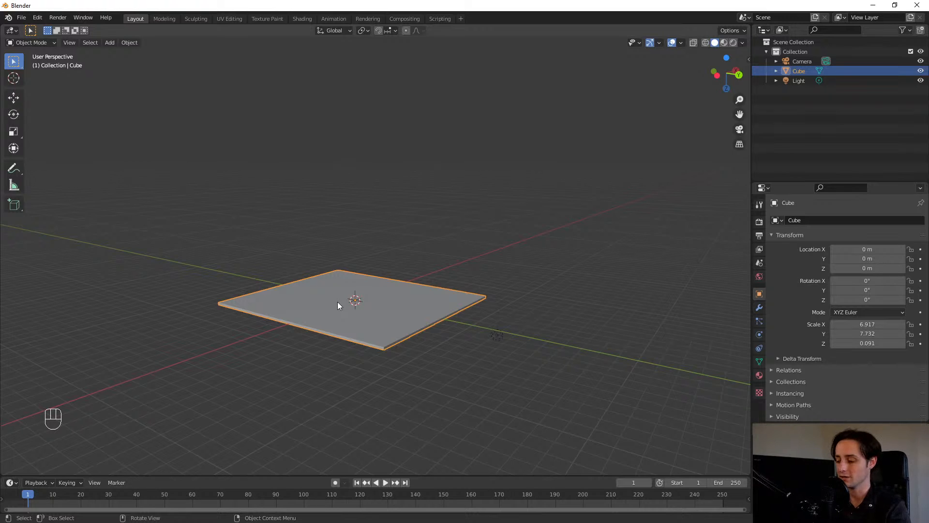
{"action": "key", "text": "KP_Decimal"}
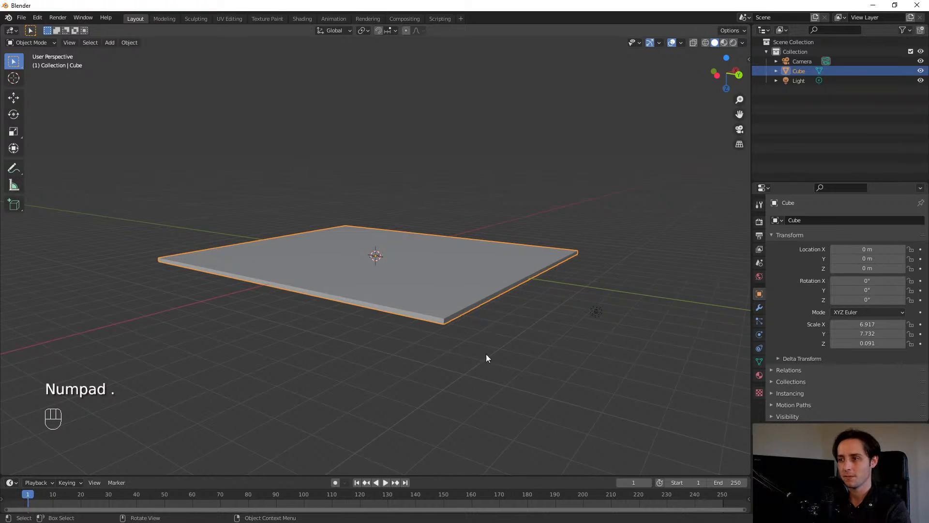
{"action": "middle_click_drag", "start_coordinate": [315, 285], "coordinate": [321, 97]}
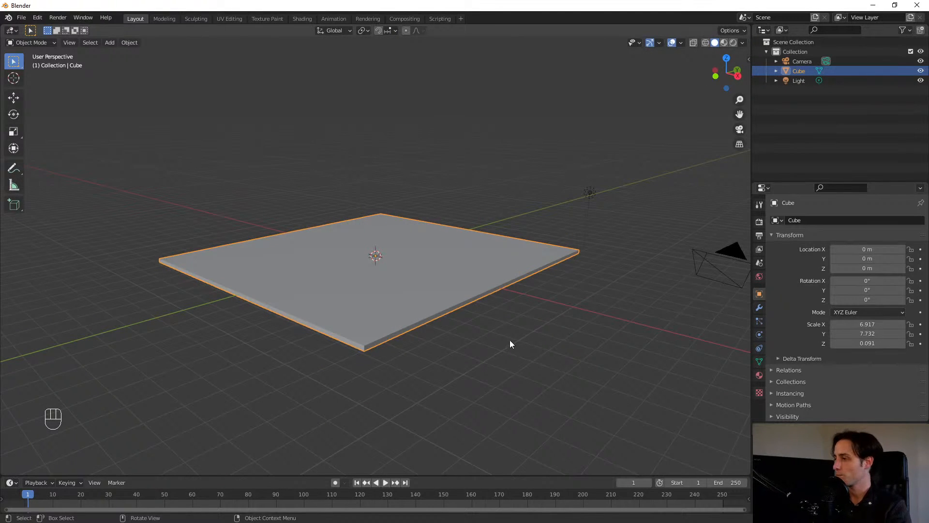
- Display the objects that can be added to the scene and examine the mesh primitives
{"action": "scroll", "coordinate": [446, 338], "scroll_direction": "up", "scroll_amount": 5}
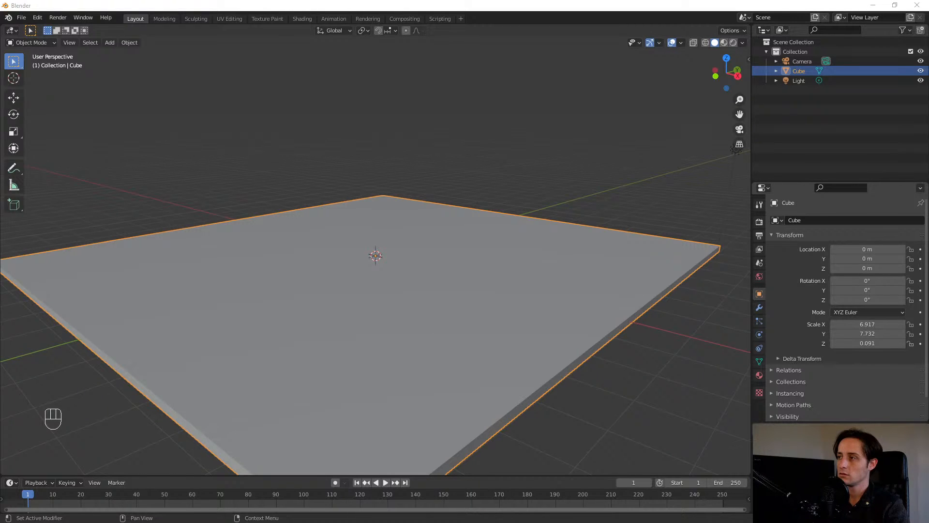
{"action": "middle_click_drag", "start_coordinate": [406, 242], "coordinate": [433, 221]}
{"action": "scroll", "coordinate": [292, 222], "scroll_direction": "down", "scroll_amount": 2}
{"action": "middle_click_drag", "start_coordinate": [280, 129], "coordinate": [334, 153], "text": "shift"}
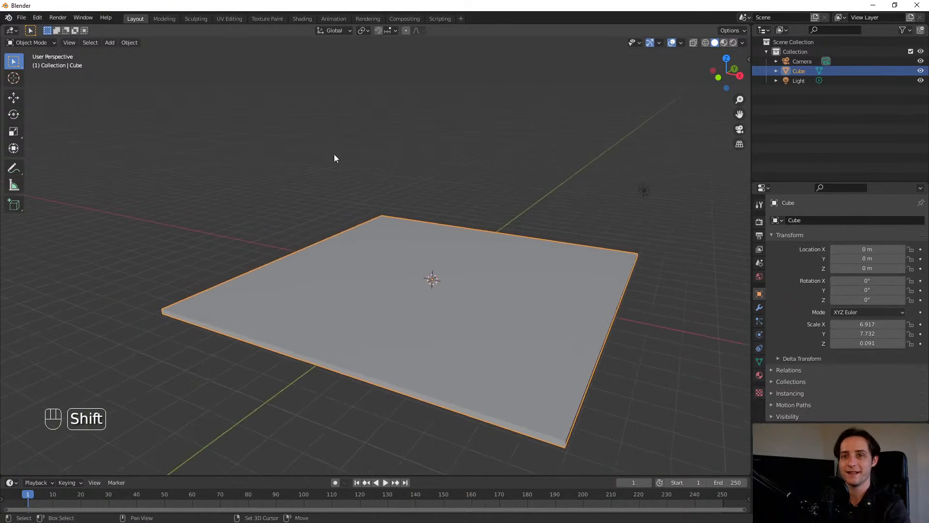
{"action": "middle_click_drag", "start_coordinate": [386, 197], "coordinate": [362, 199]}
{"action": "key", "text": "shift+a"}
{"action": "mouse_move", "coordinate": [362, 199]}
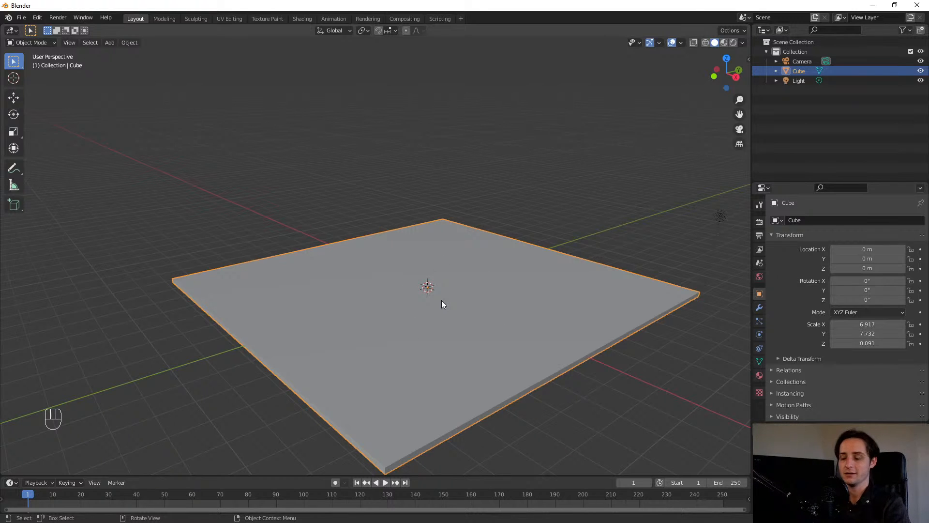
{"action": "key", "text": "shift+a"}
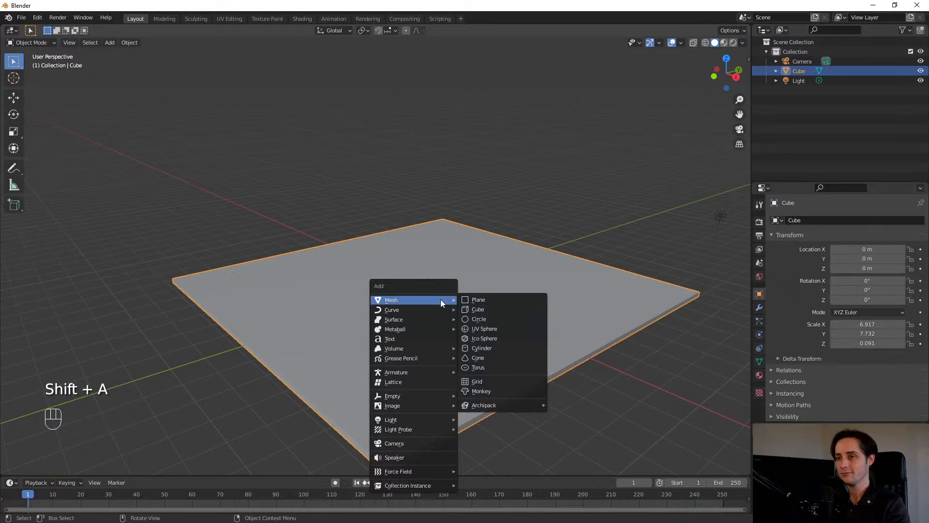
{"action": "key", "text": "shift+a"}
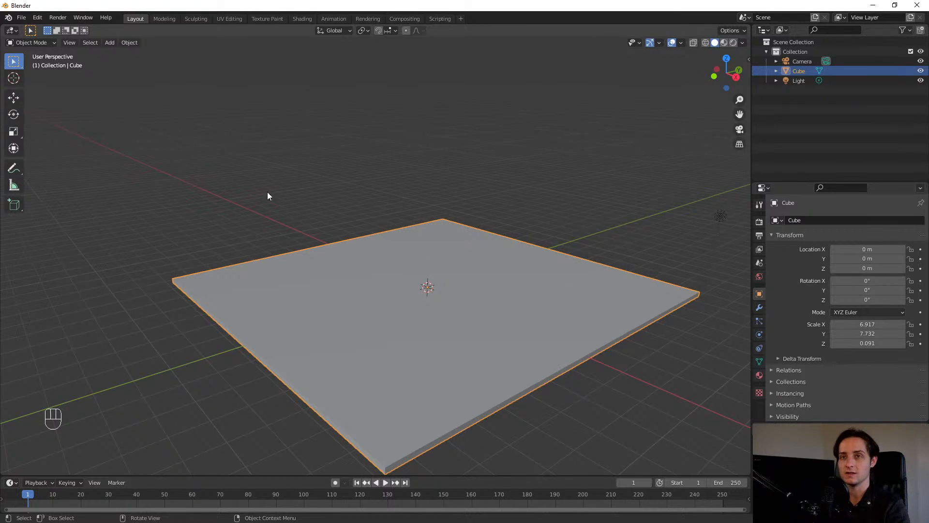
- Reopen the list of addable objects and examine its categories, including the surface and mesh types
{"action": "left_click", "coordinate": [111, 45]}
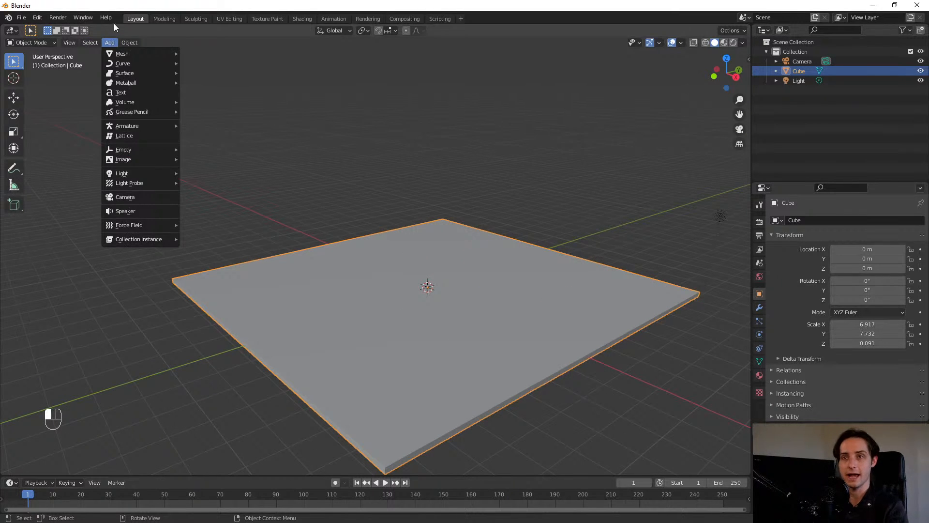
{"action": "key", "text": "shift"}
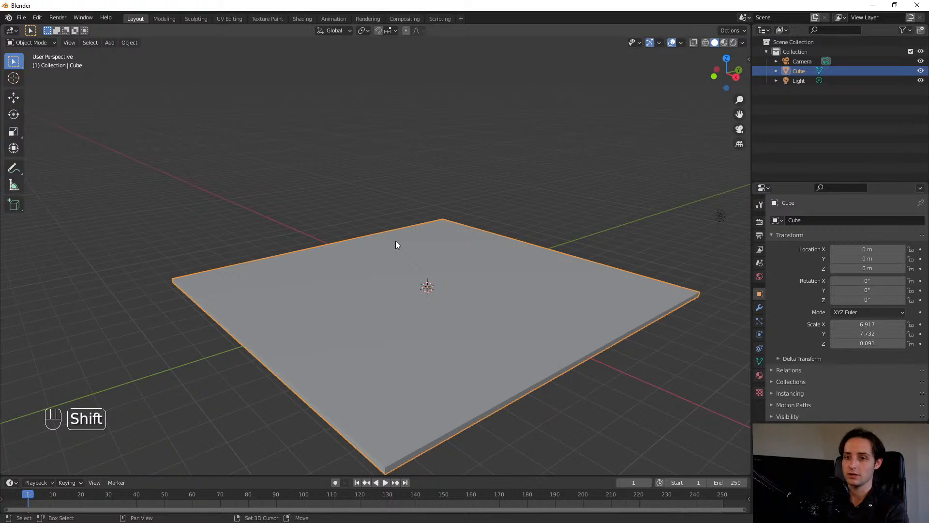
{"action": "key", "text": "shift+a"}
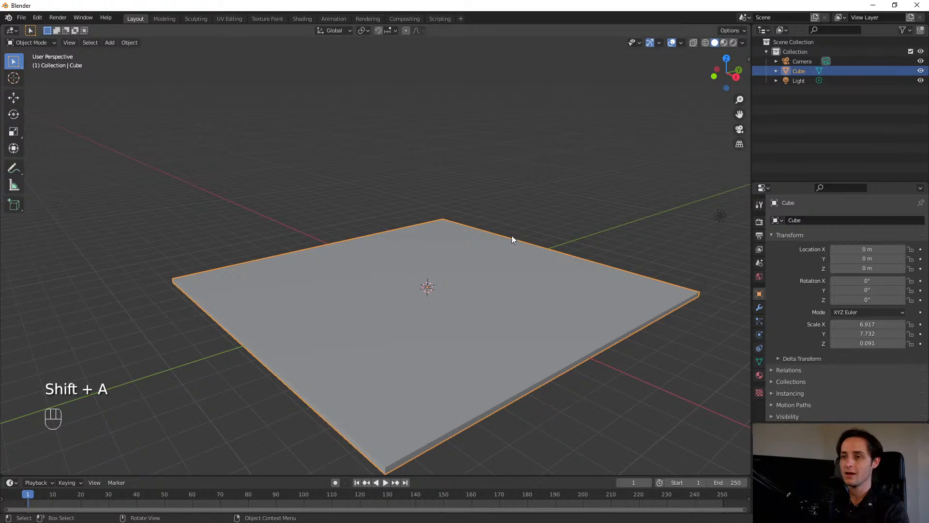
{"action": "key", "text": "shift+a"}
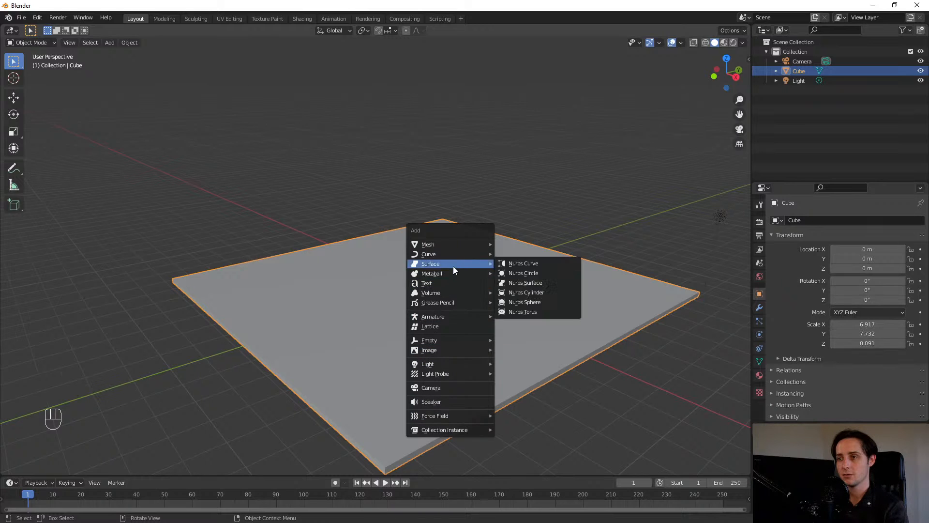
{"action": "mouse_move", "coordinate": [455, 245]}
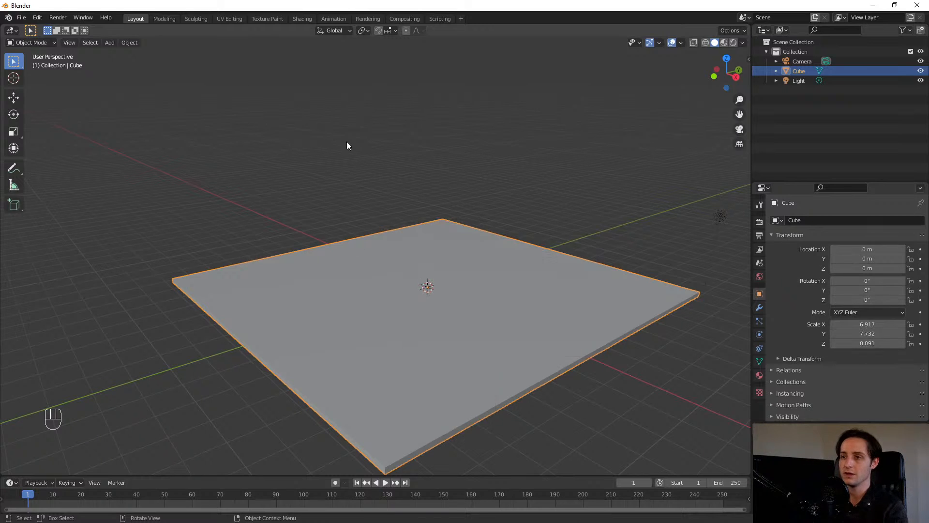
- Try moving the slab freely and cancel the move
{"action": "key", "text": "g"}
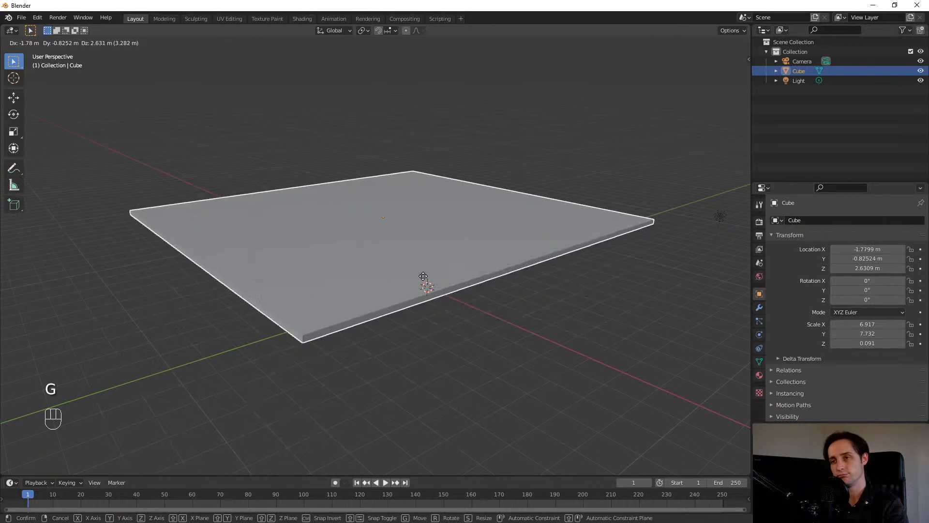
{"action": "key", "text": "Escape"}
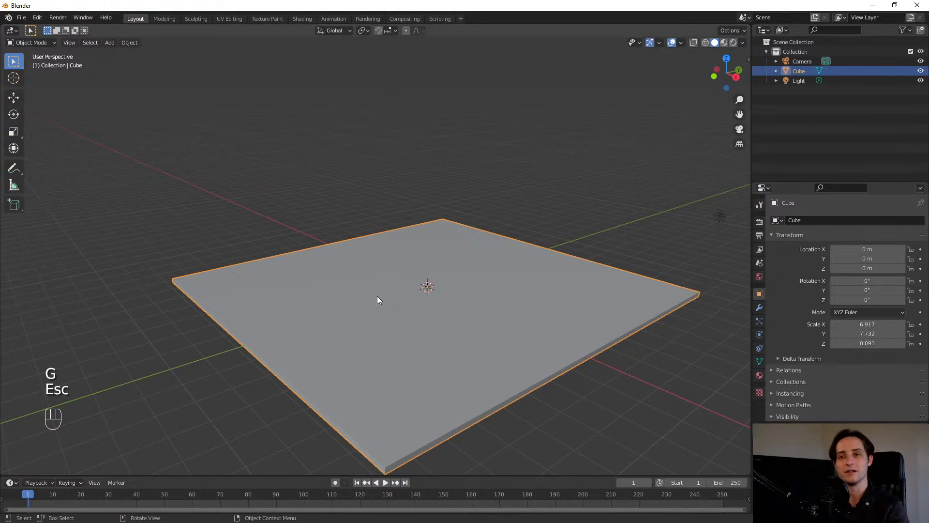
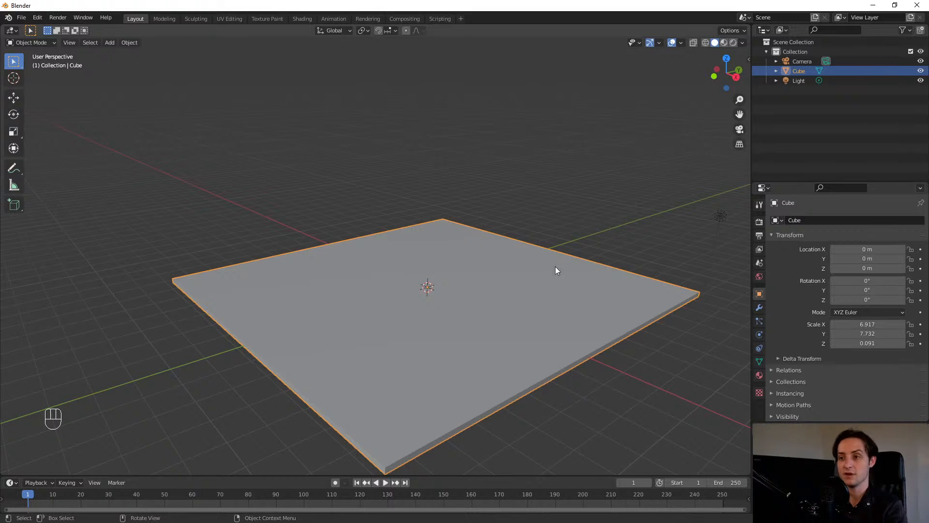
- Add a cube mesh at the slab's centre and raise it about 1.18 m along the Z axis to stand on the slab
{"action": "key", "text": "shift+a"}
{"action": "mouse_move", "coordinate": [522, 306]}
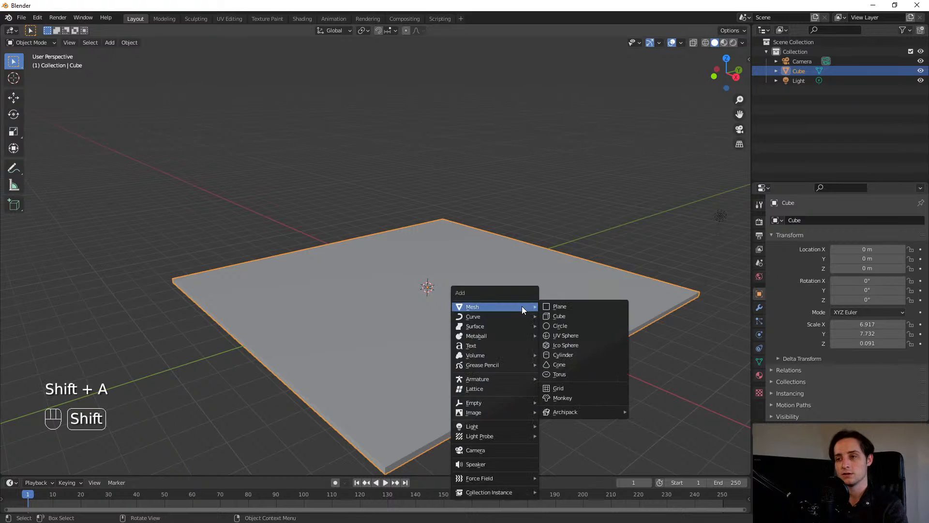
{"action": "left_click", "coordinate": [569, 315]}
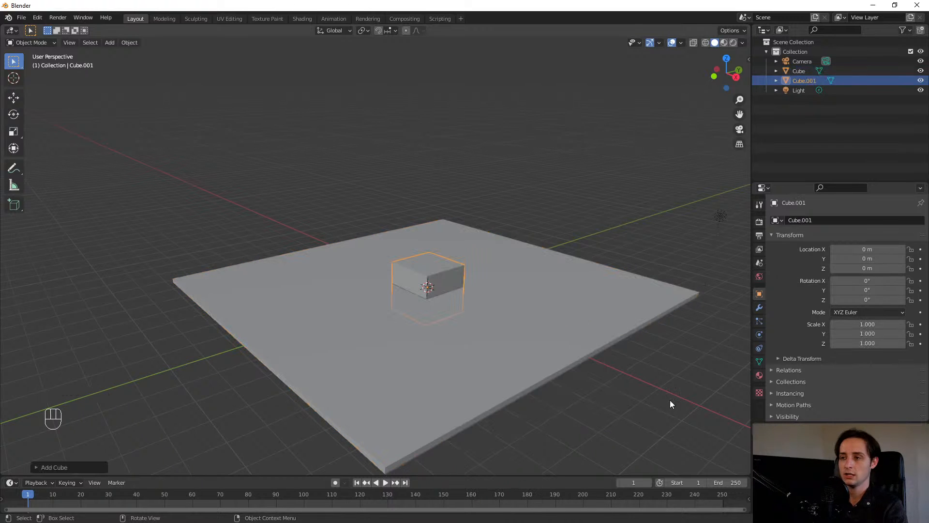
{"action": "middle_click_drag", "start_coordinate": [498, 352], "coordinate": [542, 324]}
{"action": "key", "text": "g"}
{"action": "key", "text": "z"}
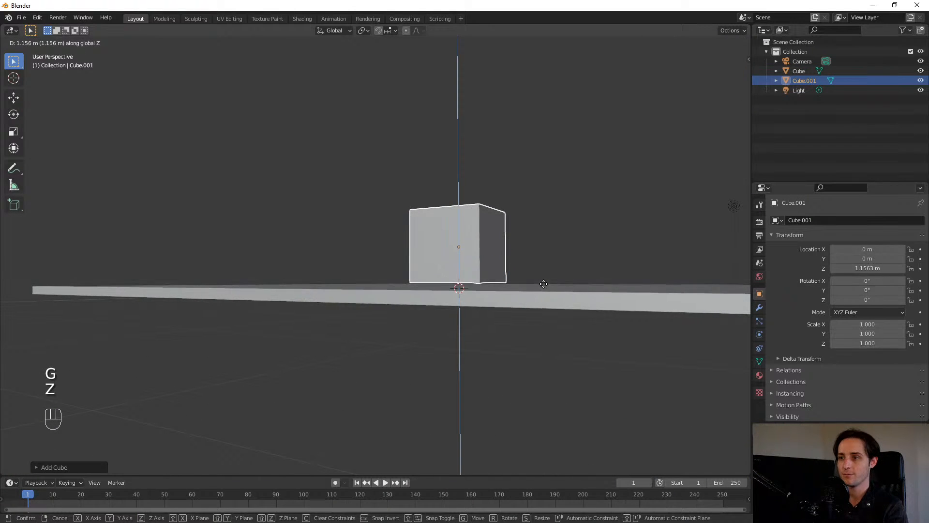
{"action": "left_click", "coordinate": [544, 280]}
{"action": "middle_click_drag", "start_coordinate": [563, 378], "coordinate": [569, 411]}
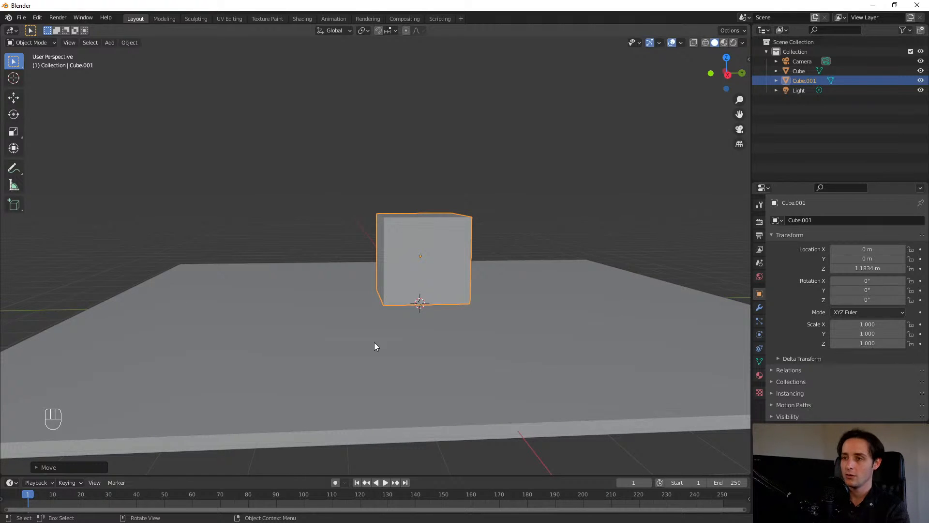
- Look through the camera and move the new cube freely to about X 0.483 m, Y -0.154 m, Z 1.231 m
{"action": "key", "text": "KP_0"}
{"action": "key", "text": "g"}
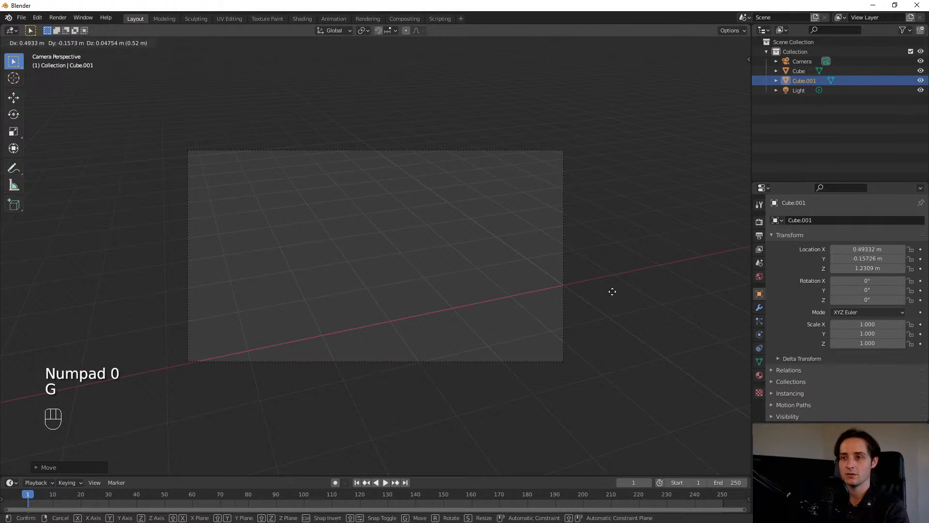
{"action": "left_click", "coordinate": [611, 290]}
{"action": "key", "text": "g"}
{"action": "left_click", "coordinate": [239, 286]}
- Select the camera and move it freely in several passes until the slab's surface fills most of the camera frame
{"action": "left_click_drag", "start_coordinate": [163, 124], "coordinate": [269, 198]}
{"action": "key", "text": "g"}
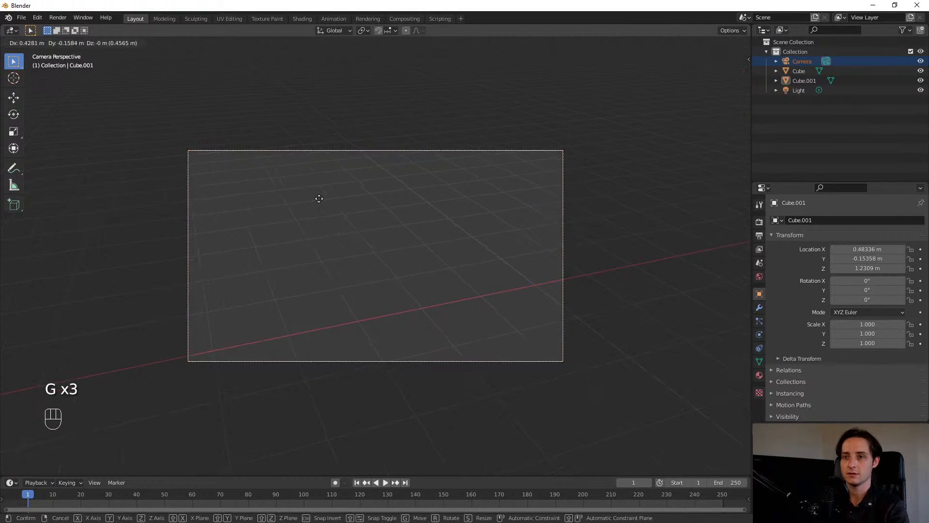
{"action": "left_click", "coordinate": [733, 231]}
{"action": "key", "text": "g"}
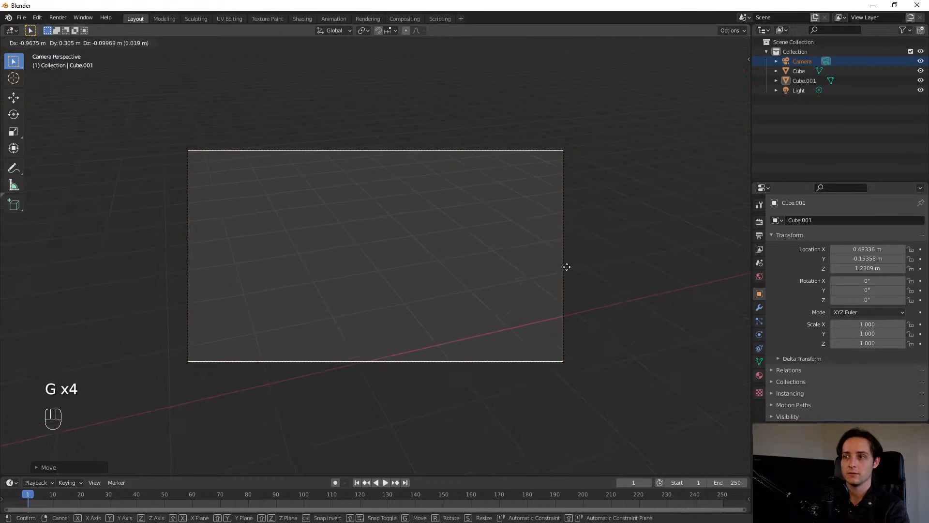
{"action": "left_click", "coordinate": [77, 290]}
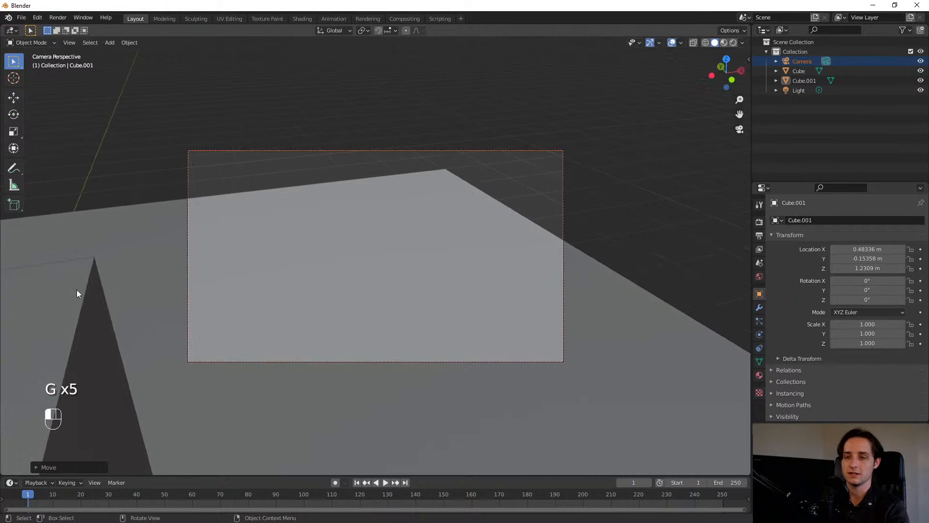
{"action": "key", "text": "g"}
{"action": "left_click", "coordinate": [399, 263]}
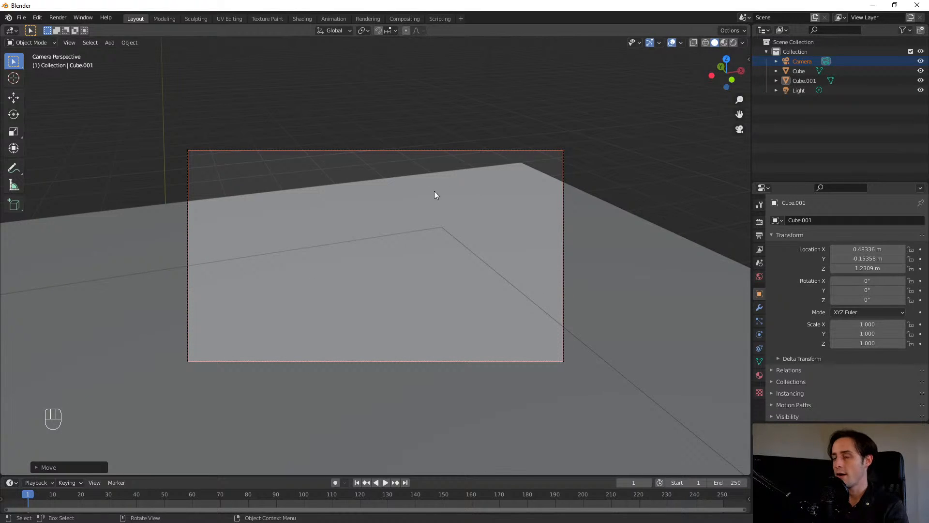
- Try moving the camera backward with Fly Navigation and cancel it
{"action": "left_click", "coordinate": [131, 43]}
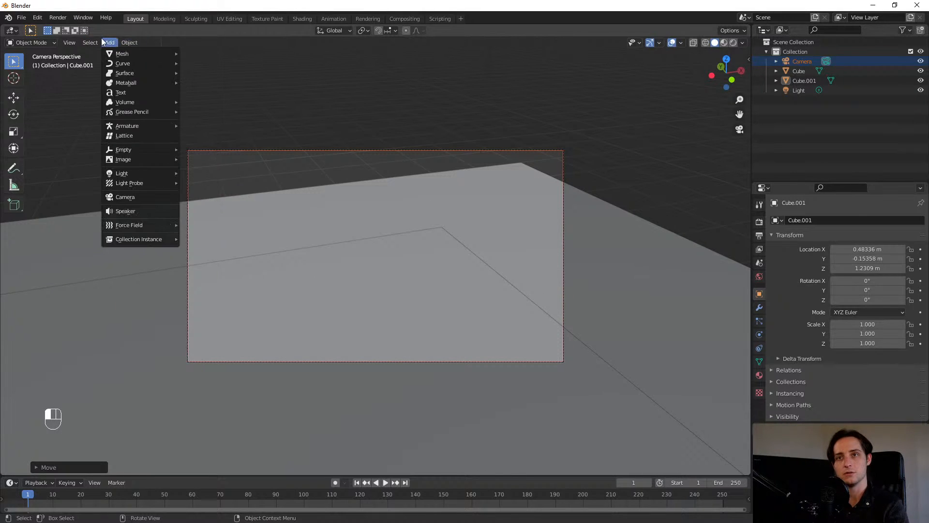
{"action": "mouse_move", "coordinate": [71, 42]}
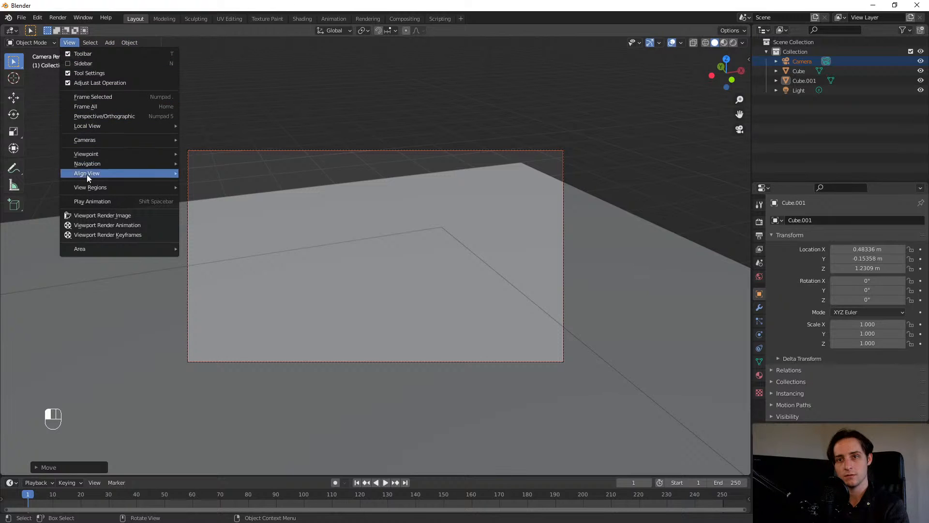
{"action": "mouse_move", "coordinate": [106, 171]}
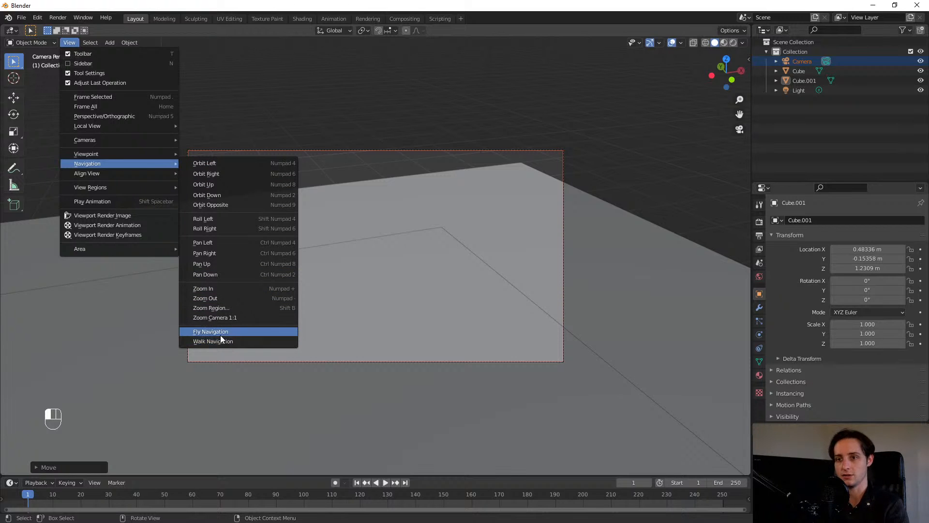
{"action": "left_click", "coordinate": [233, 331]}
{"action": "key", "text": "s"}
{"action": "key", "text": "s"}
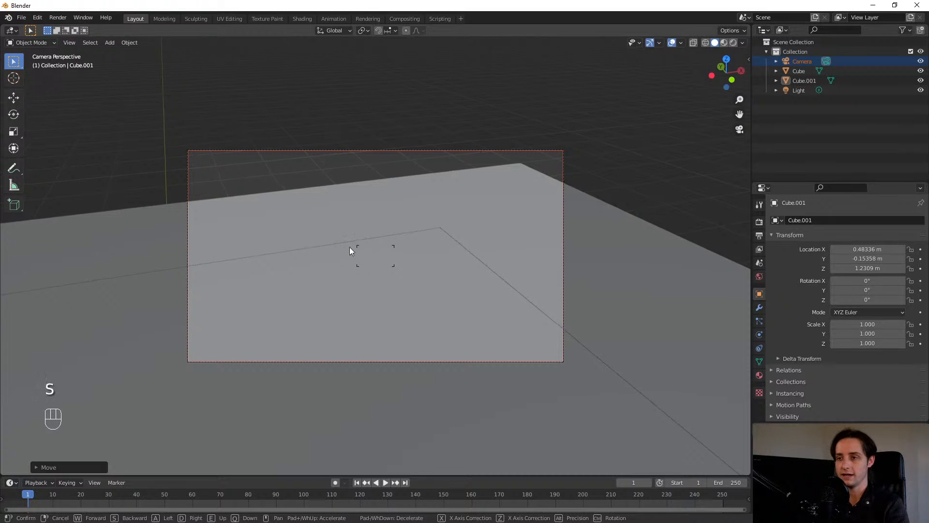
{"action": "key", "text": "Escape"}
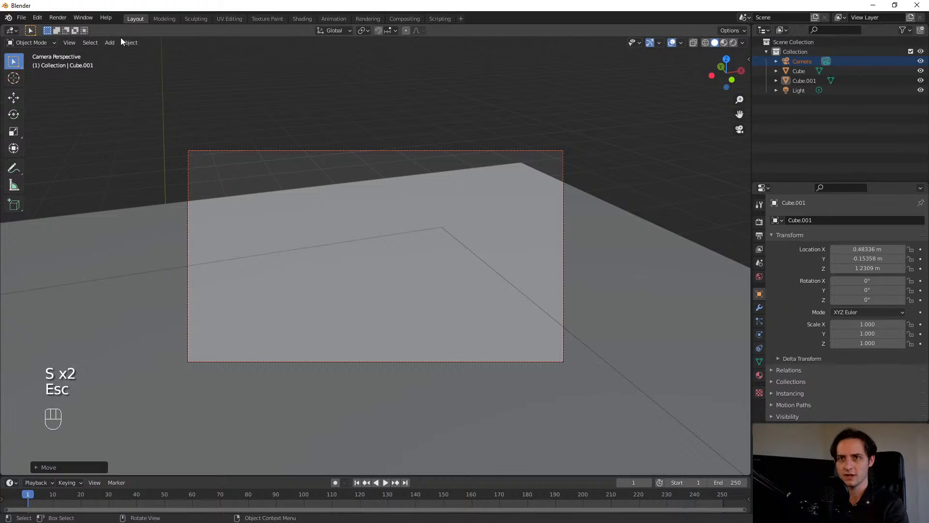
- Start Walk Navigation and move the camera backward and to its right, turning it until the cube stands in the frame
{"action": "left_click", "coordinate": [70, 43]}
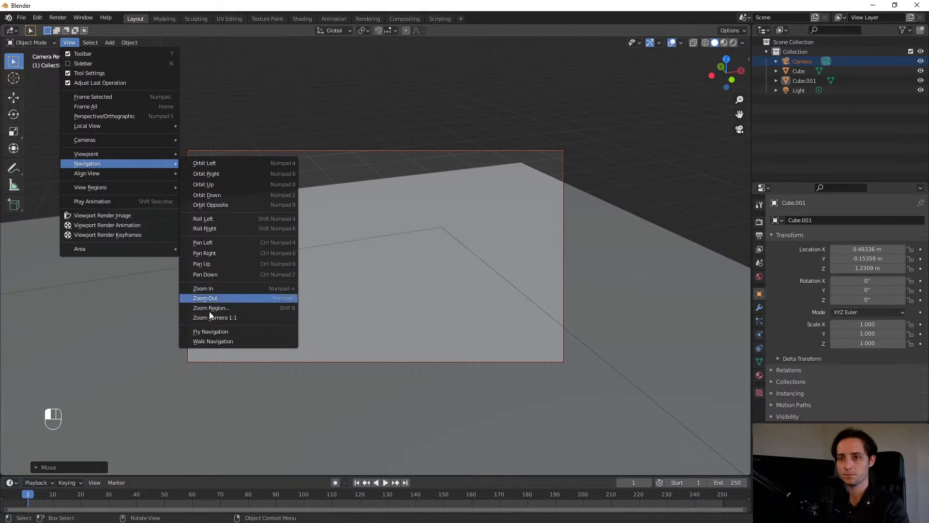
{"action": "left_click", "coordinate": [204, 341]}
{"action": "key", "text": "s"}
{"action": "key", "text": "s"}
{"action": "key", "text": "s"}
{"action": "key", "text": "d"}
{"action": "key", "text": "d"}
{"action": "key", "text": "d"}
{"action": "key", "text": "d"}
{"action": "key", "text": "d"}
{"action": "key", "text": "d"}
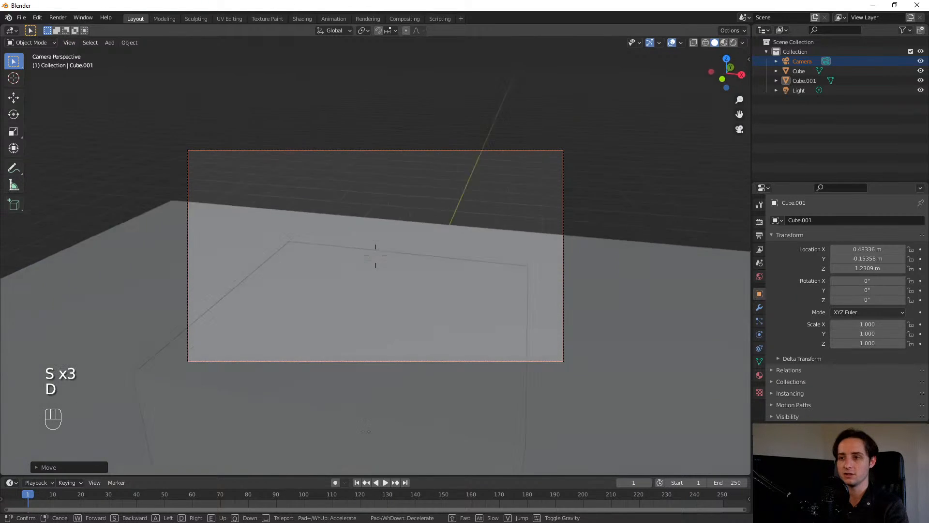
{"action": "key", "text": "d"}
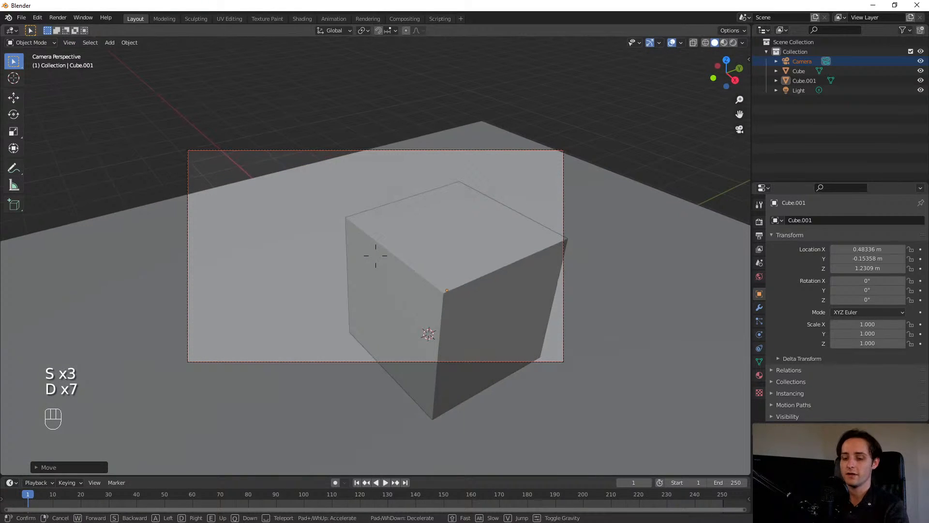
- Walk the camera around the cube and sideways to its left, out towards the slab's edge
{"action": "key", "text": "s"}
{"action": "key", "text": "d"}
{"action": "key", "text": "w"}
{"action": "key", "text": "a"}
{"action": "key", "text": "s"}
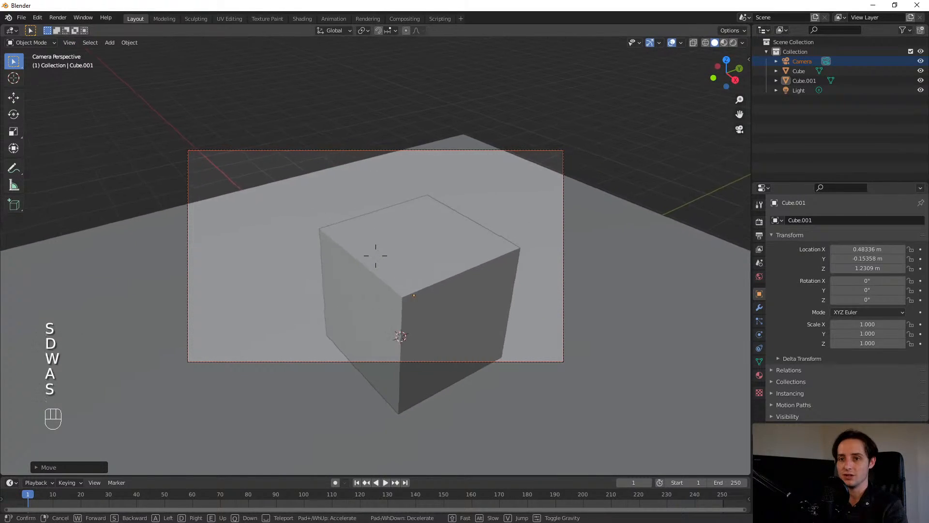
{"action": "key", "text": "d"}
{"action": "key", "text": "a"}
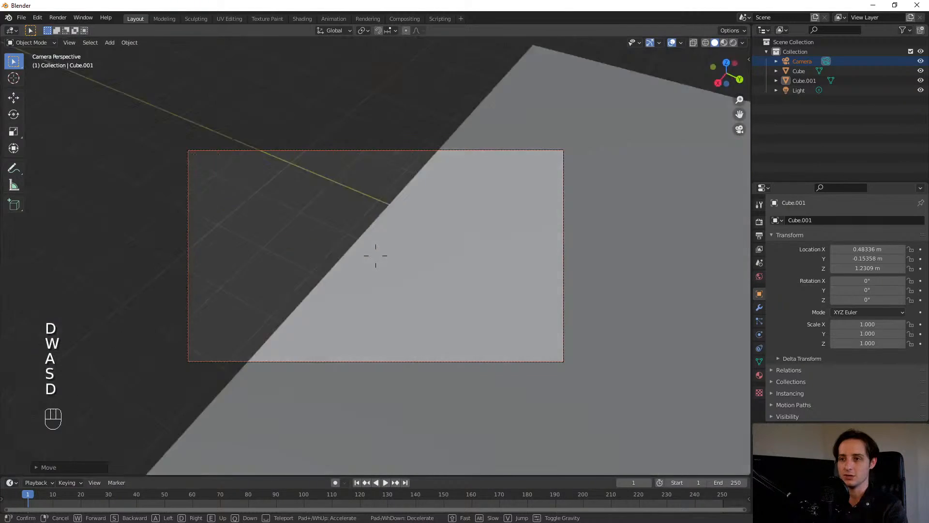
{"action": "key", "text": "a"}
{"action": "key", "text": "a"}
{"action": "key", "text": "a"}
{"action": "key", "text": "a"}
{"action": "key", "text": "a"}
{"action": "key", "text": "a"}
{"action": "key", "text": "a"}
{"action": "key", "text": "a"}
{"action": "key", "text": "a"}
{"action": "key", "text": "a"}
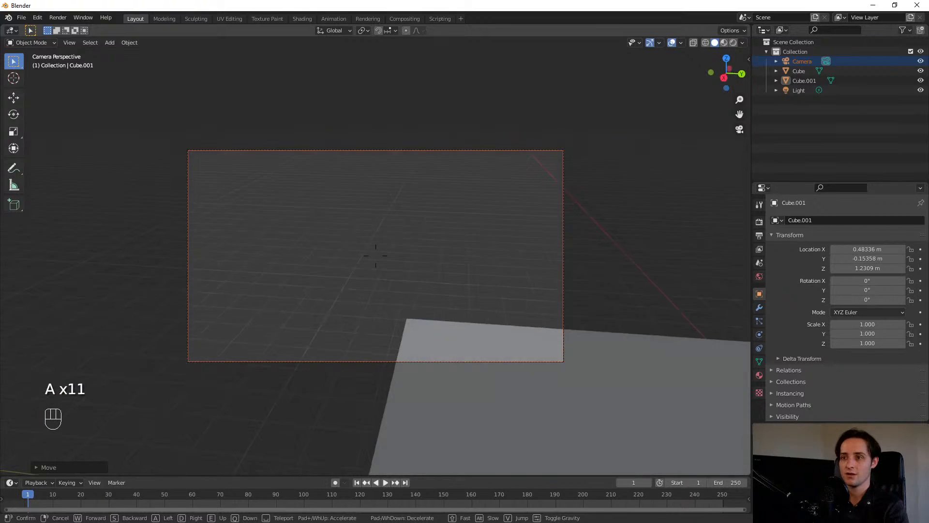
- Back the camera away and turn it until the whole cube is framed on the slab
{"action": "key", "text": "s"}
{"action": "key", "text": "s"}
{"action": "key", "text": "s"}
{"action": "key", "text": "s"}
{"action": "key", "text": "s"}
{"action": "key", "text": "s"}
{"action": "key", "text": "s"}
{"action": "key", "text": "s"}
{"action": "key", "text": "s"}
{"action": "key", "text": "s"}
{"action": "key", "text": "w"}
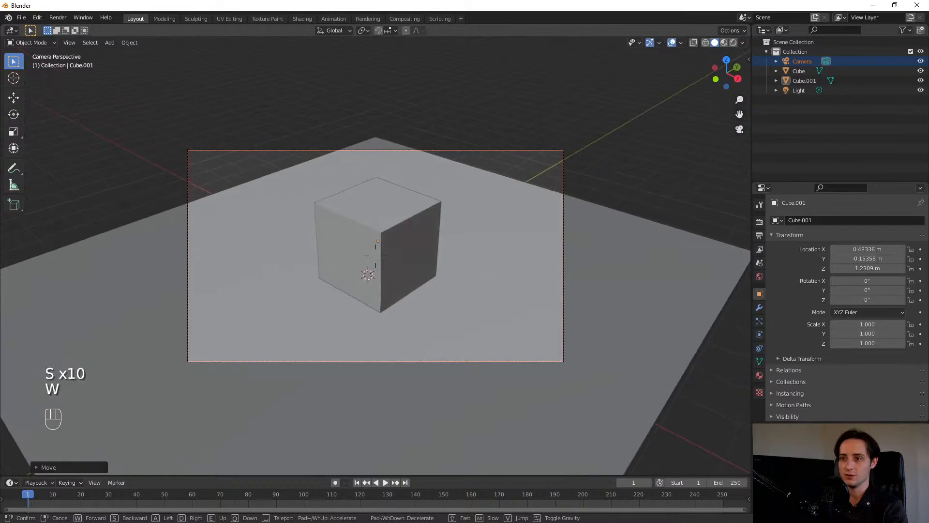
- Lower the camera close to the cube's height, centre the cube in the frame and accept the camera position
{"action": "key", "text": "a"}
{"action": "key", "text": "d"}
{"action": "key", "text": "s"}
{"action": "key", "text": "s"}
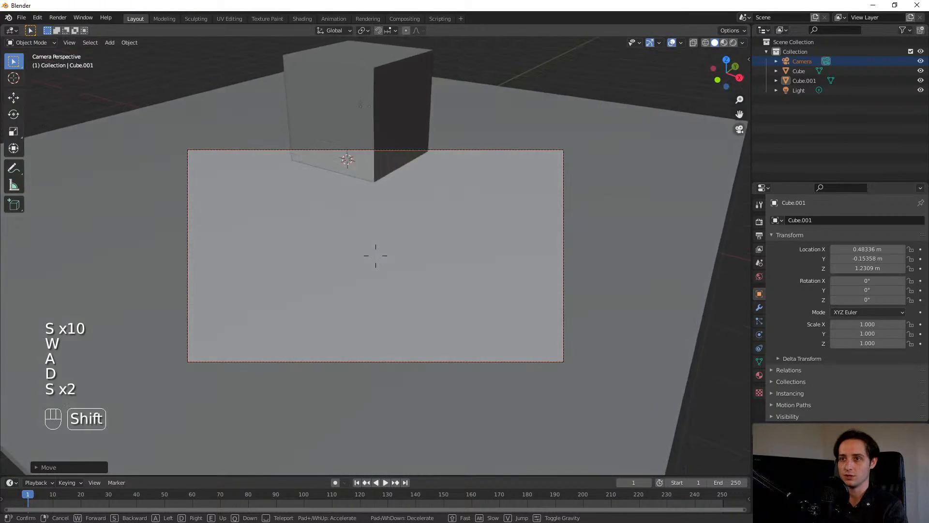
{"action": "key", "text": "shift+w"}
{"action": "key", "text": "w"}
{"action": "key", "text": "s"}
{"action": "key", "text": "s"}
{"action": "key", "text": "d"}
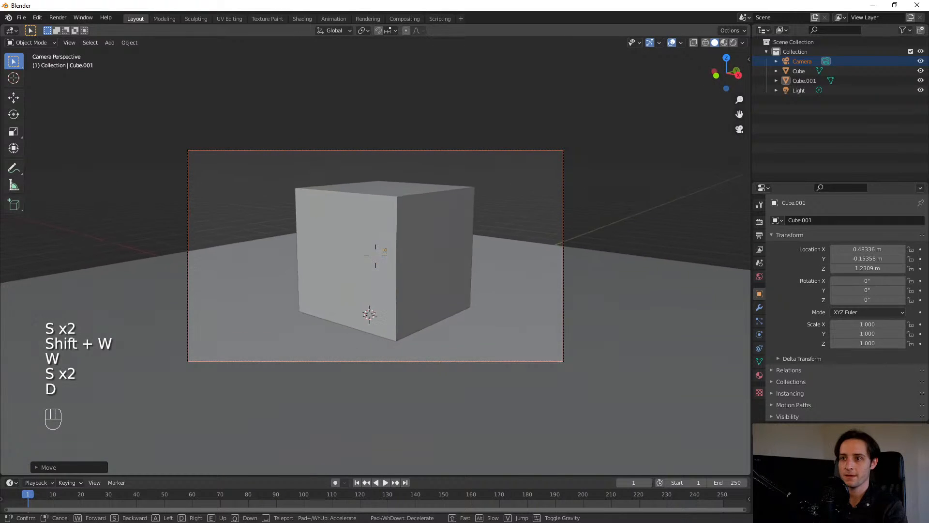
{"action": "key", "text": "d"}
{"action": "key", "text": "w"}
{"action": "key", "text": "s"}
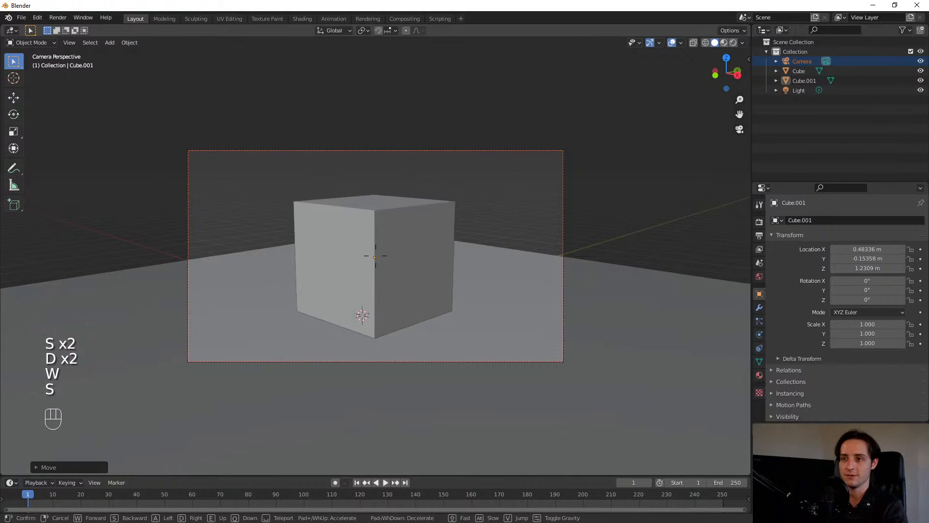
{"action": "left_click", "coordinate": [618, 220]}
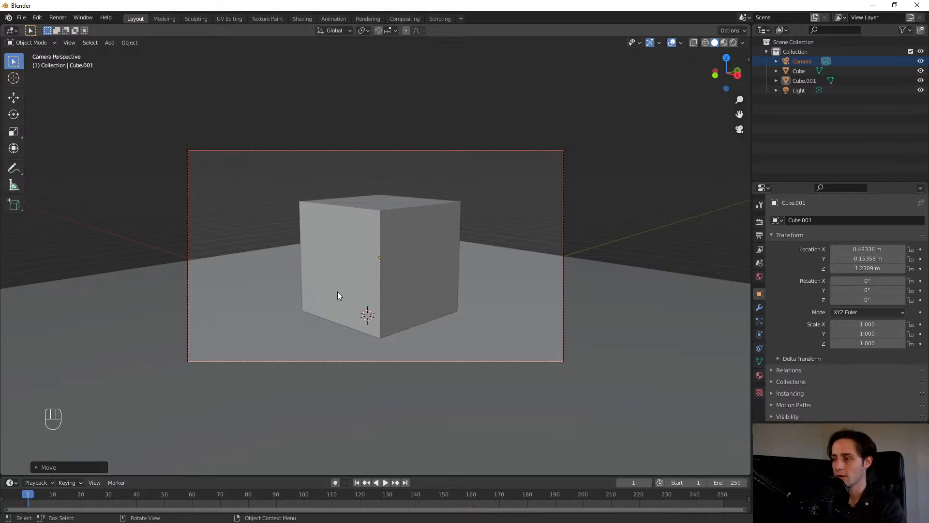
- Render the scene from the new camera position and close the render result
{"action": "key", "text": "F12"}
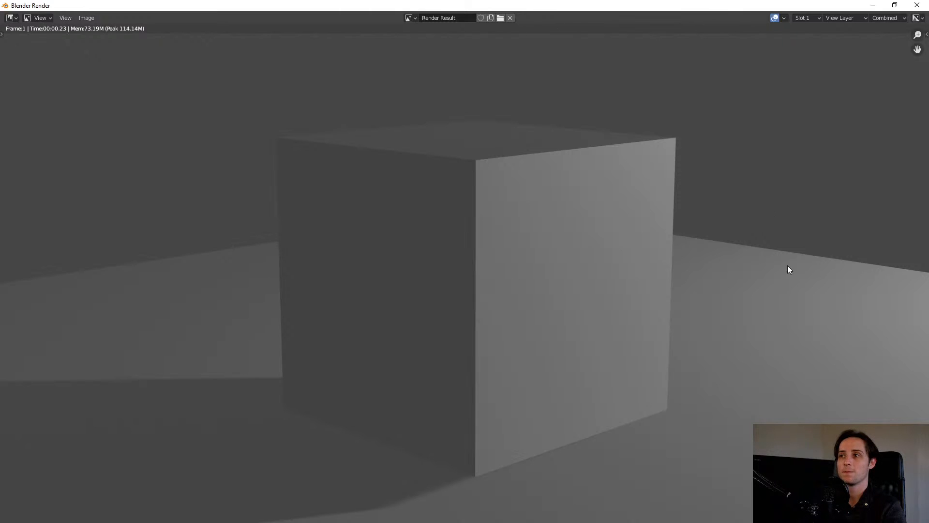
{"action": "key", "text": "Escape"}
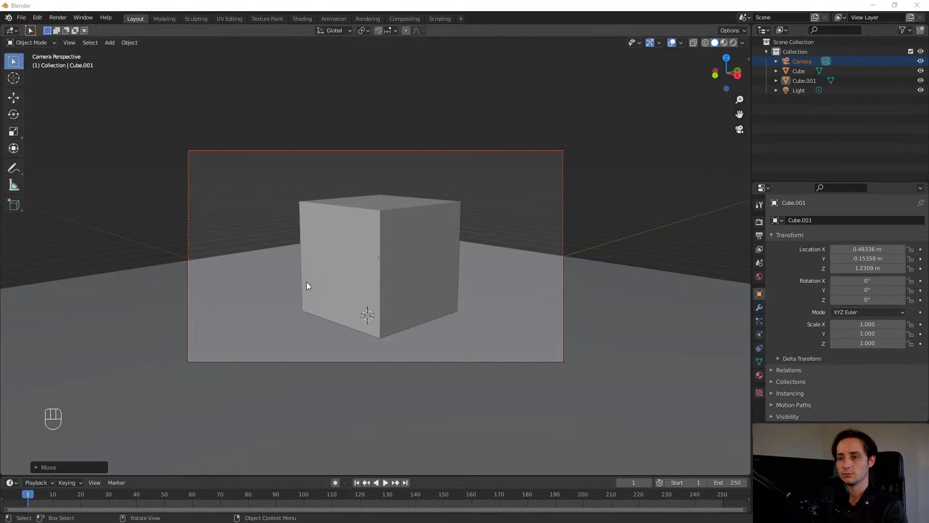
- Leave the camera view, select the cube, switch the viewport to wireframe display and examine the cube from several angles
{"action": "middle_click_drag", "start_coordinate": [507, 292], "coordinate": [324, 321]}
{"action": "left_click", "coordinate": [359, 289]}
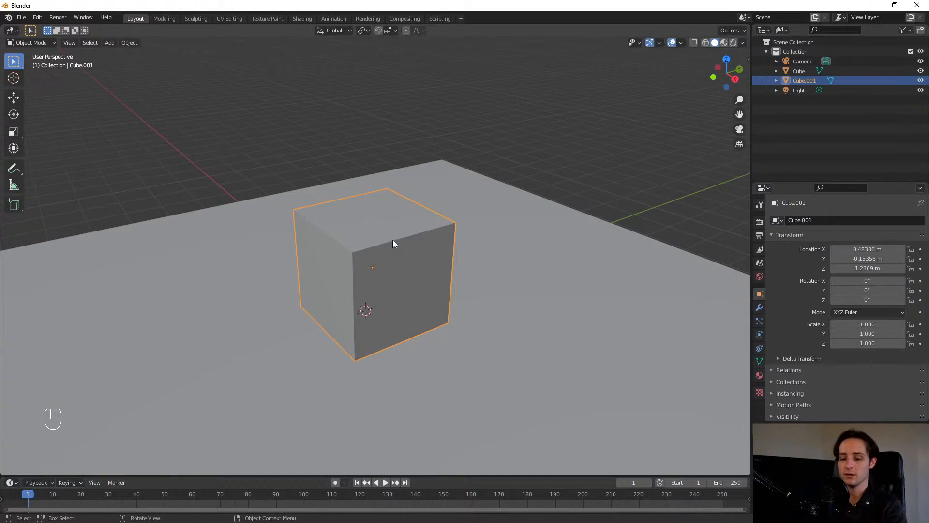
{"action": "middle_click_drag", "start_coordinate": [390, 344], "coordinate": [396, 344]}
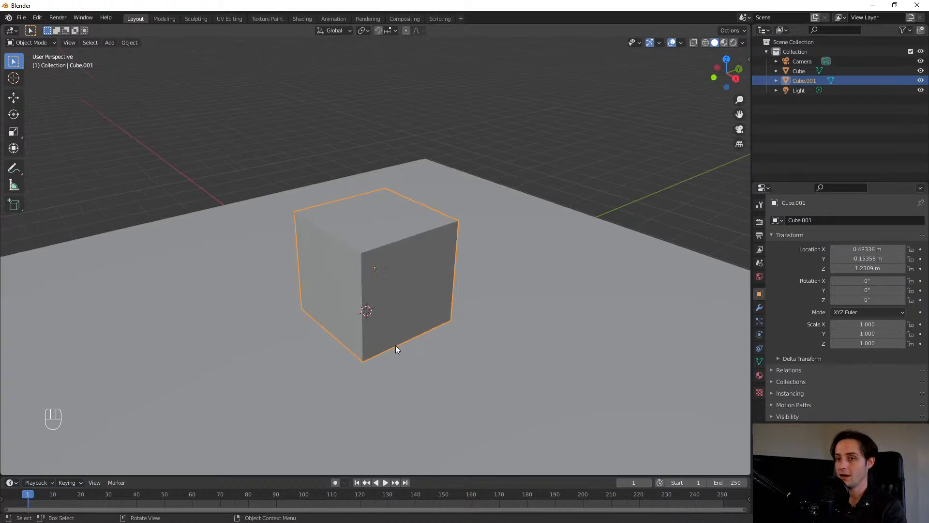
{"action": "left_click", "coordinate": [708, 43]}
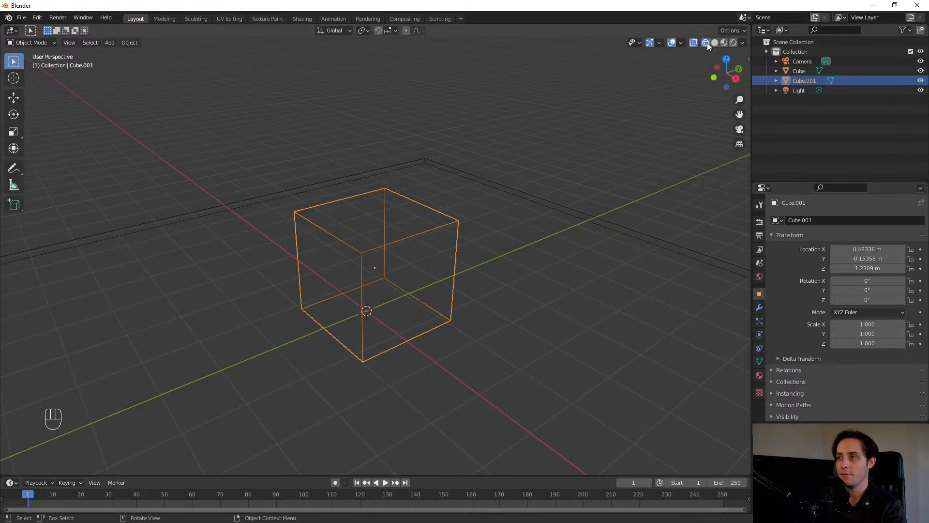
{"action": "middle_click_drag", "start_coordinate": [327, 383], "coordinate": [369, 328]}
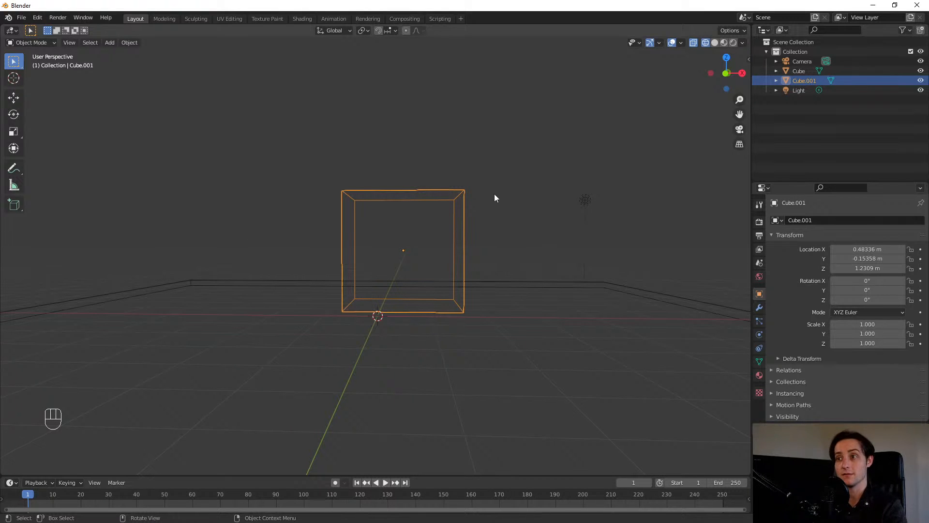
{"action": "middle_click_drag", "start_coordinate": [494, 198], "coordinate": [442, 227]}
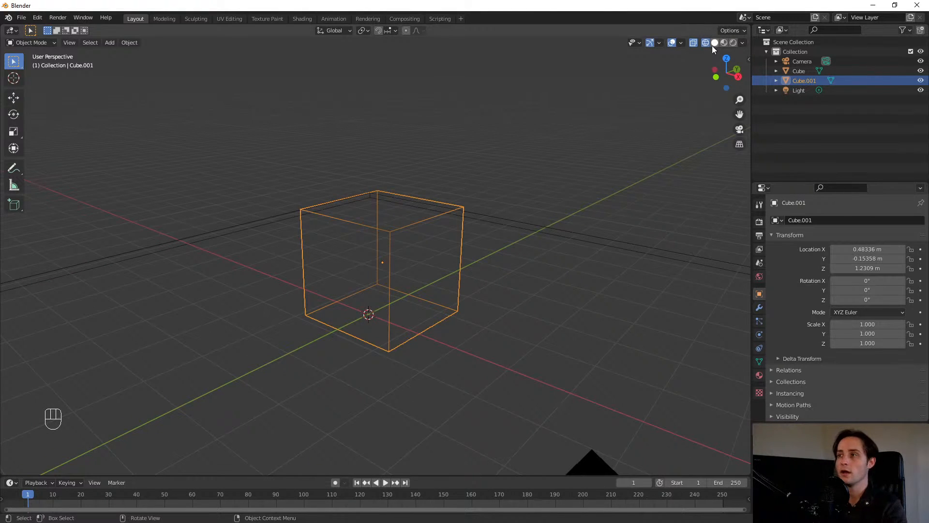
- Duplicate the cube in place and scale the copy down to about 0.8 inside the original
{"action": "scroll", "coordinate": [330, 280], "scroll_direction": "up", "scroll_amount": 4}
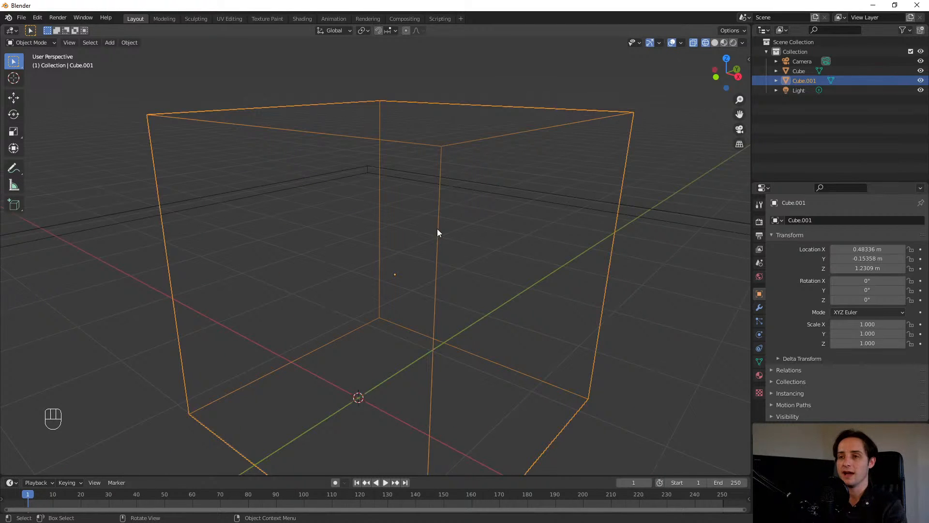
{"action": "key", "text": "shift+d"}
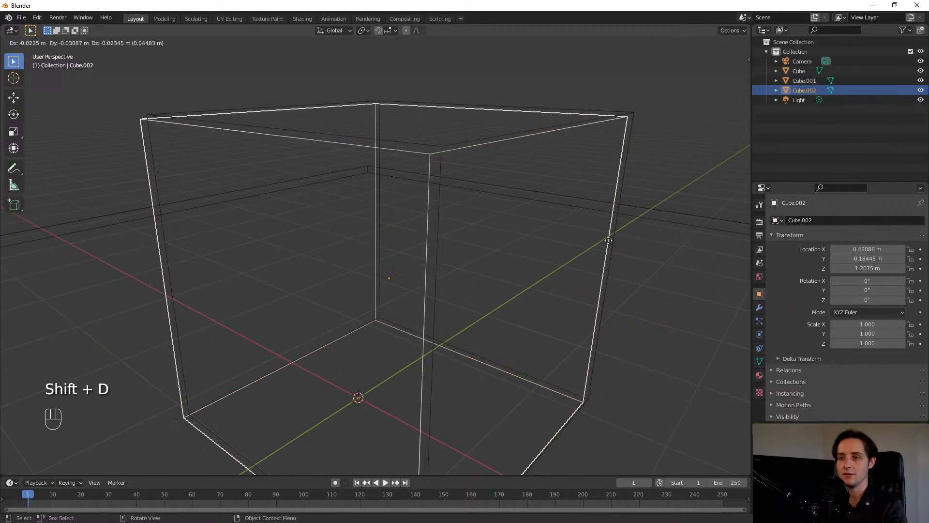
{"action": "key", "text": "s"}
{"action": "left_click", "coordinate": [564, 263]}
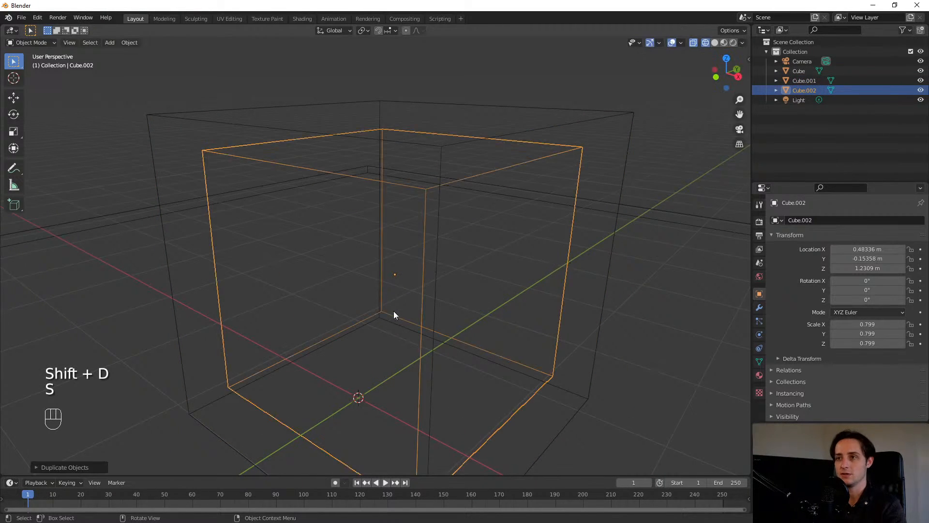
{"action": "middle_click_drag", "start_coordinate": [394, 311], "coordinate": [345, 138]}
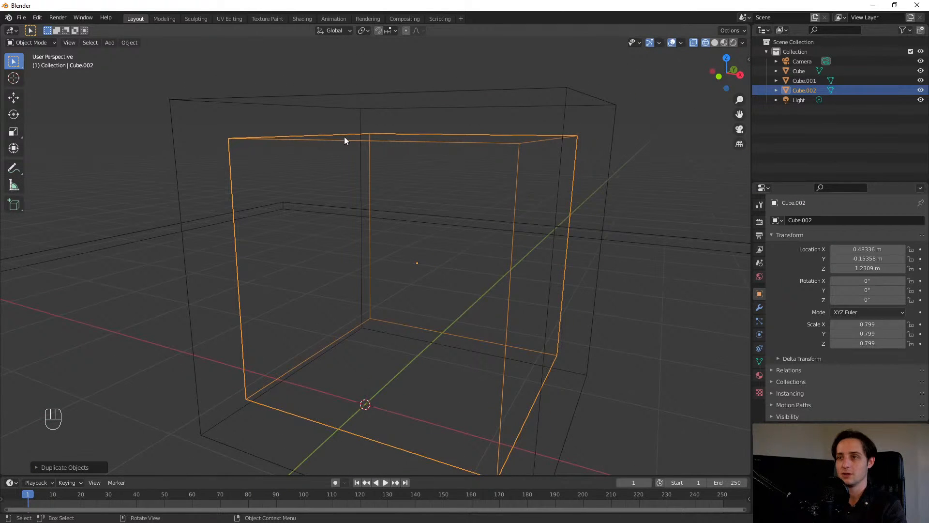
- Switch the viewport to solid display, clear the selection and examine the cube on the slab from farther back
{"action": "left_click", "coordinate": [715, 42]}
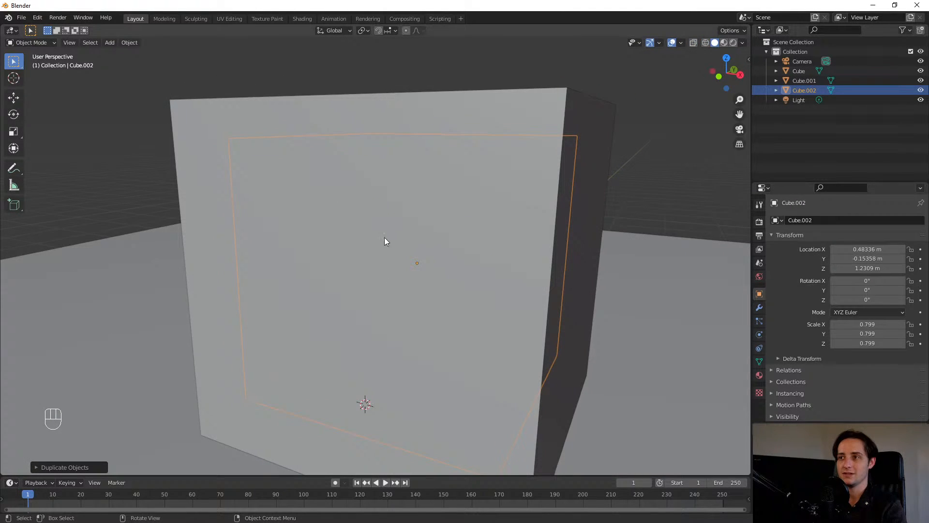
{"action": "middle_click_drag", "start_coordinate": [384, 237], "coordinate": [322, 231]}
{"action": "left_click", "coordinate": [645, 219]}
{"action": "middle_click_drag", "start_coordinate": [576, 278], "coordinate": [347, 220]}
{"action": "scroll", "coordinate": [370, 264], "scroll_direction": "down", "scroll_amount": 6}
{"action": "mouse_move", "coordinate": [373, 271]}
{"action": "middle_mouse_down"}
{"action": "mouse_move", "coordinate": [385, 272]}
{"action": "mouse_move", "coordinate": [376, 271]}
{"action": "middle_mouse_up"}
{"action": "scroll", "coordinate": [377, 271], "scroll_direction": "up", "scroll_amount": 1}
- Turn on X-ray in solid display and select the outer cube followed by the smaller cube inside it
{"action": "left_click", "coordinate": [693, 44]}
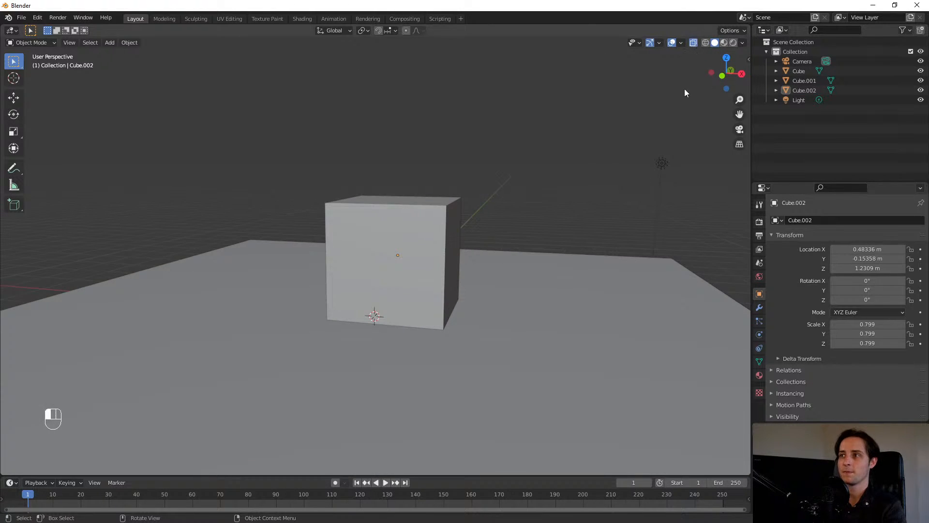
{"action": "scroll", "coordinate": [461, 355], "scroll_direction": "up", "scroll_amount": 5}
{"action": "scroll", "coordinate": [436, 271], "scroll_direction": "down", "scroll_amount": 1}
{"action": "left_click", "coordinate": [419, 187]}
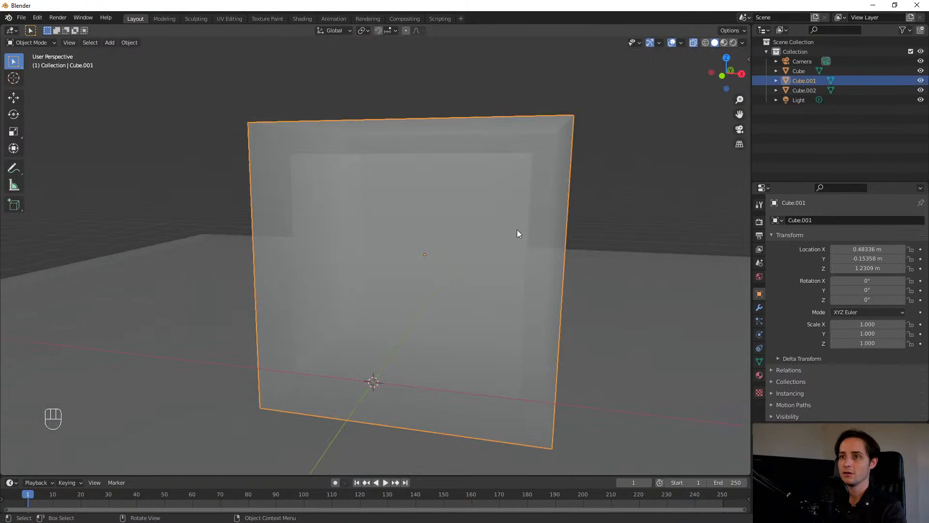
{"action": "left_click", "coordinate": [506, 256]}
{"action": "middle_click_drag", "start_coordinate": [579, 245], "coordinate": [631, 114]}
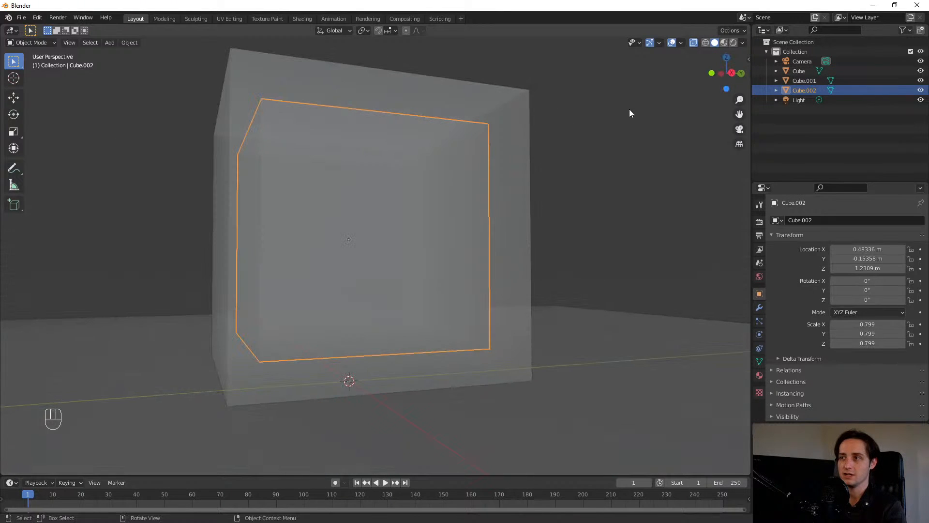
- Hide the viewport overlays and replace the solid X-ray display with wireframe display
{"action": "left_click", "coordinate": [672, 43]}
{"action": "left_click", "coordinate": [694, 43]}
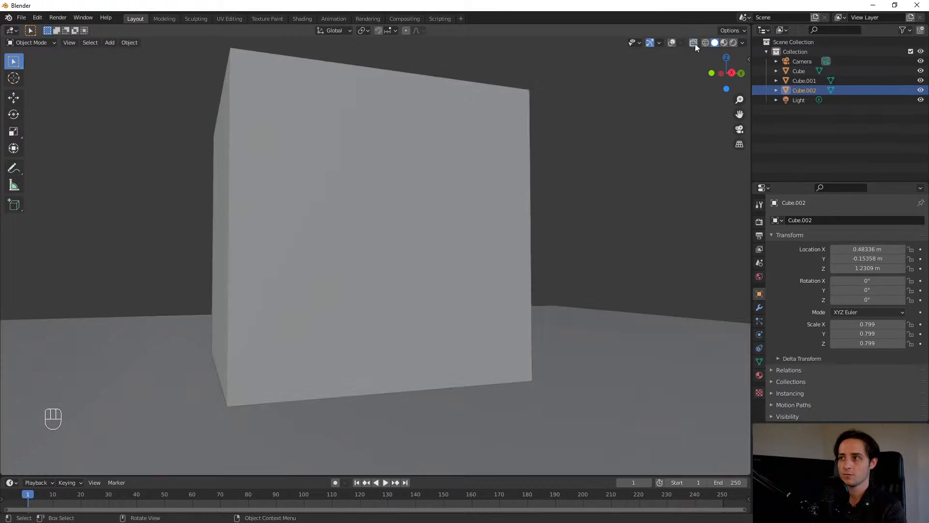
{"action": "left_click", "coordinate": [706, 43]}
{"action": "mouse_move", "coordinate": [662, 63]}
{"action": "middle_mouse_down"}
{"action": "mouse_move", "coordinate": [356, 208]}
{"action": "mouse_move", "coordinate": [422, 119]}
{"action": "middle_mouse_up"}
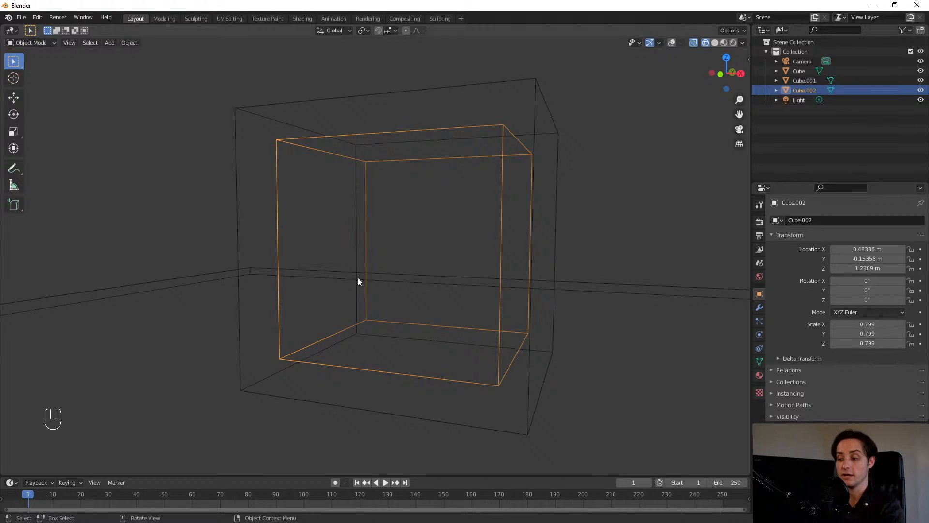
- Delete the inner cube, then select the remaining cube and compare its wireframe with X-ray off and on
{"action": "key", "text": "Delete"}
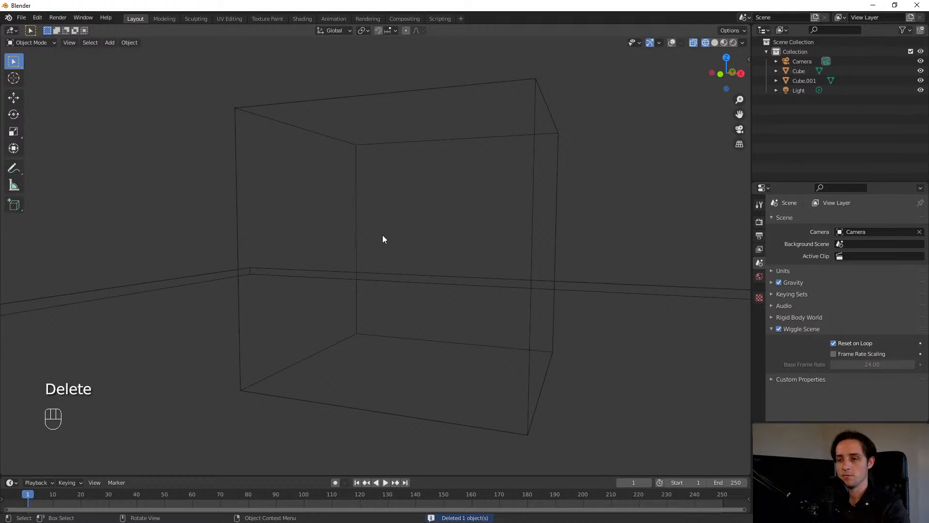
{"action": "left_click", "coordinate": [353, 231]}
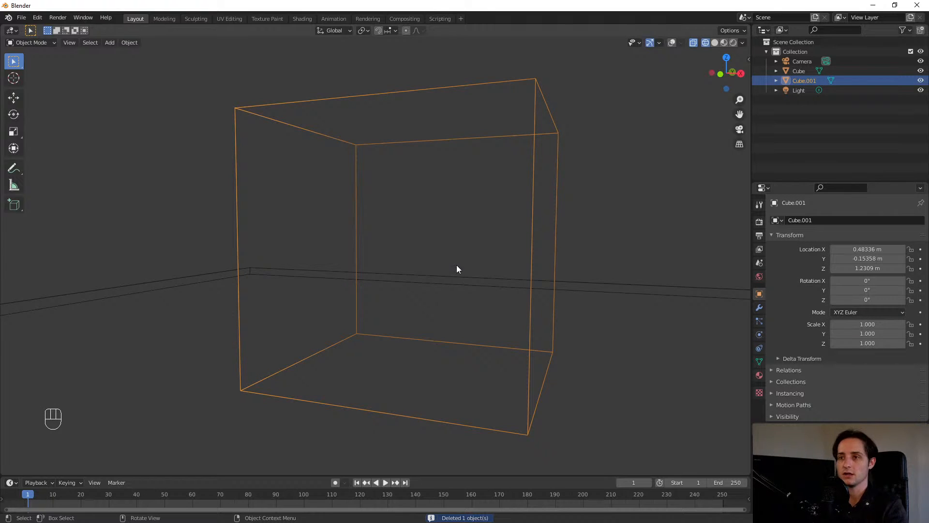
{"action": "middle_click_drag", "start_coordinate": [450, 187], "coordinate": [609, 223]}
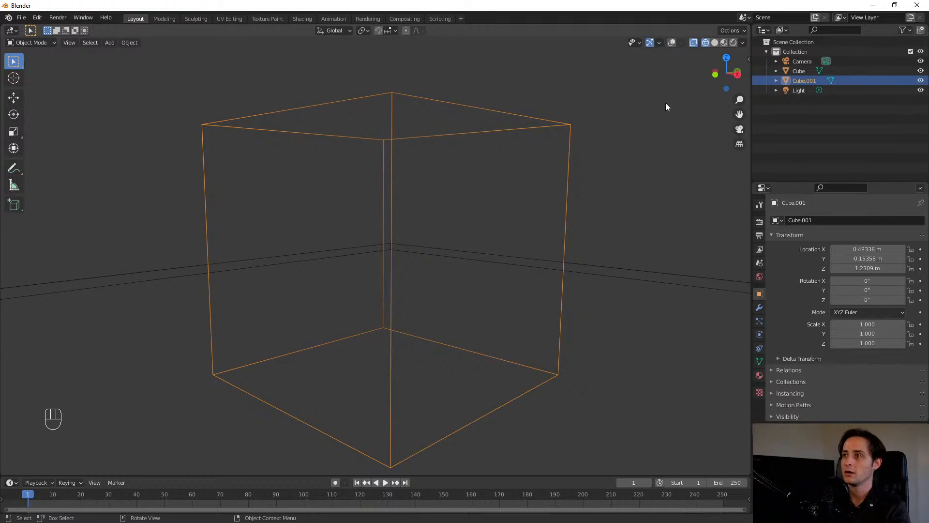
{"action": "left_click", "coordinate": [693, 42]}
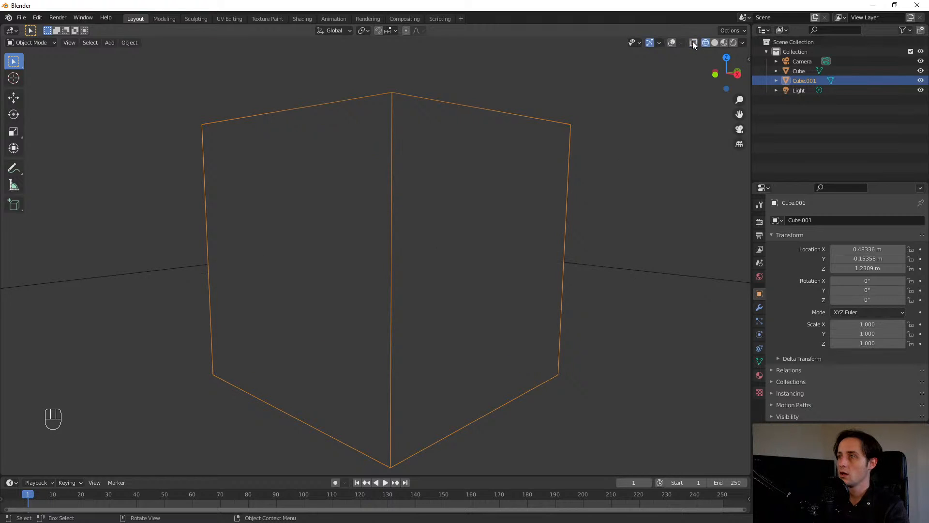
{"action": "left_click", "coordinate": [693, 42]}
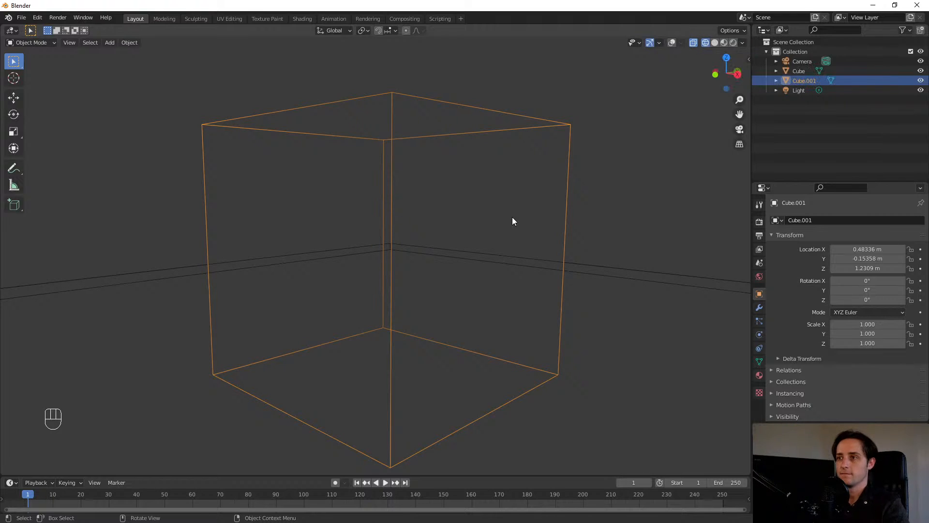
- Show the scene in solid display, then in material preview, and compare how the cube and slab look
{"action": "left_click", "coordinate": [716, 42]}
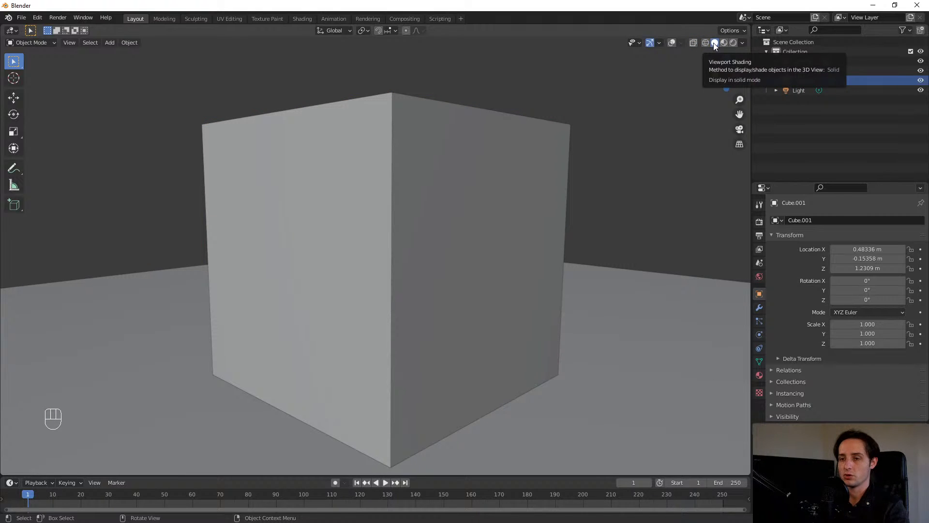
{"action": "scroll", "coordinate": [298, 355], "scroll_direction": "down", "scroll_amount": 4}
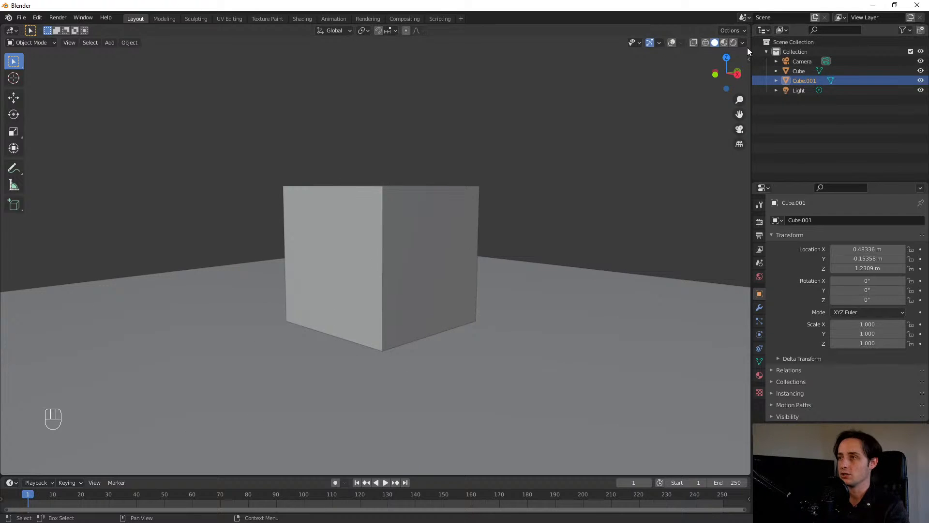
{"action": "left_click", "coordinate": [725, 42]}
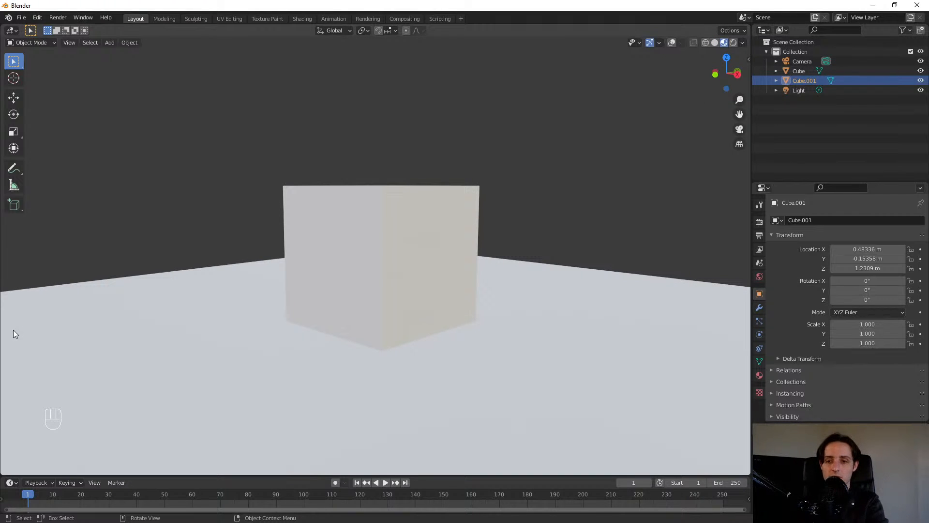
{"action": "scroll", "coordinate": [248, 324], "scroll_direction": "down", "scroll_amount": 4}
{"action": "scroll", "coordinate": [248, 323], "scroll_direction": "up", "scroll_amount": 3}
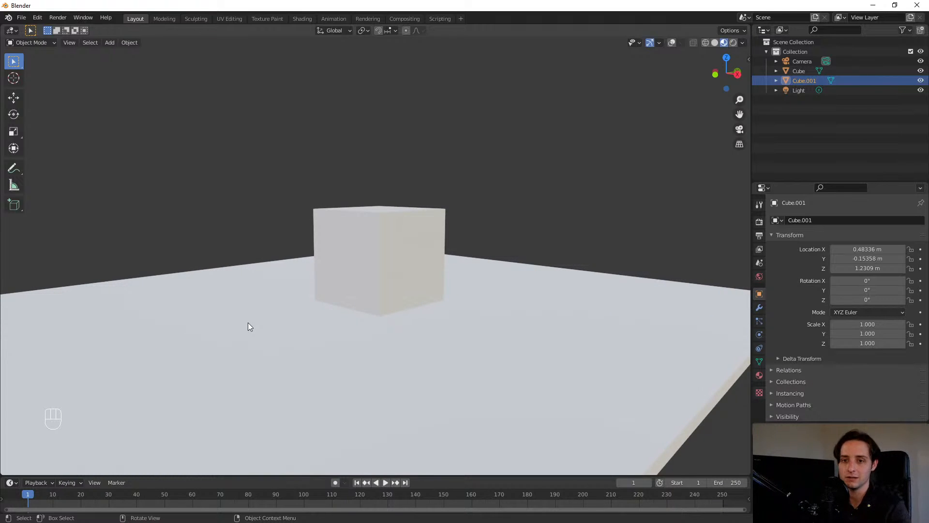
- Switch the viewport to rendered display and look at the scene through the camera
{"action": "left_click", "coordinate": [734, 42]}
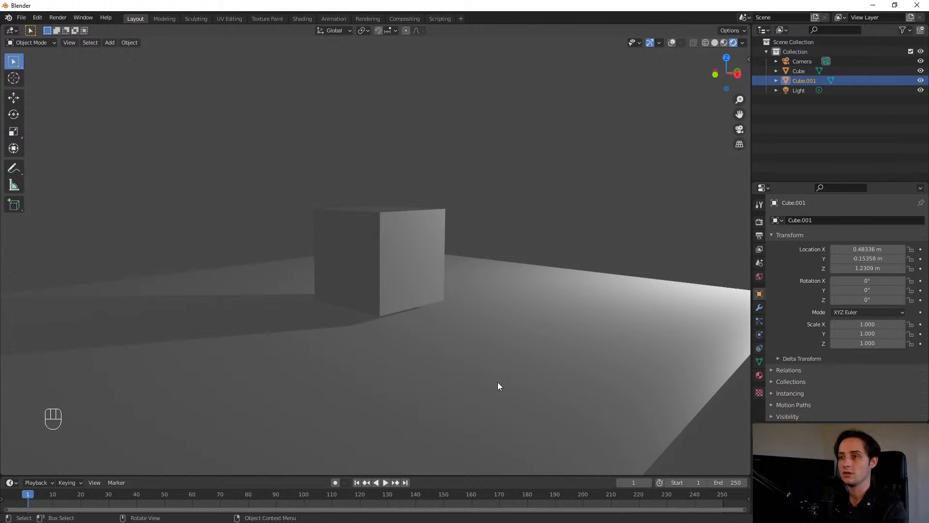
{"action": "scroll", "coordinate": [344, 336], "scroll_direction": "down", "scroll_amount": 3}
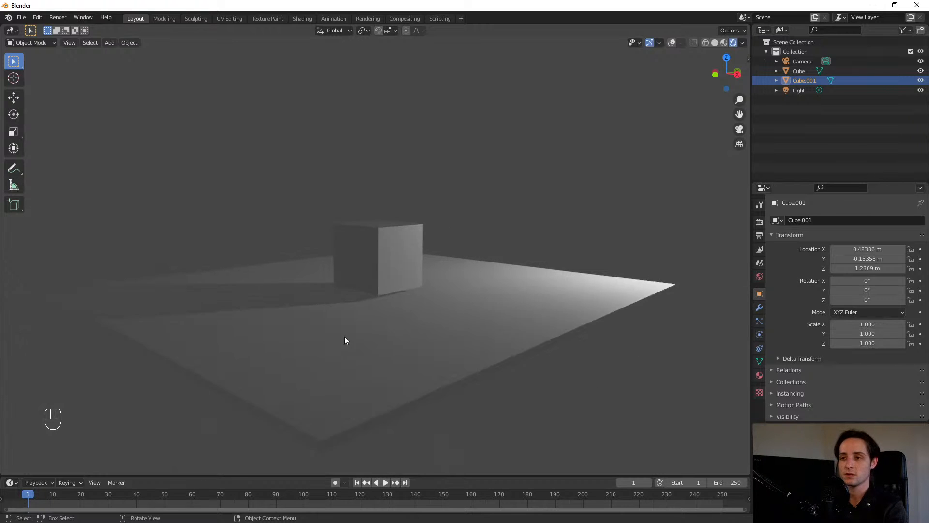
{"action": "scroll", "coordinate": [362, 328], "scroll_direction": "up", "scroll_amount": 4}
{"action": "key", "text": "KP_0"}
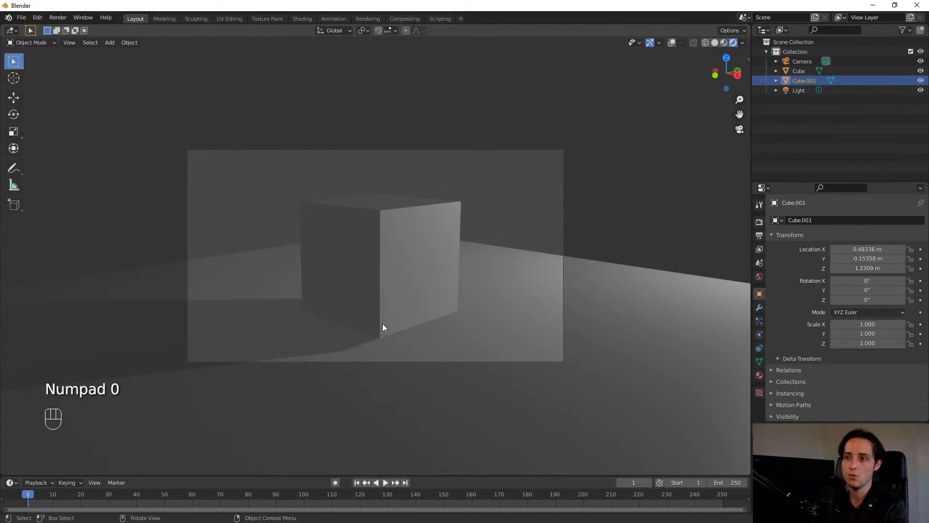
- Render the scene from the camera and fit the whole image inside the render window
{"action": "key", "text": "F12"}
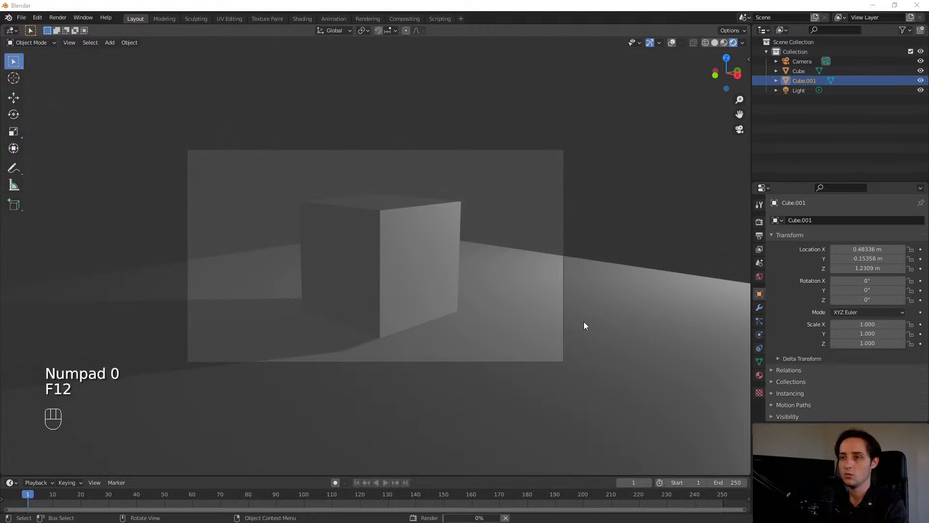
{"action": "left_click_drag", "start_coordinate": [583, 26], "coordinate": [547, 50]}
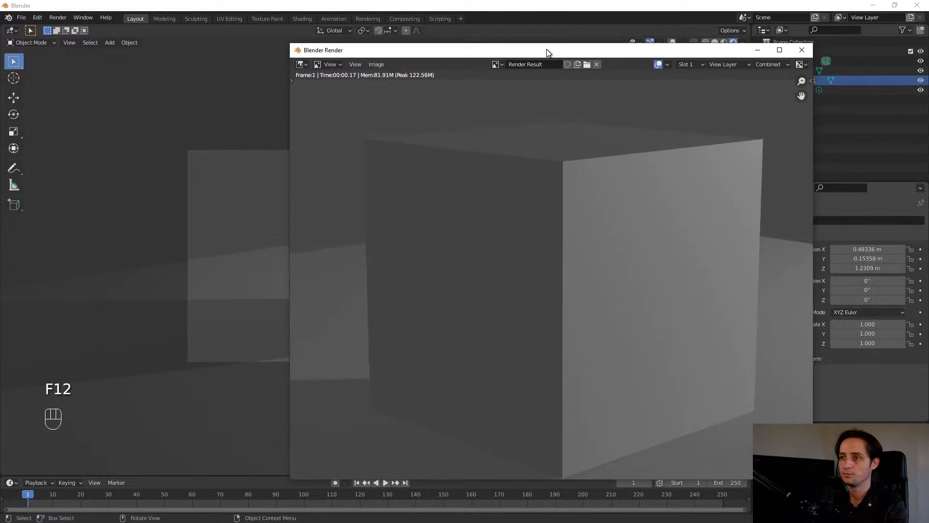
{"action": "scroll", "coordinate": [496, 234], "scroll_direction": "down", "scroll_amount": 4}
{"action": "scroll", "coordinate": [500, 238], "scroll_direction": "up", "scroll_amount": 1}
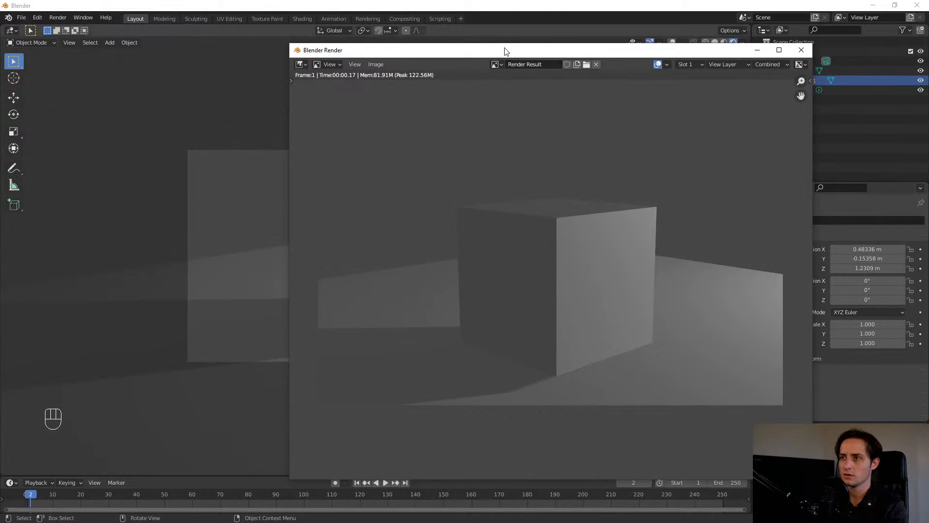
- Shrink the render window and place it beside the camera view to compare the two, then close it
{"action": "left_click_drag", "start_coordinate": [290, 45], "coordinate": [574, 225]}
{"action": "scroll", "coordinate": [669, 375], "scroll_direction": "down", "scroll_amount": 3}
{"action": "scroll", "coordinate": [664, 318], "scroll_direction": "up", "scroll_amount": 2}
{"action": "left_click_drag", "start_coordinate": [649, 220], "coordinate": [657, 159]}
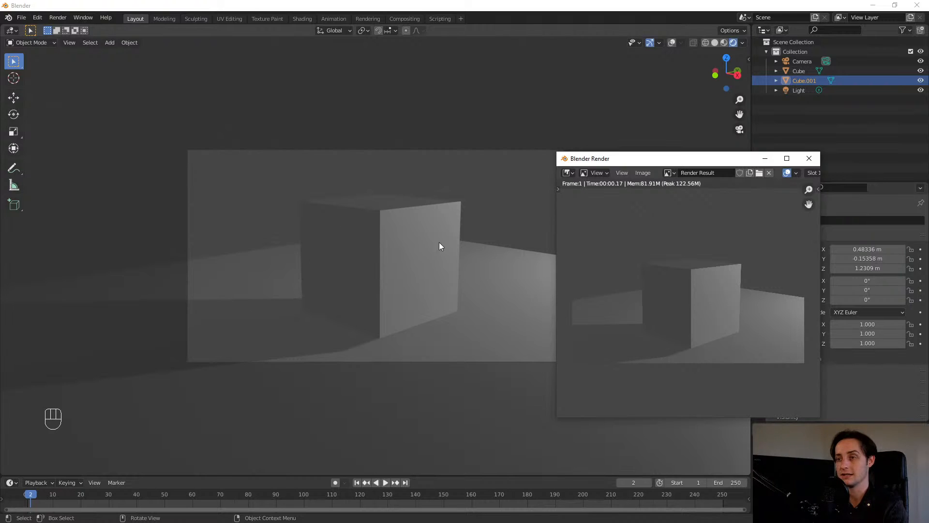
{"action": "left_click", "coordinate": [812, 160]}
- Select the light, the upright cube and the slab one after another by their names in the scene list
{"action": "scroll", "coordinate": [492, 254], "scroll_direction": "up", "scroll_amount": 3}
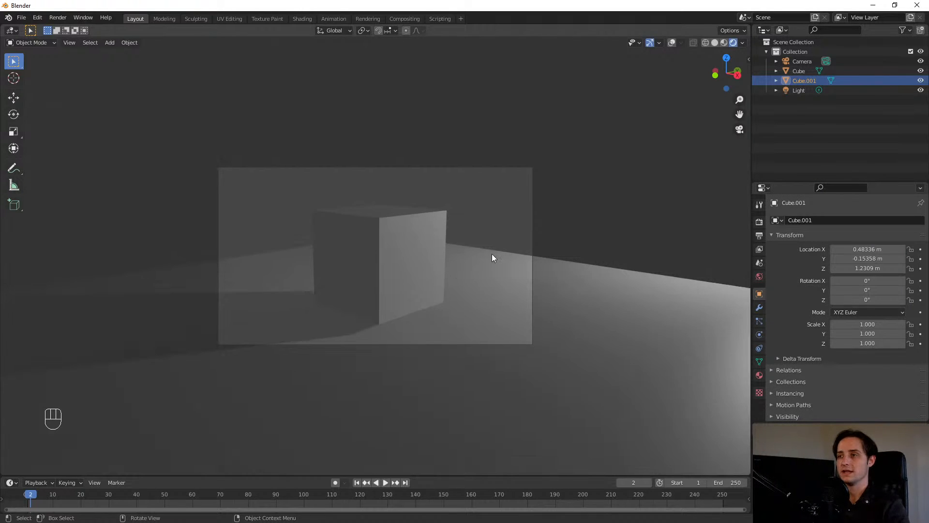
{"action": "left_click", "coordinate": [799, 90]}
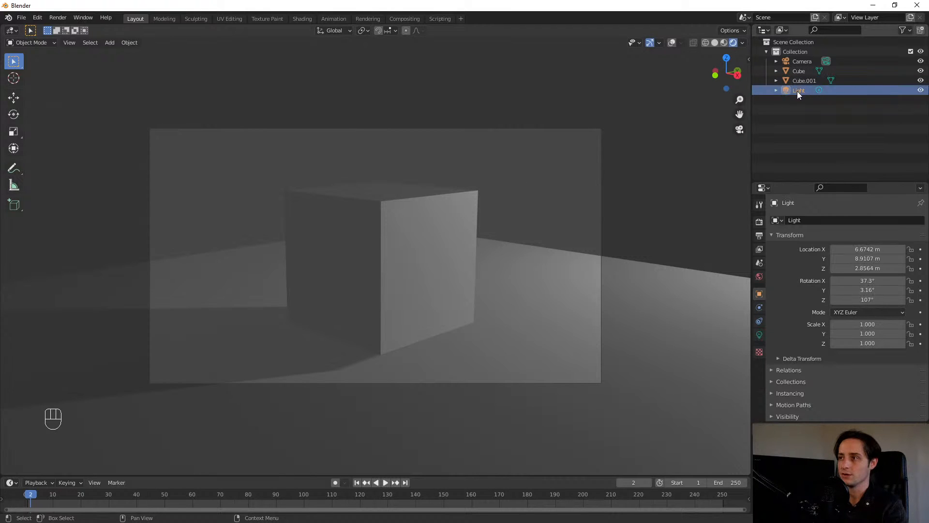
{"action": "scroll", "coordinate": [493, 269], "scroll_direction": "down", "scroll_amount": 4}
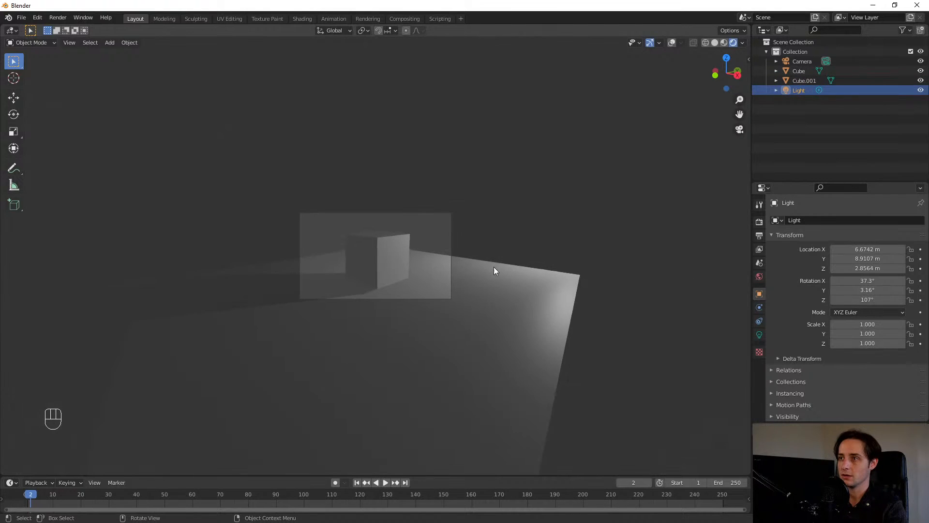
{"action": "scroll", "coordinate": [416, 245], "scroll_direction": "up", "scroll_amount": 7}
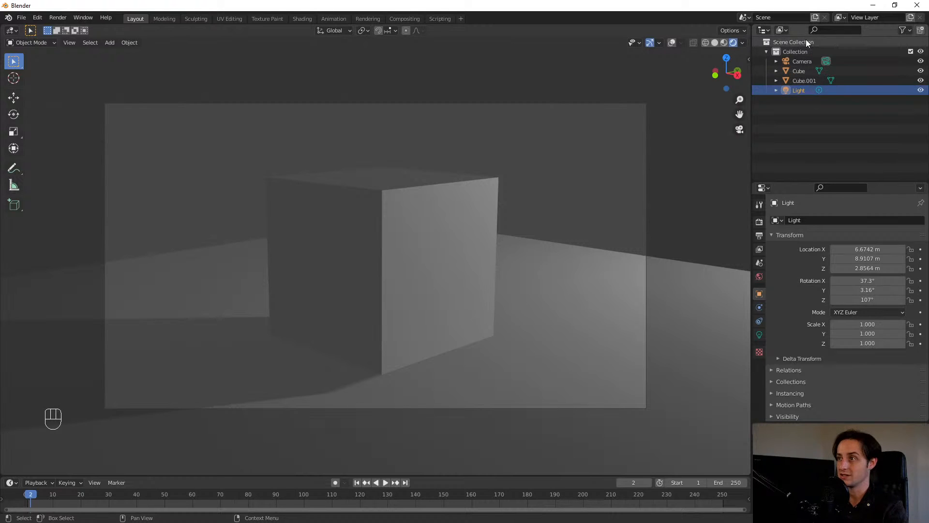
{"action": "left_click", "coordinate": [810, 80]}
{"action": "left_click", "coordinate": [796, 72]}
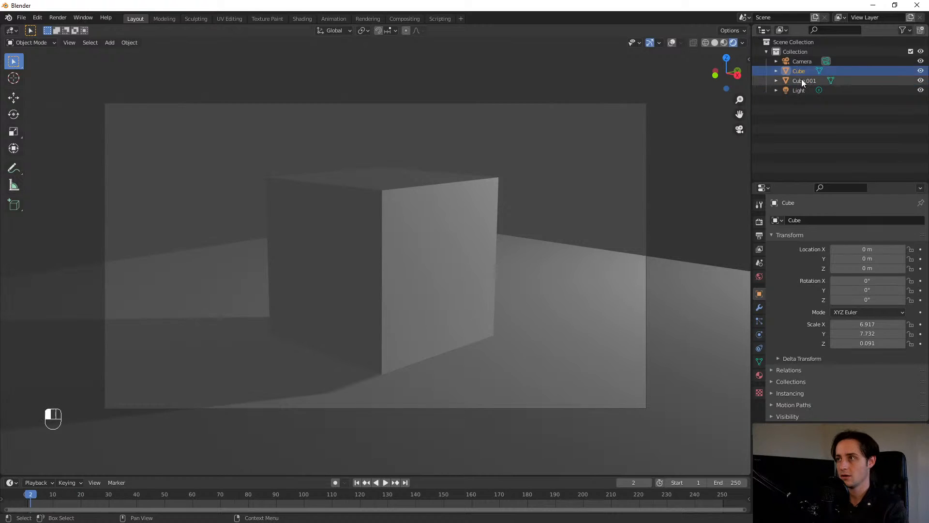
- Select Cube.001 by name and try moving it freely twice, cancelling each move
{"action": "left_click", "coordinate": [803, 81]}
{"action": "key", "text": "g"}
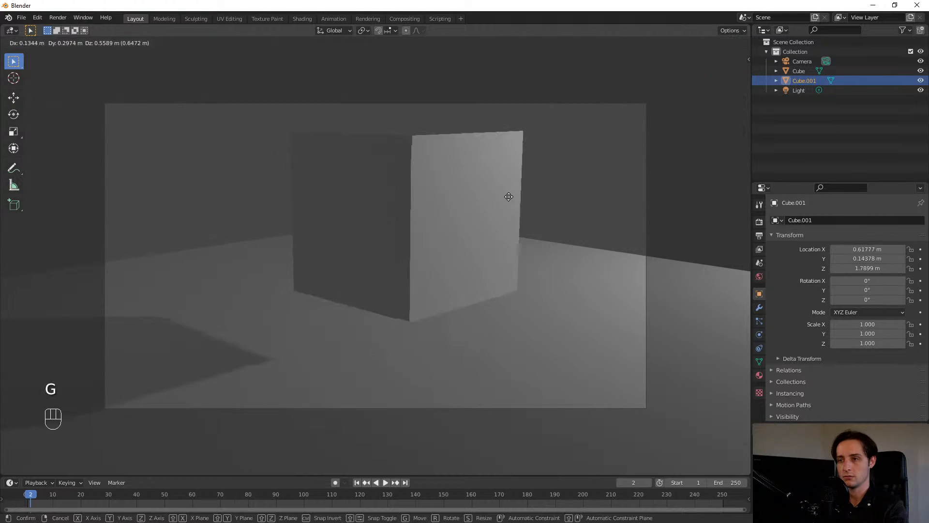
{"action": "key", "text": "Escape"}
{"action": "key", "text": "g"}
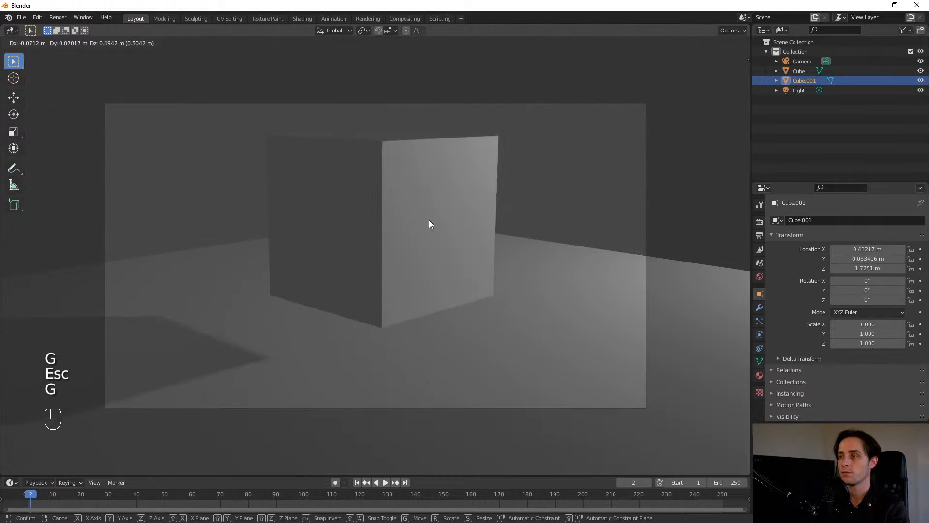
{"action": "key", "text": "Escape"}
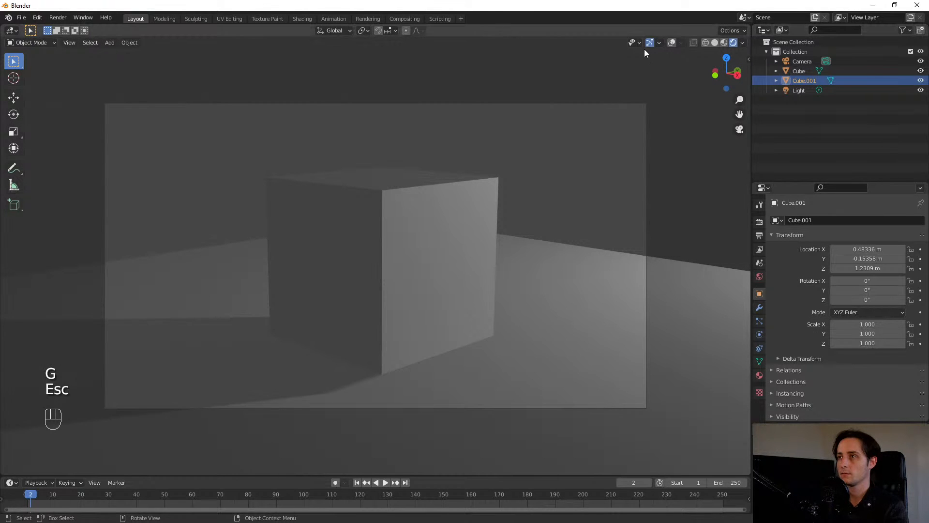
- Select the slab object Cube by name and try moving it, cancelling the move
{"action": "left_click", "coordinate": [796, 70]}
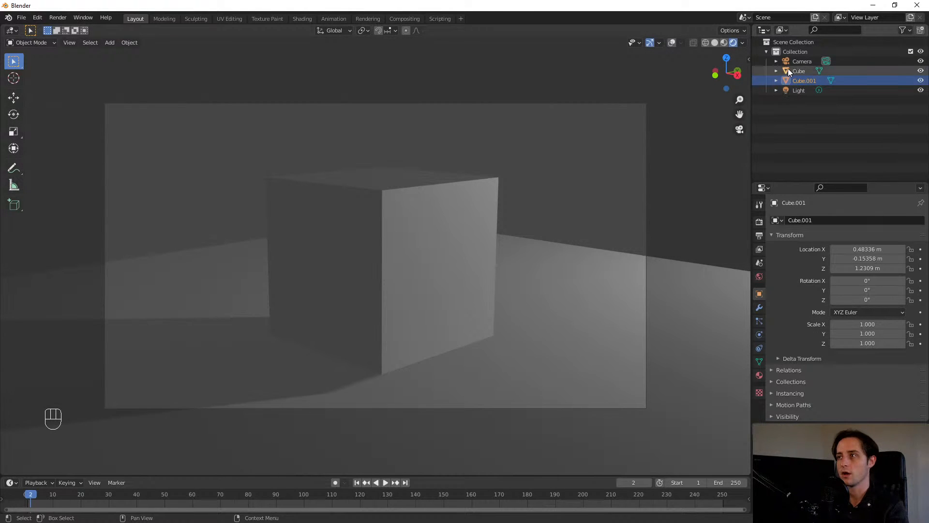
{"action": "key", "text": "g"}
{"action": "key", "text": "Escape"}
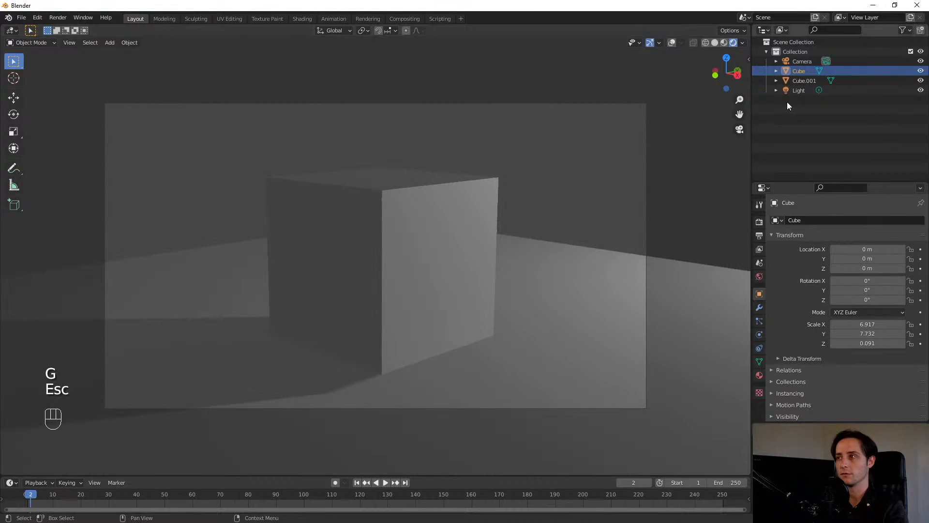
- Move the light to about X 5.30, Y 8.18, Z 5.16 m so the cube's contact shadow can be checked
{"action": "left_click", "coordinate": [795, 92]}
{"action": "key", "text": "g"}
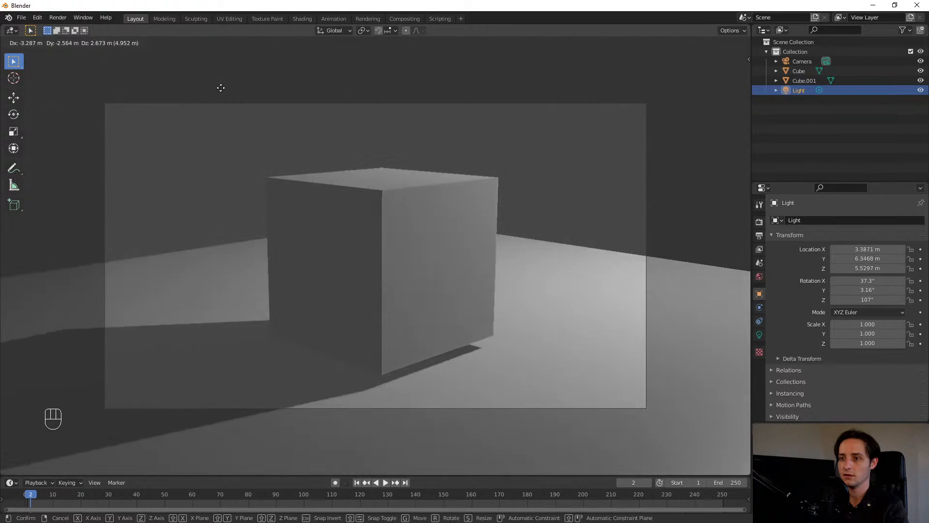
{"action": "left_click", "coordinate": [432, 177]}
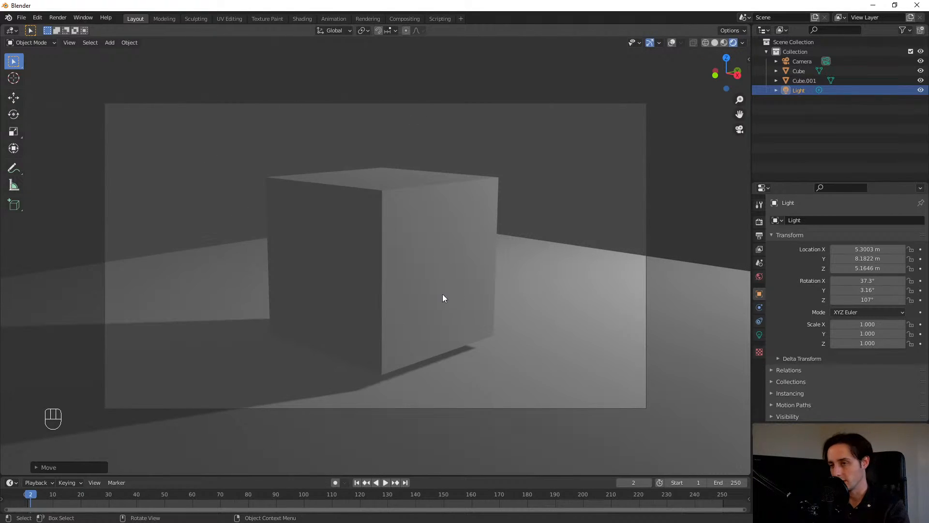
- Lower the upright cube (Cube.001) along the global Z axis to about 1.10 m so that it meets the floor slab
{"action": "left_click", "coordinate": [400, 283]}
{"action": "key", "text": "g"}
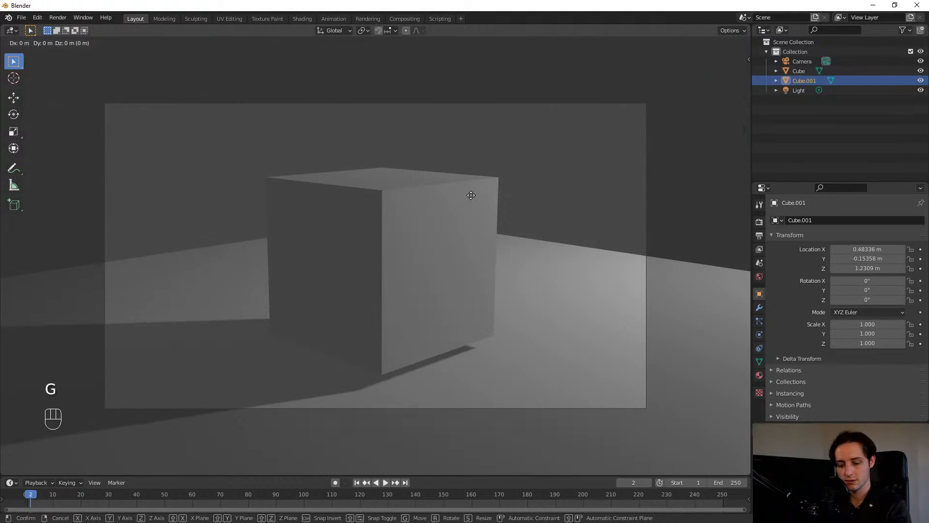
{"action": "key", "text": "z"}
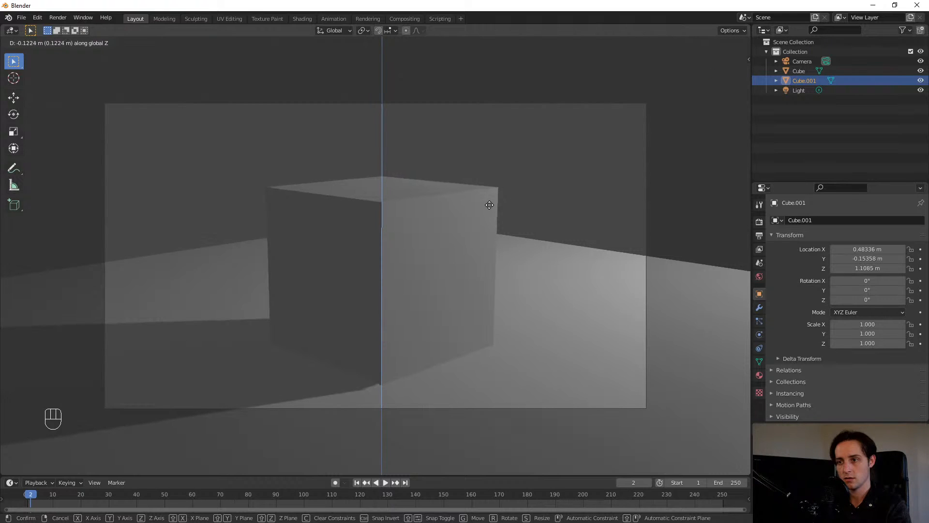
{"action": "left_click", "coordinate": [490, 205]}
- Reposition the light repeatedly around the cube to vary its shadow, finishing at about X -0.33, Y 1.99, Z 3.50 m
{"action": "left_click", "coordinate": [798, 90]}
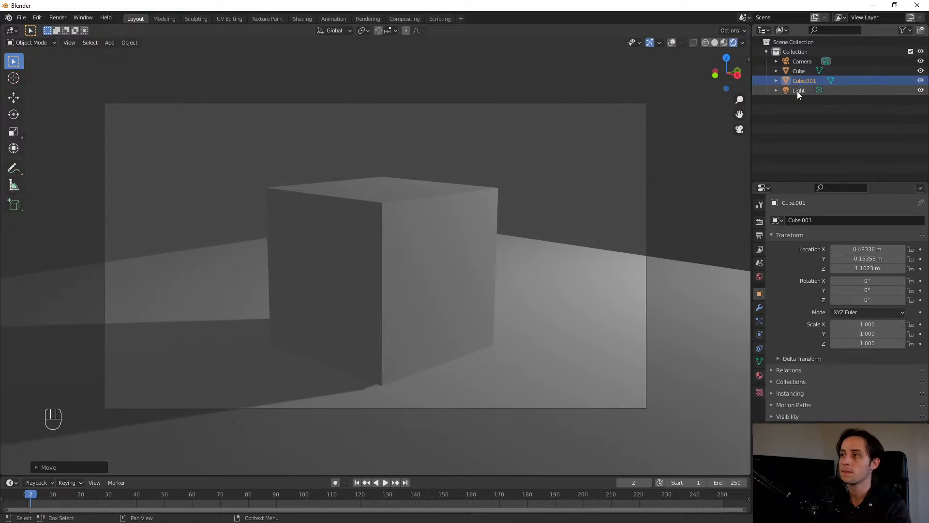
{"action": "key", "text": "g"}
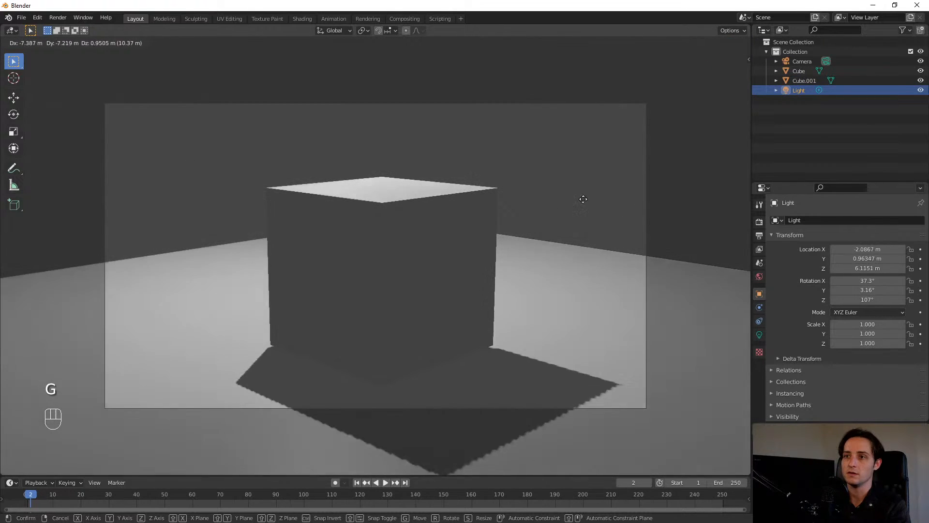
{"action": "left_click", "coordinate": [348, 275]}
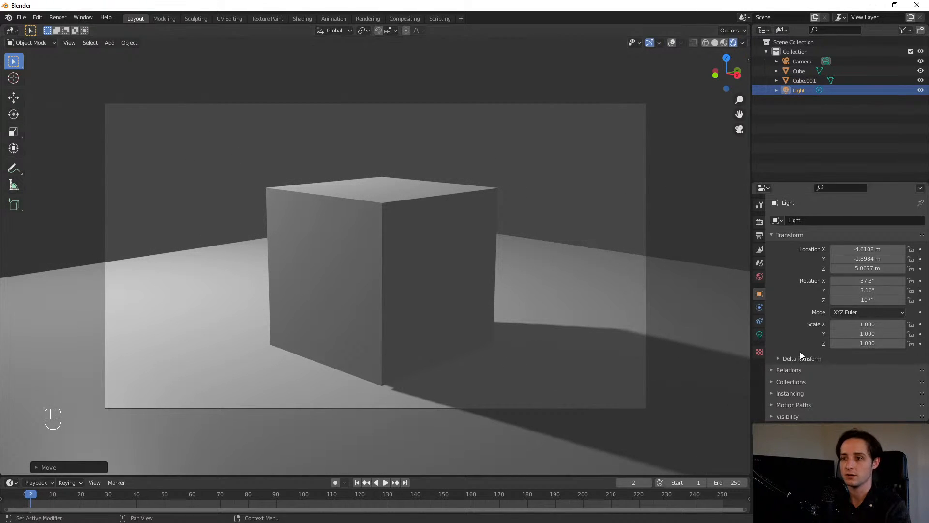
{"action": "key", "text": "g"}
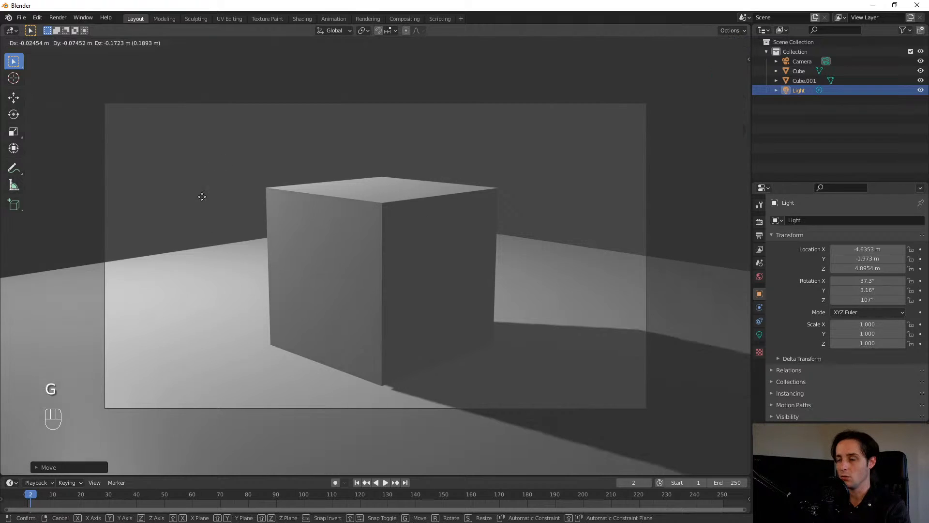
{"action": "left_click", "coordinate": [182, 325]}
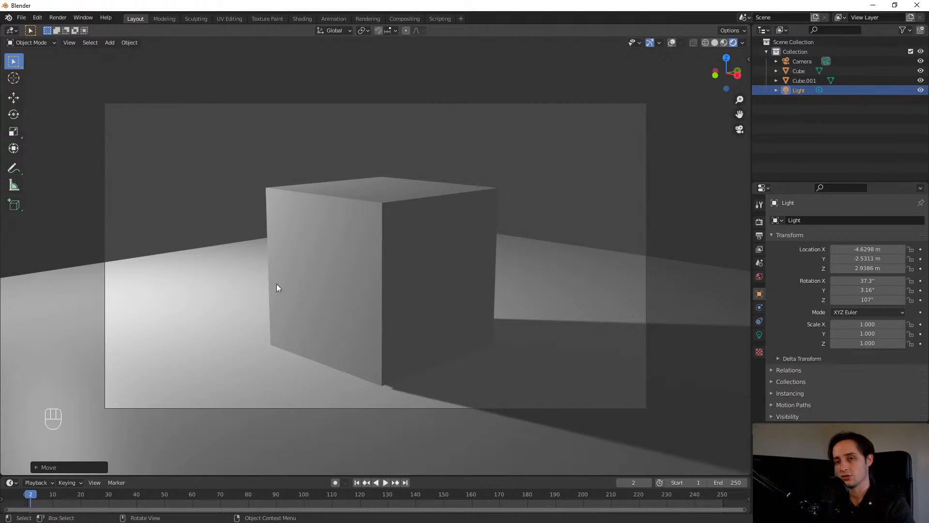
{"action": "key", "text": "g"}
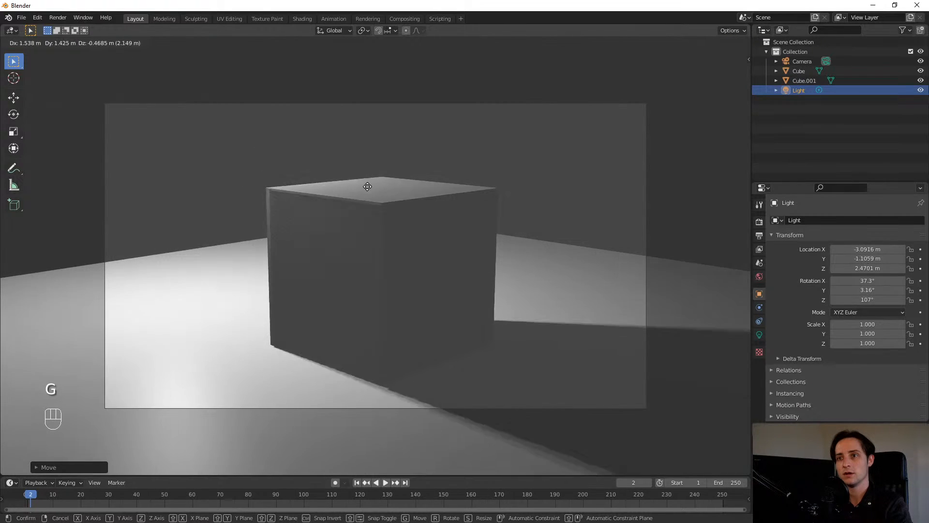
{"action": "left_click", "coordinate": [355, 192]}
{"action": "key", "text": "g"}
{"action": "left_click", "coordinate": [349, 289]}
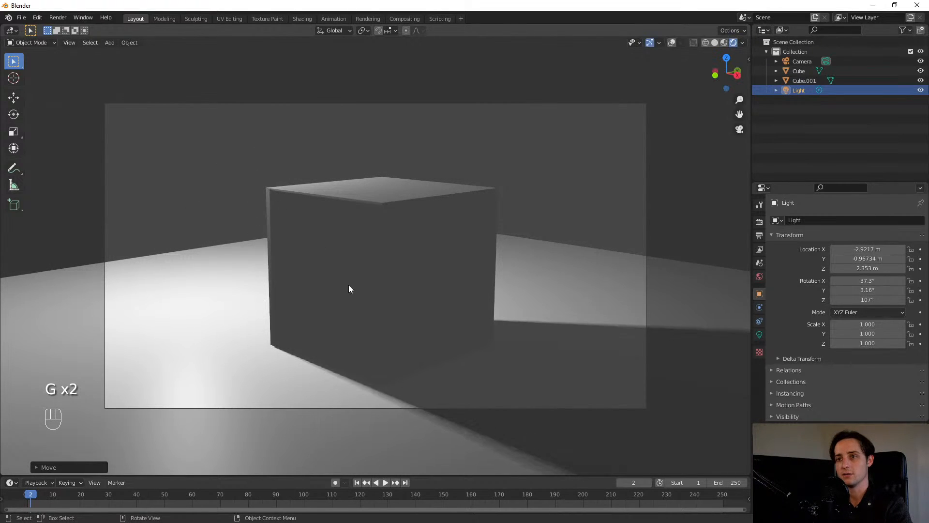
{"action": "key", "text": "g"}
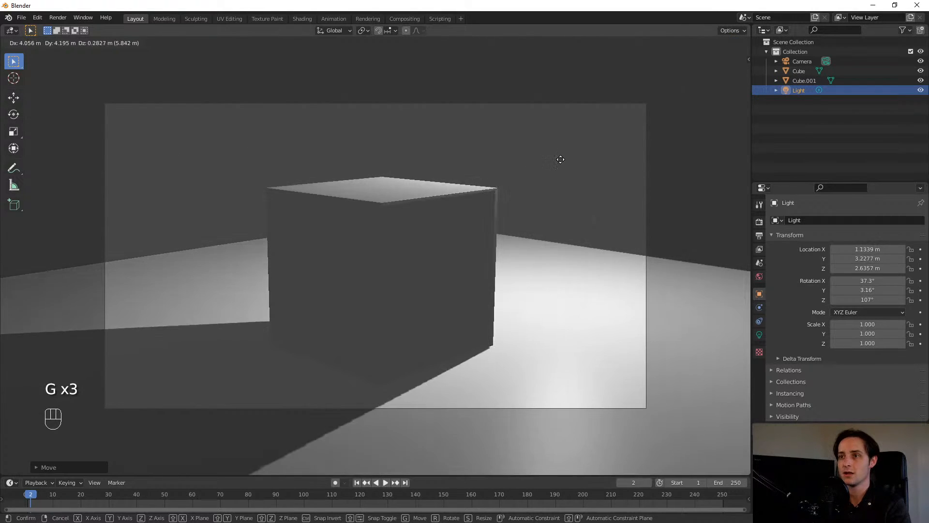
{"action": "left_click", "coordinate": [515, 182]}
{"action": "key", "text": "g"}
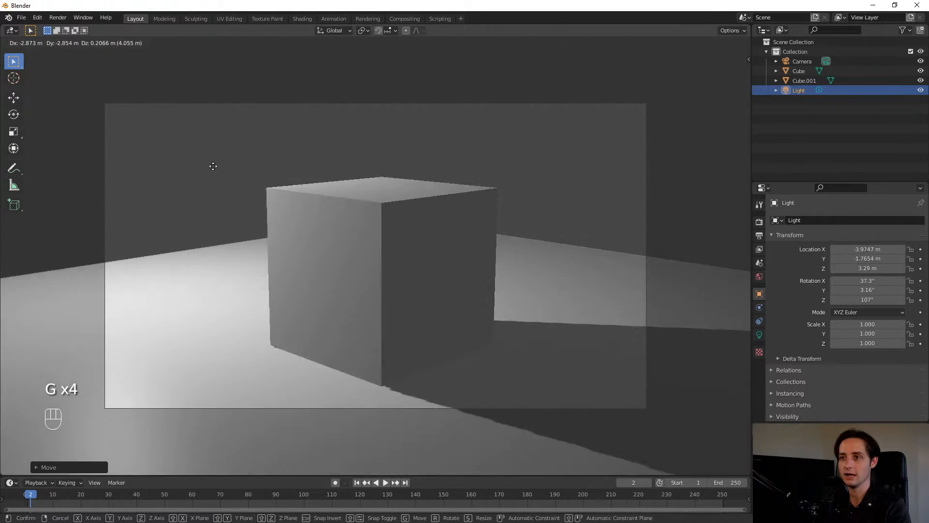
{"action": "left_click", "coordinate": [598, 205]}
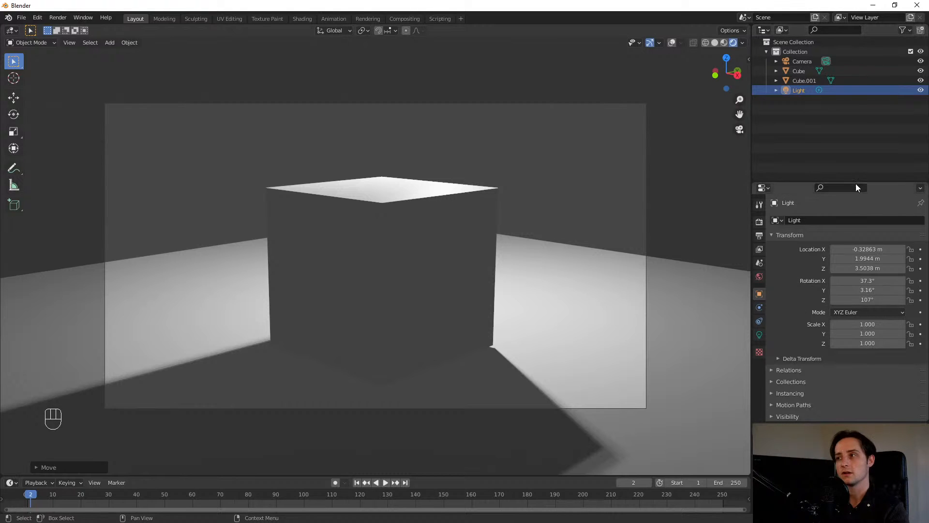
- Enlarge the Properties editor and turn on viewport overlays while in Solid shading, then return to Rendered shading
{"action": "left_click_drag", "start_coordinate": [855, 180], "coordinate": [855, 109]}
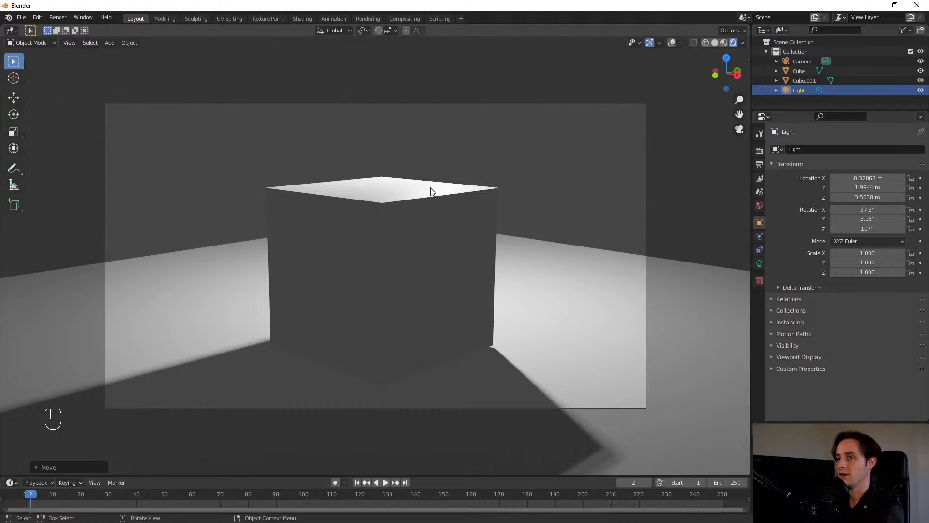
{"action": "left_click", "coordinate": [714, 43]}
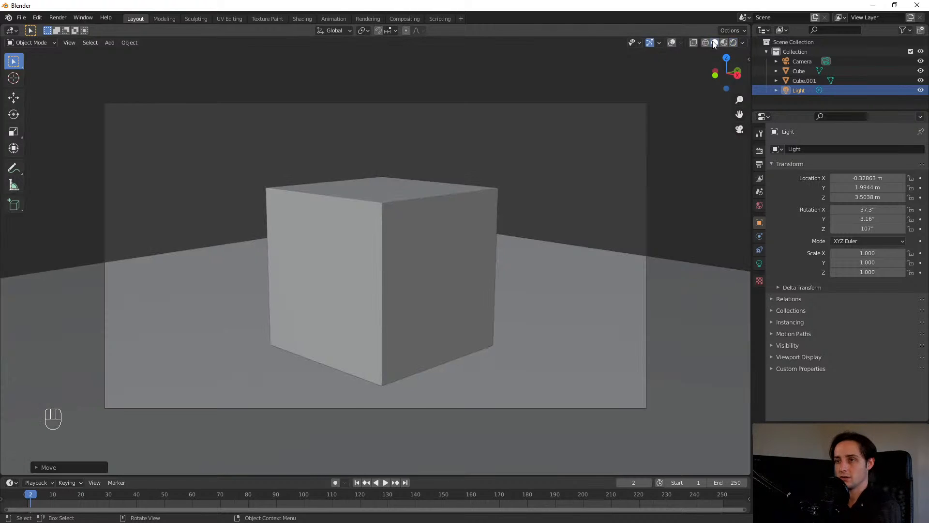
{"action": "left_click", "coordinate": [413, 185]}
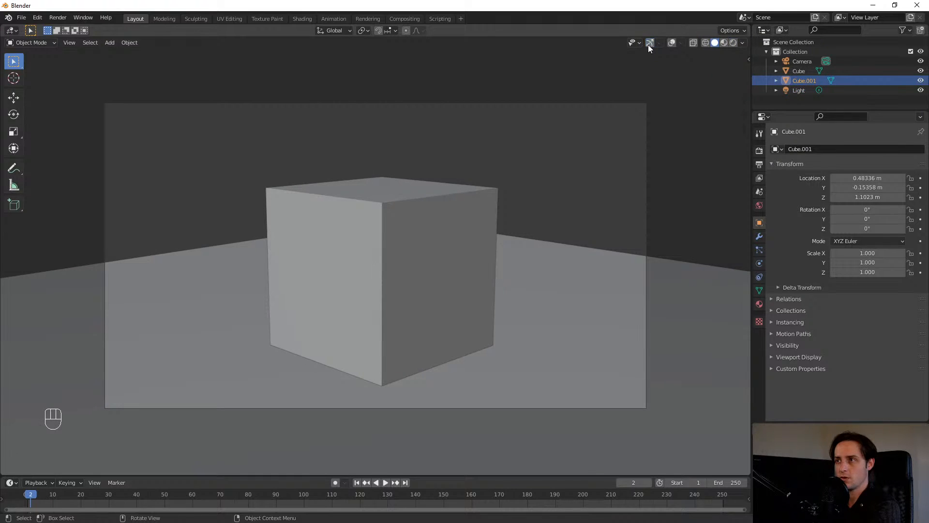
{"action": "left_click", "coordinate": [672, 43]}
{"action": "left_click", "coordinate": [559, 130]}
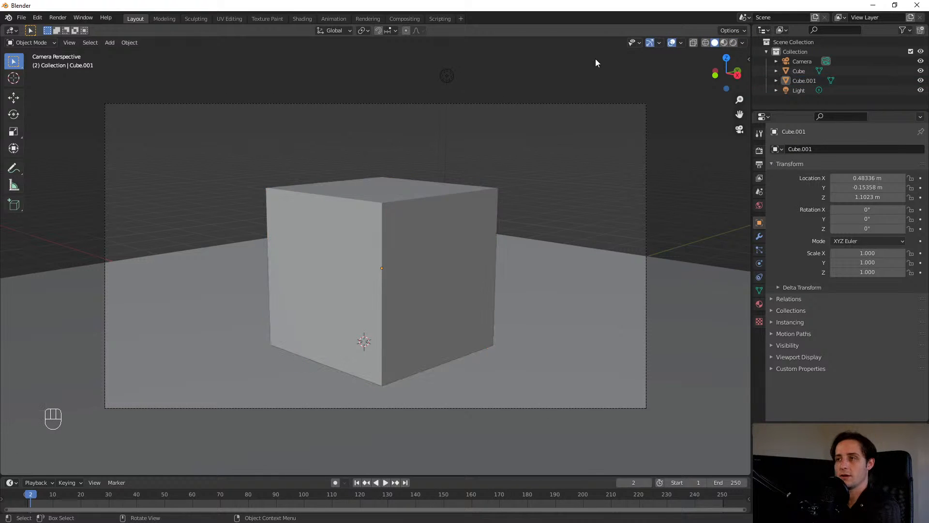
{"action": "left_click", "coordinate": [733, 44]}
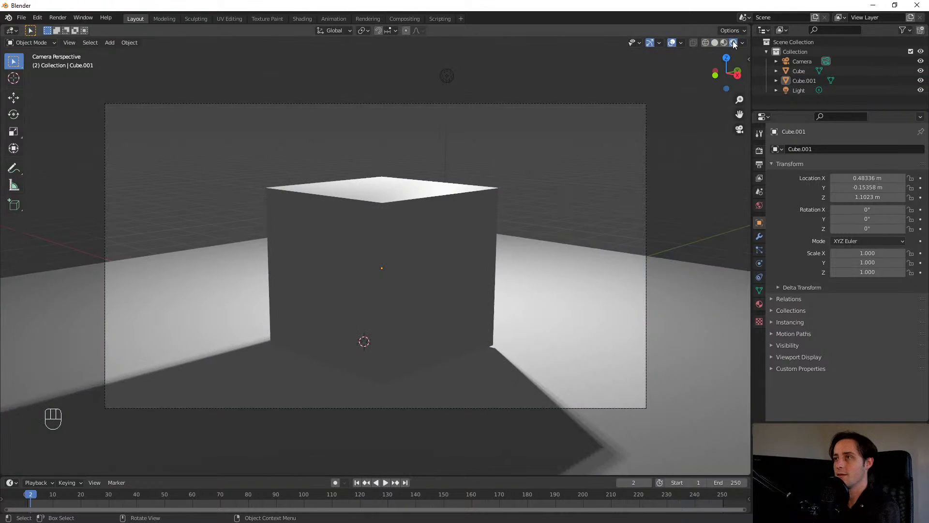
- Compare the property categories available for the cube and for the light by selecting each in turn
{"action": "left_click", "coordinate": [472, 232]}
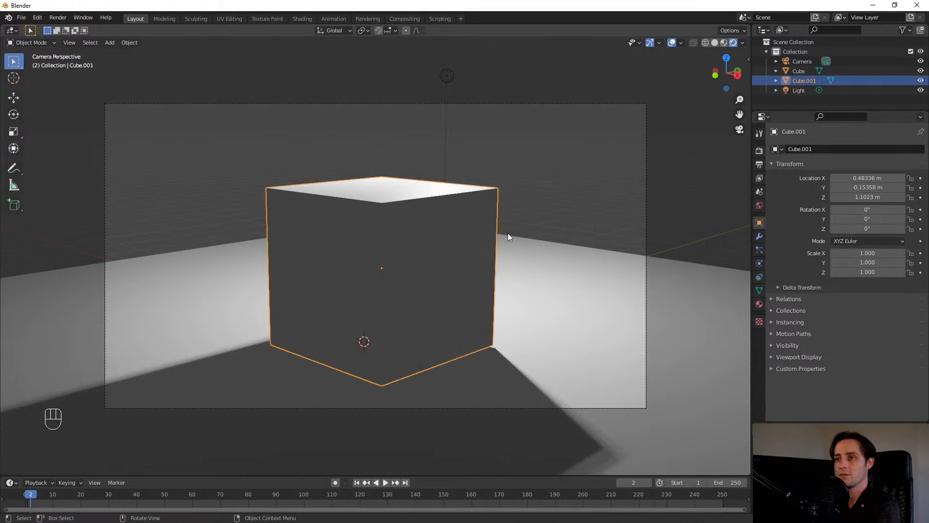
{"action": "left_click", "coordinate": [550, 248]}
{"action": "left_click", "coordinate": [431, 213]}
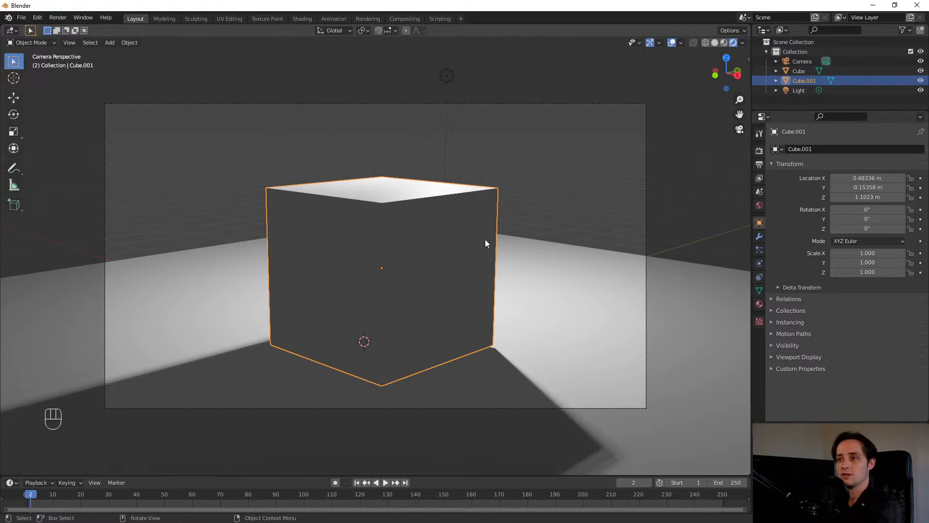
{"action": "left_click", "coordinate": [446, 76]}
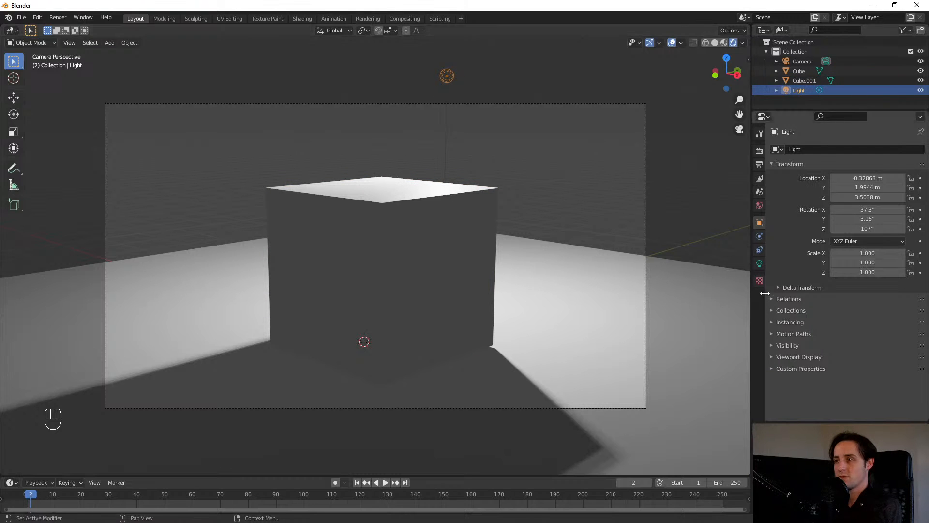
{"action": "left_click", "coordinate": [487, 200]}
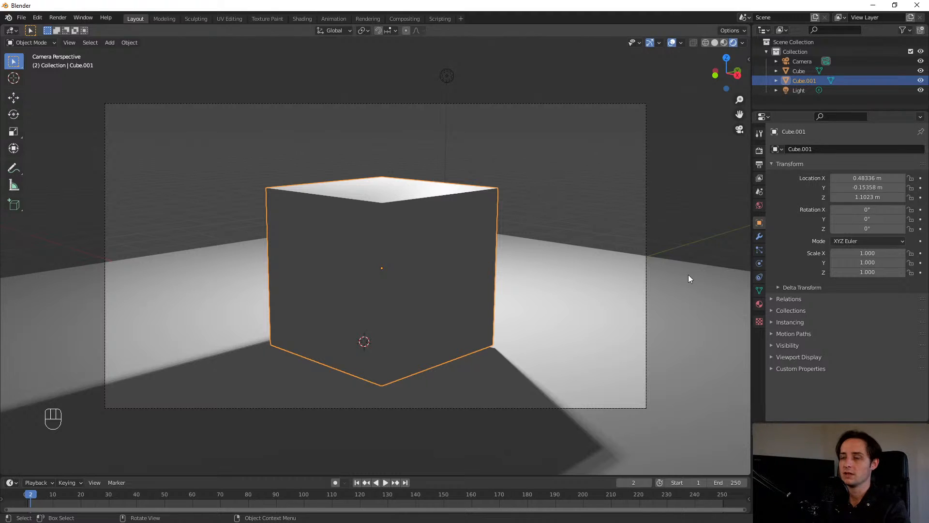
{"action": "left_click", "coordinate": [451, 75]}
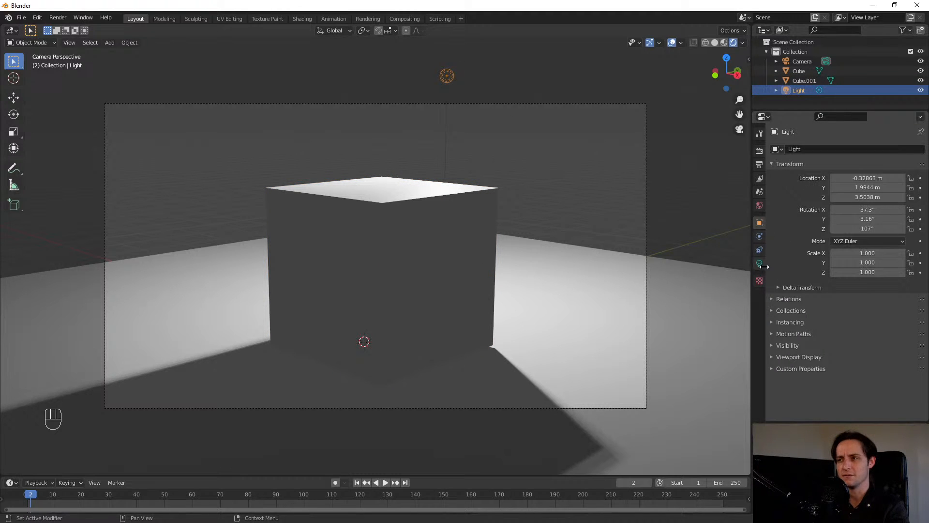
{"action": "left_click", "coordinate": [431, 206]}
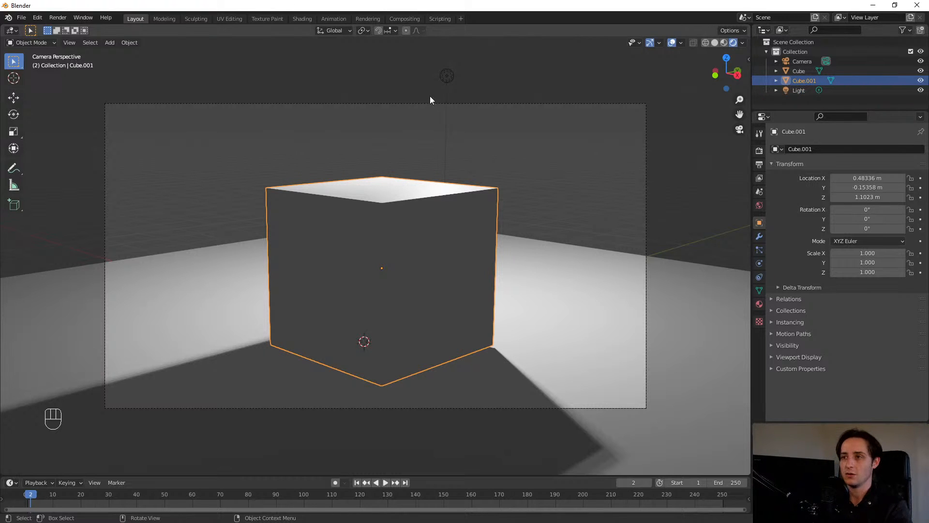
- Open the light's data properties and switch its shadow off and back on
{"action": "left_click", "coordinate": [447, 76]}
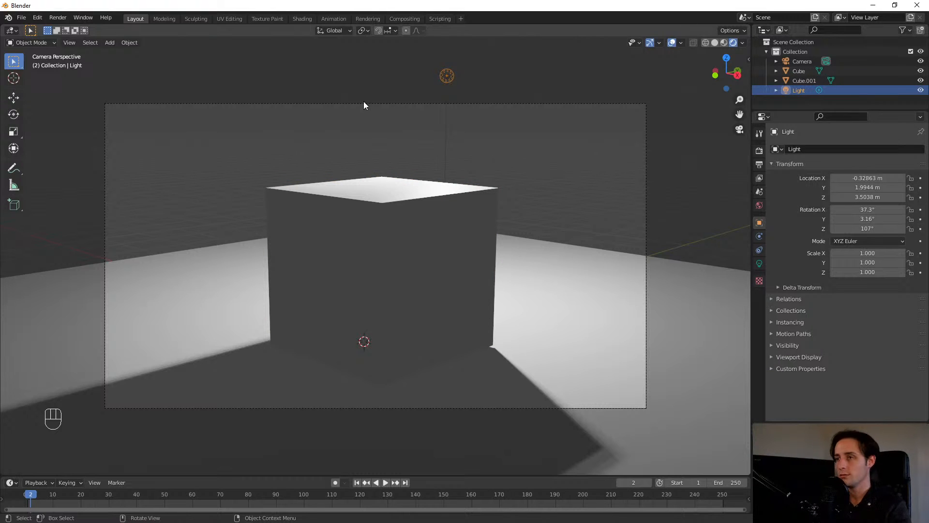
{"action": "left_click", "coordinate": [759, 264]}
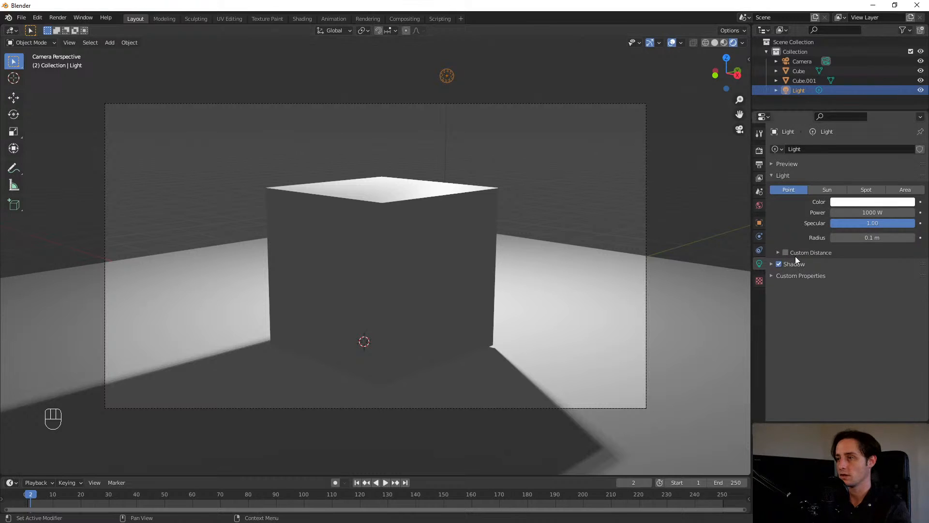
{"action": "left_click", "coordinate": [779, 264]}
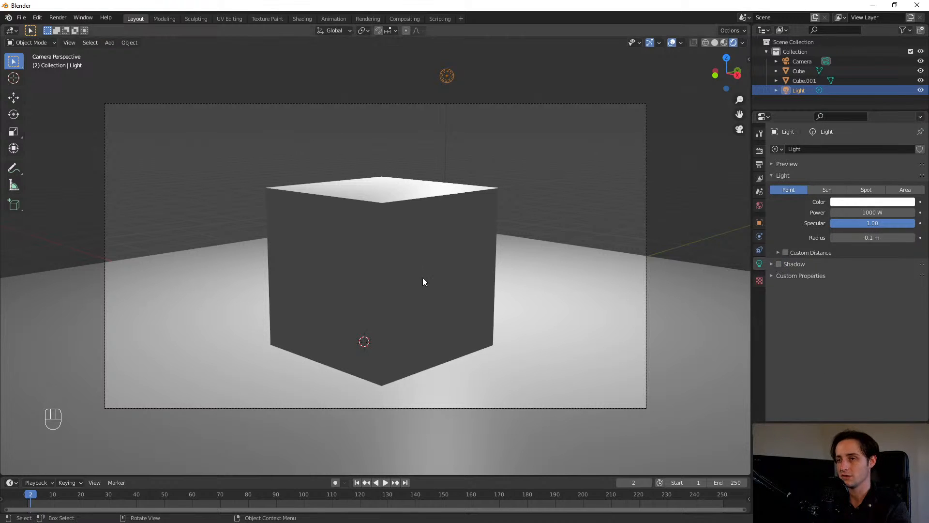
{"action": "left_click", "coordinate": [779, 265]}
- Set the point light's power to 20 W
{"action": "mouse_move", "coordinate": [831, 213]}
{"action": "left_mouse_down"}
{"action": "mouse_move", "coordinate": [839, 212]}
{"action": "mouse_move", "coordinate": [823, 212]}
{"action": "left_mouse_up"}
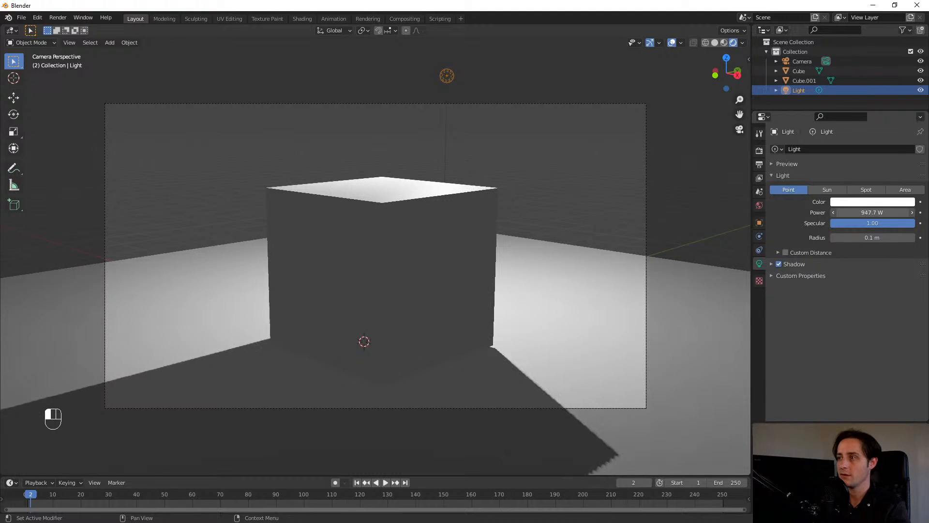
{"action": "left_click", "coordinate": [868, 211]}
{"action": "type", "text": "20"}
{"action": "key", "text": "Return"}
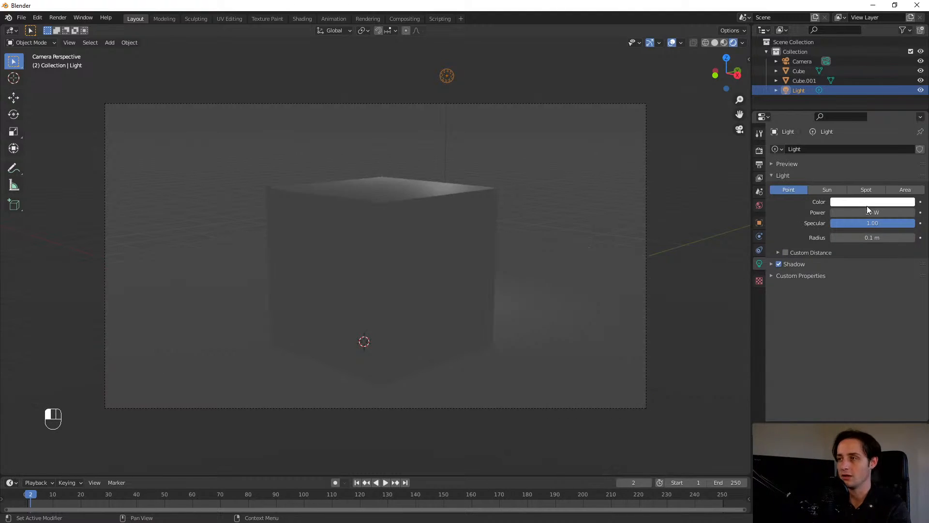
- Move the dimmed light around the cube in several freehand moves, leaving it above the cube's right edge in the camera view
{"action": "key", "text": "g"}
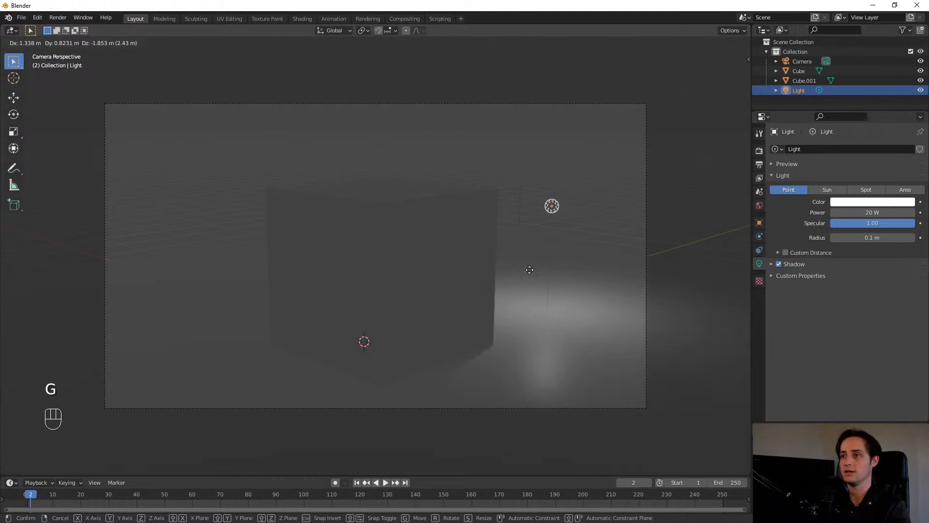
{"action": "left_click", "coordinate": [612, 207]}
{"action": "key", "text": "g"}
{"action": "left_click", "coordinate": [618, 216]}
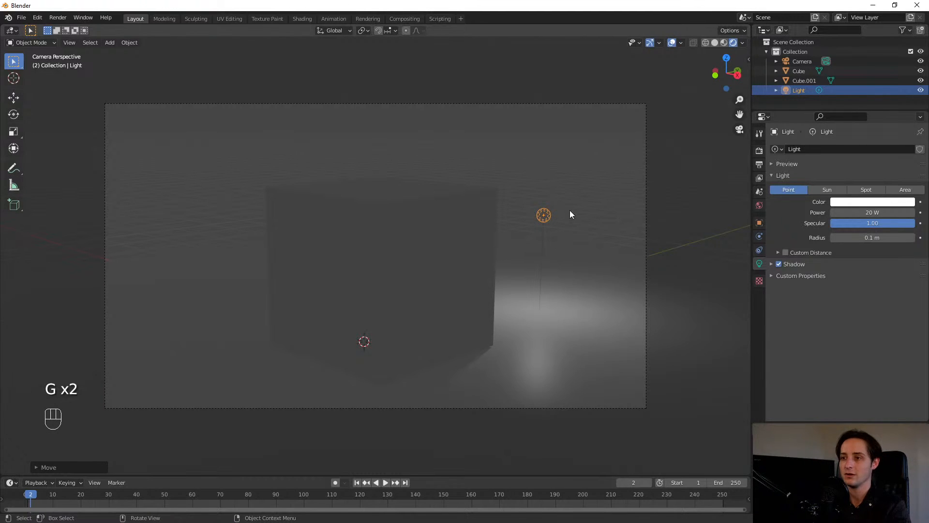
{"action": "key", "text": "g"}
{"action": "key", "text": "g"}
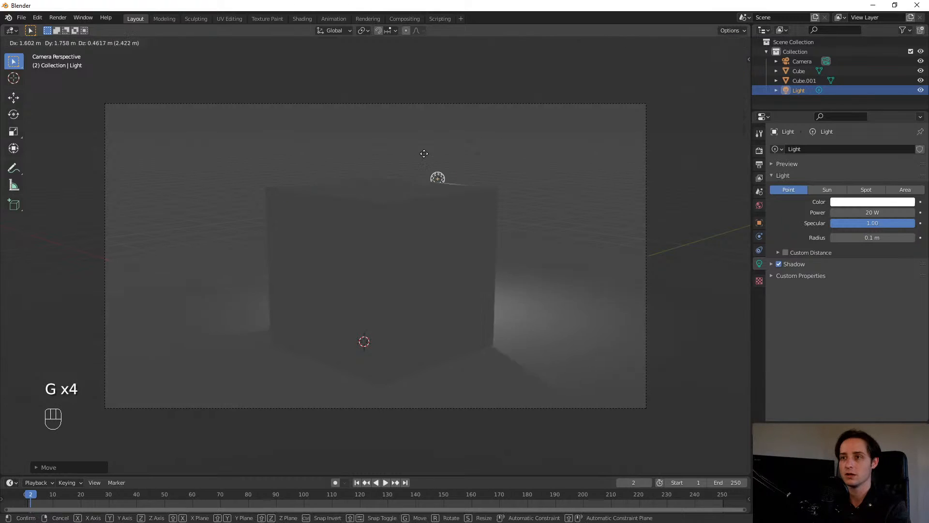
{"action": "left_click", "coordinate": [501, 116]}
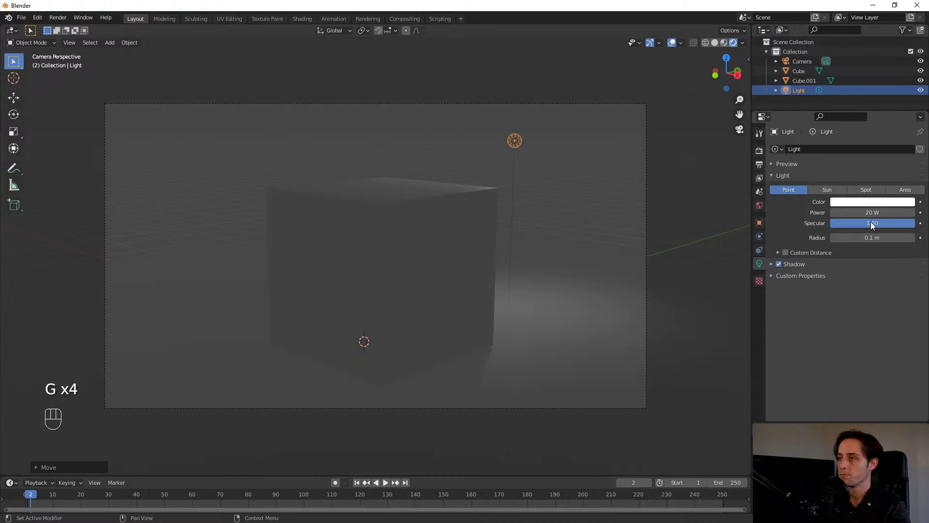
- Change the point light's colour to red and move it around the cube freehand, leaving it above the floor on the cube's right side
{"action": "left_click", "coordinate": [862, 203]}
{"action": "mouse_move", "coordinate": [853, 143]}
{"action": "left_mouse_down"}
{"action": "mouse_move", "coordinate": [862, 137]}
{"action": "mouse_move", "coordinate": [854, 122]}
{"action": "mouse_move", "coordinate": [869, 140]}
{"action": "left_mouse_up"}
{"action": "key", "text": "g"}
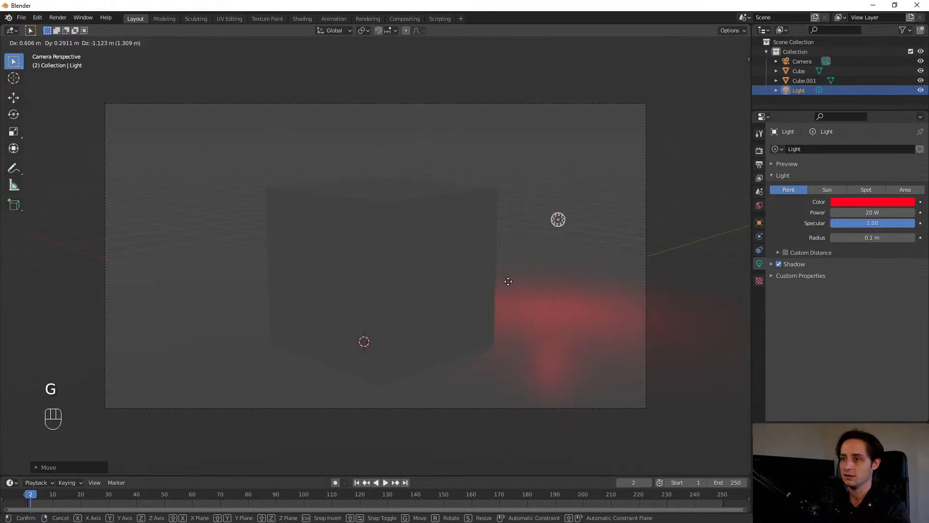
{"action": "key", "text": "g"}
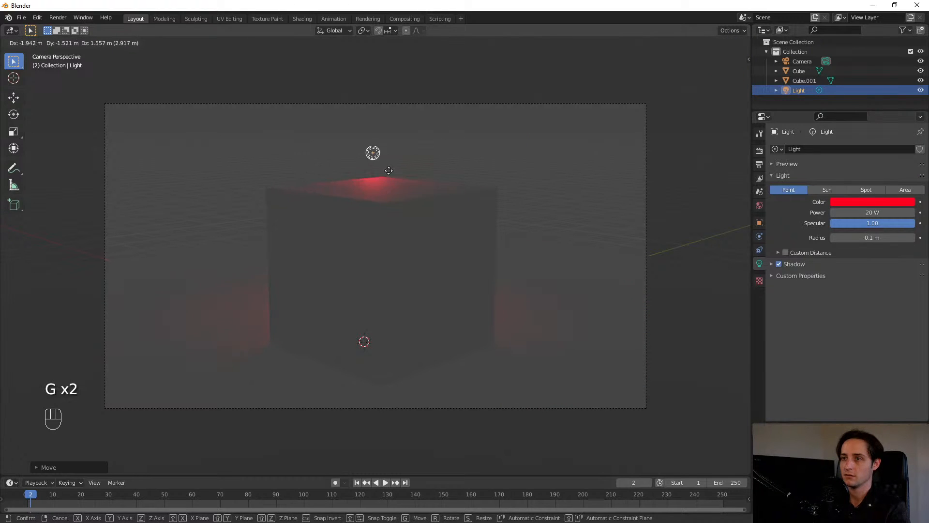
{"action": "key", "text": "g"}
{"action": "key", "text": "g"}
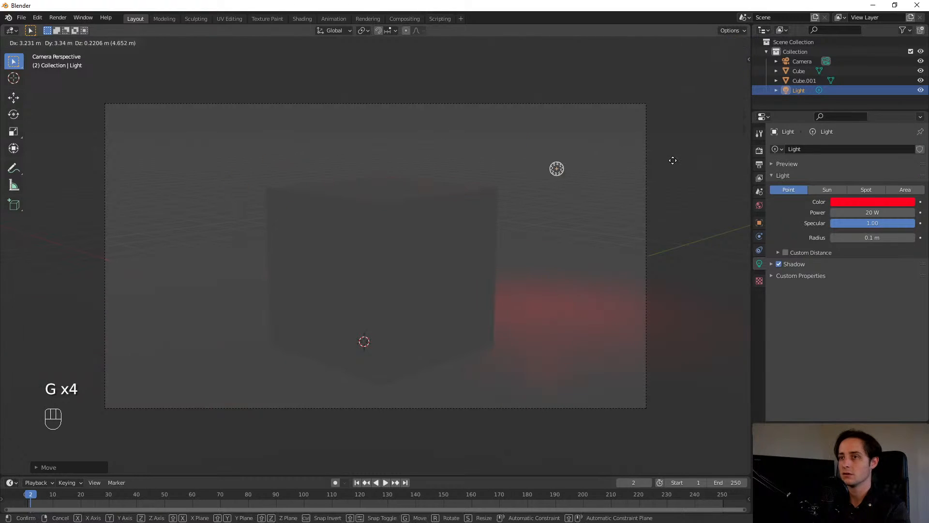
{"action": "left_click", "coordinate": [679, 143]}
- Duplicate the red light, place the copy above the floor on the cube's left side and change its colour to purple
{"action": "key", "text": "shift+d"}
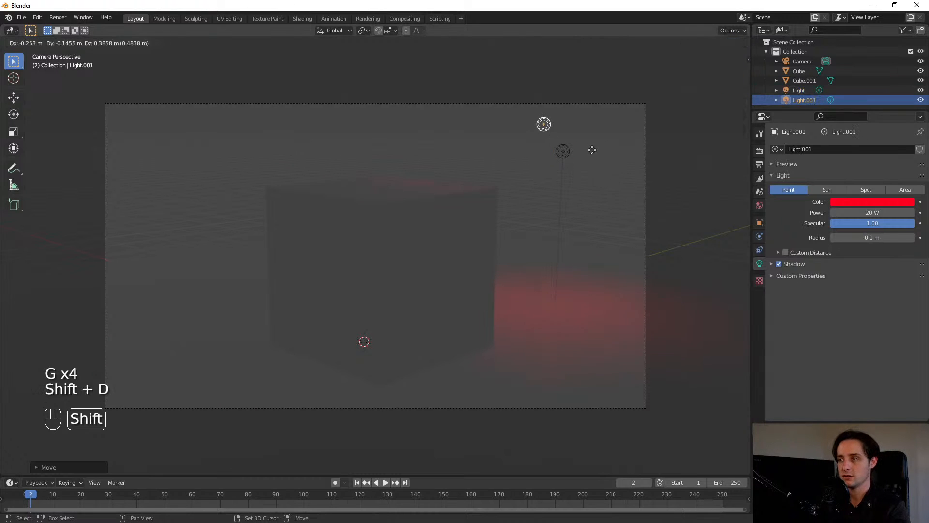
{"action": "left_click", "coordinate": [271, 187]}
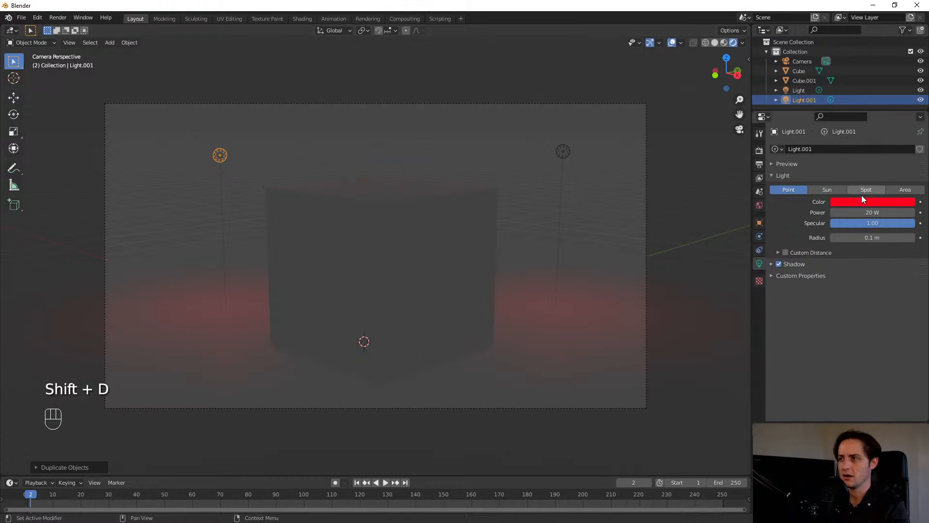
{"action": "left_click", "coordinate": [846, 202]}
{"action": "left_click_drag", "start_coordinate": [864, 126], "coordinate": [887, 105]}
- Lower the purple light and the red light so each sits beside the upper part of the cube
{"action": "key", "text": "g"}
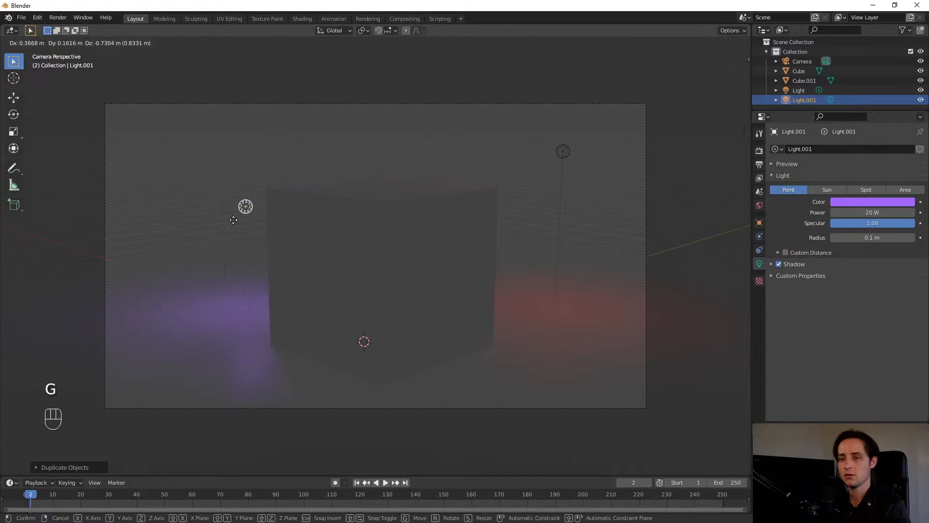
{"action": "left_click", "coordinate": [255, 223]}
{"action": "left_click", "coordinate": [567, 152]}
{"action": "key", "text": "g"}
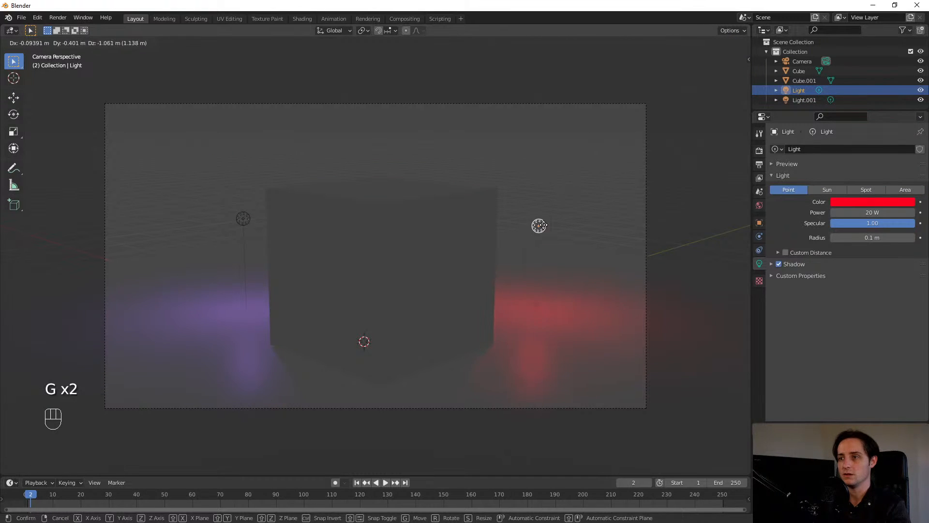
{"action": "left_click", "coordinate": [544, 222]}
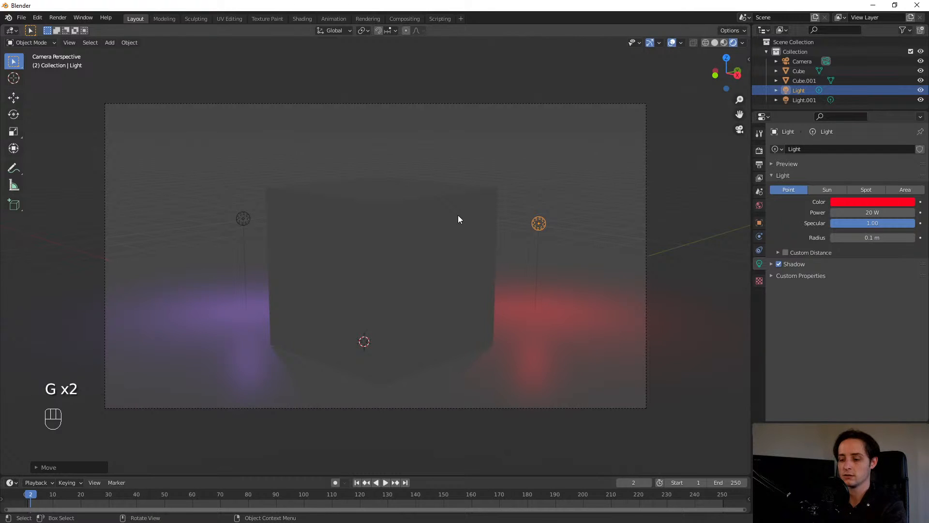
- Render the current frame, inspect the whole image of the cube with both coloured lights and close the render window
{"action": "key", "text": "F12"}
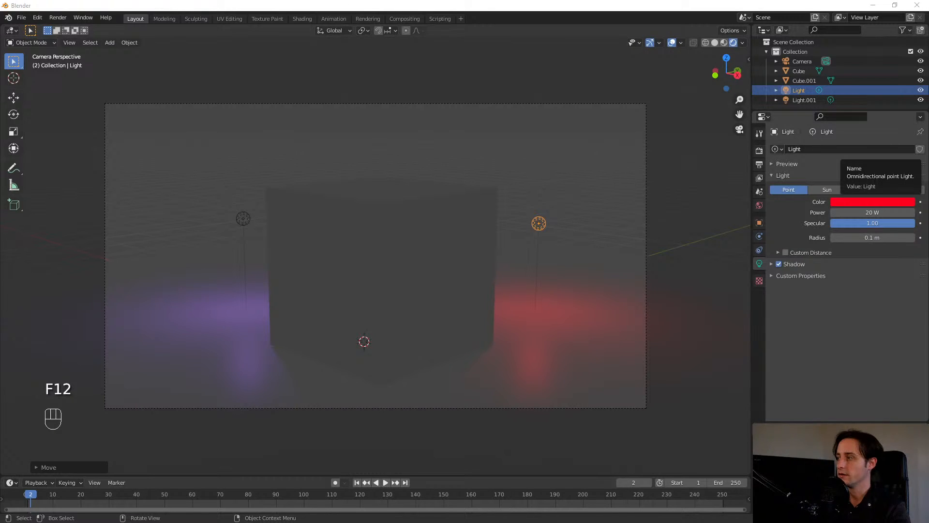
{"action": "left_click_drag", "start_coordinate": [928, 82], "coordinate": [289, 89]}
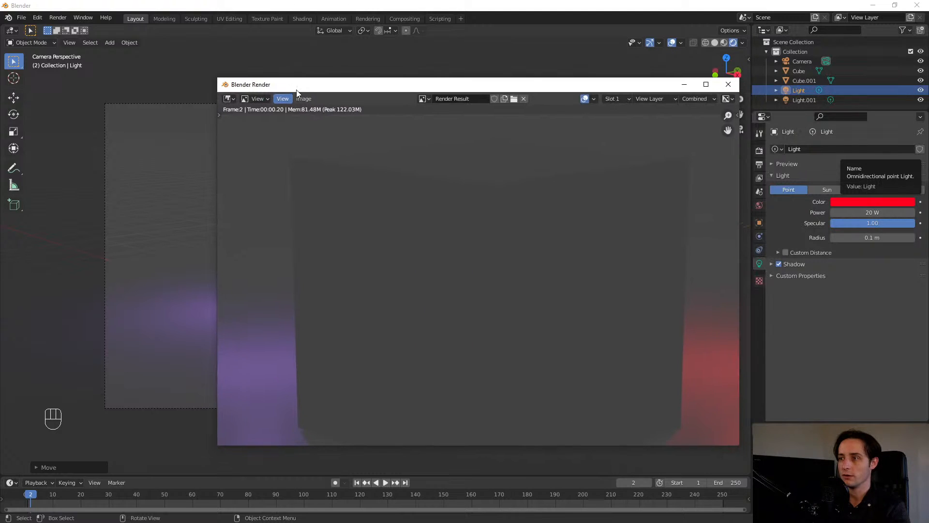
{"action": "scroll", "coordinate": [473, 310], "scroll_direction": "down", "scroll_amount": 4}
{"action": "scroll", "coordinate": [477, 312], "scroll_direction": "up", "scroll_amount": 1}
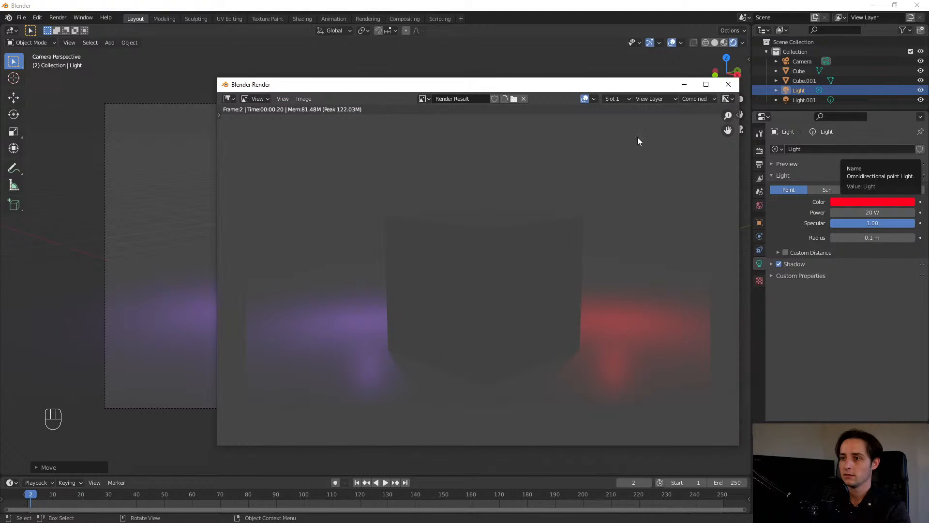
{"action": "left_click", "coordinate": [728, 84]}
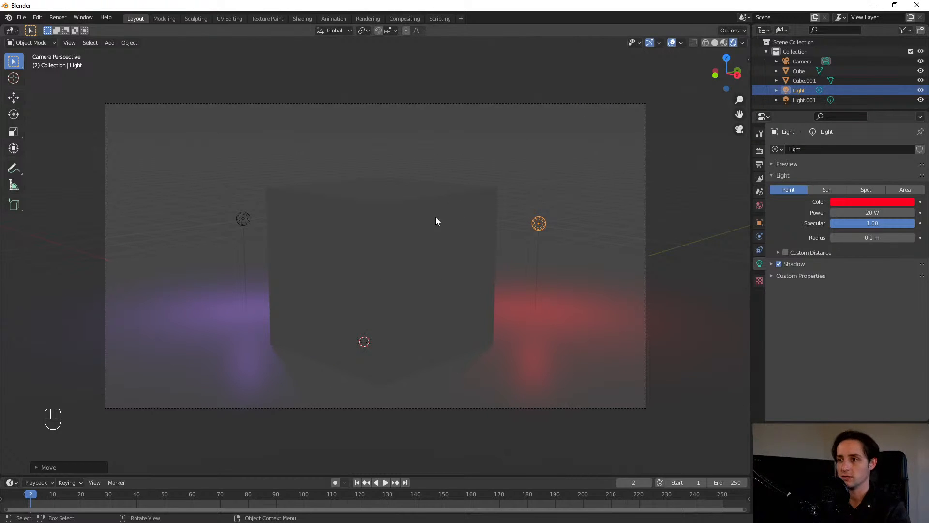
- Undo the light duplication, moves and colour changes back to the single white point light above the cube's right edge
{"action": "left_click", "coordinate": [337, 258]}
{"action": "left_click", "coordinate": [239, 219]}
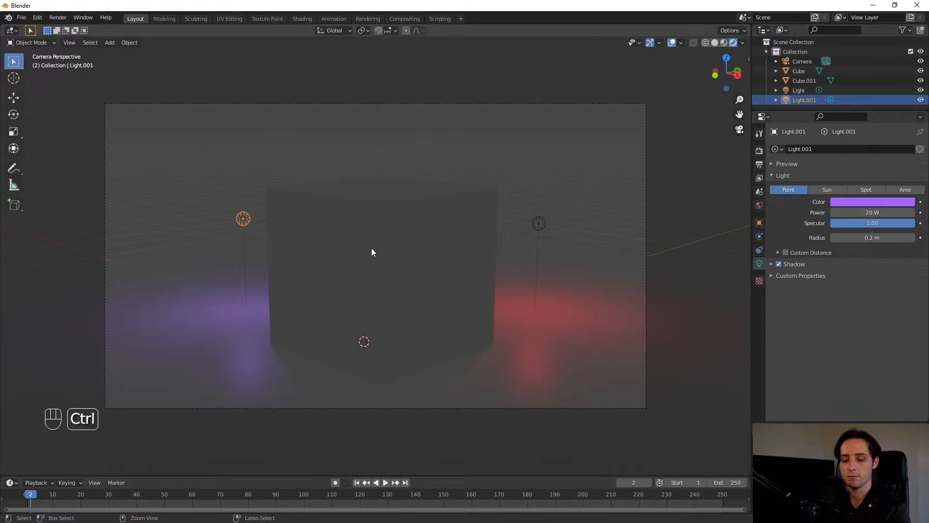
{"action": "key", "text": "ctrl+z"}
{"action": "key", "text": "ctrl+z"}
{"action": "key", "text": "ctrl+z"}
{"action": "key", "text": "ctrl+z"}
{"action": "key", "text": "ctrl+z"}
{"action": "key", "text": "ctrl+z"}
{"action": "key", "text": "ctrl+z"}
{"action": "key", "text": "ctrl+z"}
{"action": "key", "text": "ctrl+z"}
{"action": "key", "text": "ctrl+z"}
{"action": "key", "text": "ctrl+z"}
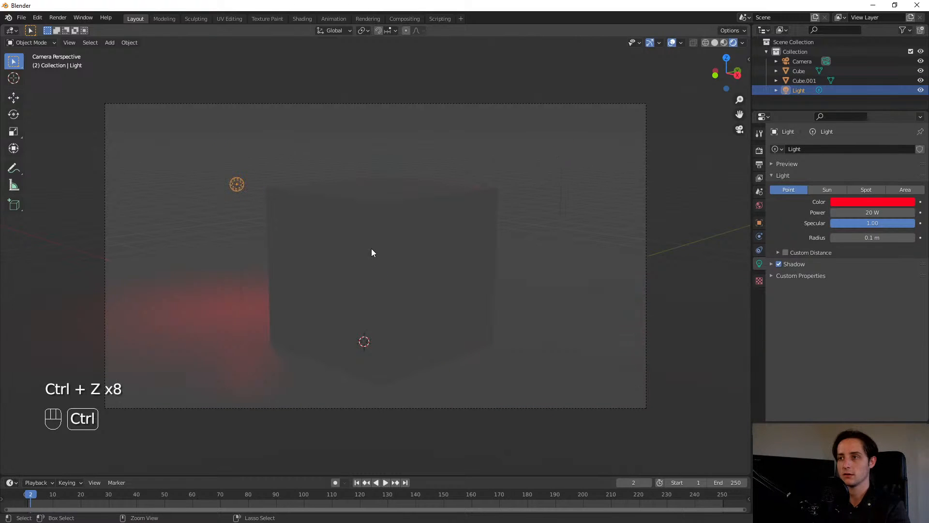
{"action": "key", "text": "ctrl+z"}
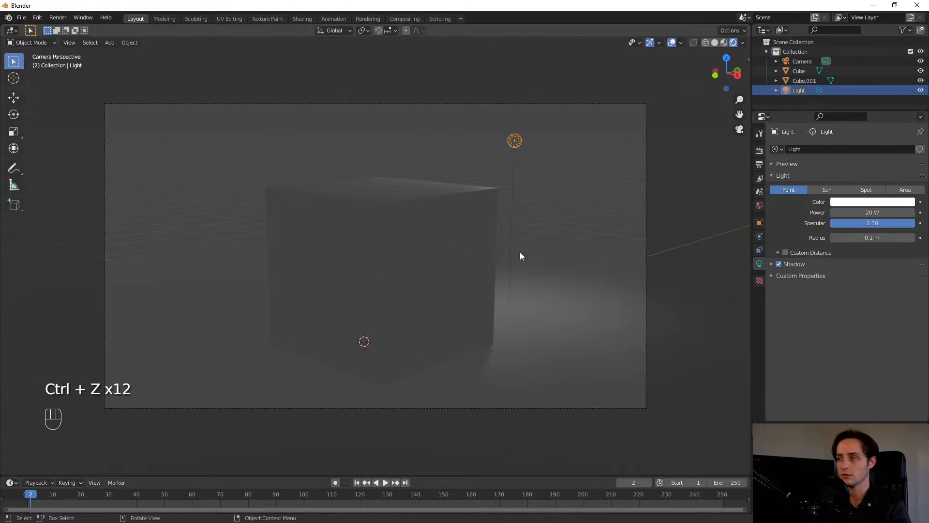
- Raise the white point light's power to 185.5 W for comparison and reduce it to 73 W
{"action": "left_click_drag", "start_coordinate": [882, 212], "coordinate": [923, 212]}
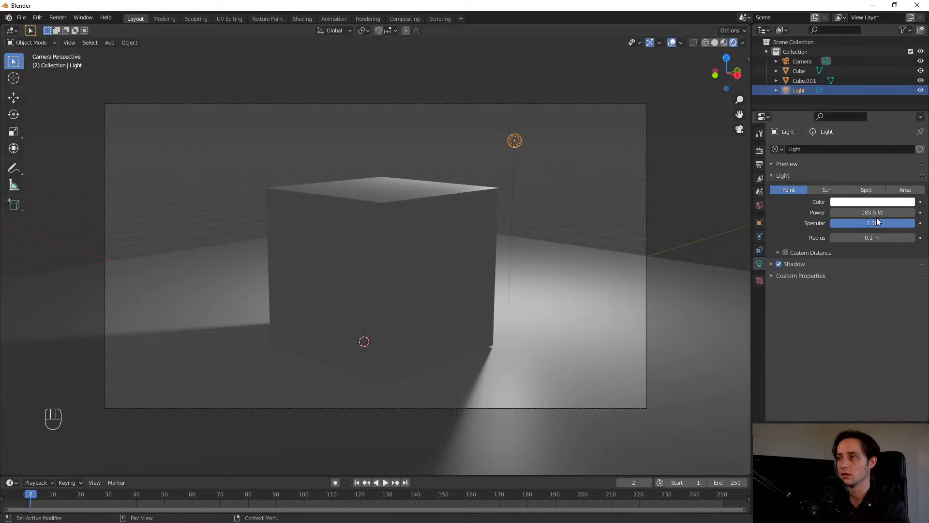
{"action": "left_click_drag", "start_coordinate": [876, 213], "coordinate": [856, 215]}
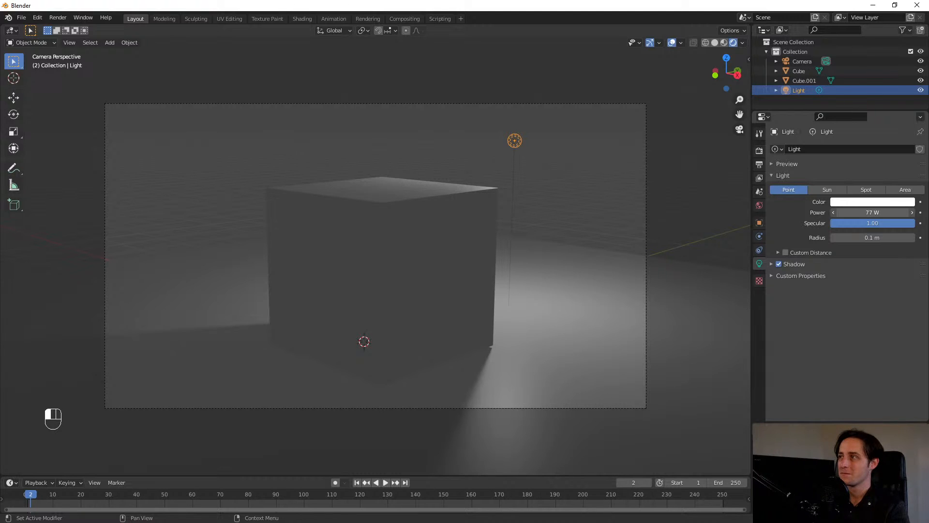
{"action": "left_click_drag", "start_coordinate": [873, 212], "coordinate": [870, 213]}
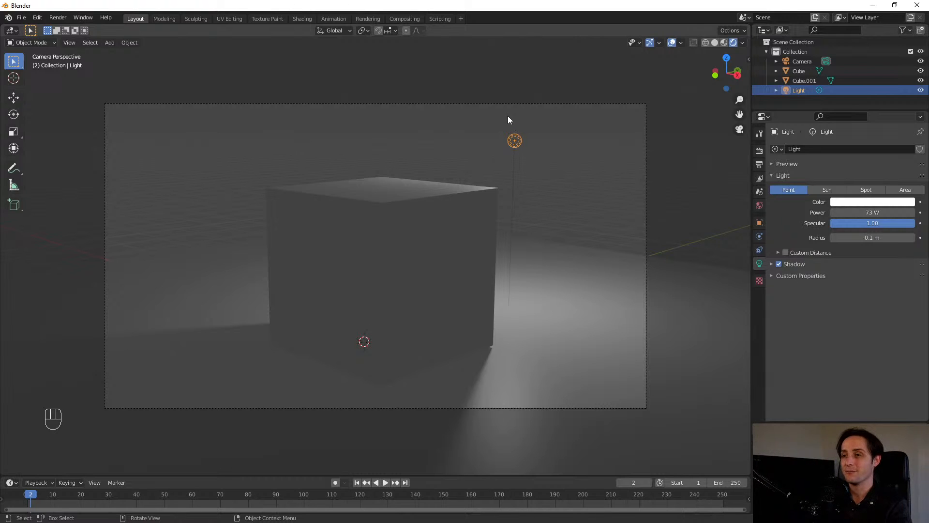
- Move the light around above the cube in several freehand moves, leaving it above the floor to the cube's right
{"action": "key", "text": "g"}
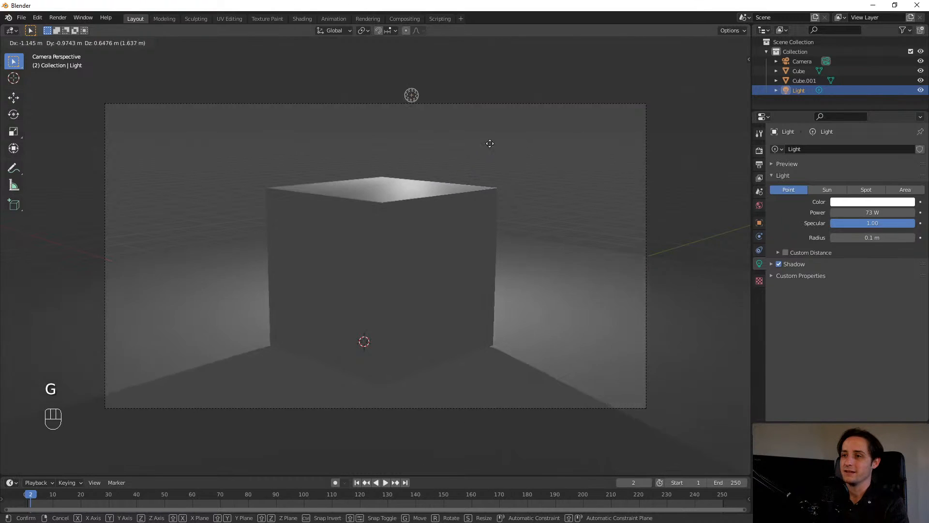
{"action": "left_click", "coordinate": [638, 164]}
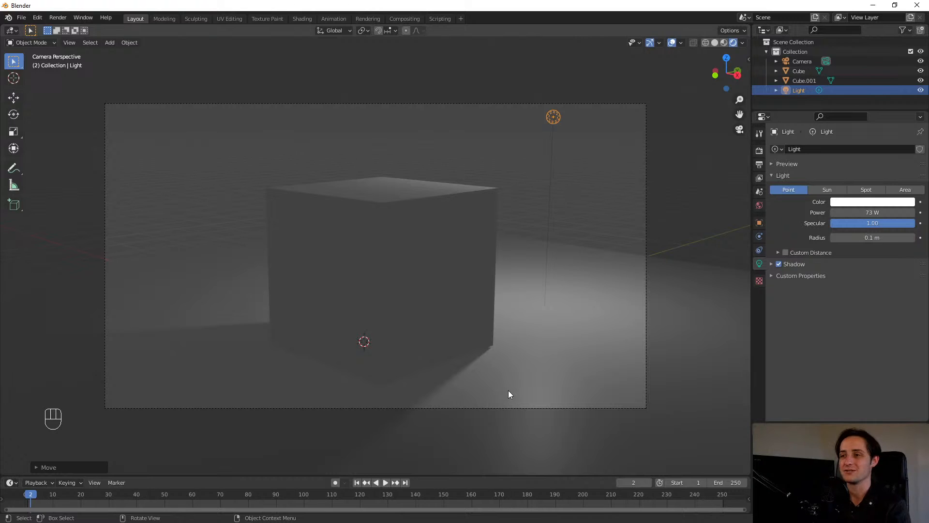
{"action": "key", "text": "g"}
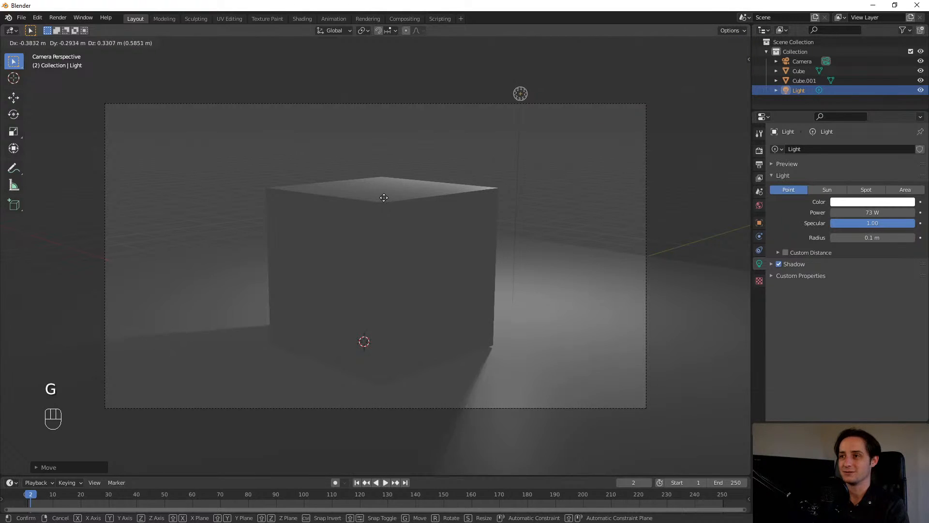
{"action": "left_click", "coordinate": [434, 236]}
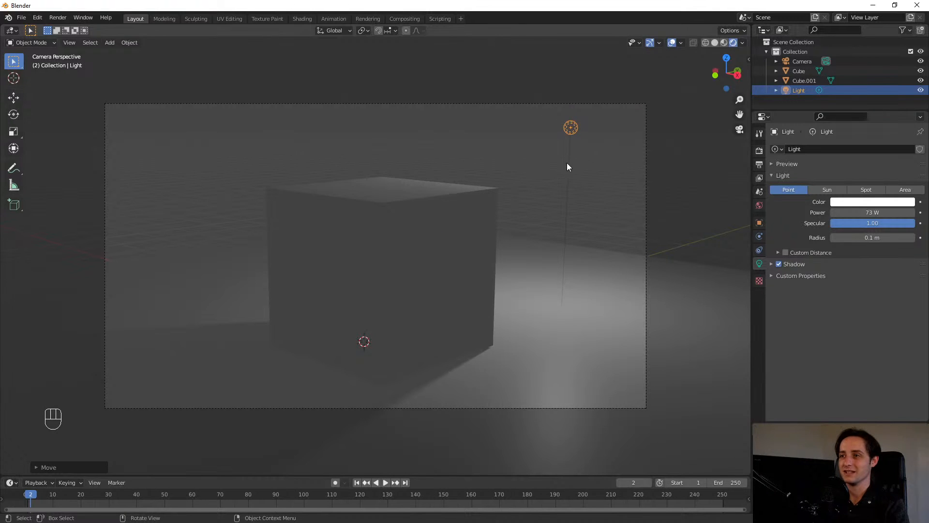
{"action": "key", "text": "g"}
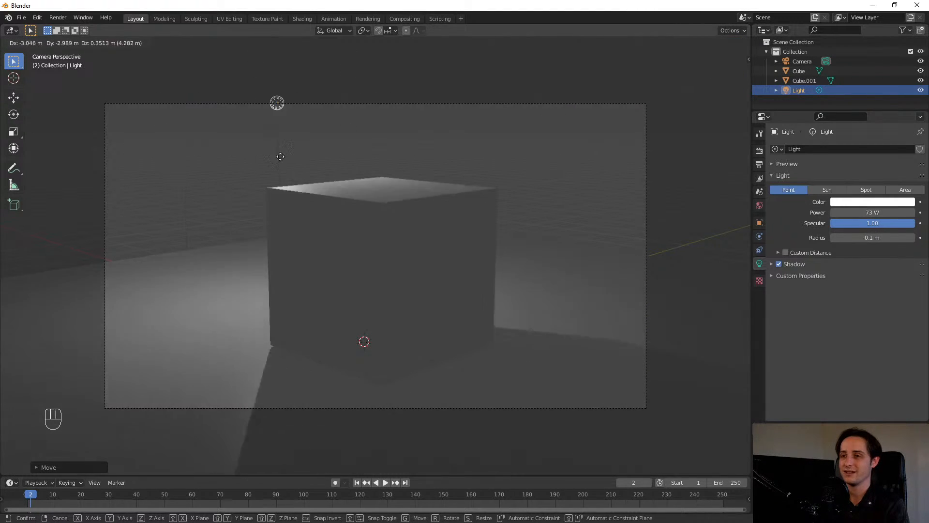
{"action": "left_click", "coordinate": [560, 200]}
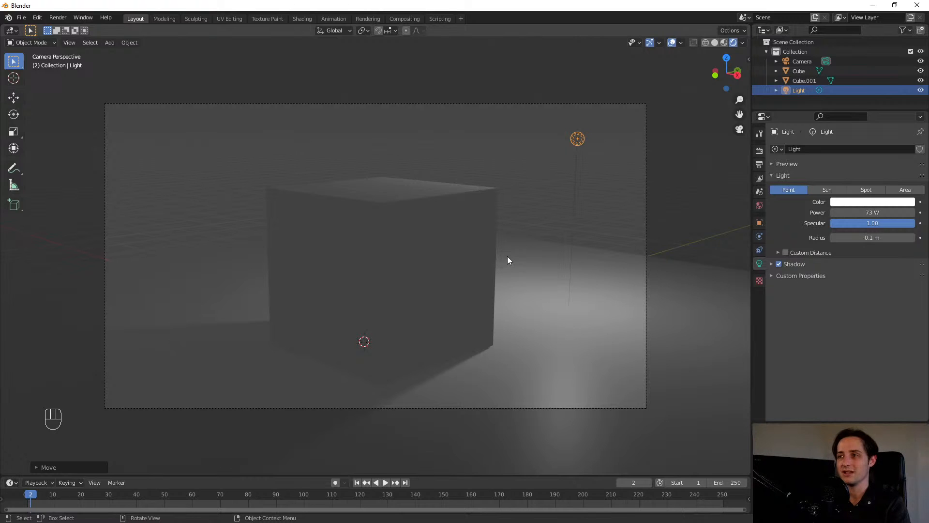
- Reselect the light, raise it to just above the camera frame's upper edge and set its power to 95.2 W
{"action": "left_click", "coordinate": [486, 222]}
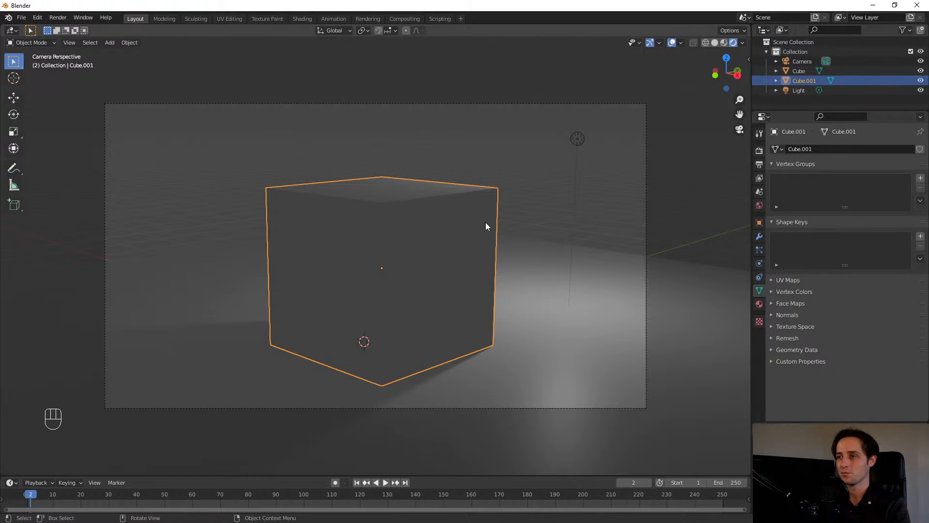
{"action": "left_click", "coordinate": [557, 132]}
{"action": "left_click", "coordinate": [583, 138]}
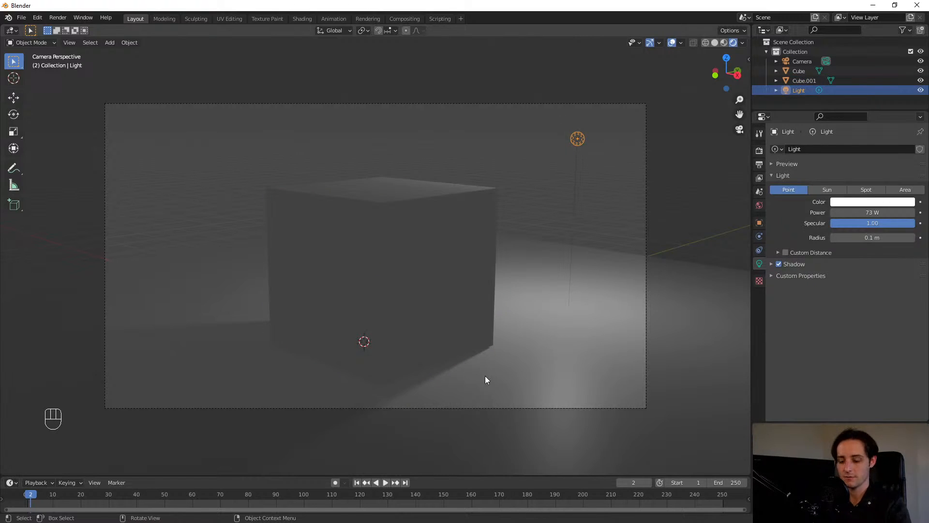
{"action": "key", "text": "g"}
{"action": "left_click", "coordinate": [506, 328]}
{"action": "left_click_drag", "start_coordinate": [872, 213], "coordinate": [897, 212]}
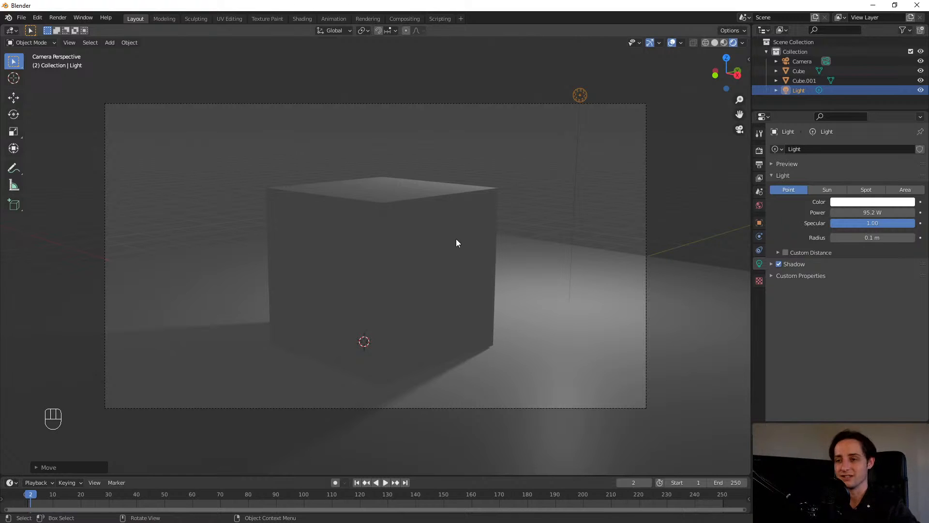
- Change the light's type to Sun and reduce its strength to 10 and further to 2
{"action": "left_click", "coordinate": [836, 191]}
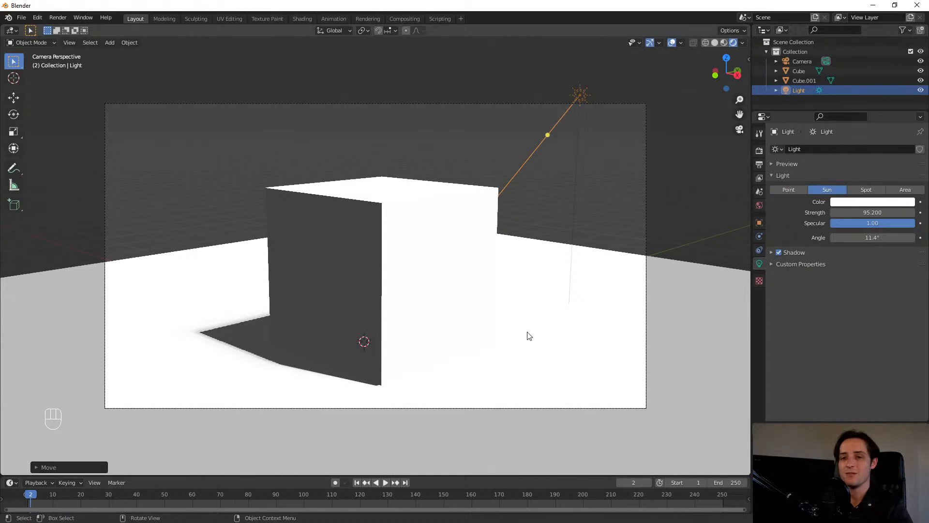
{"action": "left_click_drag", "start_coordinate": [861, 212], "coordinate": [853, 213]}
{"action": "left_click", "coordinate": [880, 213]}
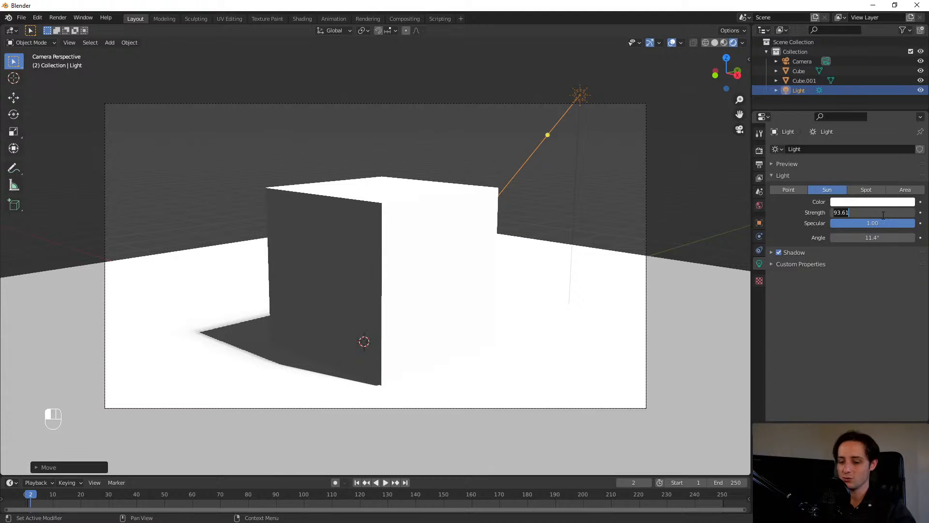
{"action": "type", "text": "10"}
{"action": "key", "text": "Return"}
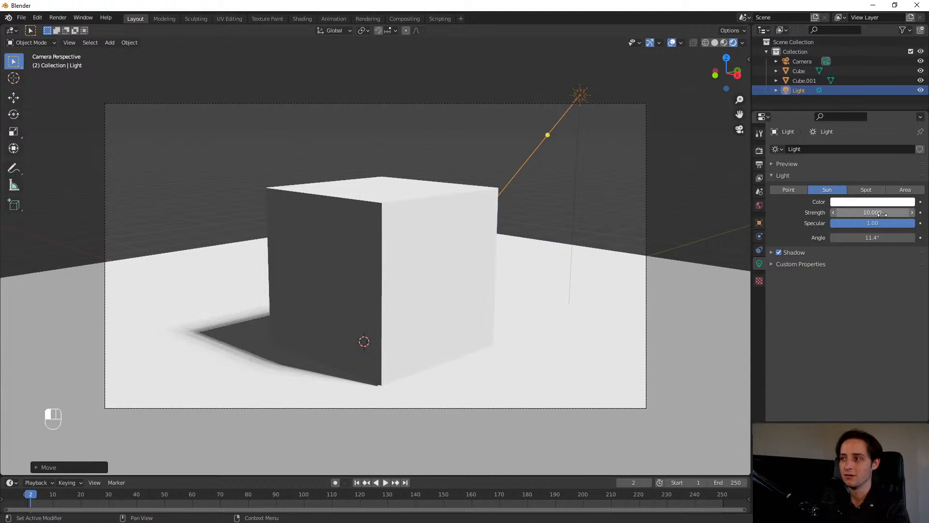
{"action": "left_click", "coordinate": [884, 215]}
{"action": "type", "text": "2"}
{"action": "key", "text": "Return"}
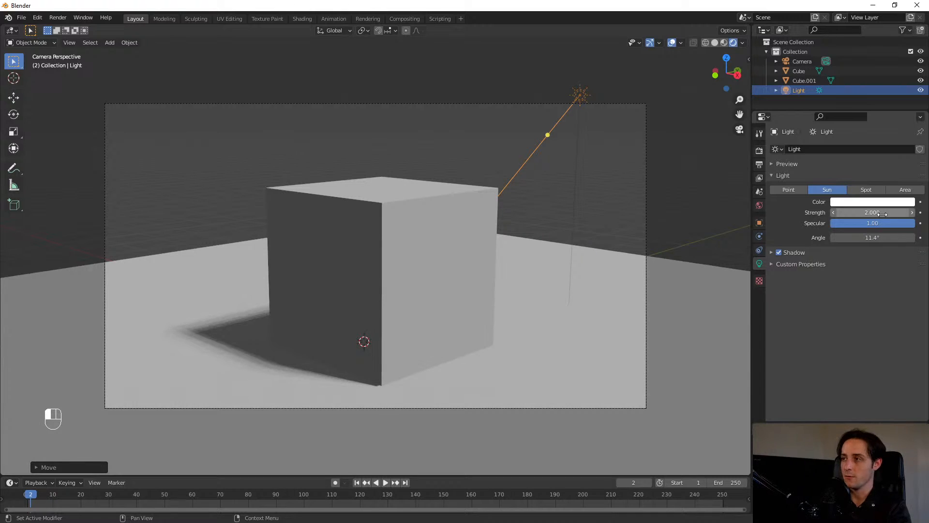
- Return the light to the Point type and raise its power to 81.2 W
{"action": "left_click", "coordinate": [787, 189]}
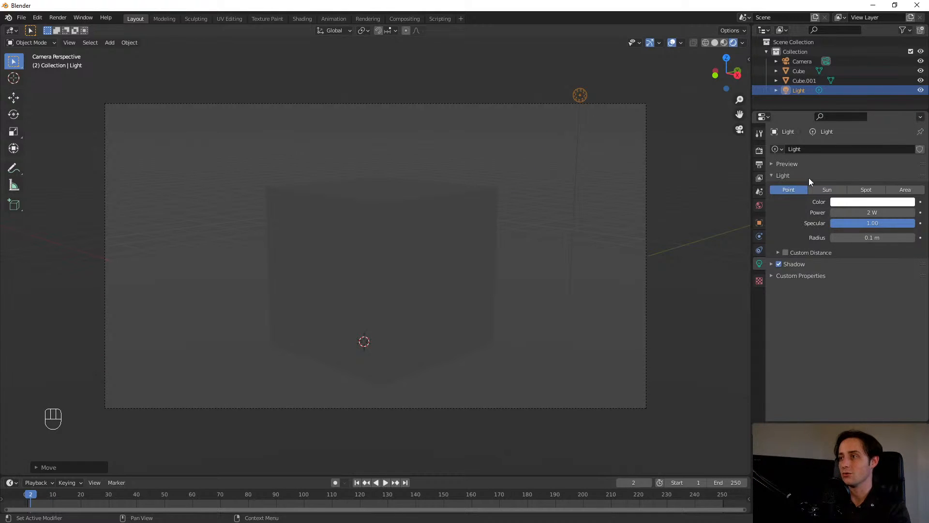
{"action": "left_click_drag", "start_coordinate": [871, 213], "coordinate": [919, 213]}
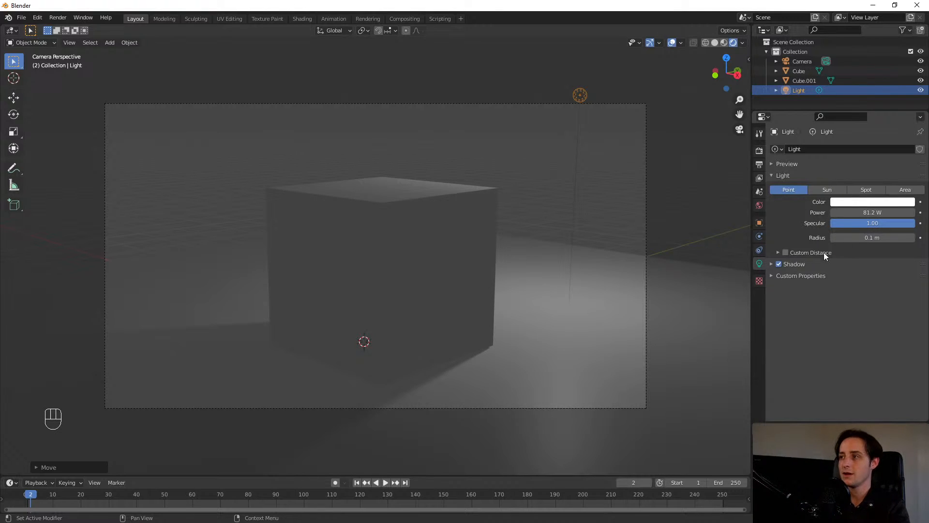
- Change the light's type to Sun and set its strength to 1
{"action": "left_click", "coordinate": [825, 190]}
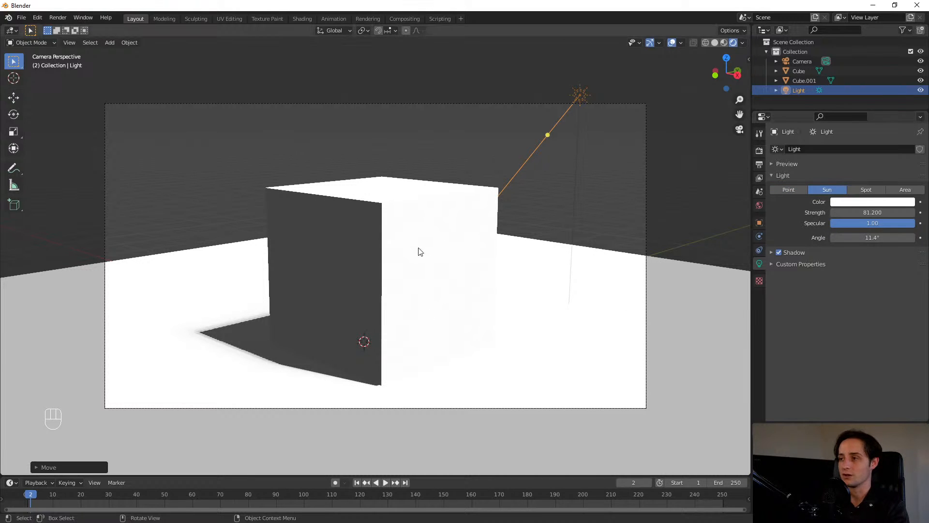
{"action": "mouse_move", "coordinate": [872, 212]}
{"action": "left_mouse_down"}
{"action": "mouse_move", "coordinate": [861, 213]}
{"action": "mouse_move", "coordinate": [874, 212]}
{"action": "left_mouse_up"}
{"action": "left_click", "coordinate": [874, 212]}
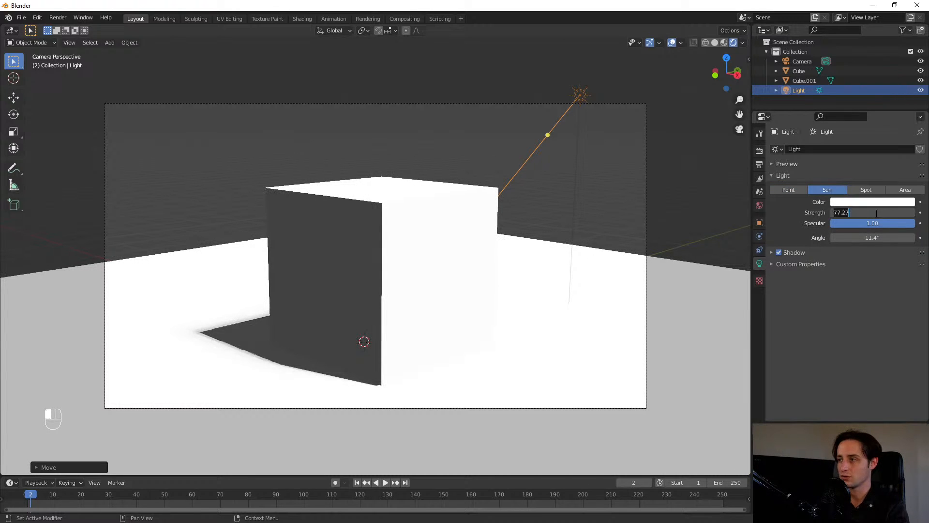
{"action": "type", "text": "1"}
{"action": "key", "text": "Return"}
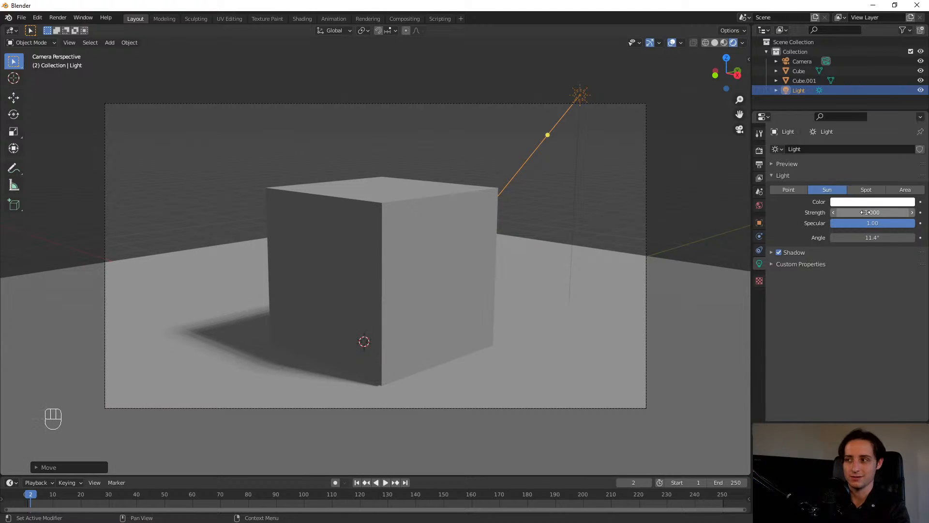
- Switch the light to Point and back to Sun, and raise the sun's strength to 1000
{"action": "left_click", "coordinate": [781, 190]}
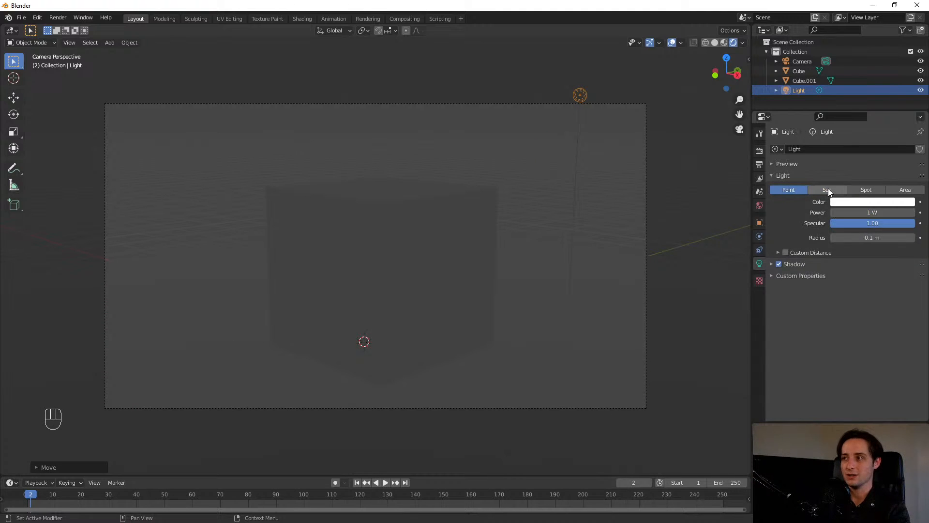
{"action": "left_click", "coordinate": [827, 189]}
{"action": "left_click", "coordinate": [869, 212]}
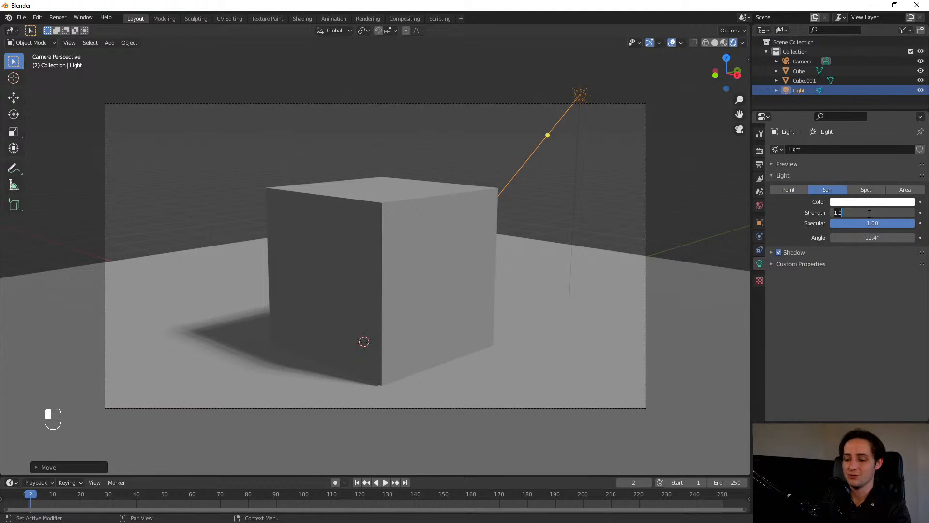
{"action": "type", "text": "1000"}
{"action": "key", "text": "Return"}
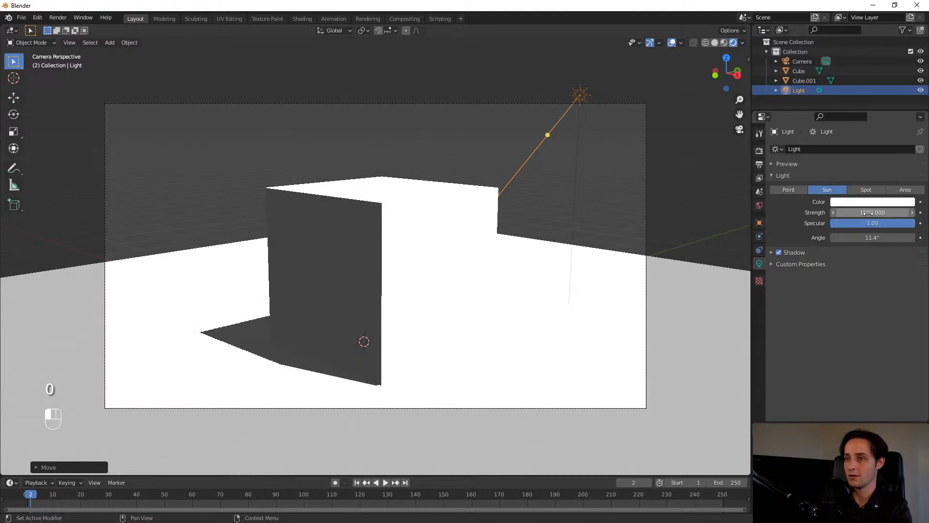
- Set the sun's strength back to 1 and compare it with the Point type before returning to Sun
{"action": "left_click", "coordinate": [869, 213]}
{"action": "type", "text": "1"}
{"action": "key", "text": "Return"}
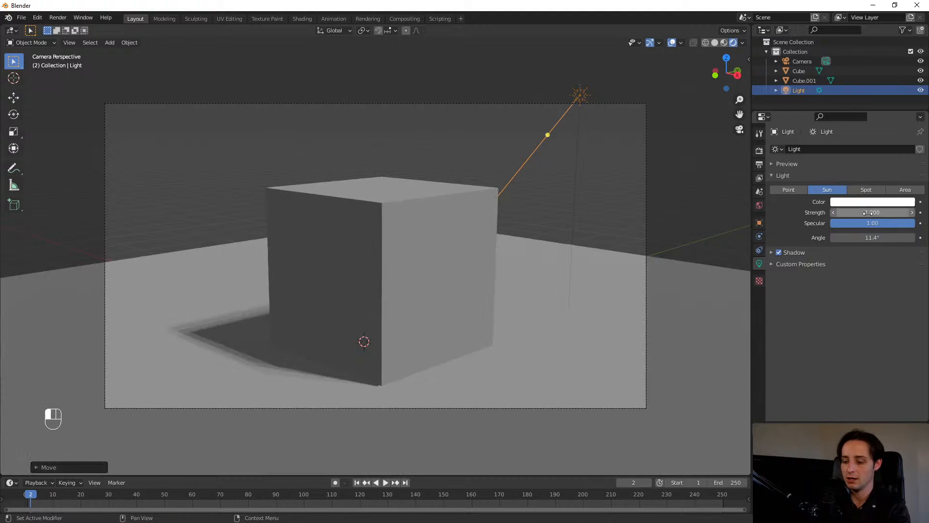
{"action": "left_click", "coordinate": [786, 190]}
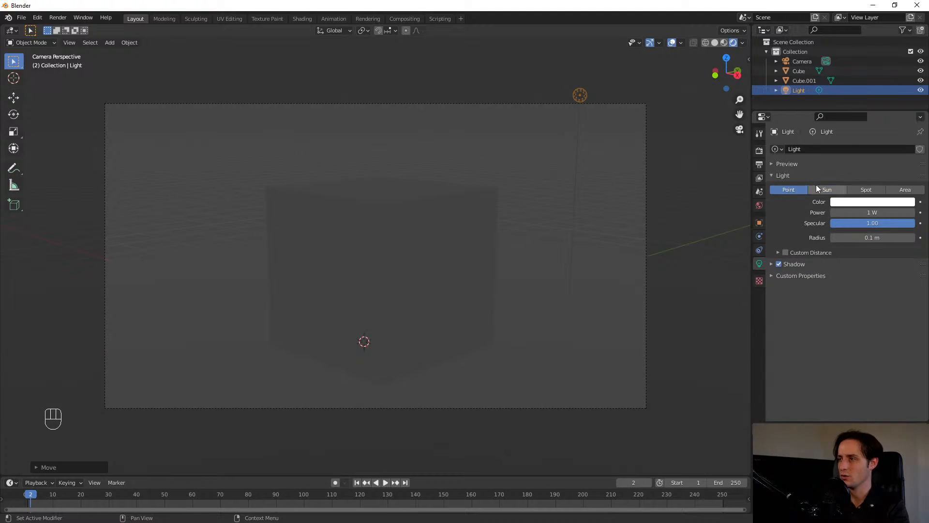
{"action": "left_click", "coordinate": [817, 188]}
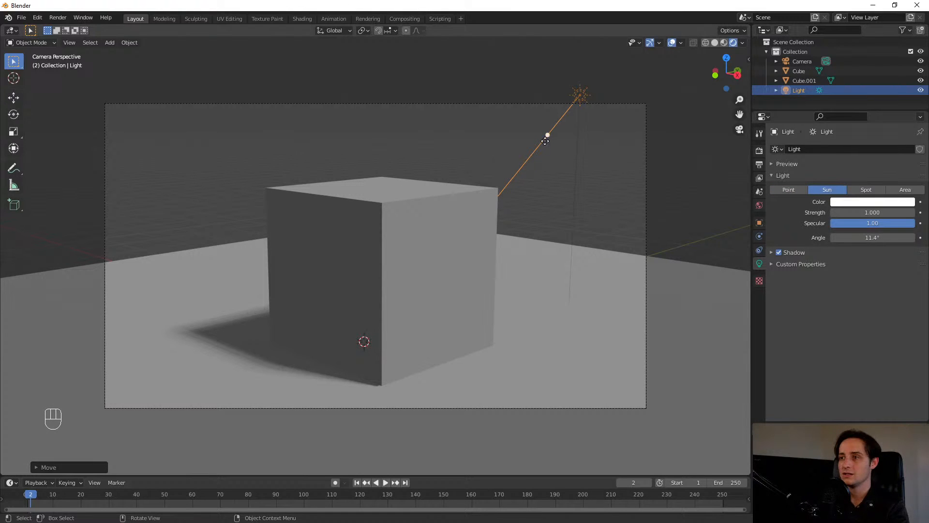
- Leave the camera view and re-aim the sun at a shallower angle to lengthen the cube's shadow
{"action": "scroll", "coordinate": [435, 305], "scroll_direction": "down", "scroll_amount": 7}
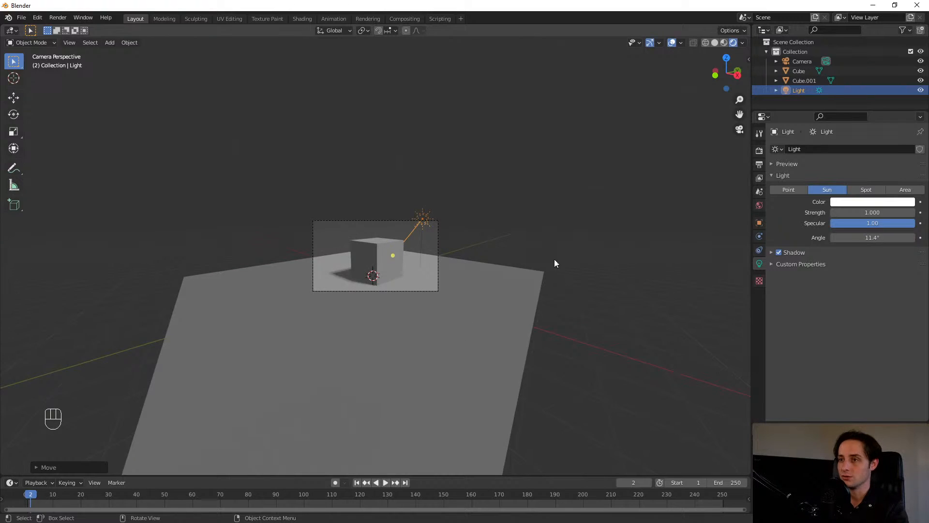
{"action": "middle_click_drag", "start_coordinate": [554, 259], "coordinate": [537, 268]}
{"action": "scroll", "coordinate": [551, 277], "scroll_direction": "up", "scroll_amount": 4}
{"action": "scroll", "coordinate": [550, 277], "scroll_direction": "down", "scroll_amount": 4}
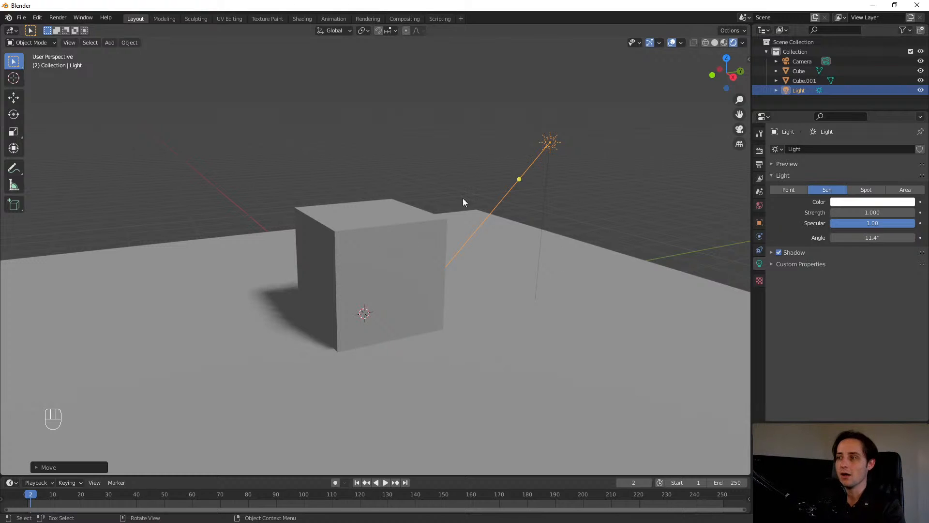
{"action": "left_click_drag", "start_coordinate": [518, 180], "coordinate": [484, 185]}
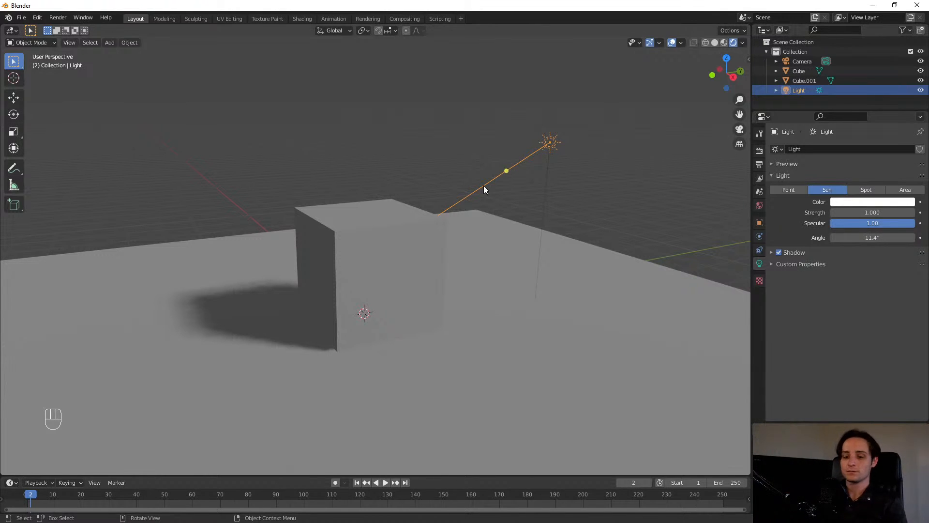
- Switch the light to Point with a power of 69.7 W and return it to the Sun type
{"action": "left_click", "coordinate": [785, 190]}
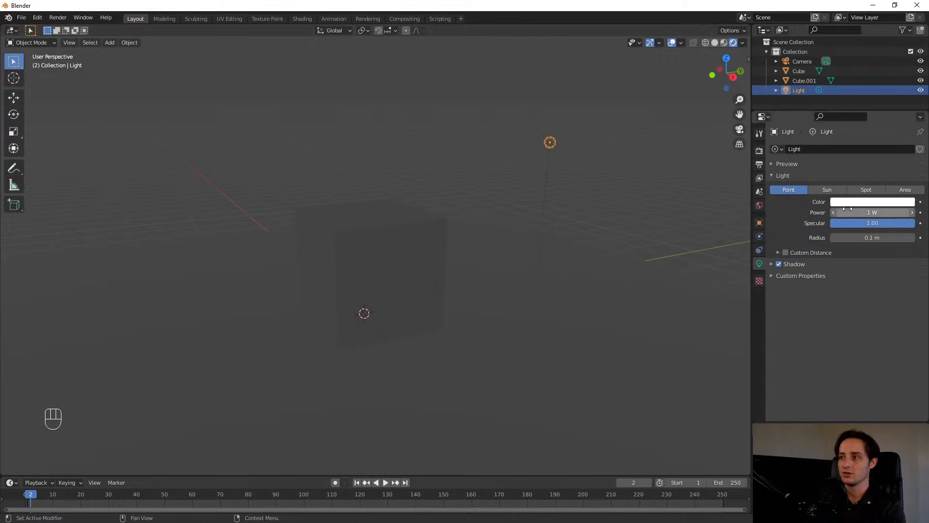
{"action": "left_click_drag", "start_coordinate": [851, 212], "coordinate": [895, 212]}
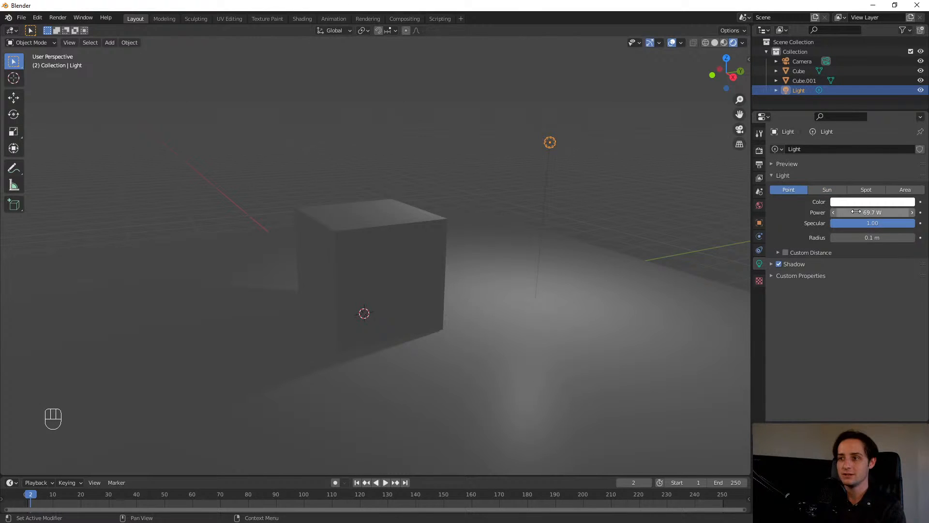
{"action": "left_click", "coordinate": [822, 190]}
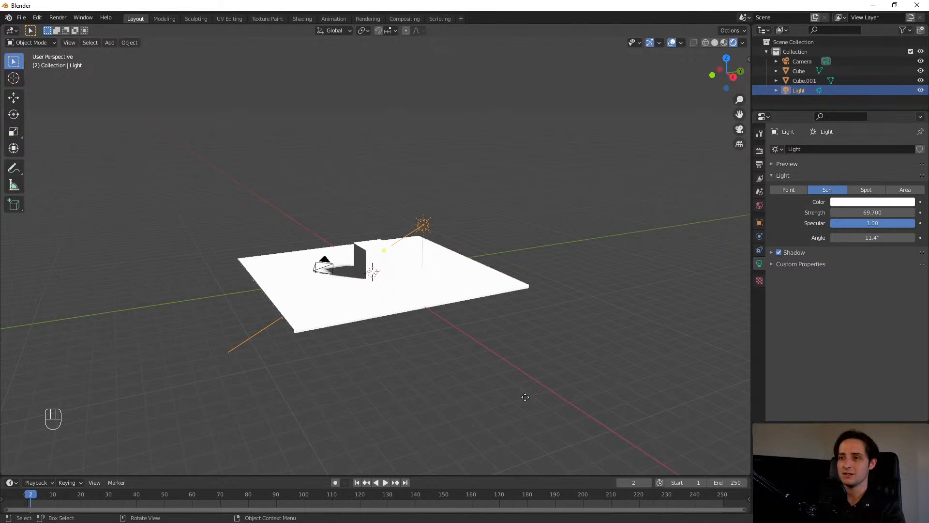
- Move the sun higher and farther to the cube's right, and rotate it freehand to shine more steeply onto the floor
{"action": "key", "text": "g"}
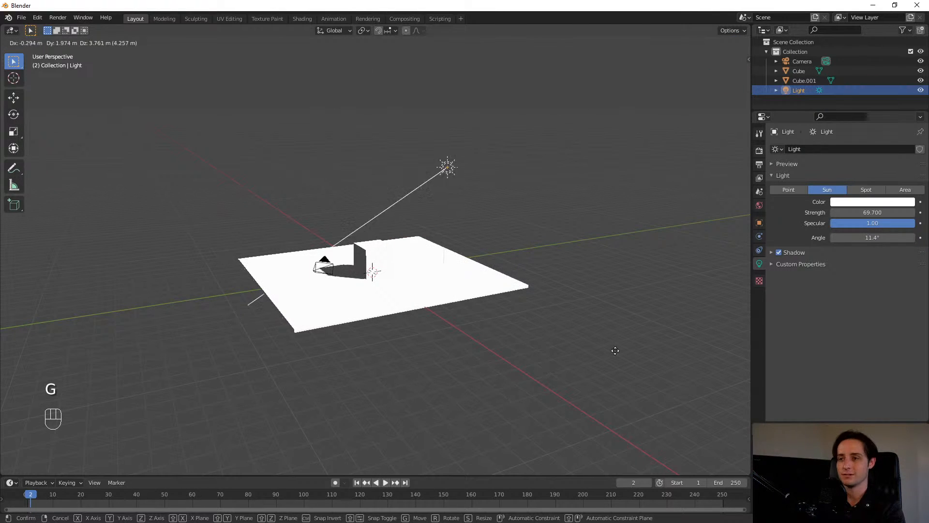
{"action": "left_click", "coordinate": [620, 332]}
{"action": "key", "text": "r"}
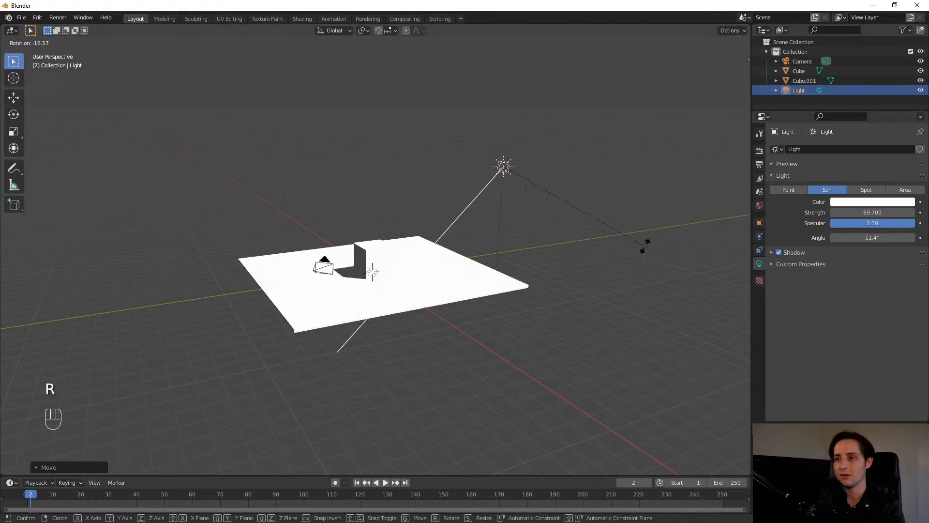
{"action": "left_click", "coordinate": [568, 168]}
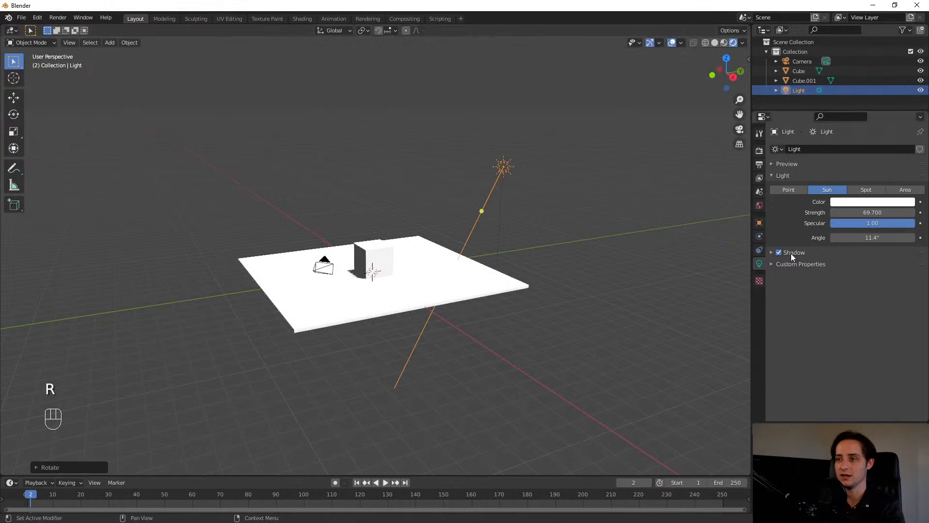
- Reduce the sun's strength to 1
{"action": "left_click", "coordinate": [863, 213]}
{"action": "type", "text": "1"}
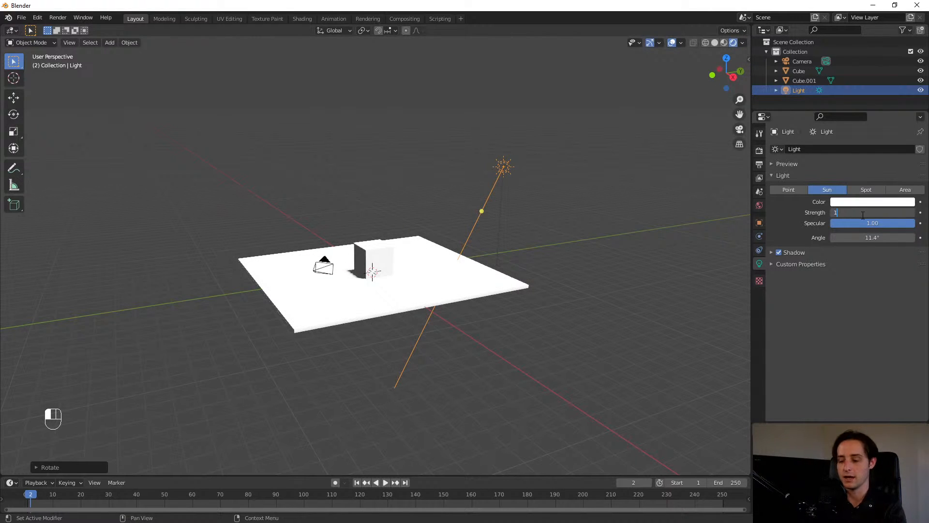
{"action": "key", "text": "Return"}
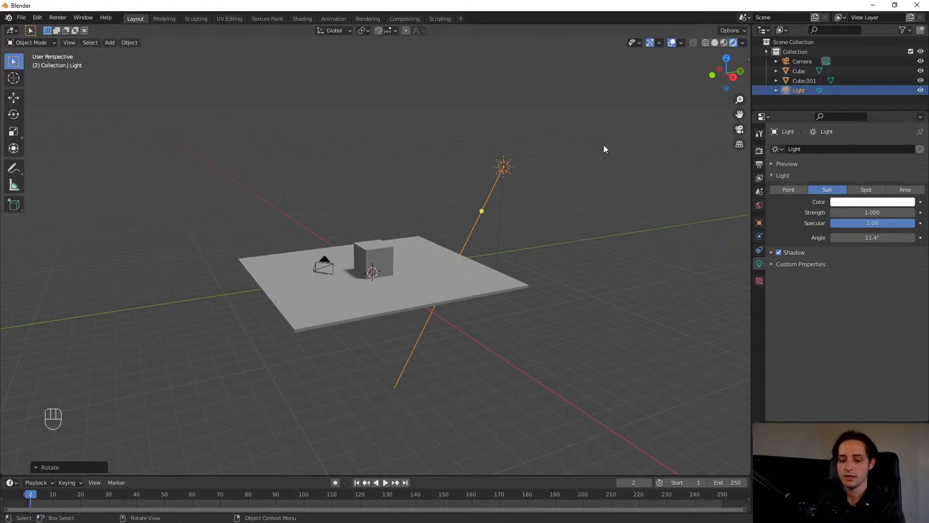
- Rotate the sun freehand by about 12° so its rays strike the cube at a shallower angle
{"action": "key", "text": "r"}
{"action": "key", "text": "r"}
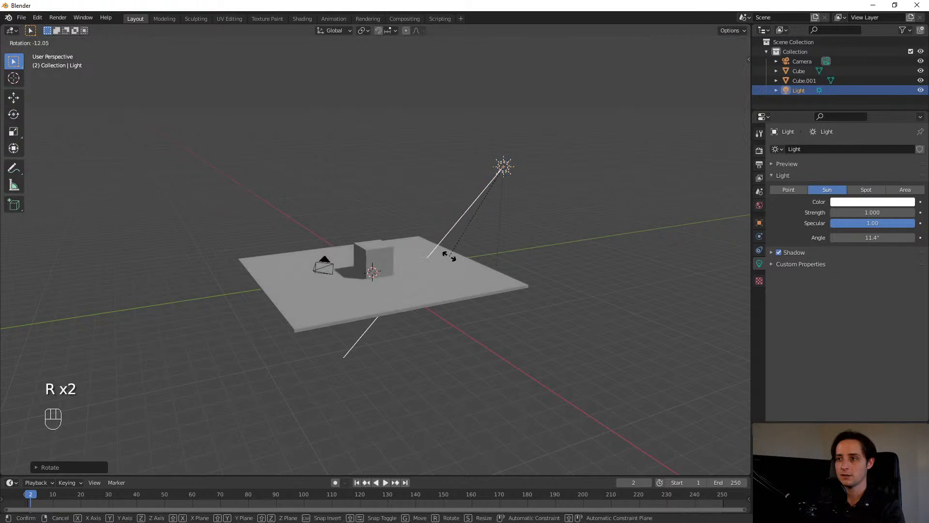
{"action": "key", "text": "r"}
{"action": "key", "text": "r"}
{"action": "left_click", "coordinate": [451, 255]}
{"action": "scroll", "coordinate": [465, 290], "scroll_direction": "up", "scroll_amount": 4}
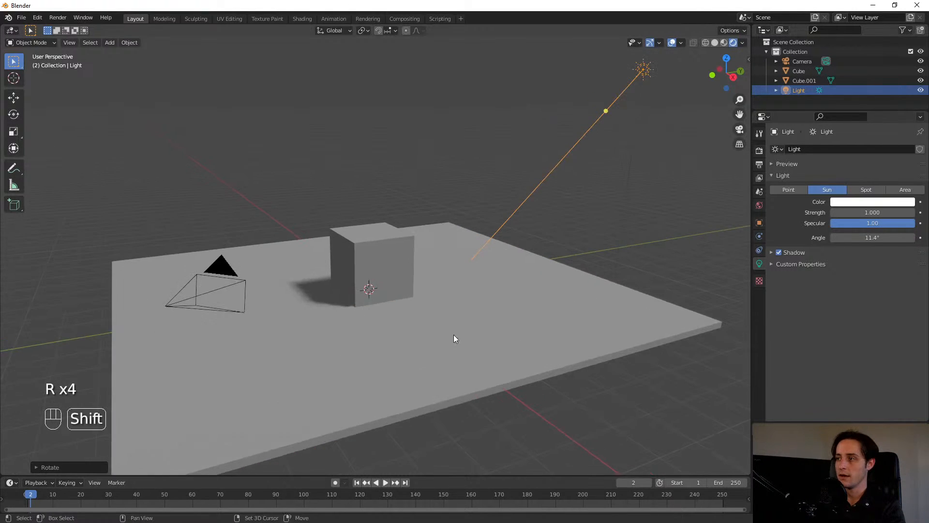
{"action": "middle_click_drag", "start_coordinate": [454, 335], "coordinate": [513, 349], "text": "shift"}
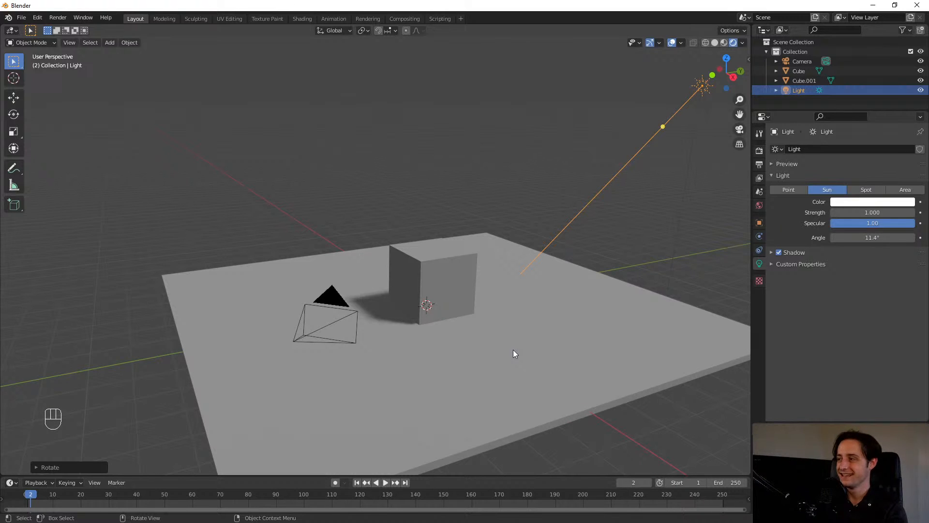
{"action": "scroll", "coordinate": [516, 273], "scroll_direction": "up", "scroll_amount": 1}
{"action": "middle_click_drag", "start_coordinate": [512, 279], "coordinate": [449, 288], "text": "shift"}
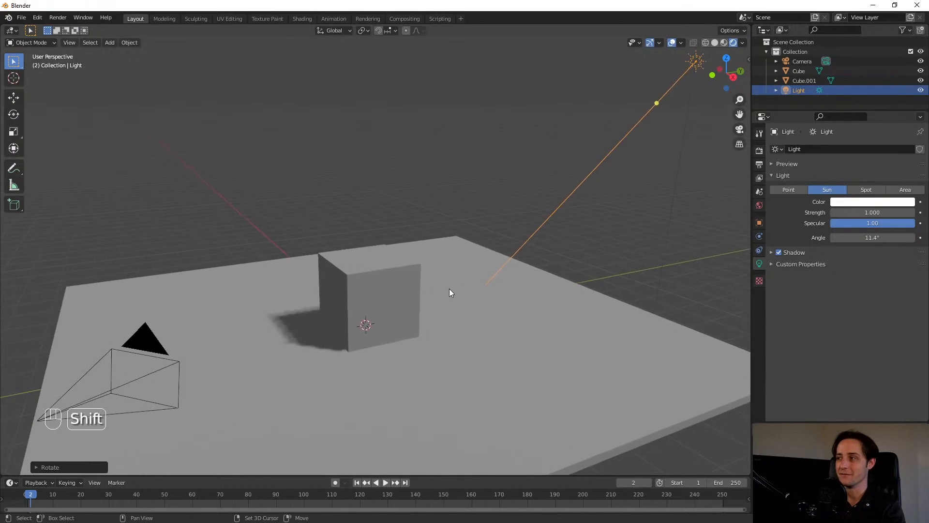
{"action": "left_click", "coordinate": [853, 212]}
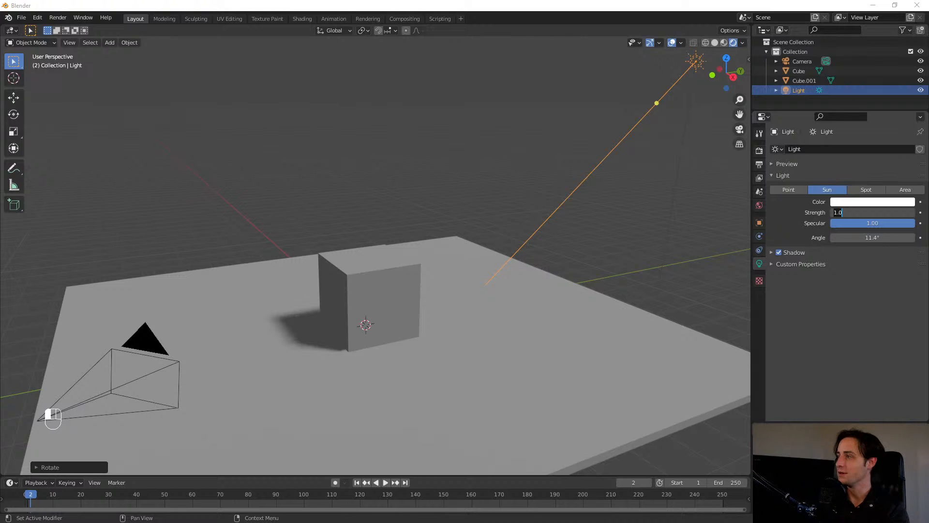
{"action": "left_click_drag", "start_coordinate": [928, 257], "coordinate": [406, 150]}
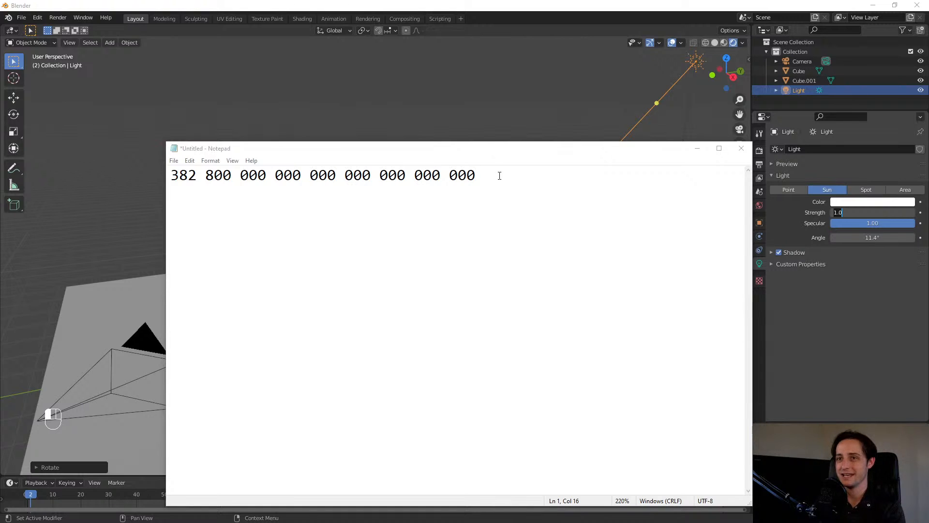
- Remove all the spaces between the digit groups of the number in Notepad
{"action": "left_click_drag", "start_coordinate": [499, 175], "coordinate": [164, 178]}
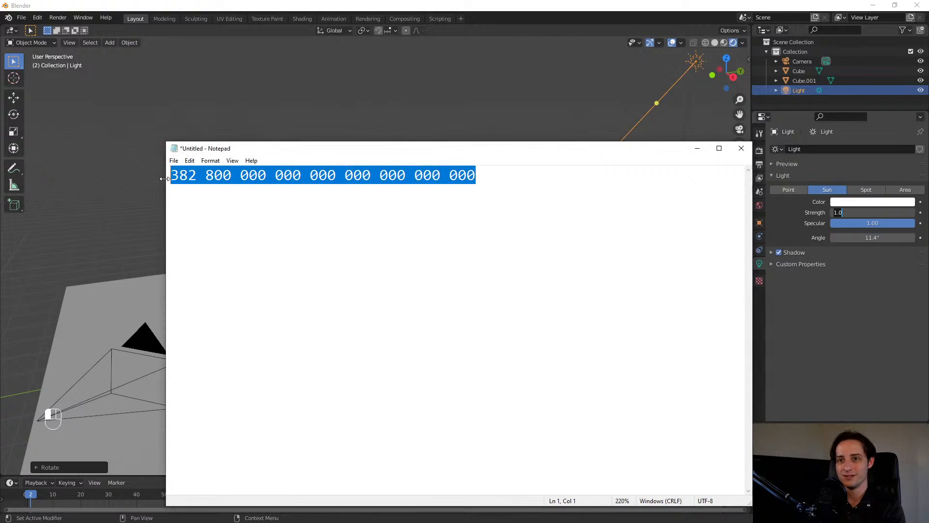
{"action": "left_click", "coordinate": [205, 175]}
{"action": "key", "text": "BackSpace"}
{"action": "left_click", "coordinate": [233, 176]}
{"action": "key", "text": "BackSpace"}
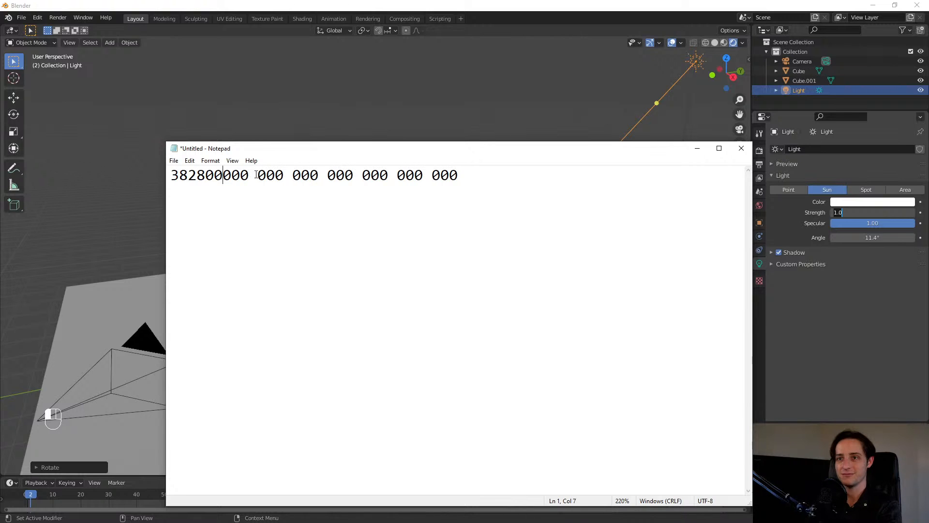
{"action": "left_click", "coordinate": [258, 176]}
{"action": "key", "text": "BackSpace"}
{"action": "left_click", "coordinate": [284, 176]}
{"action": "key", "text": "BackSpace"}
{"action": "left_click", "coordinate": [305, 179]}
{"action": "key", "text": "BackSpace"}
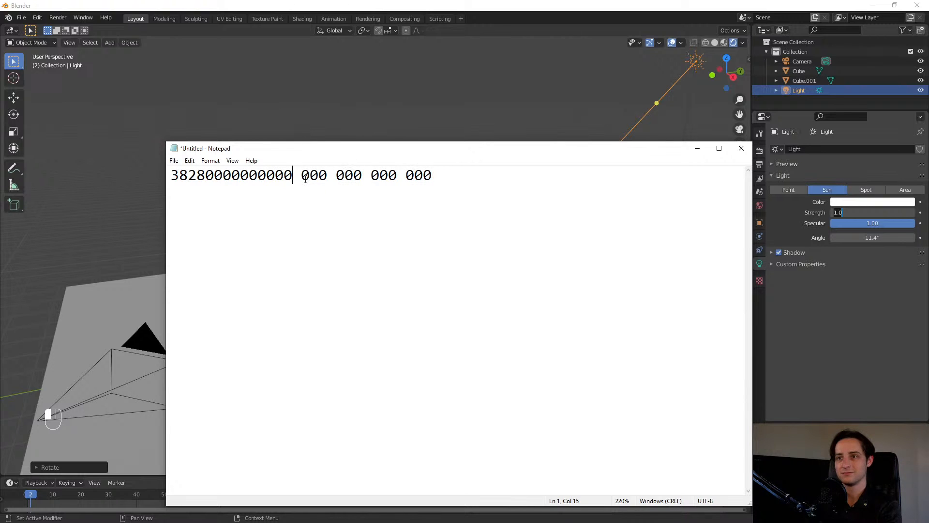
{"action": "key", "text": "ctrl+z"}
{"action": "left_click", "coordinate": [310, 175]}
{"action": "key", "text": "BackSpace"}
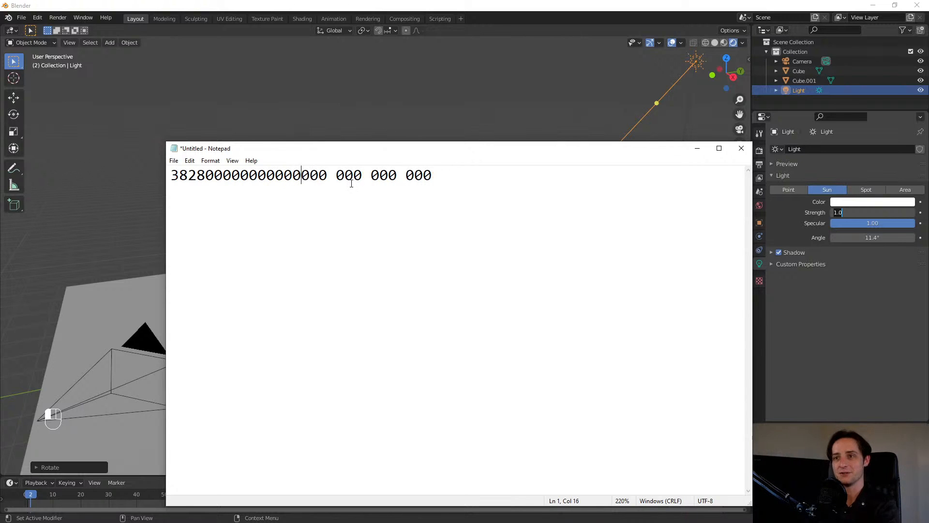
{"action": "left_click", "coordinate": [337, 175]}
{"action": "key", "text": "BackSpace"}
{"action": "left_click", "coordinate": [363, 176]}
{"action": "key", "text": "BackSpace"}
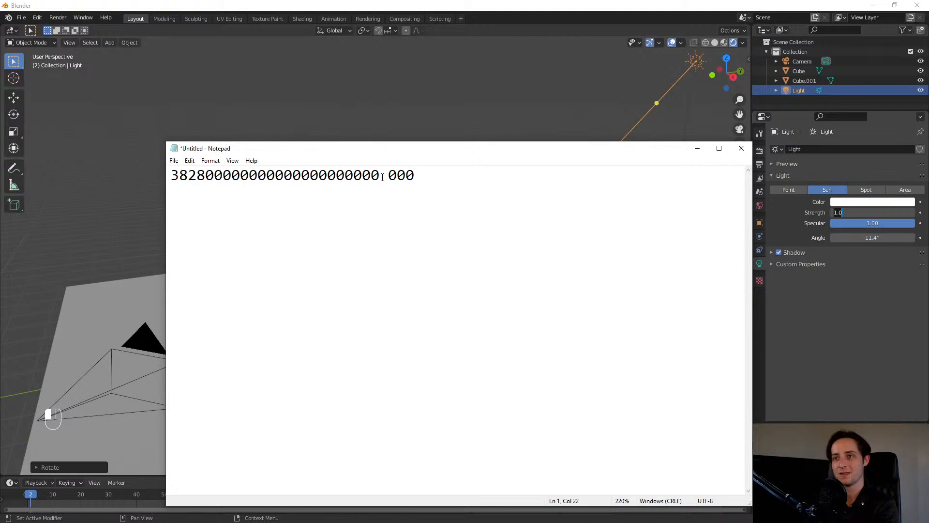
{"action": "left_click", "coordinate": [388, 176]}
{"action": "key", "text": "BackSpace"}
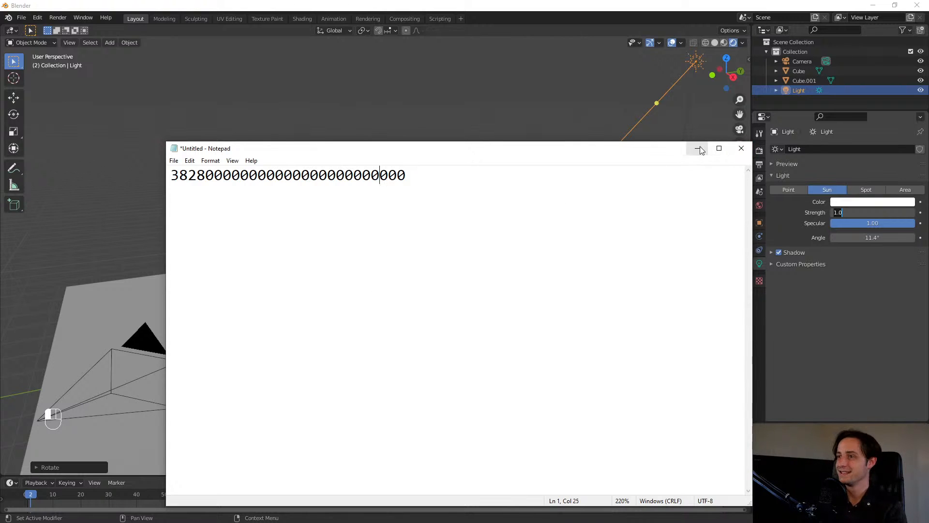
- Close the Notepad window without saving and finish editing the sun's strength in Blender, keeping it at 1
{"action": "left_click", "coordinate": [737, 154]}
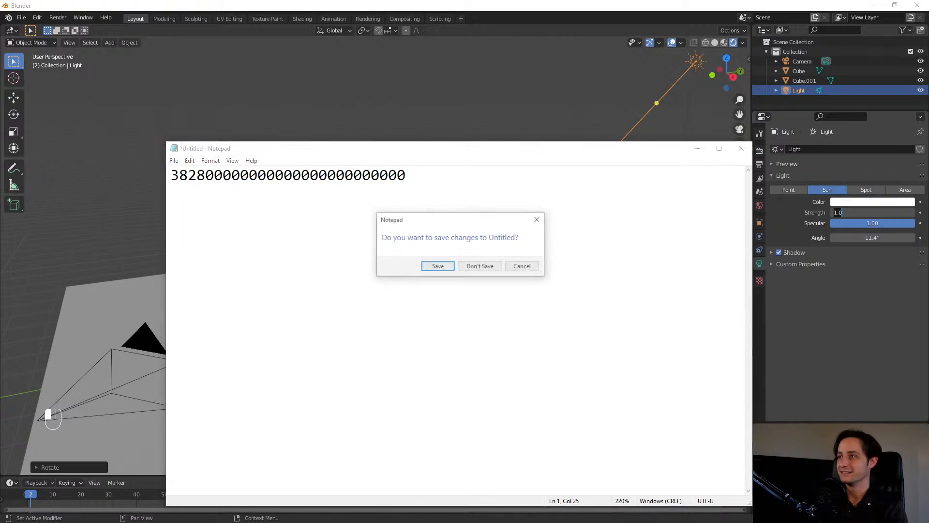
{"action": "left_click", "coordinate": [480, 266]}
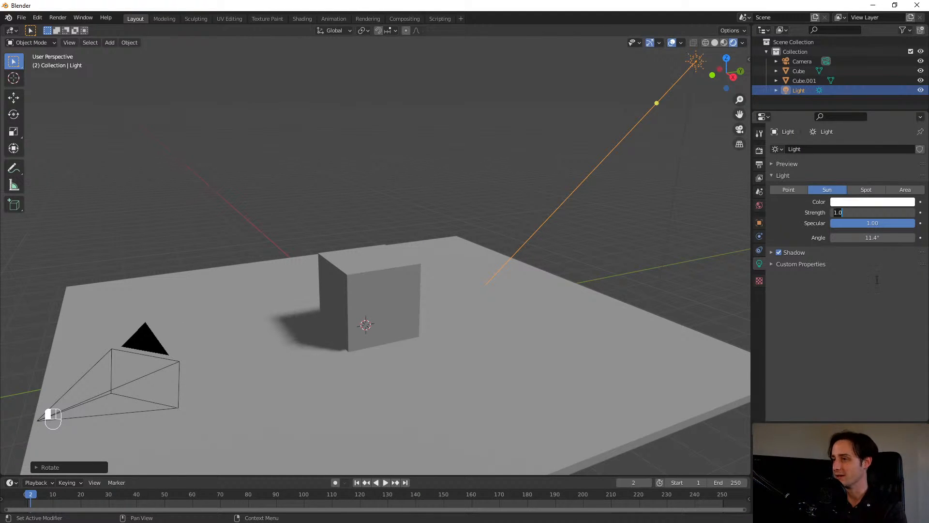
{"action": "key", "text": "Return"}
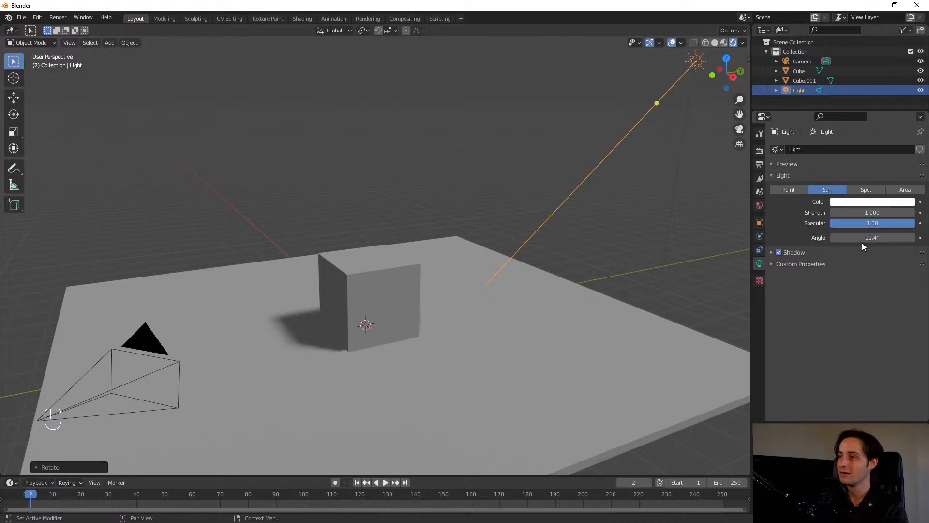
- Set the sun's angle to 0° for hard shadow edges and re-aim its rays freehand toward the cube
{"action": "mouse_move", "coordinate": [867, 237]}
{"action": "left_mouse_down"}
{"action": "mouse_move", "coordinate": [920, 238]}
{"action": "mouse_move", "coordinate": [861, 237]}
{"action": "left_mouse_up"}
{"action": "scroll", "coordinate": [415, 226], "scroll_direction": "down", "scroll_amount": 3}
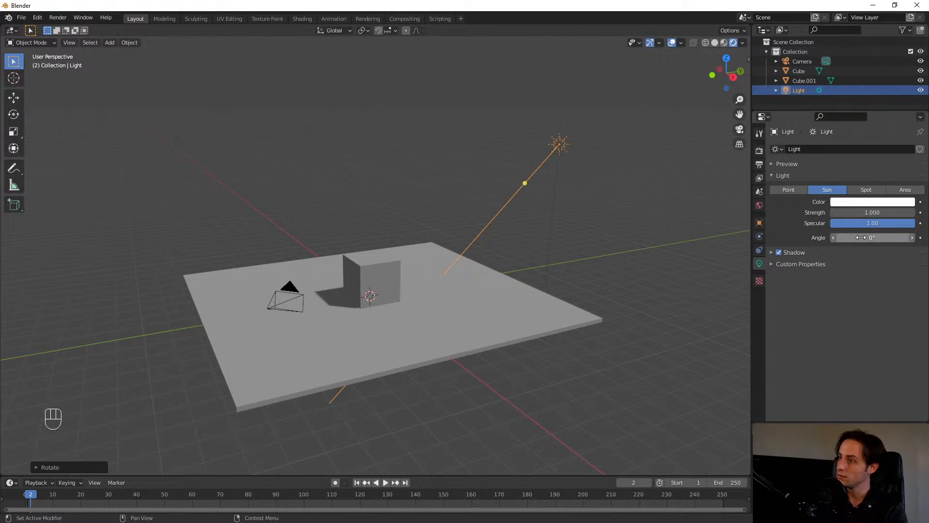
{"action": "left_click_drag", "start_coordinate": [525, 183], "coordinate": [588, 211]}
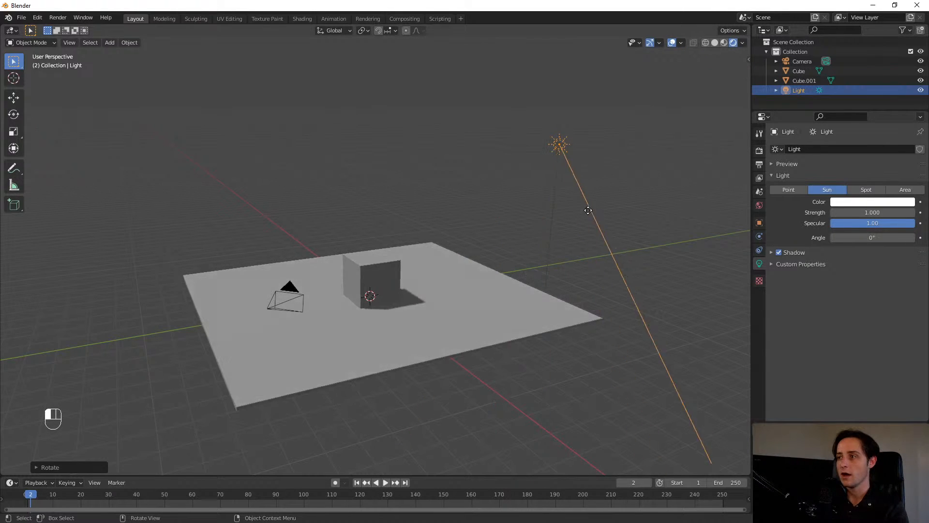
{"action": "right_click", "coordinate": [588, 211]}
- Set the sun's angle to 11° to soften the cube's shadow
{"action": "left_click", "coordinate": [866, 238]}
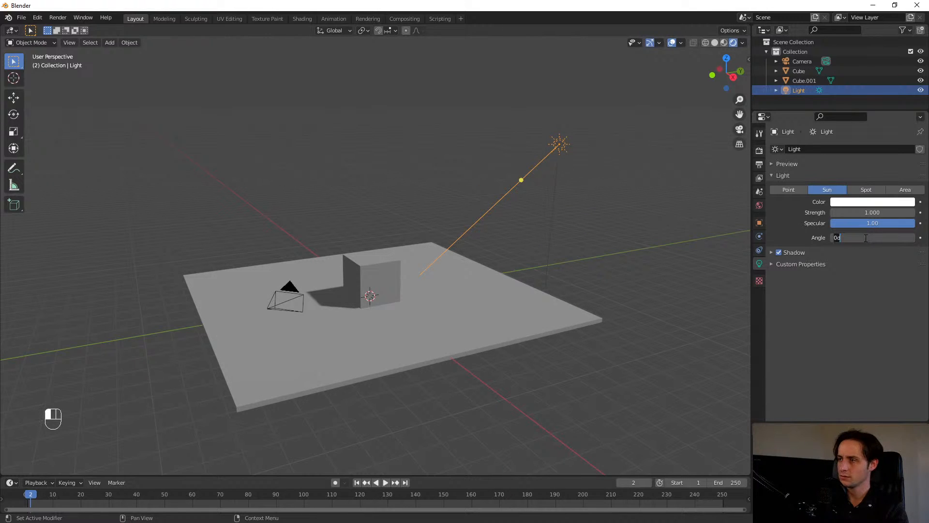
{"action": "type", "text": "11"}
{"action": "key", "text": "Return"}
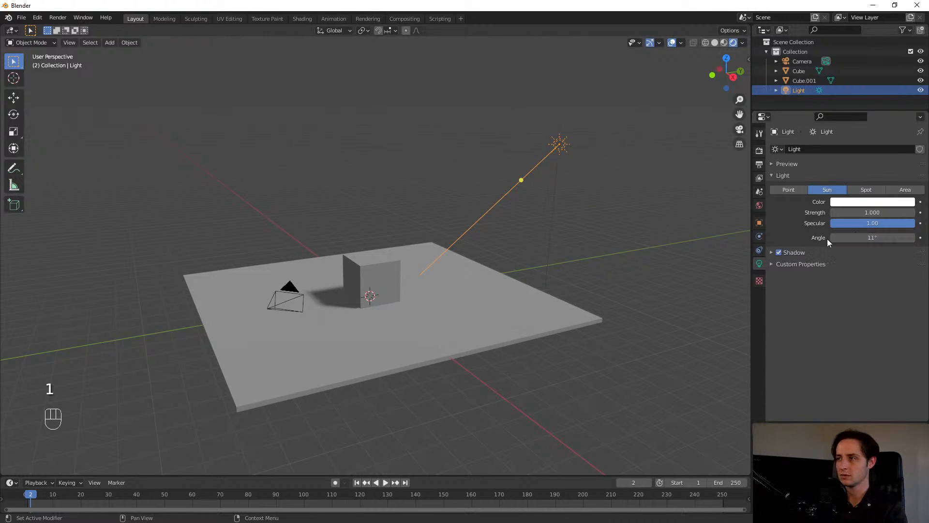
- Set the sun's angle to 0° and rotate the sun slightly freehand
{"action": "left_click", "coordinate": [844, 237]}
{"action": "type", "text": "0"}
{"action": "key", "text": "Return"}
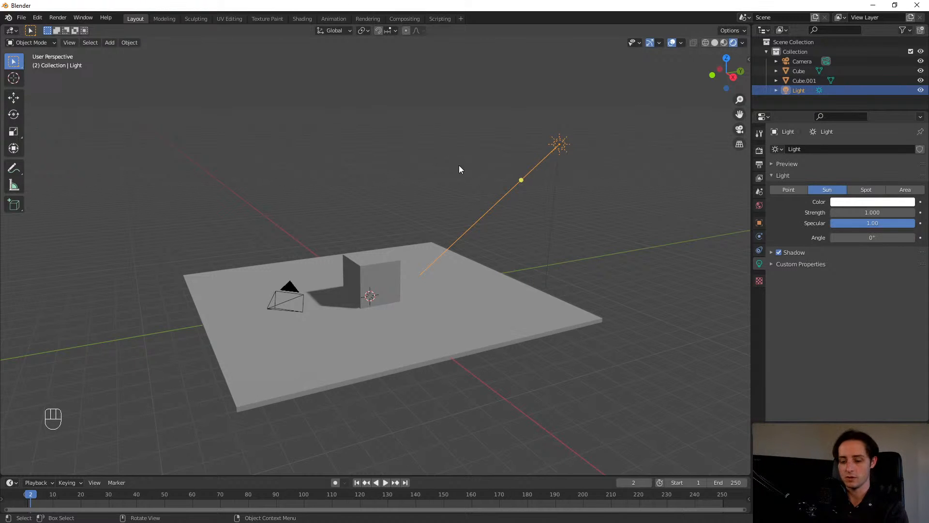
{"action": "key", "text": "r"}
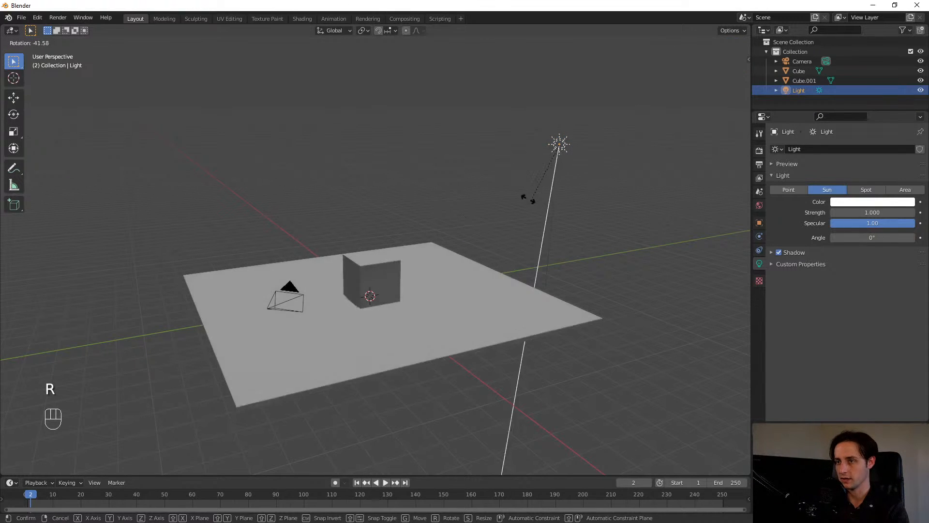
{"action": "left_click", "coordinate": [477, 176]}
- Tint the sun's color pale blue, with a hue of 0.667 and a saturation of 0.227
{"action": "left_click", "coordinate": [848, 203]}
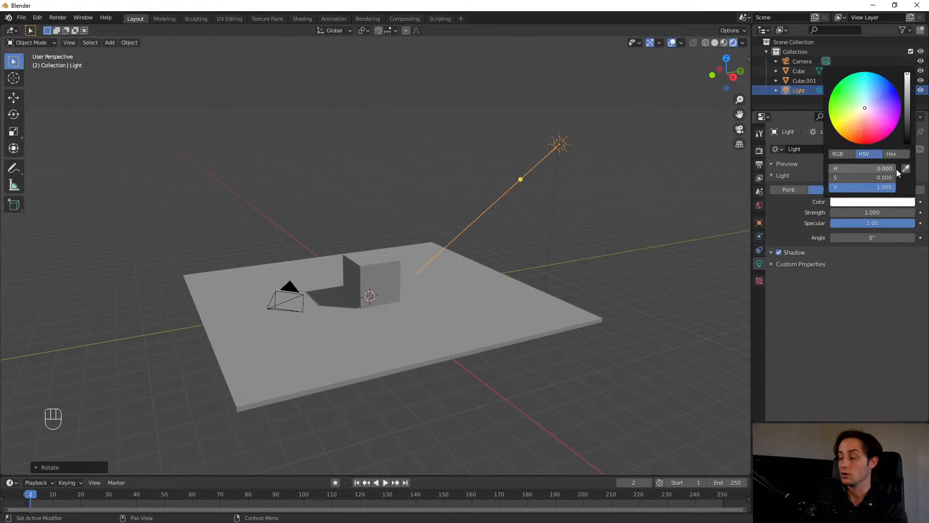
{"action": "left_click_drag", "start_coordinate": [873, 124], "coordinate": [867, 105]}
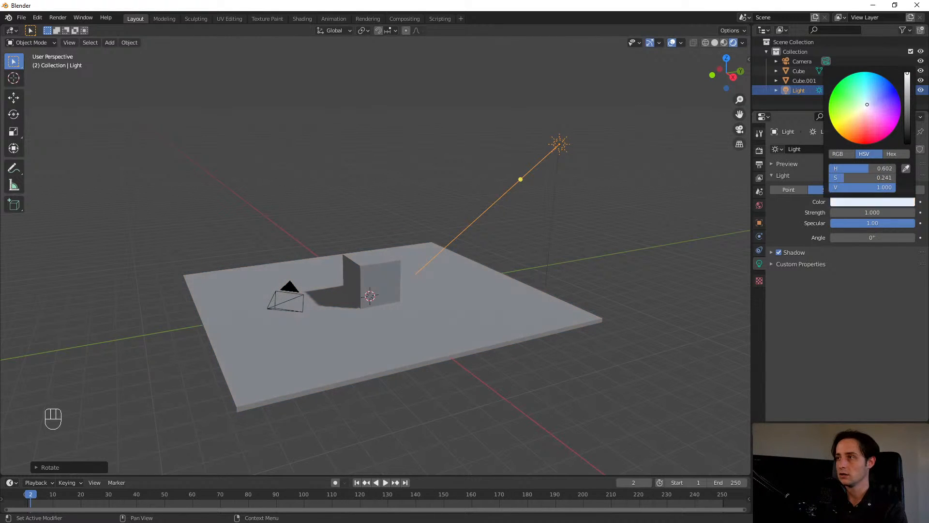
{"action": "scroll", "coordinate": [432, 345], "scroll_direction": "up", "scroll_amount": 5}
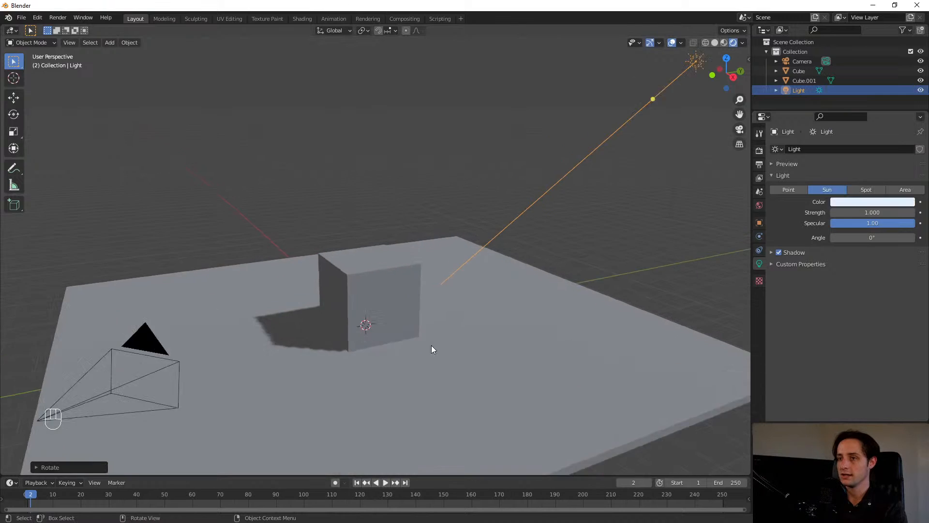
{"action": "left_click", "coordinate": [853, 201]}
{"action": "left_click", "coordinate": [868, 105]}
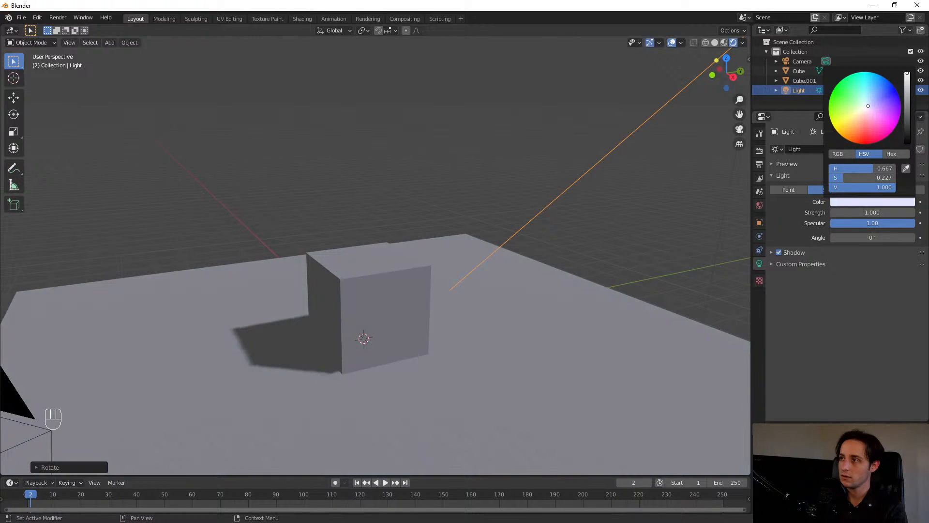
- Return the sun's color to white and look through its RGB, Hex and HSV representations
{"action": "left_click_drag", "start_coordinate": [868, 105], "coordinate": [865, 107]}
{"action": "left_click", "coordinate": [853, 154]}
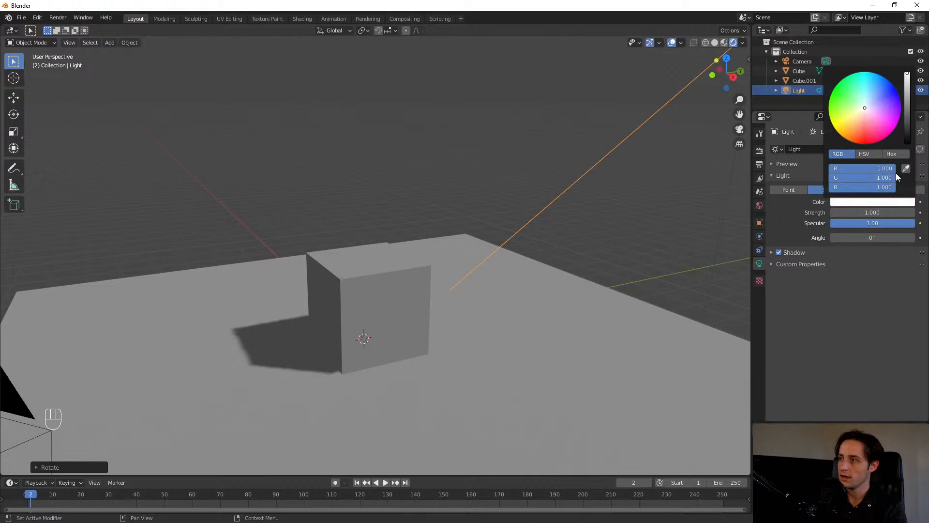
{"action": "left_click", "coordinate": [889, 154]}
{"action": "left_click", "coordinate": [853, 153]}
{"action": "left_click_drag", "start_coordinate": [887, 168], "coordinate": [894, 188]}
{"action": "left_click", "coordinate": [868, 154]}
{"action": "left_click_drag", "start_coordinate": [843, 169], "coordinate": [832, 169]}
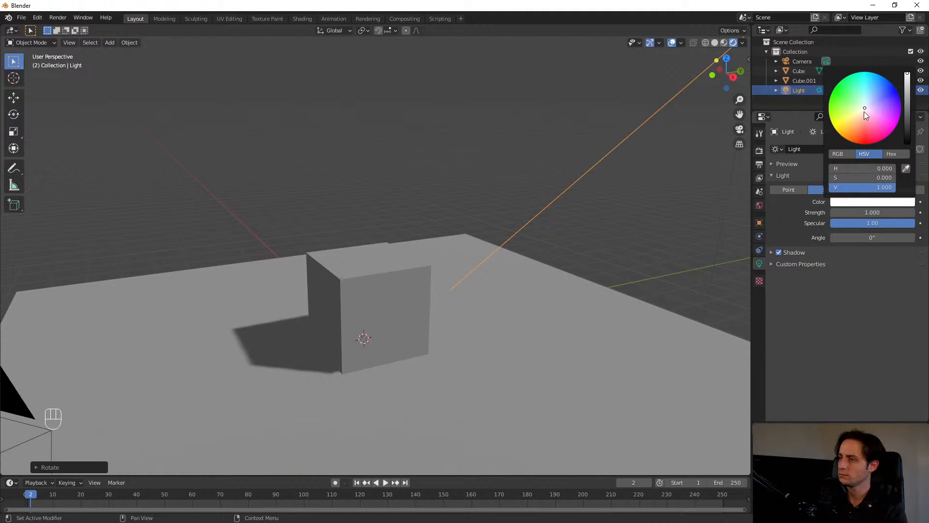
- Try a warm orange sun color with hue 0.065 and saturation 0.615, and restore white with saturation 0
{"action": "left_click_drag", "start_coordinate": [864, 106], "coordinate": [859, 119]}
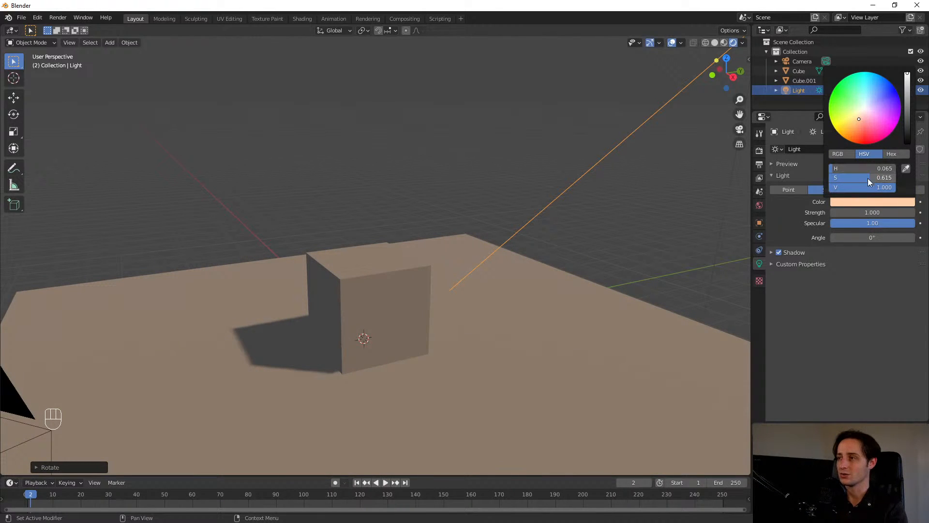
{"action": "mouse_move", "coordinate": [907, 80]}
{"action": "left_mouse_down"}
{"action": "mouse_move", "coordinate": [907, 101]}
{"action": "mouse_move", "coordinate": [908, 74]}
{"action": "left_mouse_up"}
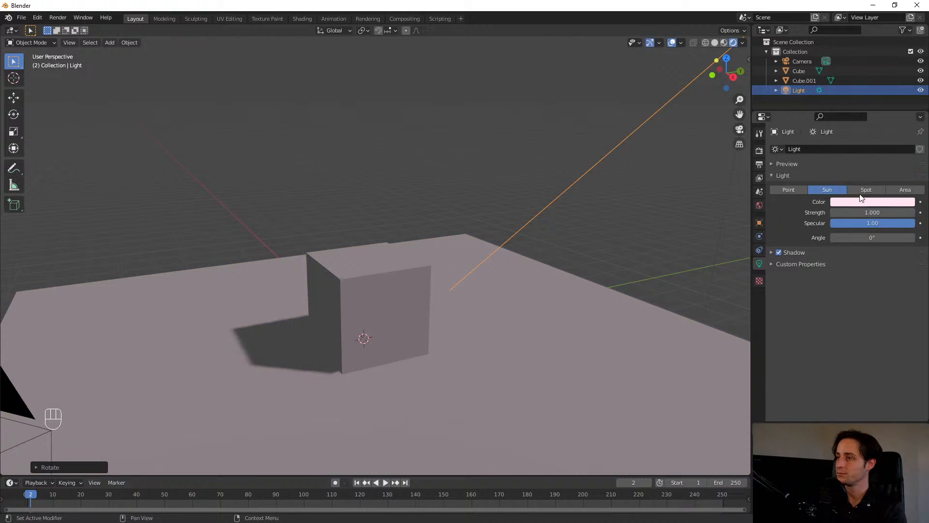
{"action": "left_click", "coordinate": [871, 203]}
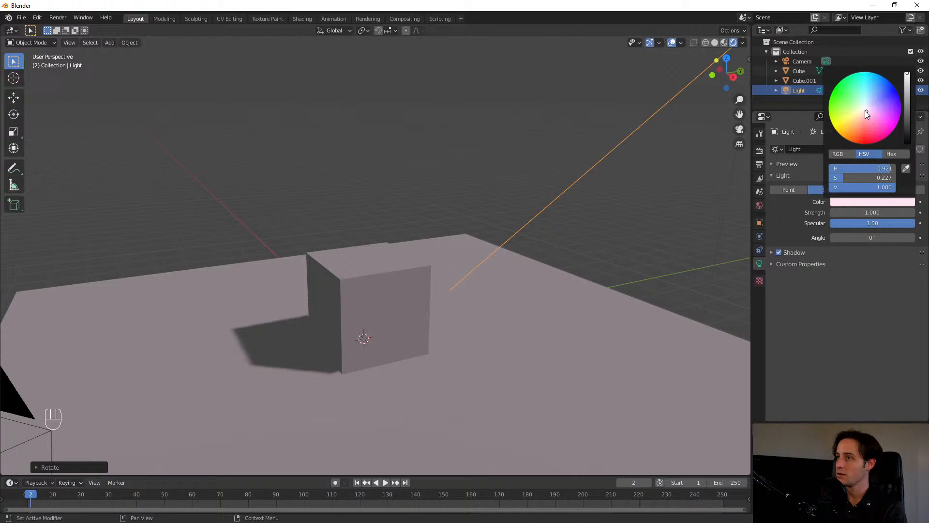
{"action": "left_click", "coordinate": [866, 111]}
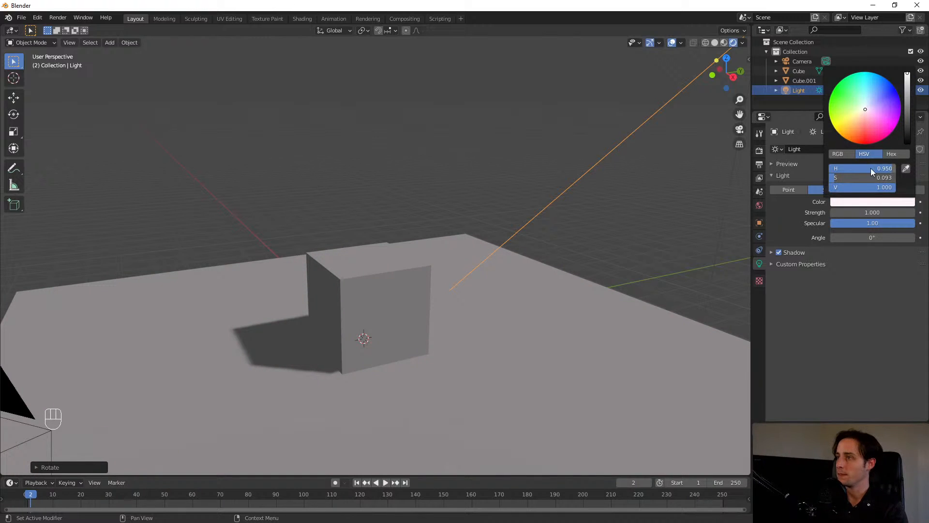
{"action": "mouse_move", "coordinate": [842, 178]}
{"action": "left_mouse_down"}
{"action": "mouse_move", "coordinate": [895, 179]}
{"action": "mouse_move", "coordinate": [832, 179]}
{"action": "left_mouse_up"}
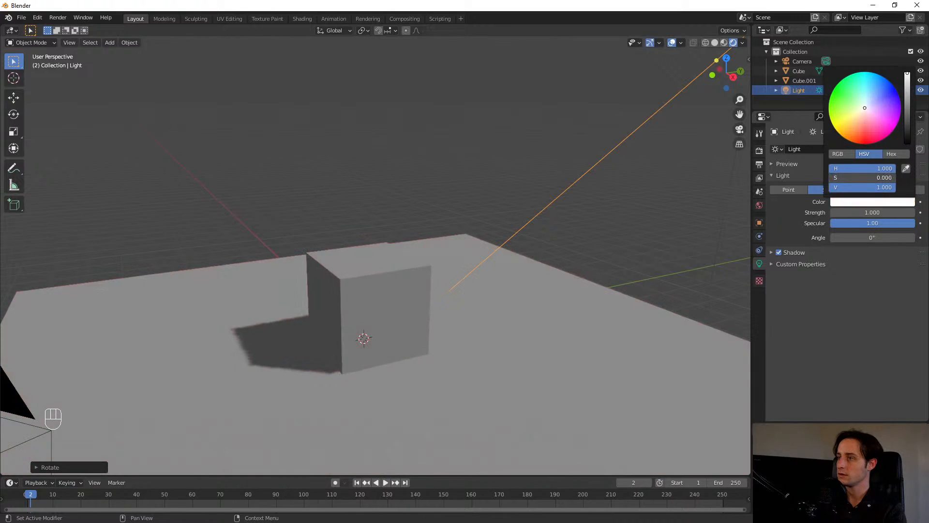
- Change the light's type from Sun to Spot and raise its power to 246.8 W
{"action": "scroll", "coordinate": [508, 283], "scroll_direction": "down", "scroll_amount": 4}
{"action": "middle_click_drag", "start_coordinate": [542, 293], "coordinate": [597, 261], "text": "shift"}
{"action": "middle_click_drag", "start_coordinate": [596, 260], "coordinate": [561, 245]}
{"action": "scroll", "coordinate": [561, 245], "scroll_direction": "up", "scroll_amount": 4}
{"action": "middle_click_drag", "start_coordinate": [679, 211], "coordinate": [611, 270], "text": "shift"}
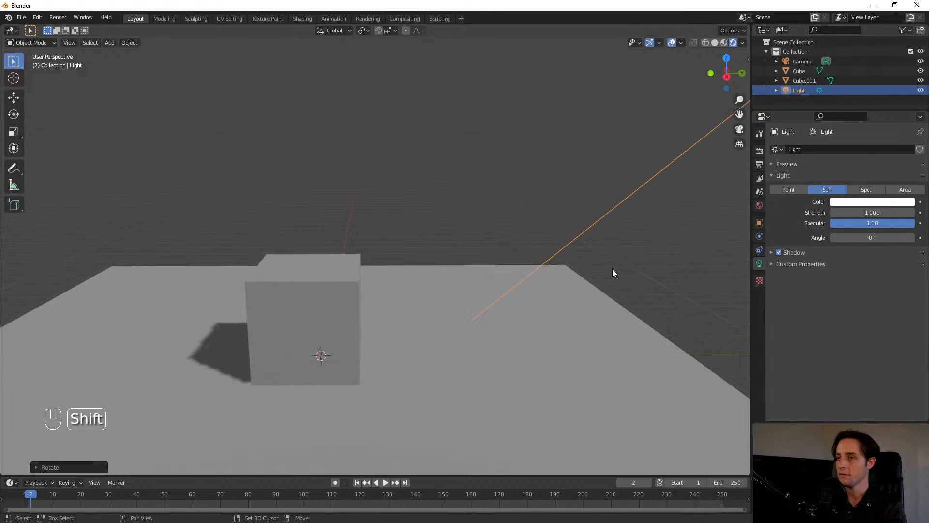
{"action": "left_click", "coordinate": [866, 189]}
{"action": "left_click", "coordinate": [839, 190]}
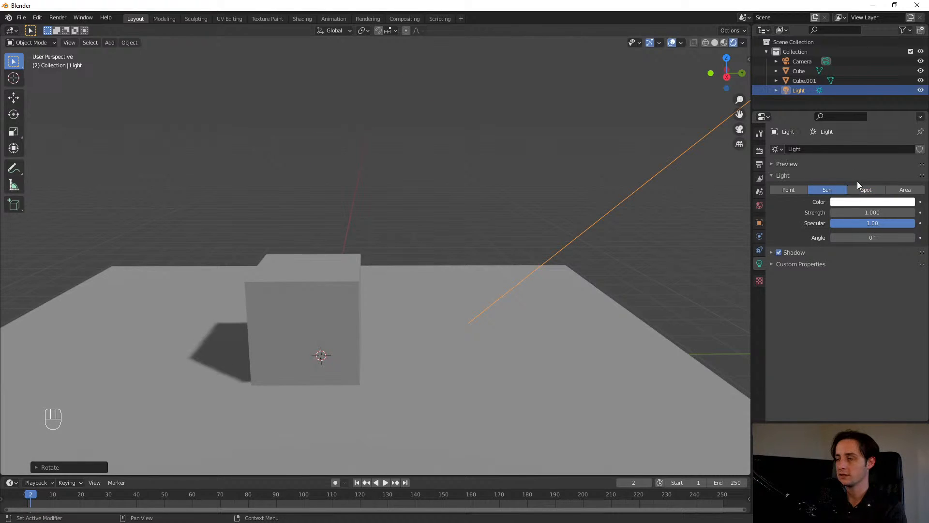
{"action": "left_click", "coordinate": [861, 187]}
{"action": "scroll", "coordinate": [492, 248], "scroll_direction": "down", "scroll_amount": 3}
{"action": "middle_click_drag", "start_coordinate": [492, 249], "coordinate": [577, 202]}
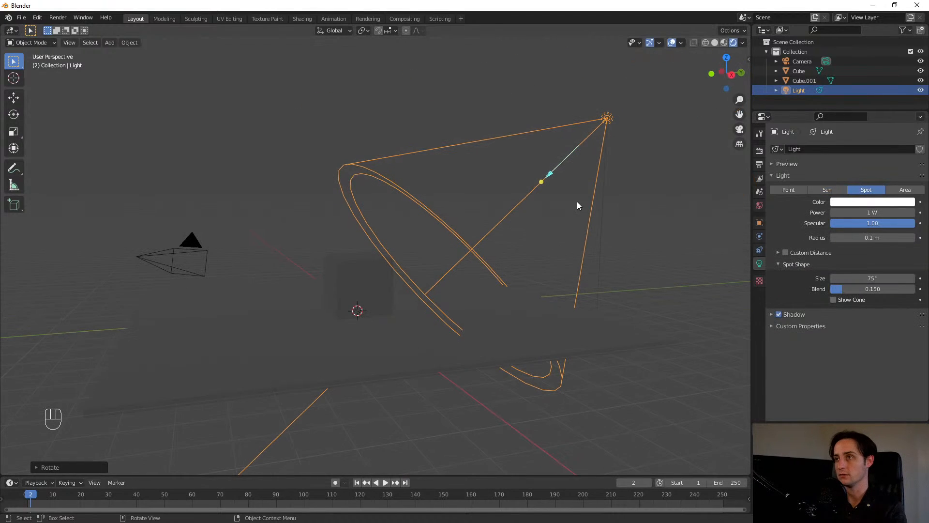
{"action": "left_click", "coordinate": [612, 115]}
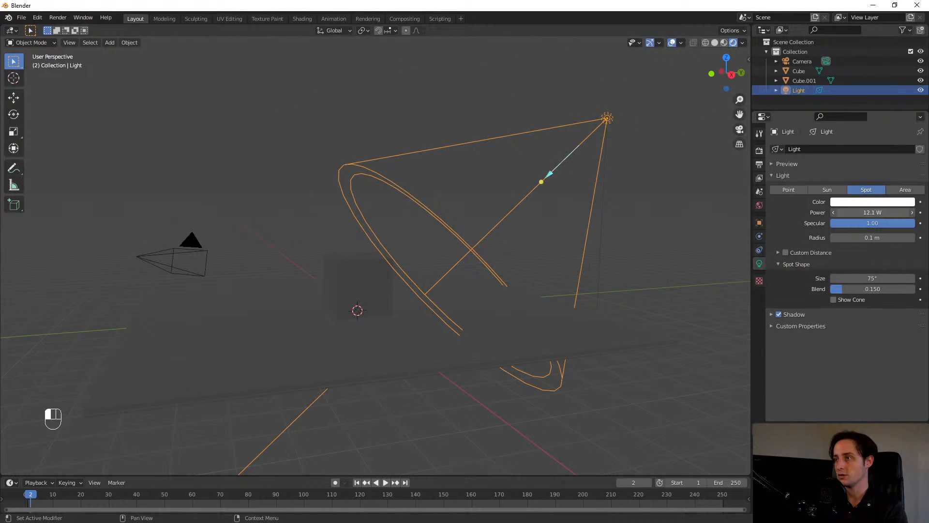
{"action": "left_click_drag", "start_coordinate": [871, 212], "coordinate": [901, 212]}
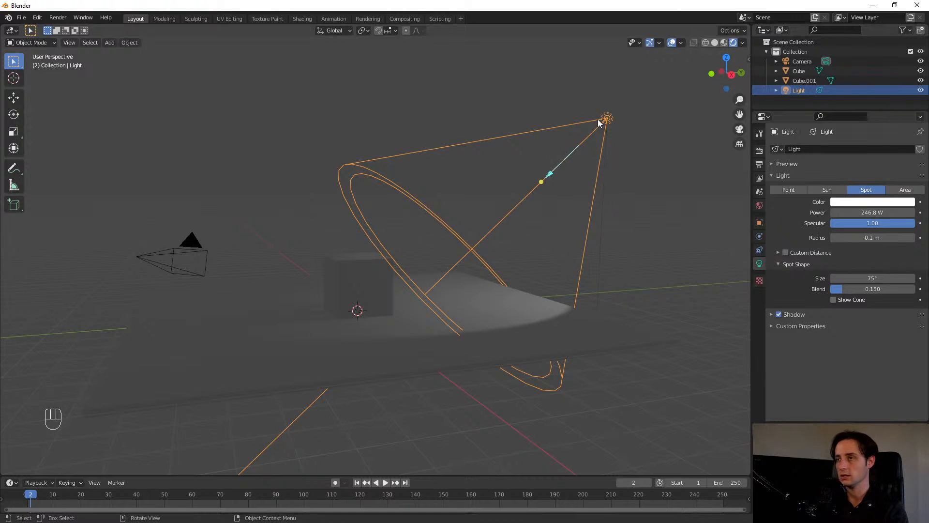
- Move the spotlight freehand closer to the cube so its cone covers the cube and the surrounding floor
{"action": "key", "text": "g"}
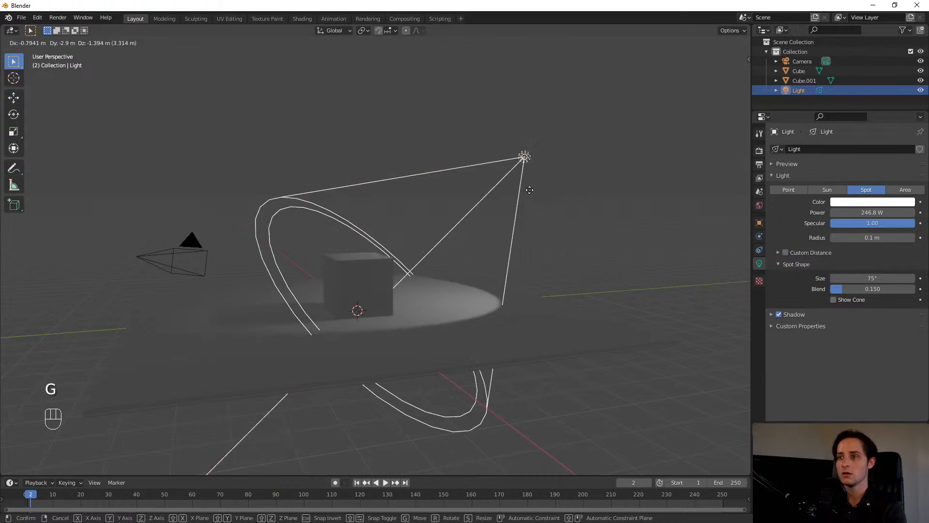
{"action": "left_click", "coordinate": [509, 232]}
{"action": "key", "text": "g"}
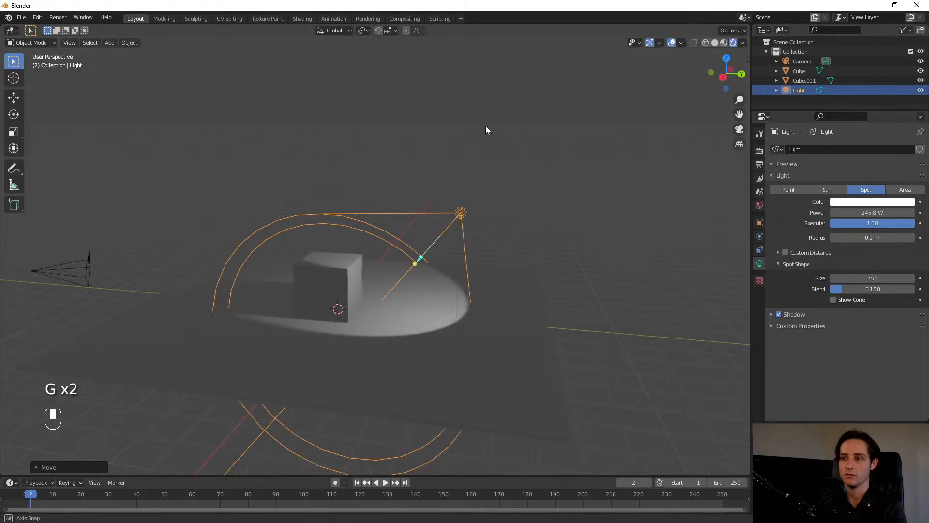
{"action": "left_click", "coordinate": [450, 149]}
{"action": "key", "text": "g"}
{"action": "left_click", "coordinate": [312, 193]}
{"action": "middle_click_drag", "start_coordinate": [312, 194], "coordinate": [490, 203]}
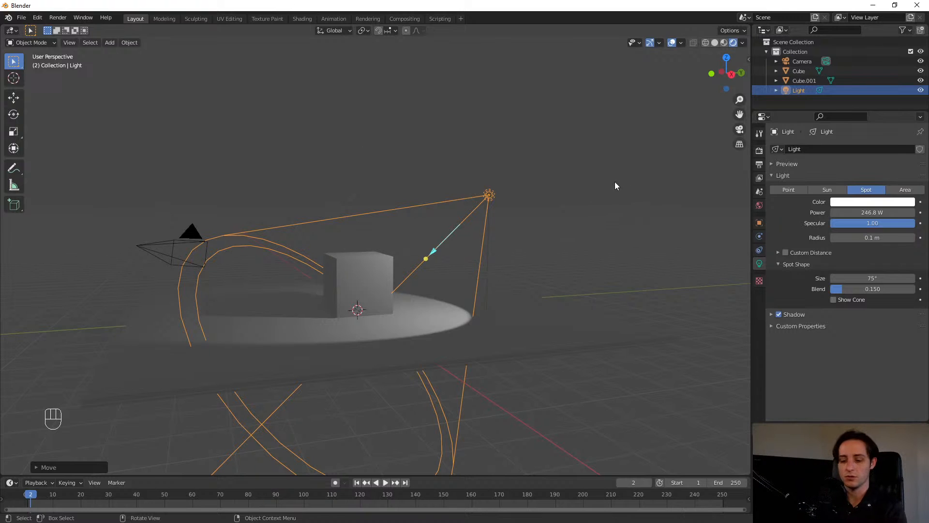
- Rotate the spotlight freehand by about 52° so it points almost straight down at the floor
{"action": "scroll", "coordinate": [486, 232], "scroll_direction": "down", "scroll_amount": 2}
{"action": "scroll", "coordinate": [486, 233], "scroll_direction": "up", "scroll_amount": 2}
{"action": "key", "text": "r"}
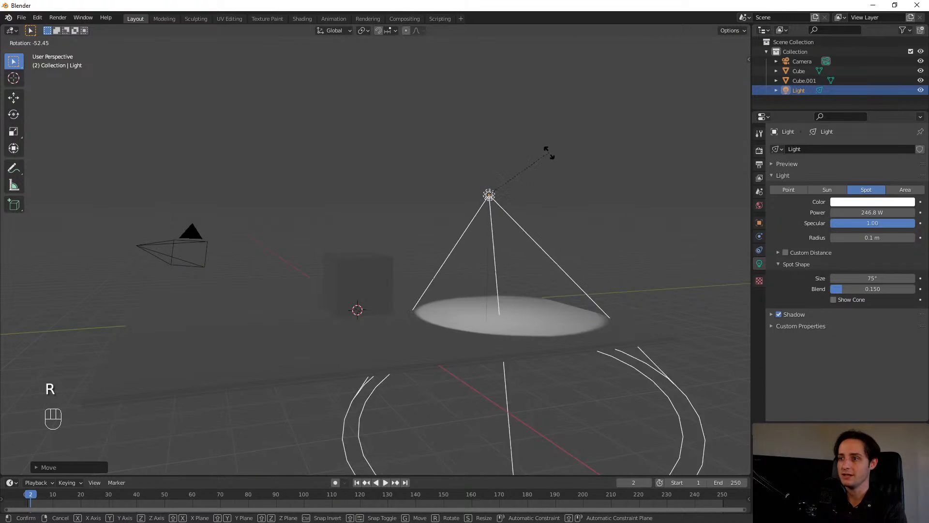
{"action": "left_click", "coordinate": [554, 162]}
- Raise the spotlight, adjust its rotation freehand and place it beside the cube so its cone partly covers the cube
{"action": "key", "text": "g"}
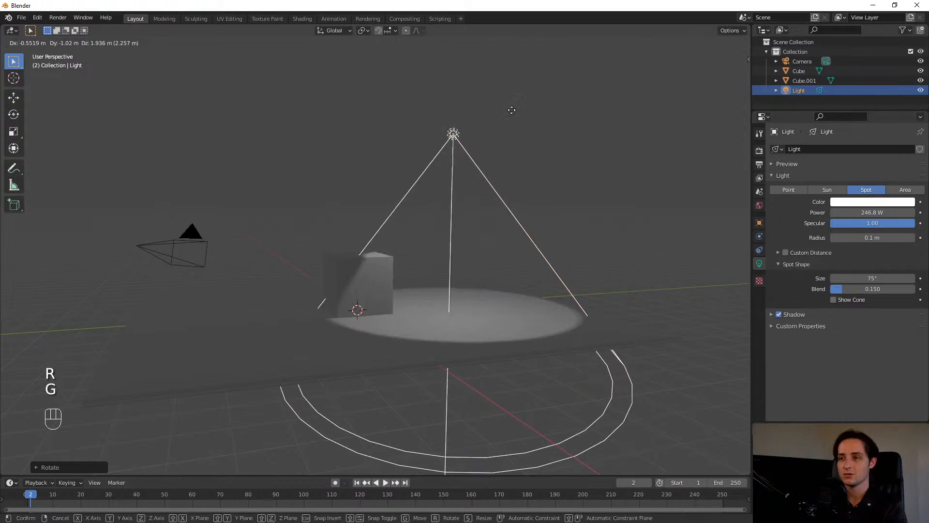
{"action": "left_click", "coordinate": [431, 98]}
{"action": "middle_click_drag", "start_coordinate": [463, 85], "coordinate": [384, 145]}
{"action": "key", "text": "r"}
{"action": "left_click", "coordinate": [396, 184]}
{"action": "middle_click_drag", "start_coordinate": [396, 184], "coordinate": [438, 273]}
{"action": "key", "text": "g"}
{"action": "left_click", "coordinate": [368, 264]}
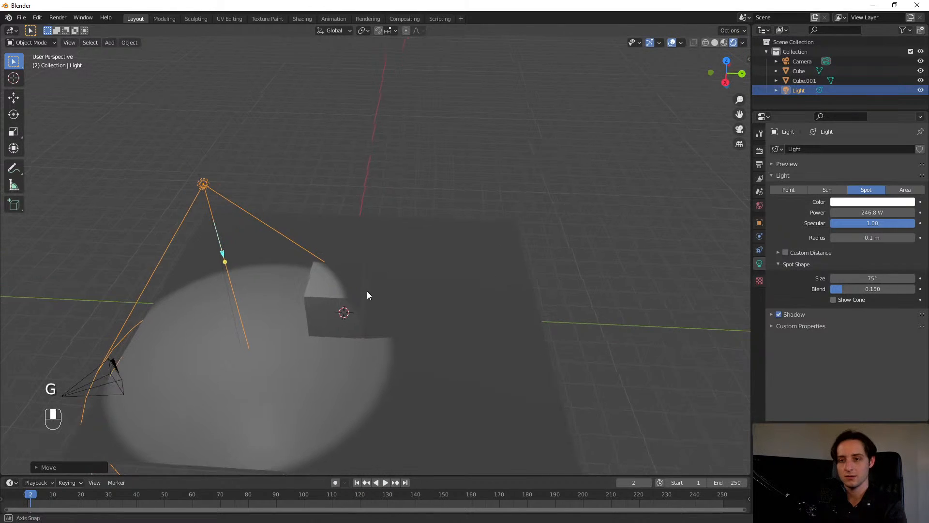
- Duplicate the spotlight twice along the Y axis to form a row of three spotlights
{"action": "key", "text": "shift+d"}
{"action": "key", "text": "y"}
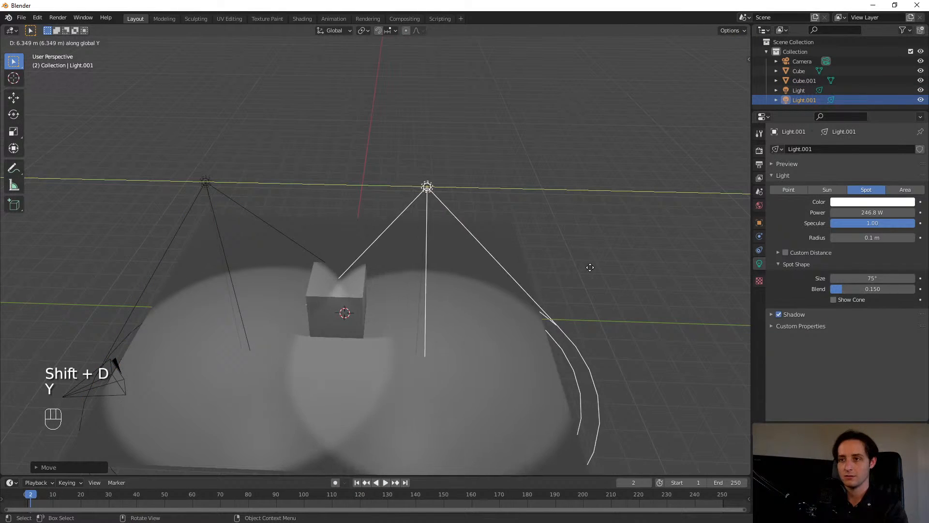
{"action": "left_click", "coordinate": [612, 275]}
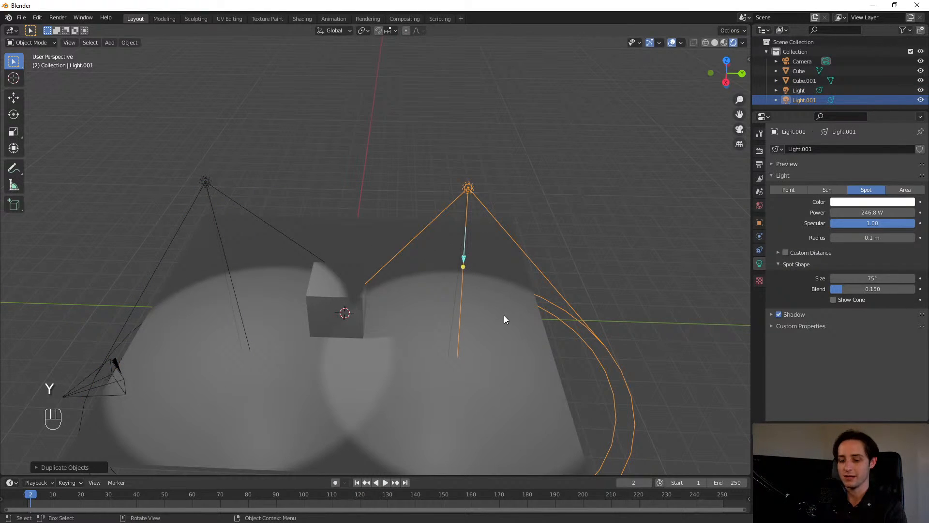
{"action": "key", "text": "shift+d"}
{"action": "key", "text": "t"}
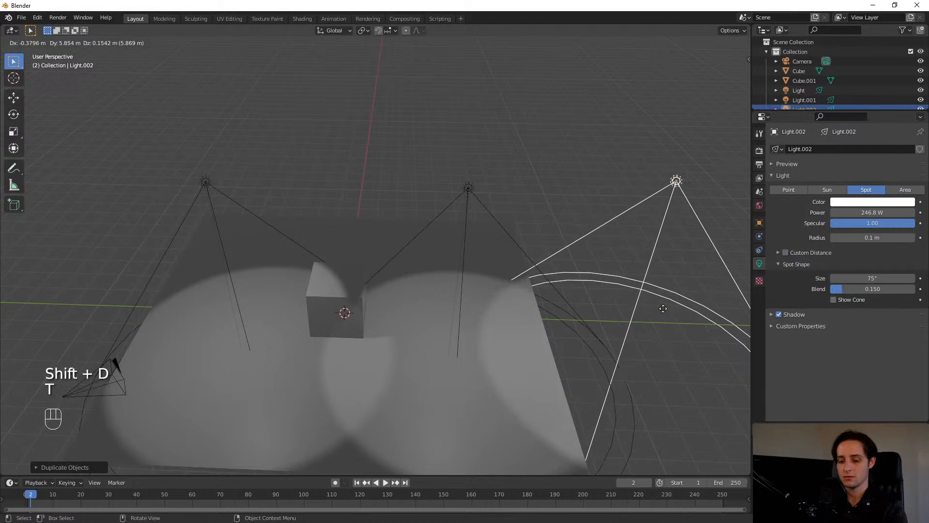
{"action": "key", "text": "y"}
{"action": "left_click", "coordinate": [290, 313]}
{"action": "middle_click_drag", "start_coordinate": [289, 312], "coordinate": [272, 280]}
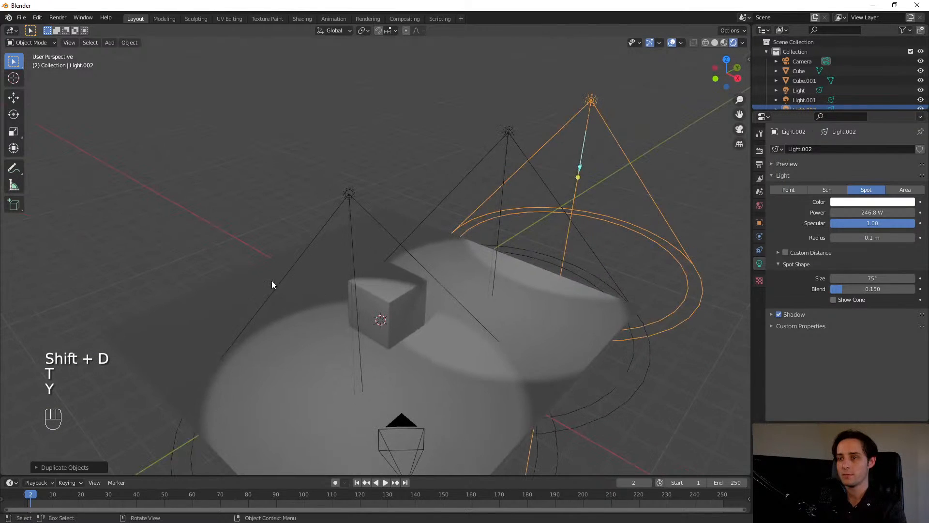
- Scale the floor by about 1.5 along X and to more than double its length along Y
{"action": "left_click", "coordinate": [368, 301]}
{"action": "key", "text": "s"}
{"action": "key", "text": "x"}
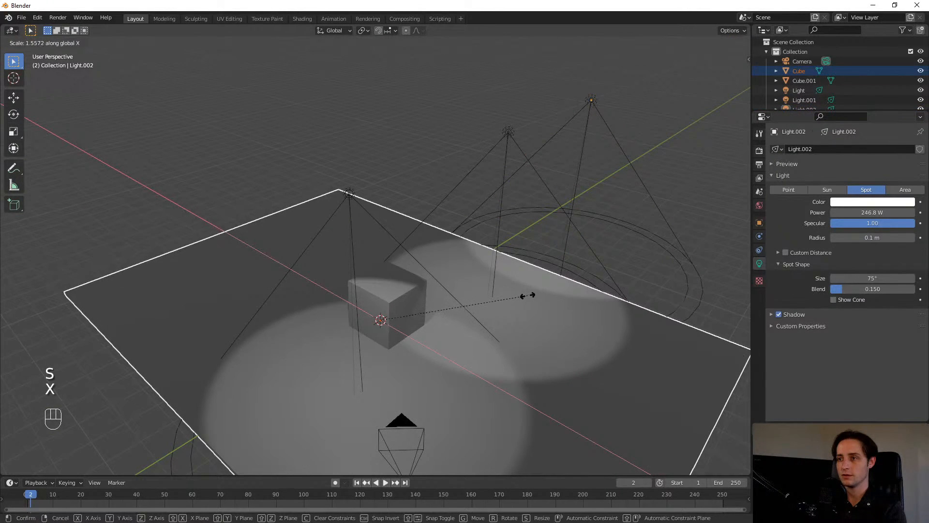
{"action": "left_click", "coordinate": [520, 301]}
{"action": "key", "text": "s"}
{"action": "key", "text": "y"}
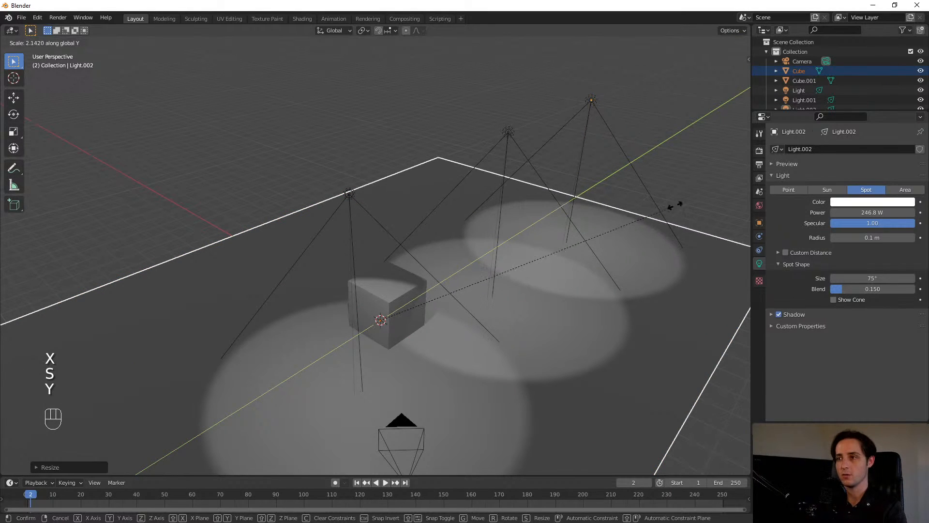
{"action": "left_click", "coordinate": [731, 182]}
{"action": "middle_click_drag", "start_coordinate": [383, 337], "coordinate": [416, 292]}
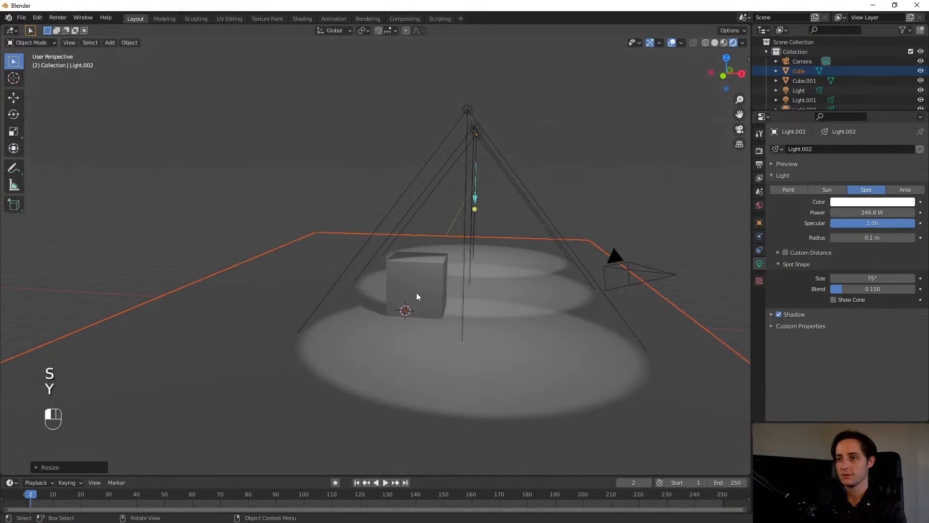
- Move the cube freehand in two passes so it rests on the floor under the end spotlight's cone
{"action": "left_click", "coordinate": [419, 294]}
{"action": "key", "text": "g"}
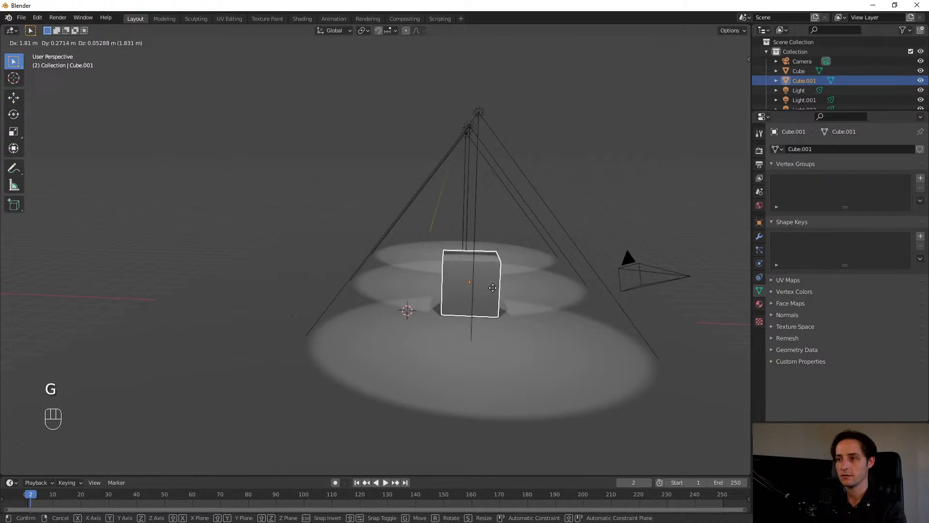
{"action": "left_click", "coordinate": [490, 290]}
{"action": "middle_click_drag", "start_coordinate": [491, 291], "coordinate": [492, 310]}
{"action": "key", "text": "g"}
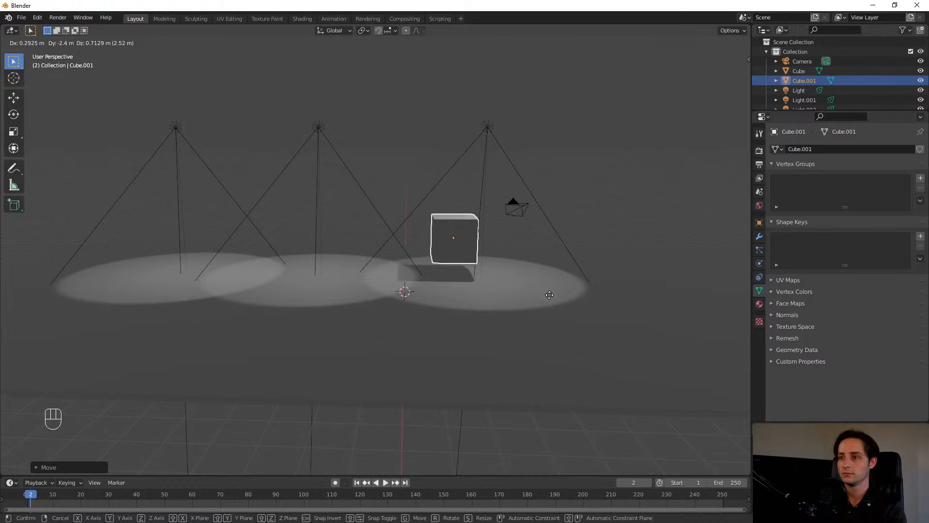
{"action": "left_click", "coordinate": [548, 314]}
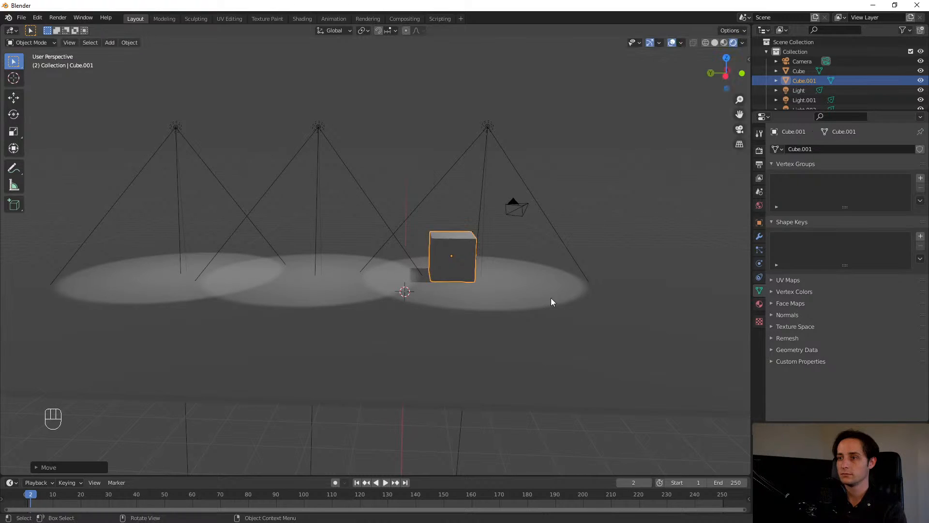
{"action": "middle_click_drag", "start_coordinate": [551, 297], "coordinate": [506, 276]}
{"action": "key", "text": "KP_0"}
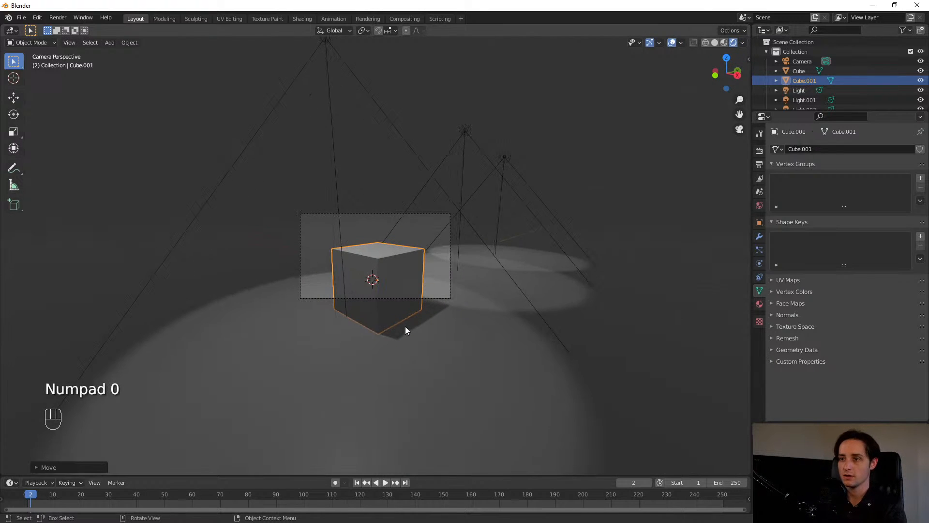
- Delete the two duplicated spotlights and select the remaining one above the cube
{"action": "middle_click_drag", "start_coordinate": [425, 271], "coordinate": [253, 196]}
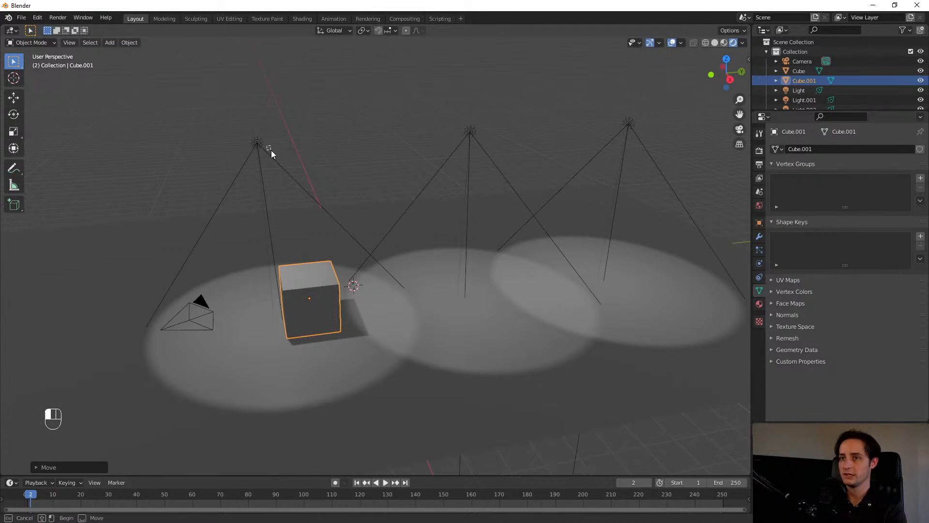
{"action": "left_click", "coordinate": [259, 144]}
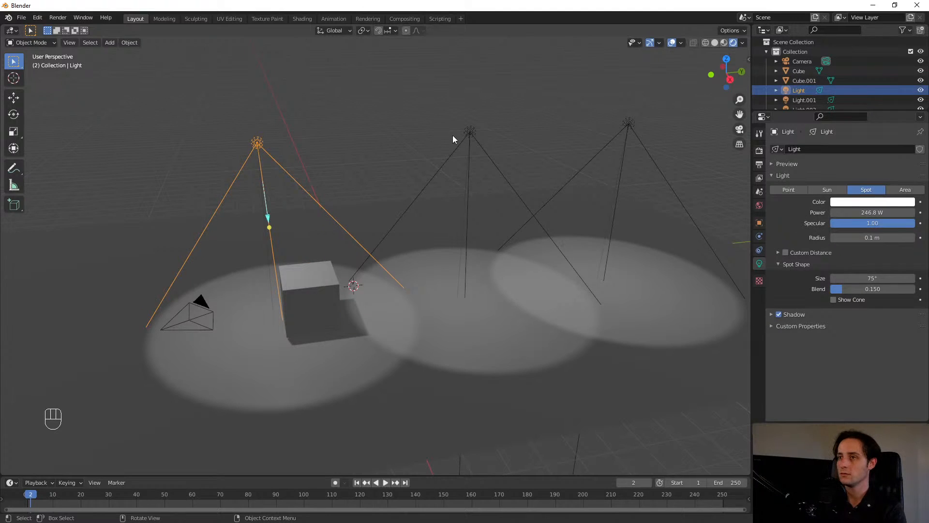
{"action": "left_click", "coordinate": [465, 137]}
{"action": "left_click", "coordinate": [620, 126], "text": "shift"}
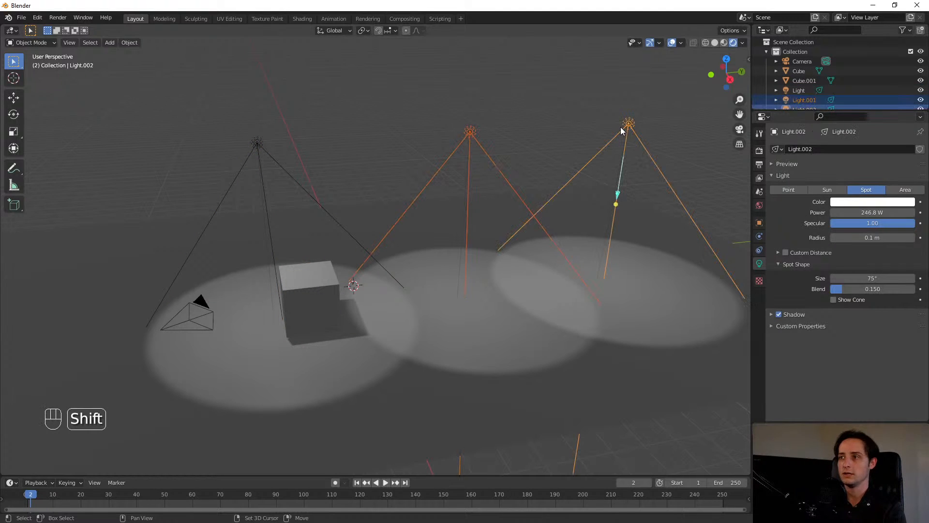
{"action": "key", "text": "x"}
{"action": "left_click", "coordinate": [583, 160]}
{"action": "left_click", "coordinate": [256, 145]}
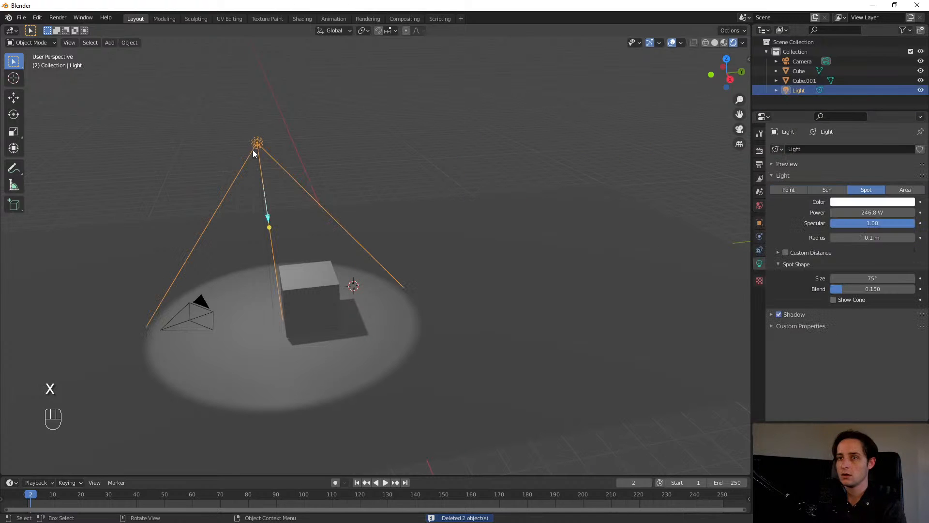
- Change the remaining light to a rectangular area light and set its size to 1 m in both X and Y
{"action": "middle_click_drag", "start_coordinate": [252, 149], "coordinate": [562, 199], "text": "shift"}
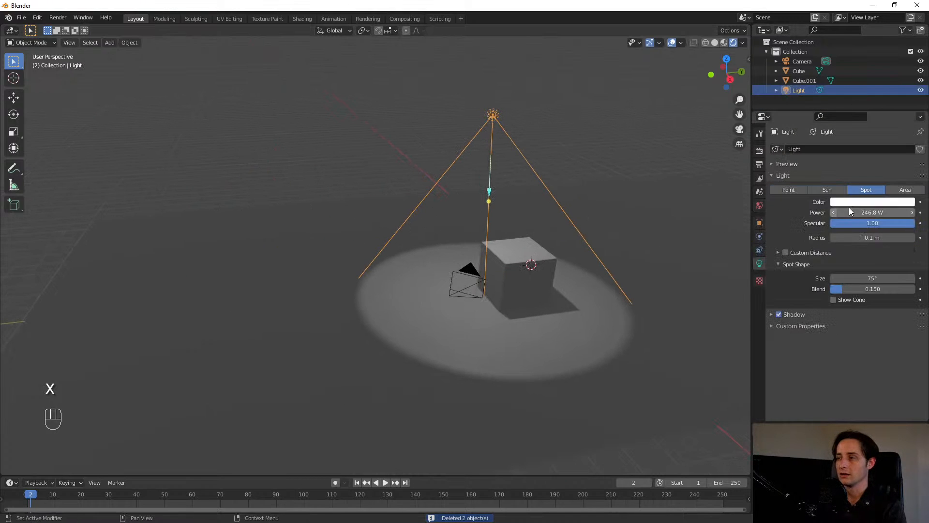
{"action": "left_click", "coordinate": [905, 190]}
{"action": "middle_click_drag", "start_coordinate": [516, 144], "coordinate": [454, 137]}
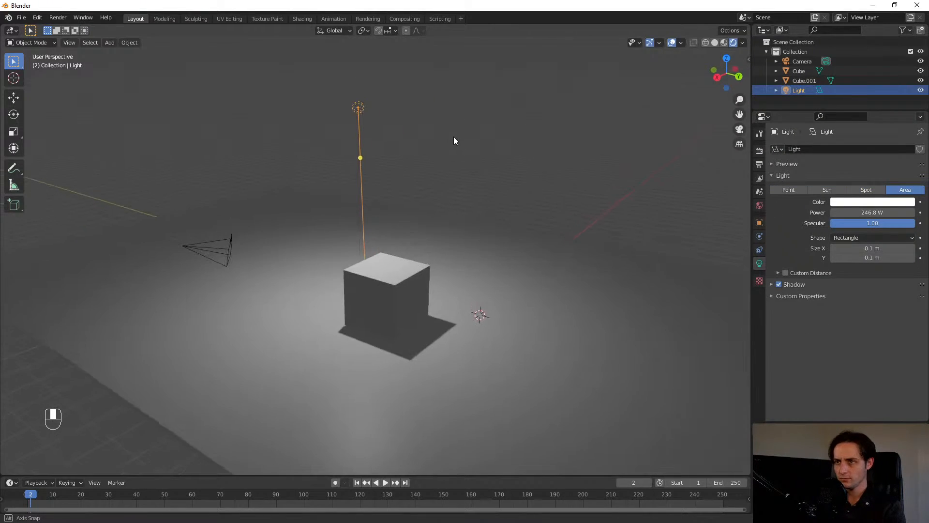
{"action": "scroll", "coordinate": [370, 141], "scroll_direction": "up", "scroll_amount": 2}
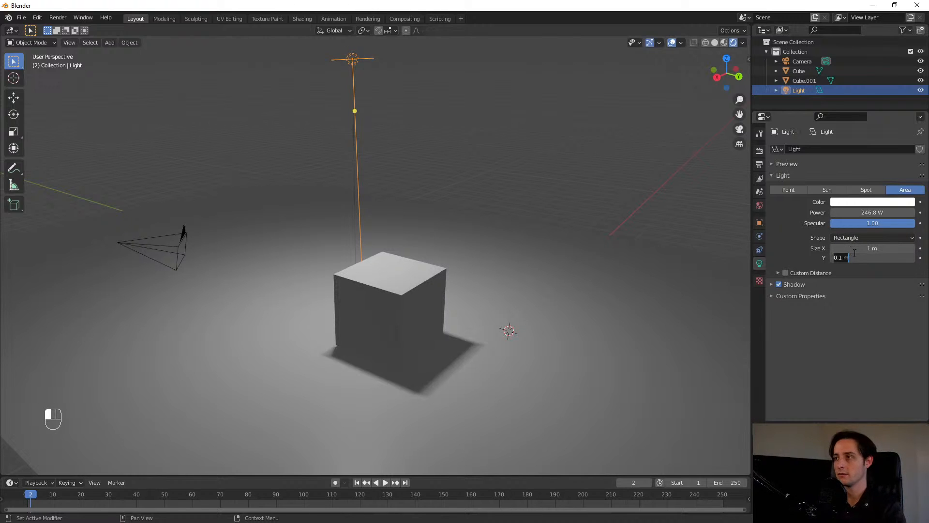
{"action": "key", "text": "Return"}
- Resize the area light freehand in the viewport to about 2.15 m in X and 5.04 m in Y
{"action": "middle_click_drag", "start_coordinate": [374, 82], "coordinate": [487, 184]}
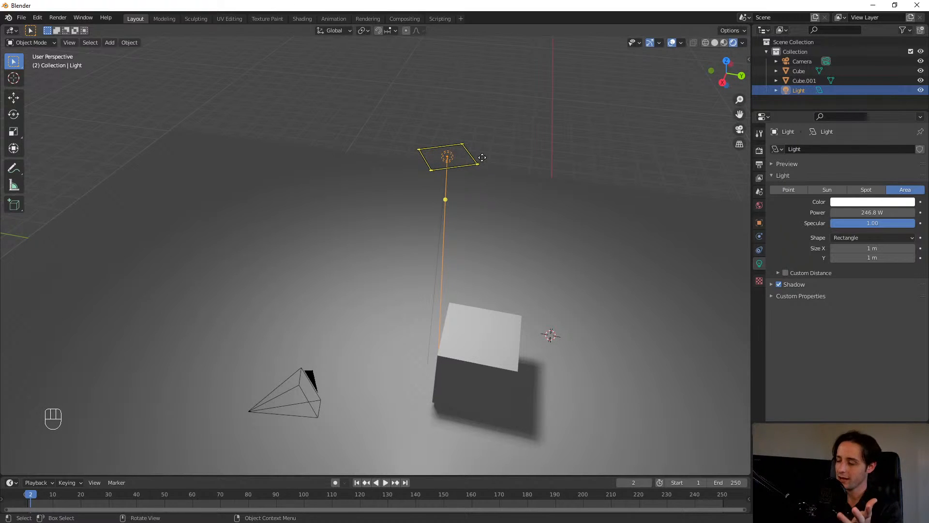
{"action": "left_click_drag", "start_coordinate": [478, 166], "coordinate": [492, 168]}
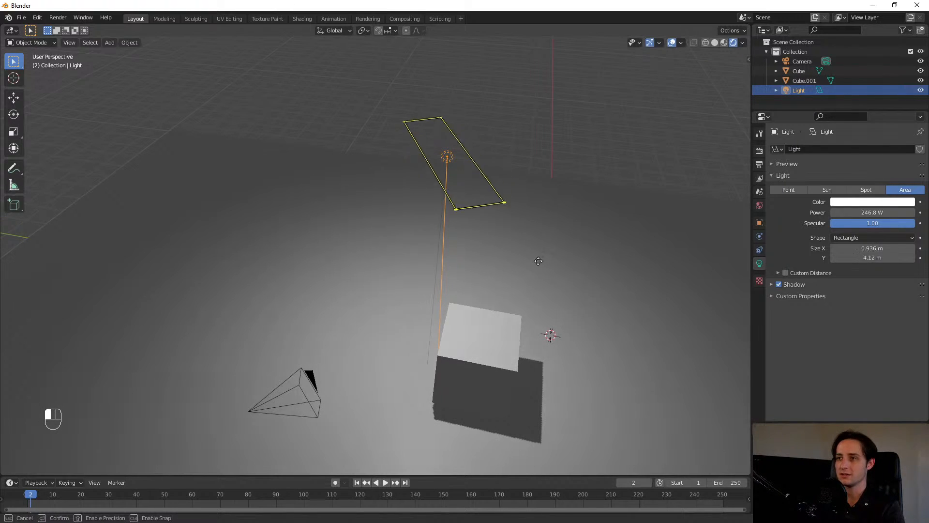
{"action": "left_click_drag", "start_coordinate": [538, 261], "coordinate": [542, 217]}
{"action": "middle_click_drag", "start_coordinate": [628, 270], "coordinate": [536, 143]}
{"action": "key", "text": "r"}
{"action": "key", "text": "Escape"}
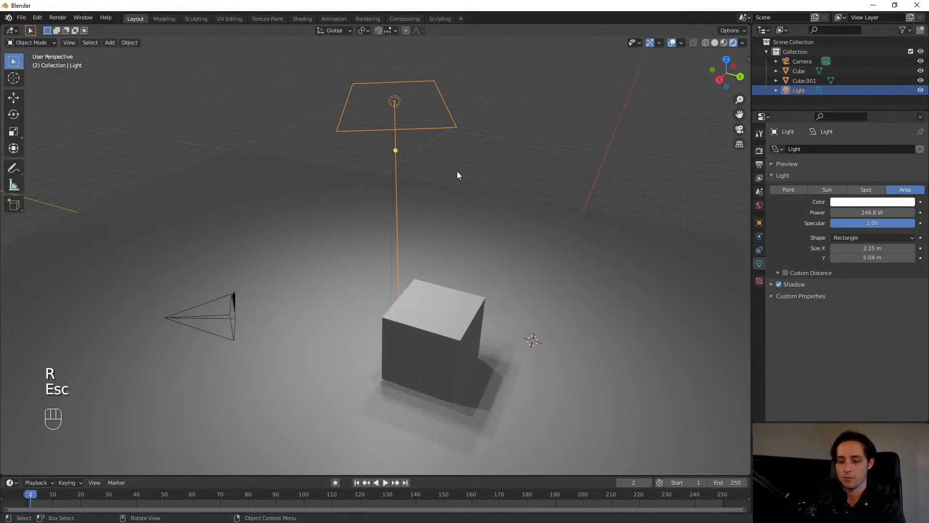
- Set the area light's location and rotation to 0 on all three axes
{"action": "scroll", "coordinate": [460, 174], "scroll_direction": "down", "scroll_amount": 5}
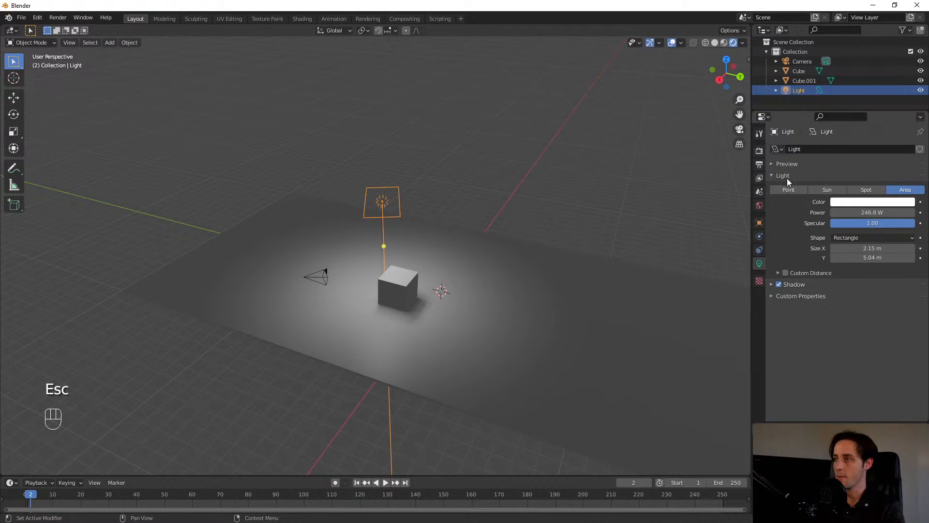
{"action": "left_click", "coordinate": [761, 135]}
{"action": "left_click", "coordinate": [759, 151]}
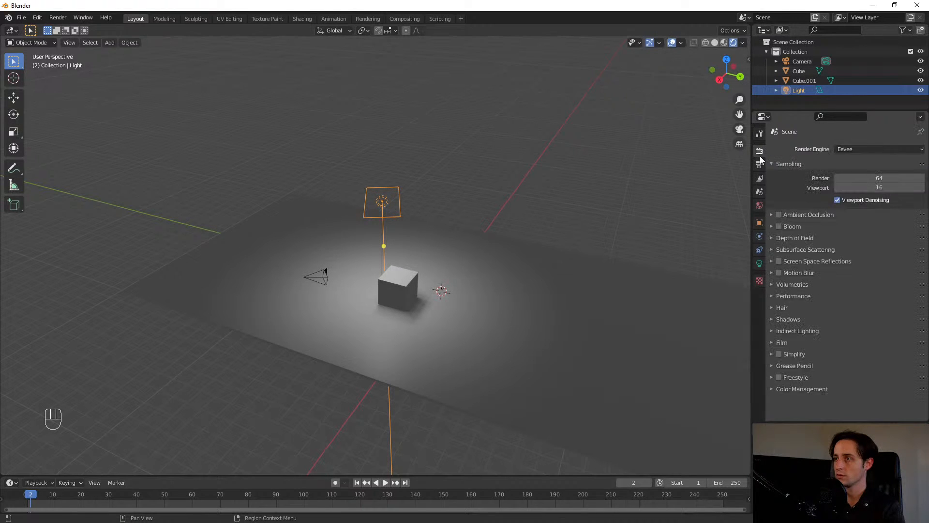
{"action": "left_click", "coordinate": [759, 165]}
{"action": "left_click", "coordinate": [759, 133]}
{"action": "left_click", "coordinate": [759, 223]}
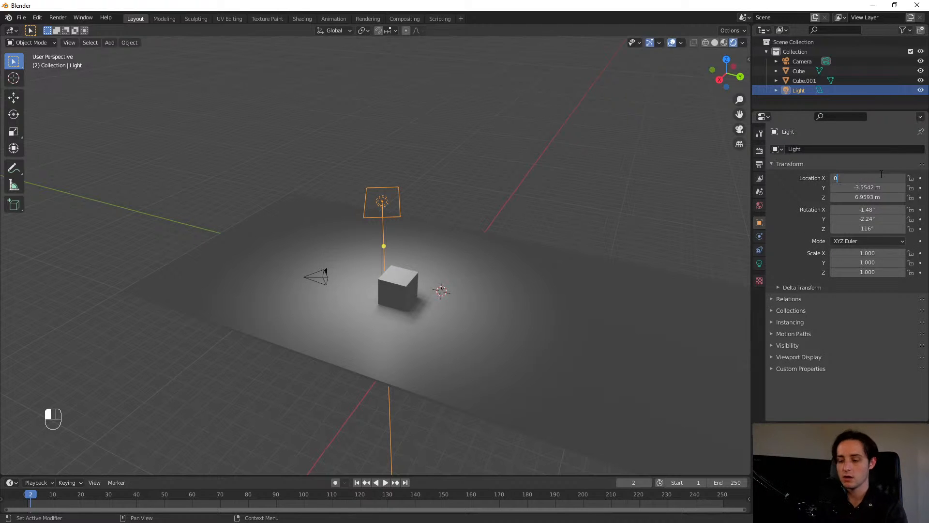
{"action": "key", "text": "Tab"}
{"action": "type", "text": "0"}
{"action": "key", "text": "Tab"}
{"action": "type", "text": "0"}
{"action": "key", "text": "Tab"}
{"action": "type", "text": "0"}
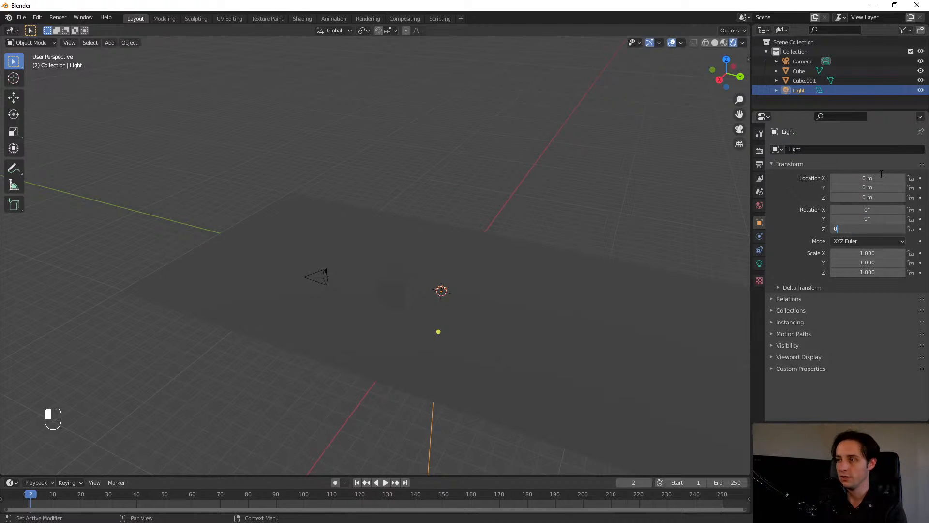
- Move the area light freehand above the floor beside the cube, to about X -1.28 m, Y -2.51 m, Z 4.11 m
{"action": "type", "text": "g"}
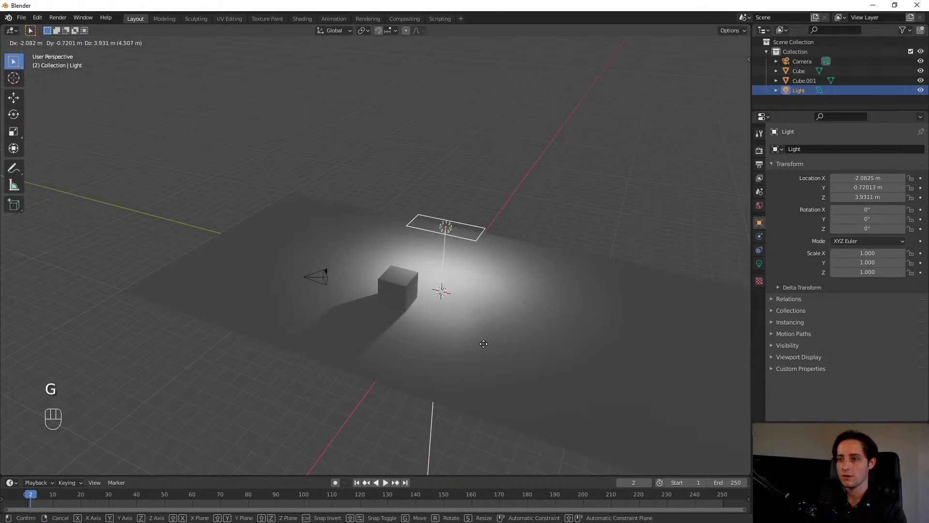
{"action": "left_click", "coordinate": [454, 346]}
{"action": "middle_click_drag", "start_coordinate": [499, 297], "coordinate": [409, 281]}
{"action": "scroll", "coordinate": [447, 294], "scroll_direction": "up", "scroll_amount": 5}
{"action": "scroll", "coordinate": [447, 295], "scroll_direction": "up", "scroll_amount": 1}
{"action": "middle_click_drag", "start_coordinate": [218, 264], "coordinate": [441, 268], "text": "shift"}
{"action": "scroll", "coordinate": [482, 248], "scroll_direction": "down", "scroll_amount": 5}
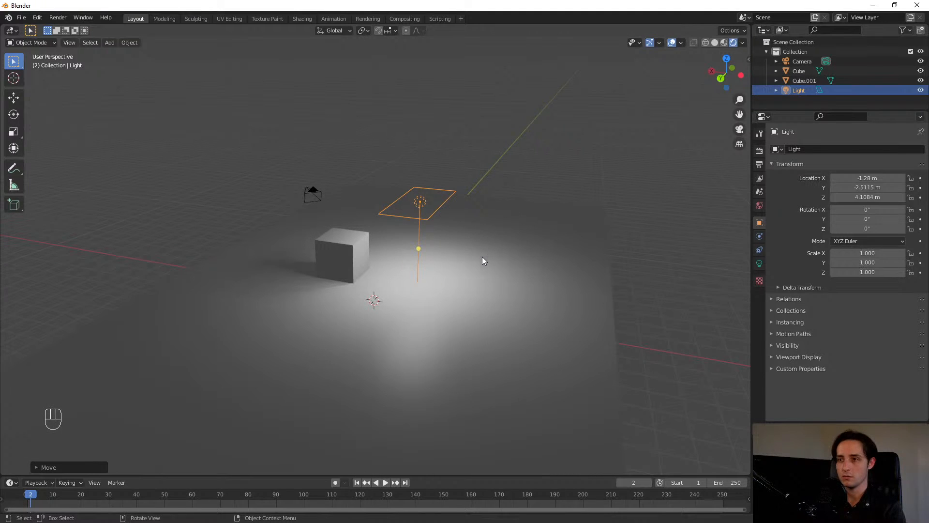
{"action": "key", "text": "r"}
{"action": "key", "text": "z"}
{"action": "key", "text": "Escape"}
- Rotate the area light by 90° about the global X axis so it stands upright
{"action": "middle_click_drag", "start_coordinate": [483, 241], "coordinate": [434, 246]}
{"action": "key", "text": "r"}
{"action": "key", "text": "x"}
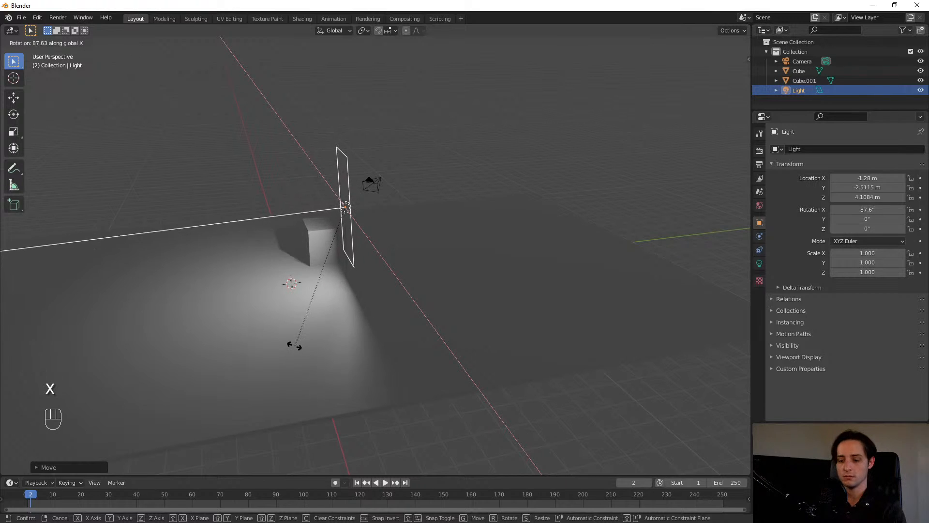
{"action": "type", "text": "90"}
{"action": "key", "text": "Return"}
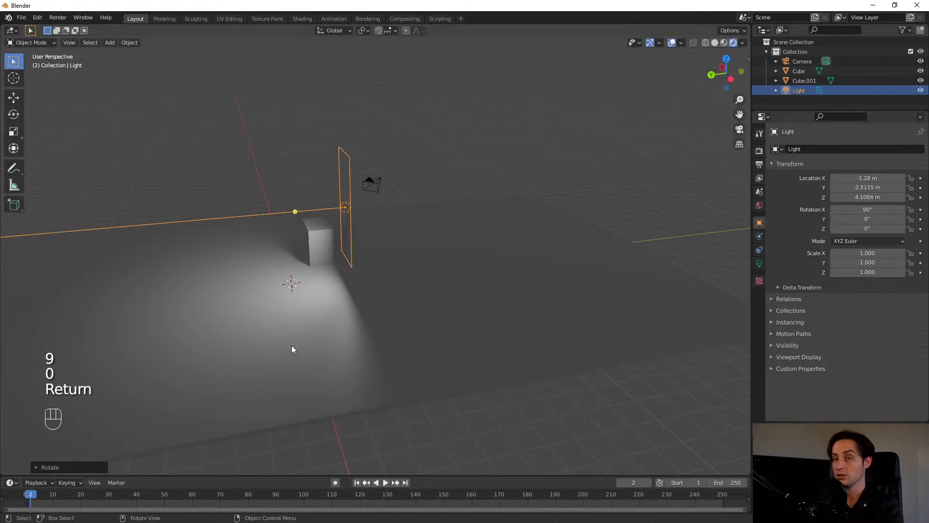
{"action": "middle_click_drag", "start_coordinate": [398, 262], "coordinate": [481, 309]}
{"action": "key", "text": "r"}
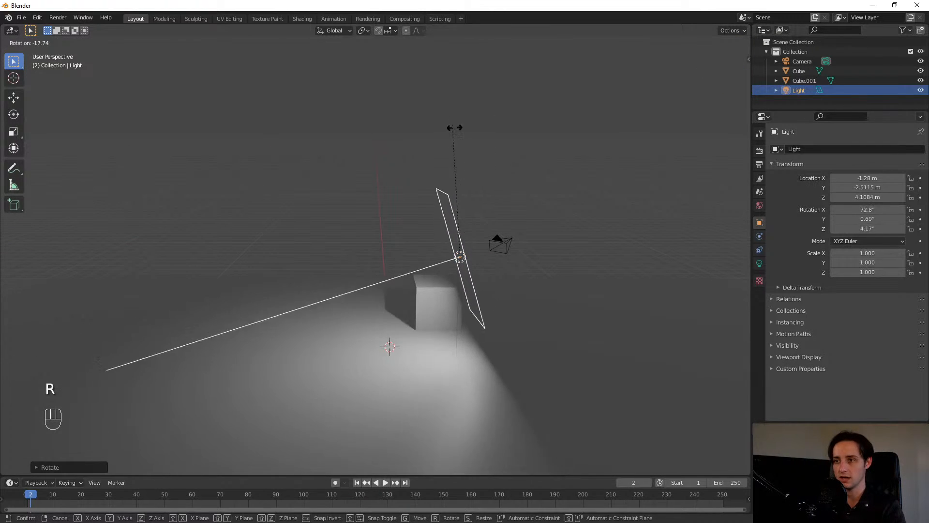
{"action": "key", "text": "Escape"}
{"action": "key", "text": "KP_3"}
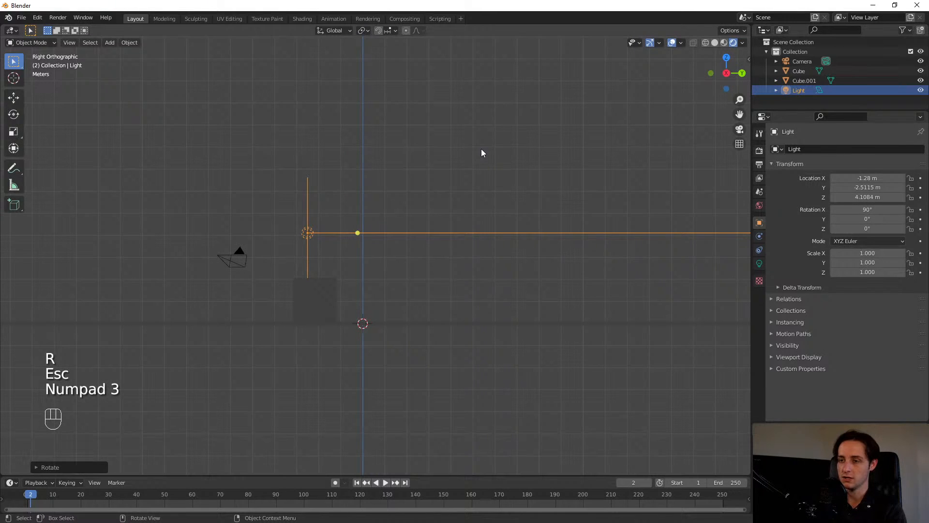
{"action": "scroll", "coordinate": [234, 263], "scroll_direction": "up", "scroll_amount": 6}
{"action": "middle_click_drag", "start_coordinate": [282, 296], "coordinate": [522, 337], "text": "shift"}
{"action": "key", "text": "r"}
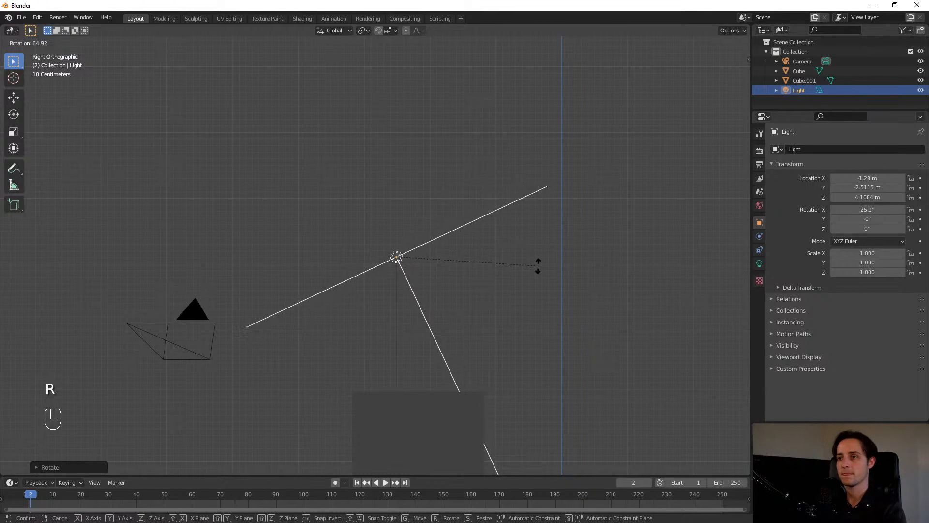
{"action": "key", "text": "Escape"}
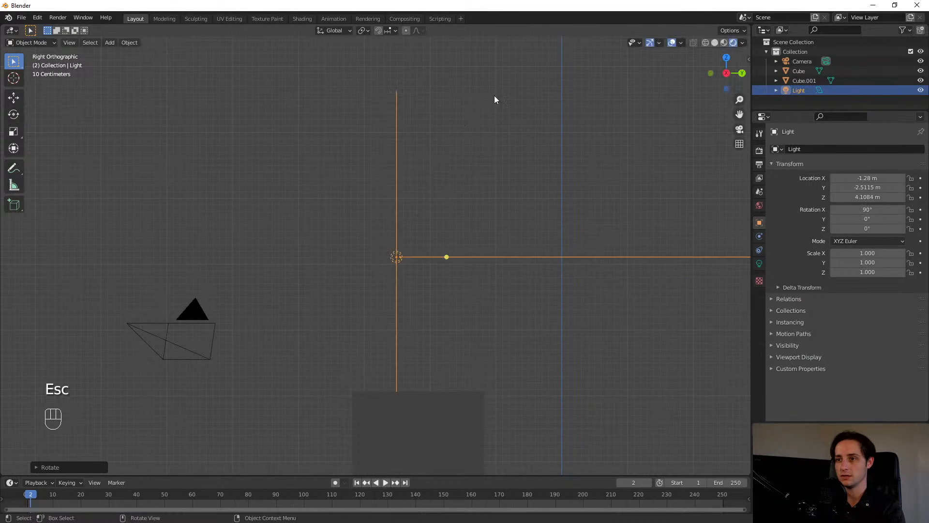
{"action": "key", "text": "r"}
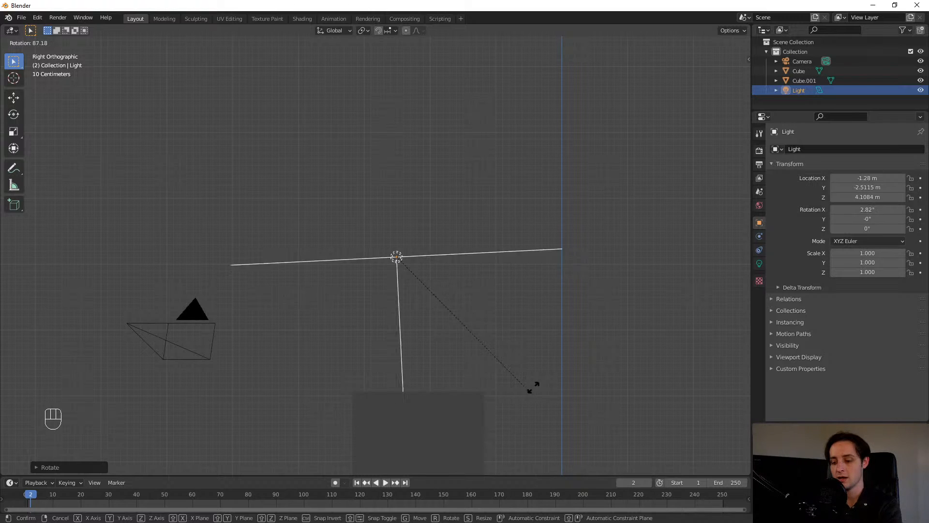
{"action": "key", "text": "Escape"}
{"action": "key", "text": "r"}
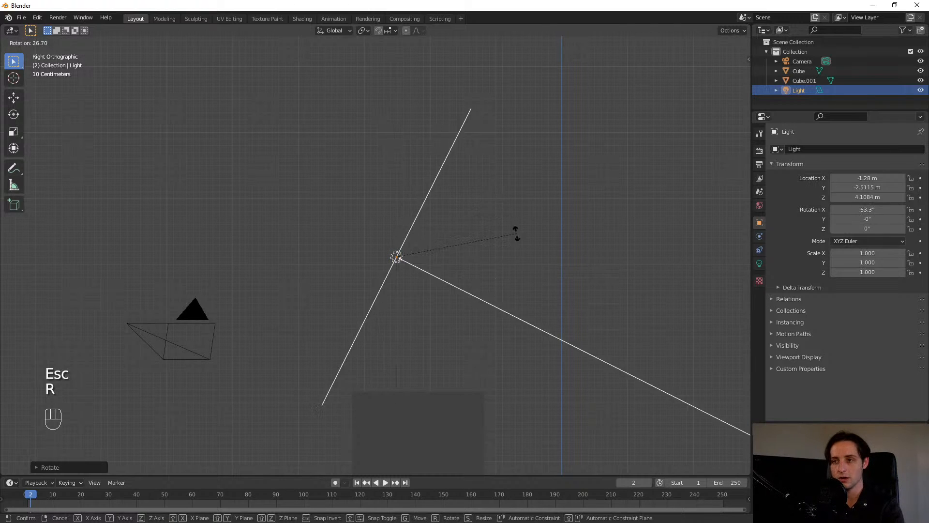
{"action": "key", "text": "Escape"}
- Rotate the area light by 90° in the right orthographic view so it faces straight down
{"action": "middle_click_drag", "start_coordinate": [517, 171], "coordinate": [484, 164]}
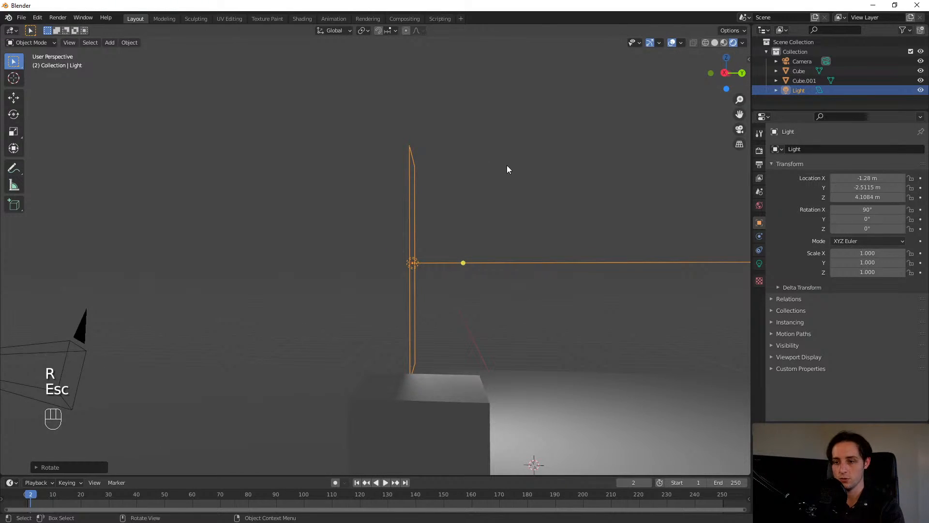
{"action": "key", "text": "KP_1"}
{"action": "key", "text": "KP_3"}
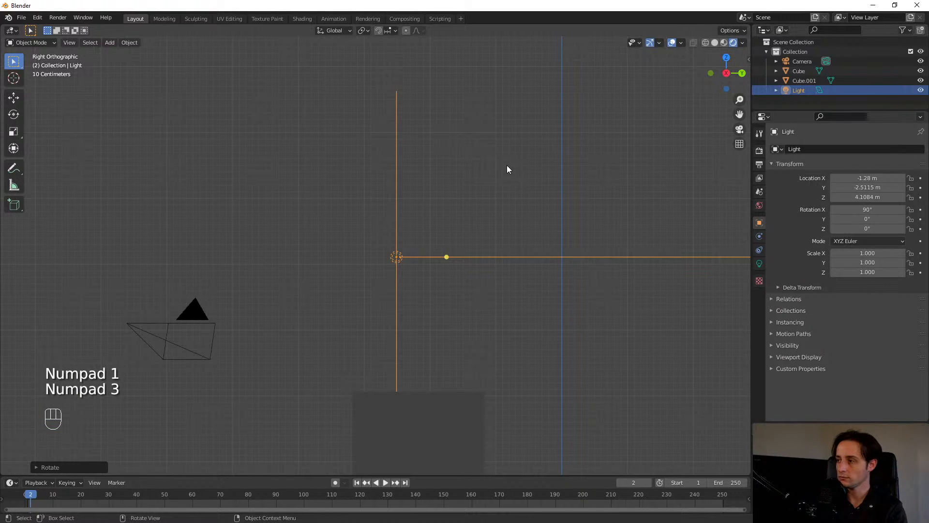
{"action": "key", "text": "r"}
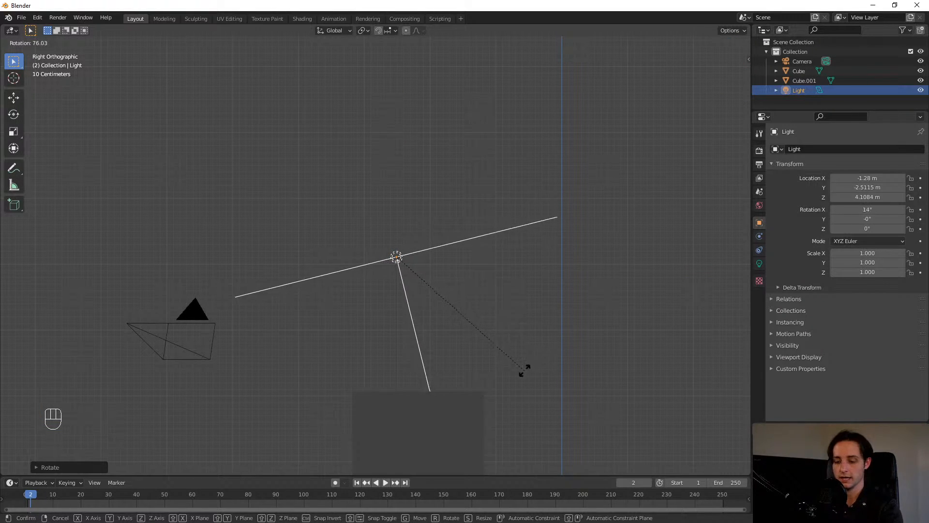
{"action": "type", "text": "90"}
{"action": "key", "text": "Return"}
- Rotate the area light by -90° in the right orthographic view so it stands upright
{"action": "middle_click_drag", "start_coordinate": [525, 373], "coordinate": [471, 360]}
{"action": "key", "text": "KP_1"}
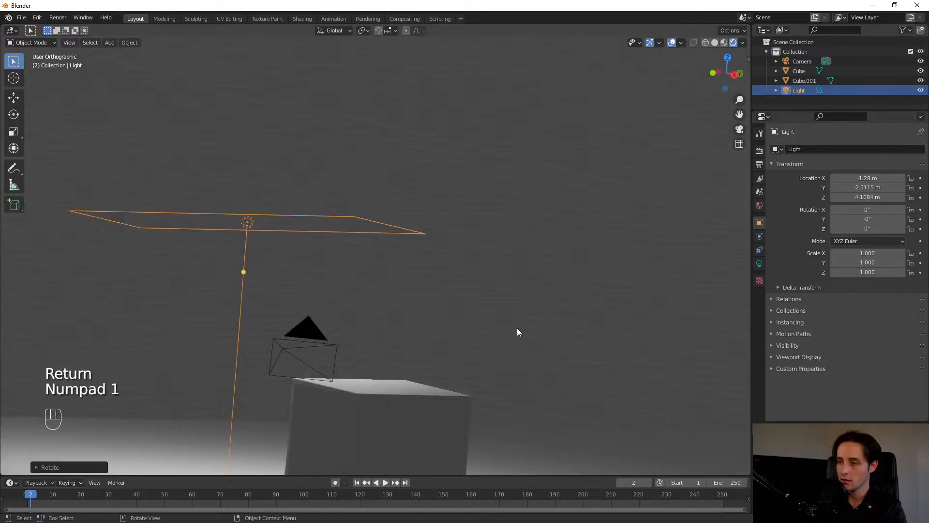
{"action": "key", "text": "KP_3"}
{"action": "key", "text": "r"}
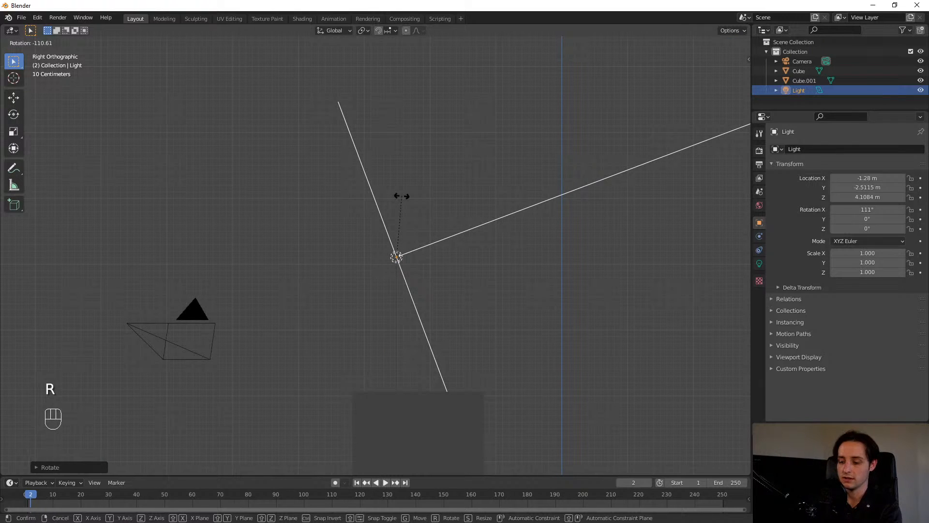
{"action": "type", "text": "-90"}
{"action": "key", "text": "Return"}
- Move the cube along the global X axis to about X 0.83 m, next to the upright area light
{"action": "middle_click_drag", "start_coordinate": [408, 167], "coordinate": [495, 300]}
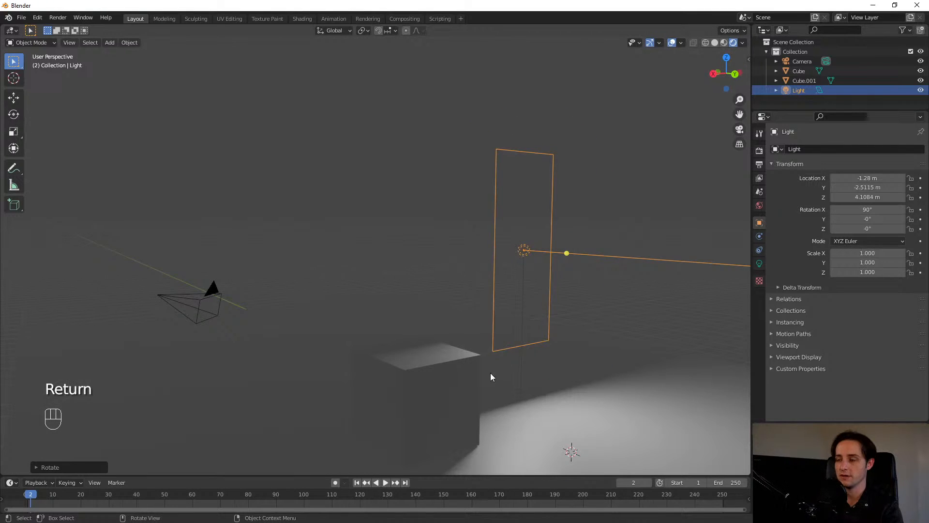
{"action": "mouse_move", "coordinate": [491, 376]}
{"action": "middle_mouse_down"}
{"action": "mouse_move", "coordinate": [564, 394]}
{"action": "mouse_move", "coordinate": [481, 380]}
{"action": "middle_mouse_up"}
{"action": "left_click", "coordinate": [363, 379]}
{"action": "middle_click_drag", "start_coordinate": [363, 379], "coordinate": [393, 407]}
{"action": "key", "text": "g"}
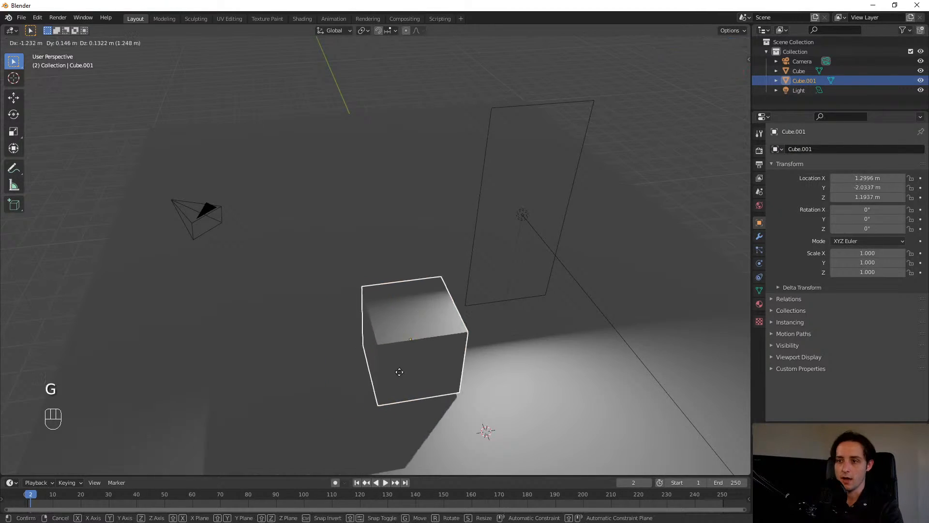
{"action": "key", "text": "y"}
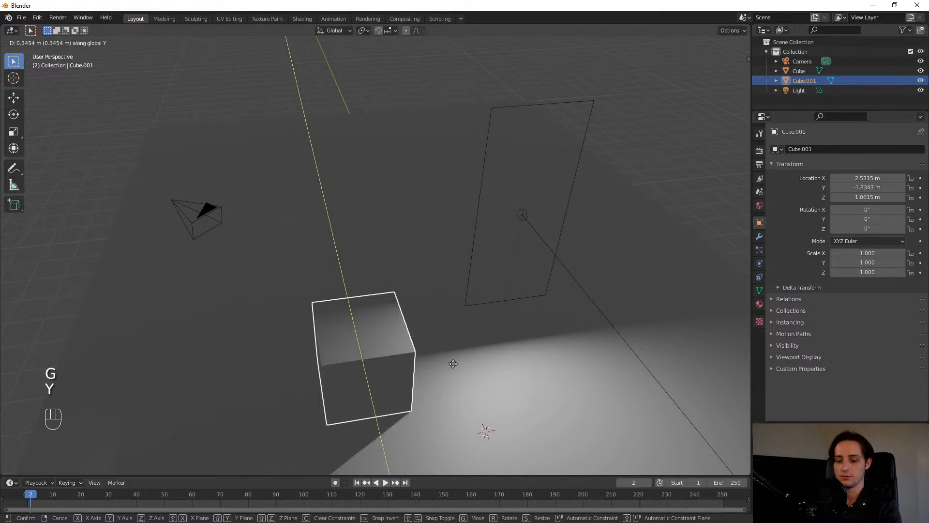
{"action": "key", "text": "x"}
{"action": "key", "text": "s"}
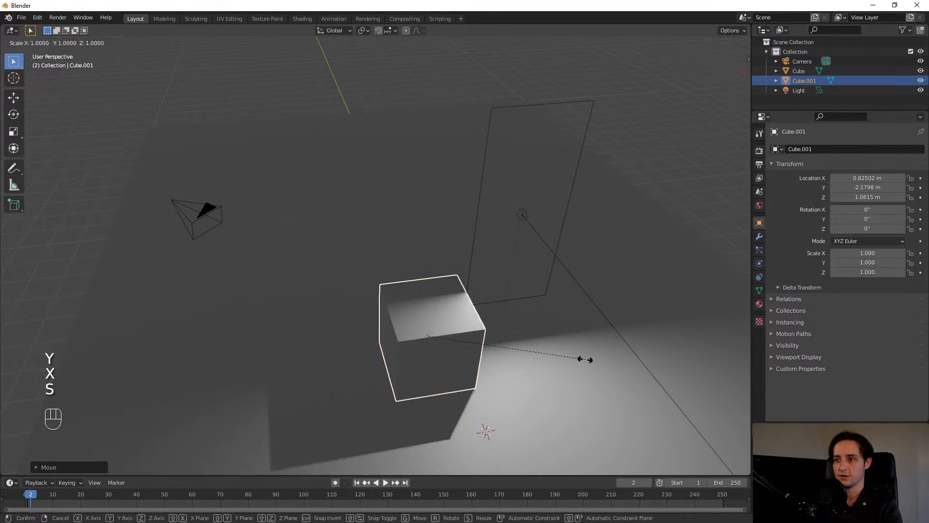
{"action": "key", "text": "x"}
{"action": "key", "text": "Escape"}
{"action": "key", "text": "s"}
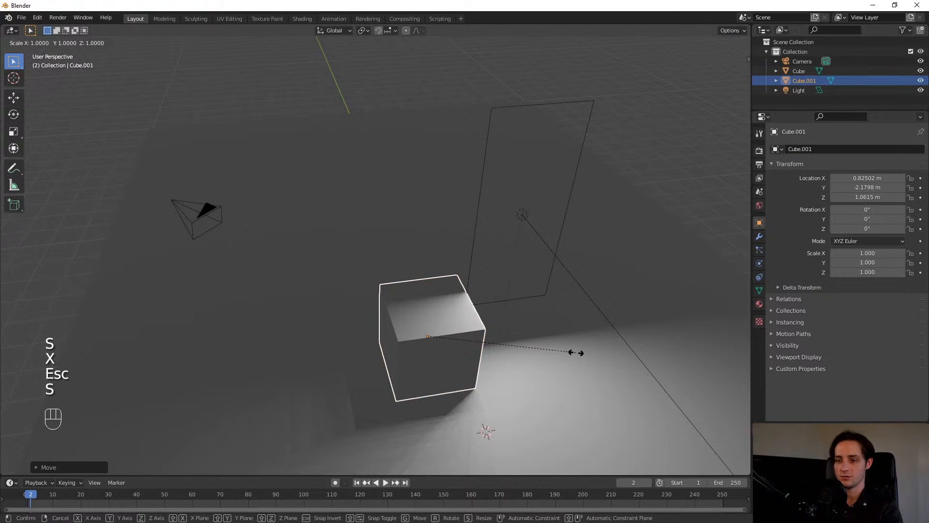
{"action": "key", "text": "z"}
{"action": "key", "text": "Escape"}
- Scale the cube to about 0.27 along Y and 4.24 along Z to form a thin, tall wall panel
{"action": "key", "text": "s"}
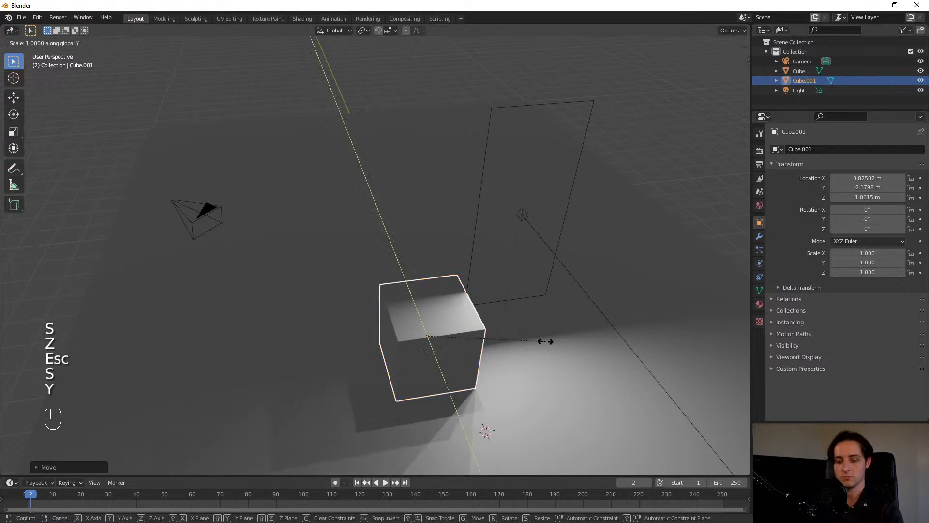
{"action": "key", "text": "y"}
{"action": "left_click", "coordinate": [414, 330]}
{"action": "key", "text": "s"}
{"action": "key", "text": "z"}
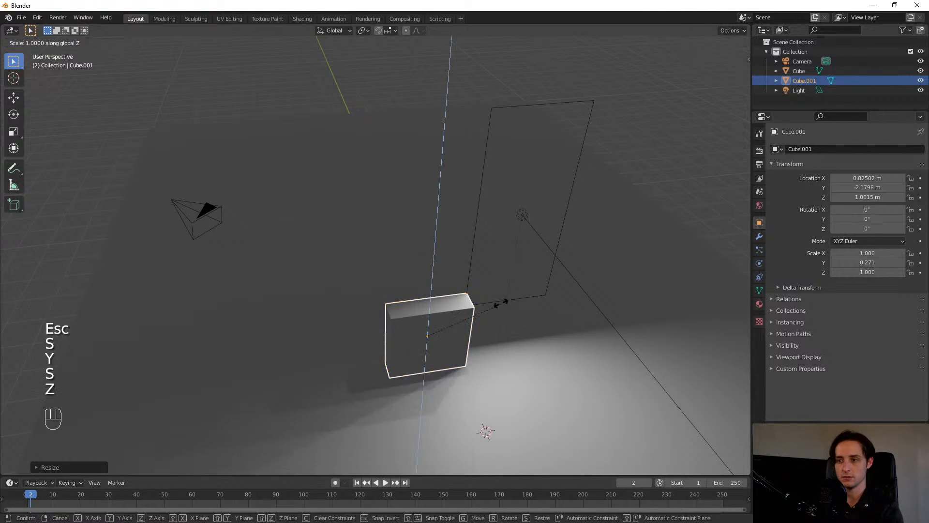
{"action": "left_click", "coordinate": [711, 158]}
- Raise the tall panel along the global Z axis to about Z 3.89 m
{"action": "middle_click_drag", "start_coordinate": [620, 298], "coordinate": [595, 261]}
{"action": "key", "text": "g"}
{"action": "key", "text": "z"}
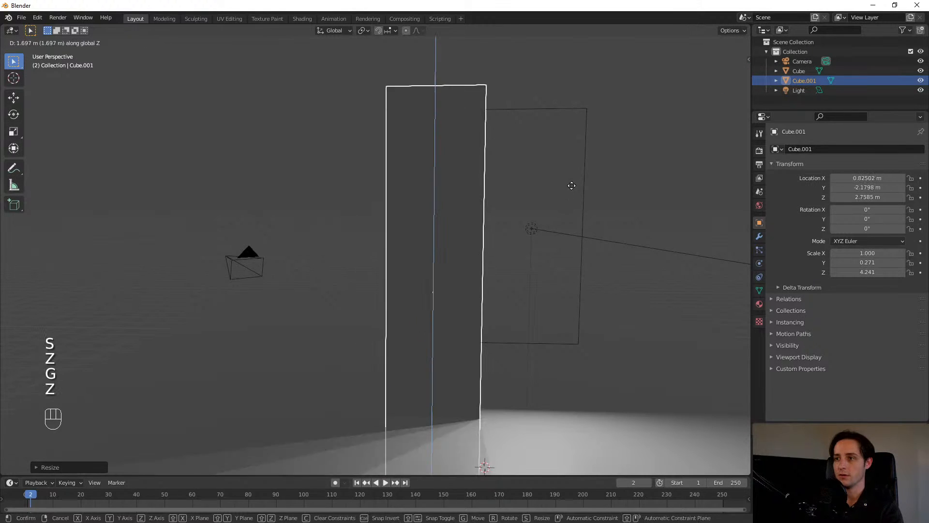
{"action": "left_click", "coordinate": [635, 234]}
- Duplicate the tall panel along X to about -3.35 m, and place another copy above the gap at about X -1.88 m, Z 7.60 m
{"action": "middle_click_drag", "start_coordinate": [635, 234], "coordinate": [583, 229], "text": "shift"}
{"action": "key", "text": "shift+d"}
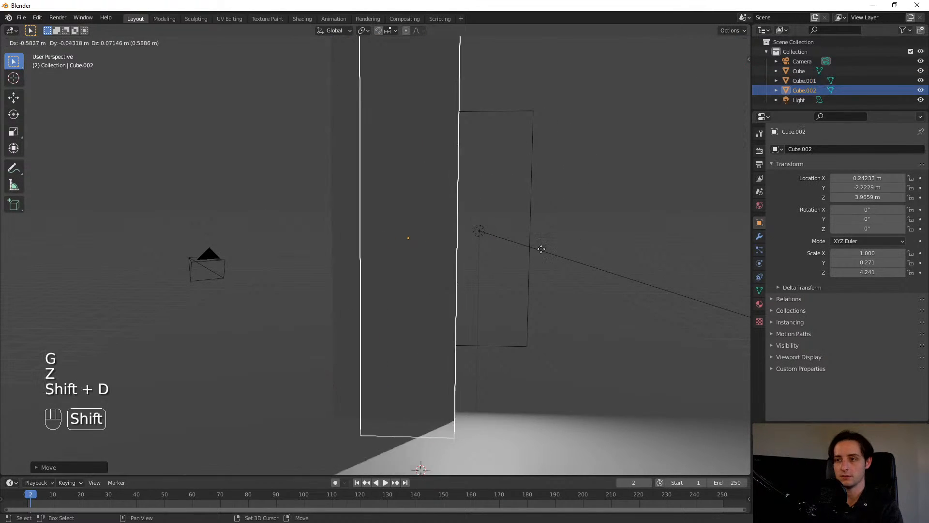
{"action": "key", "text": "y"}
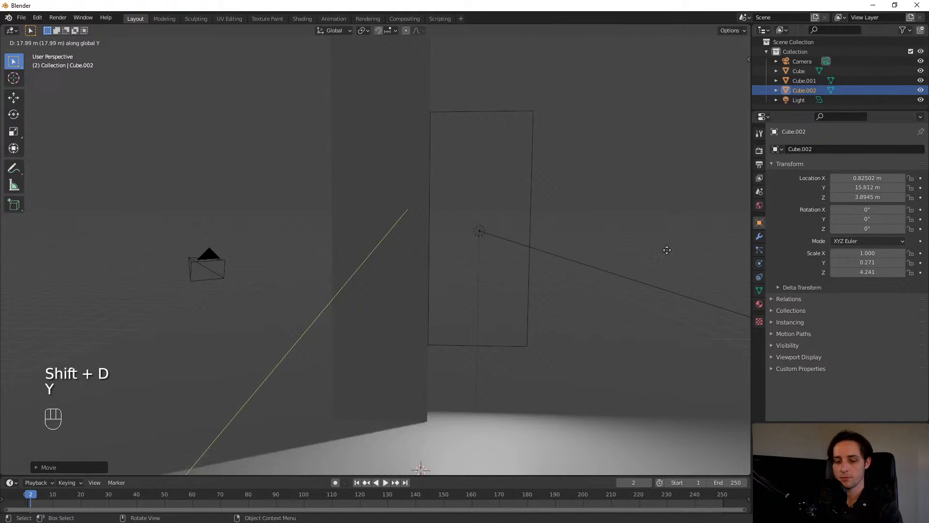
{"action": "key", "text": "x"}
{"action": "left_click", "coordinate": [541, 202], "text": "shift"}
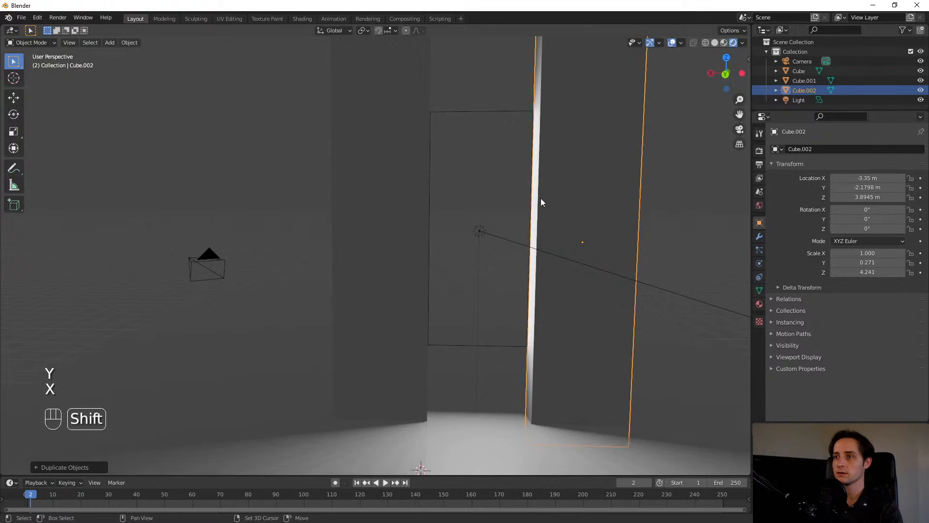
{"action": "middle_click_drag", "start_coordinate": [541, 202], "coordinate": [501, 361], "text": "shift"}
{"action": "key", "text": "shift+d"}
- Try rotating the upper copy by 90° in the perspective view and moving it across the gap to about X -1.58 m, Z 7.58 m
{"action": "key", "text": "r"}
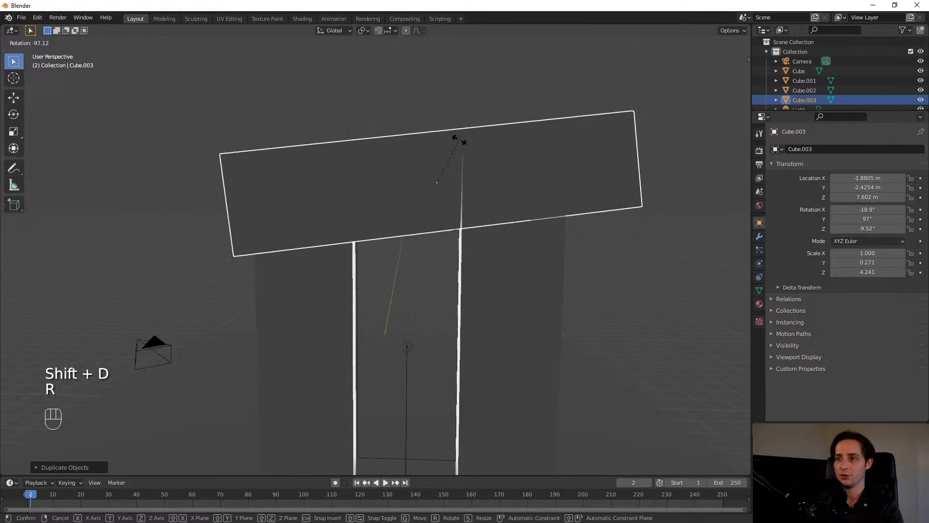
{"action": "key", "text": "0"}
{"action": "key", "text": "Return"}
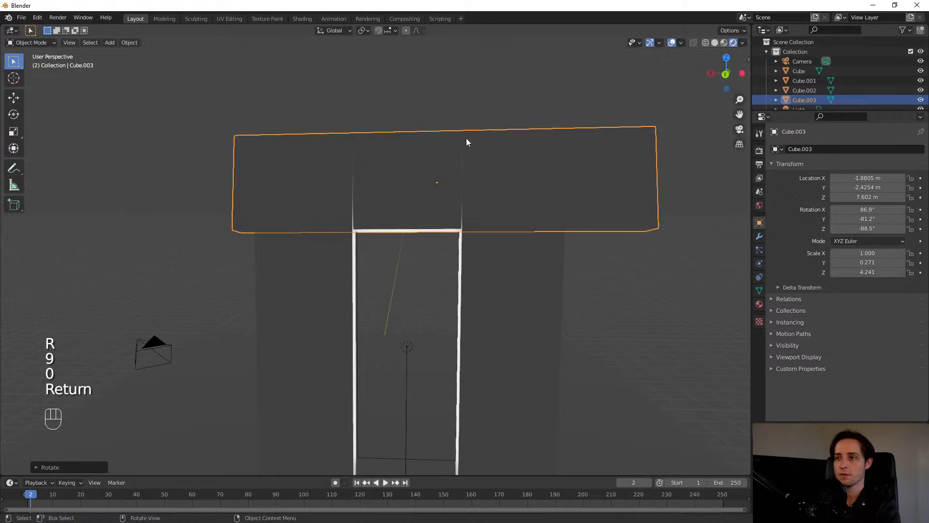
{"action": "middle_click_drag", "start_coordinate": [485, 256], "coordinate": [484, 240]}
{"action": "key", "text": "g"}
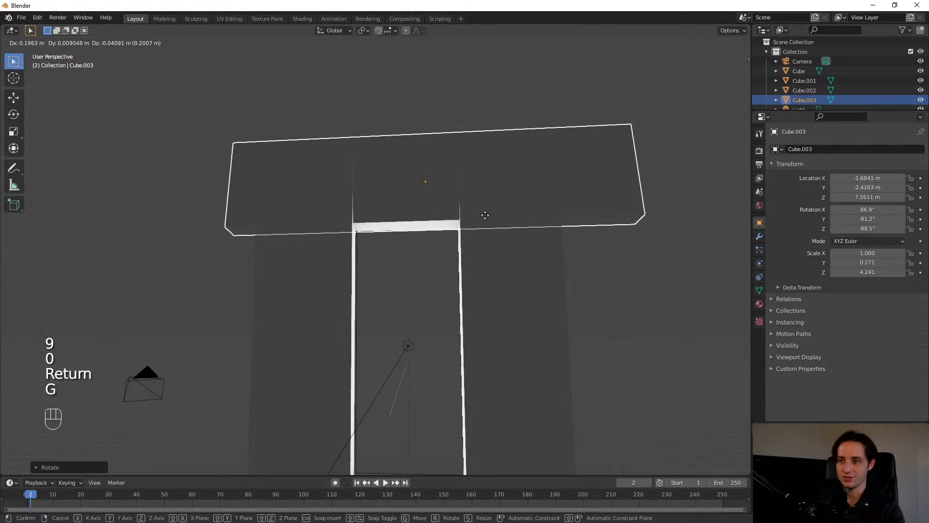
{"action": "left_click", "coordinate": [670, 182]}
- Shorten the rotated upper block along the global X axis to a scale of about 1.53 and reposition it above the gap
{"action": "key", "text": "s"}
{"action": "key", "text": "x"}
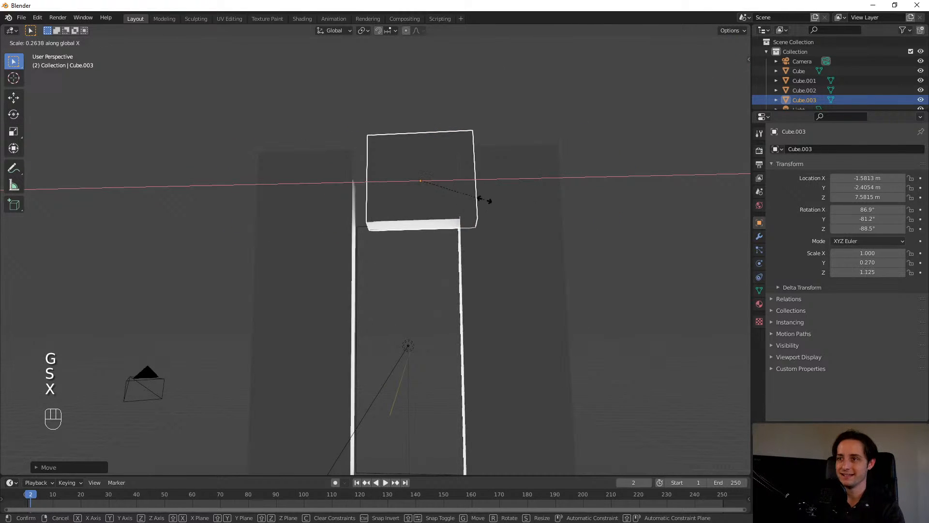
{"action": "left_click", "coordinate": [508, 203]}
{"action": "key", "text": "g"}
{"action": "left_click", "coordinate": [472, 268]}
- Duplicate the shortened upper block down to the bottom of the gap, at about X -1.24 m, Z 0.68 m
{"action": "mouse_move", "coordinate": [473, 267]}
{"action": "middle_mouse_down"}
{"action": "mouse_move", "coordinate": [443, 253]}
{"action": "mouse_move", "coordinate": [468, 279]}
{"action": "mouse_move", "coordinate": [462, 267]}
{"action": "middle_mouse_up"}
{"action": "key", "text": "shift+d"}
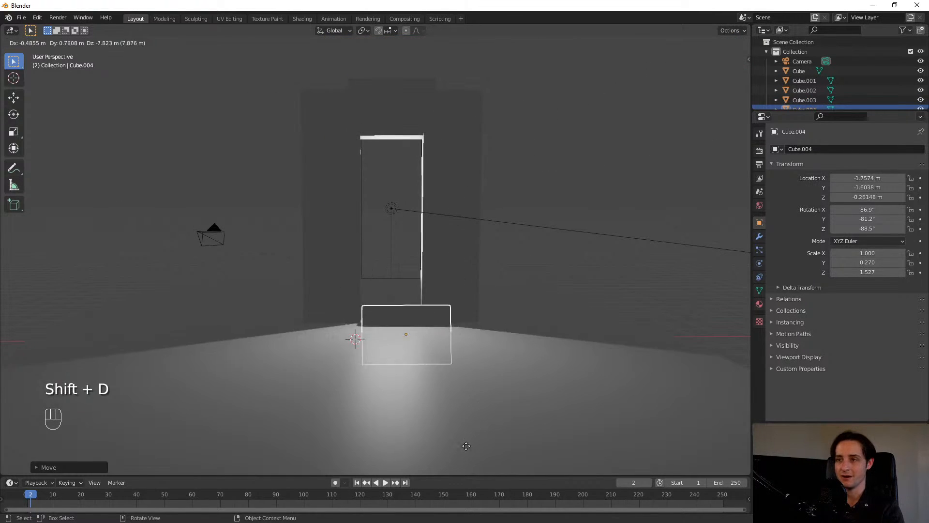
{"action": "left_click", "coordinate": [452, 416]}
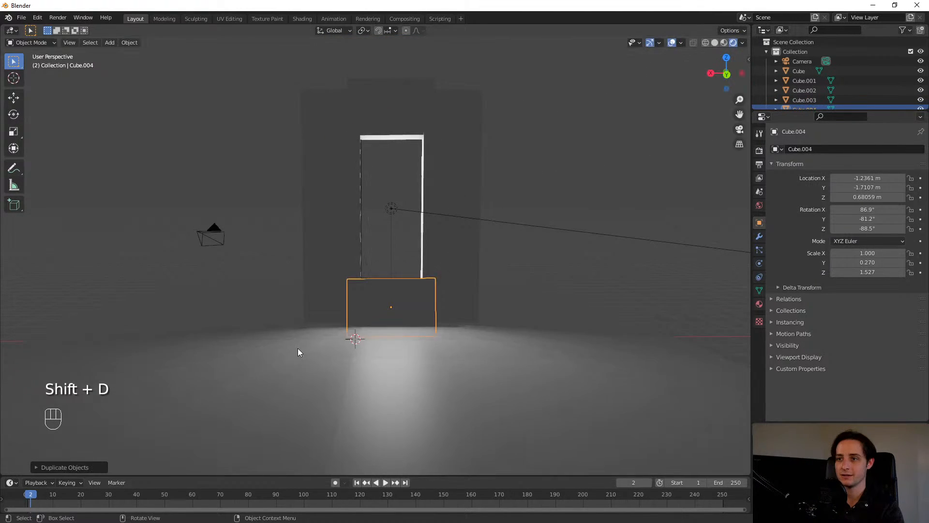
- Undo the last five operations, back to the upper panel copy before its rotation
{"action": "middle_click_drag", "start_coordinate": [298, 348], "coordinate": [490, 280]}
{"action": "key", "text": "ctrl+z"}
{"action": "key", "text": "ctrl+z"}
{"action": "key", "text": "ctrl+z"}
{"action": "key", "text": "ctrl+z"}
{"action": "key", "text": "ctrl+z"}
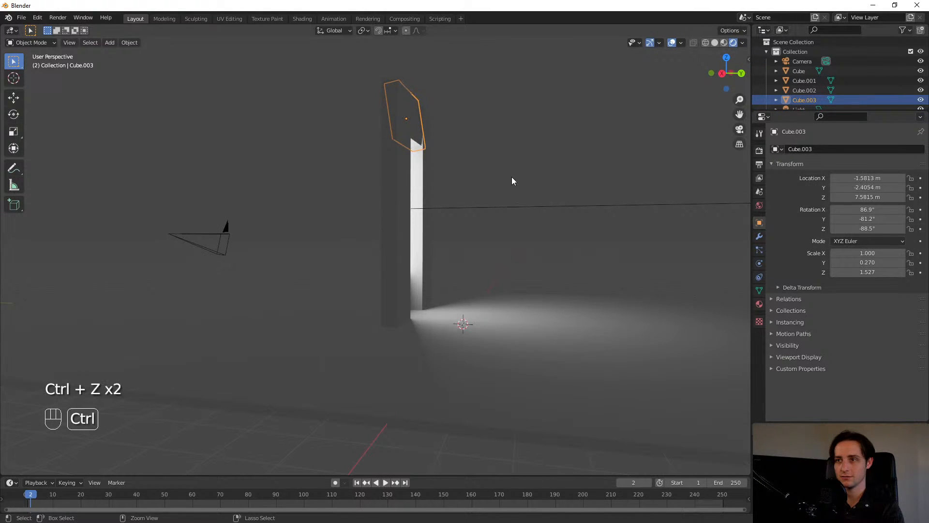
- Rotate the upper panel copy by 90° in the front orthographic view so it lies horizontally
{"action": "middle_click_drag", "start_coordinate": [510, 168], "coordinate": [405, 174]}
{"action": "key", "text": "KP_1"}
{"action": "key", "text": "r"}
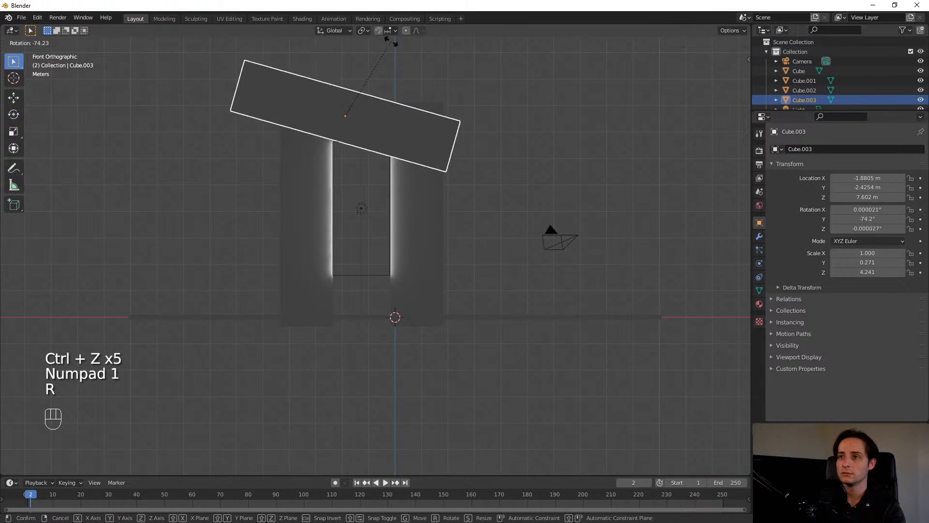
{"action": "key", "text": "9"}
{"action": "key", "text": "0"}
{"action": "key", "text": "Return"}
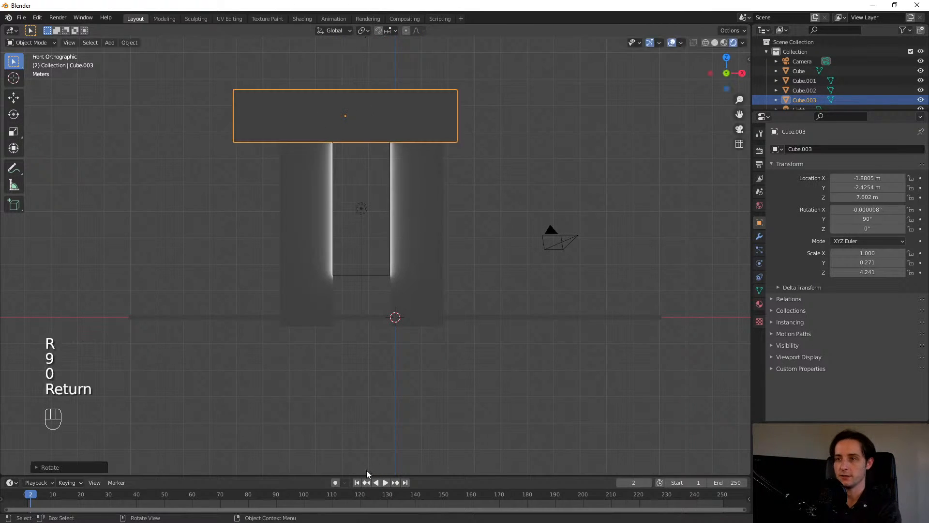
- Move the horizontal block over the top of the gap, to about X -1.22 m, Z 7.62 m
{"action": "key", "text": "g"}
{"action": "key", "text": "g"}
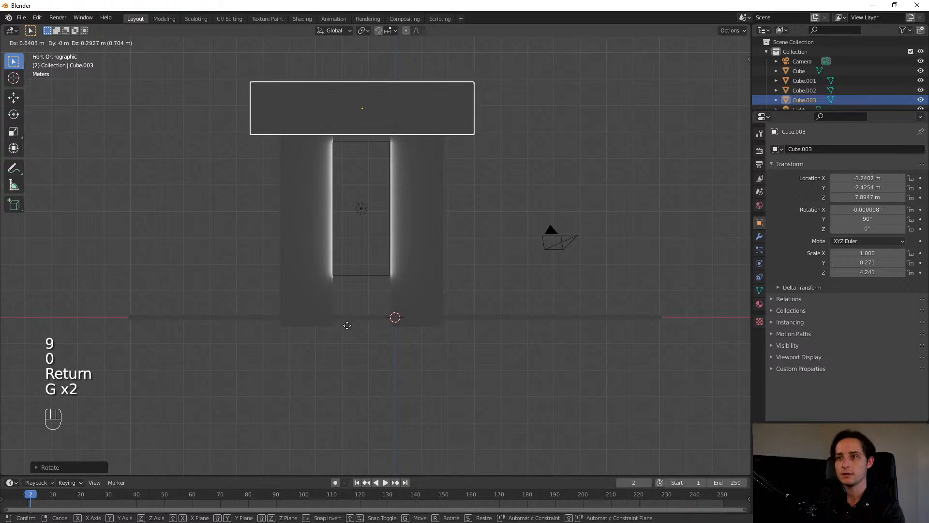
{"action": "left_click", "coordinate": [349, 327]}
- Duplicate the horizontal block down to the floor to close the gap's bottom, at about X -1.11 m, Z 0.56 m
{"action": "key", "text": "shift+d"}
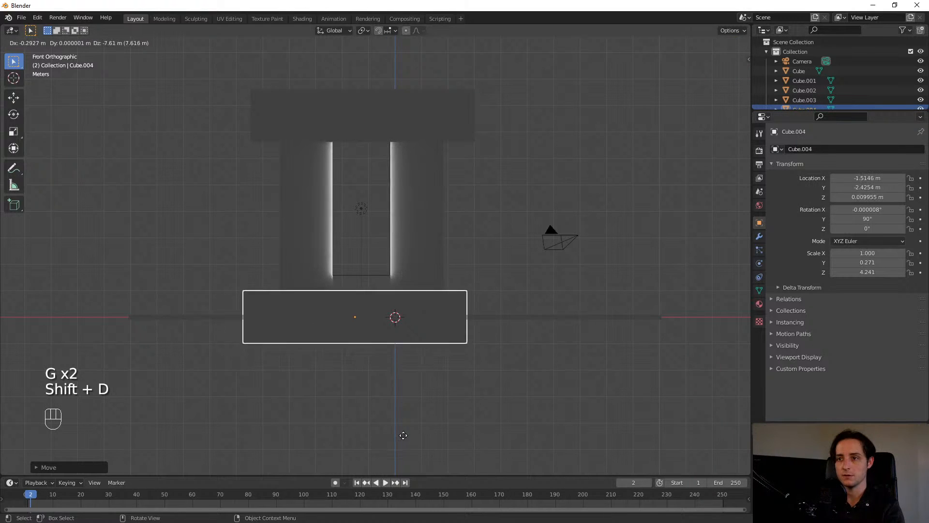
{"action": "left_click", "coordinate": [413, 421]}
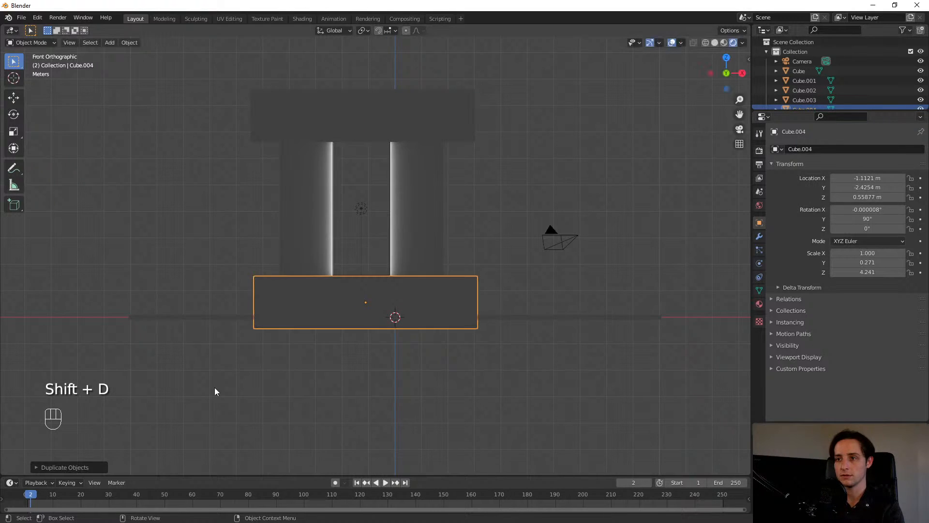
{"action": "middle_click_drag", "start_coordinate": [214, 388], "coordinate": [404, 360]}
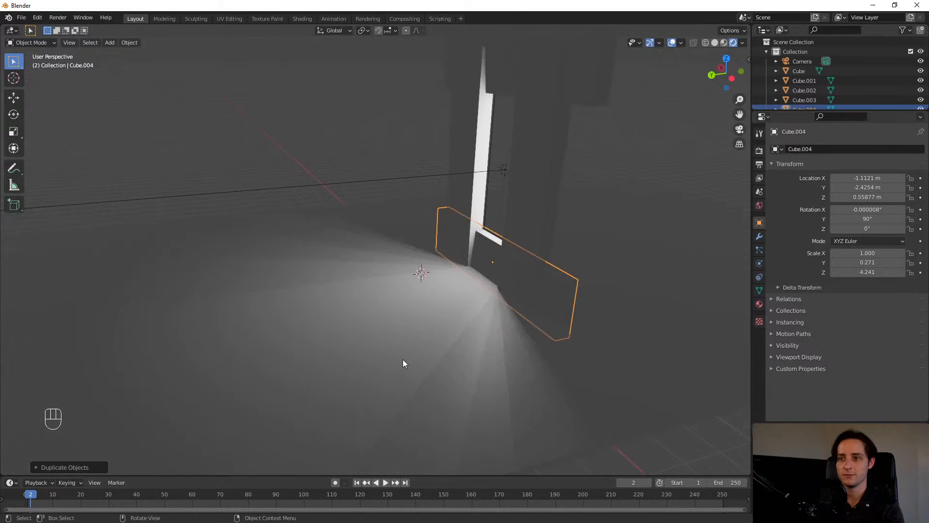
{"action": "left_click", "coordinate": [200, 128]}
{"action": "middle_click_drag", "start_coordinate": [201, 129], "coordinate": [249, 157]}
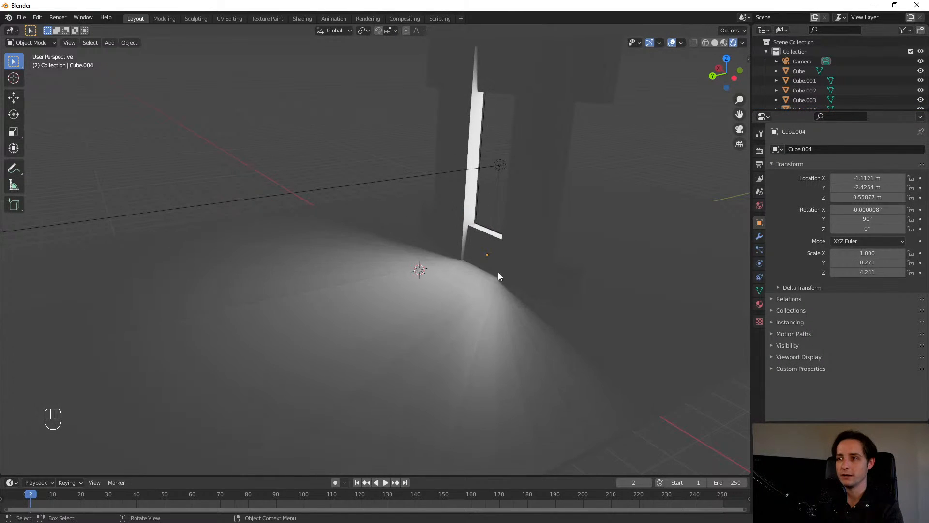
- Move the upper and lower horizontal blocks together along the global Y axis to about Y -2.21 m, then deselect them
{"action": "left_click", "coordinate": [493, 244]}
{"action": "left_click", "coordinate": [503, 90], "text": "shift"}
{"action": "key", "text": "g"}
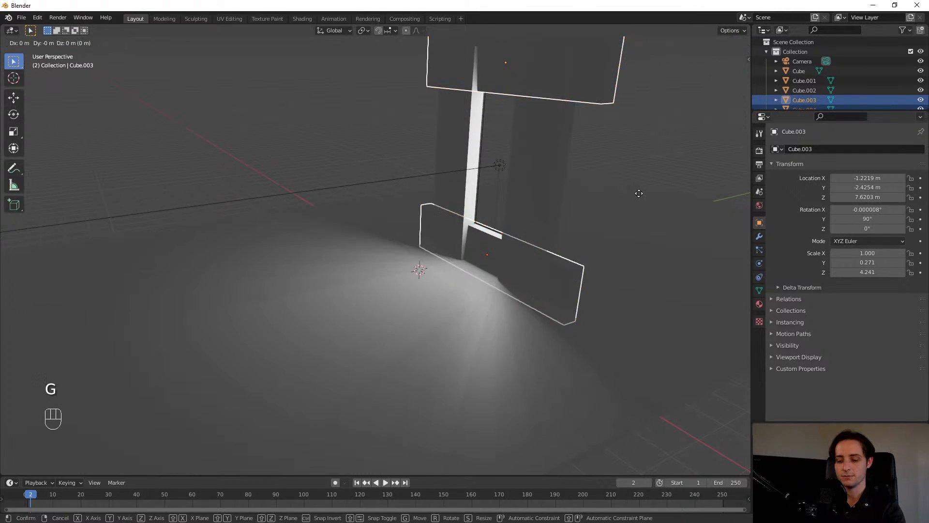
{"action": "key", "text": "x"}
{"action": "key", "text": "y"}
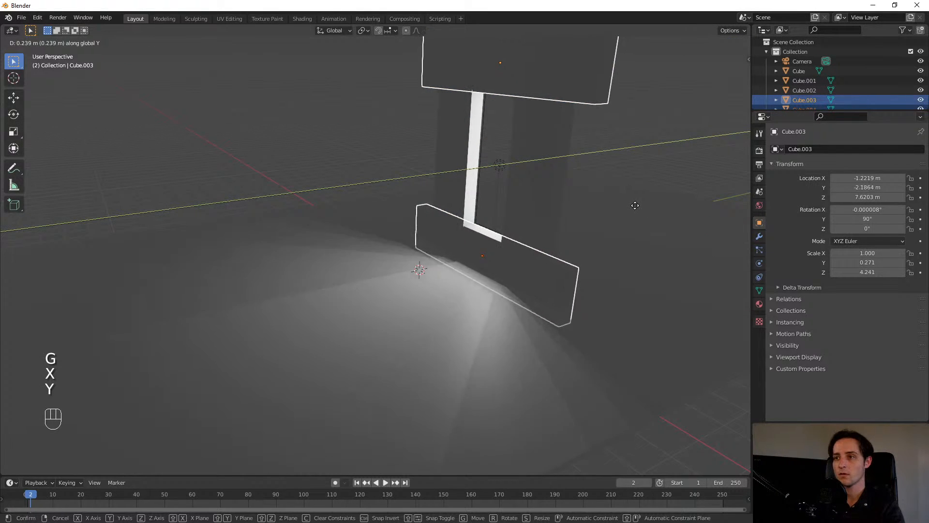
{"action": "left_click", "coordinate": [289, 144]}
{"action": "left_click", "coordinate": [286, 143]}
- Widen the tall panel on the camera side to about 5.01 along X and shift it outward to about X 5 m
{"action": "middle_click_drag", "start_coordinate": [222, 163], "coordinate": [341, 163]}
{"action": "middle_click_drag", "start_coordinate": [229, 234], "coordinate": [322, 339], "text": "shift"}
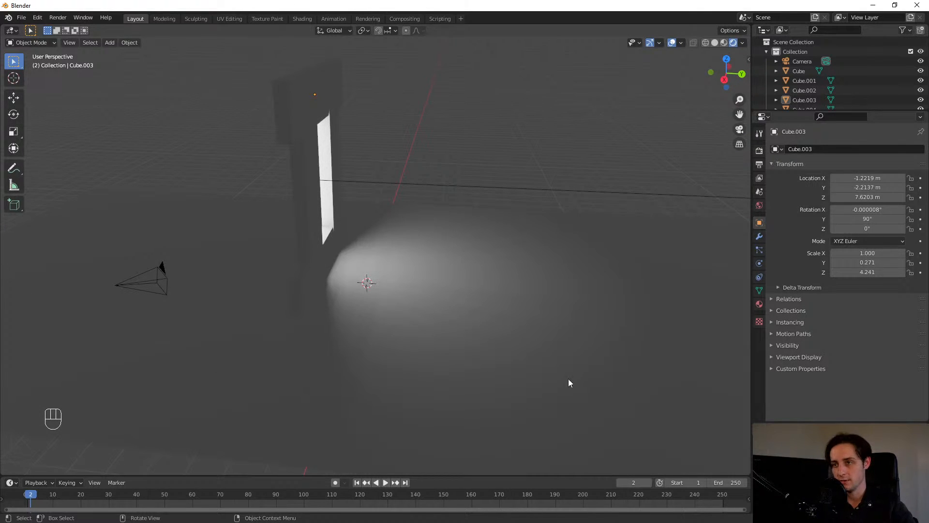
{"action": "middle_click_drag", "start_coordinate": [334, 305], "coordinate": [380, 170]}
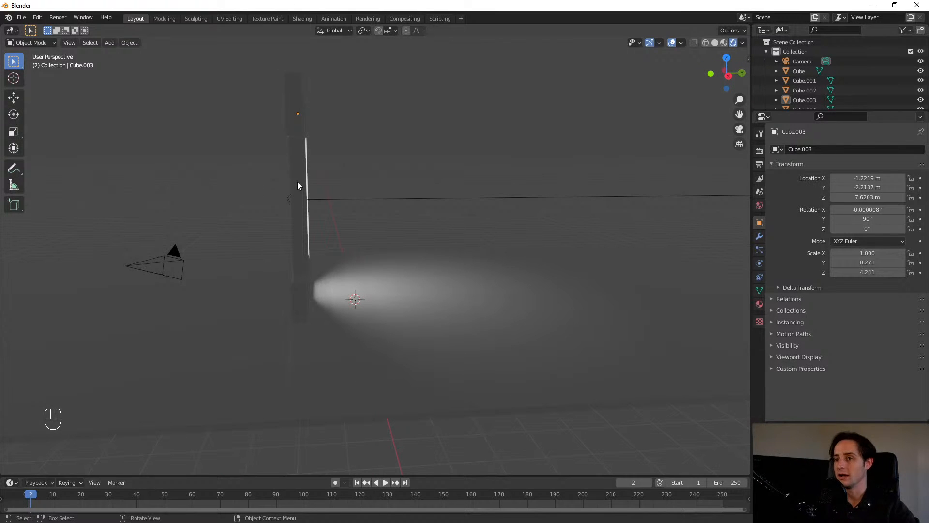
{"action": "middle_click_drag", "start_coordinate": [297, 182], "coordinate": [225, 209]}
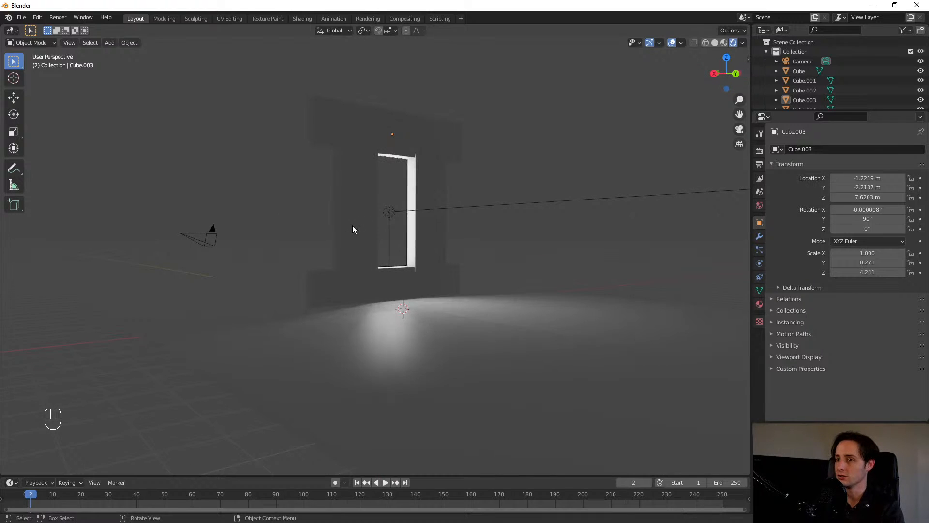
{"action": "left_click", "coordinate": [364, 223]}
{"action": "middle_click_drag", "start_coordinate": [377, 222], "coordinate": [353, 213]}
{"action": "key", "text": "s"}
{"action": "key", "text": "x"}
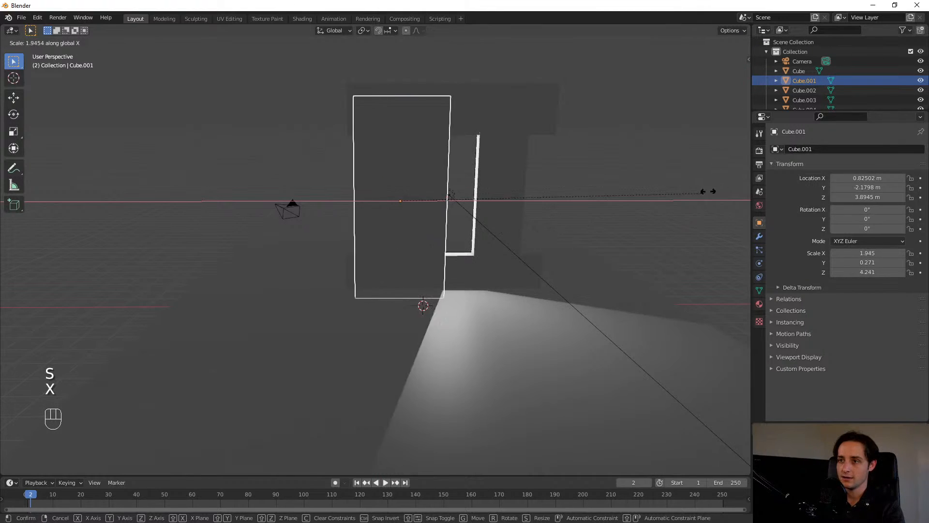
{"action": "left_click", "coordinate": [425, 206]}
{"action": "key", "text": "g"}
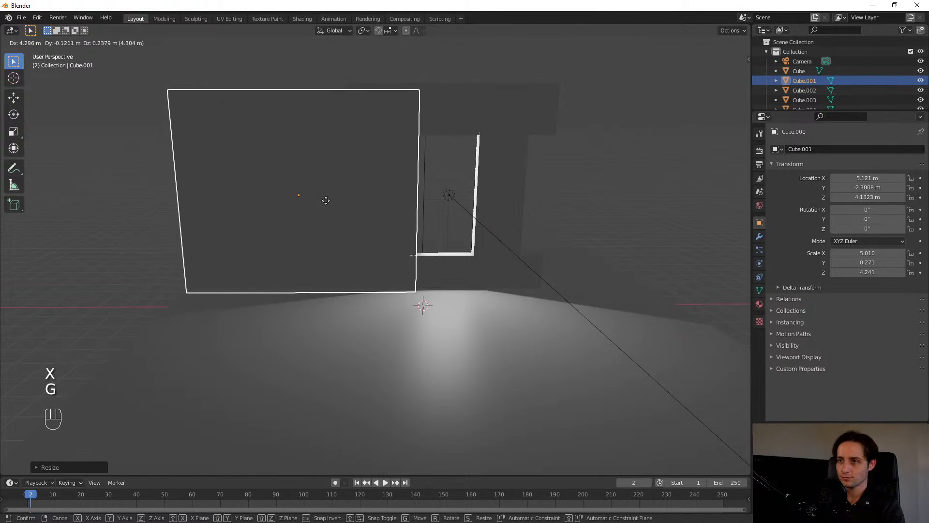
{"action": "left_click", "coordinate": [329, 194]}
- Widen the opposite tall panel to about 6.94 along X and shift it outward to about X -9.3 m
{"action": "left_click", "coordinate": [522, 198]}
{"action": "key", "text": "s"}
{"action": "key", "text": "x"}
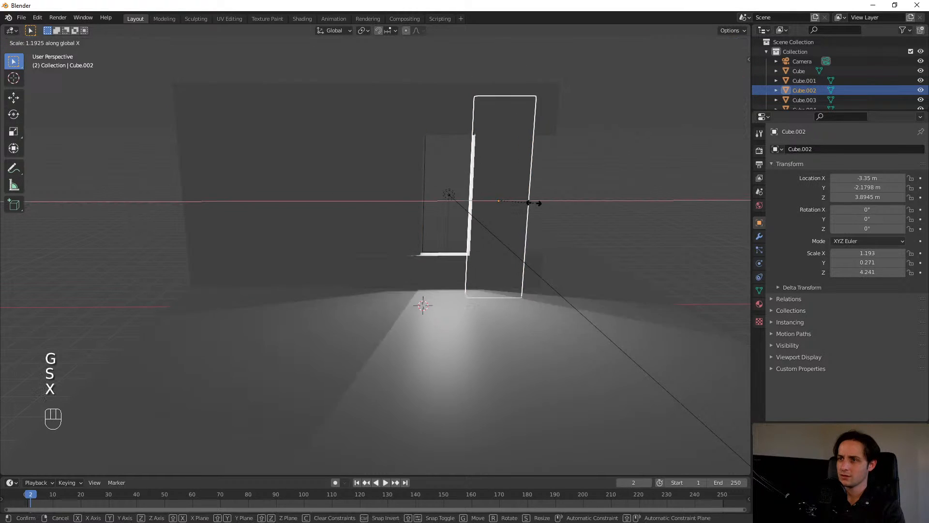
{"action": "left_click", "coordinate": [703, 184]}
{"action": "key", "text": "g"}
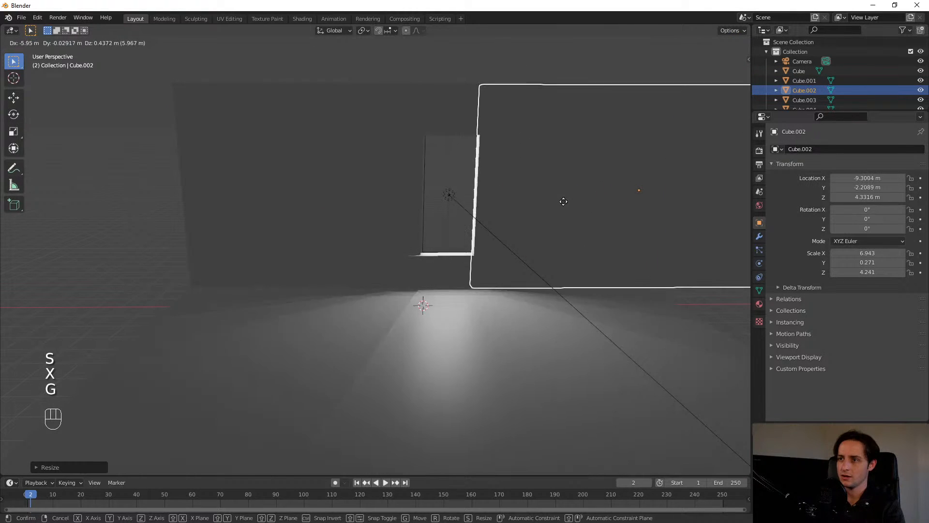
{"action": "left_click", "coordinate": [565, 202]}
- Change the area light in the wall's window opening to a Sun light
{"action": "left_click", "coordinate": [441, 204]}
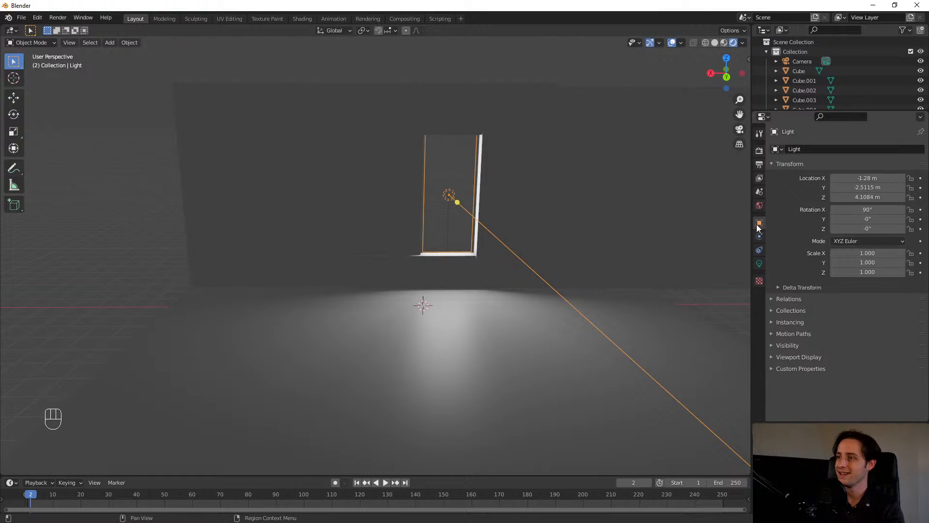
{"action": "left_click", "coordinate": [760, 263]}
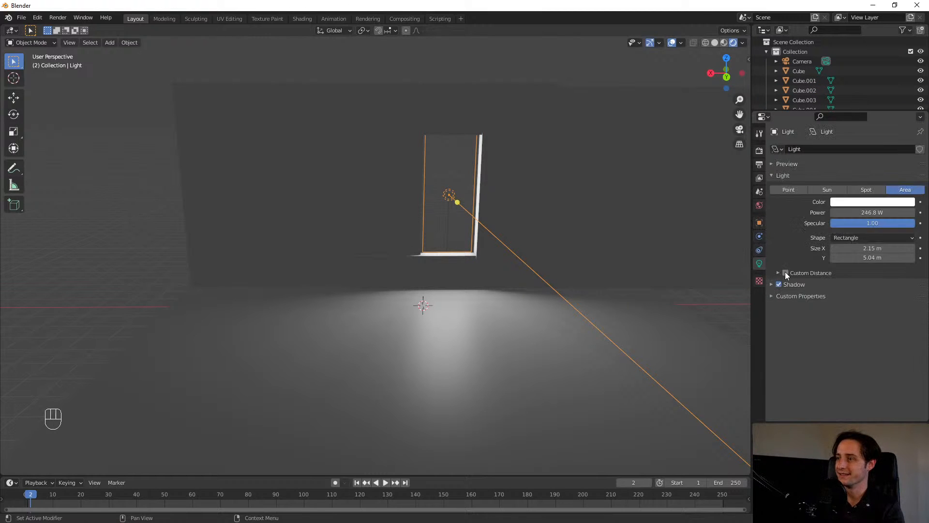
{"action": "left_click", "coordinate": [827, 189]}
- Move the sun to the far side of the wall and aim it diagonally down through the window opening
{"action": "middle_click_drag", "start_coordinate": [333, 264], "coordinate": [420, 262]}
{"action": "key", "text": "g"}
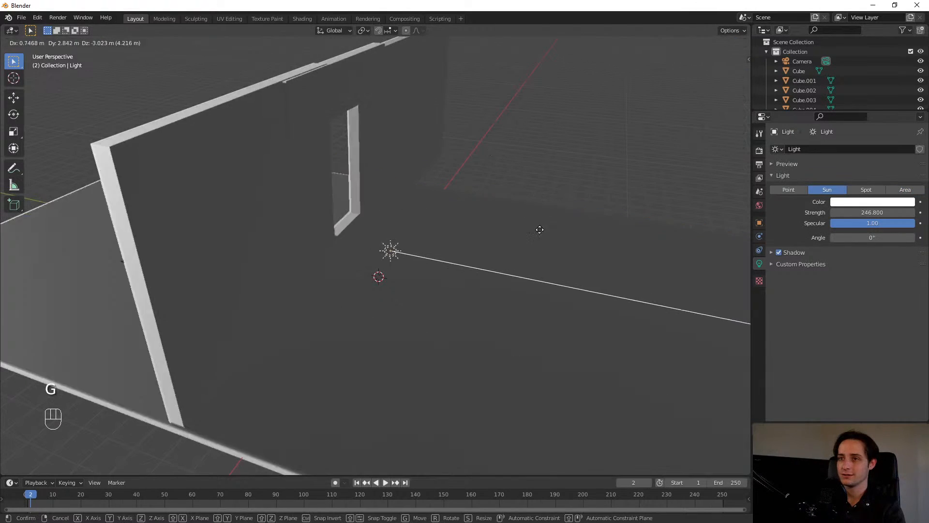
{"action": "left_click", "coordinate": [21, 171]}
{"action": "left_click_drag", "start_coordinate": [79, 152], "coordinate": [51, 192]}
{"action": "middle_click_drag", "start_coordinate": [181, 228], "coordinate": [216, 229]}
{"action": "middle_click_drag", "start_coordinate": [216, 229], "coordinate": [332, 237], "text": "shift"}
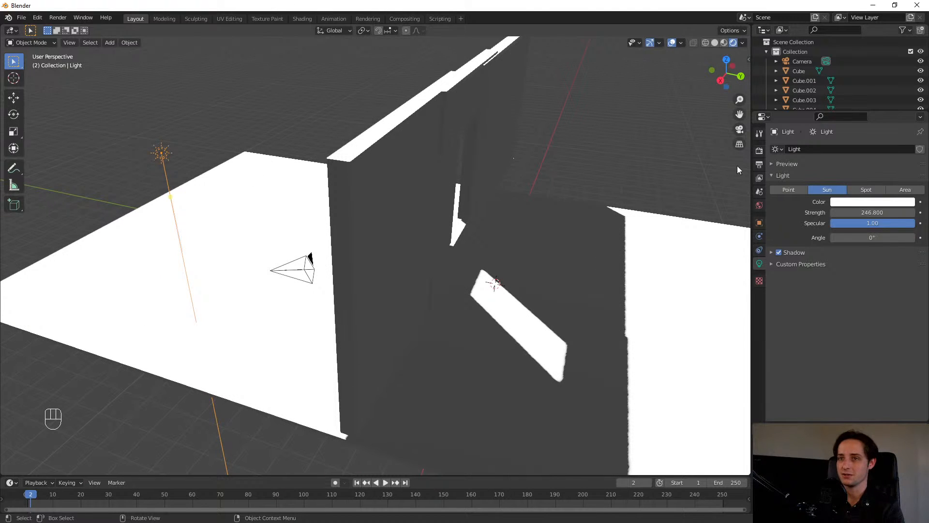
- Set the sun's strength to 1
{"action": "left_click", "coordinate": [895, 211]}
{"action": "type", "text": "1"}
{"action": "key", "text": "Return"}
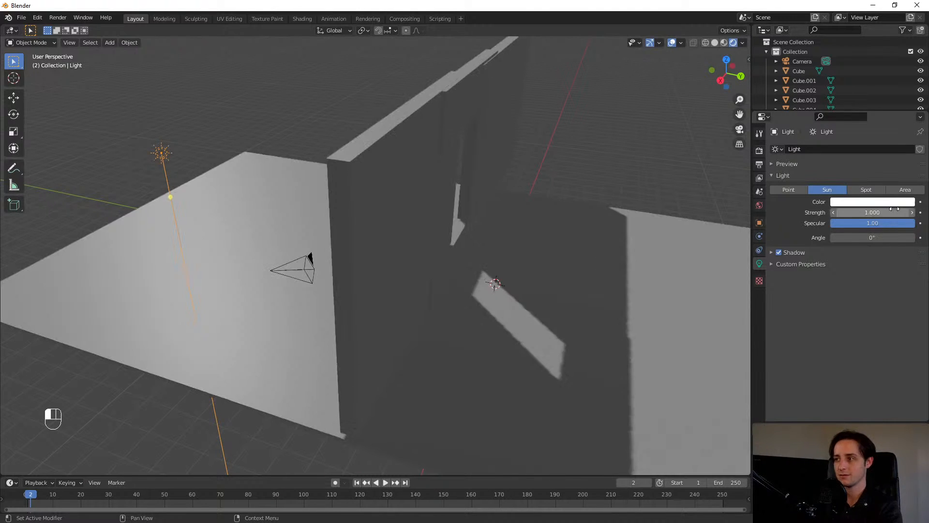
{"action": "middle_click_drag", "start_coordinate": [333, 323], "coordinate": [518, 299]}
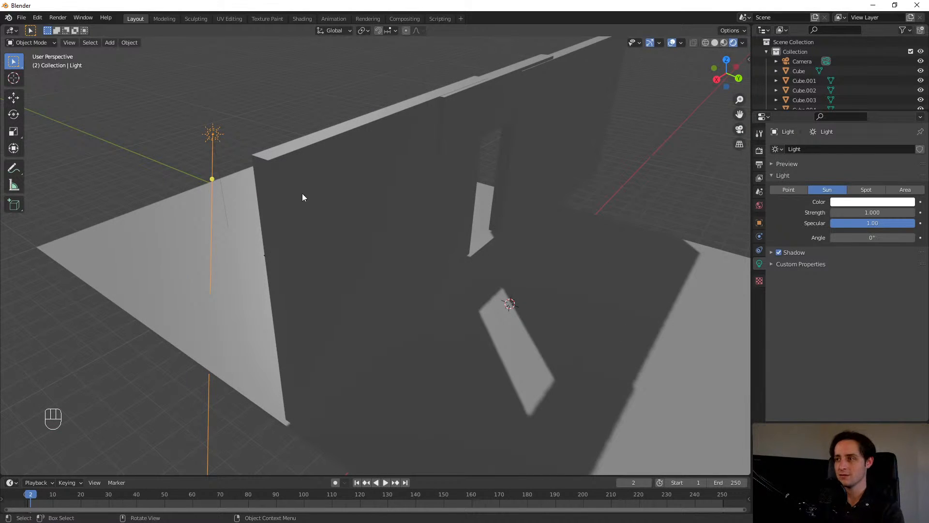
- Duplicate the sun, place the copy near the window opening, and change the copy to an Area light
{"action": "middle_click_drag", "start_coordinate": [302, 193], "coordinate": [308, 189]}
{"action": "key", "text": "shift+d"}
{"action": "left_click", "coordinate": [580, 250]}
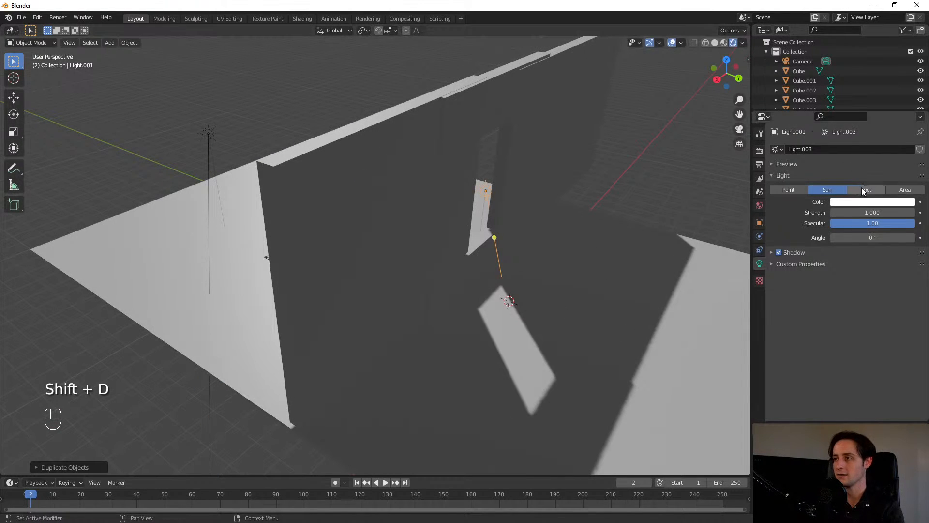
{"action": "left_click", "coordinate": [905, 194]}
- Rotate the new area light to stand upright, parallel to the wall, and move it into the window opening
{"action": "middle_click_drag", "start_coordinate": [562, 192], "coordinate": [498, 161]}
{"action": "key", "text": "r"}
{"action": "left_click", "coordinate": [587, 136]}
{"action": "middle_click_drag", "start_coordinate": [590, 138], "coordinate": [536, 224]}
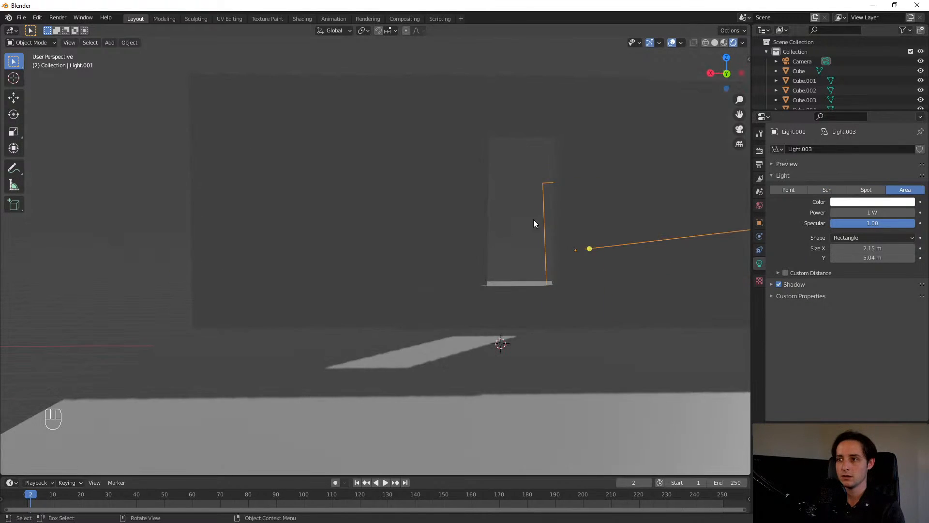
{"action": "key", "text": "g"}
{"action": "left_click", "coordinate": [489, 174]}
{"action": "key", "text": "r"}
{"action": "left_click", "coordinate": [617, 150]}
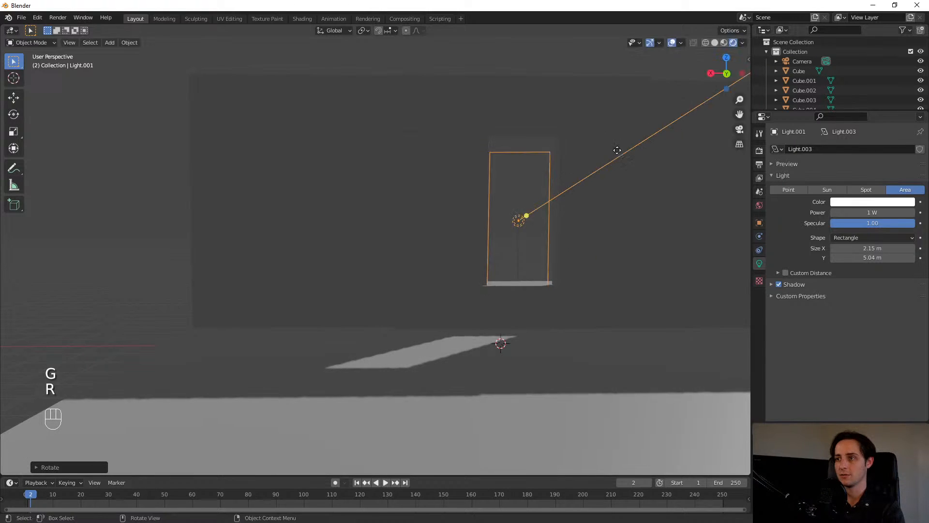
- Refine the area light's angle and position so it fills the window opening and faces into the room
{"action": "key", "text": "g"}
{"action": "key", "text": "r"}
{"action": "left_click", "coordinate": [446, 207]}
{"action": "middle_click_drag", "start_coordinate": [445, 207], "coordinate": [479, 211]}
{"action": "key", "text": "g"}
{"action": "left_click", "coordinate": [533, 231]}
{"action": "key", "text": "g"}
{"action": "left_click", "coordinate": [452, 301]}
{"action": "key", "text": "g"}
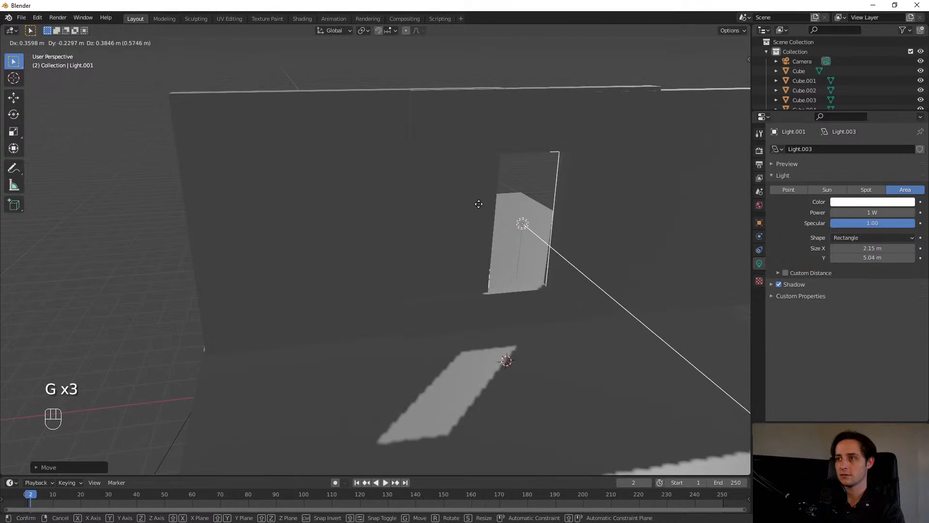
{"action": "left_click", "coordinate": [480, 205]}
- Raise the area light's power to about 135.9 W
{"action": "left_click_drag", "start_coordinate": [861, 212], "coordinate": [863, 212]}
{"action": "middle_click_drag", "start_coordinate": [186, 427], "coordinate": [407, 224], "text": "shift"}
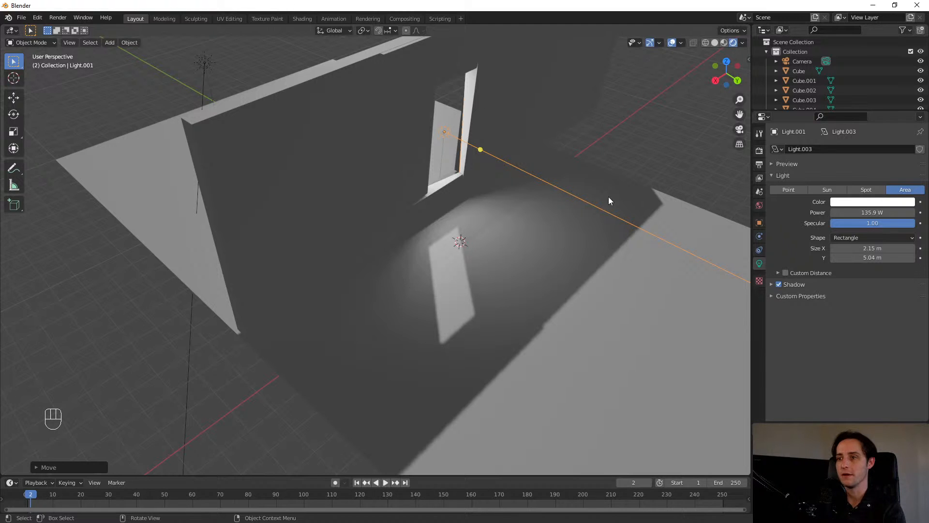
{"action": "middle_click_drag", "start_coordinate": [142, 308], "coordinate": [231, 215]}
{"action": "scroll", "coordinate": [199, 272], "scroll_direction": "down", "scroll_amount": 6}
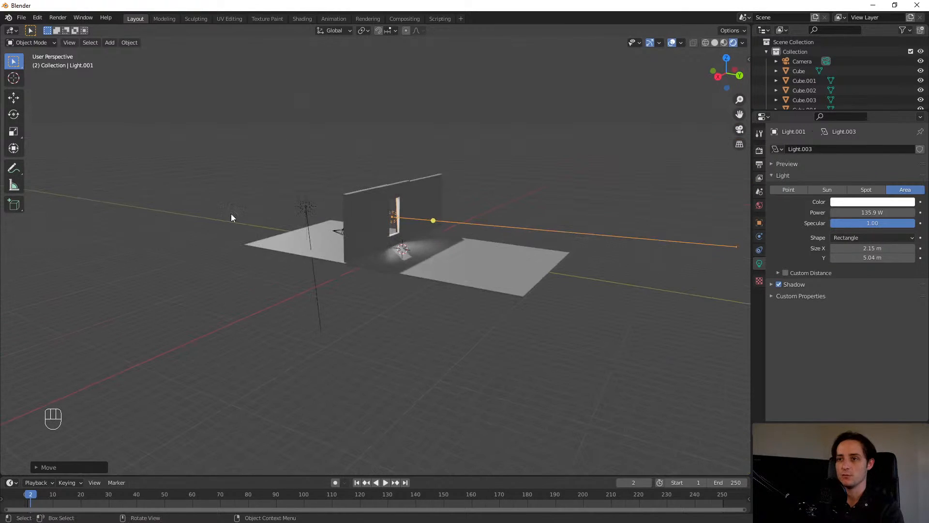
{"action": "left_click_drag", "start_coordinate": [206, 139], "coordinate": [369, 155]}
{"action": "middle_click_drag", "start_coordinate": [369, 156], "coordinate": [362, 163]}
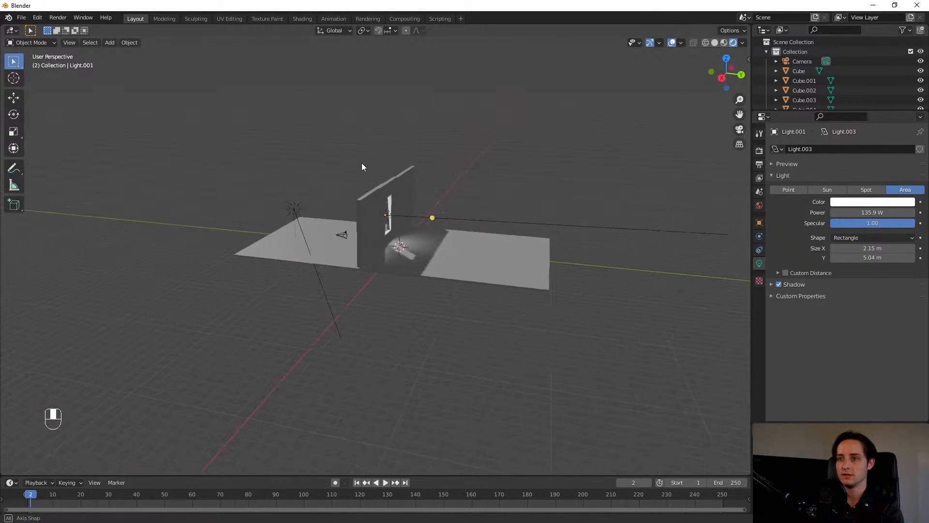
{"action": "left_click_drag", "start_coordinate": [325, 140], "coordinate": [477, 222]}
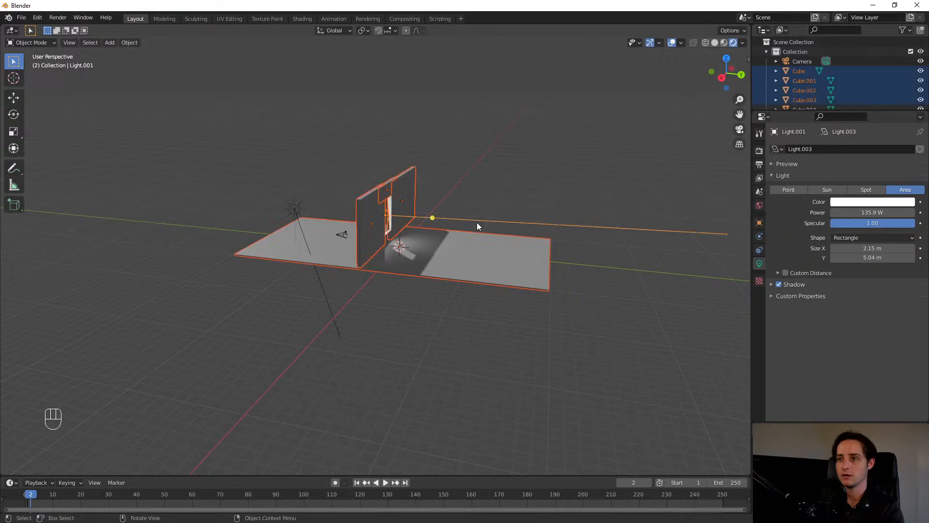
{"action": "left_click", "coordinate": [477, 222]}
{"action": "left_click_drag", "start_coordinate": [336, 142], "coordinate": [484, 220]}
{"action": "left_click", "coordinate": [484, 220]}
- Delete all the wall pieces and the window's area light, keeping the floor, camera and sun
{"action": "middle_click_drag", "start_coordinate": [483, 220], "coordinate": [434, 182]}
{"action": "left_click_drag", "start_coordinate": [336, 160], "coordinate": [465, 223]}
{"action": "key", "text": "Delete"}
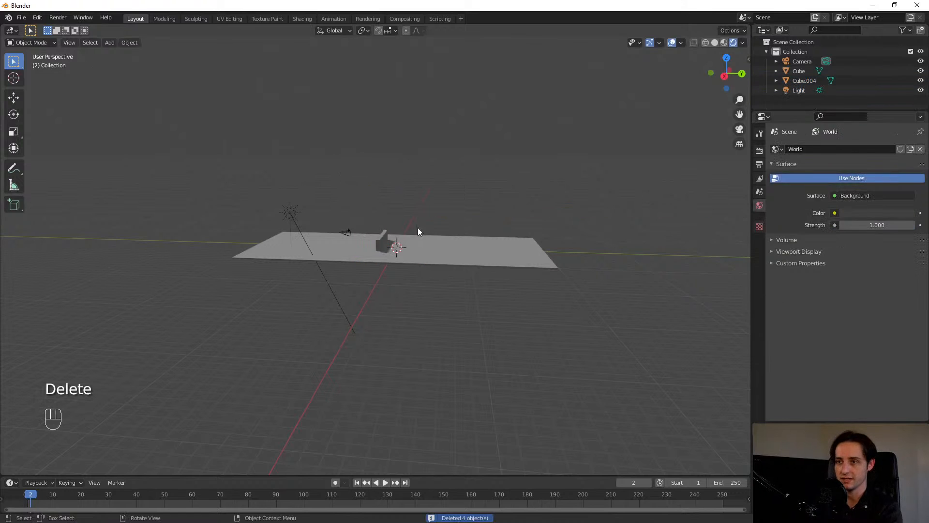
{"action": "left_click", "coordinate": [385, 232]}
{"action": "key", "text": "Delete"}
- Move the camera about 8 m across the floor, mostly along positive Y
{"action": "left_click", "coordinate": [353, 231]}
{"action": "key", "text": "g"}
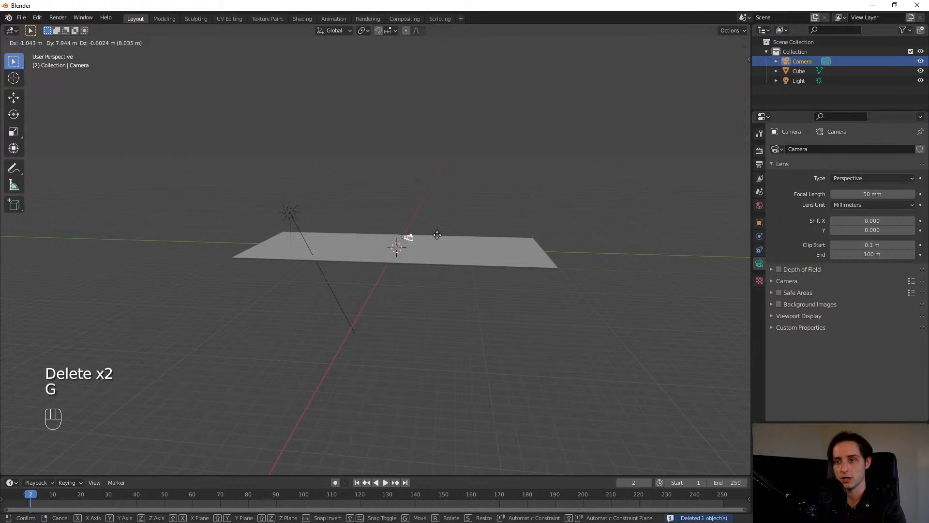
{"action": "left_click", "coordinate": [436, 235]}
{"action": "key", "text": "KP_1"}
{"action": "middle_click_drag", "start_coordinate": [376, 162], "coordinate": [406, 343]}
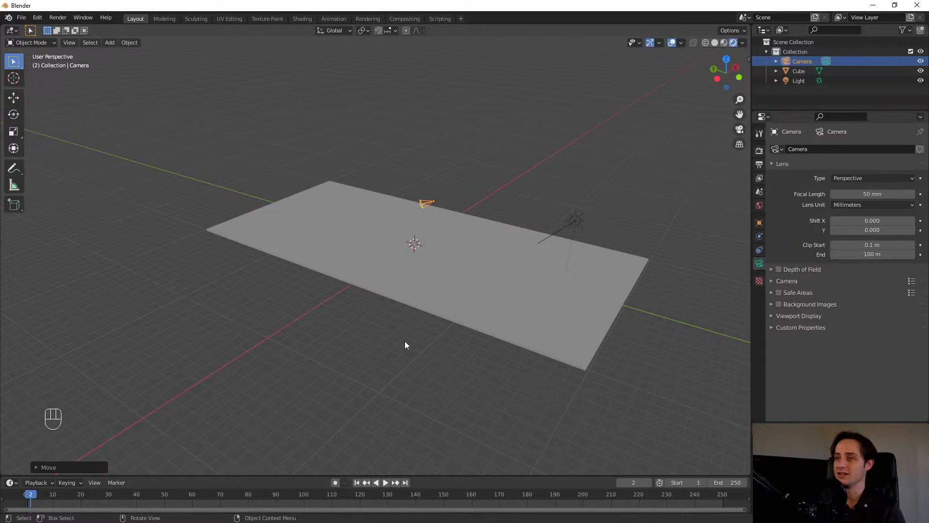
- Add a cube mesh at the 3D cursor and frame it in the front view
{"action": "key", "text": "shift+a"}
{"action": "mouse_move", "coordinate": [416, 307]}
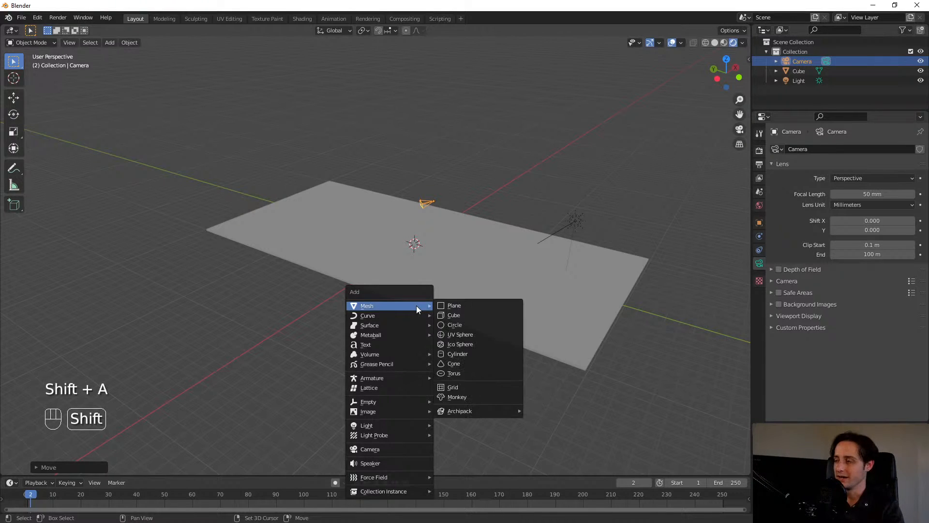
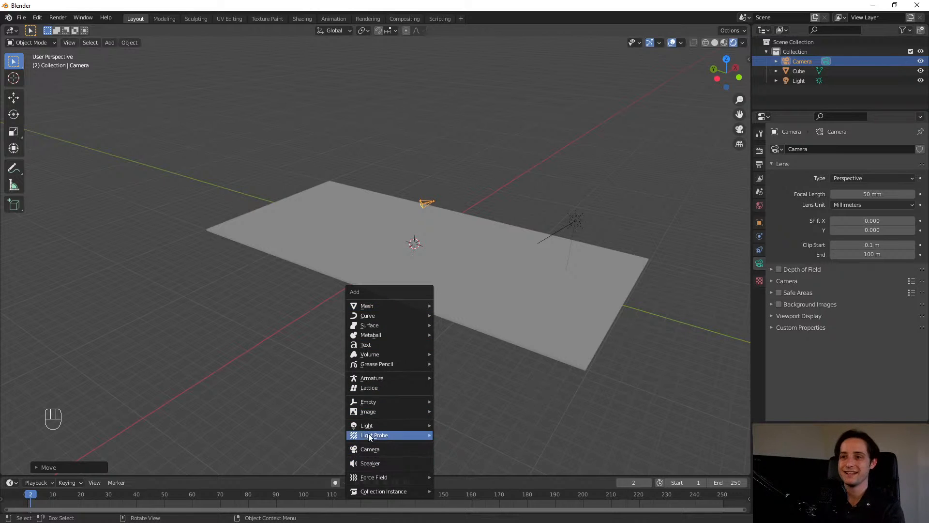
{"action": "key", "text": "shift+a"}
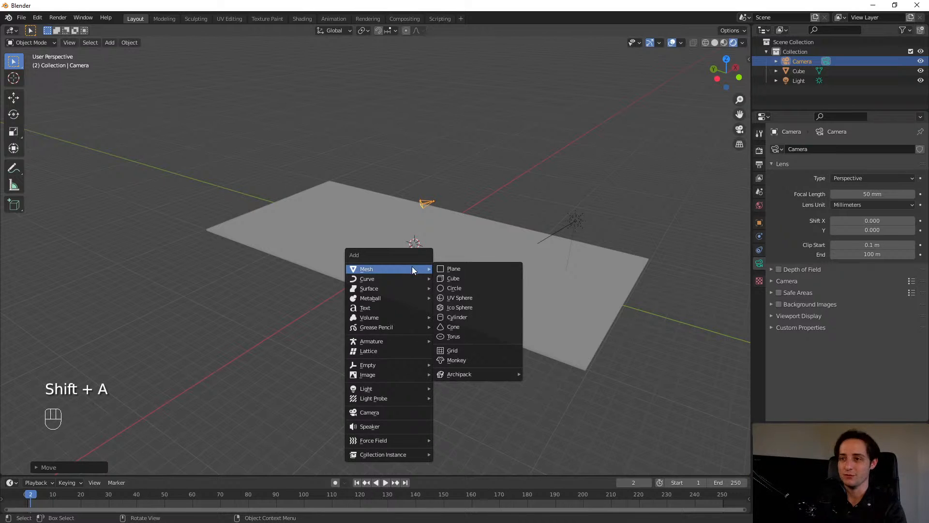
{"action": "key", "text": "shift+a"}
{"action": "mouse_move", "coordinate": [489, 249]}
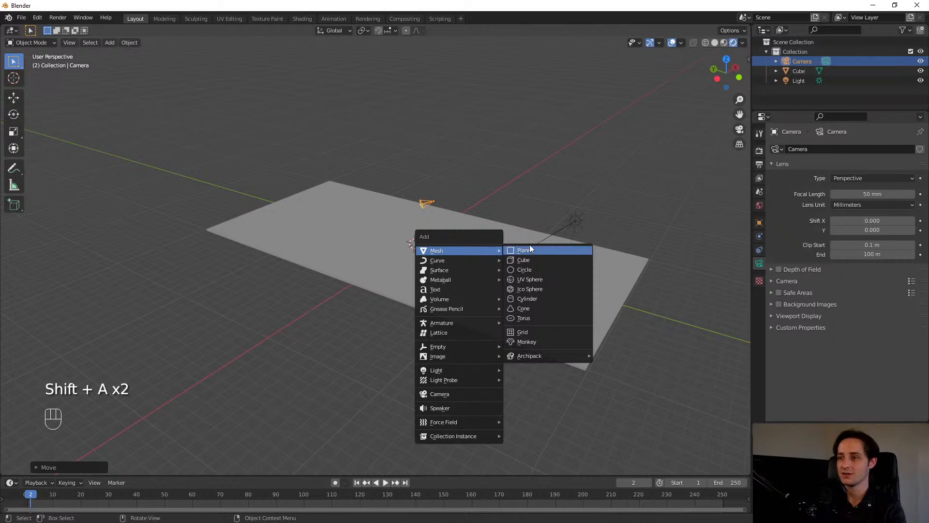
{"action": "left_click", "coordinate": [549, 260]}
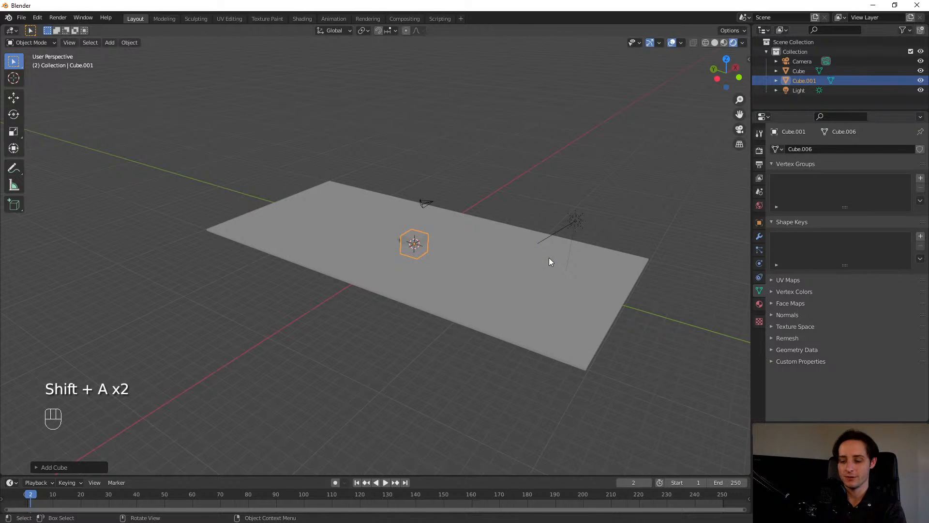
{"action": "key", "text": "KP_1"}
{"action": "key", "text": "KP_Decimal"}
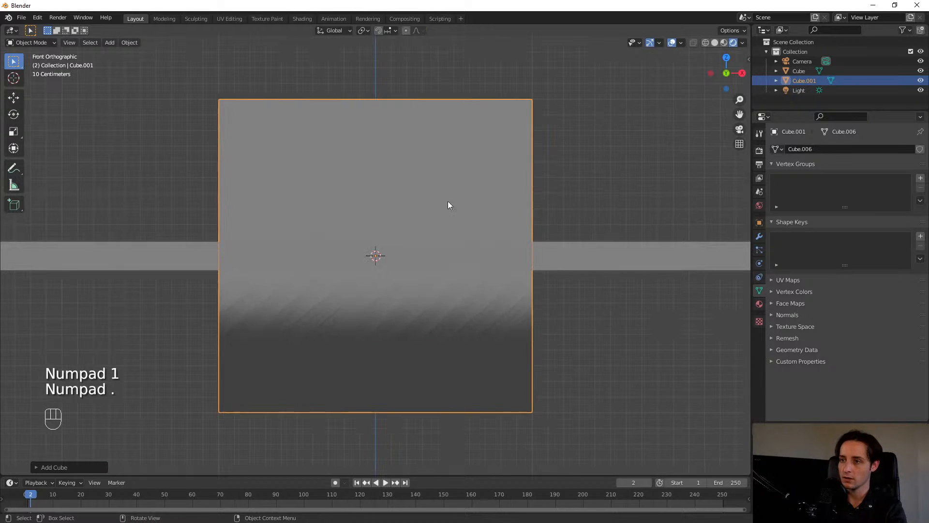
- Raise the cube along the global Z axis until it floats above the floor
{"action": "scroll", "coordinate": [448, 206], "scroll_direction": "down", "scroll_amount": 4}
{"action": "middle_click_drag", "start_coordinate": [413, 238], "coordinate": [446, 262]}
{"action": "scroll", "coordinate": [444, 252], "scroll_direction": "down", "scroll_amount": 3}
{"action": "key", "text": "g"}
{"action": "key", "text": "z"}
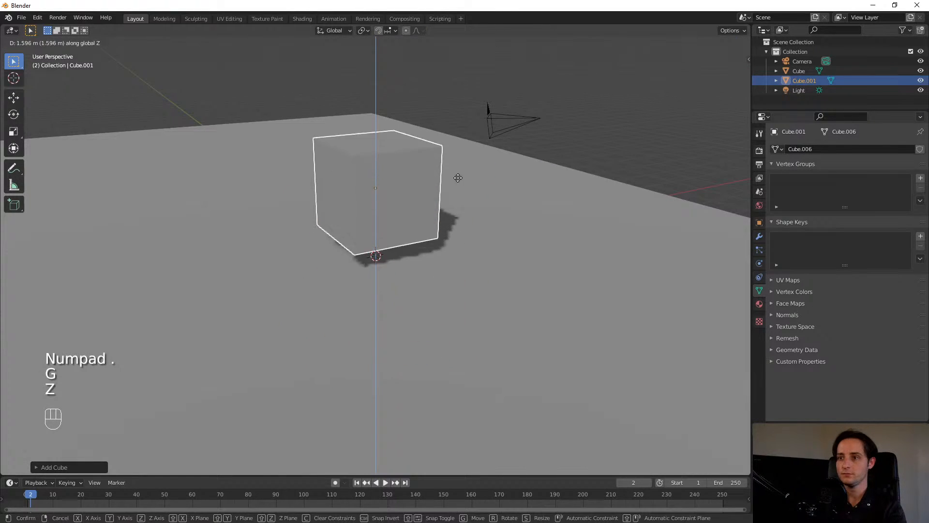
{"action": "left_click", "coordinate": [524, 162]}
{"action": "middle_click_drag", "start_coordinate": [524, 163], "coordinate": [549, 207], "text": "shift"}
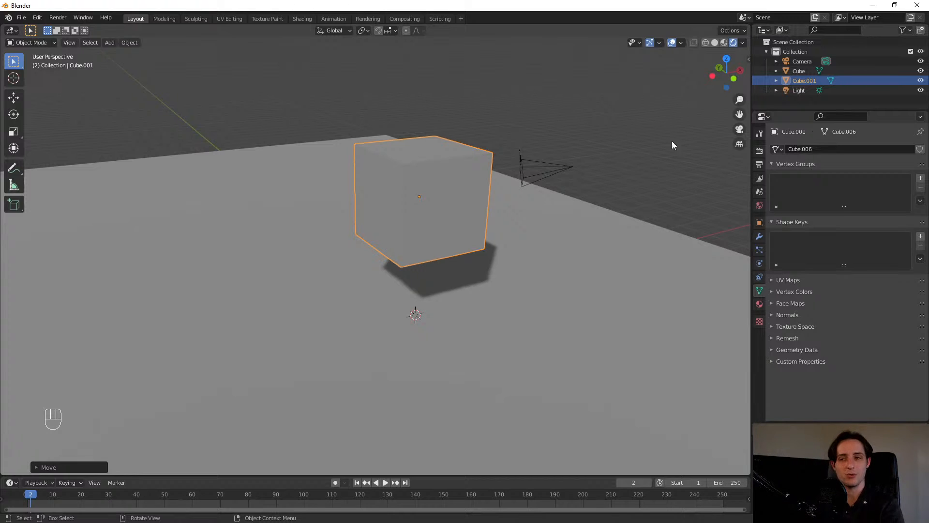
- Flatten the floating cube along the Z axis into a thin tabletop-like slab
{"action": "key", "text": "s"}
{"action": "key", "text": "z"}
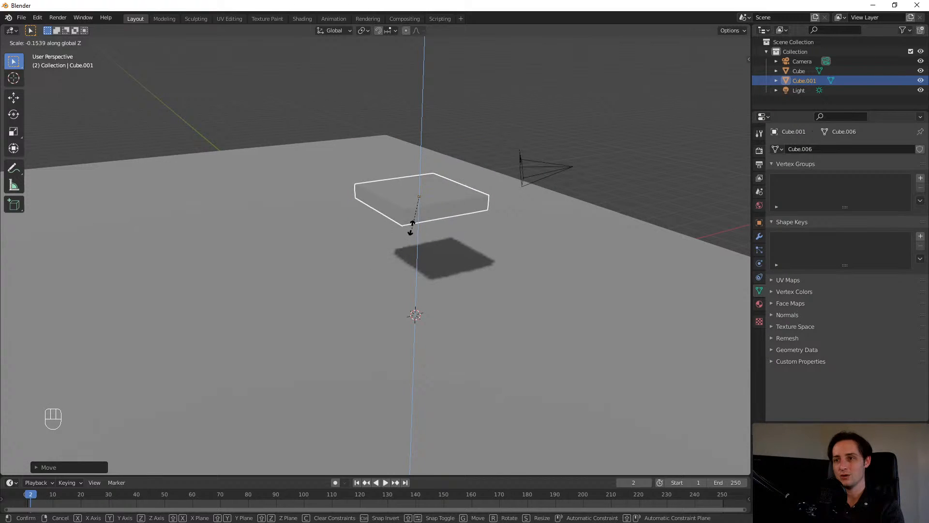
{"action": "left_click", "coordinate": [414, 223]}
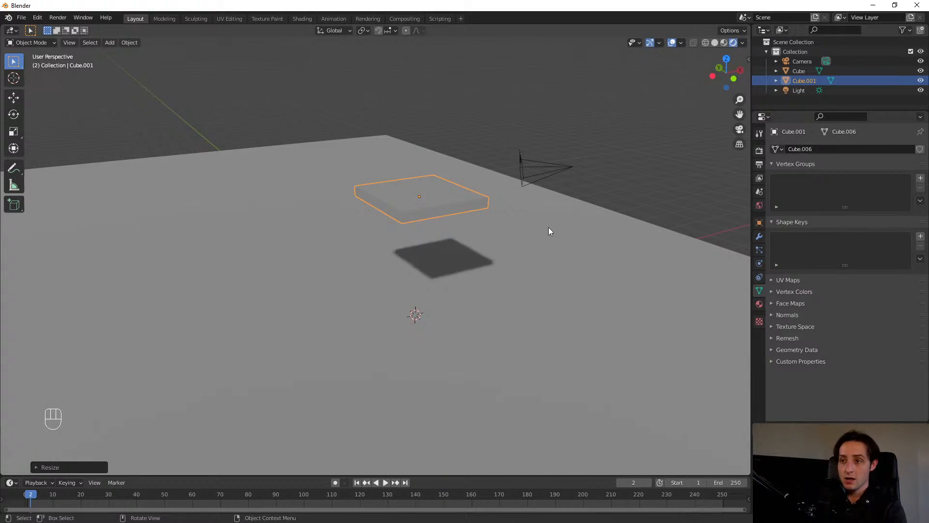
{"action": "middle_click_drag", "start_coordinate": [550, 228], "coordinate": [489, 201]}
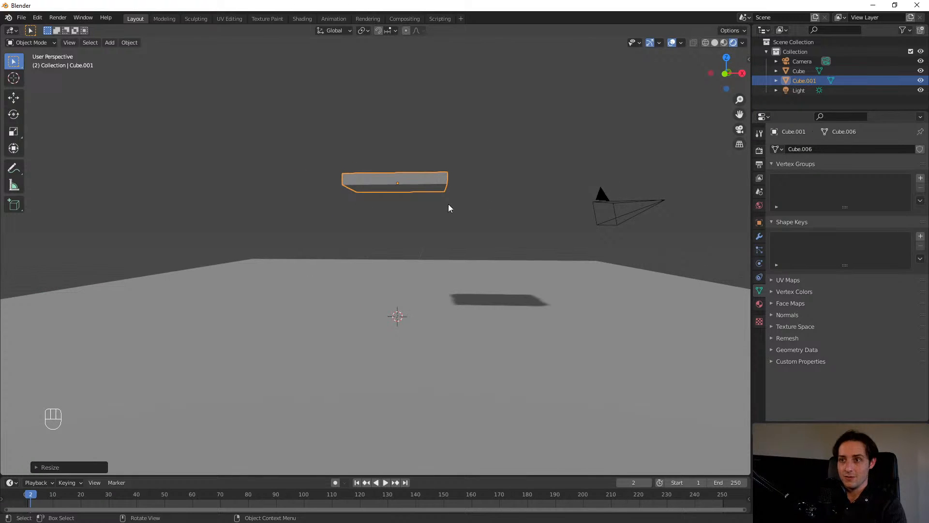
- Duplicate the slab just below itself in the front view and scale the copy down to leg width
{"action": "key", "text": "KP_1"}
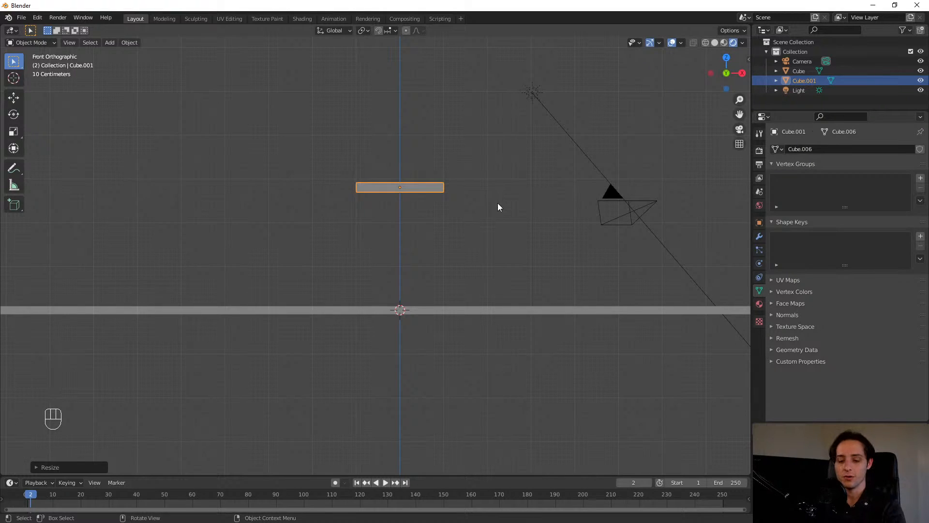
{"action": "key", "text": "shift+d"}
{"action": "left_click", "coordinate": [494, 237]}
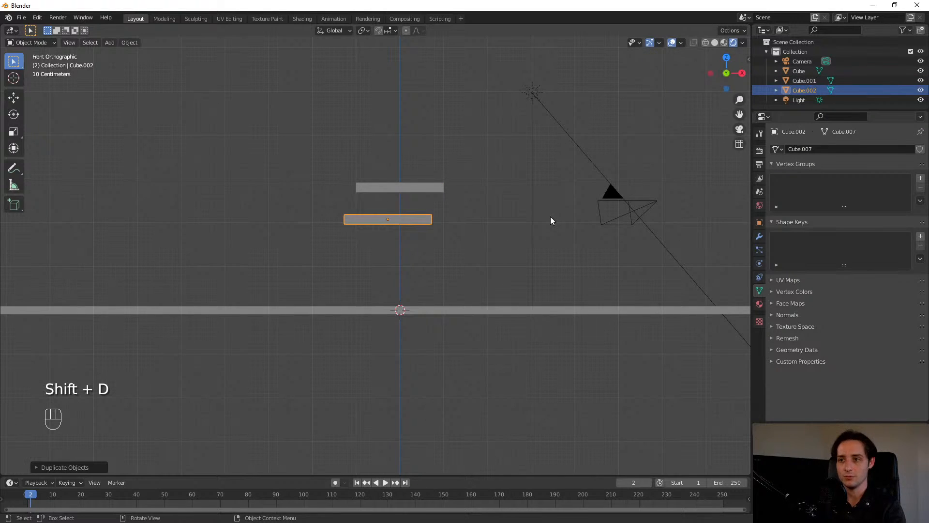
{"action": "key", "text": "s"}
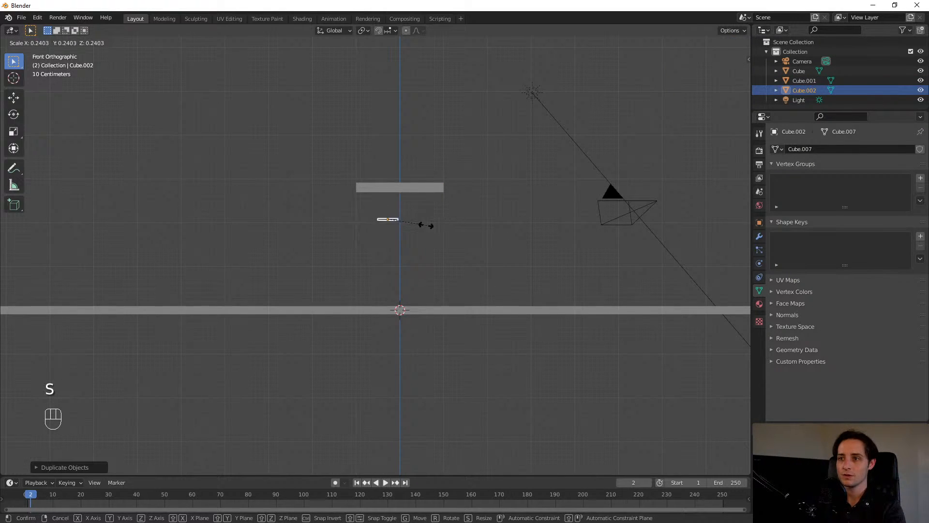
- Stretch the small copy along the Z axis into a tall, narrow leg
{"action": "key", "text": "s"}
{"action": "key", "text": "z"}
{"action": "left_click", "coordinate": [494, 179]}
{"action": "key", "text": "s"}
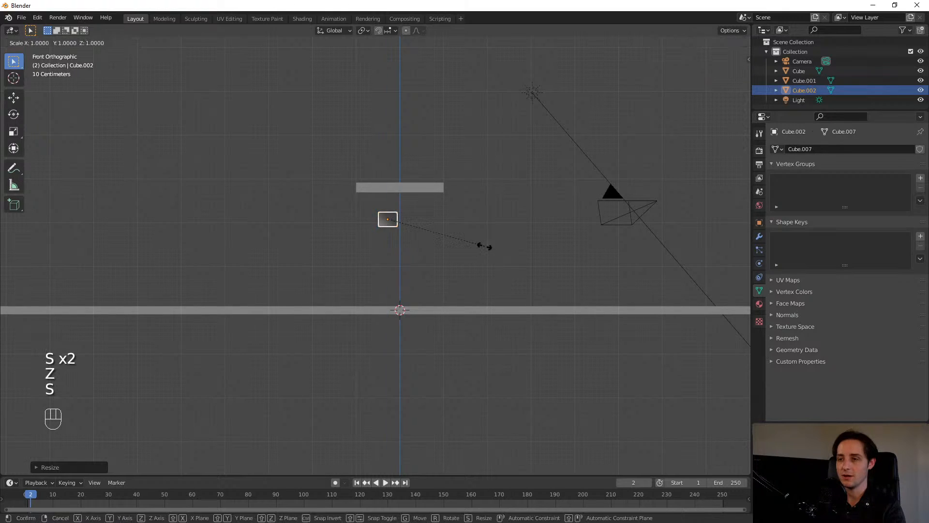
{"action": "key", "text": "z"}
{"action": "left_click", "coordinate": [530, 203]}
{"action": "key", "text": "s"}
{"action": "key", "text": "z"}
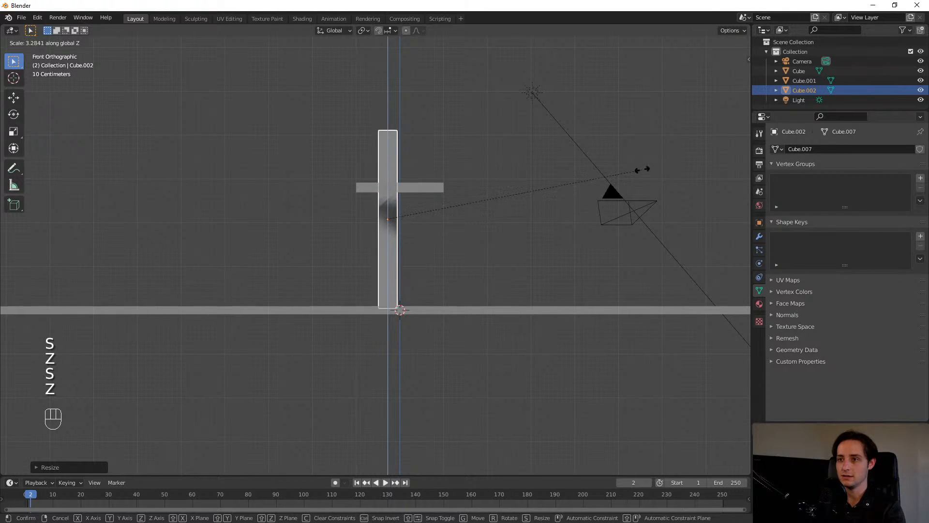
- Move the leg under one edge of the slab and shorten it along Z to fit between slab and floor
{"action": "key", "text": "g"}
{"action": "left_click", "coordinate": [575, 212]}
{"action": "key", "text": "s"}
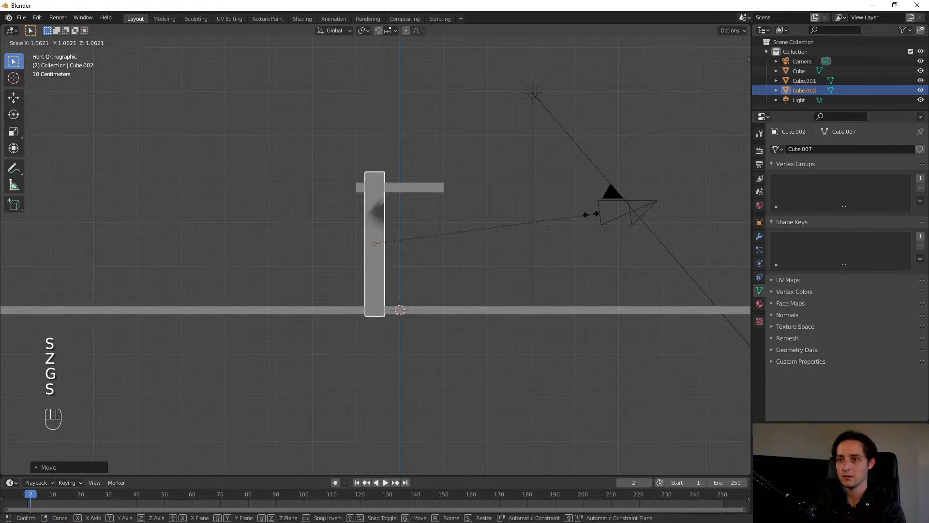
{"action": "key", "text": "z"}
{"action": "key", "text": "g"}
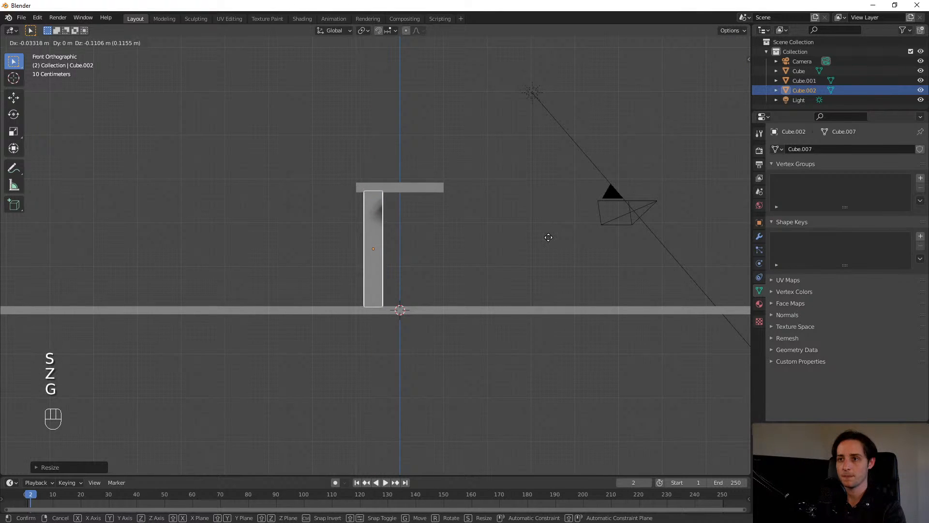
{"action": "left_click", "coordinate": [550, 233]}
- In the right view, move the leg along the Y axis to just inside the slab's edge
{"action": "middle_click_drag", "start_coordinate": [550, 233], "coordinate": [464, 249]}
{"action": "key", "text": "KP_1"}
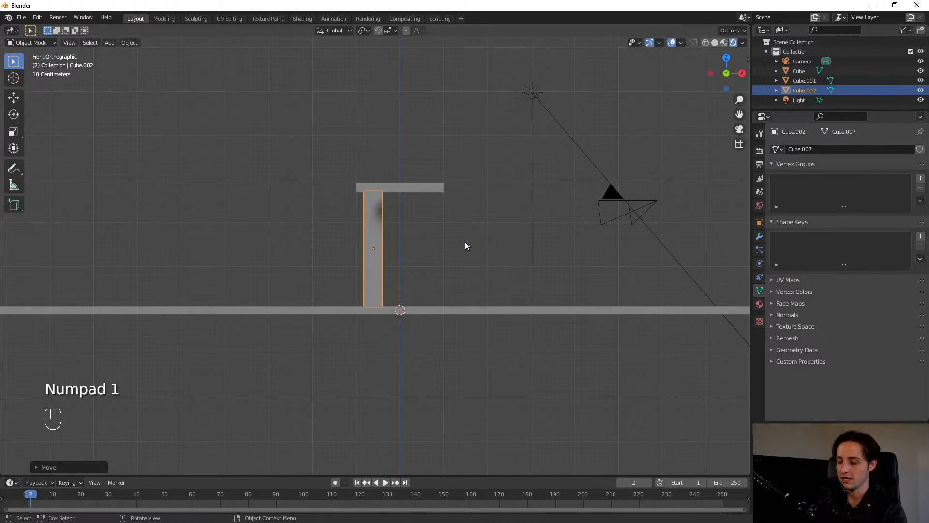
{"action": "key", "text": "KP_3"}
{"action": "key", "text": "g"}
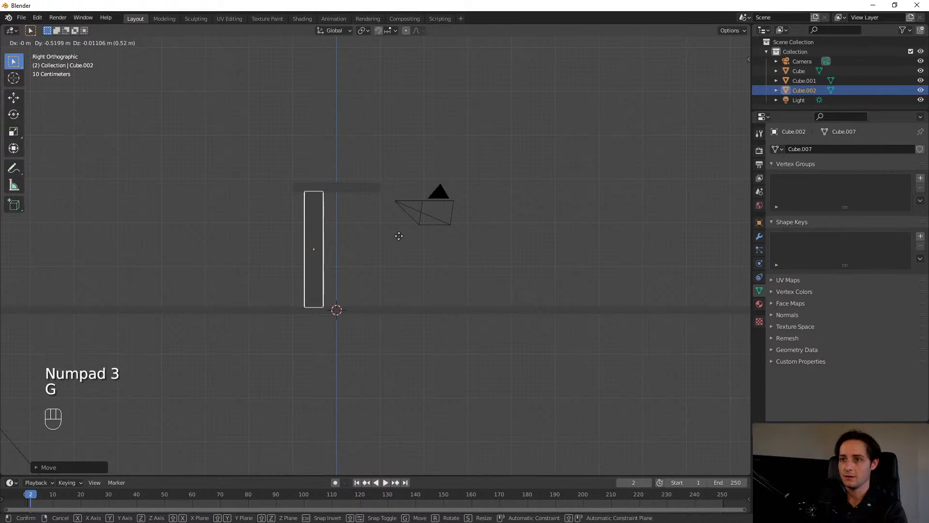
{"action": "key", "text": "y"}
{"action": "left_click", "coordinate": [393, 231]}
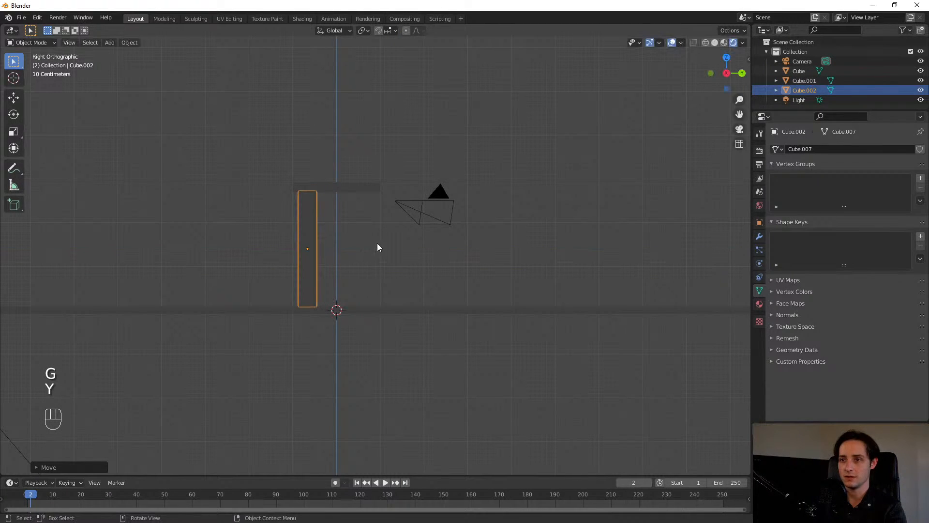
- Duplicate the leg about 1.33 m along the Y axis to the slab's opposite edge
{"action": "key", "text": "shift+d"}
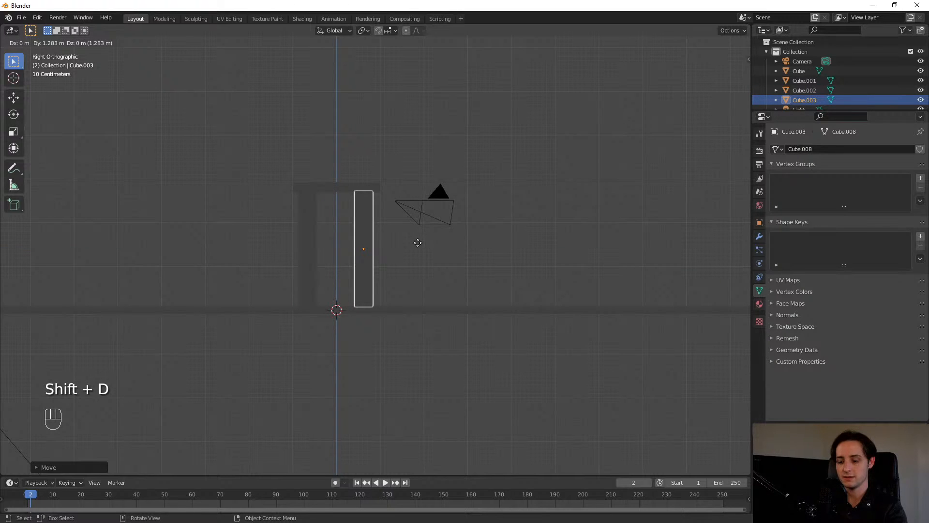
{"action": "key", "text": "y"}
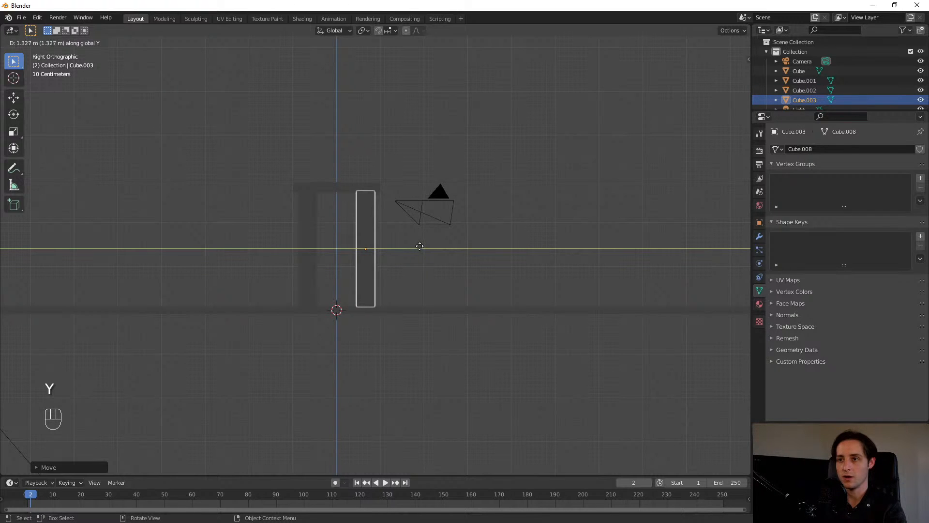
{"action": "left_click", "coordinate": [420, 246]}
- Duplicate both legs together about 1.26 m along the X axis in the front view, completing the four-legged table
{"action": "left_click_drag", "start_coordinate": [225, 216], "coordinate": [396, 273]}
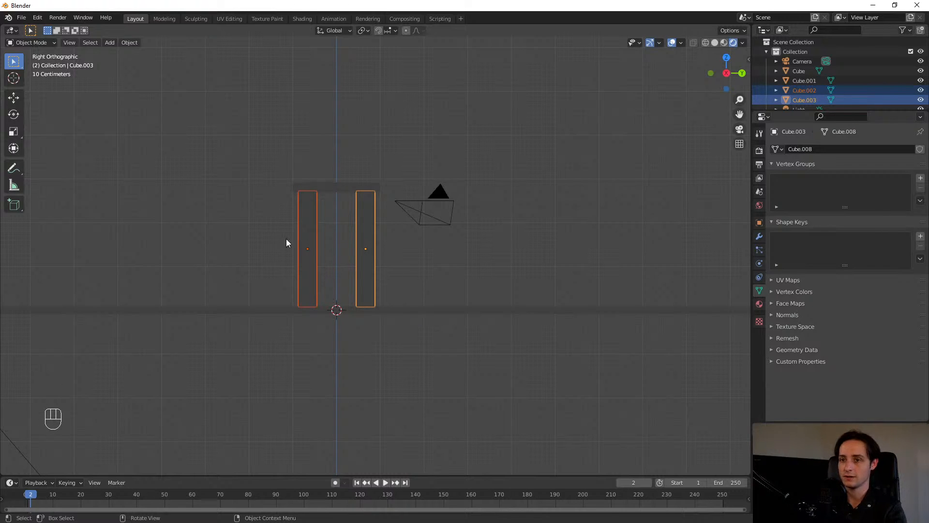
{"action": "left_click_drag", "start_coordinate": [266, 229], "coordinate": [382, 264]}
{"action": "key", "text": "KP_1"}
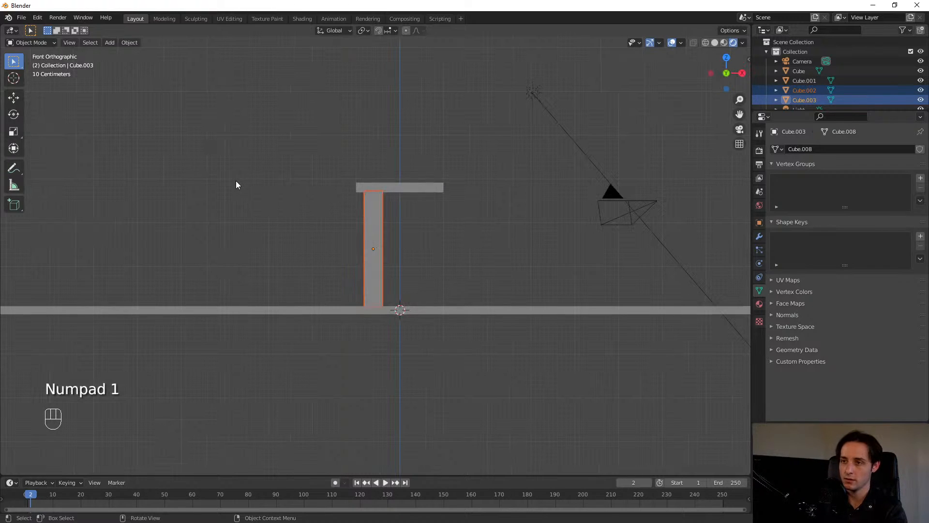
{"action": "key", "text": "shift+d"}
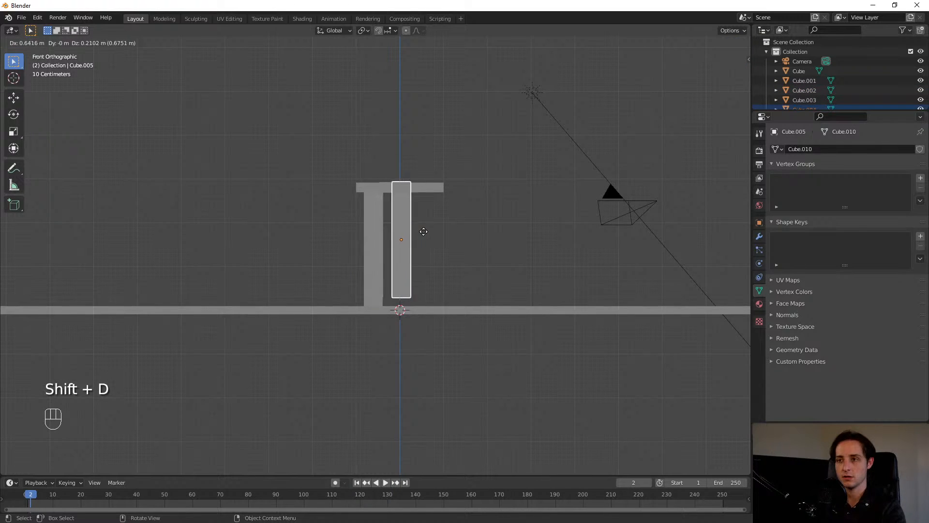
{"action": "key", "text": "y"}
{"action": "key", "text": "x"}
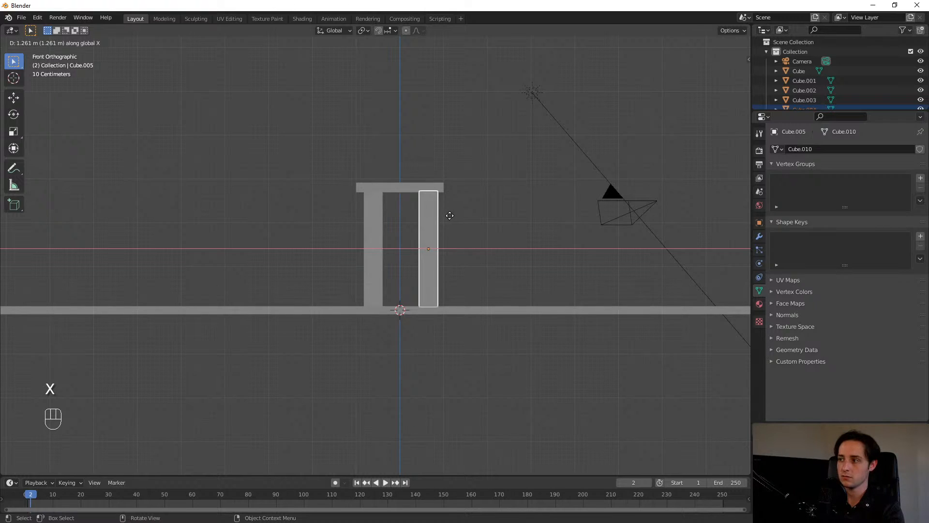
{"action": "left_click", "coordinate": [451, 216]}
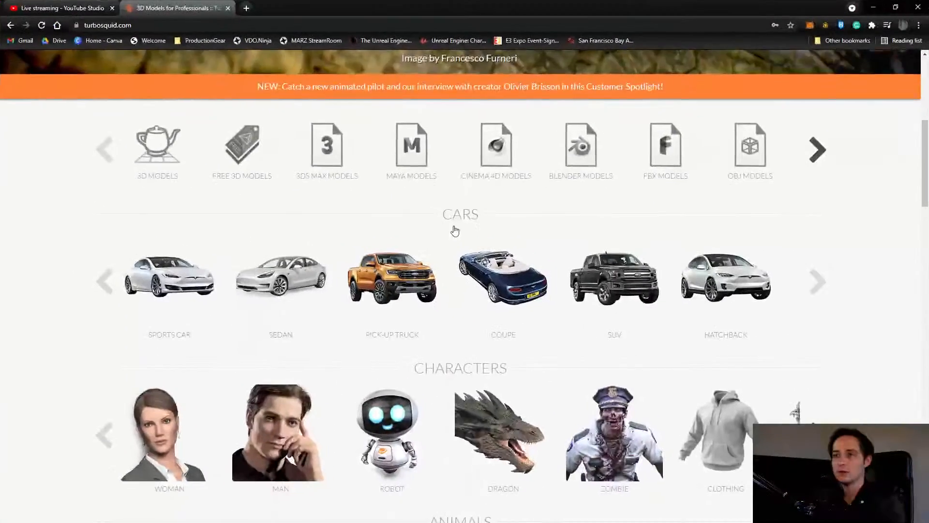
- Switch to the TurboSquid website, look over its homepage categories, and list all 3D models filtered to the Free price
{"action": "scroll", "coordinate": [429, 273], "scroll_direction": "down", "scroll_amount": 2}
{"action": "scroll", "coordinate": [428, 274], "scroll_direction": "down", "scroll_amount": 4}
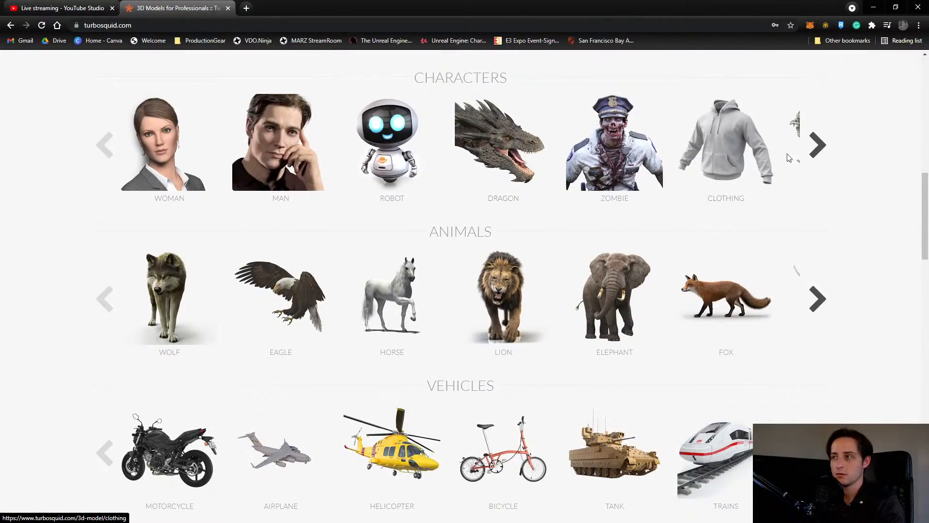
{"action": "scroll", "coordinate": [742, 270], "scroll_direction": "down", "scroll_amount": 3}
{"action": "scroll", "coordinate": [550, 378], "scroll_direction": "up", "scroll_amount": 10}
{"action": "scroll", "coordinate": [503, 372], "scroll_direction": "up", "scroll_amount": 5}
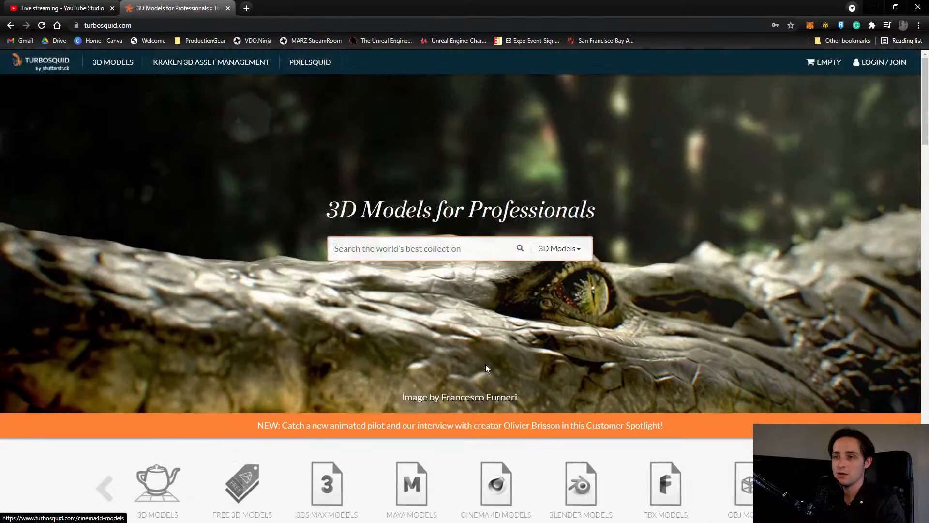
{"action": "left_click", "coordinate": [109, 67]}
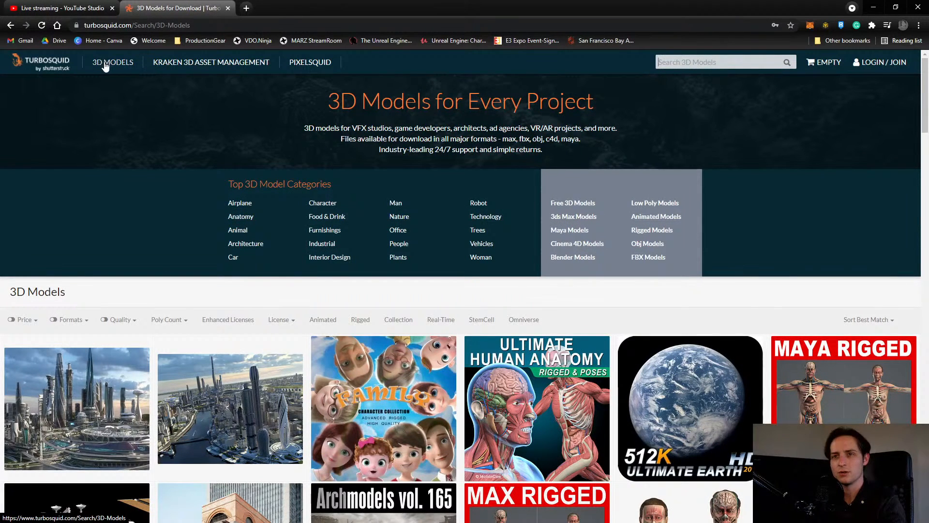
{"action": "left_click", "coordinate": [31, 327]}
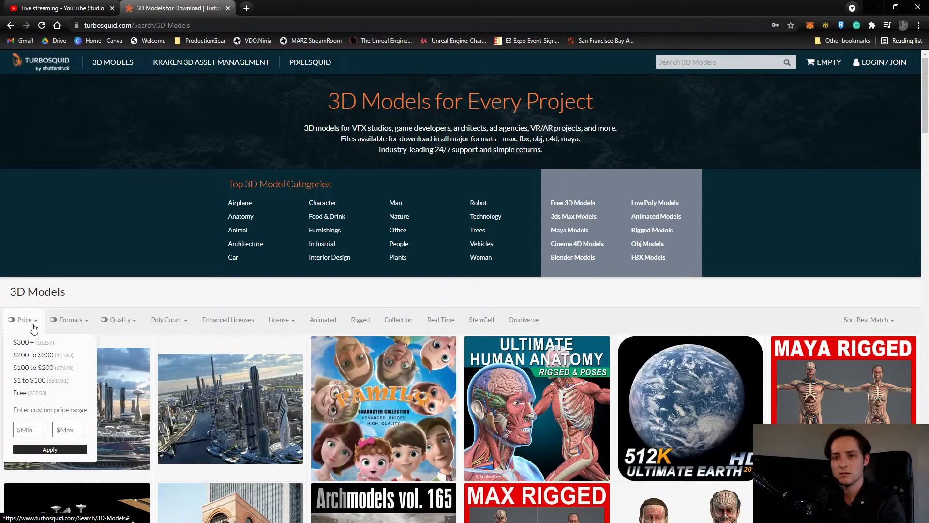
{"action": "left_click", "coordinate": [27, 398]}
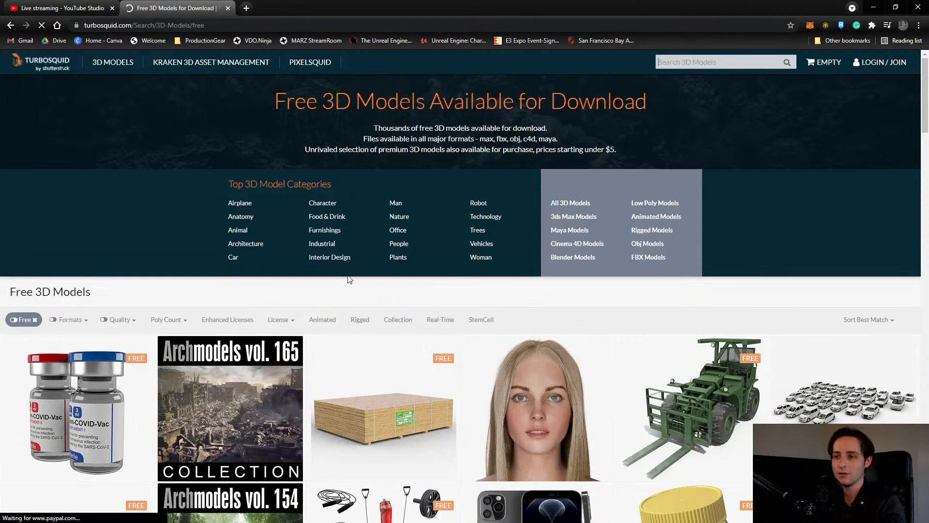
- Browse the free models and add the free Bitcoin model to the cart
{"action": "scroll", "coordinate": [346, 280], "scroll_direction": "down", "scroll_amount": 1}
{"action": "scroll", "coordinate": [346, 280], "scroll_direction": "down", "scroll_amount": 4}
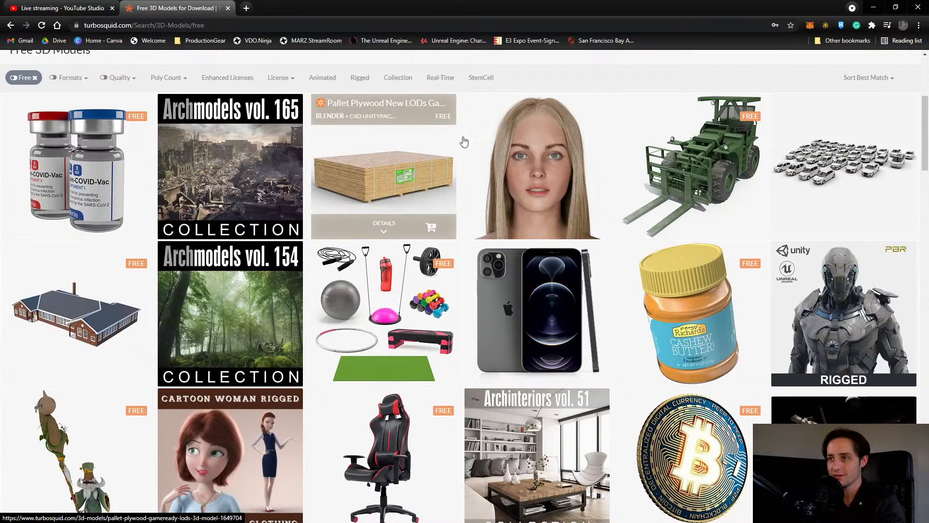
{"action": "scroll", "coordinate": [616, 317], "scroll_direction": "down", "scroll_amount": 1}
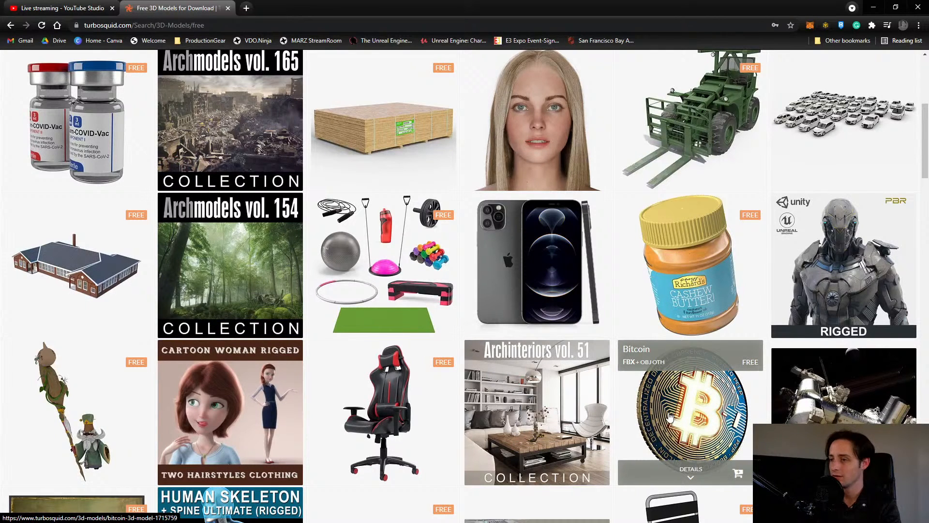
{"action": "mouse_move", "coordinate": [670, 416]}
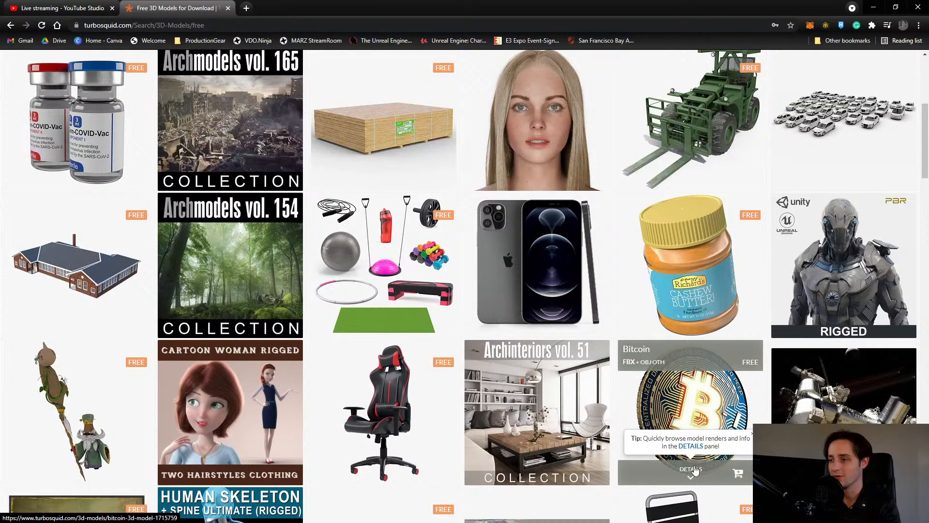
{"action": "left_click", "coordinate": [738, 474]}
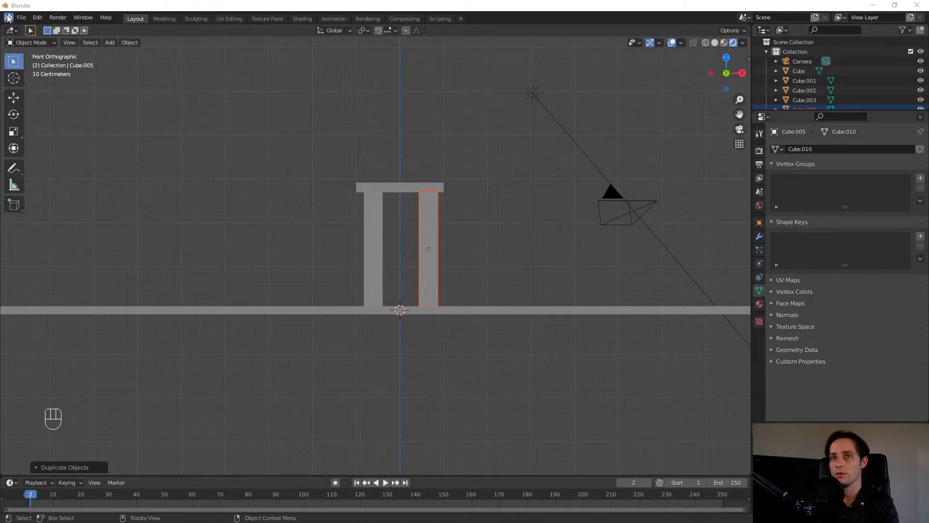
{"action": "left_click", "coordinate": [22, 18]}
{"action": "mouse_move", "coordinate": [62, 152]}
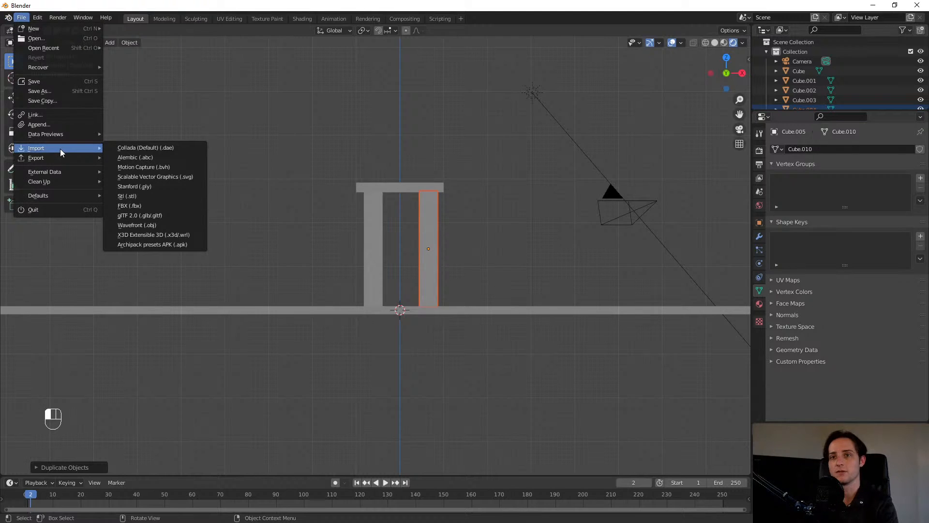
{"action": "left_click", "coordinate": [147, 207]}
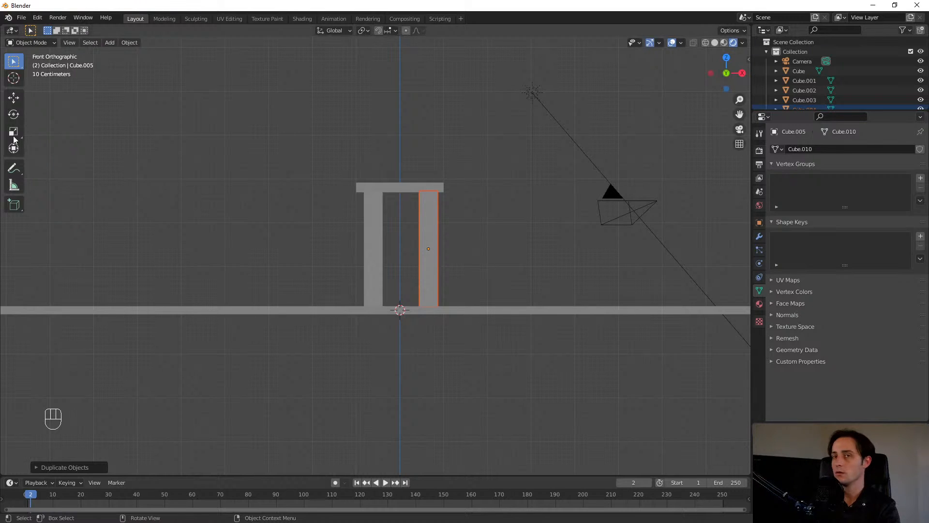
- Import bitcoin_metal_coin.fbx from the Downloads folder as FBX with the Animation option turned off
{"action": "left_click", "coordinate": [21, 18]}
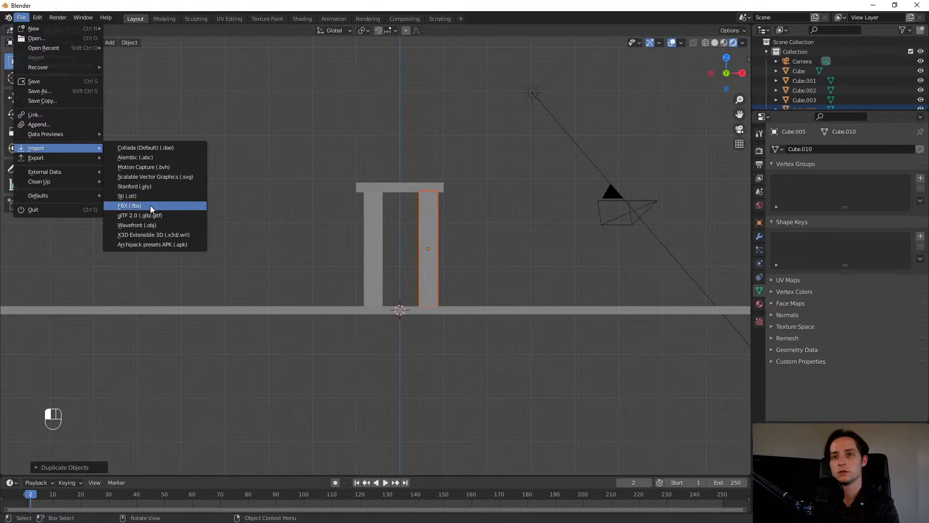
{"action": "left_click", "coordinate": [150, 205]}
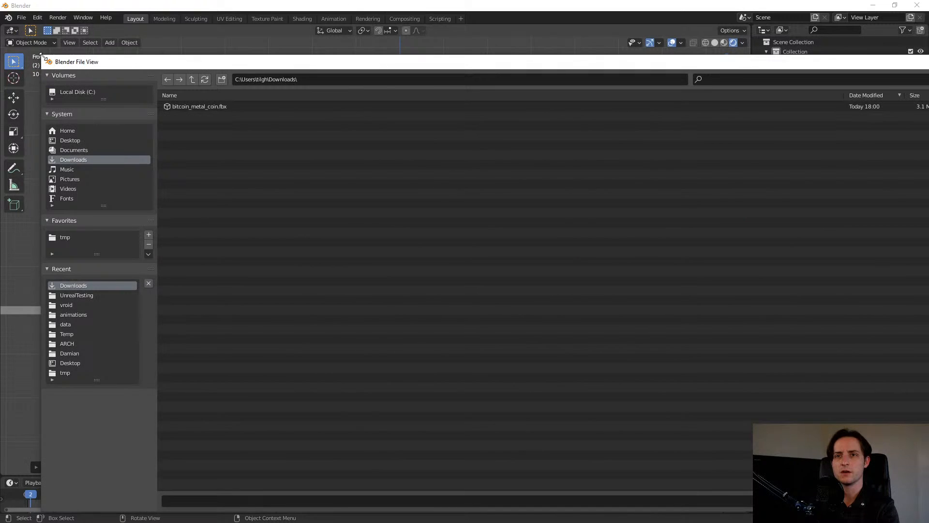
{"action": "left_click_drag", "start_coordinate": [49, 63], "coordinate": [286, 152]}
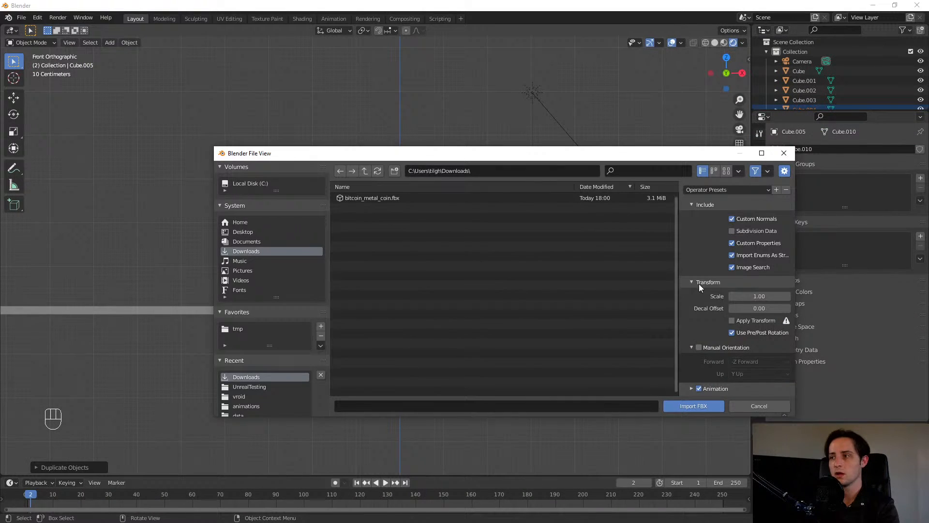
{"action": "left_click", "coordinate": [355, 198]}
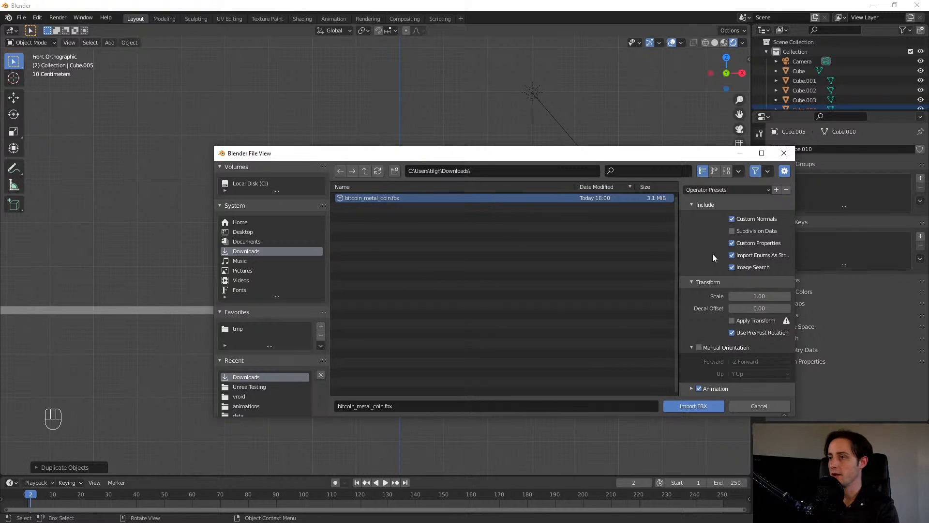
{"action": "scroll", "coordinate": [712, 253], "scroll_direction": "down", "scroll_amount": 1}
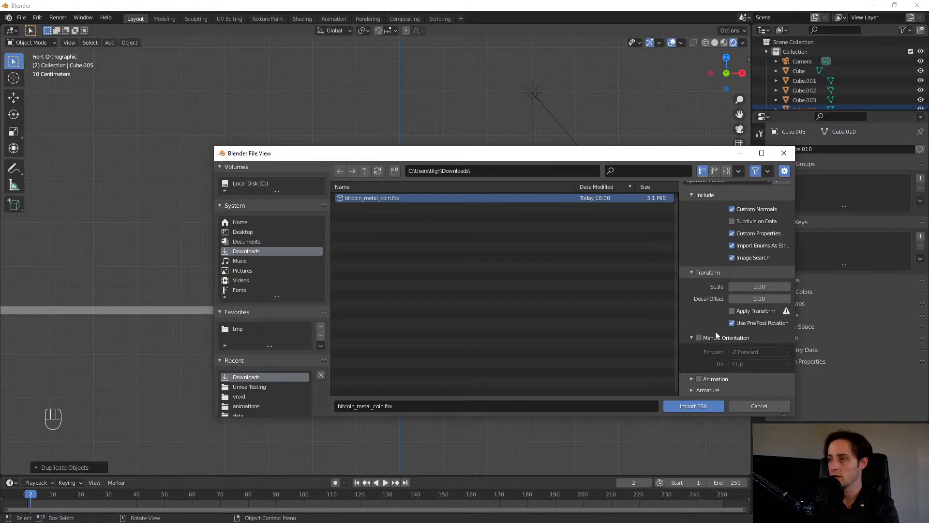
{"action": "scroll", "coordinate": [706, 319], "scroll_direction": "up", "scroll_amount": 2}
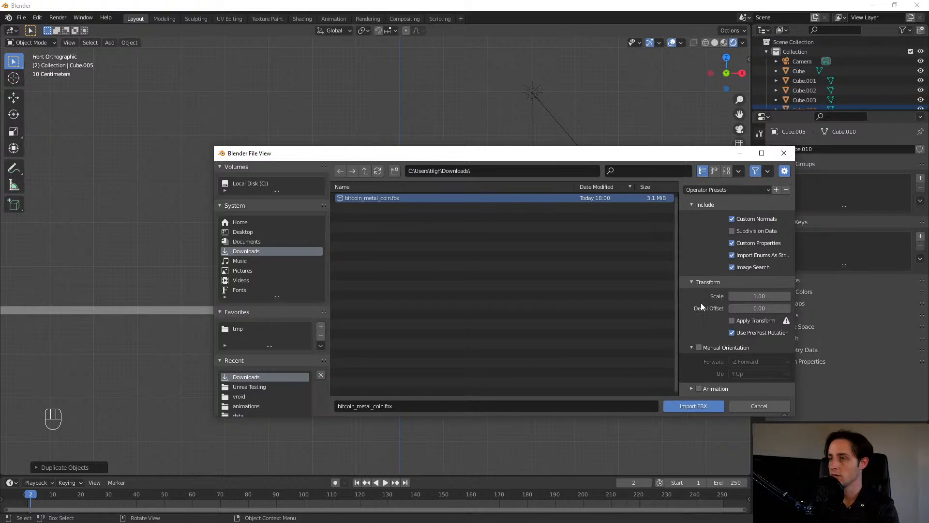
{"action": "left_click", "coordinate": [692, 406]}
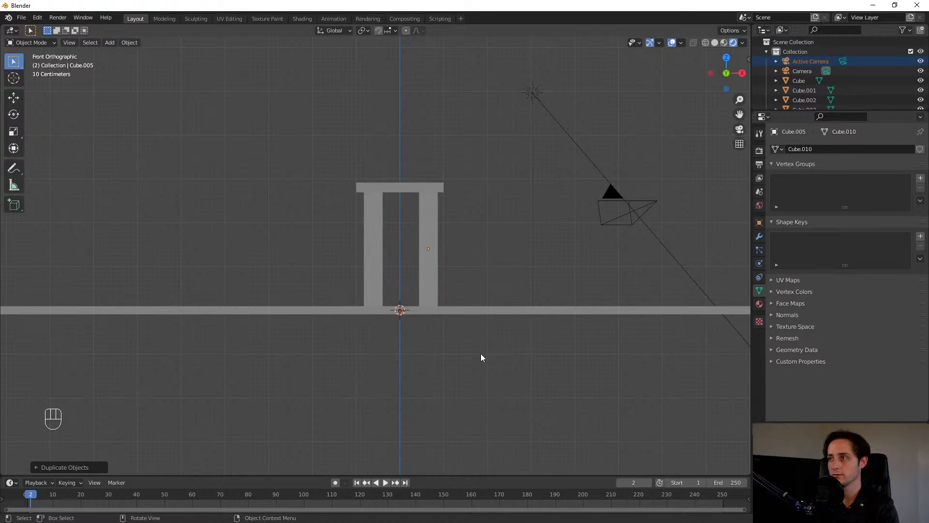
- Enlarge the Outliner until the scene's whole object list fits
{"action": "scroll", "coordinate": [481, 354], "scroll_direction": "down", "scroll_amount": 5}
{"action": "middle_click_drag", "start_coordinate": [480, 342], "coordinate": [464, 310]}
{"action": "left_click_drag", "start_coordinate": [810, 109], "coordinate": [808, 185]}
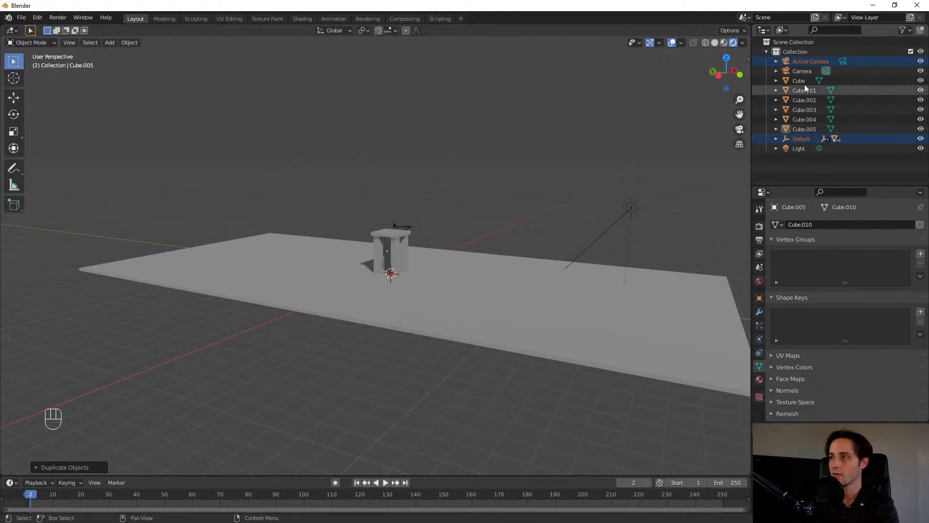
- Frame the selected imported coin at the table's base for a close look
{"action": "scroll", "coordinate": [594, 165], "scroll_direction": "up", "scroll_amount": 2}
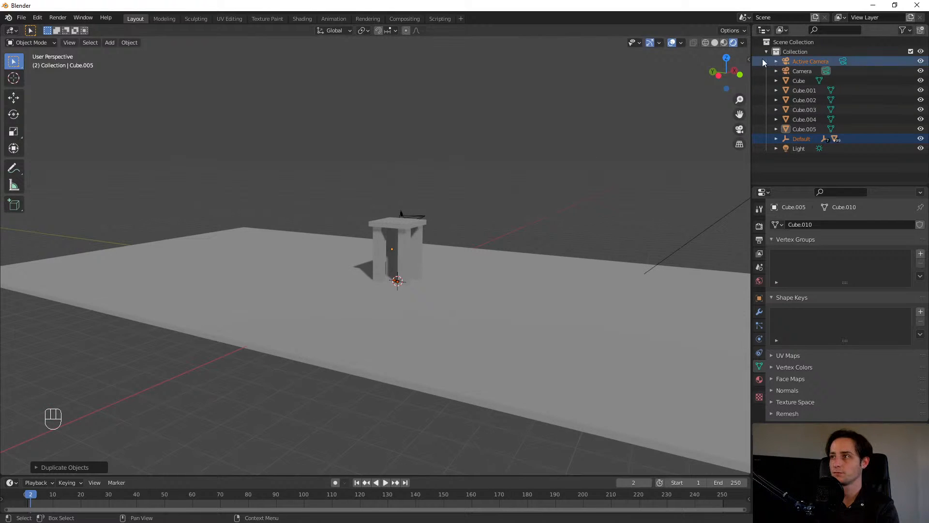
{"action": "middle_click_drag", "start_coordinate": [587, 189], "coordinate": [539, 186]}
{"action": "scroll", "coordinate": [544, 209], "scroll_direction": "up", "scroll_amount": 4}
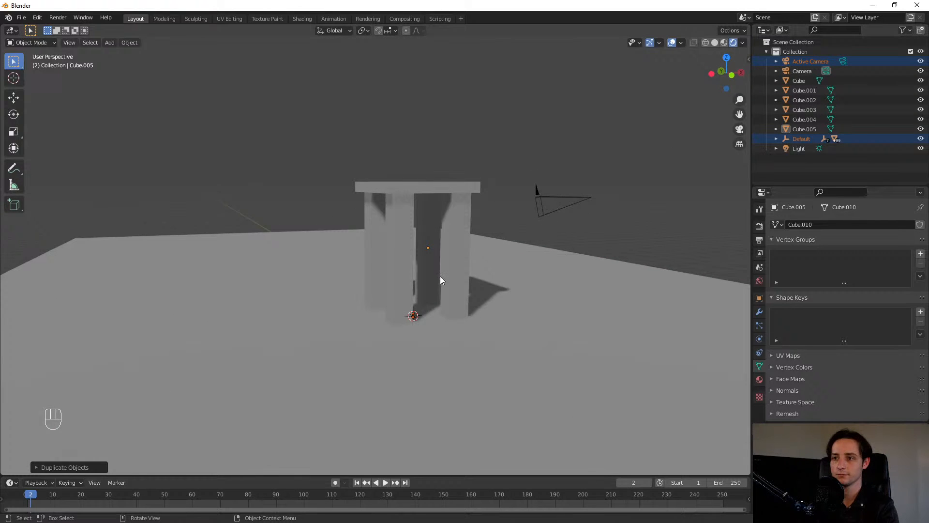
{"action": "middle_click_drag", "start_coordinate": [440, 279], "coordinate": [351, 323]}
{"action": "key", "text": "KP_Decimal"}
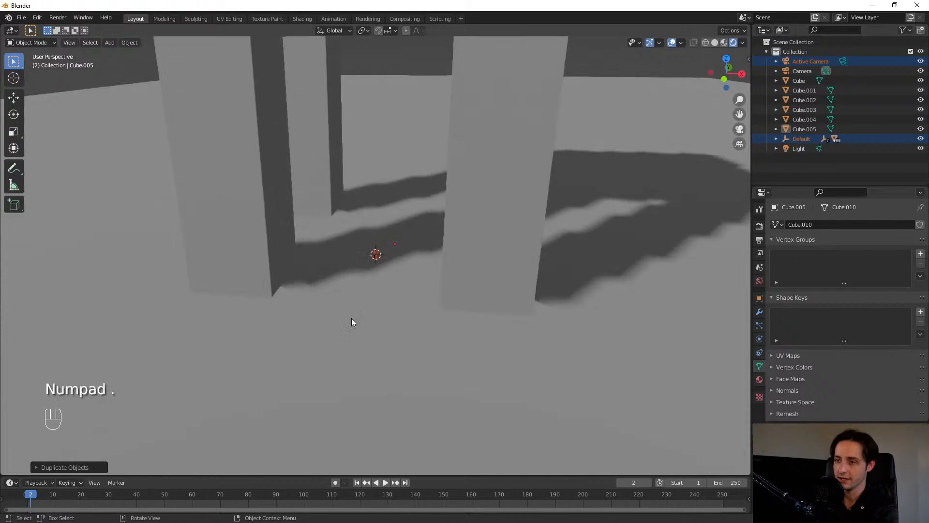
{"action": "scroll", "coordinate": [402, 238], "scroll_direction": "up", "scroll_amount": 5}
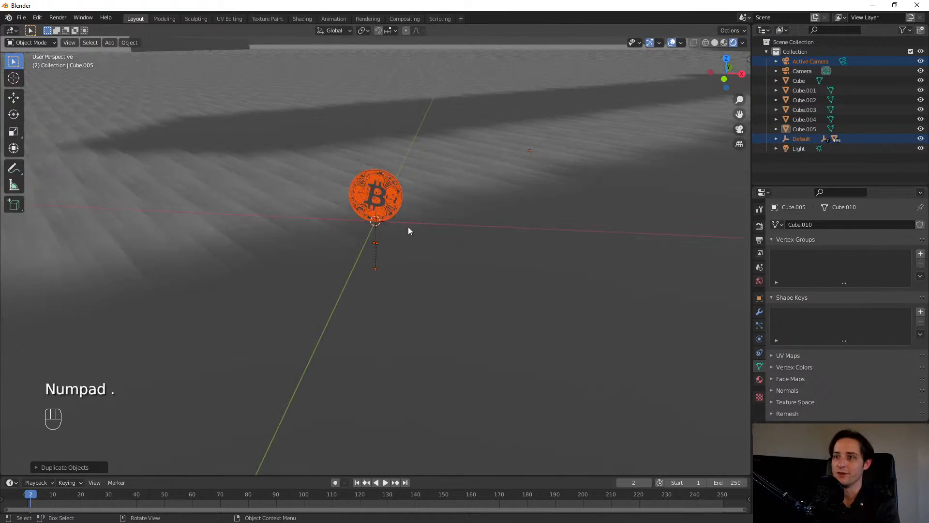
- Examine the imported coin up close, selecting its separate symbol and circuit meshes one after another
{"action": "middle_click_drag", "start_coordinate": [439, 187], "coordinate": [446, 275], "text": "shift"}
{"action": "scroll", "coordinate": [447, 275], "scroll_direction": "up", "scroll_amount": 3}
{"action": "scroll", "coordinate": [446, 274], "scroll_direction": "up", "scroll_amount": 2}
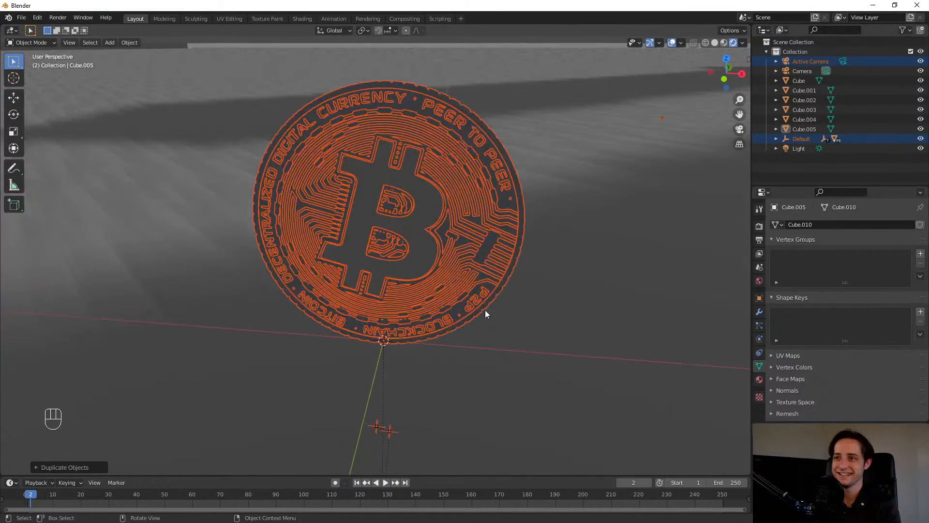
{"action": "middle_click_drag", "start_coordinate": [528, 235], "coordinate": [572, 249], "text": "shift"}
{"action": "left_click", "coordinate": [544, 105]}
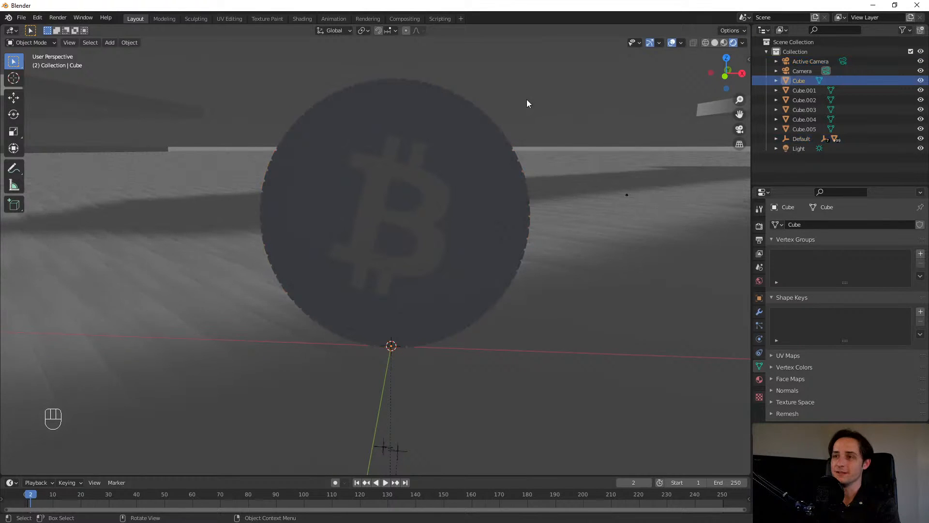
{"action": "left_click", "coordinate": [375, 178]}
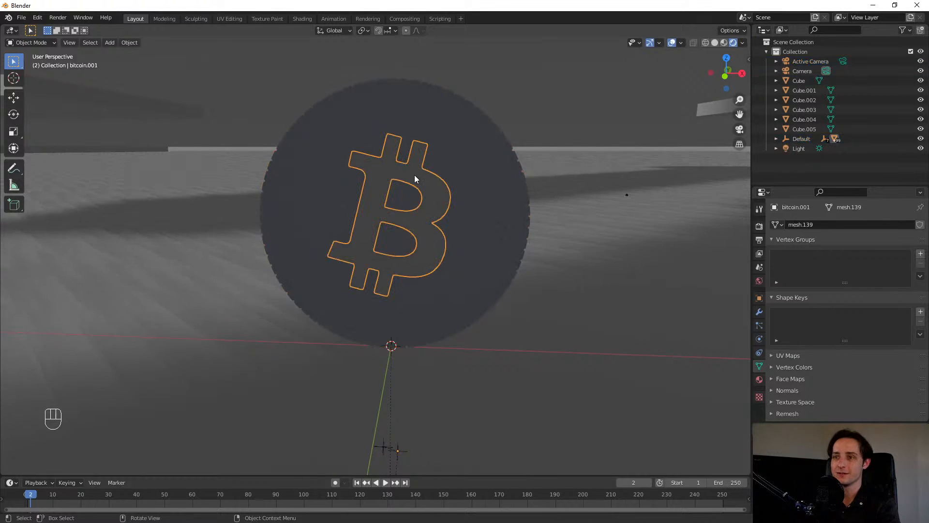
{"action": "left_click", "coordinate": [308, 190]}
{"action": "left_click", "coordinate": [393, 153]}
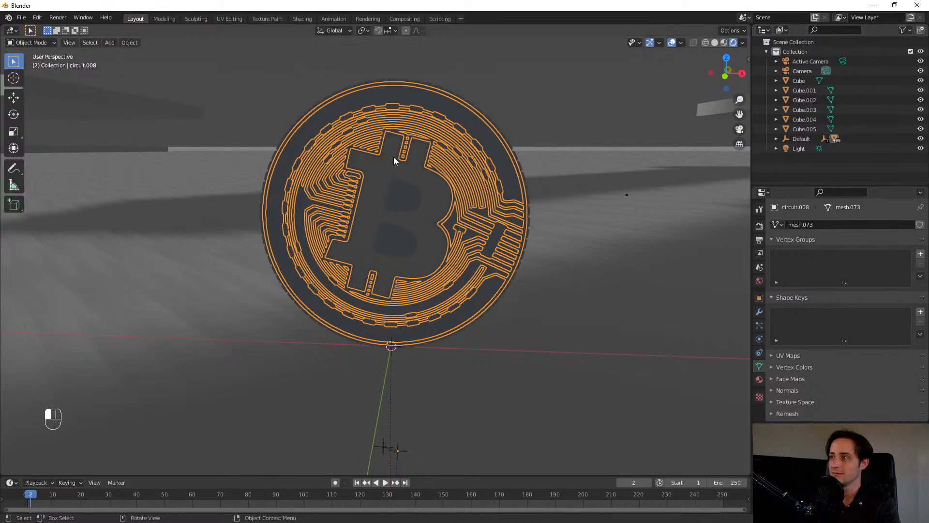
{"action": "left_click", "coordinate": [368, 196]}
{"action": "left_click", "coordinate": [368, 194]}
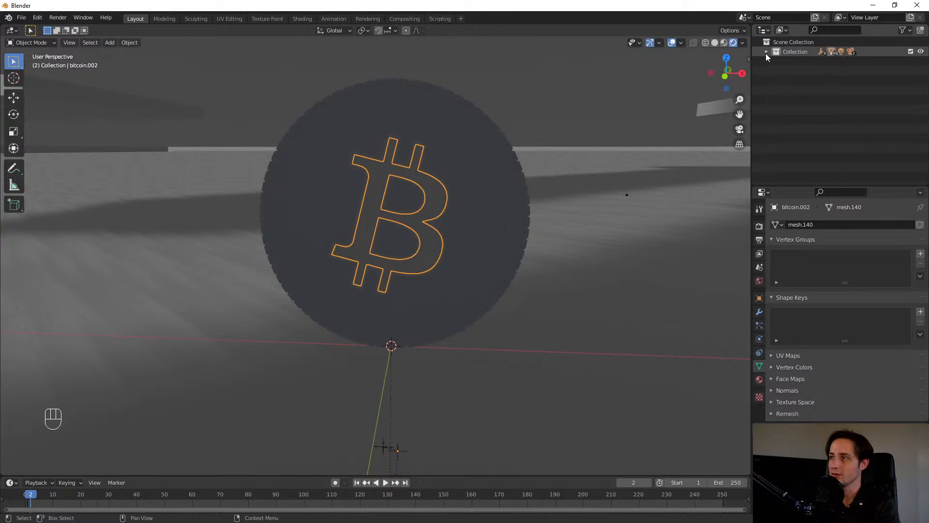
- Box-select the coin's meshes and try to lift them off the floor
{"action": "left_click_drag", "start_coordinate": [257, 83], "coordinate": [576, 125]}
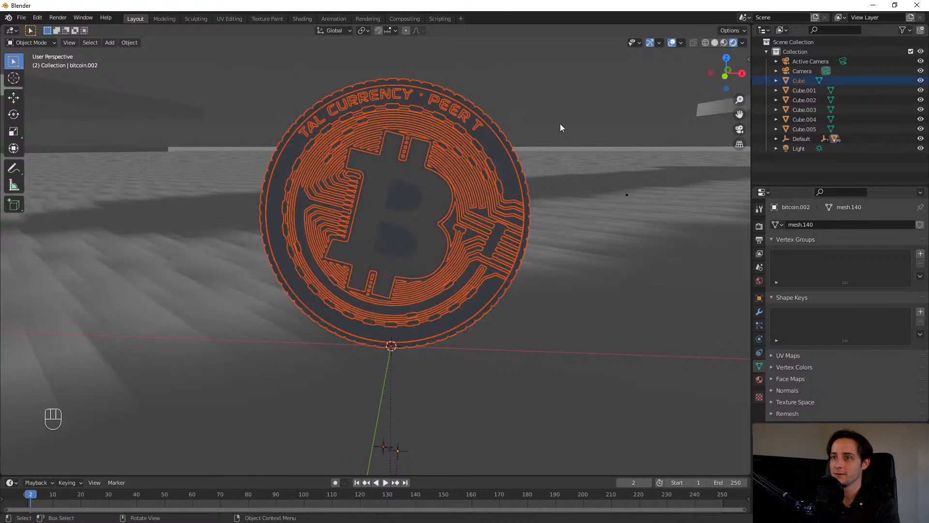
{"action": "middle_click_drag", "start_coordinate": [560, 123], "coordinate": [567, 117]}
{"action": "left_click", "coordinate": [250, 86]}
{"action": "left_click_drag", "start_coordinate": [250, 86], "coordinate": [542, 185]}
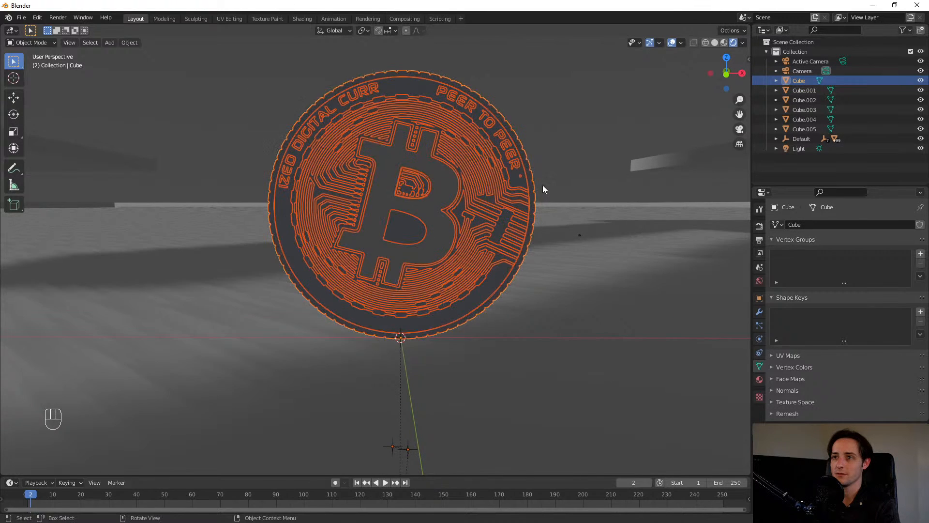
{"action": "scroll", "coordinate": [543, 184], "scroll_direction": "down", "scroll_amount": 8}
{"action": "scroll", "coordinate": [480, 232], "scroll_direction": "down", "scroll_amount": 3}
{"action": "key", "text": "g"}
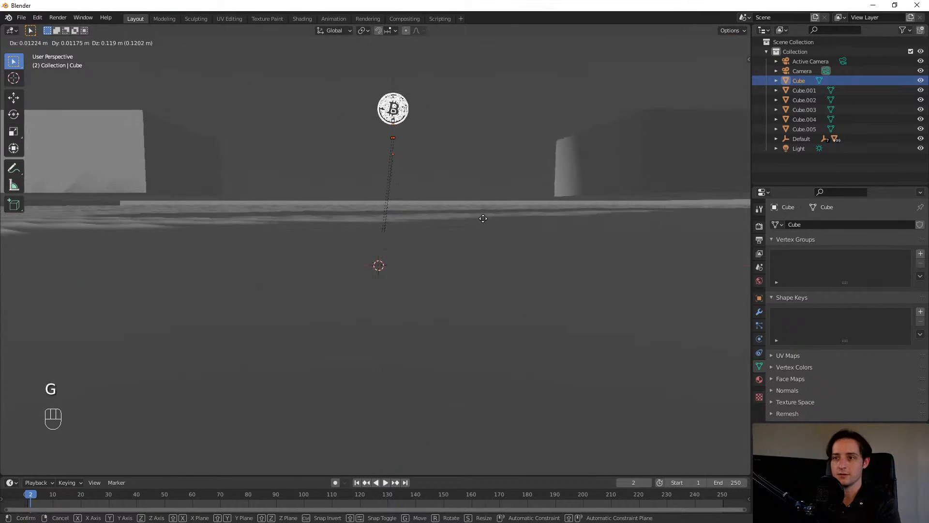
{"action": "left_click", "coordinate": [434, 201]}
{"action": "scroll", "coordinate": [439, 206], "scroll_direction": "down", "scroll_amount": 8}
{"action": "scroll", "coordinate": [450, 215], "scroll_direction": "down", "scroll_amount": 6}
{"action": "key", "text": "g"}
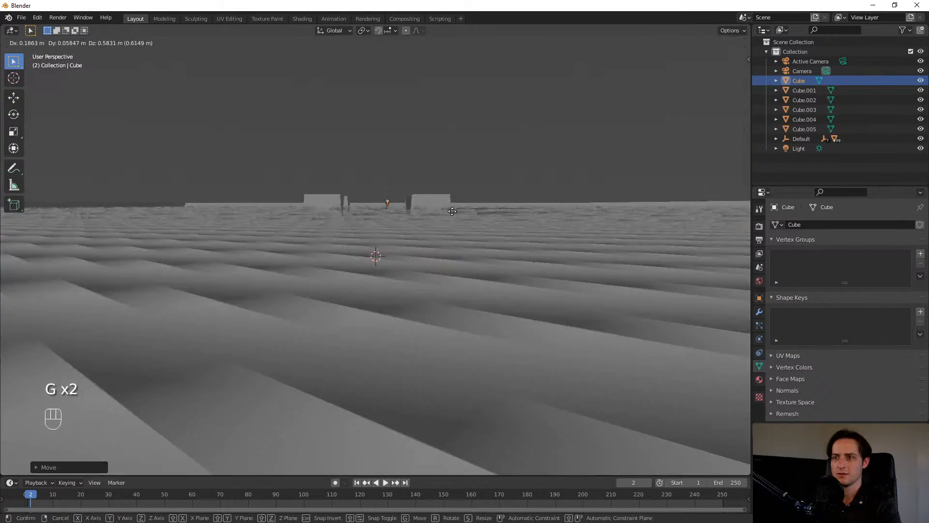
{"action": "key", "text": "Escape"}
- Lower the floor slab along the Z axis beneath the table
{"action": "scroll", "coordinate": [382, 276], "scroll_direction": "up", "scroll_amount": 7}
{"action": "key", "text": "g"}
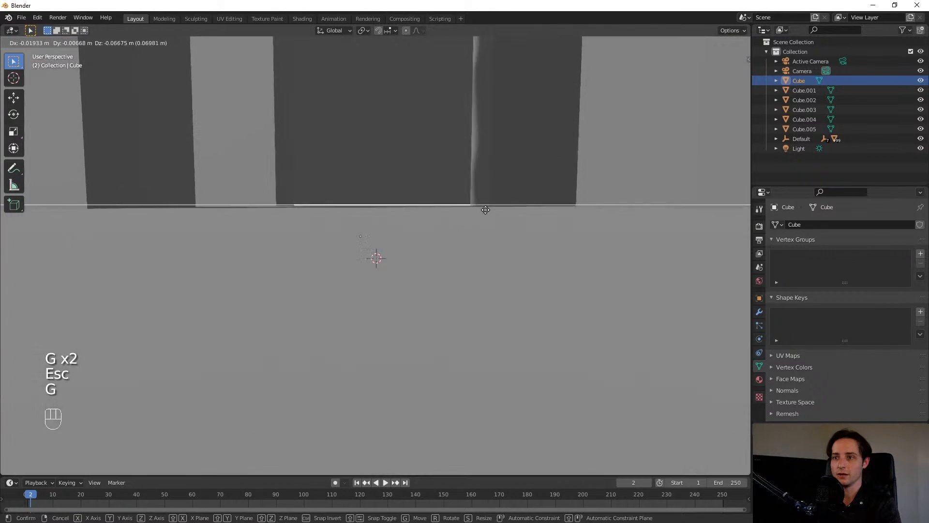
{"action": "key", "text": "z"}
{"action": "left_click", "coordinate": [479, 280]}
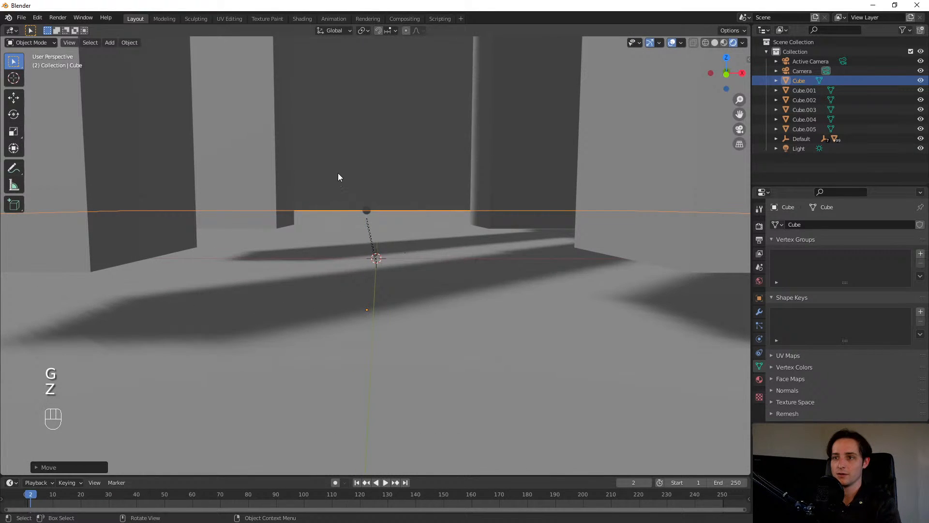
- Select only the coin's meshes and reposition them between the table legs
{"action": "middle_click_drag", "start_coordinate": [338, 173], "coordinate": [349, 164]}
{"action": "left_click_drag", "start_coordinate": [319, 159], "coordinate": [380, 224]}
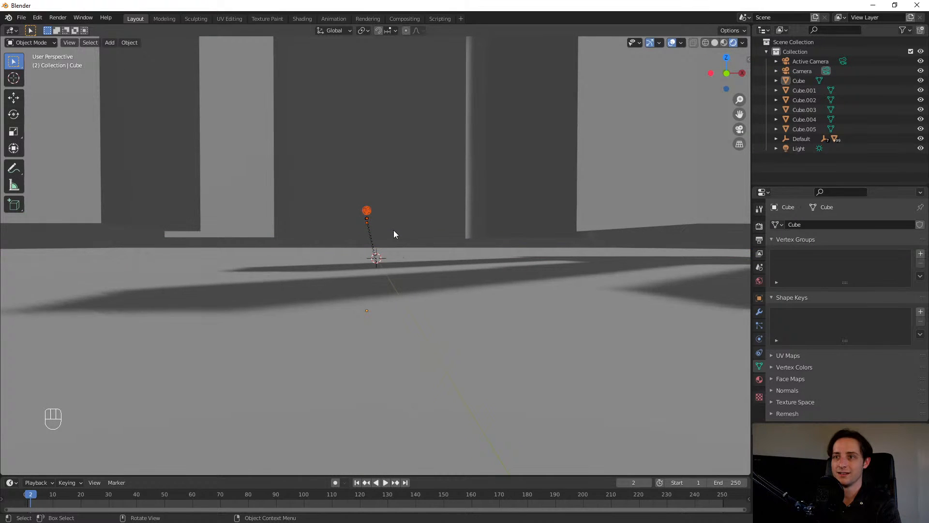
{"action": "key", "text": "g"}
{"action": "left_click", "coordinate": [402, 142]}
{"action": "middle_click_drag", "start_coordinate": [402, 140], "coordinate": [426, 224]}
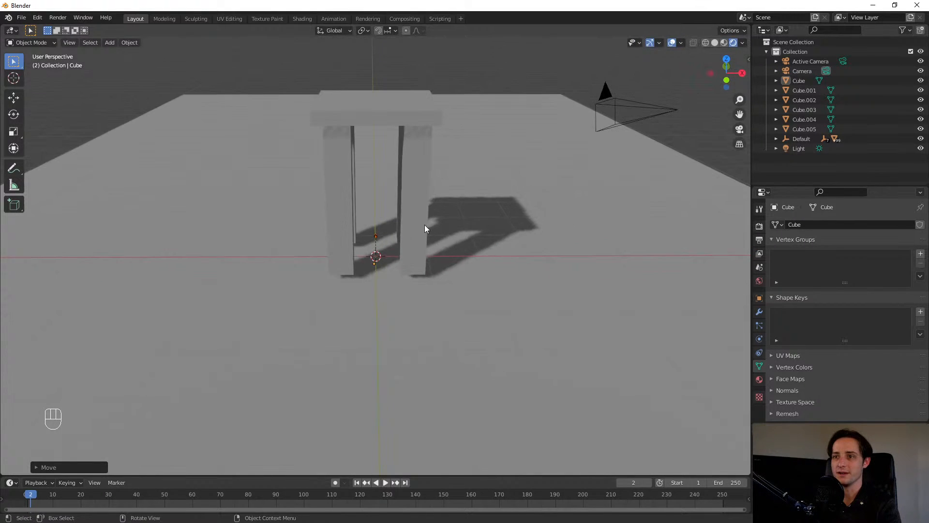
- Scale up the coin in several passes until it is nearly as wide as the tabletop
{"action": "key", "text": "s"}
{"action": "left_click", "coordinate": [87, 209]}
{"action": "key", "text": "s"}
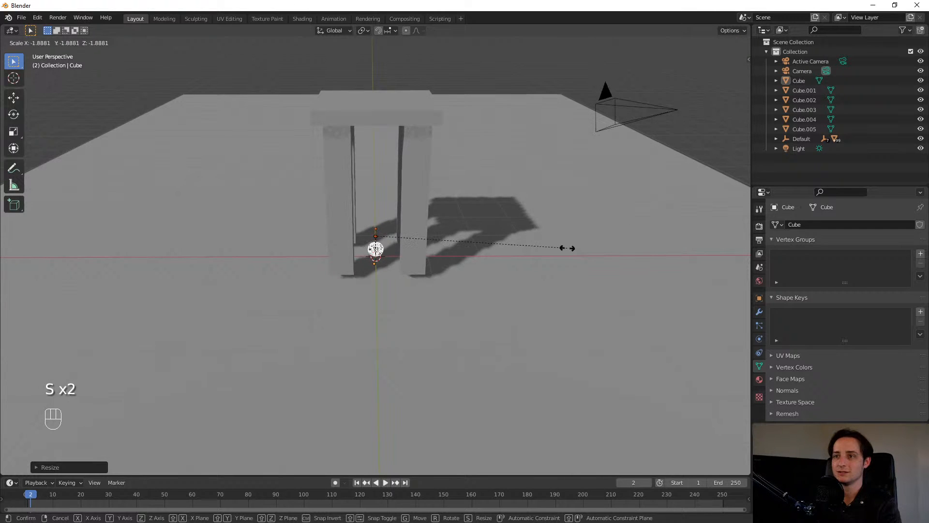
{"action": "left_click", "coordinate": [383, 342]}
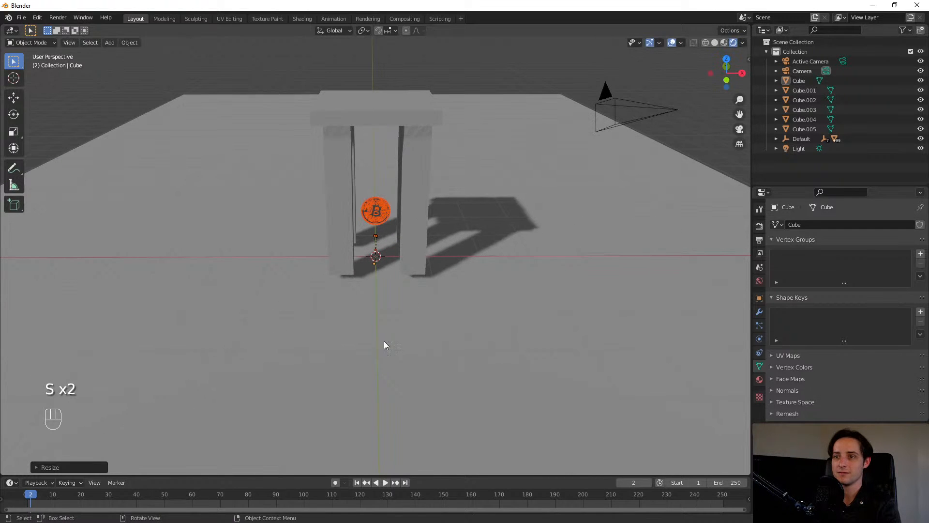
{"action": "key", "text": "s"}
{"action": "left_click", "coordinate": [468, 294]}
- Move the enlarged coin up so it stands on the tabletop, reselecting its meshes to adjust the height
{"action": "key", "text": "g"}
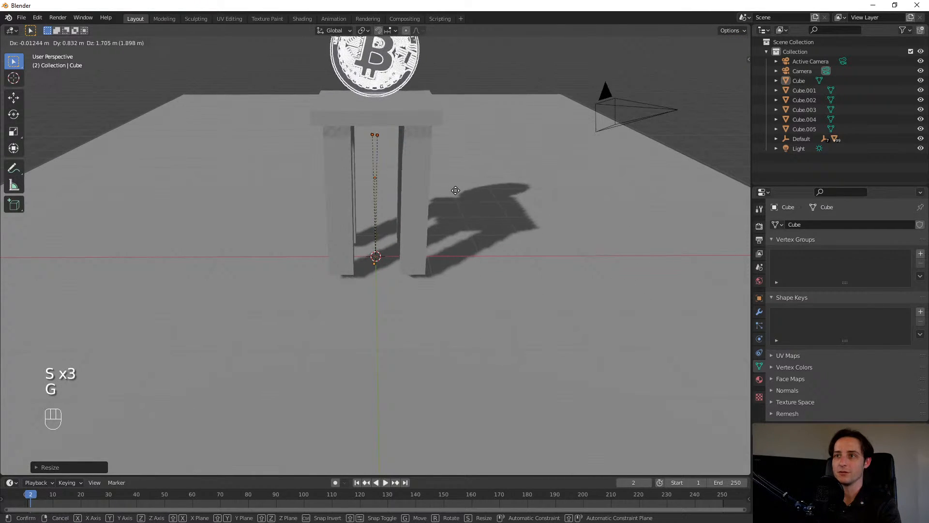
{"action": "left_click", "coordinate": [461, 192]}
{"action": "middle_click_drag", "start_coordinate": [380, 164], "coordinate": [376, 276], "text": "shift"}
{"action": "left_click", "coordinate": [151, 134]}
{"action": "middle_click_drag", "start_coordinate": [309, 149], "coordinate": [302, 122]}
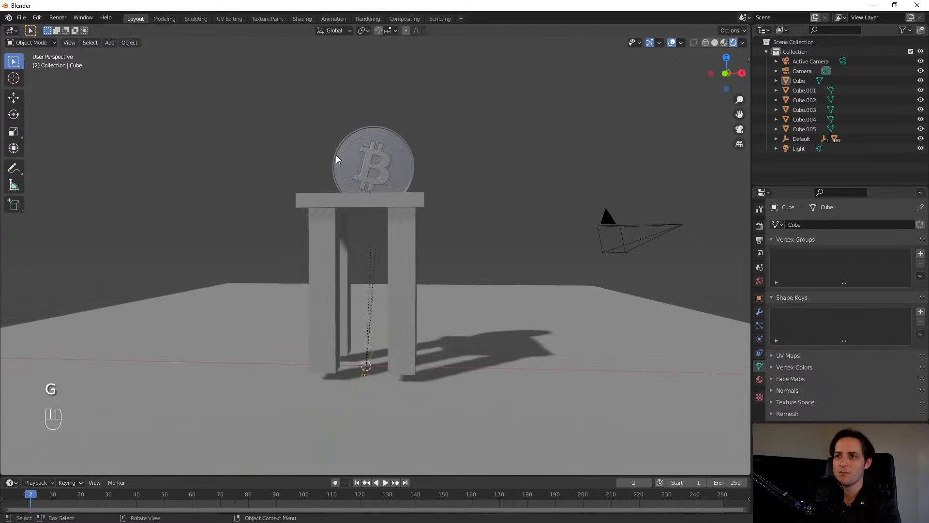
{"action": "left_click_drag", "start_coordinate": [237, 89], "coordinate": [426, 152]}
{"action": "key", "text": "g"}
{"action": "left_click", "coordinate": [452, 146]}
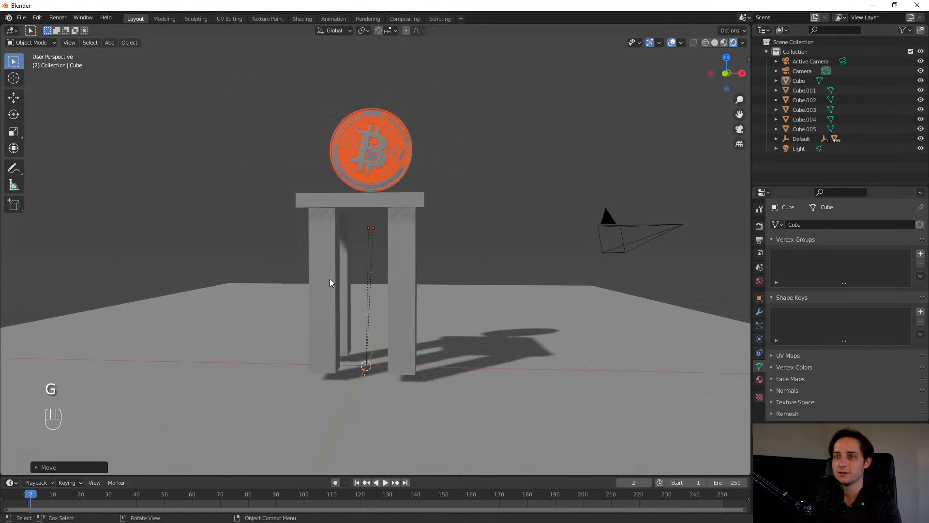
- Select all the coin's meshes and set their origins to their geometry
{"action": "middle_click_drag", "start_coordinate": [399, 184], "coordinate": [394, 205]}
{"action": "left_click", "coordinate": [366, 229]}
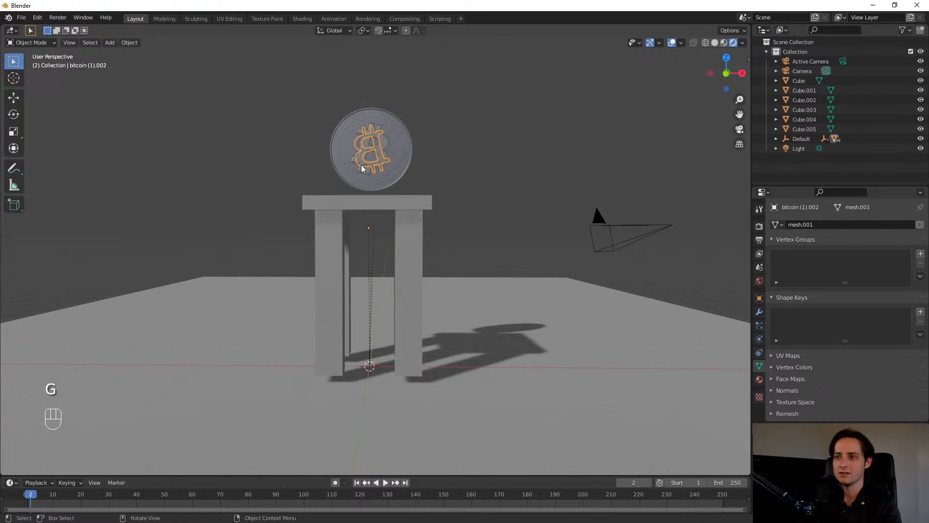
{"action": "left_click_drag", "start_coordinate": [262, 88], "coordinate": [454, 153]}
{"action": "middle_click_drag", "start_coordinate": [385, 149], "coordinate": [390, 161]}
{"action": "right_click", "coordinate": [363, 183]}
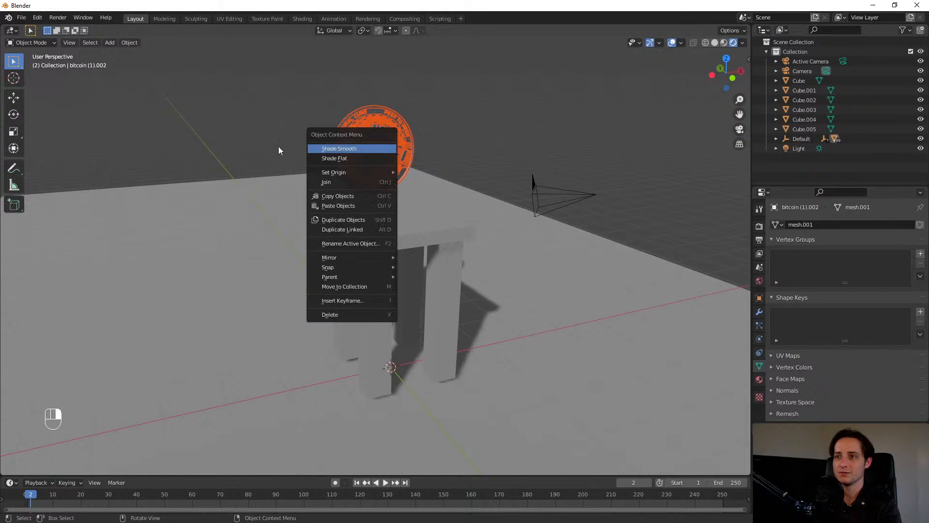
{"action": "mouse_move", "coordinate": [344, 171]}
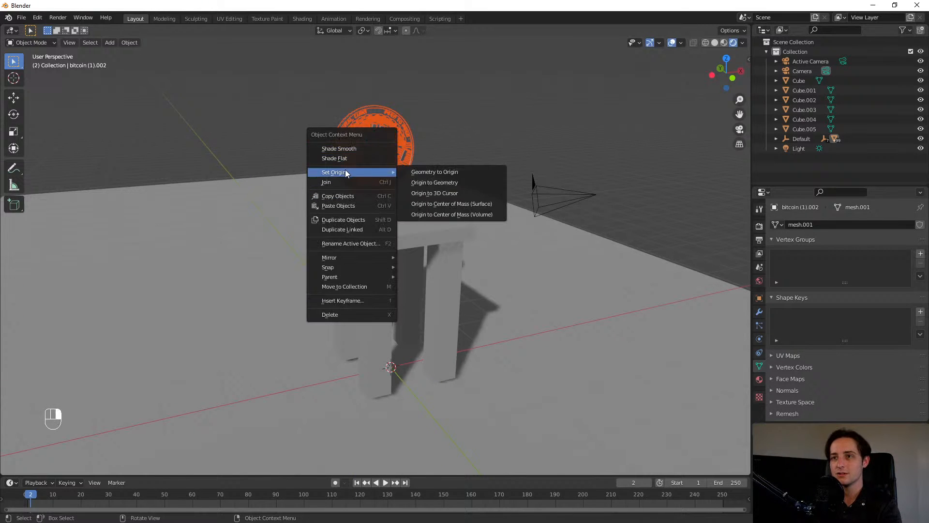
{"action": "left_click", "coordinate": [448, 181]}
- Examine the coin and the relationship lines of its many meshes from several angles
{"action": "middle_click_drag", "start_coordinate": [473, 141], "coordinate": [514, 147]}
{"action": "scroll", "coordinate": [514, 147], "scroll_direction": "up", "scroll_amount": 5}
{"action": "middle_click_drag", "start_coordinate": [467, 117], "coordinate": [523, 456], "text": "shift"}
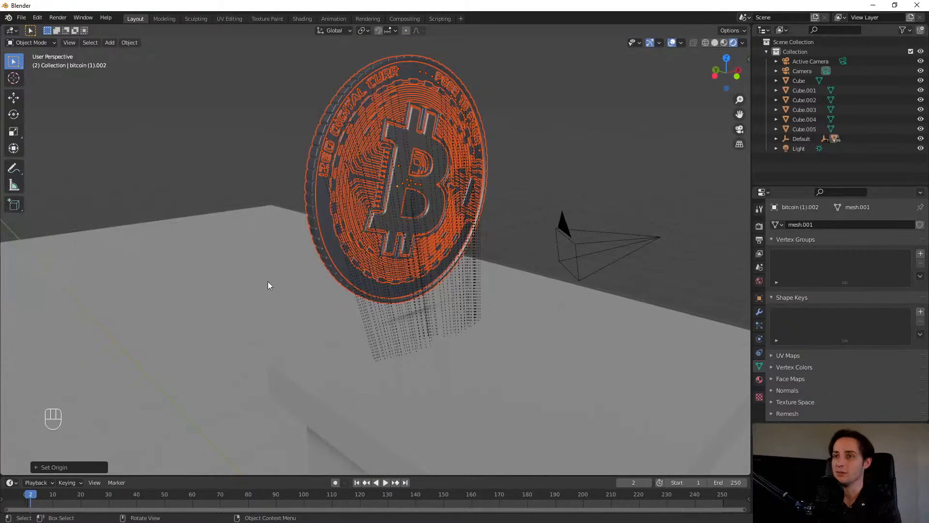
{"action": "middle_click_drag", "start_coordinate": [270, 284], "coordinate": [190, 227]}
{"action": "scroll", "coordinate": [568, 201], "scroll_direction": "down", "scroll_amount": 4}
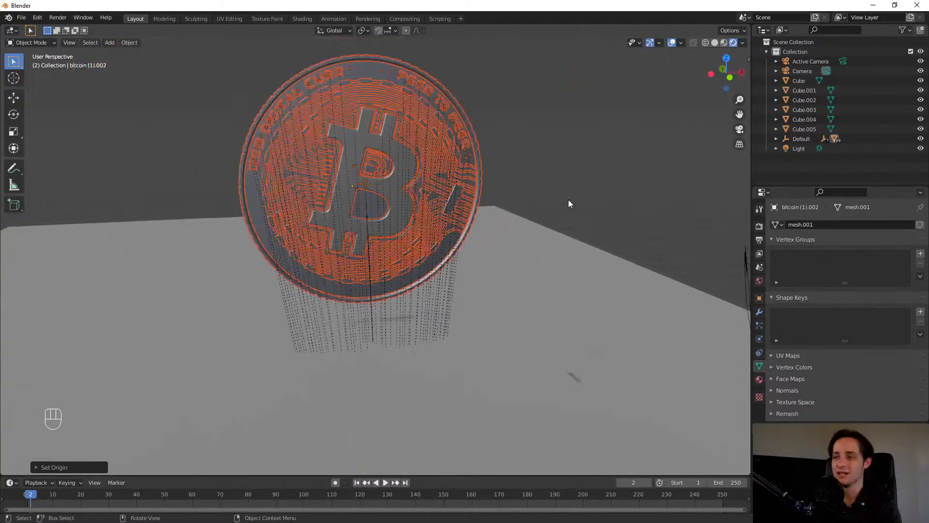
{"action": "left_click", "coordinate": [562, 193]}
{"action": "middle_click_drag", "start_coordinate": [344, 135], "coordinate": [379, 194], "text": "shift"}
{"action": "middle_click_drag", "start_coordinate": [379, 195], "coordinate": [362, 169]}
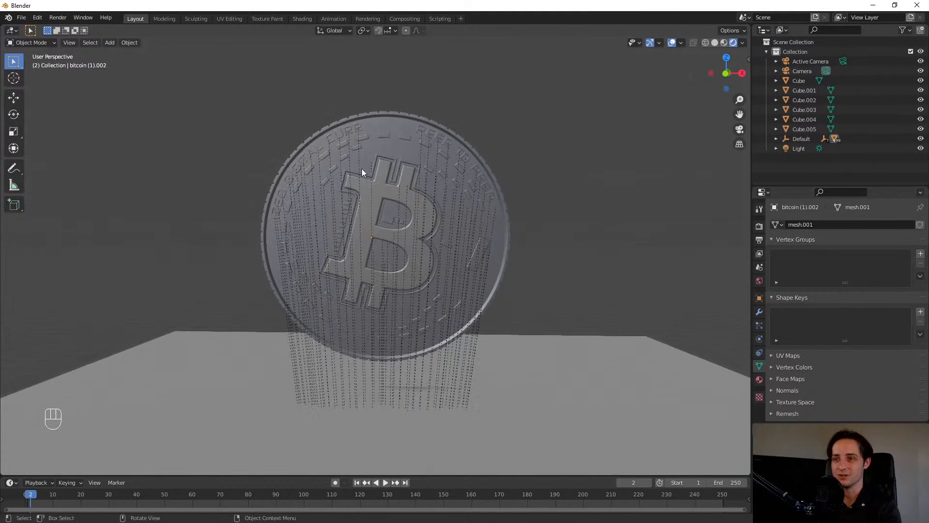
{"action": "left_click_drag", "start_coordinate": [179, 92], "coordinate": [625, 306]}
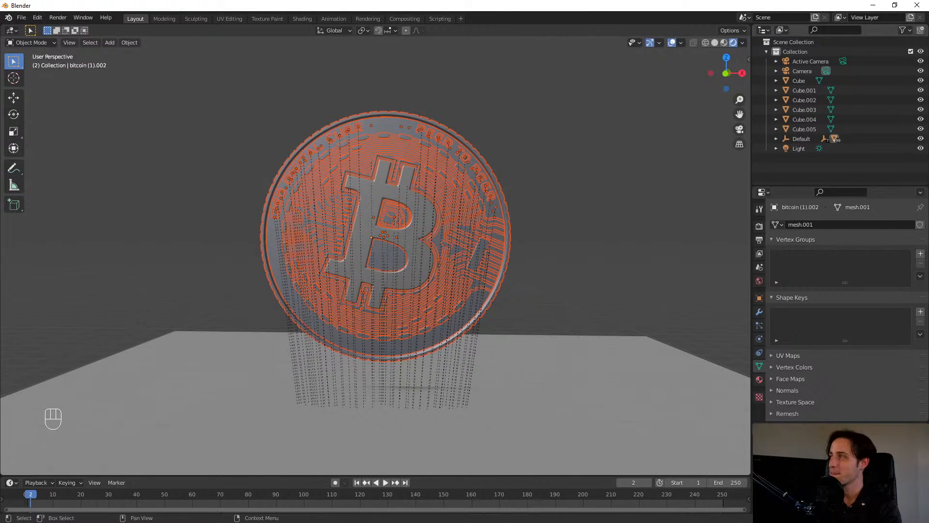
{"action": "left_click", "coordinate": [279, 134]}
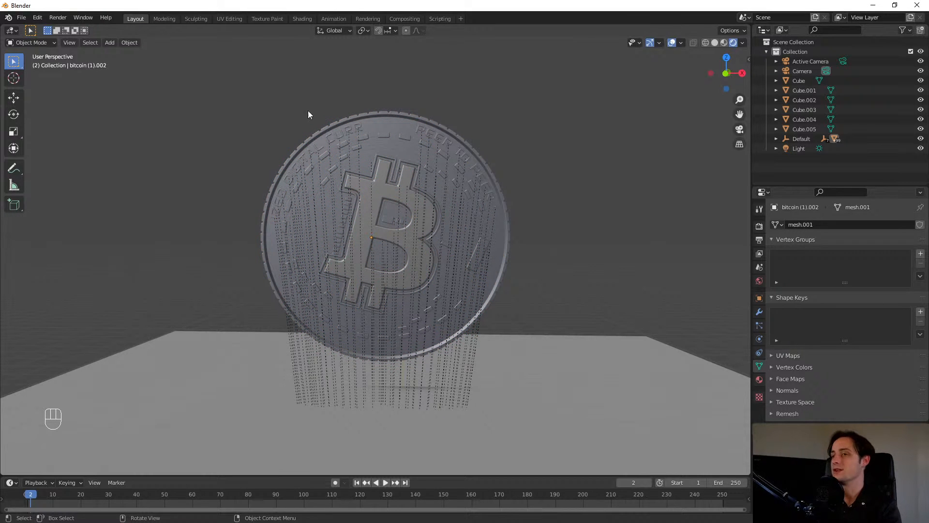
- Try to delete the coin together with the floor in one box selection, and undo the deletion
{"action": "left_click_drag", "start_coordinate": [225, 93], "coordinate": [604, 339]}
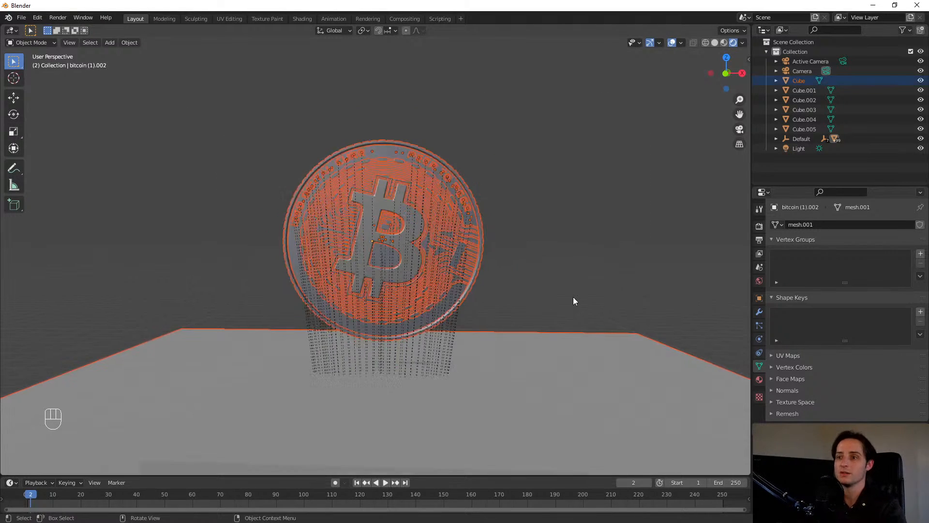
{"action": "scroll", "coordinate": [527, 222], "scroll_direction": "down", "scroll_amount": 4}
{"action": "key", "text": "Delete"}
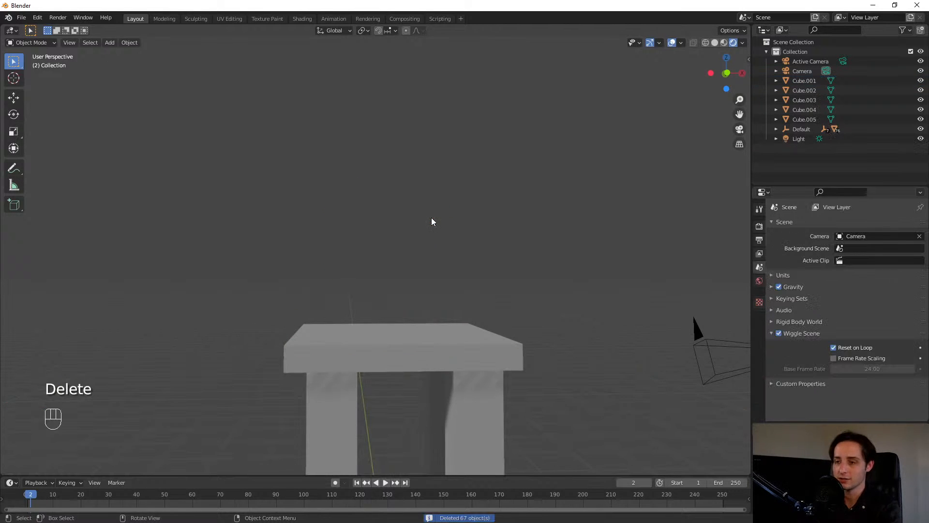
{"action": "scroll", "coordinate": [470, 247], "scroll_direction": "down", "scroll_amount": 3}
{"action": "key", "text": "ctrl+z"}
- Try moving the floor down out of the way and deleting the coin, and undo both changes
{"action": "left_click", "coordinate": [411, 371]}
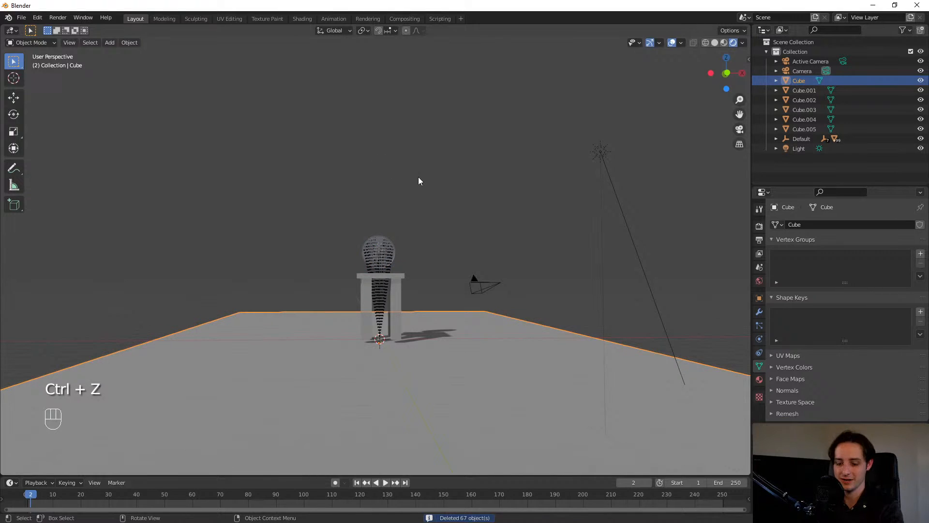
{"action": "key", "text": "g"}
{"action": "left_click", "coordinate": [411, 309]}
{"action": "left_click_drag", "start_coordinate": [297, 199], "coordinate": [433, 263]}
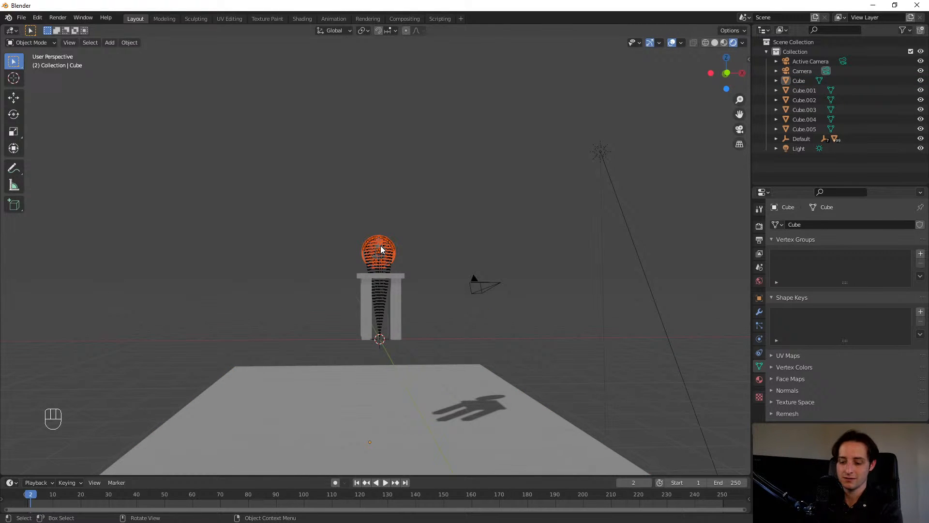
{"action": "key", "text": "Delete"}
{"action": "left_click", "coordinate": [405, 431]}
{"action": "key", "text": "ctrl+z"}
{"action": "key", "text": "ctrl+z"}
{"action": "key", "text": "ctrl+z"}
{"action": "key", "text": "ctrl+z"}
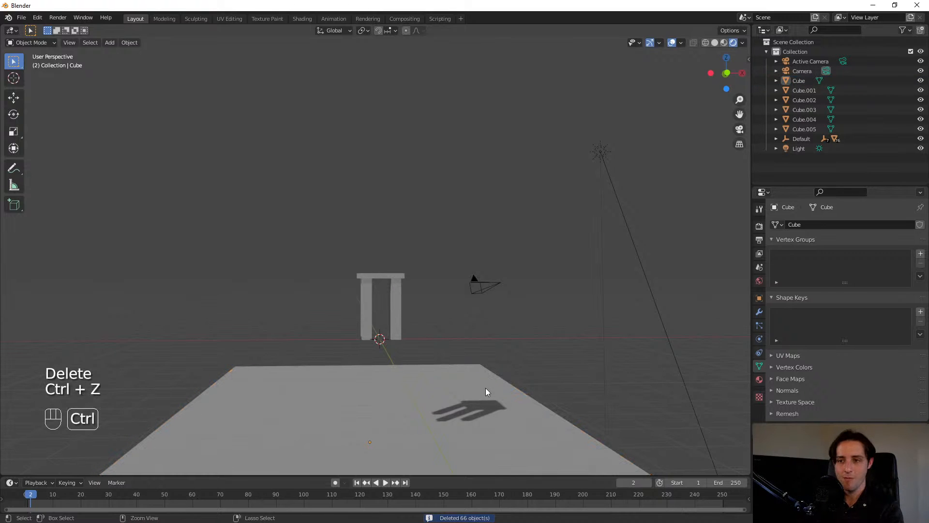
- Box-select the coin's meshes above the table without the floor and delete them
{"action": "left_click_drag", "start_coordinate": [321, 180], "coordinate": [489, 266]}
{"action": "key", "text": "Delete"}
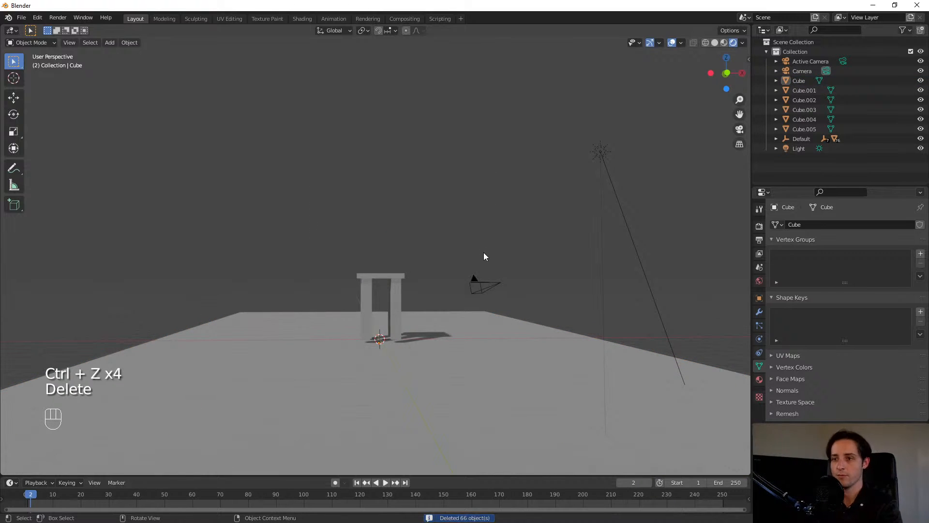
- Duplicate the tabletop slab above the table in front view and rotate the copy about 94° so it stands upright
{"action": "scroll", "coordinate": [370, 294], "scroll_direction": "up", "scroll_amount": 8}
{"action": "left_click", "coordinate": [437, 332]}
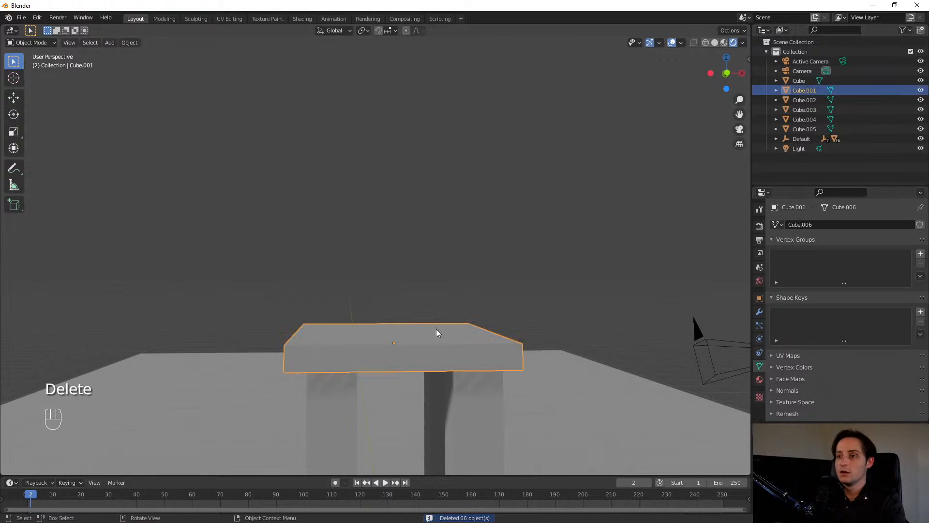
{"action": "key", "text": "KP_1"}
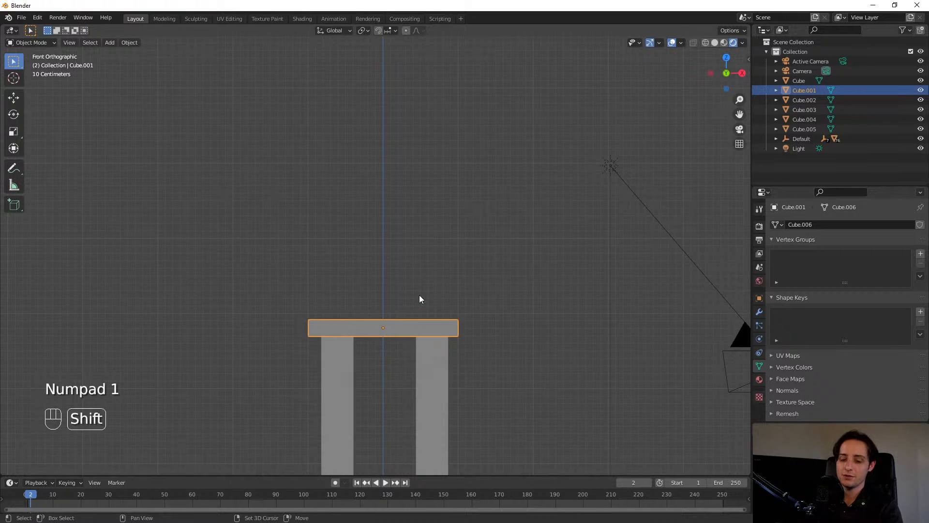
{"action": "key", "text": "shift+d"}
{"action": "left_click", "coordinate": [473, 179]}
{"action": "key", "text": "r"}
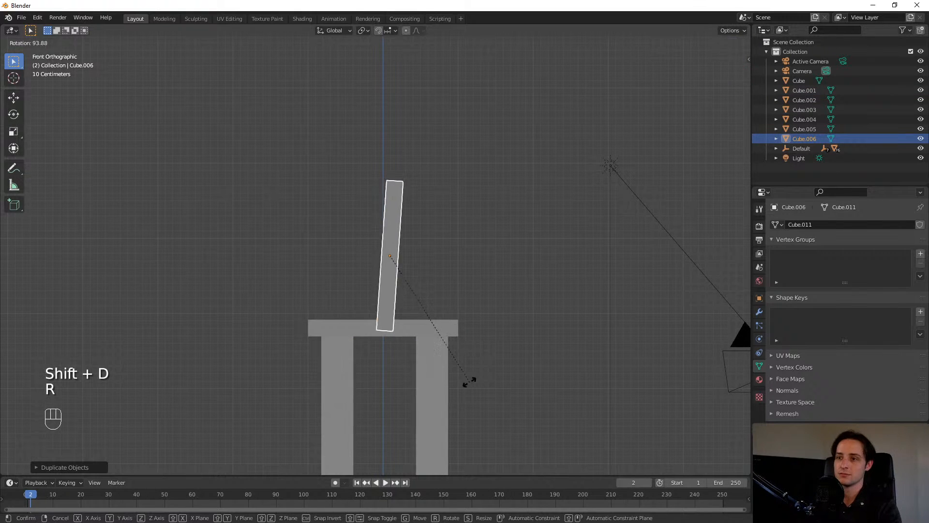
{"action": "left_click", "coordinate": [469, 379]}
- Turn the upright slab into a chair backrest by scaling it to about twice its height along Z and placing it at the seat's edge
{"action": "key", "text": "g"}
{"action": "left_click", "coordinate": [518, 363]}
{"action": "key", "text": "s"}
{"action": "key", "text": "z"}
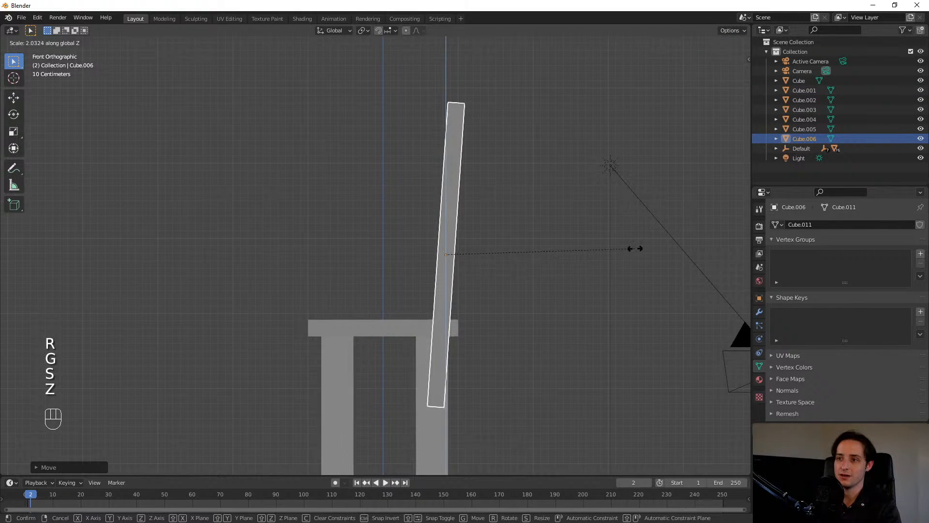
{"action": "key", "text": "g"}
{"action": "left_click", "coordinate": [581, 216]}
{"action": "middle_click_drag", "start_coordinate": [581, 216], "coordinate": [449, 275]}
{"action": "scroll", "coordinate": [449, 271], "scroll_direction": "down", "scroll_amount": 4}
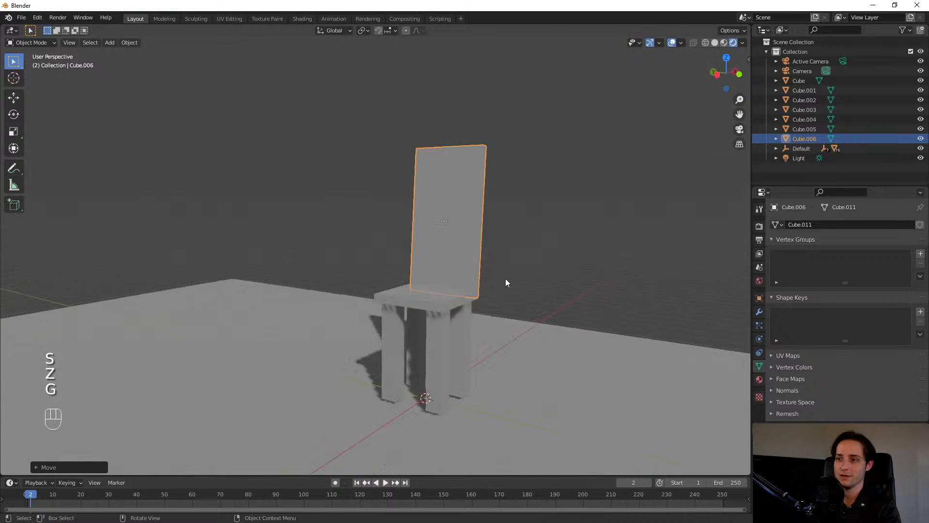
{"action": "left_click", "coordinate": [666, 268]}
{"action": "middle_click_drag", "start_coordinate": [666, 269], "coordinate": [605, 244]}
{"action": "left_click_drag", "start_coordinate": [266, 187], "coordinate": [451, 302]}
{"action": "middle_click_drag", "start_coordinate": [475, 284], "coordinate": [254, 254]}
{"action": "left_click", "coordinate": [254, 254]}
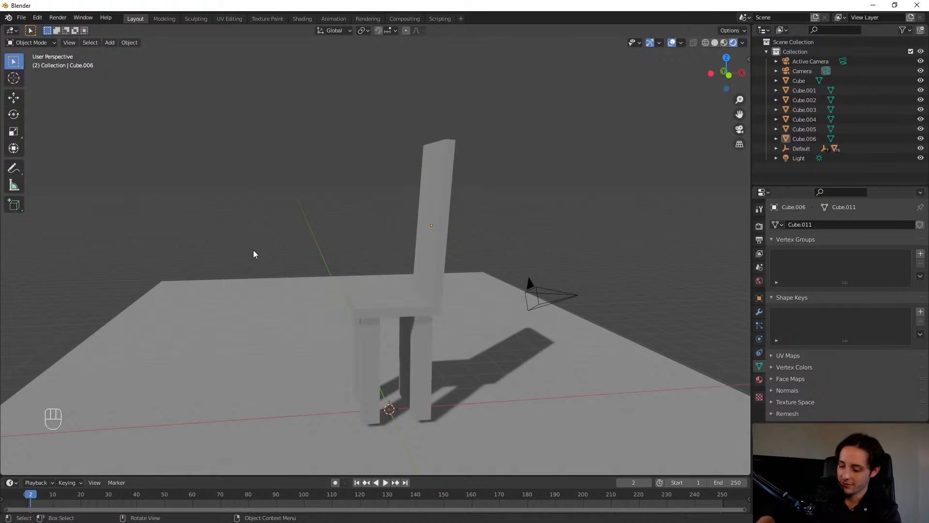
- Frame the whole chair in the camera view with Walk Navigation, backing away until the backrest and legs fit
{"action": "key", "text": "KP_0"}
{"action": "key", "text": "q"}
{"action": "key", "text": "a"}
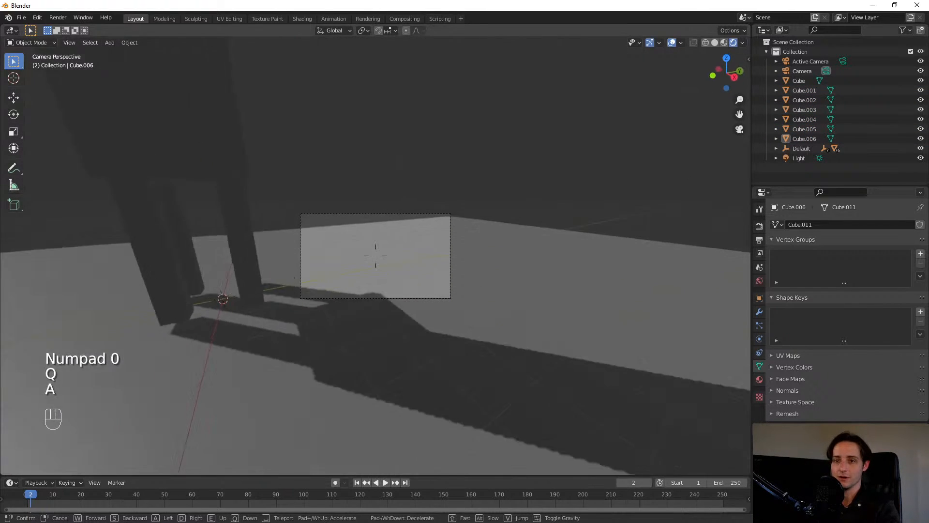
{"action": "key", "text": "shift+s"}
{"action": "key", "text": "d"}
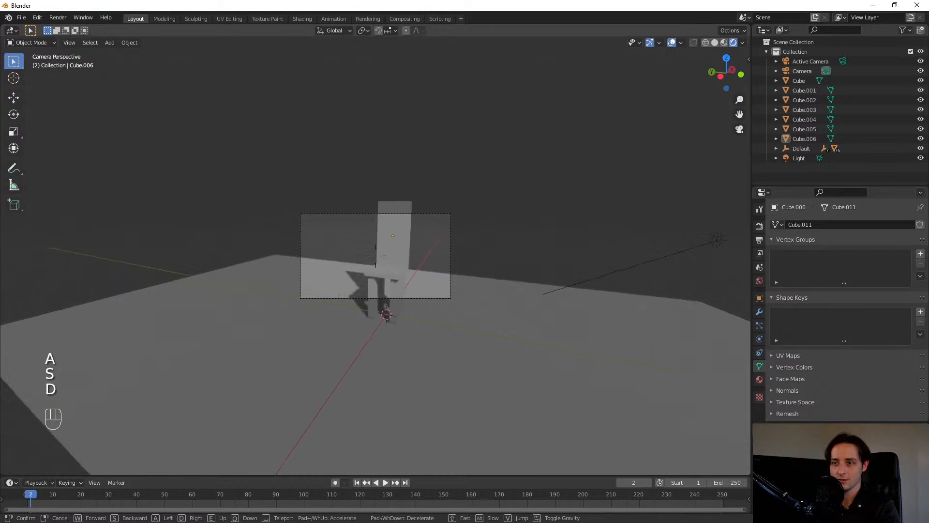
{"action": "left_click", "coordinate": [374, 256]}
{"action": "scroll", "coordinate": [370, 250], "scroll_direction": "up", "scroll_amount": 3}
{"action": "key", "text": "shift+s"}
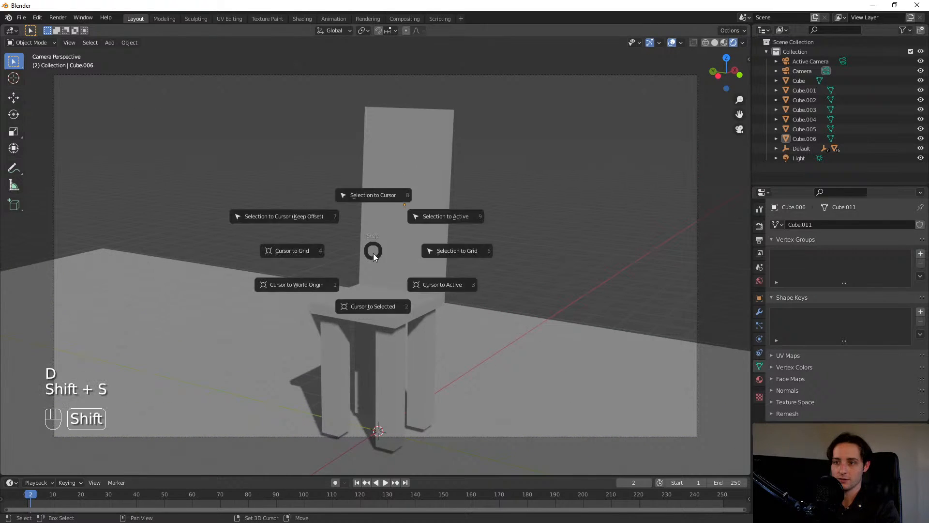
{"action": "key", "text": "q"}
{"action": "left_click", "coordinate": [374, 254]}
{"action": "key", "text": "s"}
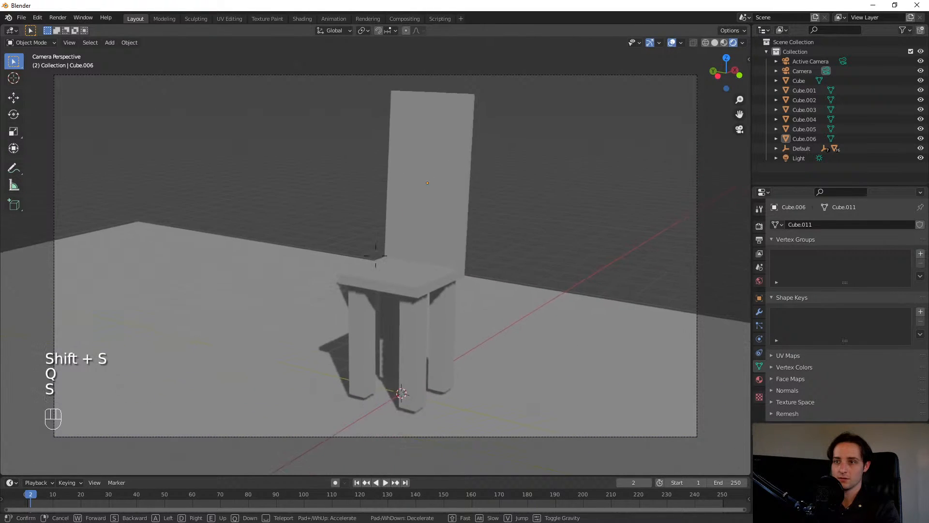
{"action": "left_click", "coordinate": [376, 255]}
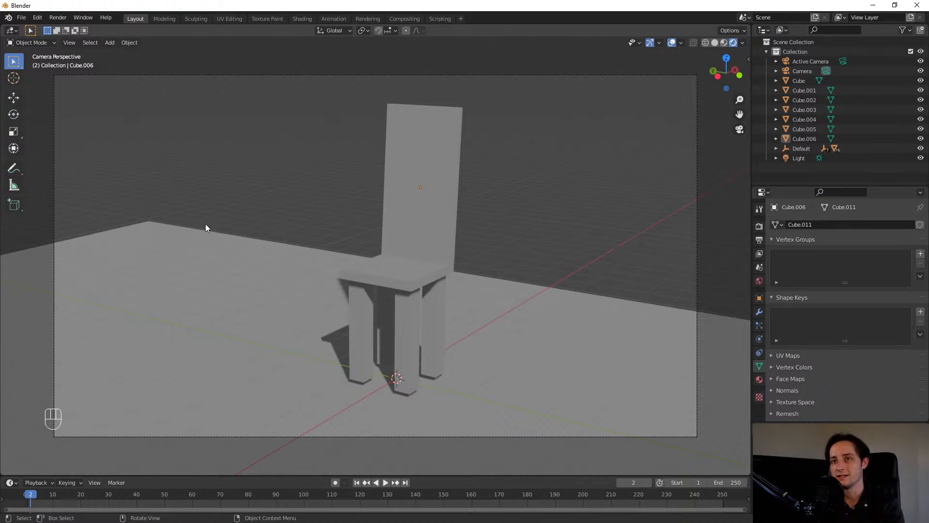
- Add Fly Navigation to the Quick Favorites
{"action": "key", "text": "q"}
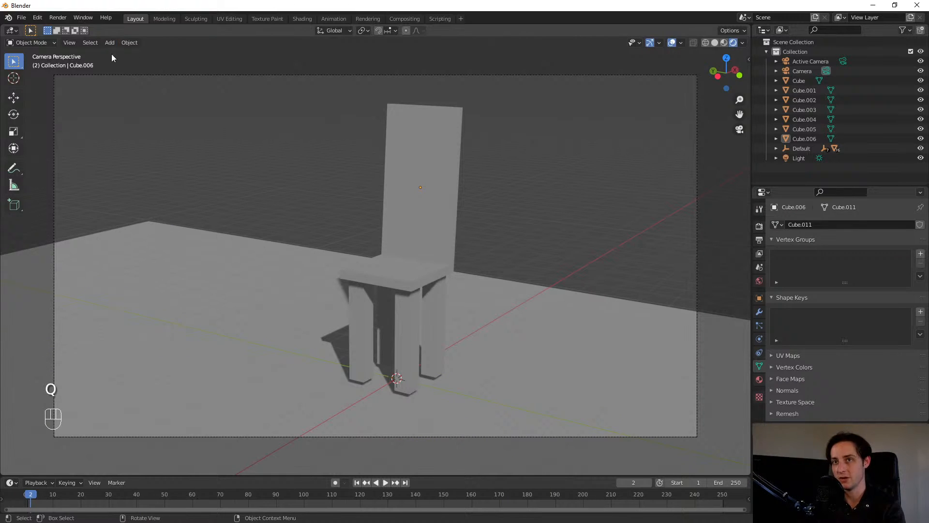
{"action": "left_click", "coordinate": [91, 44]}
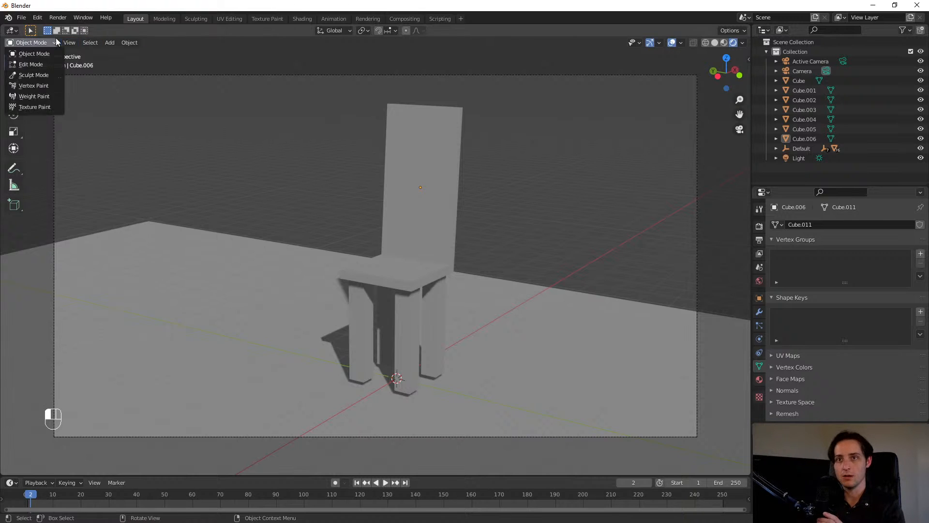
{"action": "mouse_move", "coordinate": [108, 173]}
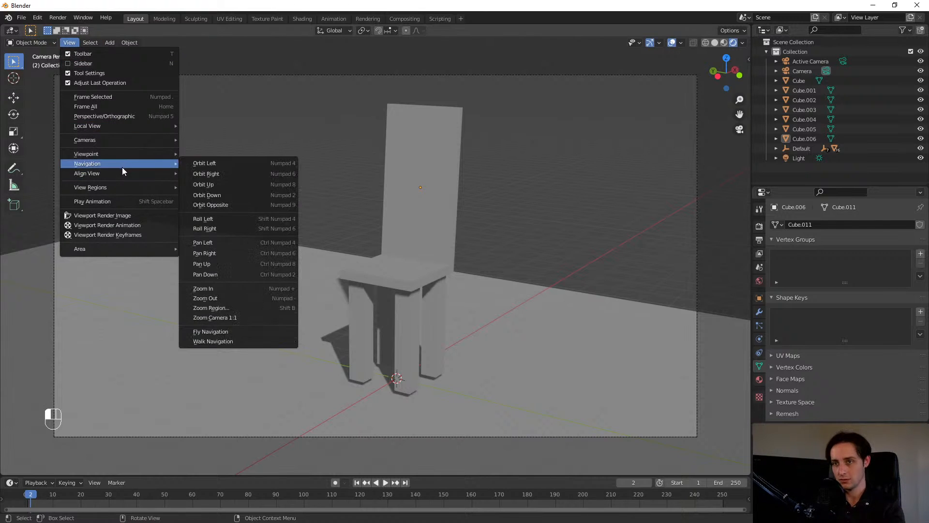
{"action": "right_click", "coordinate": [215, 341]}
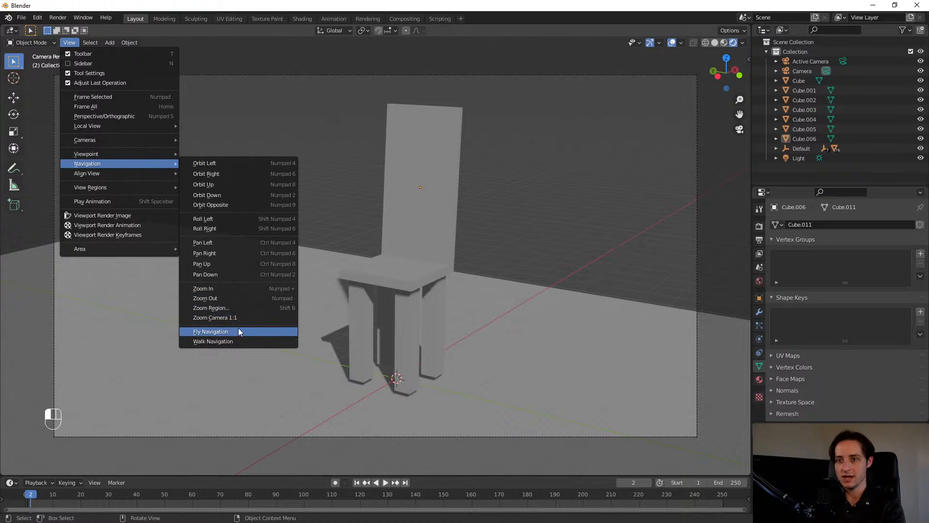
{"action": "right_click", "coordinate": [238, 332]}
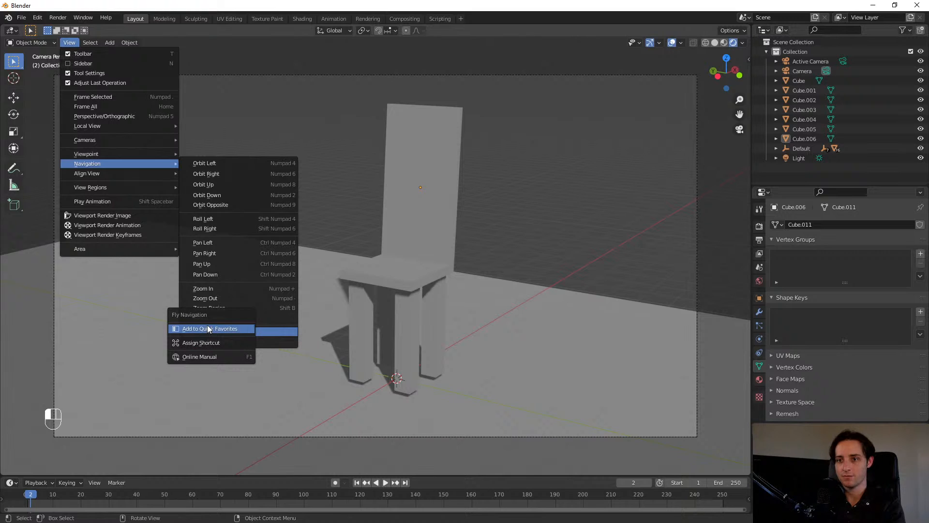
{"action": "left_click", "coordinate": [192, 328]}
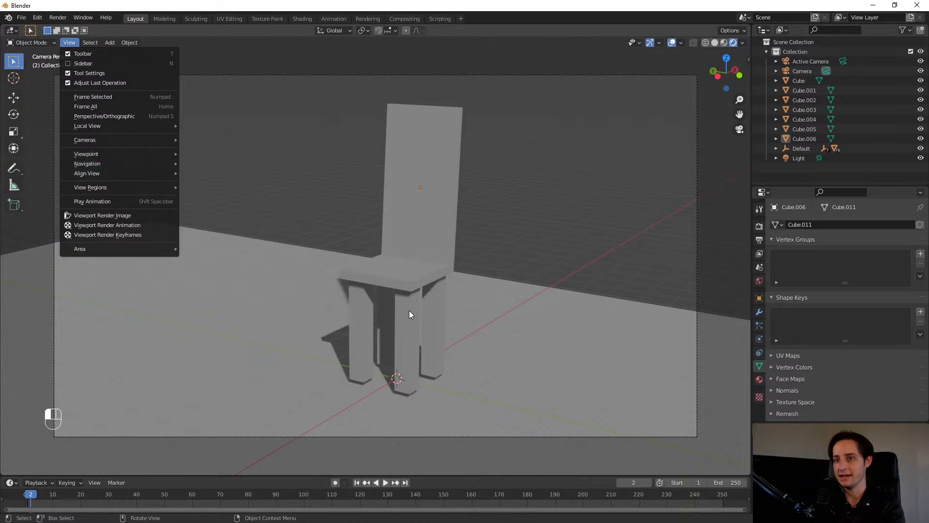
{"action": "key", "text": "Escape"}
{"action": "key", "text": "q"}
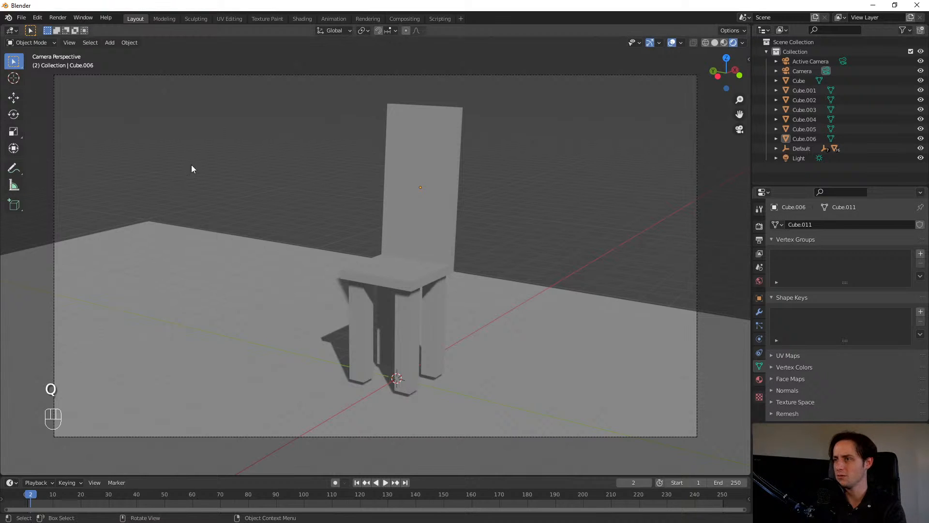
{"action": "left_click", "coordinate": [68, 43]}
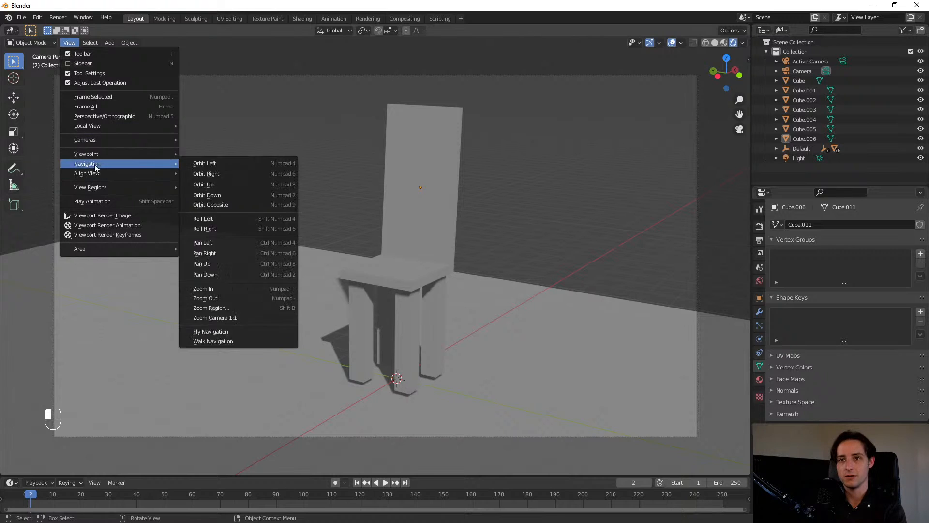
{"action": "key", "text": "Escape"}
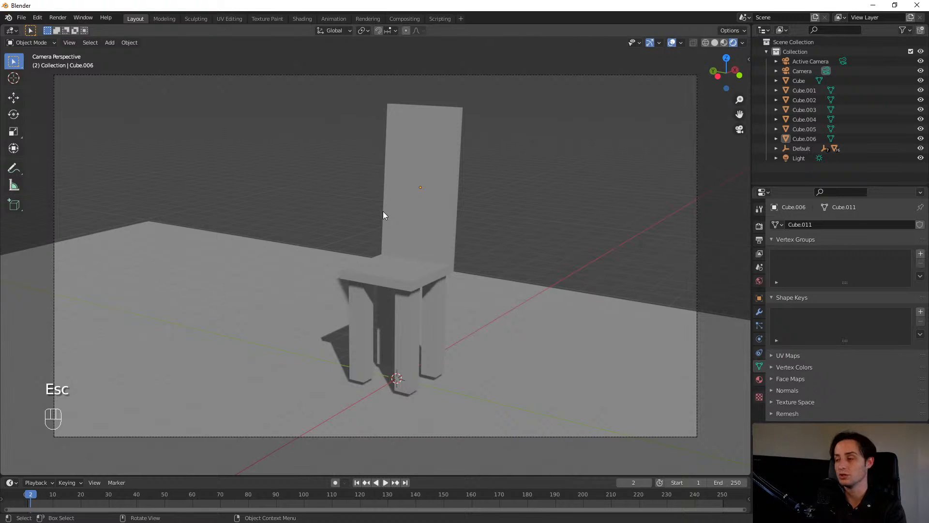
{"action": "key", "text": "q"}
{"action": "key", "text": "q"}
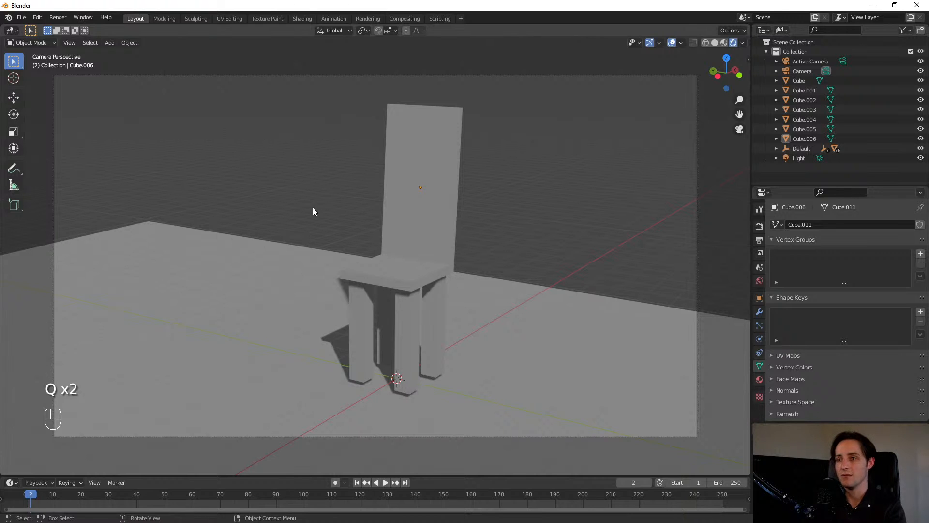
- Reframe the camera with Walk Navigation from the Quick Favorites so the chair sits closer to the center
{"action": "key", "text": "q"}
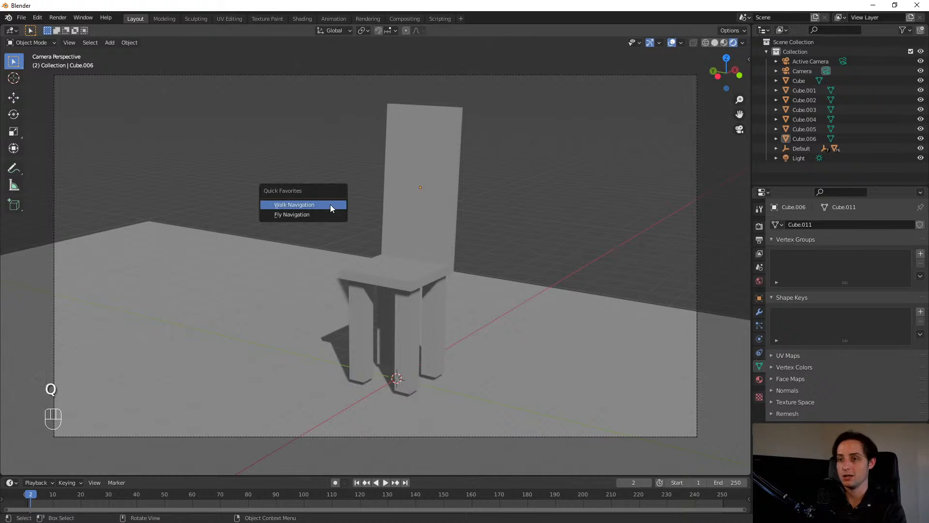
{"action": "left_click", "coordinate": [308, 203]}
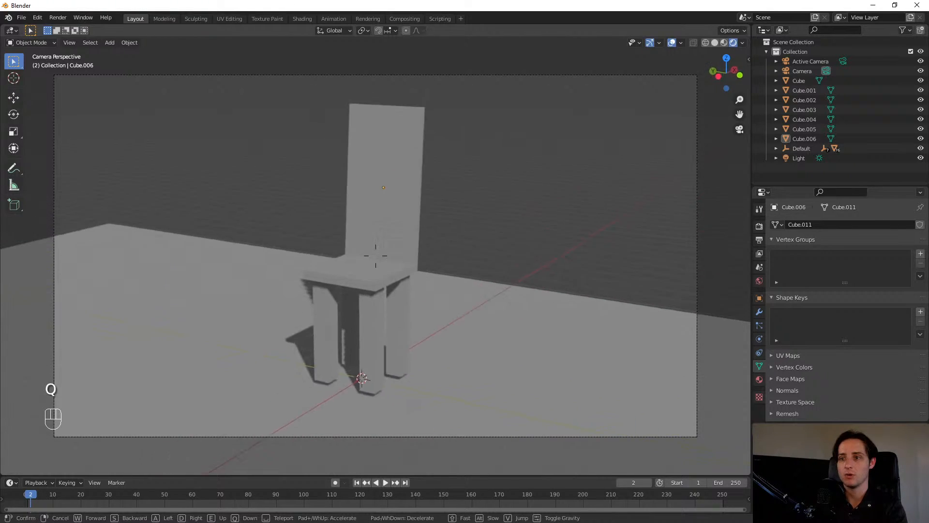
{"action": "left_click", "coordinate": [376, 255]}
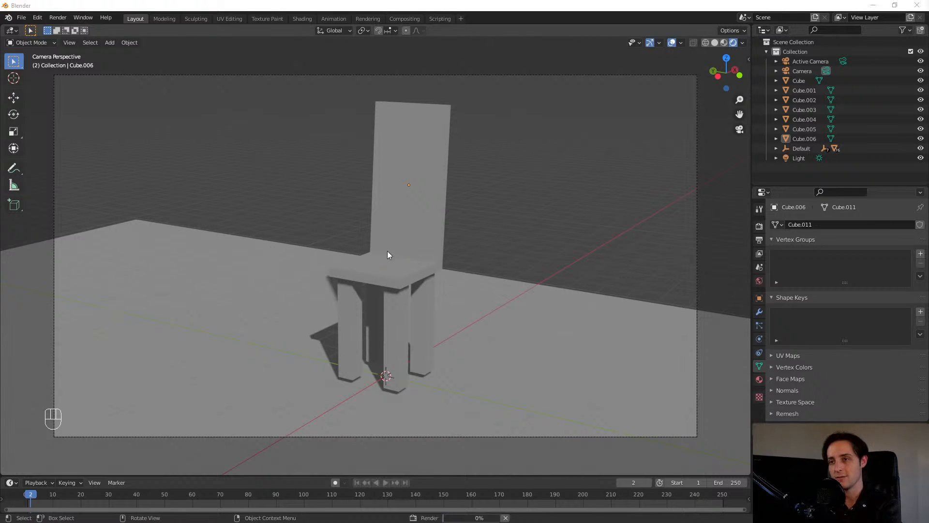
- Render the chair from the camera, view the rendered image and close it
{"action": "key", "text": "F12"}
{"action": "key", "text": "BackSpace"}
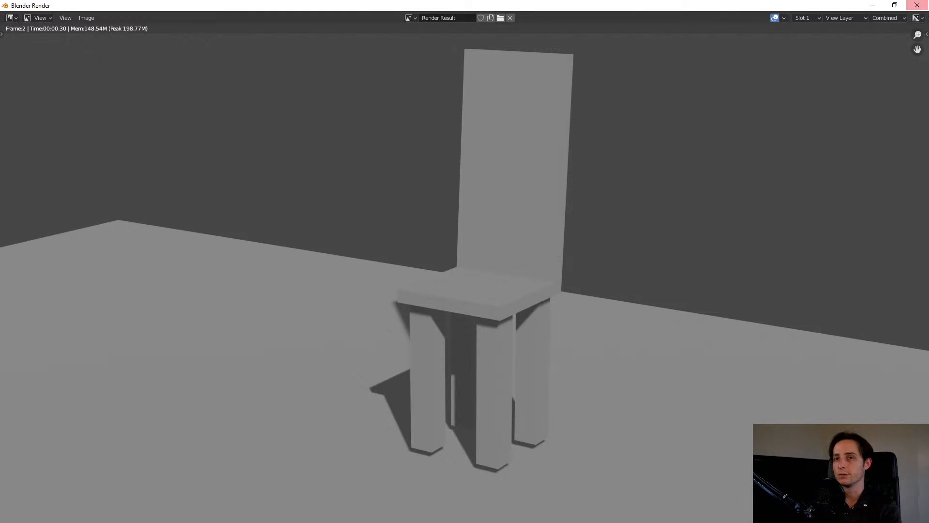
{"action": "left_click", "coordinate": [916, 5]}
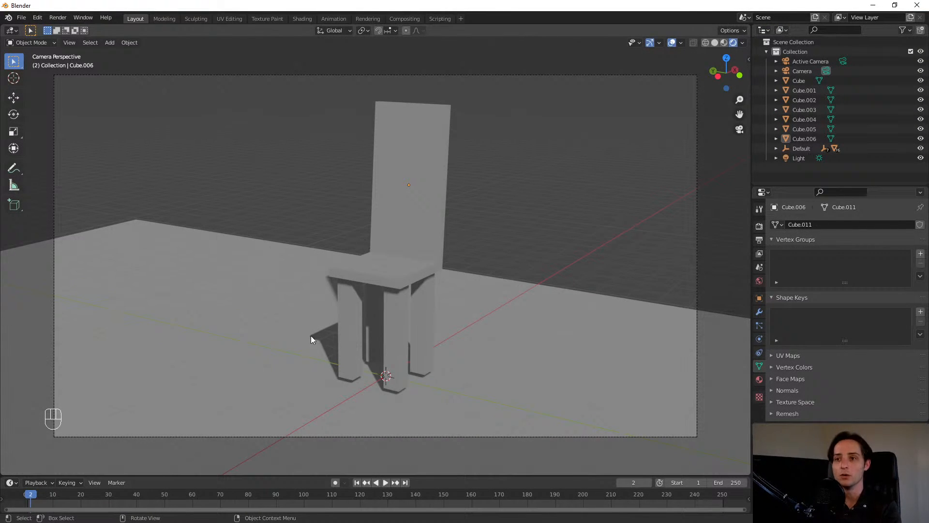
- Try deleting all the chair's parts from a low viewing angle, and undo the deletion
{"action": "middle_click_drag", "start_coordinate": [432, 315], "coordinate": [415, 296]}
{"action": "scroll", "coordinate": [400, 295], "scroll_direction": "down", "scroll_amount": 4}
{"action": "scroll", "coordinate": [387, 295], "scroll_direction": "up", "scroll_amount": 6}
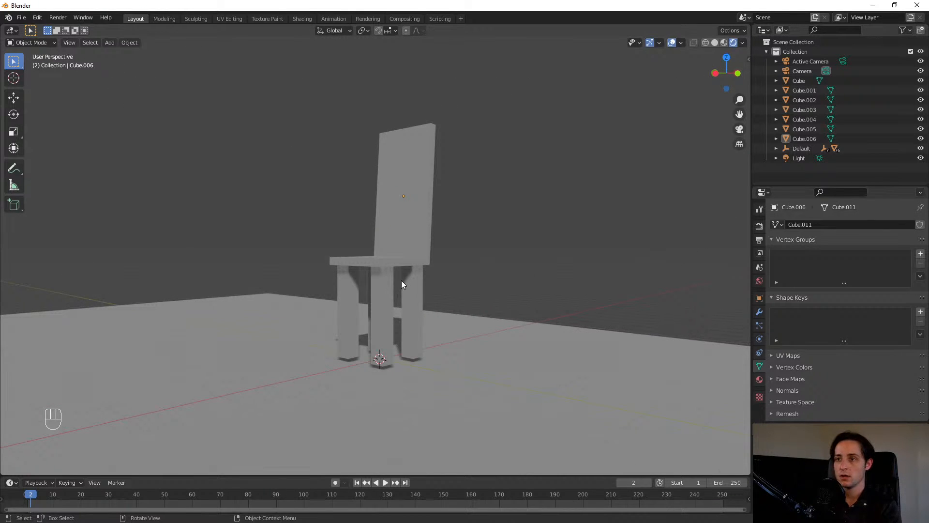
{"action": "middle_click_drag", "start_coordinate": [269, 177], "coordinate": [284, 181]}
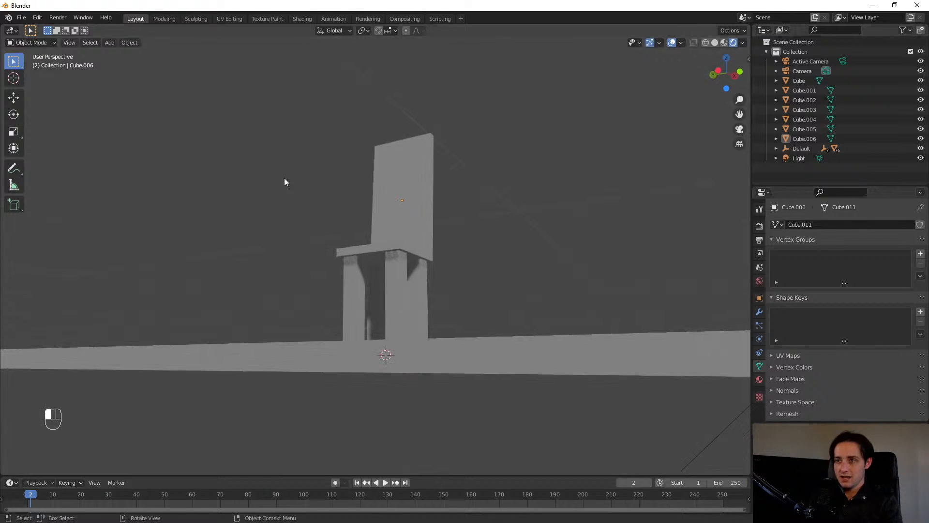
{"action": "left_click_drag", "start_coordinate": [284, 180], "coordinate": [484, 289]}
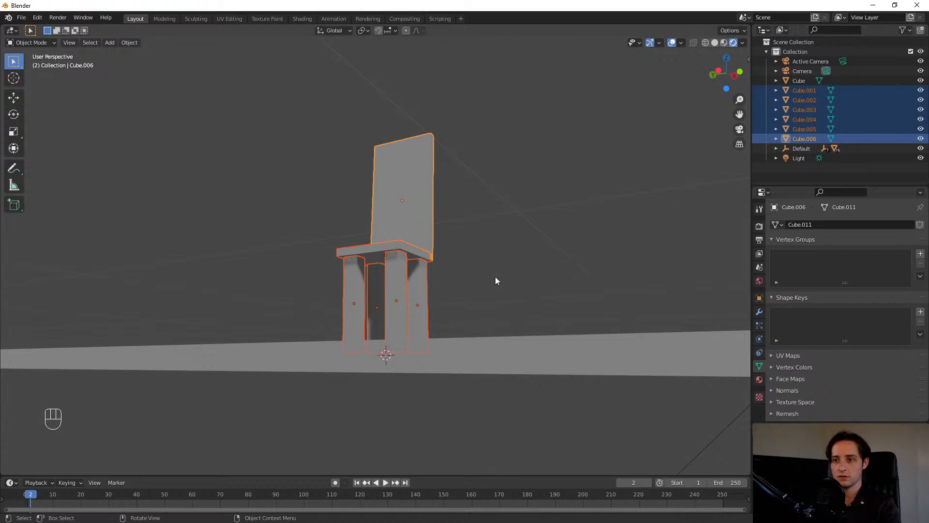
{"action": "key", "text": "x"}
{"action": "left_click", "coordinate": [495, 275]}
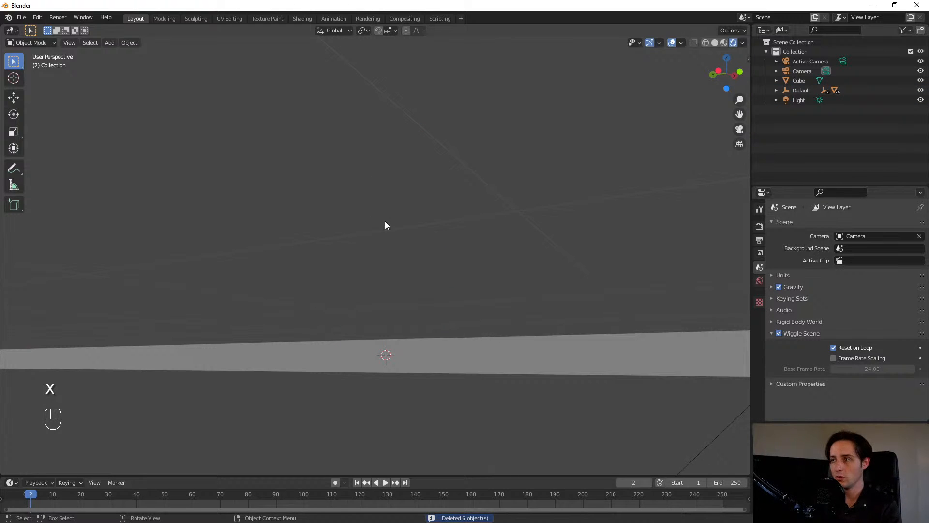
{"action": "key", "text": "ctrl+z"}
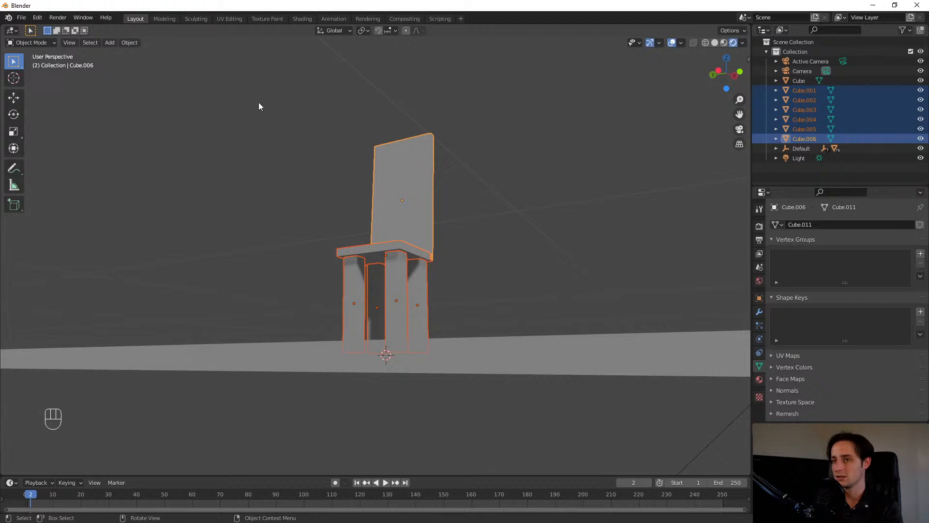
- Box-select all the chair's parts without the floor and delete them
{"action": "left_click_drag", "start_coordinate": [281, 112], "coordinate": [558, 282]}
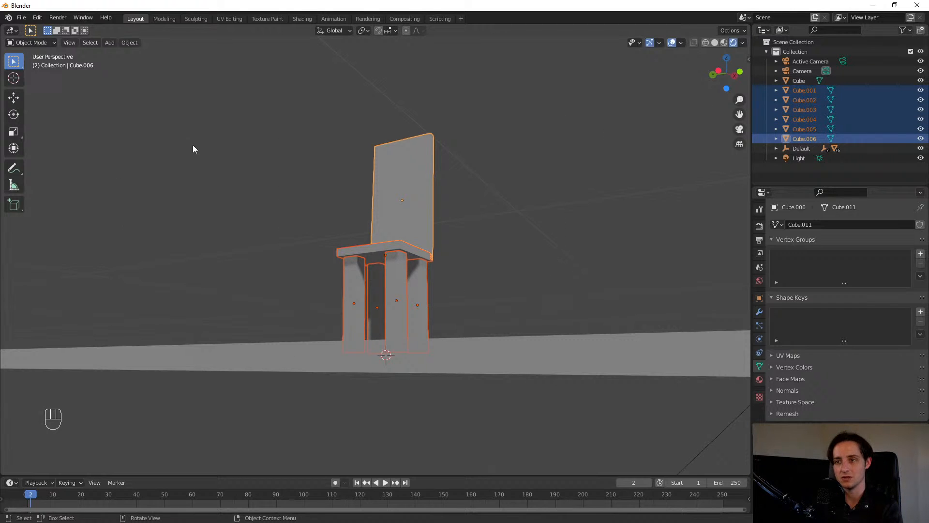
{"action": "key", "text": "x"}
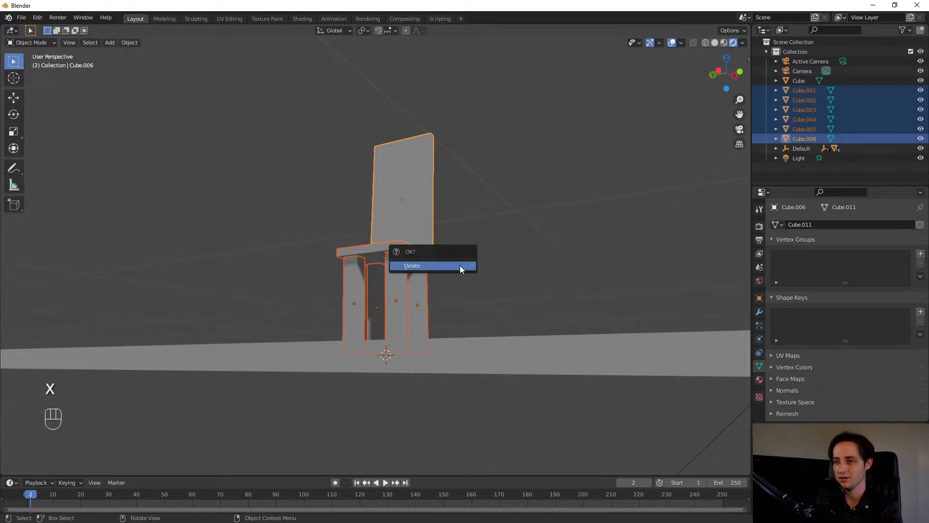
{"action": "left_click", "coordinate": [460, 265]}
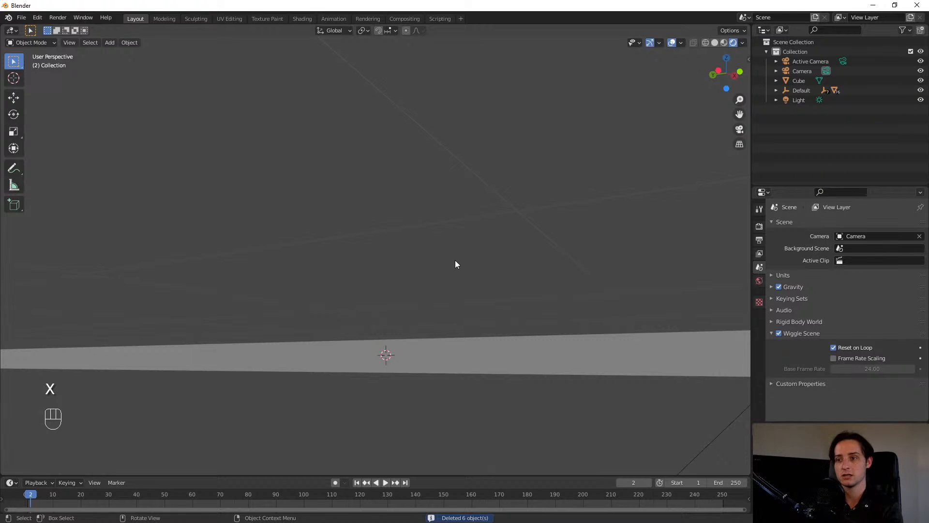
- Add a cube mesh at the 3D cursor
{"action": "key", "text": "shift+a"}
{"action": "mouse_move", "coordinate": [455, 260]}
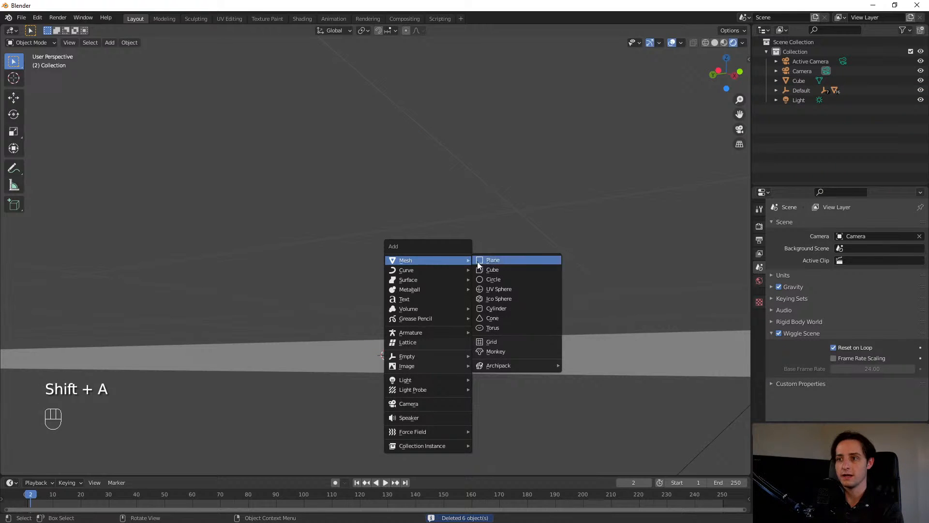
{"action": "left_click", "coordinate": [500, 269]}
{"action": "middle_click_drag", "start_coordinate": [528, 266], "coordinate": [507, 290]}
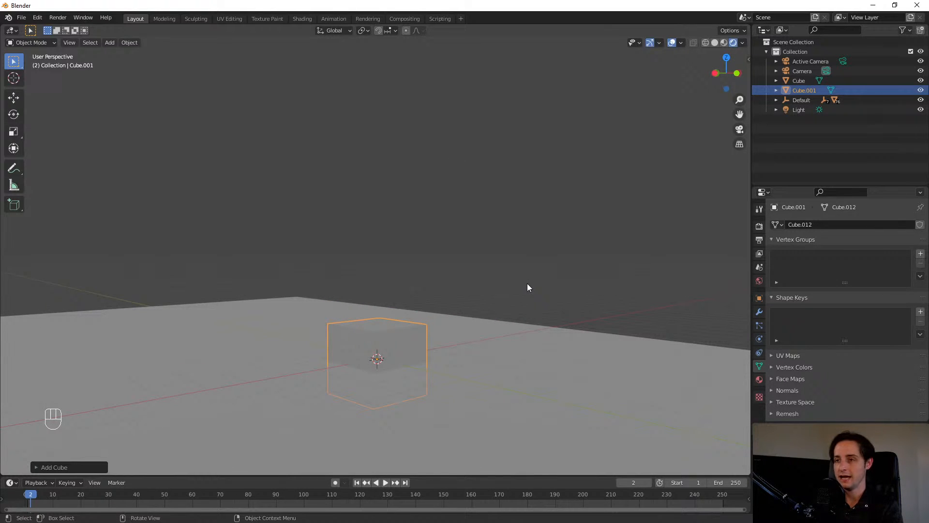
- Bring up the mode-switching pie menu for the new cube and dismiss it without changing mode
{"action": "key", "text": "Tab"}
{"action": "key", "text": "Tab"}
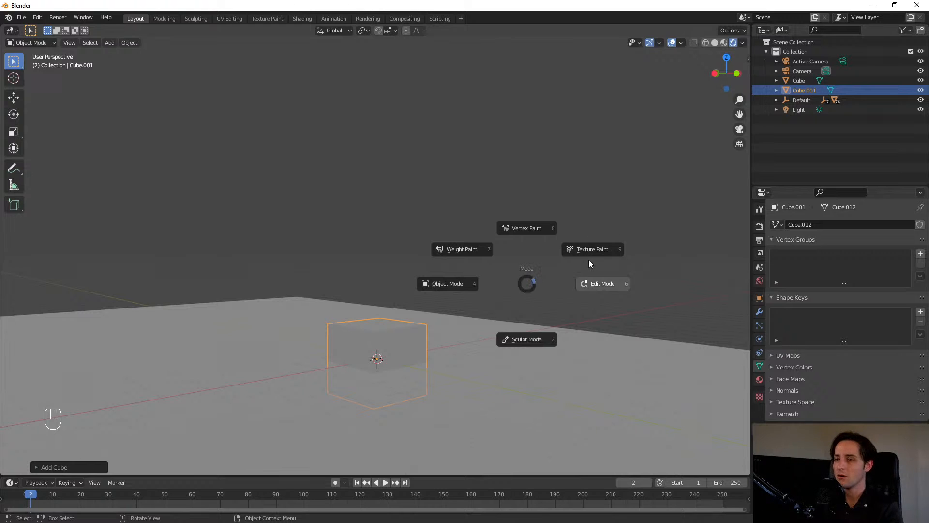
{"action": "left_click", "coordinate": [535, 287]}
- Look through the Blender Preferences categories from Interface to Keymap to find the Tab for Pie Menu option
{"action": "left_click", "coordinate": [22, 17]}
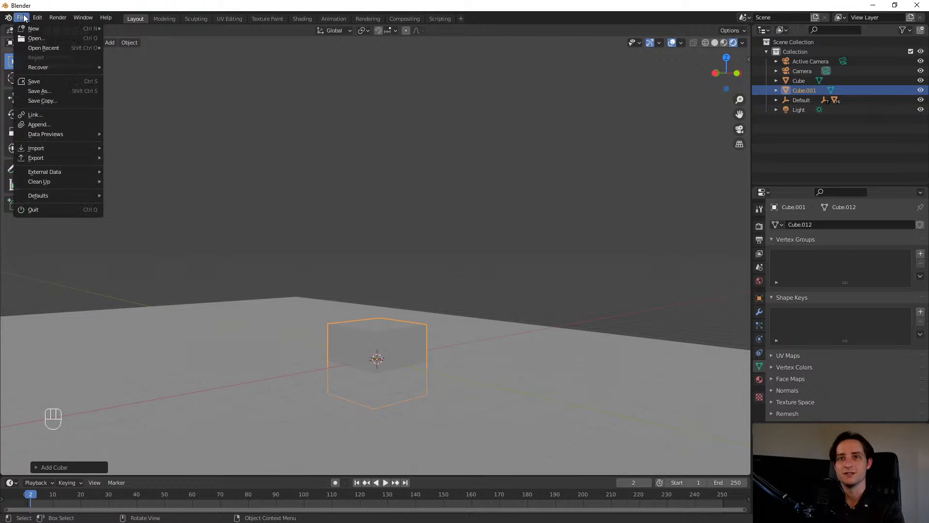
{"action": "mouse_move", "coordinate": [57, 17]}
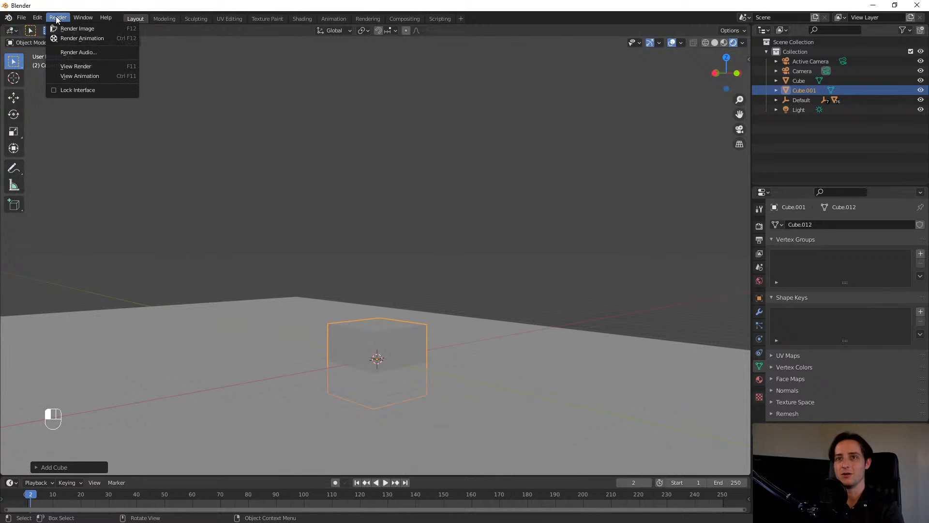
{"action": "left_click", "coordinate": [22, 17]}
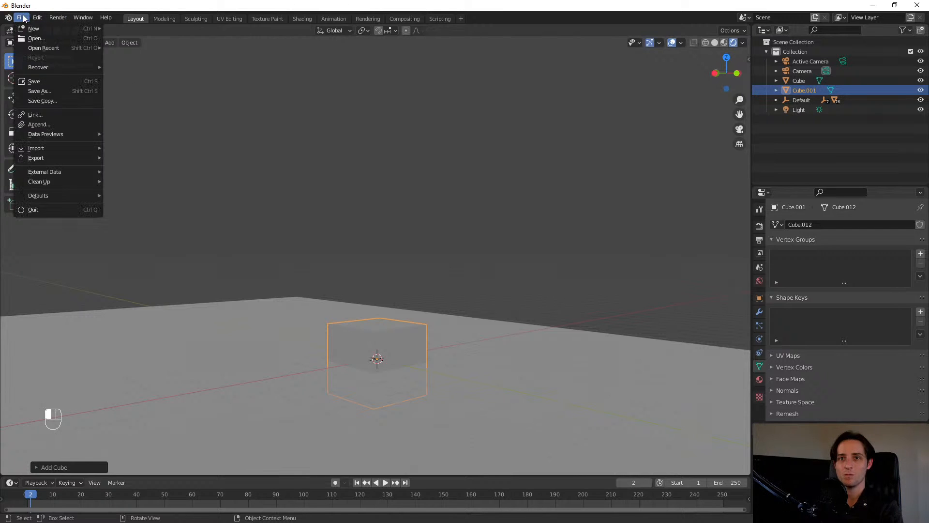
{"action": "mouse_move", "coordinate": [36, 20]}
{"action": "left_click", "coordinate": [50, 156]}
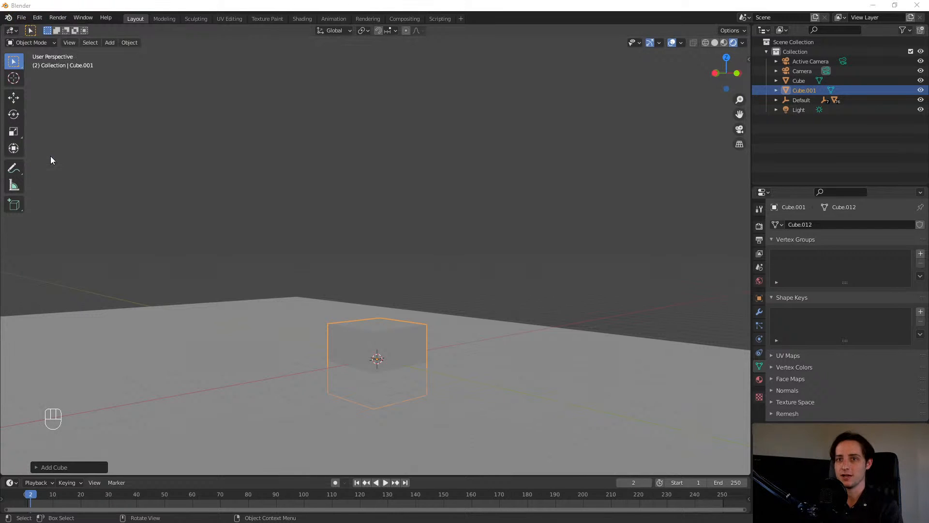
{"action": "left_click", "coordinate": [260, 113]}
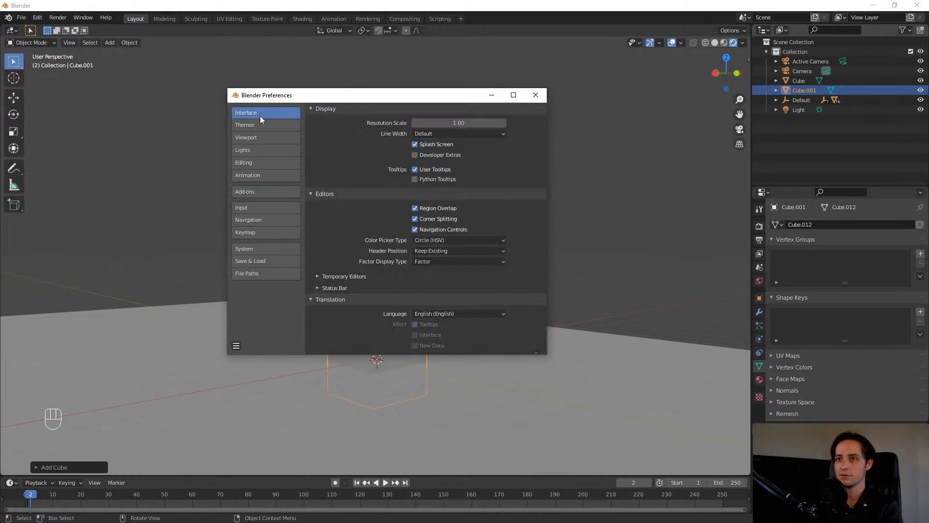
{"action": "left_click", "coordinate": [260, 123]}
{"action": "left_click", "coordinate": [265, 138]}
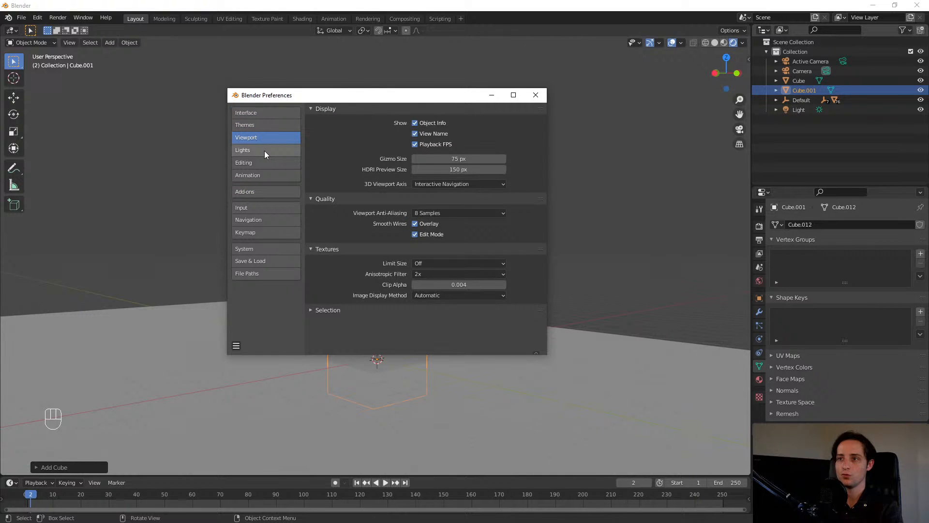
{"action": "left_click", "coordinate": [264, 150]}
{"action": "left_click", "coordinate": [276, 162]}
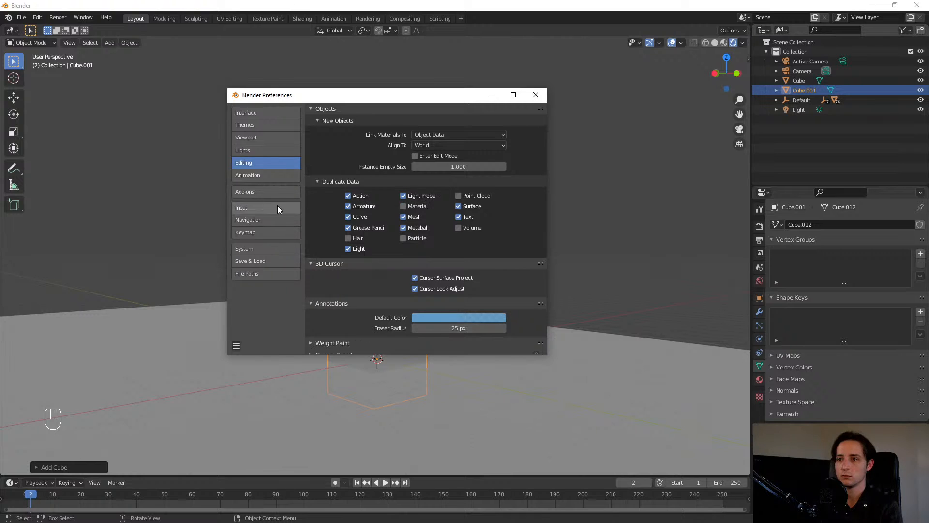
{"action": "left_click", "coordinate": [277, 176]}
{"action": "left_click", "coordinate": [281, 209]}
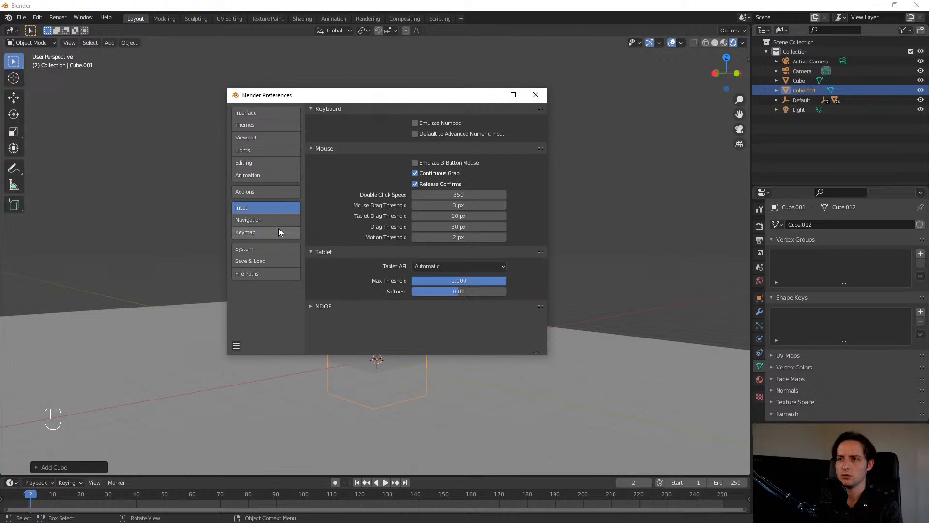
{"action": "left_click", "coordinate": [279, 221]}
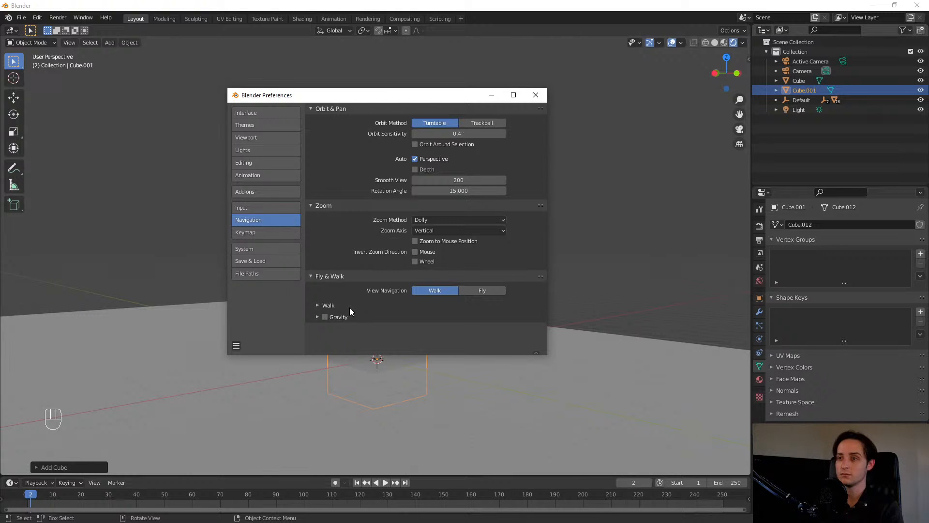
{"action": "left_click", "coordinate": [275, 235]}
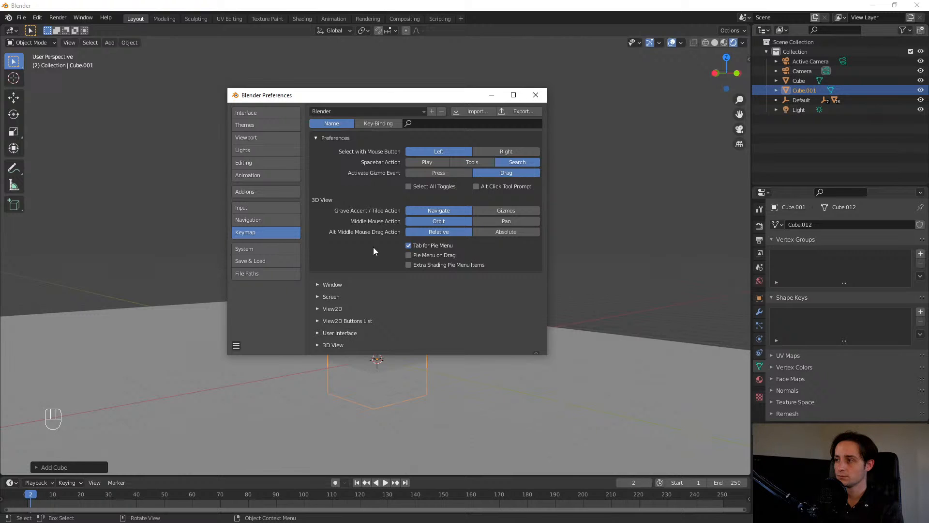
{"action": "left_click", "coordinate": [494, 97]}
- Move the cube above the plane to about X -5.1 m, Y 4.6 m, Z 5.4 m, and enlarge the timeline area
{"action": "key", "text": "g"}
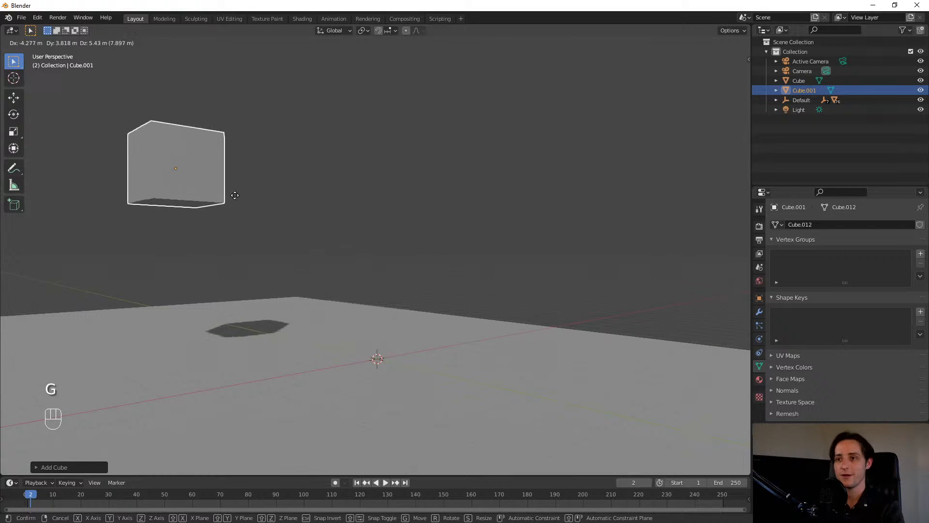
{"action": "left_click", "coordinate": [201, 201]}
{"action": "left_click_drag", "start_coordinate": [121, 476], "coordinate": [143, 418]}
- Return the playhead to frame 1 after a short test playback and insert a Location keyframe for the cube
{"action": "left_click", "coordinate": [386, 426]}
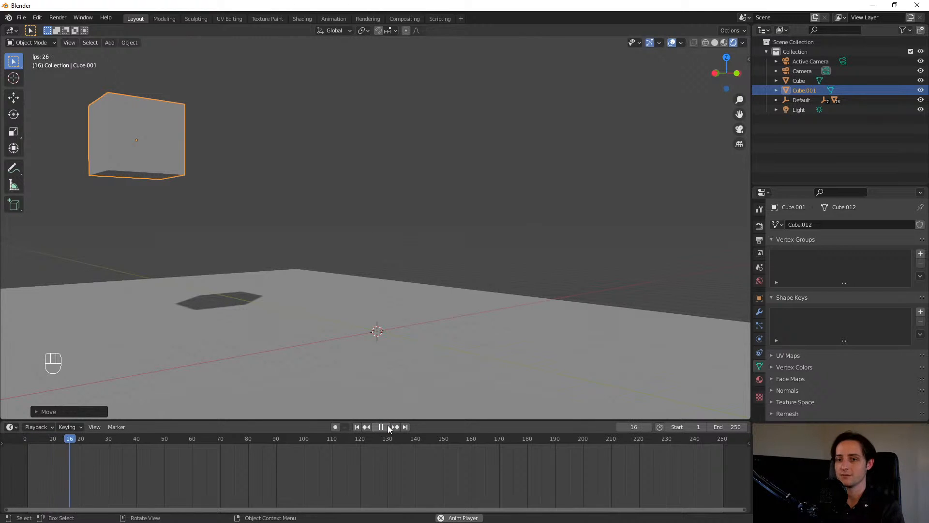
{"action": "left_click", "coordinate": [385, 427]}
{"action": "left_click", "coordinate": [357, 427]}
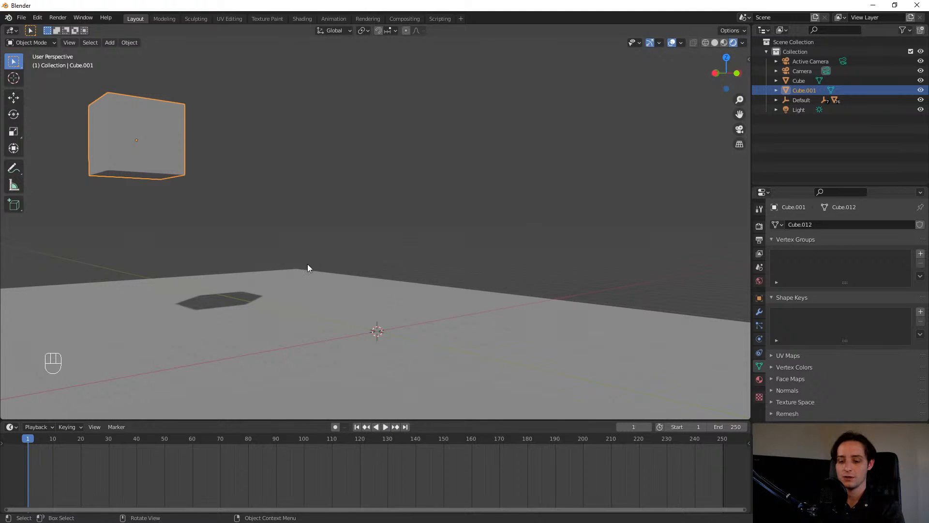
{"action": "key", "text": "i"}
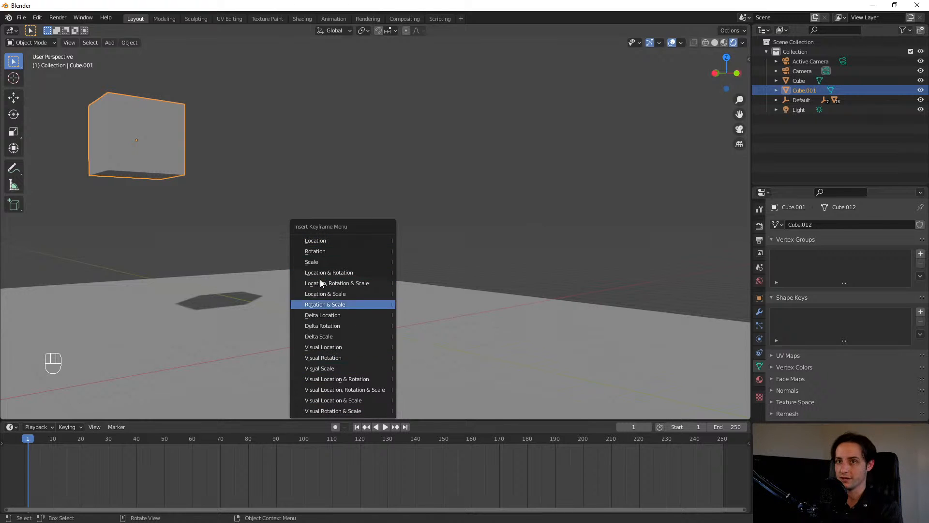
{"action": "left_click", "coordinate": [336, 242]}
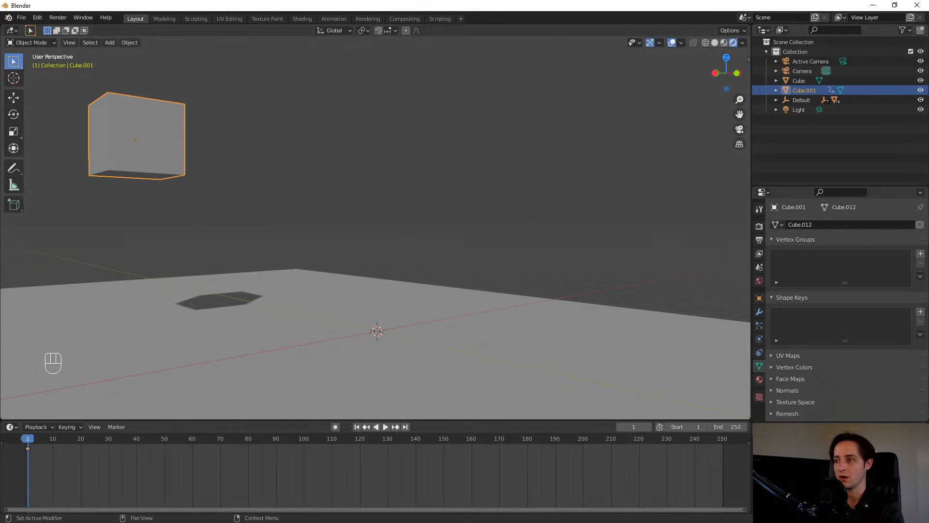
- Display the cube's object transform properties
{"action": "scroll", "coordinate": [791, 281], "scroll_direction": "down", "scroll_amount": 2}
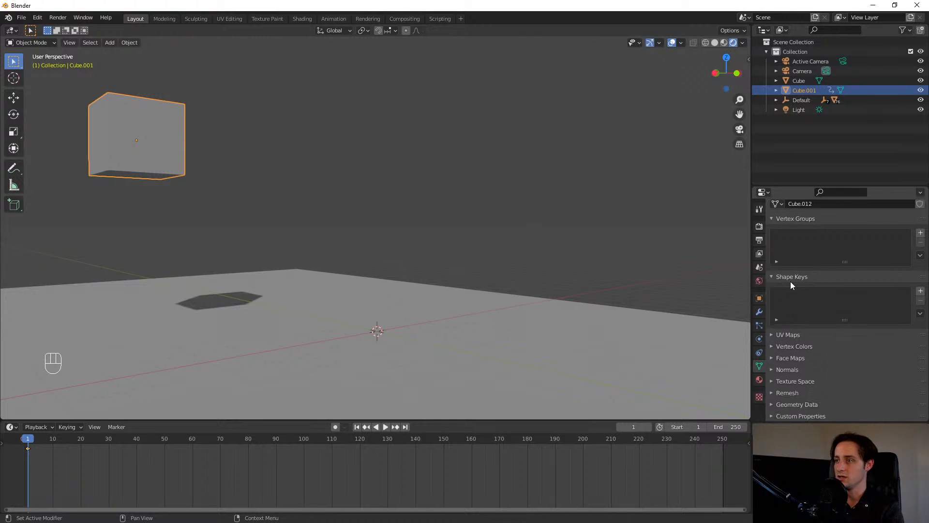
{"action": "left_click", "coordinate": [760, 298]}
{"action": "scroll", "coordinate": [866, 251], "scroll_direction": "up", "scroll_amount": 2}
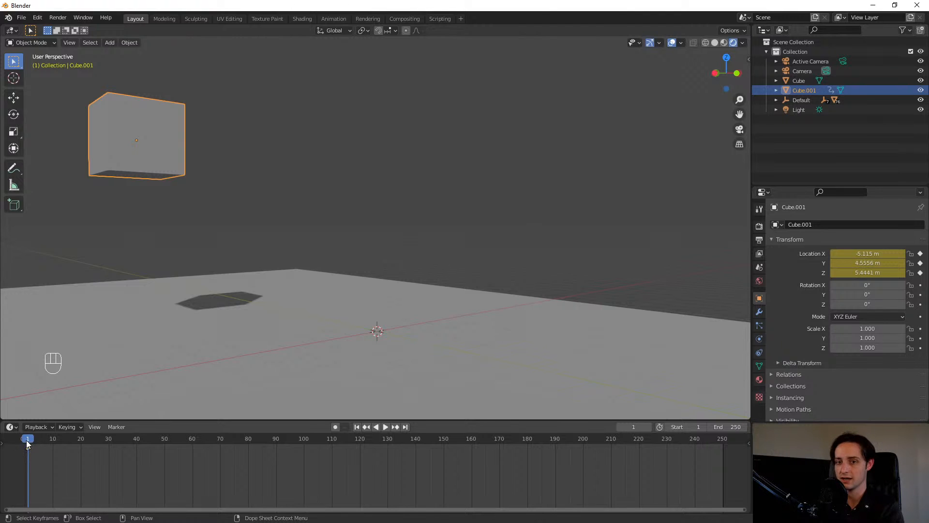
- At frame 120, move the cube to about X 3.8 m, Y -3.4 m, Z 1.7 m and insert a Location keyframe
{"action": "left_click_drag", "start_coordinate": [27, 445], "coordinate": [361, 450]}
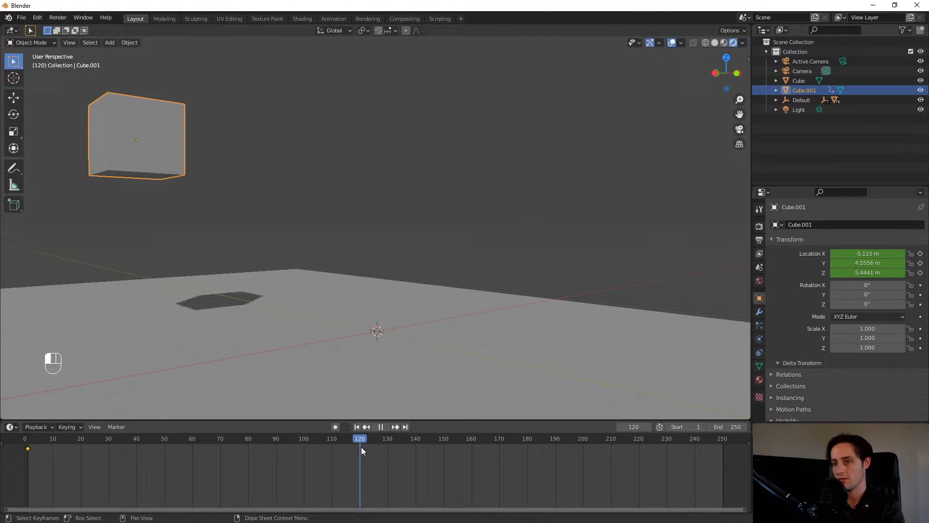
{"action": "key", "text": "g"}
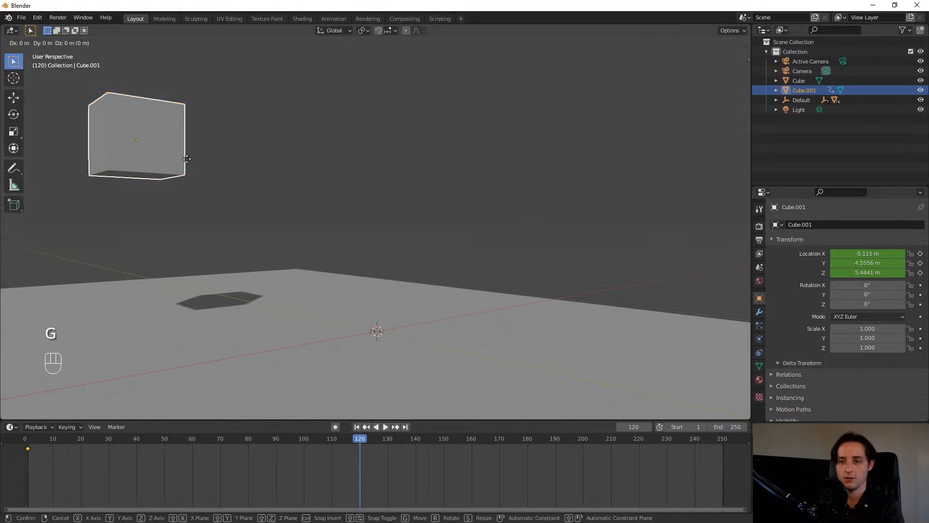
{"action": "left_click", "coordinate": [603, 292]}
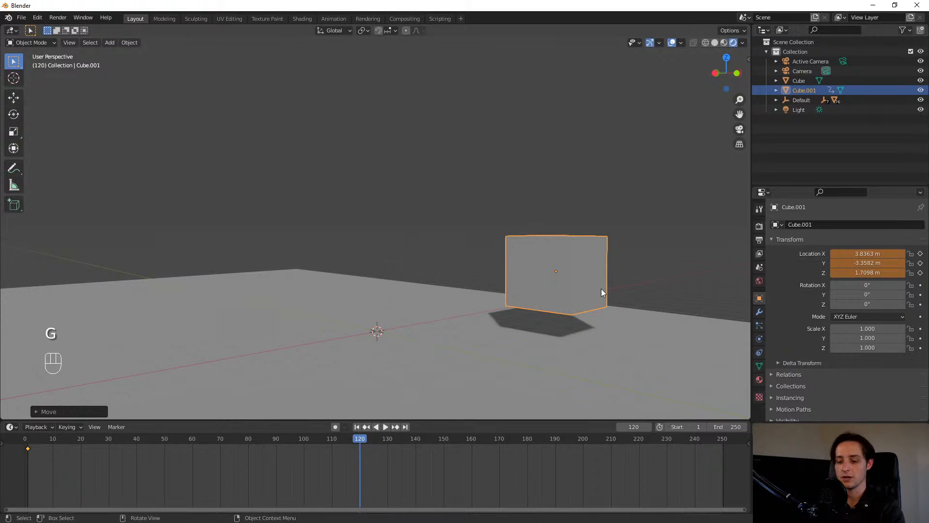
{"action": "key", "text": "i"}
{"action": "left_click", "coordinate": [602, 289]}
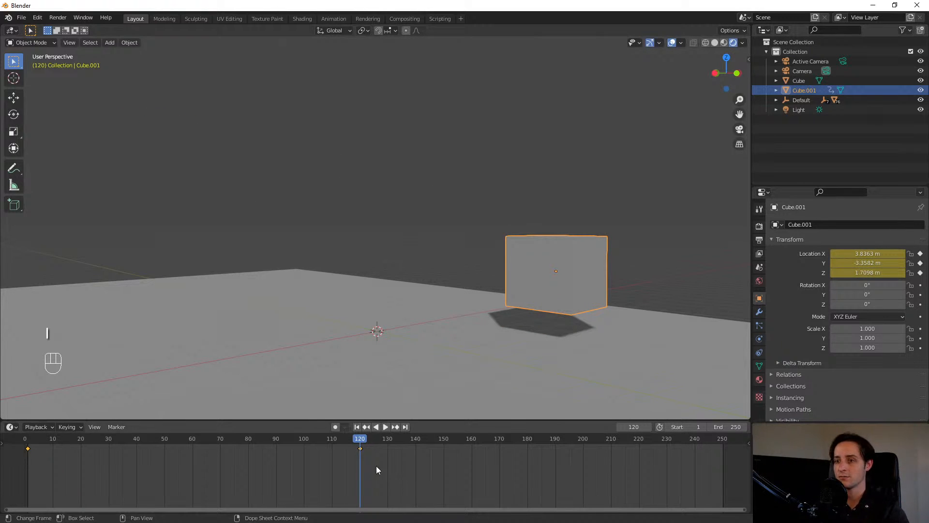
- Play the cube's animation from the first frame and stop it once the movement has finished
{"action": "left_click", "coordinate": [357, 426]}
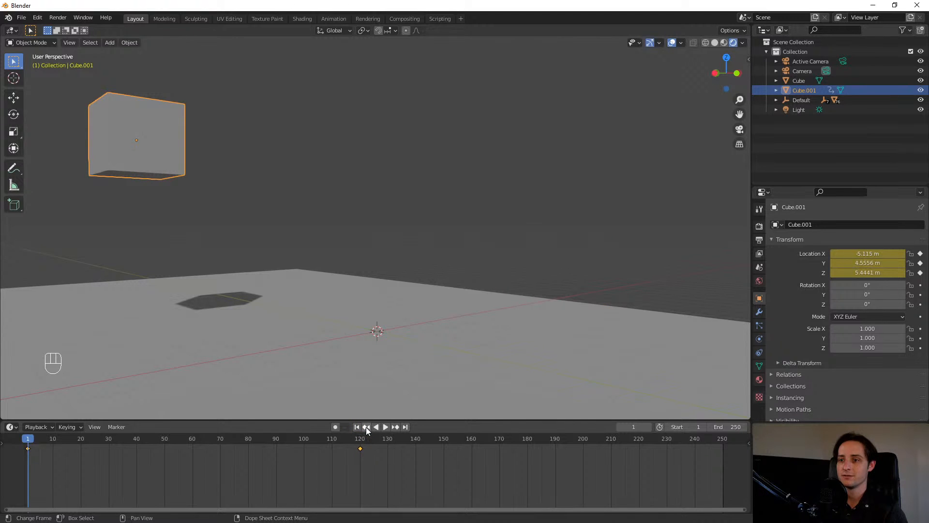
{"action": "left_click", "coordinate": [385, 427]}
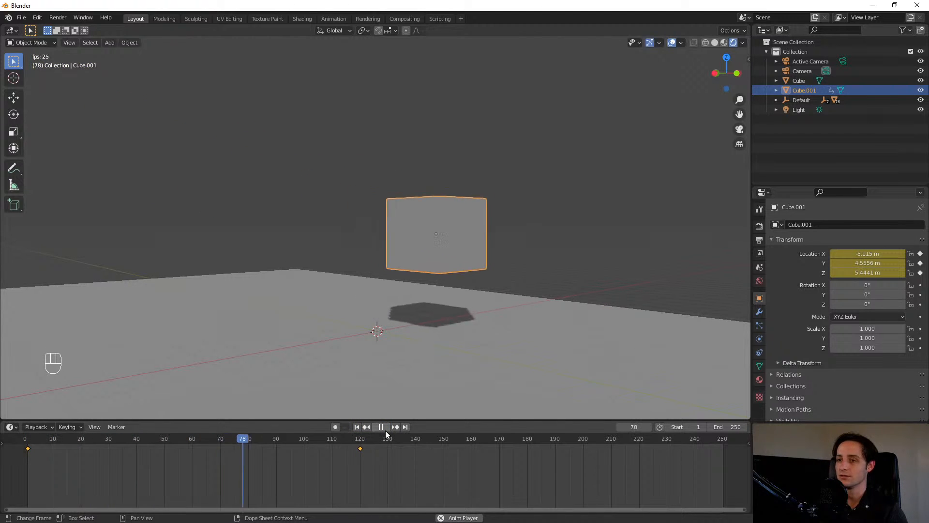
{"action": "left_click", "coordinate": [382, 428]}
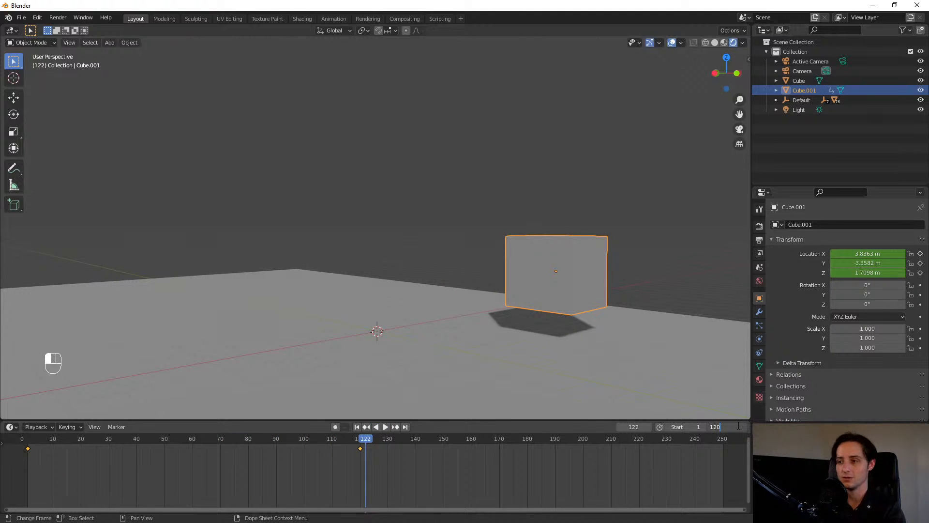
- Set the animation's end frame to 120 and play it back from the first frame
{"action": "key", "text": "Return"}
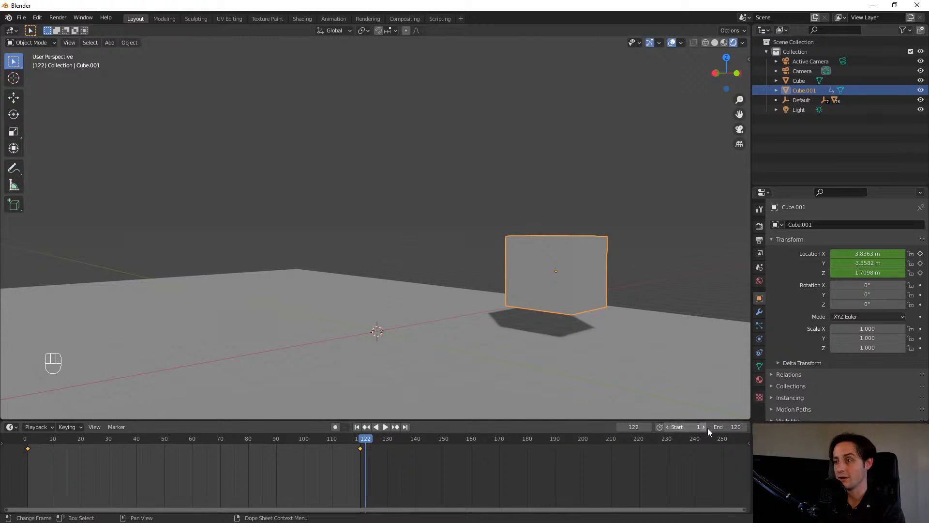
{"action": "left_click", "coordinate": [357, 427]}
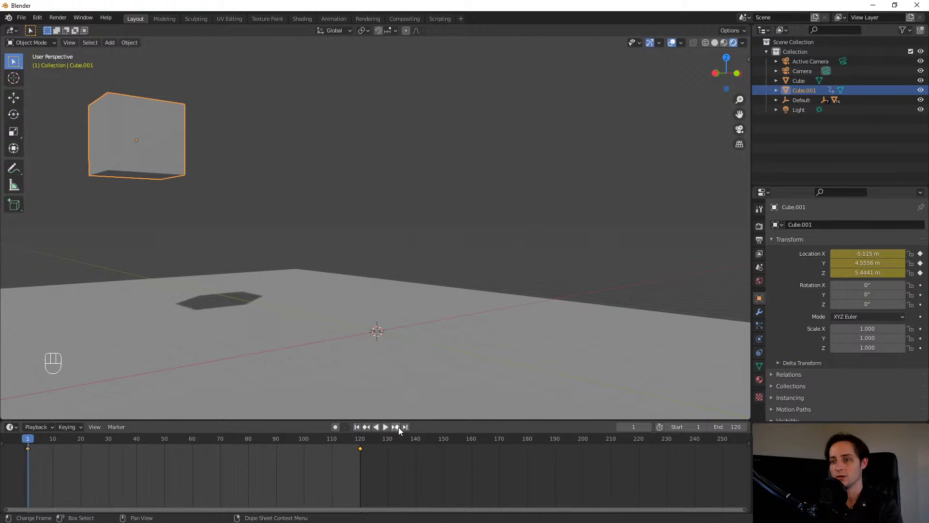
{"action": "left_click", "coordinate": [385, 426]}
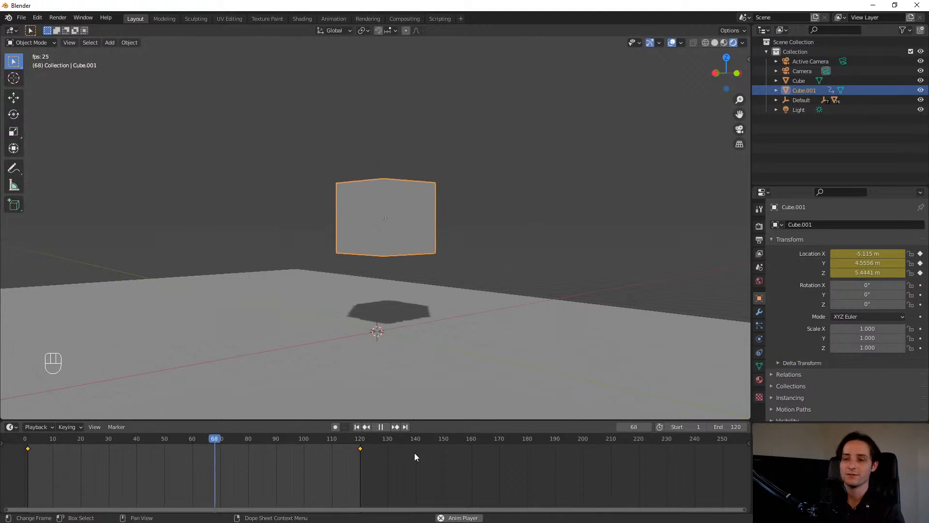
{"action": "key", "text": "space"}
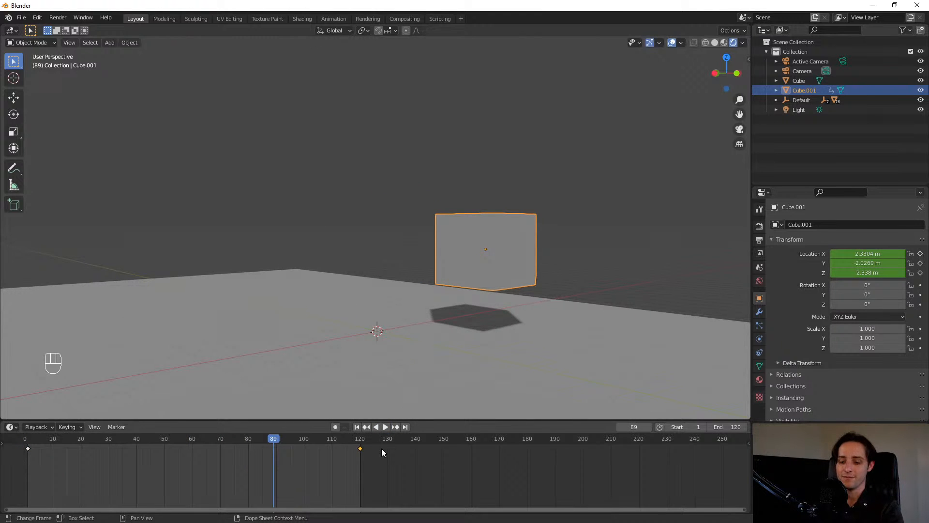
- Move the cube's frame 120 keyframe to frame 60 and place a duplicate of the frame 1 keyframe at frame 120
{"action": "key", "text": "g"}
{"action": "left_click", "coordinate": [215, 460]}
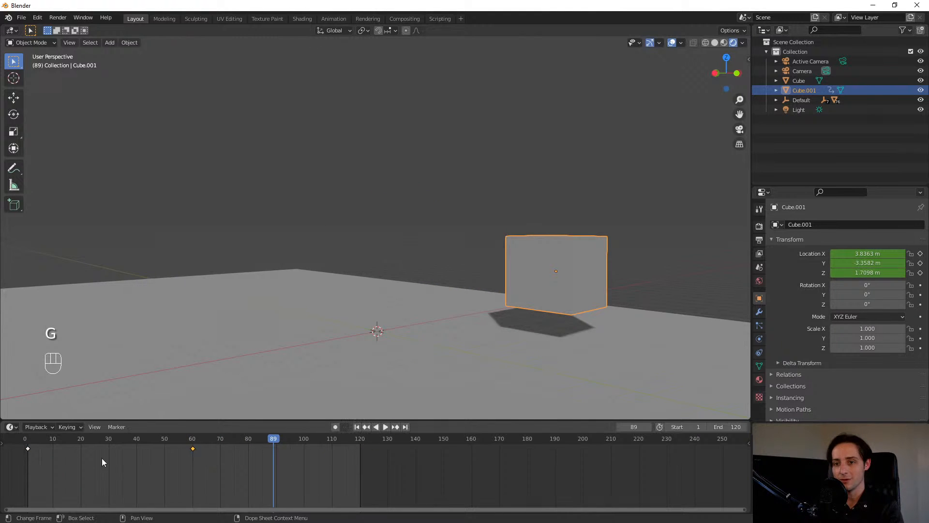
{"action": "left_click", "coordinate": [27, 448]}
{"action": "key", "text": "shift+d"}
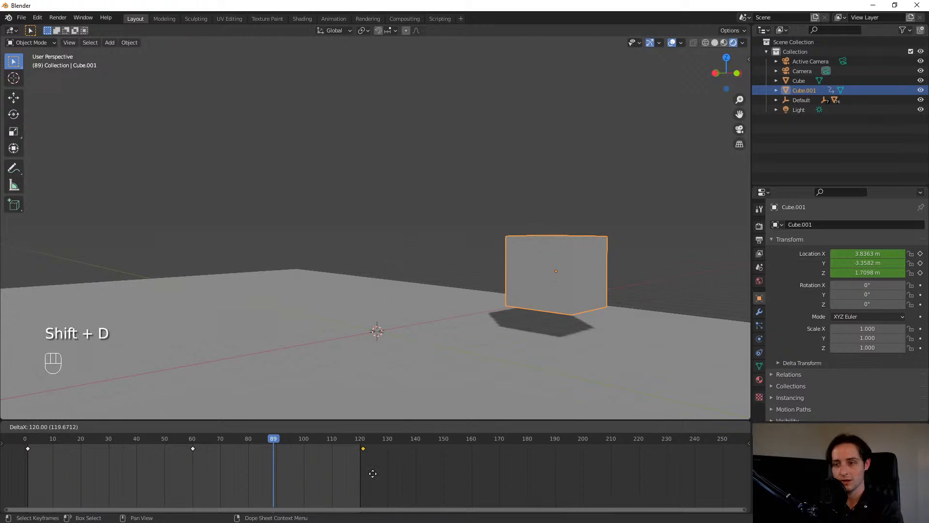
{"action": "left_click", "coordinate": [370, 471]}
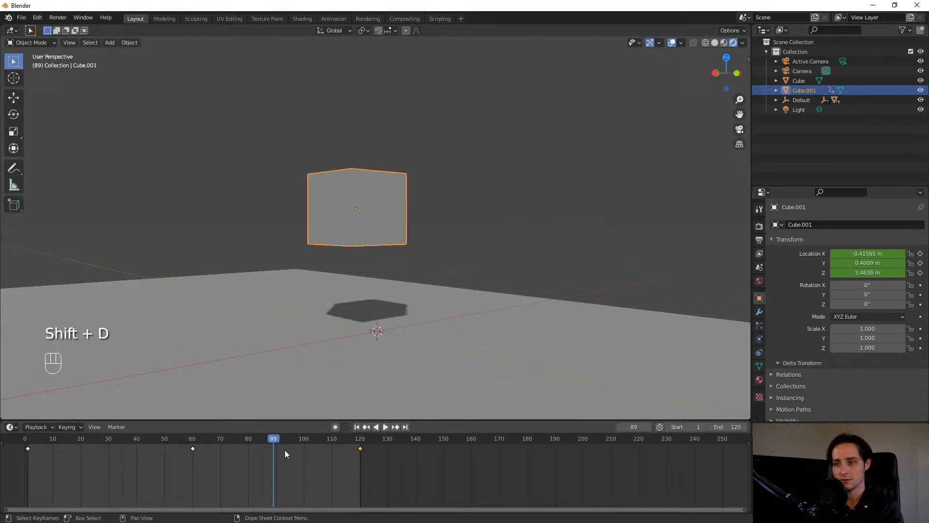
- Play the cube's back-and-forth animation from the first frame
{"action": "left_click", "coordinate": [357, 426]}
{"action": "left_click", "coordinate": [385, 426]}
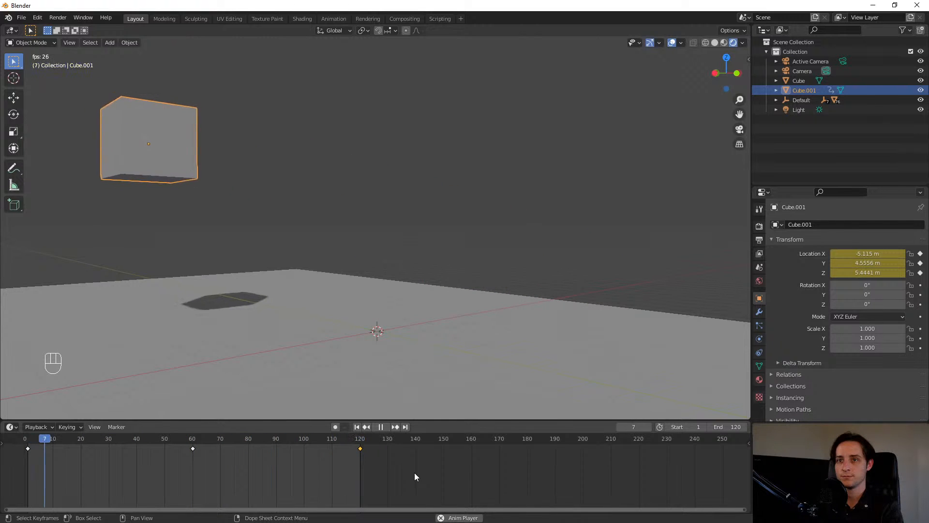
- View the cube's looping movement from a wider, higher angle, stop the playback and select all of its keyframes
{"action": "middle_click_drag", "start_coordinate": [412, 387], "coordinate": [361, 302]}
{"action": "scroll", "coordinate": [367, 304], "scroll_direction": "down", "scroll_amount": 5}
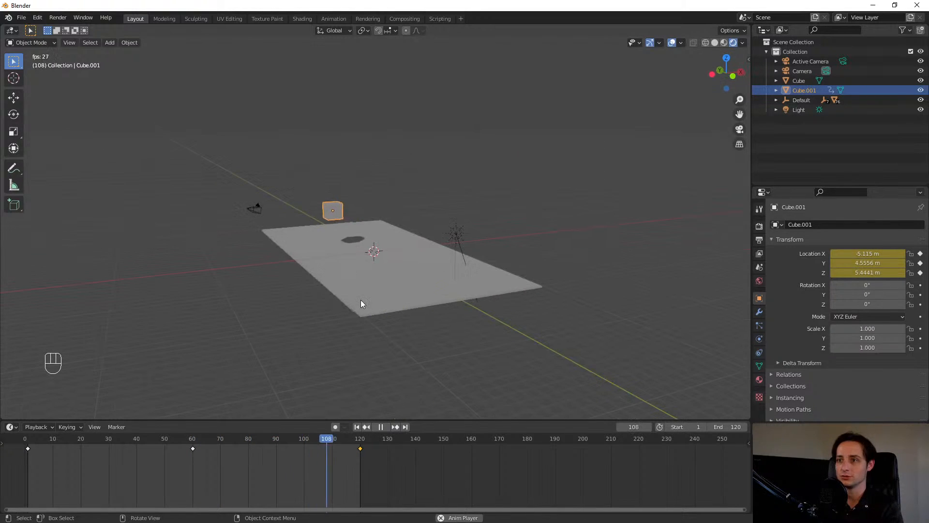
{"action": "middle_click_drag", "start_coordinate": [389, 275], "coordinate": [407, 377]}
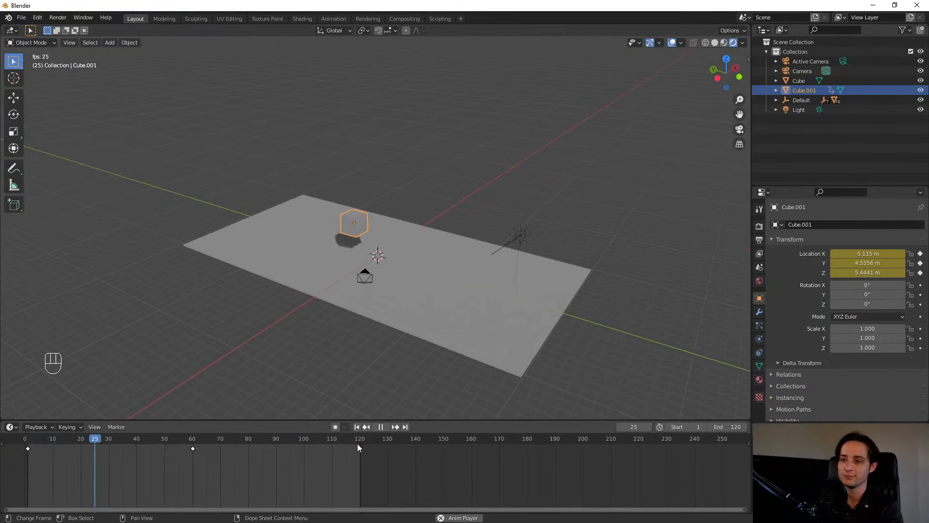
{"action": "key", "text": "a"}
{"action": "left_click", "coordinate": [381, 427]}
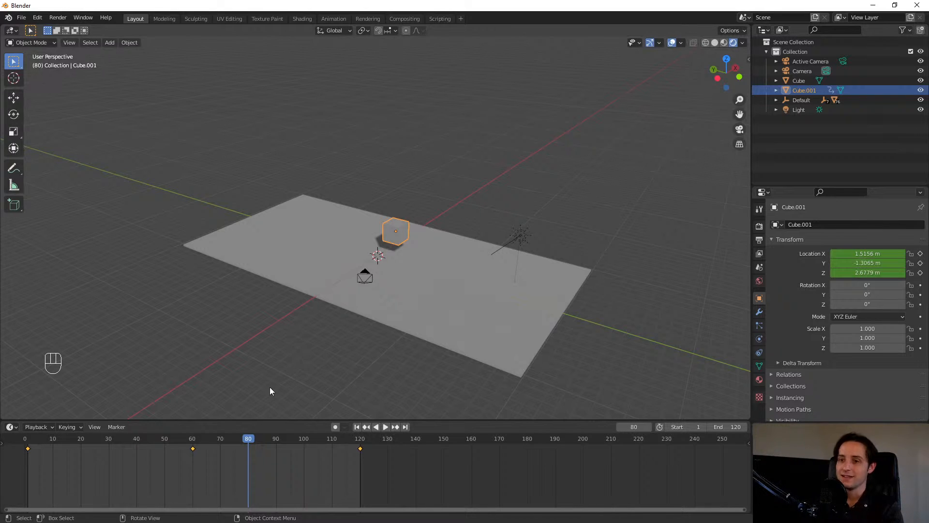
{"action": "scroll", "coordinate": [388, 364], "scroll_direction": "up", "scroll_amount": 4}
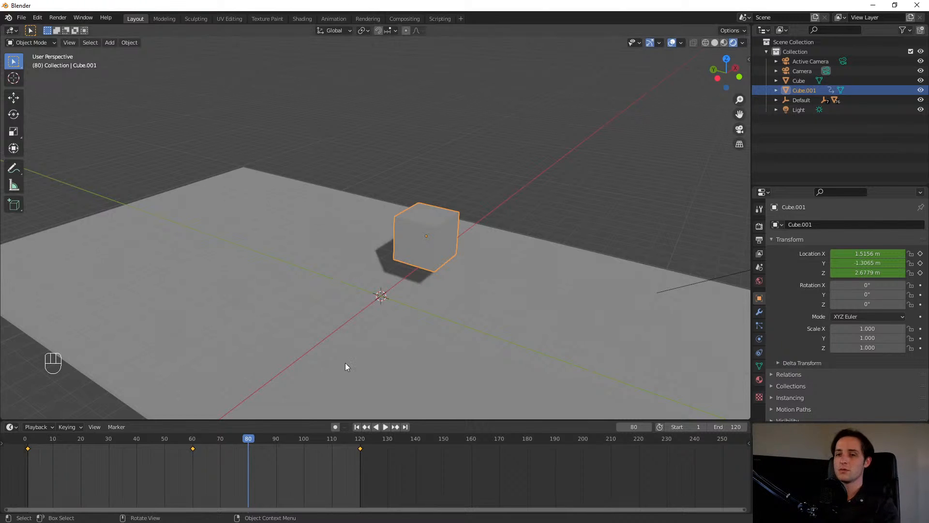
- Scrub through the cube's movement and play it briefly from frame 1 to review the motion between keyframes
{"action": "left_click_drag", "start_coordinate": [146, 438], "coordinate": [92, 474]}
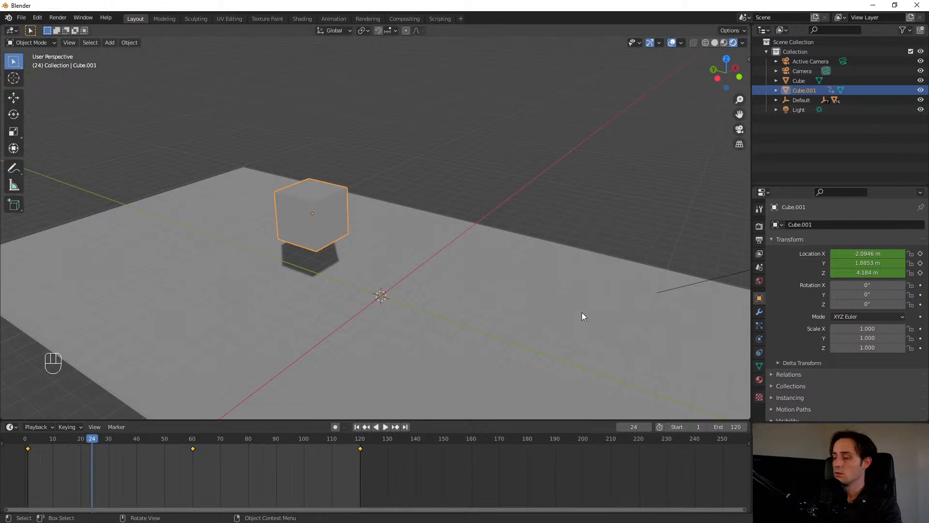
{"action": "left_click_drag", "start_coordinate": [117, 448], "coordinate": [26, 442]}
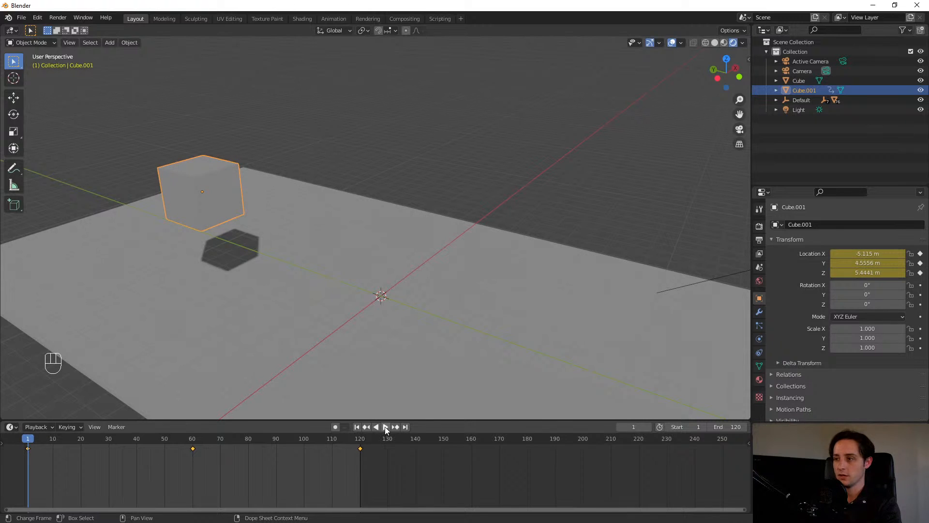
{"action": "left_click", "coordinate": [385, 426]}
{"action": "left_click", "coordinate": [381, 426]}
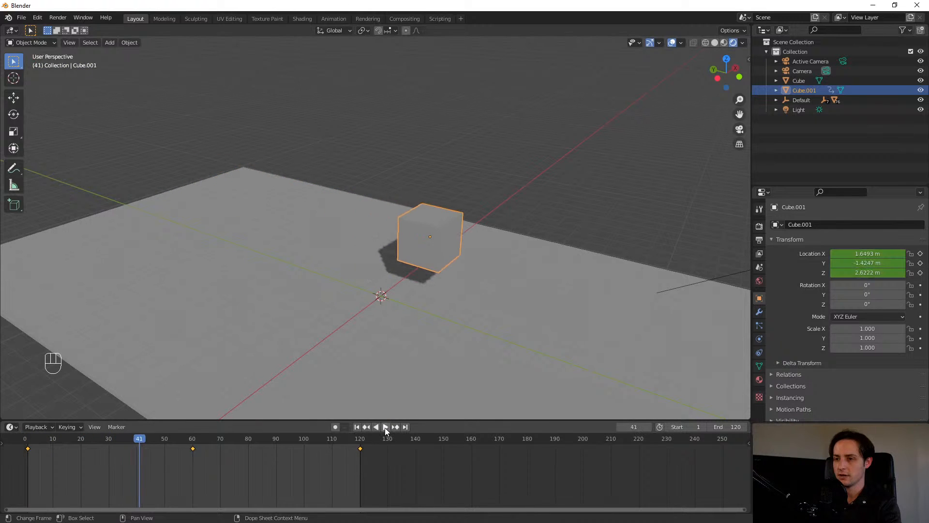
{"action": "left_click_drag", "start_coordinate": [145, 440], "coordinate": [242, 465]}
- Delete all of the cube's location keyframes from the timeline
{"action": "key", "text": "a"}
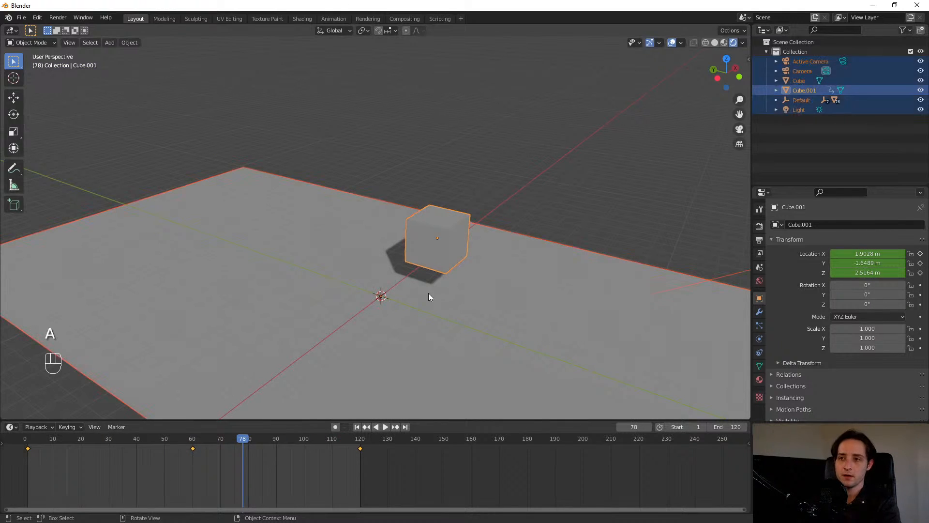
{"action": "key", "text": "x"}
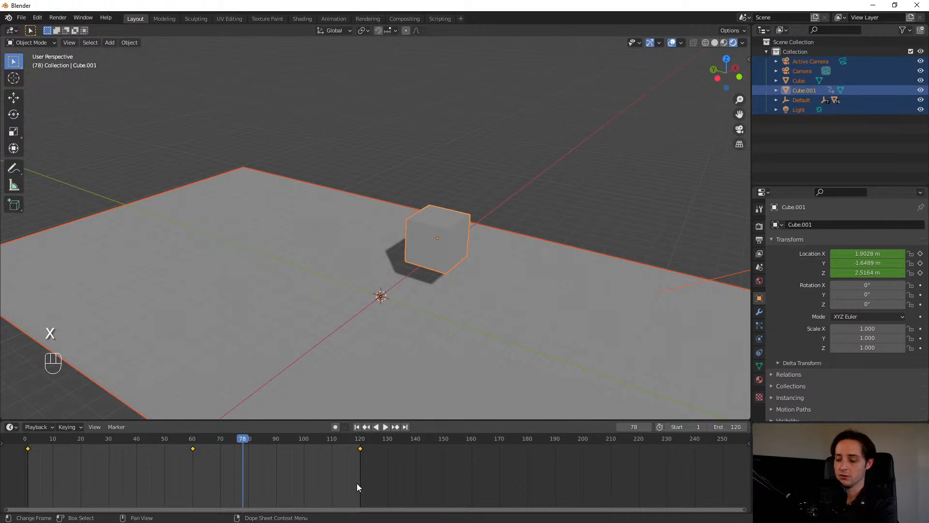
{"action": "key", "text": "Delete"}
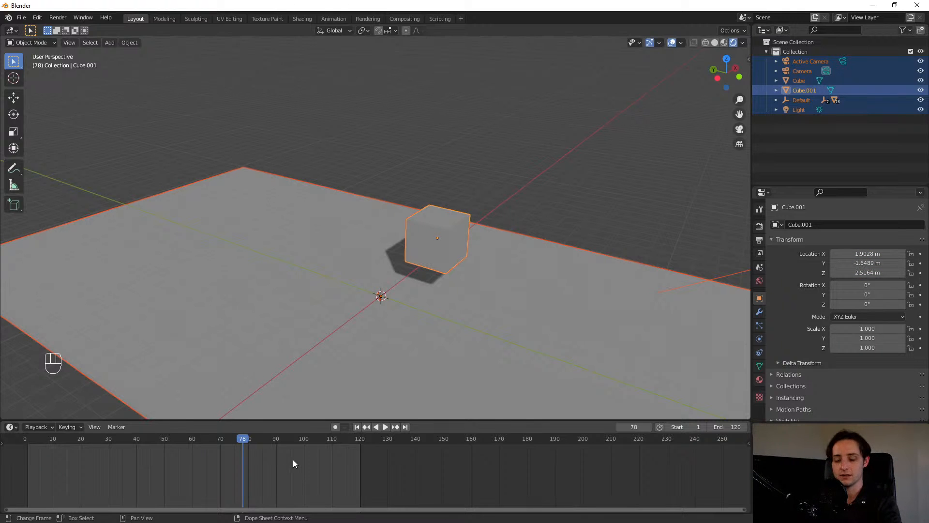
- Move the cube above the plane to about X 0.47 m, Y 1.2 m, Z 3.47 m
{"action": "middle_click_drag", "start_coordinate": [380, 216], "coordinate": [611, 270]}
{"action": "left_click", "coordinate": [451, 239]}
{"action": "key", "text": "g"}
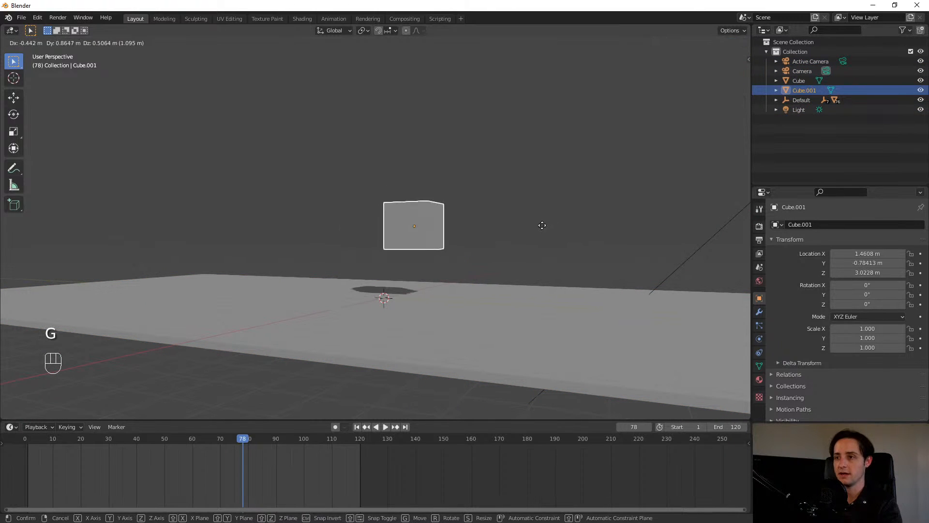
{"action": "left_click", "coordinate": [491, 214]}
- Play the timeline from the first frame and stop it to check whether the cube still moves
{"action": "key", "text": "shift+Left"}
{"action": "left_click", "coordinate": [385, 428]}
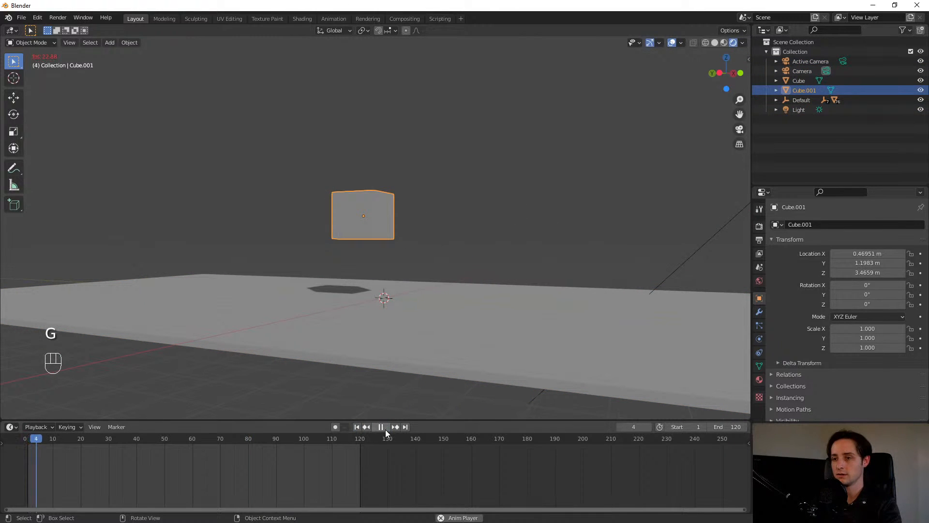
{"action": "left_click", "coordinate": [388, 429]}
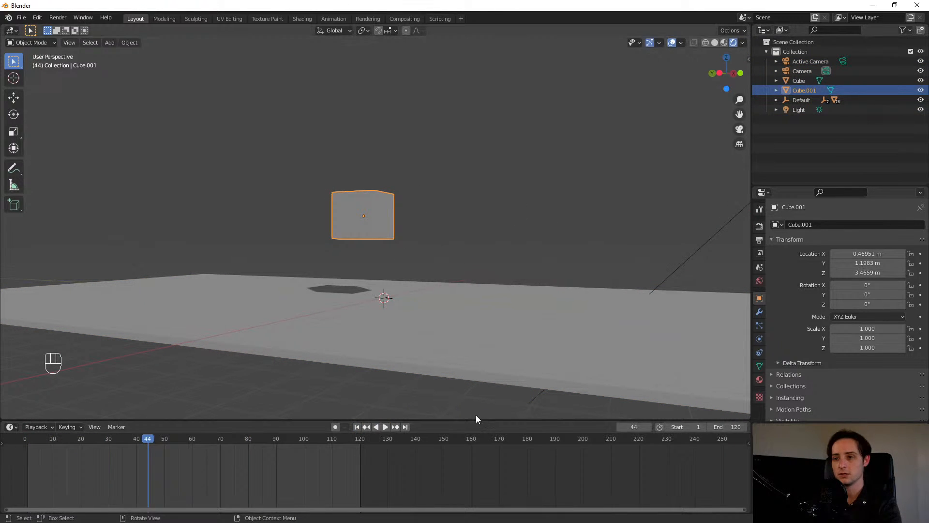
- Insert a rotation keyframe for the cube at frame 1
{"action": "scroll", "coordinate": [405, 219], "scroll_direction": "up", "scroll_amount": 4}
{"action": "middle_click_drag", "start_coordinate": [405, 219], "coordinate": [432, 216]}
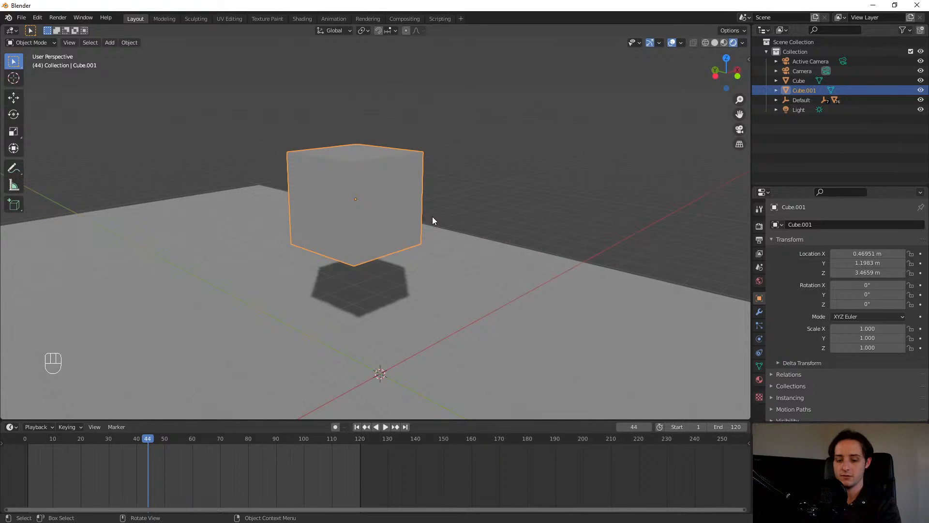
{"action": "key", "text": "i"}
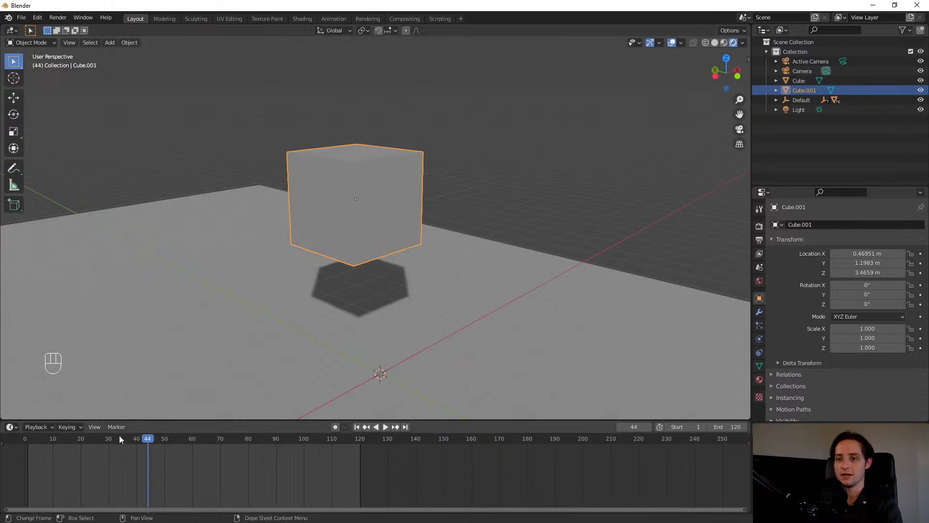
{"action": "left_click_drag", "start_coordinate": [119, 438], "coordinate": [27, 451]}
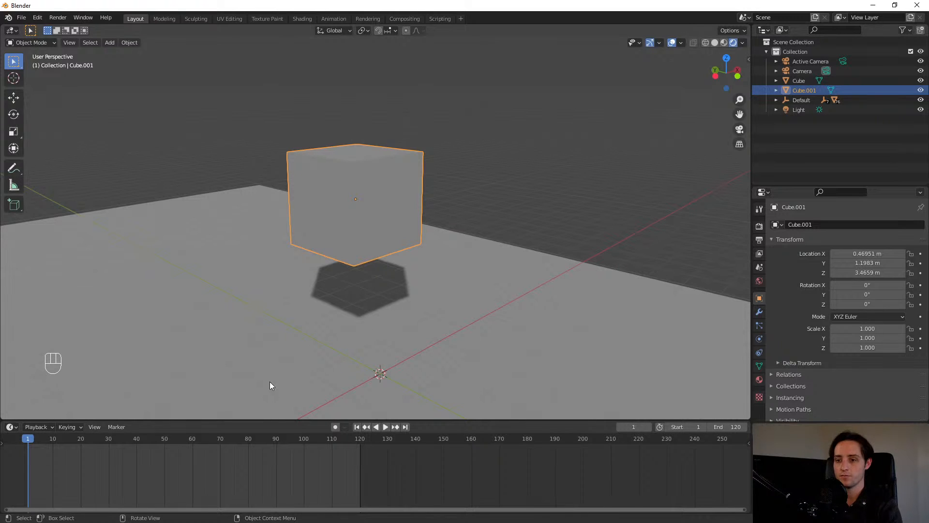
{"action": "key", "text": "i"}
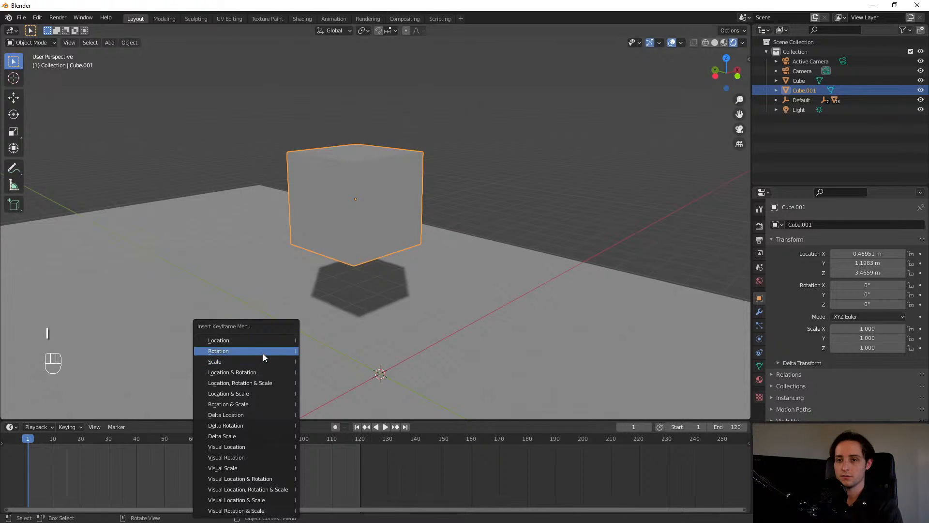
{"action": "left_click", "coordinate": [262, 351]}
- At frame 30, rotate the cube 360° around the Z axis and insert a rotation keyframe
{"action": "mouse_move", "coordinate": [116, 444]}
{"action": "left_mouse_down"}
{"action": "mouse_move", "coordinate": [138, 445]}
{"action": "mouse_move", "coordinate": [110, 446]}
{"action": "left_mouse_up"}
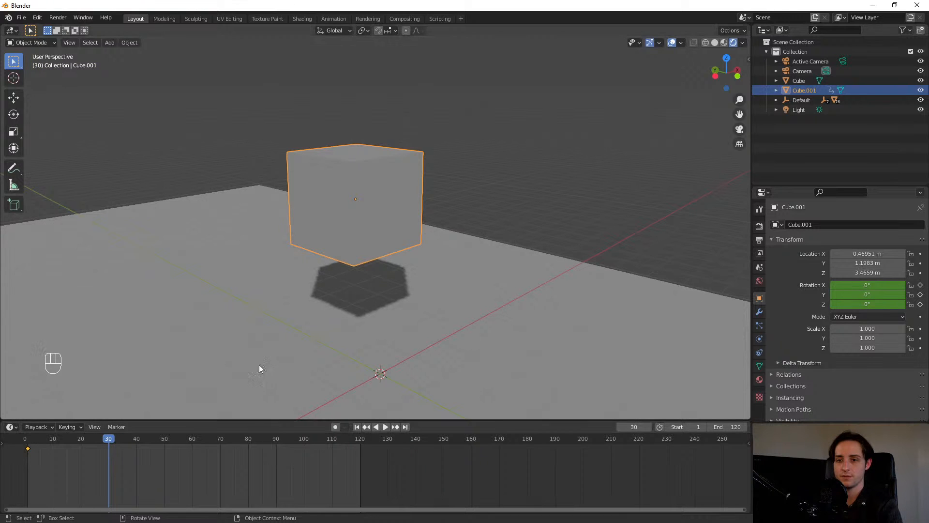
{"action": "key", "text": "r"}
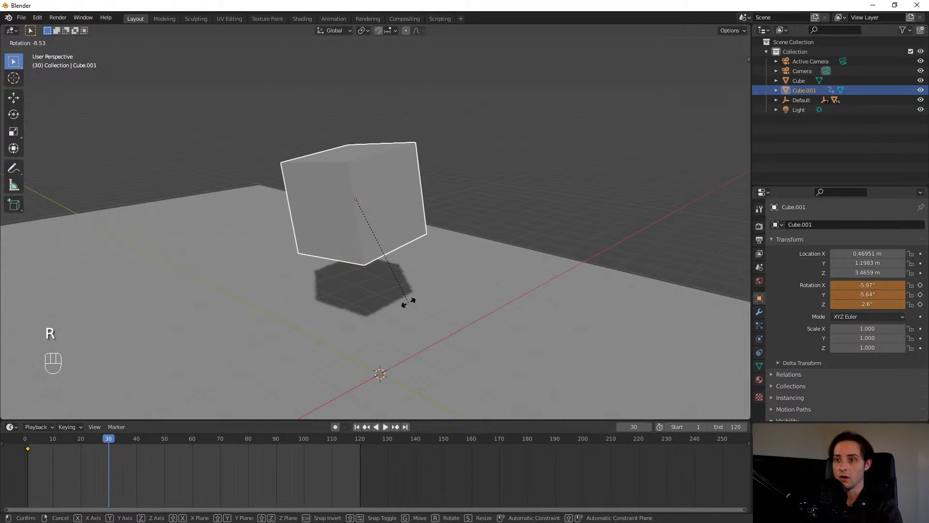
{"action": "key", "text": "z"}
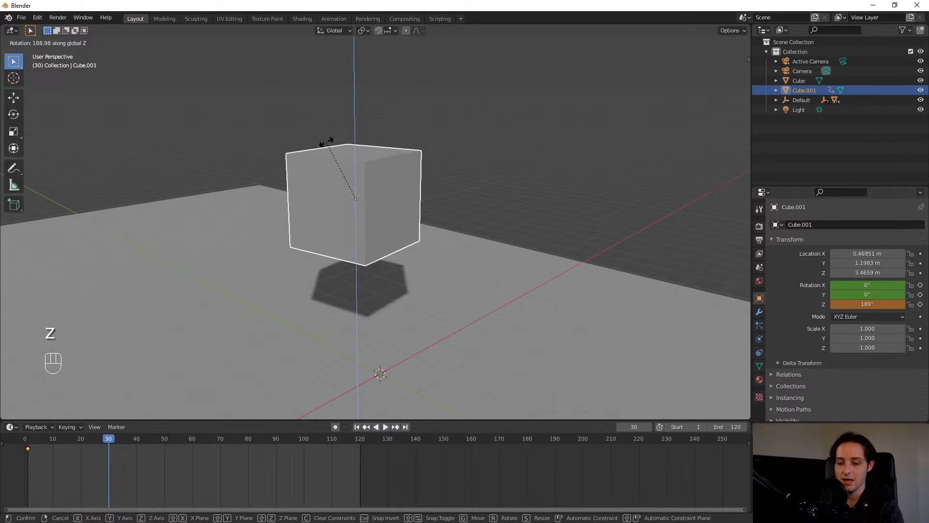
{"action": "type", "text": "360"}
{"action": "key", "text": "Return"}
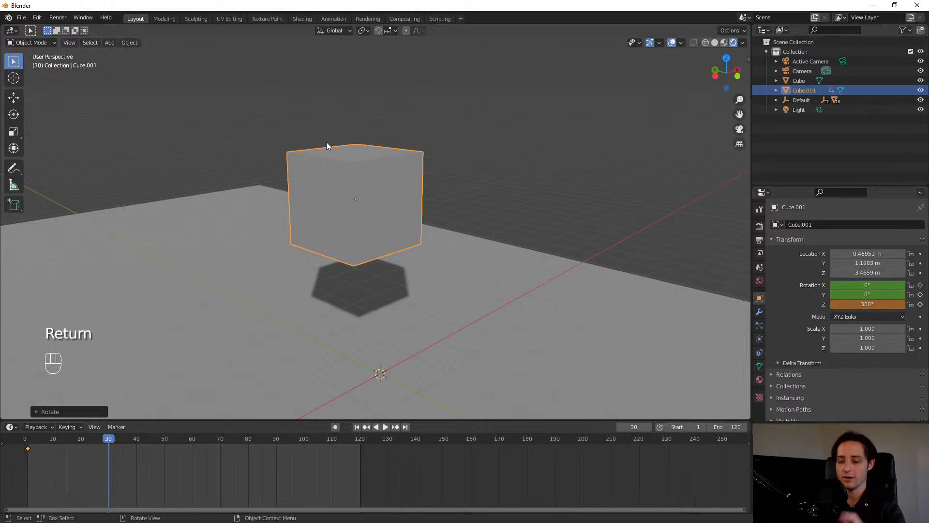
{"action": "key", "text": "i"}
{"action": "left_click", "coordinate": [326, 142]}
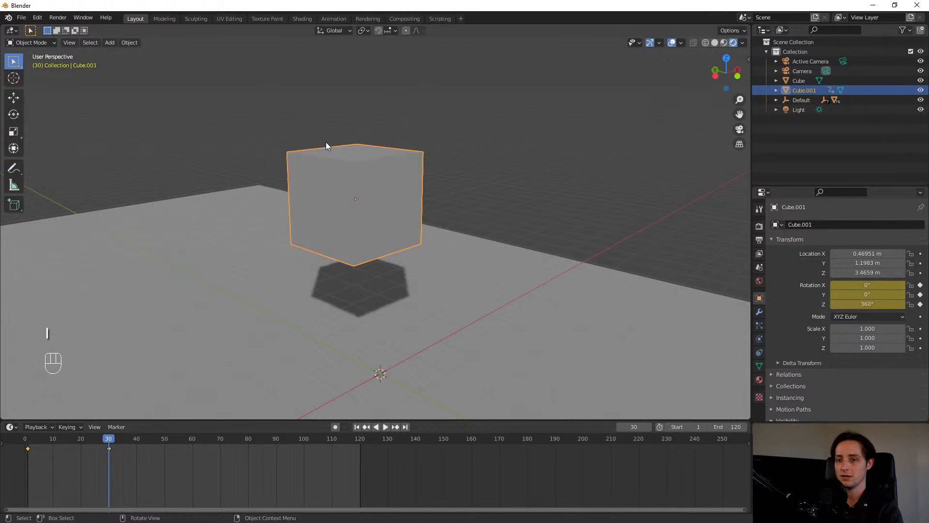
- Play the cube's rotation from frame 1 and stop it once the turn is complete
{"action": "left_click_drag", "start_coordinate": [110, 441], "coordinate": [29, 445]}
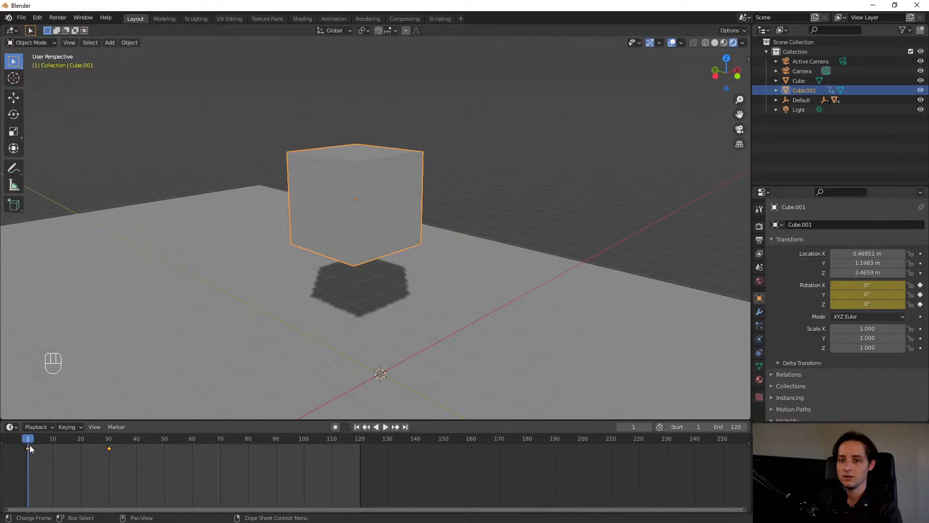
{"action": "left_click", "coordinate": [385, 427]}
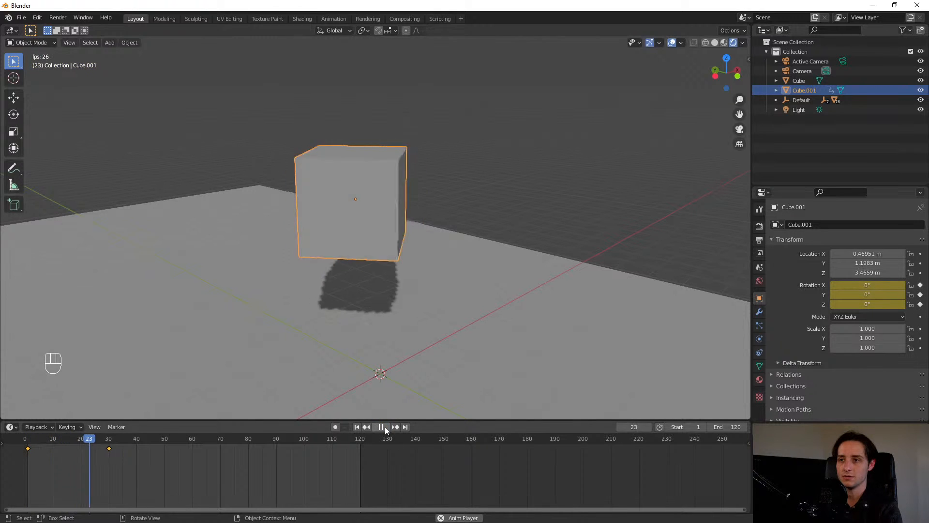
{"action": "left_click", "coordinate": [386, 427]}
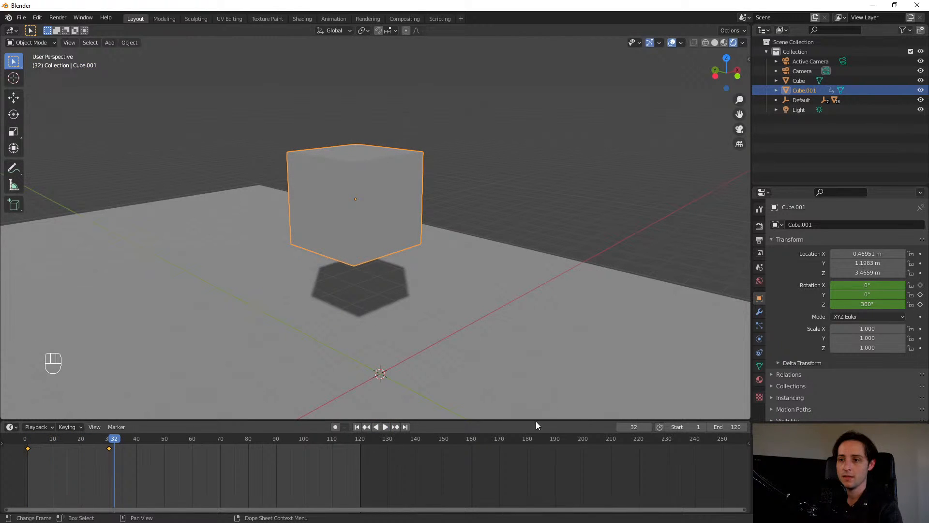
- Set the animation's end frame to 30 and play the rotation loop, stopping it after a while
{"action": "left_click", "coordinate": [723, 427]}
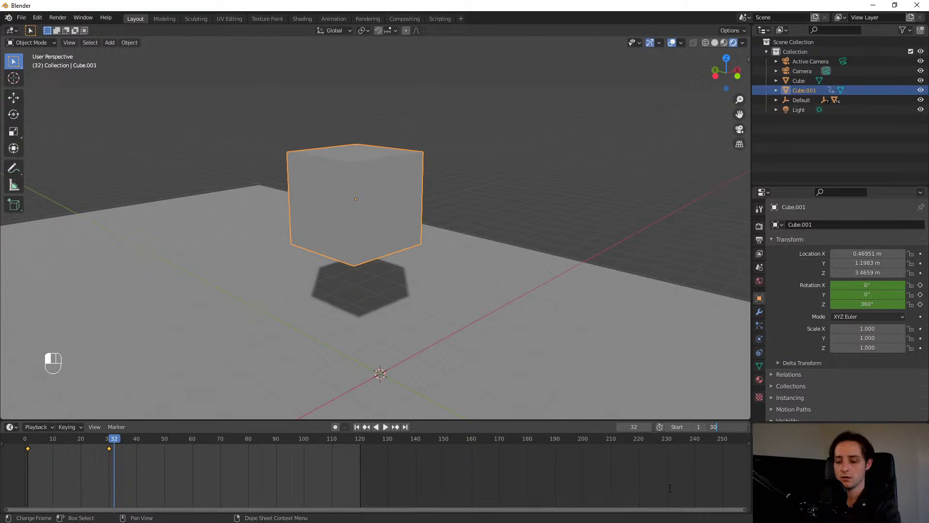
{"action": "key", "text": "Return"}
{"action": "left_click", "coordinate": [387, 427]}
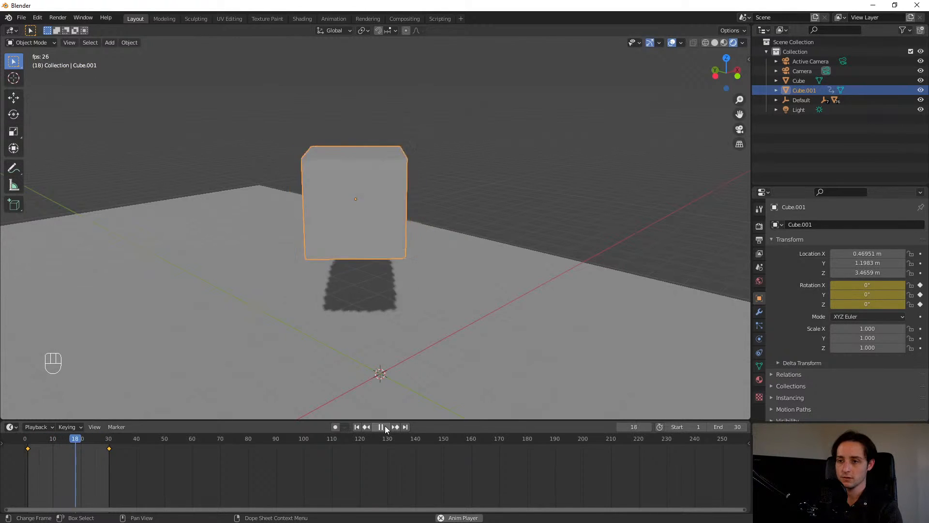
{"action": "left_click", "coordinate": [384, 426]}
{"action": "left_click_drag", "start_coordinate": [175, 480], "coordinate": [24, 442]}
{"action": "right_click", "coordinate": [27, 447]}
{"action": "mouse_move", "coordinate": [27, 446]}
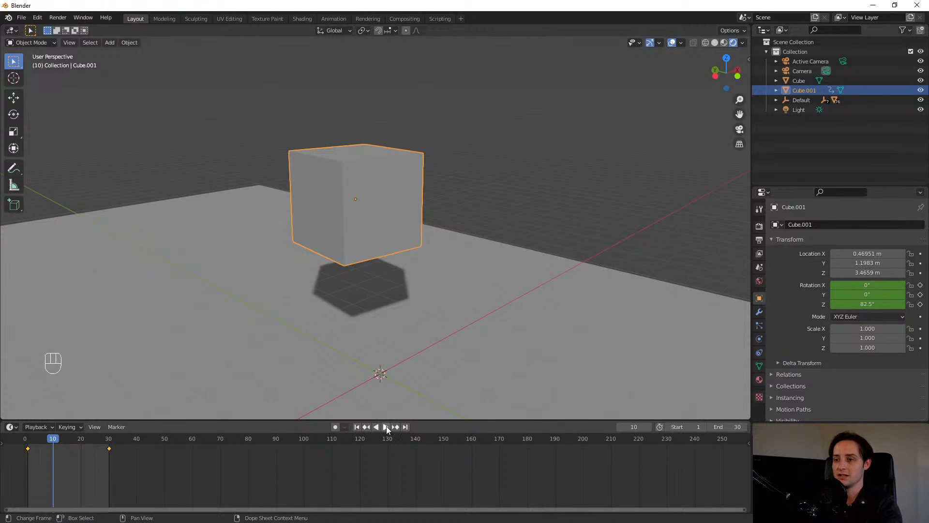
- Play the 30-frame rotation loop again from frame 1 to examine its speed, and stop it
{"action": "left_click_drag", "start_coordinate": [59, 443], "coordinate": [27, 443]}
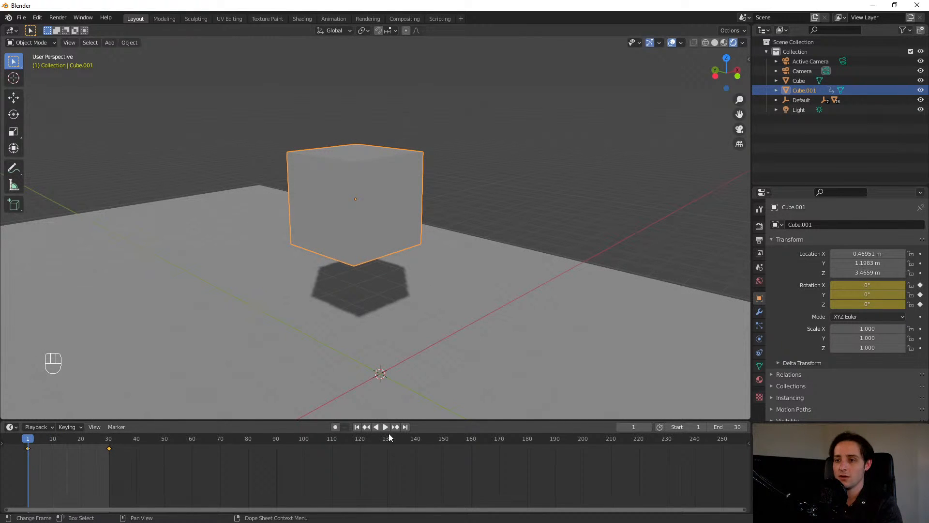
{"action": "left_click", "coordinate": [385, 428]}
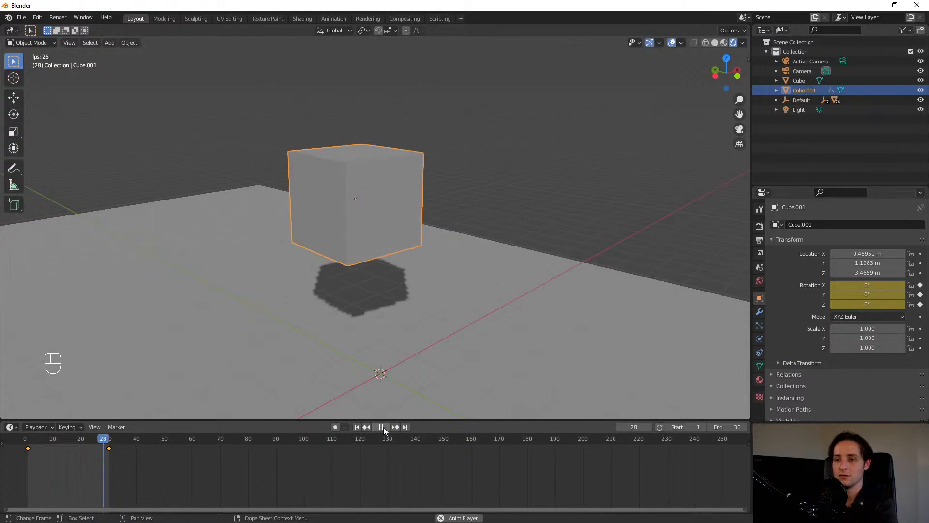
{"action": "left_click", "coordinate": [383, 427]}
- Change the interpolation mode of both rotation keyframes to Linear
{"action": "left_click_drag", "start_coordinate": [21, 455], "coordinate": [127, 443]}
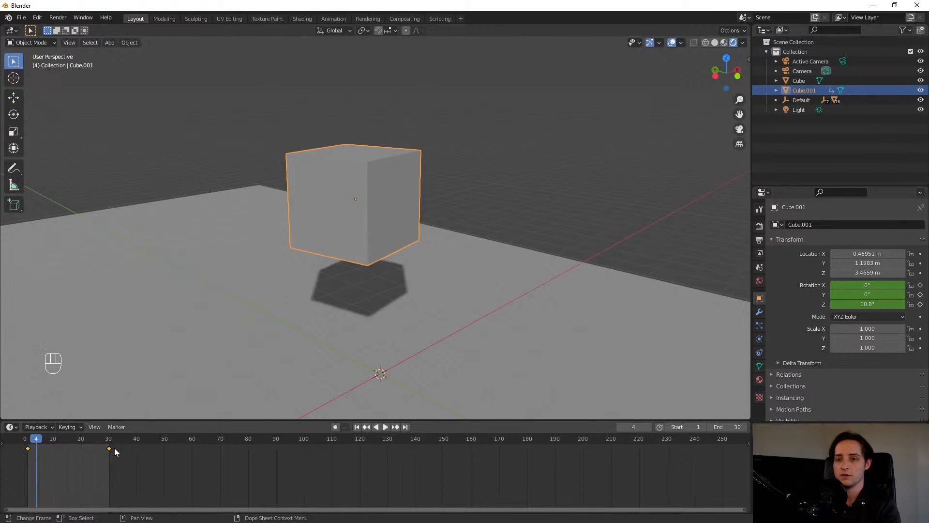
{"action": "right_click", "coordinate": [112, 447]}
{"action": "mouse_move", "coordinate": [109, 442]}
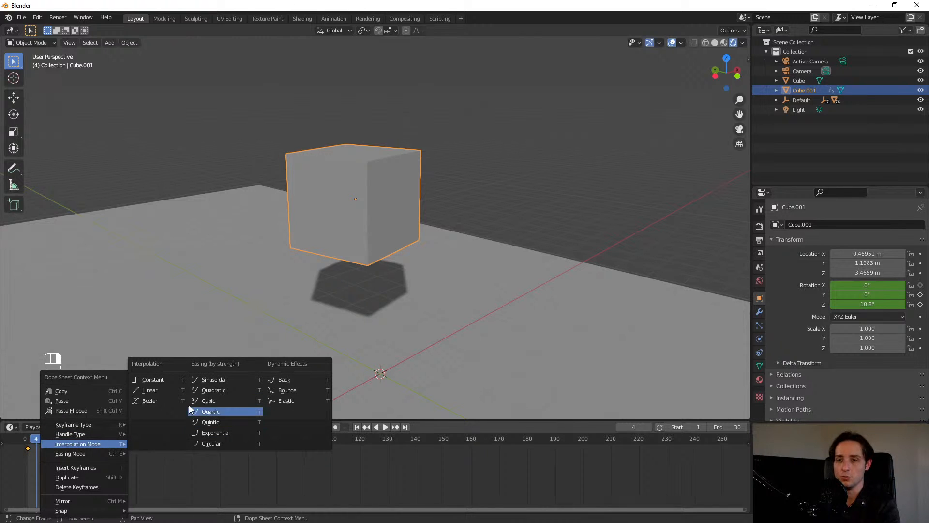
{"action": "left_click", "coordinate": [167, 391]}
- Return to frame 1 and play the cube's rotation loop with the linear interpolation
{"action": "key", "text": "space"}
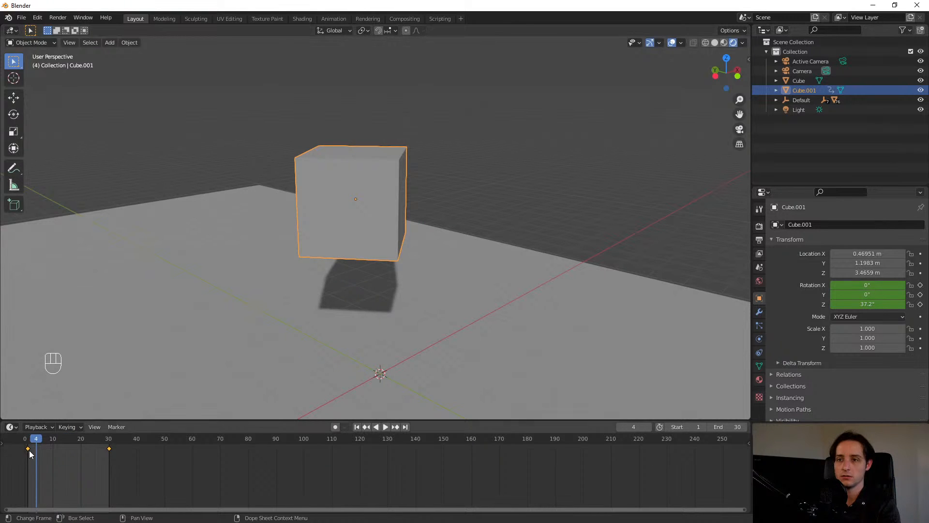
{"action": "left_click", "coordinate": [36, 441]}
{"action": "left_click_drag", "start_coordinate": [35, 440], "coordinate": [28, 440]}
{"action": "key", "text": "space"}
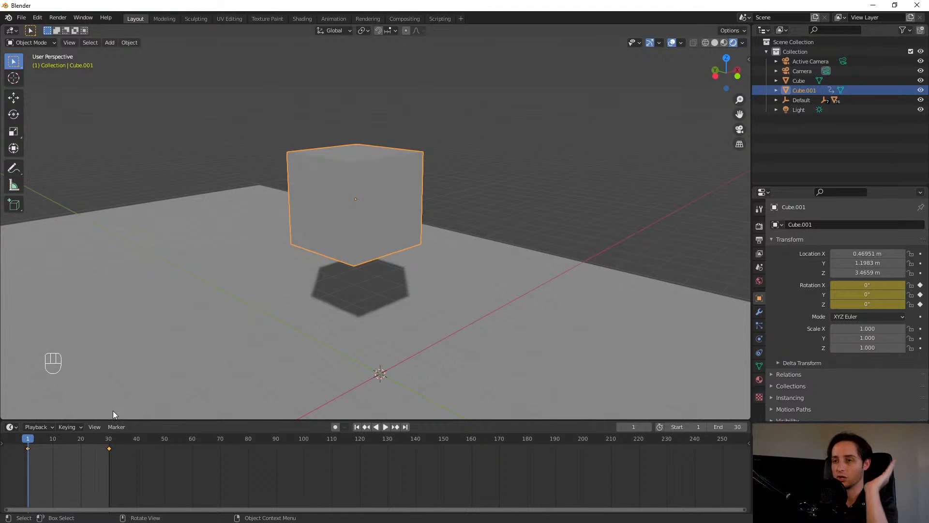
{"action": "left_click", "coordinate": [385, 427]}
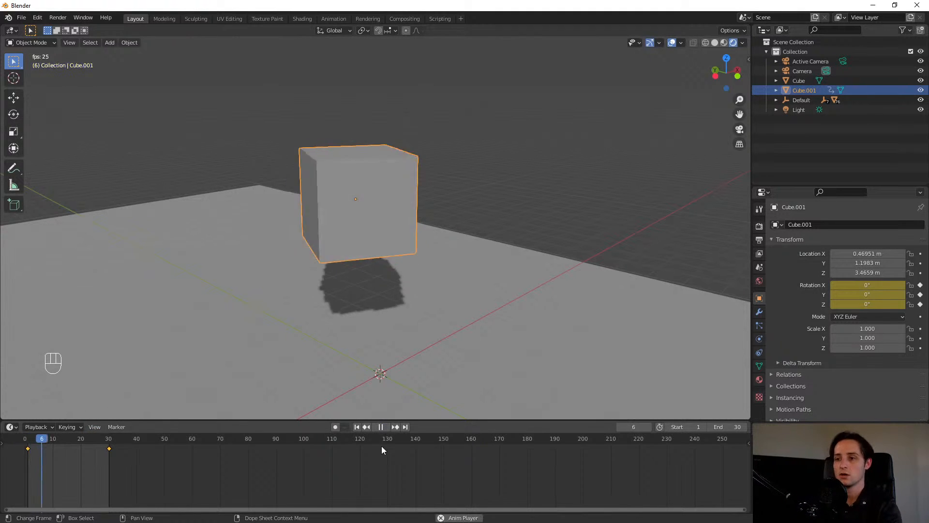
- Examine the cube's linear rotation loop from above during playback, stopping and replaying it to check the loop point
{"action": "middle_click_drag", "start_coordinate": [348, 262], "coordinate": [426, 318]}
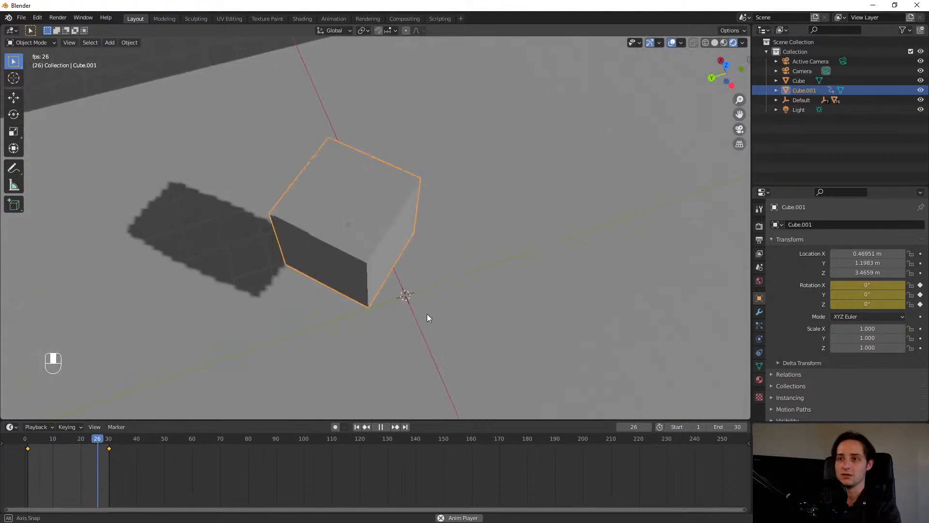
{"action": "left_click", "coordinate": [381, 427]}
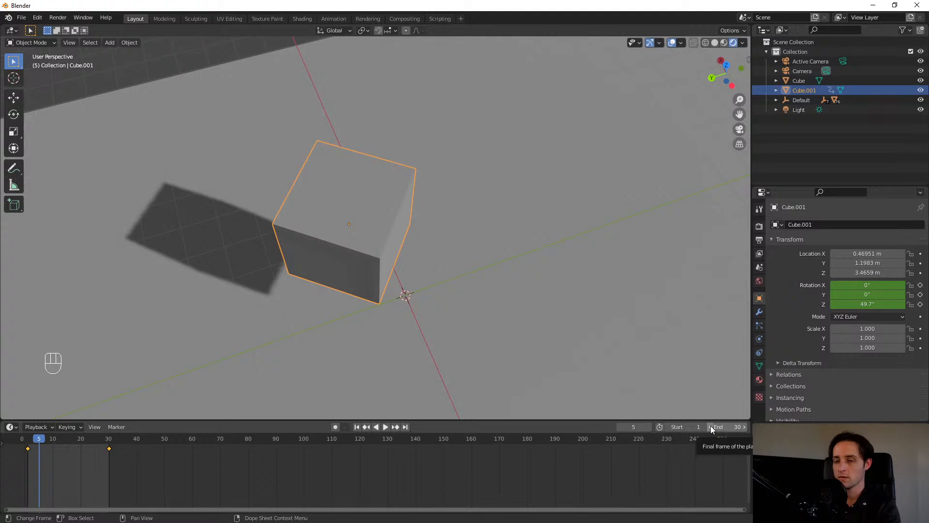
{"action": "left_click", "coordinate": [386, 428]}
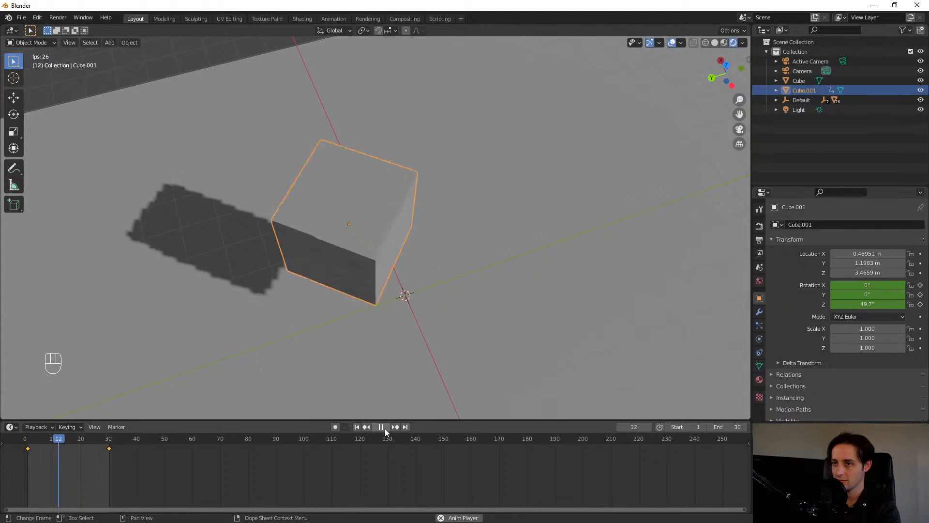
{"action": "left_click", "coordinate": [384, 428]}
- Set the animation's end frame to 29 and play the rotation loop from frame 1, viewing the cube from a lower angle
{"action": "left_click", "coordinate": [711, 427]}
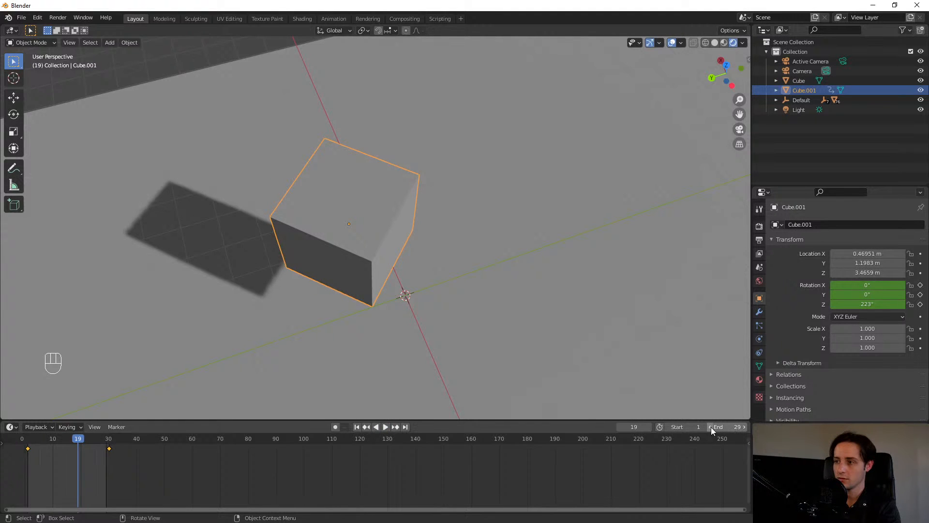
{"action": "left_click", "coordinate": [356, 428]}
{"action": "left_click", "coordinate": [388, 428]}
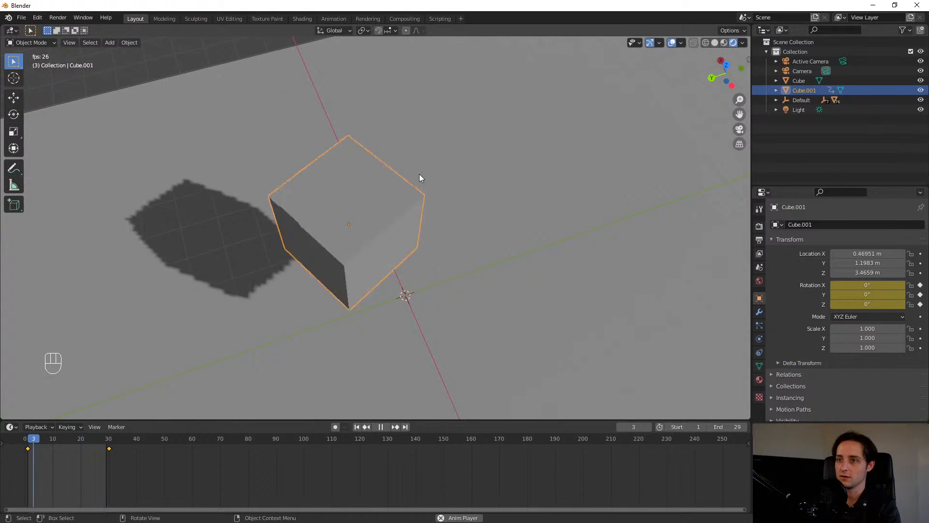
{"action": "middle_click_drag", "start_coordinate": [369, 321], "coordinate": [283, 252]}
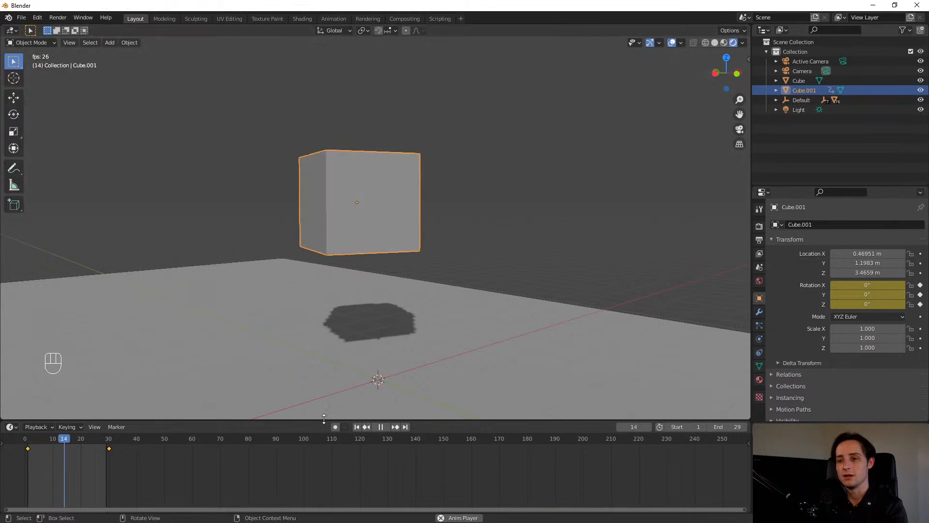
- Enlarge the timeline area and switch it to the Graph Editor
{"action": "left_click_drag", "start_coordinate": [319, 418], "coordinate": [100, 320]}
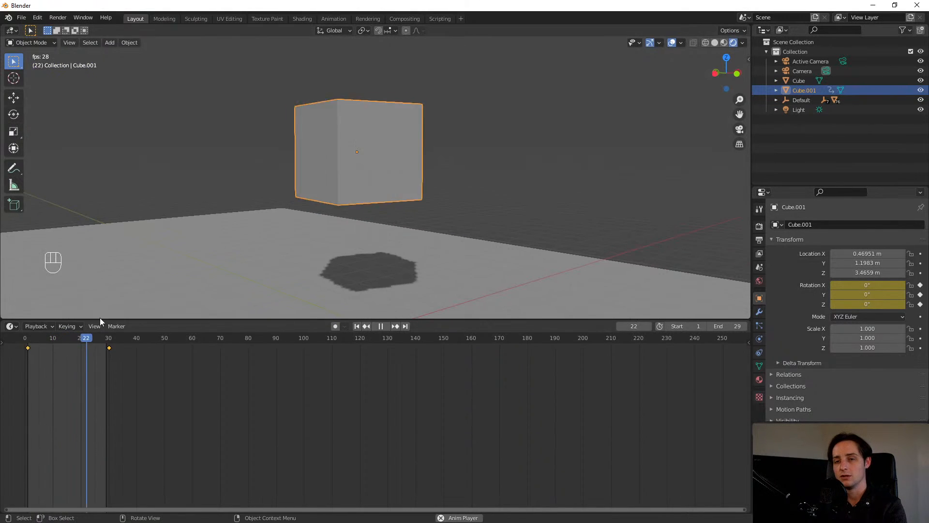
{"action": "left_click", "coordinate": [12, 325]}
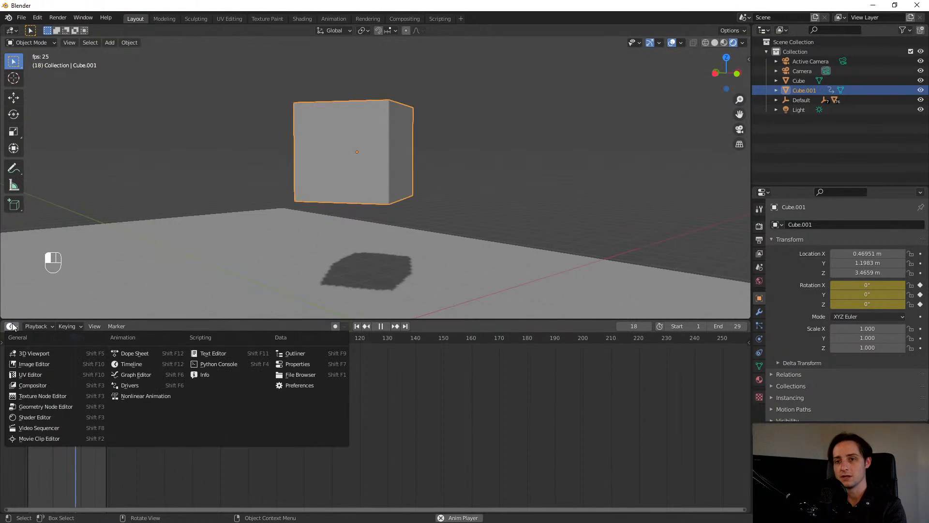
{"action": "left_click", "coordinate": [138, 374]}
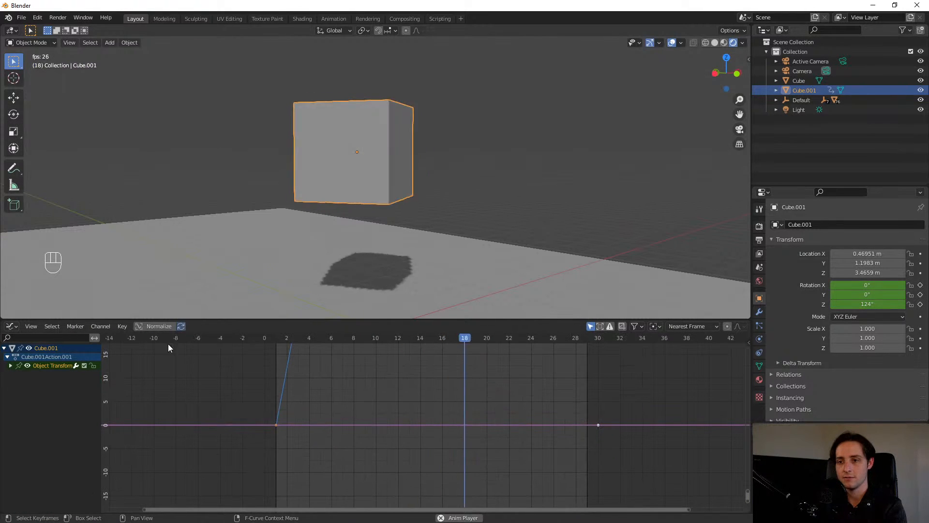
- Normalize the cube's animation curves and frame them from frame 1 to frame 30
{"action": "left_click", "coordinate": [160, 326]}
{"action": "scroll", "coordinate": [287, 404], "scroll_direction": "down", "scroll_amount": 1}
{"action": "scroll", "coordinate": [333, 415], "scroll_direction": "up", "scroll_amount": 2}
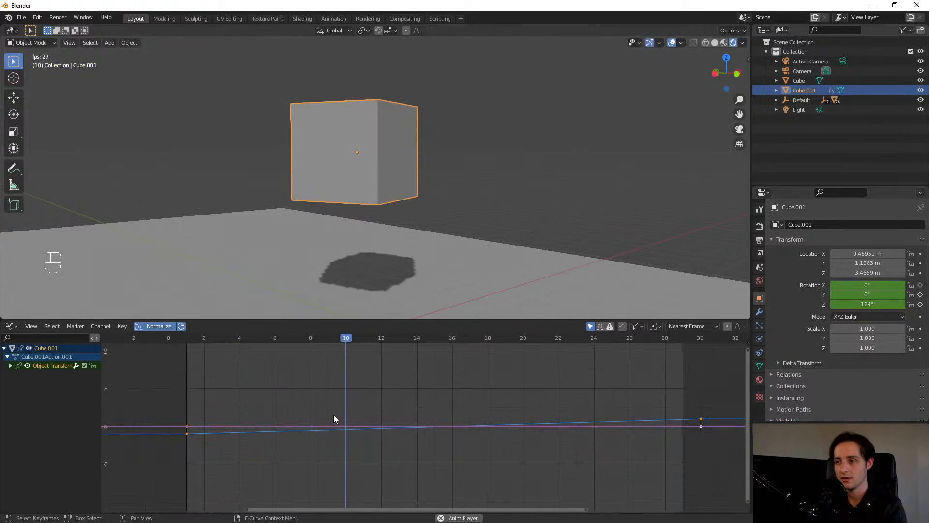
{"action": "scroll", "coordinate": [349, 411], "scroll_direction": "down", "scroll_amount": 4, "text": "ctrl"}
{"action": "scroll", "coordinate": [308, 412], "scroll_direction": "up", "scroll_amount": 1}
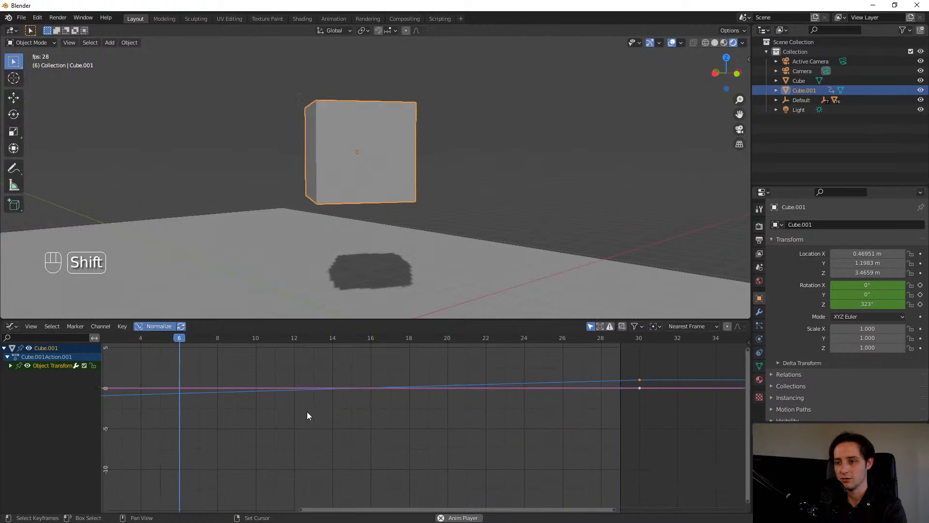
{"action": "middle_click_drag", "start_coordinate": [280, 455], "coordinate": [361, 460]}
{"action": "scroll", "coordinate": [289, 463], "scroll_direction": "down", "scroll_amount": 2}
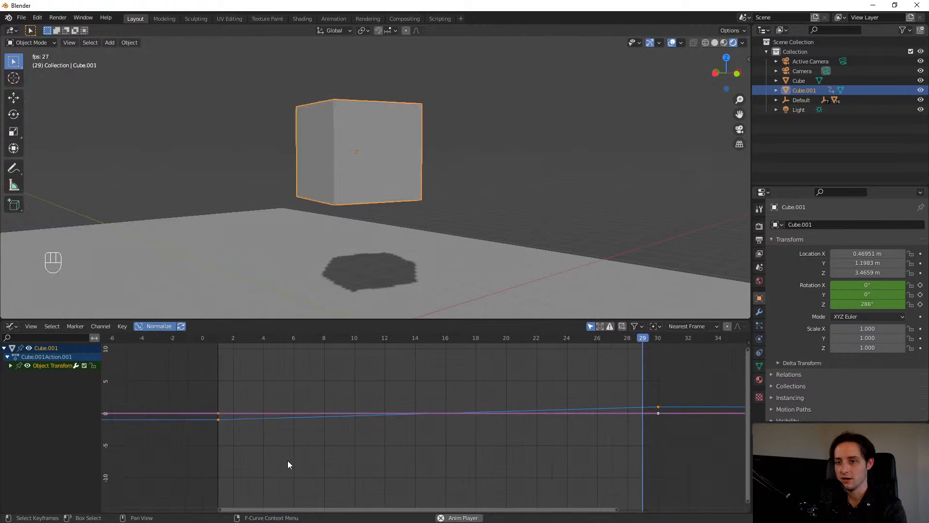
- Select all rotation keyframes, expand the Object Transforms channels and set the keyframes' interpolation mode to Bezier
{"action": "left_click_drag", "start_coordinate": [182, 435], "coordinate": [650, 408]}
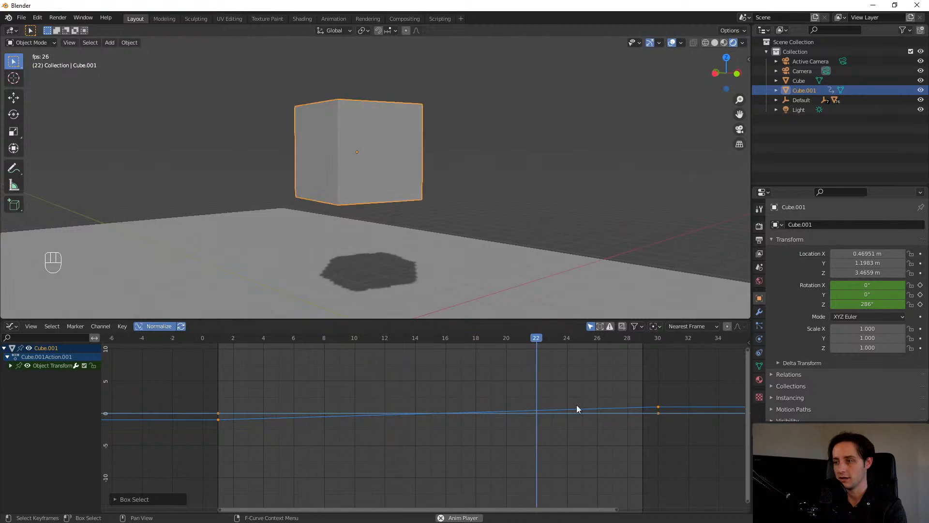
{"action": "left_click", "coordinate": [11, 366]}
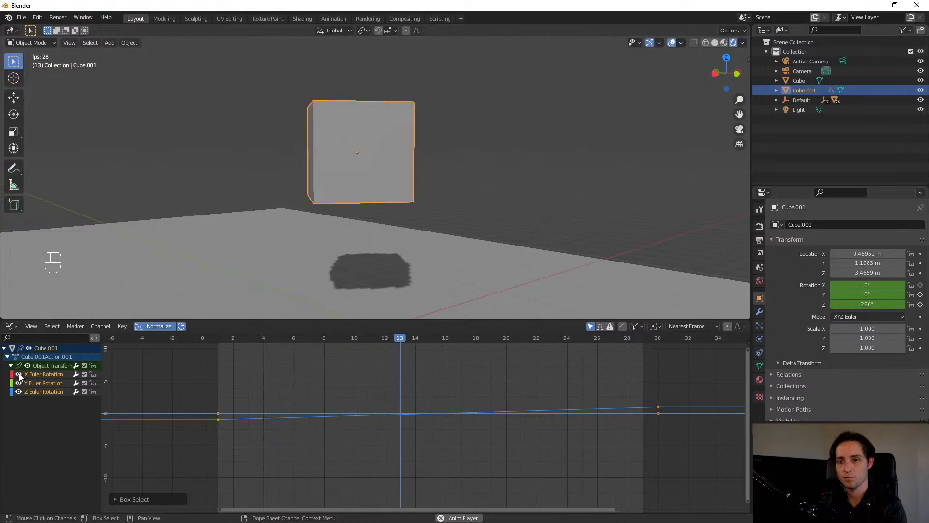
{"action": "right_click", "coordinate": [657, 408]}
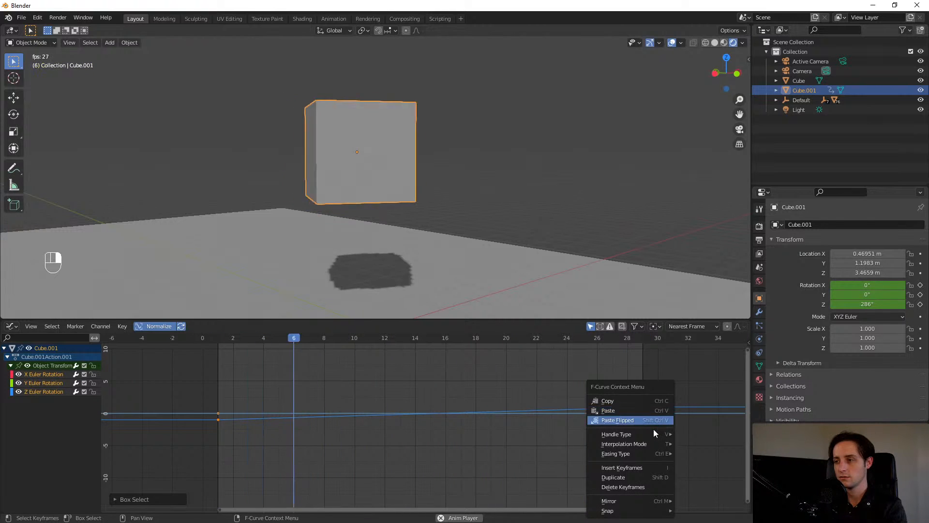
{"action": "mouse_move", "coordinate": [661, 445]}
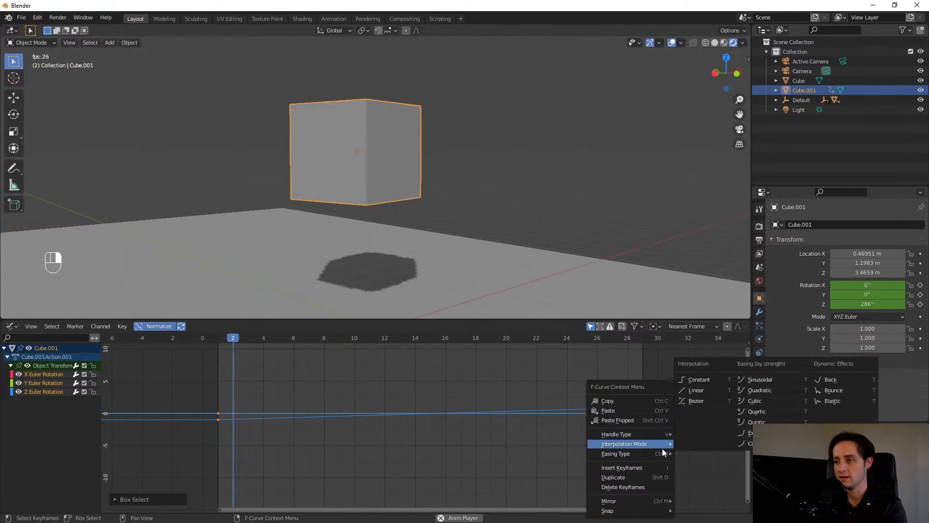
{"action": "left_click", "coordinate": [707, 399]}
- Reshape the rotation curves by moving the Bezier handles downward and examine the cube's resulting motion
{"action": "left_click_drag", "start_coordinate": [510, 407], "coordinate": [549, 498]}
{"action": "scroll", "coordinate": [395, 202], "scroll_direction": "down", "scroll_amount": 6}
{"action": "middle_click_drag", "start_coordinate": [395, 203], "coordinate": [417, 208]}
{"action": "scroll", "coordinate": [414, 219], "scroll_direction": "up", "scroll_amount": 6}
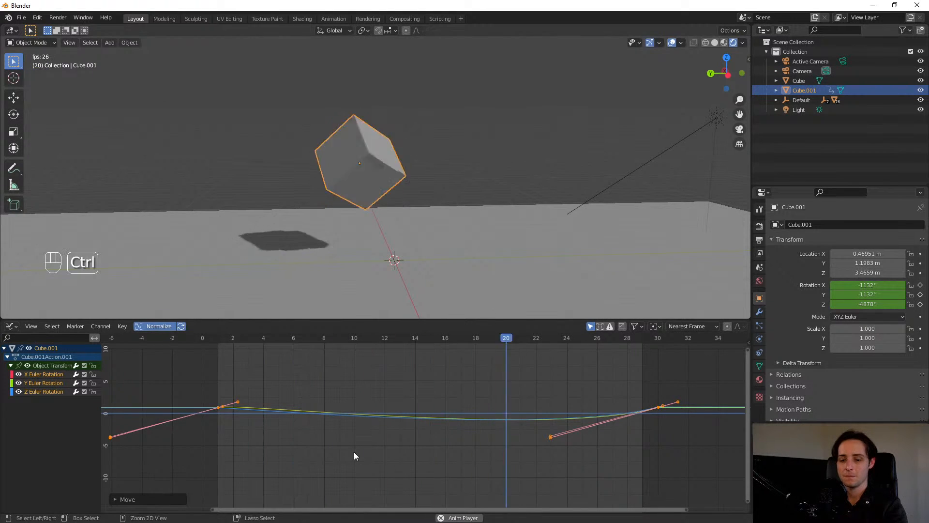
- Undo the handle moves on the rotation curves
{"action": "key", "text": "ctrl+z"}
{"action": "key", "text": "ctrl+z"}
{"action": "key", "text": "ctrl+z"}
{"action": "key", "text": "ctrl+z"}
{"action": "key", "text": "ctrl+z"}
{"action": "key", "text": "ctrl+z"}
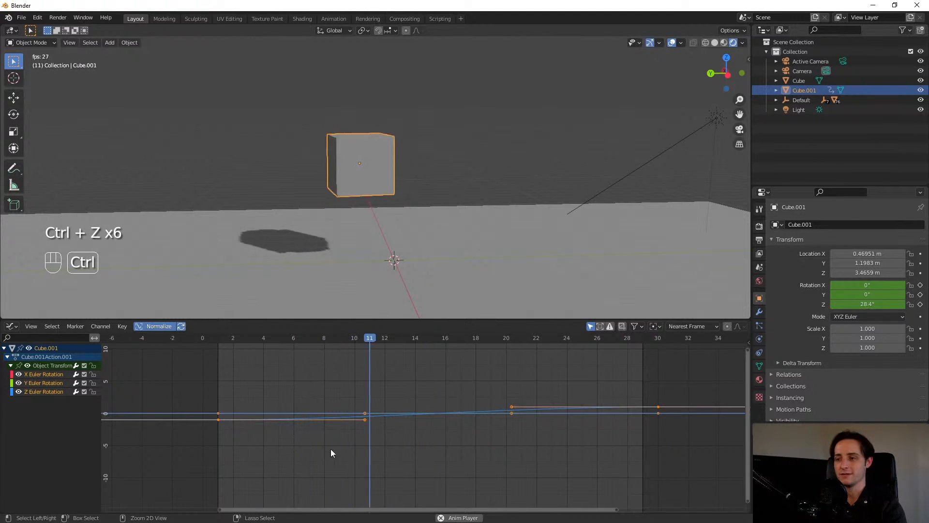
- Stop the playback and turn off normalization of the animation curves
{"action": "key", "text": "Escape"}
{"action": "left_click", "coordinate": [150, 327]}
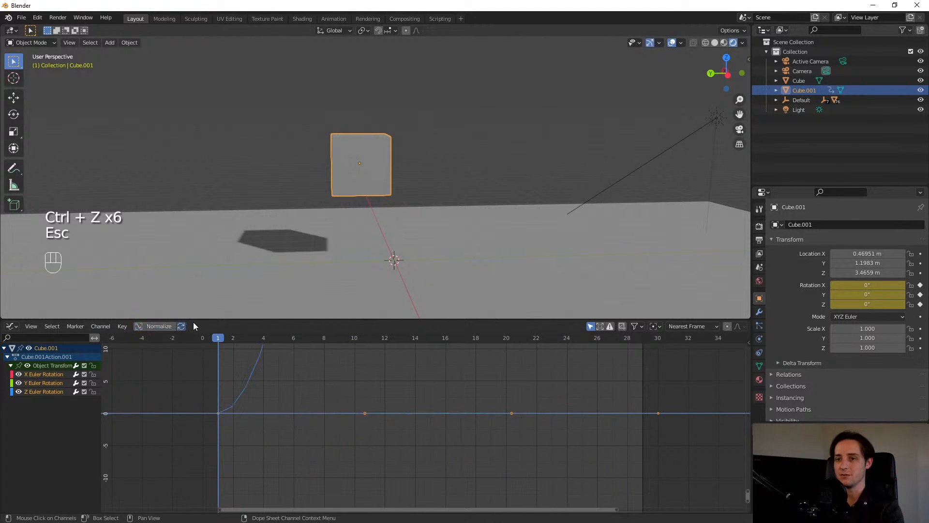
{"action": "scroll", "coordinate": [294, 384], "scroll_direction": "down", "scroll_amount": 3}
{"action": "mouse_move", "coordinate": [243, 213]}
{"action": "middle_mouse_down"}
{"action": "mouse_move", "coordinate": [245, 190]}
{"action": "mouse_move", "coordinate": [243, 206]}
{"action": "middle_mouse_up"}
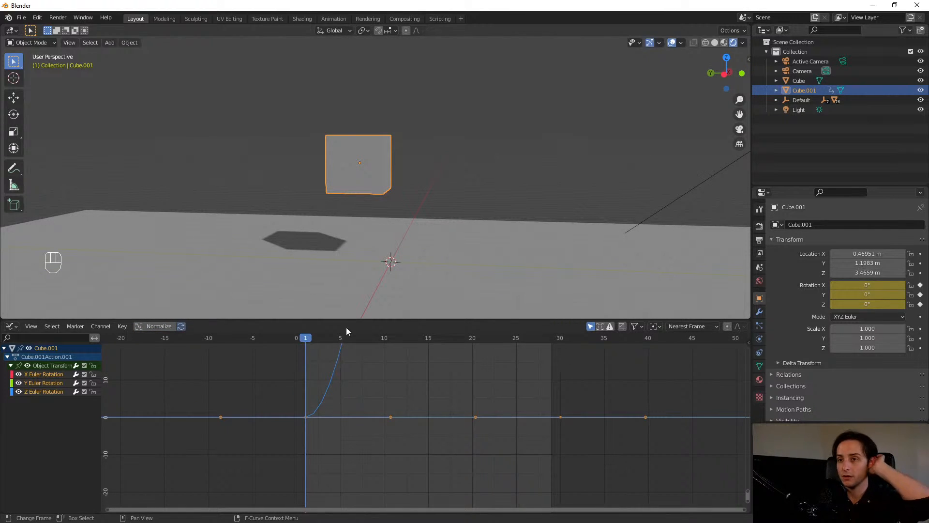
- Shrink the Graph Editor area and switch it back to the Timeline
{"action": "left_click_drag", "start_coordinate": [356, 320], "coordinate": [357, 400]}
{"action": "left_click", "coordinate": [17, 407]}
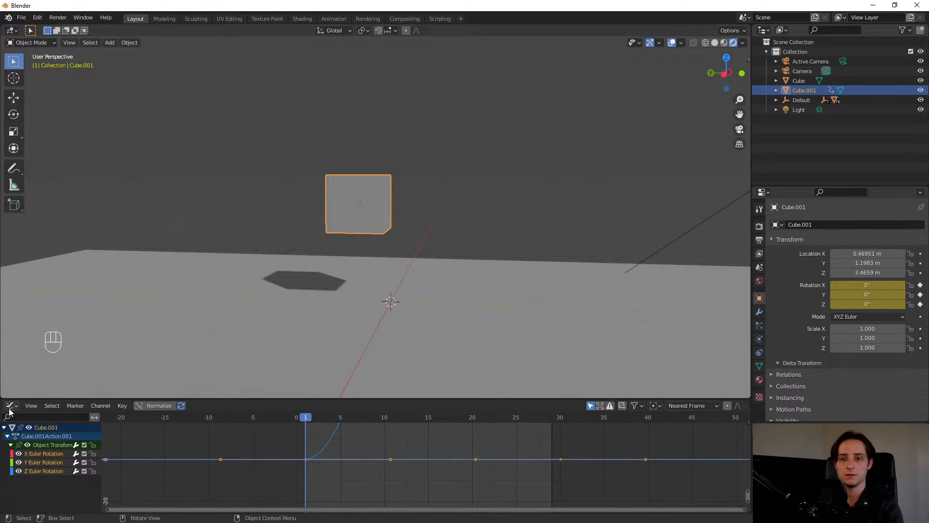
{"action": "left_click", "coordinate": [13, 406]}
{"action": "left_click", "coordinate": [160, 320]}
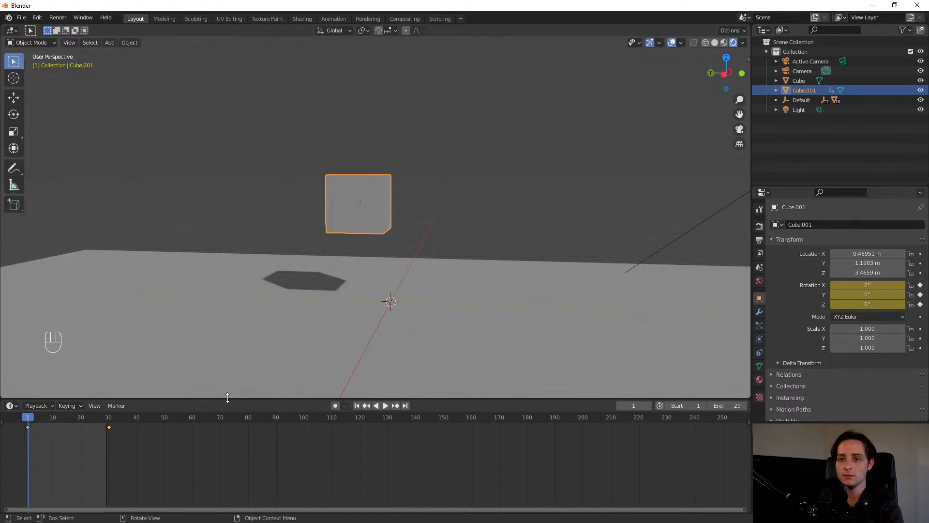
{"action": "left_click_drag", "start_coordinate": [224, 402], "coordinate": [223, 429]}
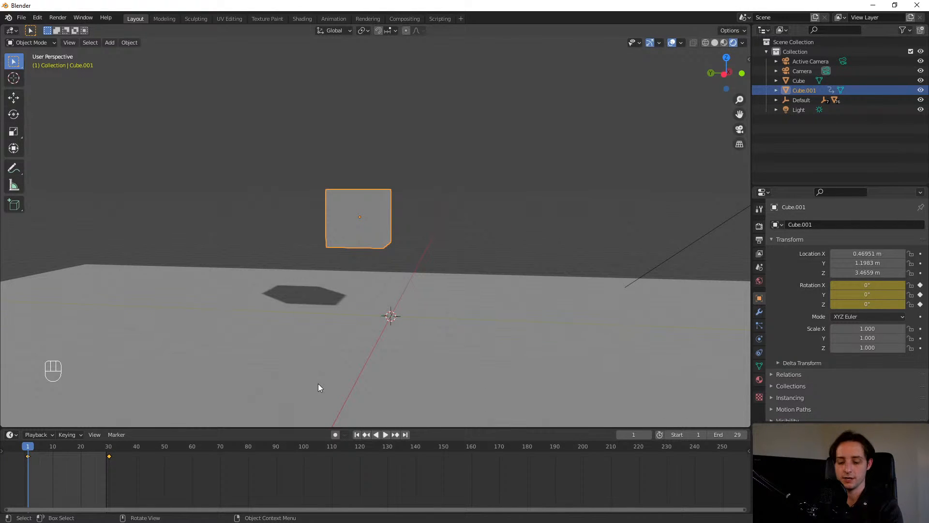
- Delete the cube's rotation keyframes and reduce the timeline's height
{"action": "key", "text": "x"}
{"action": "key", "text": "x"}
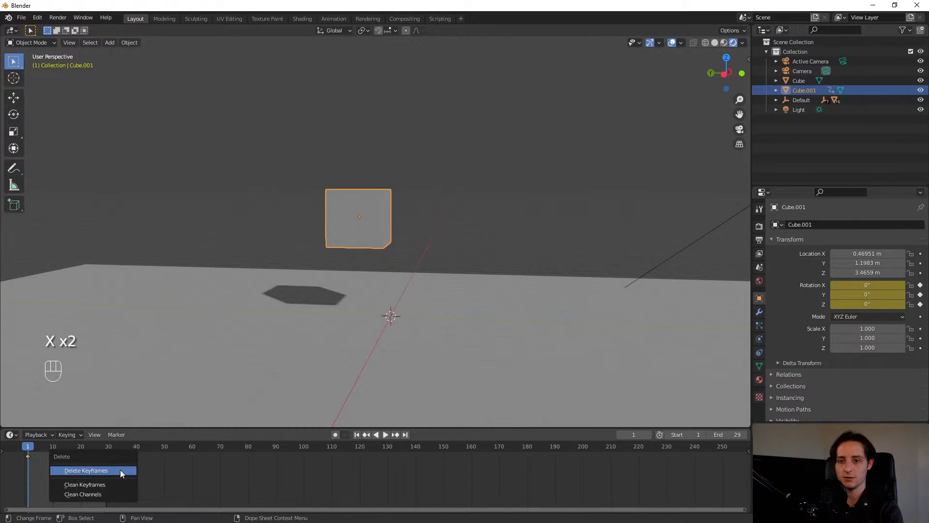
{"action": "left_click", "coordinate": [120, 469]}
{"action": "left_click_drag", "start_coordinate": [222, 428], "coordinate": [223, 466]}
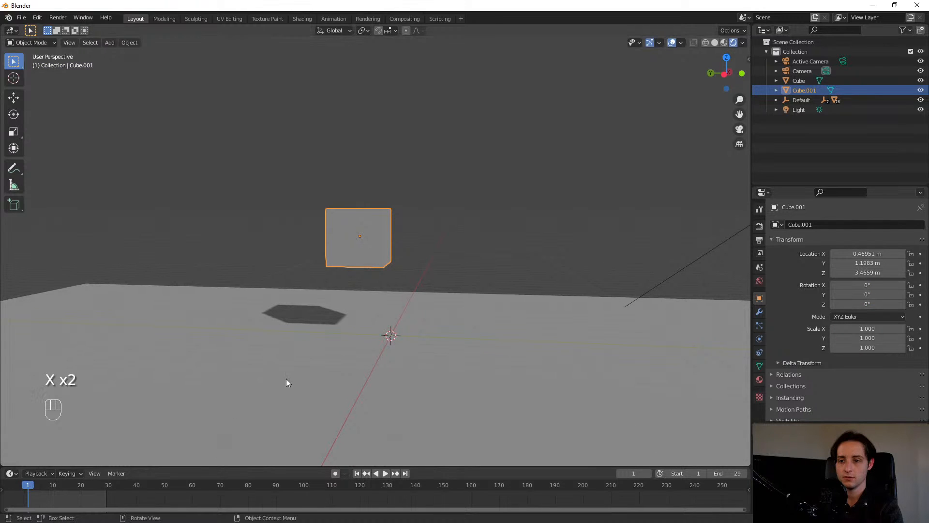
- Undo the deletion of the rotation keyframes
{"action": "key", "text": "ctrl+z"}
{"action": "key", "text": "ctrl+z"}
{"action": "key", "text": "ctrl+z"}
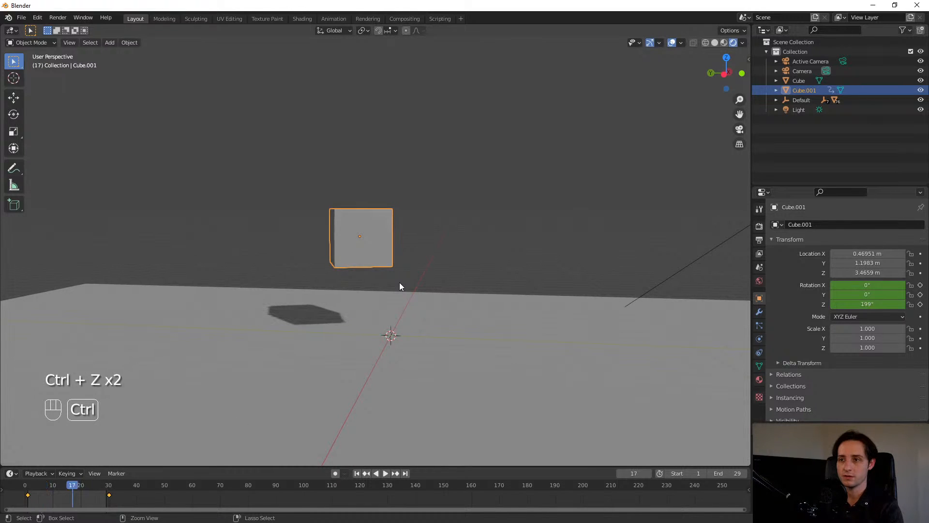
- Select all of the cube's keyframes in the timeline and delete them
{"action": "left_click", "coordinate": [117, 496]}
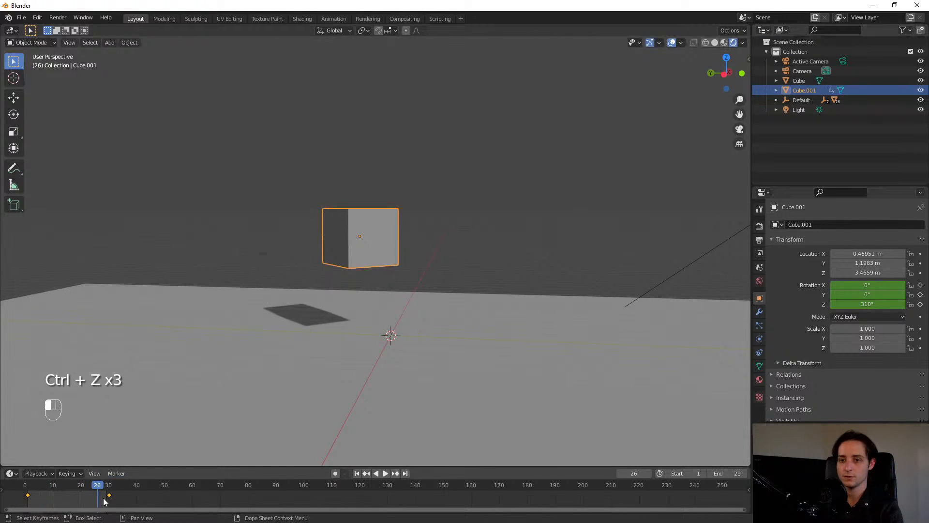
{"action": "key", "text": "x"}
{"action": "key", "text": "x"}
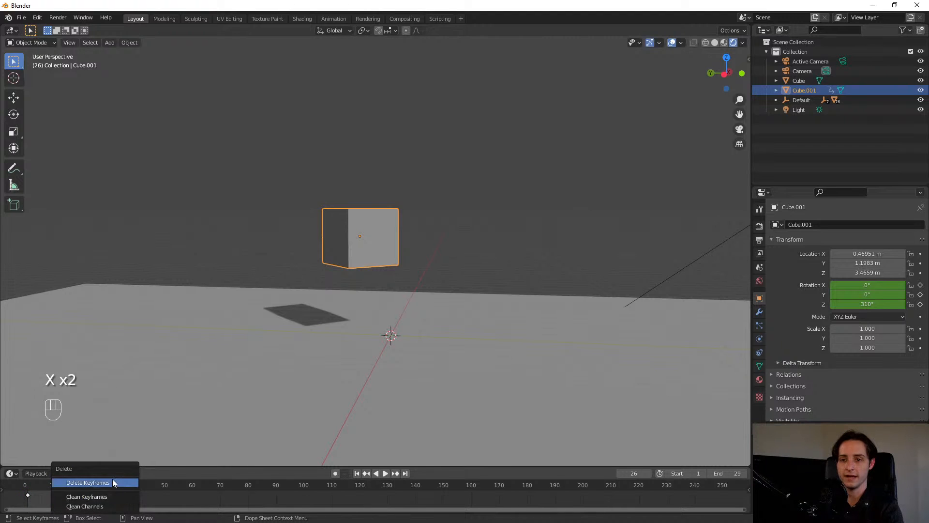
{"action": "key", "text": "a"}
{"action": "key", "text": "x"}
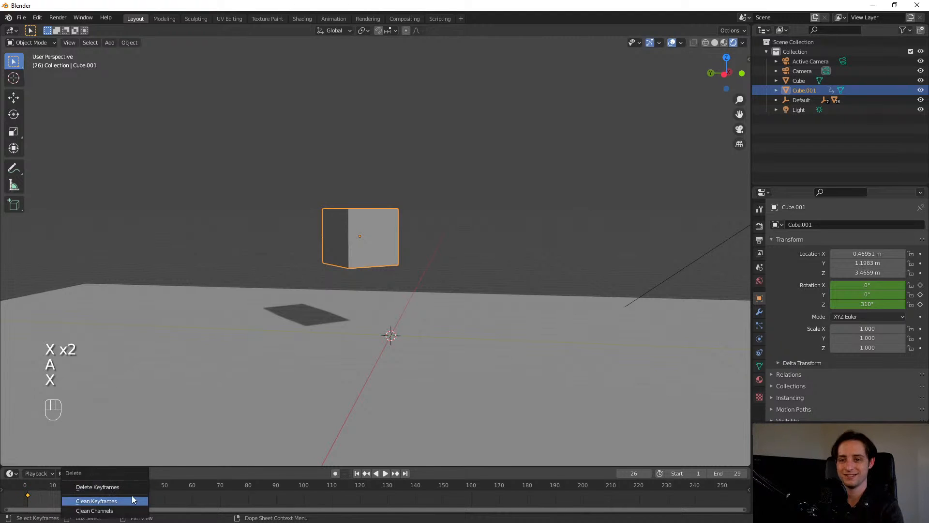
{"action": "left_click", "coordinate": [130, 489]}
- Reset the cube's X, Y and Z location to 0 m and its Z rotation to 0°
{"action": "left_click", "coordinate": [859, 253]}
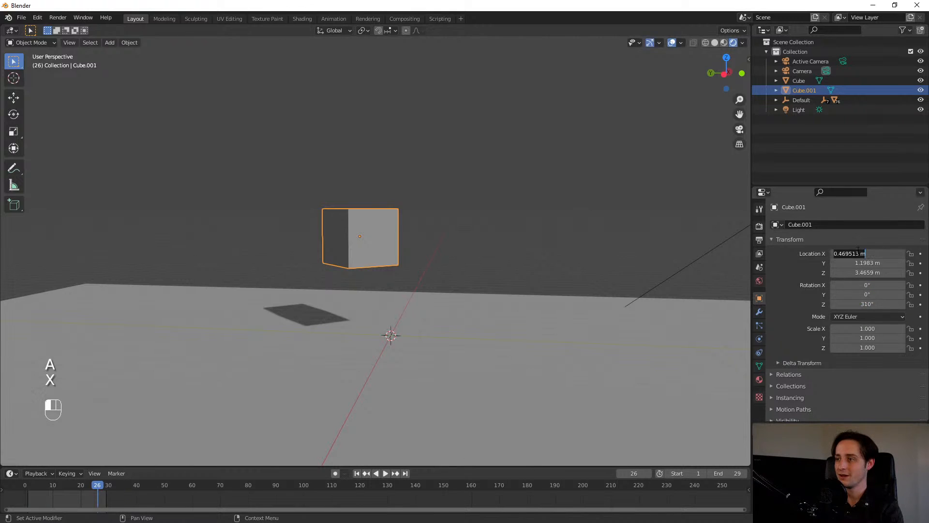
{"action": "type", "text": "0"}
{"action": "key", "text": "Tab"}
{"action": "type", "text": "0"}
{"action": "key", "text": "Tab"}
{"action": "type", "text": "0"}
{"action": "key", "text": "Tab"}
{"action": "key", "text": "Tab"}
{"action": "key", "text": "Tab"}
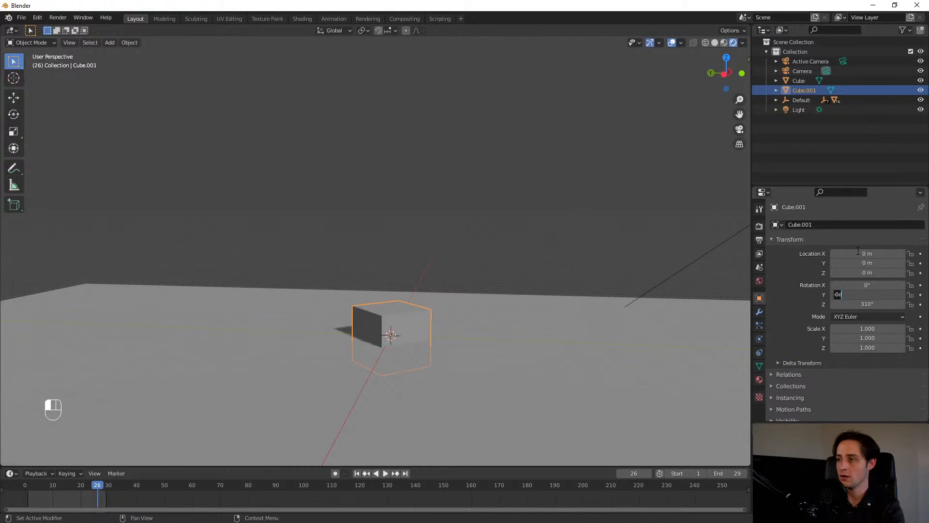
{"action": "type", "text": "0"}
{"action": "key", "text": "Return"}
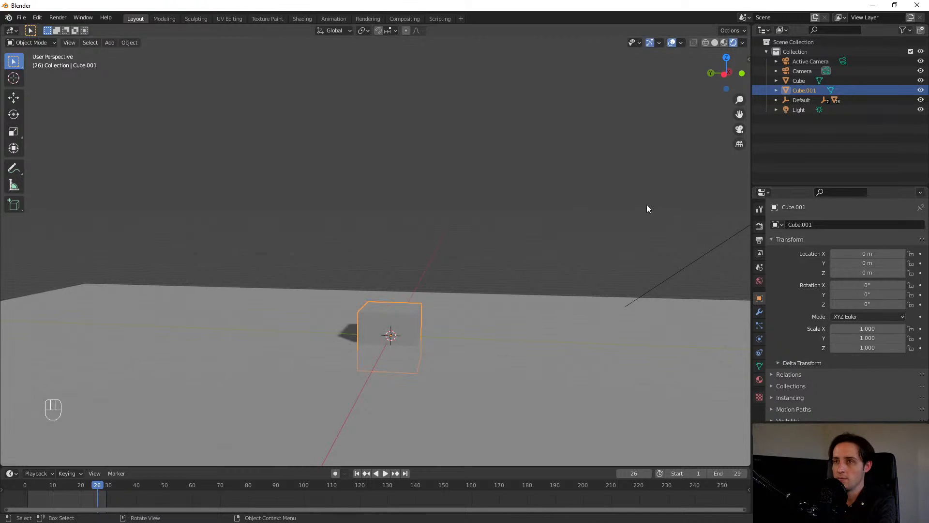
- Move the cube to about X 0.24, Y -0.39, Z 2.06 m and rotate it freely to about -45.5°, -33.1°, 5.35°
{"action": "key", "text": "g"}
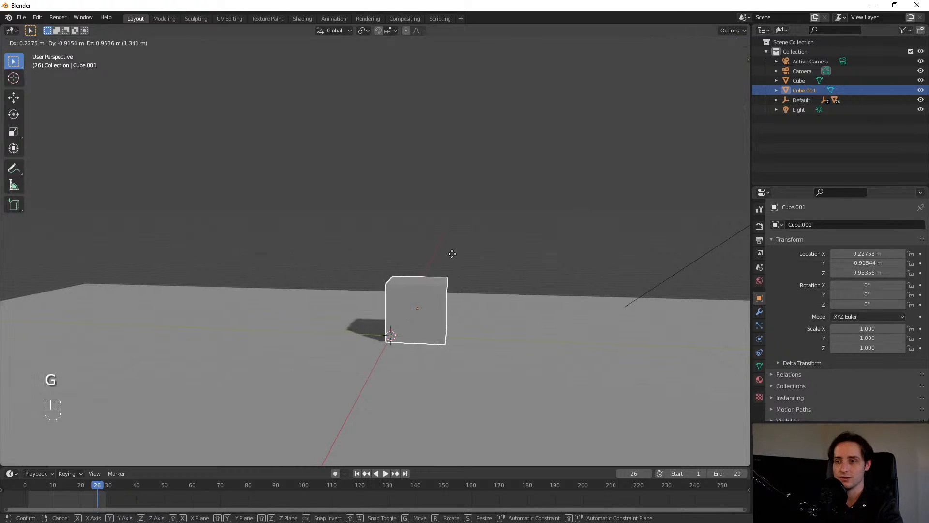
{"action": "left_click", "coordinate": [434, 231]}
{"action": "key", "text": "r"}
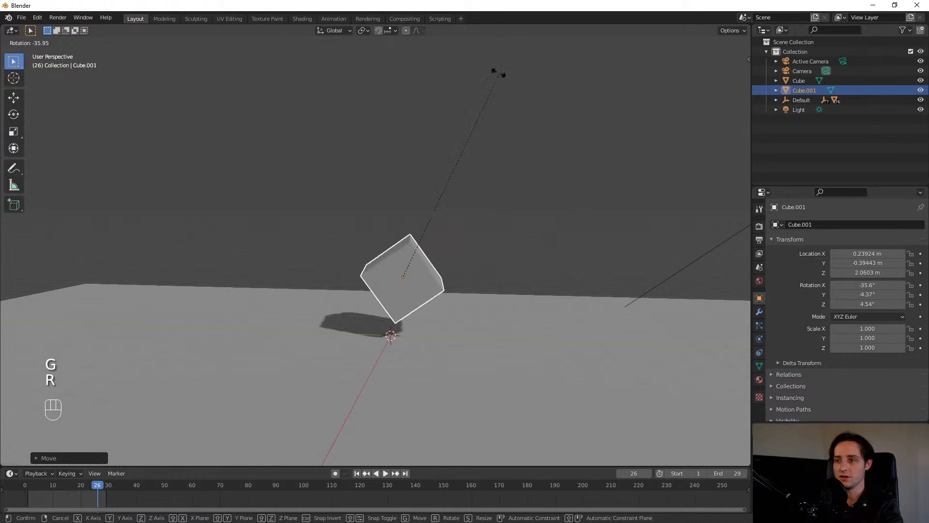
{"action": "left_click", "coordinate": [472, 60]}
{"action": "key", "text": "r"}
{"action": "left_click", "coordinate": [363, 178]}
{"action": "key", "text": "r"}
{"action": "key", "text": "r"}
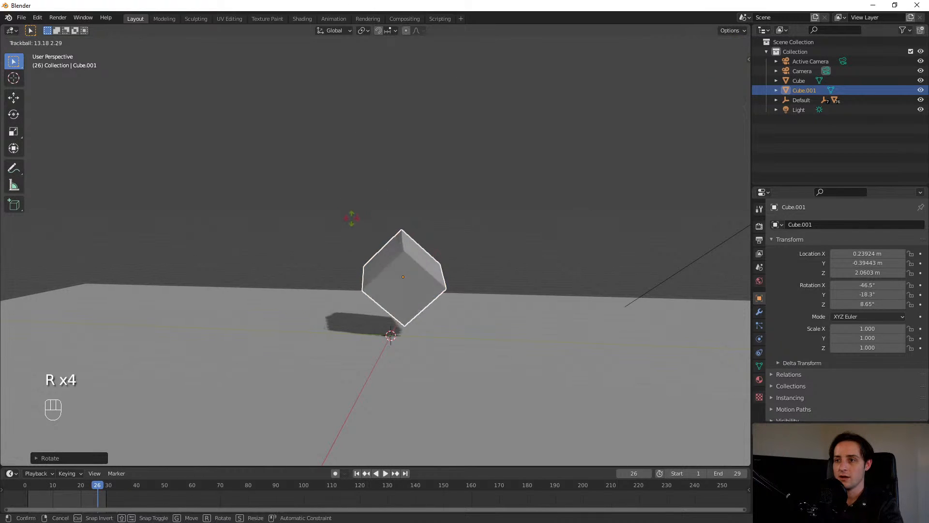
{"action": "left_click", "coordinate": [350, 230]}
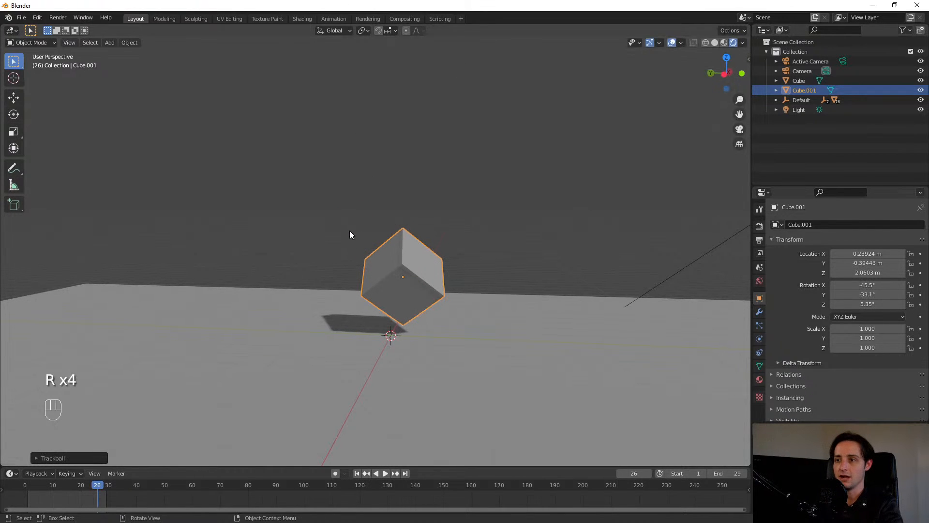
- Apply all transforms to the tilted cube, and apply them a second time
{"action": "left_click", "coordinate": [133, 44]}
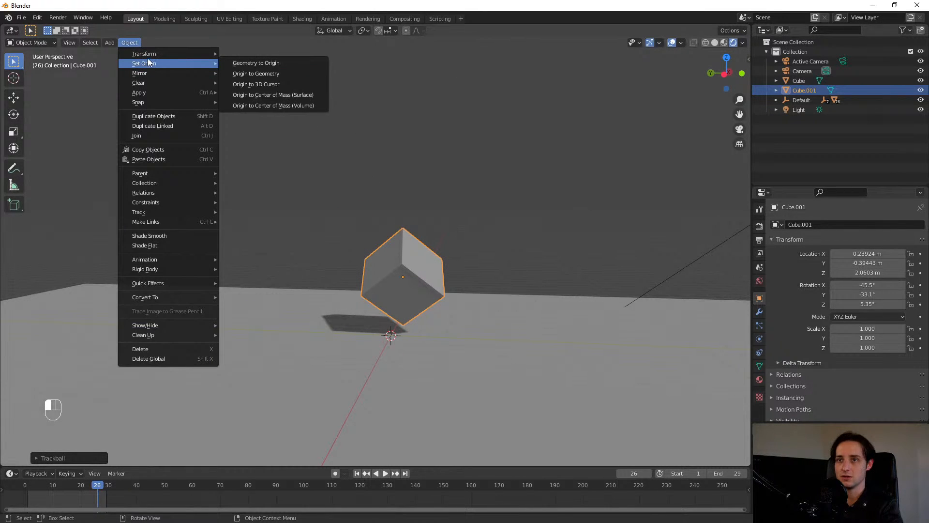
{"action": "mouse_move", "coordinate": [150, 91]}
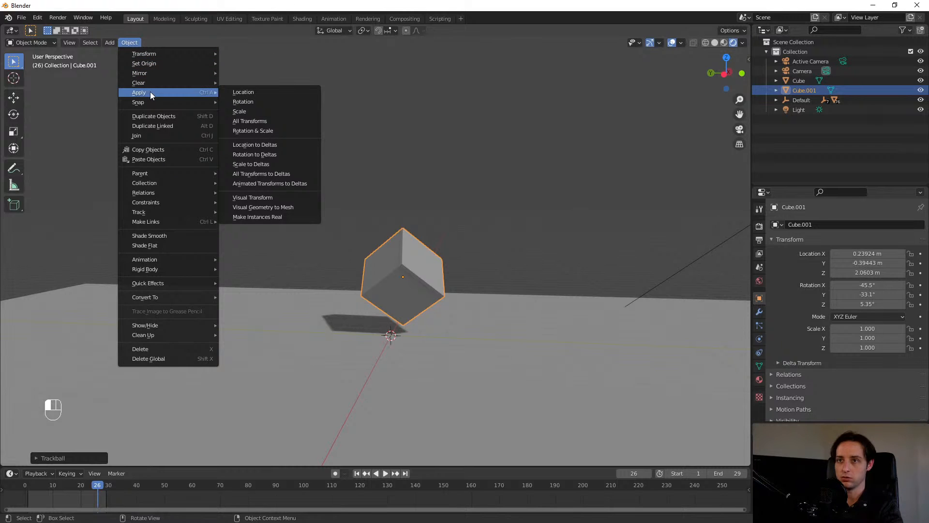
{"action": "left_click", "coordinate": [266, 119]}
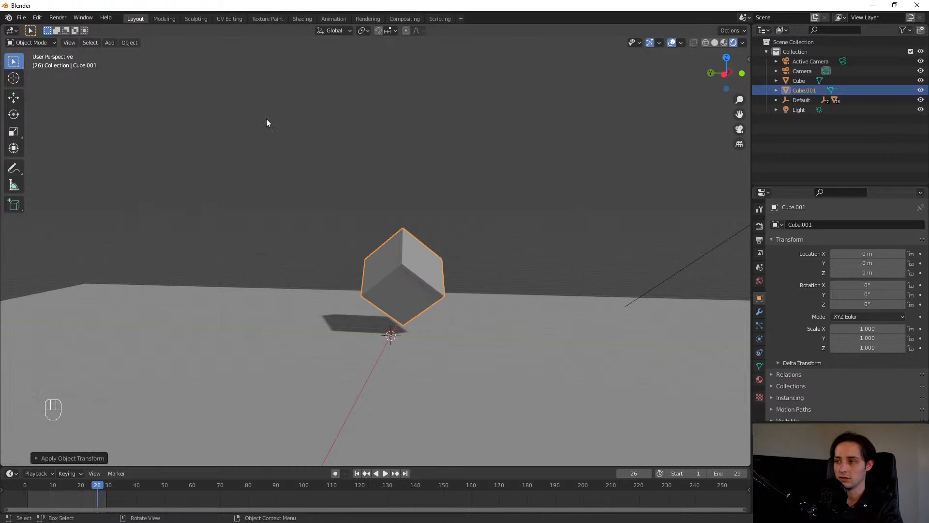
{"action": "left_click", "coordinate": [127, 43]}
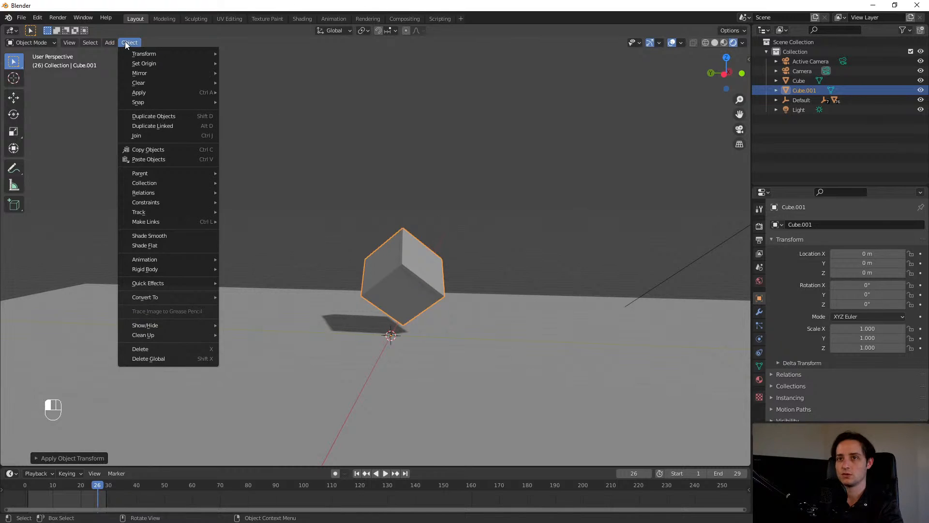
{"action": "mouse_move", "coordinate": [155, 90]}
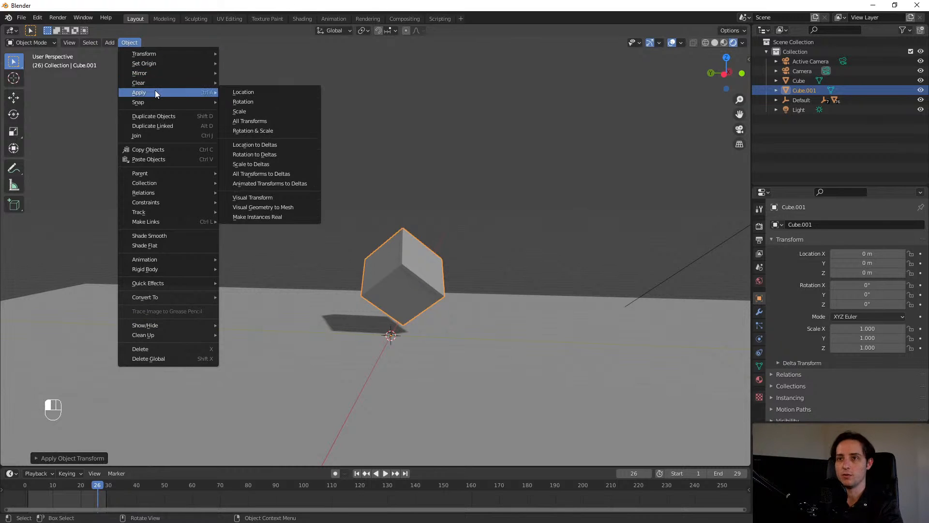
{"action": "left_click", "coordinate": [263, 122]}
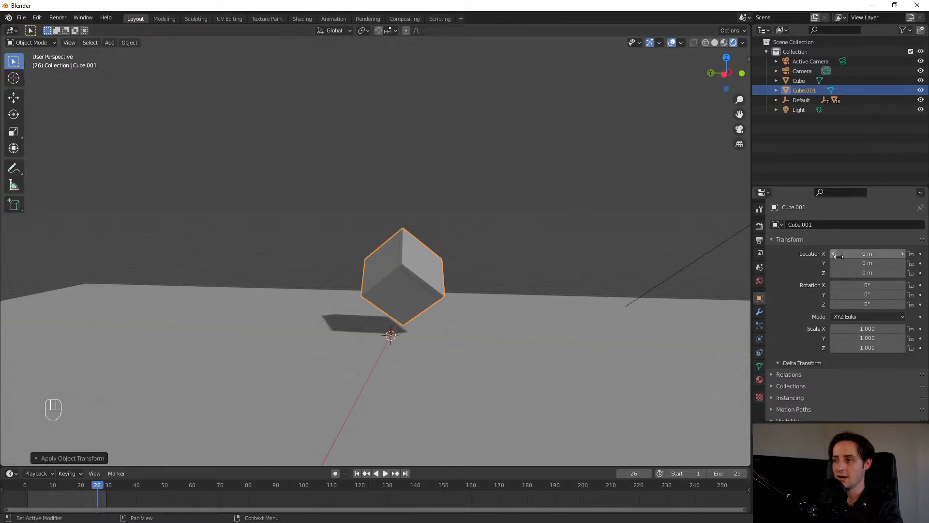
- Move the cube up to about Z 3.12 m, reposition it at about Z 2.89 m, and undo both moves
{"action": "key", "text": "g"}
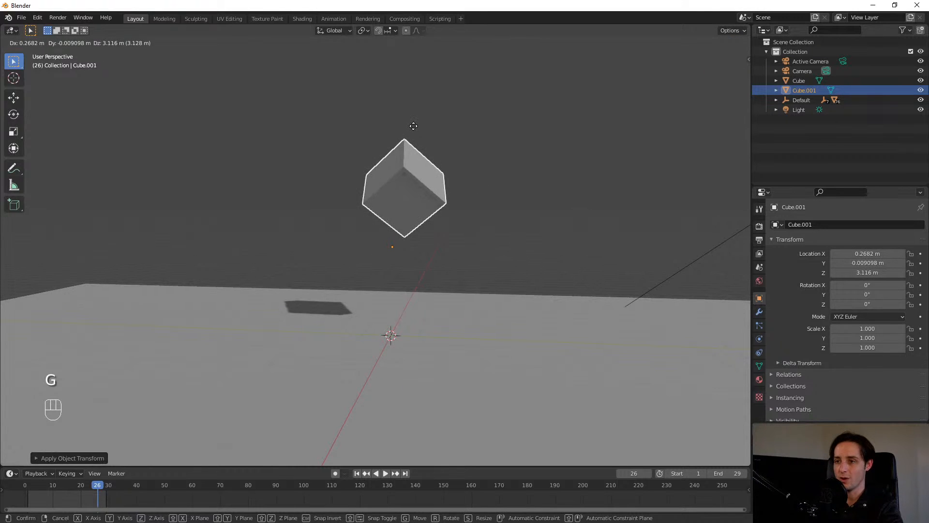
{"action": "left_click", "coordinate": [394, 229]}
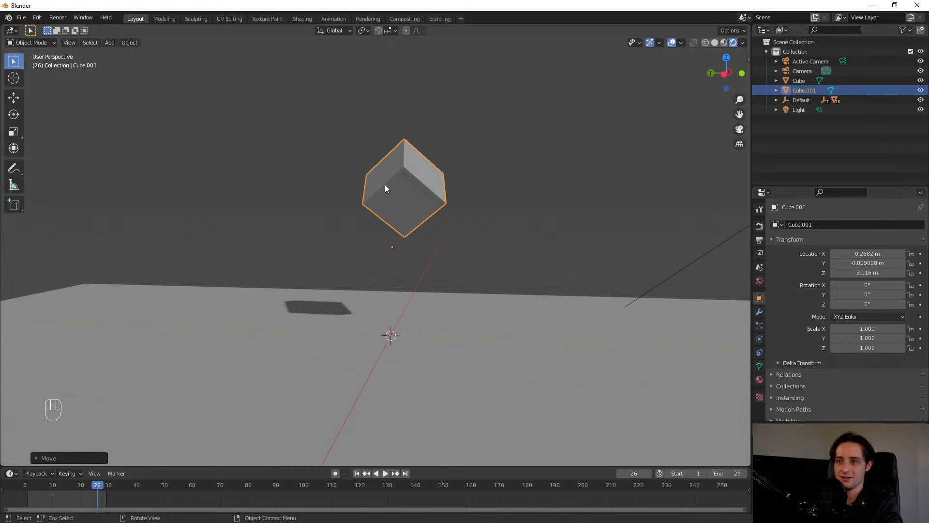
{"action": "key", "text": "g"}
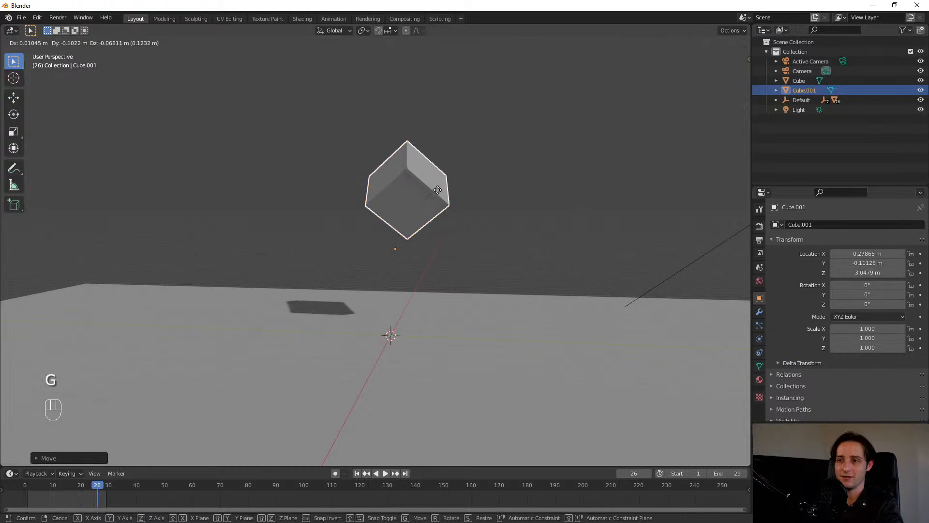
{"action": "left_click", "coordinate": [446, 182]}
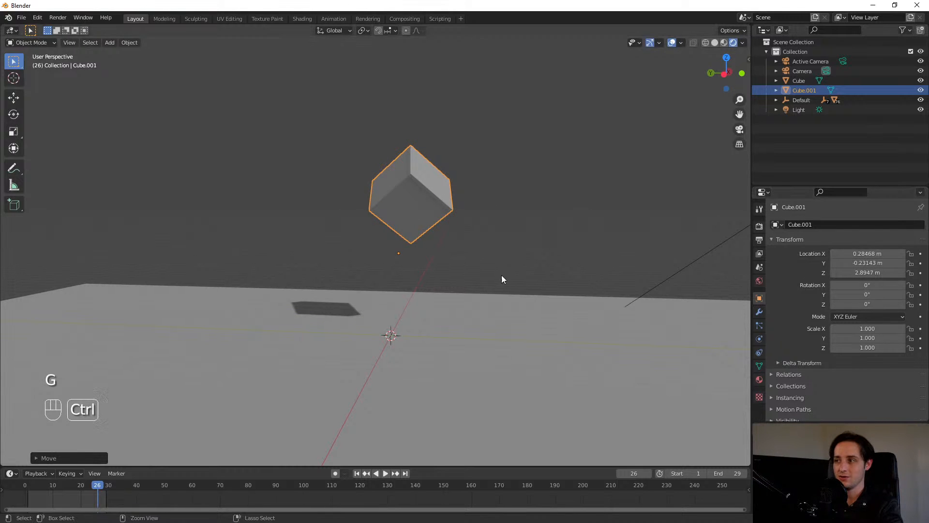
{"action": "key", "text": "ctrl+z"}
{"action": "key", "text": "ctrl+z"}
- Rotate the cube around its offset origin to about X 32.2°, Y 33.5°, Z 8.91°
{"action": "middle_click_drag", "start_coordinate": [438, 281], "coordinate": [335, 304]}
{"action": "key", "text": "r"}
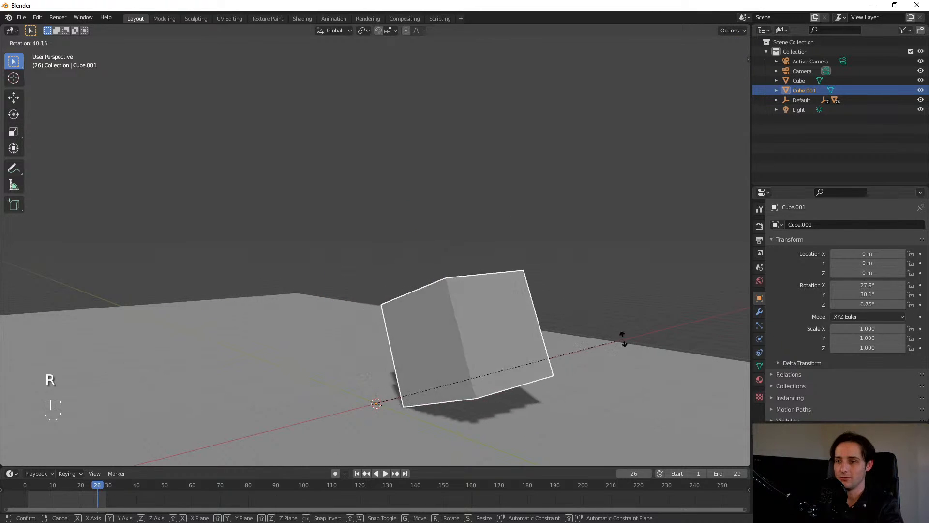
{"action": "left_click", "coordinate": [634, 360]}
{"action": "middle_click_drag", "start_coordinate": [406, 341], "coordinate": [467, 298]}
{"action": "middle_click_drag", "start_coordinate": [578, 294], "coordinate": [579, 293]}
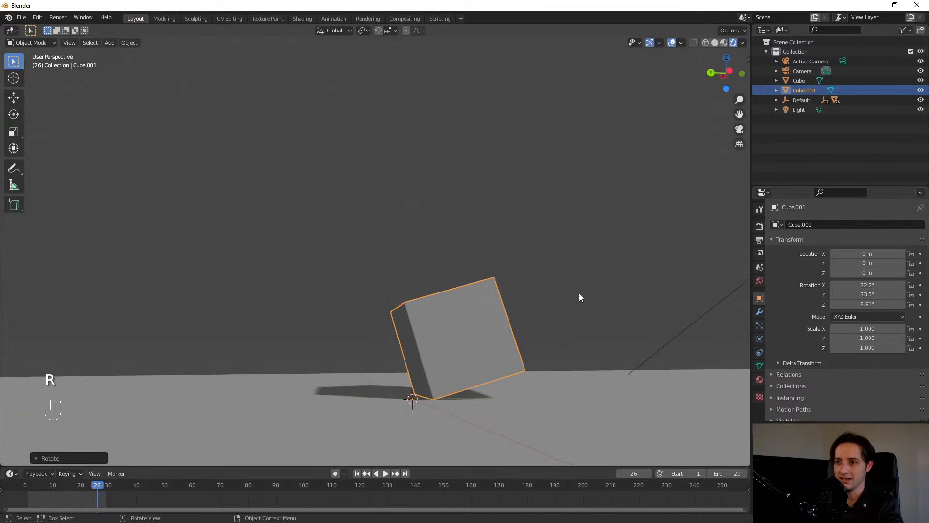
- Rotate the cube further around its offset origin, starting with a trackball rotation, to about X 50.6°, Y 22.2°, Z 60.6°
{"action": "key", "text": "r"}
{"action": "key", "text": "r"}
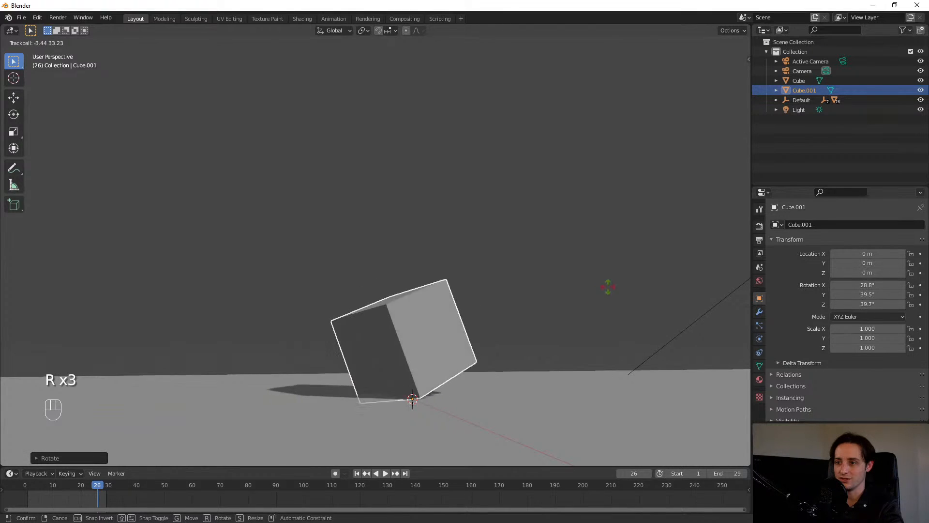
{"action": "left_click", "coordinate": [487, 209]}
{"action": "key", "text": "r"}
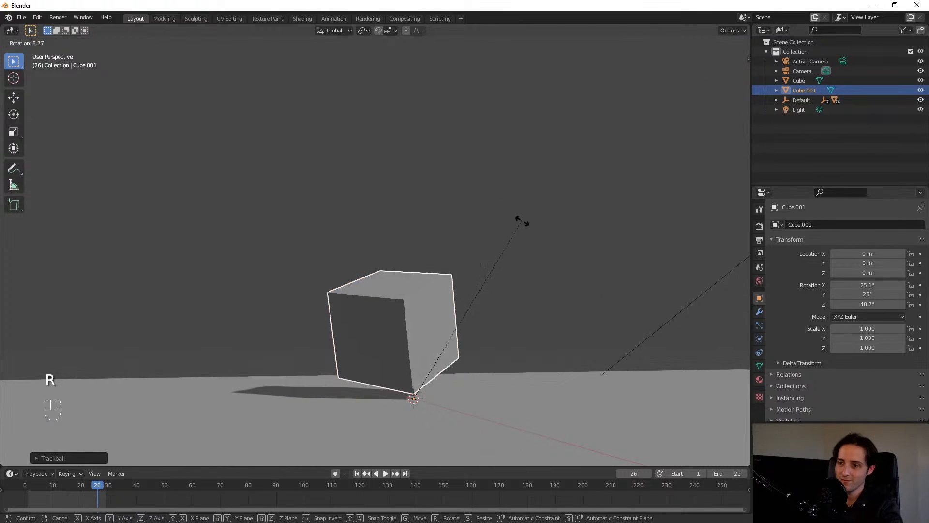
{"action": "left_click", "coordinate": [525, 237]}
{"action": "middle_click_drag", "start_coordinate": [518, 235], "coordinate": [399, 249]}
{"action": "key", "text": "r"}
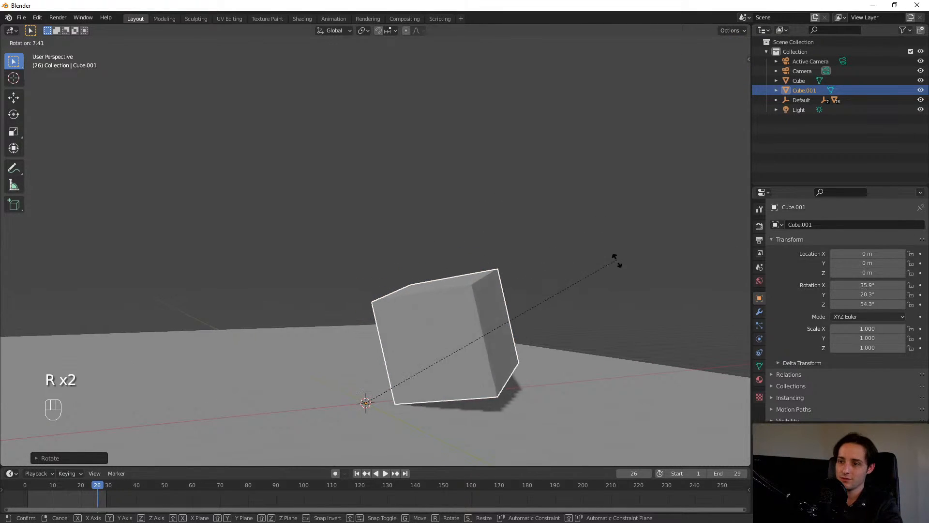
{"action": "left_click", "coordinate": [622, 335]}
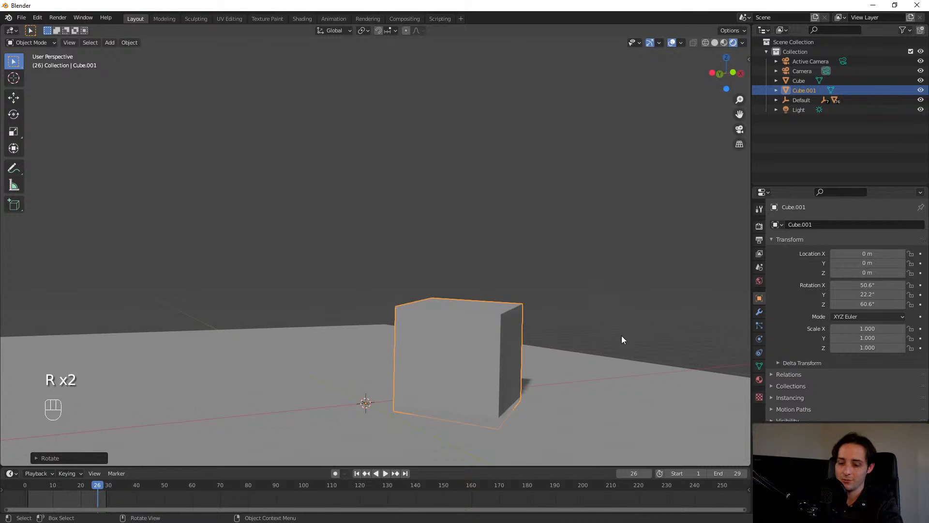
- Move the cube to about X -0.11, Y 0.04, Z 0.21 m and rotate it to about 46.9°, 24.7°, 59.1°
{"action": "key", "text": "g"}
{"action": "left_click", "coordinate": [613, 309]}
{"action": "key", "text": "r"}
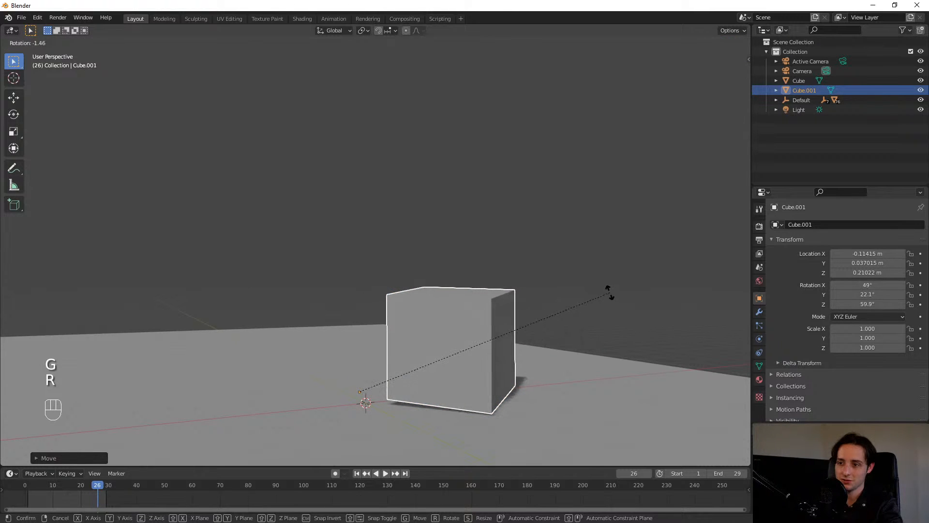
{"action": "left_click", "coordinate": [566, 289]}
{"action": "middle_click_drag", "start_coordinate": [566, 289], "coordinate": [571, 268]}
{"action": "key", "text": "r"}
{"action": "left_click", "coordinate": [621, 277]}
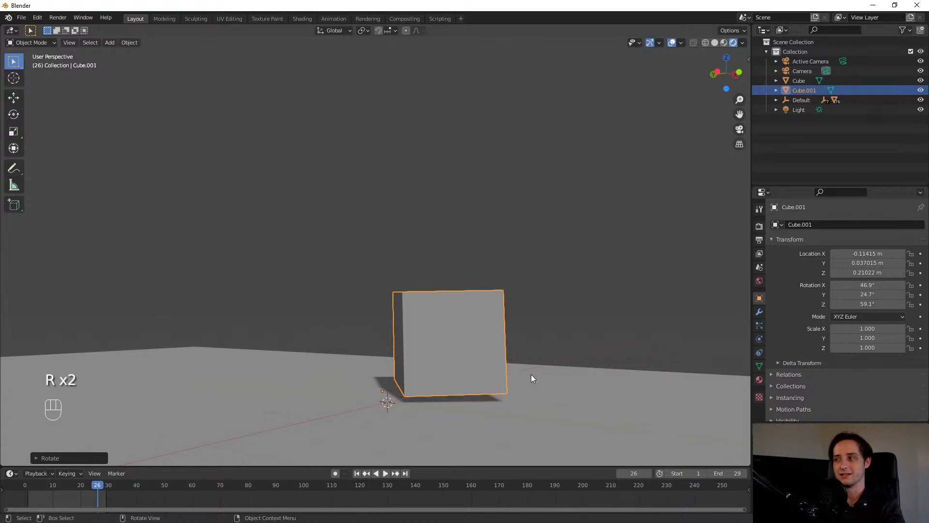
- Undo the cube's moves, rotations and applied transforms back to 0 m location and 0° rotation
{"action": "middle_click_drag", "start_coordinate": [487, 331], "coordinate": [417, 335]}
{"action": "key", "text": "ctrl+z"}
{"action": "key", "text": "ctrl+z"}
{"action": "key", "text": "ctrl+z"}
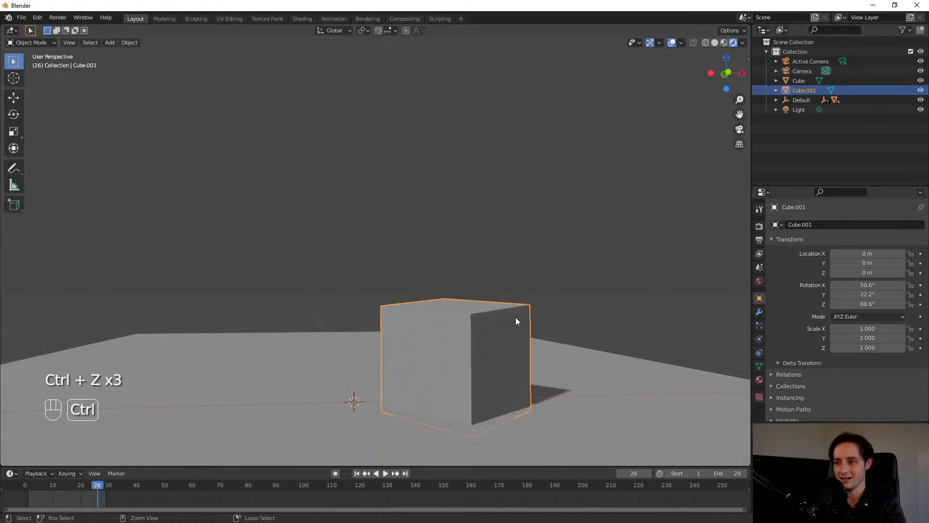
{"action": "key", "text": "ctrl+z"}
{"action": "key", "text": "ctrl+z"}
{"action": "key", "text": "ctrl+z"}
{"action": "key", "text": "ctrl+z"}
{"action": "key", "text": "ctrl+z"}
{"action": "key", "text": "ctrl+z"}
{"action": "key", "text": "ctrl+z"}
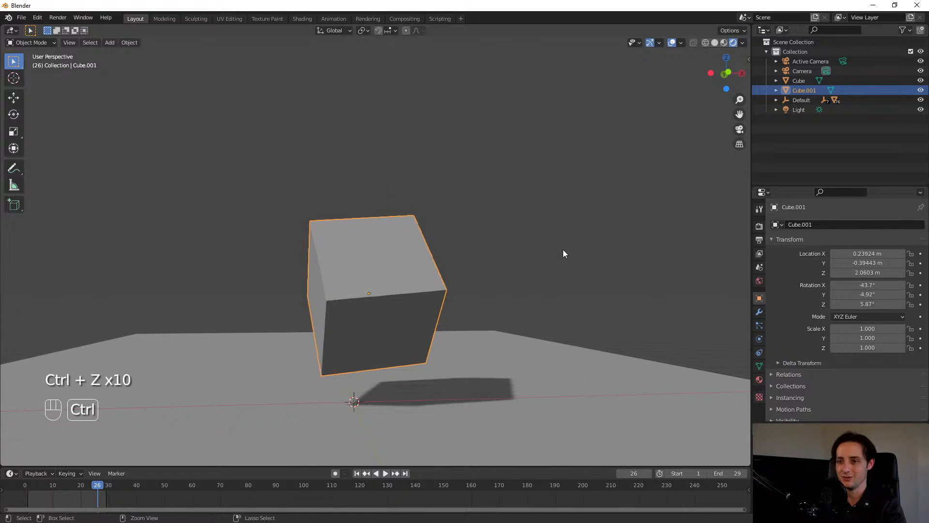
{"action": "key", "text": "ctrl+z"}
{"action": "middle_click_drag", "start_coordinate": [533, 251], "coordinate": [440, 325]}
{"action": "key", "text": "ctrl+z"}
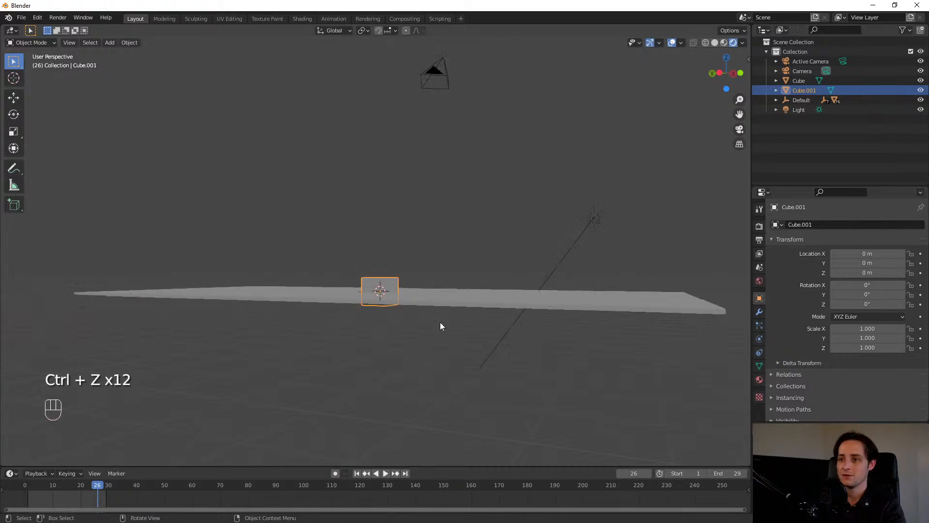
{"action": "scroll", "coordinate": [442, 322], "scroll_direction": "down", "scroll_amount": 1}
{"action": "scroll", "coordinate": [300, 258], "scroll_direction": "up", "scroll_amount": 8}
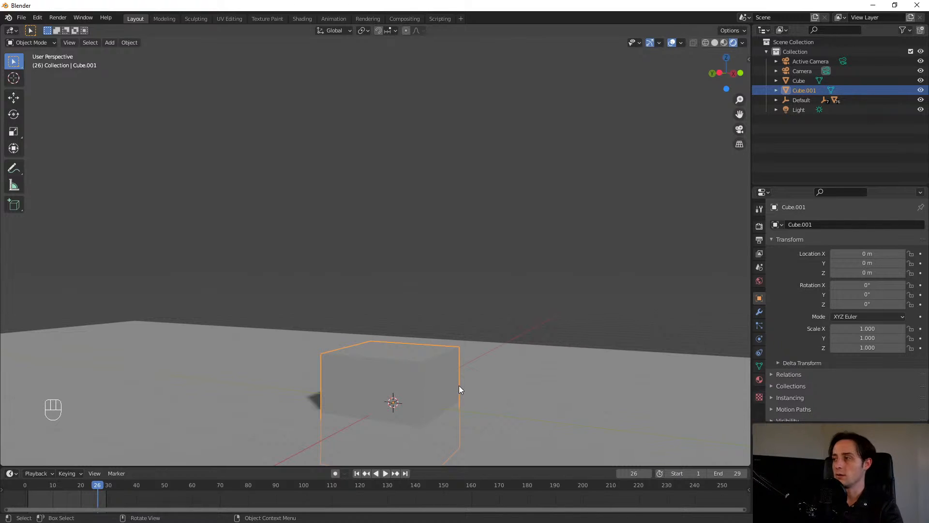
{"action": "key", "text": "g"}
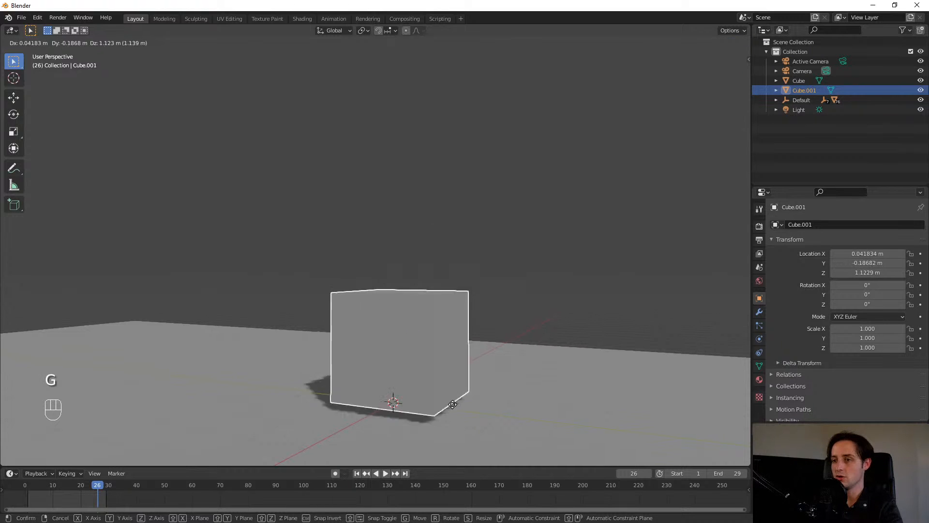
{"action": "key", "text": "Escape"}
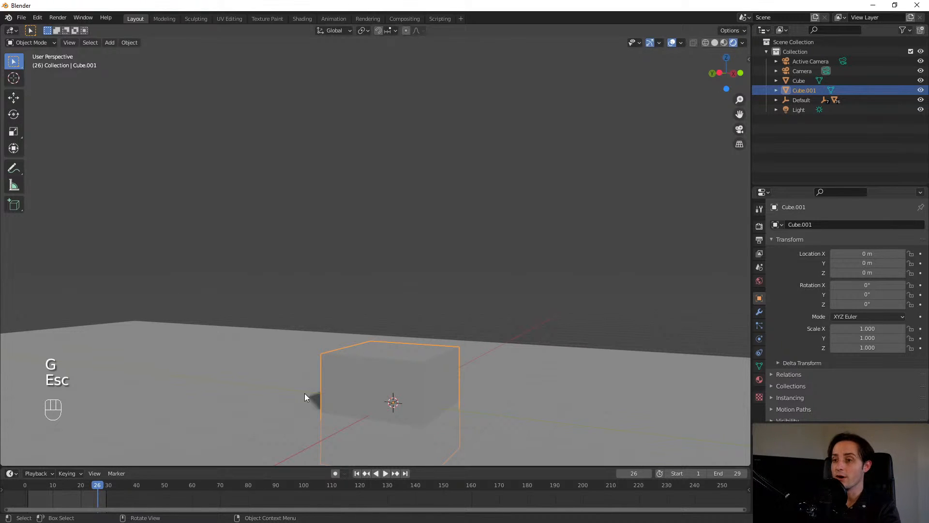
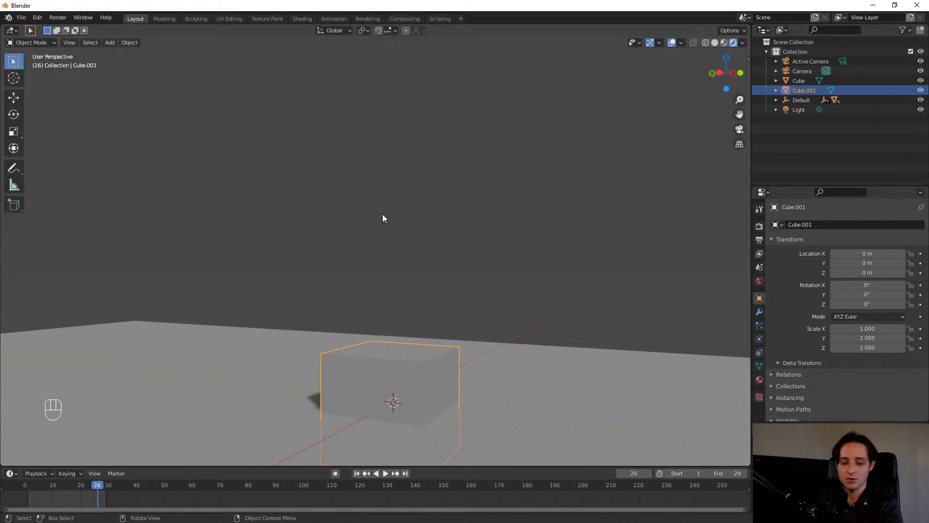
{"action": "key", "text": "ctrl+Tab"}
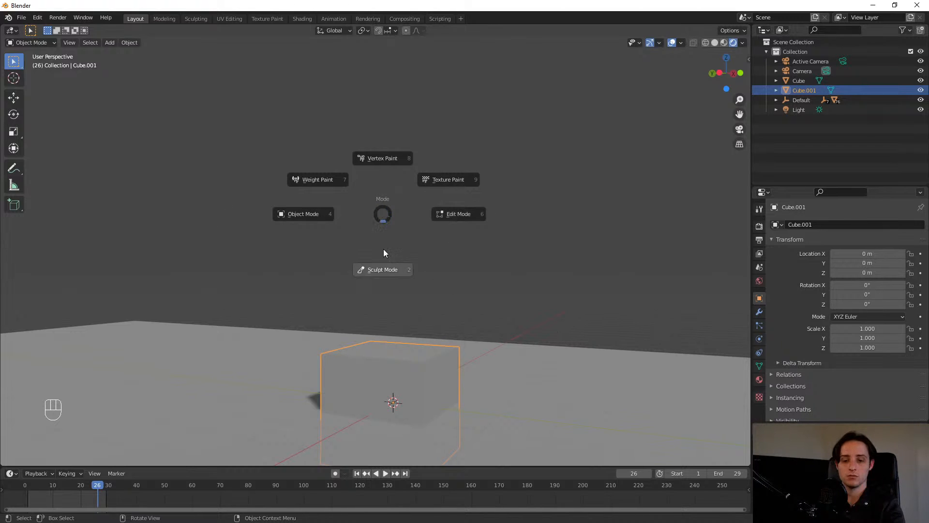
{"action": "key", "text": "Escape"}
- Raise the cube along the global Z axis, try a free move, and undo the raise
{"action": "key", "text": "g"}
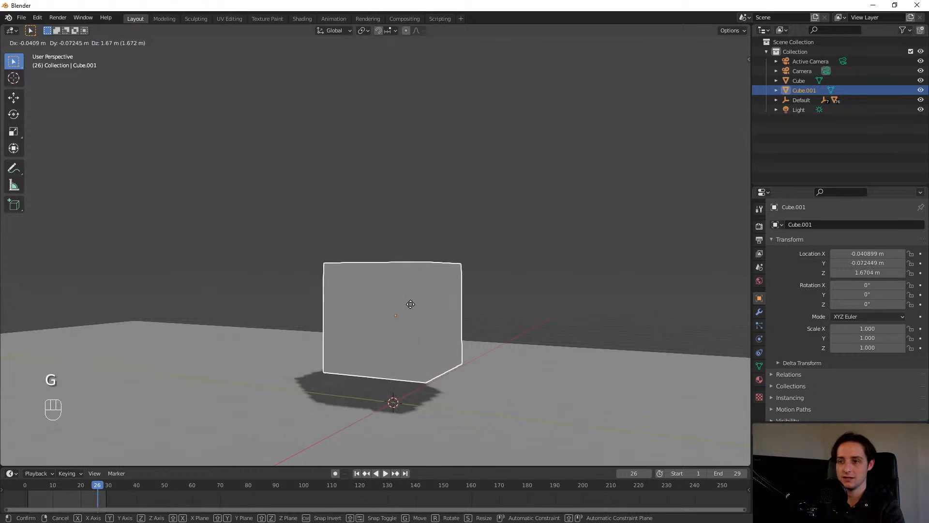
{"action": "key", "text": "z"}
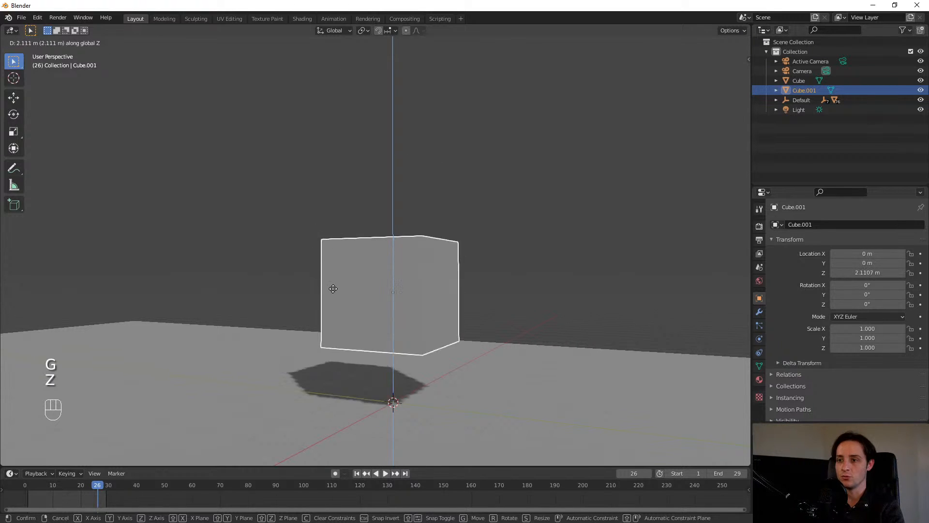
{"action": "left_click", "coordinate": [558, 299]}
{"action": "key", "text": "g"}
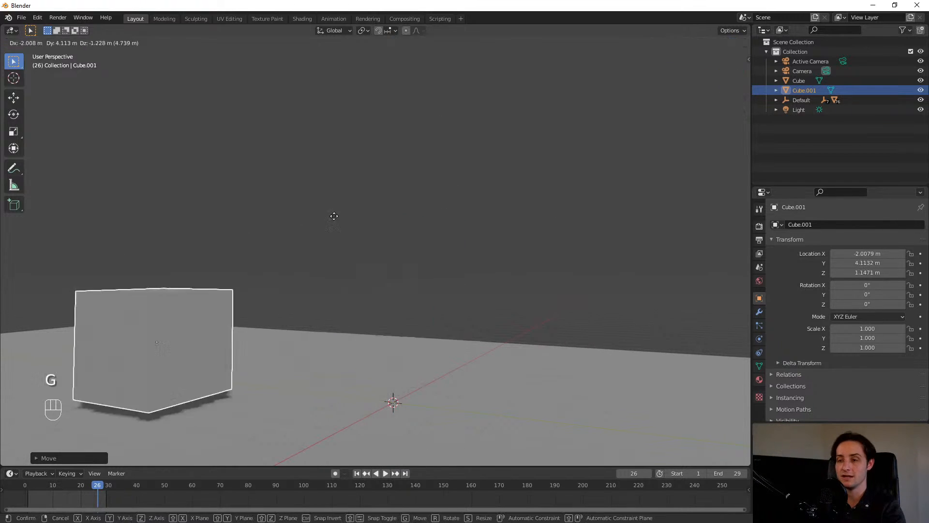
{"action": "key", "text": "Escape"}
{"action": "key", "text": "ctrl+z"}
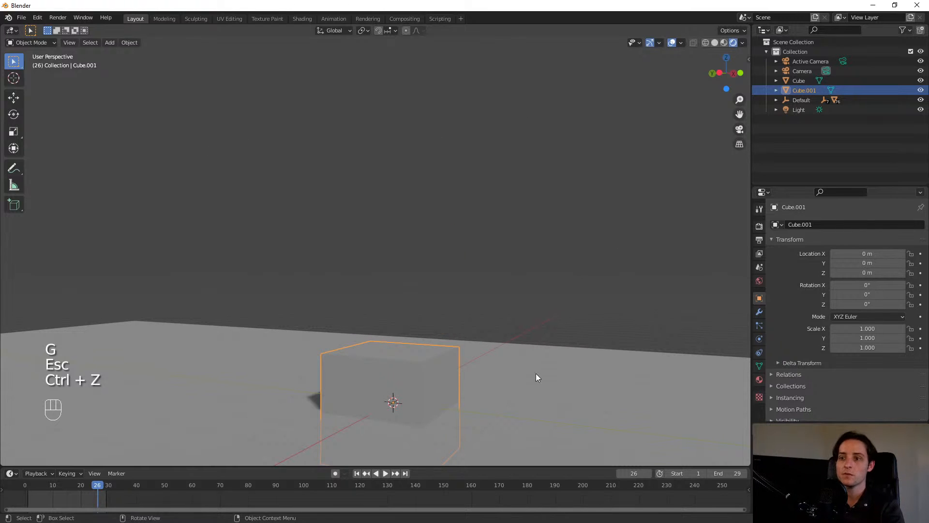
- Switch the selected cube, Cube.001, from Object Mode to Edit Mode
{"action": "key", "text": "Tab"}
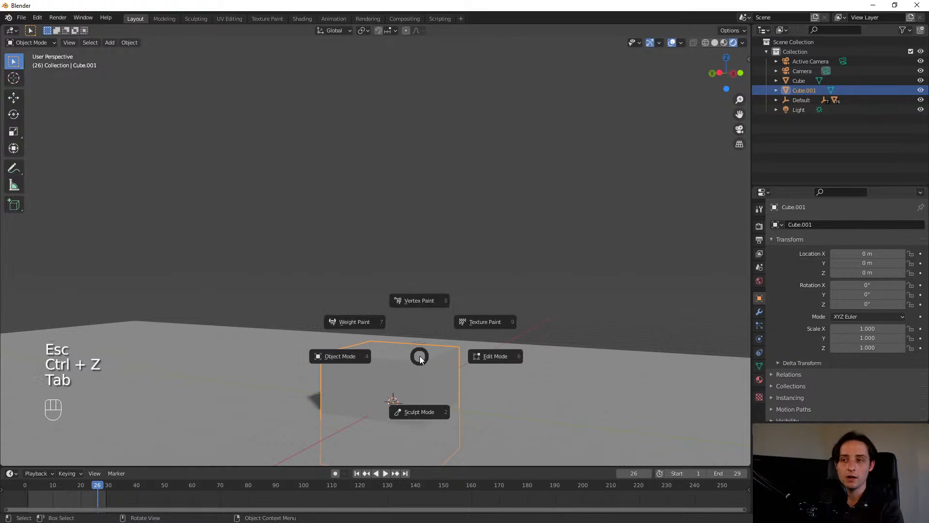
{"action": "left_click", "coordinate": [501, 366]}
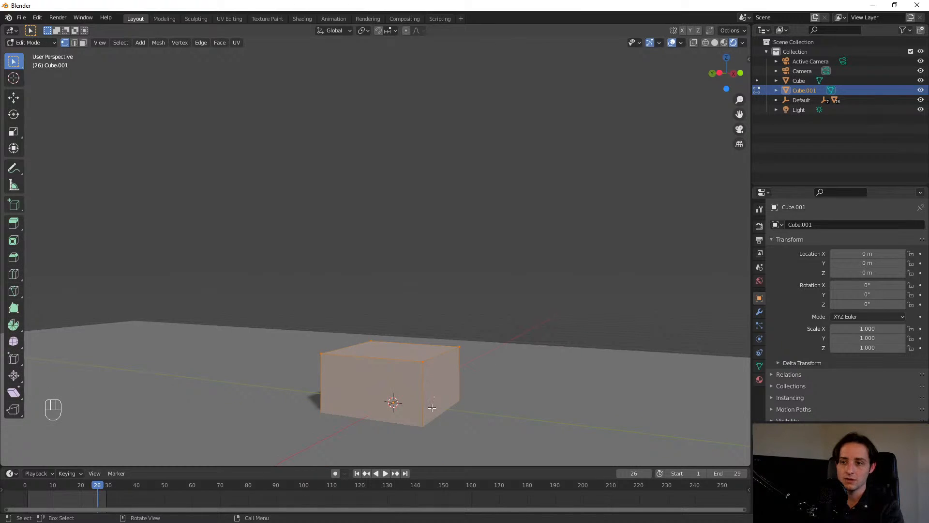
{"action": "scroll", "coordinate": [392, 356], "scroll_direction": "down", "scroll_amount": 2}
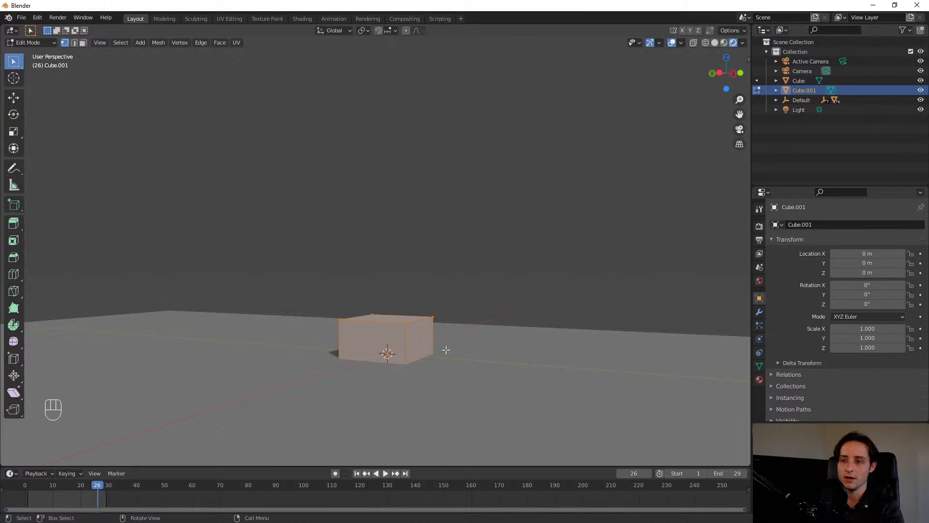
- Try moving the cube's whole mesh freely away from its origin several times, and undo the moves
{"action": "key", "text": "g"}
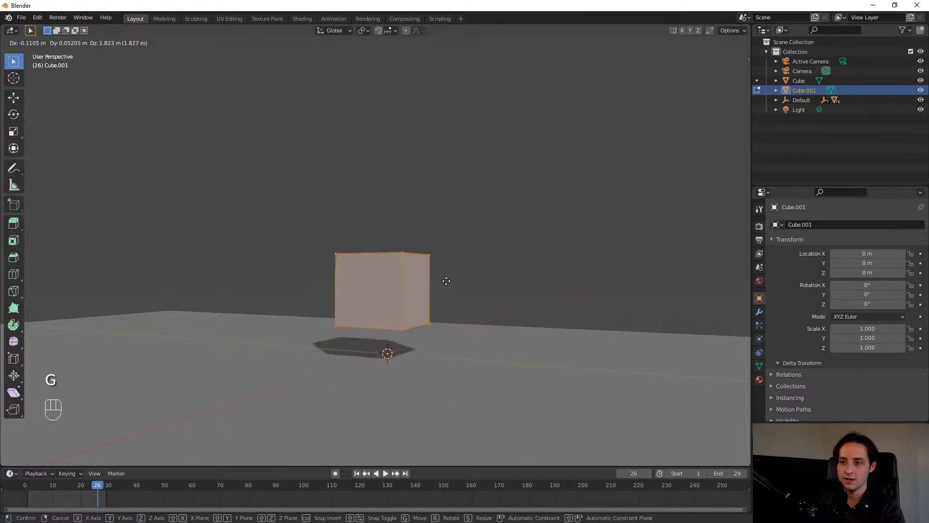
{"action": "left_click", "coordinate": [411, 201]}
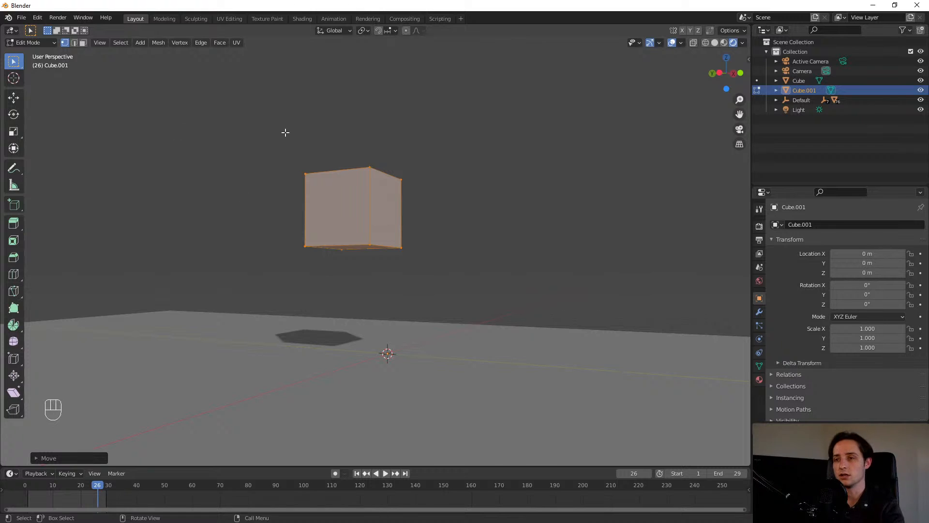
{"action": "key", "text": "ctrl+z"}
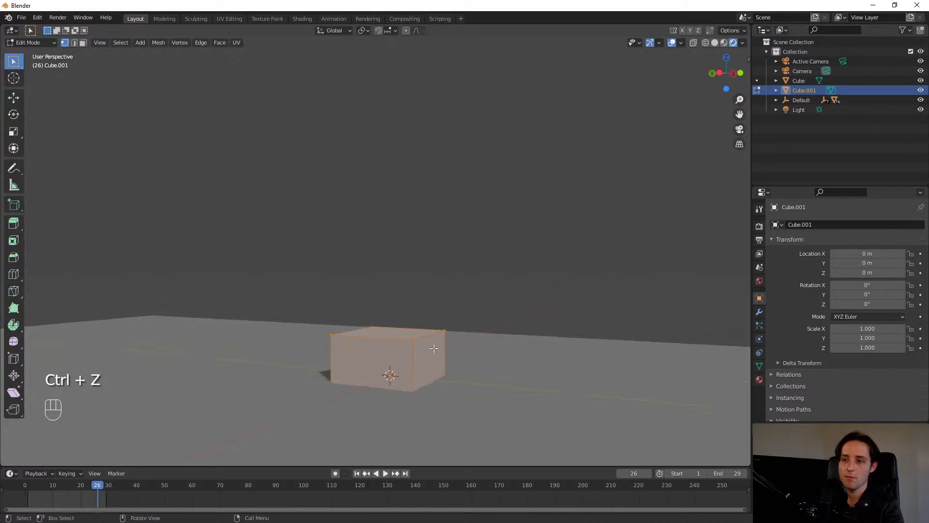
{"action": "key", "text": "g"}
{"action": "left_click", "coordinate": [680, 263]}
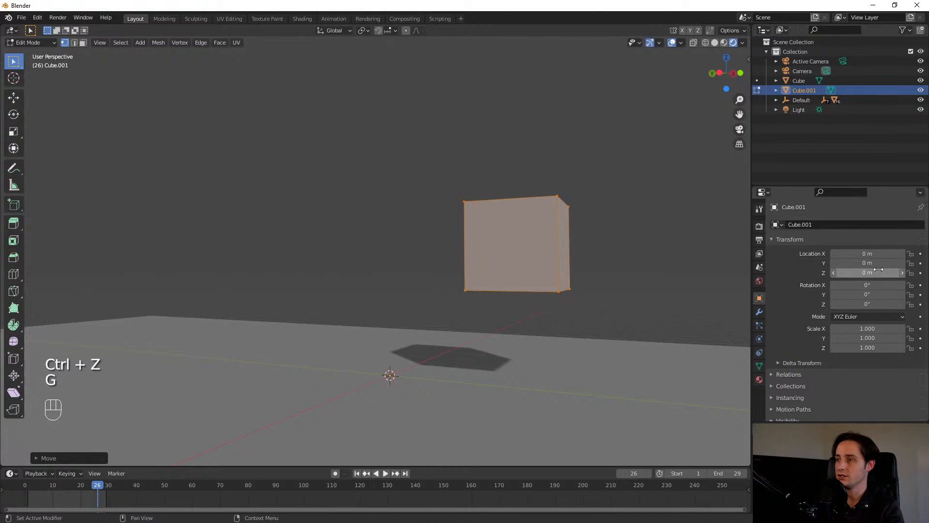
{"action": "key", "text": "g"}
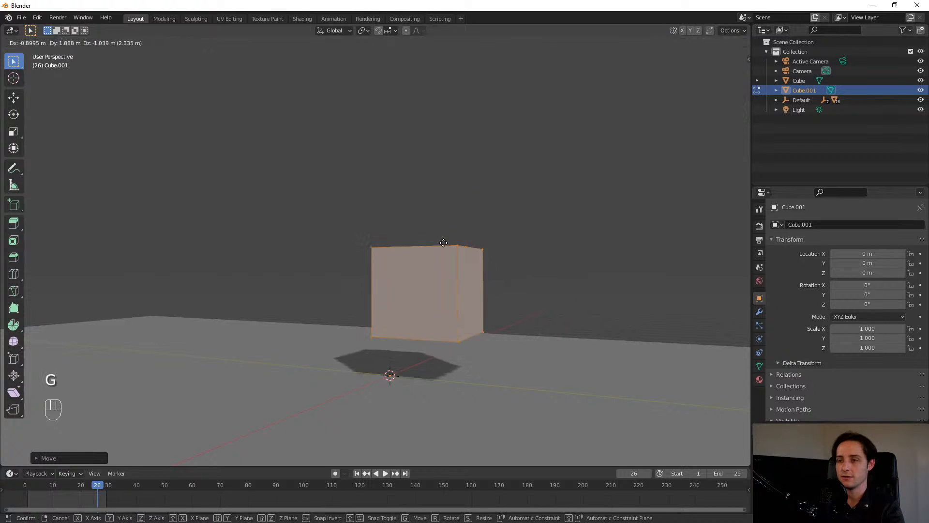
{"action": "key", "text": "Escape"}
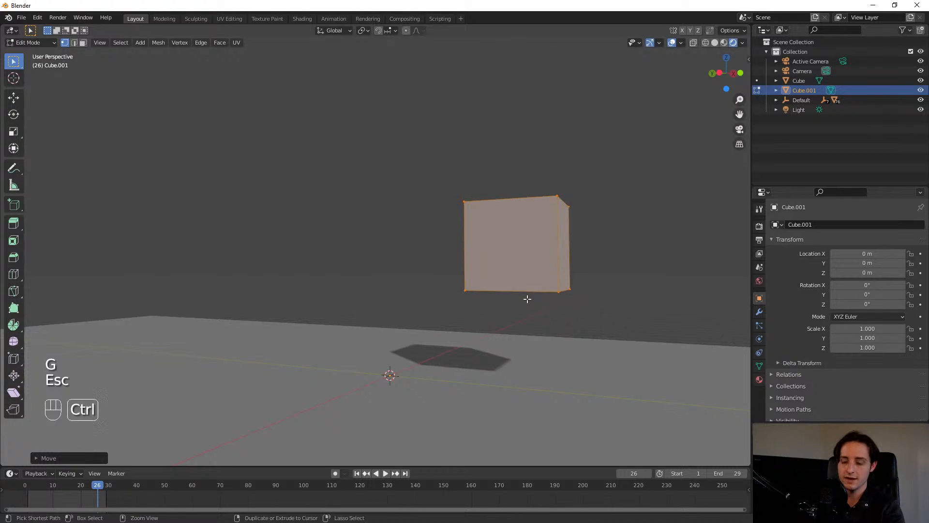
{"action": "key", "text": "ctrl+z"}
- Raise the cube's mesh along the global Z axis and scale it along Z into a thin slab
{"action": "key", "text": "g"}
{"action": "key", "text": "z"}
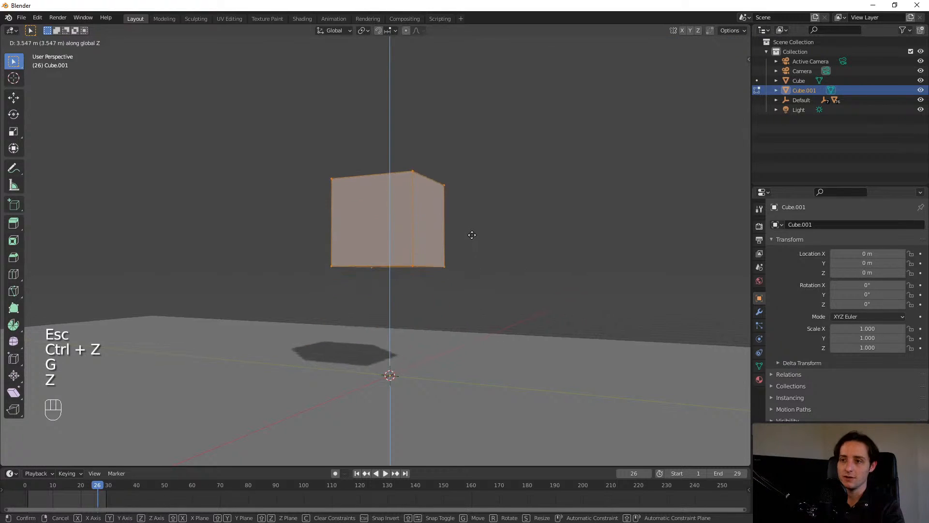
{"action": "left_click", "coordinate": [498, 259]}
{"action": "key", "text": "s"}
{"action": "key", "text": "z"}
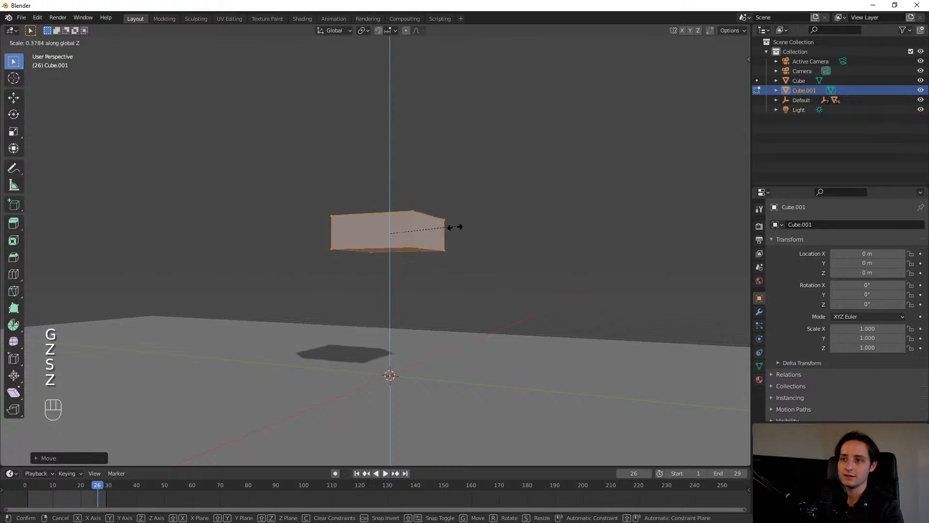
{"action": "left_click", "coordinate": [409, 238]}
{"action": "middle_click_drag", "start_coordinate": [409, 238], "coordinate": [375, 295]}
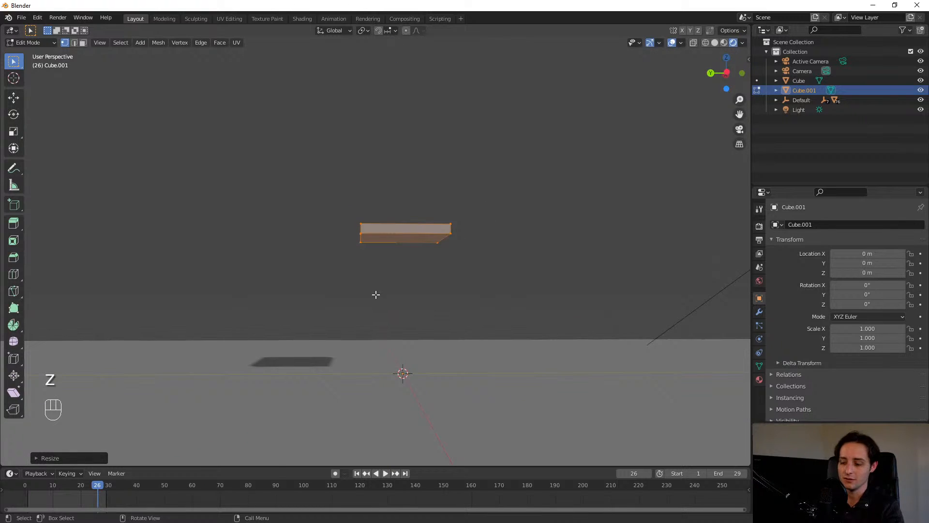
- Duplicate the slab in front view, place the copy below it, and scale the copy down uniformly to a narrow piece
{"action": "key", "text": "KP_1"}
{"action": "scroll", "coordinate": [346, 290], "scroll_direction": "up", "scroll_amount": 2}
{"action": "scroll", "coordinate": [346, 291], "scroll_direction": "up", "scroll_amount": 1}
{"action": "key", "text": "shift+d"}
{"action": "left_click", "coordinate": [402, 336]}
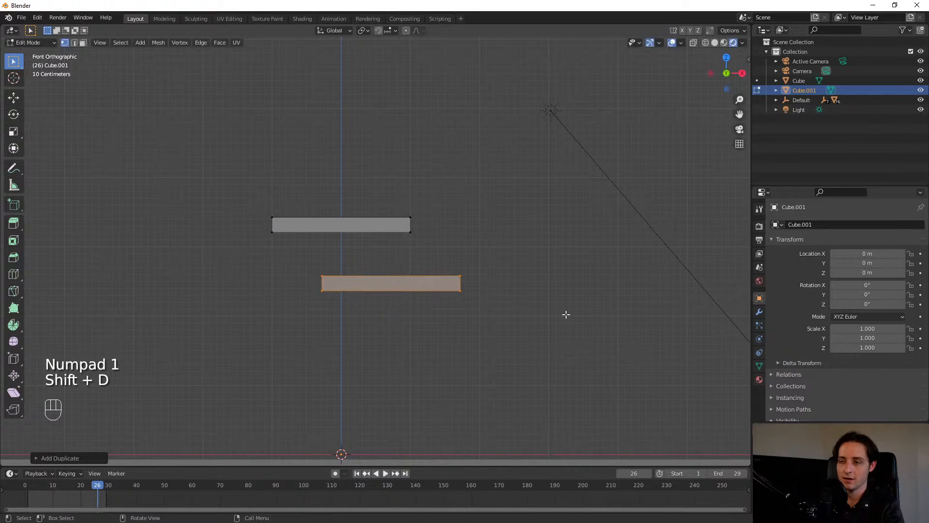
{"action": "key", "text": "s"}
{"action": "left_click", "coordinate": [427, 302]}
- Stretch the small copy along the global Z axis into an upright post
{"action": "key", "text": "s"}
{"action": "key", "text": "z"}
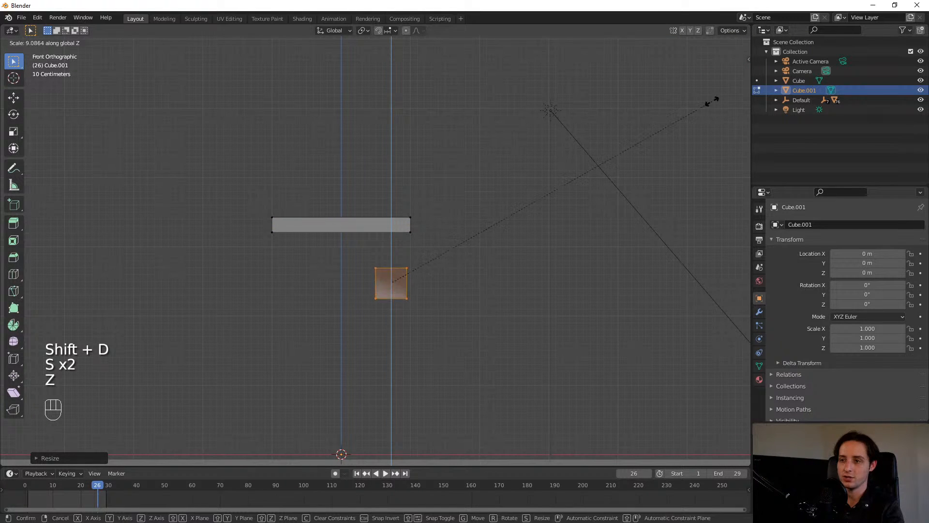
{"action": "left_click", "coordinate": [711, 97]}
{"action": "key", "text": "s"}
{"action": "key", "text": "z"}
{"action": "left_click", "coordinate": [626, 191]}
- Reposition the post under the slab and stretch it along Z until its top meets the slab's underside
{"action": "key", "text": "g"}
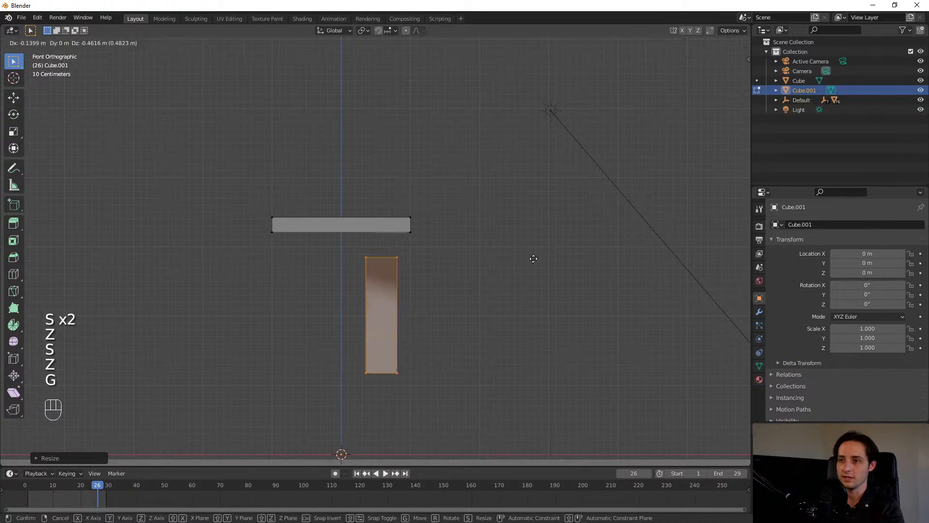
{"action": "left_click", "coordinate": [543, 276]}
{"action": "key", "text": "s"}
{"action": "key", "text": "z"}
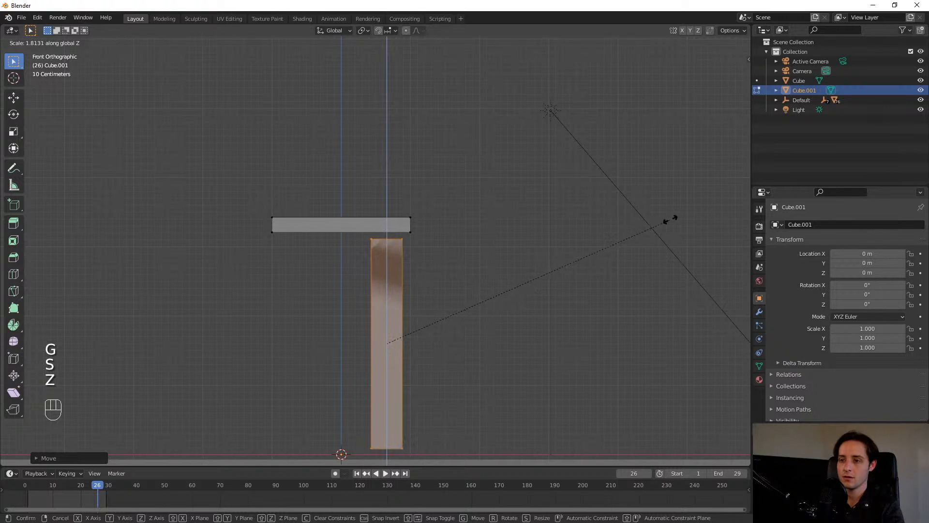
{"action": "left_click", "coordinate": [697, 205]}
{"action": "key", "text": "Tab"}
{"action": "scroll", "coordinate": [445, 198], "scroll_direction": "up", "scroll_amount": 3}
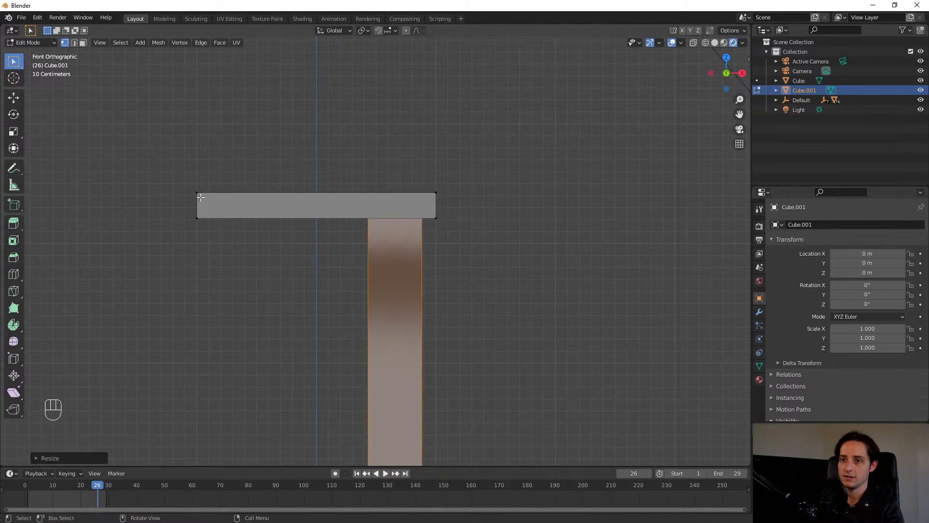
- Select the two upper corner vertices at one end of the slab and try moving them, cancelling each move
{"action": "middle_click_drag", "start_coordinate": [360, 224], "coordinate": [382, 195]}
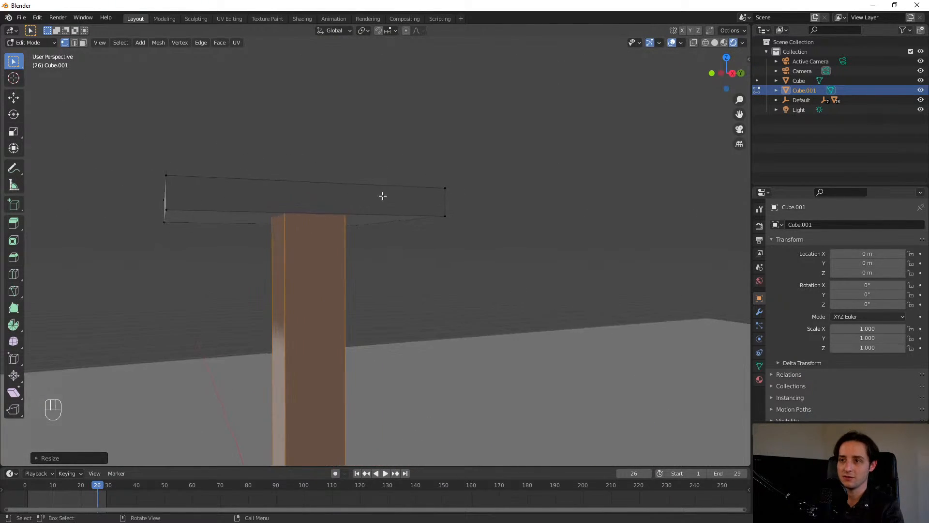
{"action": "left_click", "coordinate": [451, 189]}
{"action": "middle_click_drag", "start_coordinate": [175, 171], "coordinate": [434, 222]}
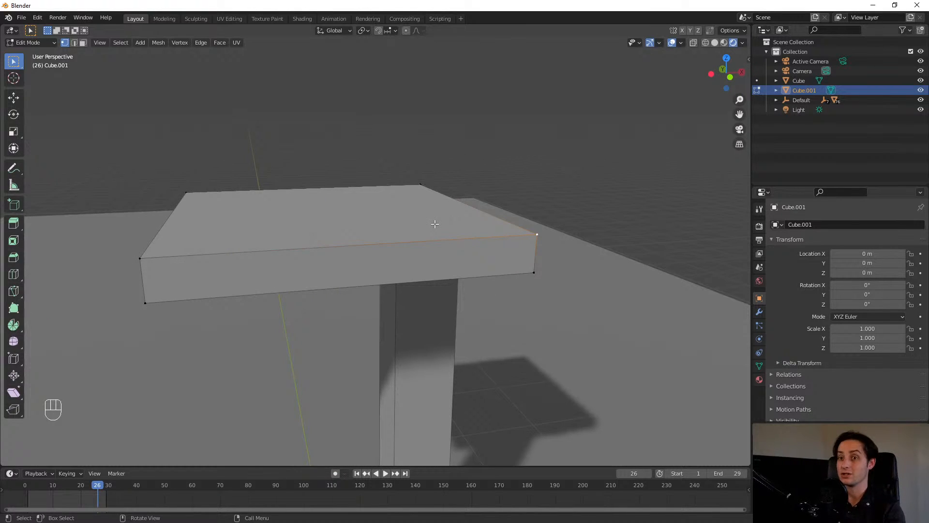
{"action": "left_click", "coordinate": [141, 260], "text": "shift"}
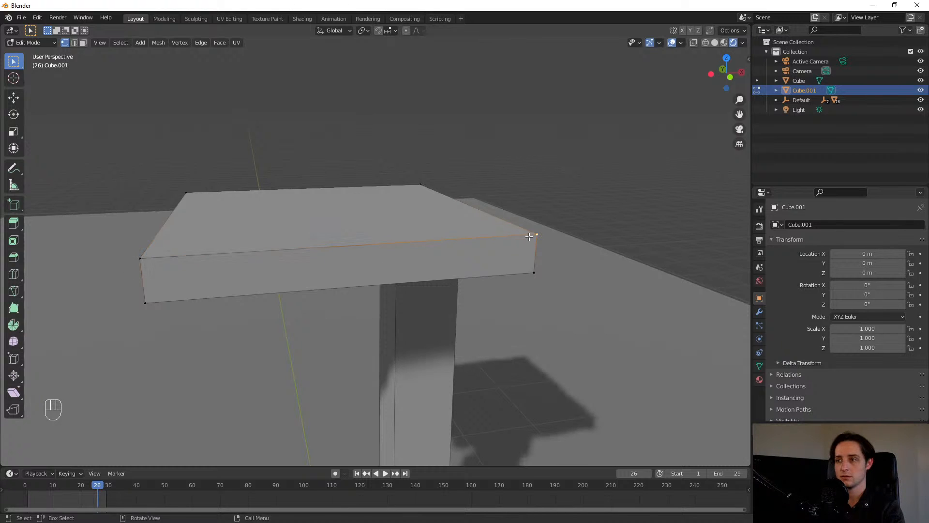
{"action": "key", "text": "g"}
{"action": "key", "text": "Escape"}
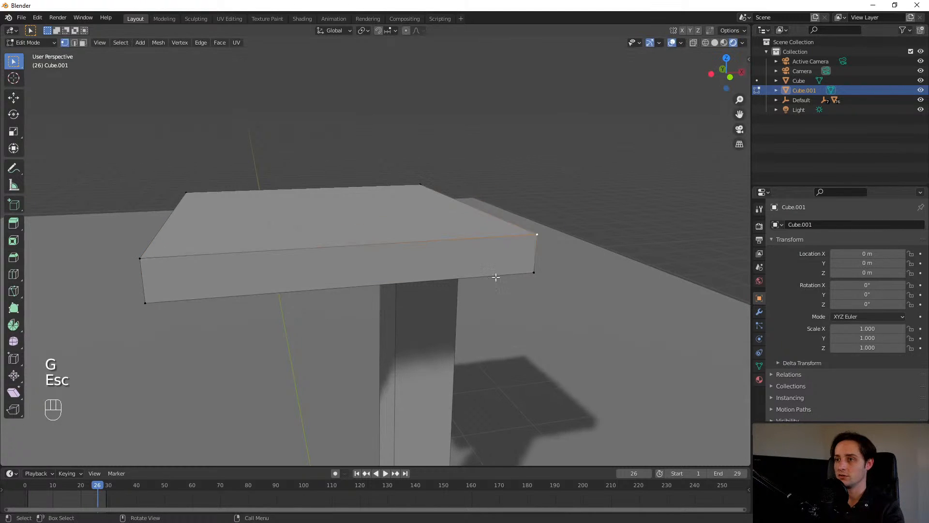
{"action": "left_click", "coordinate": [140, 259], "text": "shift"}
{"action": "key", "text": "g"}
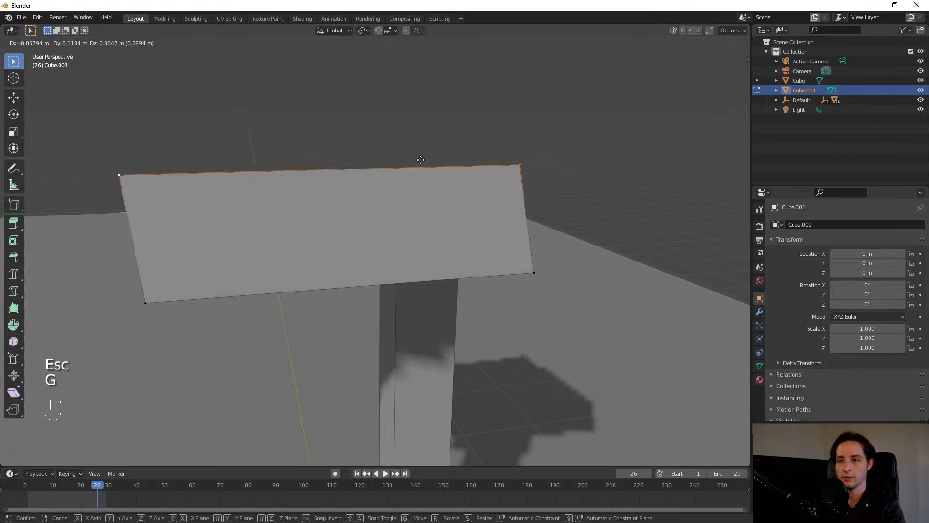
{"action": "key", "text": "Escape"}
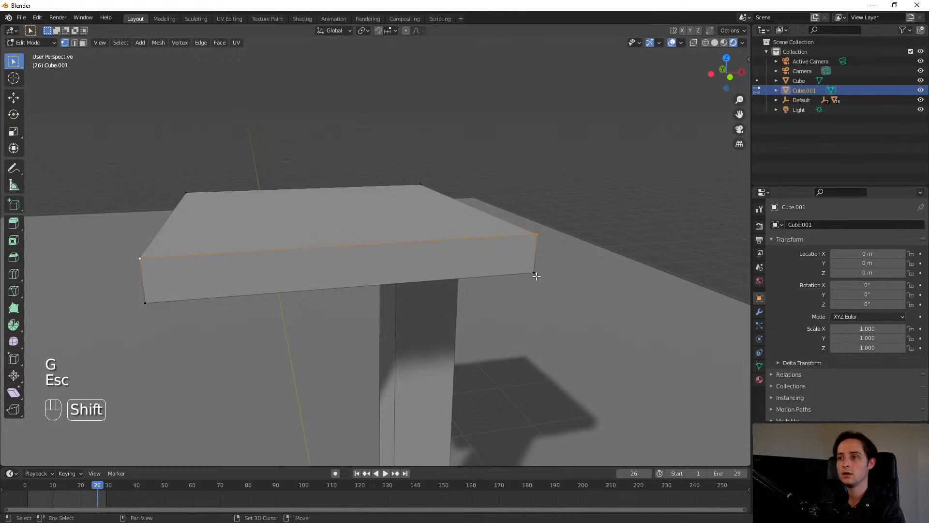
- Add the two lower corner vertices at that end to the selection and move the whole end face
{"action": "left_click", "coordinate": [534, 272], "text": "shift"}
{"action": "left_click", "coordinate": [145, 303], "text": "shift"}
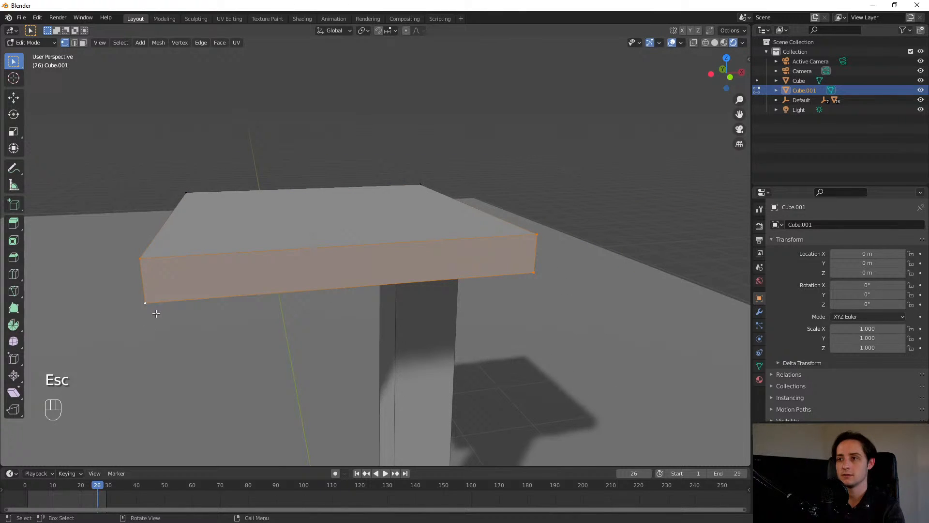
{"action": "middle_click_drag", "start_coordinate": [156, 312], "coordinate": [232, 283]}
{"action": "key", "text": "g"}
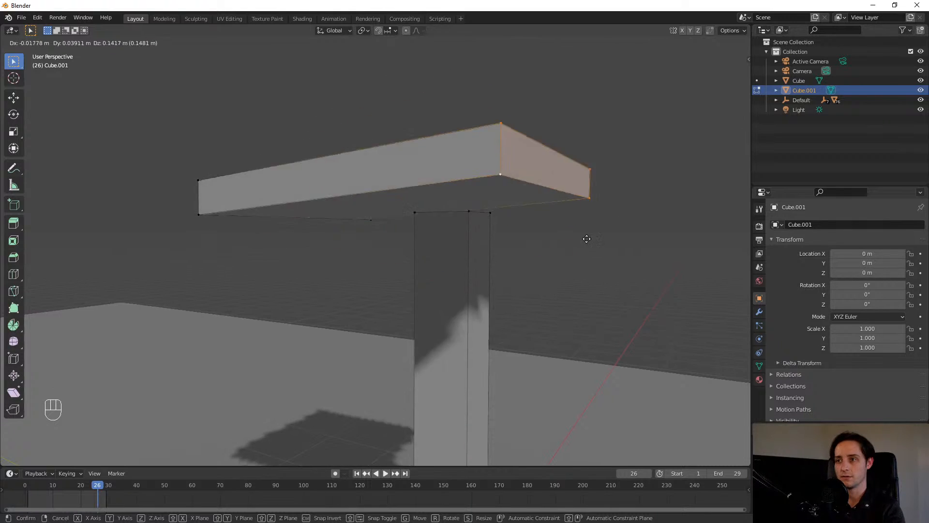
{"action": "left_click", "coordinate": [523, 228]}
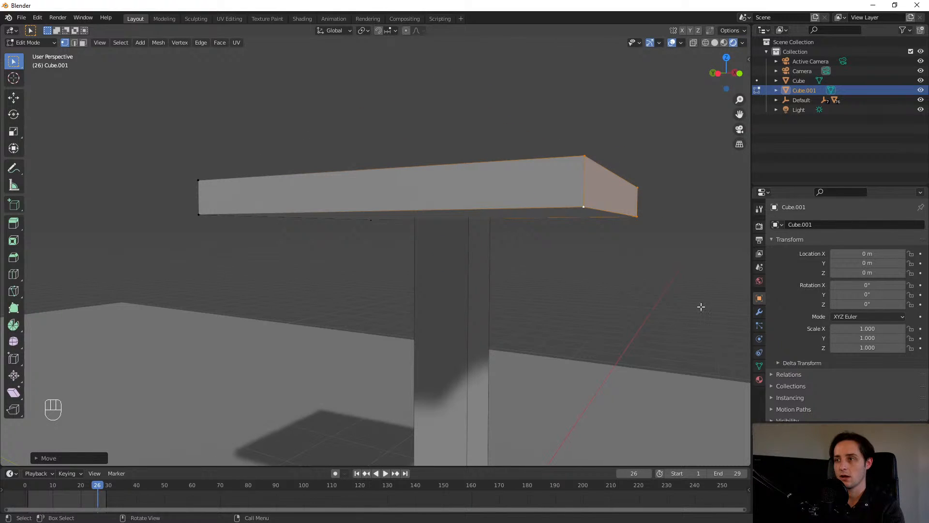
- Try enlarging and rotating the slab's selected end face, and undo both changes
{"action": "scroll", "coordinate": [518, 288], "scroll_direction": "down", "scroll_amount": 2}
{"action": "key", "text": "s"}
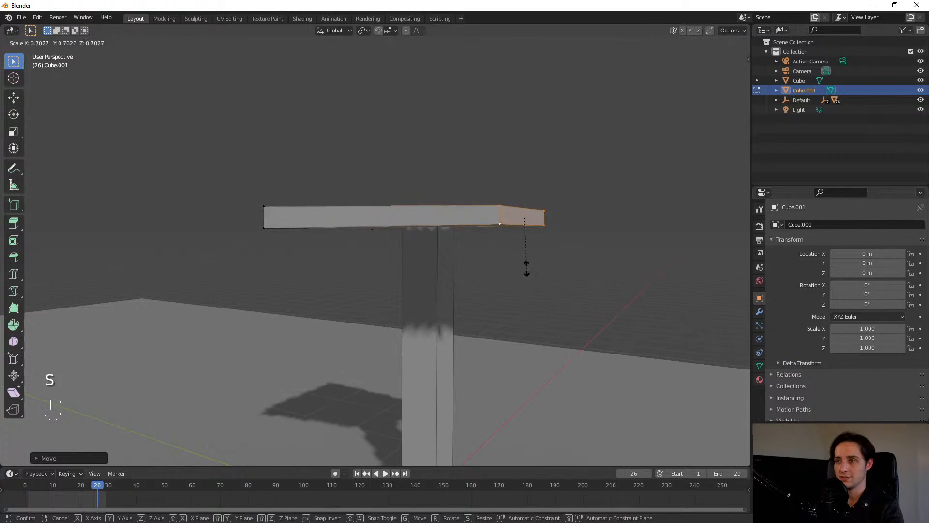
{"action": "left_click", "coordinate": [702, 139]}
{"action": "middle_click_drag", "start_coordinate": [701, 139], "coordinate": [544, 193]}
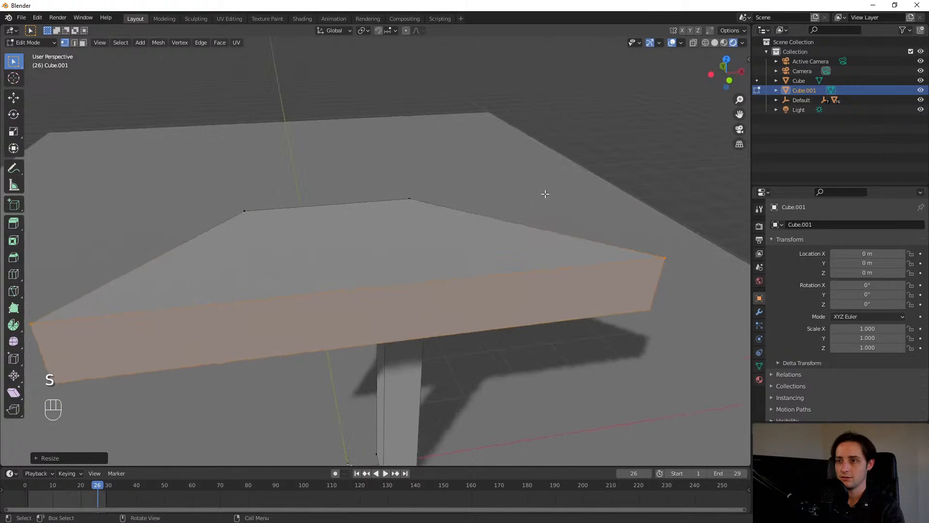
{"action": "key", "text": "r"}
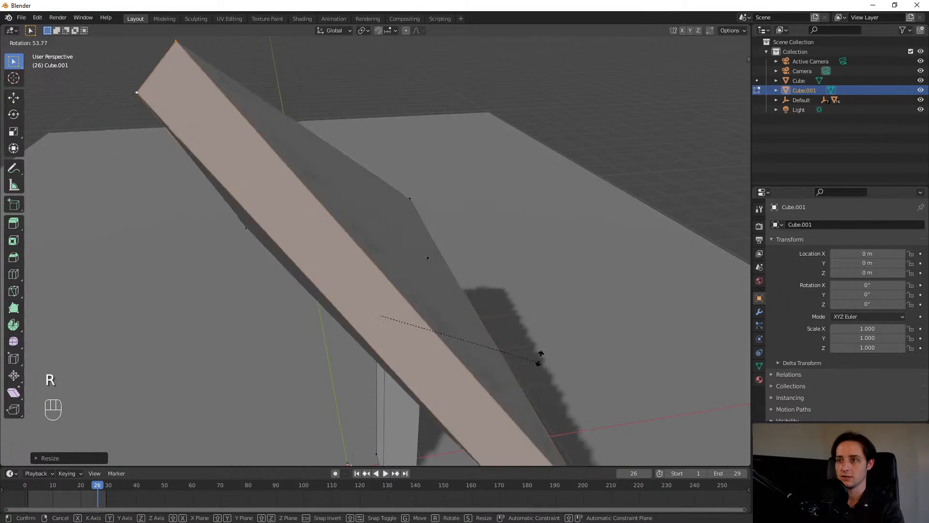
{"action": "left_click", "coordinate": [467, 155]}
{"action": "key", "text": "ctrl+z"}
{"action": "key", "text": "ctrl+z"}
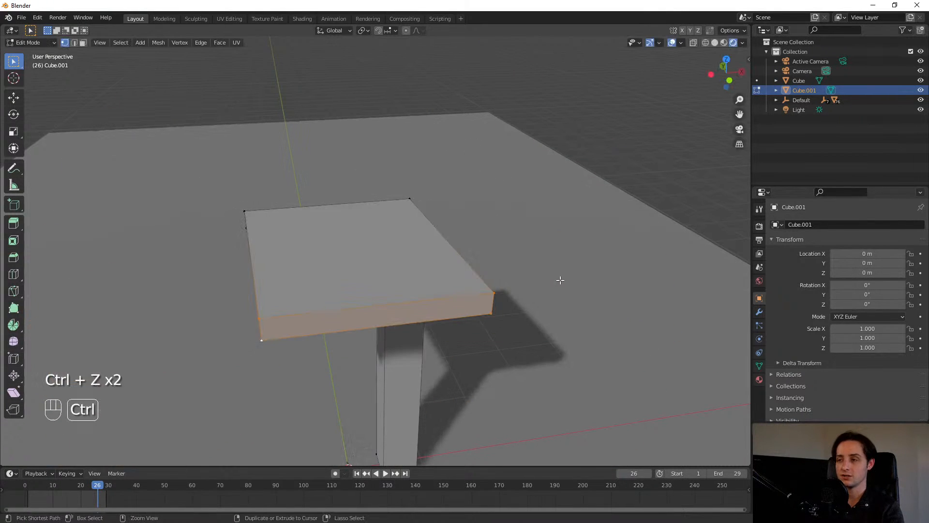
- Try filling a triangle across three corners of the slab's end face and moving its lower corner vertex
{"action": "left_click", "coordinate": [489, 297]}
{"action": "left_click", "coordinate": [266, 341], "text": "shift"}
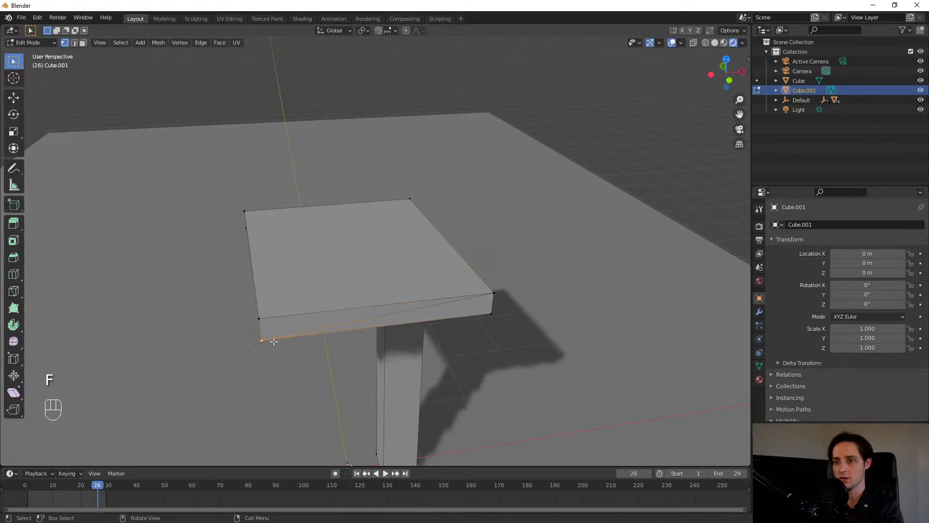
{"action": "middle_click_drag", "start_coordinate": [281, 344], "coordinate": [311, 326]}
{"action": "key", "text": "g"}
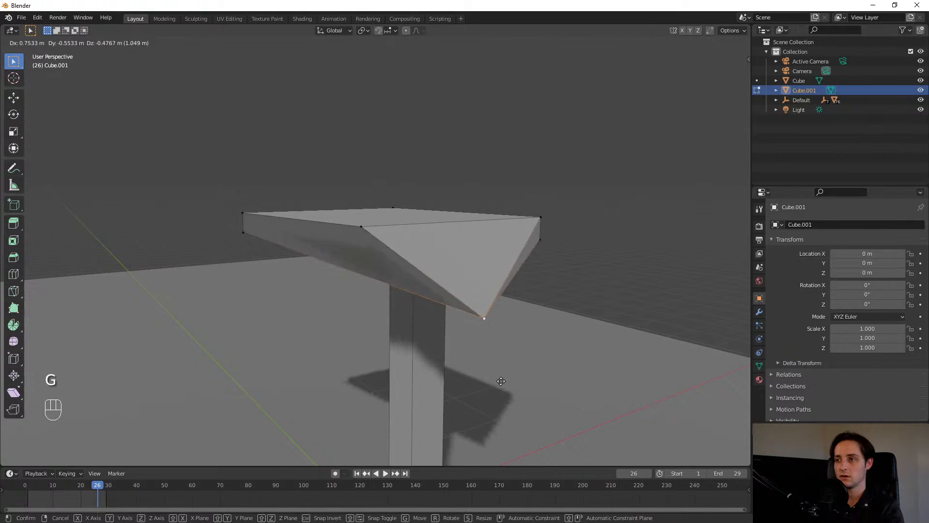
{"action": "left_click", "coordinate": [494, 368]}
{"action": "key", "text": "g"}
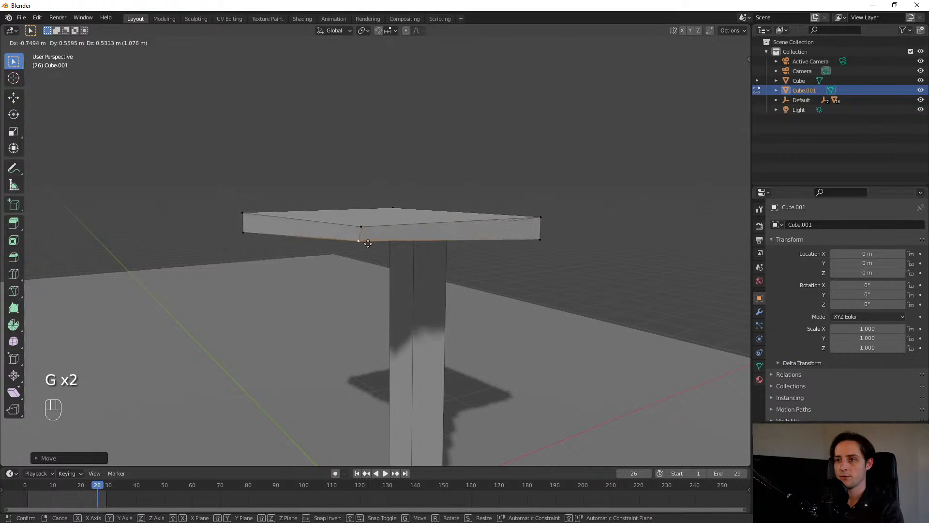
{"action": "left_click", "coordinate": [435, 260]}
- Undo the lower corner vertex moves and the triangular fill on the slab's end face
{"action": "key", "text": "ctrl+z"}
{"action": "key", "text": "ctrl+z"}
{"action": "key", "text": "ctrl+z"}
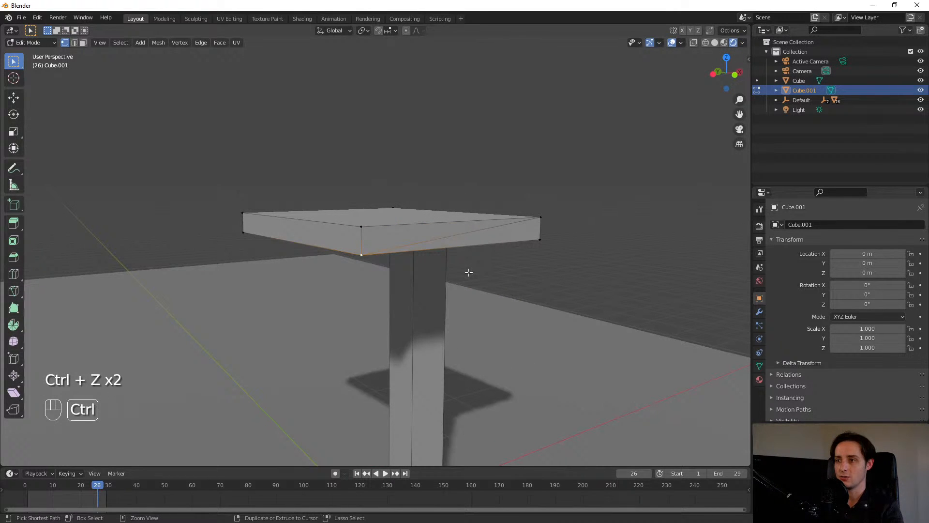
{"action": "key", "text": "ctrl+z"}
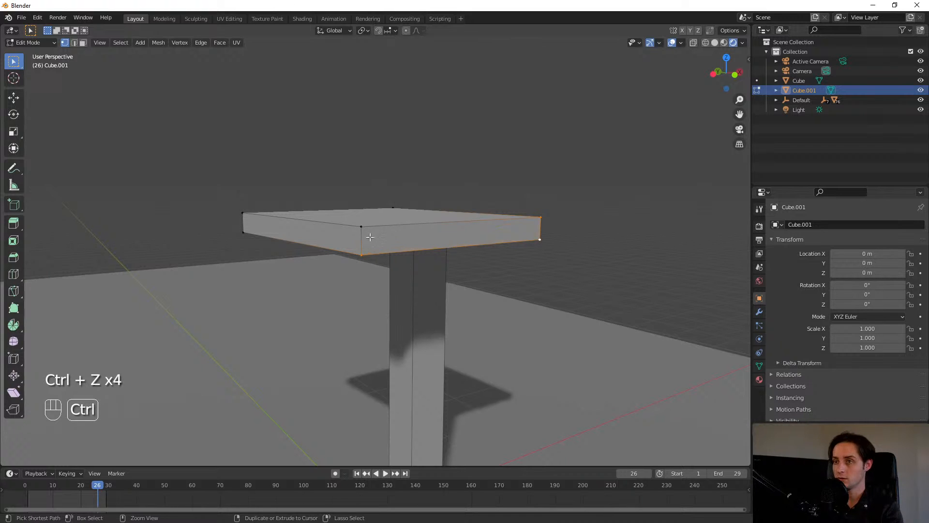
- Add the remaining upper corner vertex to complete the slab's end-face selection and scale that face down slightly
{"action": "left_click", "coordinate": [364, 229], "text": "shift"}
{"action": "key", "text": "g"}
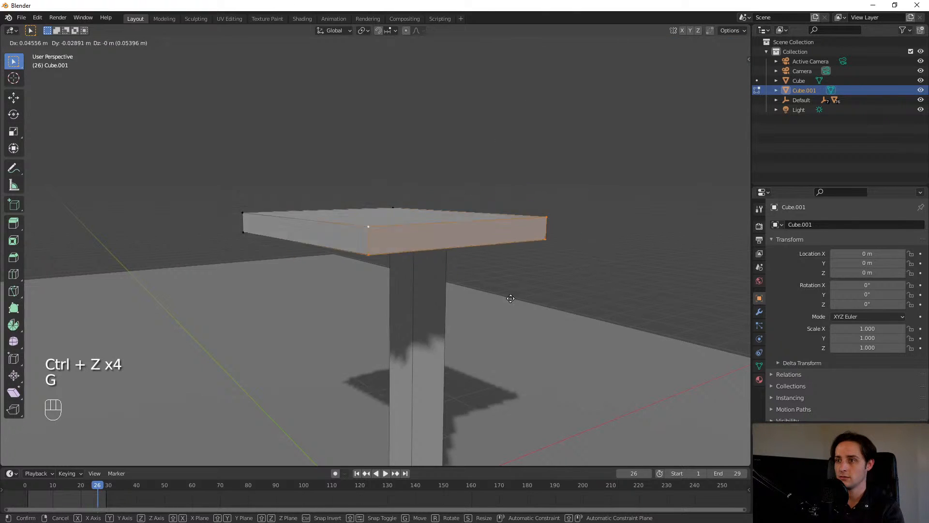
{"action": "key", "text": "Escape"}
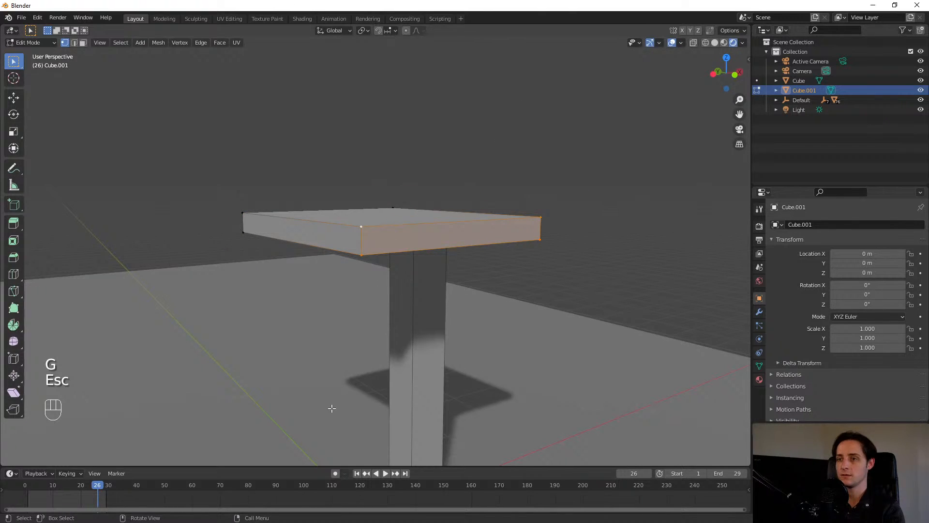
{"action": "key", "text": "s"}
{"action": "left_click", "coordinate": [517, 287]}
- Select three corners of the slab's scaled end face together, then its near lower and near upper corner vertices individually
{"action": "left_click", "coordinate": [529, 220], "text": "shift"}
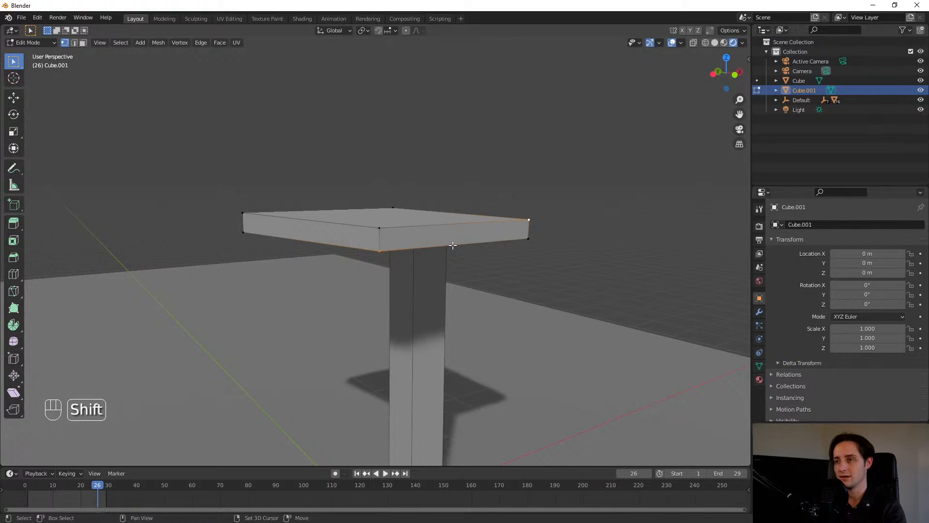
{"action": "left_click", "coordinate": [379, 228], "text": "shift"}
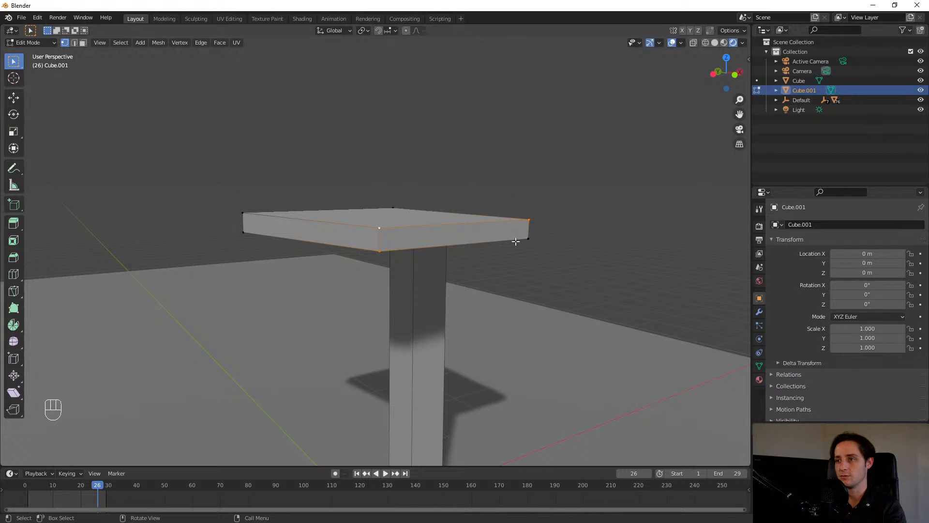
{"action": "left_click", "coordinate": [381, 251]}
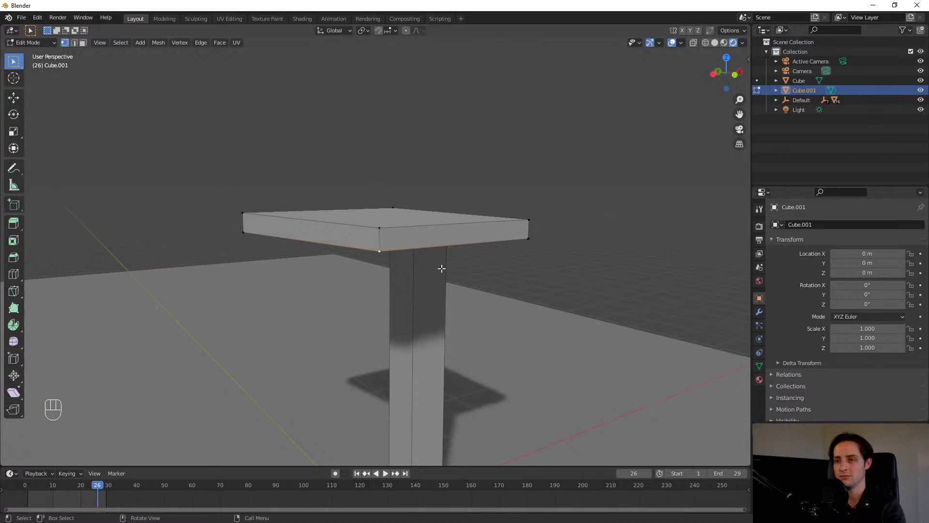
{"action": "left_click", "coordinate": [382, 227]}
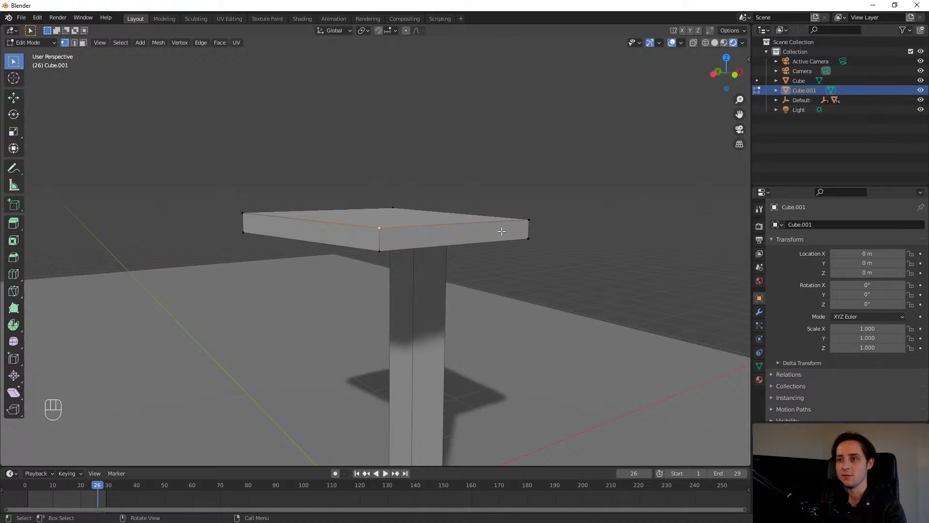
- Select the whole mesh and triangulate all faces of the slab and post
{"action": "key", "text": "a"}
{"action": "right_click", "coordinate": [365, 254]}
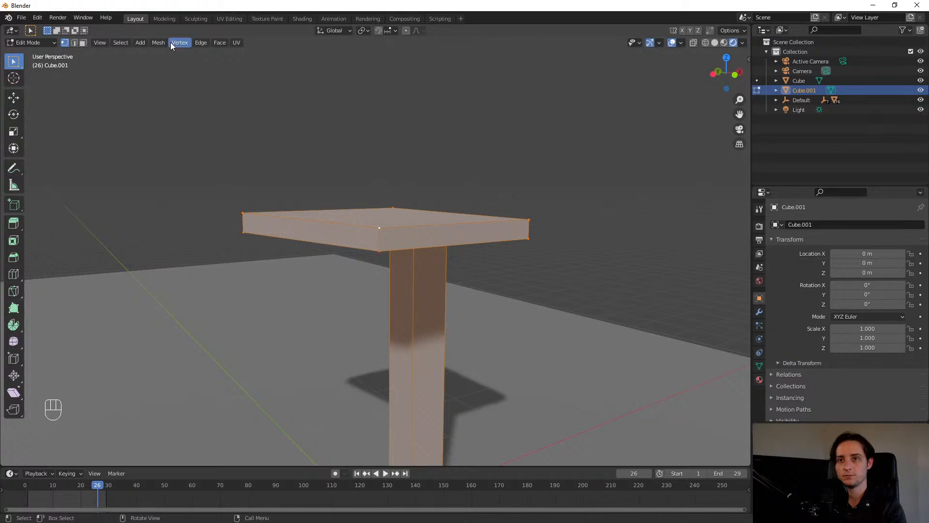
{"action": "left_click", "coordinate": [127, 44]}
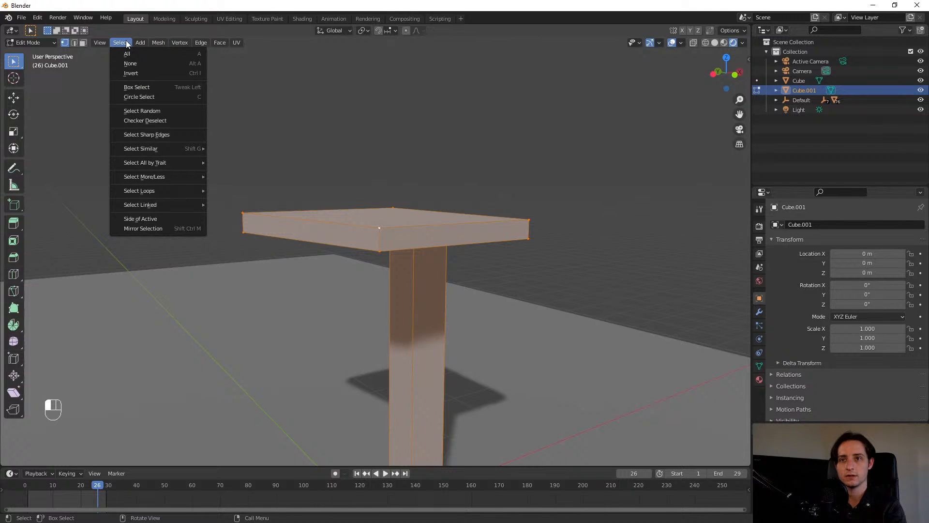
{"action": "mouse_move", "coordinate": [167, 191]}
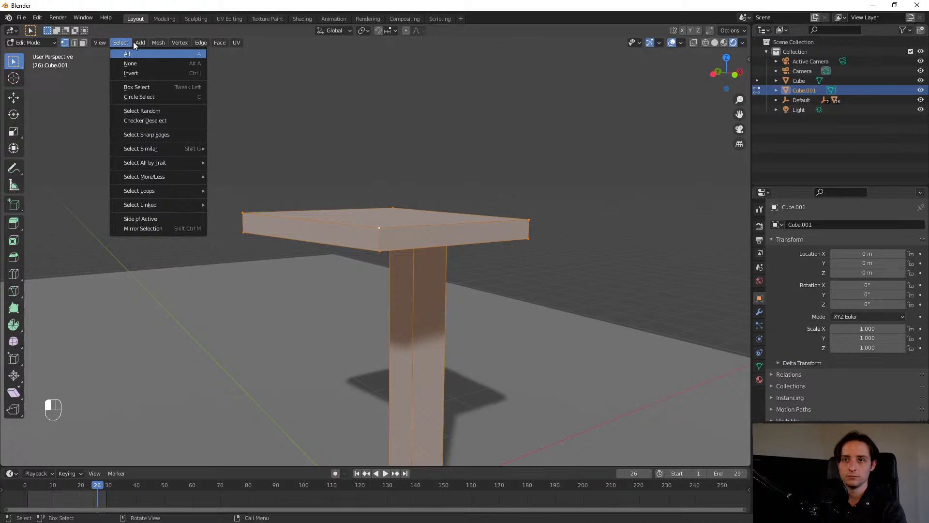
{"action": "left_click", "coordinate": [198, 42]}
{"action": "left_click", "coordinate": [213, 43]}
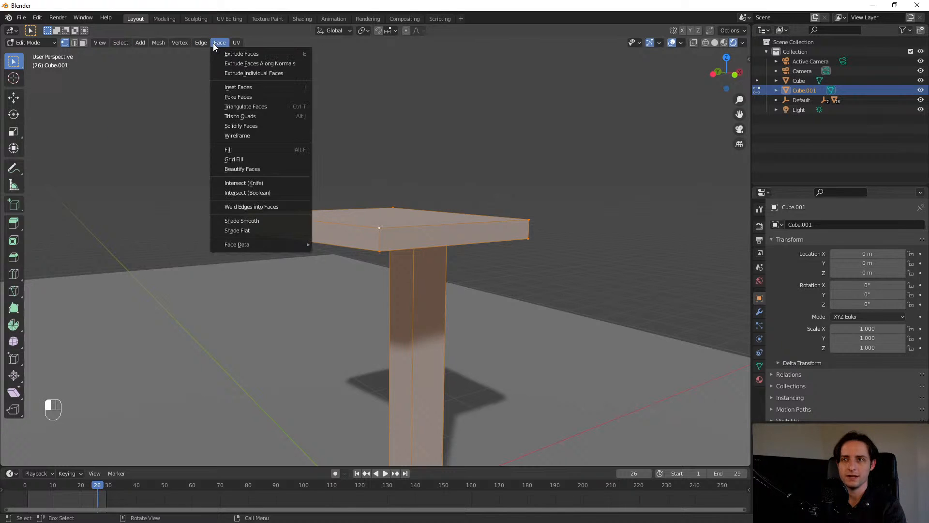
{"action": "left_click", "coordinate": [250, 108]}
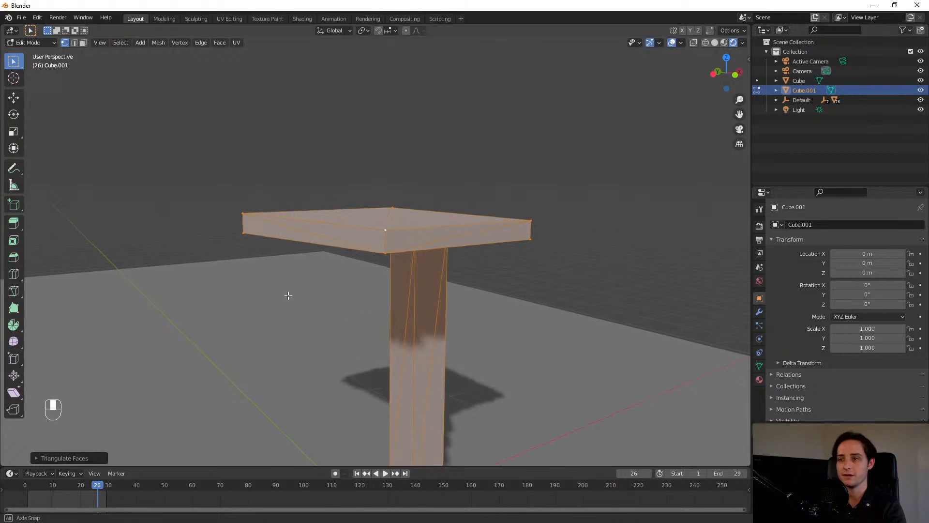
{"action": "middle_click_drag", "start_coordinate": [289, 295], "coordinate": [329, 288]}
- Clear the selection and pull several corner vertices of the triangulated slab outward to distort its faces
{"action": "left_click", "coordinate": [438, 153]}
{"action": "middle_click_drag", "start_coordinate": [471, 179], "coordinate": [506, 175]}
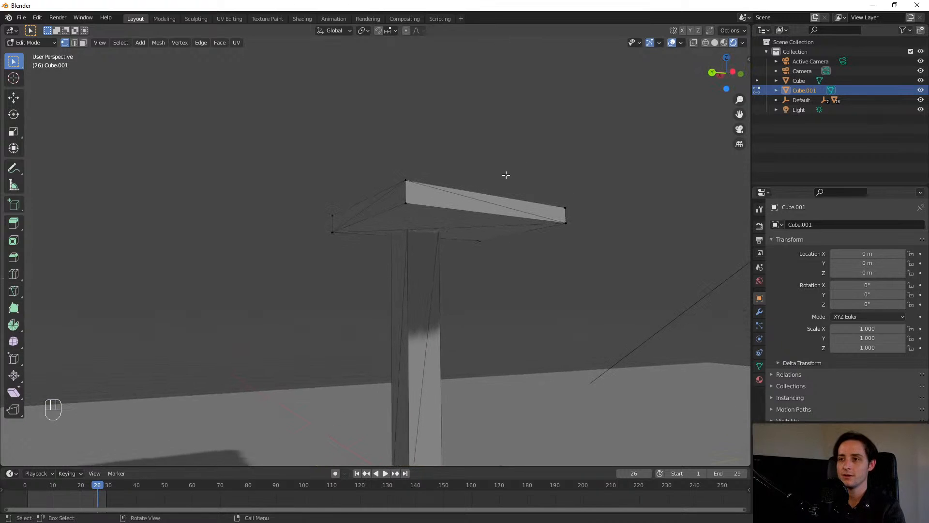
{"action": "left_click", "coordinate": [406, 199]}
{"action": "key", "text": "g"}
{"action": "key", "text": "g"}
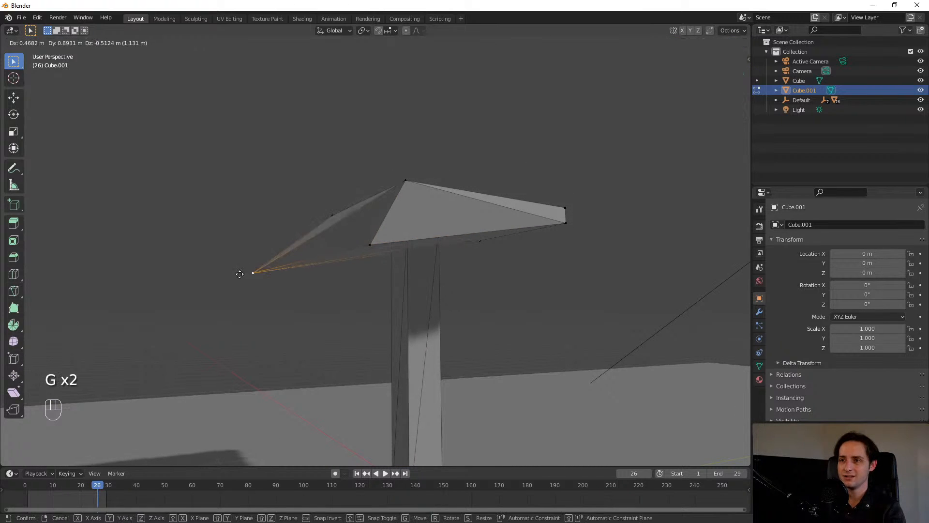
{"action": "left_click", "coordinate": [252, 262]}
{"action": "left_click", "coordinate": [332, 215]}
{"action": "key", "text": "g"}
{"action": "left_click", "coordinate": [268, 208]}
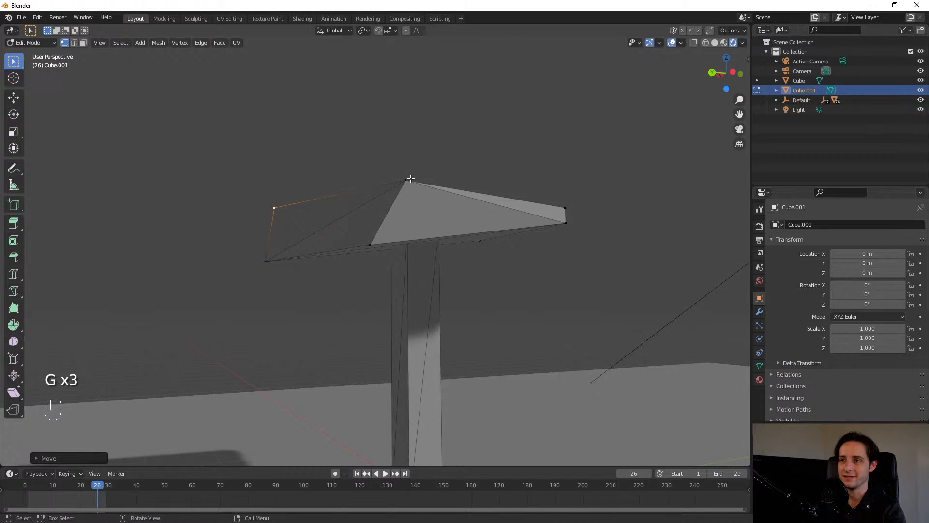
{"action": "middle_click_drag", "start_coordinate": [411, 178], "coordinate": [409, 213]}
{"action": "key", "text": "g"}
{"action": "left_click", "coordinate": [350, 243]}
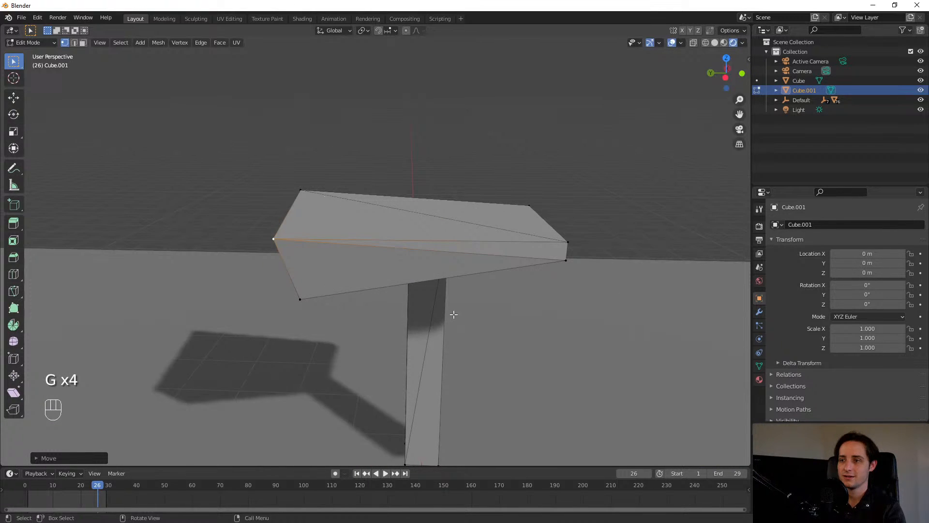
- Undo the corner vertex moves and the triangulation of the slab and post
{"action": "middle_click_drag", "start_coordinate": [453, 314], "coordinate": [313, 315]}
{"action": "key", "text": "ctrl+z"}
{"action": "key", "text": "ctrl+z"}
{"action": "middle_click_drag", "start_coordinate": [203, 315], "coordinate": [367, 264]}
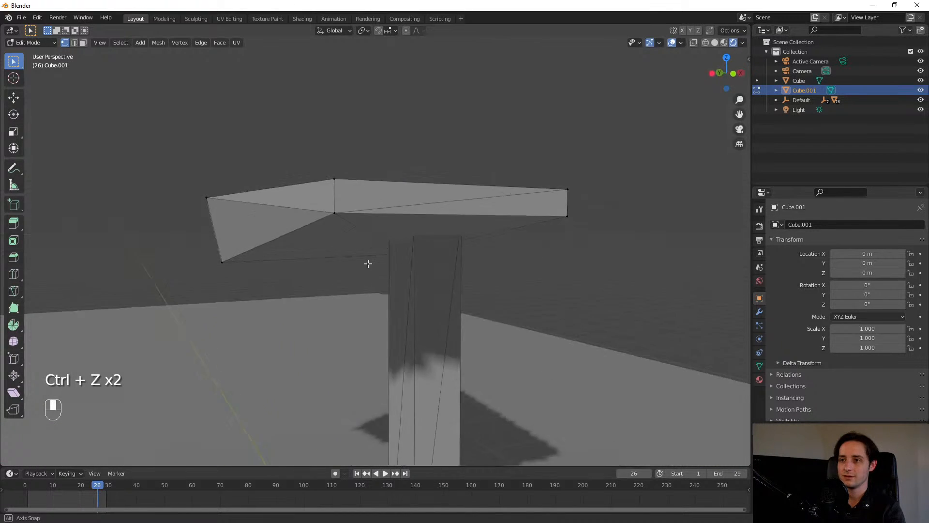
{"action": "scroll", "coordinate": [367, 263], "scroll_direction": "down", "scroll_amount": 3}
{"action": "key", "text": "ctrl+z"}
{"action": "key", "text": "ctrl+z"}
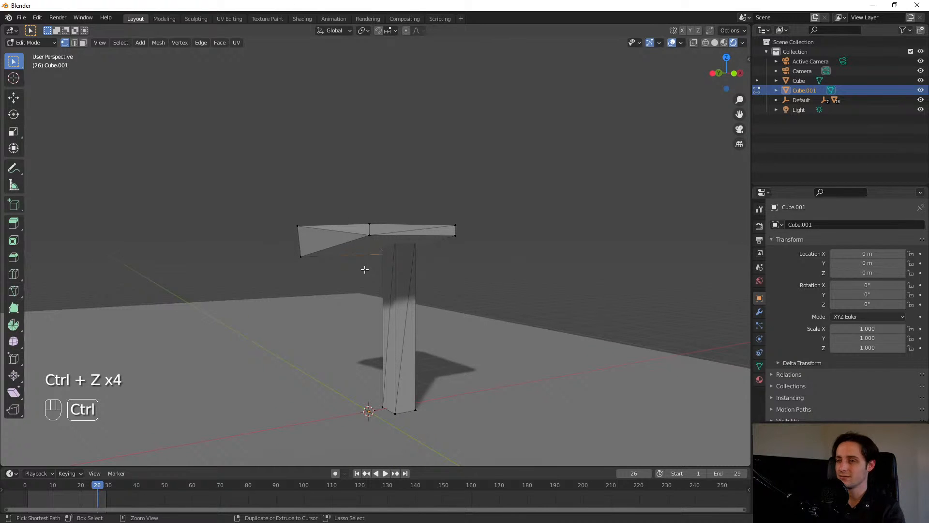
{"action": "key", "text": "ctrl+z"}
{"action": "key", "text": "ctrl+z"}
{"action": "key", "text": "ctrl+z"}
{"action": "middle_click_drag", "start_coordinate": [232, 301], "coordinate": [446, 299]}
{"action": "key", "text": "ctrl+z"}
{"action": "key", "text": "ctrl+z"}
{"action": "key", "text": "ctrl+z"}
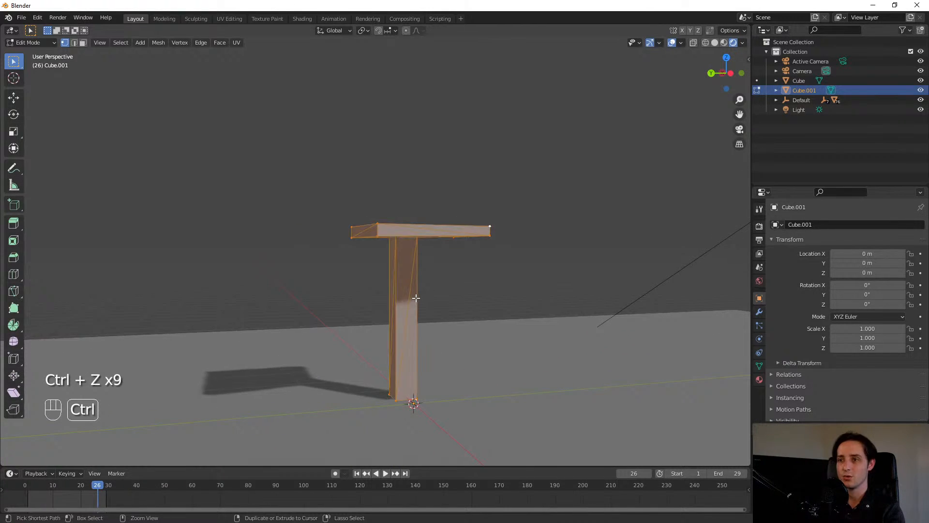
- Box-select the upper and lower vertices at one slab corner and try moving them together
{"action": "left_click", "coordinate": [357, 265]}
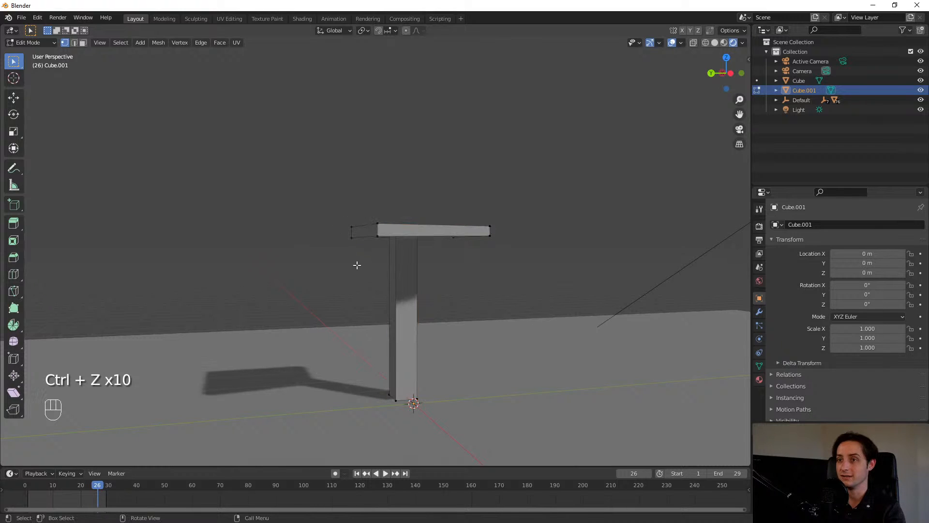
{"action": "left_click_drag", "start_coordinate": [328, 184], "coordinate": [365, 258]}
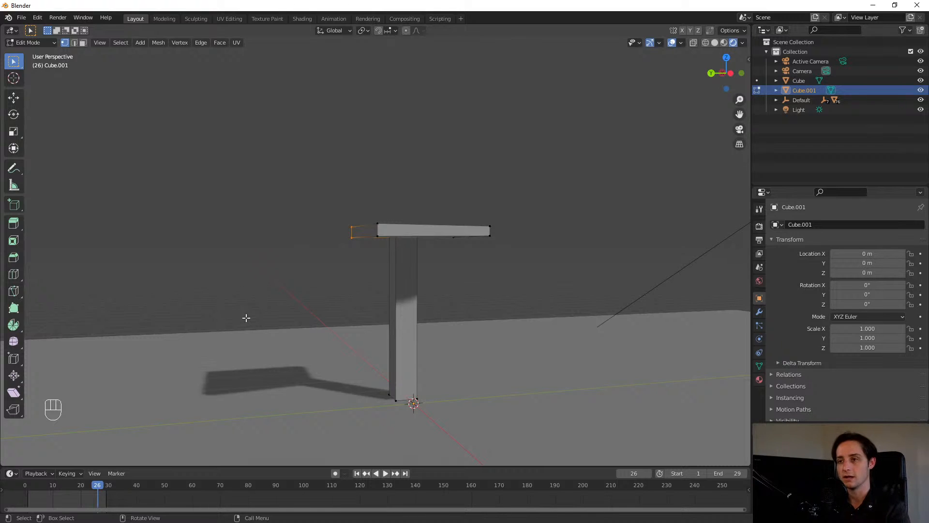
{"action": "key", "text": "g"}
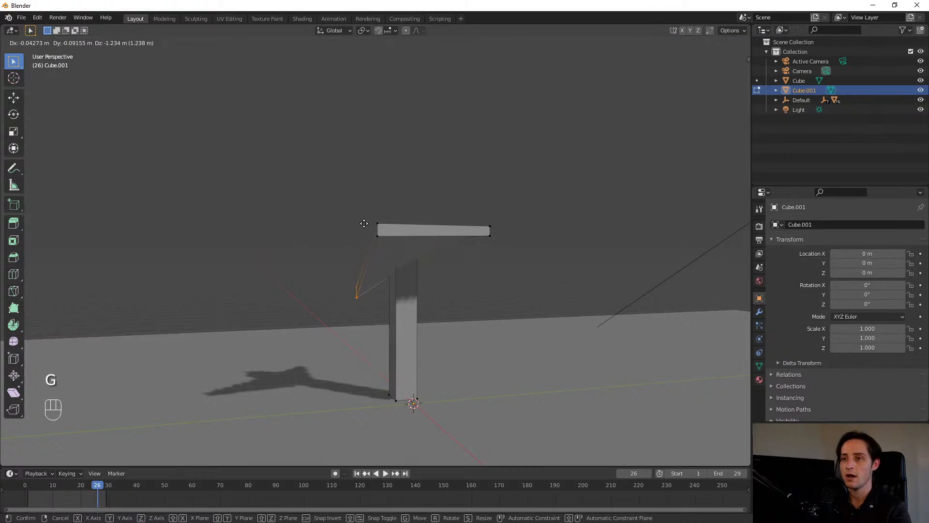
{"action": "key", "text": "Escape"}
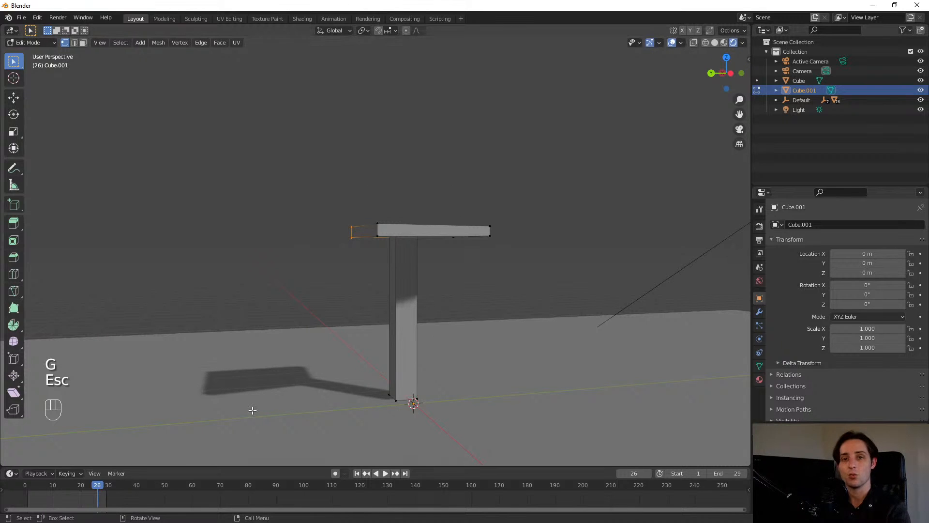
- Box-select the upper and lower vertices at another slab corner and reposition that corner with two moves
{"action": "scroll", "coordinate": [311, 423], "scroll_direction": "up", "scroll_amount": 4}
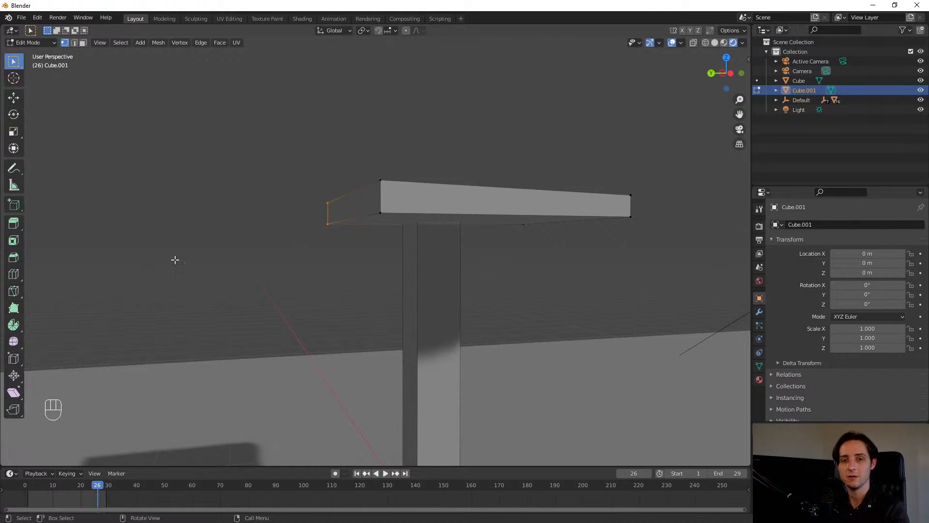
{"action": "scroll", "coordinate": [253, 237], "scroll_direction": "down", "scroll_amount": 5}
{"action": "middle_click_drag", "start_coordinate": [293, 236], "coordinate": [193, 265]}
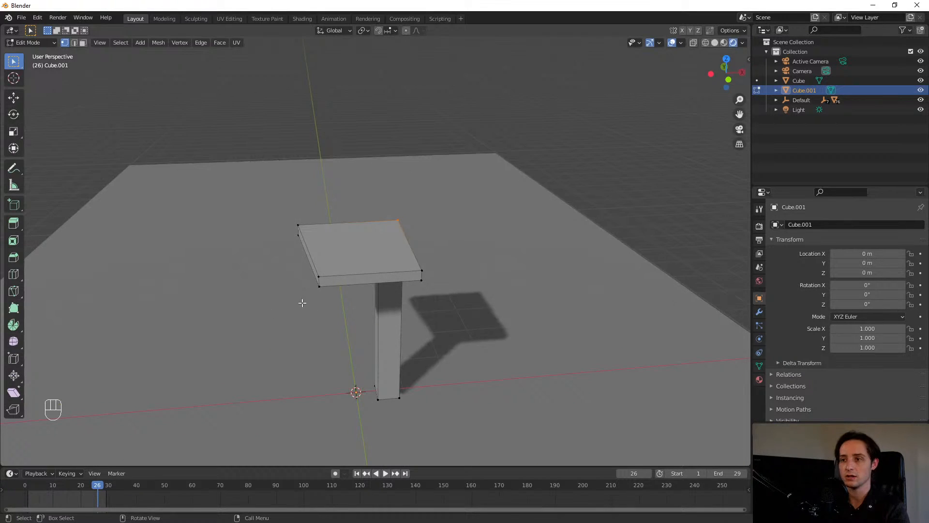
{"action": "middle_click_drag", "start_coordinate": [302, 303], "coordinate": [301, 270]}
{"action": "left_click_drag", "start_coordinate": [266, 241], "coordinate": [303, 276]}
{"action": "middle_click_drag", "start_coordinate": [303, 276], "coordinate": [388, 310]}
{"action": "key", "text": "g"}
{"action": "left_click", "coordinate": [290, 315]}
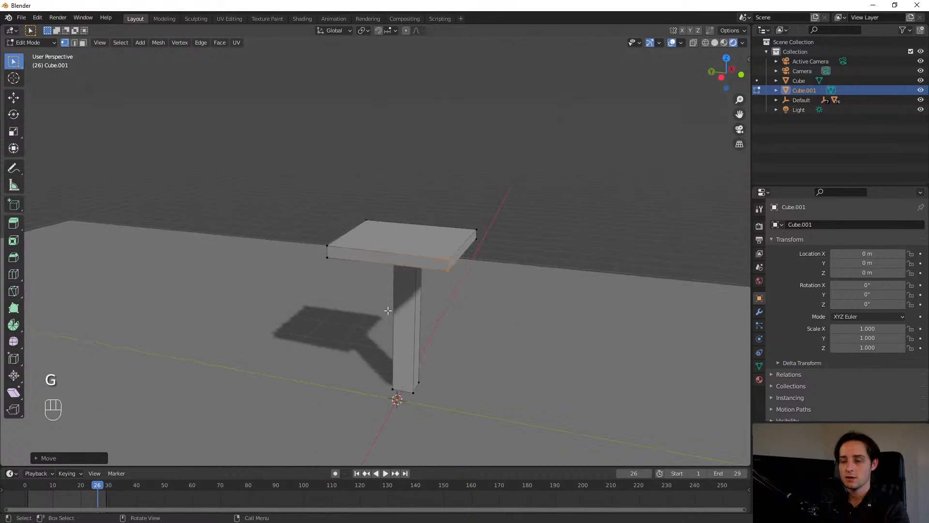
{"action": "key", "text": "g"}
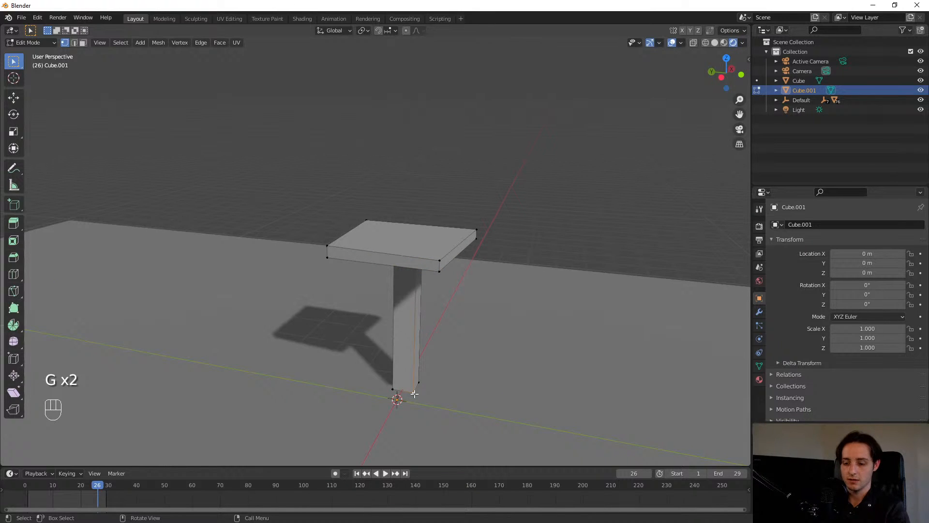
- Select all geometry linked to the post's bottom vertex, add the linked slab, and try moving both together
{"action": "key", "text": "l"}
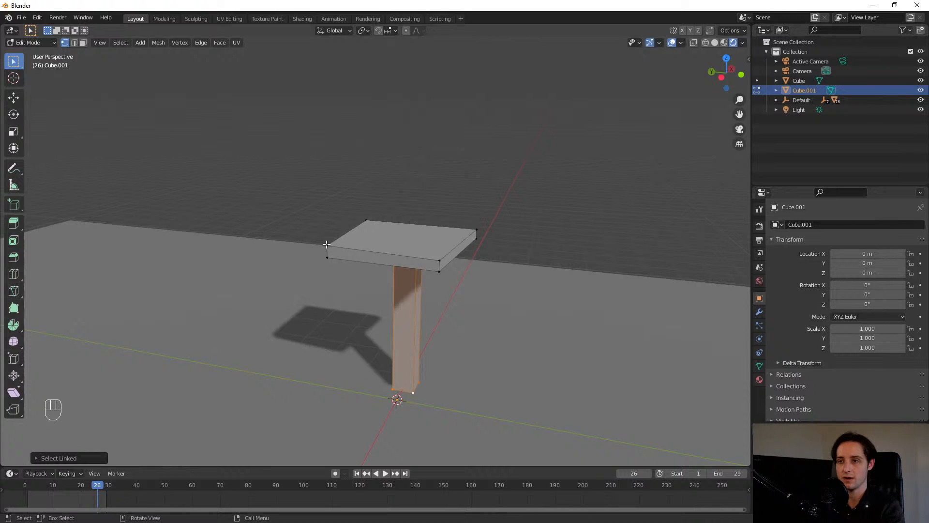
{"action": "key", "text": "l"}
{"action": "key", "text": "g"}
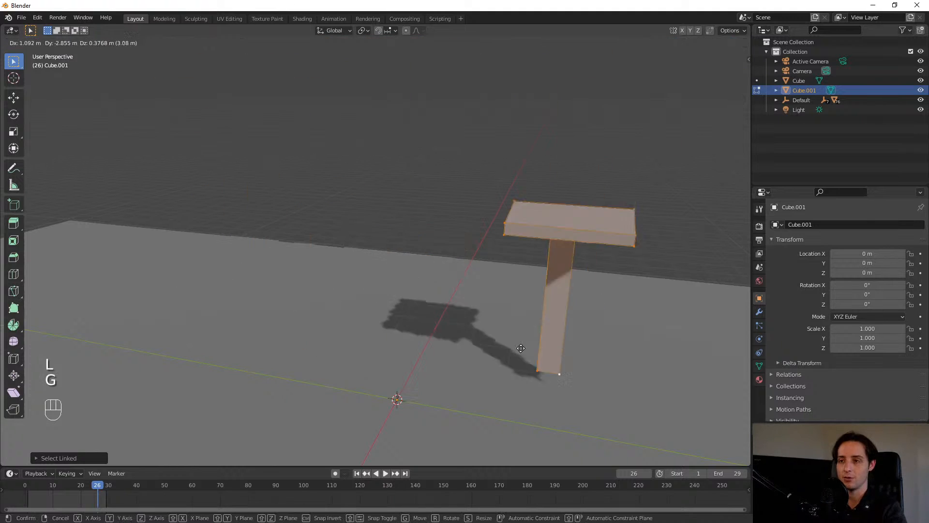
{"action": "key", "text": "Escape"}
- Clear the selection, select only the slab's linked geometry and try moving it off the post
{"action": "left_click", "coordinate": [442, 155]}
{"action": "key", "text": "l"}
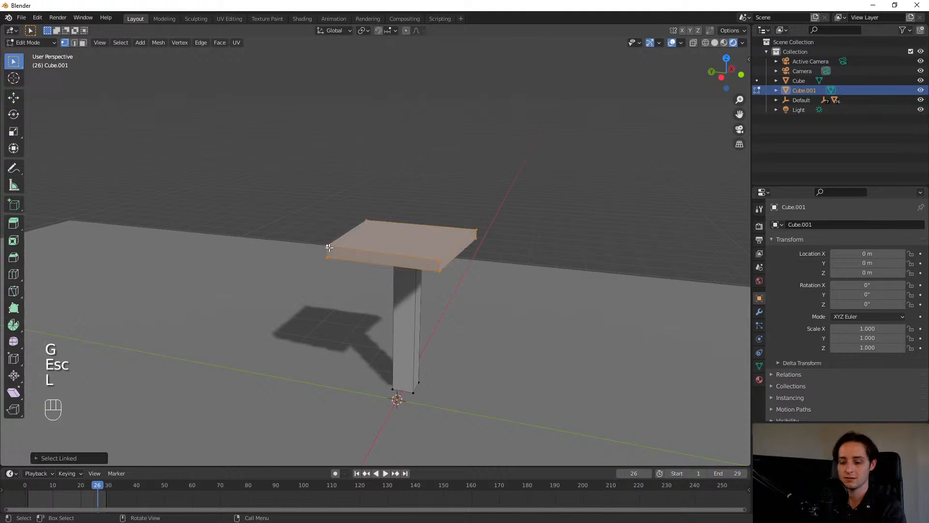
{"action": "key", "text": "g"}
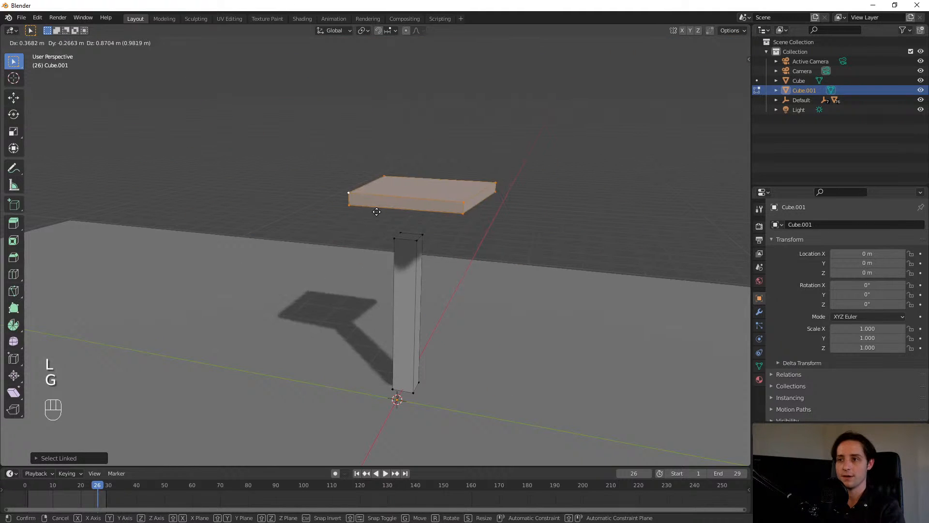
{"action": "key", "text": "Escape"}
- Select only the post's linked geometry from its bottom vertex and try moving it
{"action": "left_click", "coordinate": [415, 394]}
{"action": "key", "text": "l"}
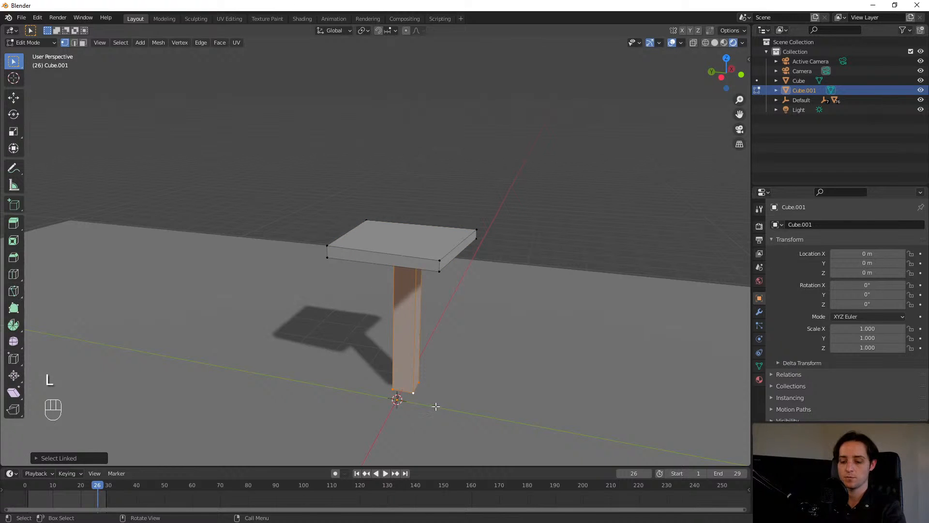
{"action": "key", "text": "g"}
{"action": "key", "text": "Escape"}
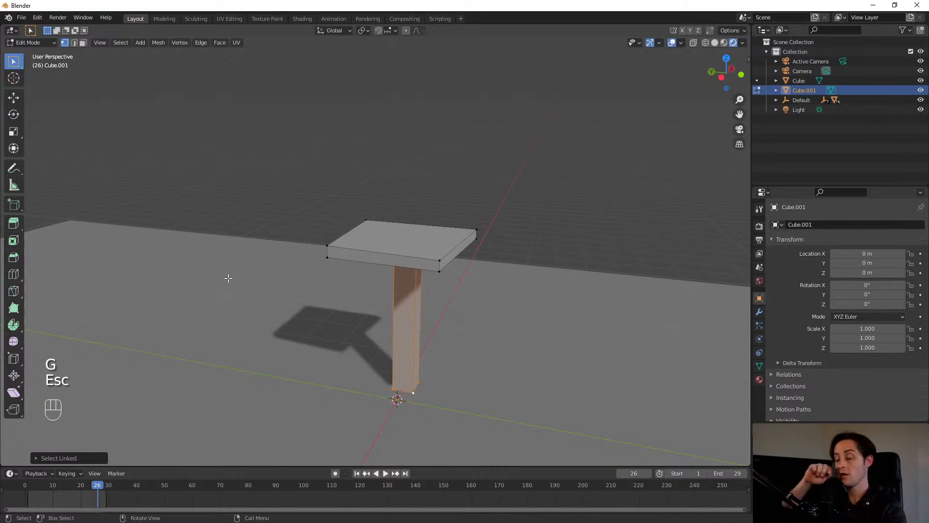
- Select the entire slab and post mesh, then deselect everything
{"action": "key", "text": "a"}
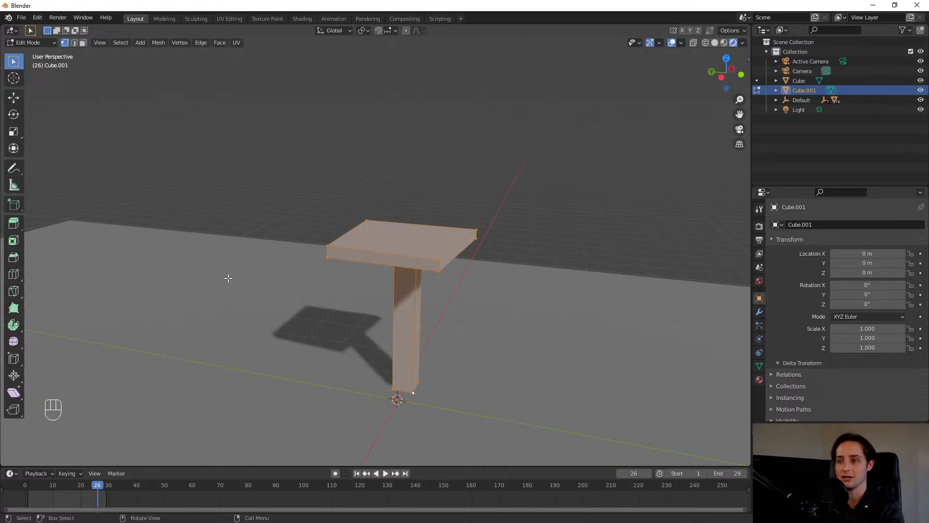
{"action": "key", "text": "a"}
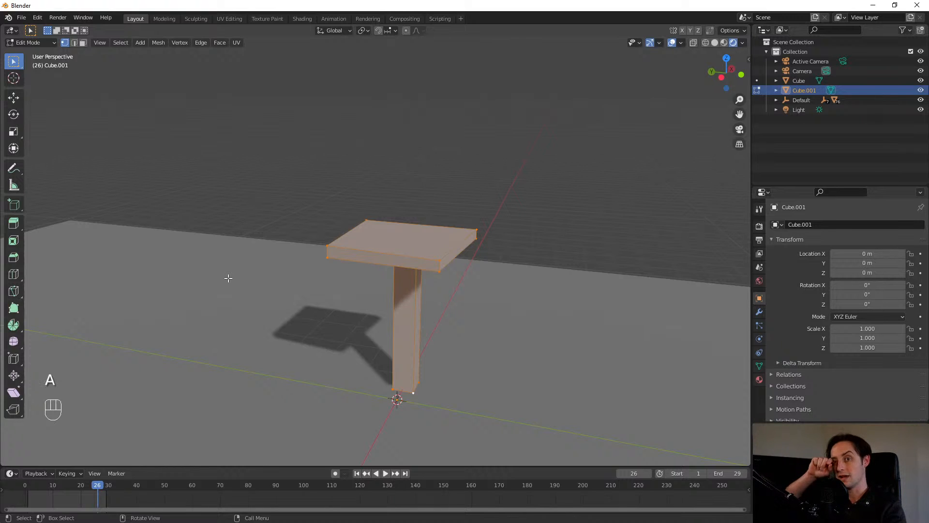
{"action": "key", "text": "a"}
{"action": "key", "text": "a"}
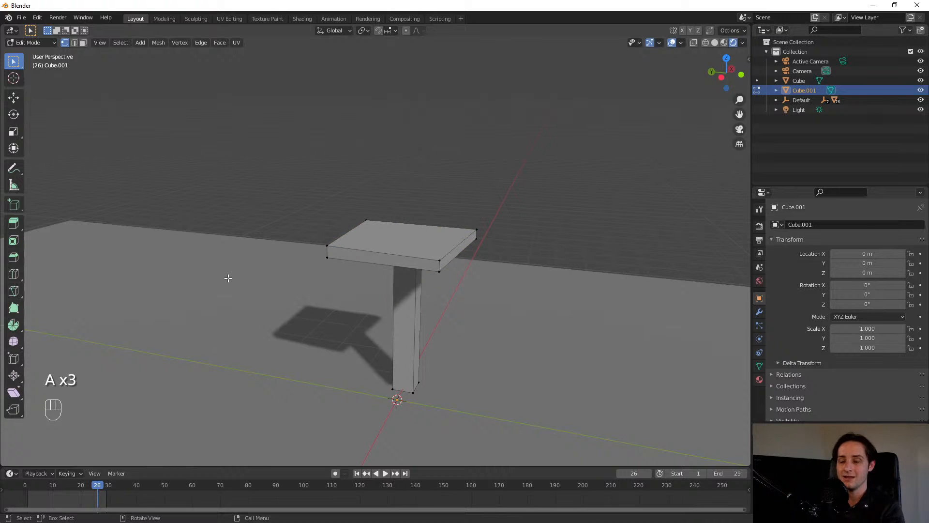
- Toggle select all on the whole mesh several times, ending with nothing selected
{"action": "key", "text": "a"}
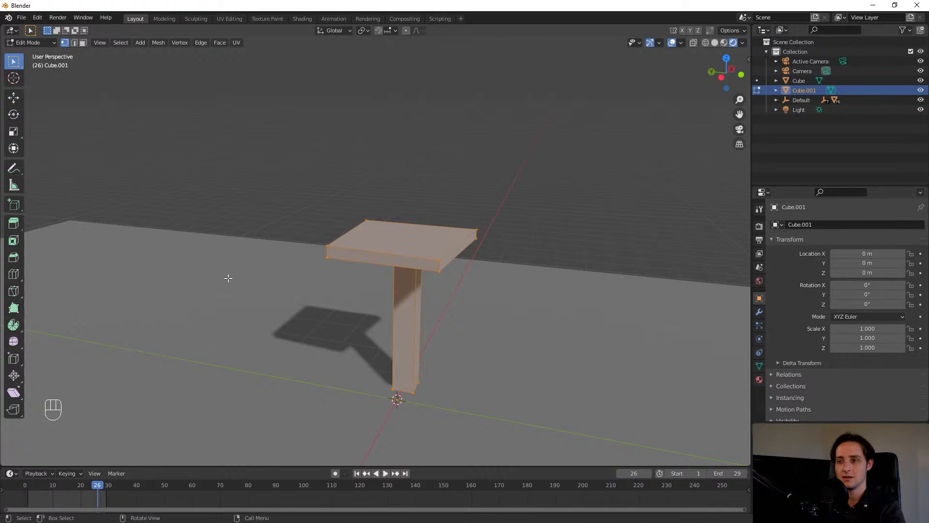
{"action": "key", "text": "a"}
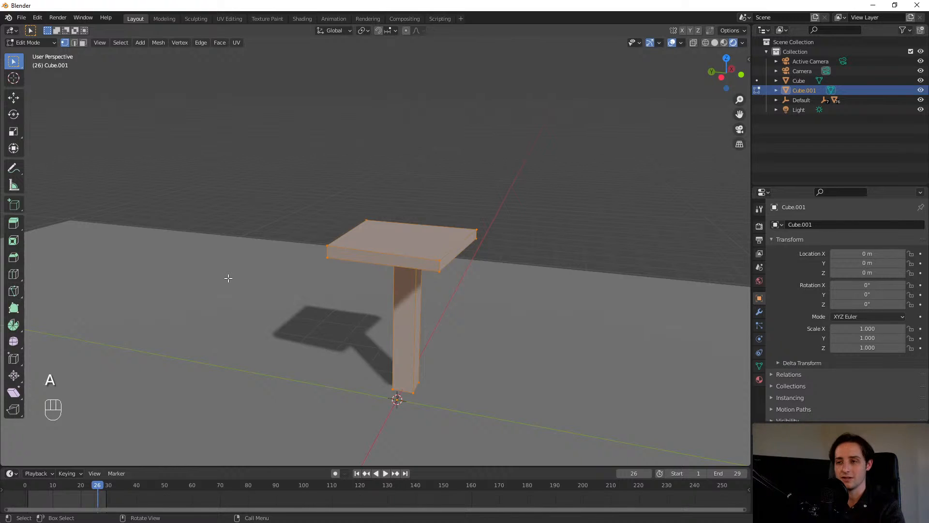
{"action": "key", "text": "a"}
{"action": "key", "text": "a"}
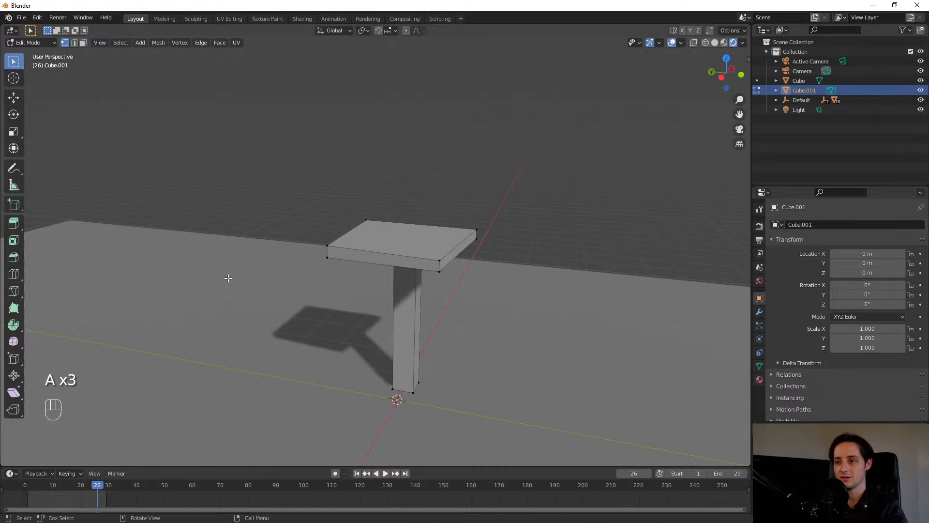
- Select the post's linked geometry from a bottom vertex and duplicate it along Y under the slab's neighbouring corner
{"action": "left_click", "coordinate": [440, 261]}
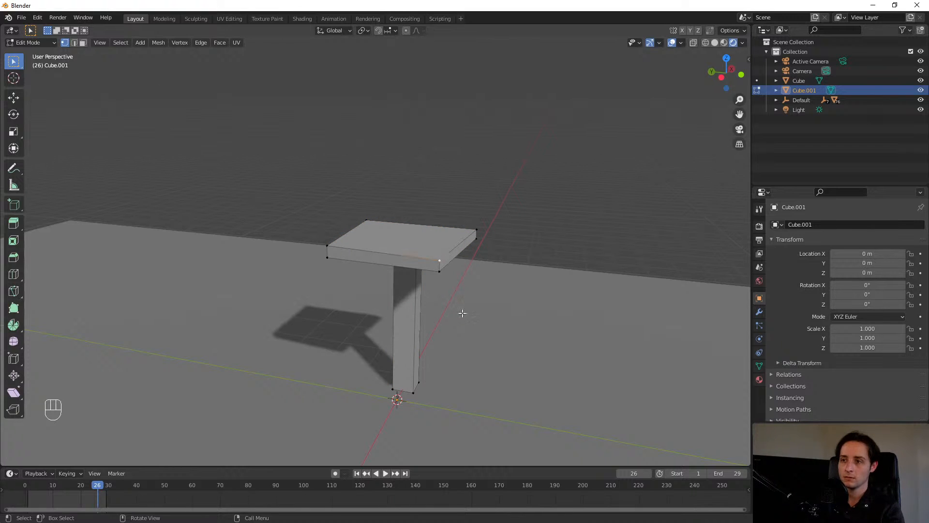
{"action": "left_click", "coordinate": [413, 391]}
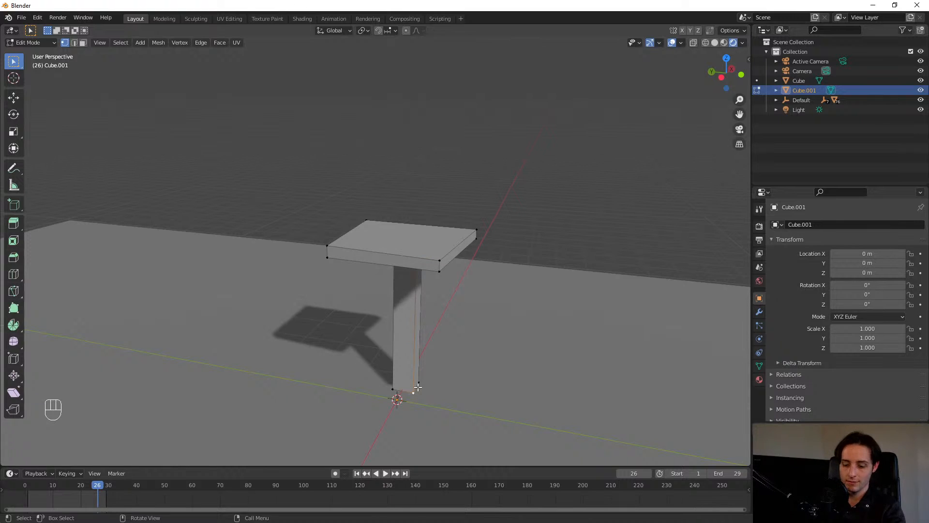
{"action": "key", "text": "l"}
{"action": "middle_click_drag", "start_coordinate": [440, 384], "coordinate": [487, 394]}
{"action": "key", "text": "shift+d"}
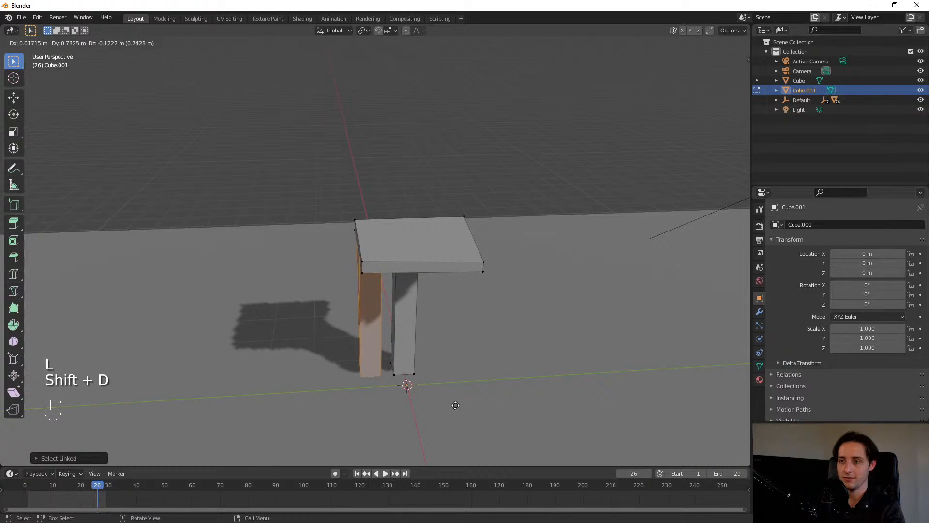
{"action": "left_click", "coordinate": [455, 405]}
- Select only the original post's linked geometry and move it under the opposite corner of the slab
{"action": "left_click", "coordinate": [396, 374]}
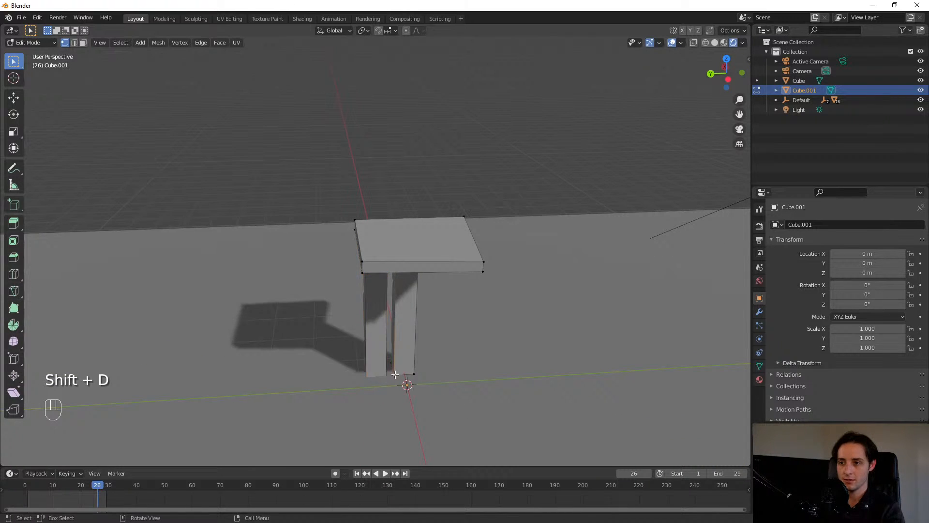
{"action": "key", "text": "l"}
{"action": "middle_click_drag", "start_coordinate": [396, 374], "coordinate": [433, 316]}
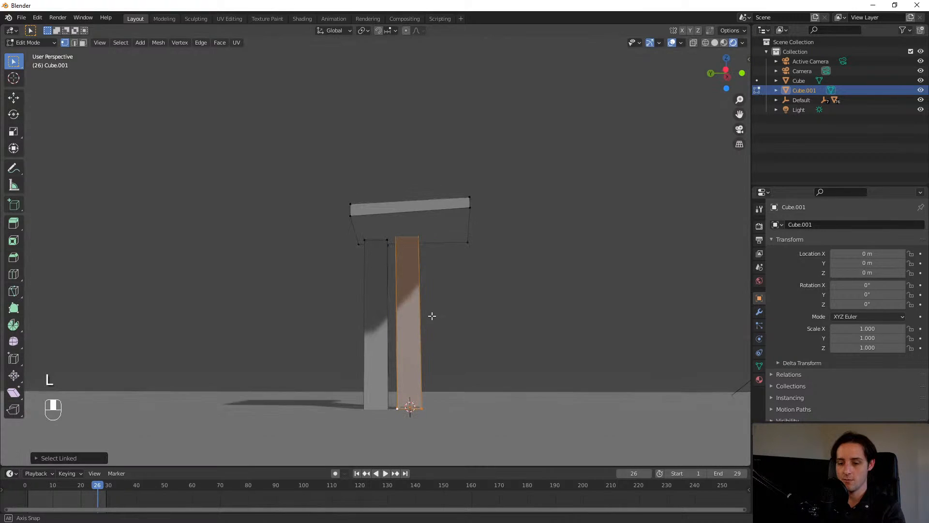
{"action": "key", "text": "g"}
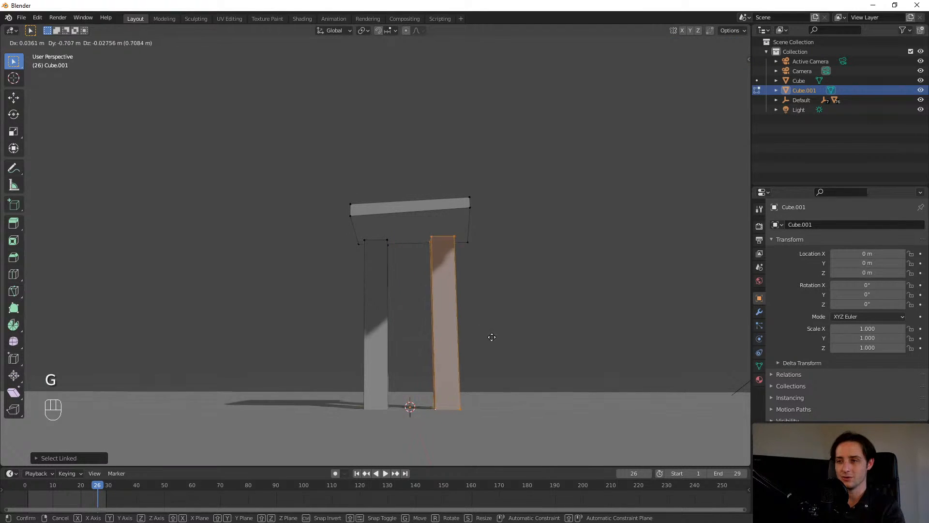
{"action": "left_click", "coordinate": [499, 335]}
- In front view, duplicate the selected leg about 1.5 m along negative X to the slab's opposite edge
{"action": "key", "text": "KP_3"}
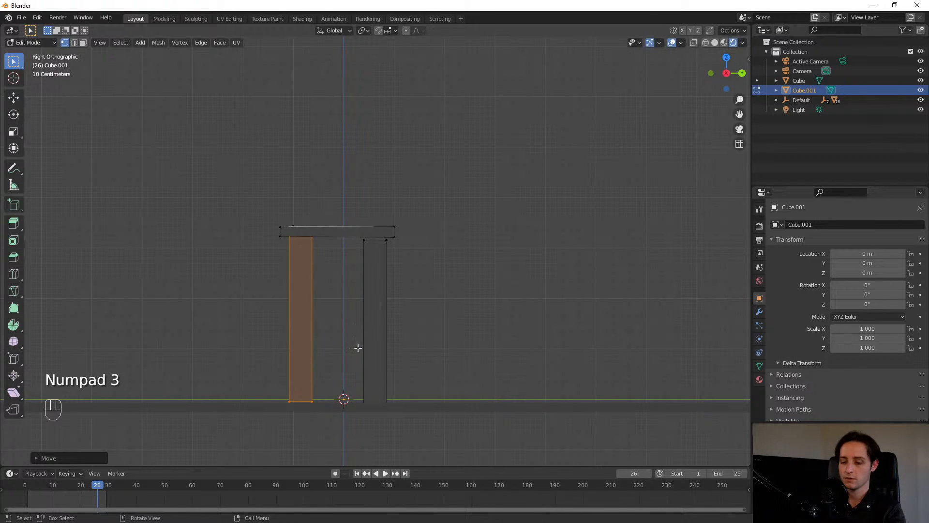
{"action": "key", "text": "KP_1"}
{"action": "key", "text": "shift+g"}
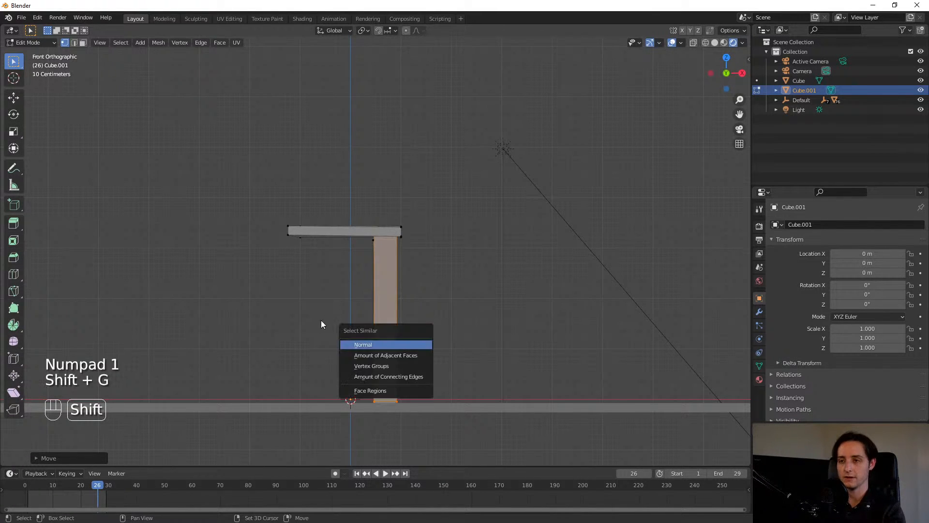
{"action": "key", "text": "shift+d"}
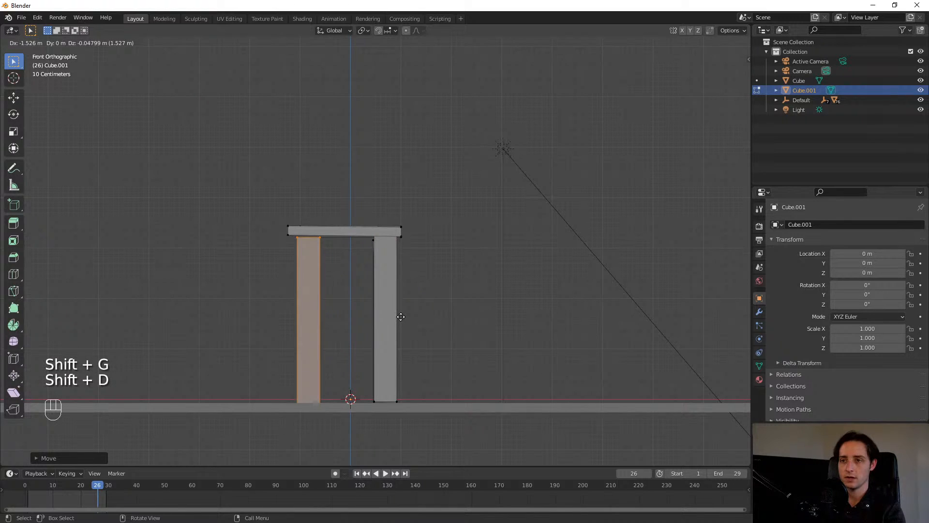
{"action": "left_click", "coordinate": [401, 316]}
- In right view, duplicate the third leg along Y to the slab's remaining corner
{"action": "key", "text": "KP_1"}
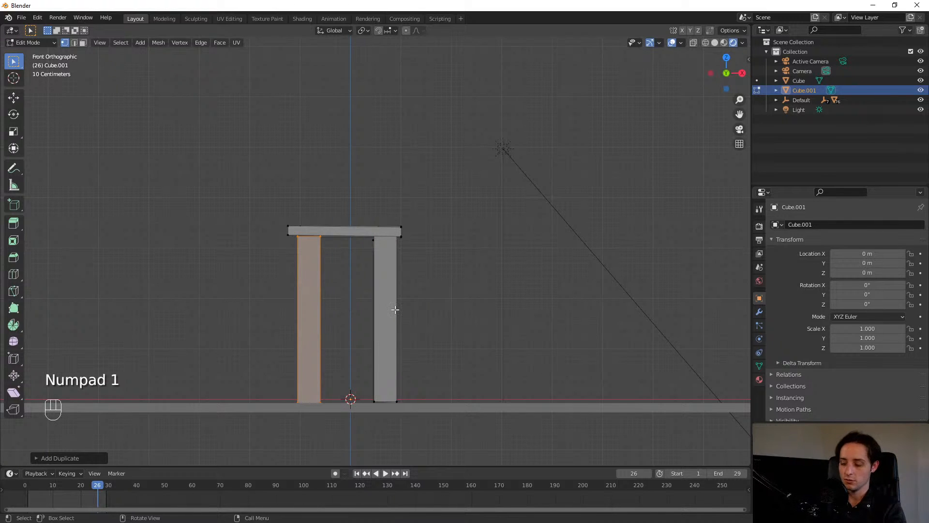
{"action": "key", "text": "KP_1"}
{"action": "key", "text": "KP_3"}
{"action": "middle_click_drag", "start_coordinate": [395, 305], "coordinate": [502, 322]}
{"action": "key", "text": "KP_1"}
{"action": "key", "text": "KP_3"}
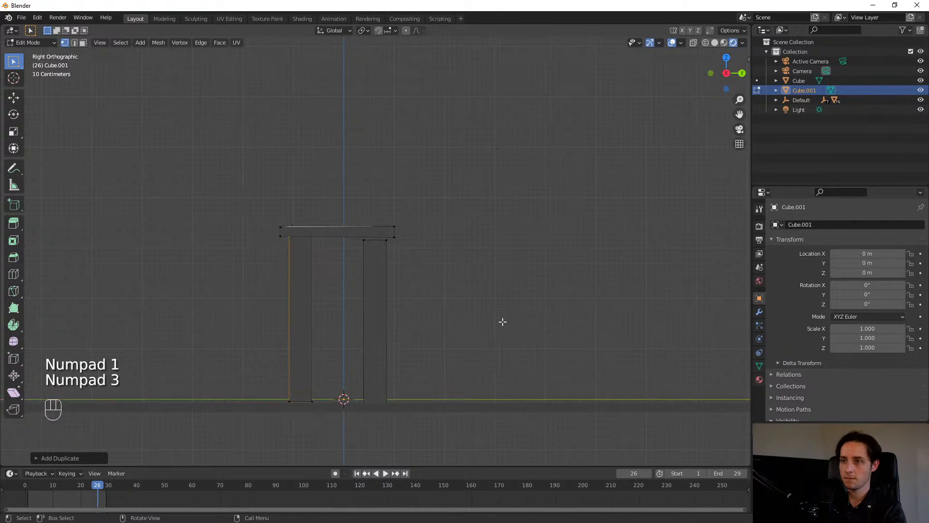
{"action": "key", "text": "shift+d"}
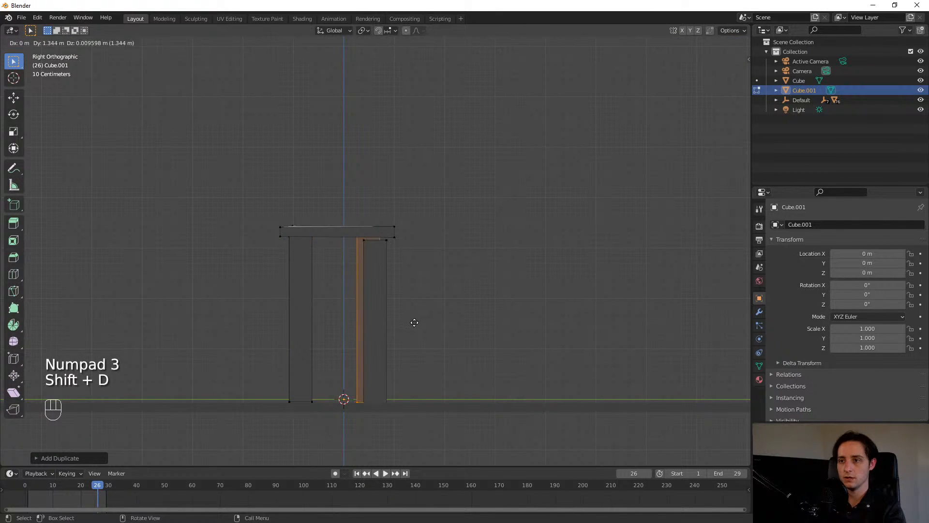
{"action": "left_click", "coordinate": [422, 323]}
- Select the seat slab's linked geometry from its front corner vertex, then reduce the selection to a single top corner vertex
{"action": "middle_click_drag", "start_coordinate": [257, 286], "coordinate": [356, 300]}
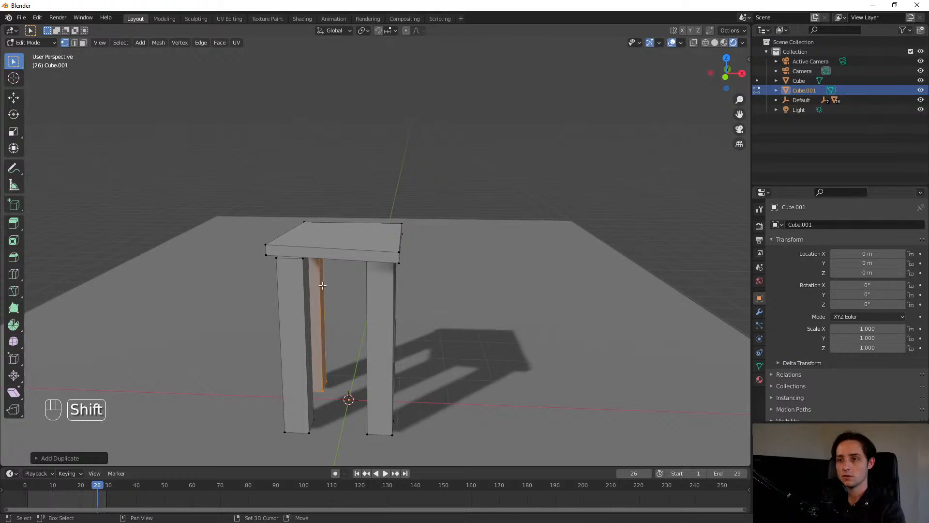
{"action": "middle_click_drag", "start_coordinate": [377, 258], "coordinate": [407, 308], "text": "shift"}
{"action": "scroll", "coordinate": [407, 307], "scroll_direction": "up", "scroll_amount": 5}
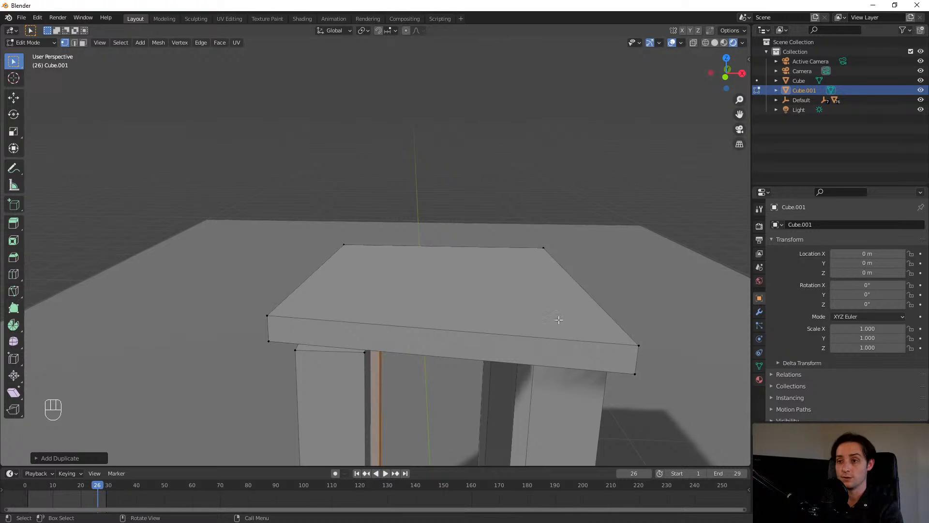
{"action": "left_click", "coordinate": [266, 320]}
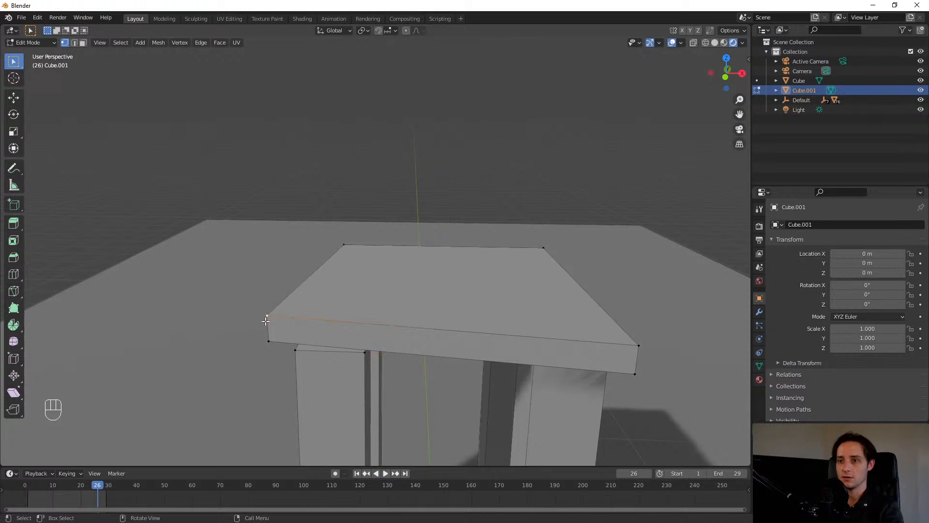
{"action": "key", "text": "l"}
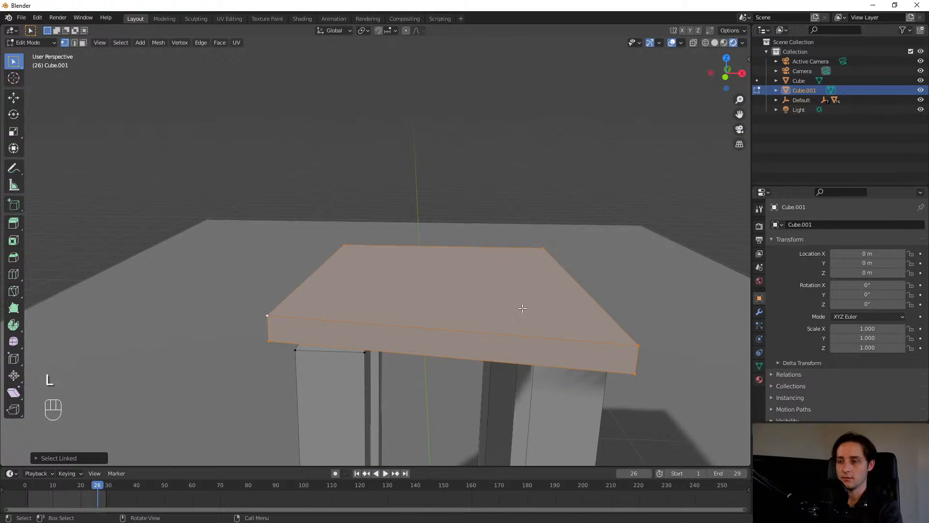
{"action": "key", "text": "l"}
{"action": "left_click", "coordinate": [350, 250]}
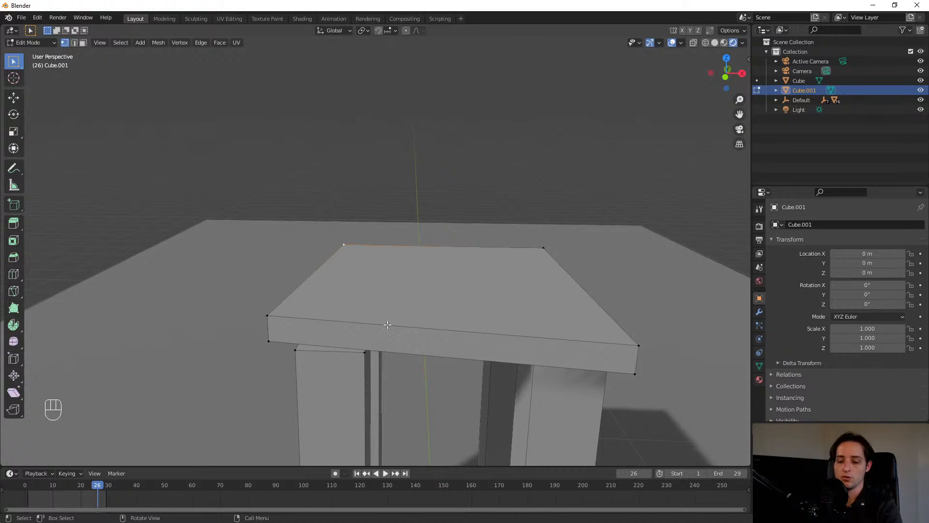
- Add one loop cut across the seat slab and slide it towards the positive X end to leave a narrow strip
{"action": "key", "text": "ctrl"}
{"action": "key", "text": "ctrl+r"}
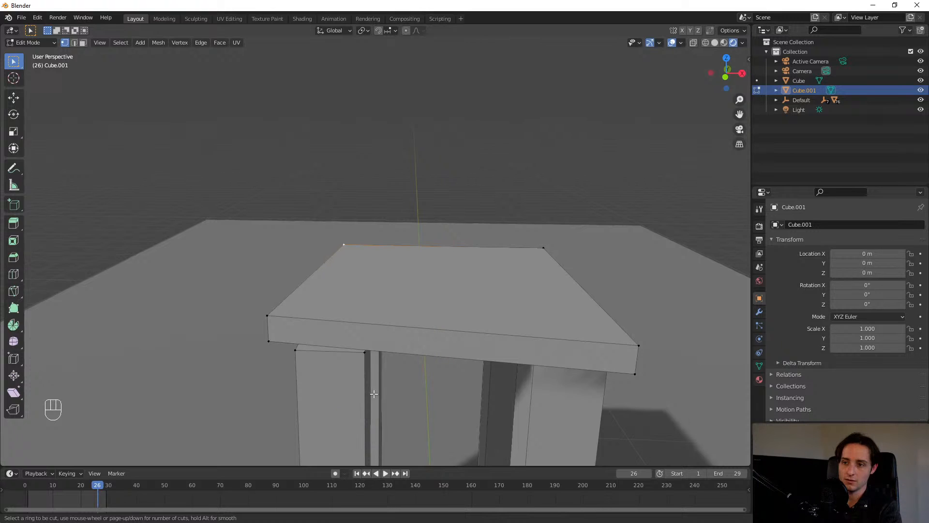
{"action": "left_click", "coordinate": [424, 321]}
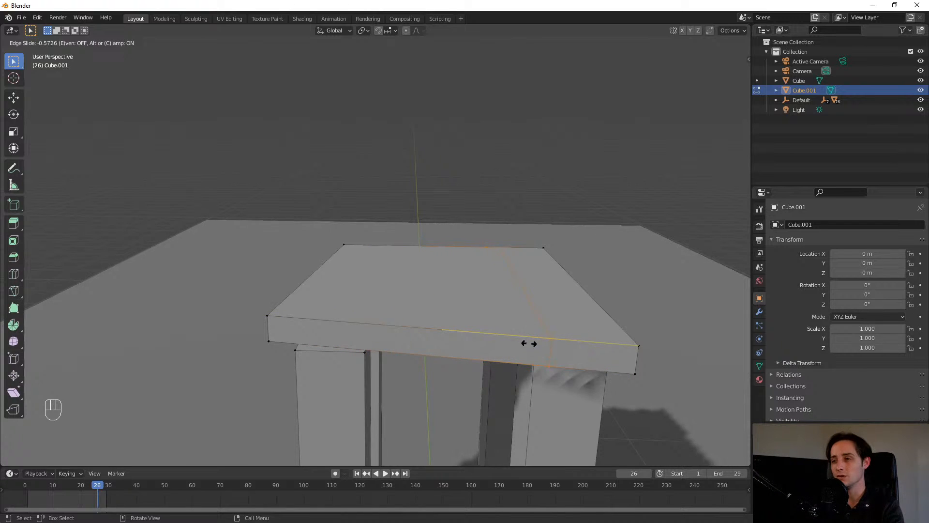
{"action": "left_click", "coordinate": [544, 340]}
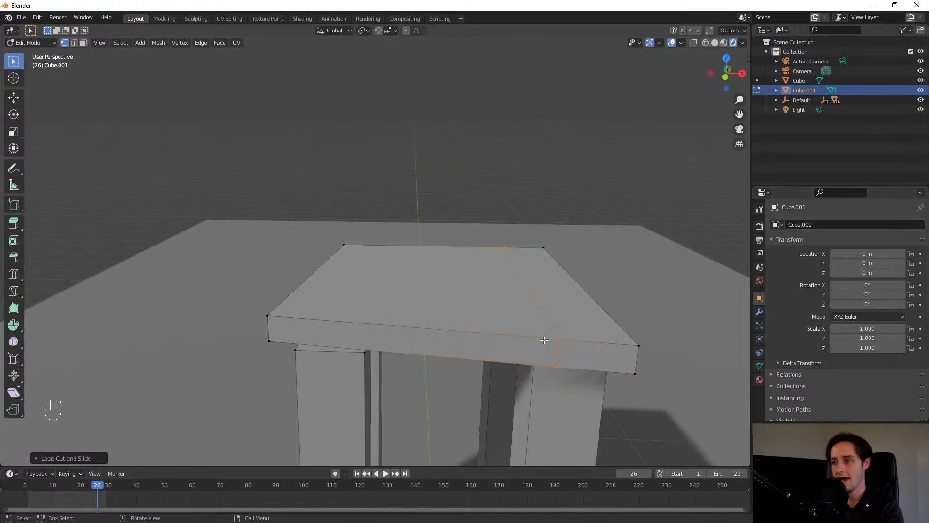
- Select the four vertices of the narrow strip's top face and try raising that face
{"action": "left_click", "coordinate": [508, 248]}
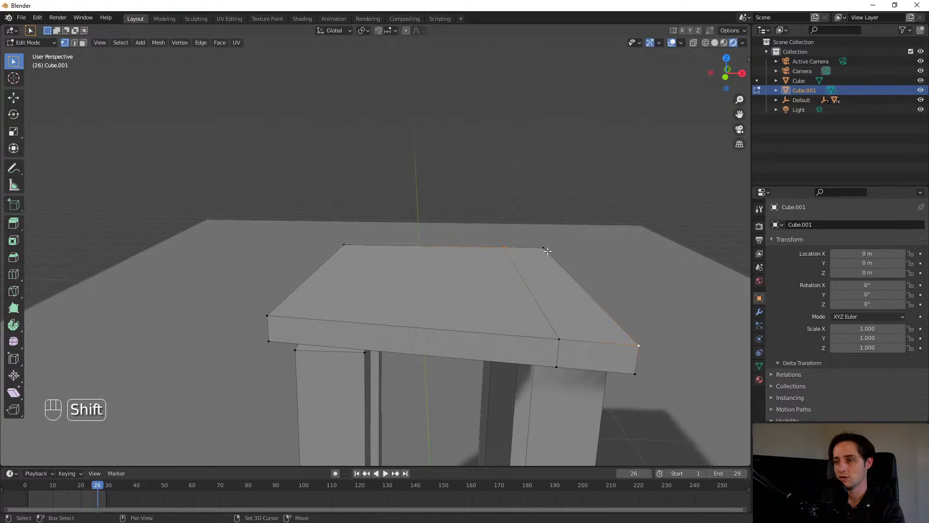
{"action": "left_click", "coordinate": [560, 340], "text": "shift"}
{"action": "middle_click_drag", "start_coordinate": [557, 315], "coordinate": [569, 291]}
{"action": "key", "text": "g"}
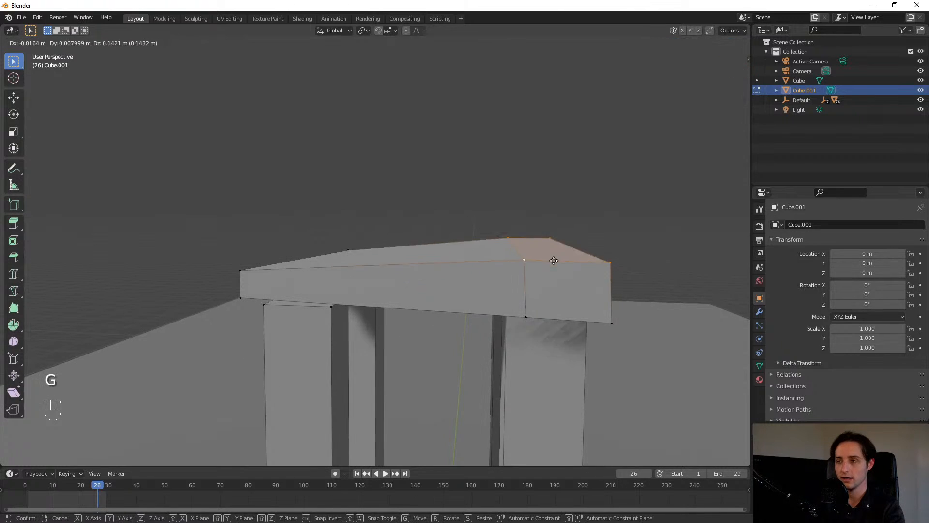
{"action": "key", "text": "Escape"}
- Select the four vertices of the narrow strip's side face, try moving the face, and undo the move
{"action": "left_click", "coordinate": [527, 291]}
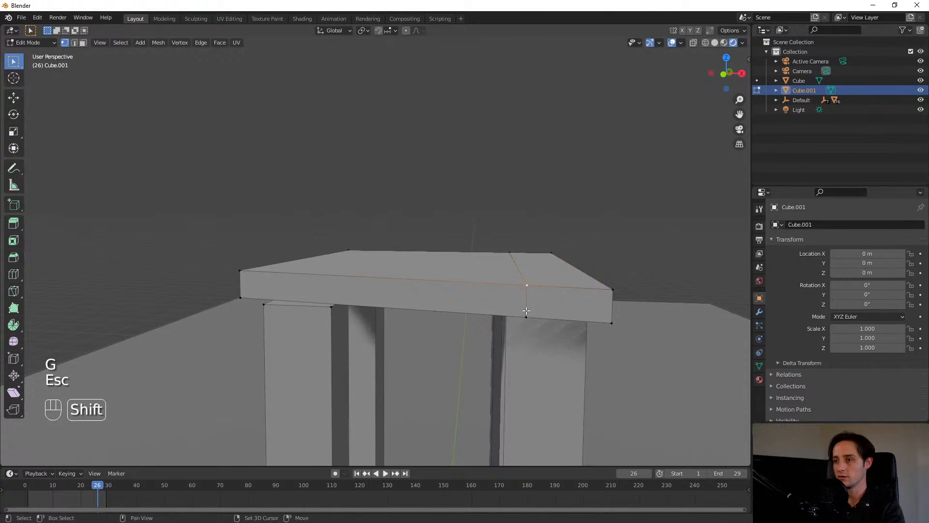
{"action": "left_click", "coordinate": [527, 316], "text": "shift"}
{"action": "left_click", "coordinate": [607, 321], "text": "shift"}
{"action": "left_click", "coordinate": [607, 294], "text": "shift"}
{"action": "middle_click_drag", "start_coordinate": [529, 333], "coordinate": [589, 356]}
{"action": "key", "text": "g"}
{"action": "key", "text": "Escape"}
{"action": "key", "text": "g"}
{"action": "left_click", "coordinate": [574, 346]}
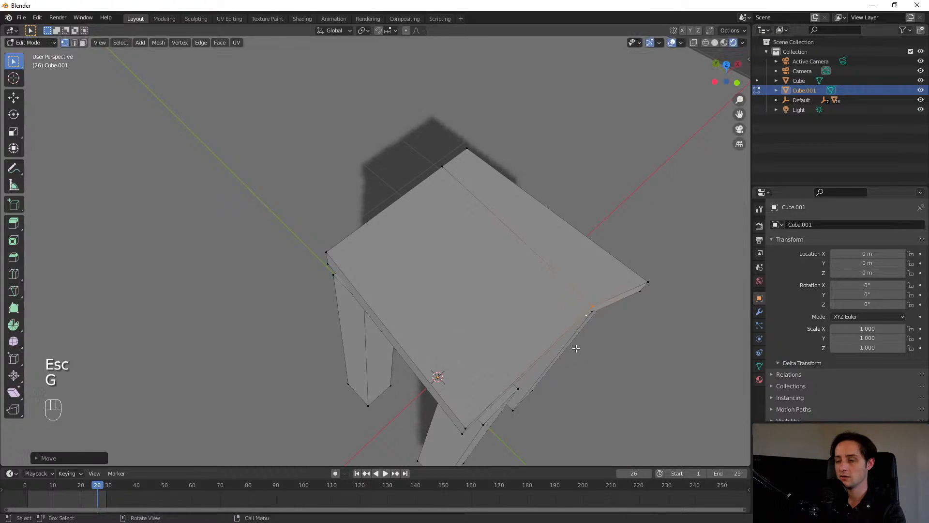
{"action": "key", "text": "ctrl+z"}
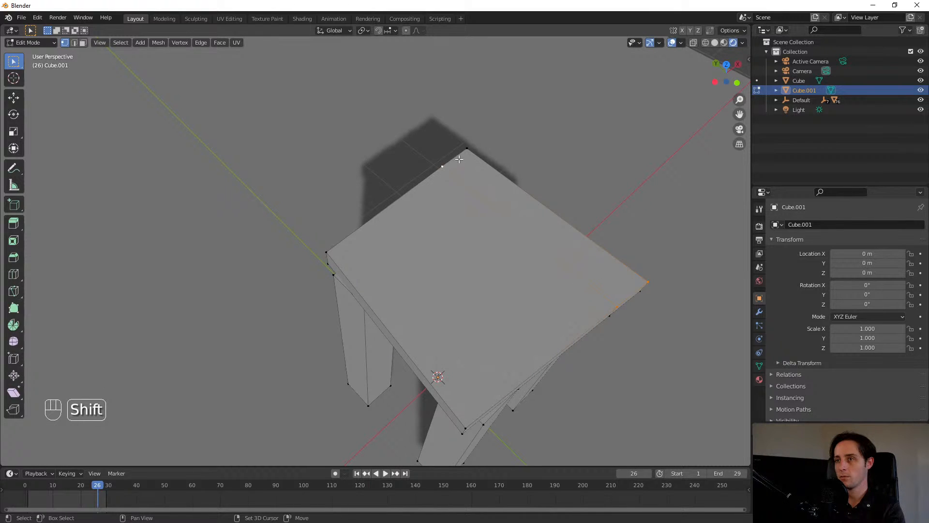
- In front view, extrude the narrow strip's top face upward to form the chair's backrest
{"action": "key", "text": "KP_3"}
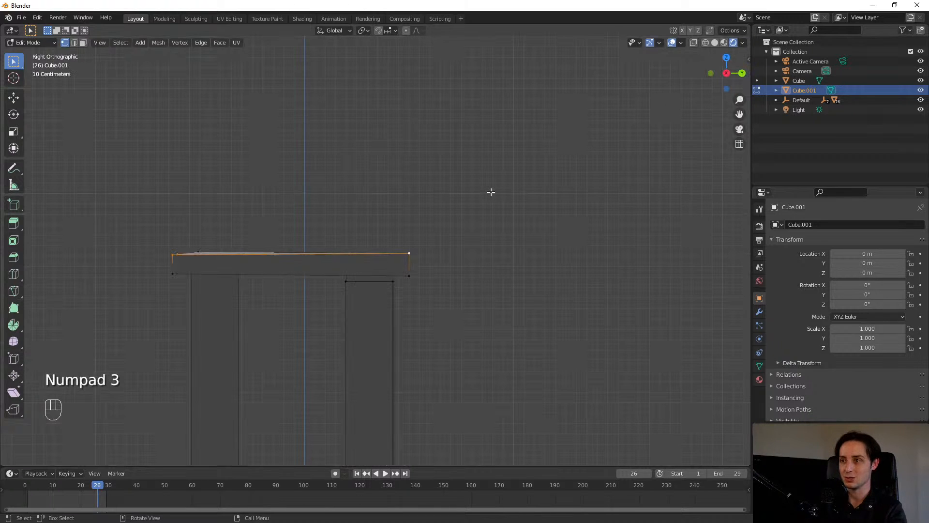
{"action": "key", "text": "KP_1"}
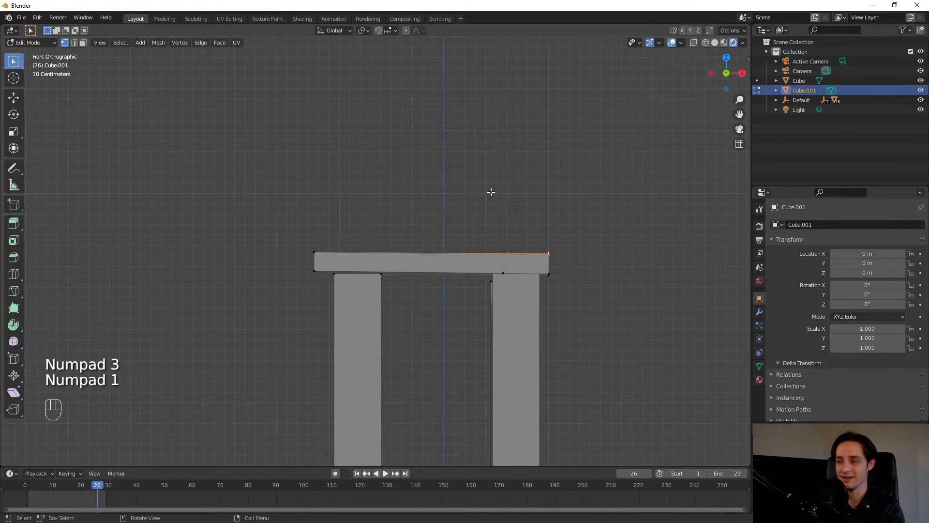
{"action": "middle_click_drag", "start_coordinate": [489, 191], "coordinate": [486, 219]}
{"action": "key", "text": "KP_1"}
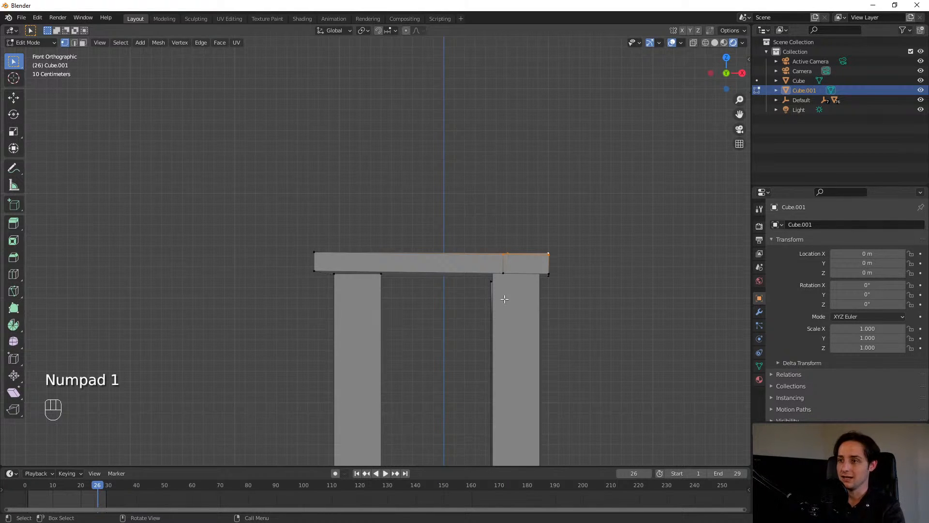
{"action": "key", "text": "e"}
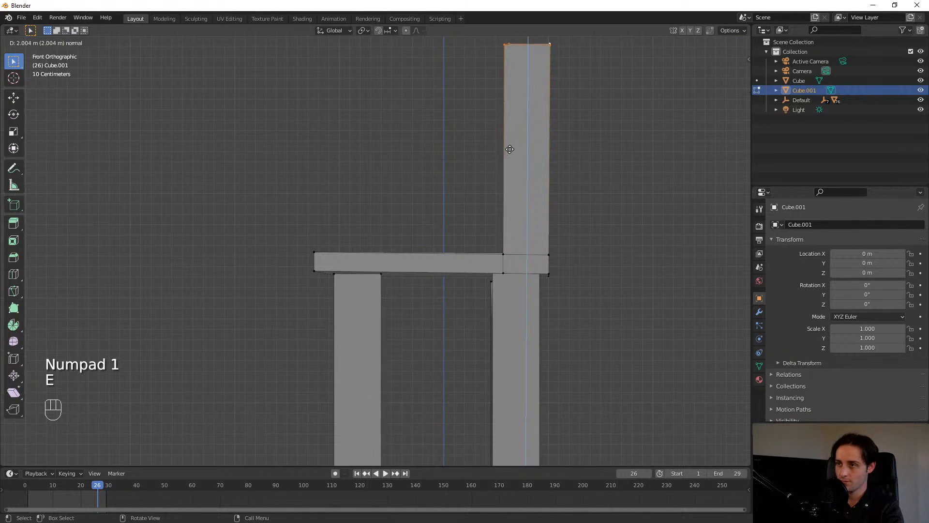
{"action": "left_click", "coordinate": [518, 179]}
- Move the backrest's top face up and outward, then rotate it so the backrest leans back
{"action": "scroll", "coordinate": [518, 180], "scroll_direction": "down", "scroll_amount": 4}
{"action": "key", "text": "g"}
{"action": "left_click", "coordinate": [537, 129]}
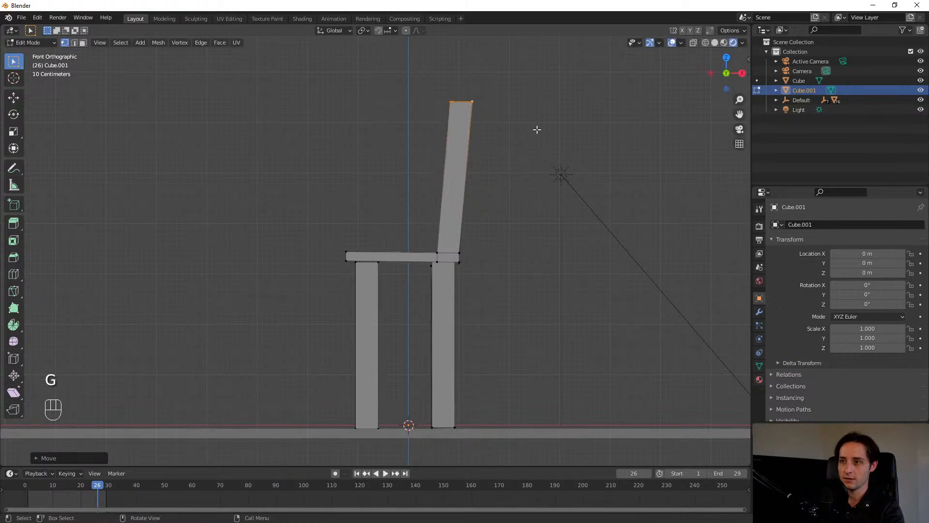
{"action": "key", "text": "r"}
{"action": "left_click", "coordinate": [589, 92]}
- Scale the backrest's top face down along Y so the backrest tapers towards the top
{"action": "middle_click_drag", "start_coordinate": [440, 133], "coordinate": [546, 162]}
{"action": "key", "text": "s"}
{"action": "key", "text": "x"}
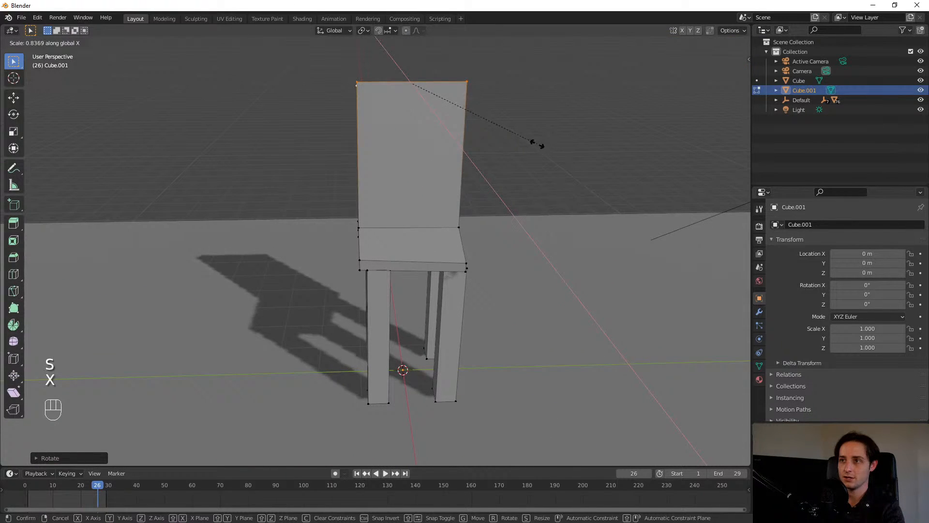
{"action": "key", "text": "z"}
{"action": "key", "text": "y"}
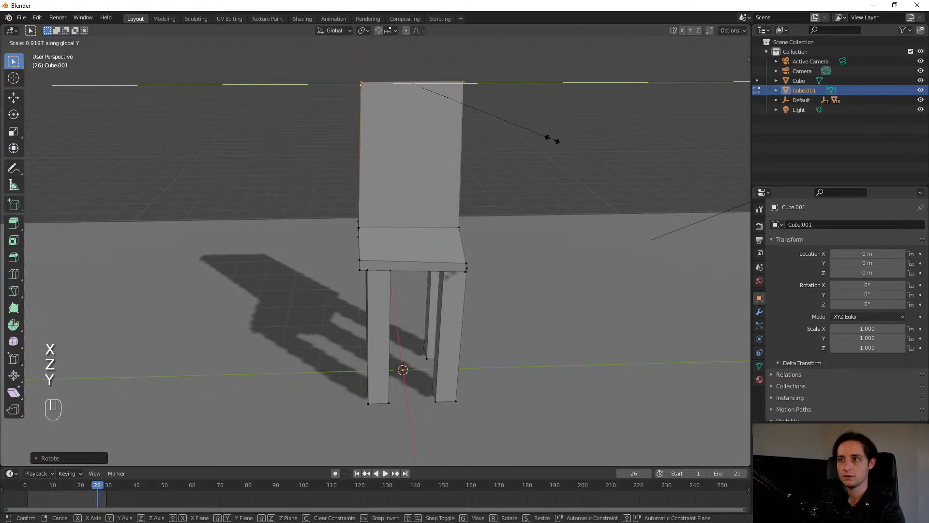
{"action": "left_click", "coordinate": [514, 135]}
- Select the linked seat-and-backrest geometry and one leg, and clear the selection
{"action": "middle_click_drag", "start_coordinate": [515, 135], "coordinate": [455, 266]}
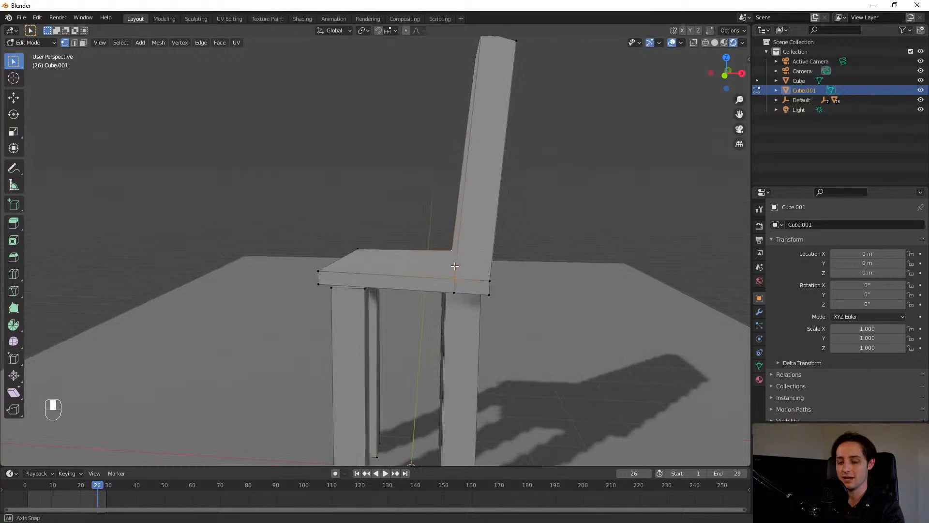
{"action": "key", "text": "g"}
{"action": "key", "text": "Escape"}
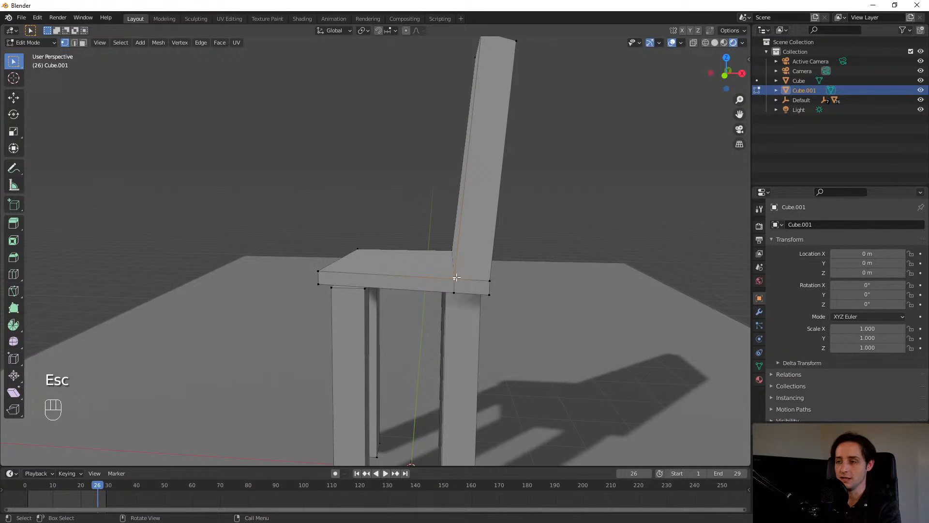
{"action": "key", "text": "l"}
{"action": "middle_click_drag", "start_coordinate": [457, 277], "coordinate": [344, 226]}
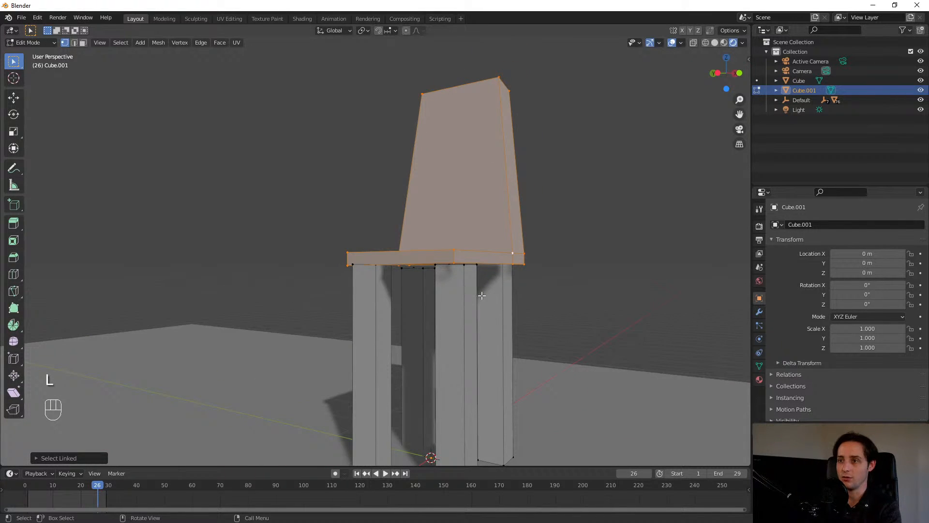
{"action": "key", "text": "l"}
{"action": "scroll", "coordinate": [418, 357], "scroll_direction": "down", "scroll_amount": 3}
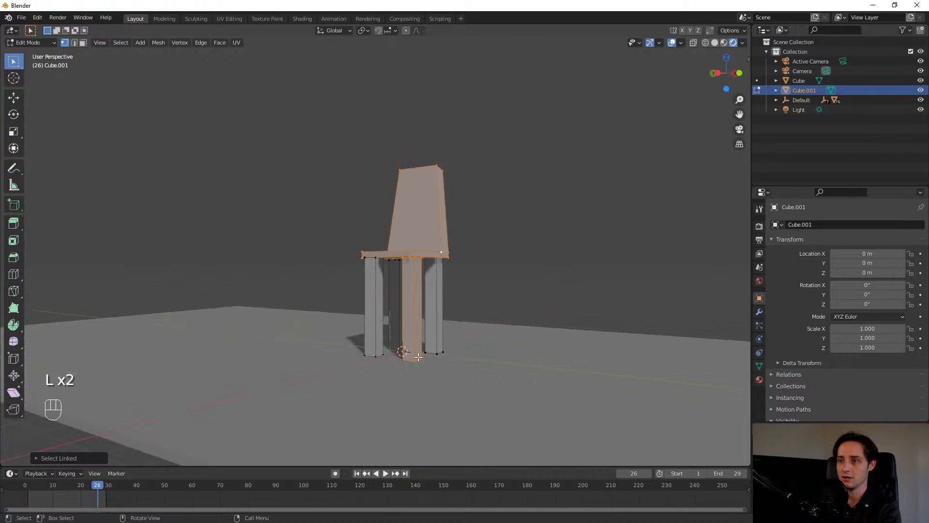
{"action": "left_click", "coordinate": [521, 283]}
- Return to Object Mode and rename the Cube.001 object as Chair
{"action": "middle_click_drag", "start_coordinate": [479, 307], "coordinate": [393, 242]}
{"action": "scroll", "coordinate": [295, 289], "scroll_direction": "up", "scroll_amount": 6}
{"action": "scroll", "coordinate": [299, 317], "scroll_direction": "down", "scroll_amount": 8}
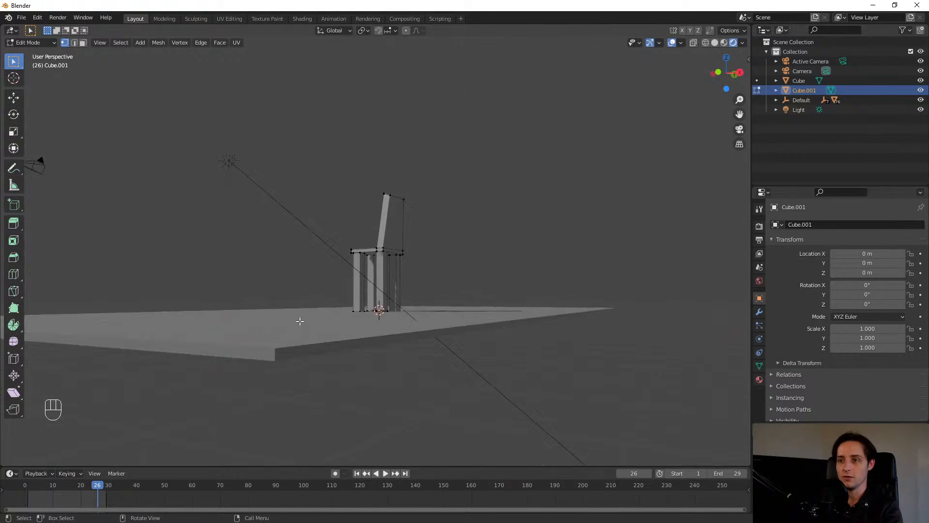
{"action": "middle_click_drag", "start_coordinate": [300, 321], "coordinate": [444, 354]}
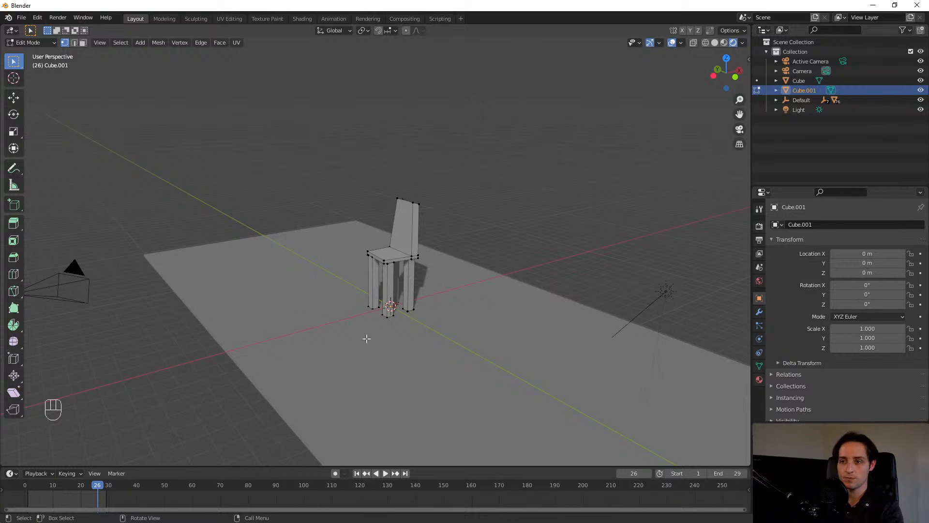
{"action": "key", "text": "Tab"}
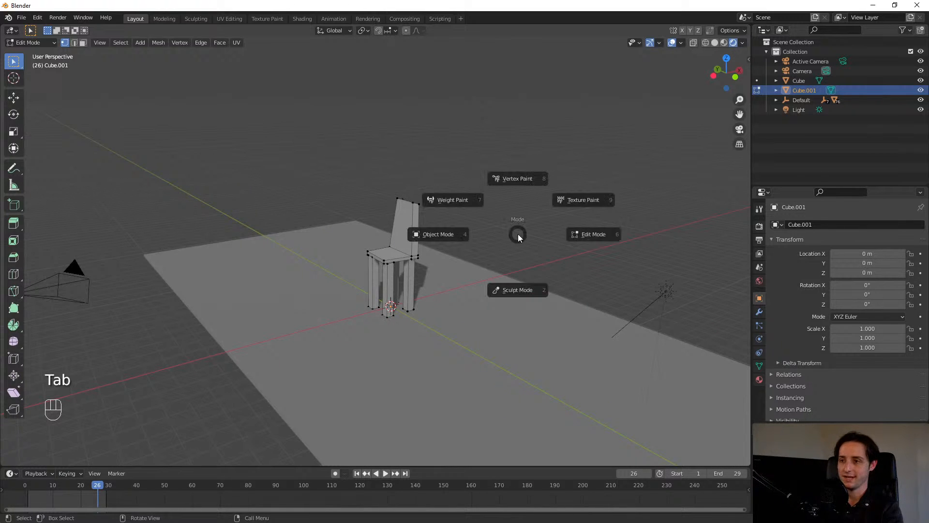
{"action": "left_click", "coordinate": [431, 236]}
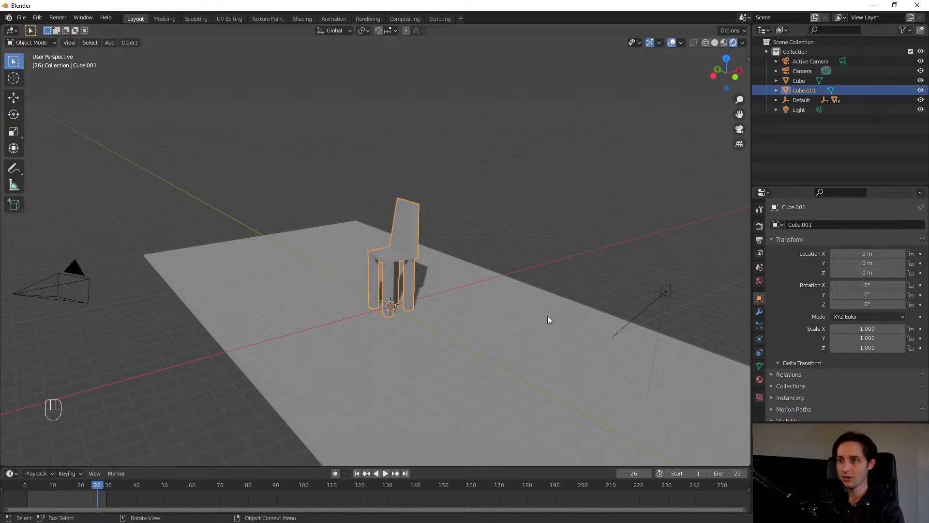
{"action": "double_click", "coordinate": [809, 90]}
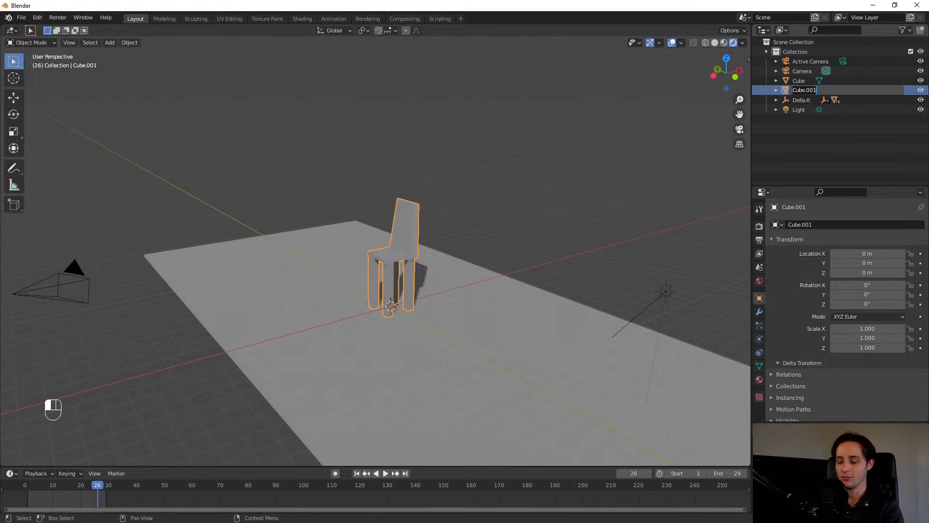
{"action": "type", "text": "C"}
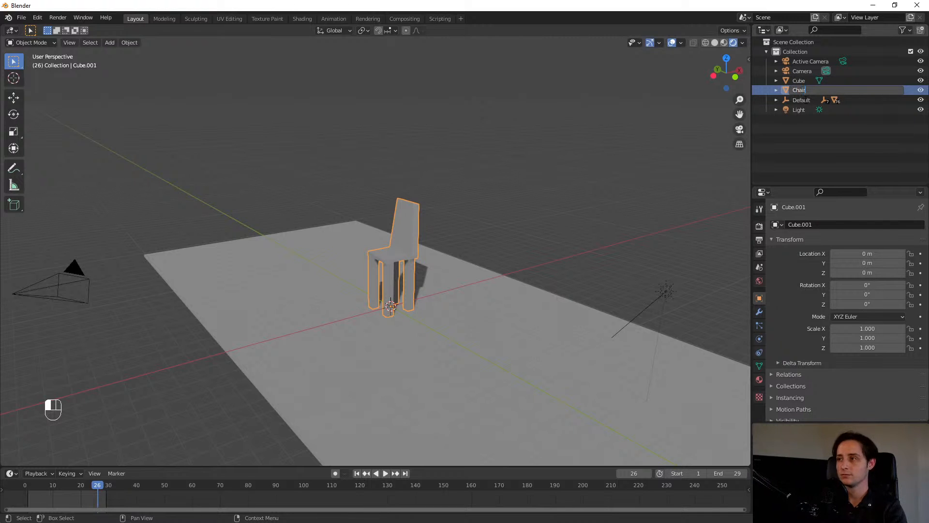
{"action": "type", "text": "hair"}
{"action": "key", "text": "Return"}
- Rotate the chair about 49.6° around Z and move it to about X 0.24 m, Y 5.26 m on the floor
{"action": "middle_click_drag", "start_coordinate": [388, 327], "coordinate": [439, 312]}
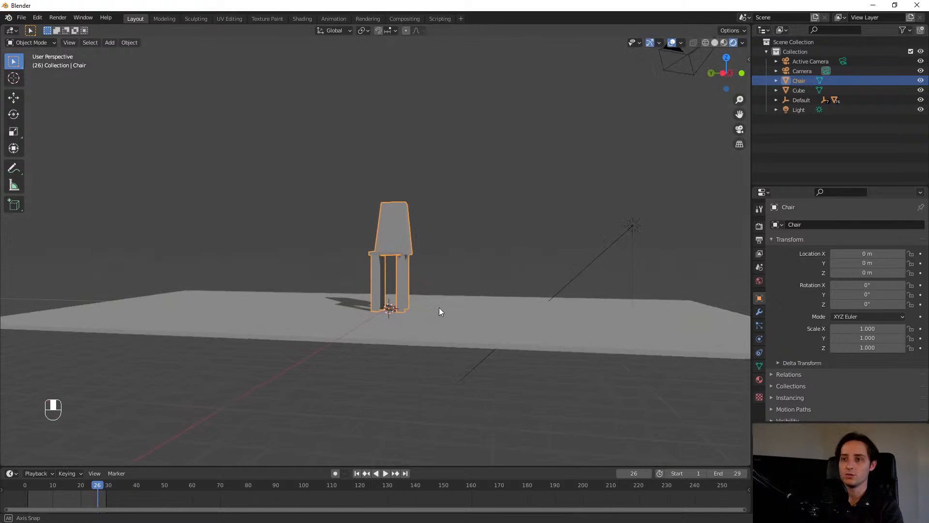
{"action": "key", "text": "g"}
{"action": "key", "text": "Escape"}
{"action": "key", "text": "r"}
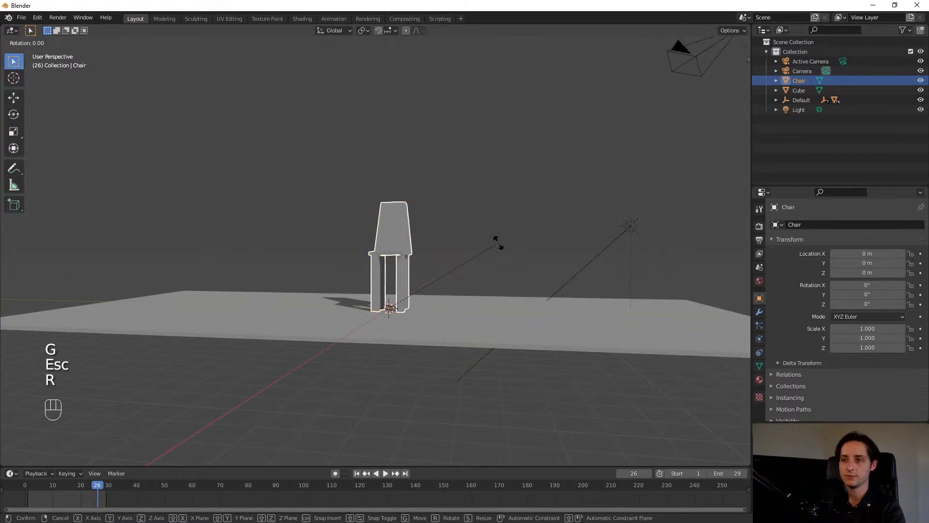
{"action": "key", "text": "z"}
{"action": "left_click", "coordinate": [415, 145]}
{"action": "middle_click_drag", "start_coordinate": [415, 145], "coordinate": [457, 275]}
{"action": "key", "text": "g"}
{"action": "left_click", "coordinate": [370, 283]}
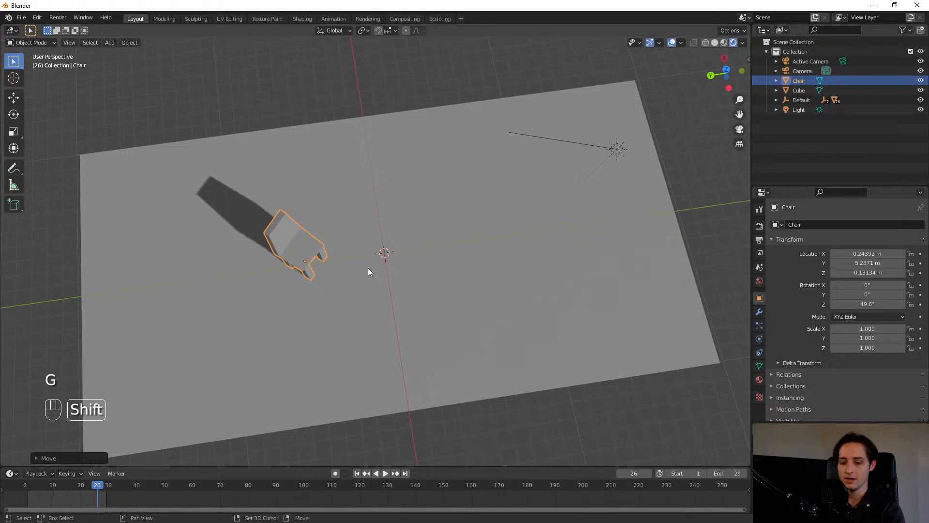
- Duplicate the chair, place the copy near the origin, and rotate it around Z to about -16.1°
{"action": "key", "text": "shift+d"}
{"action": "left_click", "coordinate": [469, 232]}
{"action": "key", "text": "r"}
{"action": "key", "text": "z"}
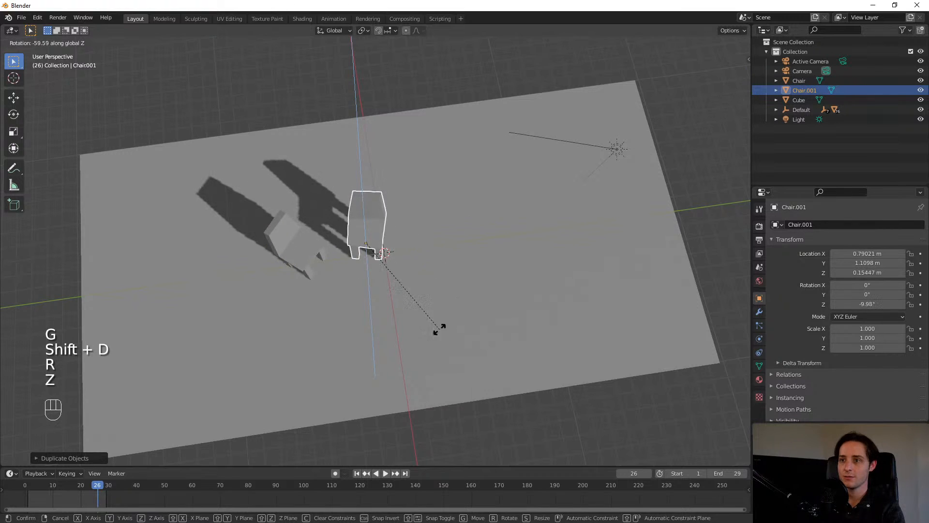
{"action": "left_click", "coordinate": [421, 315]}
- Lower the duplicate chair along Z to about -0.074 m so its legs rest on the floor
{"action": "middle_click_drag", "start_coordinate": [422, 316], "coordinate": [379, 233]}
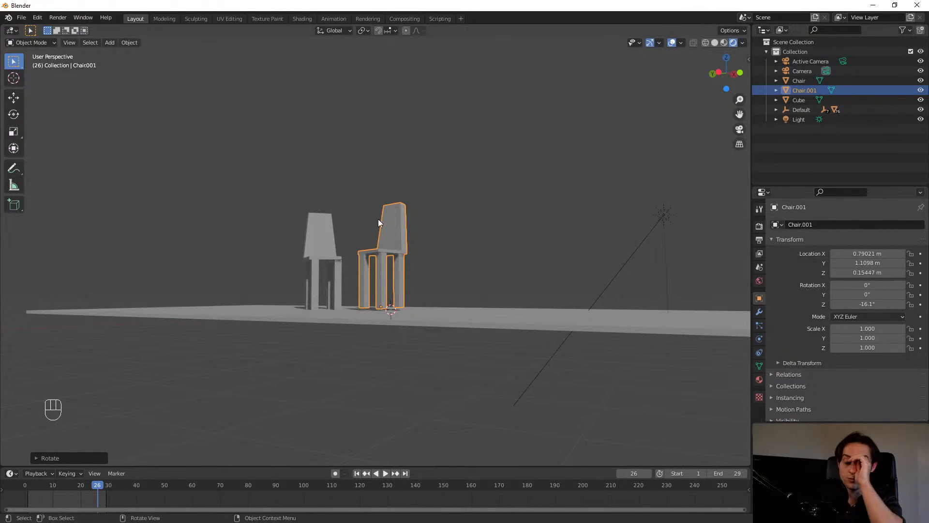
{"action": "scroll", "coordinate": [378, 219], "scroll_direction": "up", "scroll_amount": 3}
{"action": "middle_click_drag", "start_coordinate": [395, 282], "coordinate": [380, 374]}
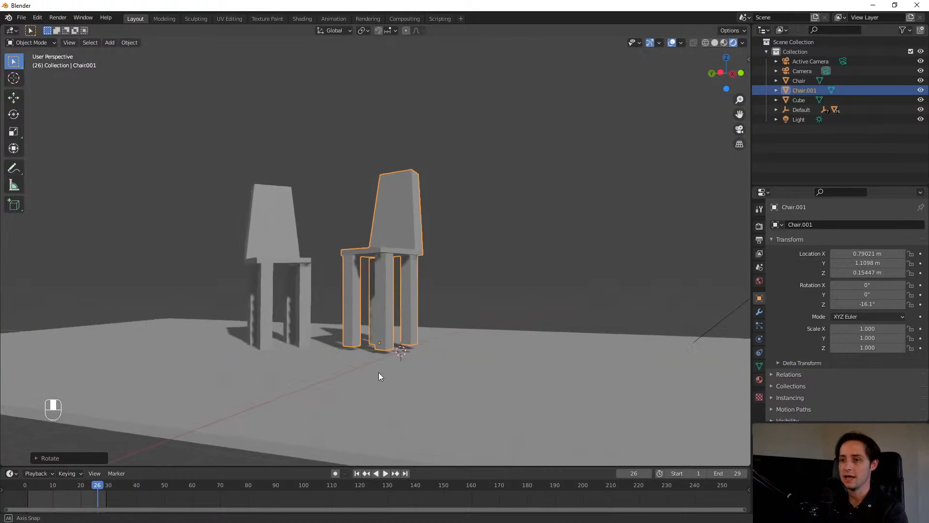
{"action": "key", "text": "g"}
{"action": "key", "text": "z"}
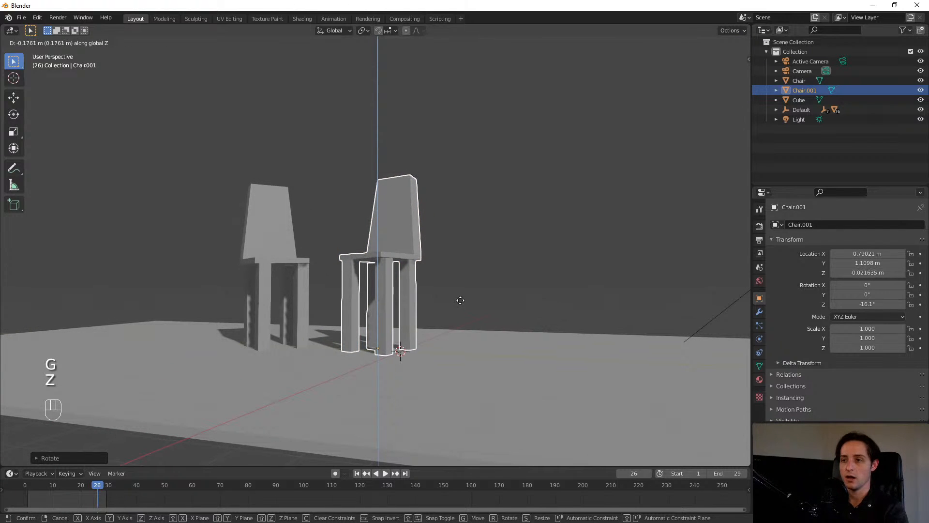
{"action": "left_click", "coordinate": [462, 301]}
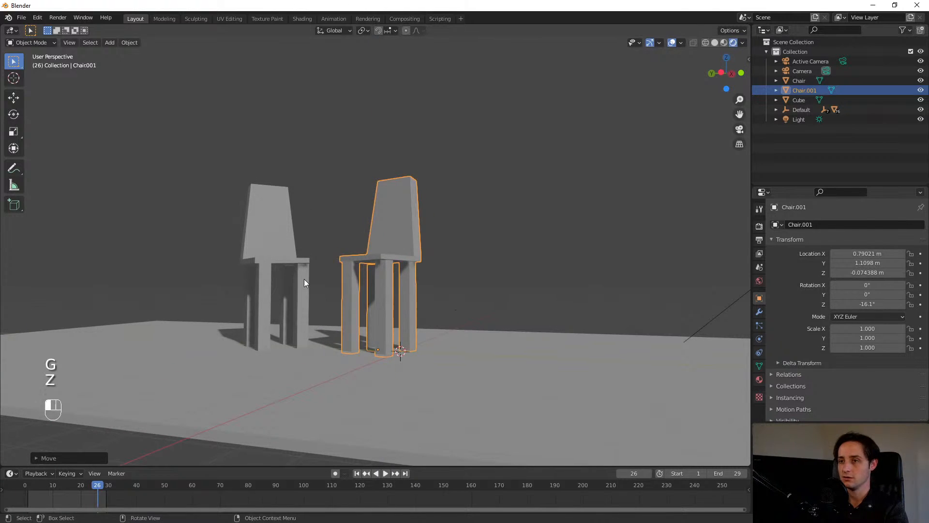
- Move the original chair slightly upward to a Z location of about -0.038 m
{"action": "left_click", "coordinate": [304, 278]}
{"action": "key", "text": "g"}
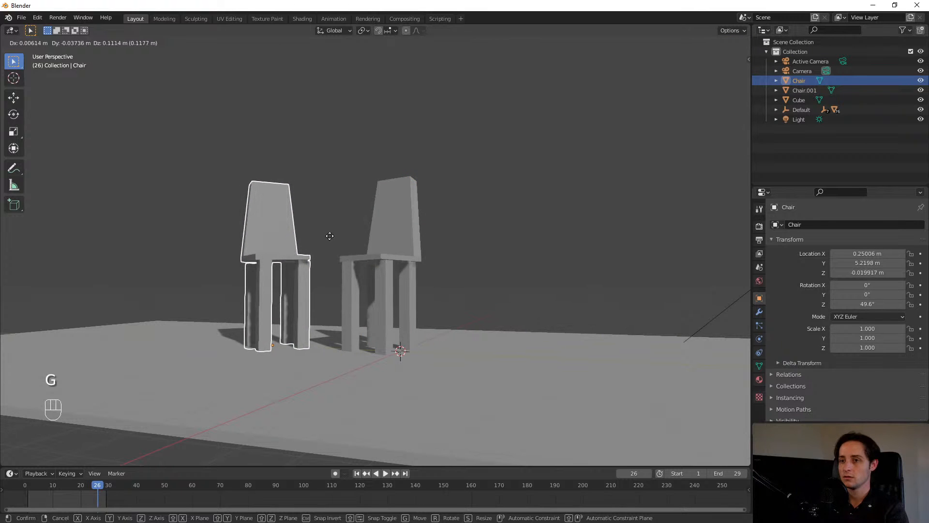
{"action": "left_click", "coordinate": [330, 235]}
- In top view, duplicate both chairs together, rotate the copies to face the originals, and place them on the opposite side
{"action": "middle_click_drag", "start_coordinate": [425, 251], "coordinate": [361, 263]}
{"action": "left_click", "coordinate": [360, 262]}
{"action": "left_click", "coordinate": [331, 254], "text": "shift"}
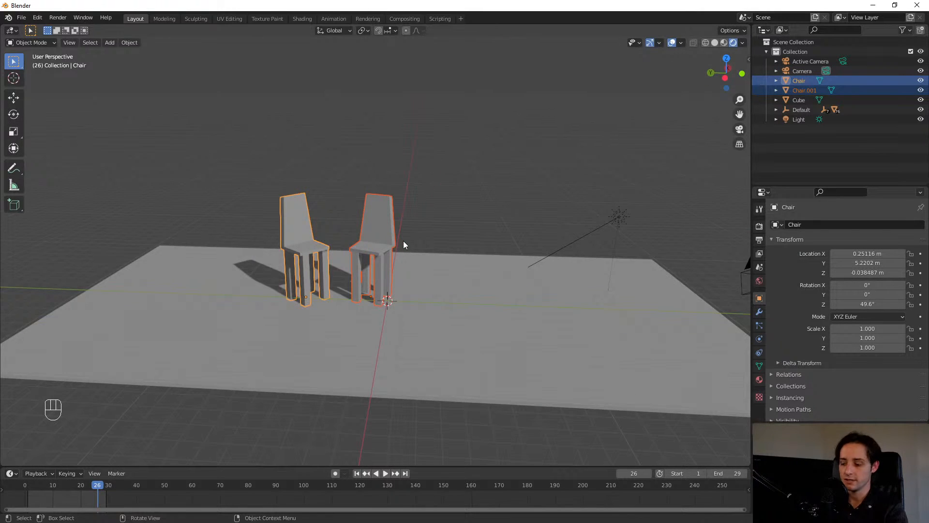
{"action": "key", "text": "KP_7"}
{"action": "key", "text": "shift+d"}
{"action": "key", "text": "r"}
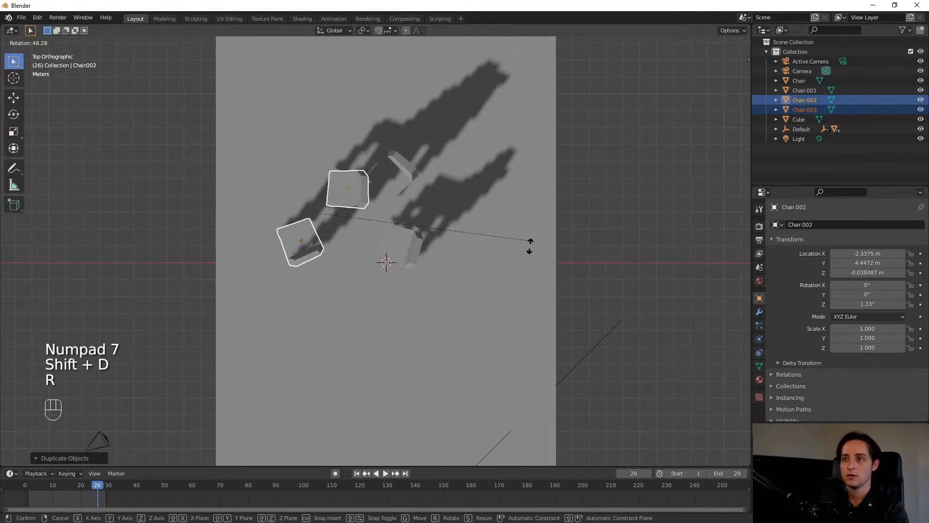
{"action": "left_click", "coordinate": [257, 250]}
{"action": "key", "text": "g"}
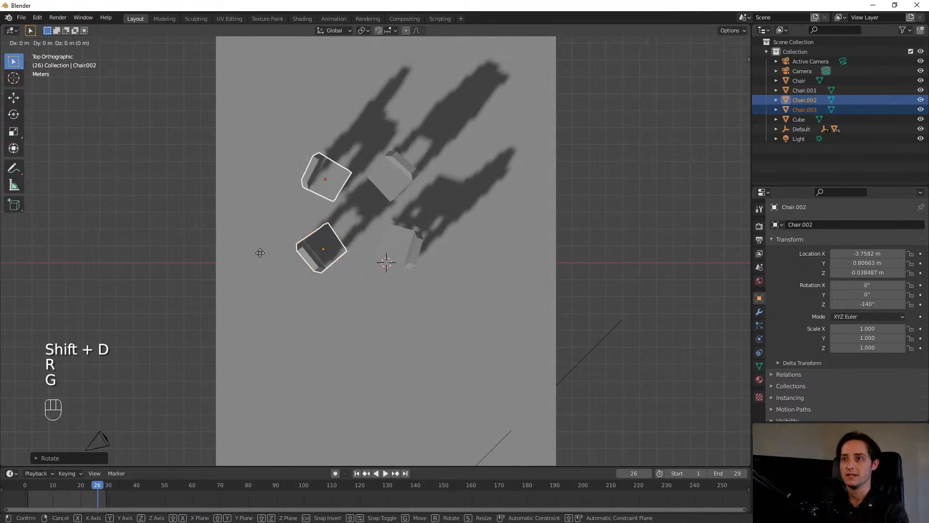
{"action": "left_click", "coordinate": [286, 210]}
- Move the copied chair Chair.003 to about X -5.69 m, Y 4.92 m and rotate it to about -179° around Z
{"action": "left_click", "coordinate": [312, 184]}
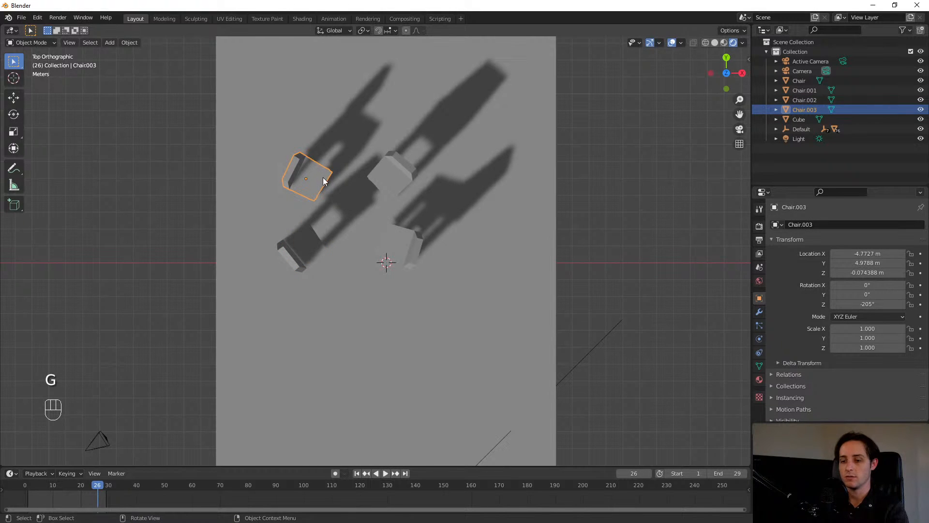
{"action": "key", "text": "g"}
{"action": "left_click", "coordinate": [307, 187]}
{"action": "key", "text": "r"}
{"action": "left_click", "coordinate": [327, 240]}
- Try adding a mesh circle at the origin, look at its creation settings, and undo the addition
{"action": "middle_click_drag", "start_coordinate": [328, 241], "coordinate": [531, 148]}
{"action": "middle_click_drag", "start_coordinate": [347, 274], "coordinate": [396, 357]}
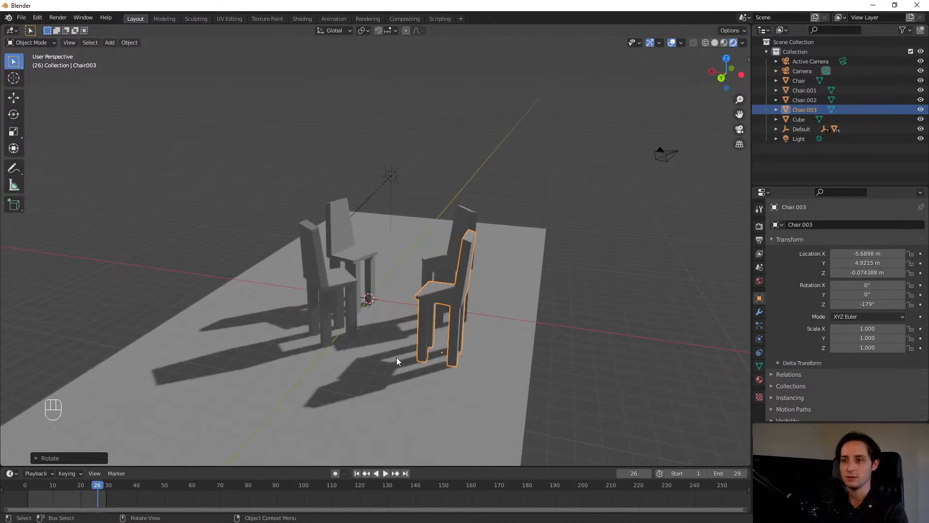
{"action": "key", "text": "shift+a"}
{"action": "mouse_move", "coordinate": [359, 326]}
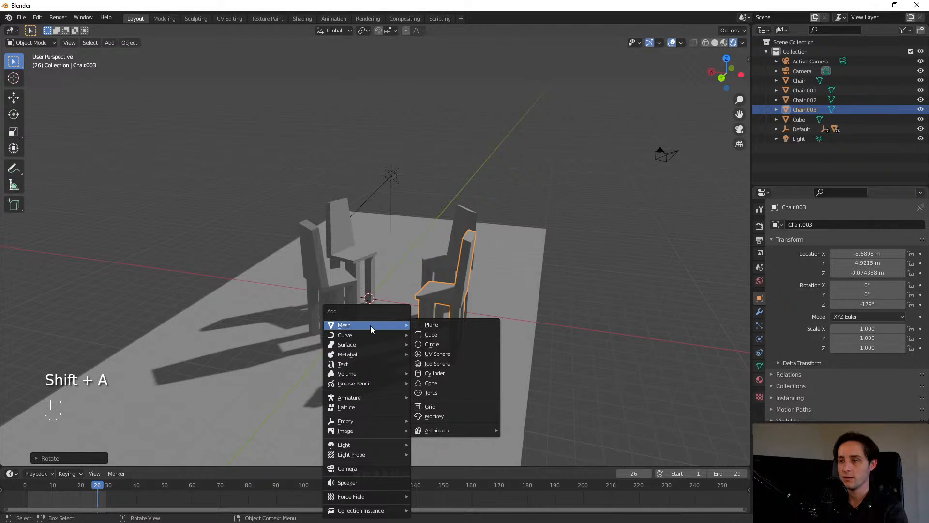
{"action": "left_click", "coordinate": [442, 344]}
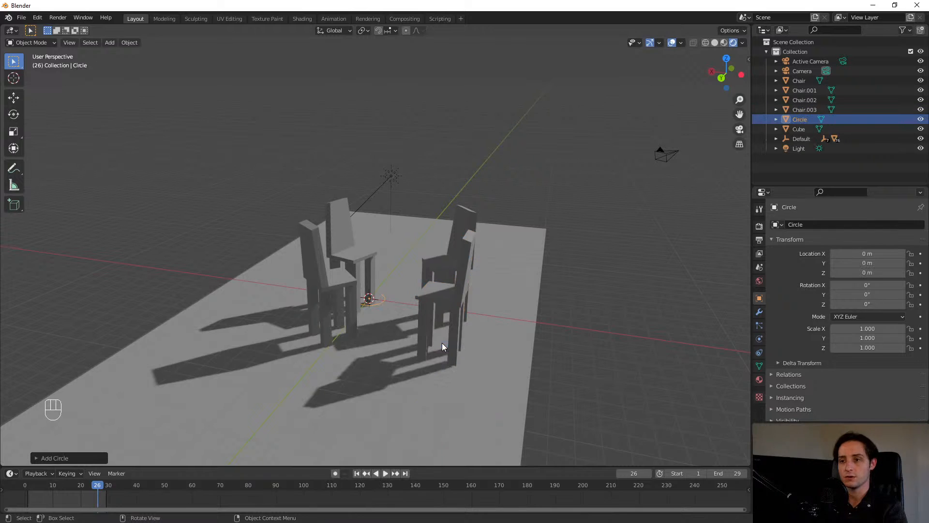
{"action": "left_click", "coordinate": [35, 458]}
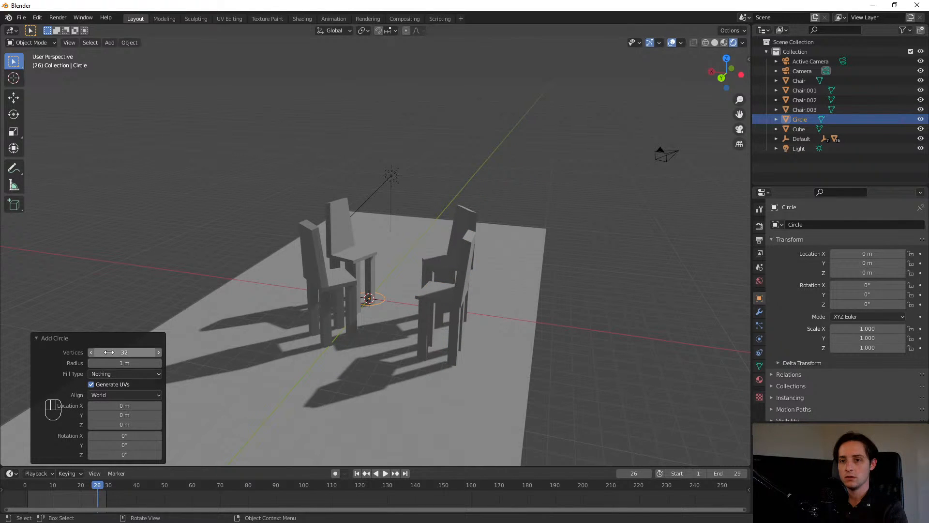
{"action": "left_click", "coordinate": [55, 341]}
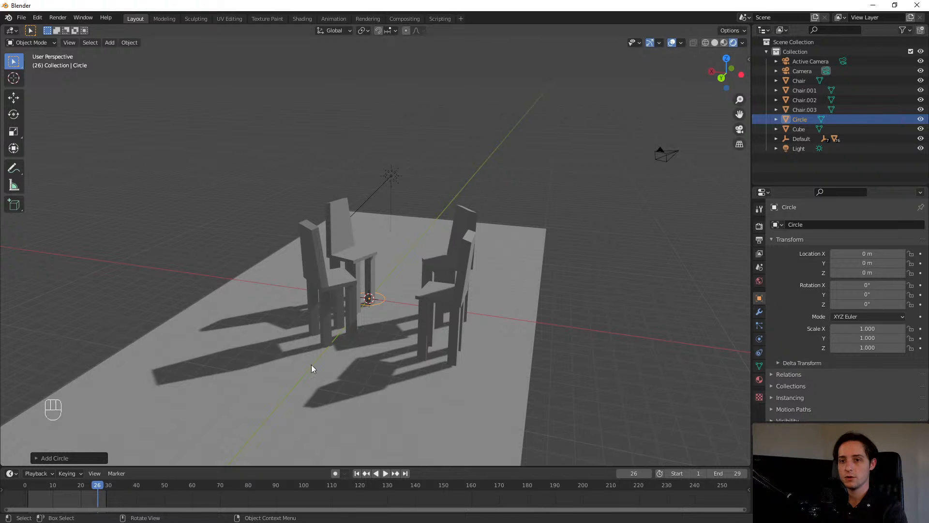
{"action": "key", "text": "ctrl+z"}
- Add a mesh circle at the origin near the chairs and inspect its creation settings
{"action": "middle_click_drag", "start_coordinate": [355, 355], "coordinate": [402, 348]}
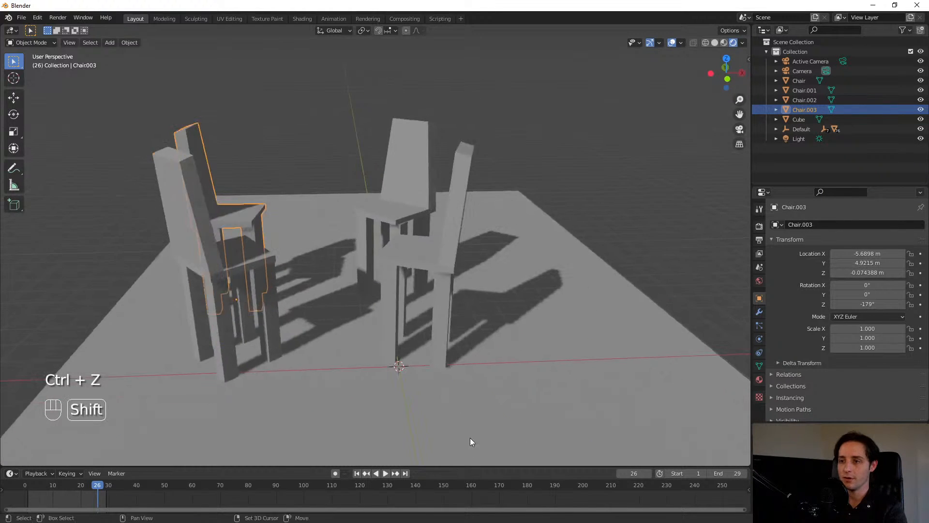
{"action": "middle_click_drag", "start_coordinate": [469, 437], "coordinate": [332, 311], "text": "shift"}
{"action": "key", "text": "shift+a"}
{"action": "mouse_move", "coordinate": [329, 307]}
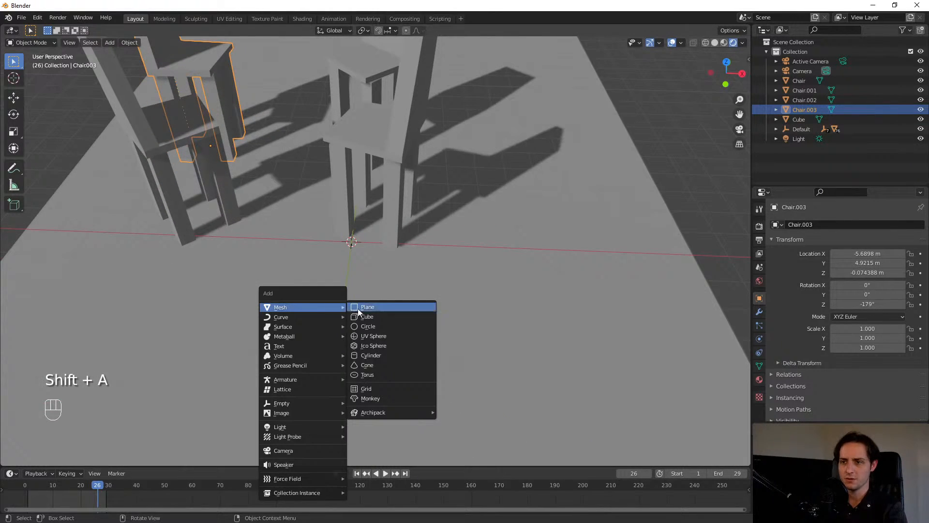
{"action": "left_click", "coordinate": [390, 328]}
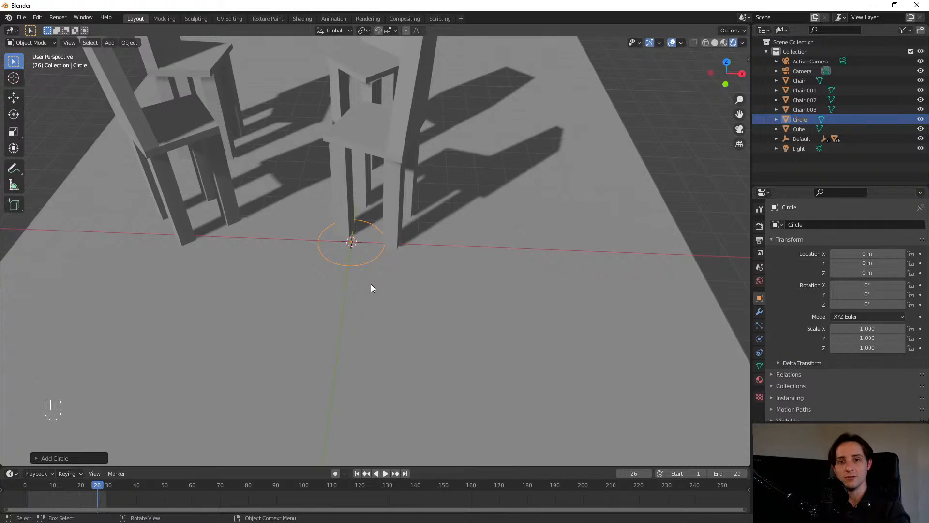
{"action": "left_click", "coordinate": [38, 458]}
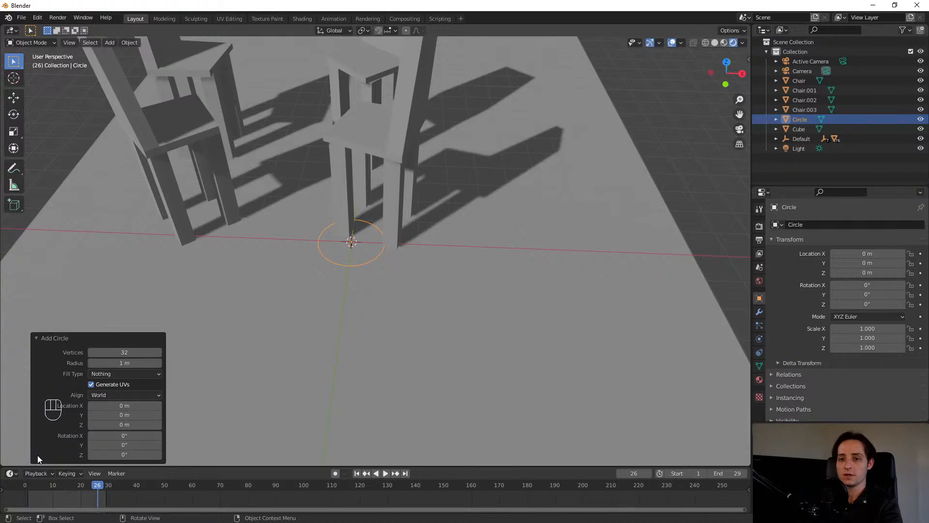
{"action": "left_click", "coordinate": [53, 344]}
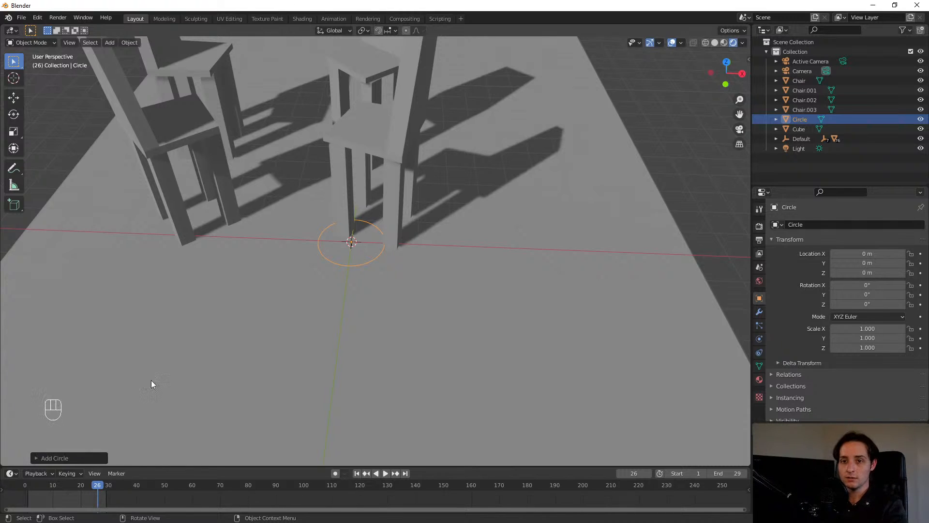
- Undo the circle, try adding a mesh cube and moving it to about X 3.95 m, and undo both operations
{"action": "key", "text": "ctrl+z"}
{"action": "key", "text": "shift+a"}
{"action": "mouse_move", "coordinate": [321, 333]}
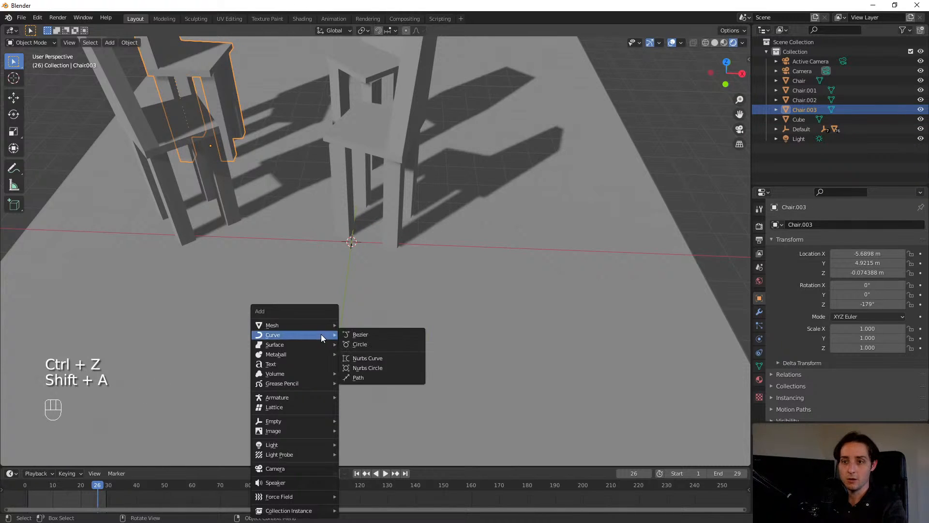
{"action": "left_click", "coordinate": [370, 333]}
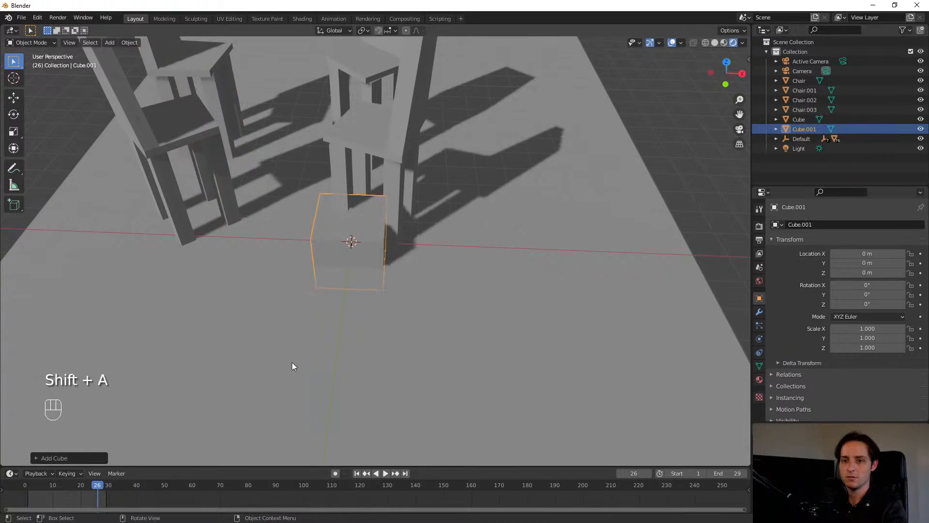
{"action": "left_click", "coordinate": [37, 458]}
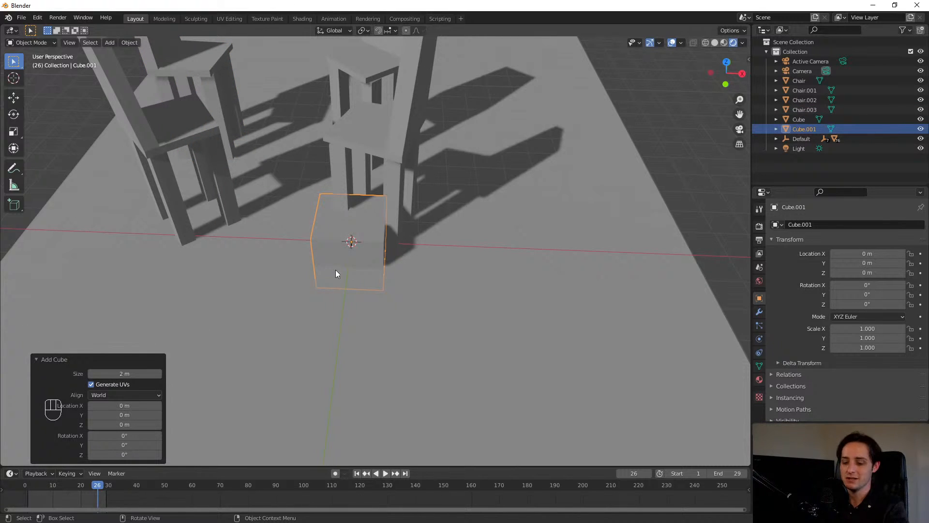
{"action": "key", "text": "g"}
{"action": "left_click", "coordinate": [457, 245]}
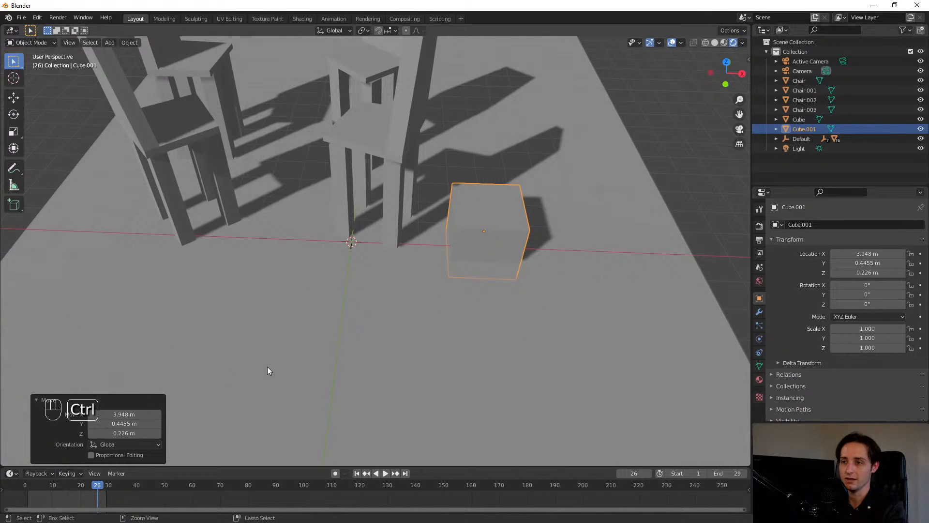
{"action": "key", "text": "ctrl+z"}
{"action": "key", "text": "ctrl+z"}
- Try adding a mesh circle at the origin and moving it to about X 4.26 m, Z -0.52 m, and undo both operations
{"action": "key", "text": "ctrl+a"}
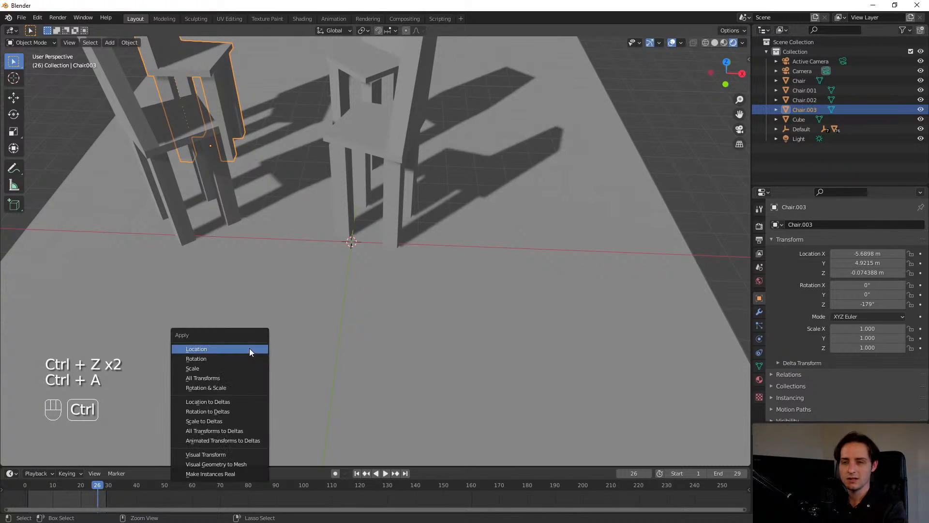
{"action": "key", "text": "shift+a"}
{"action": "mouse_move", "coordinate": [391, 306]}
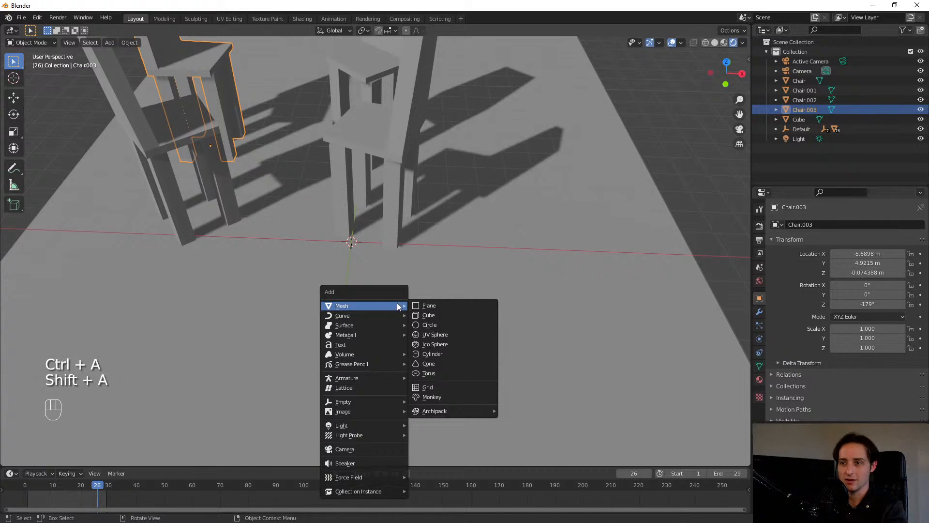
{"action": "left_click", "coordinate": [436, 325]}
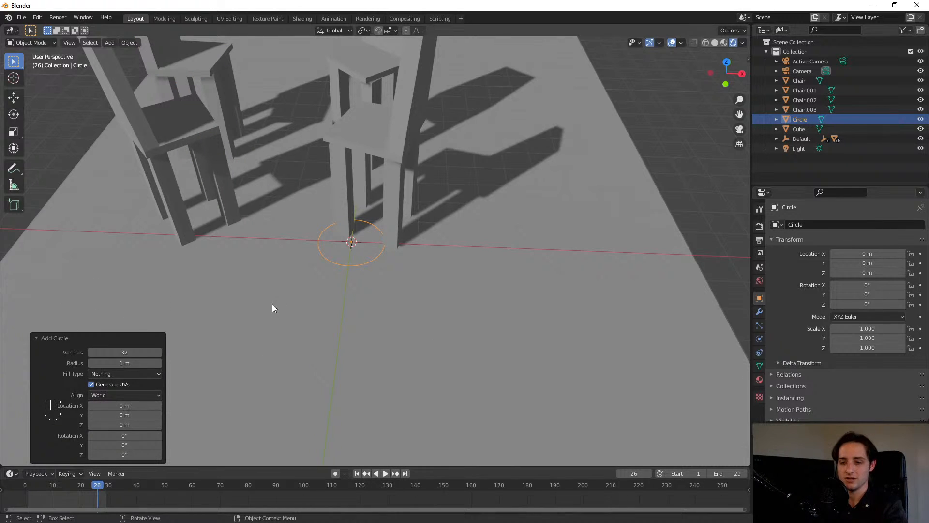
{"action": "key", "text": "g"}
{"action": "left_click", "coordinate": [428, 315]}
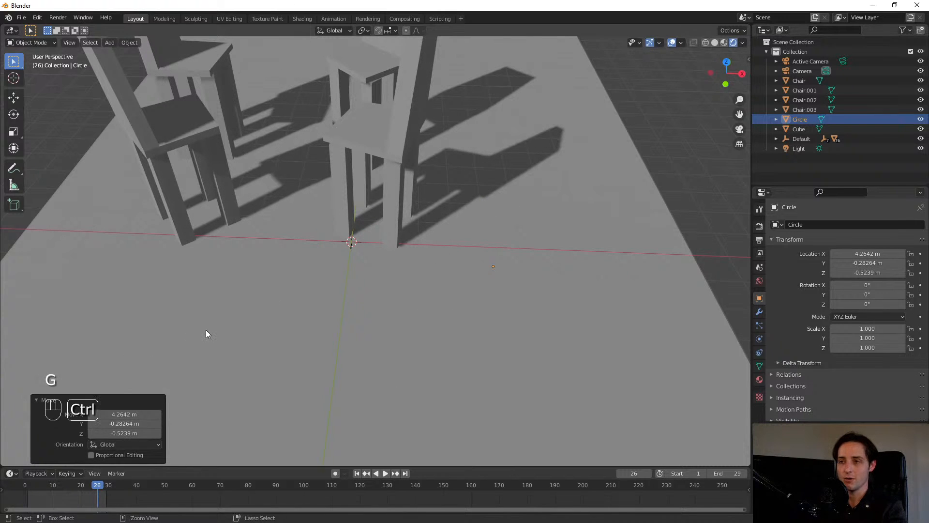
{"action": "key", "text": "ctrl+z"}
{"action": "key", "text": "ctrl+z"}
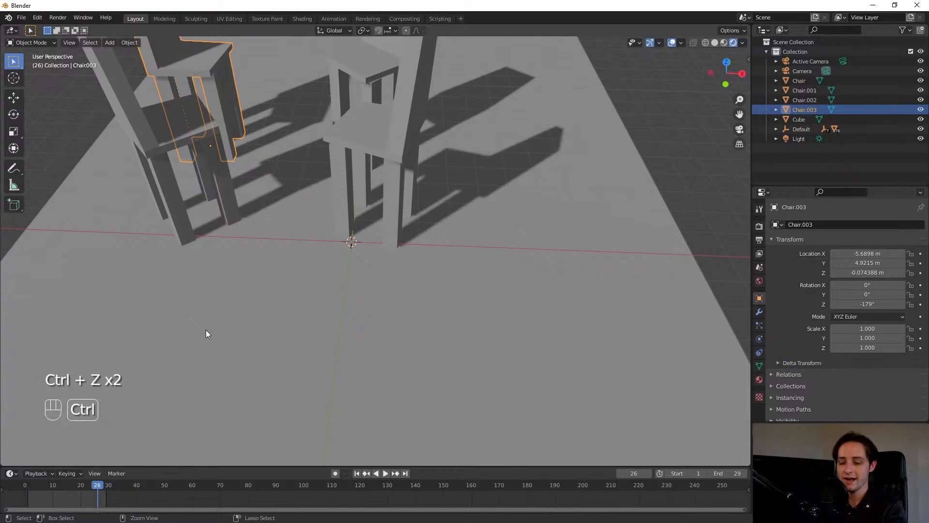
{"action": "key", "text": "shift+a"}
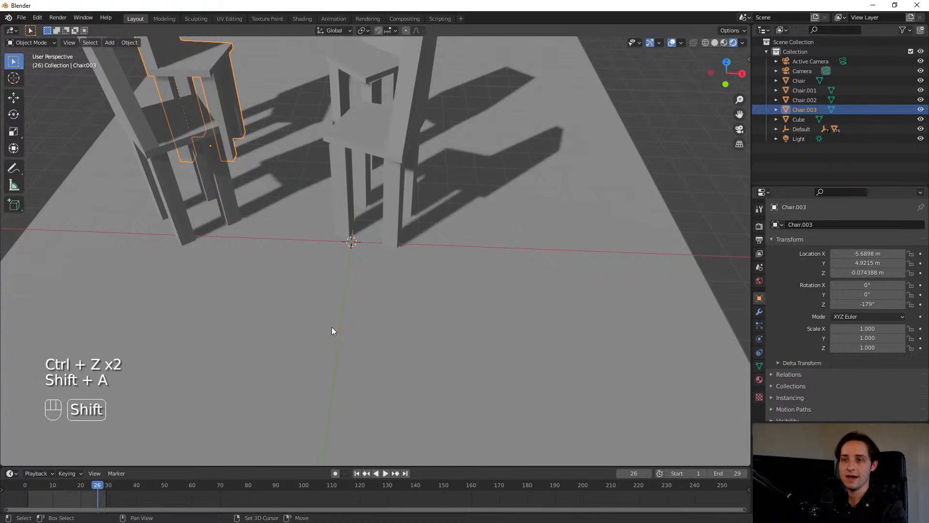
{"action": "key", "text": "shift+a"}
{"action": "mouse_move", "coordinate": [309, 324]}
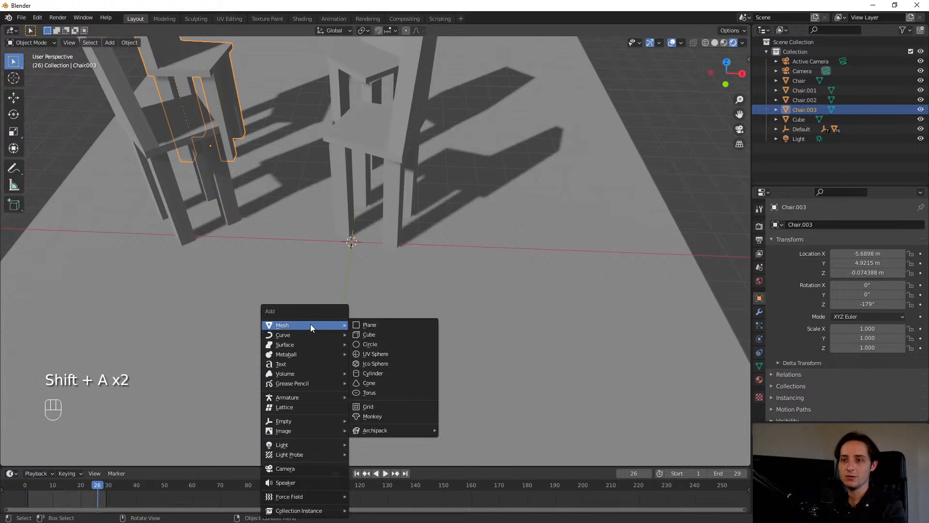
{"action": "left_click", "coordinate": [376, 392]}
{"action": "key", "text": "ctrl+z"}
- Add a mesh circle at the origin with Triangle Fan fill and 12 vertices
{"action": "key", "text": "shift+a"}
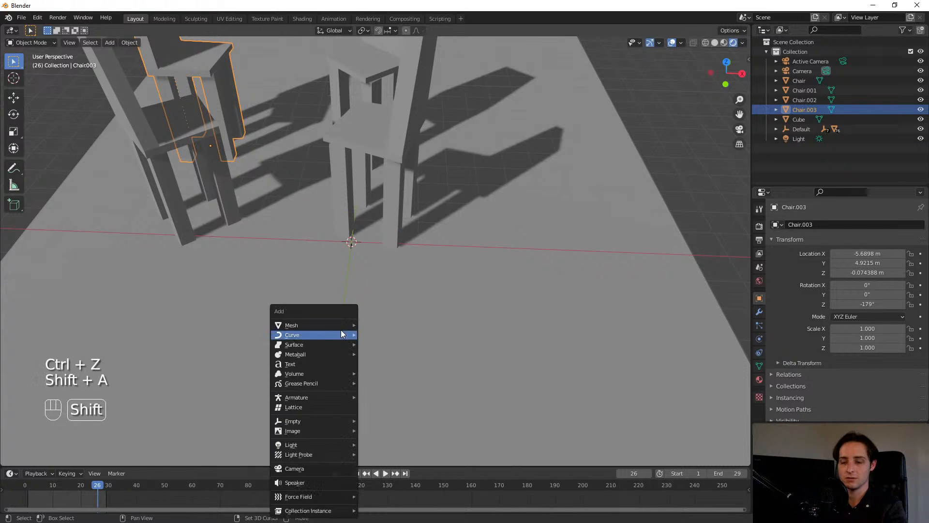
{"action": "mouse_move", "coordinate": [330, 324]}
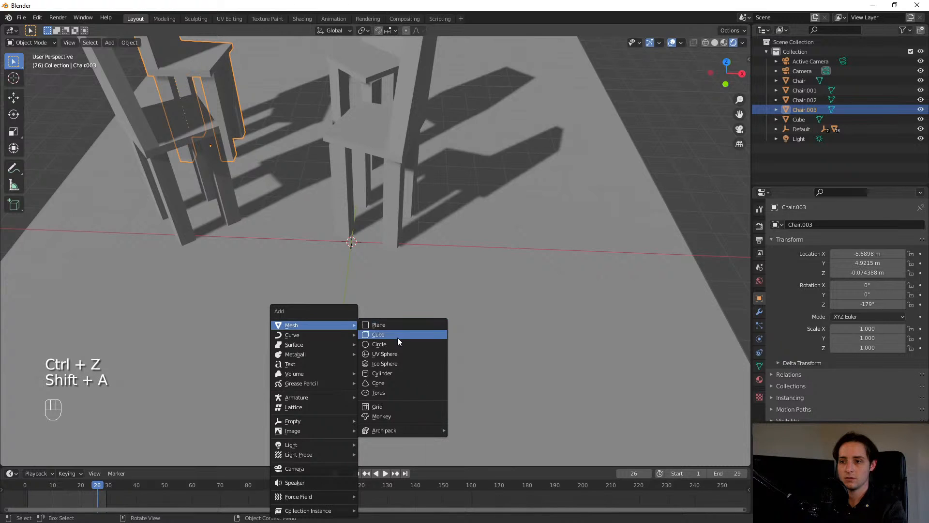
{"action": "left_click", "coordinate": [382, 344]}
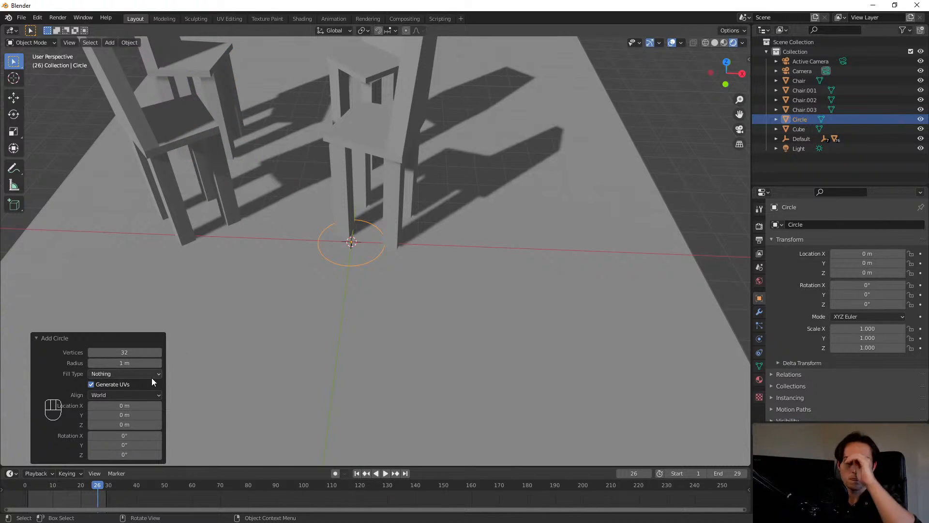
{"action": "left_click", "coordinate": [114, 373]}
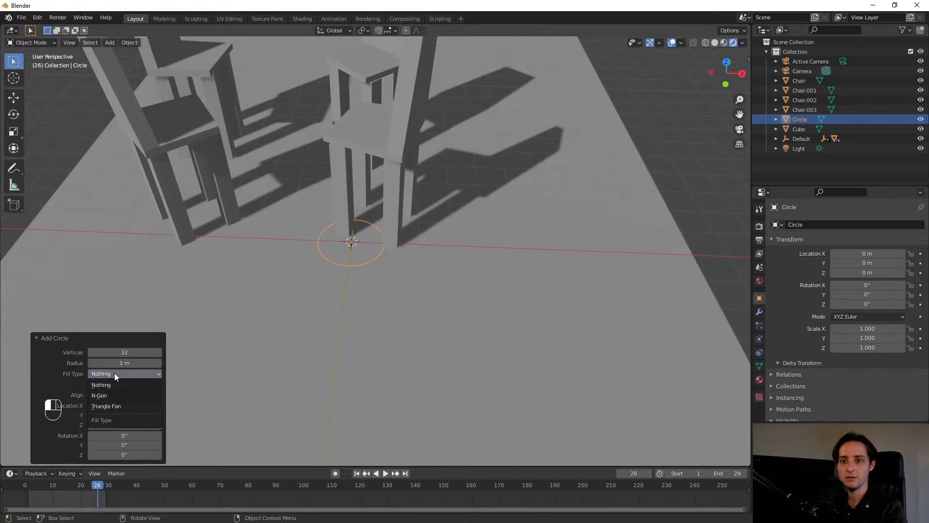
{"action": "left_click", "coordinate": [123, 406]}
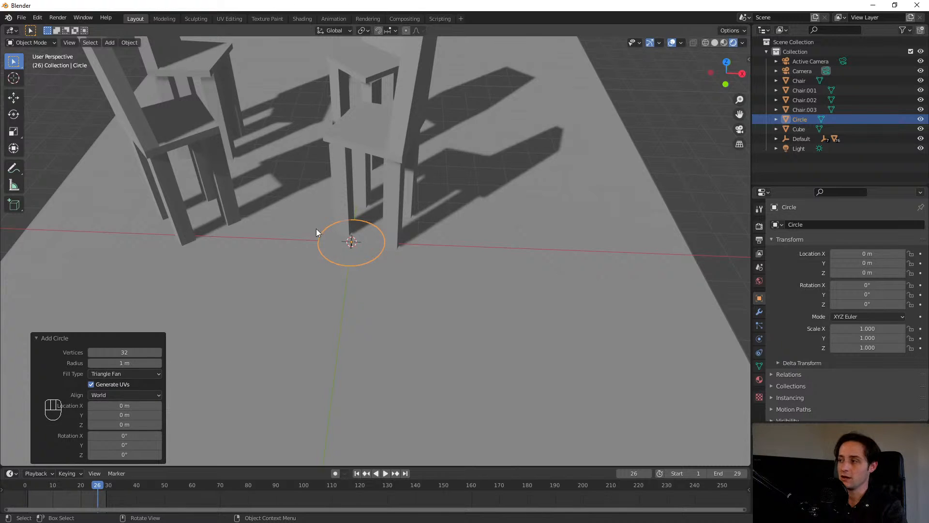
{"action": "scroll", "coordinate": [330, 307], "scroll_direction": "up", "scroll_amount": 5}
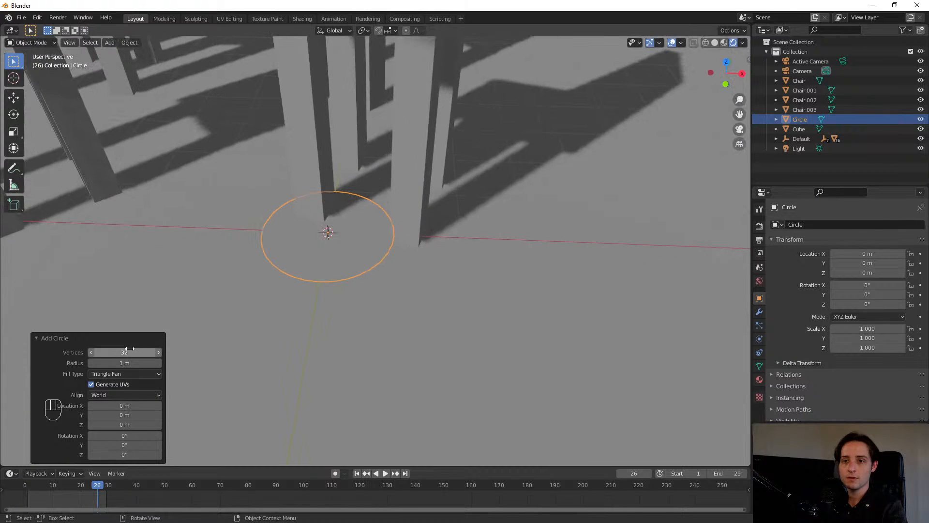
{"action": "left_click_drag", "start_coordinate": [116, 352], "coordinate": [107, 350]}
{"action": "left_click_drag", "start_coordinate": [107, 351], "coordinate": [104, 349]}
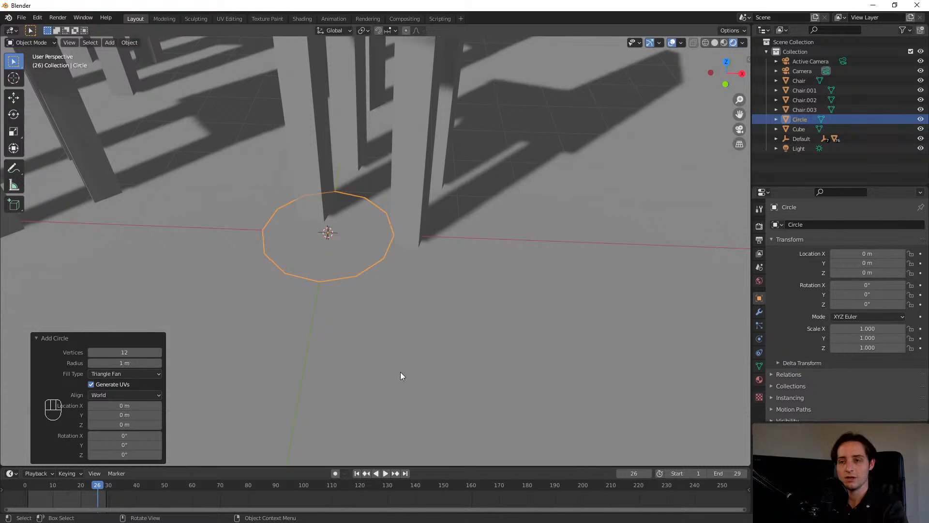
- In front view, try moving the circle object between the chairs to about X -2.64 m, Z 4.16 m, and undo the move
{"action": "middle_click_drag", "start_coordinate": [400, 376], "coordinate": [416, 313]}
{"action": "key", "text": "KP_1"}
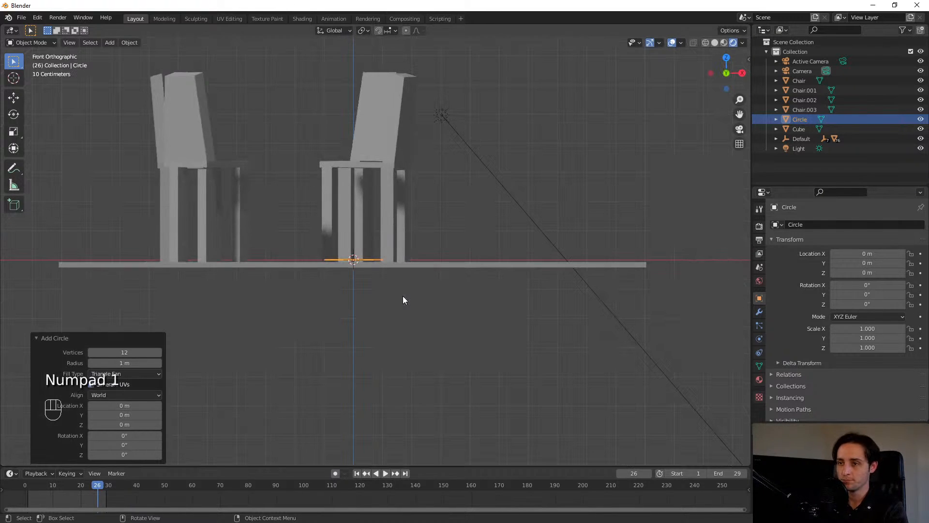
{"action": "key", "text": "g"}
{"action": "left_click", "coordinate": [327, 176]}
{"action": "middle_click_drag", "start_coordinate": [327, 175], "coordinate": [396, 219], "text": "shift"}
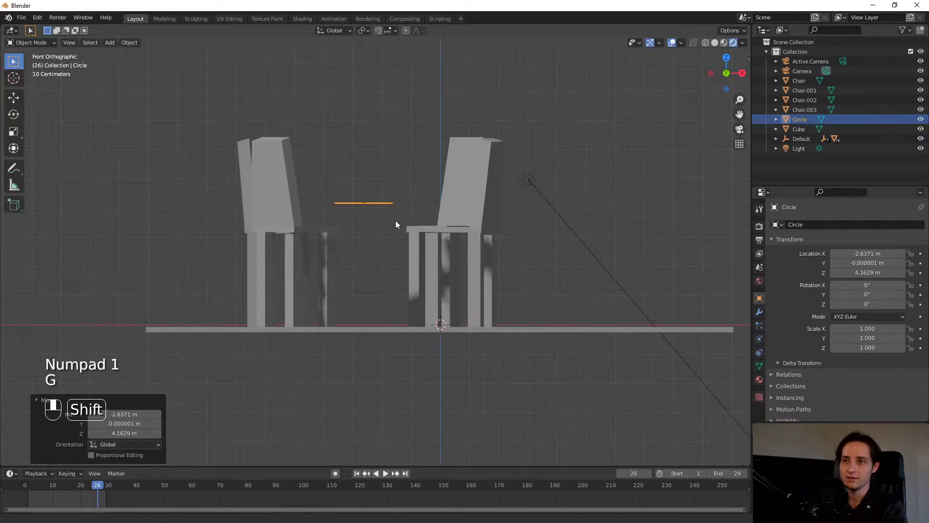
{"action": "scroll", "coordinate": [391, 176], "scroll_direction": "up", "scroll_amount": 4}
{"action": "key", "text": "ctrl+z"}
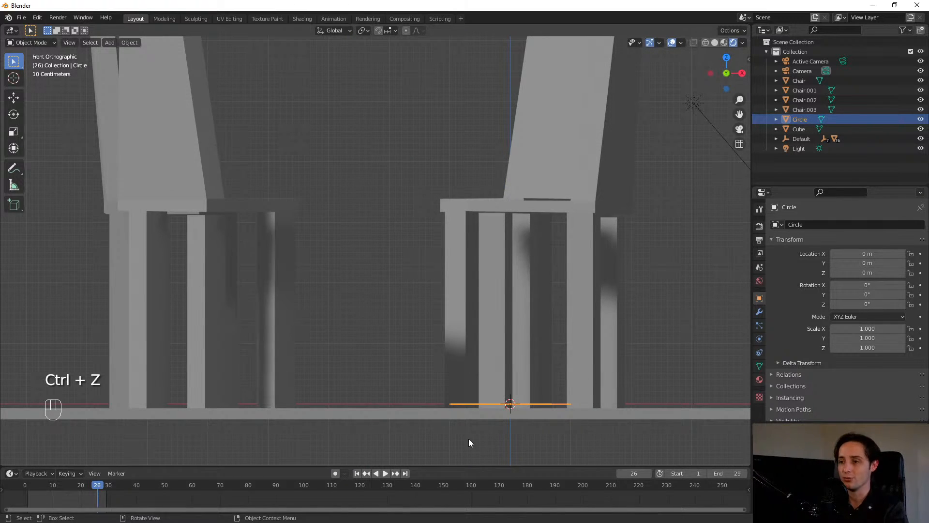
- In Edit Mode, raise the circle's geometry about 3.81 m along Z, leaving its origin on the floor
{"action": "middle_click_drag", "start_coordinate": [469, 438], "coordinate": [357, 302], "text": "shift"}
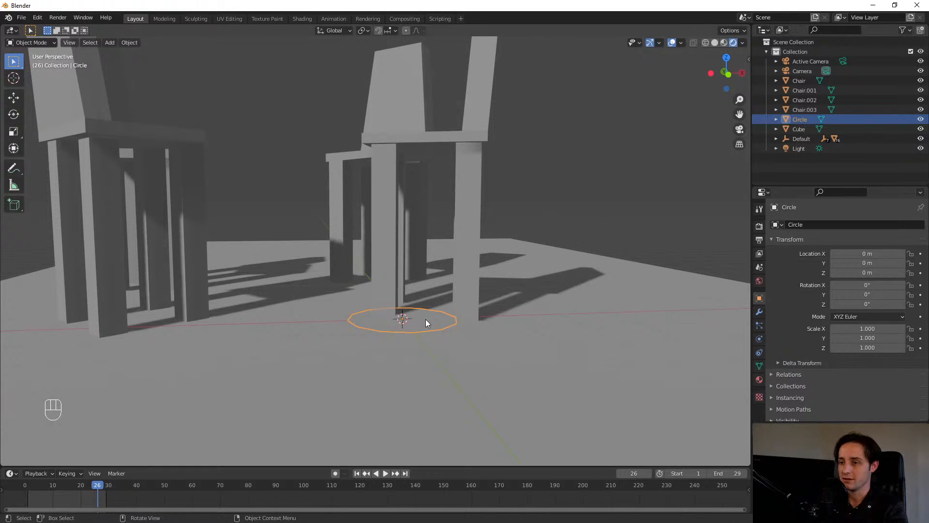
{"action": "key", "text": "Tab"}
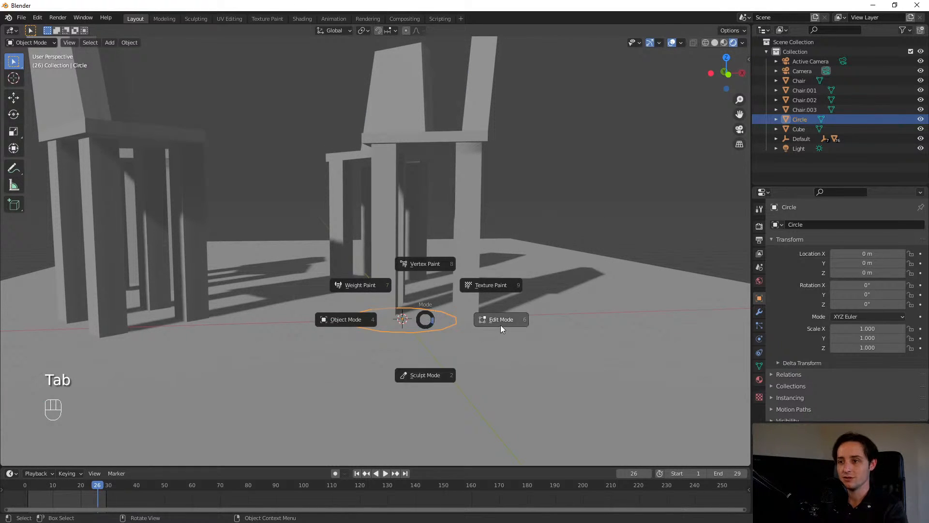
{"action": "scroll", "coordinate": [522, 374], "scroll_direction": "up", "scroll_amount": 3}
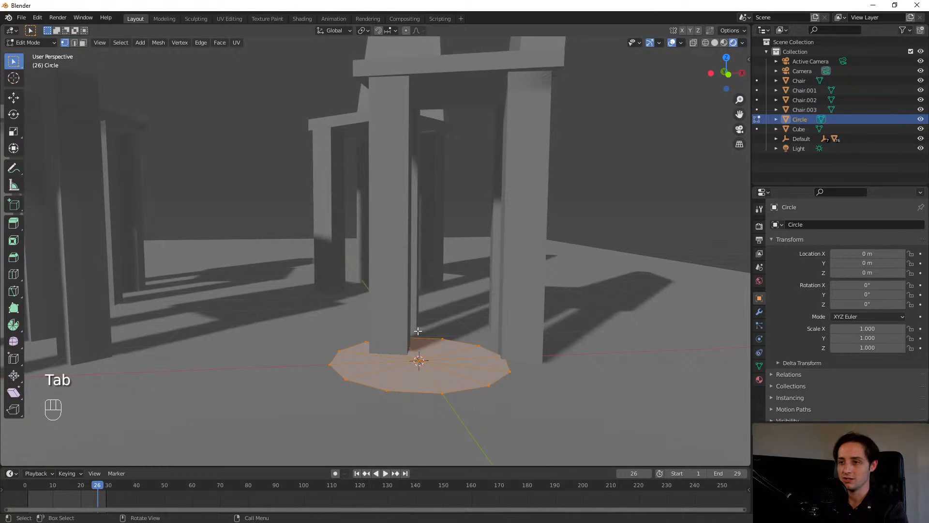
{"action": "middle_click_drag", "start_coordinate": [418, 331], "coordinate": [482, 297]}
{"action": "scroll", "coordinate": [514, 342], "scroll_direction": "down", "scroll_amount": 4}
{"action": "key", "text": "g"}
{"action": "key", "text": "z"}
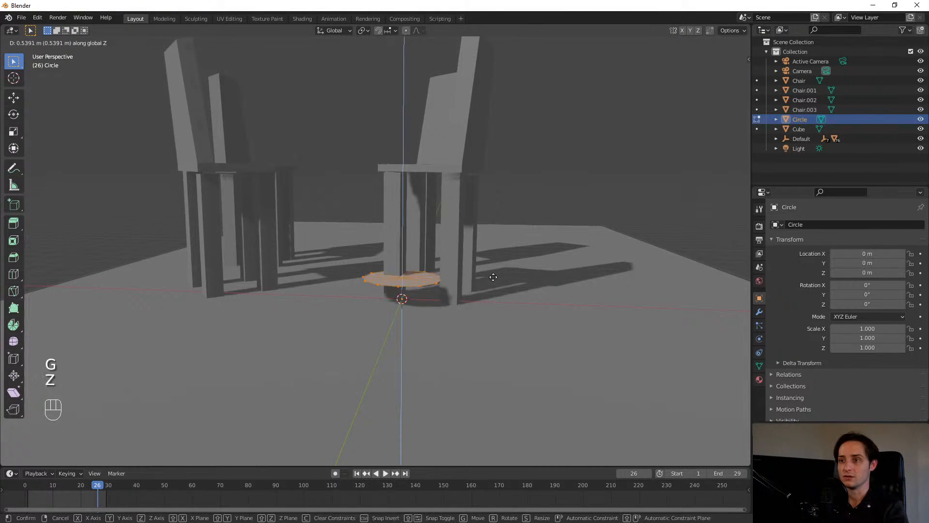
{"action": "left_click", "coordinate": [480, 154]}
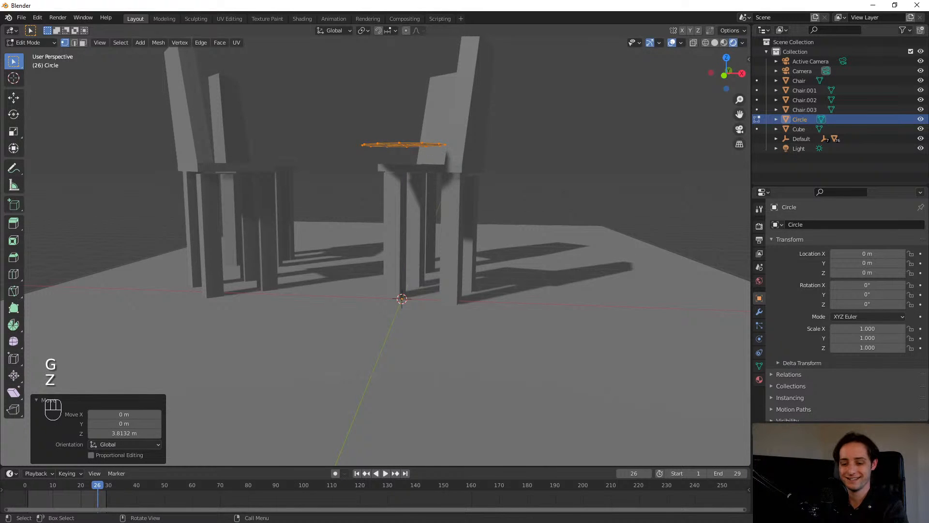
- Scale the raised circle by about 2.1 and extrude it downward in front view to form a thick tabletop
{"action": "key", "text": "s"}
{"action": "left_click", "coordinate": [552, 139]}
{"action": "middle_click_drag", "start_coordinate": [552, 139], "coordinate": [525, 189]}
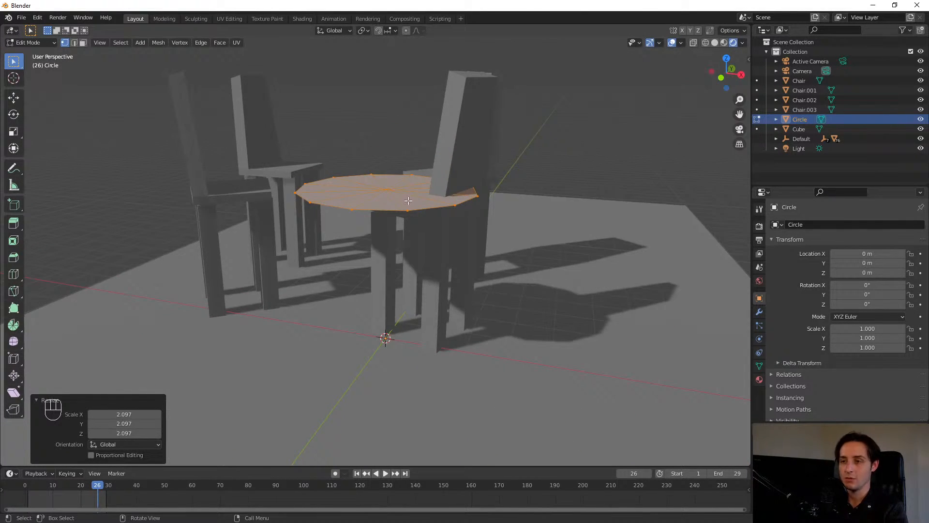
{"action": "key", "text": "KP_1"}
{"action": "key", "text": "e"}
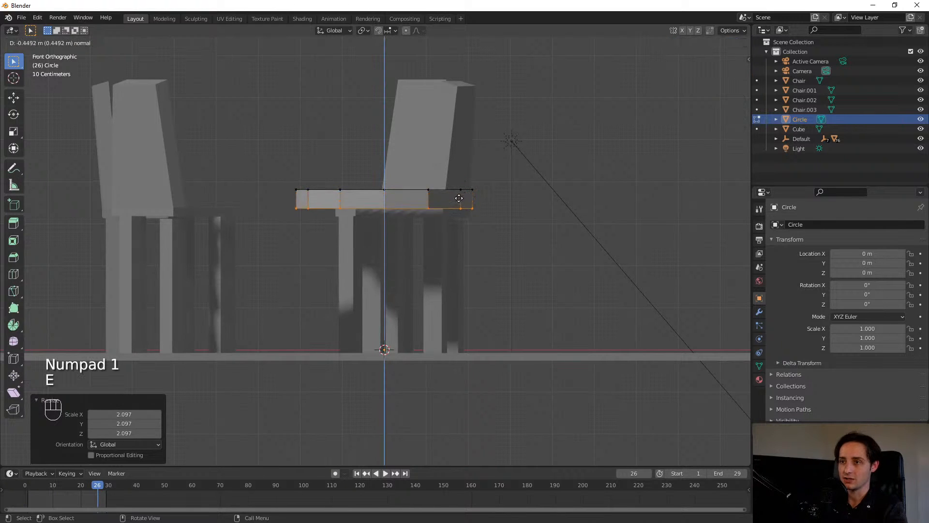
{"action": "left_click", "coordinate": [425, 196]}
{"action": "middle_click_drag", "start_coordinate": [425, 196], "coordinate": [452, 216]}
- Select the whole tabletop mesh and scale it to about 0.54 along Z to make it thinner
{"action": "key", "text": "a"}
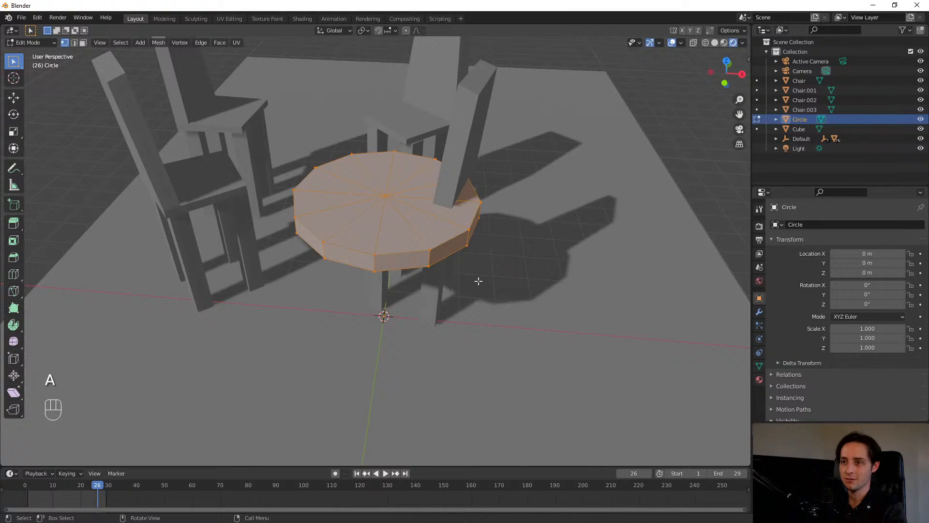
{"action": "scroll", "coordinate": [478, 280], "scroll_direction": "down", "scroll_amount": 4}
{"action": "scroll", "coordinate": [476, 283], "scroll_direction": "up", "scroll_amount": 6}
{"action": "middle_click_drag", "start_coordinate": [422, 345], "coordinate": [584, 208]}
{"action": "key", "text": "s"}
{"action": "key", "text": "z"}
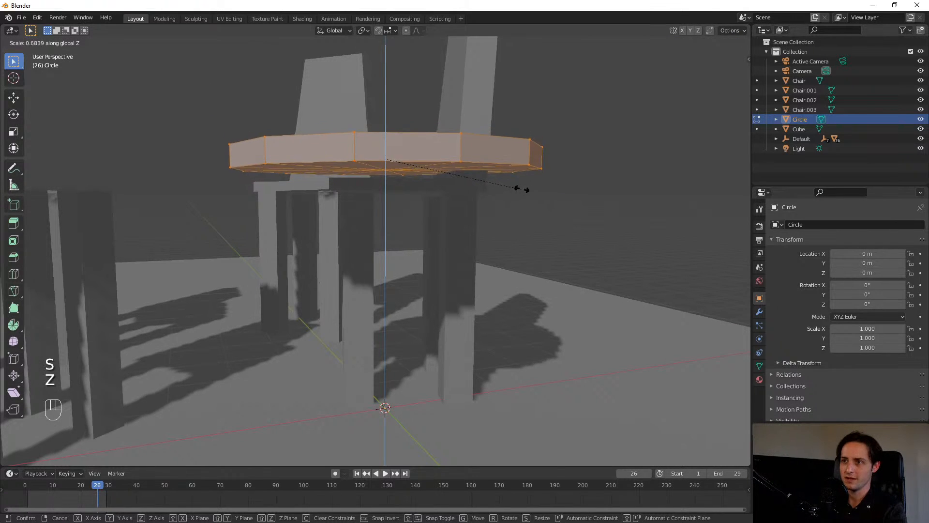
{"action": "left_click", "coordinate": [493, 185]}
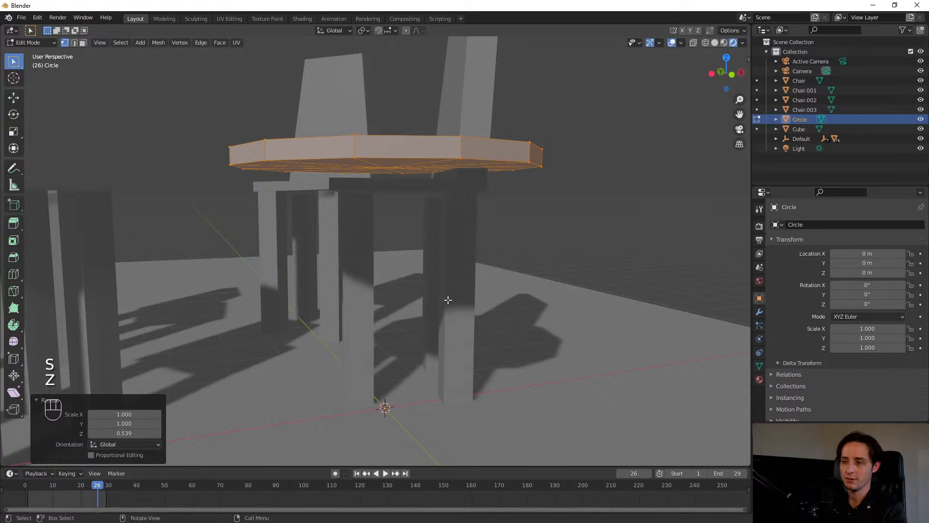
- Duplicate the tabletop geometry about 0.58 m straight down and scale the copy to about 0.2
{"action": "key", "text": "shift+d"}
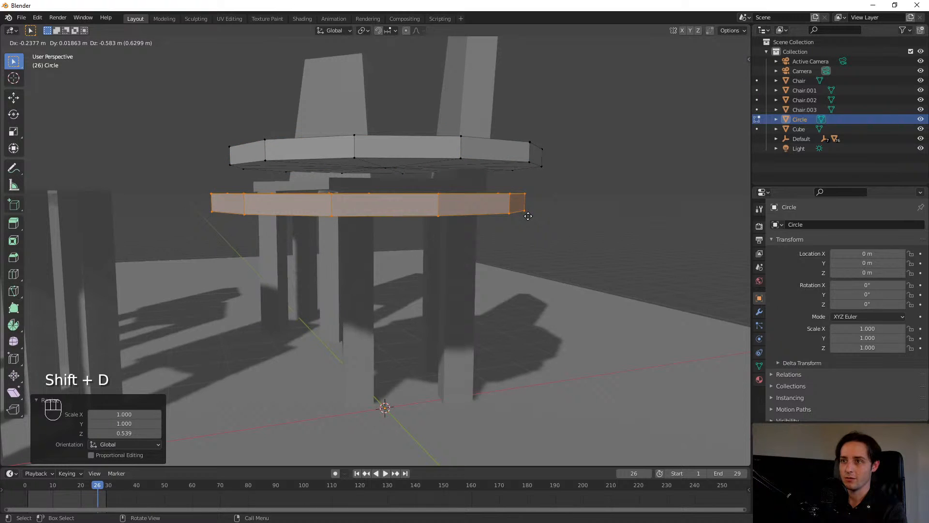
{"action": "key", "text": "z"}
{"action": "left_click", "coordinate": [547, 216]}
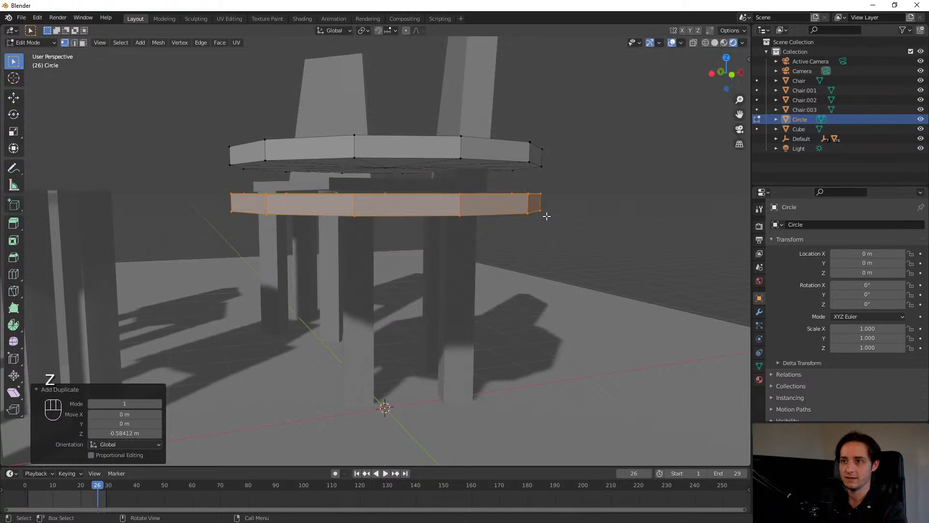
{"action": "key", "text": "s"}
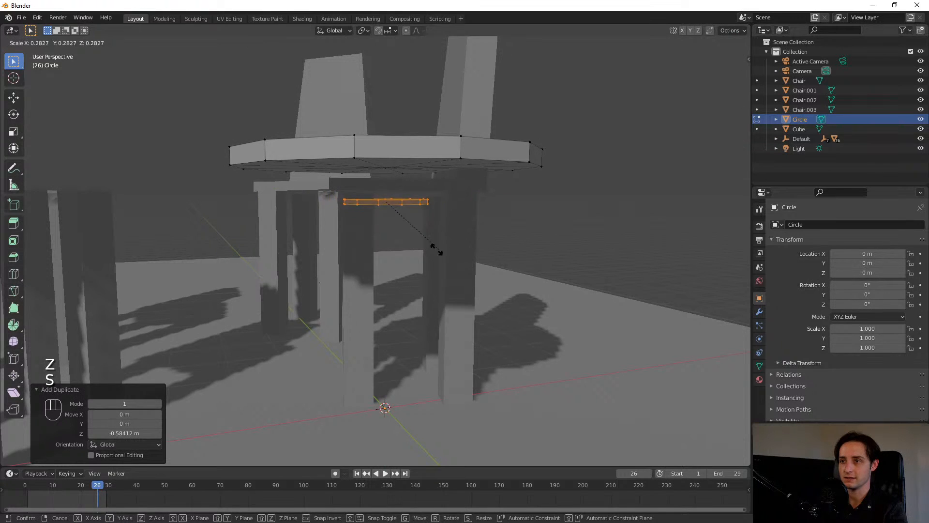
{"action": "left_click", "coordinate": [431, 242]}
- Stretch the duplicated disc along Z in three passes of about 5.7, 3.5 and 4.1 to form a tall column
{"action": "key", "text": "s"}
{"action": "key", "text": "z"}
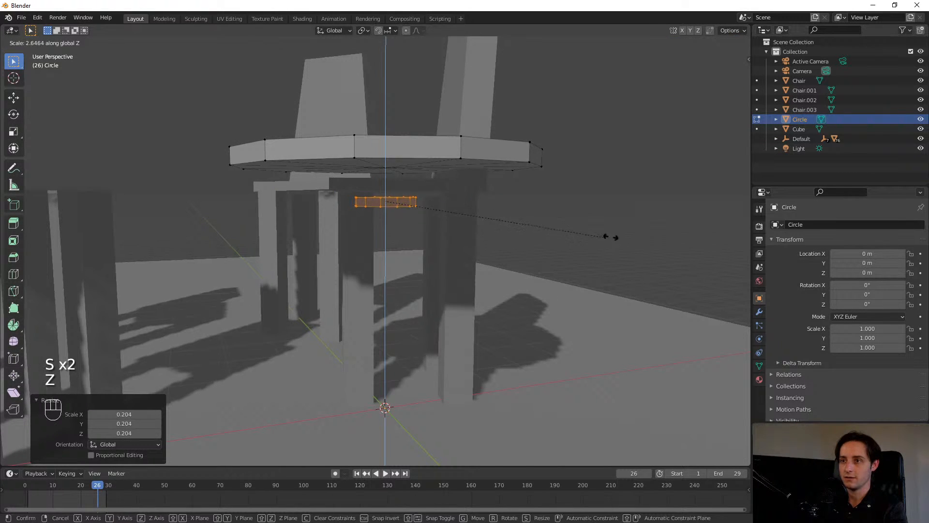
{"action": "left_click", "coordinate": [114, 251]}
{"action": "key", "text": "s"}
{"action": "key", "text": "z"}
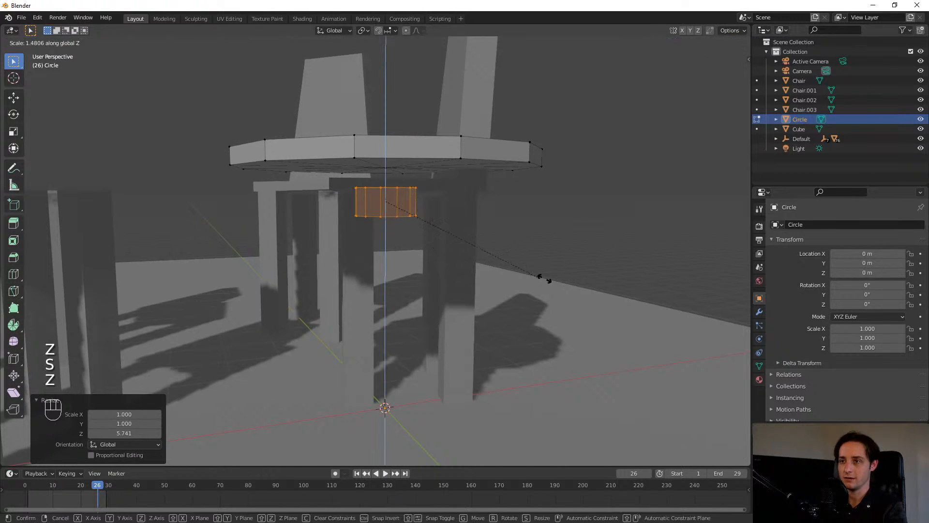
{"action": "left_click", "coordinate": [31, 281]}
{"action": "key", "text": "s"}
{"action": "key", "text": "z"}
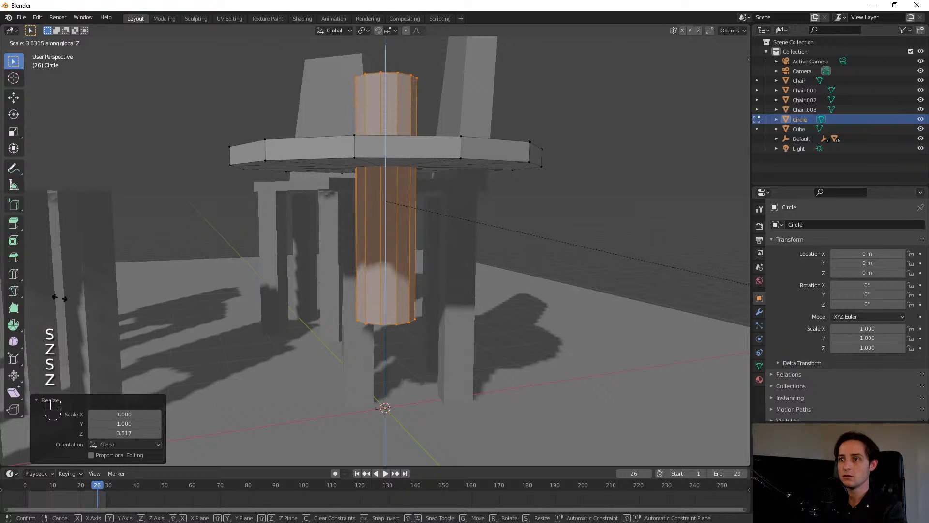
{"action": "left_click", "coordinate": [118, 304]}
- Slim the column with uniform scaling, ending with a factor of about 0.9, and stretch it about 1.27 along Z
{"action": "key", "text": "s"}
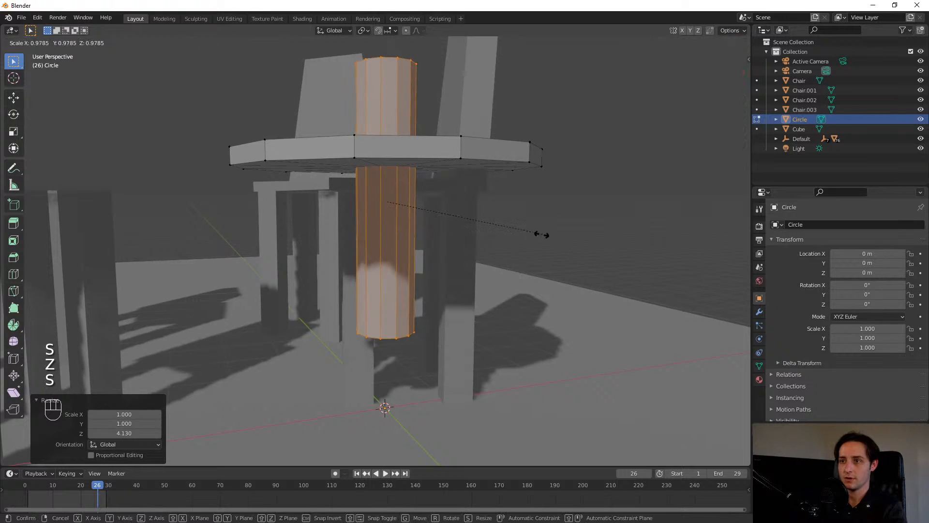
{"action": "left_click", "coordinate": [523, 239]}
{"action": "key", "text": "s"}
{"action": "left_click", "coordinate": [508, 240]}
{"action": "key", "text": "s"}
{"action": "key", "text": "z"}
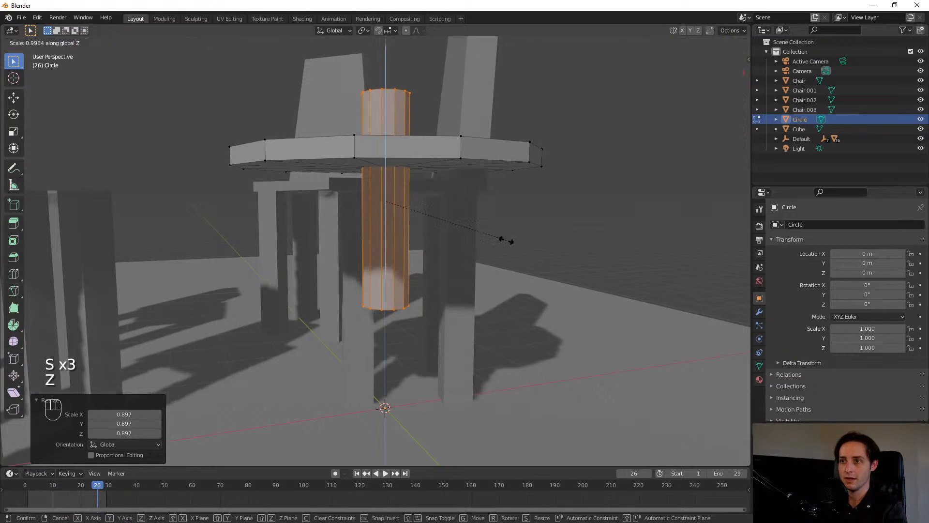
{"action": "left_click", "coordinate": [543, 234]}
- Move the column about 1.4 m down along Z so it stands beneath the tabletop as the table leg
{"action": "key", "text": "g"}
{"action": "key", "text": "z"}
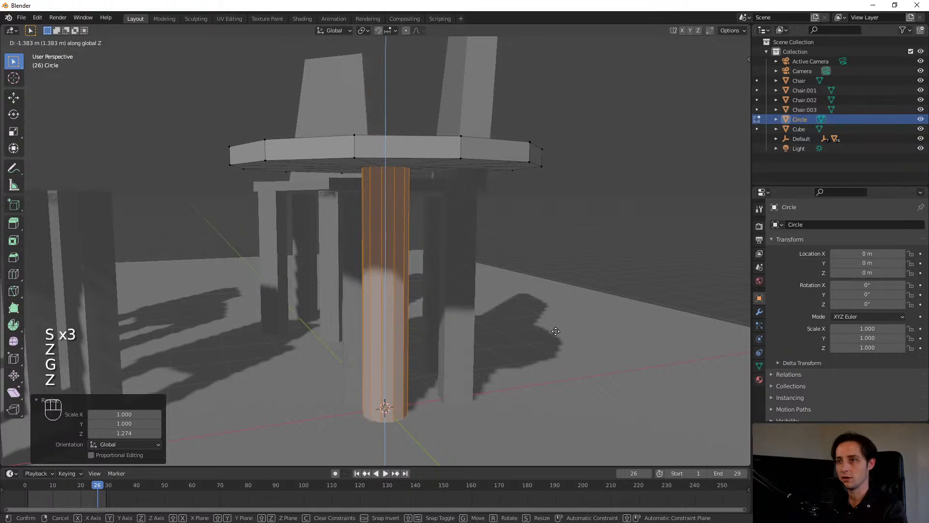
{"action": "left_click", "coordinate": [583, 323]}
- Select the table's linked tabletop geometry together with the leg and return to Object Mode
{"action": "scroll", "coordinate": [526, 265], "scroll_direction": "down", "scroll_amount": 5}
{"action": "middle_click_drag", "start_coordinate": [526, 265], "coordinate": [510, 256]}
{"action": "key", "text": "l"}
{"action": "key", "text": "k"}
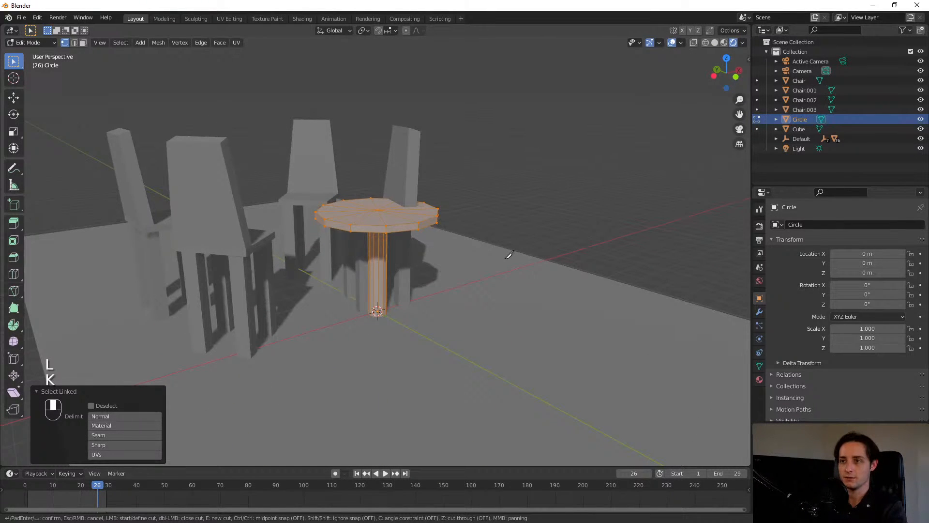
{"action": "key", "text": "Escape"}
{"action": "key", "text": "Tab"}
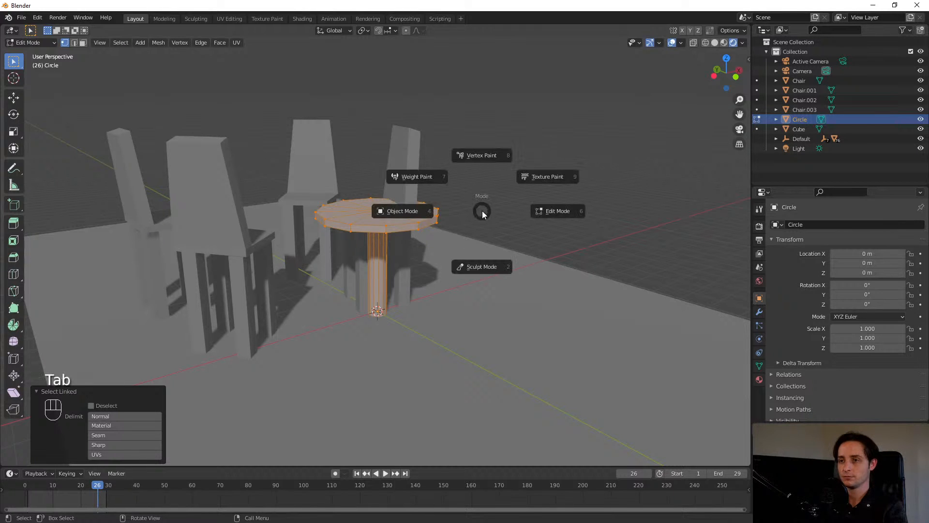
{"action": "left_click", "coordinate": [418, 215]}
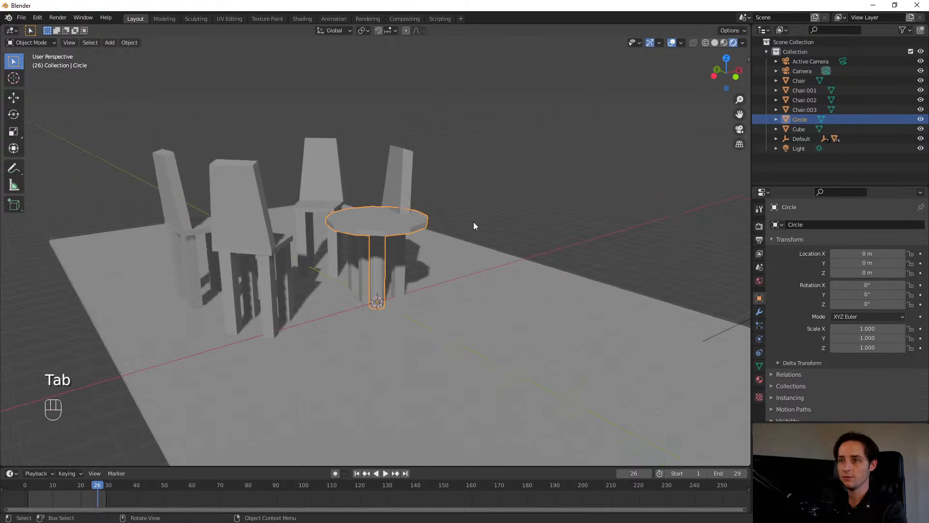
- Move the table between the chairs, to about X -2.20 m, Y 2.86 m and Z -0.14 m
{"action": "middle_click_drag", "start_coordinate": [456, 220], "coordinate": [431, 281]}
{"action": "key", "text": "g"}
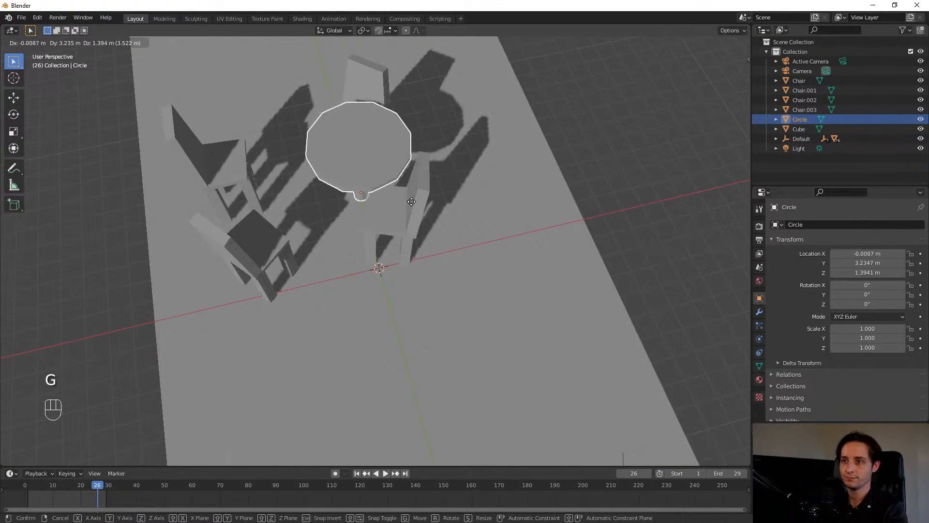
{"action": "left_click", "coordinate": [412, 205]}
{"action": "middle_click_drag", "start_coordinate": [412, 206], "coordinate": [333, 222]}
{"action": "key", "text": "g"}
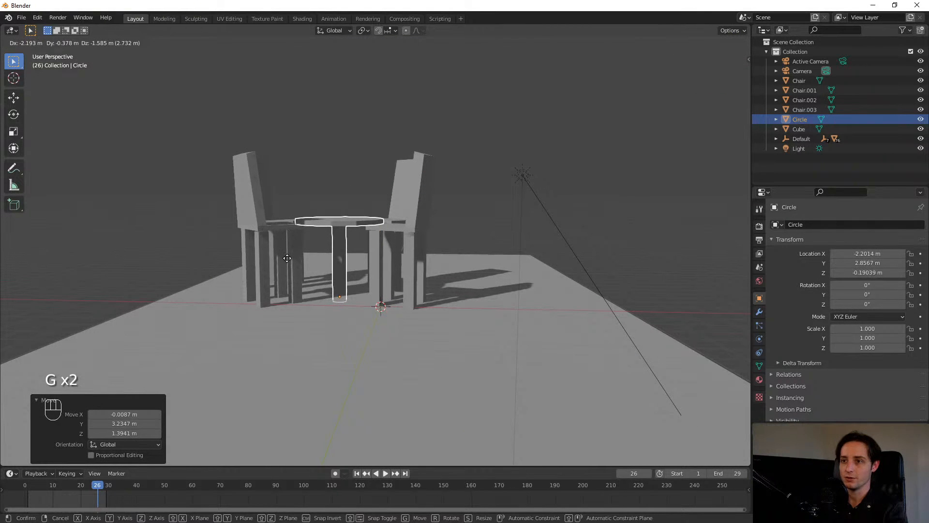
{"action": "left_click", "coordinate": [370, 251]}
{"action": "key", "text": "s"}
{"action": "key", "text": "Escape"}
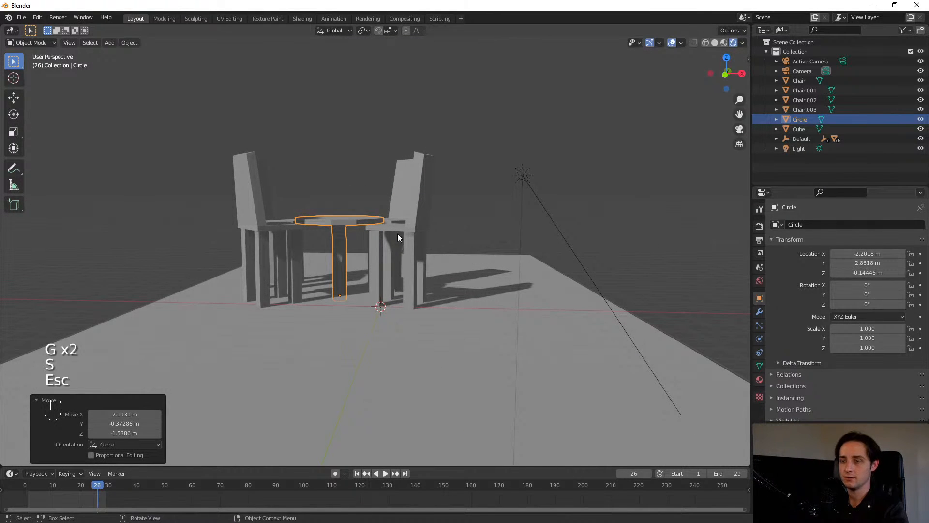
{"action": "key", "text": "s"}
{"action": "key", "text": "Escape"}
- In Edit Mode, scale the whole table mesh uniformly by about 1.49 and by about 1.07 along Z
{"action": "key", "text": "Tab"}
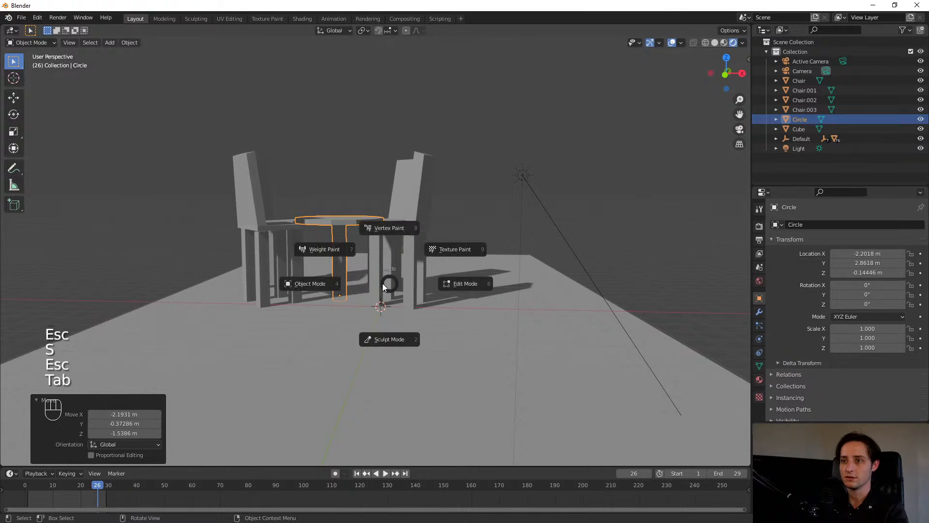
{"action": "left_click", "coordinate": [462, 286]}
{"action": "key", "text": "s"}
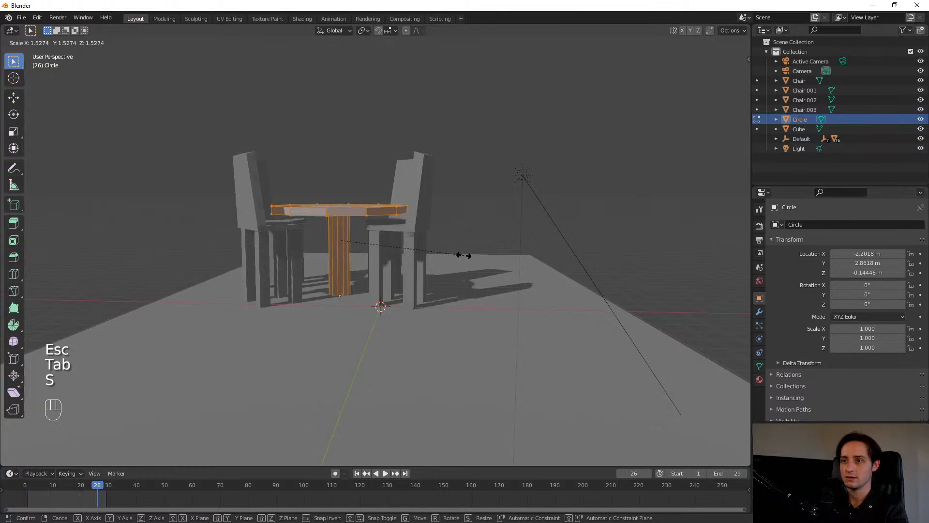
{"action": "left_click", "coordinate": [499, 229]}
{"action": "key", "text": "s"}
{"action": "key", "text": "z"}
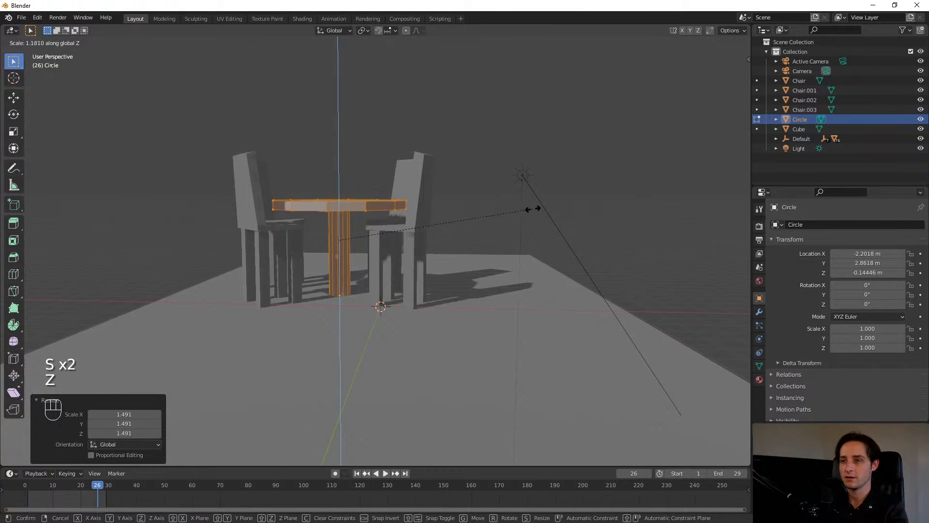
{"action": "left_click", "coordinate": [464, 225]}
- Make the table taller by scaling its mesh about 1.33 along Z, and return to Object Mode
{"action": "middle_click_drag", "start_coordinate": [463, 225], "coordinate": [571, 246], "text": "shift"}
{"action": "scroll", "coordinate": [538, 287], "scroll_direction": "up", "scroll_amount": 5}
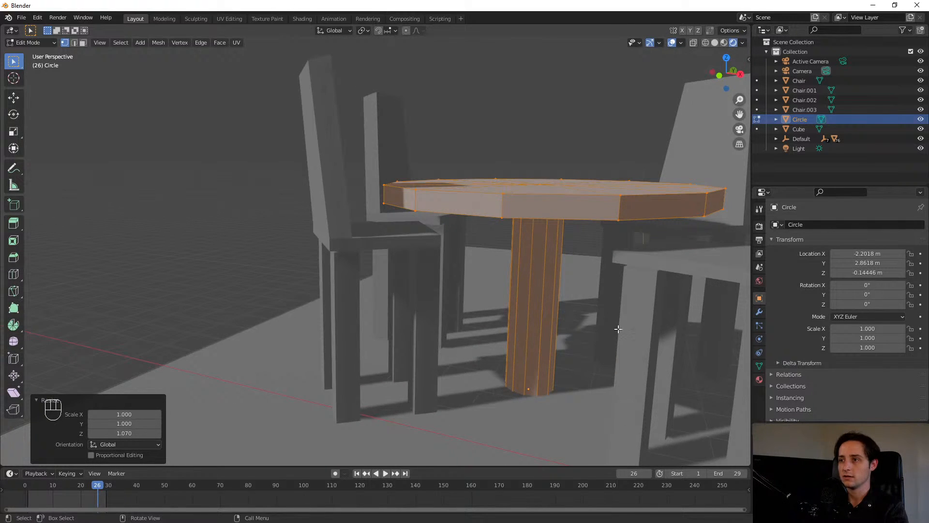
{"action": "middle_click_drag", "start_coordinate": [618, 329], "coordinate": [351, 340], "text": "shift"}
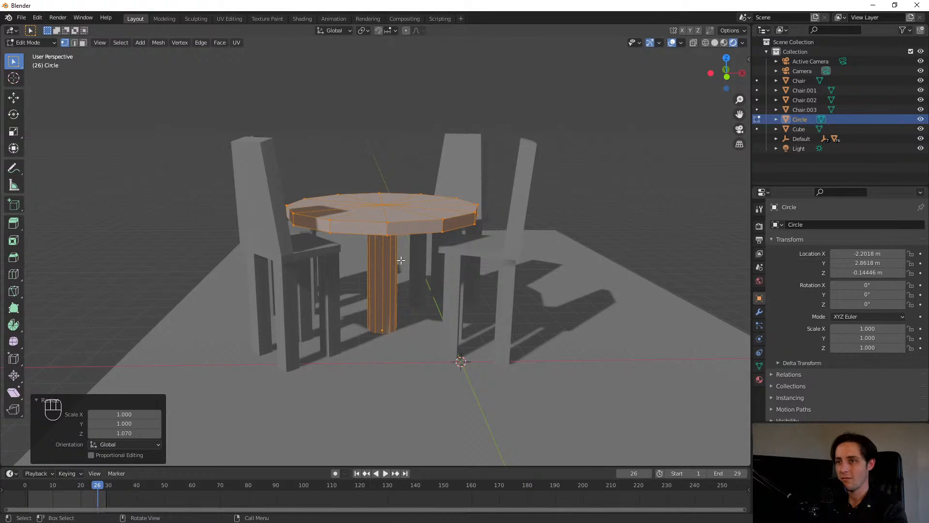
{"action": "key", "text": "s"}
{"action": "key", "text": "z"}
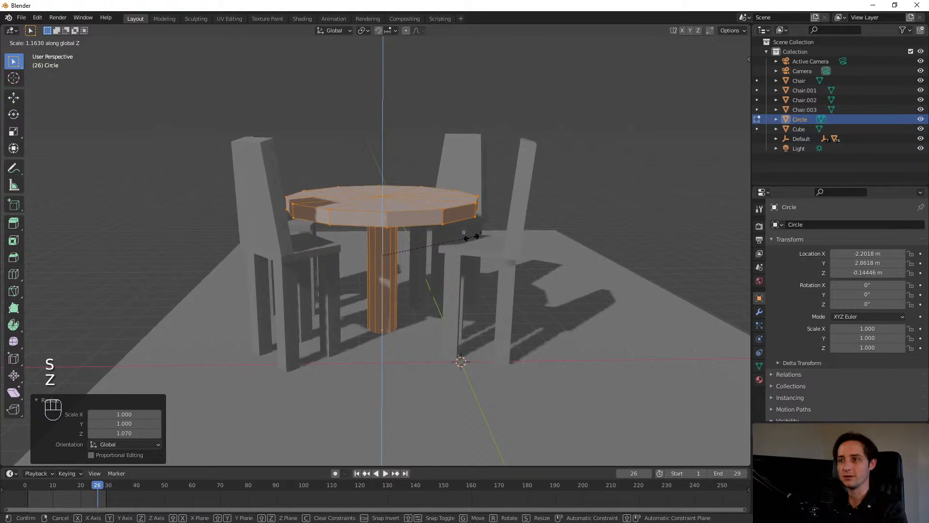
{"action": "left_click", "coordinate": [479, 216]}
{"action": "key", "text": "Tab"}
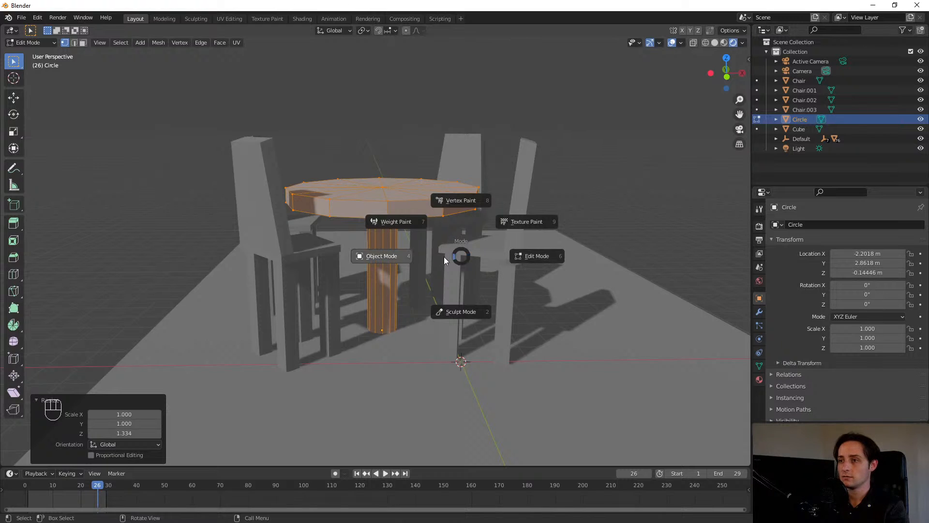
{"action": "left_click", "coordinate": [387, 256]}
- Examine how the table leg meets the floor from above and below, and deselect the table
{"action": "middle_click_drag", "start_coordinate": [393, 255], "coordinate": [326, 192]}
{"action": "scroll", "coordinate": [424, 353], "scroll_direction": "down", "scroll_amount": 3}
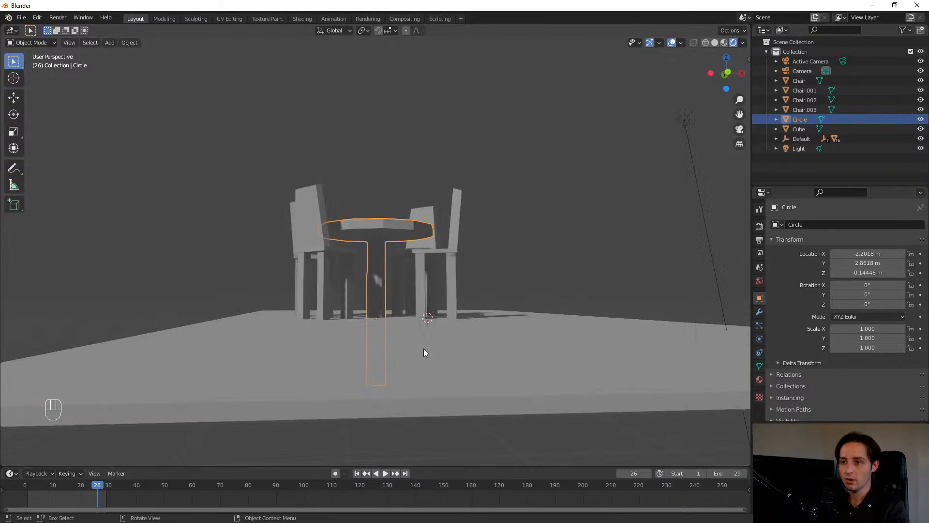
{"action": "middle_click_drag", "start_coordinate": [377, 417], "coordinate": [373, 357]}
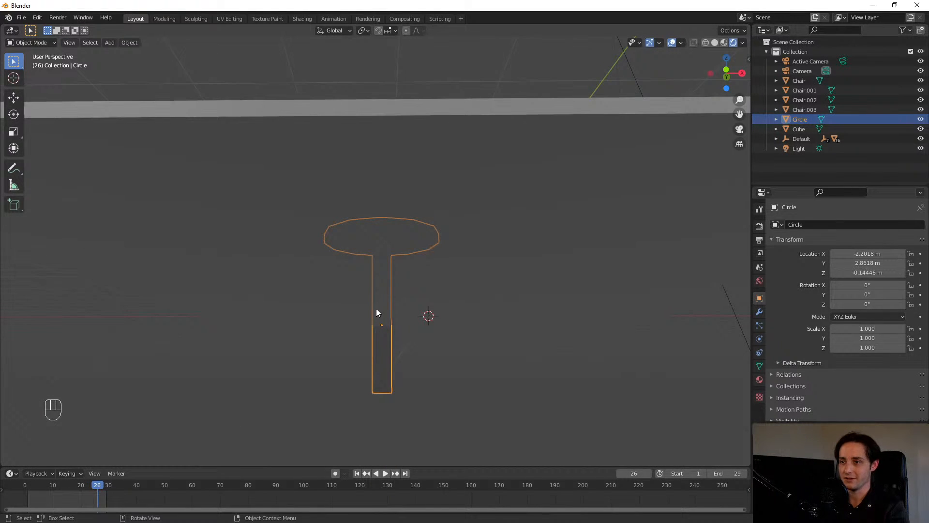
{"action": "scroll", "coordinate": [408, 322], "scroll_direction": "down", "scroll_amount": 5}
{"action": "middle_click_drag", "start_coordinate": [404, 320], "coordinate": [379, 350]}
{"action": "scroll", "coordinate": [380, 350], "scroll_direction": "up", "scroll_amount": 5}
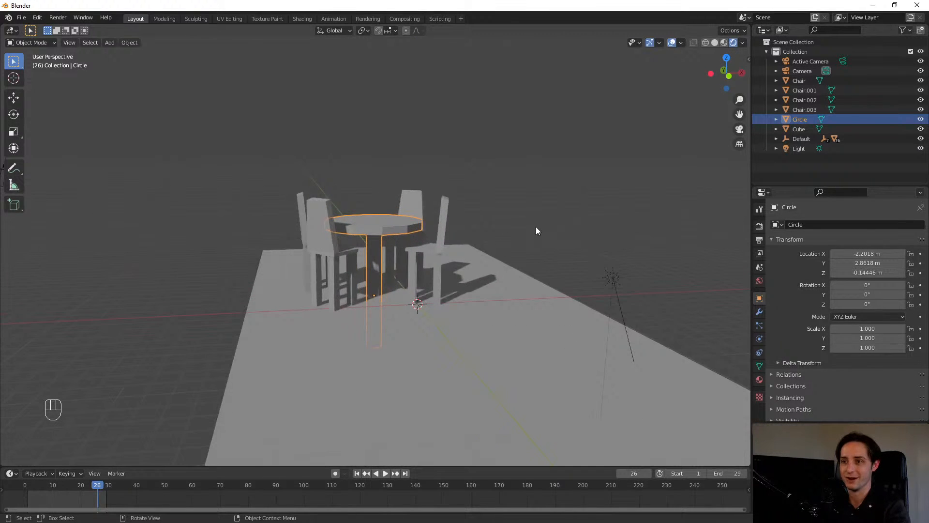
{"action": "left_click", "coordinate": [536, 226]}
{"action": "scroll", "coordinate": [458, 193], "scroll_direction": "up", "scroll_amount": 2}
{"action": "middle_click_drag", "start_coordinate": [527, 224], "coordinate": [284, 186]}
{"action": "scroll", "coordinate": [345, 116], "scroll_direction": "down", "scroll_amount": 3}
- Switch to the camera view and use walk navigation to reframe the table and all four chairs from another side
{"action": "key", "text": "KP_0"}
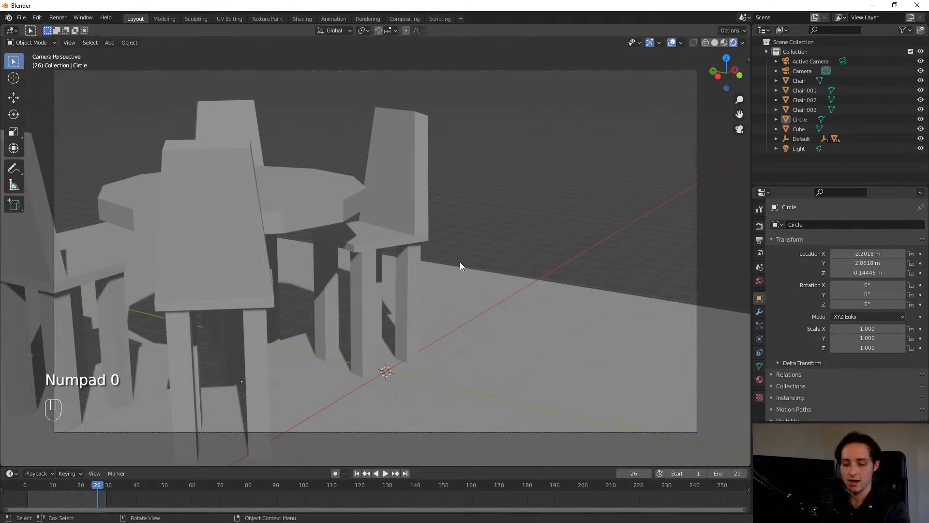
{"action": "key", "text": "q"}
{"action": "left_click", "coordinate": [409, 264]}
{"action": "key", "text": "a"}
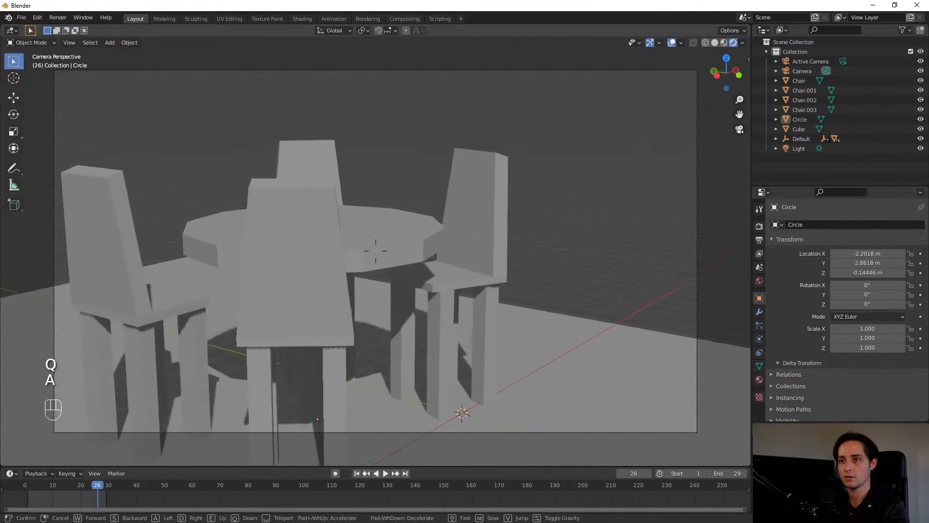
{"action": "key", "text": "a"}
{"action": "key", "text": "shift+a"}
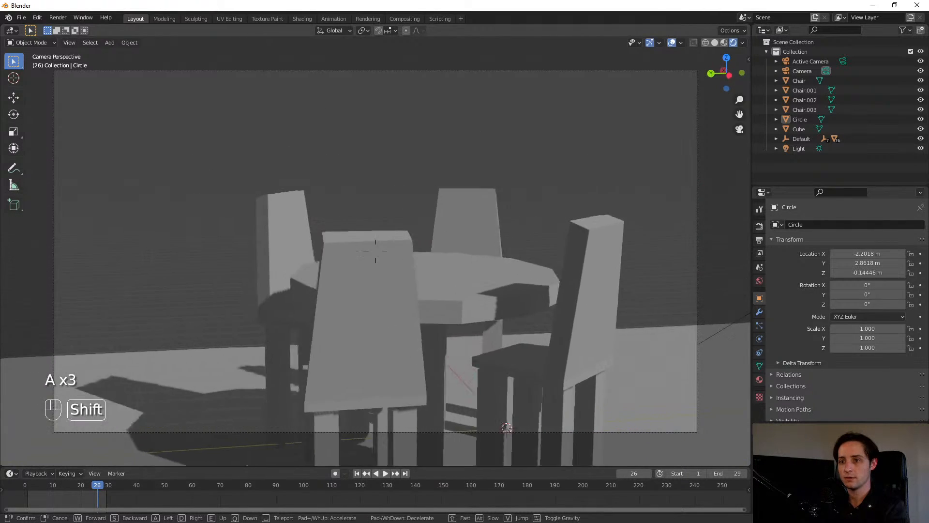
{"action": "key", "text": "shift+w"}
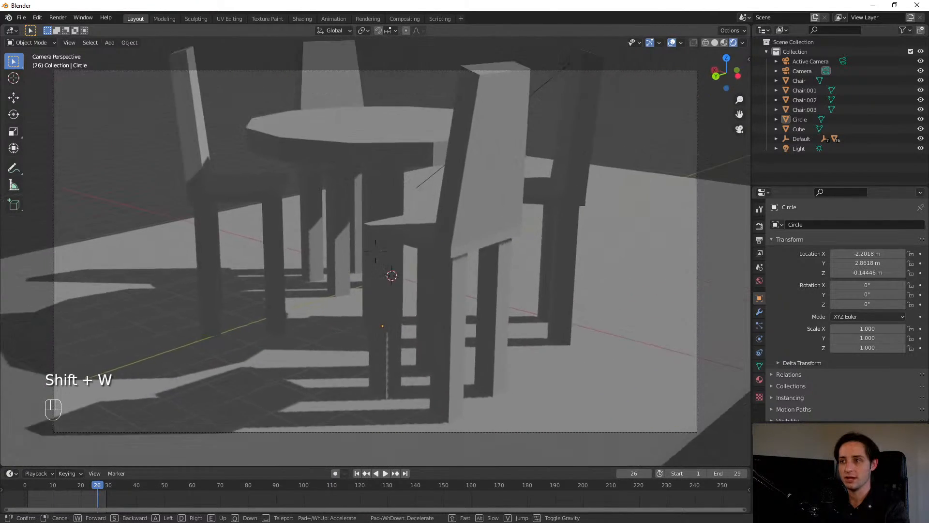
{"action": "key", "text": "s"}
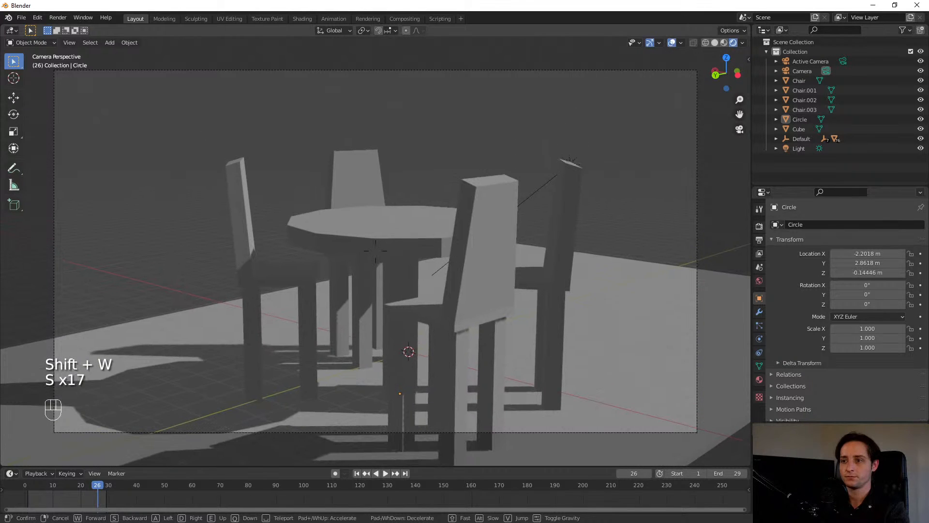
{"action": "left_click", "coordinate": [376, 251]}
- Select the floor slab and scale it up uniformly by about 4.2
{"action": "left_click", "coordinate": [643, 324]}
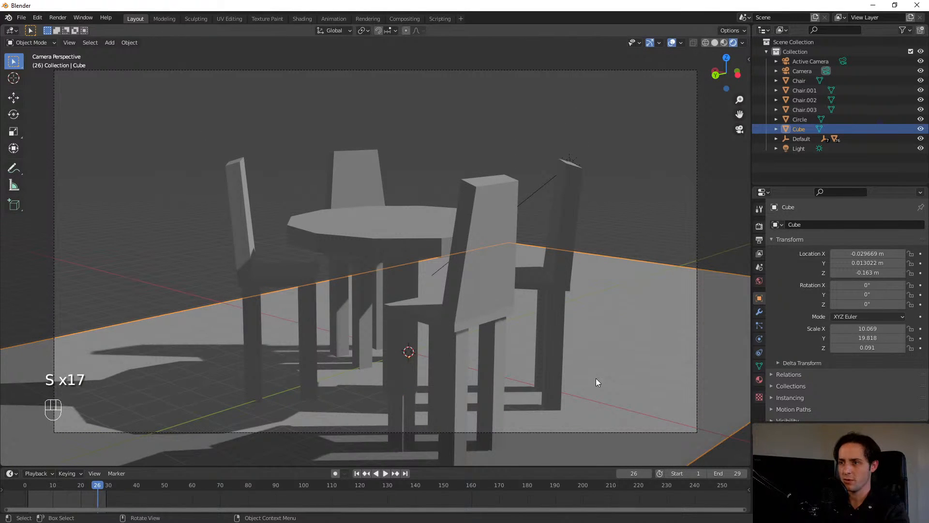
{"action": "key", "text": "s"}
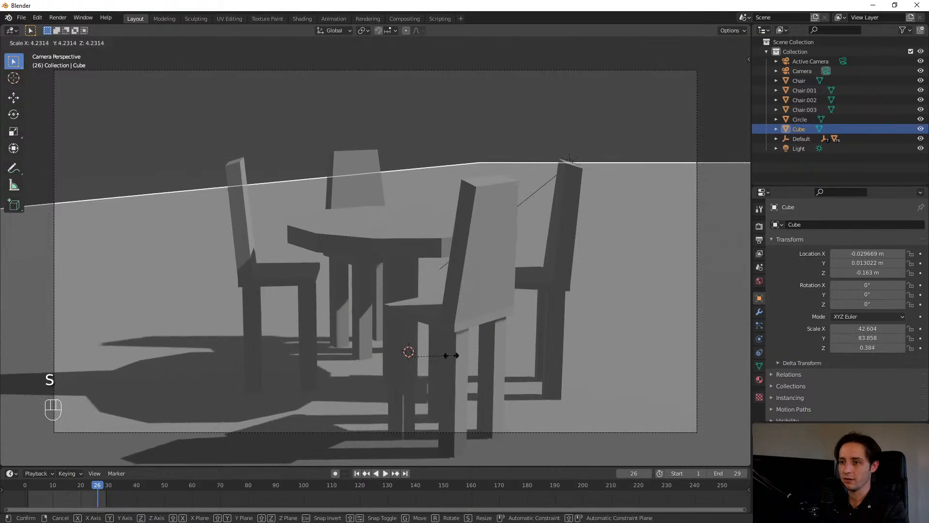
- Scale the floor cube uniformly by about 4.23 and move it down by about 0.18 m
{"action": "left_click", "coordinate": [529, 338]}
{"action": "key", "text": "g"}
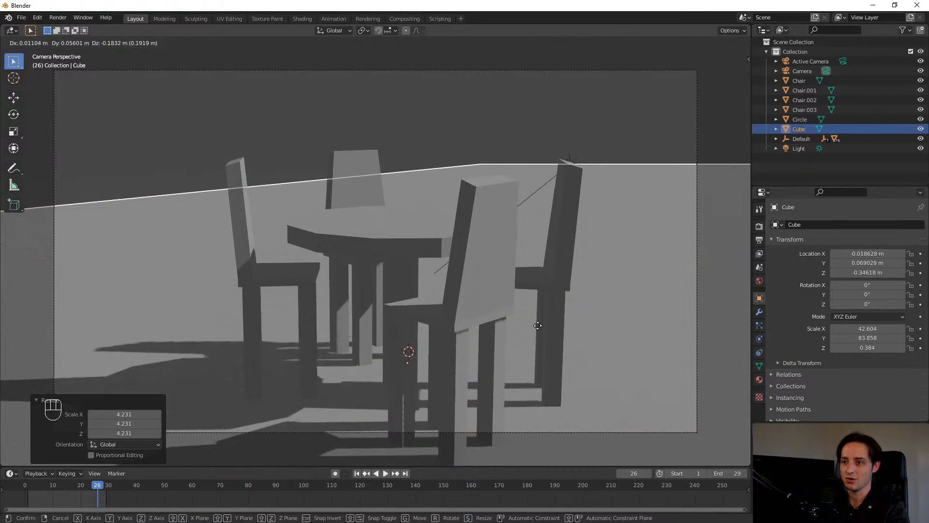
{"action": "left_click", "coordinate": [539, 330]}
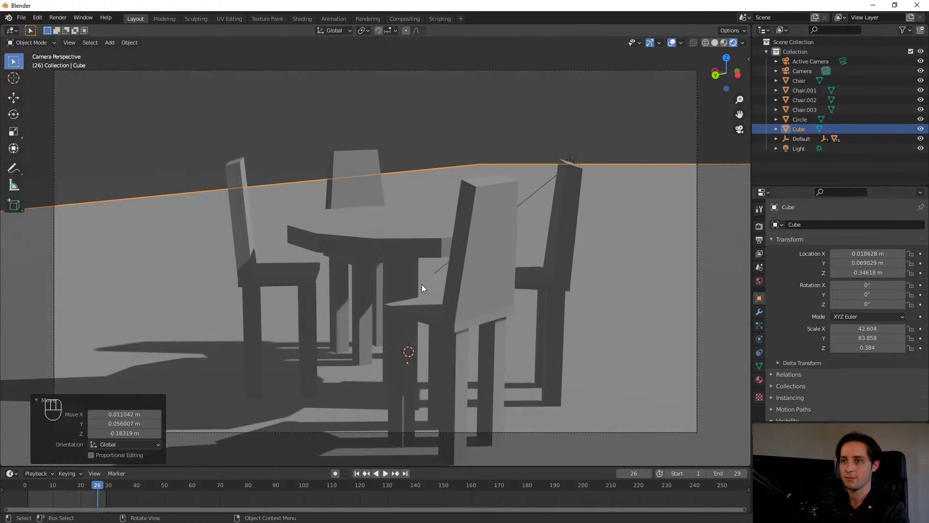
- Render the current frame from the camera view, inspect the image in an enlarged render window, and close it
{"action": "middle_click_drag", "start_coordinate": [422, 285], "coordinate": [464, 260]}
{"action": "key", "text": "KP_0"}
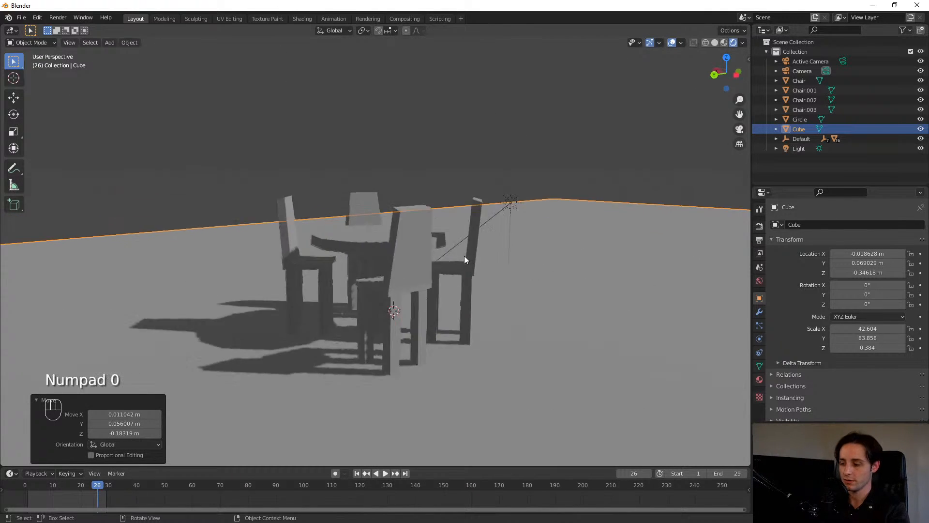
{"action": "key", "text": "F12"}
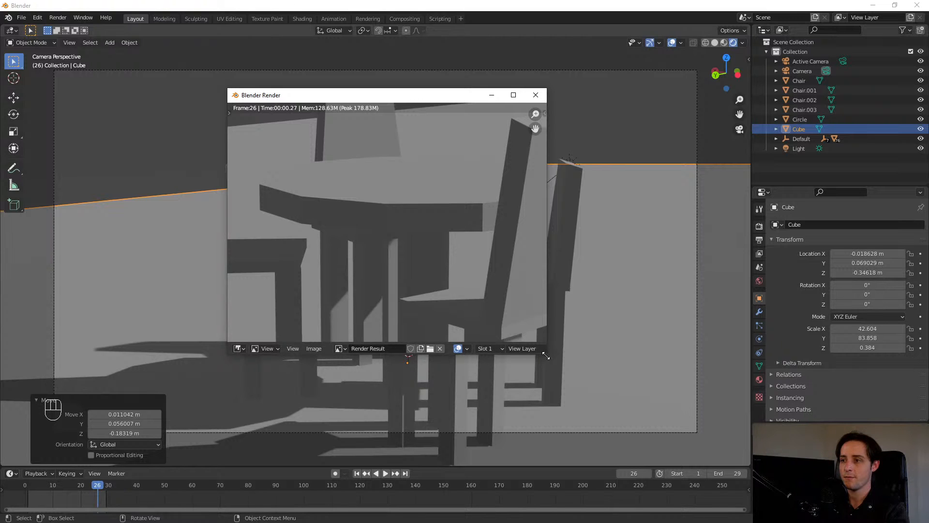
{"action": "left_click_drag", "start_coordinate": [546, 354], "coordinate": [725, 439]}
{"action": "scroll", "coordinate": [522, 302], "scroll_direction": "down", "scroll_amount": 3}
{"action": "scroll", "coordinate": [522, 302], "scroll_direction": "up", "scroll_amount": 3}
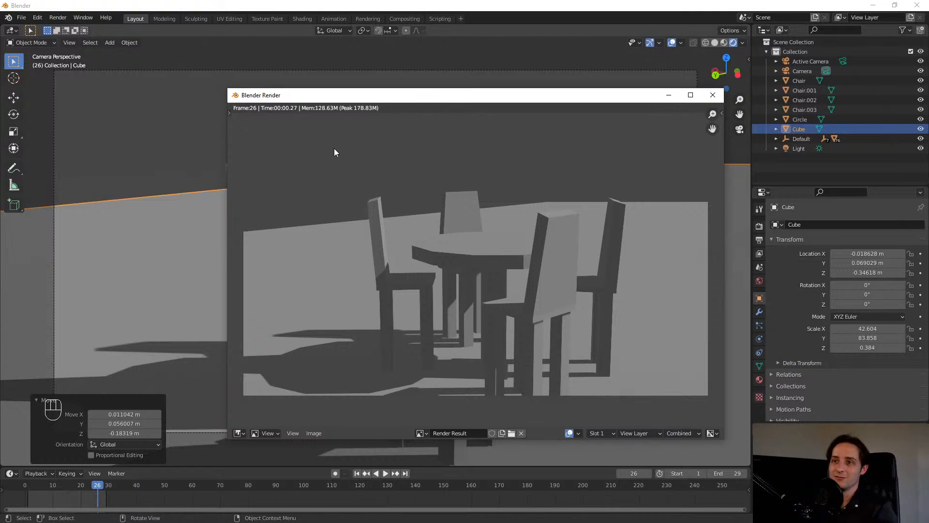
{"action": "left_click", "coordinate": [713, 96]}
- Raise the floor cube freehand by about 1.29 m toward the chair legs
{"action": "scroll", "coordinate": [557, 354], "scroll_direction": "down", "scroll_amount": 1}
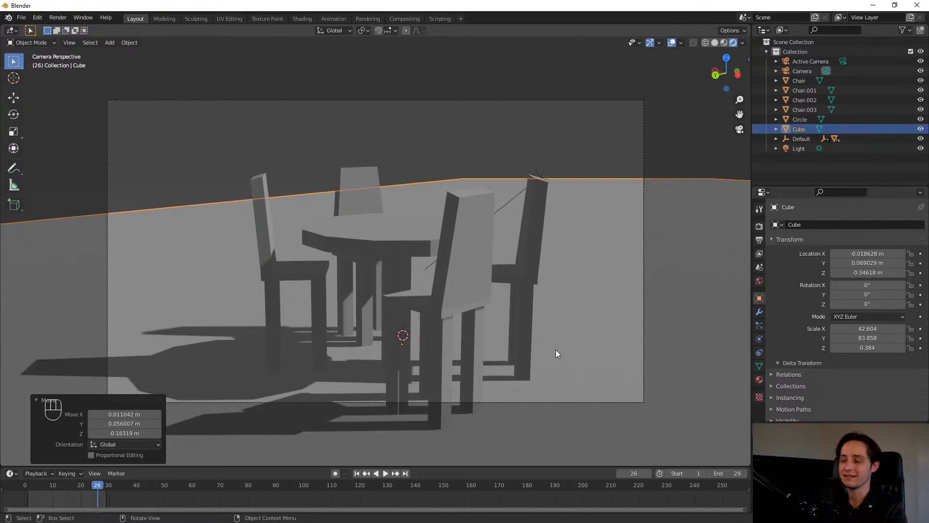
{"action": "middle_click_drag", "start_coordinate": [556, 353], "coordinate": [551, 297]}
{"action": "key", "text": "g"}
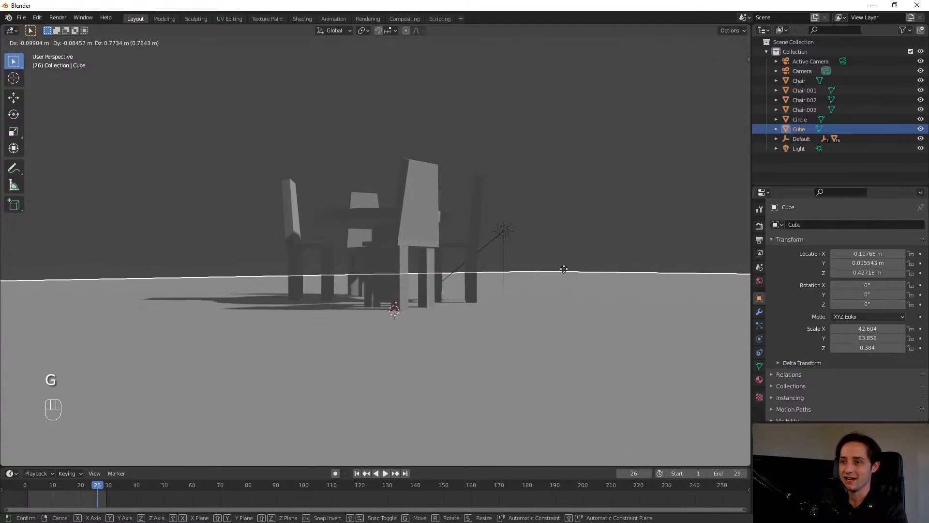
{"action": "left_click", "coordinate": [564, 261]}
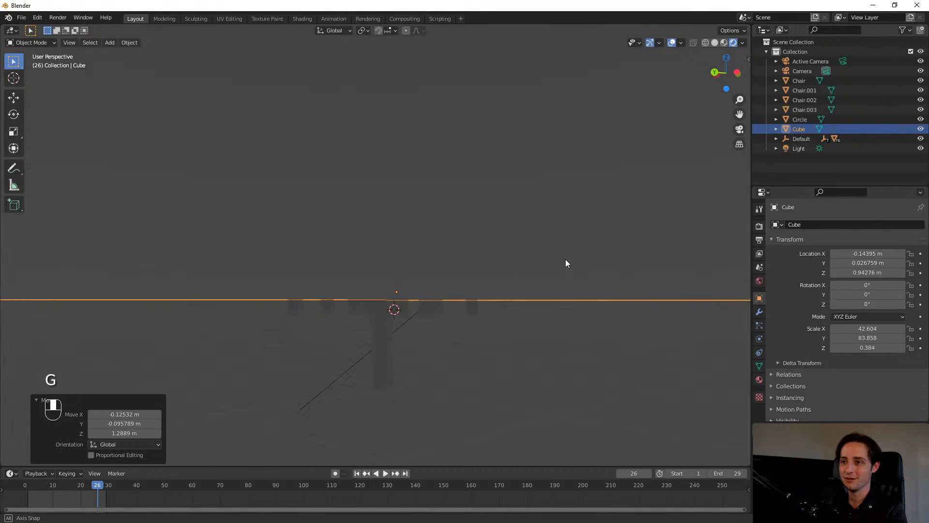
{"action": "middle_click_drag", "start_coordinate": [565, 263], "coordinate": [337, 343]}
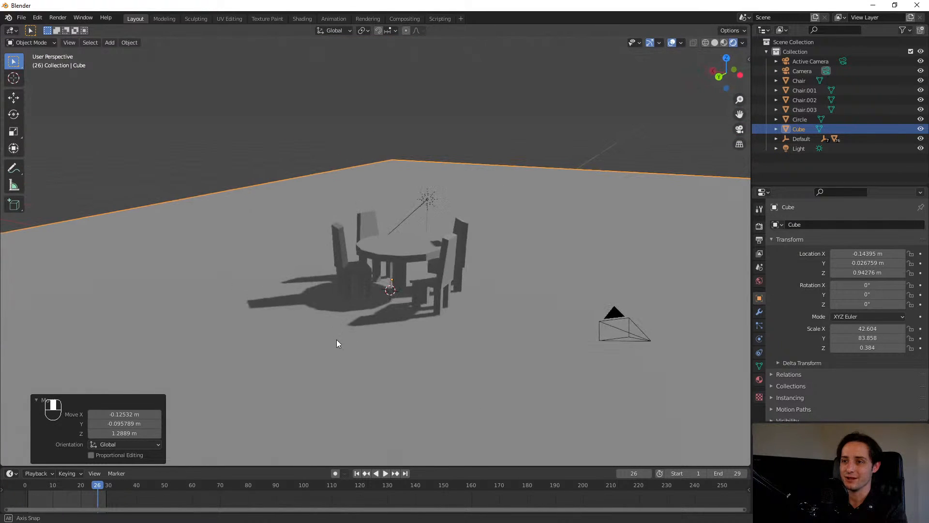
- Lower the floor cube by about 0.3 m along the Z axis and check how it meets the chair legs
{"action": "scroll", "coordinate": [474, 290], "scroll_direction": "up", "scroll_amount": 4}
{"action": "key", "text": "g"}
{"action": "key", "text": "z"}
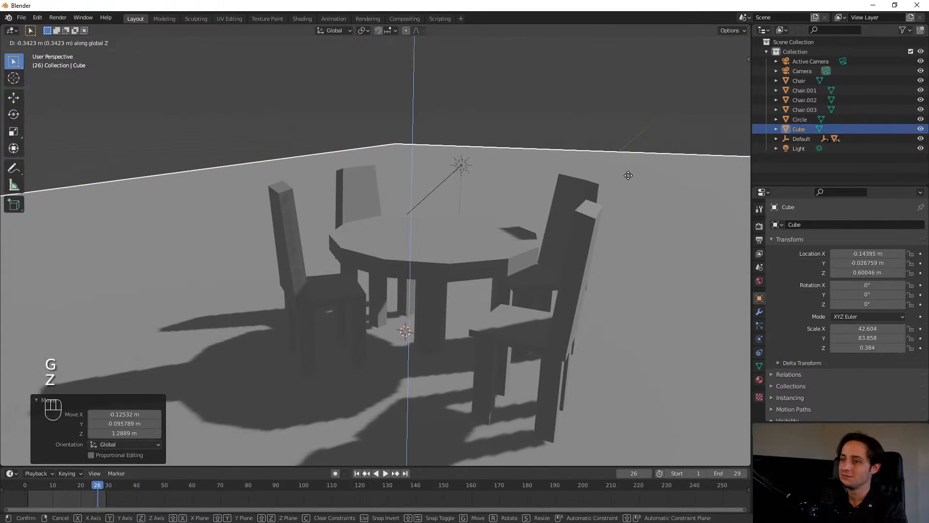
{"action": "left_click", "coordinate": [622, 202]}
{"action": "scroll", "coordinate": [478, 246], "scroll_direction": "down", "scroll_amount": 5}
{"action": "middle_click_drag", "start_coordinate": [478, 246], "coordinate": [440, 250]}
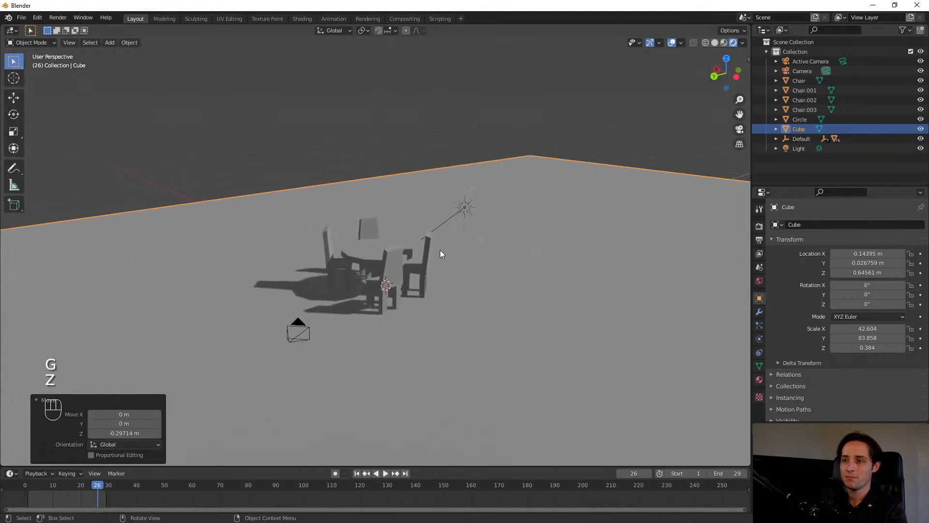
{"action": "scroll", "coordinate": [440, 249], "scroll_direction": "up", "scroll_amount": 8}
{"action": "middle_click_drag", "start_coordinate": [402, 206], "coordinate": [434, 175]}
{"action": "scroll", "coordinate": [440, 169], "scroll_direction": "up", "scroll_amount": 8}
{"action": "scroll", "coordinate": [441, 171], "scroll_direction": "down", "scroll_amount": 5}
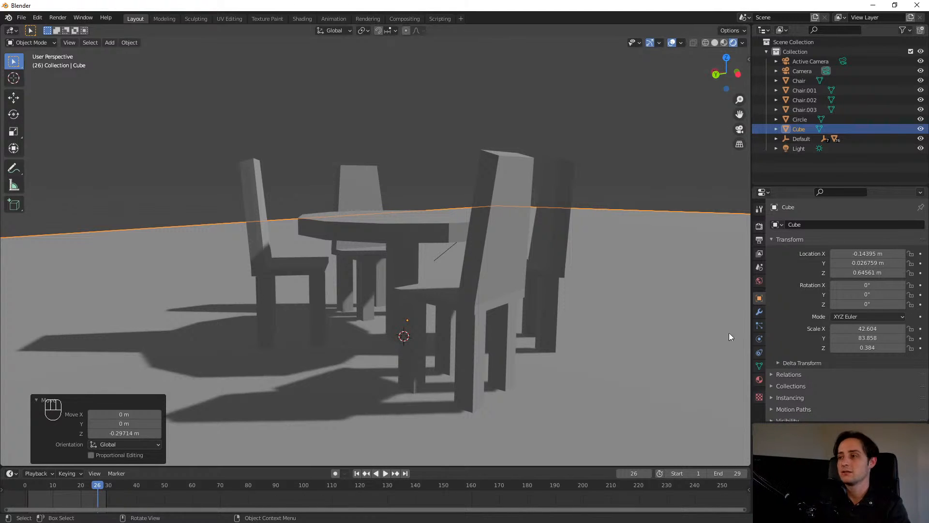
- Raise the world background colour's brightness value to 1.000 for pure white and view the scene around the table
{"action": "left_click", "coordinate": [759, 282]}
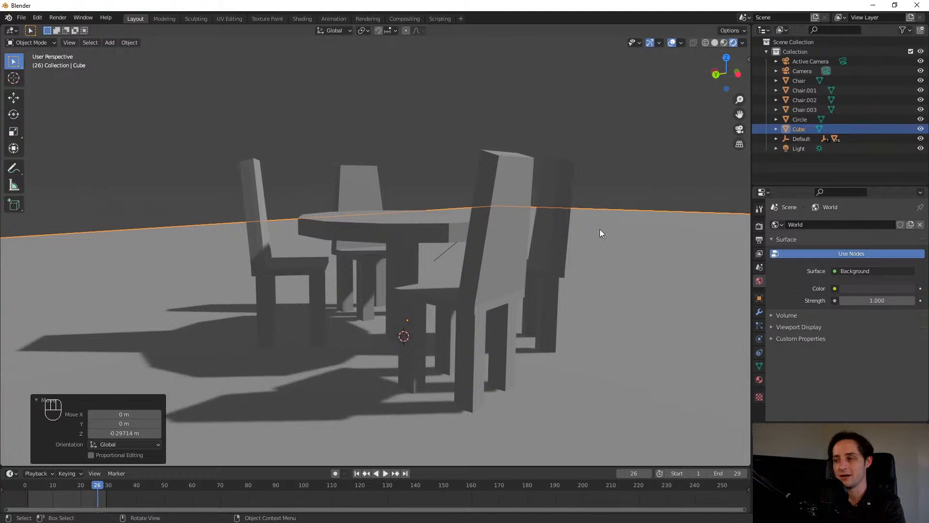
{"action": "left_click", "coordinate": [866, 290]}
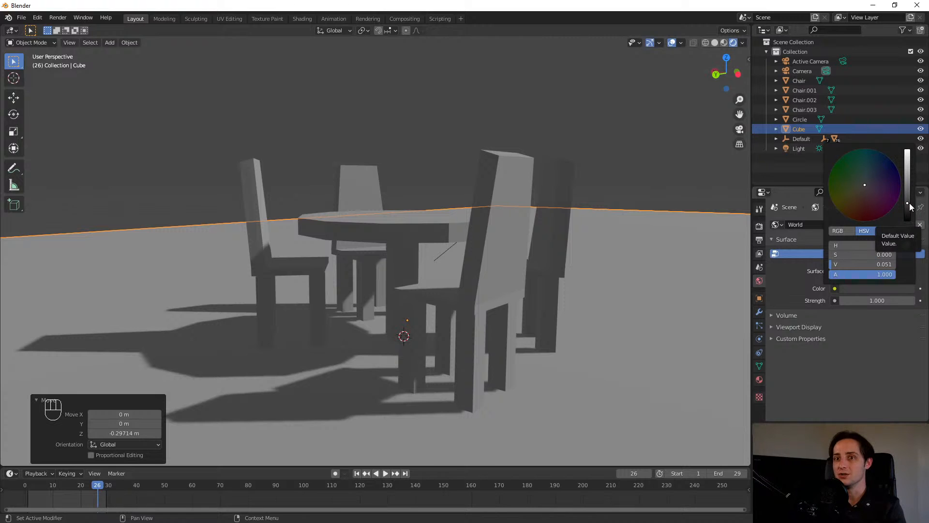
{"action": "left_click_drag", "start_coordinate": [908, 205], "coordinate": [908, 150]}
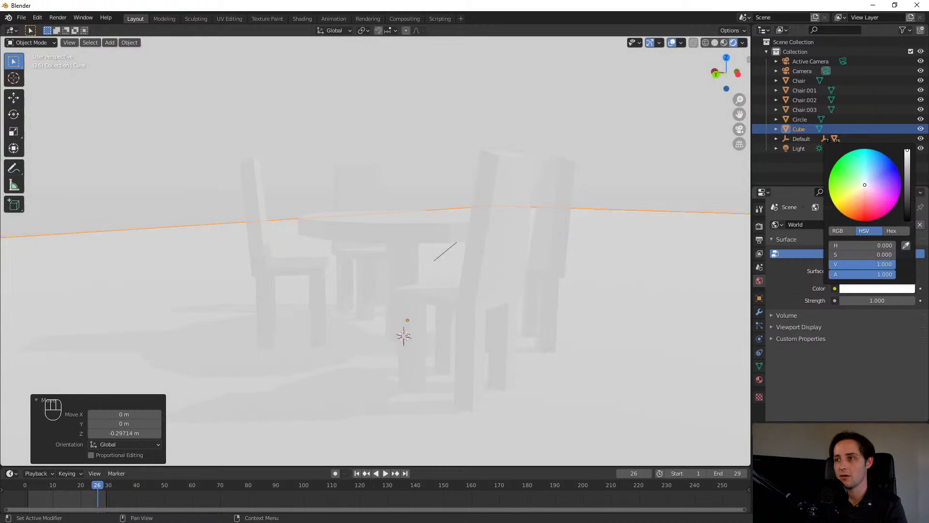
{"action": "middle_click_drag", "start_coordinate": [440, 239], "coordinate": [532, 252]}
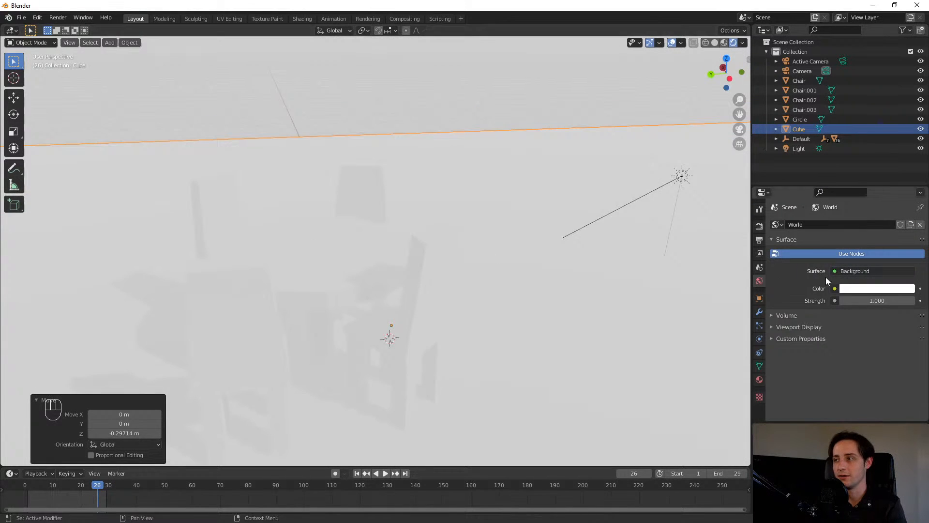
{"action": "middle_click_drag", "start_coordinate": [702, 290], "coordinate": [376, 180]}
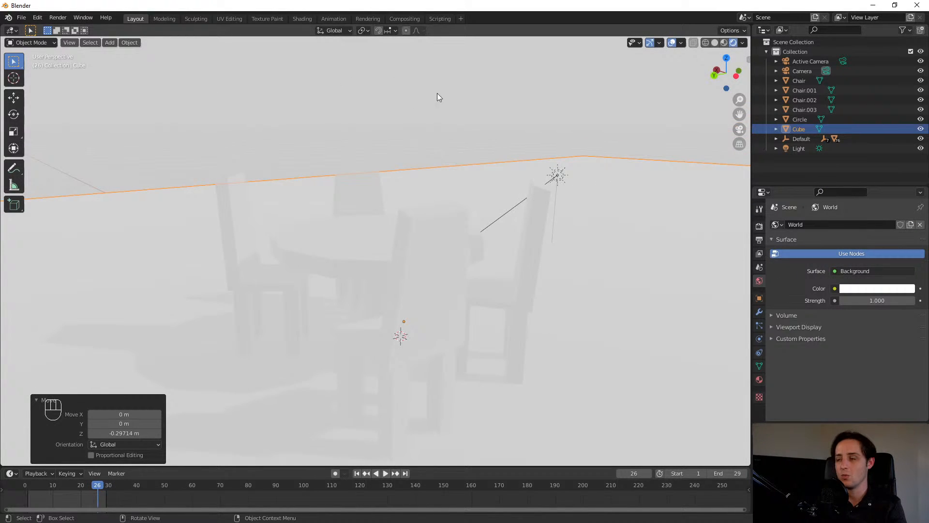
- Tint the world background a bluish grey with hue 0.626, saturation 0.120 and value 0.319
{"action": "left_click", "coordinate": [871, 289]}
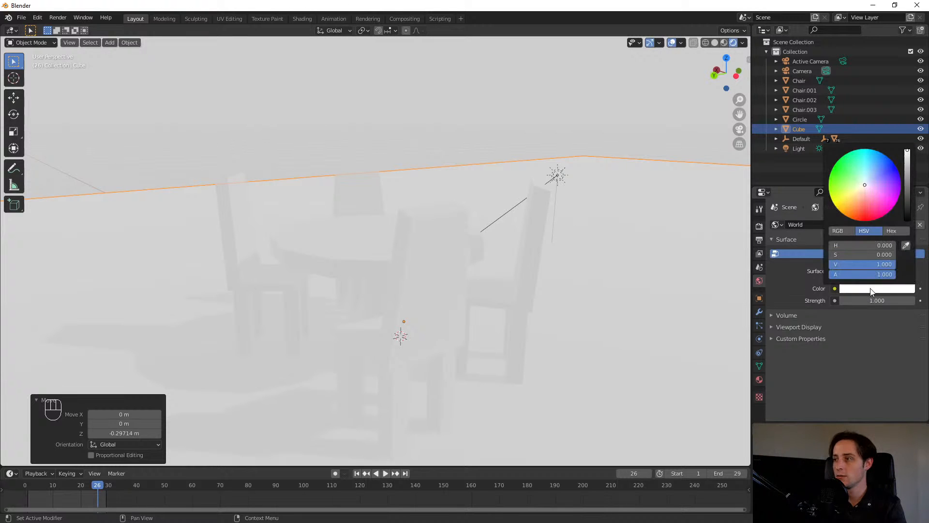
{"action": "left_click_drag", "start_coordinate": [908, 168], "coordinate": [908, 176]}
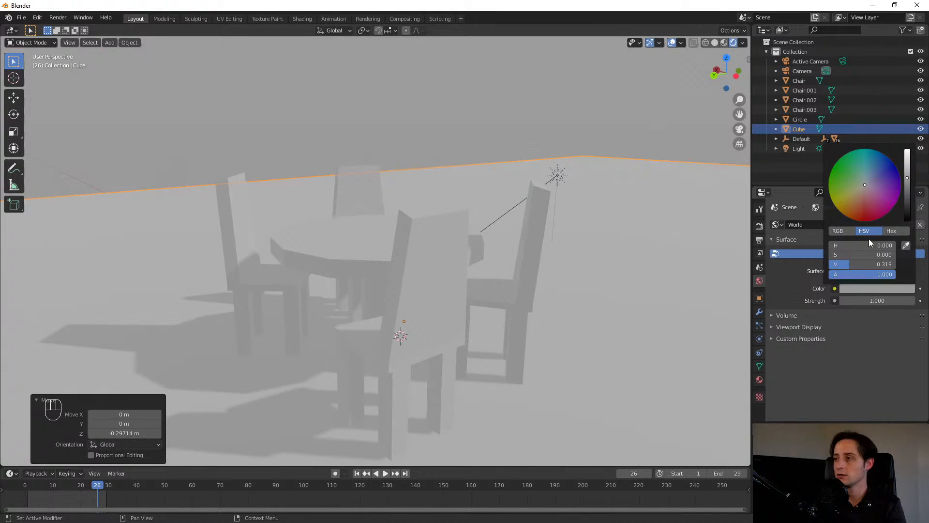
{"action": "left_click_drag", "start_coordinate": [867, 185], "coordinate": [867, 182]}
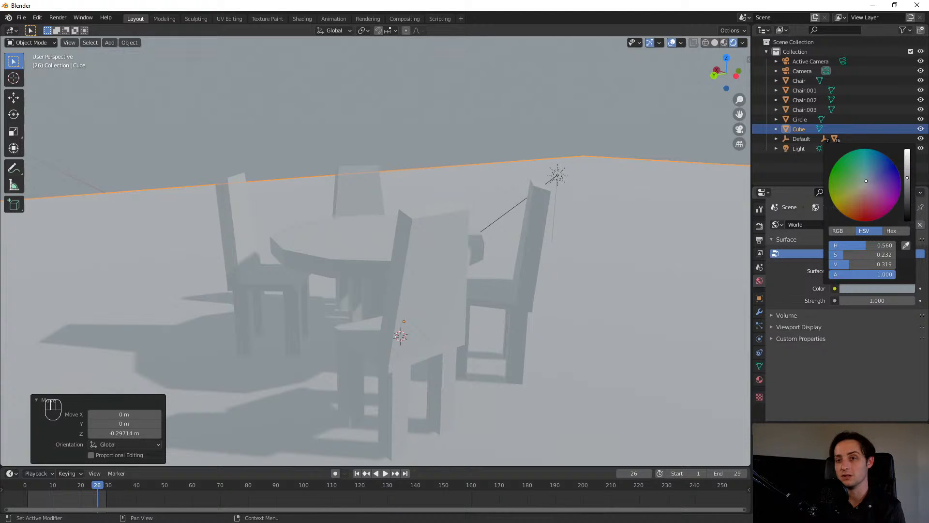
{"action": "left_click_drag", "start_coordinate": [867, 181], "coordinate": [864, 188]}
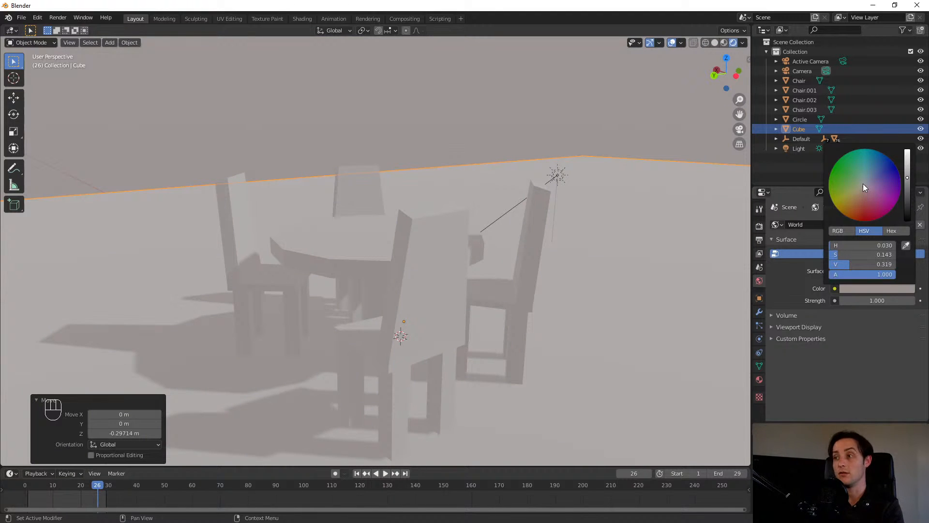
{"action": "left_click_drag", "start_coordinate": [864, 185], "coordinate": [866, 183]}
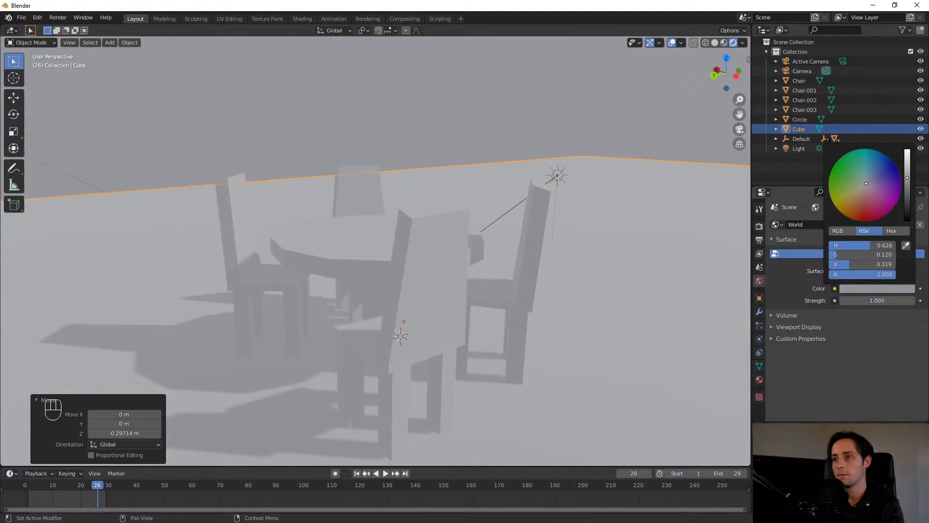
{"action": "middle_click_drag", "start_coordinate": [501, 191], "coordinate": [517, 158]}
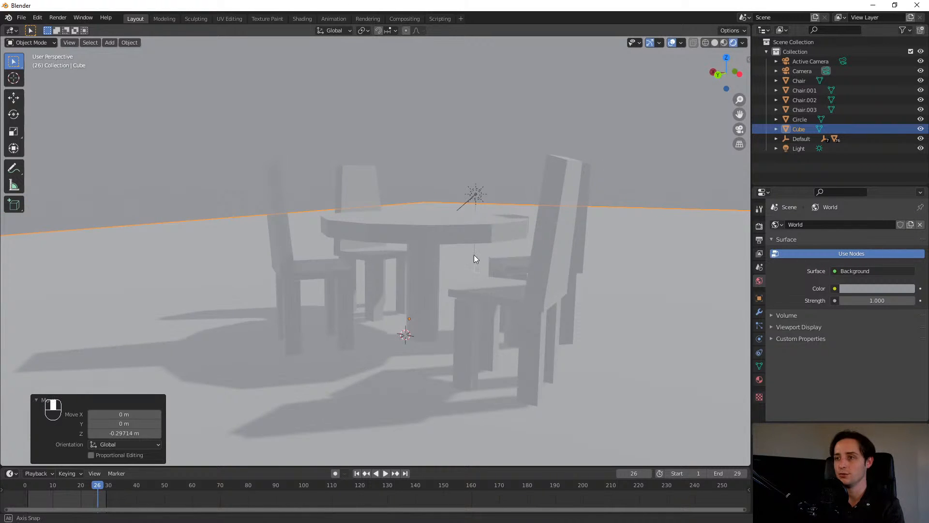
{"action": "middle_click_drag", "start_coordinate": [473, 257], "coordinate": [460, 256]}
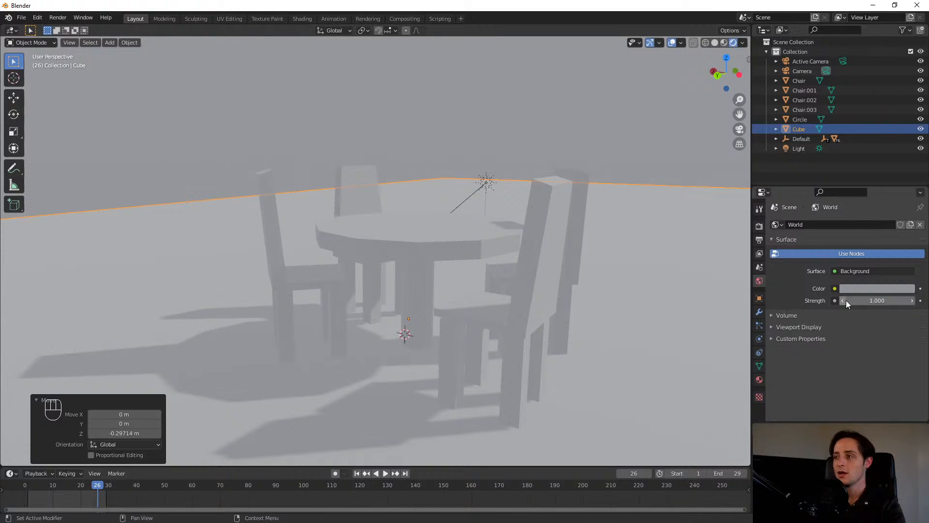
- Use a Sky Texture as the colour input of the world background
{"action": "left_click", "coordinate": [835, 289]}
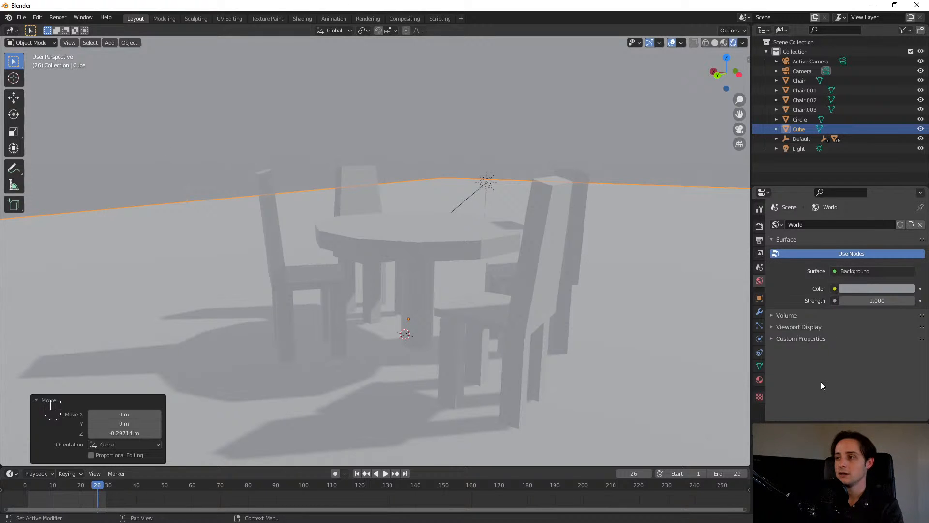
{"action": "left_click", "coordinate": [835, 289]}
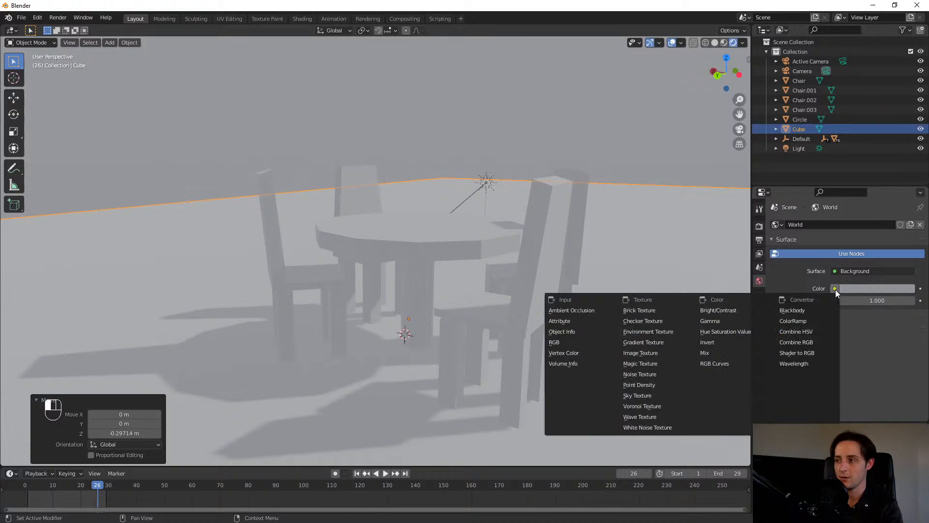
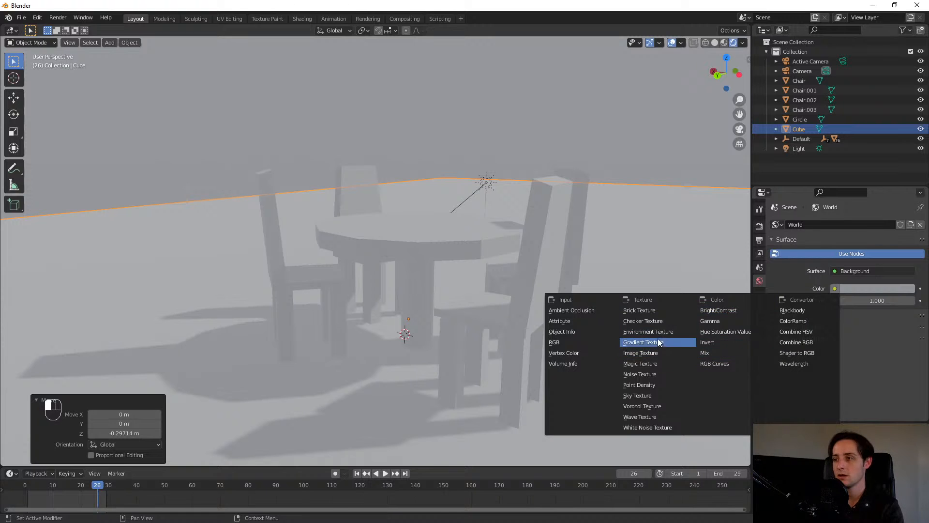
{"action": "left_click", "coordinate": [644, 396]}
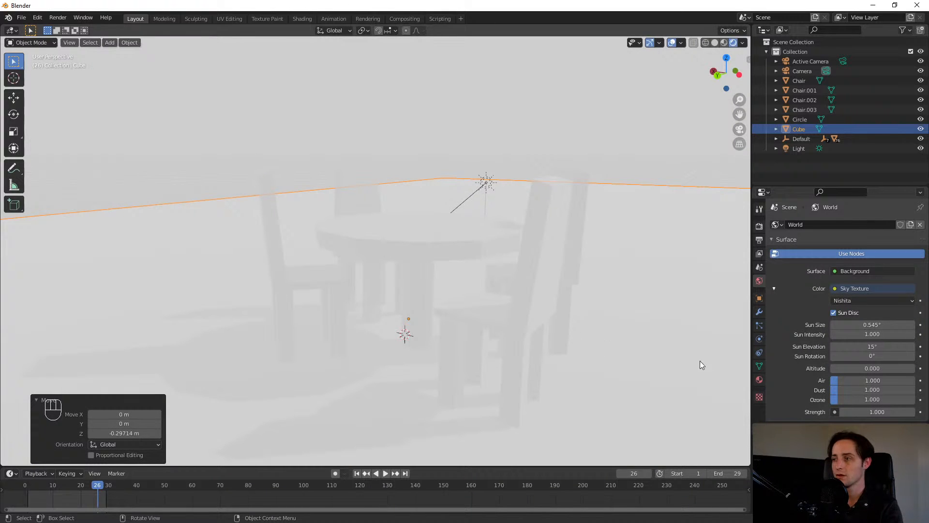
{"action": "scroll", "coordinate": [785, 368], "scroll_direction": "down", "scroll_amount": 1}
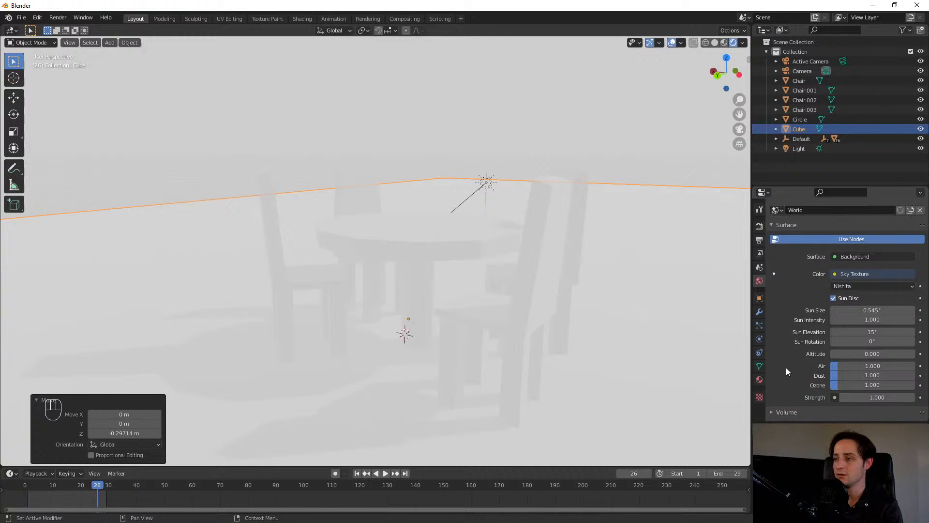
{"action": "scroll", "coordinate": [823, 324], "scroll_direction": "down", "scroll_amount": 1}
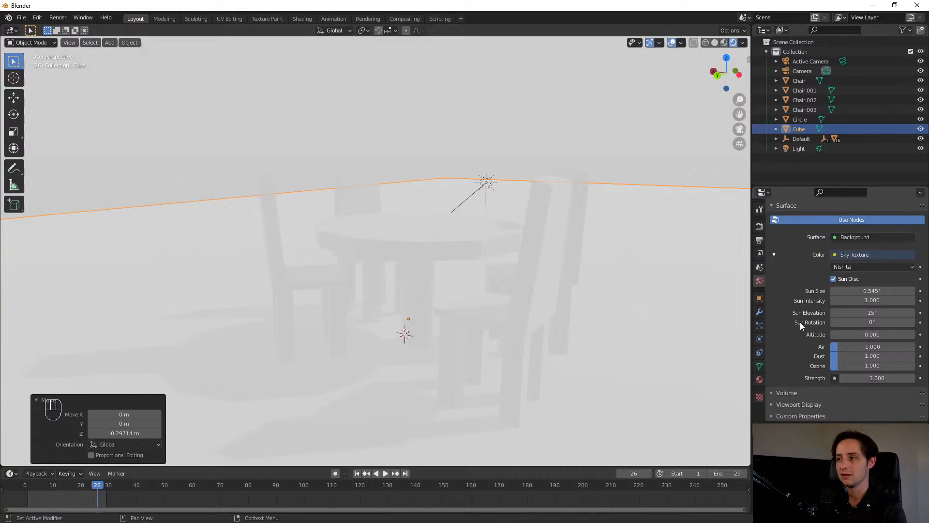
- Set the sky texture's sun elevation to 9.8°, sun rotation to -1.9° and sun size to 1.94°
{"action": "middle_click_drag", "start_coordinate": [528, 268], "coordinate": [517, 265]}
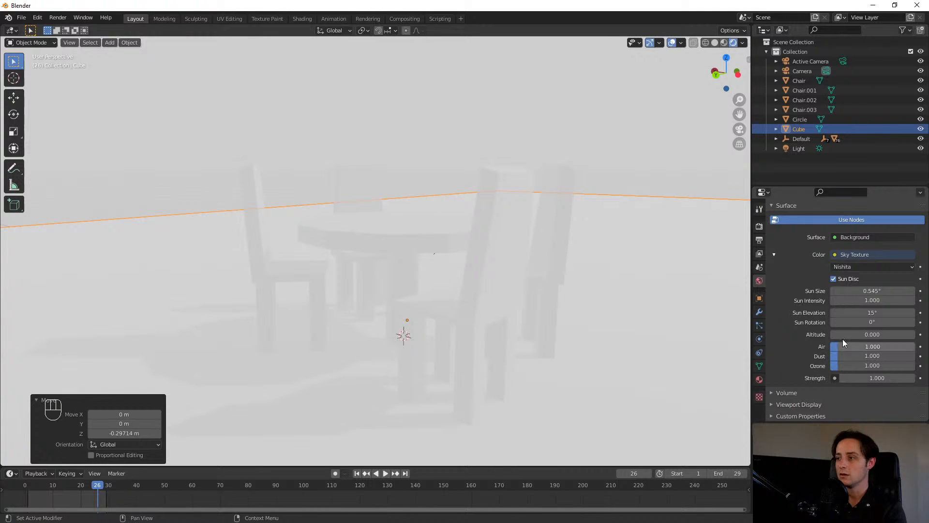
{"action": "mouse_move", "coordinate": [852, 312]}
{"action": "left_mouse_down"}
{"action": "mouse_move", "coordinate": [879, 313]}
{"action": "mouse_move", "coordinate": [835, 312]}
{"action": "mouse_move", "coordinate": [874, 322]}
{"action": "mouse_move", "coordinate": [852, 312]}
{"action": "left_mouse_up"}
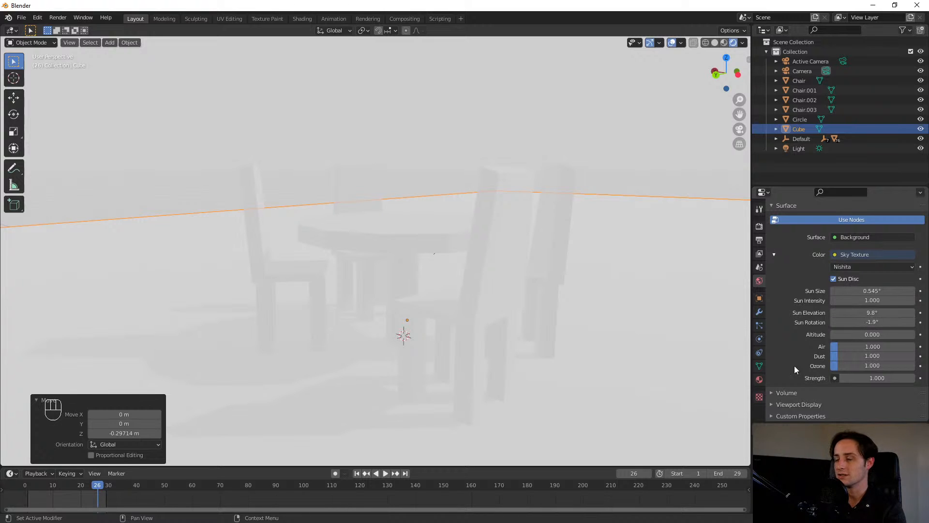
{"action": "left_click", "coordinate": [875, 321]}
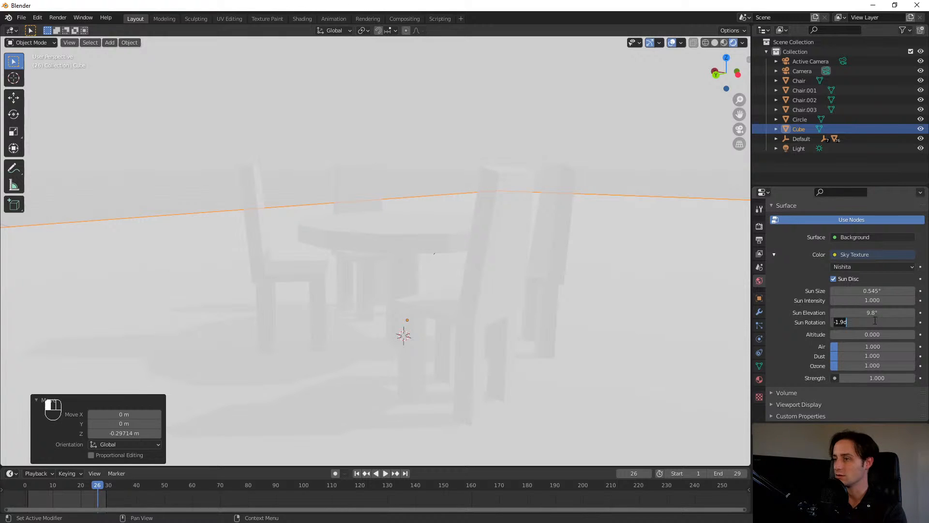
{"action": "left_click", "coordinate": [860, 313]}
{"action": "left_click_drag", "start_coordinate": [862, 291], "coordinate": [872, 291]}
{"action": "mouse_move", "coordinate": [494, 204]}
{"action": "middle_mouse_down"}
{"action": "mouse_move", "coordinate": [486, 170]}
{"action": "mouse_move", "coordinate": [482, 190]}
{"action": "middle_mouse_up"}
{"action": "middle_click_drag", "start_coordinate": [477, 156], "coordinate": [473, 242], "text": "shift"}
{"action": "middle_click_drag", "start_coordinate": [472, 234], "coordinate": [448, 237]}
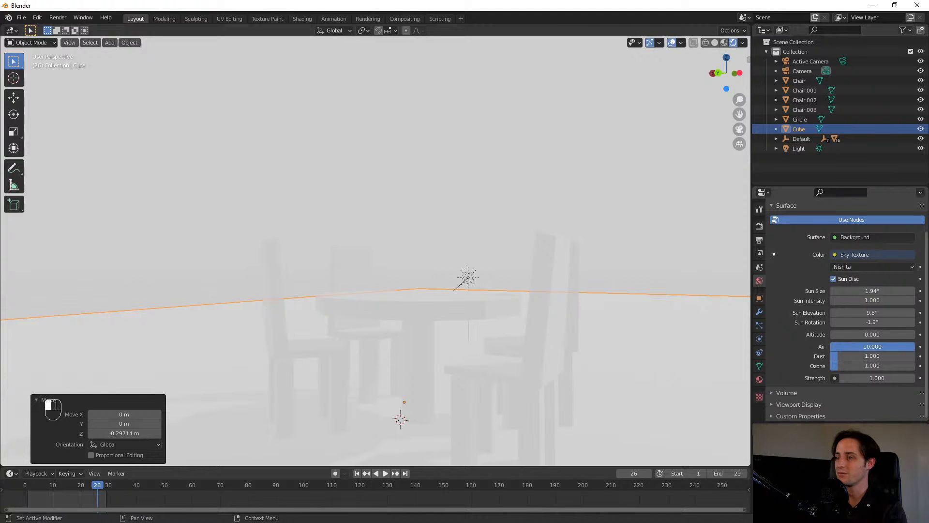
- Lower the sky texture's air to 0.000 and change it to a Preetham sky with a slightly shifted sun direction
{"action": "left_click_drag", "start_coordinate": [850, 346], "coordinate": [831, 350]}
{"action": "left_click", "coordinate": [864, 267]}
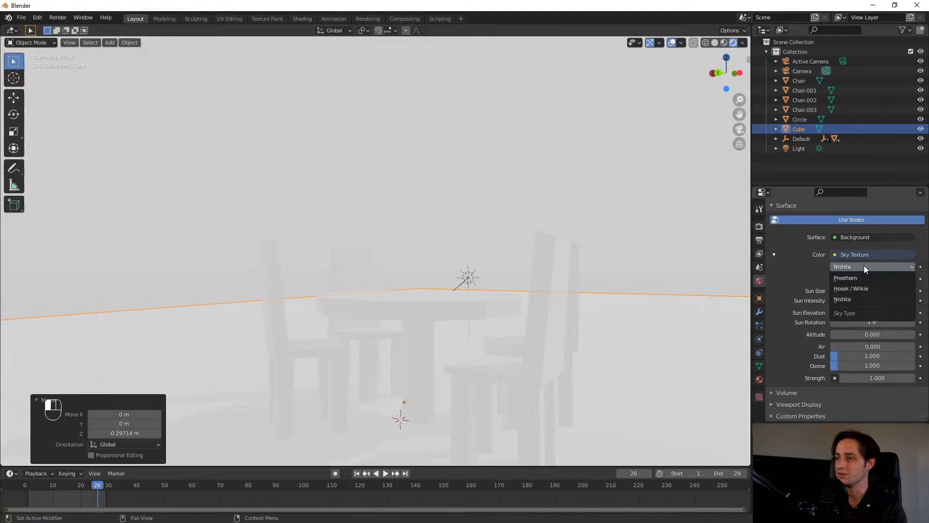
{"action": "left_click", "coordinate": [841, 280]}
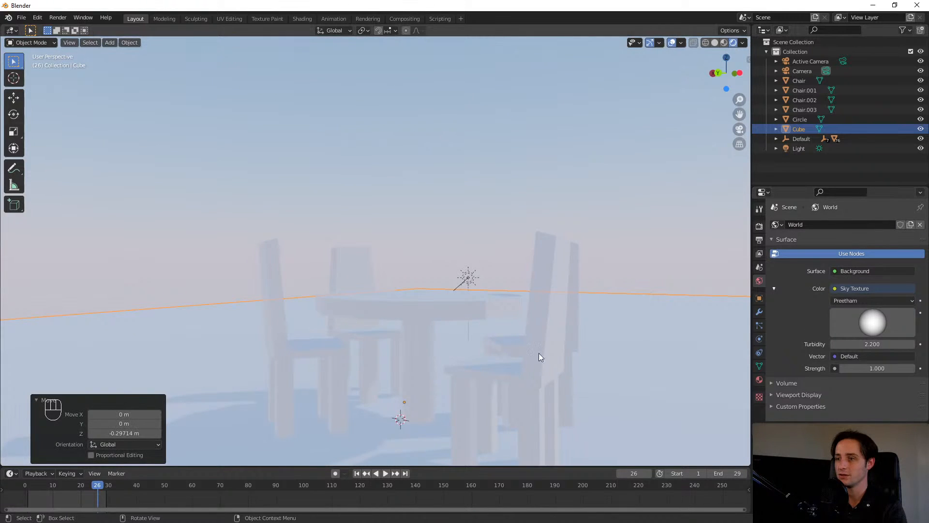
{"action": "middle_click_drag", "start_coordinate": [538, 353], "coordinate": [559, 314], "text": "shift"}
{"action": "middle_click_drag", "start_coordinate": [566, 267], "coordinate": [506, 225], "text": "shift"}
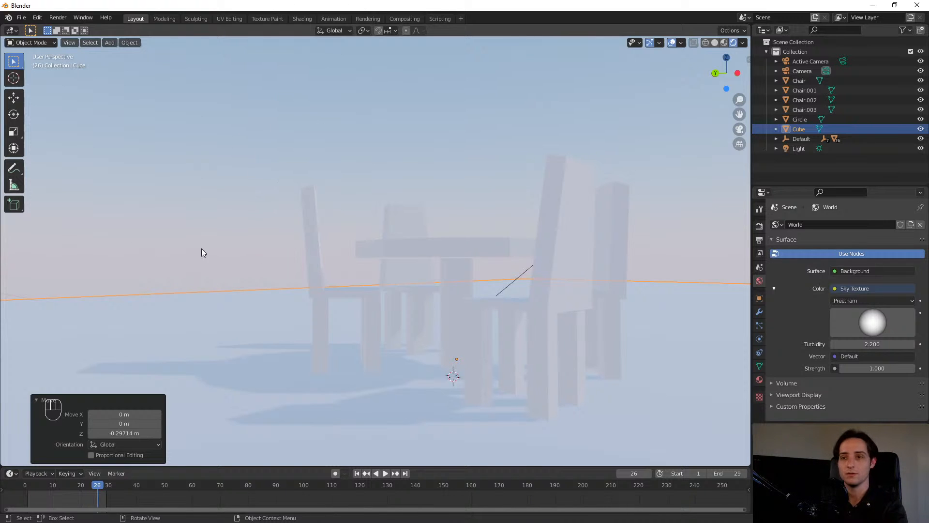
{"action": "middle_click_drag", "start_coordinate": [391, 251], "coordinate": [416, 326]}
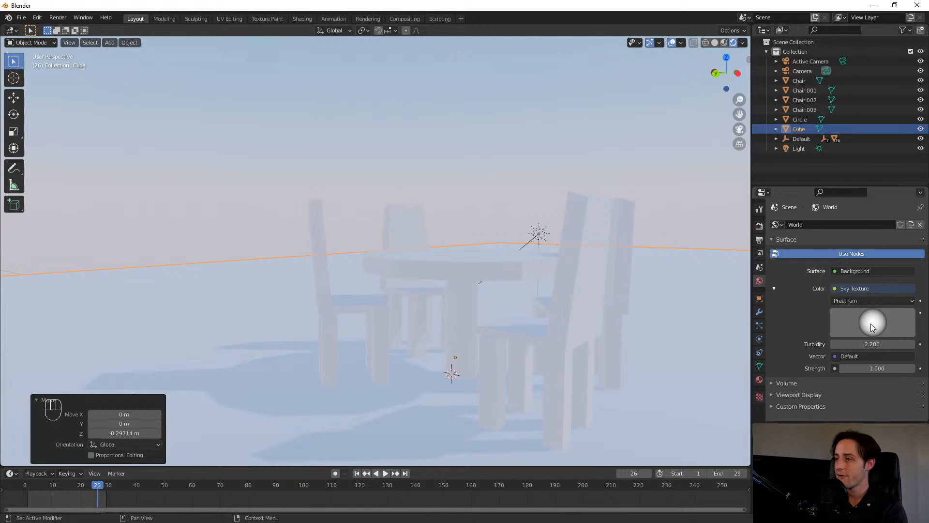
{"action": "mouse_move", "coordinate": [879, 321]}
{"action": "left_mouse_down"}
{"action": "mouse_move", "coordinate": [797, 365]}
{"action": "mouse_move", "coordinate": [888, 316]}
{"action": "left_mouse_up"}
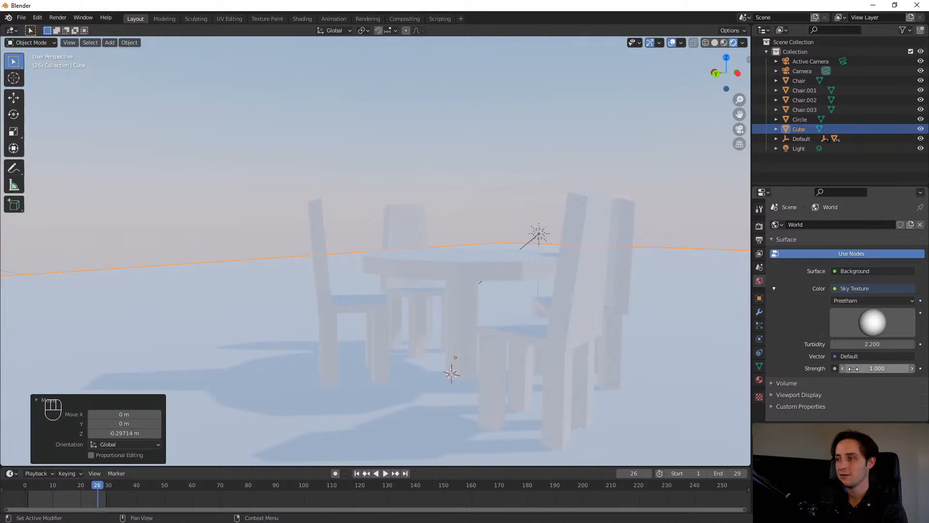
- Set the Preetham sky's strength to 0.500 and its turbidity to 1.900, checking the shading around the table
{"action": "left_click_drag", "start_coordinate": [854, 368], "coordinate": [830, 369]}
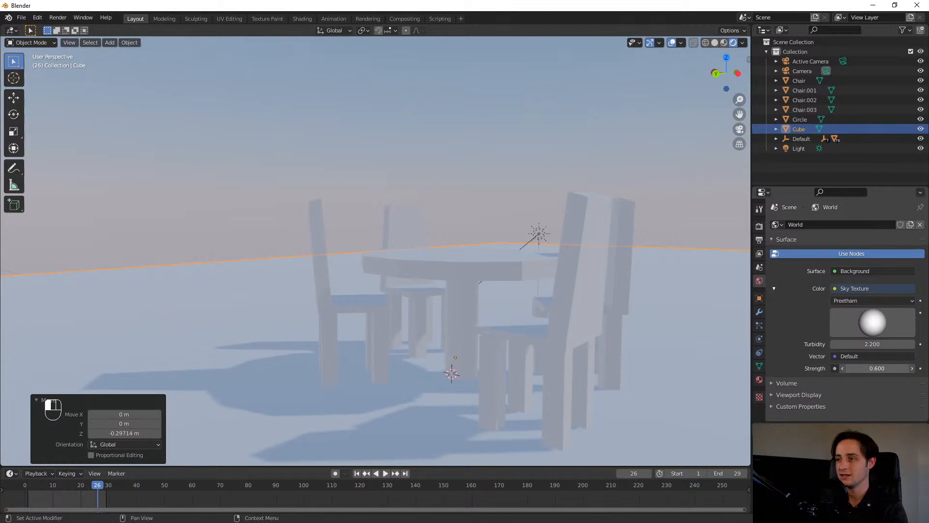
{"action": "left_click", "coordinate": [878, 368]}
{"action": "type", "text": ".5"}
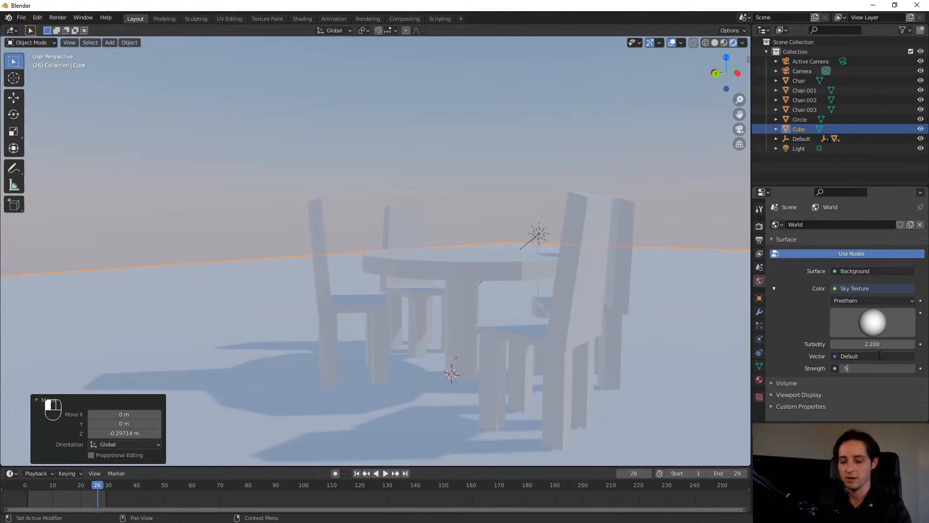
{"action": "key", "text": "Return"}
{"action": "middle_click_drag", "start_coordinate": [404, 230], "coordinate": [426, 243]}
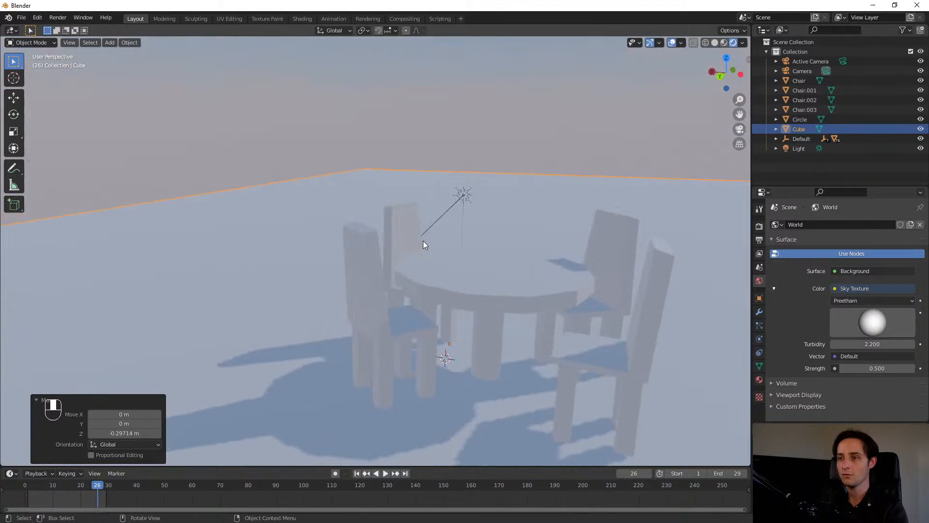
{"action": "mouse_move", "coordinate": [871, 344]}
{"action": "left_mouse_down"}
{"action": "mouse_move", "coordinate": [857, 344]}
{"action": "mouse_move", "coordinate": [880, 344]}
{"action": "mouse_move", "coordinate": [856, 344]}
{"action": "left_mouse_up"}
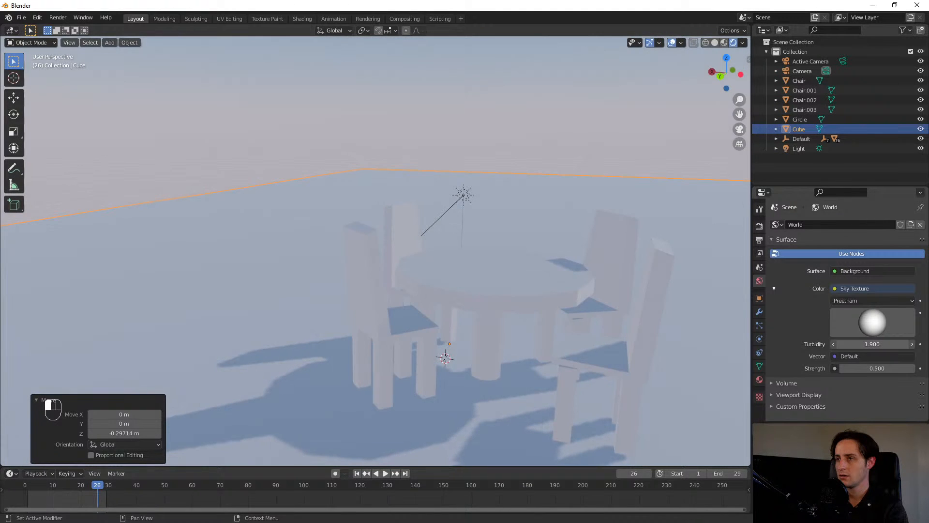
{"action": "middle_click_drag", "start_coordinate": [727, 358], "coordinate": [616, 317]}
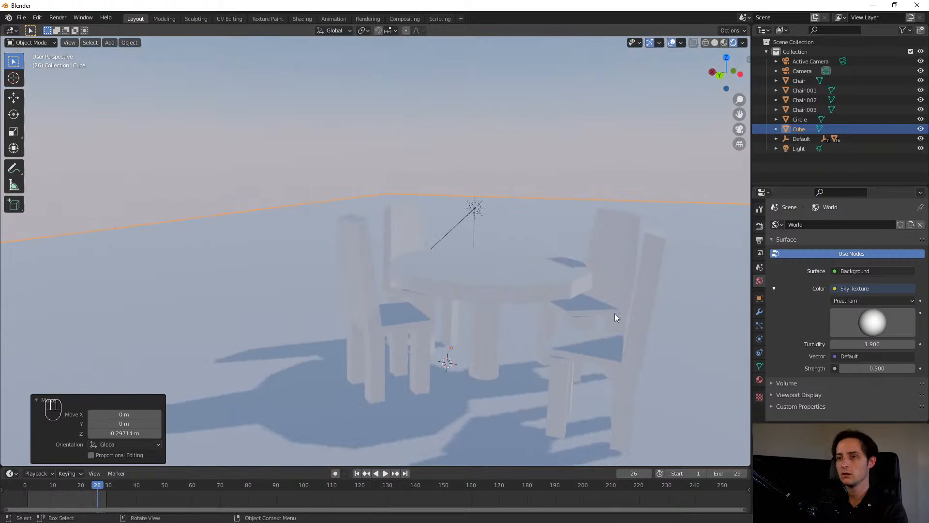
- Change the sky texture's type to Hosek / Wilkie and view the scene against the horizon
{"action": "left_click", "coordinate": [842, 301]}
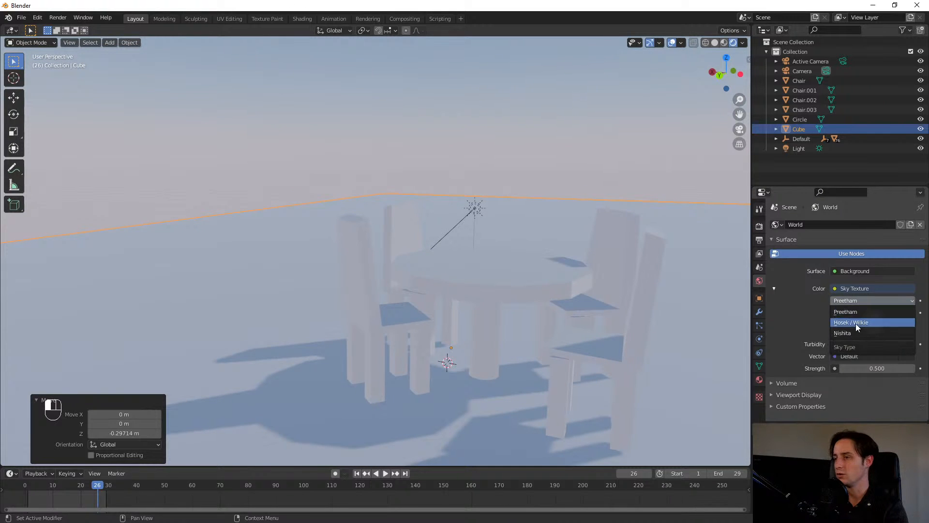
{"action": "left_click", "coordinate": [850, 333]}
{"action": "left_click", "coordinate": [851, 298]}
{"action": "left_click", "coordinate": [854, 322]}
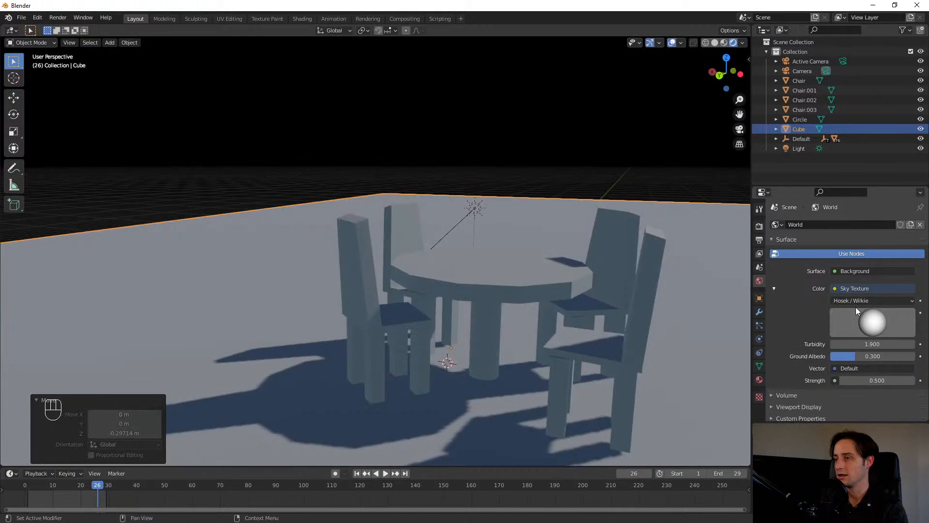
{"action": "middle_click_drag", "start_coordinate": [489, 309], "coordinate": [531, 274]}
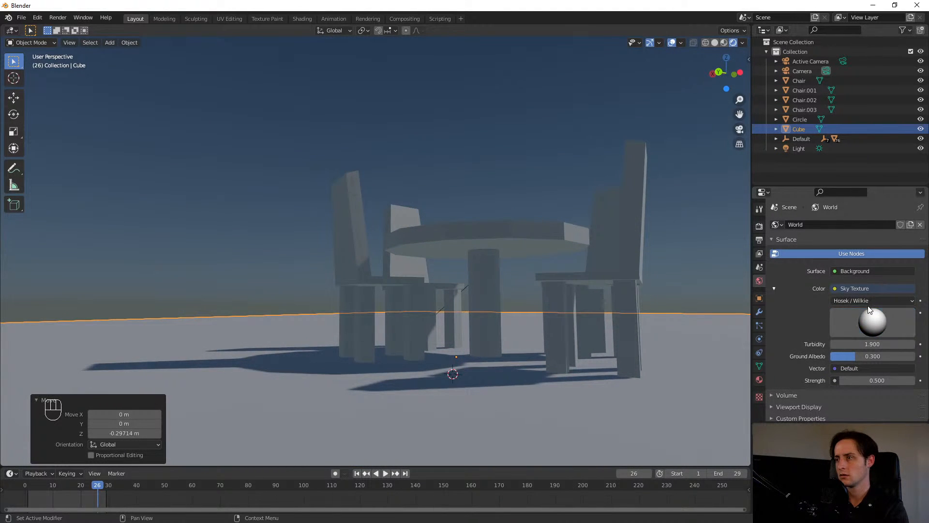
- Set the Hosek / Wilkie sky's turbidity to 3.200, ground albedo to 0.385 and strength to 3.100
{"action": "left_click_drag", "start_coordinate": [852, 356], "coordinate": [883, 382]}
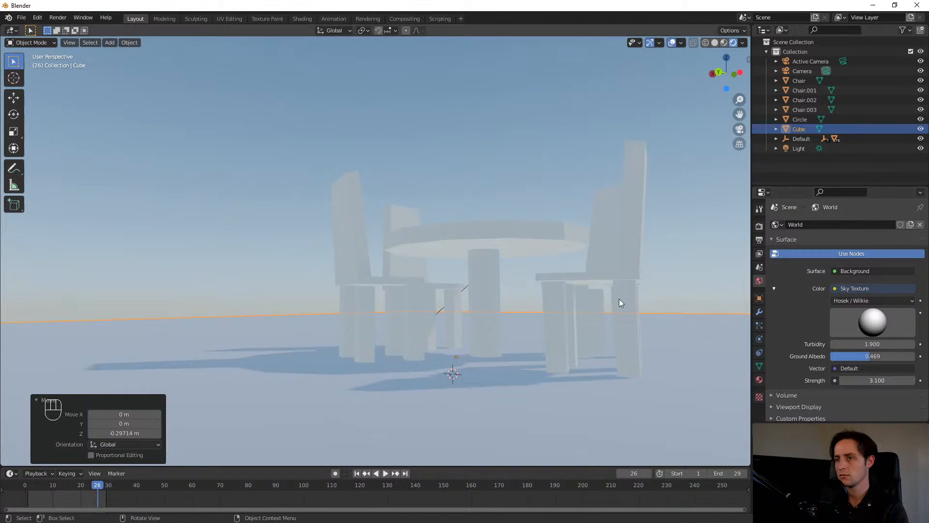
{"action": "mouse_move", "coordinate": [619, 298]}
{"action": "middle_mouse_down"}
{"action": "mouse_move", "coordinate": [612, 339]}
{"action": "mouse_move", "coordinate": [616, 290]}
{"action": "middle_mouse_up"}
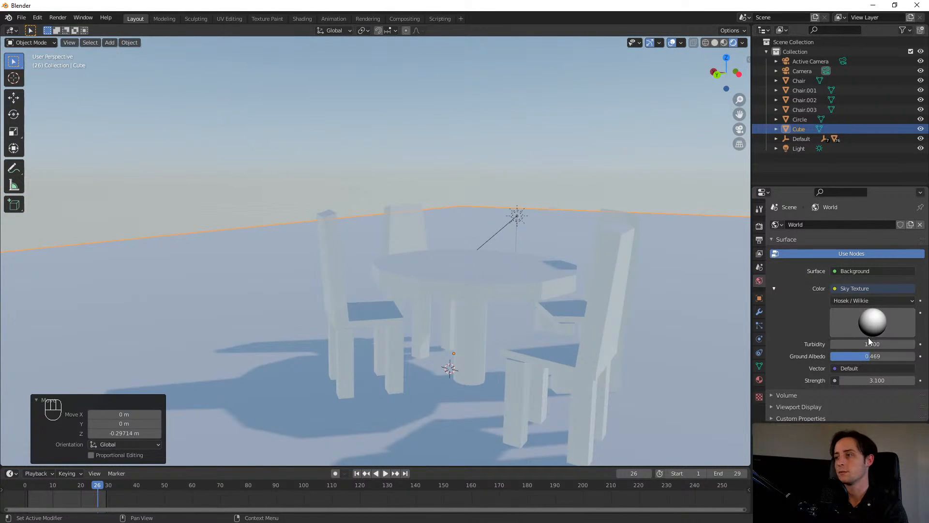
{"action": "mouse_move", "coordinate": [870, 361]}
{"action": "left_mouse_down"}
{"action": "mouse_move", "coordinate": [903, 361]}
{"action": "mouse_move", "coordinate": [889, 361]}
{"action": "left_mouse_up"}
{"action": "left_click_drag", "start_coordinate": [832, 356], "coordinate": [889, 344]}
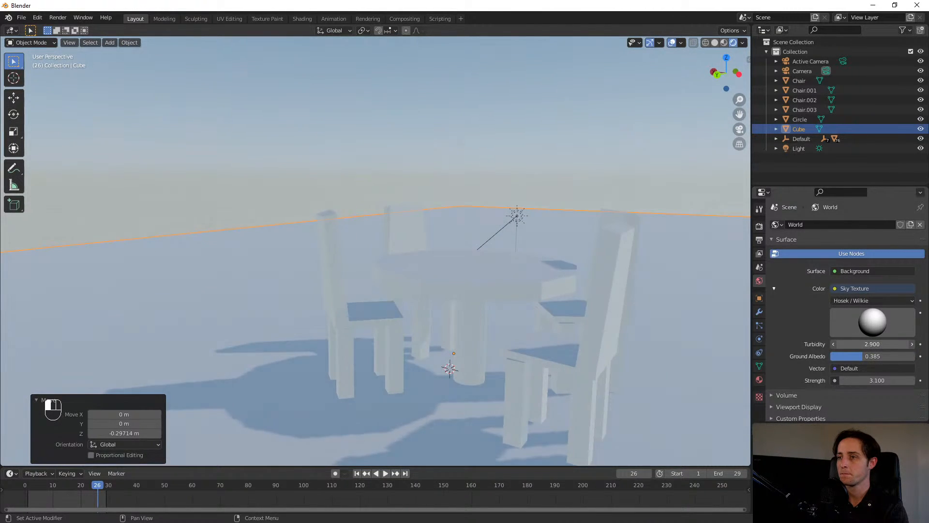
{"action": "middle_click_drag", "start_coordinate": [716, 310], "coordinate": [551, 303]}
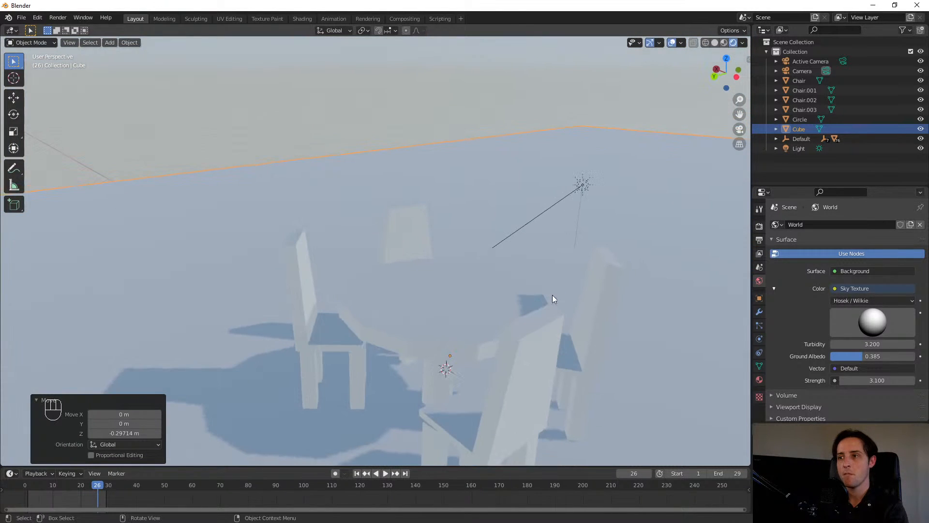
- Raise the light above the table by about 12.83 m along the global Z axis
{"action": "left_click", "coordinate": [574, 184]}
{"action": "key", "text": "g"}
{"action": "key", "text": "z"}
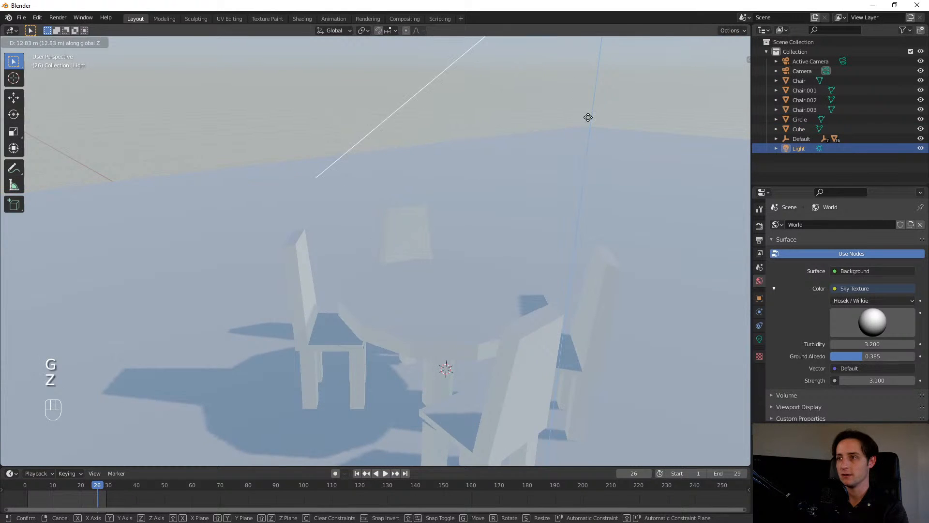
{"action": "left_click", "coordinate": [575, 280], "text": "shift"}
{"action": "middle_click_drag", "start_coordinate": [575, 280], "coordinate": [338, 344]}
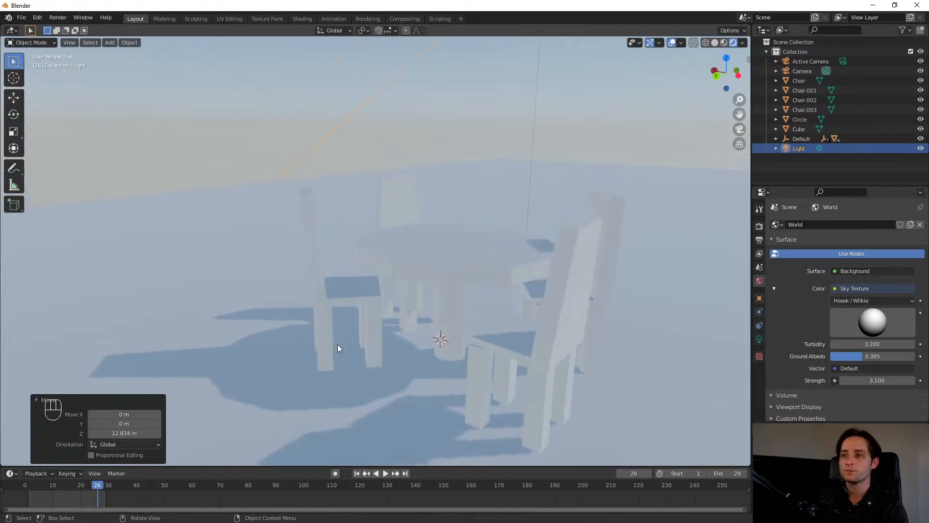
{"action": "mouse_move", "coordinate": [397, 313]}
{"action": "middle_mouse_down"}
{"action": "mouse_move", "coordinate": [365, 297]}
{"action": "mouse_move", "coordinate": [393, 306]}
{"action": "middle_mouse_up"}
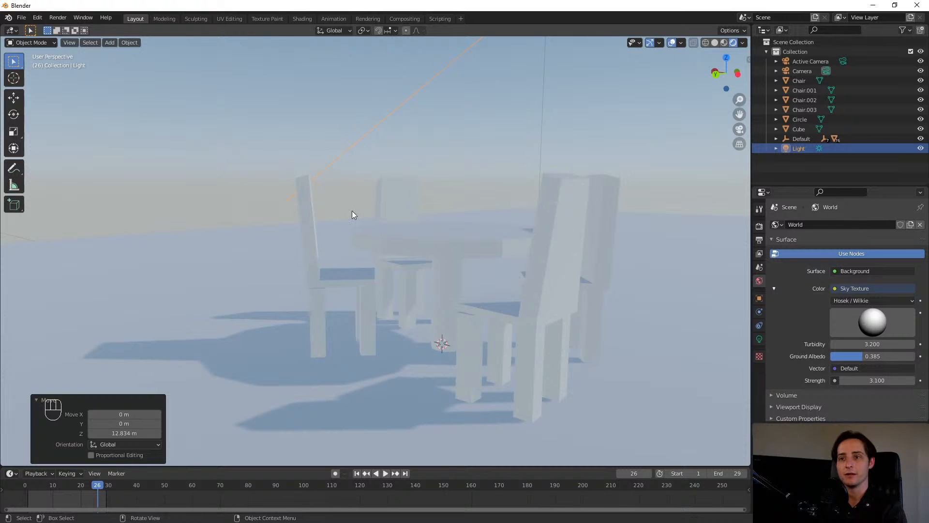
- Render the current frame from the camera view, examine the resulting image and close it
{"action": "key", "text": "KP_0"}
{"action": "key", "text": "F12"}
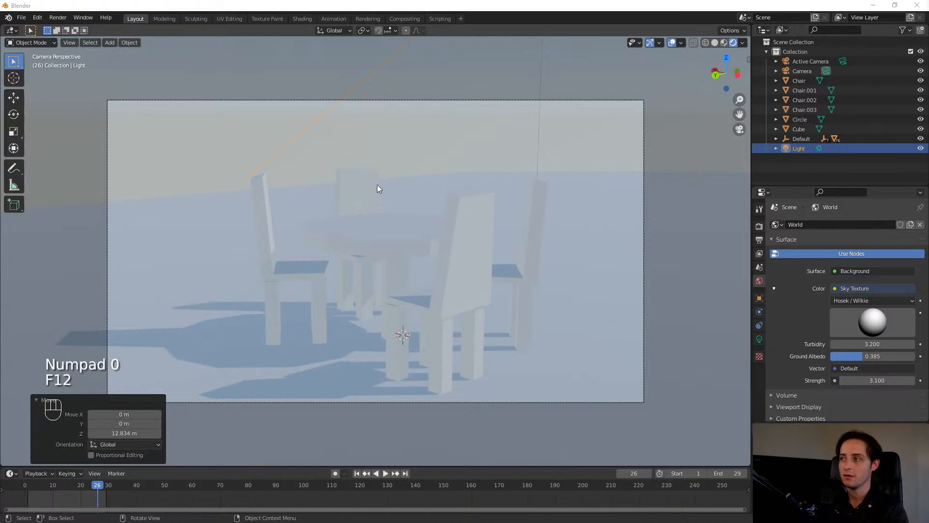
{"action": "left_click_drag", "start_coordinate": [928, 10], "coordinate": [492, 266]}
{"action": "left_click_drag", "start_coordinate": [578, 278], "coordinate": [267, 75]}
{"action": "scroll", "coordinate": [428, 263], "scroll_direction": "down", "scroll_amount": 3}
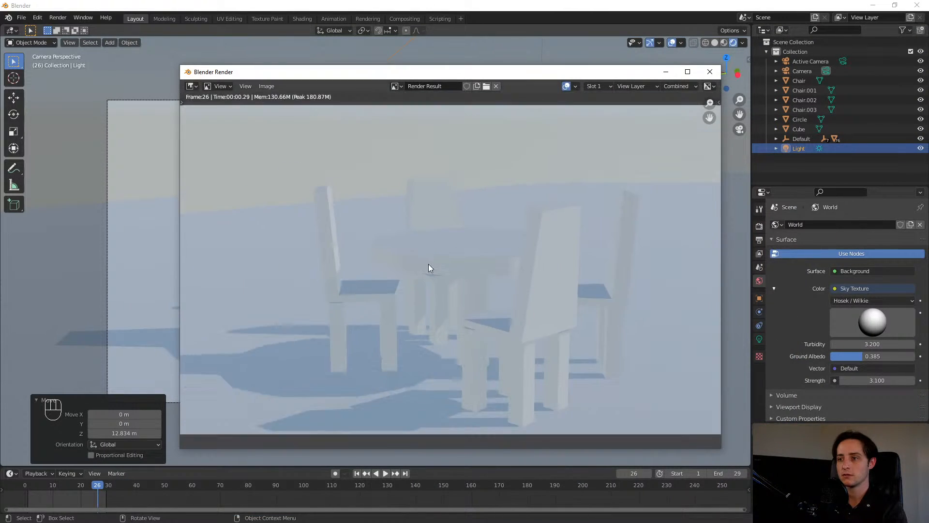
{"action": "left_click", "coordinate": [709, 72]}
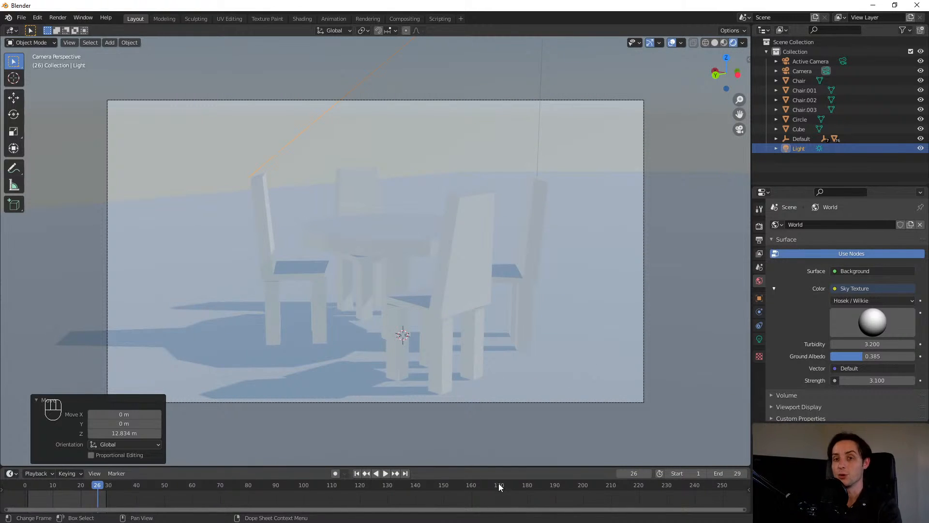
{"action": "left_click", "coordinate": [404, 237]}
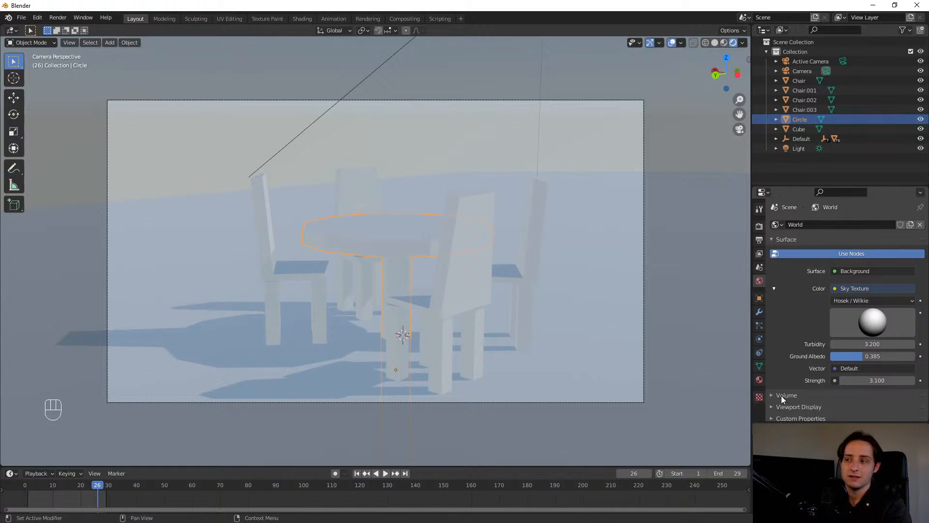
{"action": "scroll", "coordinate": [789, 378], "scroll_direction": "down", "scroll_amount": 1}
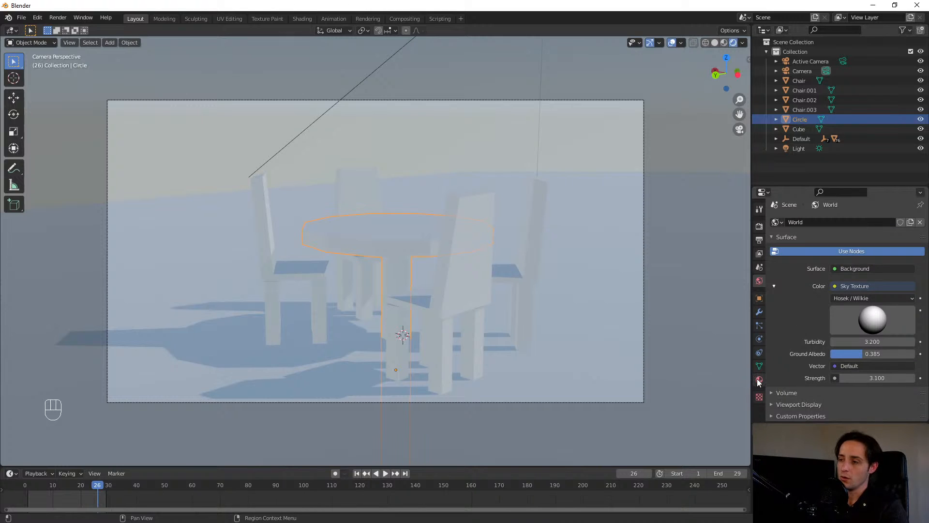
{"action": "left_click", "coordinate": [518, 261]}
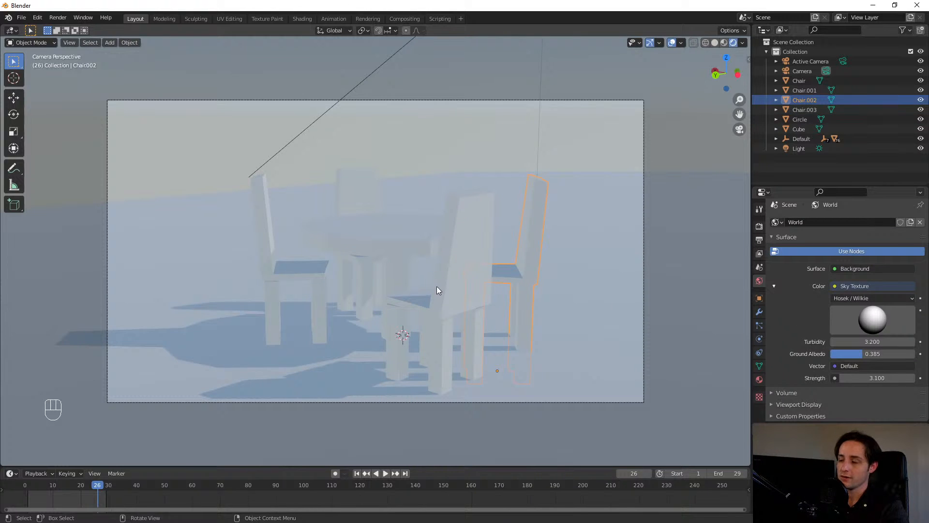
{"action": "left_click", "coordinate": [453, 289]}
{"action": "left_click", "coordinate": [401, 132]}
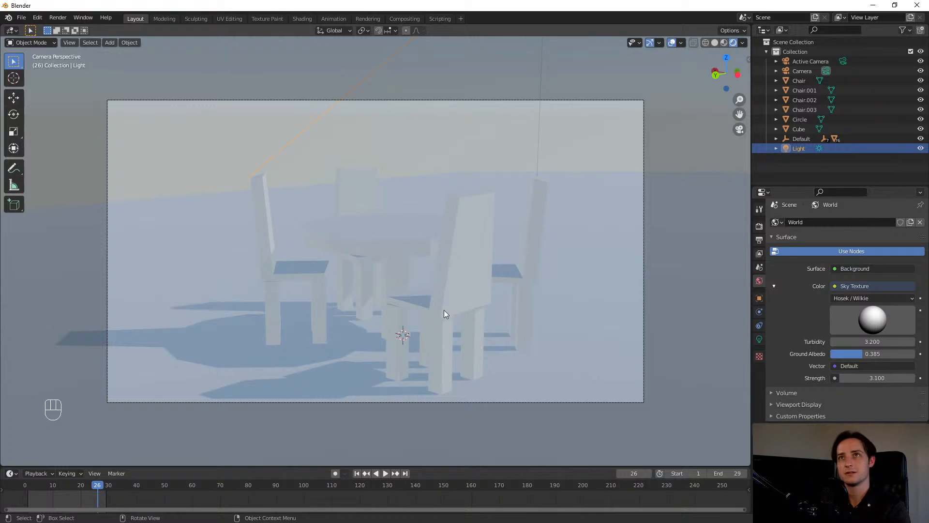
{"action": "left_click", "coordinate": [439, 273]}
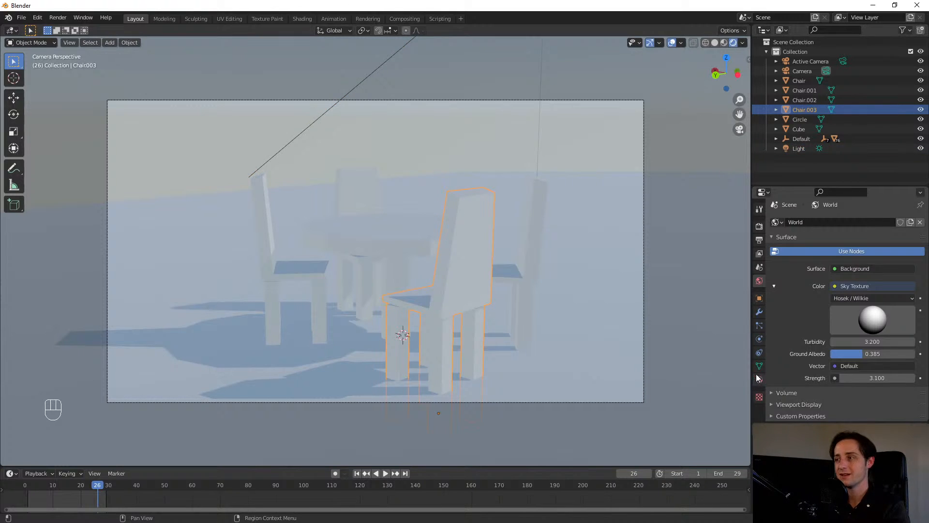
{"action": "left_click", "coordinate": [369, 233]}
- Create a new material for the chair nearest the camera and name it Chair
{"action": "left_click", "coordinate": [439, 285]}
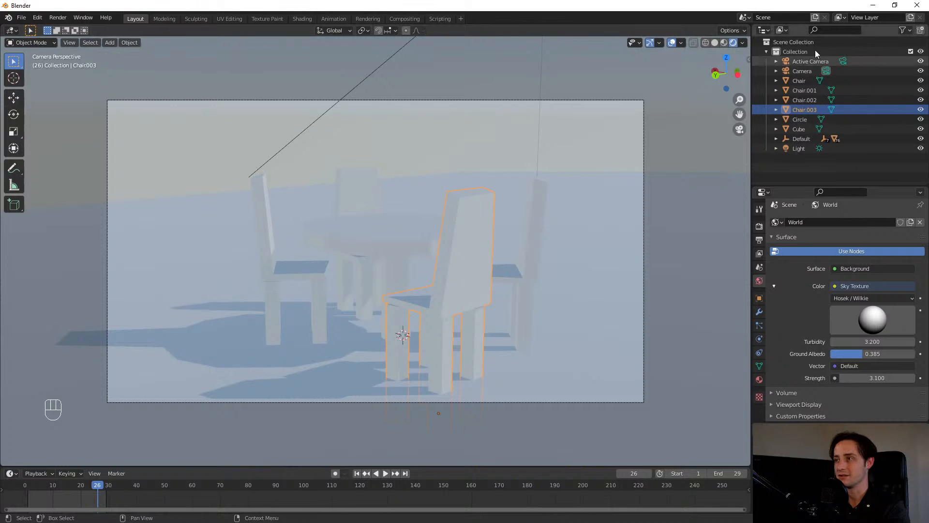
{"action": "left_click", "coordinate": [760, 379]}
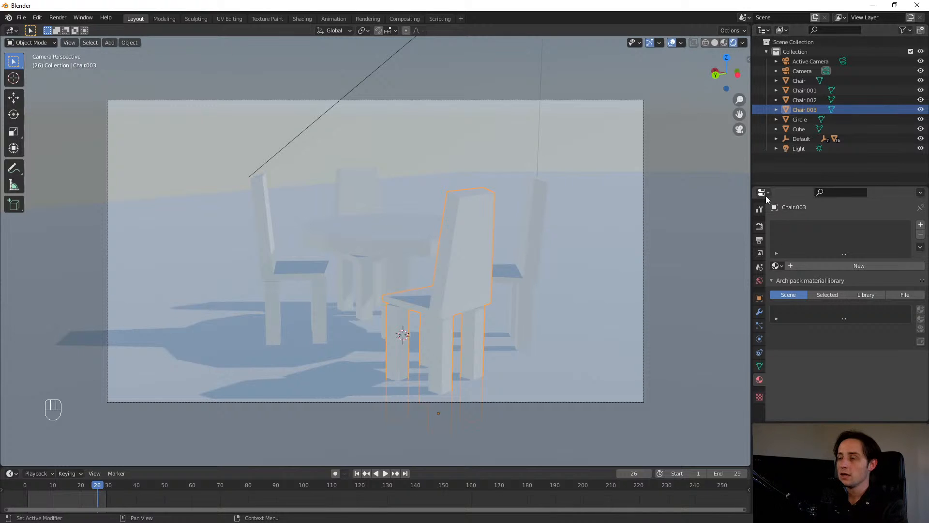
{"action": "left_click", "coordinate": [792, 267]}
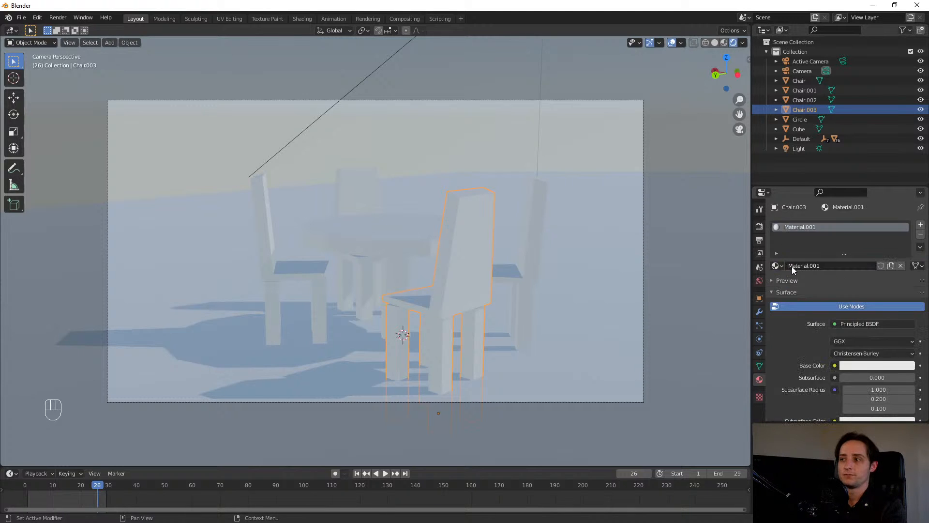
{"action": "left_click", "coordinate": [818, 266]}
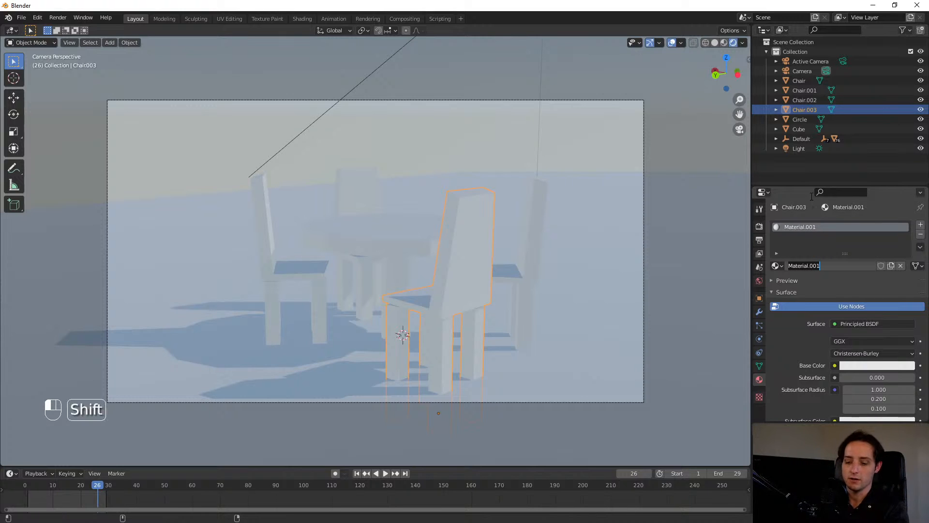
{"action": "type", "text": "Chair"}
{"action": "key", "text": "Return"}
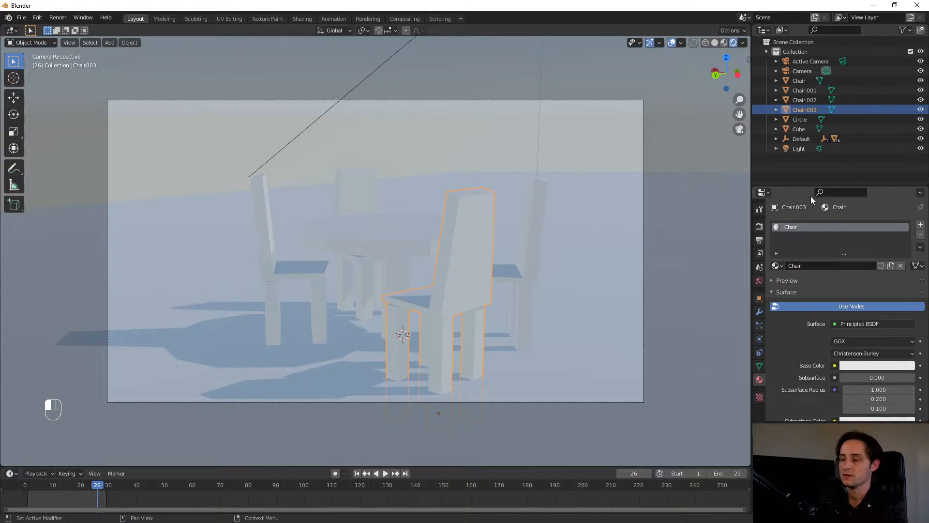
- Give the Chair material an orange-red base colour with hue 0.023, saturation 0.847 and value 0.800
{"action": "scroll", "coordinate": [797, 283], "scroll_direction": "down", "scroll_amount": 2}
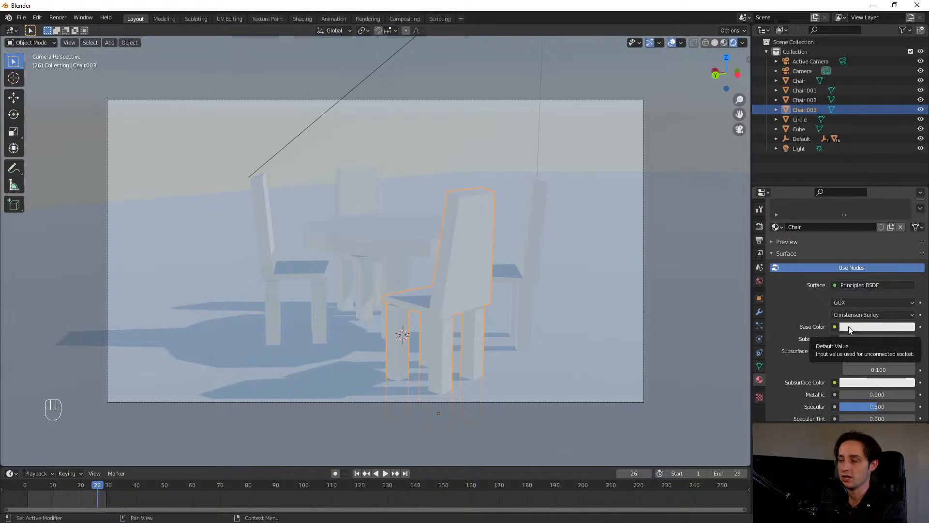
{"action": "left_click", "coordinate": [849, 326]}
{"action": "left_click", "coordinate": [860, 243]}
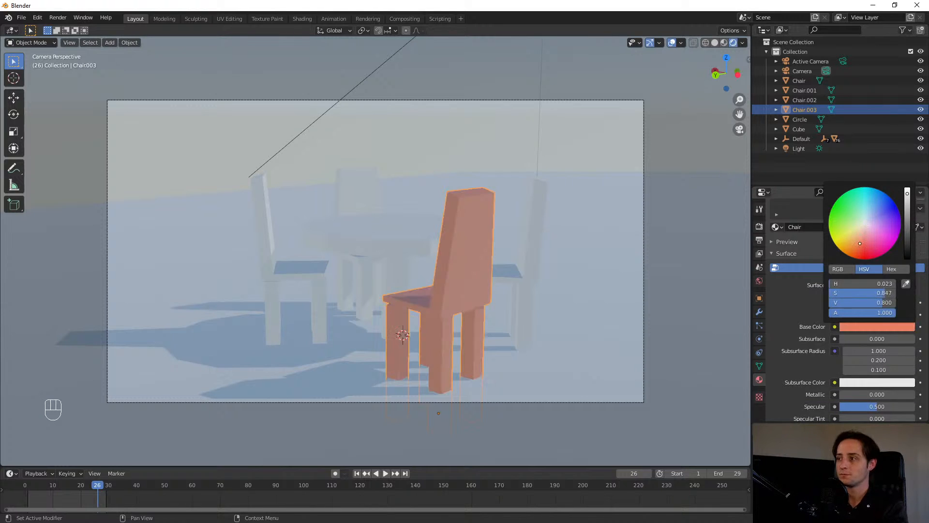
- Darken the Chair material's base colour to a deep red with a value of about 0.351
{"action": "left_click_drag", "start_coordinate": [861, 243], "coordinate": [855, 249]}
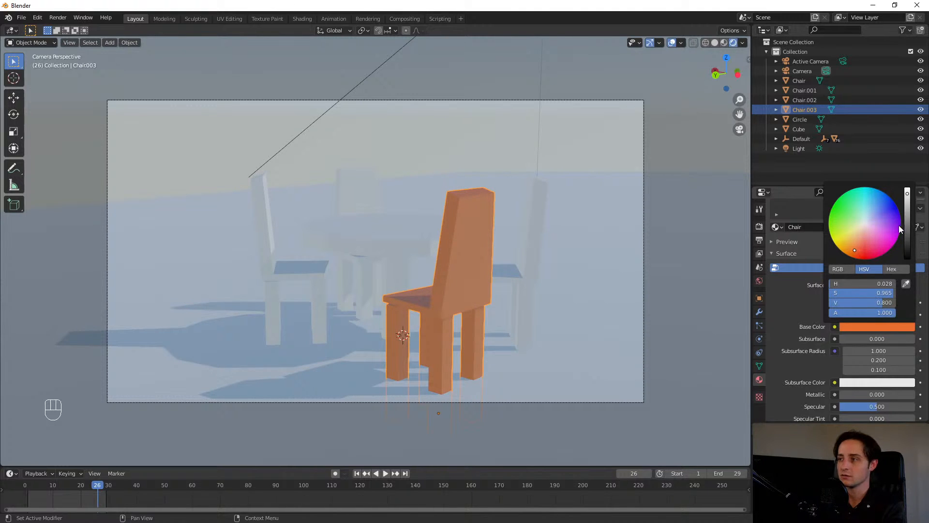
{"action": "left_click_drag", "start_coordinate": [910, 217], "coordinate": [907, 213]}
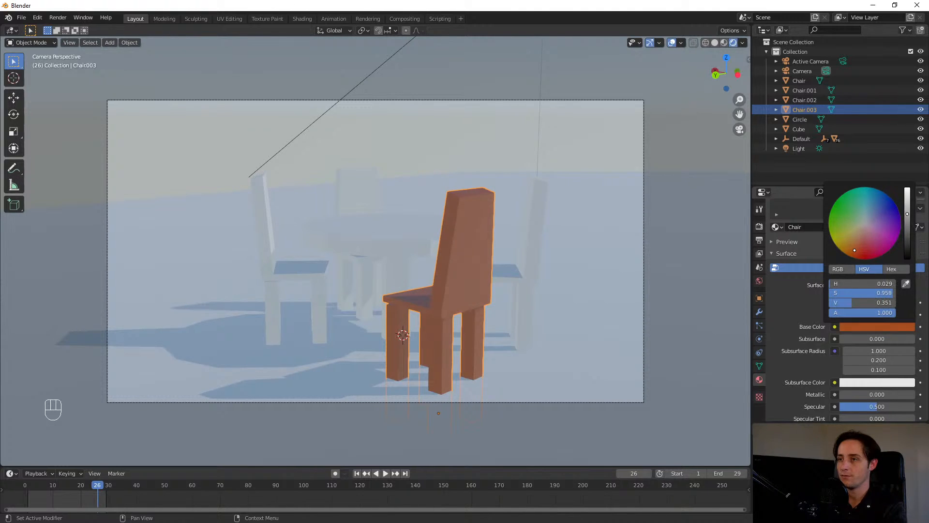
{"action": "left_click_drag", "start_coordinate": [856, 256], "coordinate": [865, 250]}
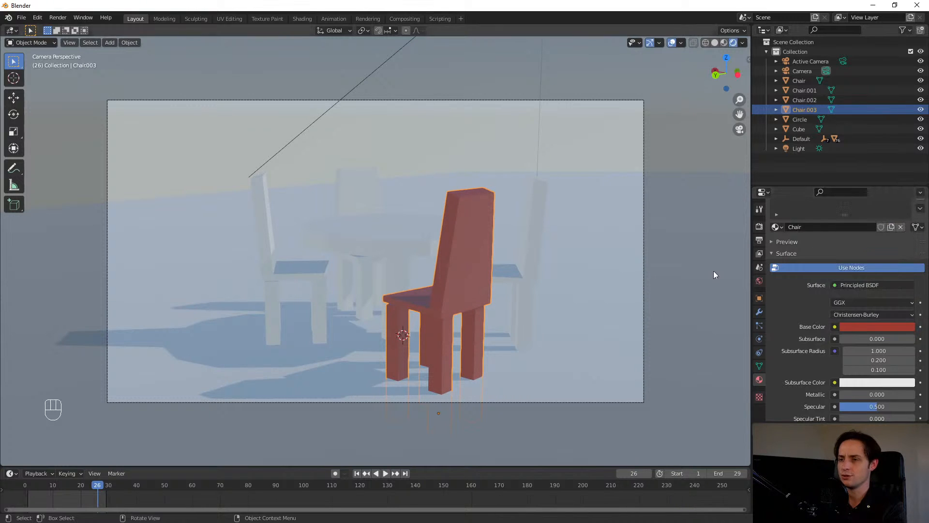
{"action": "middle_click_drag", "start_coordinate": [349, 280], "coordinate": [396, 277]}
{"action": "scroll", "coordinate": [396, 277], "scroll_direction": "up", "scroll_amount": 4}
{"action": "middle_click_drag", "start_coordinate": [619, 297], "coordinate": [532, 288], "text": "shift"}
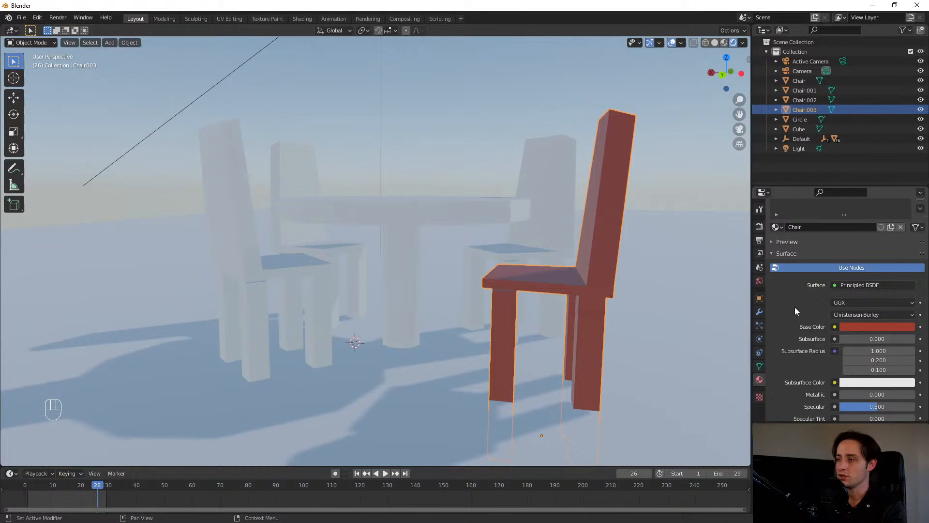
- Enlarge the timeline area and change it to a Shader Editor displaying the Chair material's nodes
{"action": "scroll", "coordinate": [794, 307], "scroll_direction": "down", "scroll_amount": 3}
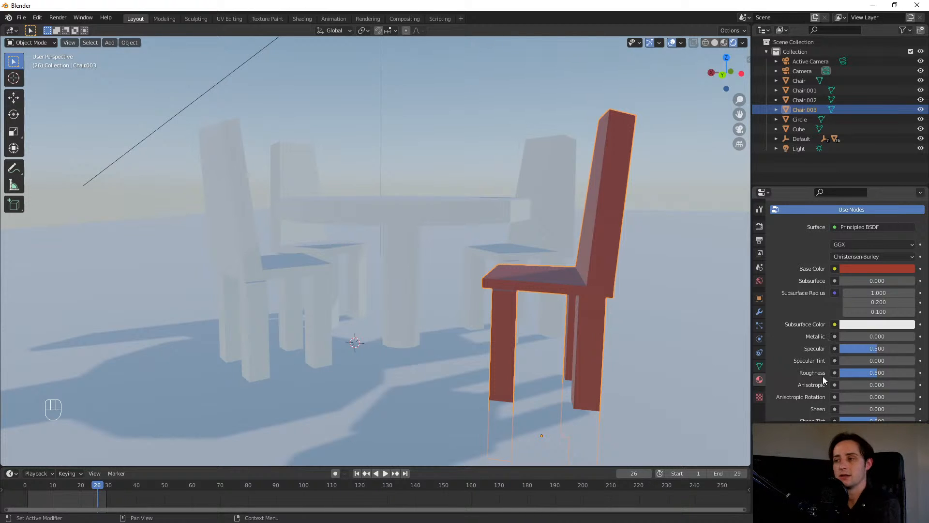
{"action": "scroll", "coordinate": [789, 327], "scroll_direction": "down", "scroll_amount": 1}
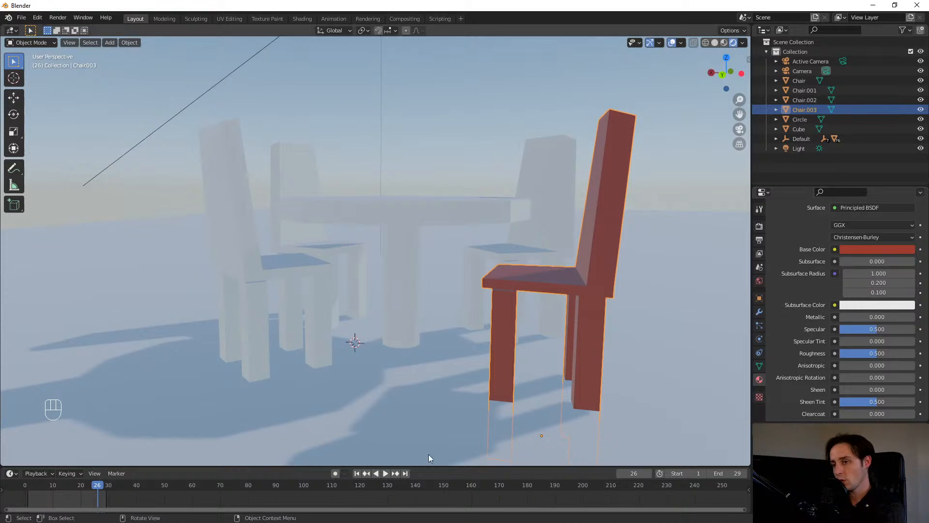
{"action": "left_click_drag", "start_coordinate": [2, 466], "coordinate": [2, 362]}
{"action": "left_click", "coordinate": [11, 365]}
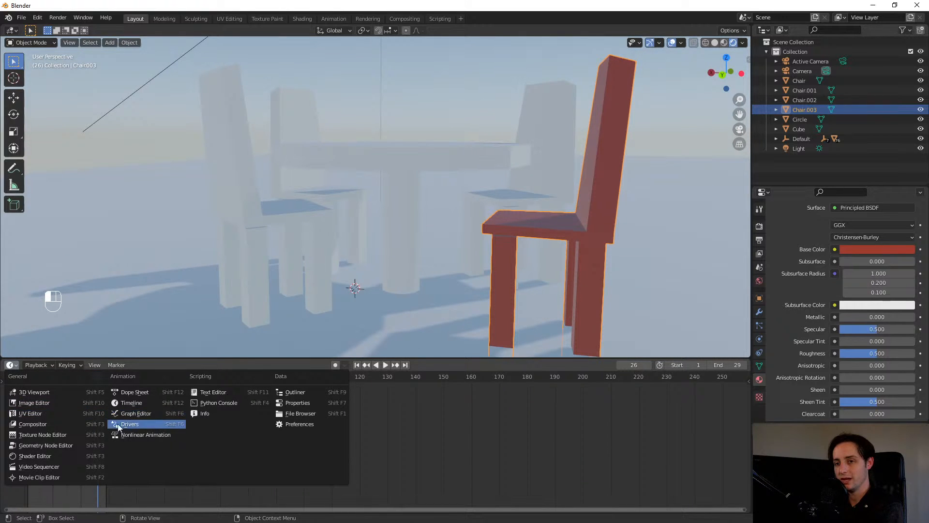
{"action": "left_click", "coordinate": [39, 446]}
{"action": "left_click", "coordinate": [336, 365]}
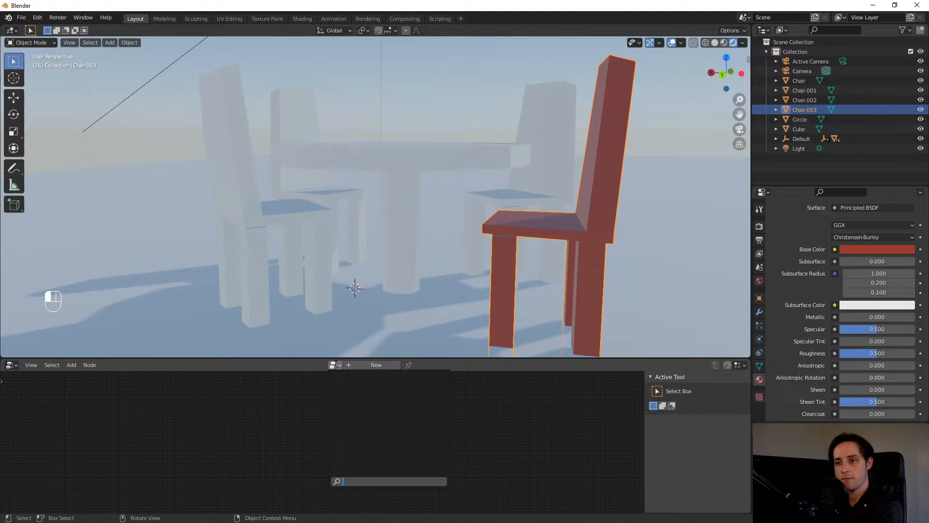
{"action": "left_click", "coordinate": [11, 365]}
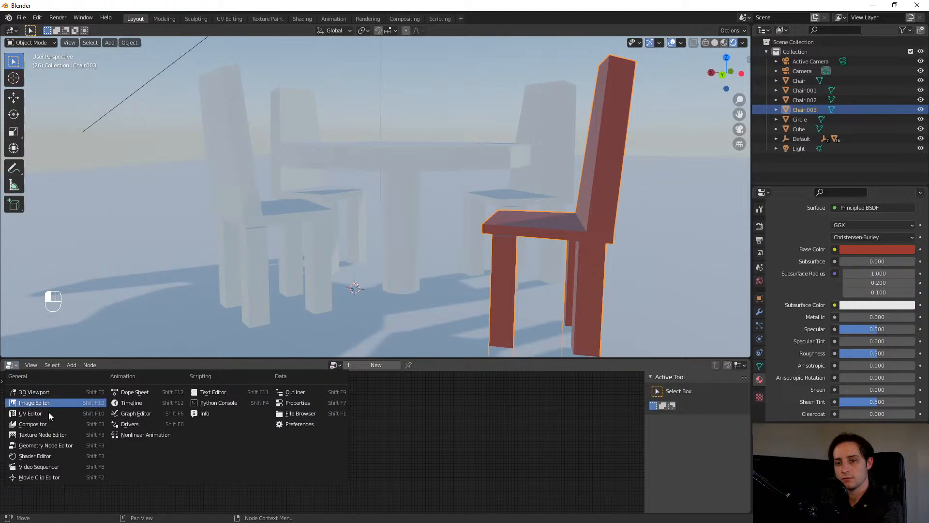
{"action": "left_click", "coordinate": [48, 457]}
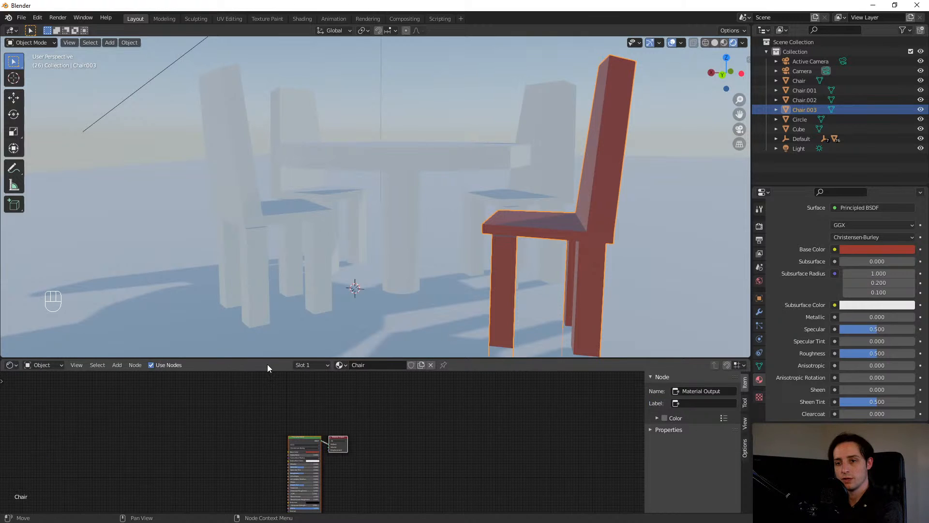
- Enlarge the node area and examine the inputs of the Chair material's Principled BSDF node
{"action": "left_click_drag", "start_coordinate": [257, 365], "coordinate": [308, 267]}
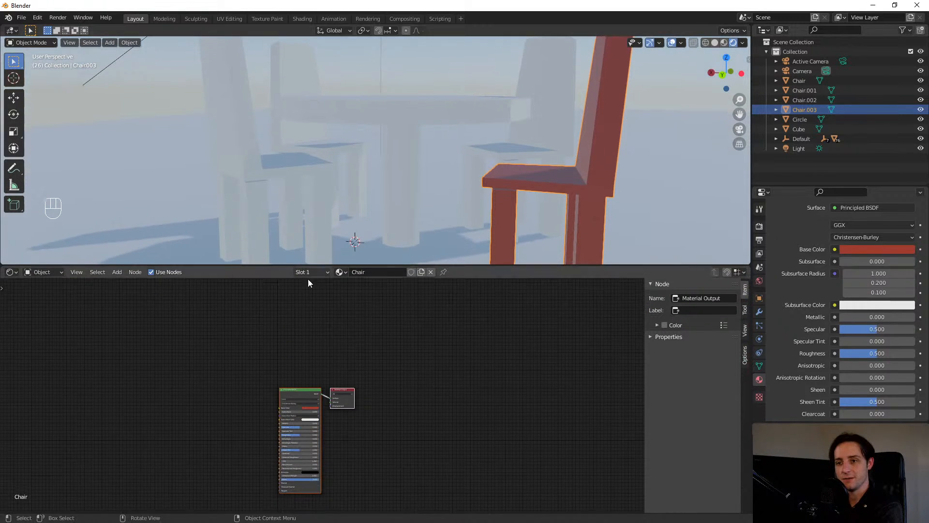
{"action": "middle_click_drag", "start_coordinate": [232, 494], "coordinate": [277, 435]}
{"action": "scroll", "coordinate": [288, 408], "scroll_direction": "up", "scroll_amount": 5}
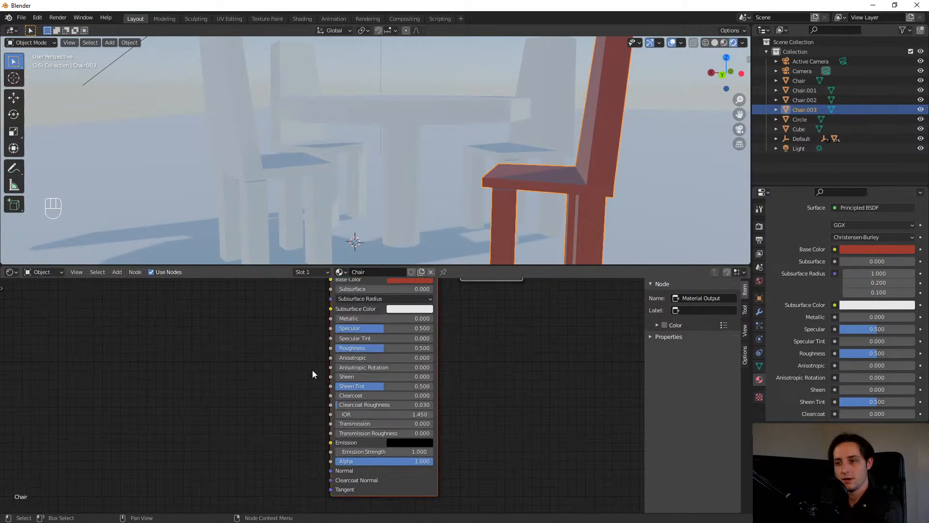
{"action": "left_click_drag", "start_coordinate": [330, 348], "coordinate": [203, 411]}
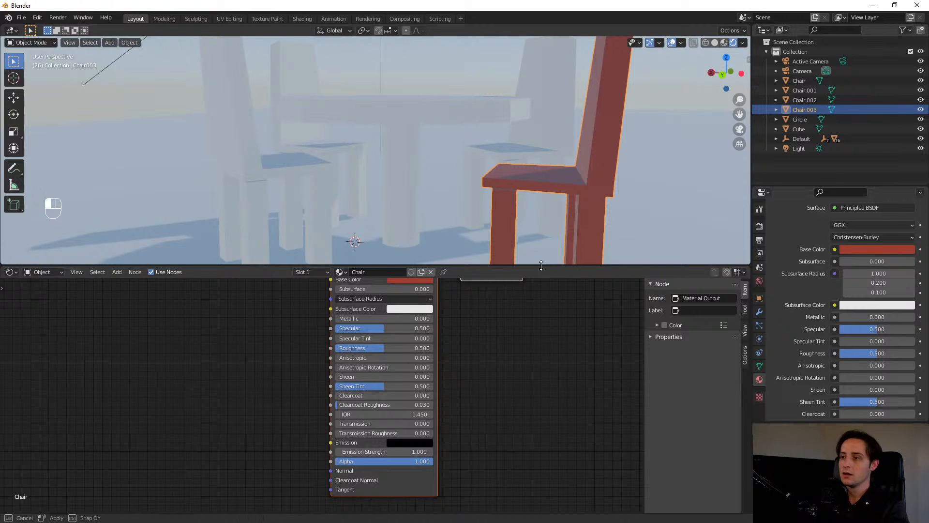
- Shrink the node area back to a narrow strip and restore the Timeline editor in it
{"action": "left_click_drag", "start_coordinate": [566, 265], "coordinate": [568, 462]}
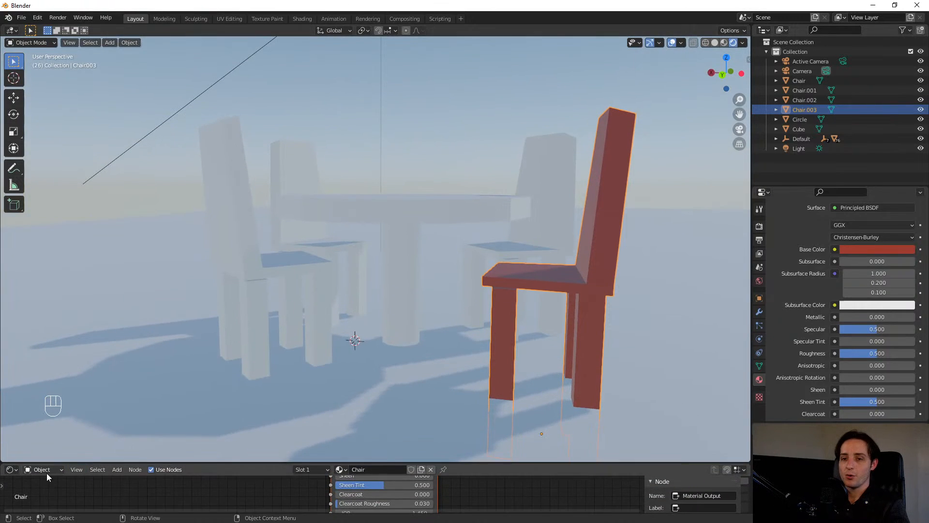
{"action": "left_click", "coordinate": [14, 470]}
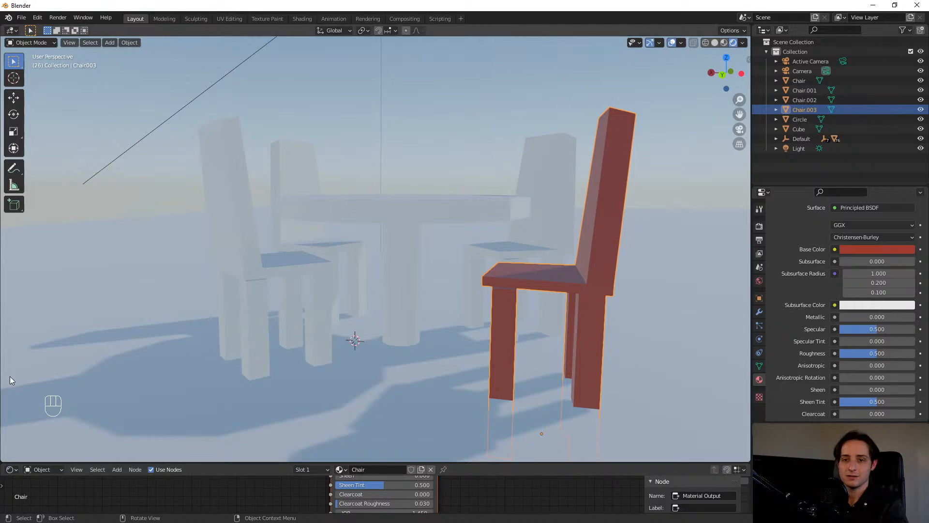
{"action": "left_click", "coordinate": [8, 468]}
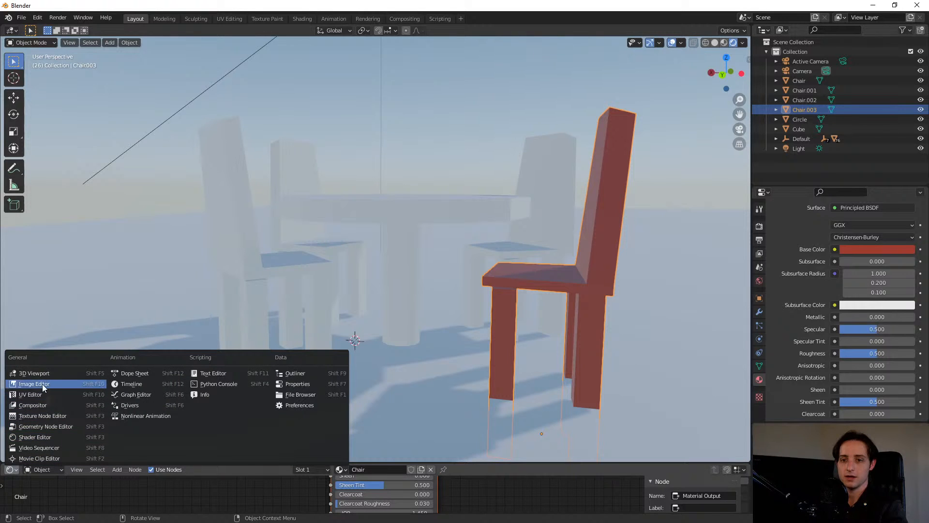
{"action": "left_click", "coordinate": [129, 383]}
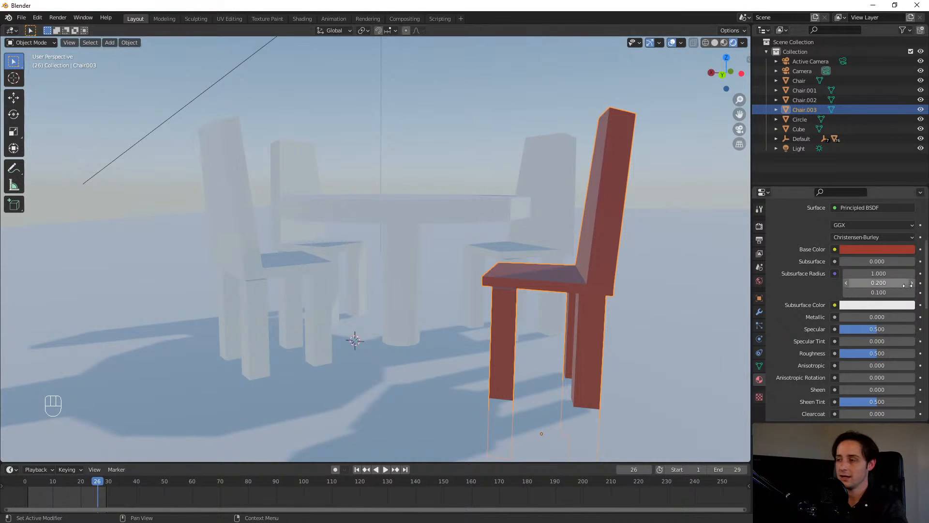
{"action": "scroll", "coordinate": [803, 277], "scroll_direction": "up", "scroll_amount": 3}
{"action": "scroll", "coordinate": [878, 344], "scroll_direction": "down", "scroll_amount": 3}
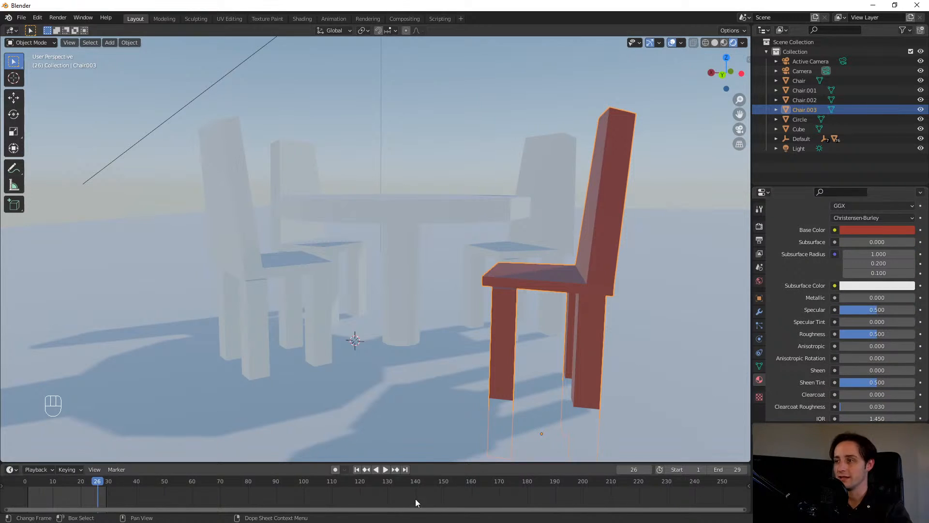
{"action": "left_click_drag", "start_coordinate": [443, 463], "coordinate": [425, 299]}
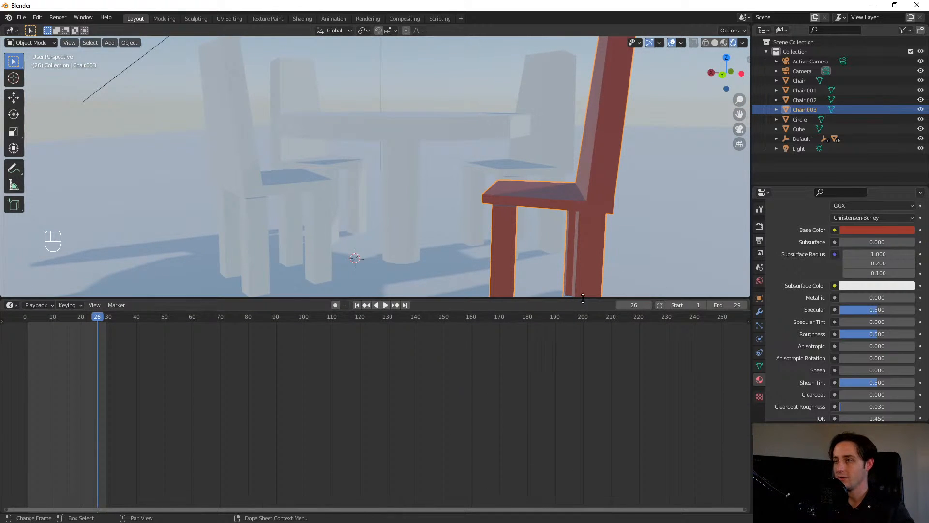
{"action": "left_click_drag", "start_coordinate": [581, 298], "coordinate": [558, 467]}
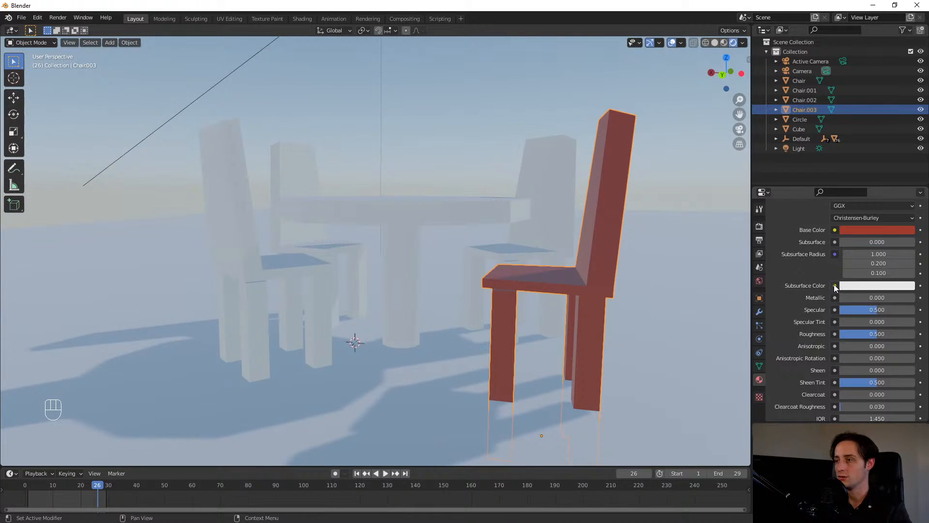
- Assign a Checker Texture to the Chair material's subsurface colour
{"action": "left_click", "coordinate": [835, 286]}
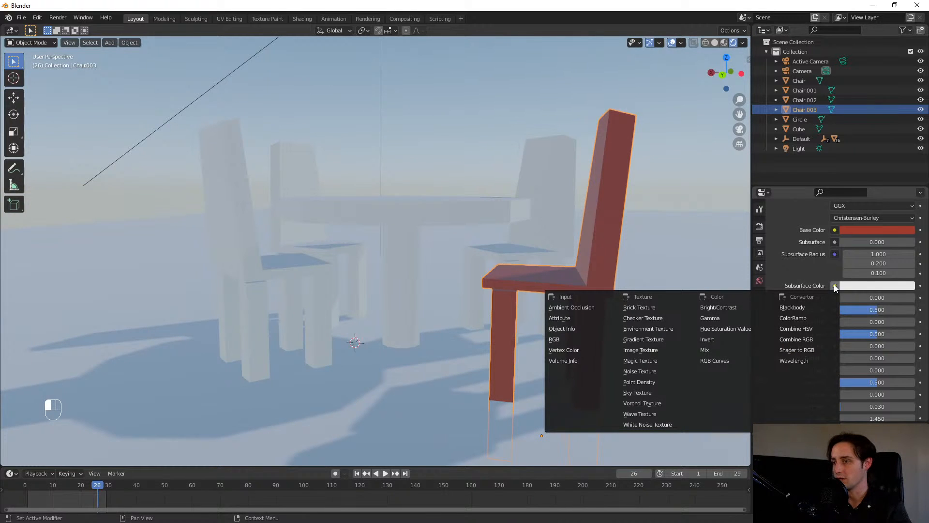
{"action": "left_click", "coordinate": [648, 319]}
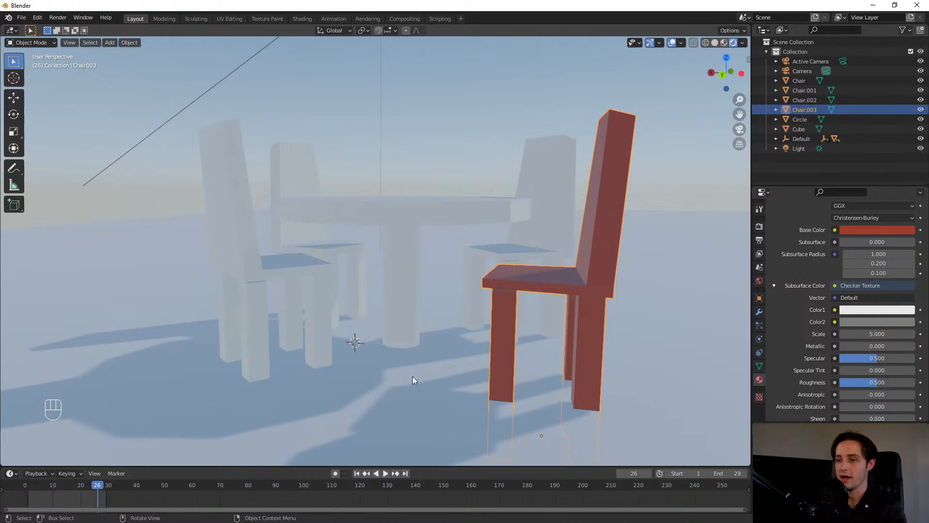
{"action": "middle_click_drag", "start_coordinate": [576, 359], "coordinate": [450, 347], "text": "shift"}
{"action": "scroll", "coordinate": [406, 303], "scroll_direction": "up", "scroll_amount": 4}
{"action": "scroll", "coordinate": [422, 312], "scroll_direction": "down", "scroll_amount": 3}
- Unwrap the red chair's entire mesh in Edit Mode using Smart UV Project with a 66° angle limit and zero island margin
{"action": "left_click", "coordinate": [422, 312]}
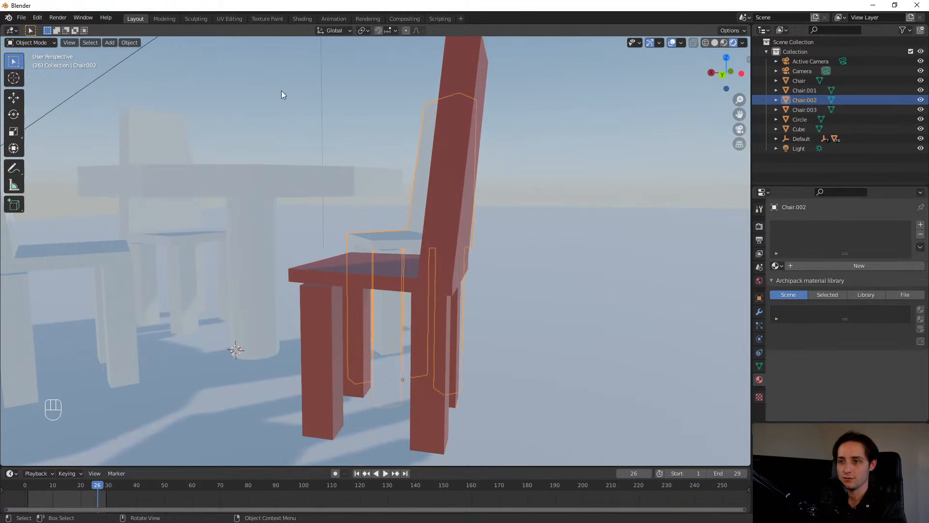
{"action": "left_click", "coordinate": [430, 307]}
{"action": "key", "text": "Tab"}
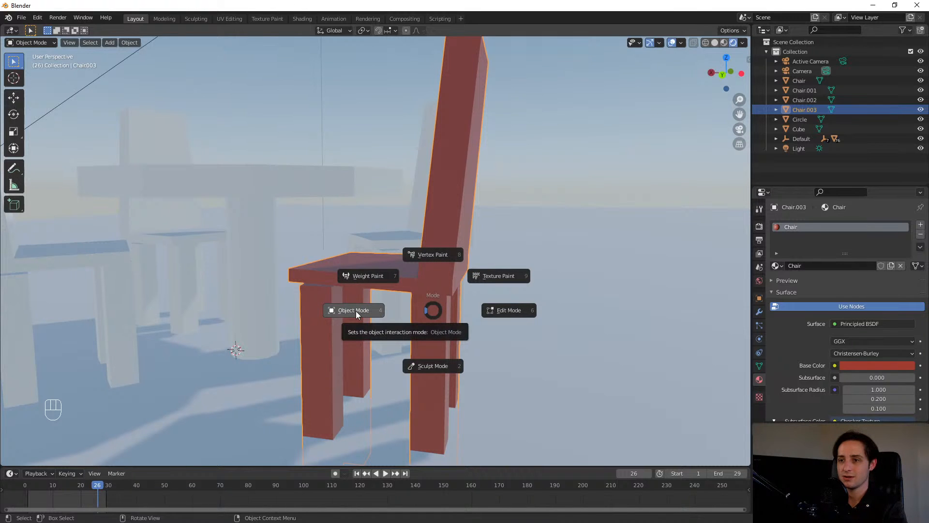
{"action": "left_click", "coordinate": [507, 308]}
{"action": "key", "text": "a"}
{"action": "key", "text": "u"}
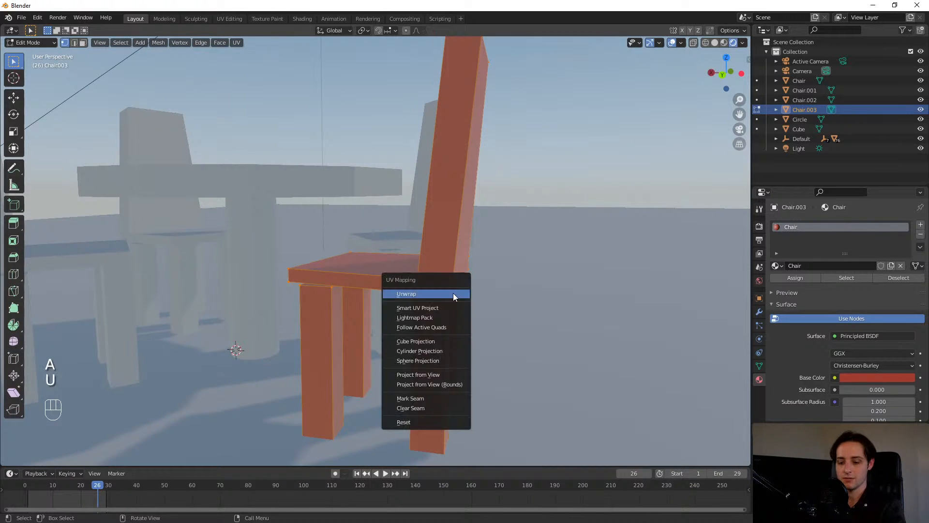
{"action": "left_click", "coordinate": [419, 308]}
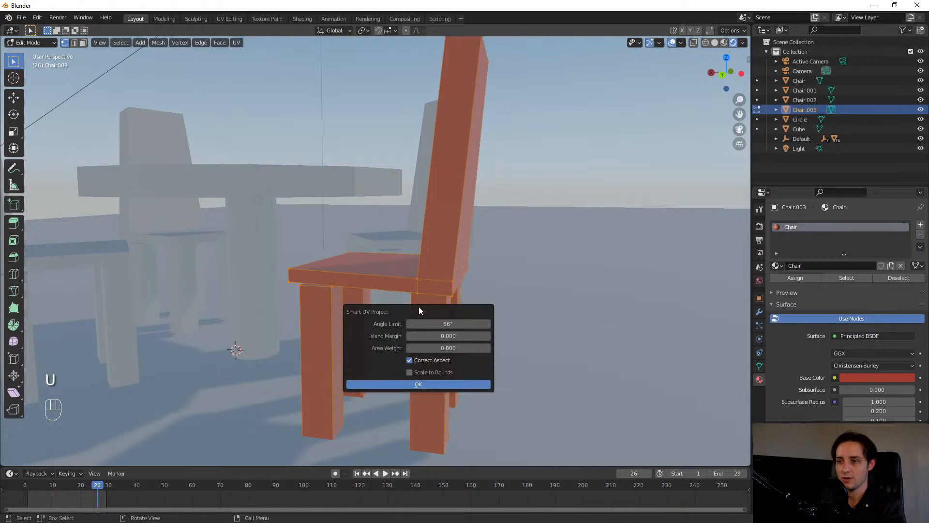
{"action": "left_click", "coordinate": [416, 383]}
- Assign a Checker Texture to the Chair material's base colour and return the chair to Object Mode
{"action": "middle_click_drag", "start_coordinate": [351, 315], "coordinate": [372, 318]}
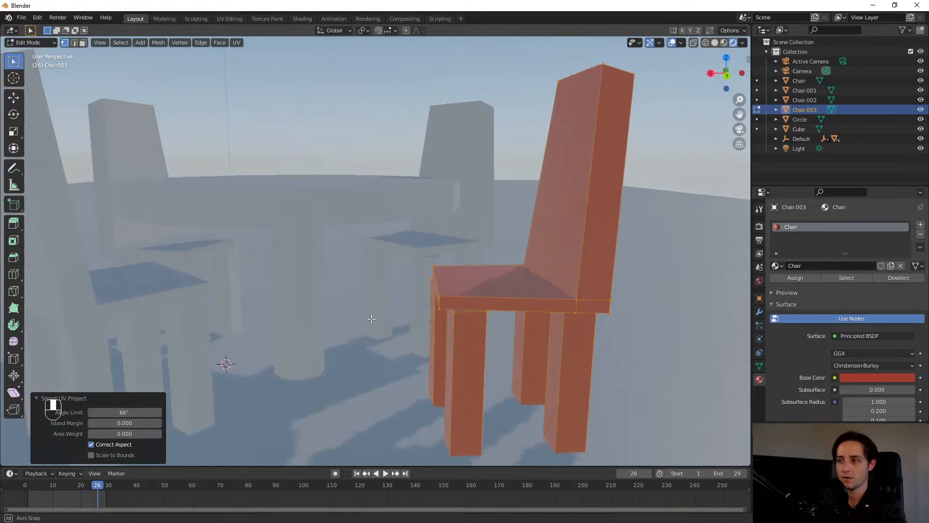
{"action": "scroll", "coordinate": [774, 360], "scroll_direction": "down", "scroll_amount": 1}
{"action": "middle_click_drag", "start_coordinate": [572, 306], "coordinate": [533, 293], "text": "shift"}
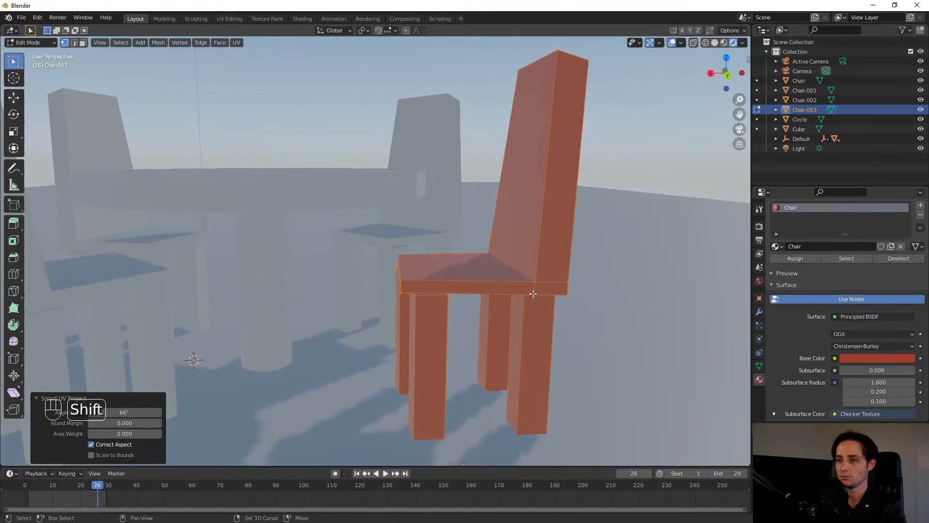
{"action": "scroll", "coordinate": [811, 361], "scroll_direction": "down", "scroll_amount": 2}
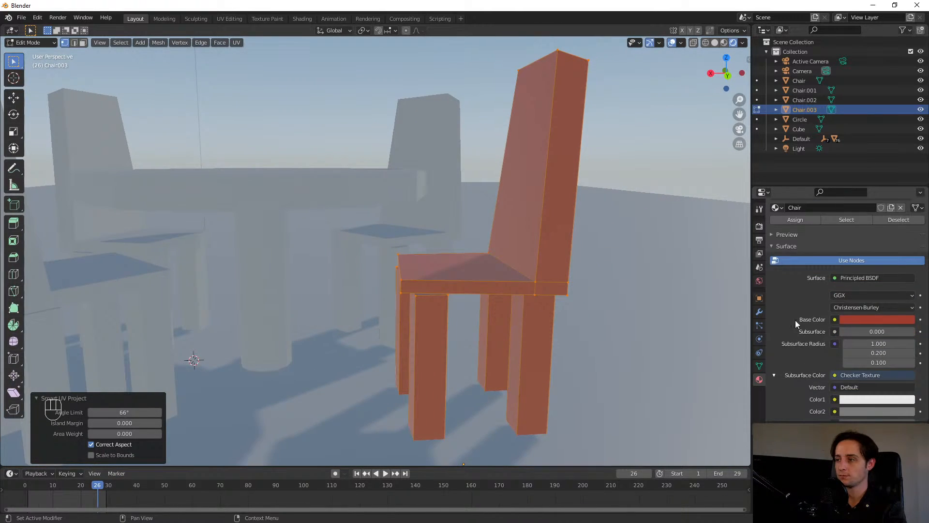
{"action": "left_click", "coordinate": [835, 320]}
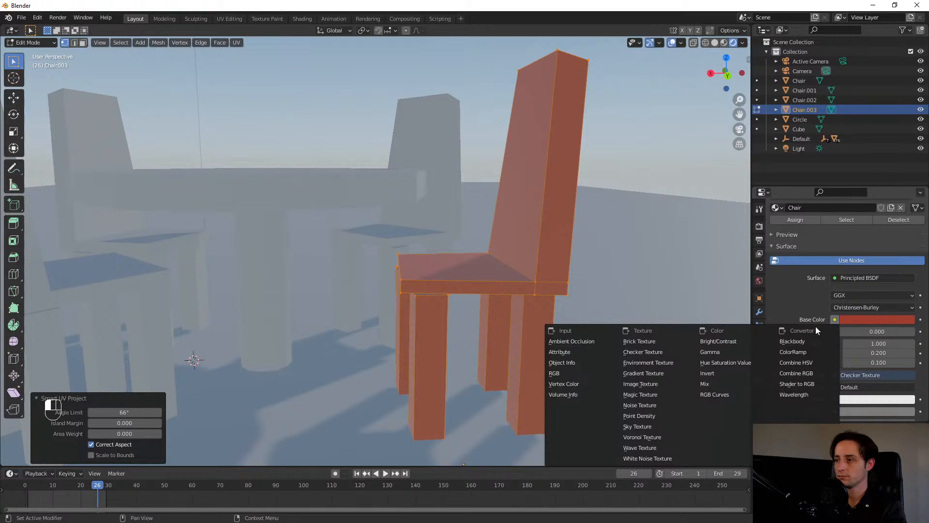
{"action": "left_click", "coordinate": [643, 352]}
{"action": "key", "text": "Tab"}
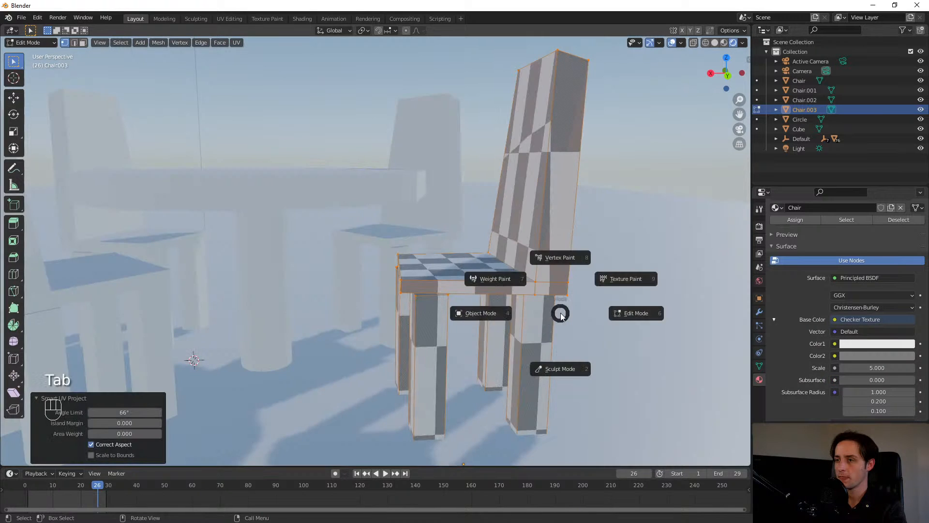
{"action": "left_click", "coordinate": [498, 317]}
{"action": "middle_click_drag", "start_coordinate": [497, 316], "coordinate": [426, 332]}
{"action": "scroll", "coordinate": [806, 338], "scroll_direction": "up", "scroll_amount": 2}
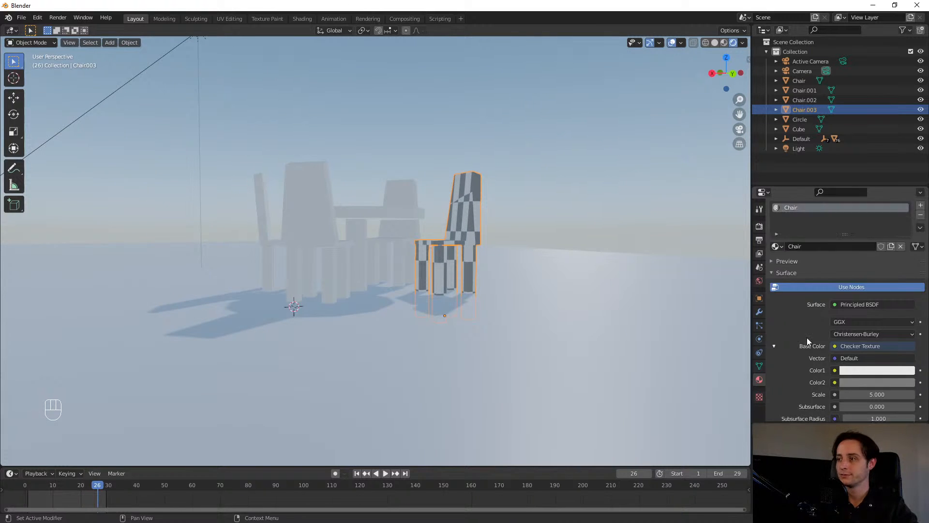
- Remove the Checker Texture from both the subsurface colour and the base colour of the Chair material
{"action": "scroll", "coordinate": [807, 338], "scroll_direction": "down", "scroll_amount": 3}
{"action": "scroll", "coordinate": [775, 284], "scroll_direction": "down", "scroll_amount": 1}
{"action": "left_click", "coordinate": [773, 269]}
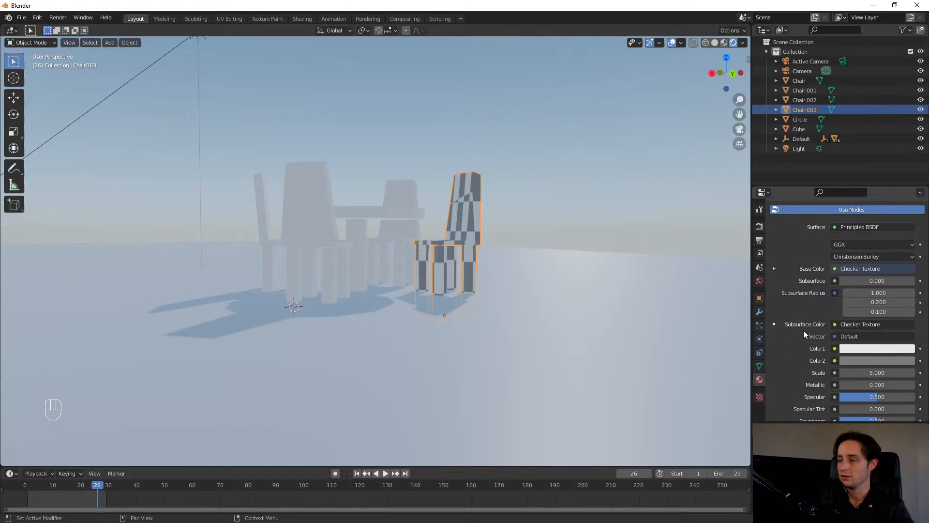
{"action": "left_click", "coordinate": [832, 327]}
{"action": "left_click", "coordinate": [833, 326]}
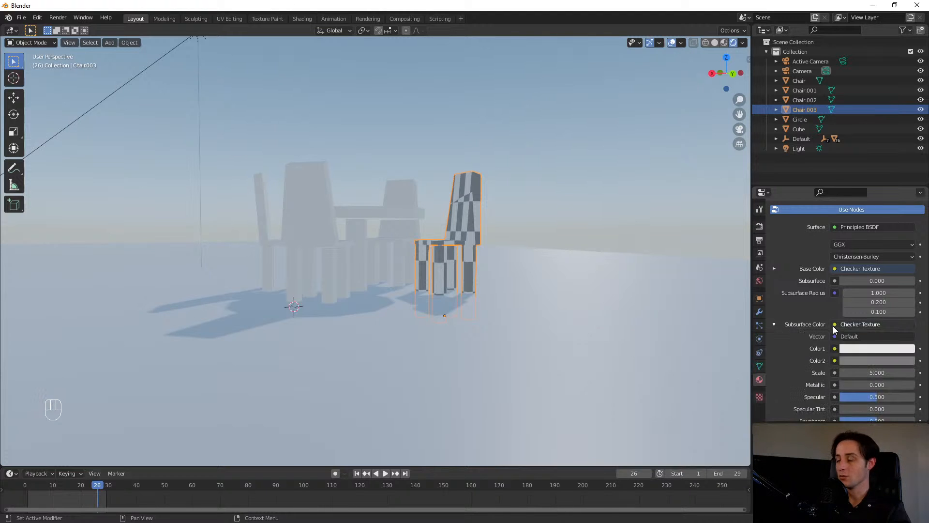
{"action": "left_click", "coordinate": [835, 325]}
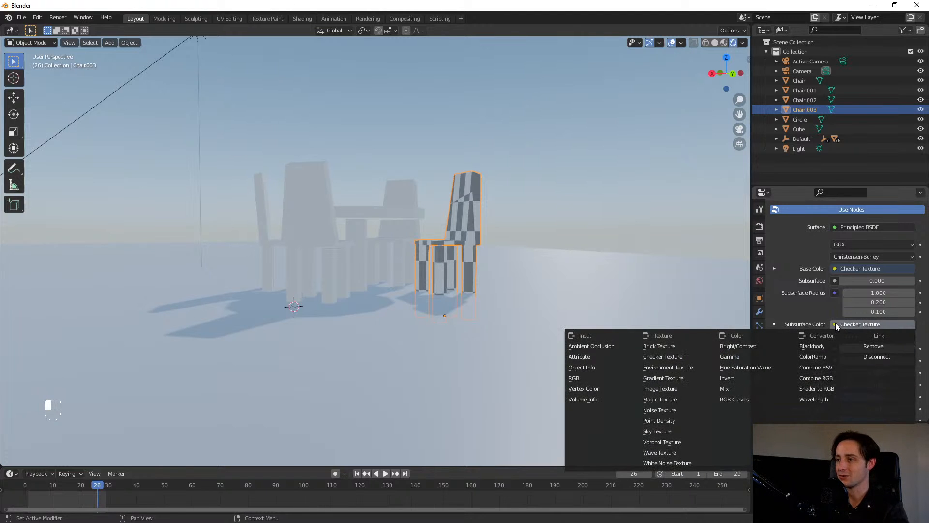
{"action": "left_click", "coordinate": [885, 344]}
{"action": "scroll", "coordinate": [473, 280], "scroll_direction": "up", "scroll_amount": 5}
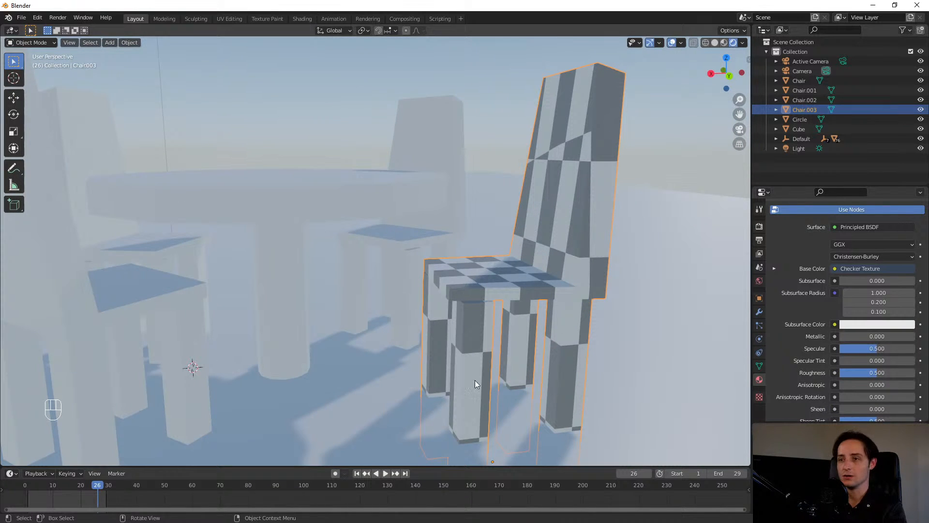
{"action": "left_click", "coordinate": [832, 269]}
{"action": "left_click", "coordinate": [871, 291]}
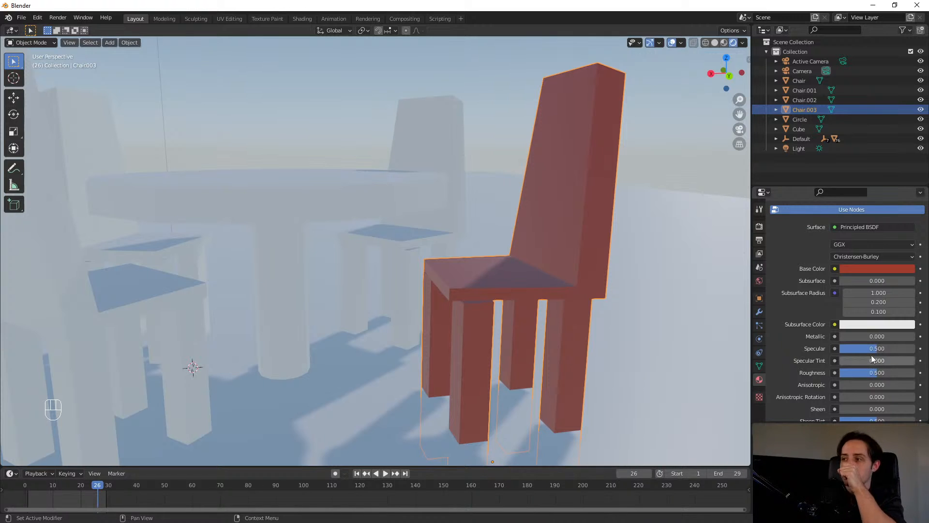
- Set the Chair material's specular to 0.640, its roughness to 0 and its metallic value to 1
{"action": "mouse_move", "coordinate": [868, 350]}
{"action": "left_mouse_down"}
{"action": "mouse_move", "coordinate": [915, 349]}
{"action": "mouse_move", "coordinate": [840, 349]}
{"action": "mouse_move", "coordinate": [888, 348]}
{"action": "left_mouse_up"}
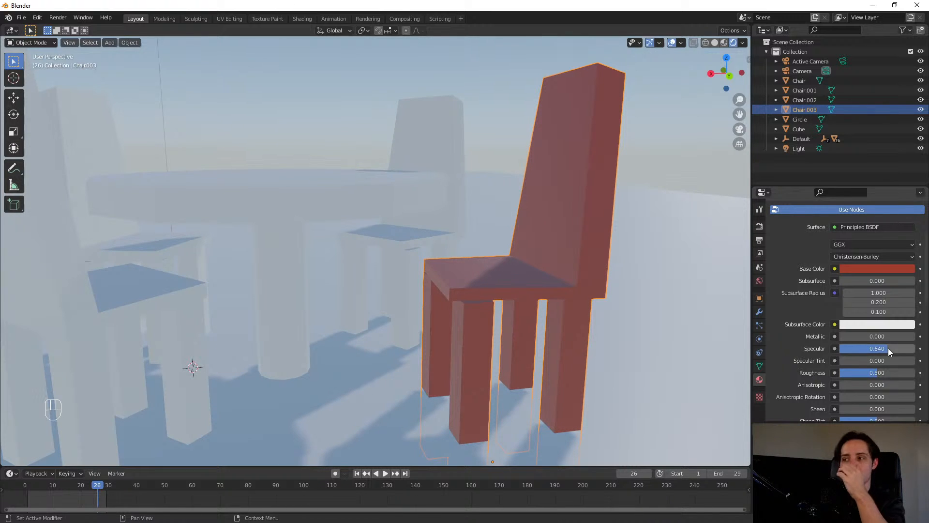
{"action": "middle_click_drag", "start_coordinate": [574, 293], "coordinate": [551, 302], "text": "shift"}
{"action": "left_click_drag", "start_coordinate": [875, 375], "coordinate": [900, 373]}
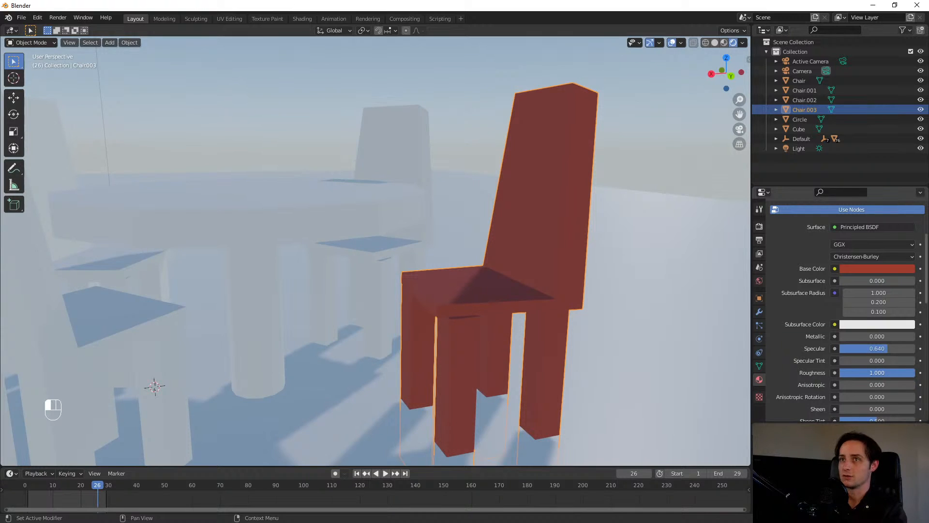
{"action": "left_click_drag", "start_coordinate": [915, 373], "coordinate": [850, 373]}
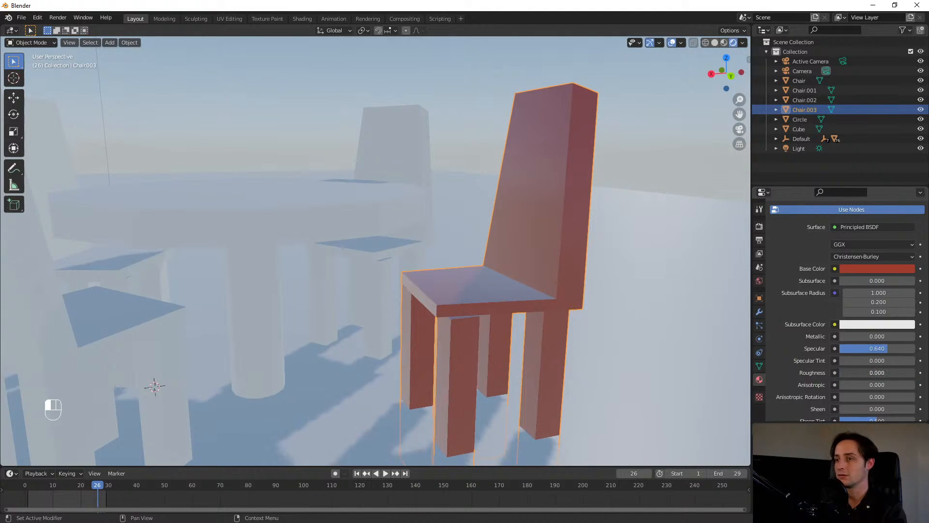
{"action": "middle_click_drag", "start_coordinate": [492, 303], "coordinate": [529, 280]}
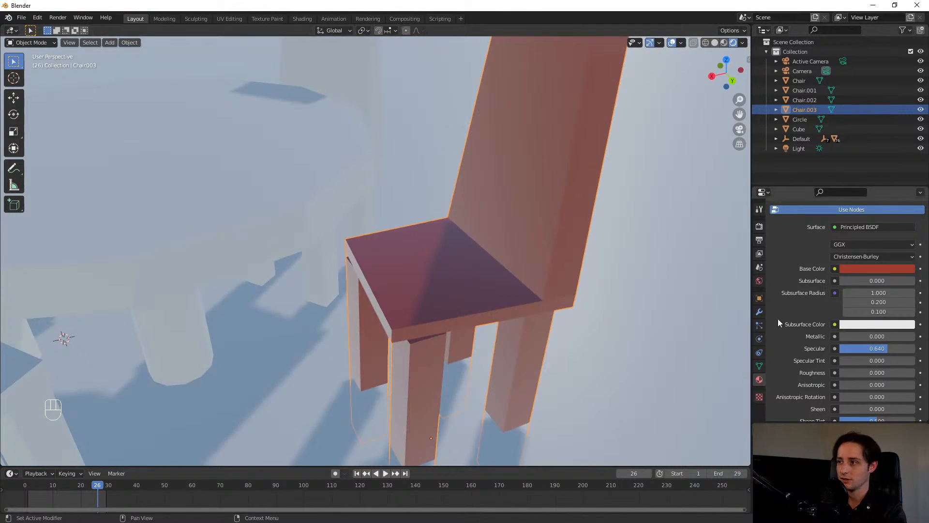
{"action": "left_click_drag", "start_coordinate": [850, 336], "coordinate": [917, 336]}
{"action": "middle_click_drag", "start_coordinate": [519, 253], "coordinate": [514, 266], "text": "shift"}
- Toggle Screen Space Reflections in the render settings to compare the red chair with and without them, ending with them off
{"action": "left_click", "coordinate": [759, 227]}
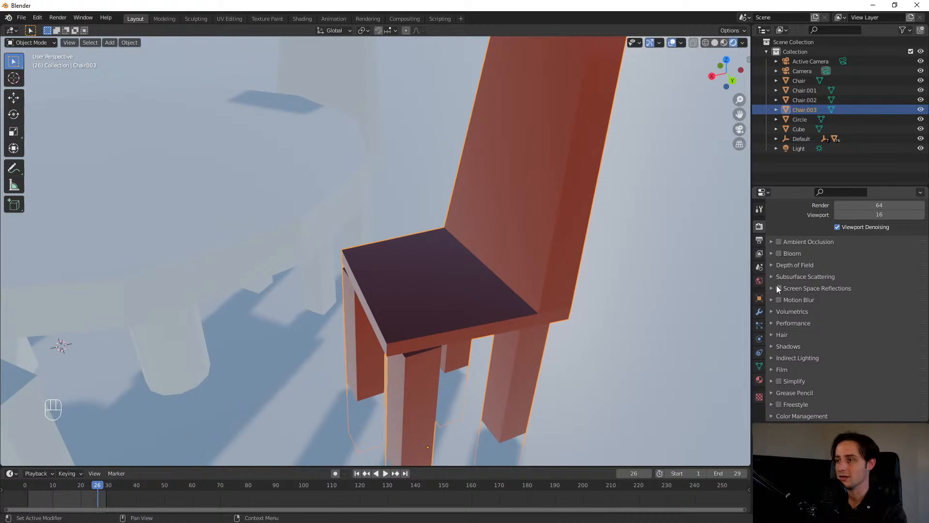
{"action": "left_click", "coordinate": [778, 288]}
{"action": "middle_click_drag", "start_coordinate": [394, 261], "coordinate": [436, 234]}
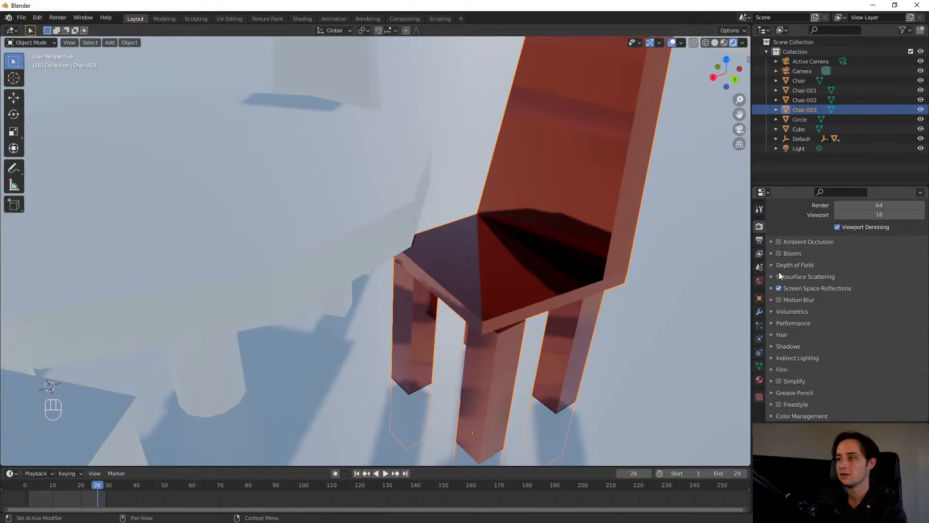
{"action": "middle_click_drag", "start_coordinate": [479, 213], "coordinate": [565, 177]}
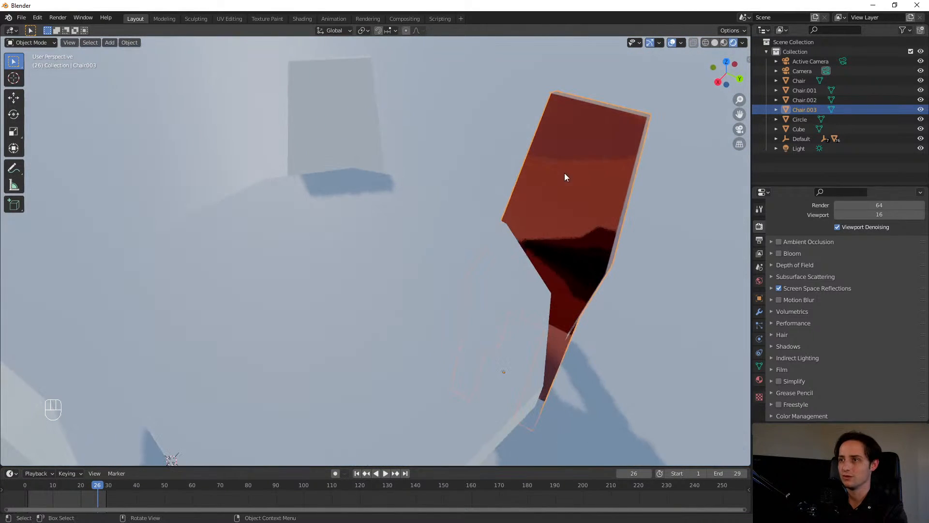
{"action": "middle_click_drag", "start_coordinate": [651, 152], "coordinate": [525, 225]}
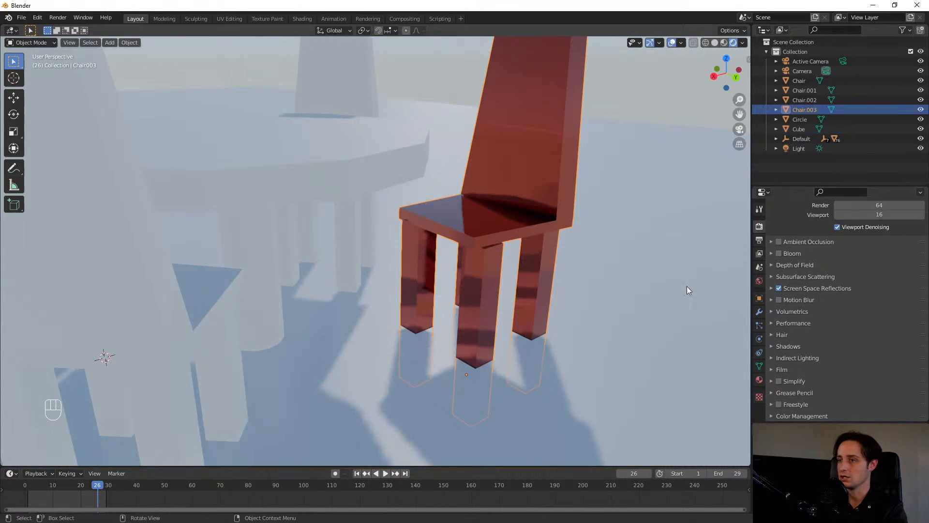
{"action": "left_click", "coordinate": [778, 289]}
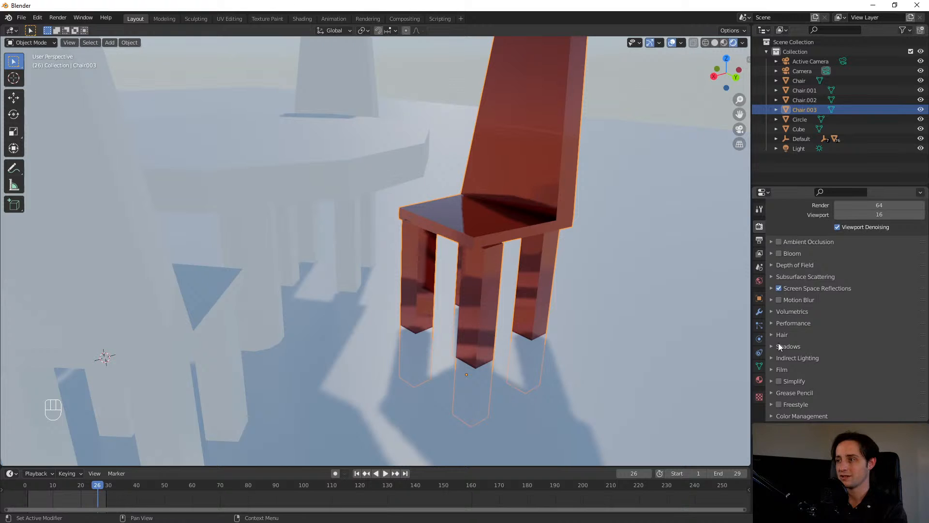
{"action": "left_click", "coordinate": [779, 289]}
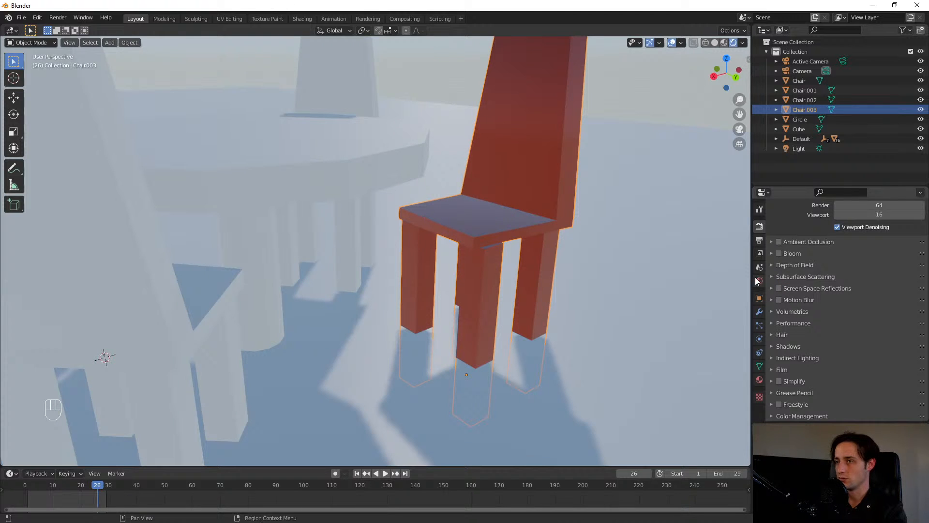
{"action": "left_click", "coordinate": [779, 287]}
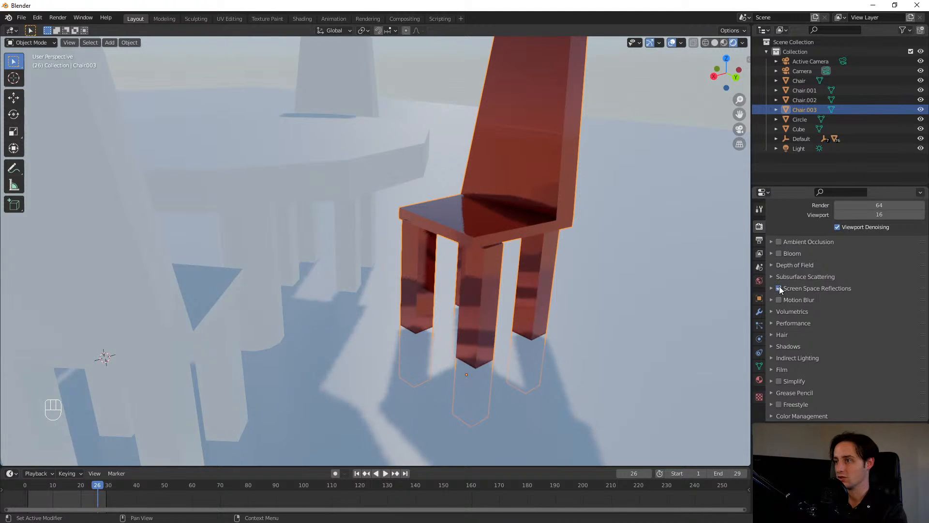
{"action": "left_click", "coordinate": [779, 288]}
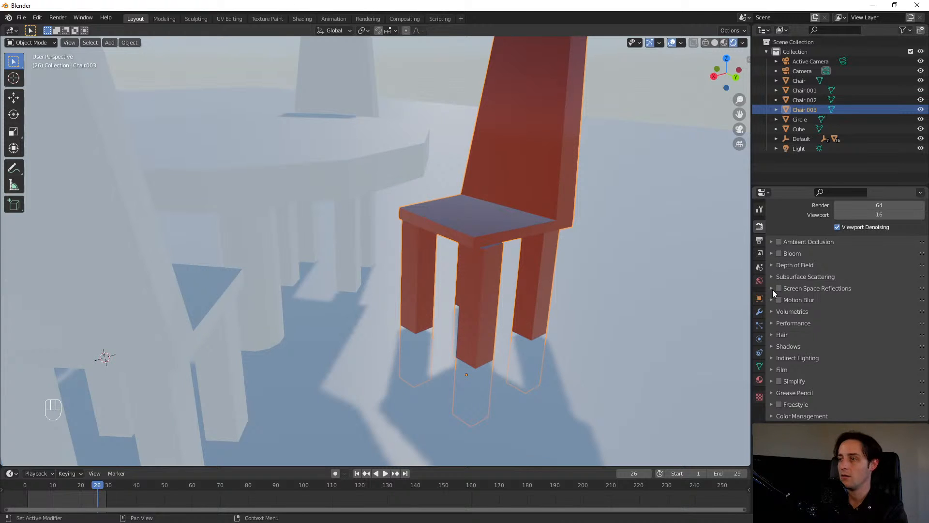
- Give the Chair material a matte finish with metallic 0, specular 0 and roughness 1
{"action": "left_click", "coordinate": [760, 379]}
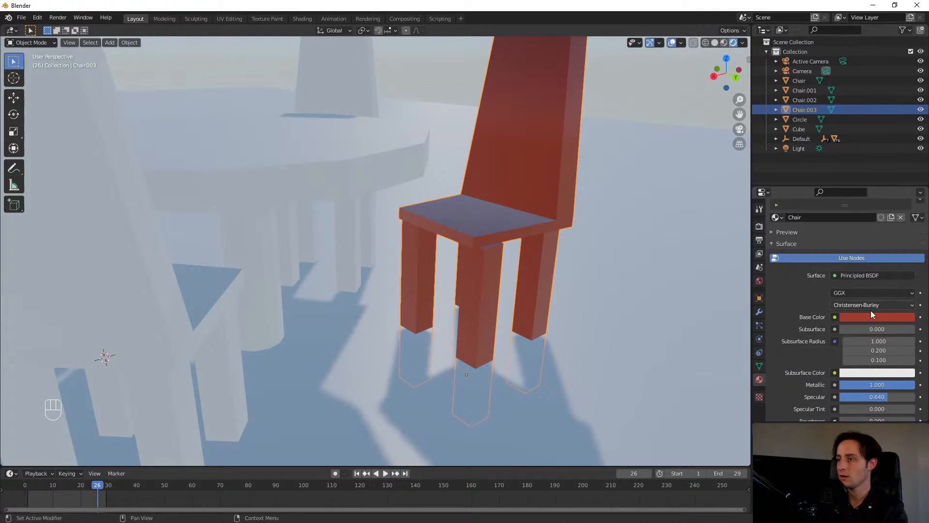
{"action": "left_click_drag", "start_coordinate": [873, 386], "coordinate": [841, 387]}
{"action": "scroll", "coordinate": [813, 370], "scroll_direction": "down", "scroll_amount": 3}
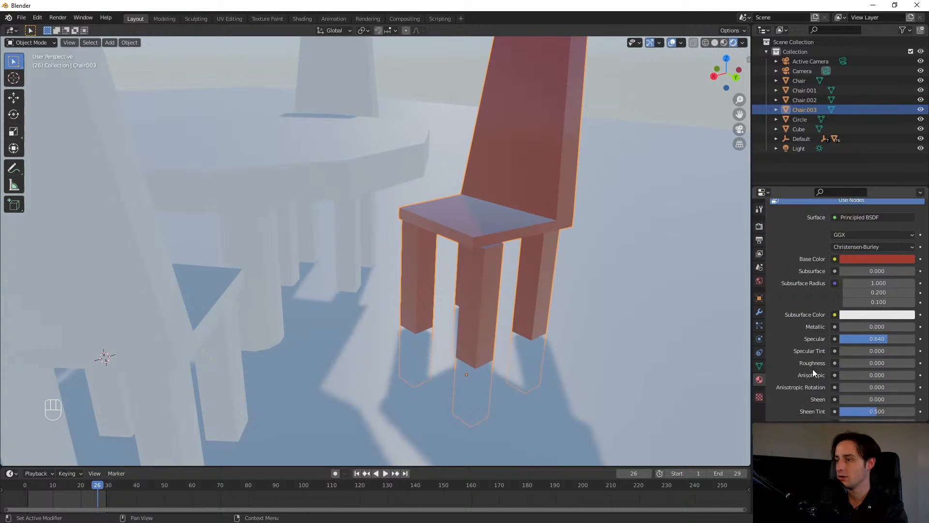
{"action": "left_click_drag", "start_coordinate": [875, 338], "coordinate": [840, 342]}
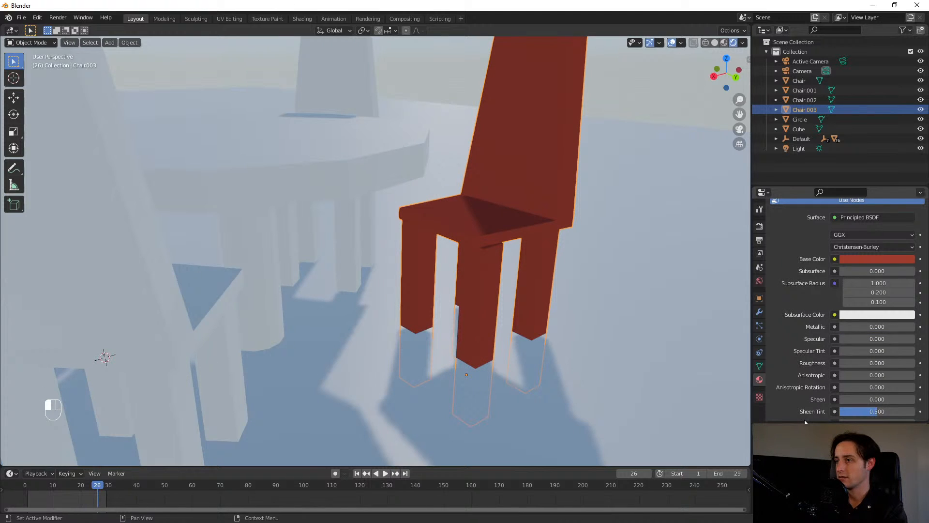
{"action": "scroll", "coordinate": [842, 385], "scroll_direction": "down", "scroll_amount": 2}
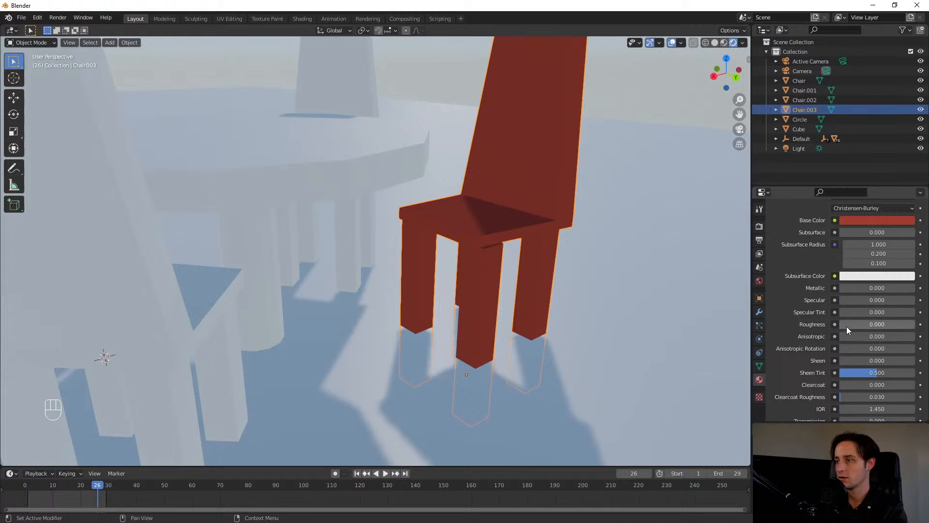
{"action": "left_click_drag", "start_coordinate": [847, 324], "coordinate": [915, 324]}
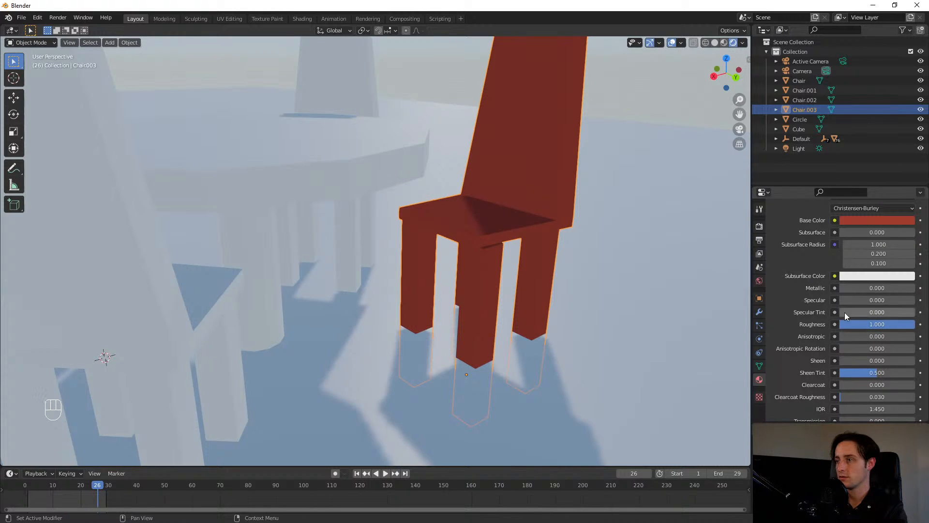
- Assign the existing Chair material to the unpainted chair named Chair
{"action": "middle_click_drag", "start_coordinate": [527, 286], "coordinate": [214, 297]}
{"action": "scroll", "coordinate": [355, 270], "scroll_direction": "down", "scroll_amount": 2}
{"action": "left_click", "coordinate": [242, 321]}
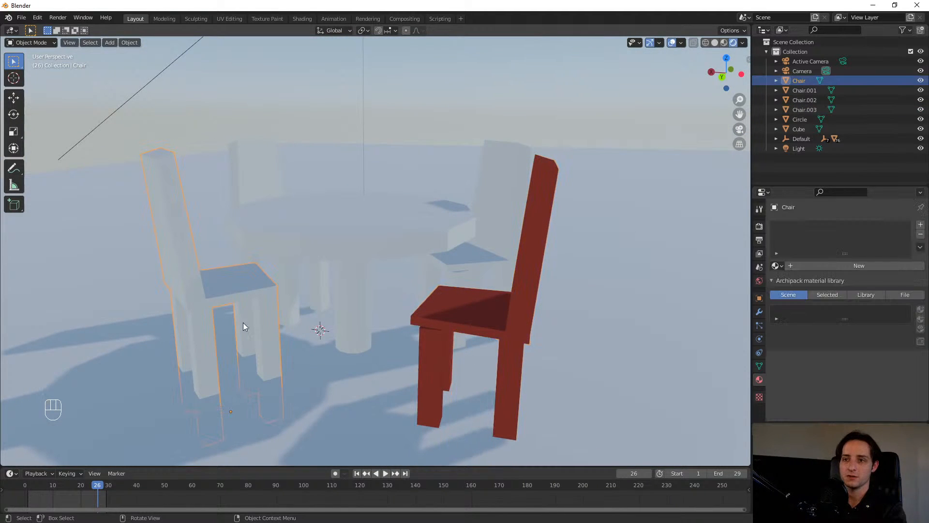
{"action": "middle_click_drag", "start_coordinate": [346, 321], "coordinate": [626, 286], "text": "shift"}
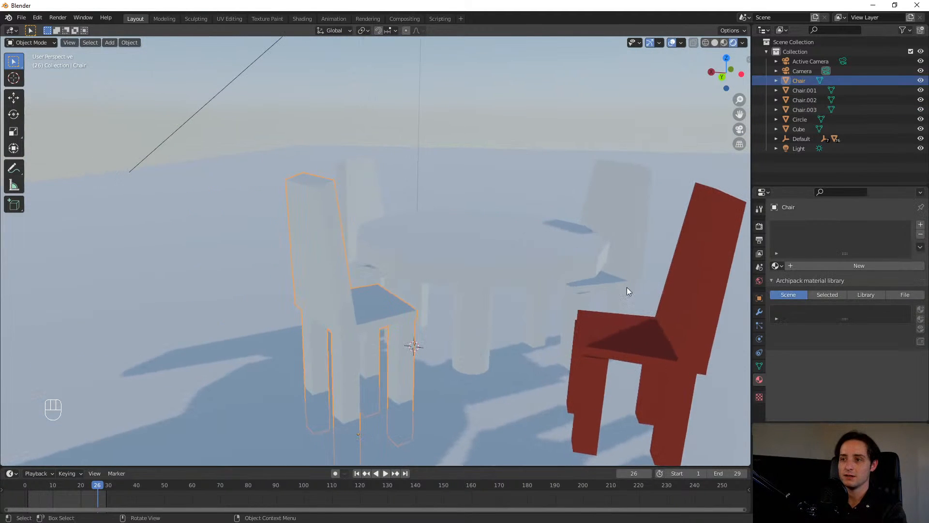
{"action": "left_click", "coordinate": [777, 266]}
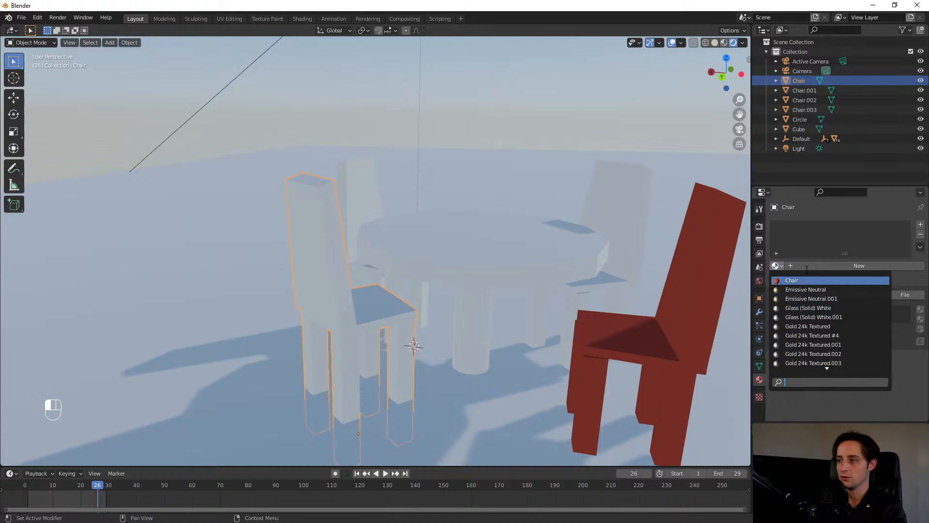
{"action": "scroll", "coordinate": [843, 385], "scroll_direction": "down", "scroll_amount": 1}
{"action": "scroll", "coordinate": [840, 367], "scroll_direction": "down", "scroll_amount": 20}
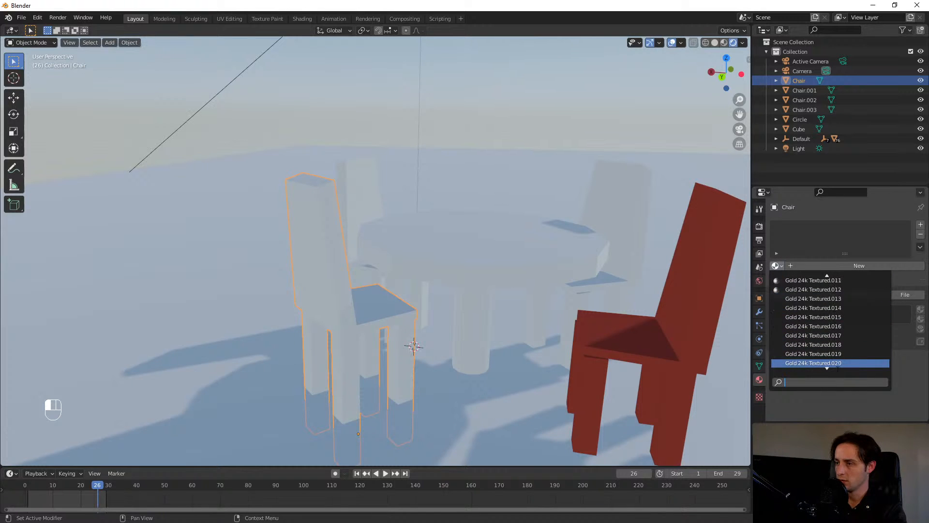
{"action": "scroll", "coordinate": [836, 366], "scroll_direction": "down", "scroll_amount": 5}
{"action": "scroll", "coordinate": [840, 354], "scroll_direction": "up", "scroll_amount": 15}
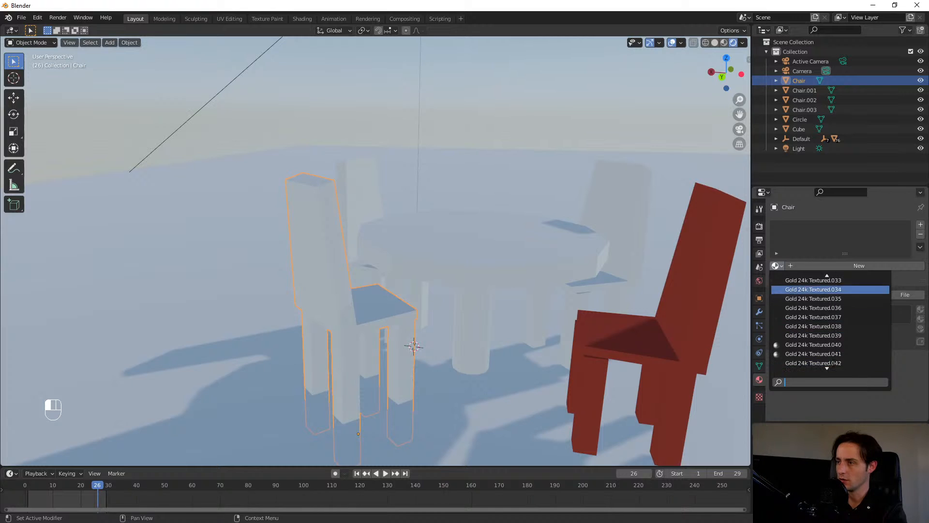
{"action": "scroll", "coordinate": [841, 353], "scroll_direction": "up", "scroll_amount": 20}
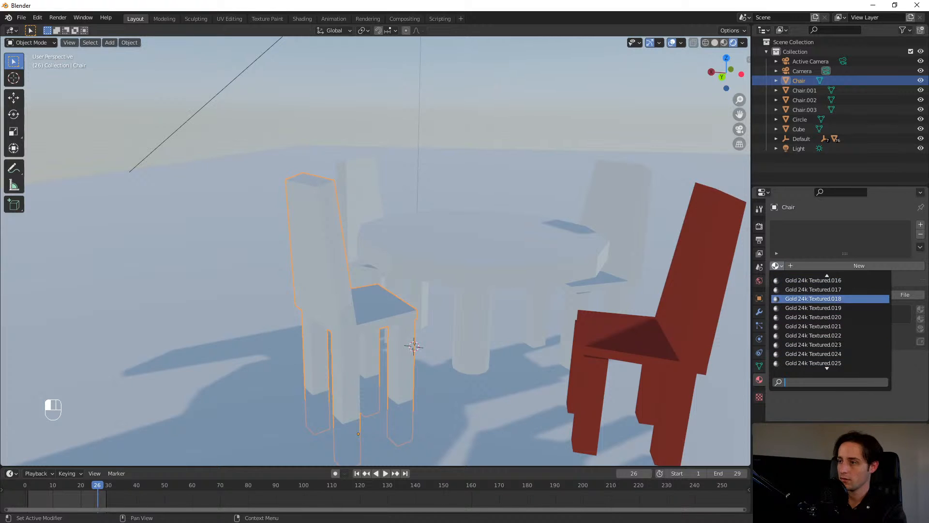
{"action": "scroll", "coordinate": [830, 281], "scroll_direction": "up", "scroll_amount": 9}
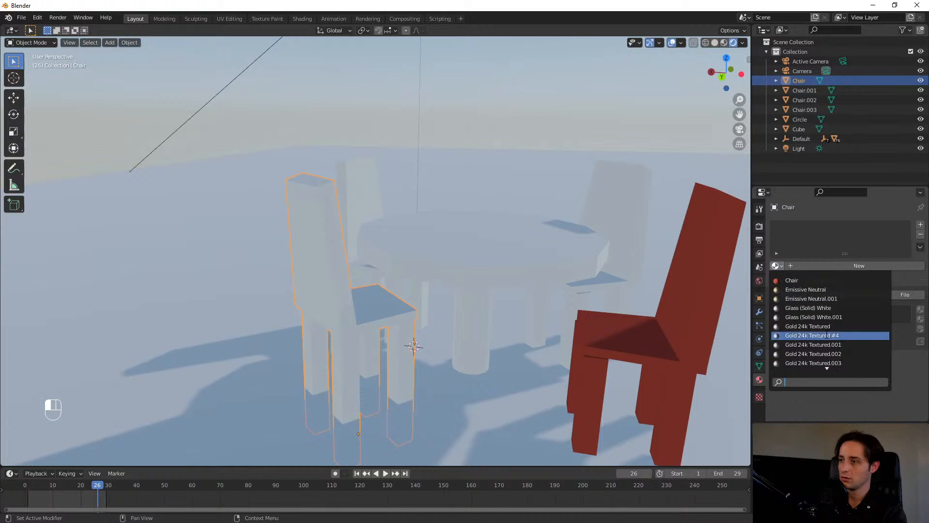
{"action": "left_click", "coordinate": [807, 280]}
- Assign the existing Chair material to the two remaining white chairs, Chair.001 and Chair.002
{"action": "left_click", "coordinate": [376, 198]}
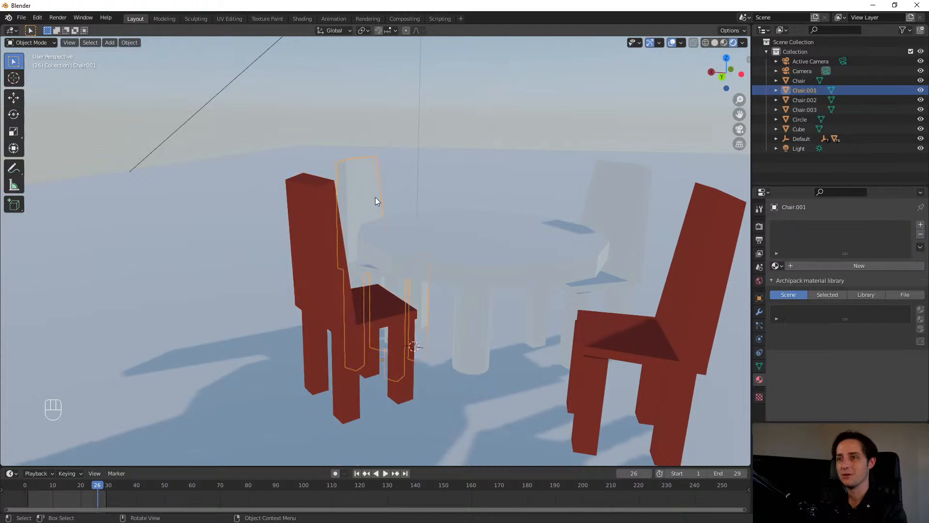
{"action": "left_click", "coordinate": [775, 265]}
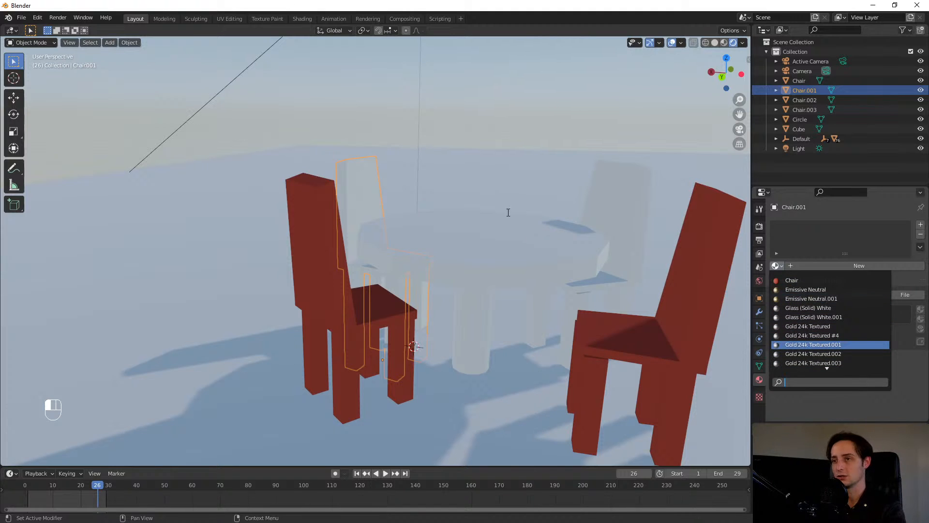
{"action": "left_click", "coordinate": [805, 280]}
{"action": "left_click", "coordinate": [621, 182]}
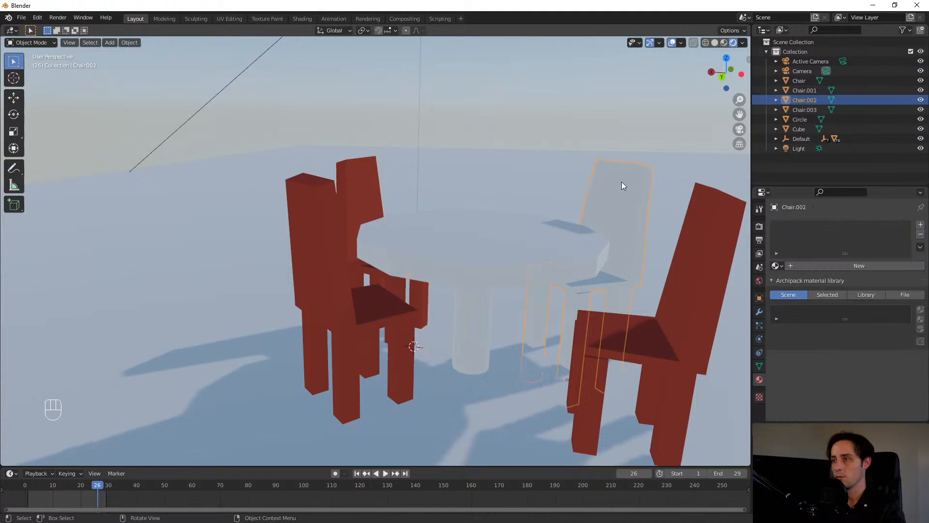
{"action": "left_click", "coordinate": [776, 265]}
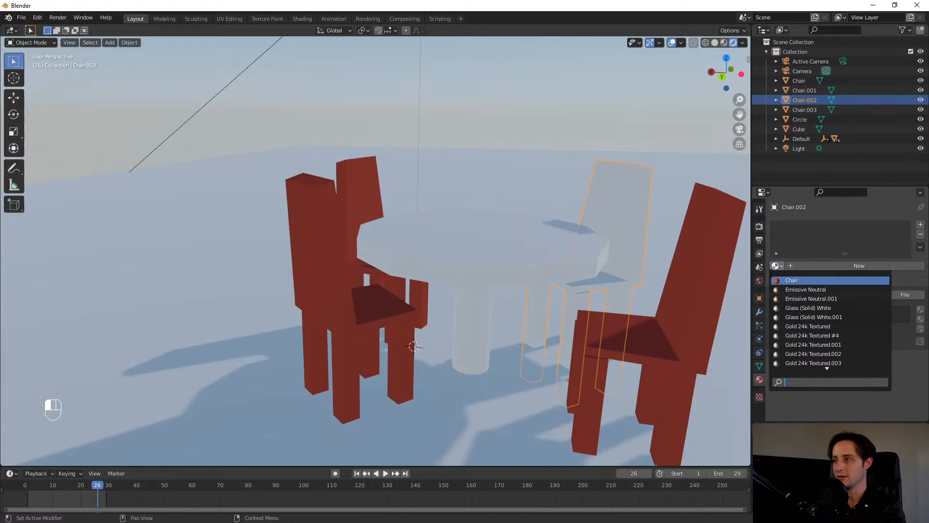
{"action": "left_click", "coordinate": [784, 280]}
{"action": "middle_click_drag", "start_coordinate": [685, 276], "coordinate": [517, 353]}
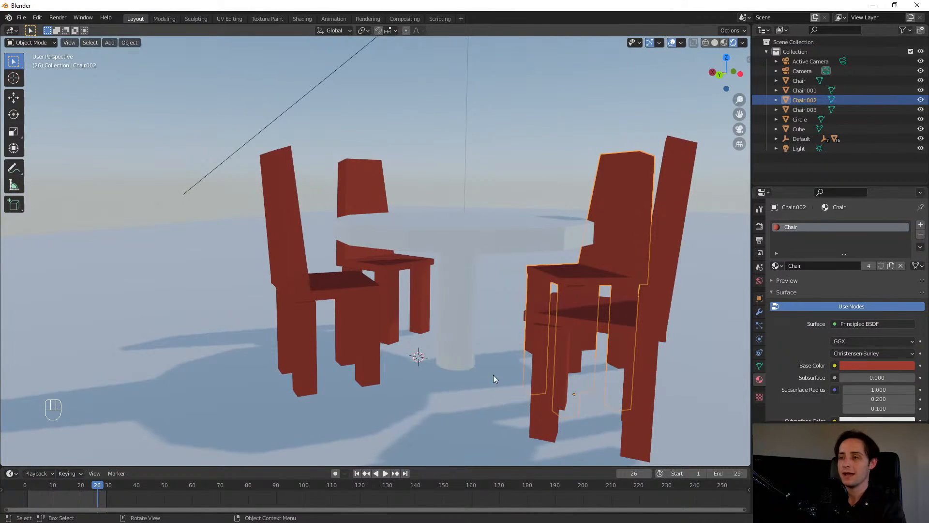
- Assign the existing Chair material to the table, then make the table's material an independent single-user copy
{"action": "left_click", "coordinate": [469, 229]}
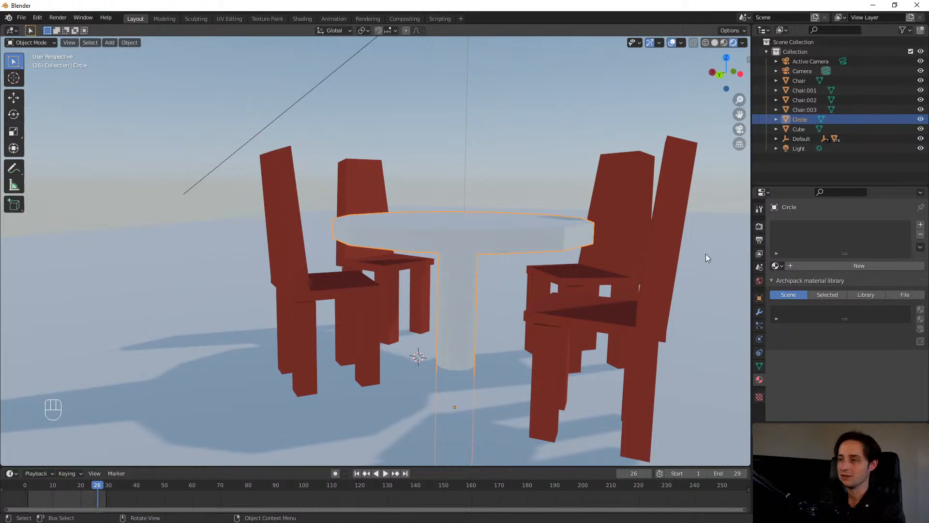
{"action": "left_click", "coordinate": [778, 265]}
{"action": "left_click", "coordinate": [786, 279]}
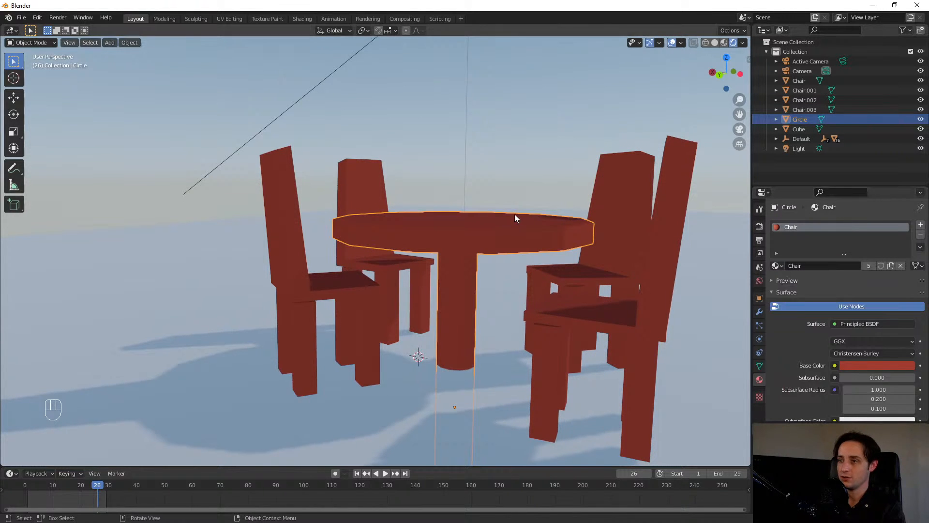
{"action": "mouse_move", "coordinate": [516, 216]}
{"action": "middle_mouse_down"}
{"action": "mouse_move", "coordinate": [455, 234]}
{"action": "mouse_move", "coordinate": [504, 230]}
{"action": "middle_mouse_up"}
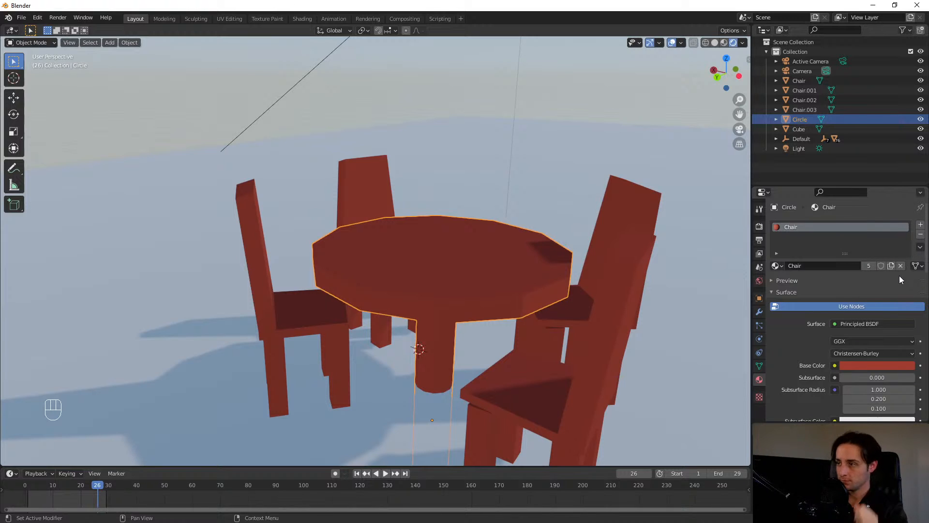
{"action": "left_click", "coordinate": [870, 266]}
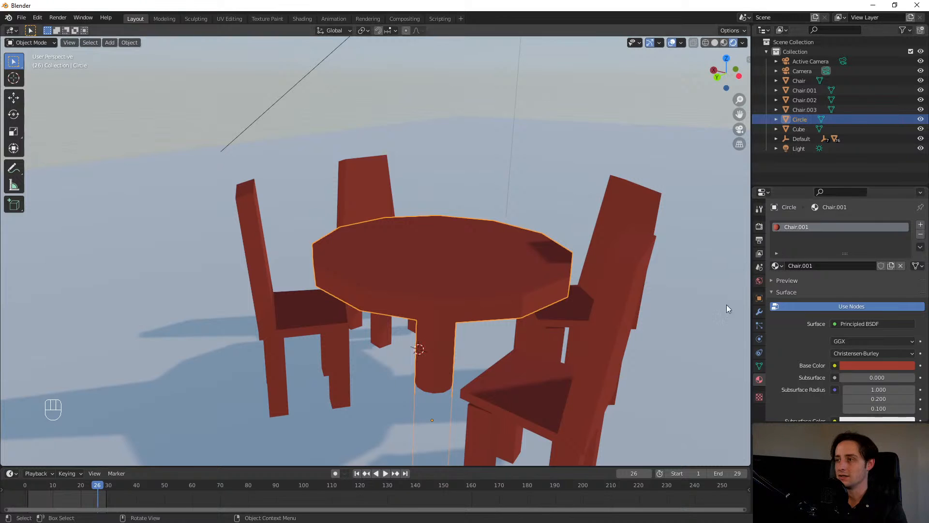
- Change the base color of the table's Chair.001 material to a deep crimson red
{"action": "left_click", "coordinate": [856, 367]}
{"action": "left_click", "coordinate": [874, 279]}
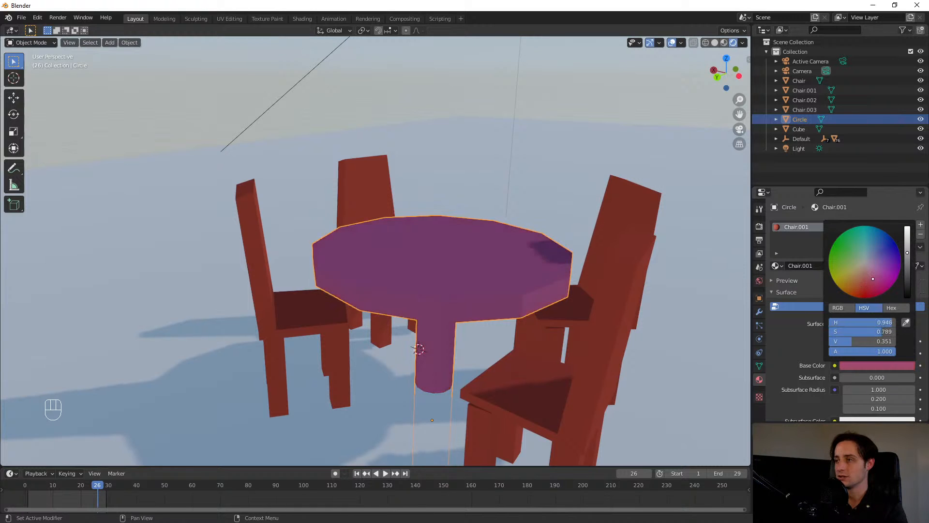
{"action": "left_click_drag", "start_coordinate": [878, 279], "coordinate": [861, 289]}
- Recolour the shared Chair material on all four chairs to brown, with hue 0.047, saturation 0.702 and value 0.351
{"action": "left_click", "coordinate": [503, 431]}
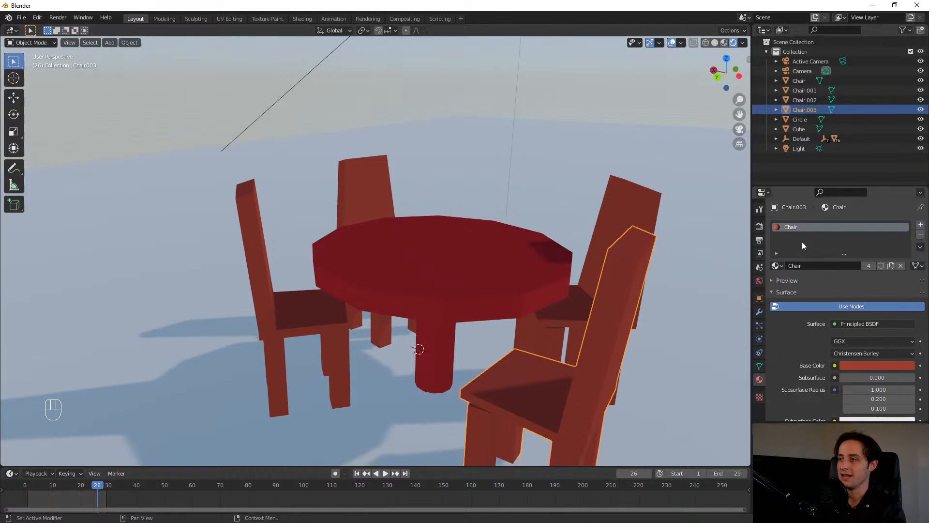
{"action": "left_click", "coordinate": [849, 366]}
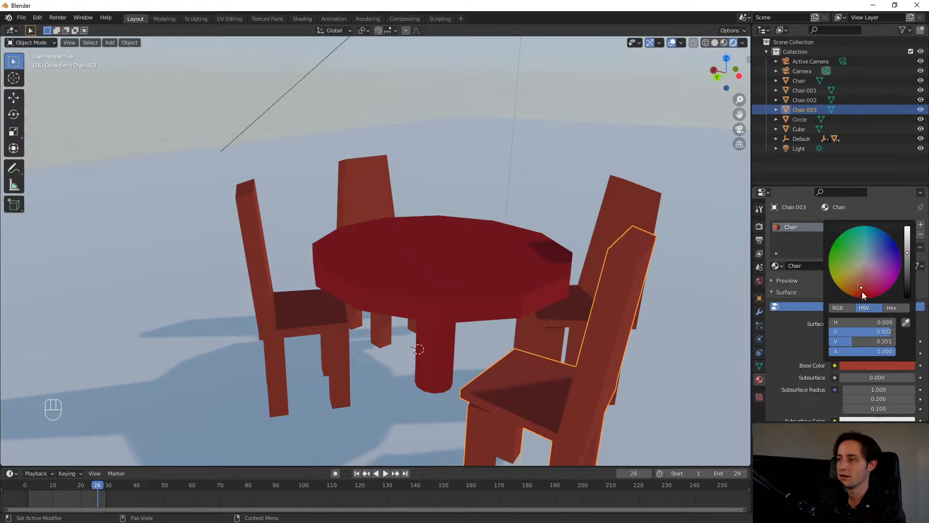
{"action": "left_click_drag", "start_coordinate": [862, 291], "coordinate": [859, 276]}
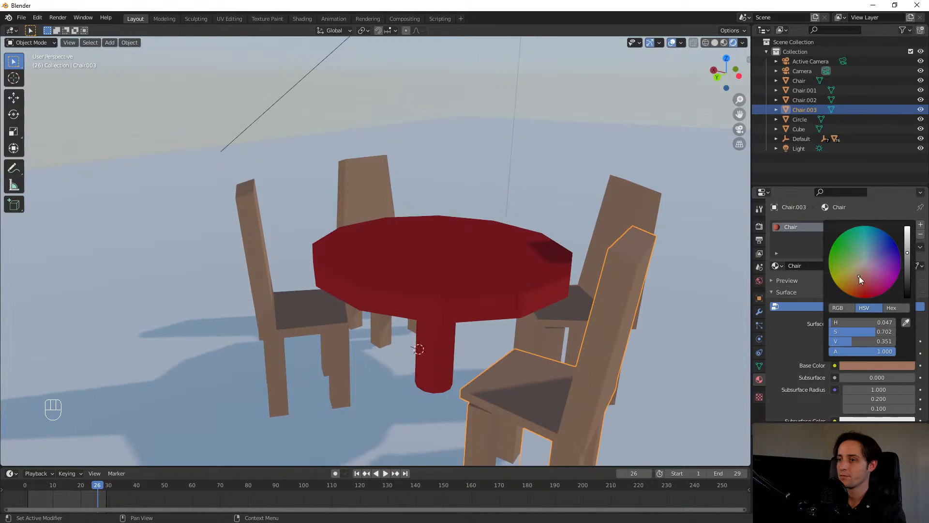
- Select the table and a chair in turn to compare their separate materials from several angles
{"action": "middle_click_drag", "start_coordinate": [543, 293], "coordinate": [559, 280]}
{"action": "left_click", "coordinate": [527, 248]}
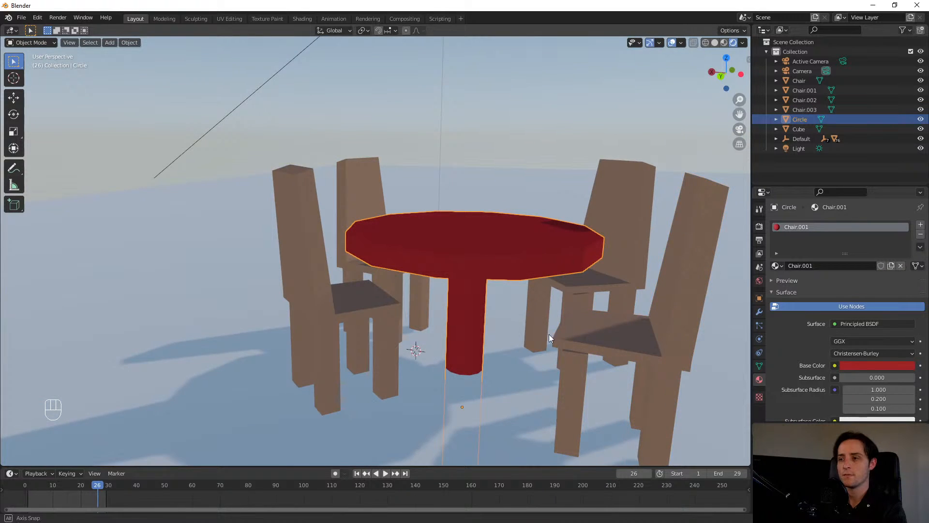
{"action": "middle_click_drag", "start_coordinate": [549, 334], "coordinate": [489, 343]}
{"action": "left_click", "coordinate": [548, 400]}
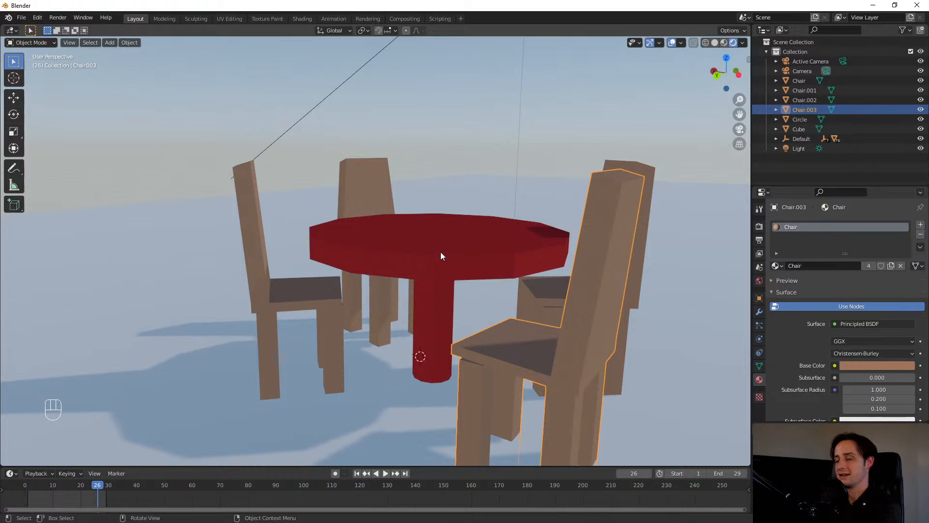
{"action": "left_click", "coordinate": [461, 250]}
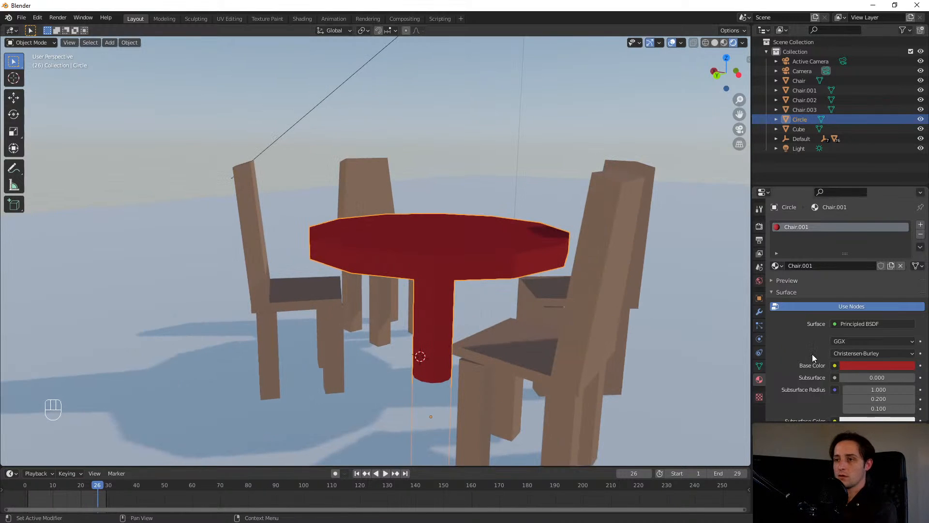
{"action": "scroll", "coordinate": [813, 358], "scroll_direction": "down", "scroll_amount": 2}
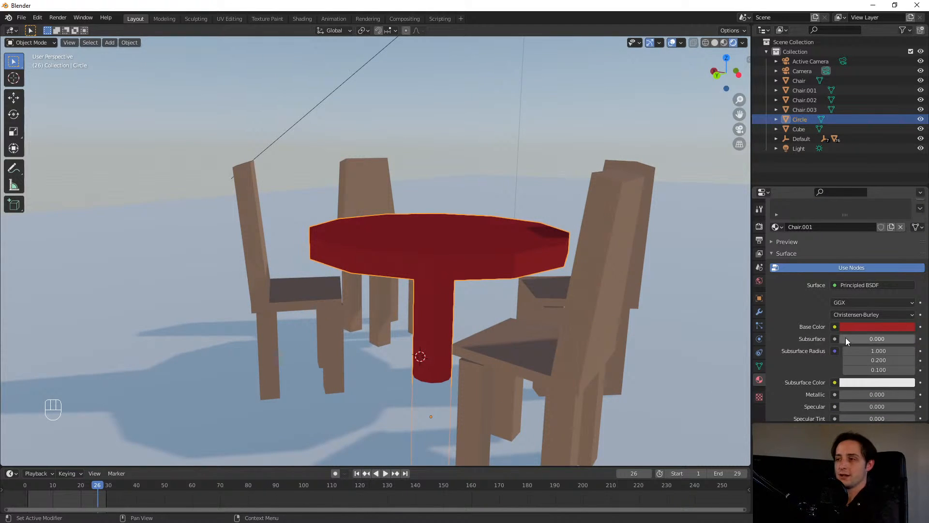
{"action": "middle_click_drag", "start_coordinate": [501, 334], "coordinate": [459, 307]}
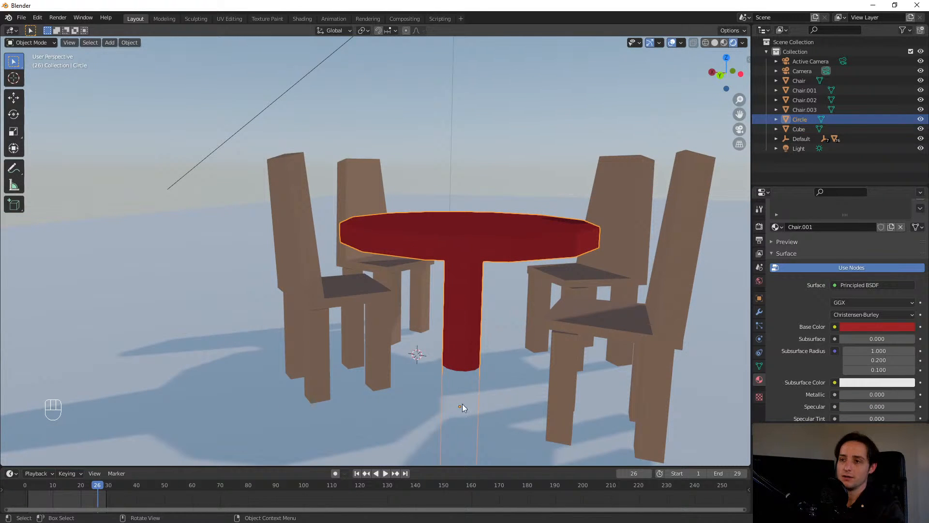
{"action": "scroll", "coordinate": [818, 308], "scroll_direction": "up", "scroll_amount": 2}
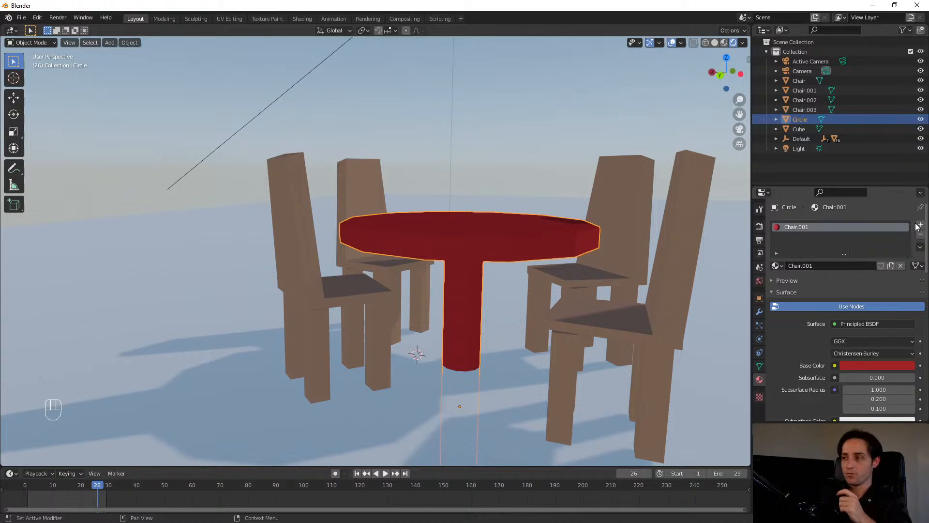
- Add a second material slot to the table and create a new material in it with a grey base color
{"action": "left_click", "coordinate": [920, 226]}
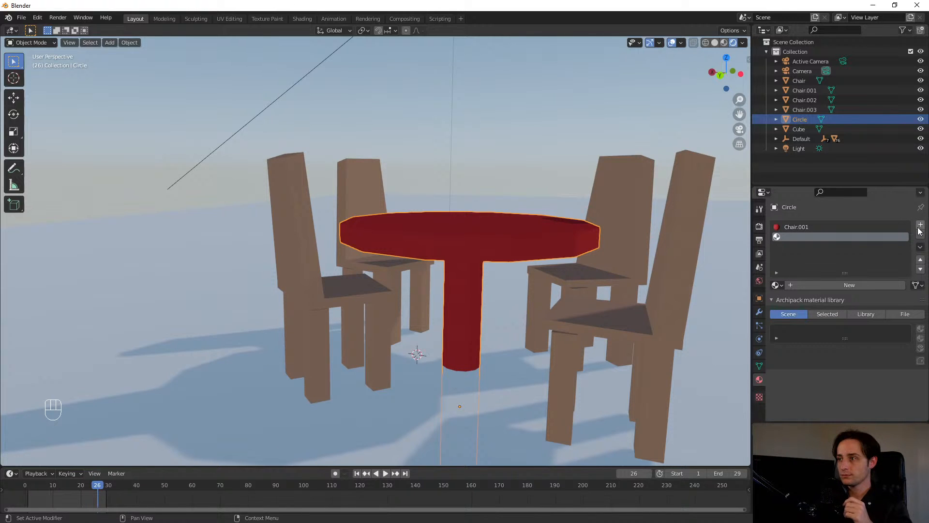
{"action": "left_click", "coordinate": [792, 286]}
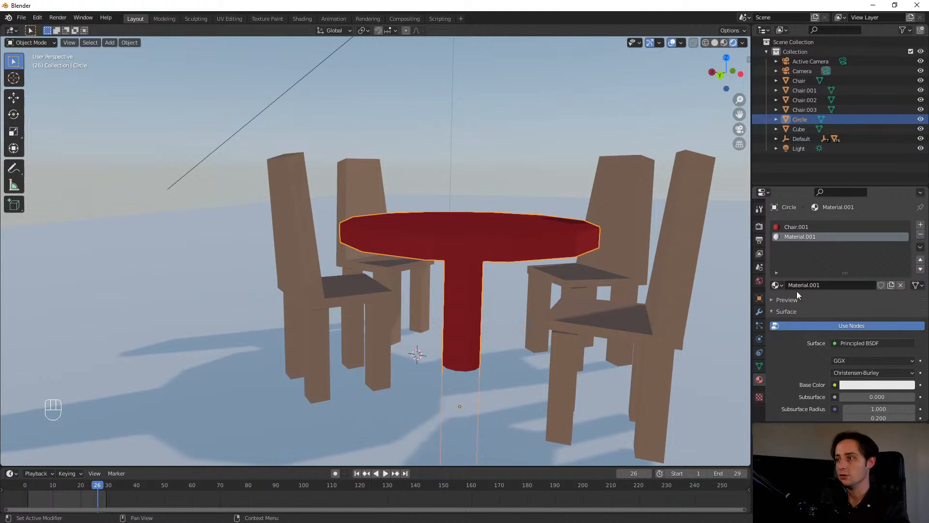
{"action": "scroll", "coordinate": [798, 295], "scroll_direction": "down", "scroll_amount": 1}
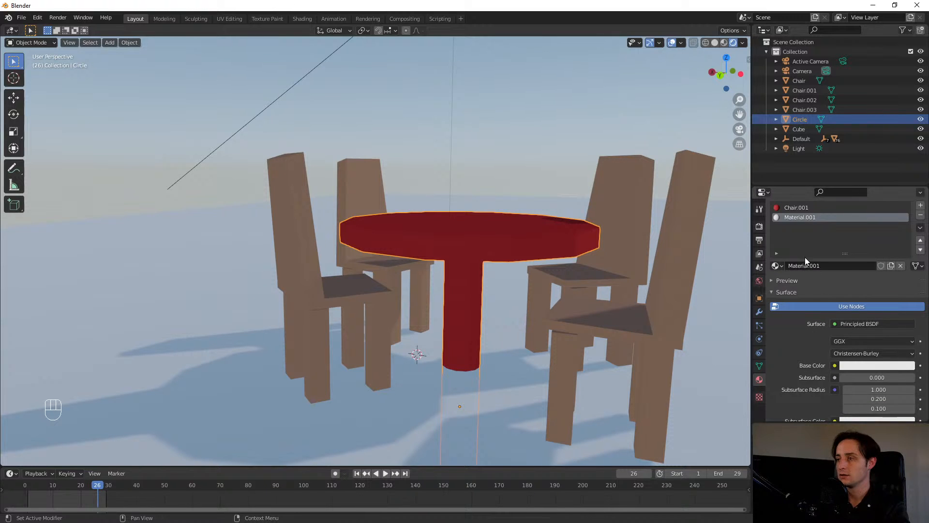
{"action": "scroll", "coordinate": [818, 348], "scroll_direction": "down", "scroll_amount": 1}
{"action": "left_click", "coordinate": [850, 346]}
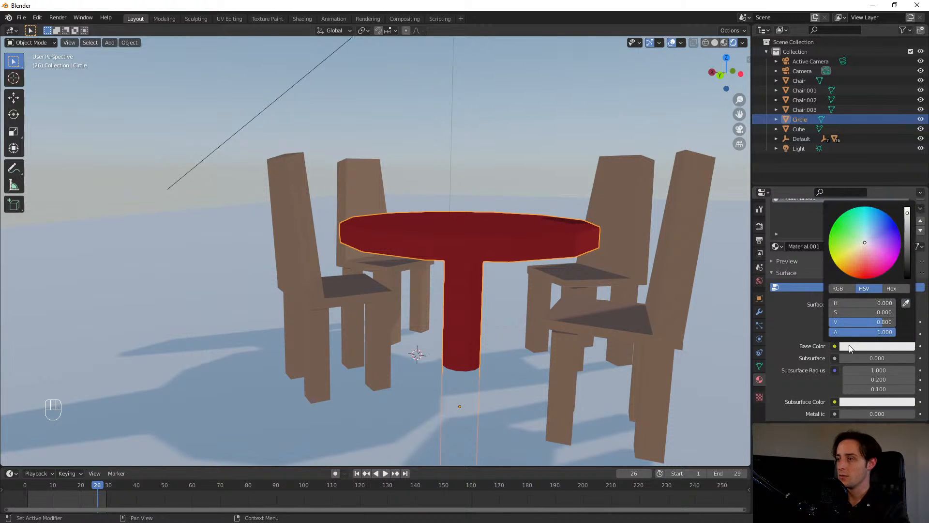
{"action": "mouse_move", "coordinate": [865, 261]}
{"action": "left_mouse_down"}
{"action": "mouse_move", "coordinate": [871, 266]}
{"action": "mouse_move", "coordinate": [865, 245]}
{"action": "mouse_move", "coordinate": [907, 259]}
{"action": "mouse_move", "coordinate": [907, 248]}
{"action": "left_mouse_up"}
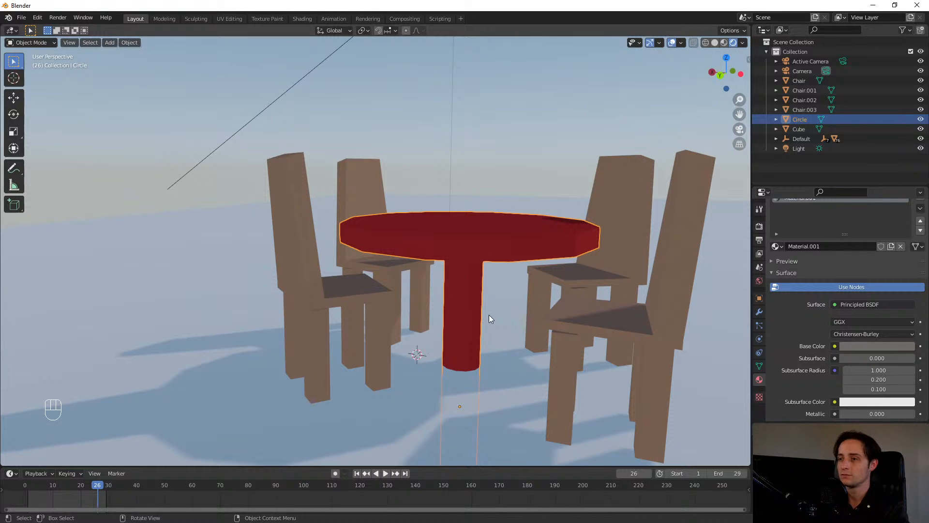
- Open the table mesh in Edit Mode
{"action": "left_click", "coordinate": [450, 303]}
{"action": "middle_click_drag", "start_coordinate": [450, 303], "coordinate": [471, 310]}
{"action": "left_click", "coordinate": [436, 241]}
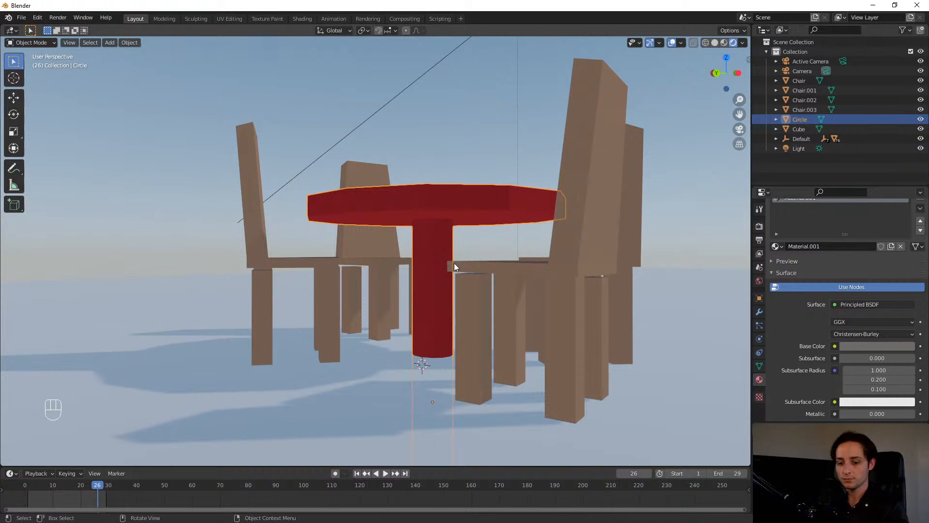
{"action": "key", "text": "Tab"}
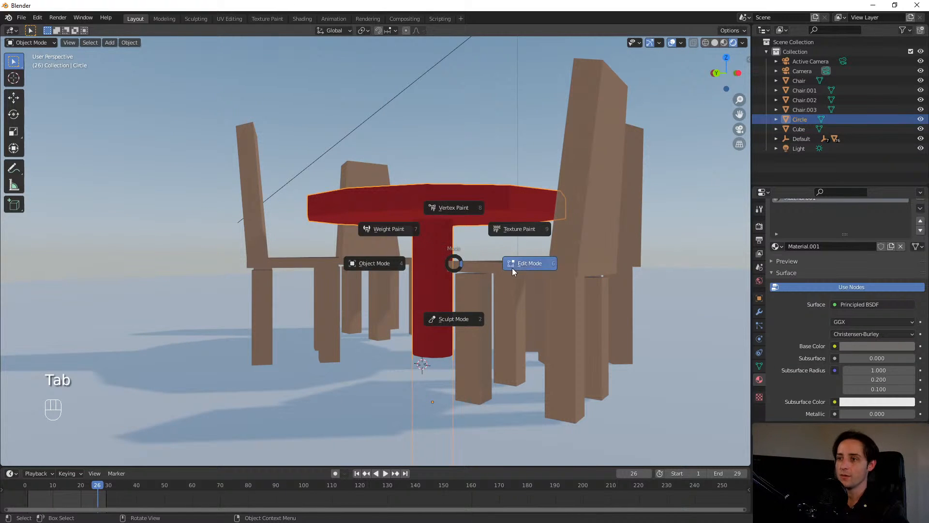
{"action": "left_click", "coordinate": [524, 264]}
- Shorten the table leg by box-selecting its lower end below the floor and moving it up about 4.03 m along Z
{"action": "middle_click_drag", "start_coordinate": [436, 255], "coordinate": [431, 375]}
{"action": "left_click", "coordinate": [428, 411]}
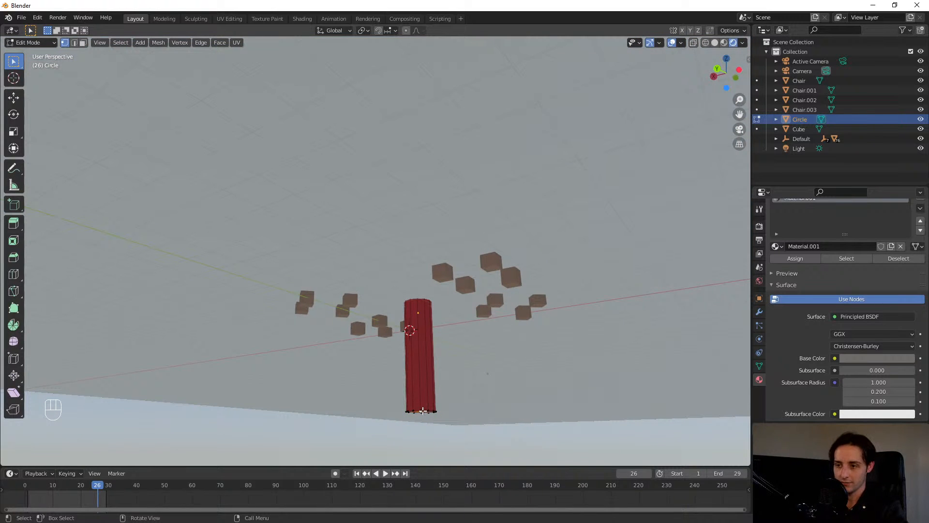
{"action": "key", "text": "l"}
{"action": "left_click", "coordinate": [419, 412]}
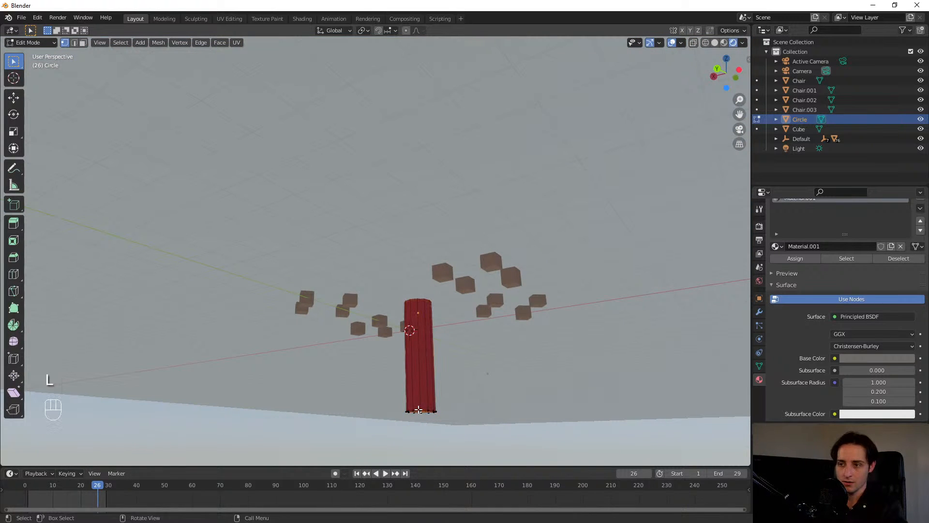
{"action": "middle_click_drag", "start_coordinate": [352, 432], "coordinate": [355, 419]}
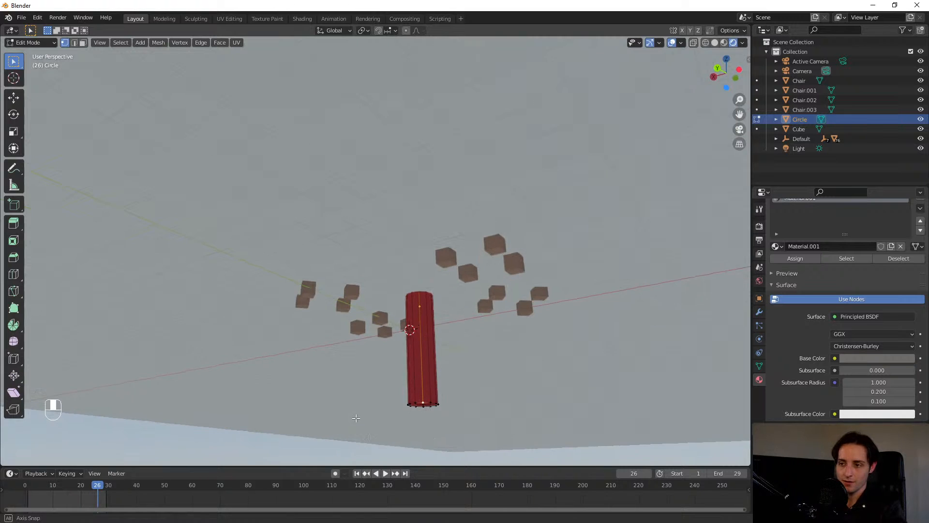
{"action": "left_click_drag", "start_coordinate": [370, 422], "coordinate": [406, 421]}
{"action": "left_click_drag", "start_coordinate": [486, 402], "coordinate": [487, 400]}
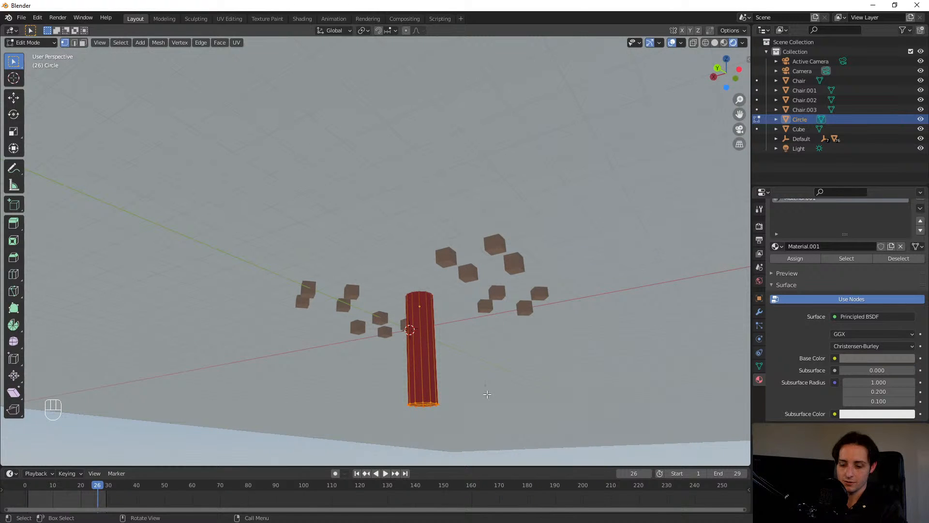
{"action": "key", "text": "g"}
{"action": "key", "text": "z"}
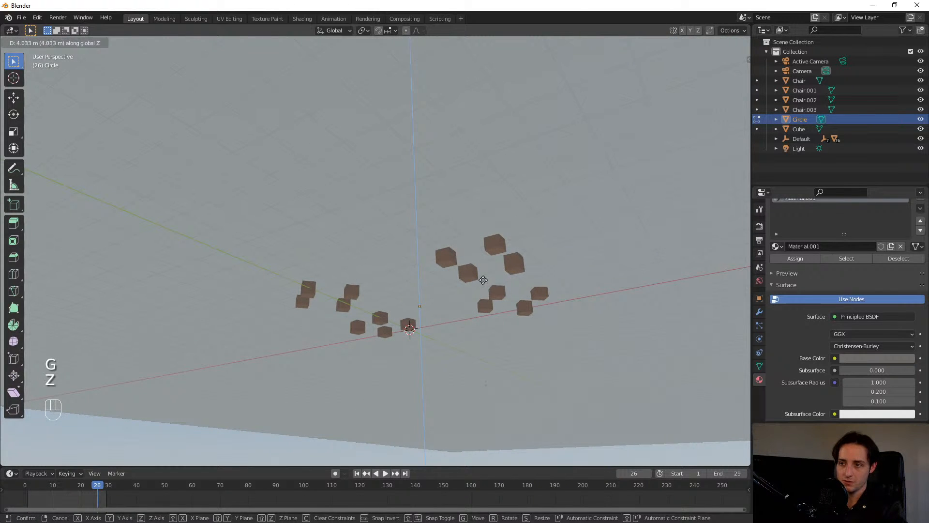
{"action": "left_click", "coordinate": [483, 280]}
{"action": "middle_click_drag", "start_coordinate": [483, 281], "coordinate": [466, 334]}
{"action": "scroll", "coordinate": [466, 334], "scroll_direction": "up", "scroll_amount": 4}
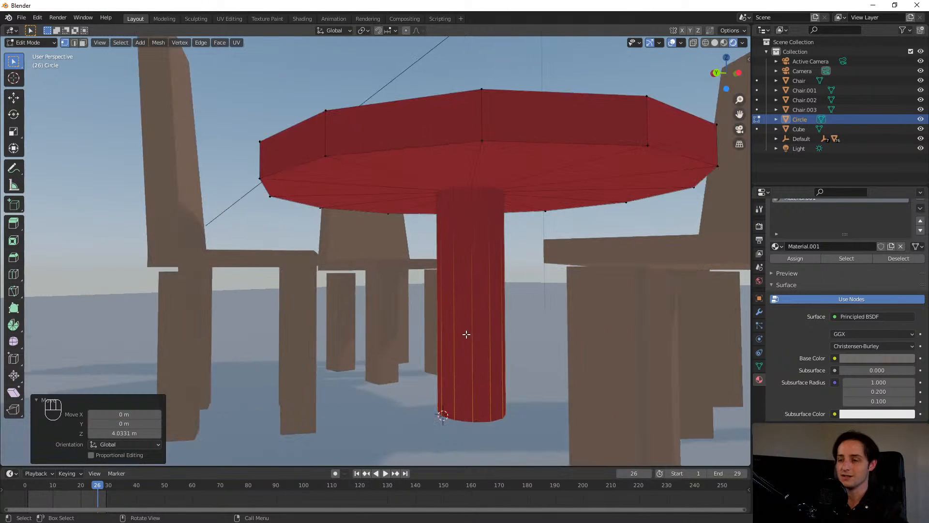
{"action": "left_click", "coordinate": [418, 371]}
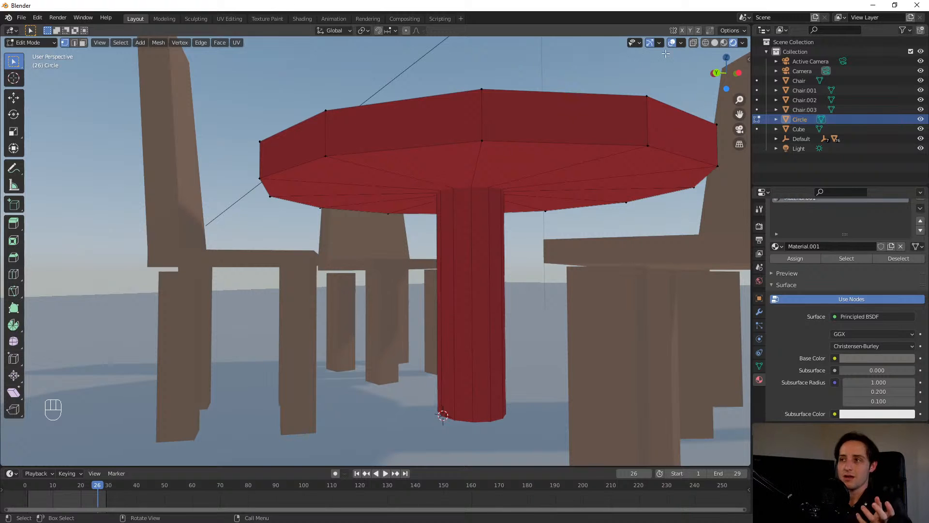
- Display the scene as wireframe and select neighbouring vertices one by one around the bottom rim of the table leg
{"action": "left_click", "coordinate": [706, 41]}
{"action": "scroll", "coordinate": [458, 383], "scroll_direction": "down", "scroll_amount": 3}
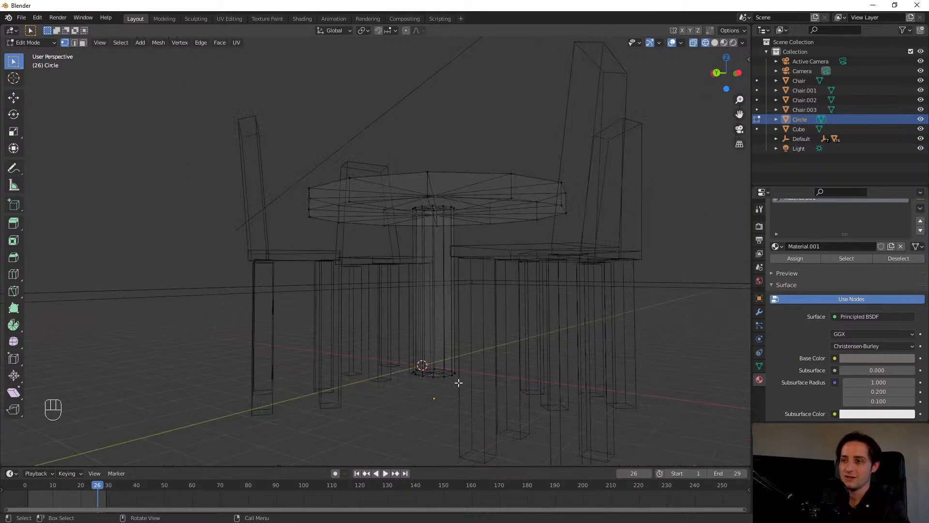
{"action": "middle_click_drag", "start_coordinate": [455, 380], "coordinate": [400, 291]}
{"action": "scroll", "coordinate": [481, 389], "scroll_direction": "up", "scroll_amount": 3}
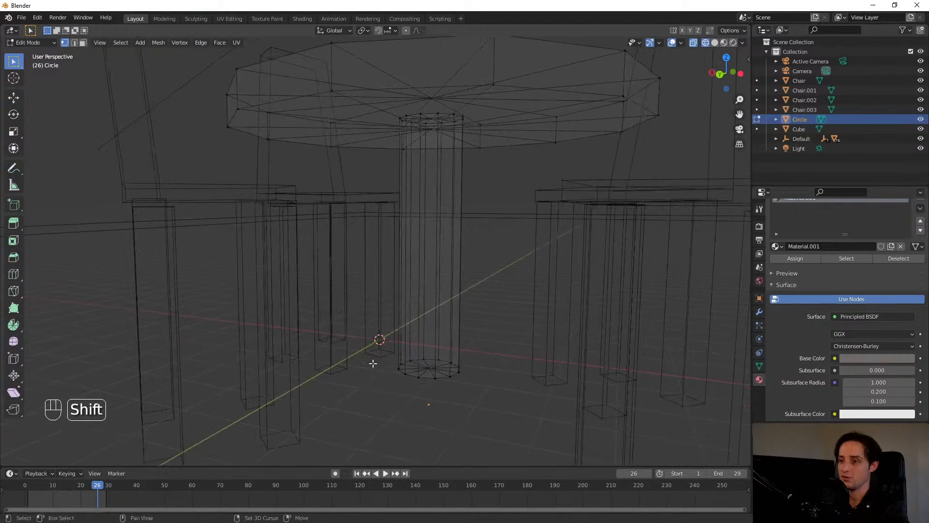
{"action": "left_click", "coordinate": [419, 377]}
{"action": "left_click", "coordinate": [435, 378]}
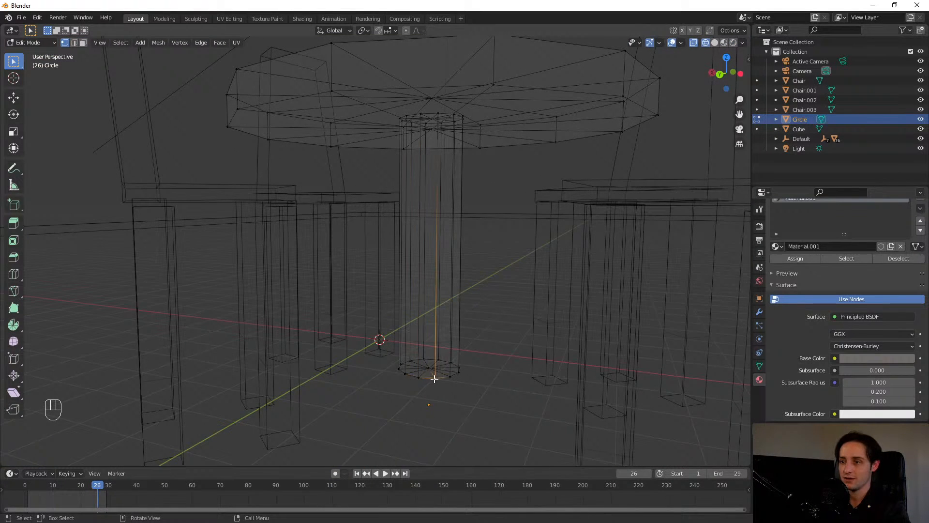
{"action": "left_click", "coordinate": [449, 377], "text": "shift"}
{"action": "left_click", "coordinate": [457, 371], "text": "shift"}
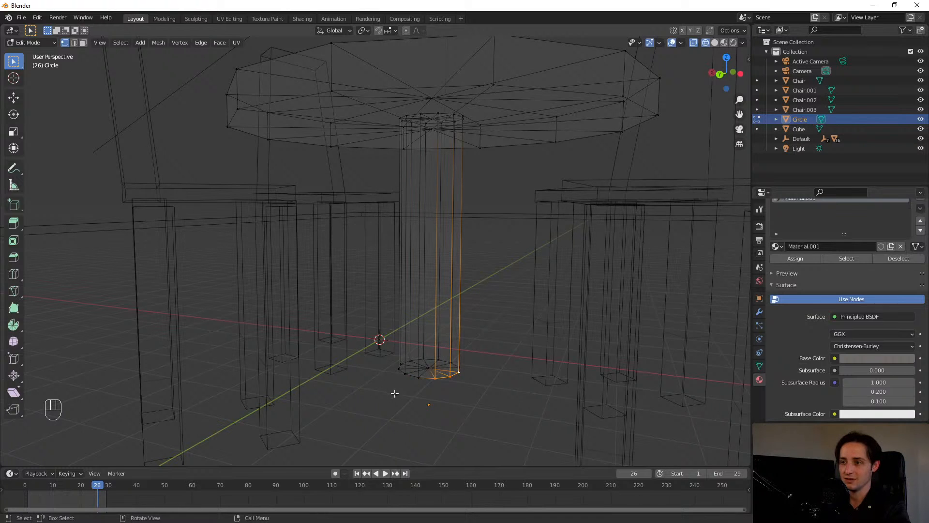
- Box-select the vertices at the bottom of the table leg in wireframe display, then clear the selection
{"action": "middle_click_drag", "start_coordinate": [395, 393], "coordinate": [418, 406]}
{"action": "left_click_drag", "start_coordinate": [419, 406], "coordinate": [501, 341]}
{"action": "middle_click_drag", "start_coordinate": [507, 368], "coordinate": [498, 382]}
{"action": "key", "text": "alt+a"}
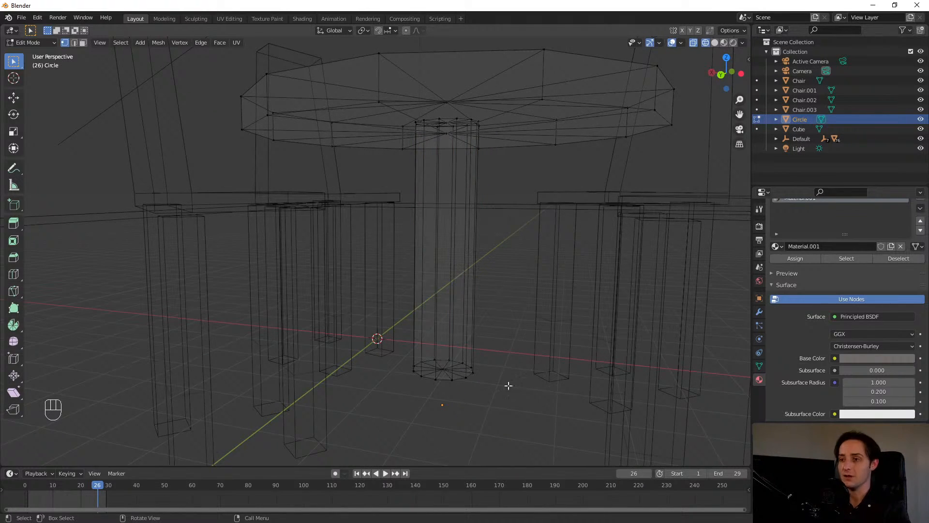
- Return to solid display and box-select the visible vertices at the bottom of the table leg
{"action": "left_click", "coordinate": [715, 43]}
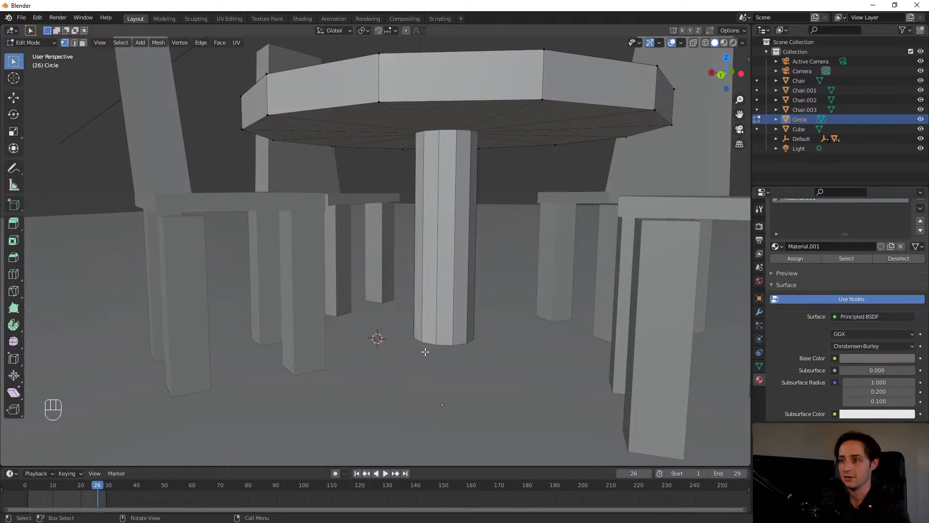
{"action": "left_click_drag", "start_coordinate": [407, 373], "coordinate": [487, 318]}
{"action": "left_click_drag", "start_coordinate": [367, 382], "coordinate": [493, 317]}
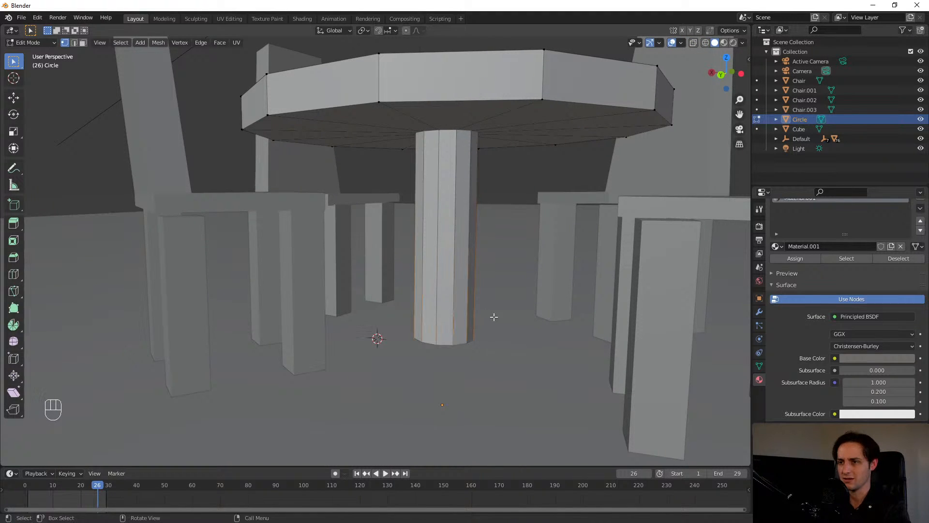
- Select all linked geometry of the table leg in wireframe display, then return to solid display
{"action": "middle_click_drag", "start_coordinate": [493, 317], "coordinate": [536, 265]}
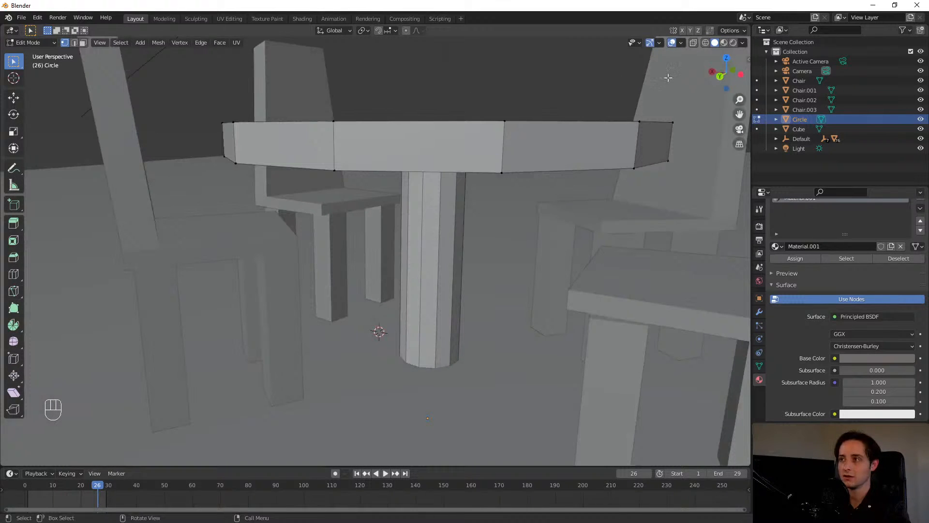
{"action": "left_click", "coordinate": [706, 44]}
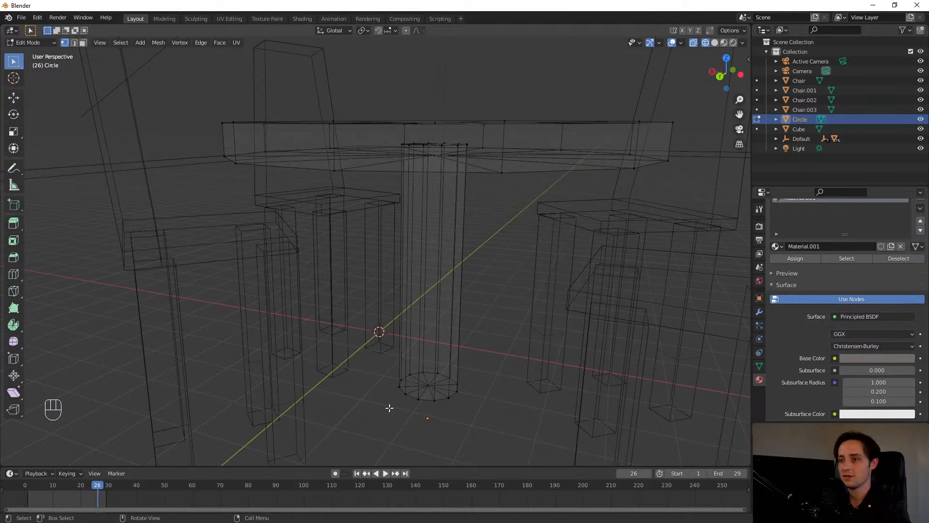
{"action": "left_click", "coordinate": [409, 393]}
{"action": "key", "text": "l"}
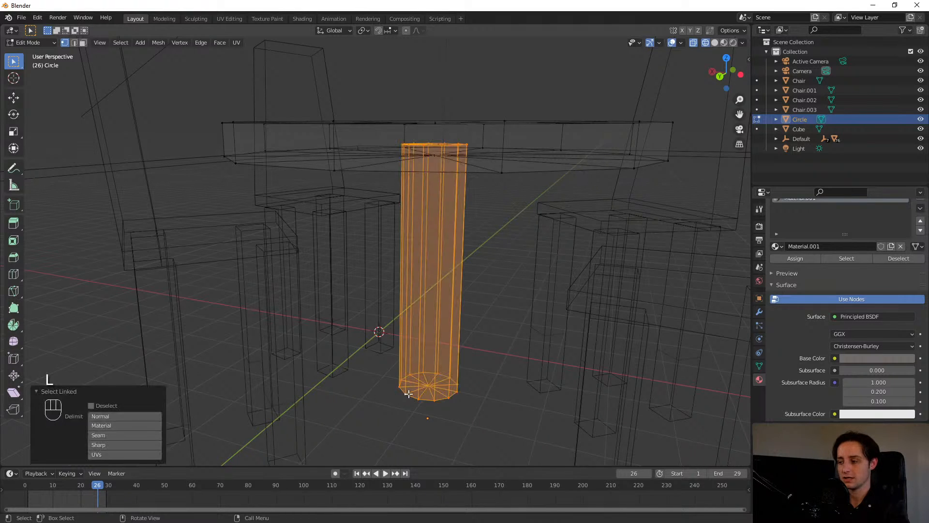
{"action": "left_click", "coordinate": [715, 42]}
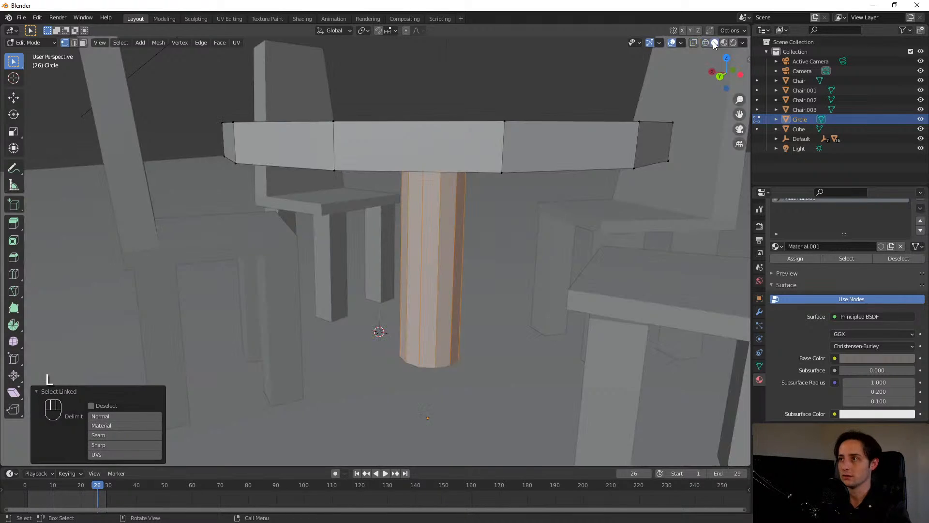
{"action": "scroll", "coordinate": [605, 169], "scroll_direction": "down", "scroll_amount": 5}
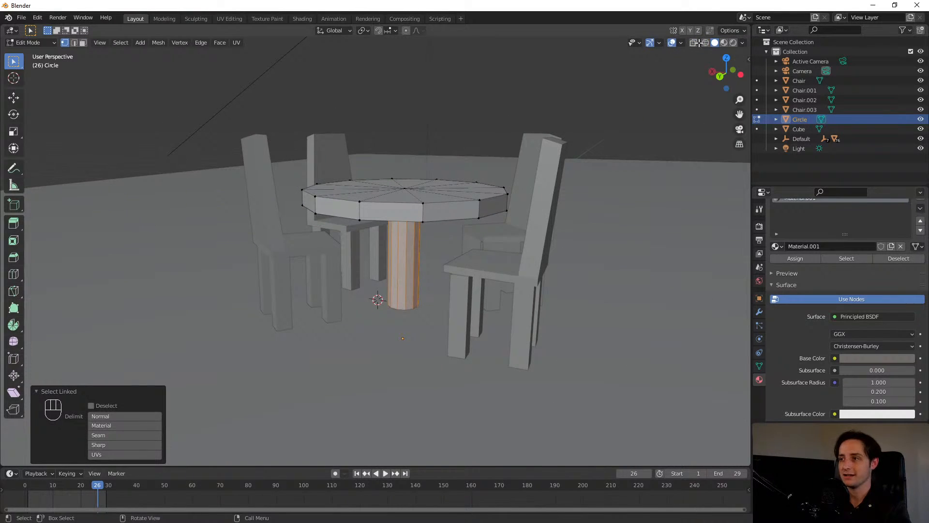
- Switch to rendered display, assign Material.001 to the selected table leg, and return to Object Mode
{"action": "left_click", "coordinate": [734, 43]}
{"action": "scroll", "coordinate": [473, 192], "scroll_direction": "up", "scroll_amount": 5}
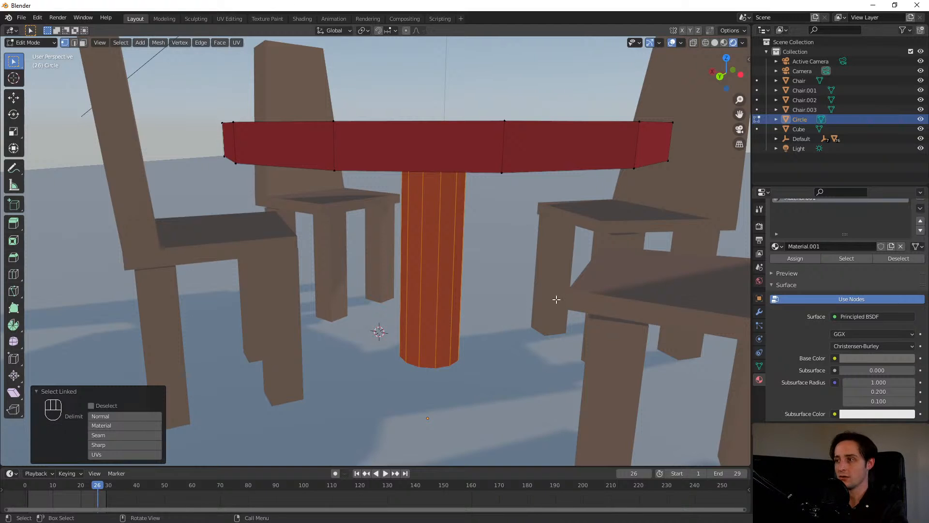
{"action": "scroll", "coordinate": [803, 296], "scroll_direction": "up", "scroll_amount": 2}
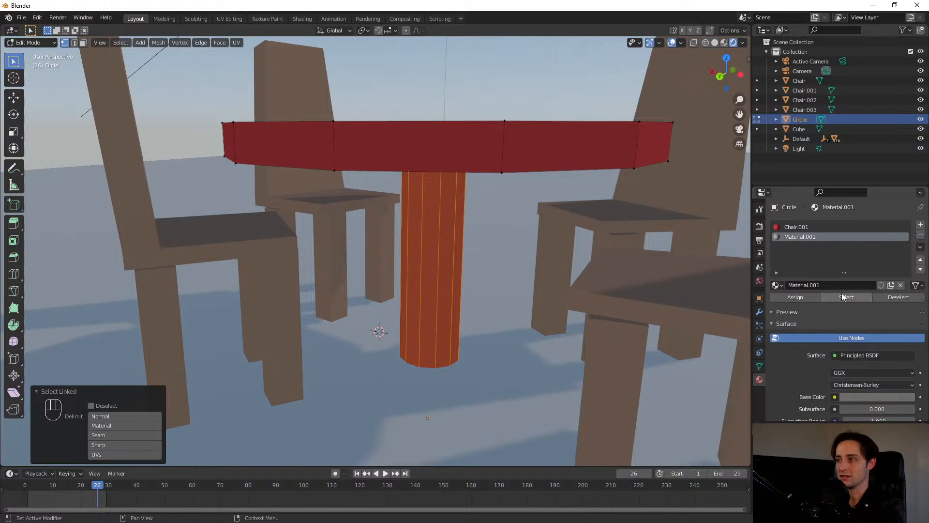
{"action": "left_click", "coordinate": [793, 297]}
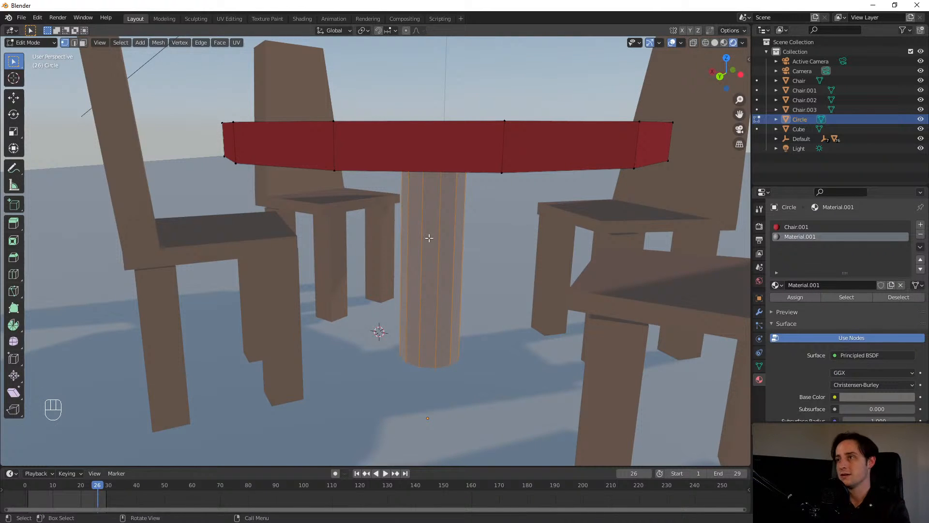
{"action": "key", "text": "Tab"}
- Darken the base color of the table's Material.001 to a near-black grey with a value of 0.055
{"action": "left_click", "coordinate": [358, 246]}
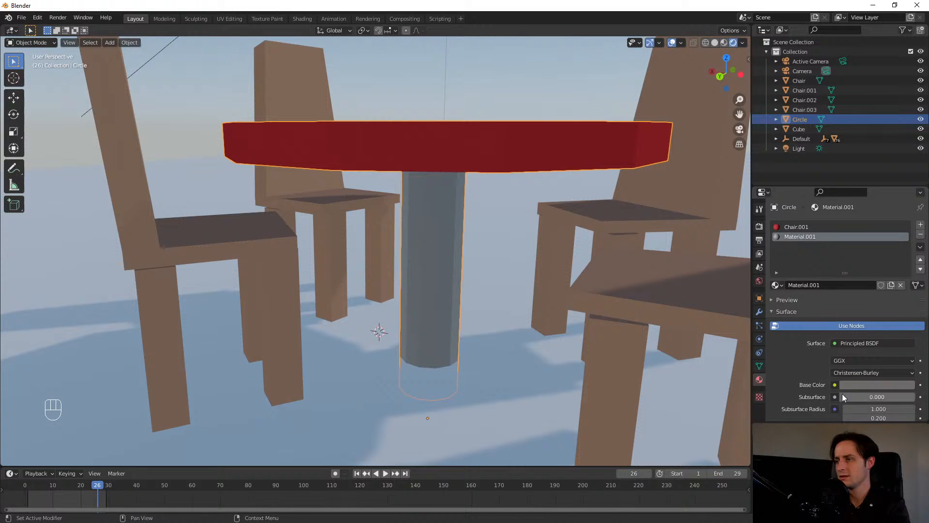
{"action": "left_click", "coordinate": [856, 386]}
{"action": "mouse_move", "coordinate": [890, 278]}
{"action": "left_mouse_down"}
{"action": "mouse_move", "coordinate": [865, 280]}
{"action": "mouse_move", "coordinate": [912, 302]}
{"action": "left_mouse_up"}
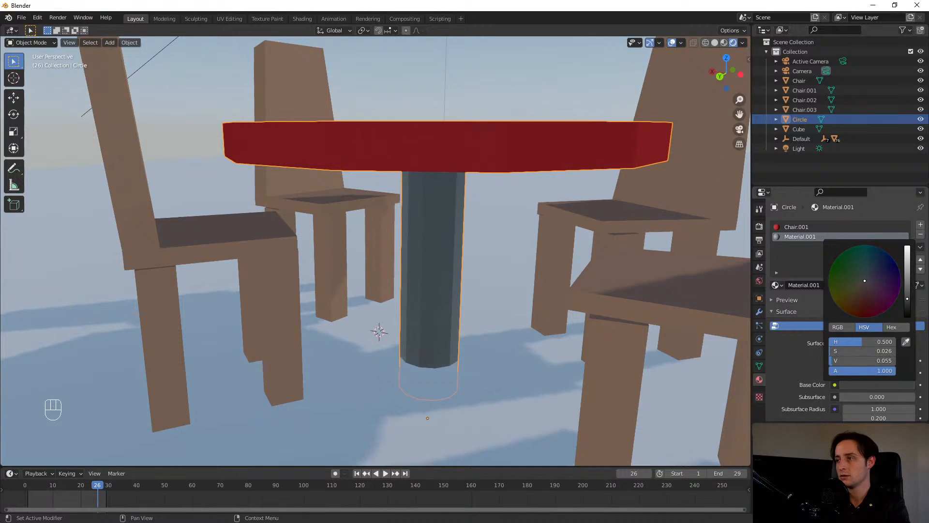
- Render frame 26 from the camera view, fit the whole image in the render window, and close it
{"action": "scroll", "coordinate": [560, 252], "scroll_direction": "down", "scroll_amount": 6}
{"action": "left_click", "coordinate": [157, 159]}
{"action": "middle_click_drag", "start_coordinate": [157, 158], "coordinate": [548, 156]}
{"action": "key", "text": "KP_0"}
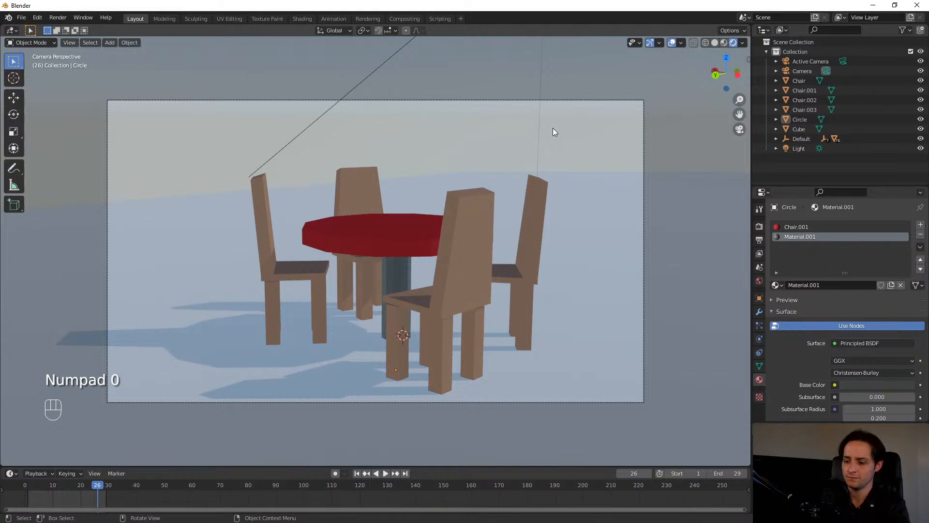
{"action": "key", "text": "F12"}
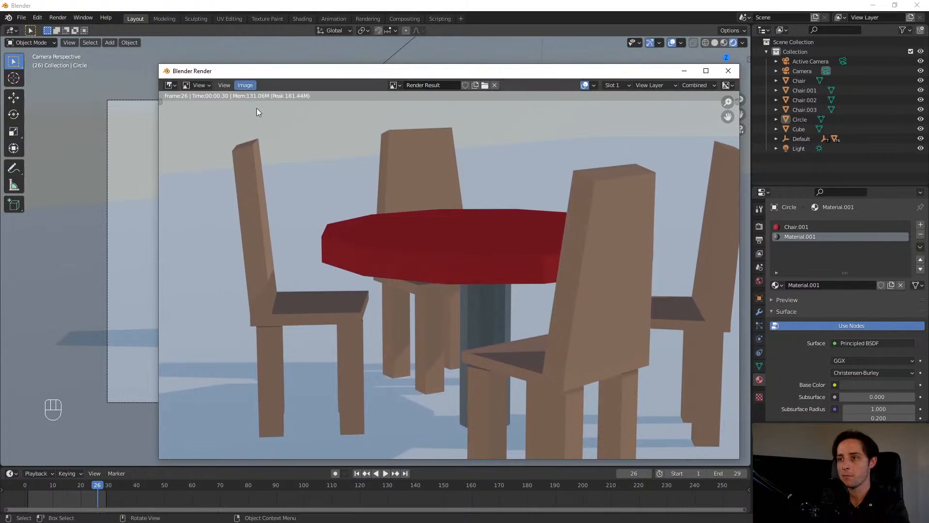
{"action": "key", "text": "Home"}
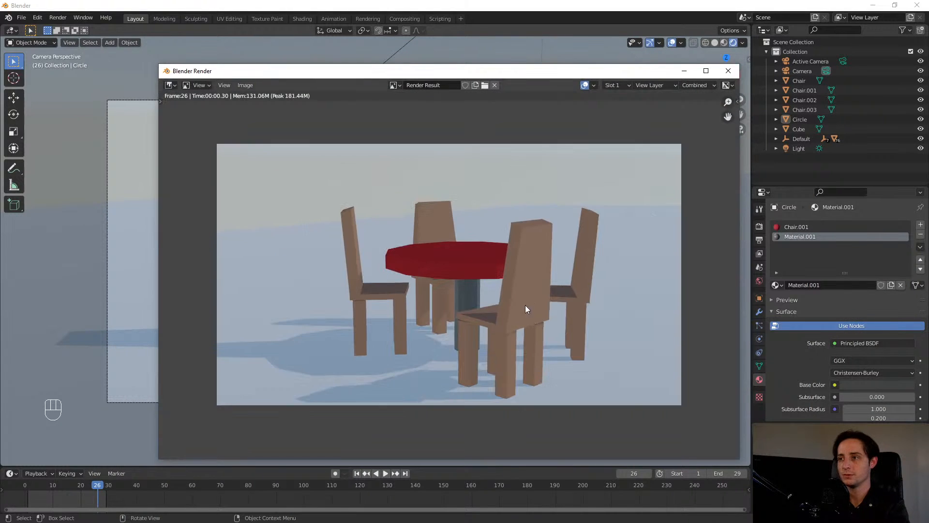
{"action": "left_click", "coordinate": [728, 71]}
- Select the ground object and rename its material to Grass
{"action": "left_click", "coordinate": [600, 349]}
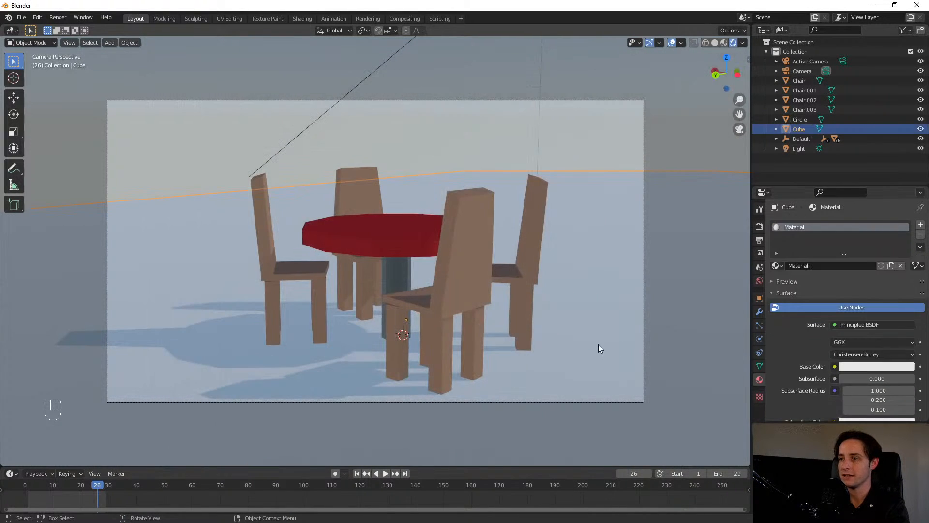
{"action": "left_click", "coordinate": [797, 265]}
{"action": "left_click", "coordinate": [801, 269]}
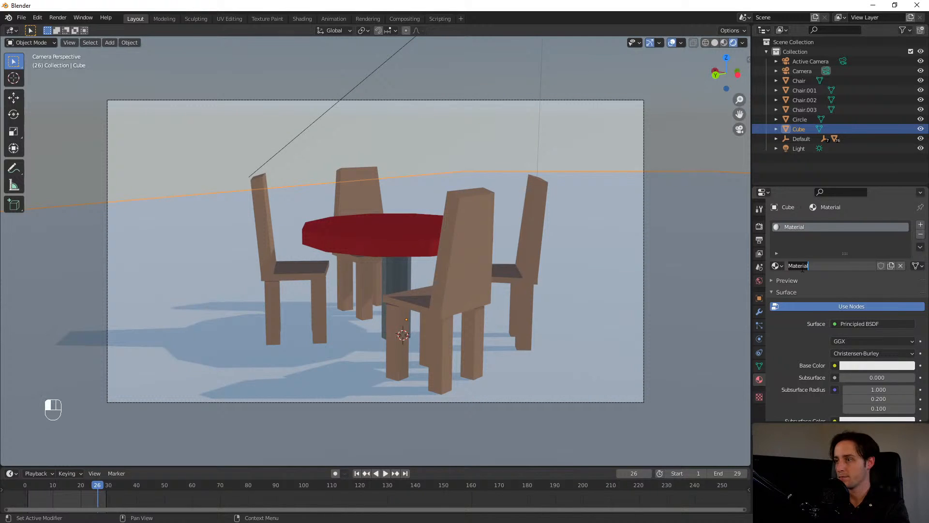
{"action": "type", "text": "Grass"}
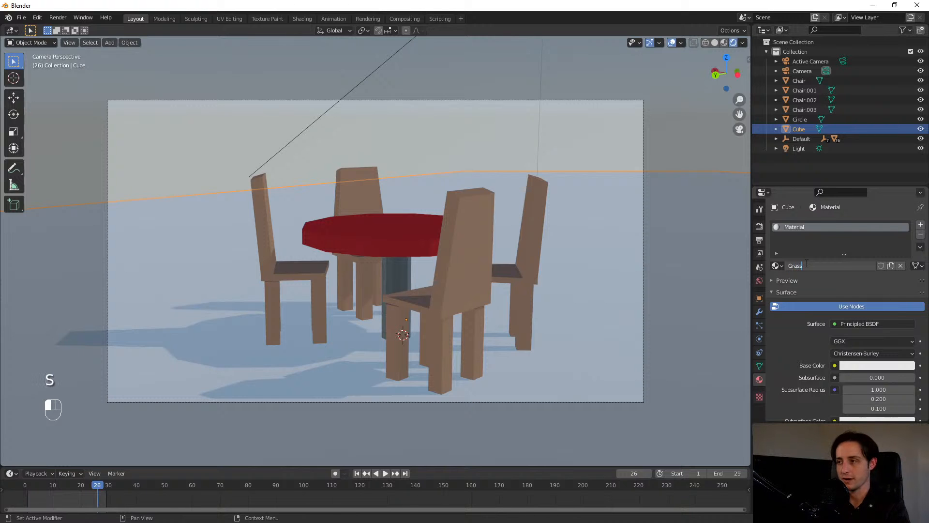
{"action": "key", "text": "Return"}
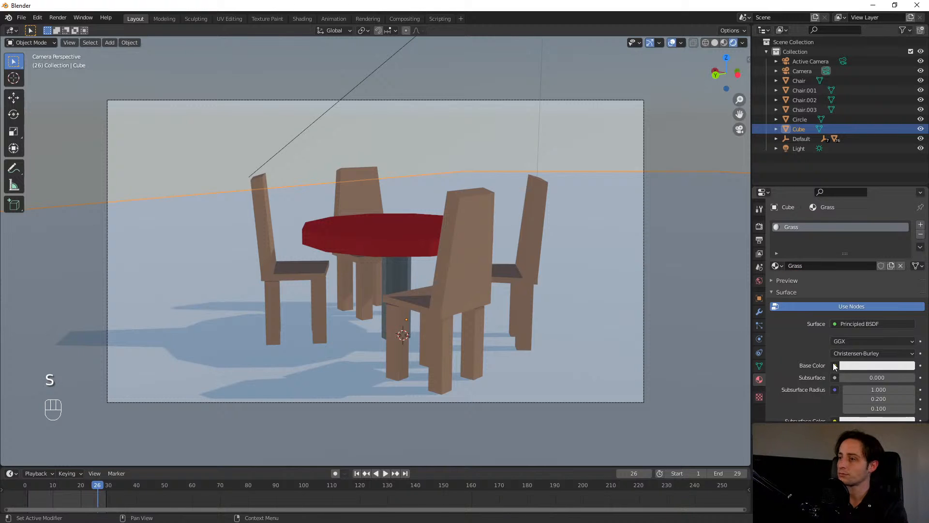
- Set the Grass base color to a dark green with hue 0.253, saturation 0.879 and value 0.163
{"action": "left_click", "coordinate": [856, 367]}
{"action": "left_click", "coordinate": [849, 261]}
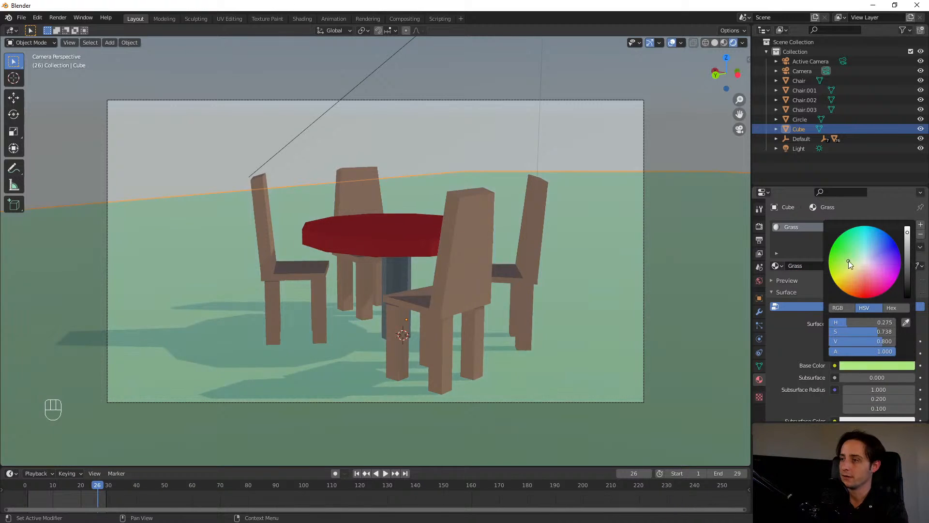
{"action": "scroll", "coordinate": [888, 286], "scroll_direction": "down", "scroll_amount": 13}
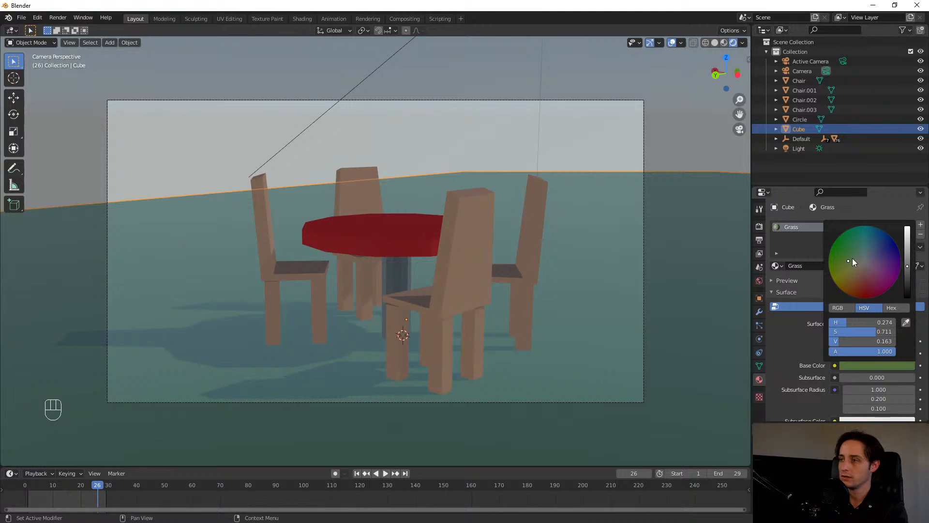
{"action": "left_click", "coordinate": [853, 259]}
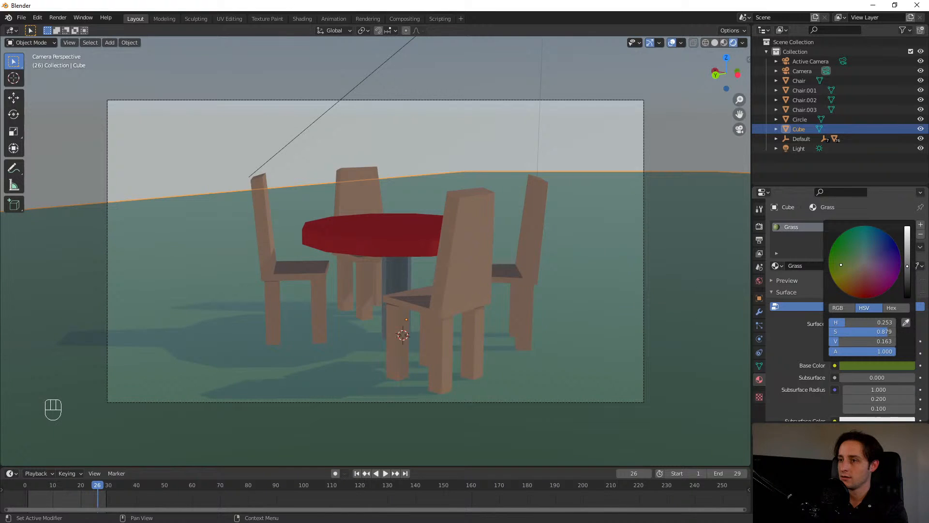
- Adjust the world's Hosek / Wilkie sky to turbidity 4.100, ground albedo 0.176 and strength 1.800
{"action": "mouse_move", "coordinate": [440, 270]}
{"action": "middle_mouse_down"}
{"action": "mouse_move", "coordinate": [469, 272]}
{"action": "mouse_move", "coordinate": [458, 269]}
{"action": "middle_mouse_up"}
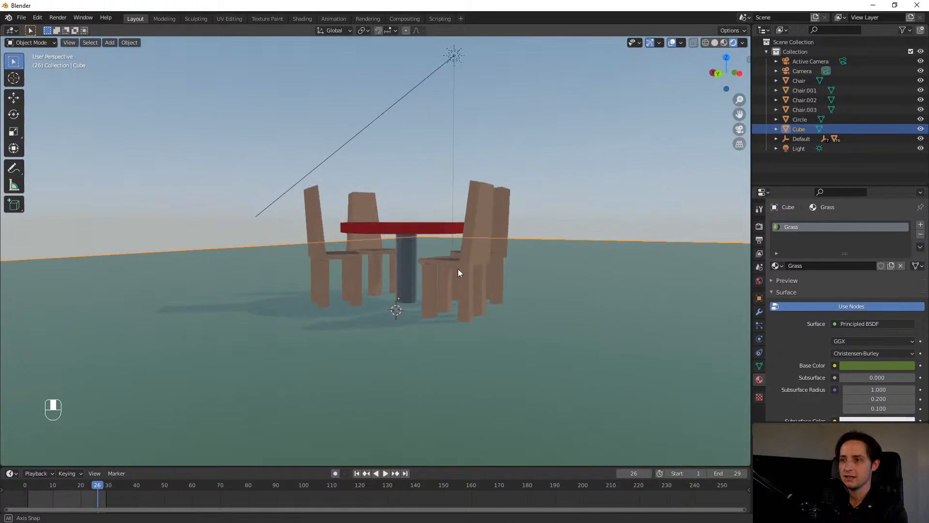
{"action": "scroll", "coordinate": [459, 292], "scroll_direction": "up", "scroll_amount": 5}
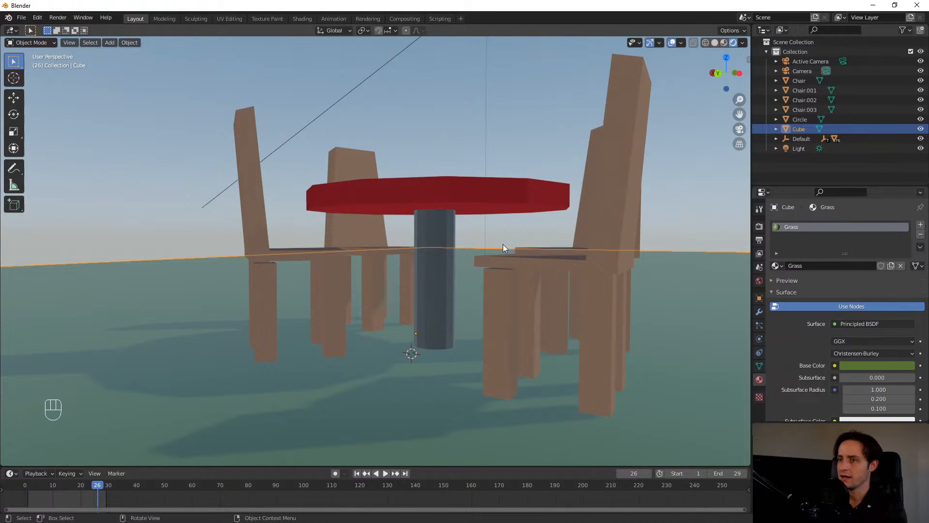
{"action": "middle_click_drag", "start_coordinate": [504, 245], "coordinate": [394, 253]}
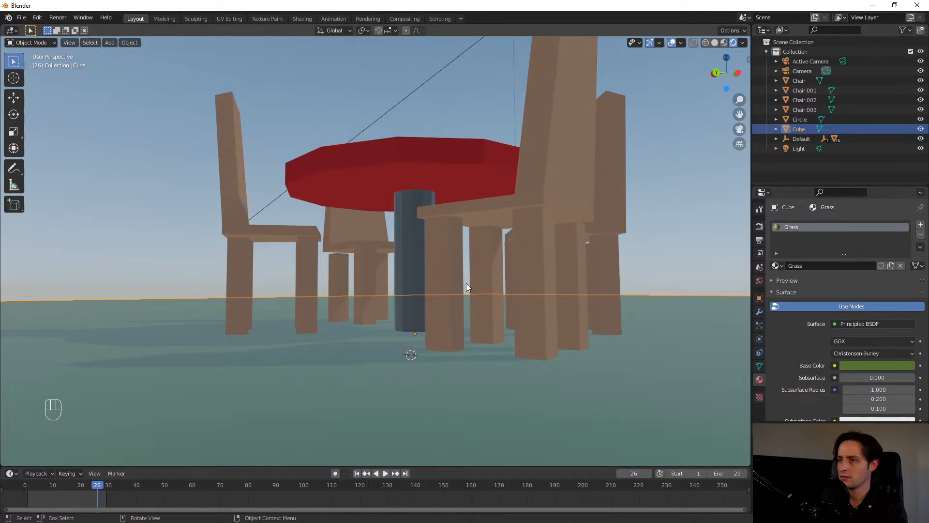
{"action": "middle_click_drag", "start_coordinate": [467, 284], "coordinate": [429, 303]}
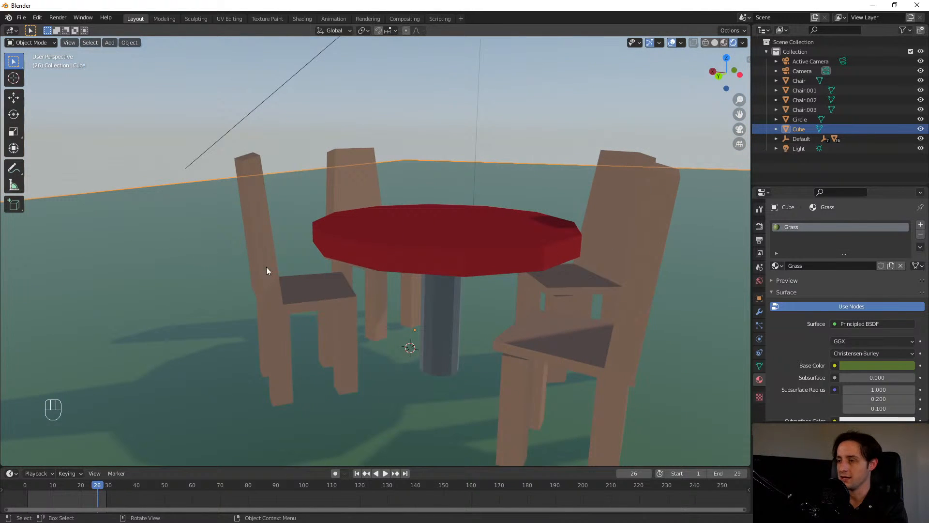
{"action": "left_click", "coordinate": [760, 280]}
{"action": "left_click_drag", "start_coordinate": [861, 355], "coordinate": [891, 344]}
{"action": "left_click_drag", "start_coordinate": [859, 380], "coordinate": [830, 380]}
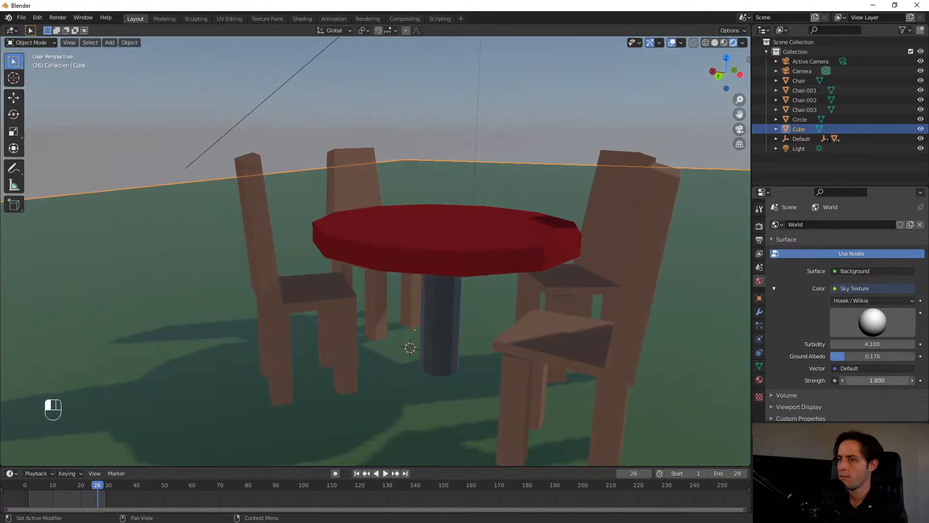
- Try the Preetham sky type for the world, adjusting its turbidity and setting the background strength to 0.600
{"action": "left_click", "coordinate": [866, 301]}
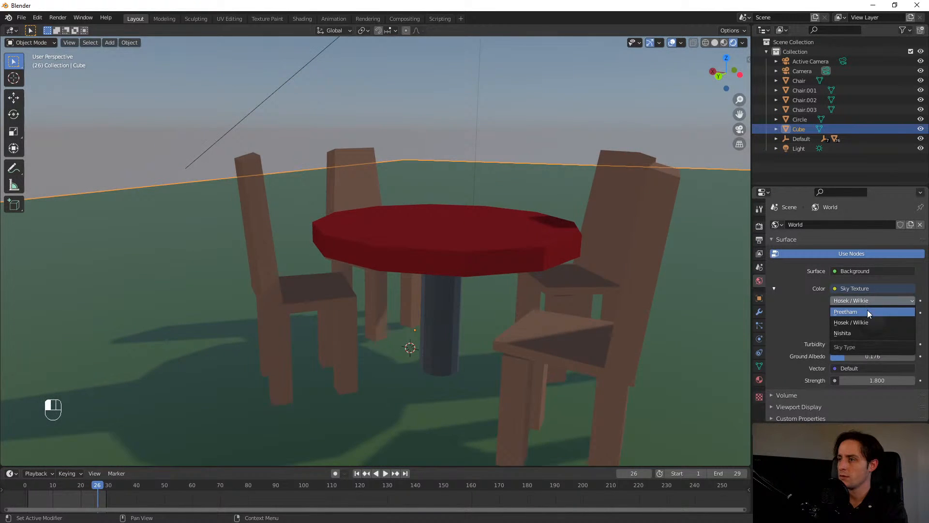
{"action": "left_click", "coordinate": [867, 312]}
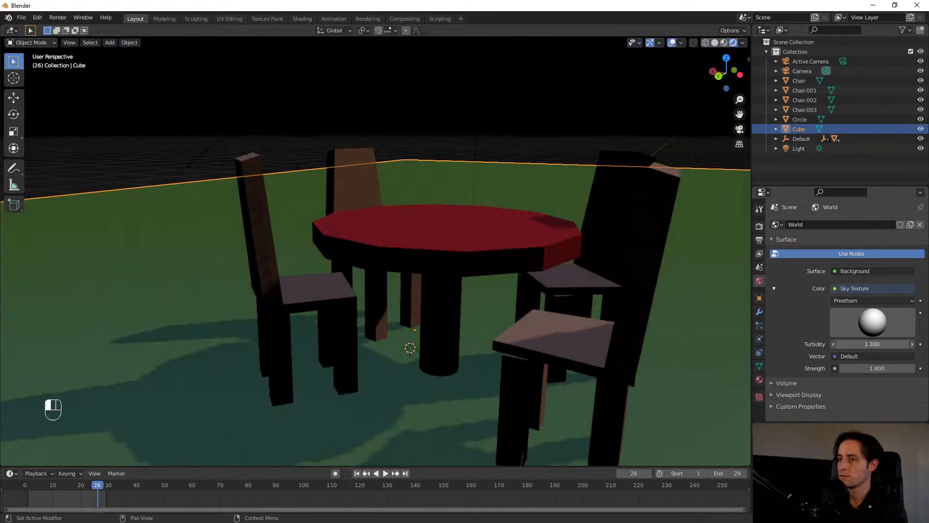
{"action": "left_click_drag", "start_coordinate": [872, 344], "coordinate": [866, 368]}
{"action": "middle_click_drag", "start_coordinate": [436, 339], "coordinate": [451, 289]}
- Switch the sky texture to Nishita and set air to 1.073, dust to 0.944 and ozone to 1.000
{"action": "left_click", "coordinate": [871, 301]}
{"action": "left_click", "coordinate": [862, 332]}
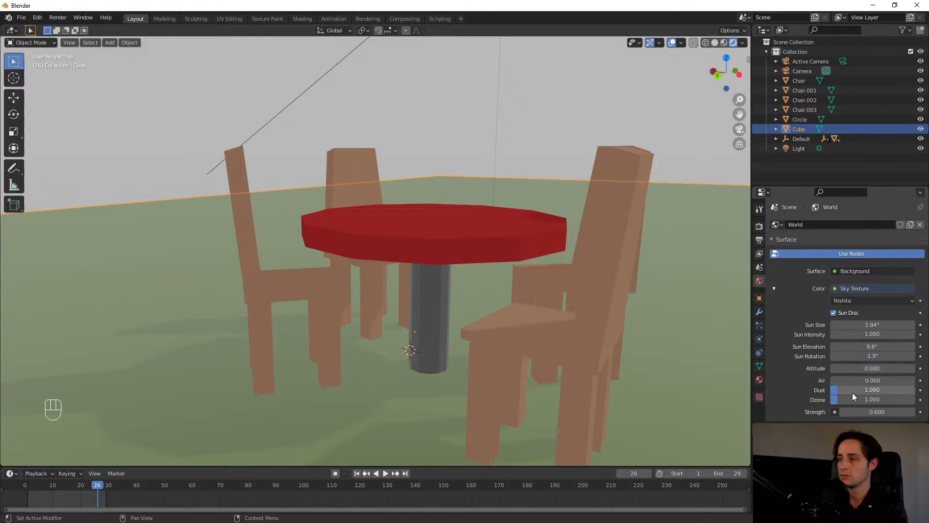
{"action": "mouse_move", "coordinate": [843, 381]}
{"action": "left_mouse_down"}
{"action": "mouse_move", "coordinate": [893, 390]}
{"action": "mouse_move", "coordinate": [852, 389]}
{"action": "left_mouse_up"}
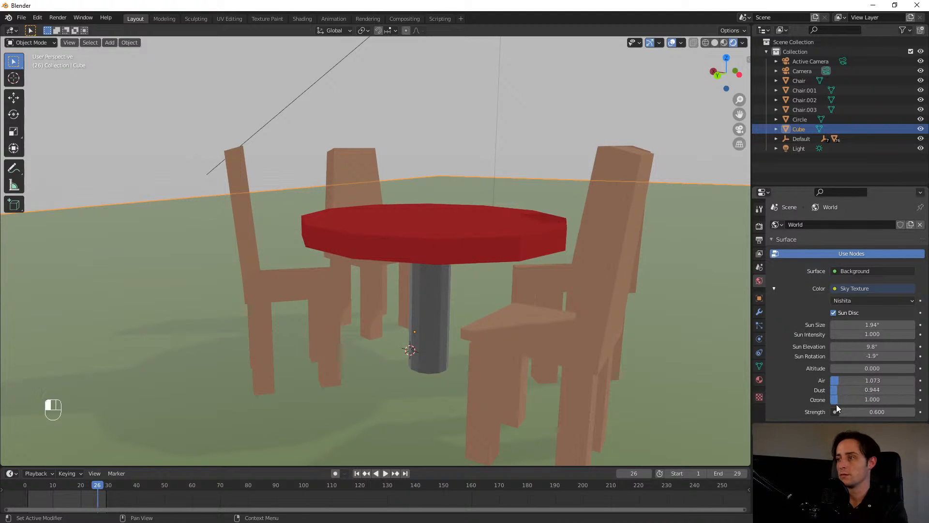
{"action": "left_click", "coordinate": [838, 400]}
{"action": "left_click", "coordinate": [785, 400]}
- Clear the selection, render the scene with the Nishita sky, and close the render window after viewing it
{"action": "scroll", "coordinate": [382, 251], "scroll_direction": "down", "scroll_amount": 5}
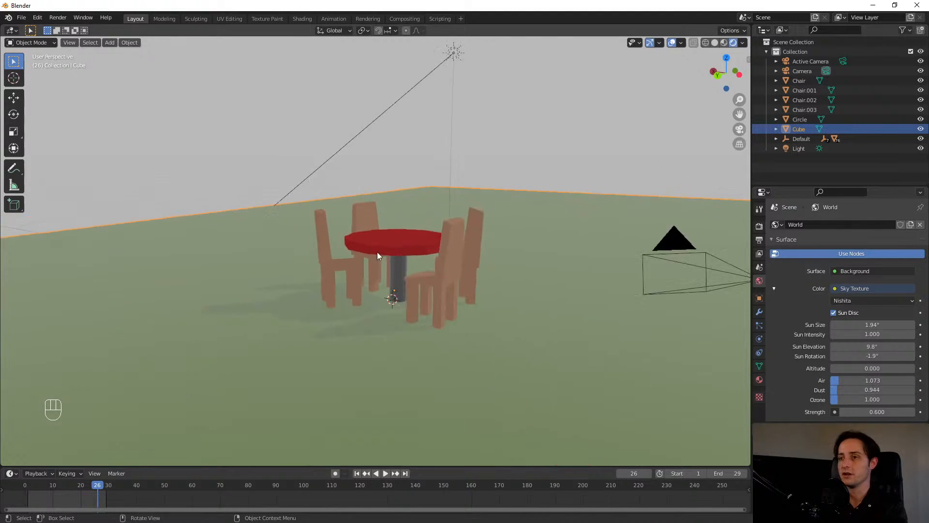
{"action": "key", "text": "alt+a"}
{"action": "mouse_move", "coordinate": [313, 256]}
{"action": "middle_mouse_down"}
{"action": "mouse_move", "coordinate": [262, 259]}
{"action": "mouse_move", "coordinate": [320, 250]}
{"action": "middle_mouse_up"}
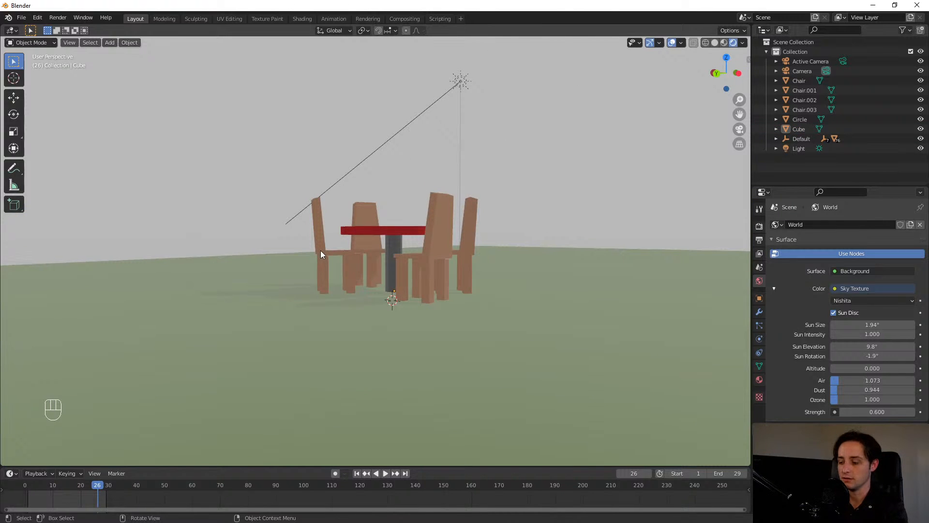
{"action": "key", "text": "F12"}
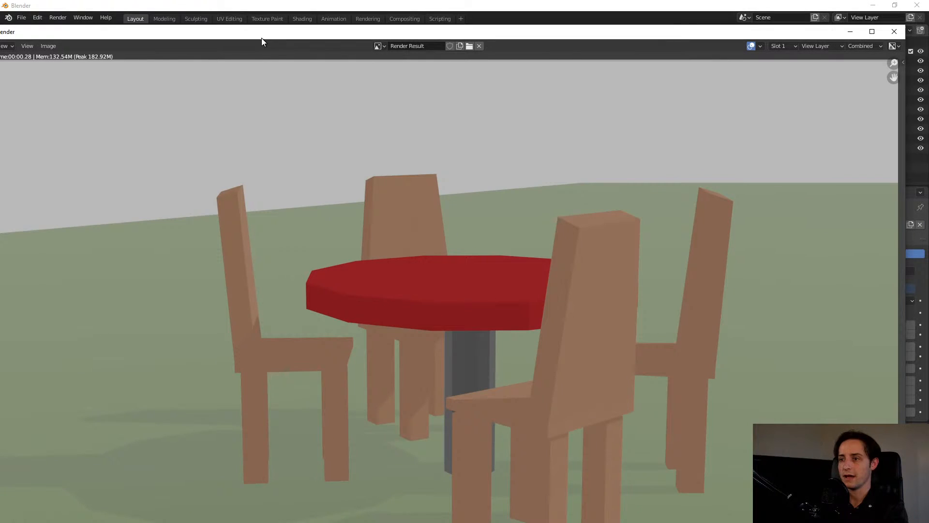
{"action": "left_click", "coordinate": [894, 31]}
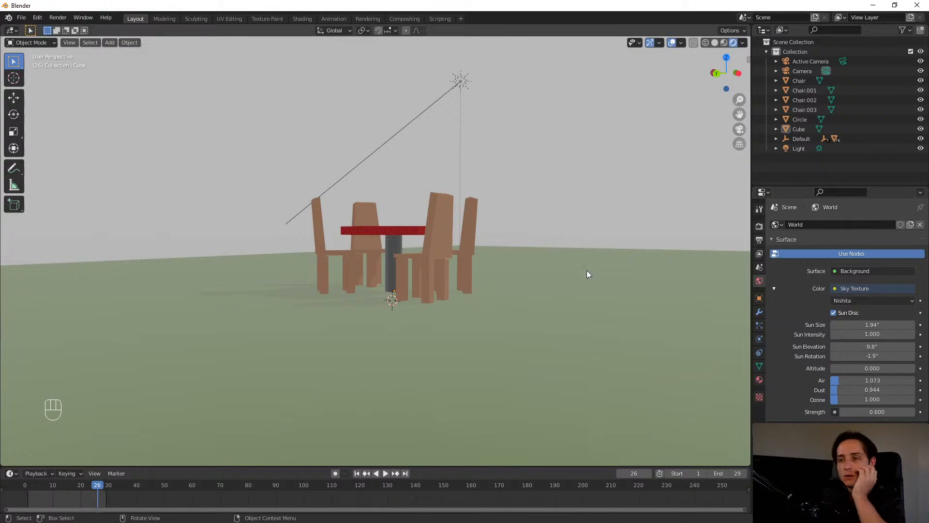
- Select the green ground object beneath the table and chairs
{"action": "middle_click_drag", "start_coordinate": [543, 251], "coordinate": [549, 382]}
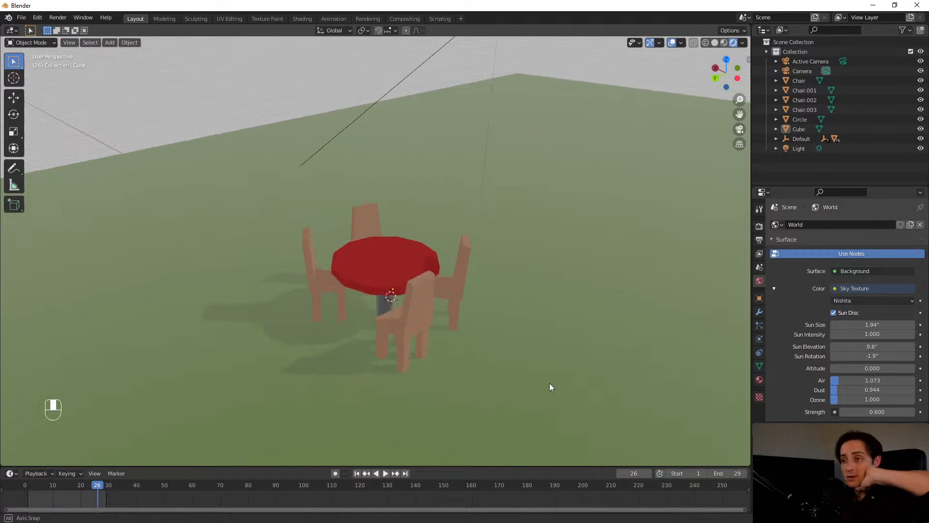
{"action": "left_click", "coordinate": [563, 310]}
{"action": "scroll", "coordinate": [510, 318], "scroll_direction": "down", "scroll_amount": 4}
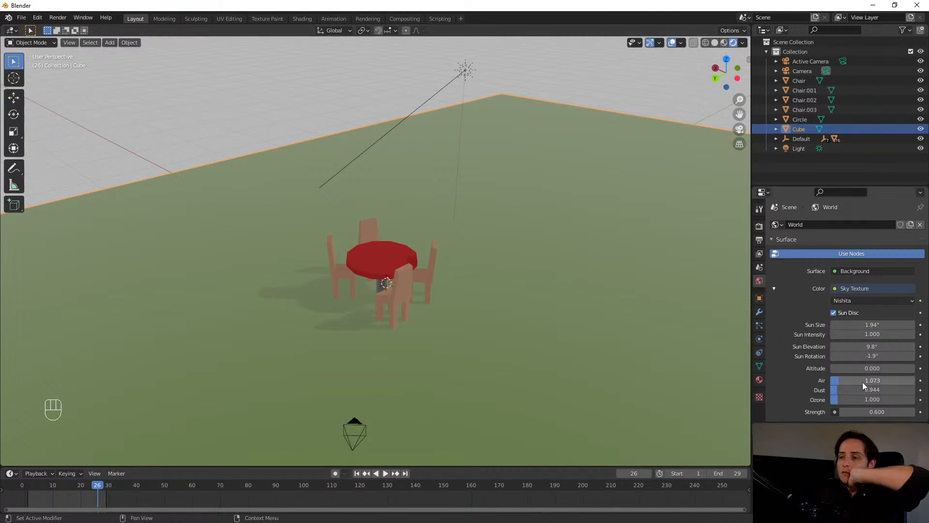
- Set the roughness of the ground's Grass material to 1.000
{"action": "scroll", "coordinate": [871, 334], "scroll_direction": "down", "scroll_amount": 2}
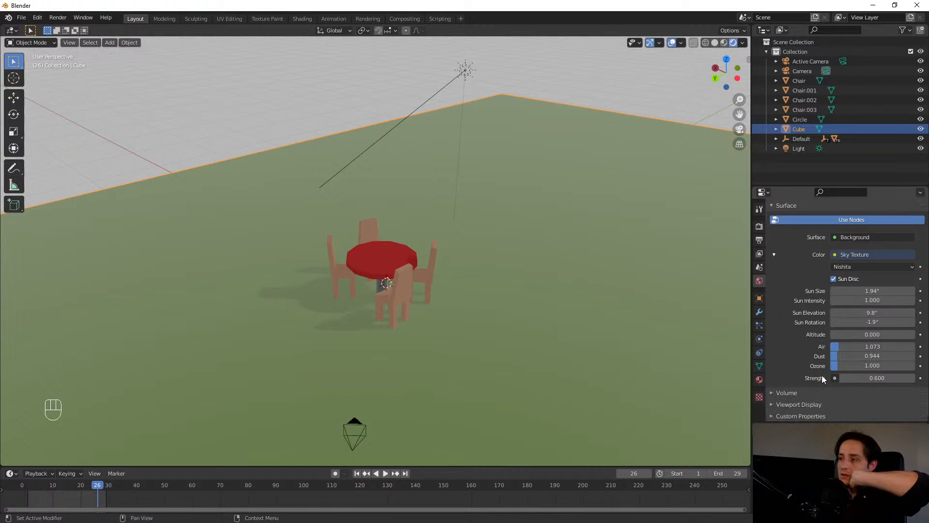
{"action": "left_click", "coordinate": [759, 379]}
{"action": "middle_click_drag", "start_coordinate": [484, 386], "coordinate": [648, 317]}
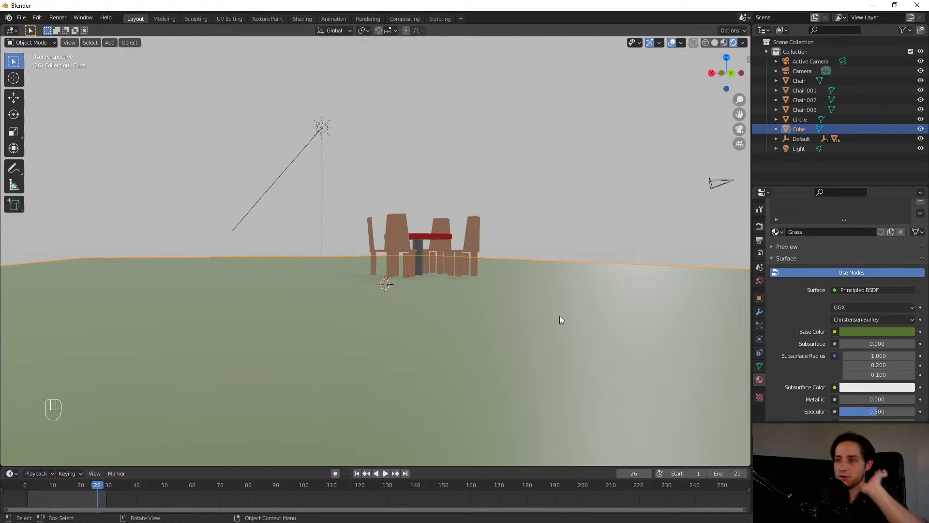
{"action": "scroll", "coordinate": [815, 355], "scroll_direction": "down", "scroll_amount": 7}
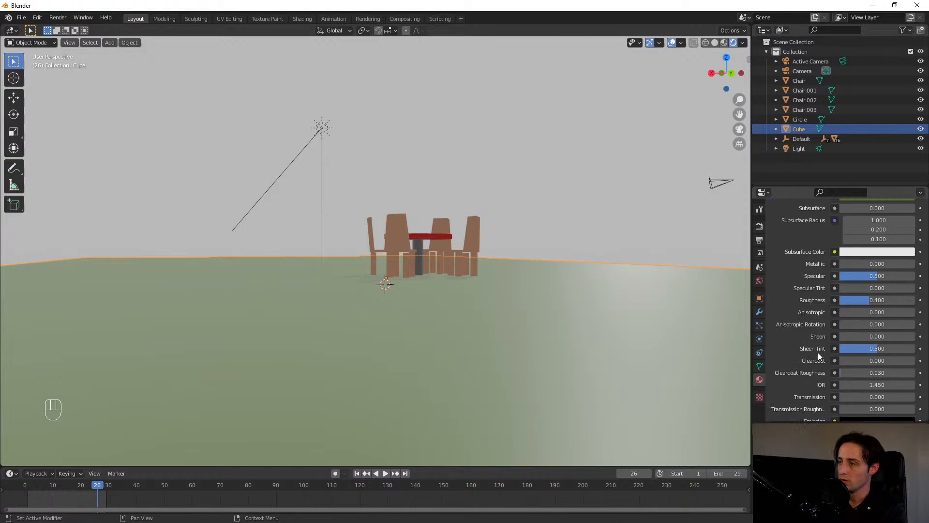
{"action": "left_click_drag", "start_coordinate": [865, 302], "coordinate": [915, 302]}
- Apply smooth shading to the table object, both its round top and its leg
{"action": "middle_click_drag", "start_coordinate": [564, 267], "coordinate": [428, 296]}
{"action": "scroll", "coordinate": [345, 317], "scroll_direction": "up", "scroll_amount": 7}
{"action": "scroll", "coordinate": [347, 323], "scroll_direction": "down", "scroll_amount": 3}
{"action": "middle_click_drag", "start_coordinate": [310, 368], "coordinate": [354, 382]}
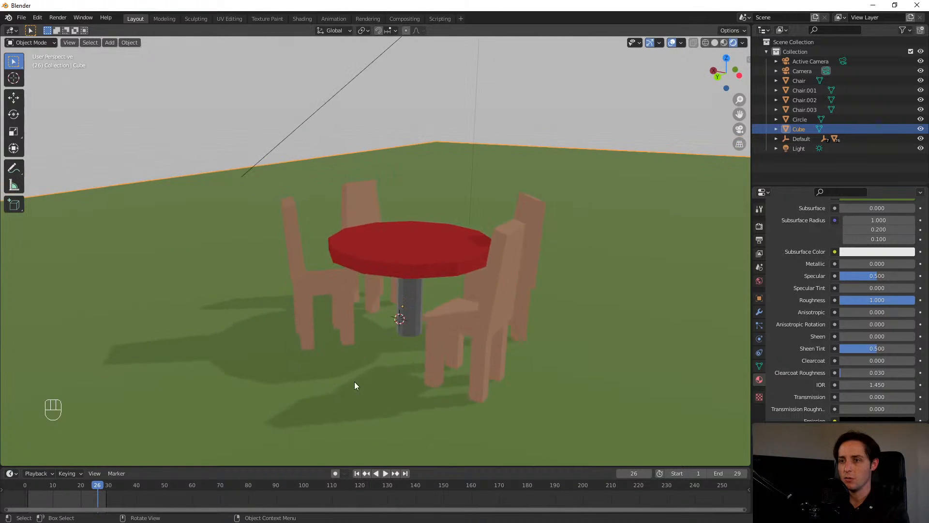
{"action": "scroll", "coordinate": [368, 385], "scroll_direction": "up", "scroll_amount": 2}
{"action": "middle_click_drag", "start_coordinate": [424, 393], "coordinate": [420, 370]}
{"action": "scroll", "coordinate": [419, 358], "scroll_direction": "up", "scroll_amount": 1}
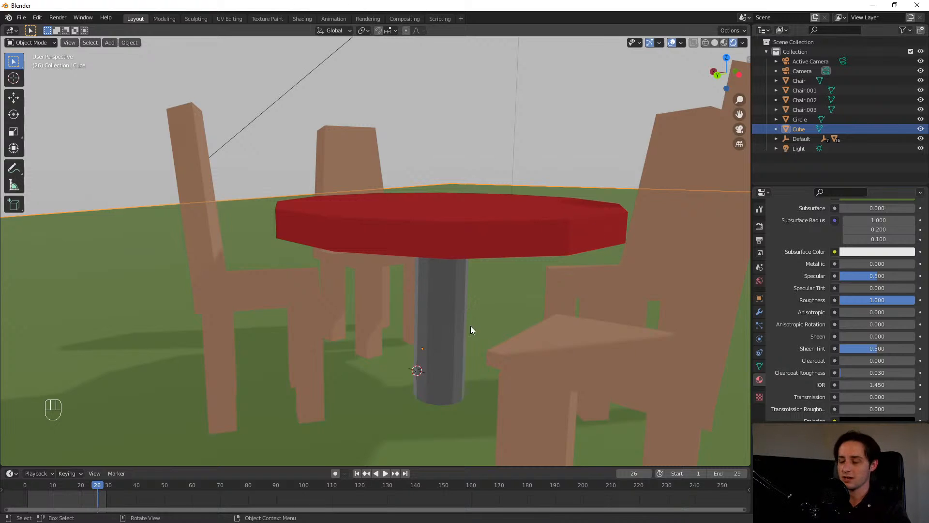
{"action": "left_click", "coordinate": [453, 246]}
{"action": "right_click", "coordinate": [453, 246]}
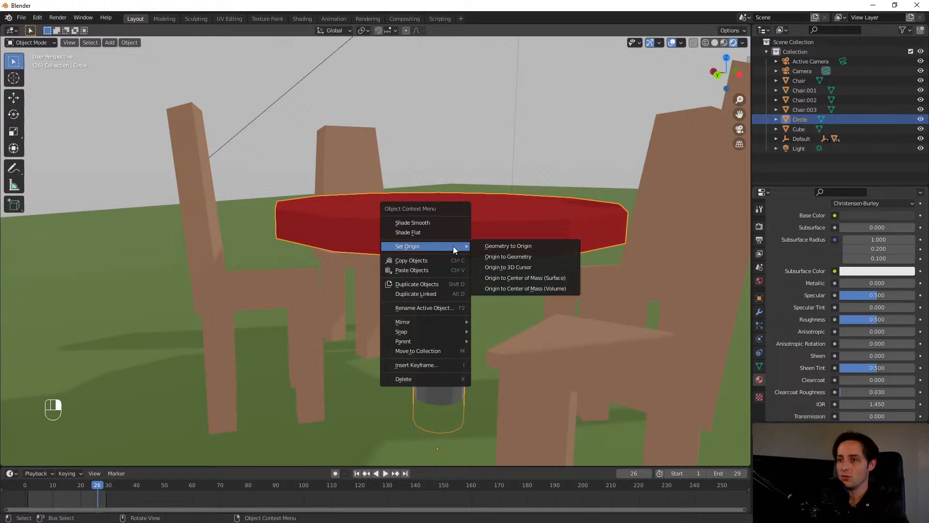
{"action": "mouse_move", "coordinate": [453, 246]}
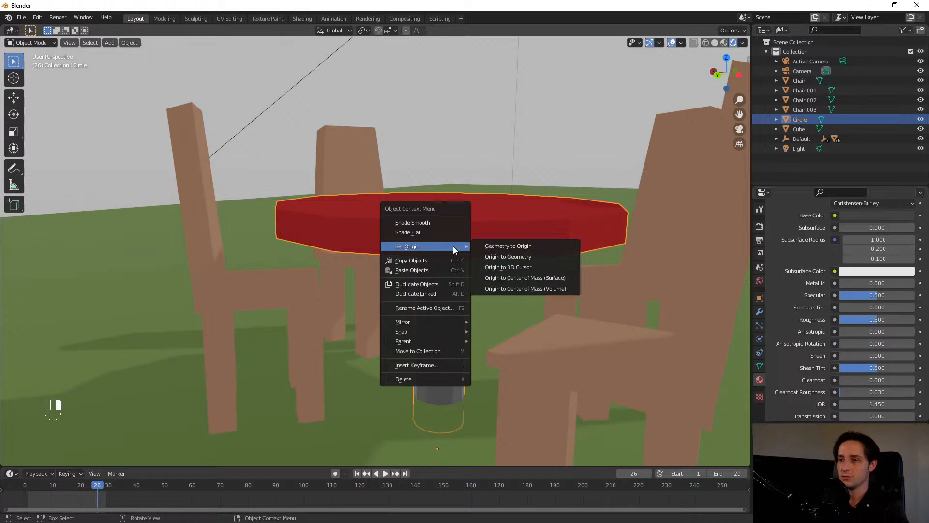
{"action": "left_click", "coordinate": [518, 231]}
{"action": "right_click", "coordinate": [487, 235]}
{"action": "left_click", "coordinate": [514, 227]}
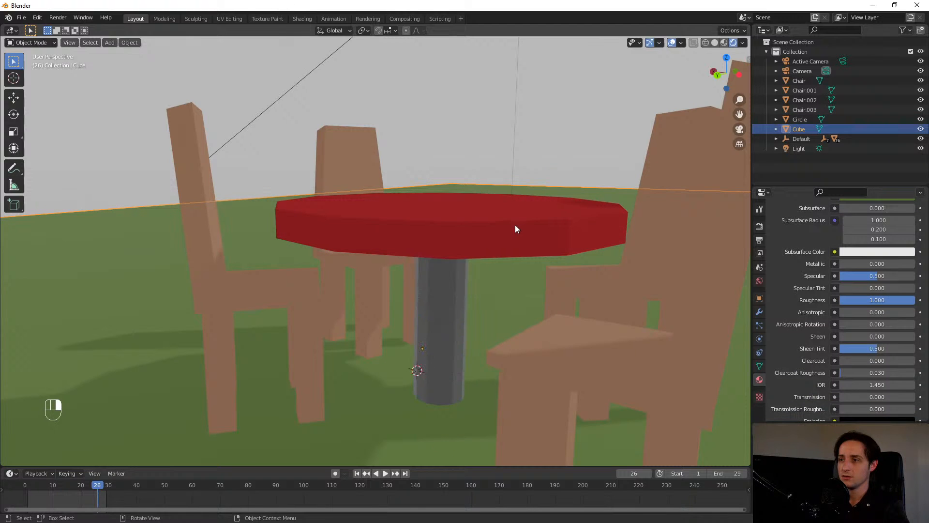
{"action": "right_click", "coordinate": [465, 231]}
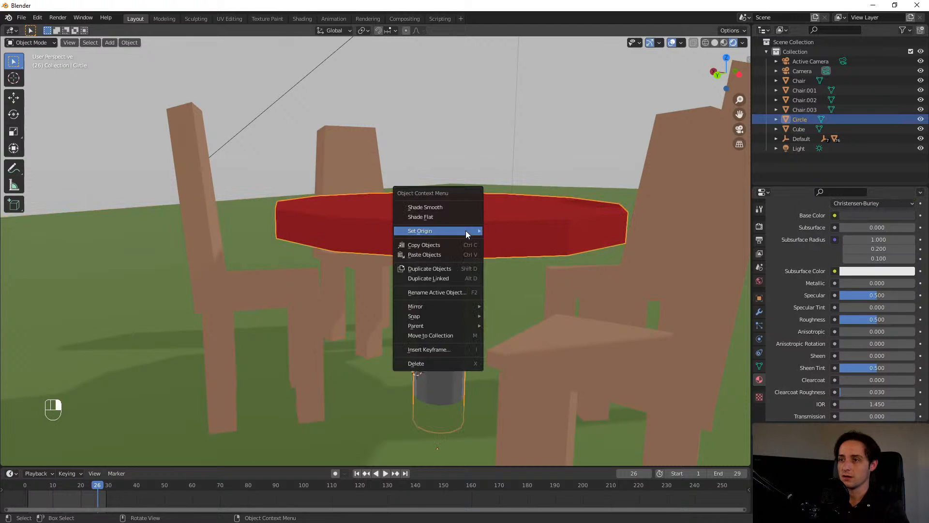
{"action": "left_click", "coordinate": [418, 207]}
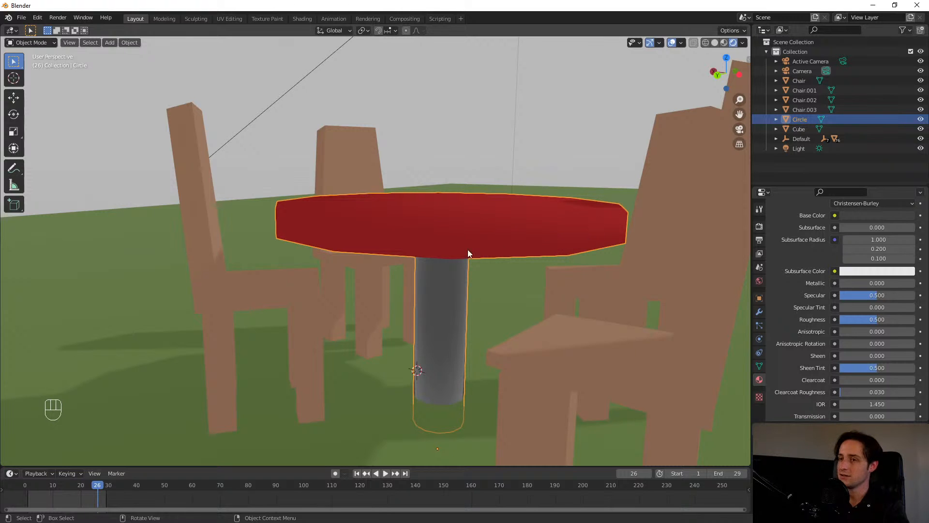
- Return the table object to flat shading
{"action": "middle_click_drag", "start_coordinate": [469, 250], "coordinate": [515, 201]}
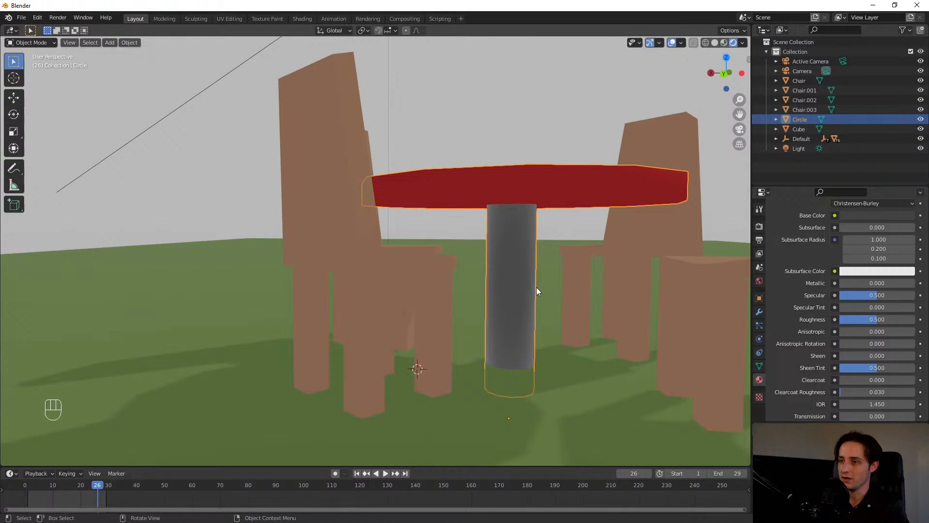
{"action": "middle_click_drag", "start_coordinate": [516, 284], "coordinate": [318, 255]}
{"action": "scroll", "coordinate": [495, 286], "scroll_direction": "down", "scroll_amount": 5}
{"action": "right_click", "coordinate": [295, 253]}
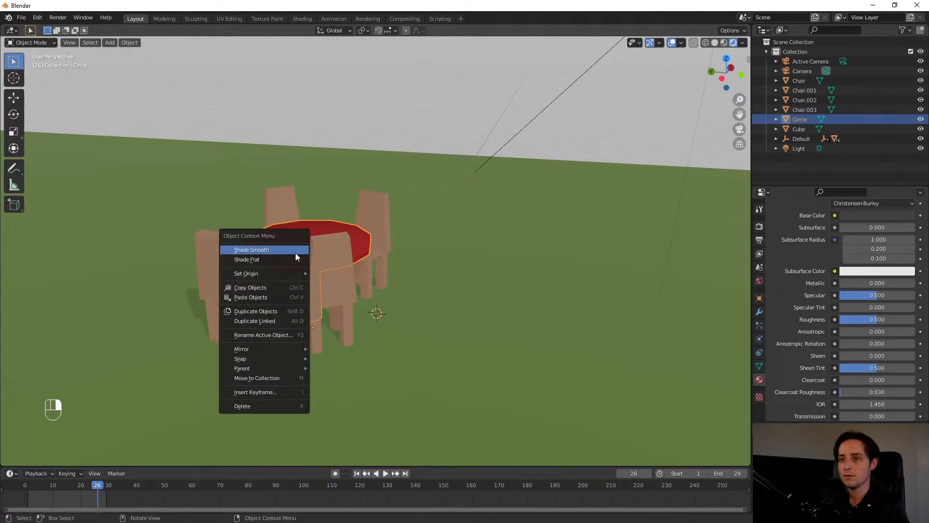
{"action": "left_click", "coordinate": [266, 262]}
{"action": "scroll", "coordinate": [283, 214], "scroll_direction": "up", "scroll_amount": 5}
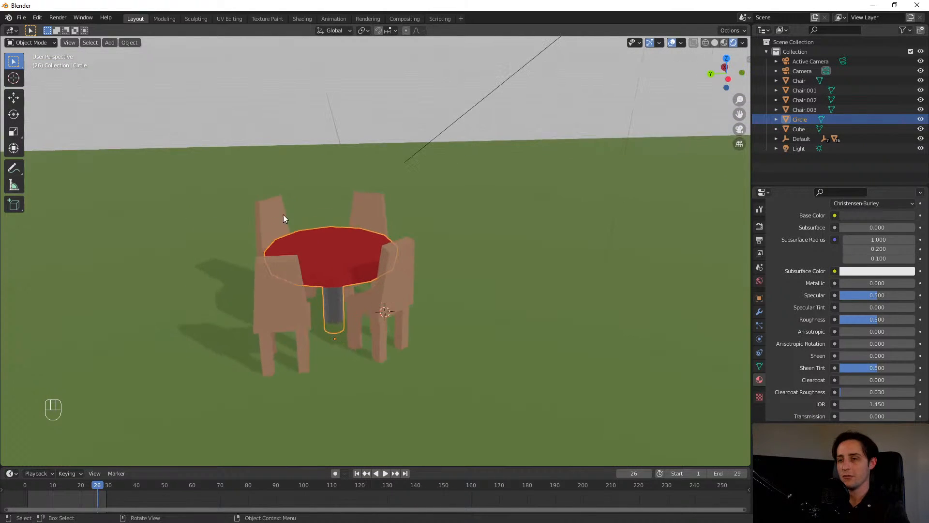
{"action": "right_click", "coordinate": [287, 261]}
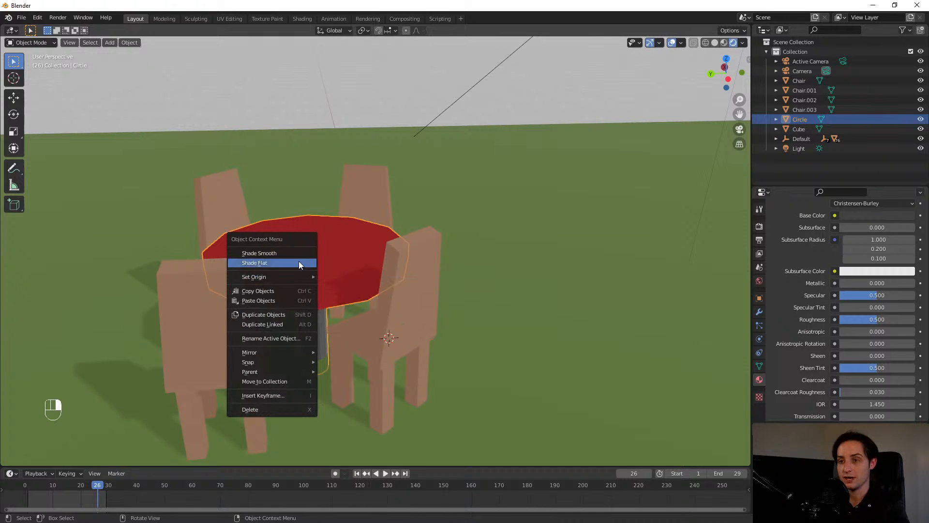
{"action": "left_click", "coordinate": [293, 255]}
- Examine the flat-shaded table and one chair's material settings, viewing the furniture from several distances and angles
{"action": "middle_click_drag", "start_coordinate": [418, 305], "coordinate": [546, 187]}
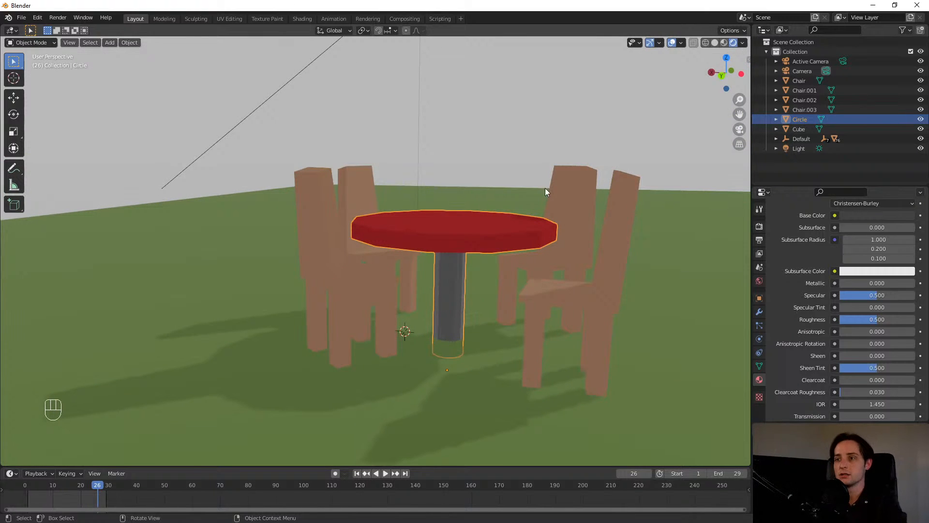
{"action": "scroll", "coordinate": [583, 263], "scroll_direction": "up", "scroll_amount": 5}
{"action": "middle_click_drag", "start_coordinate": [583, 263], "coordinate": [480, 268], "text": "shift"}
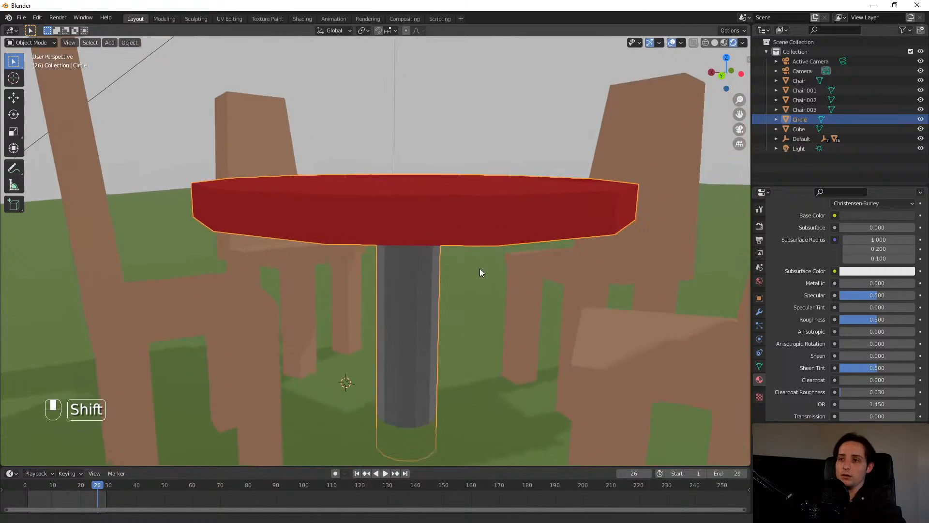
{"action": "scroll", "coordinate": [478, 267], "scroll_direction": "down", "scroll_amount": 3}
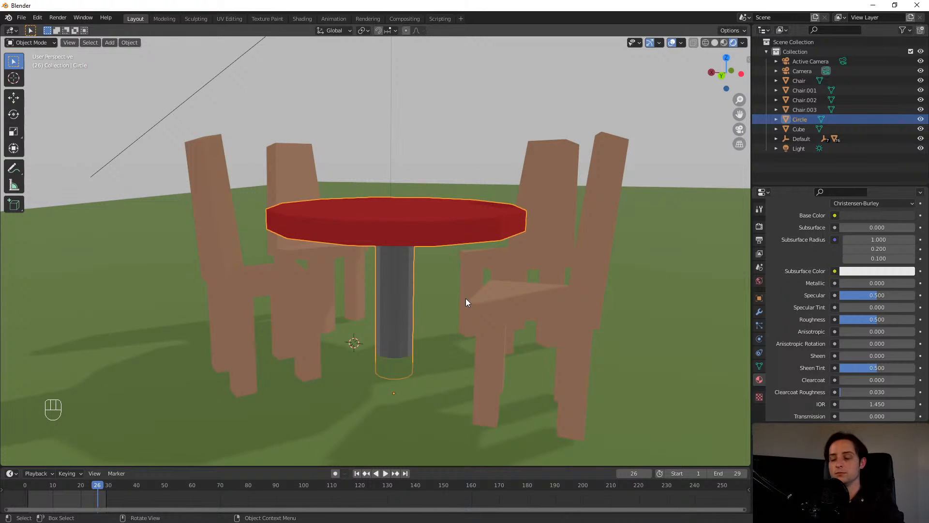
{"action": "scroll", "coordinate": [456, 226], "scroll_direction": "down", "scroll_amount": 3}
{"action": "left_click", "coordinate": [484, 305]}
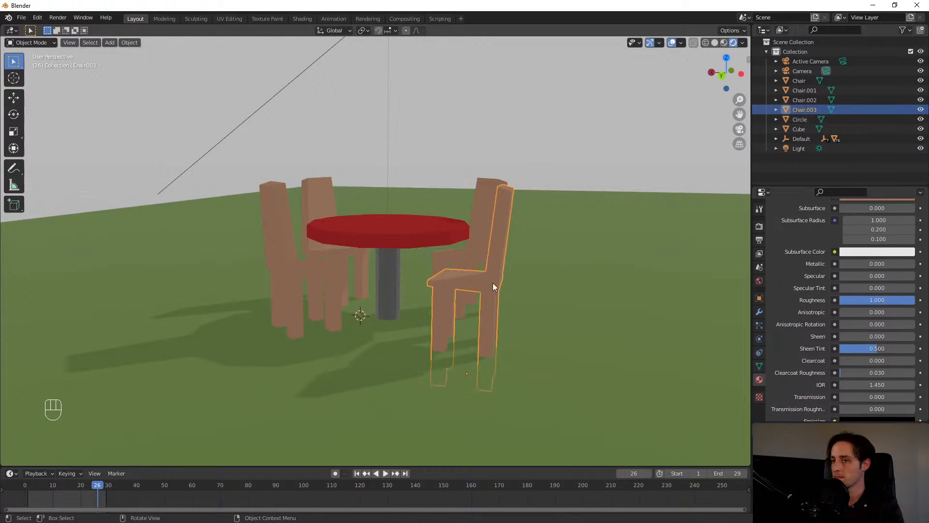
{"action": "scroll", "coordinate": [415, 372], "scroll_direction": "down", "scroll_amount": 4}
{"action": "scroll", "coordinate": [464, 286], "scroll_direction": "up", "scroll_amount": 2}
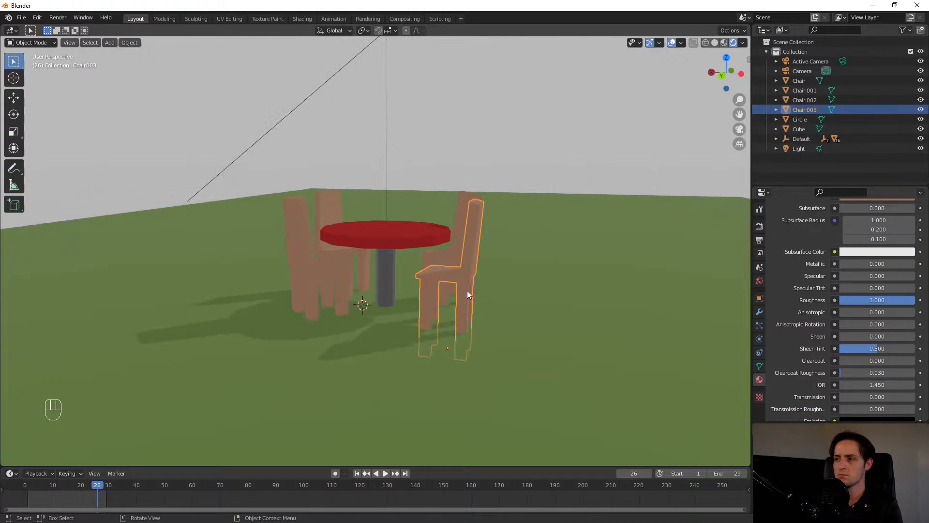
{"action": "scroll", "coordinate": [822, 339], "scroll_direction": "down", "scroll_amount": 4}
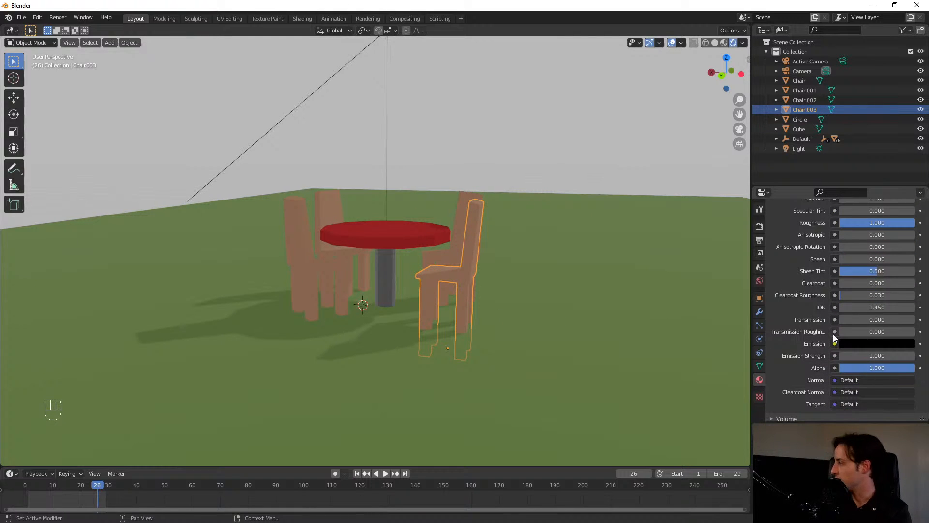
{"action": "scroll", "coordinate": [465, 392], "scroll_direction": "down", "scroll_amount": 5}
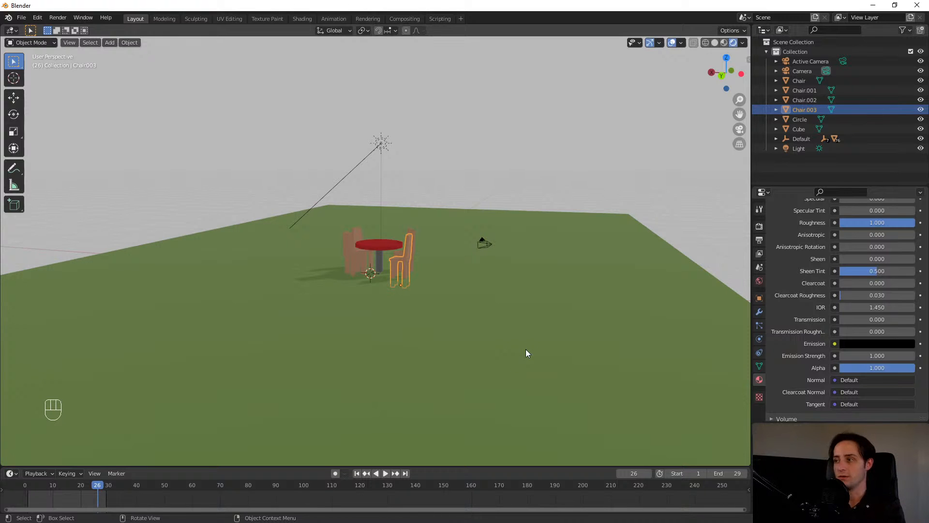
{"action": "scroll", "coordinate": [322, 305], "scroll_direction": "up", "scroll_amount": 2}
{"action": "scroll", "coordinate": [339, 295], "scroll_direction": "up", "scroll_amount": 6}
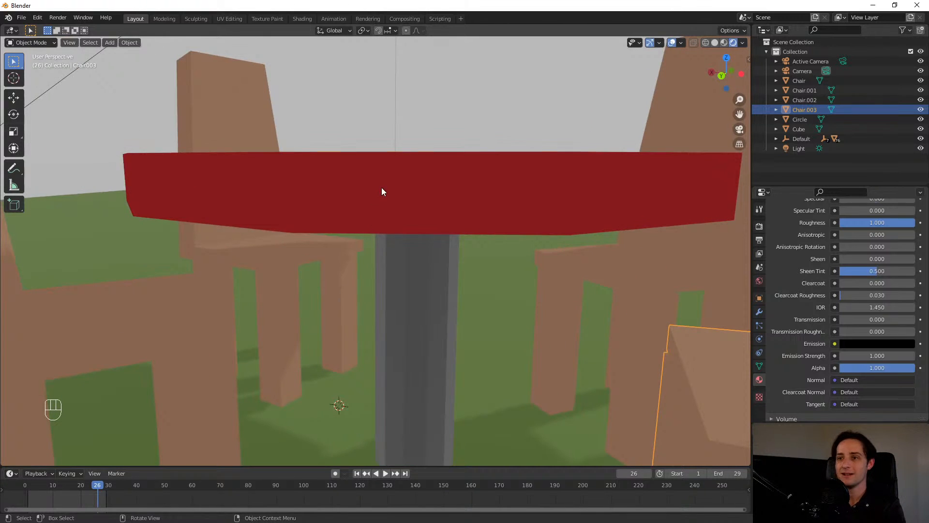
{"action": "left_click", "coordinate": [381, 187]}
{"action": "right_click", "coordinate": [382, 189]}
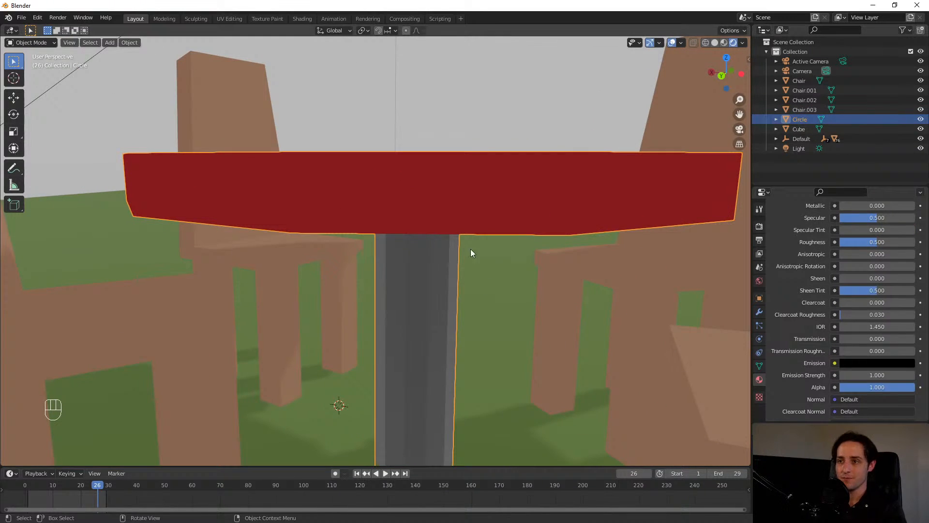
{"action": "scroll", "coordinate": [411, 190], "scroll_direction": "down", "scroll_amount": 6}
{"action": "middle_click_drag", "start_coordinate": [457, 218], "coordinate": [484, 267]}
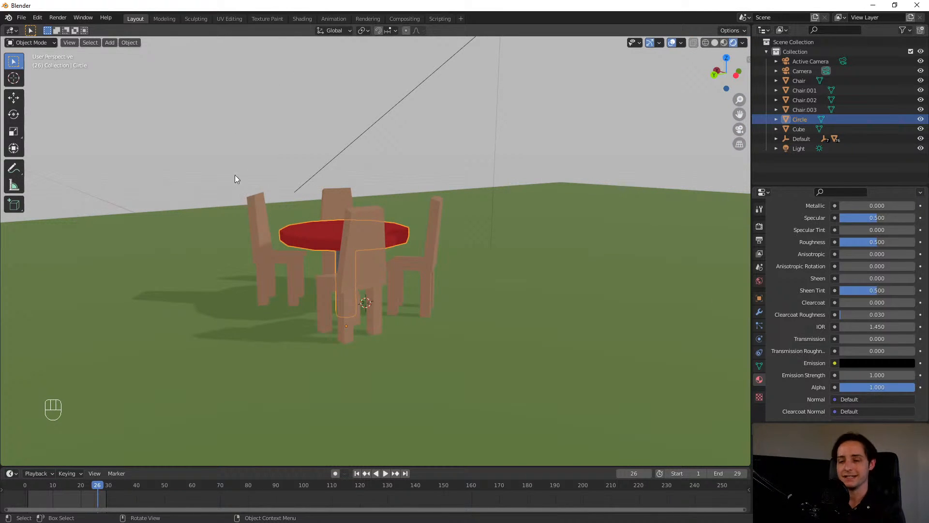
- Select every object in front view and move the whole scene down 31.878 m along the Z axis
{"action": "middle_click_drag", "start_coordinate": [500, 243], "coordinate": [364, 271], "text": "shift"}
{"action": "scroll", "coordinate": [365, 294], "scroll_direction": "down", "scroll_amount": 3}
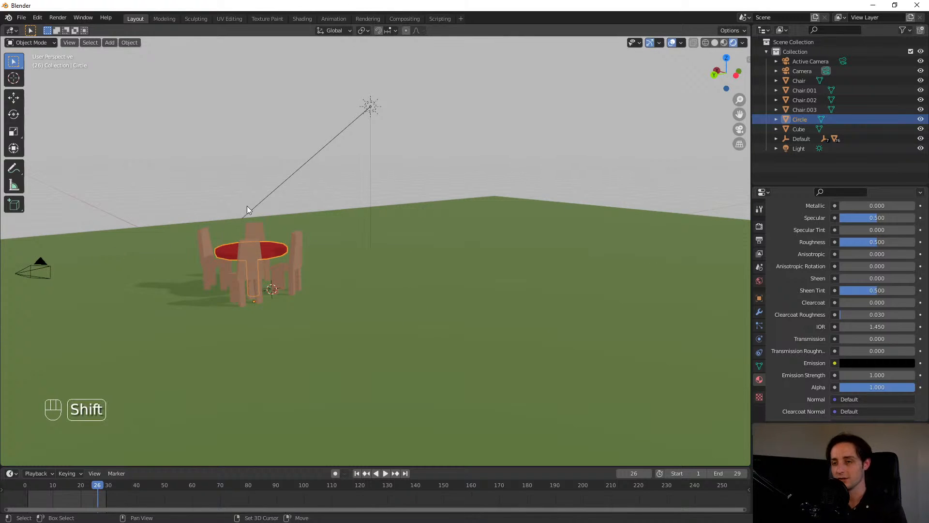
{"action": "middle_click_drag", "start_coordinate": [247, 205], "coordinate": [410, 201], "text": "shift"}
{"action": "key", "text": "KP_1"}
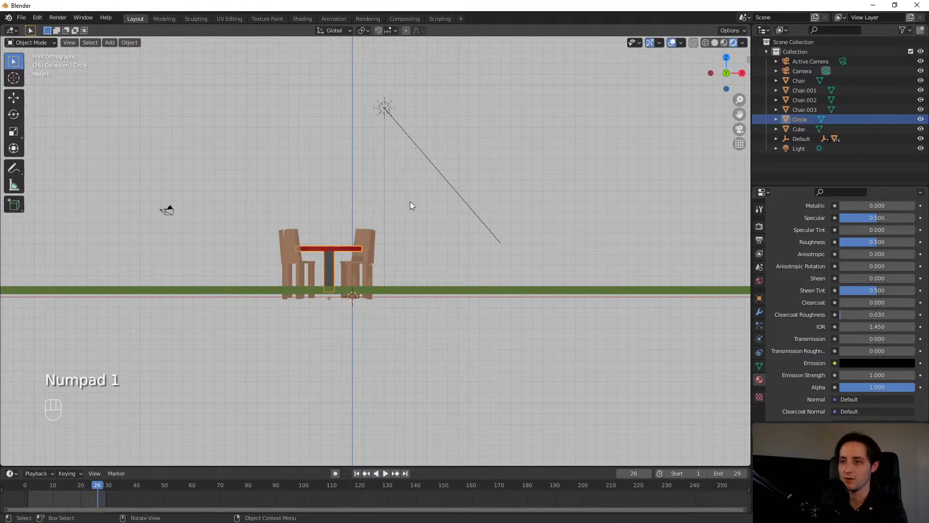
{"action": "middle_click_drag", "start_coordinate": [523, 261], "coordinate": [387, 243], "text": "shift"}
{"action": "scroll", "coordinate": [391, 247], "scroll_direction": "down", "scroll_amount": 2}
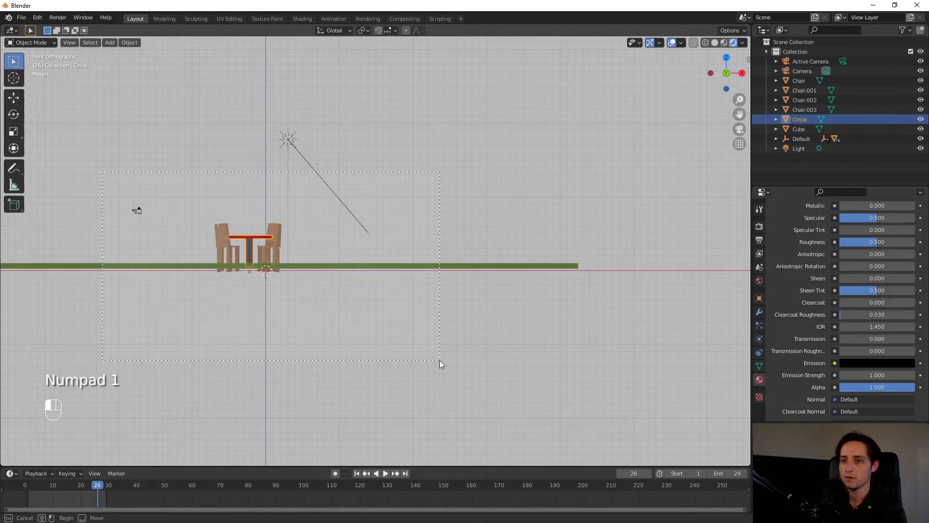
{"action": "key", "text": "a"}
{"action": "key", "text": "g"}
{"action": "key", "text": "z"}
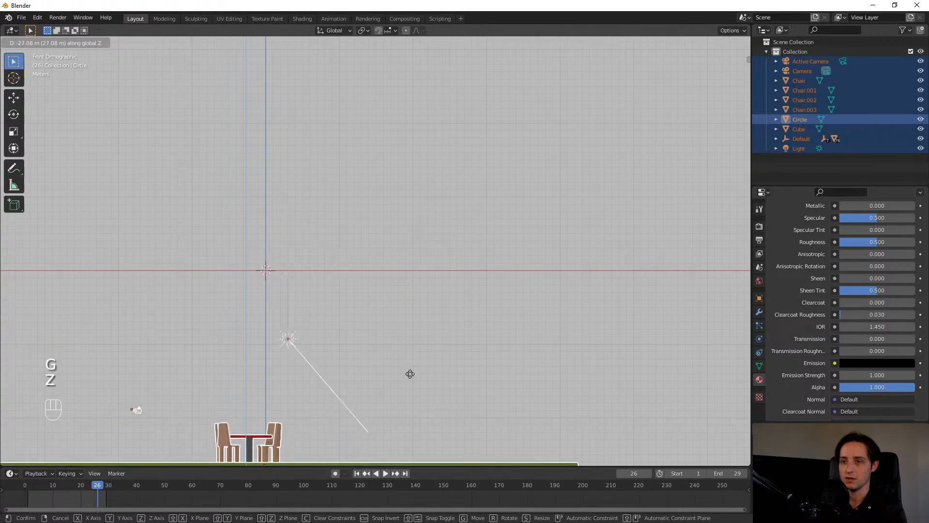
{"action": "left_click", "coordinate": [409, 409]}
- Add a 2 m cube mesh at the world origin, above the lowered scene
{"action": "middle_click_drag", "start_coordinate": [202, 284], "coordinate": [326, 298], "text": "shift"}
{"action": "scroll", "coordinate": [327, 300], "scroll_direction": "up", "scroll_amount": 5}
{"action": "scroll", "coordinate": [434, 348], "scroll_direction": "up", "scroll_amount": 4}
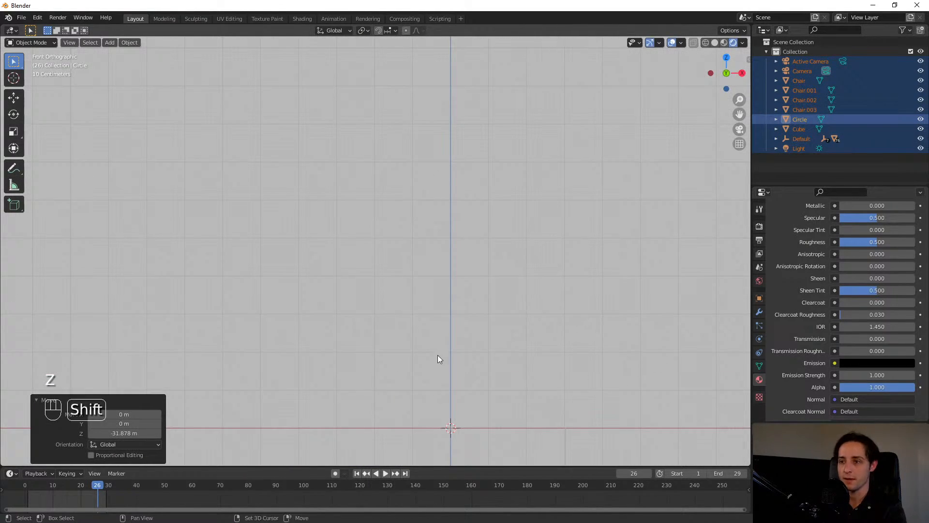
{"action": "middle_click_drag", "start_coordinate": [438, 355], "coordinate": [338, 201], "text": "shift"}
{"action": "key", "text": "shift+a"}
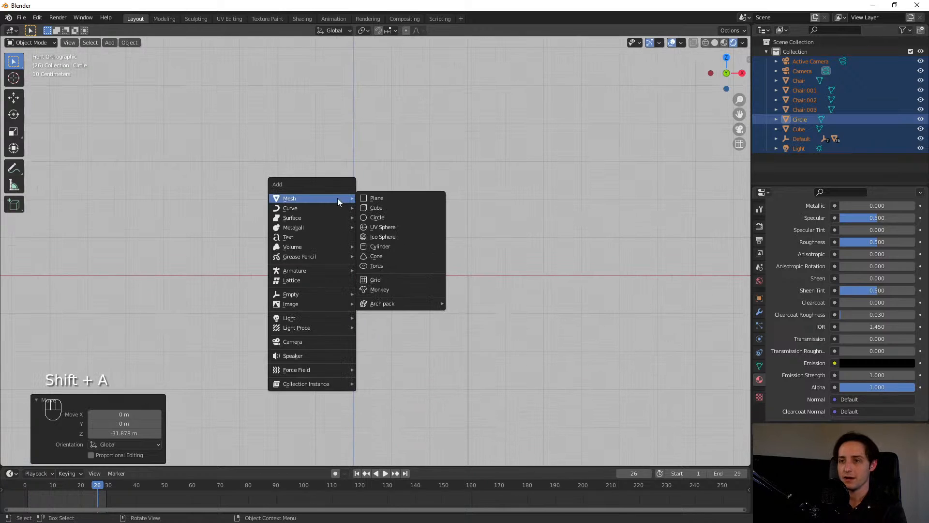
{"action": "left_click", "coordinate": [390, 207]}
{"action": "scroll", "coordinate": [452, 242], "scroll_direction": "up", "scroll_amount": 5}
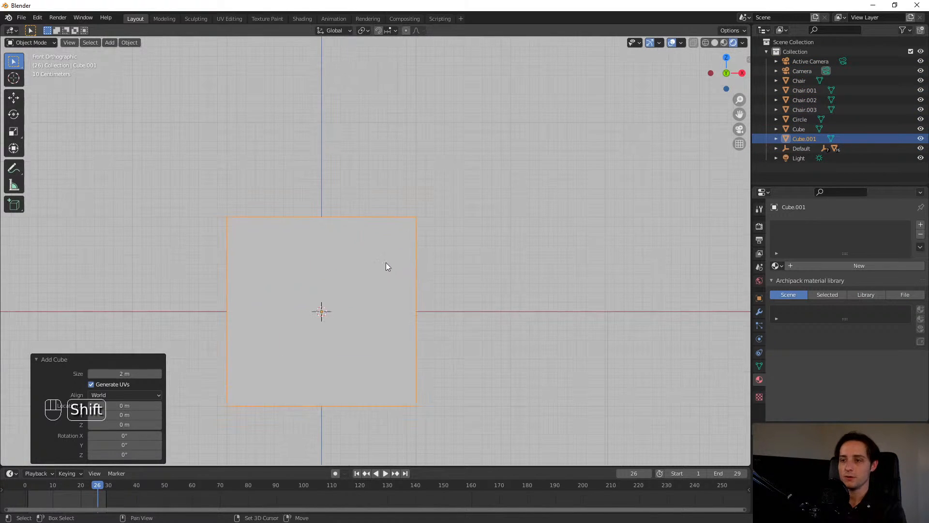
{"action": "middle_click_drag", "start_coordinate": [386, 263], "coordinate": [512, 204], "text": "shift"}
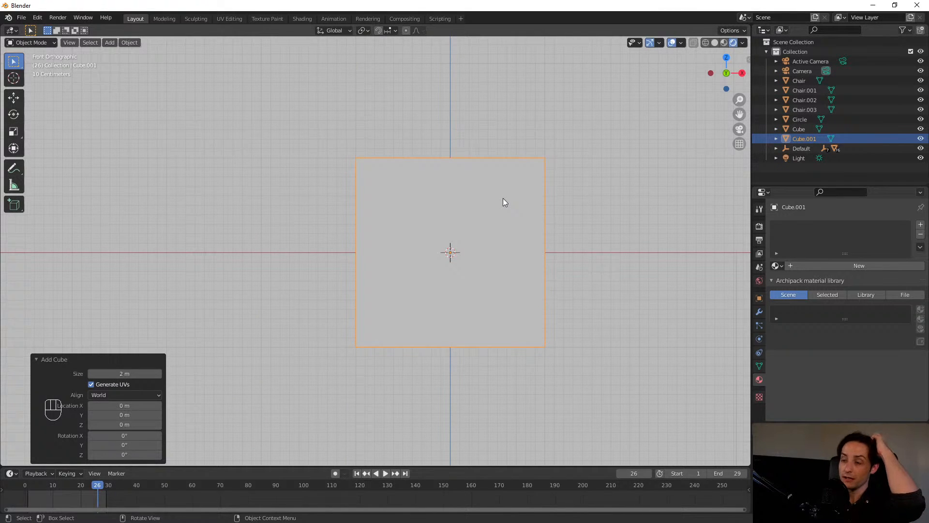
- Select the furniture, ground, light and cameras below the new cube and hide them
{"action": "scroll", "coordinate": [359, 268], "scroll_direction": "down", "scroll_amount": 15}
{"action": "scroll", "coordinate": [372, 317], "scroll_direction": "down", "scroll_amount": 2}
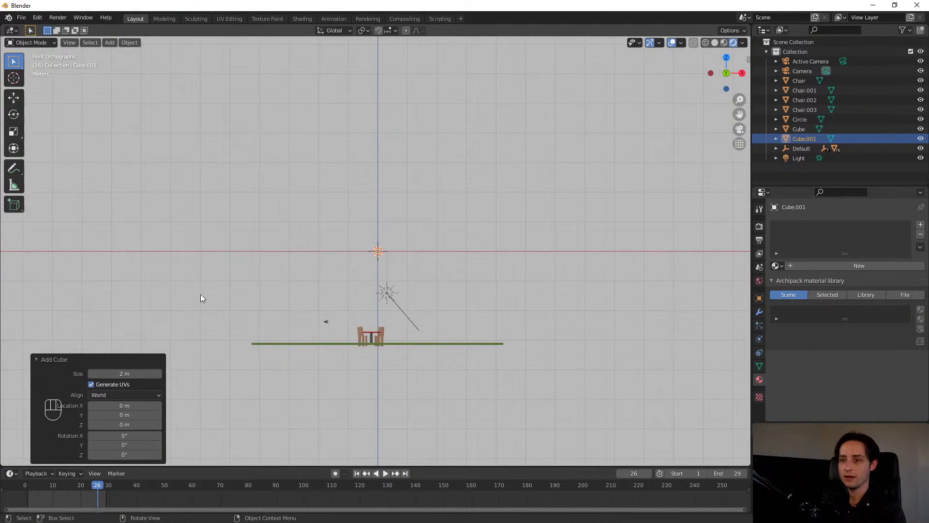
{"action": "left_click_drag", "start_coordinate": [205, 271], "coordinate": [521, 380]}
{"action": "left_click_drag", "start_coordinate": [607, 412], "coordinate": [607, 411]}
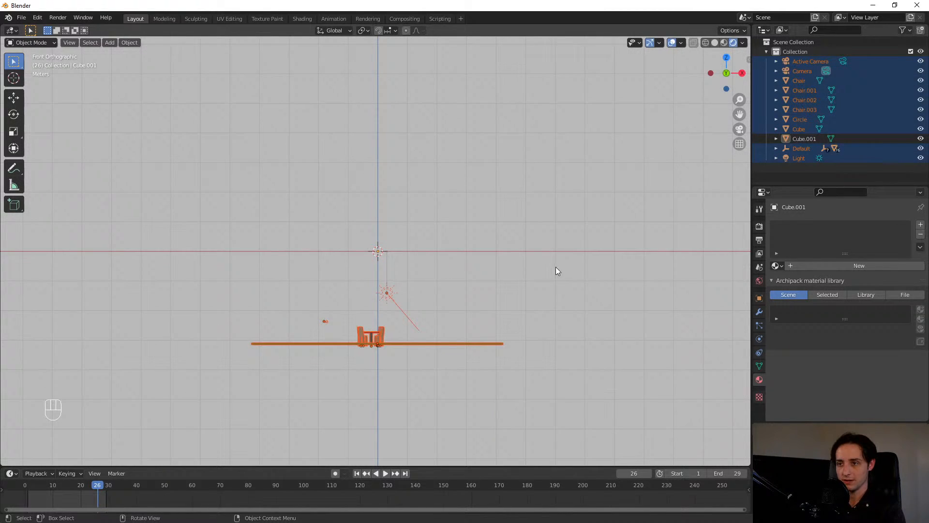
{"action": "key", "text": "h"}
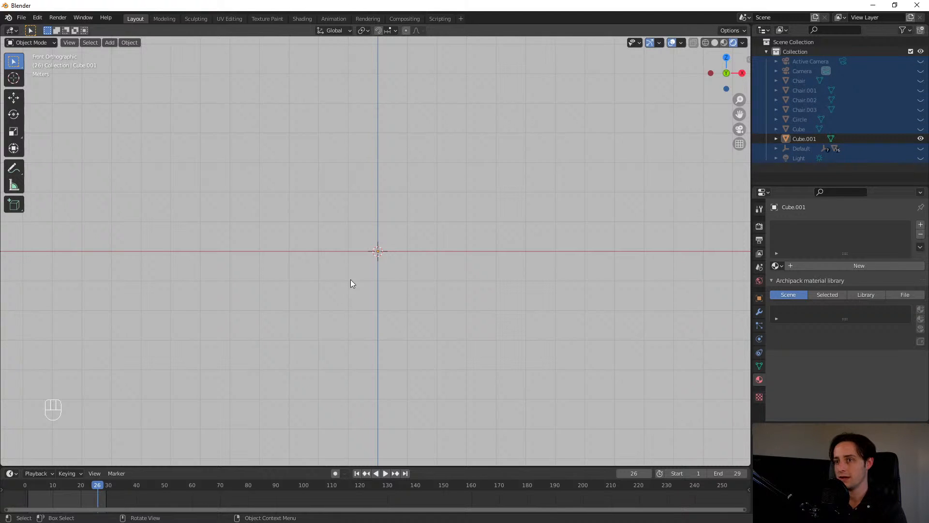
- Select the new cube and frame it in front view
{"action": "left_click_drag", "start_coordinate": [350, 280], "coordinate": [416, 245]}
{"action": "scroll", "coordinate": [396, 251], "scroll_direction": "up", "scroll_amount": 15}
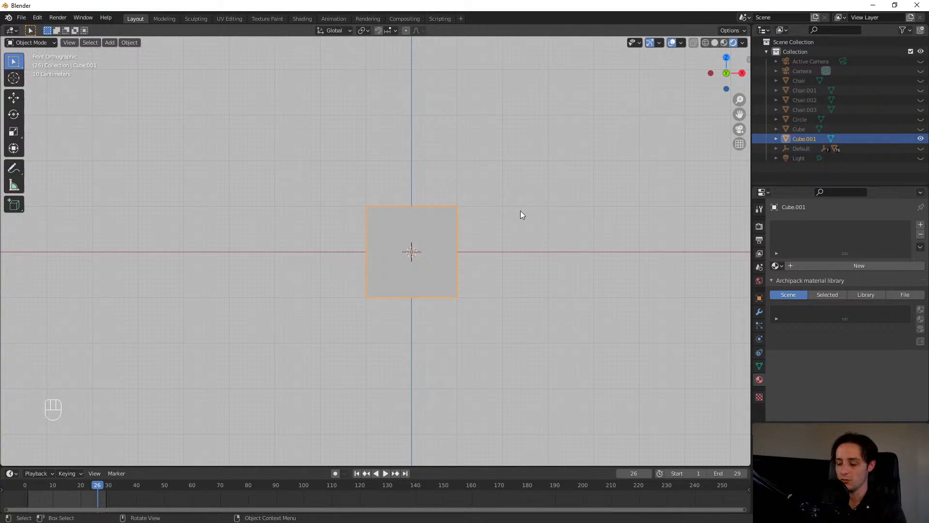
{"action": "key", "text": "KP_Decimal"}
{"action": "key", "text": "KP_Enter"}
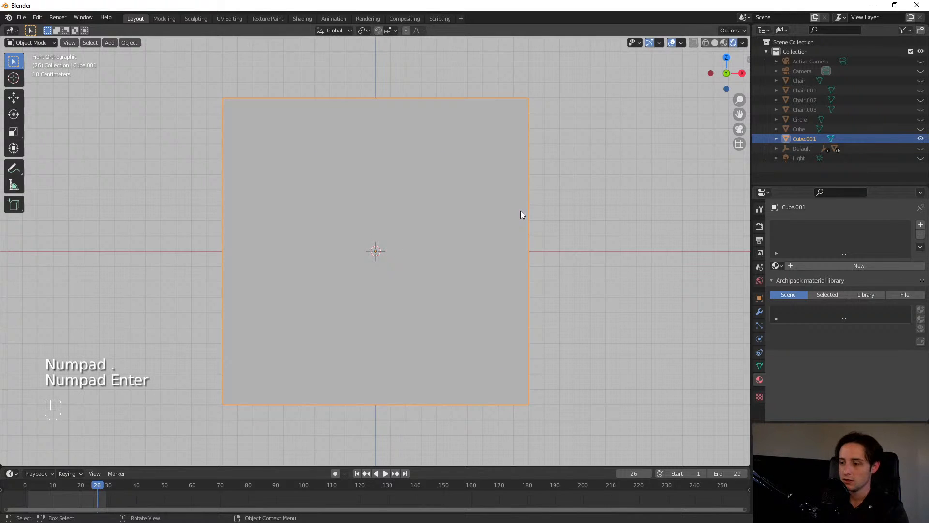
{"action": "key", "text": "KP_Decimal"}
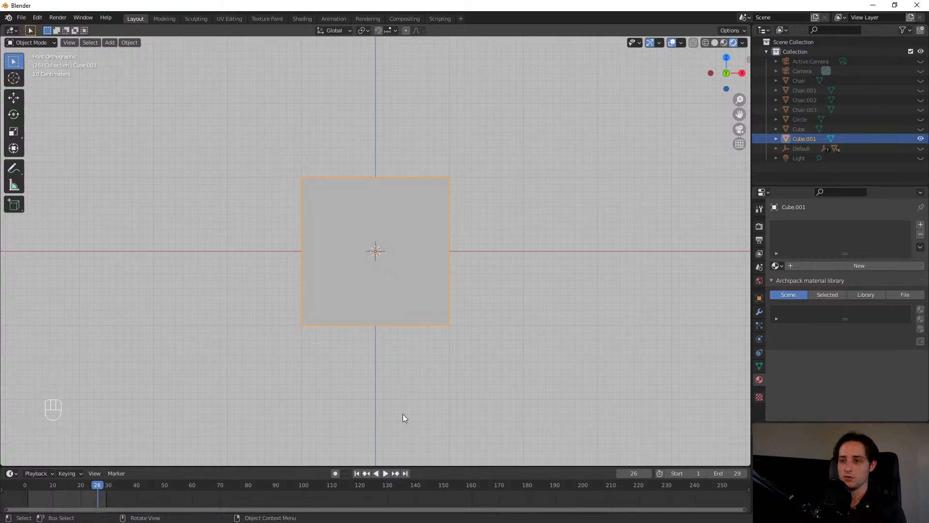
{"action": "scroll", "coordinate": [403, 414], "scroll_direction": "up", "scroll_amount": 4}
{"action": "scroll", "coordinate": [437, 397], "scroll_direction": "down", "scroll_amount": 1}
{"action": "scroll", "coordinate": [434, 333], "scroll_direction": "down", "scroll_amount": 3}
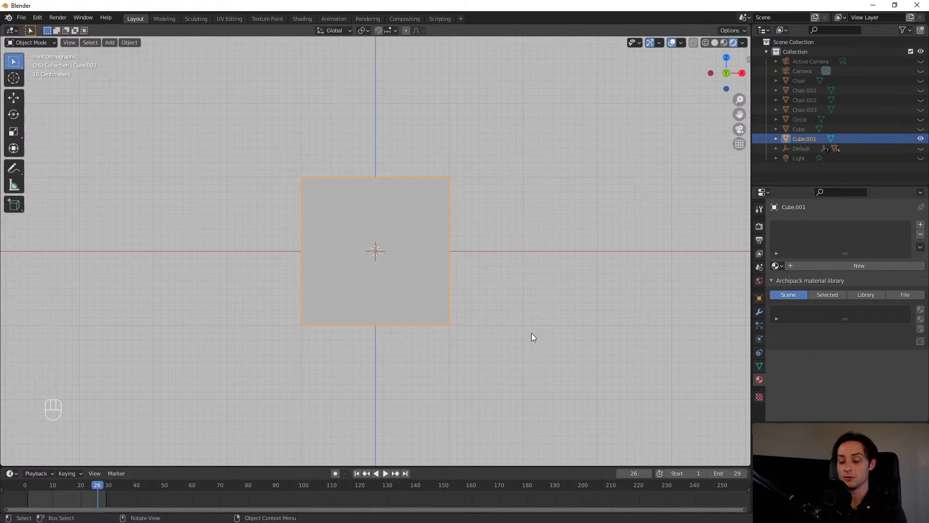
{"action": "scroll", "coordinate": [477, 309], "scroll_direction": "up", "scroll_amount": 1}
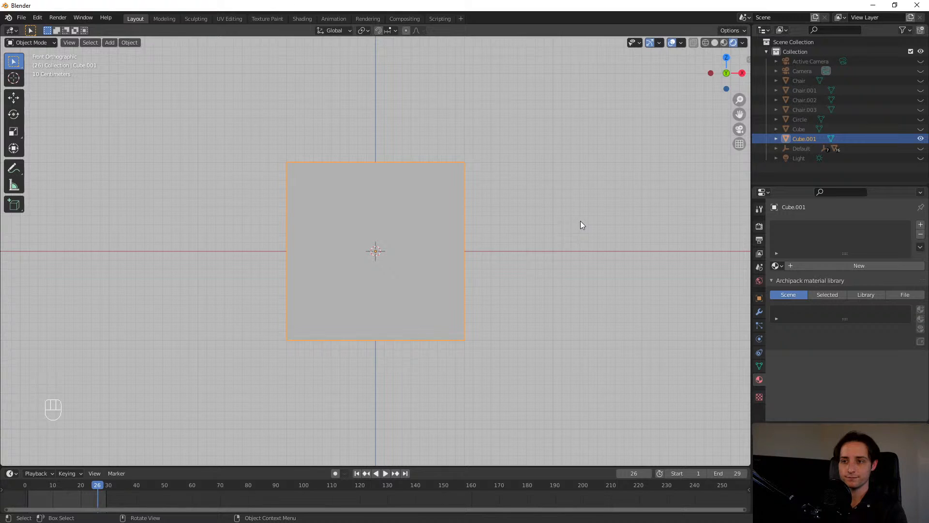
- Enter Edit Mode on the cube and merge all its vertices at center
{"action": "key", "text": "s"}
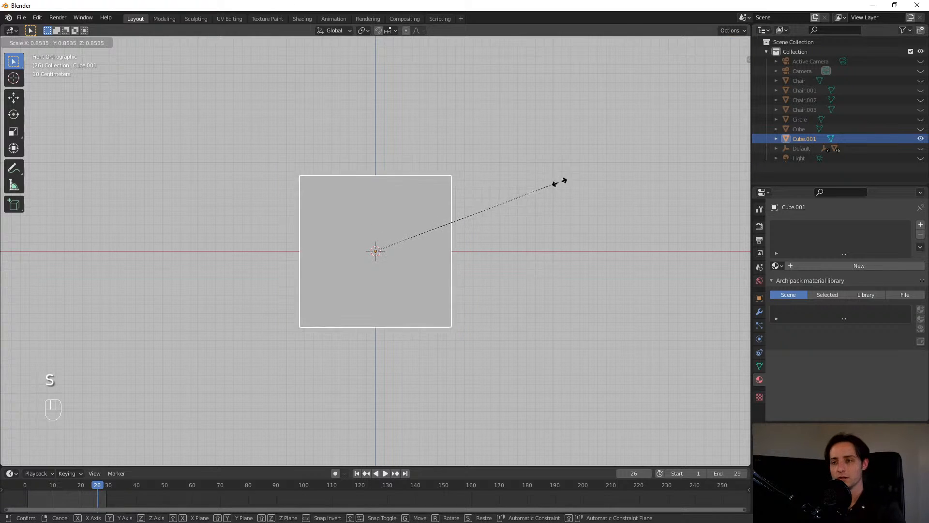
{"action": "key", "text": "Escape"}
{"action": "key", "text": "Tab"}
{"action": "left_click", "coordinate": [636, 189]}
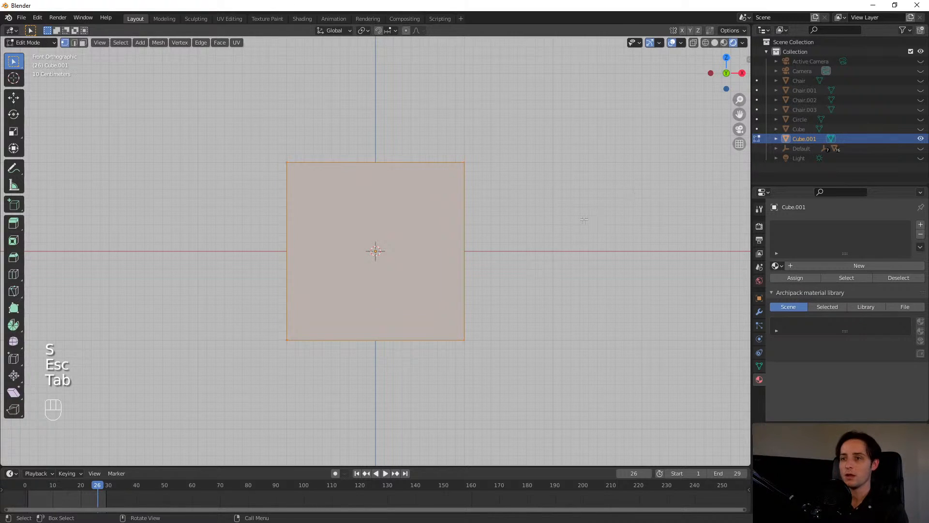
{"action": "middle_click_drag", "start_coordinate": [411, 137], "coordinate": [402, 151]}
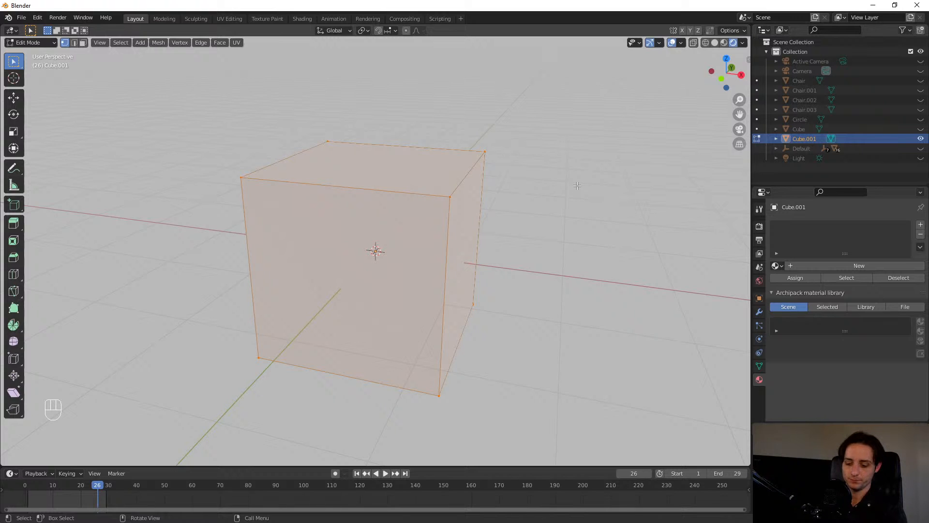
{"action": "key", "text": "m"}
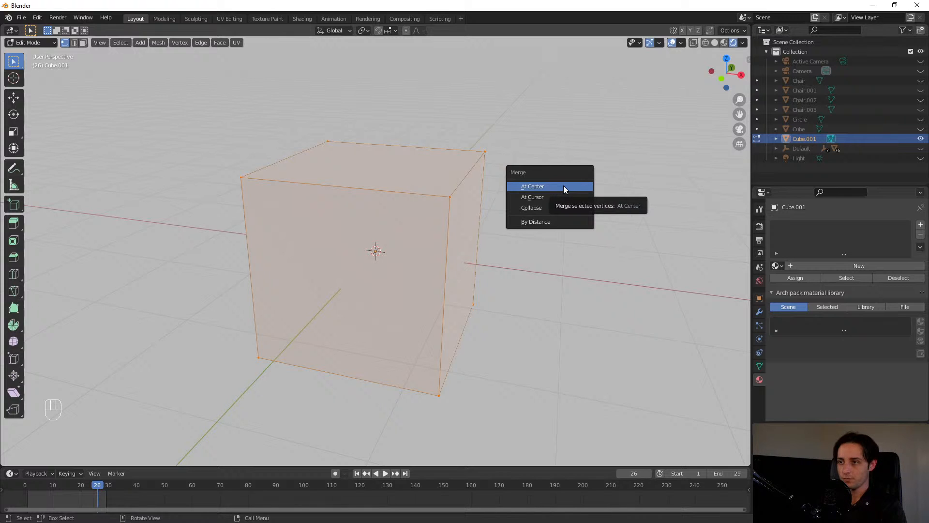
{"action": "left_click", "coordinate": [562, 186]}
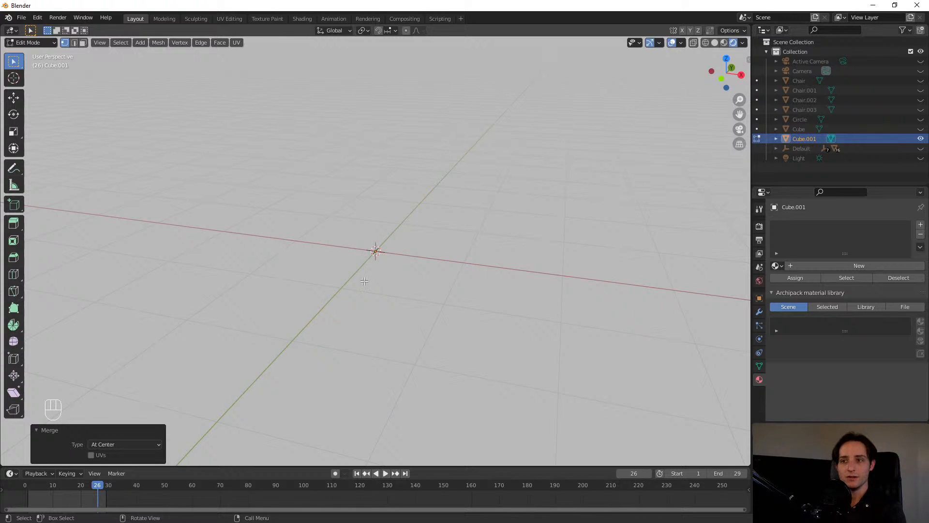
- In top view, move the merged vertex 0.79144 m along the Y axis
{"action": "key", "text": "g"}
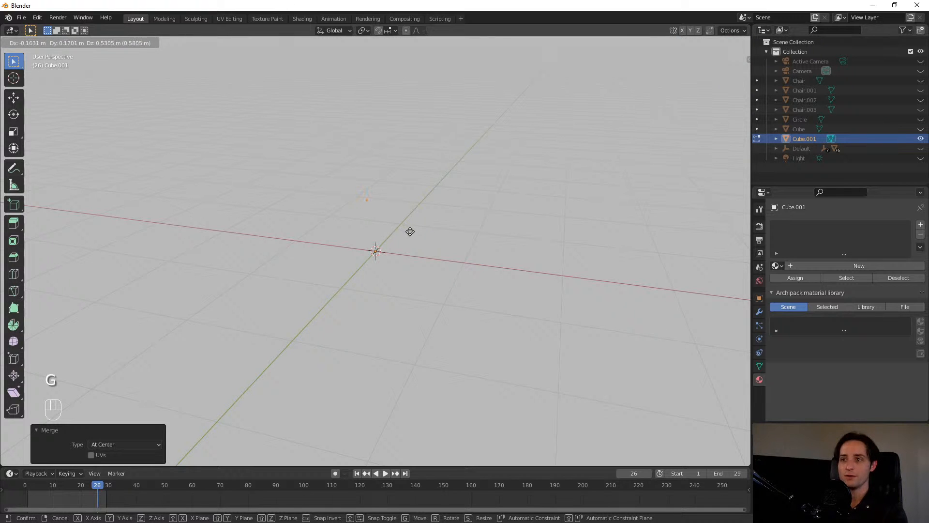
{"action": "key", "text": "Escape"}
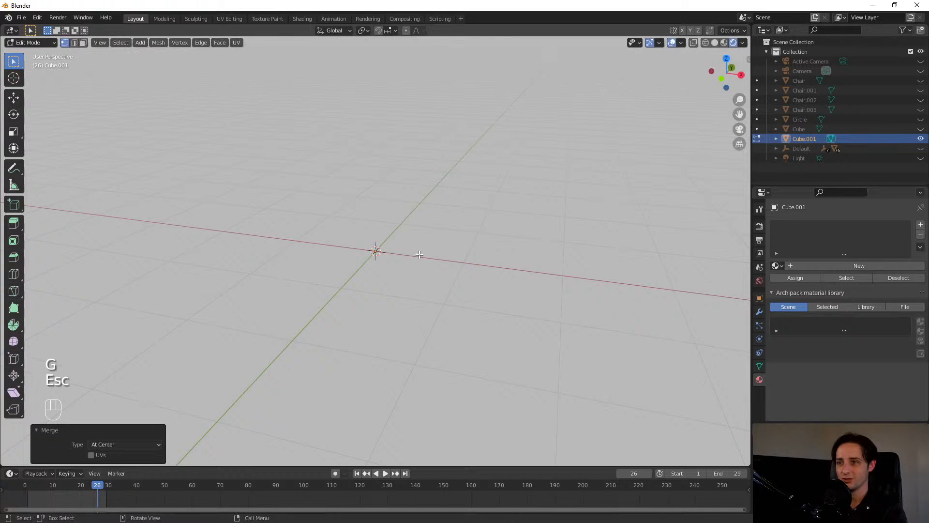
{"action": "key", "text": "KP_7"}
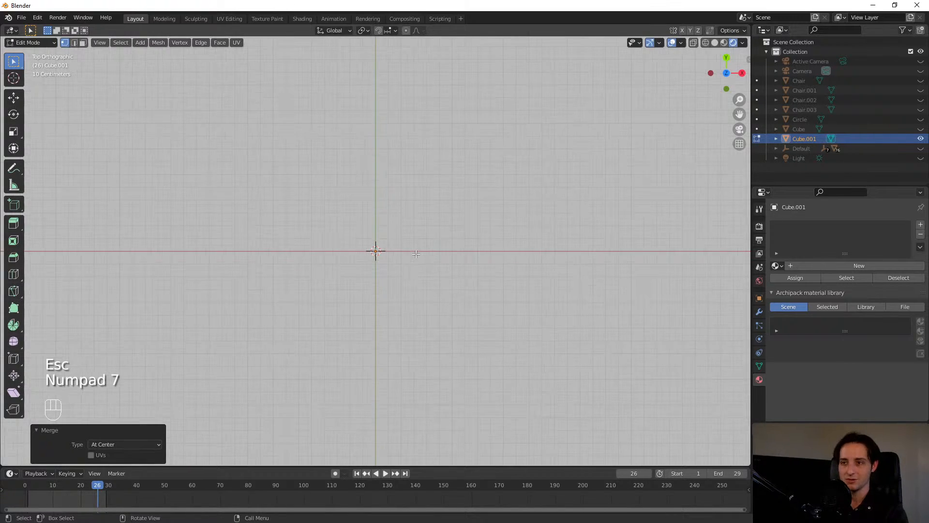
{"action": "key", "text": "g"}
{"action": "key", "text": "y"}
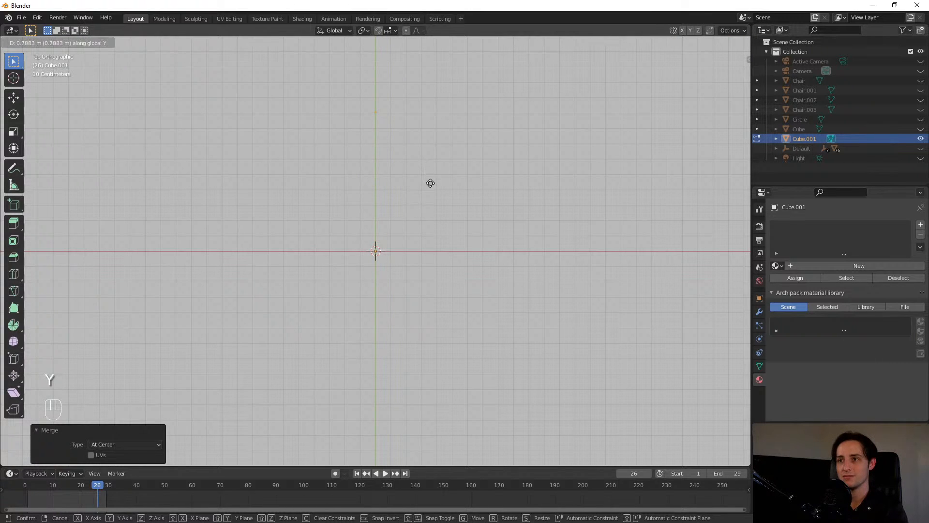
{"action": "left_click", "coordinate": [430, 182]}
{"action": "middle_click_drag", "start_coordinate": [430, 183], "coordinate": [448, 254], "text": "shift"}
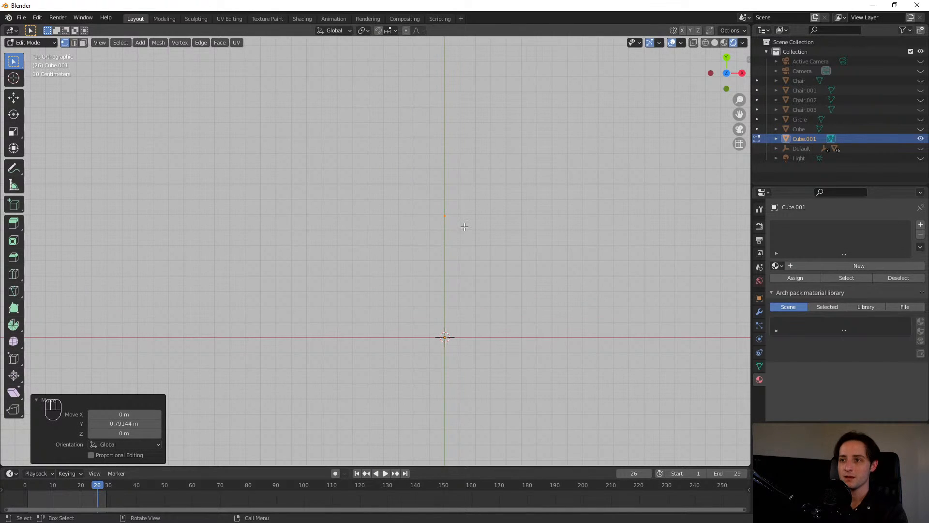
- Extrude the vertex six times into a half outline that curves around the negative X side of the origin and ends near the Y axis
{"action": "key", "text": "e"}
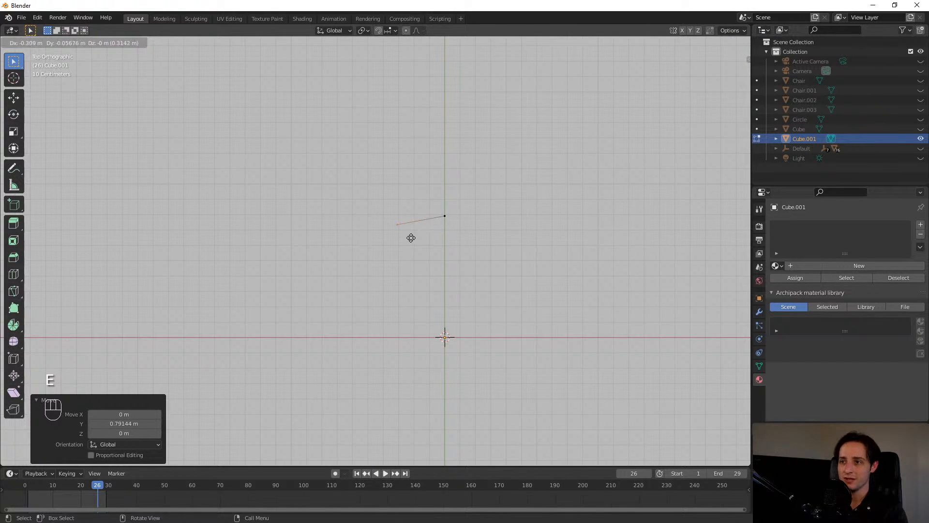
{"action": "left_click", "coordinate": [381, 253]}
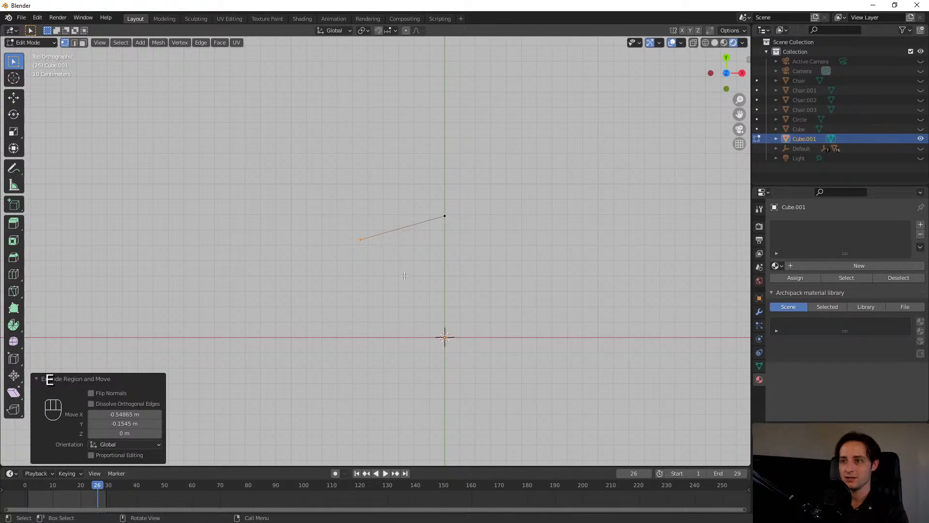
{"action": "key", "text": "e"}
{"action": "left_click", "coordinate": [318, 302]}
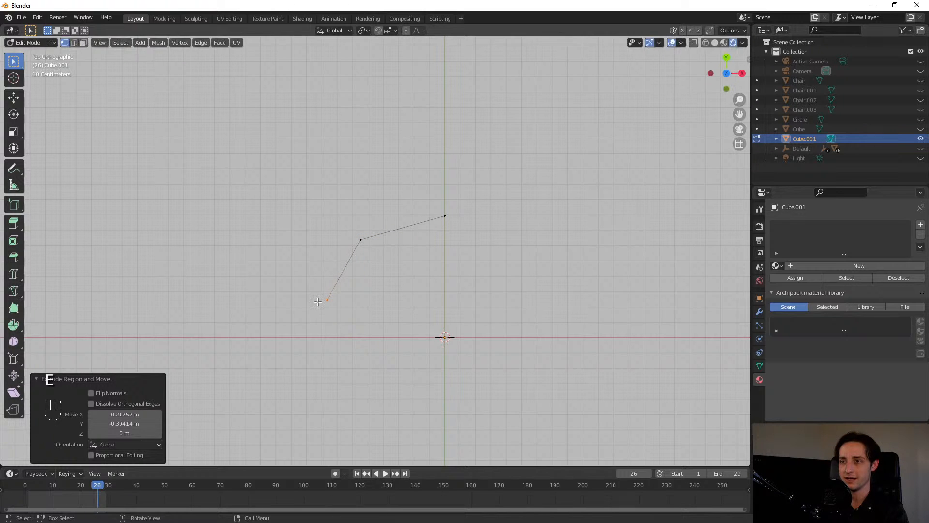
{"action": "key", "text": "e"}
{"action": "left_click", "coordinate": [361, 410]}
{"action": "middle_click_drag", "start_coordinate": [361, 409], "coordinate": [330, 240], "text": "shift"}
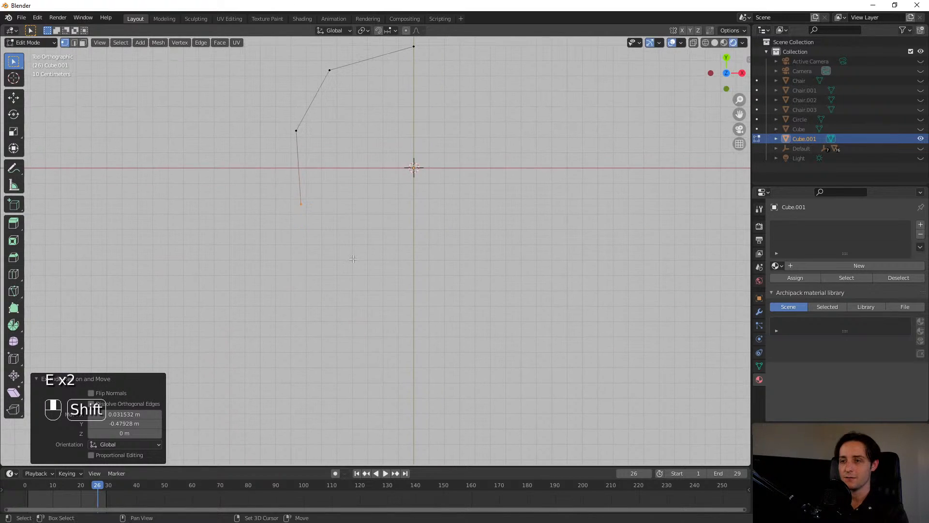
{"action": "key", "text": "e"}
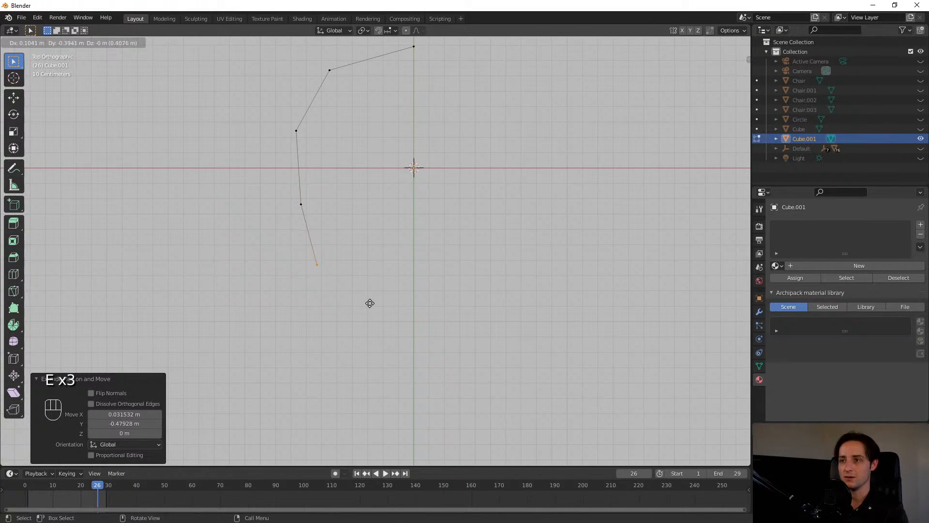
{"action": "left_click", "coordinate": [370, 304]}
{"action": "key", "text": "e"}
{"action": "left_click", "coordinate": [424, 339]}
{"action": "key", "text": "e"}
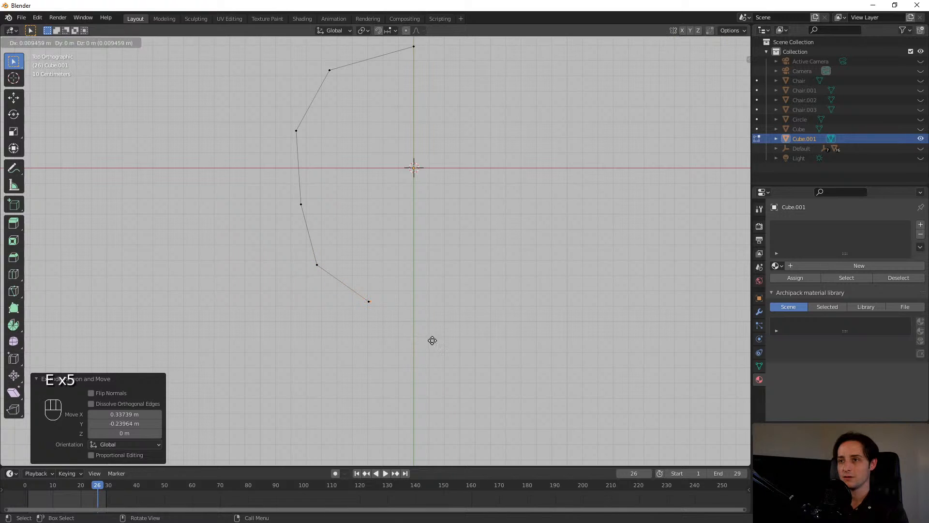
{"action": "left_click", "coordinate": [461, 340]}
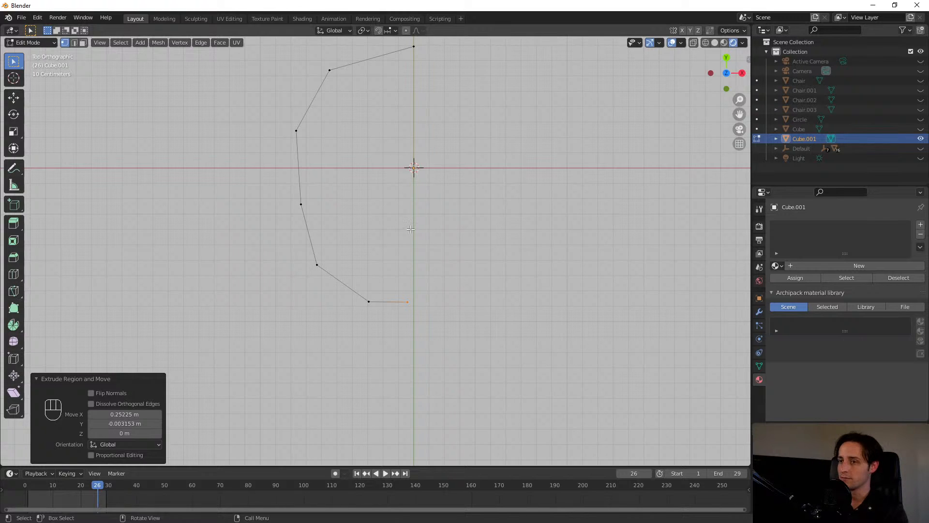
- Reshape the half outline by moving its fourth vertex inward, its third outward and its second slightly inward
{"action": "middle_click_drag", "start_coordinate": [384, 227], "coordinate": [390, 332], "text": "shift"}
{"action": "left_click", "coordinate": [307, 315]}
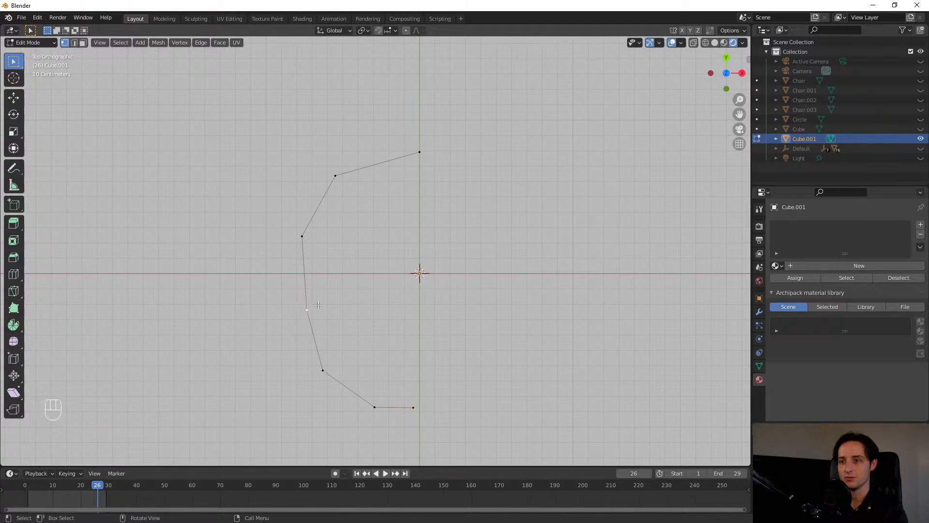
{"action": "key", "text": "g"}
{"action": "left_click", "coordinate": [340, 305]}
{"action": "left_click", "coordinate": [302, 238]}
{"action": "key", "text": "g"}
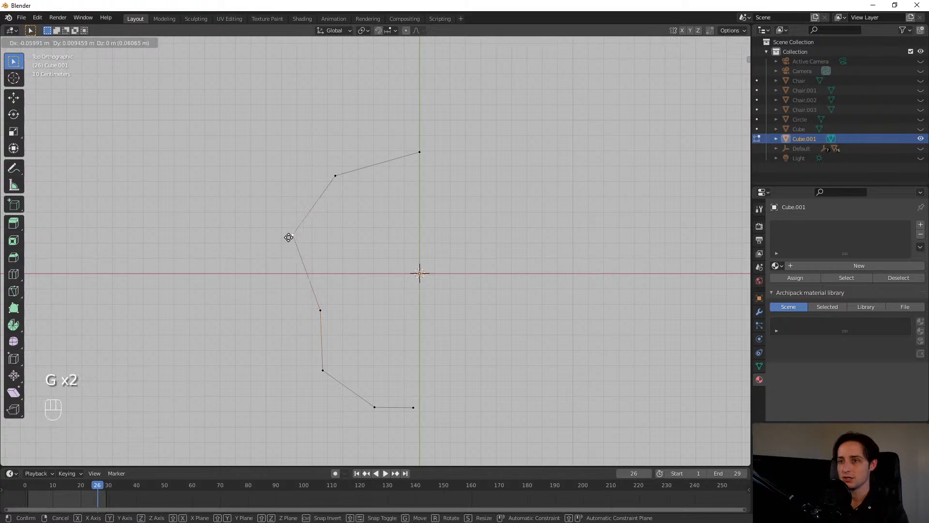
{"action": "left_click", "coordinate": [288, 233]}
{"action": "left_click", "coordinate": [334, 166]}
{"action": "left_click", "coordinate": [338, 177]}
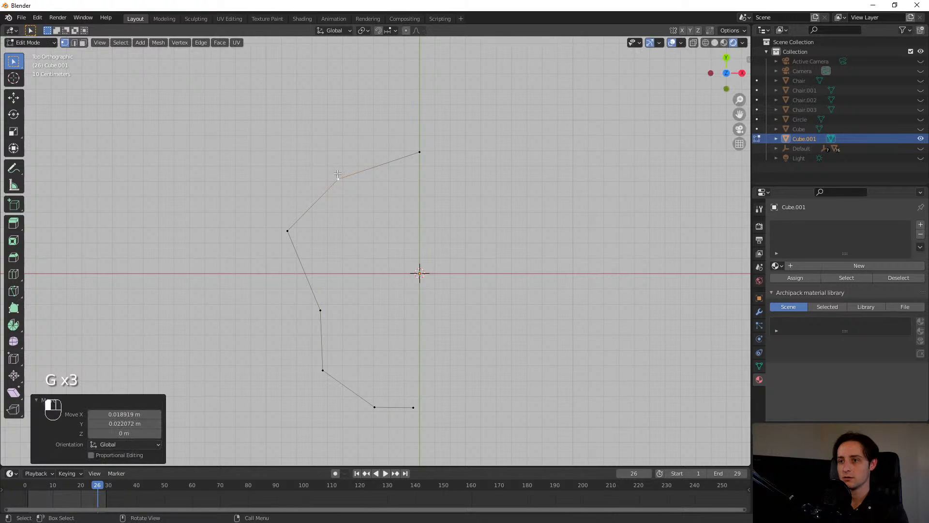
- Add a Mirror modifier to the half outline, mirroring across the X axis
{"action": "left_click", "coordinate": [759, 311]}
{"action": "left_click", "coordinate": [811, 225]}
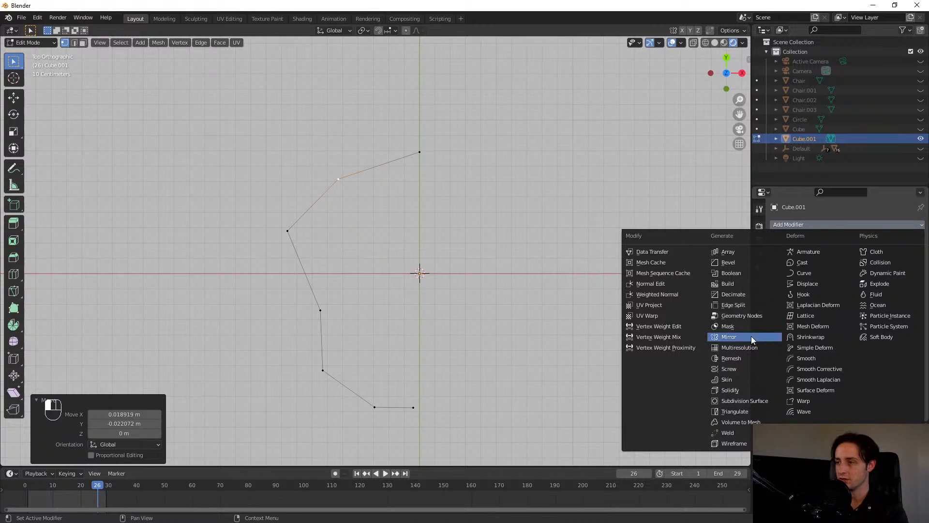
{"action": "left_click", "coordinate": [818, 224]}
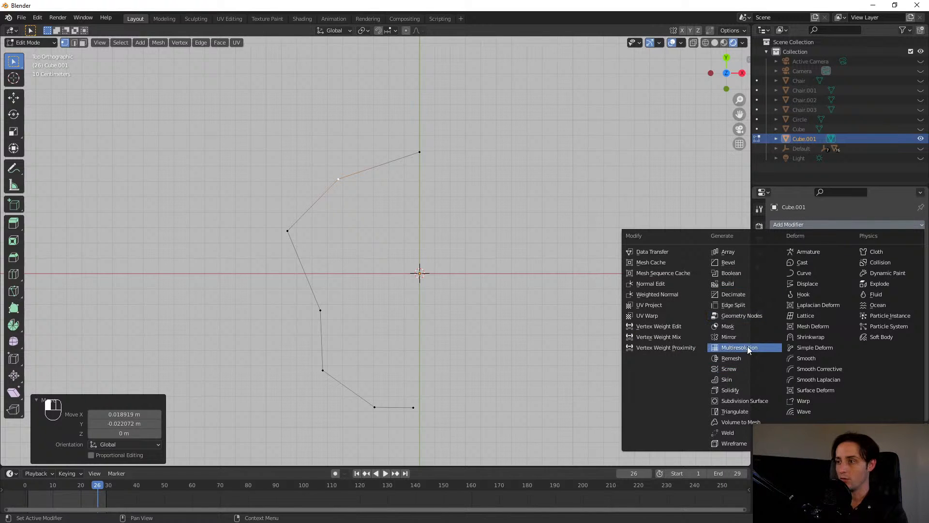
{"action": "left_click", "coordinate": [736, 339]}
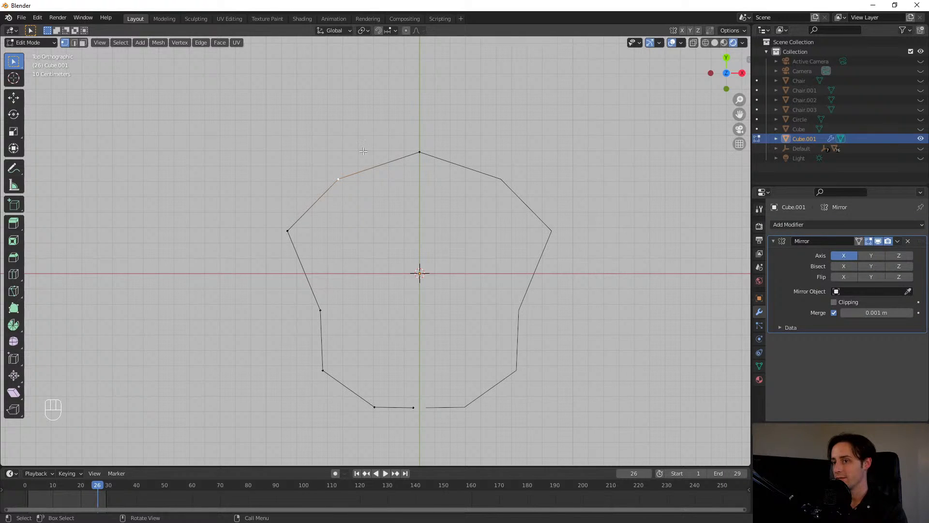
- Move the outline's loose lower end vertex across the mirror line and back, ending offset -0.13243 m in X and -0.16081 m in Y
{"action": "left_click", "coordinate": [414, 407]}
{"action": "key", "text": "g"}
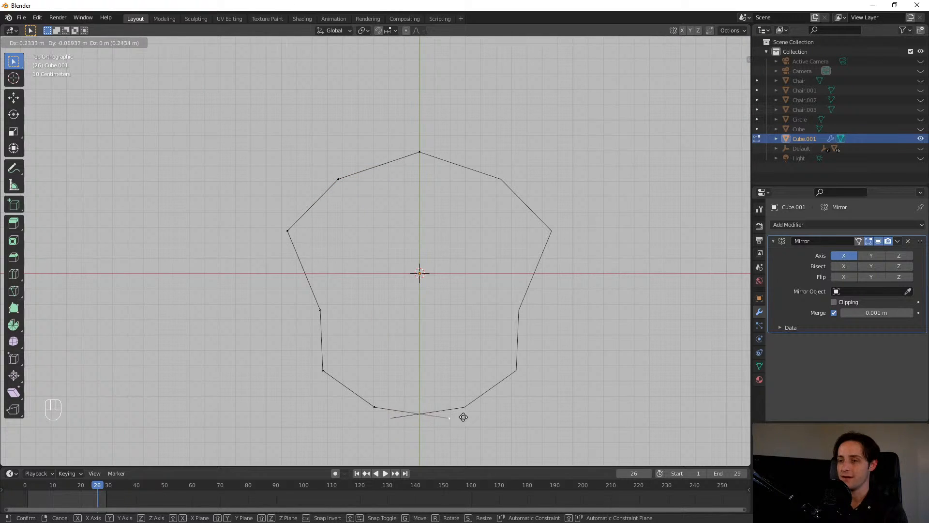
{"action": "left_click", "coordinate": [405, 433]}
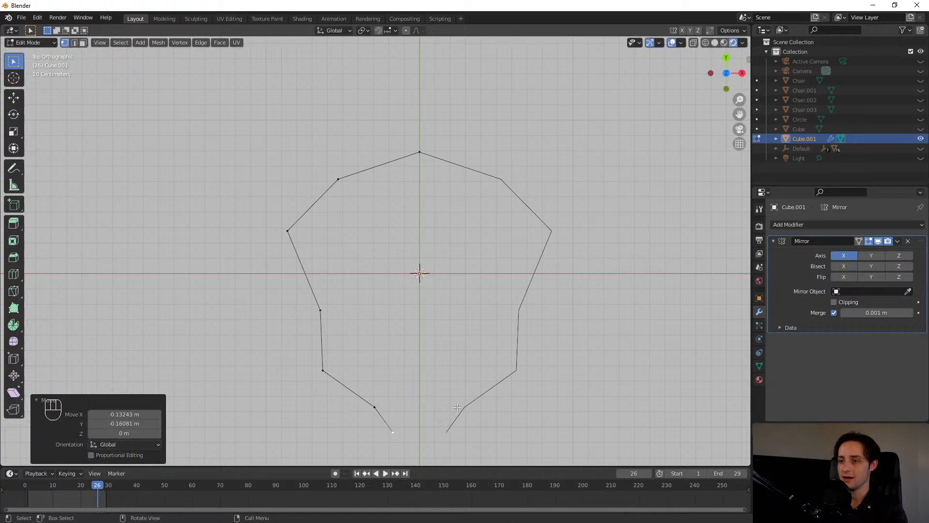
- Enable Clipping on the Mirror modifier and move the loose end vertex onto the mirror line, forming a pointed lower tip
{"action": "left_click", "coordinate": [834, 303]}
{"action": "key", "text": "g"}
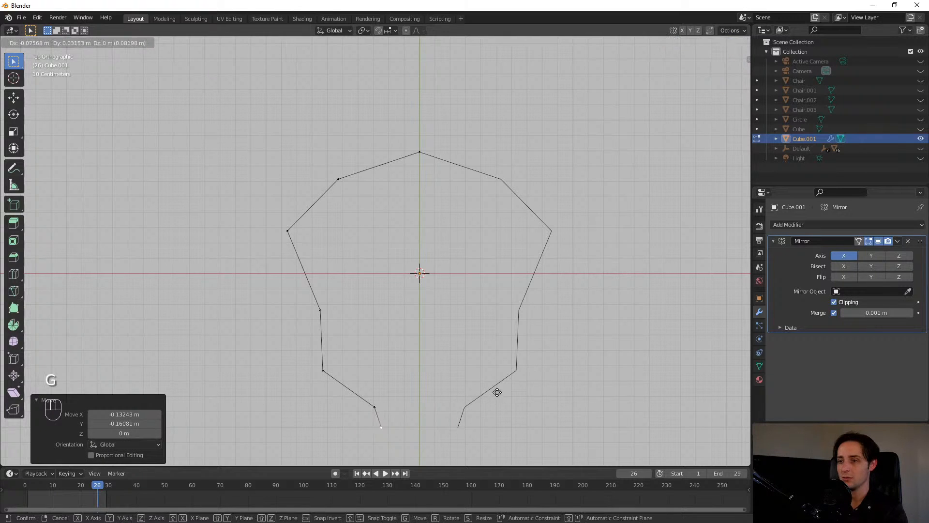
{"action": "left_click", "coordinate": [536, 382]}
{"action": "key", "text": "g"}
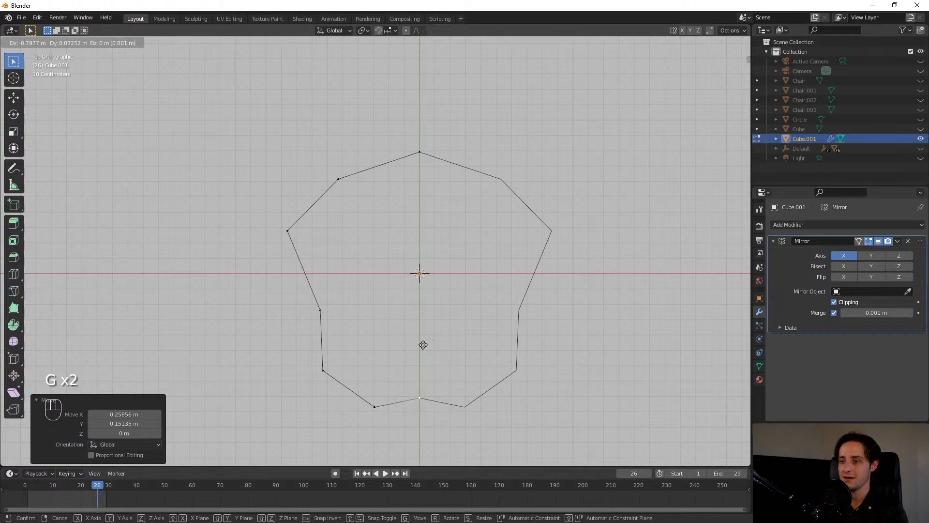
{"action": "left_click", "coordinate": [450, 394]}
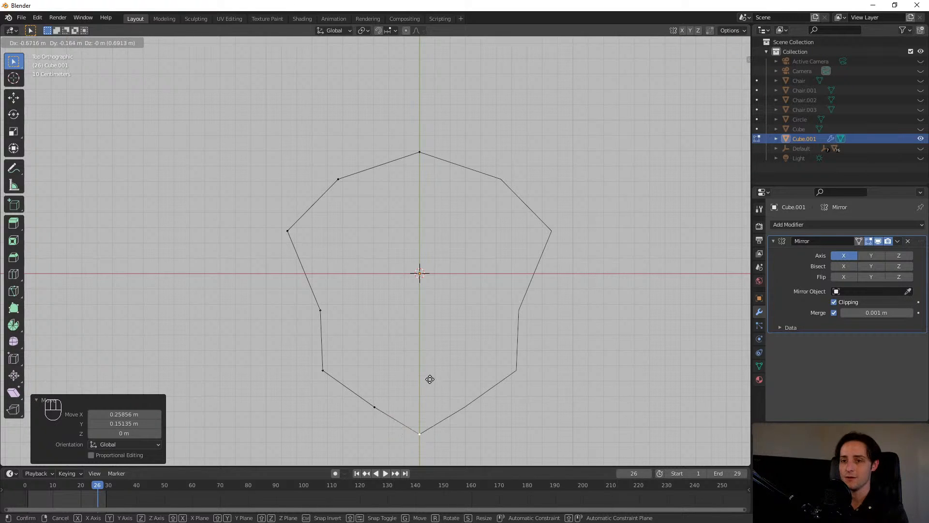
{"action": "key", "text": "g"}
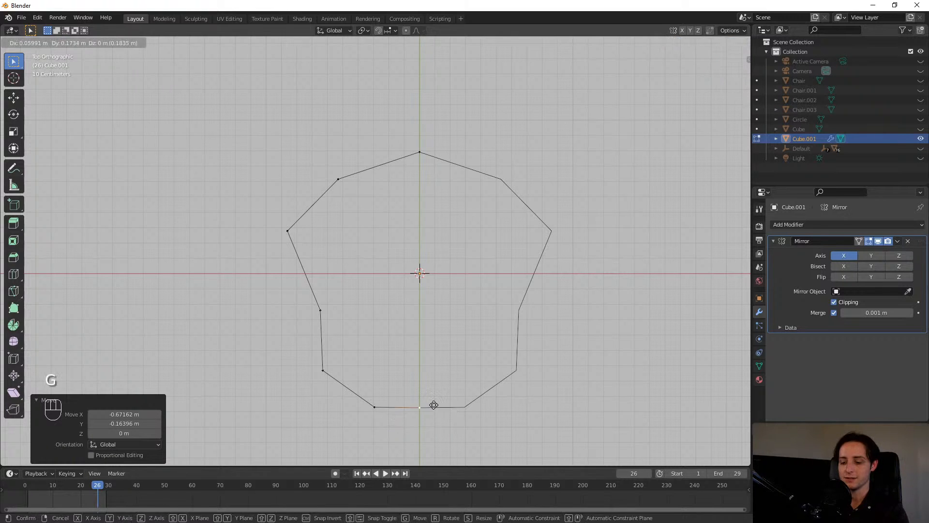
{"action": "key", "text": "y"}
{"action": "key", "text": "Escape"}
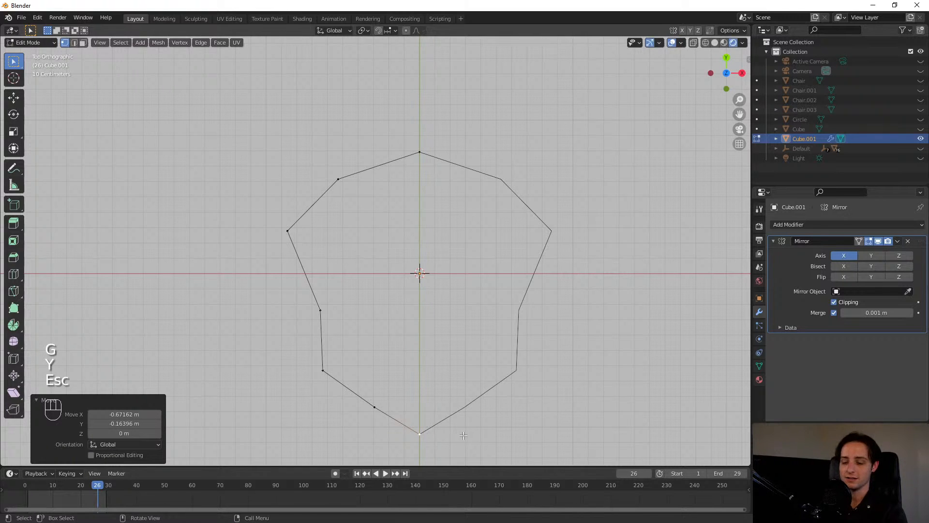
- Raise the outline's lower tip vertex to blunt the point and move the inset side vertex outward
{"action": "key", "text": "g"}
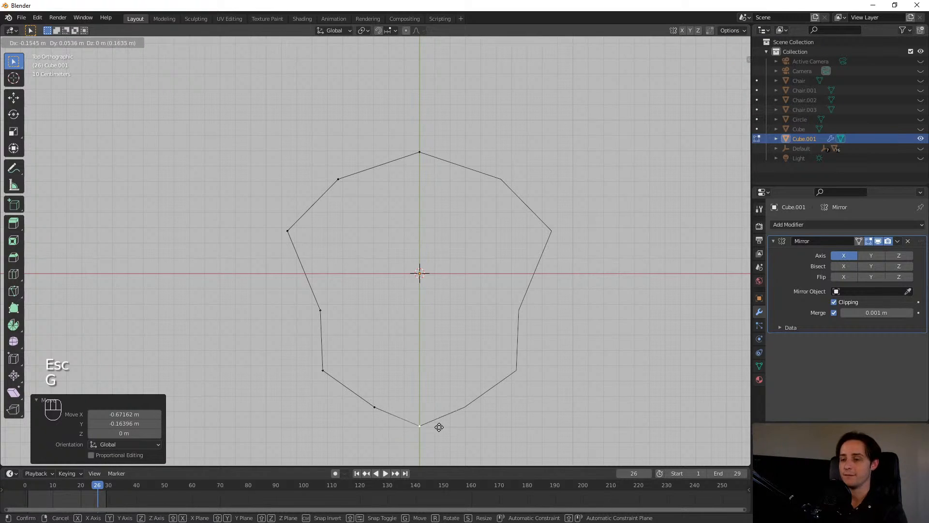
{"action": "left_click", "coordinate": [437, 421]}
{"action": "left_click", "coordinate": [329, 304]}
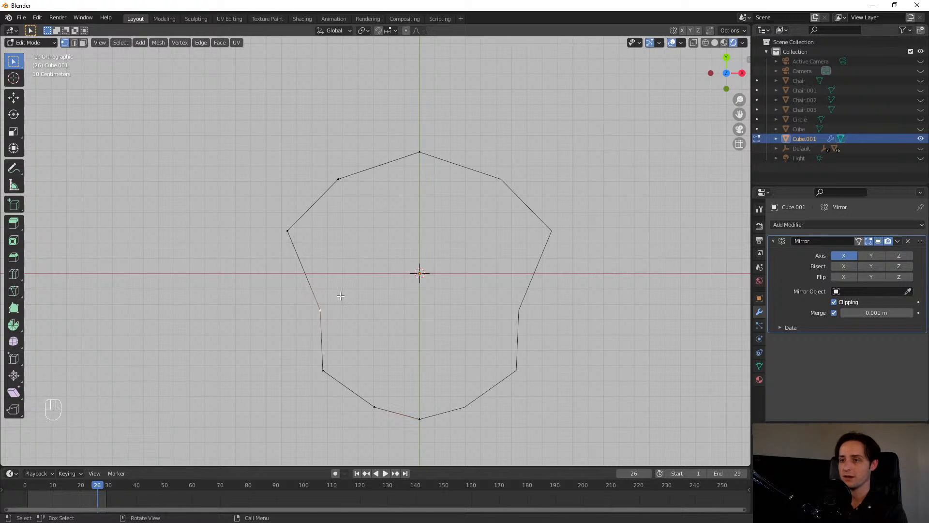
{"action": "key", "text": "g"}
{"action": "left_click", "coordinate": [324, 292]}
- Flatten the outline's upper edge by lowering the upper side vertex slightly and the top centre vertex about 0.167 m
{"action": "left_click", "coordinate": [338, 179]}
{"action": "key", "text": "g"}
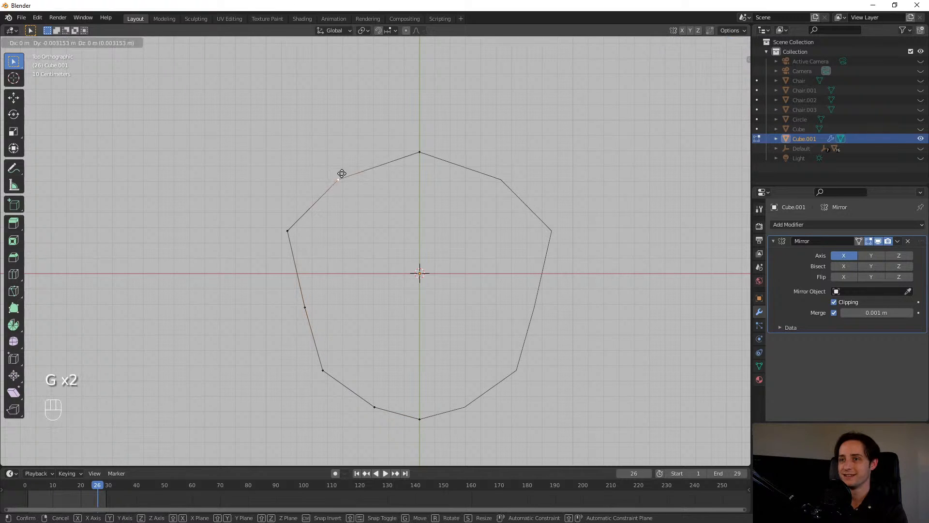
{"action": "left_click", "coordinate": [342, 174]}
{"action": "left_click", "coordinate": [420, 154]}
{"action": "key", "text": "g"}
{"action": "left_click", "coordinate": [420, 180]}
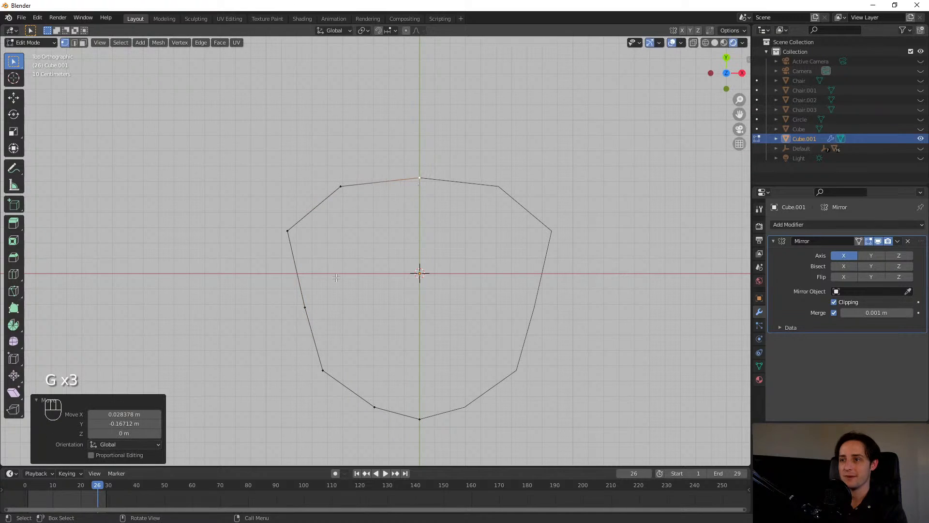
- Move the middle side vertex slightly down and outward, and the lower corner vertex down and outward
{"action": "left_click", "coordinate": [306, 306]}
{"action": "key", "text": "g"}
{"action": "left_click", "coordinate": [300, 314]}
{"action": "left_click", "coordinate": [322, 373]}
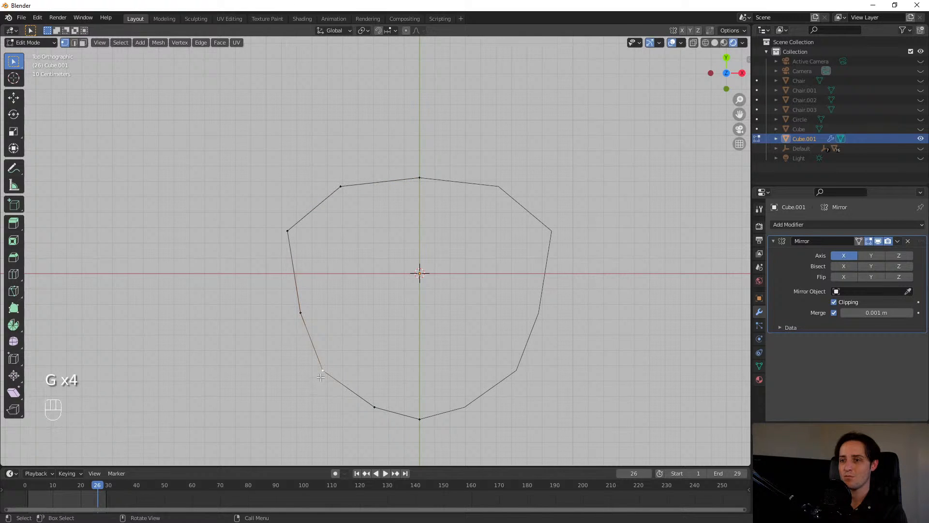
{"action": "key", "text": "g"}
{"action": "left_click", "coordinate": [309, 395]}
- Move the vertex beside the lower centre outward and slightly down, and the lower corner about 0.038 m further outward
{"action": "left_click", "coordinate": [375, 413]}
{"action": "key", "text": "g"}
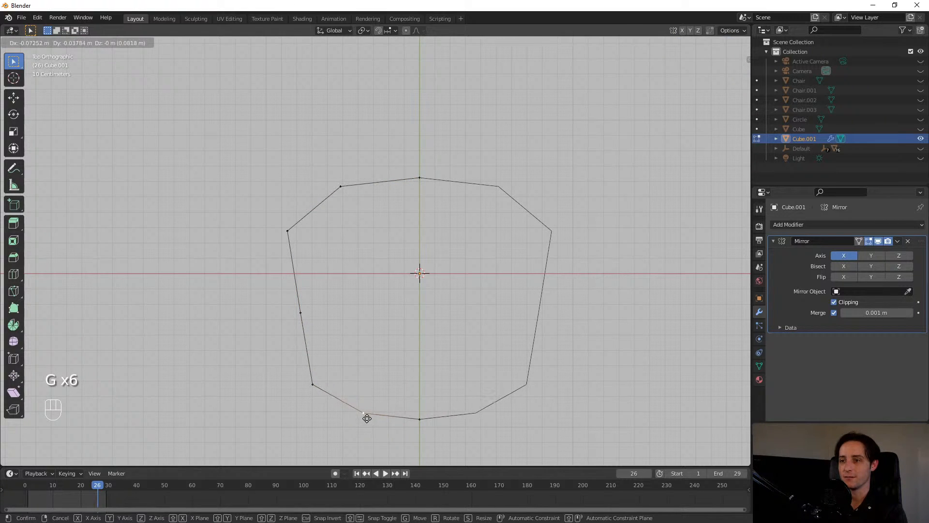
{"action": "left_click", "coordinate": [284, 385]}
{"action": "left_click", "coordinate": [313, 384]}
{"action": "key", "text": "g"}
{"action": "left_click", "coordinate": [311, 383]}
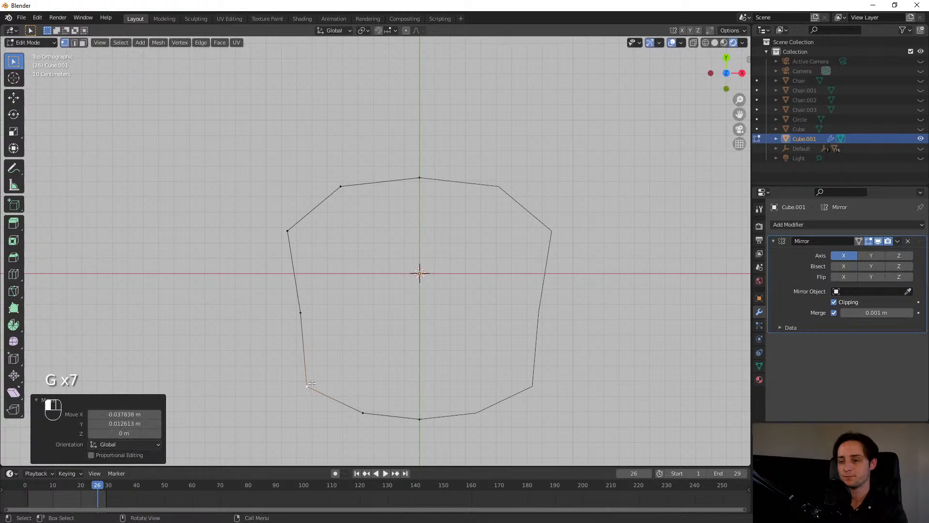
- Extrude the middle side vertex inward twice to form a two-segment crossbar ending on the mirror line
{"action": "left_click", "coordinate": [298, 310]}
{"action": "key", "text": "e"}
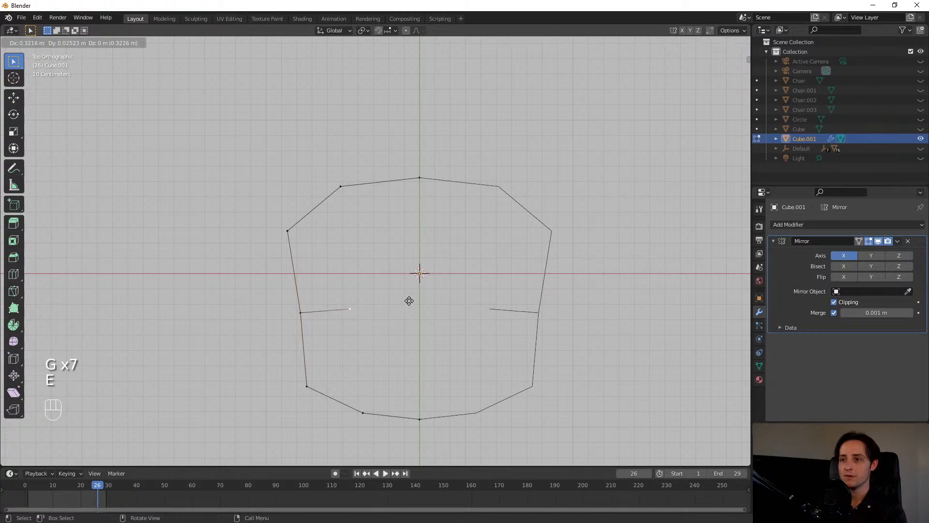
{"action": "left_click", "coordinate": [416, 300]}
{"action": "key", "text": "e"}
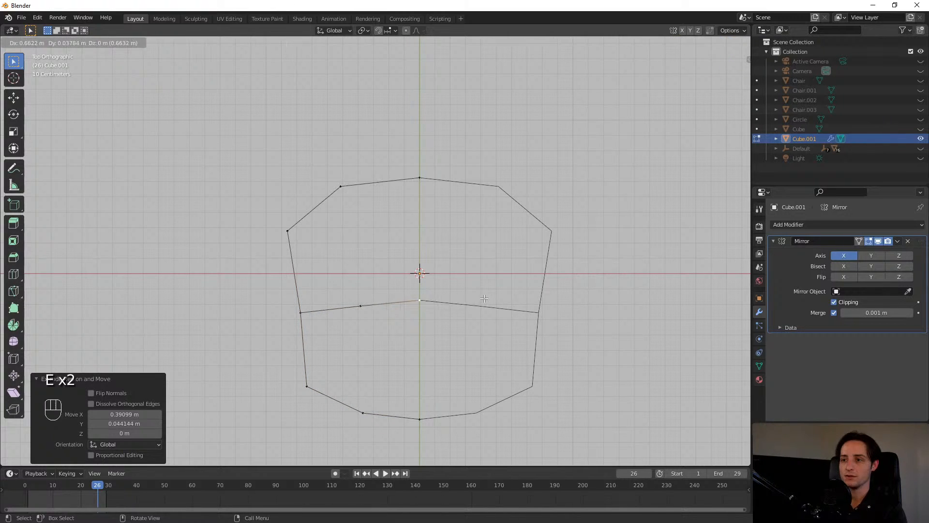
{"action": "left_click", "coordinate": [449, 298]}
- Fill the two quads above the crossbar, first the one beside the mirror line and then the outer one
{"action": "left_click", "coordinate": [359, 303], "text": "shift"}
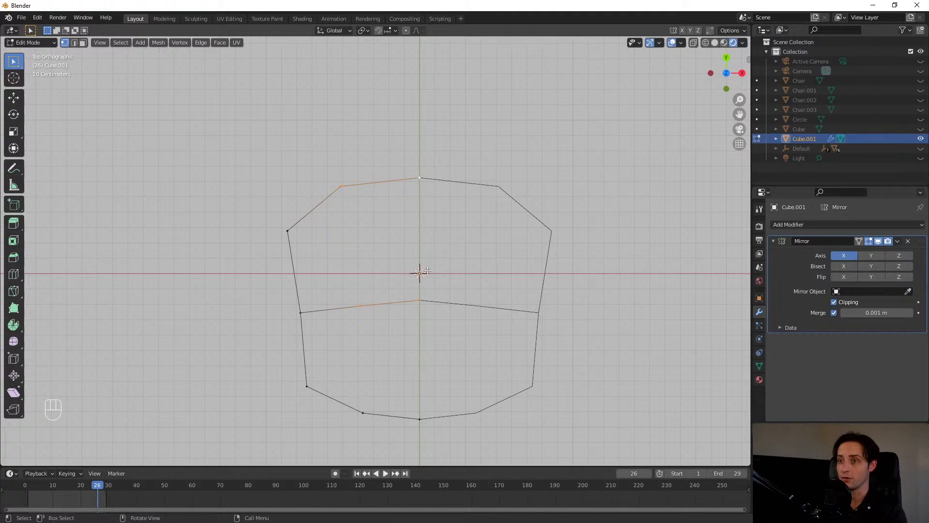
{"action": "key", "text": "f"}
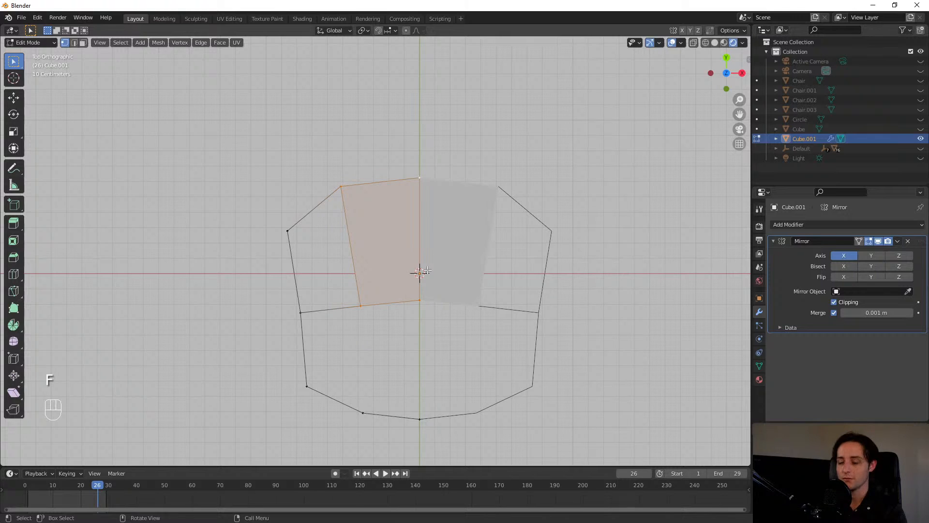
{"action": "left_click", "coordinate": [360, 306]}
{"action": "left_click", "coordinate": [300, 312], "text": "shift"}
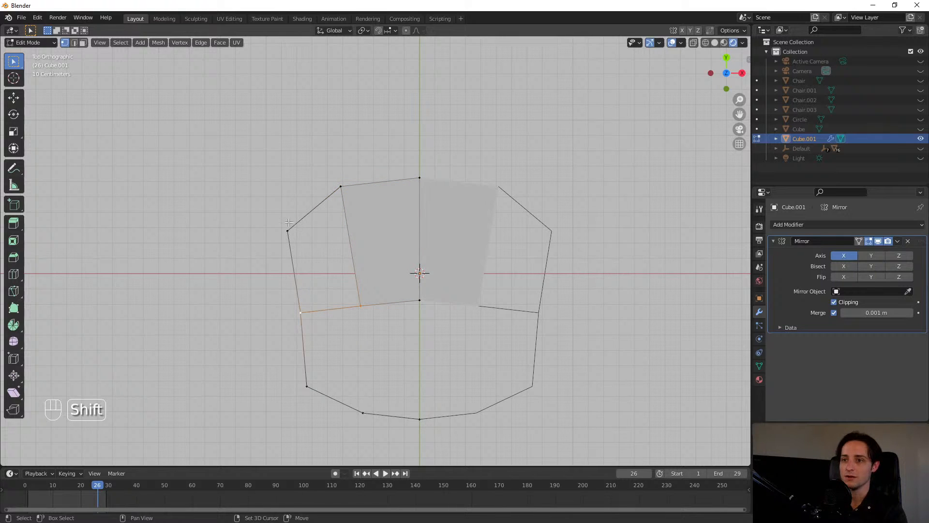
{"action": "left_click", "coordinate": [348, 183], "text": "shift"}
{"action": "key", "text": "f"}
- Fill the two quads below the crossbar, first the outer one and then the one beside the mirror line
{"action": "left_click", "coordinate": [307, 320]}
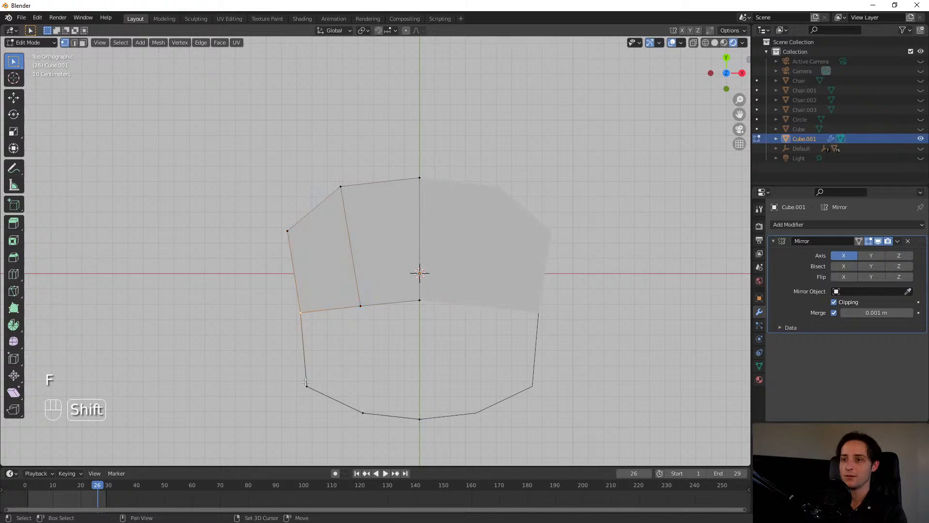
{"action": "left_click", "coordinate": [358, 321], "text": "shift"}
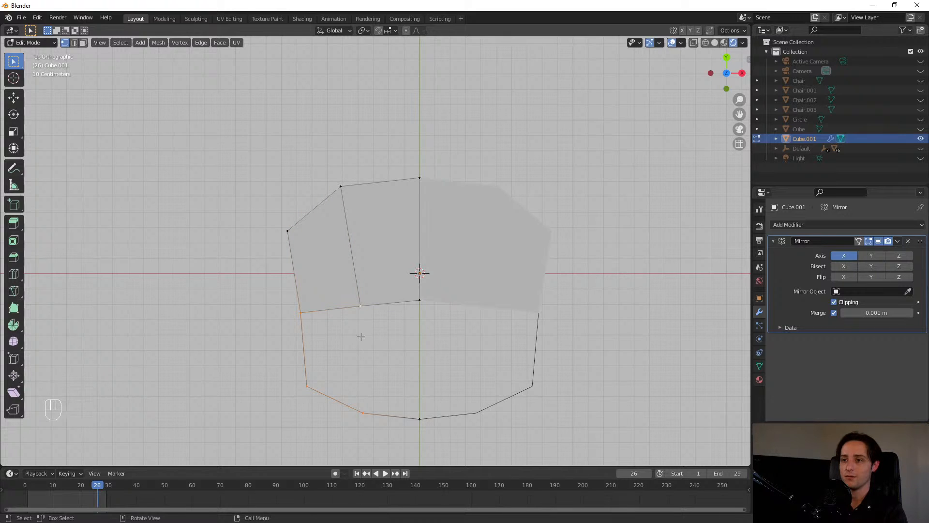
{"action": "key", "text": "f"}
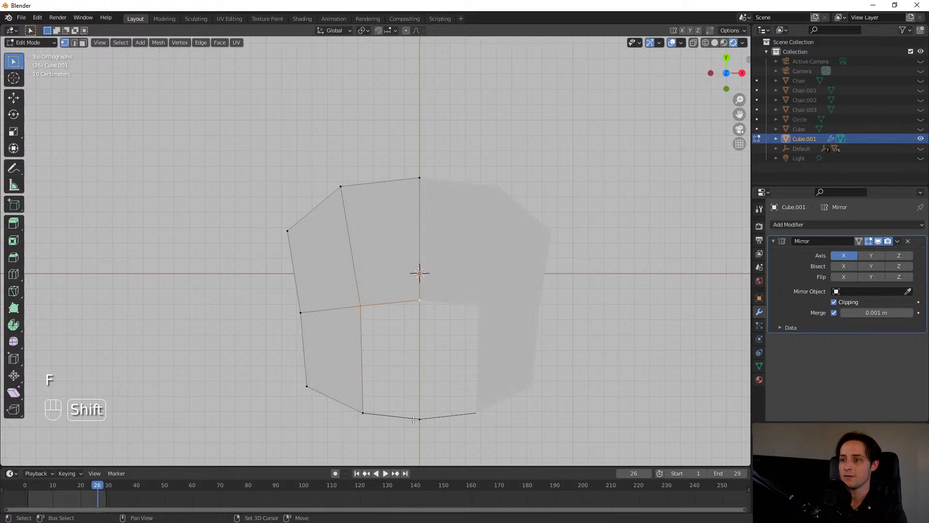
{"action": "left_click", "coordinate": [414, 420], "text": "shift"}
{"action": "key", "text": "f"}
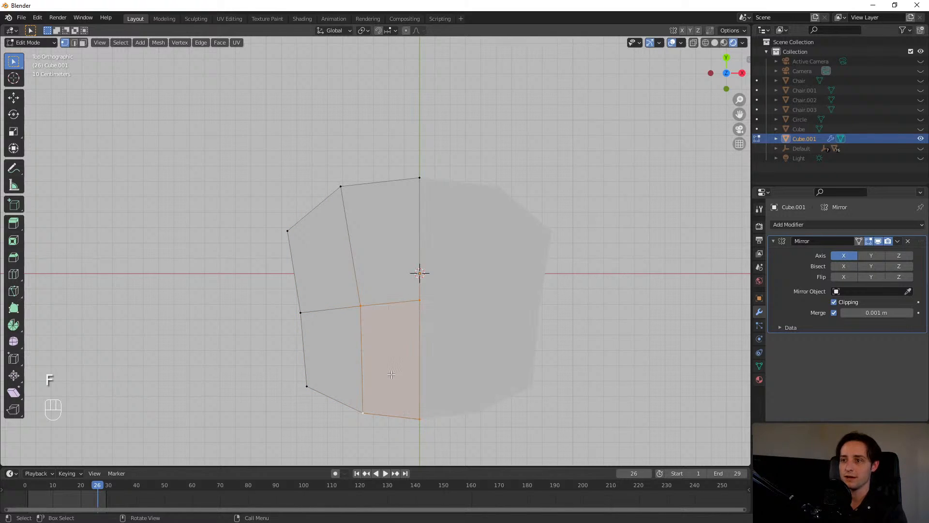
- Select the whole mesh and extrude it 0.085888 m downward along global Z to give the plate thickness
{"action": "key", "text": "KP_1"}
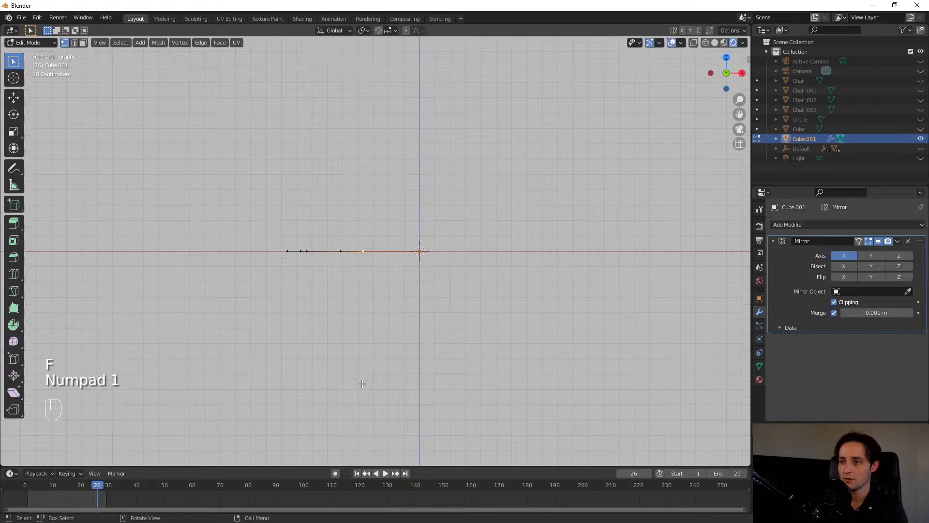
{"action": "middle_click_drag", "start_coordinate": [371, 266], "coordinate": [433, 182]}
{"action": "key", "text": "g"}
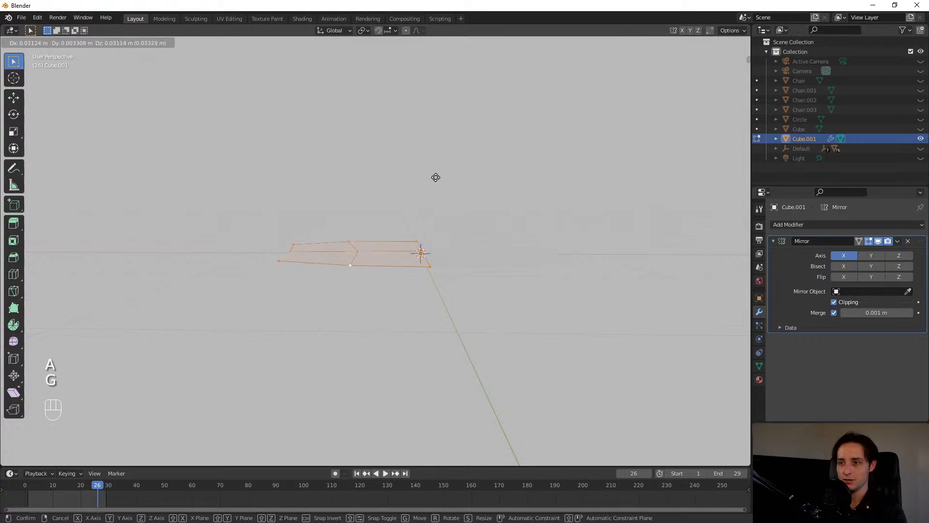
{"action": "key", "text": "Escape"}
{"action": "key", "text": "e"}
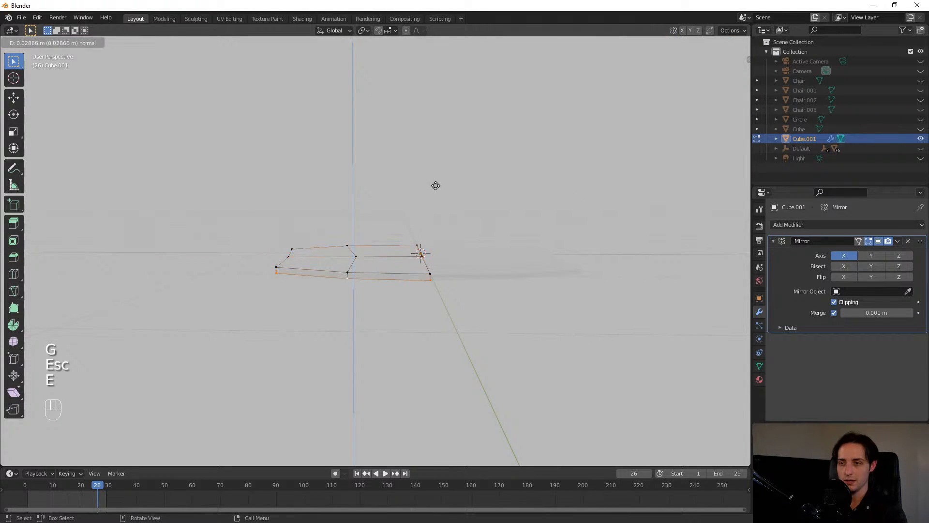
{"action": "key", "text": "z"}
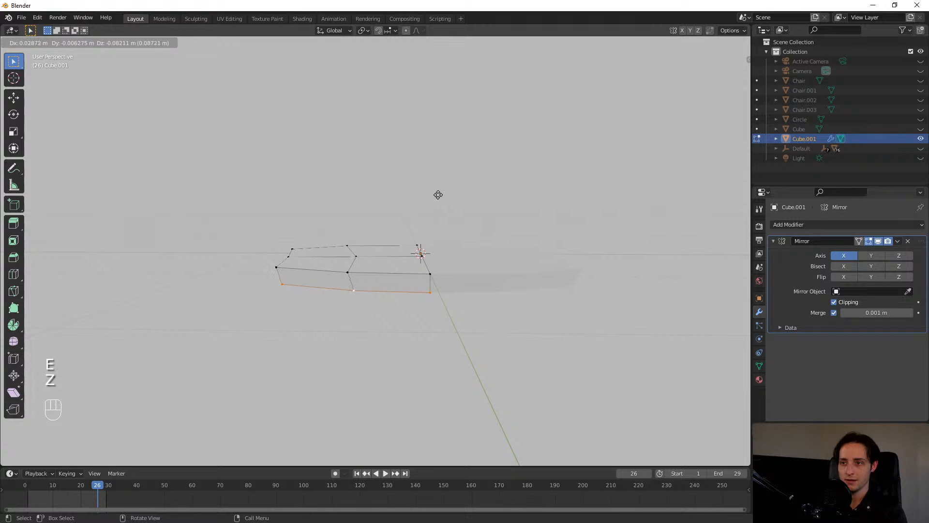
{"action": "key", "text": "z"}
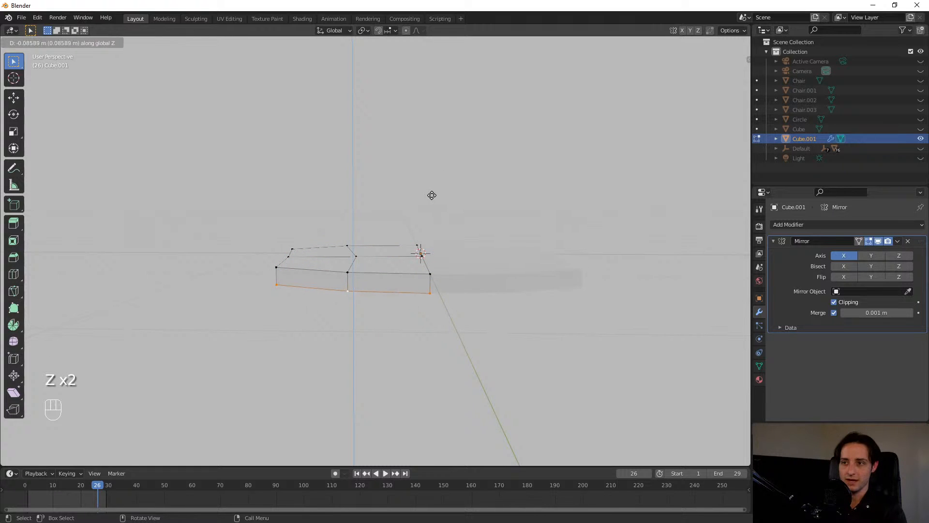
{"action": "left_click", "coordinate": [432, 198]}
{"action": "middle_click_drag", "start_coordinate": [432, 198], "coordinate": [443, 235]}
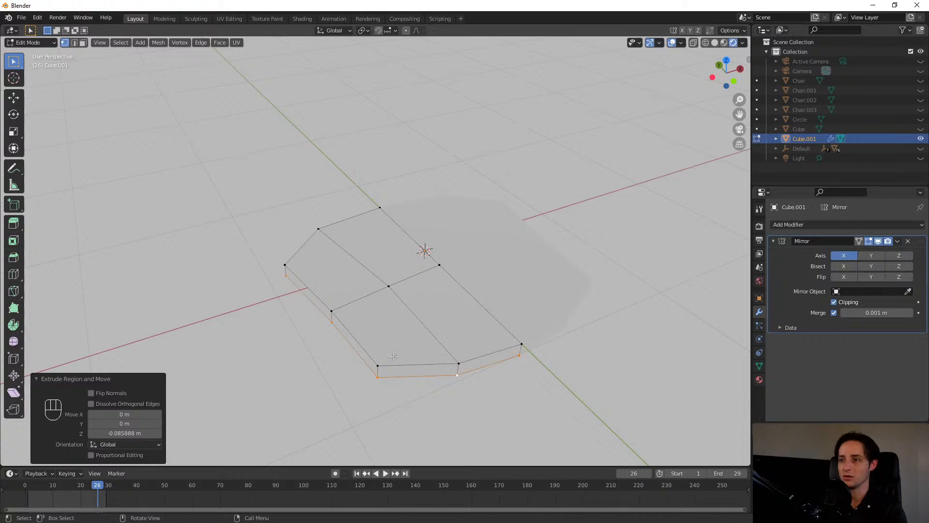
- Duplicate the plate's outer upper quad and place the copy outside the plate, about 0.438 m away in X and 0.110 m in Y
{"action": "middle_click_drag", "start_coordinate": [394, 357], "coordinate": [317, 253]}
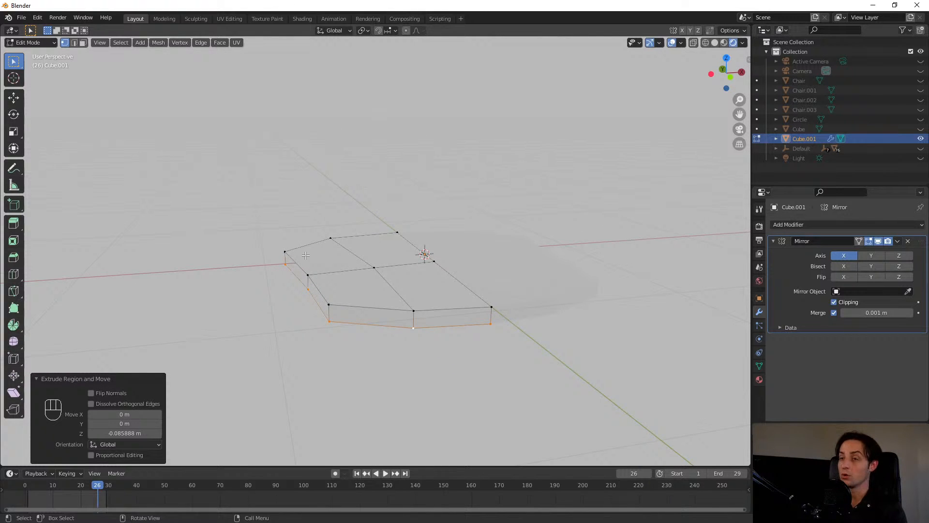
{"action": "left_click", "coordinate": [433, 259]}
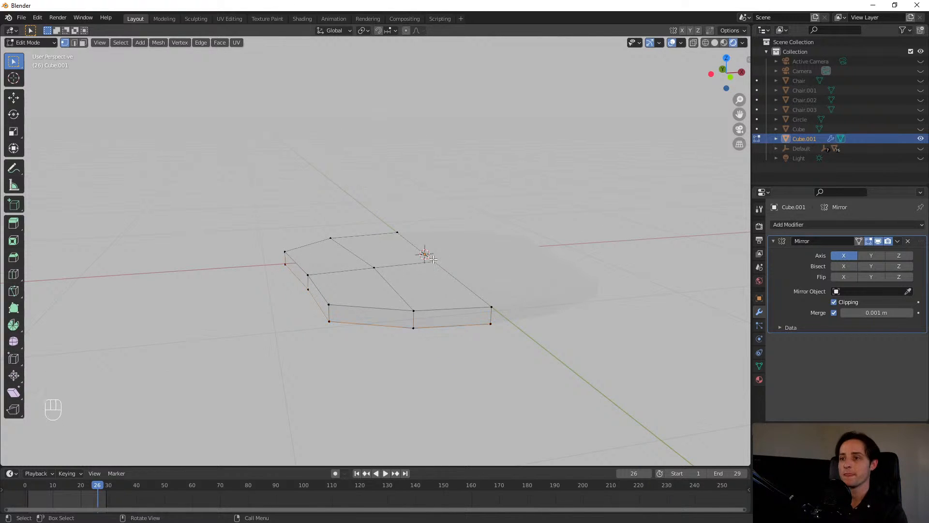
{"action": "middle_click_drag", "start_coordinate": [372, 271], "coordinate": [334, 264]}
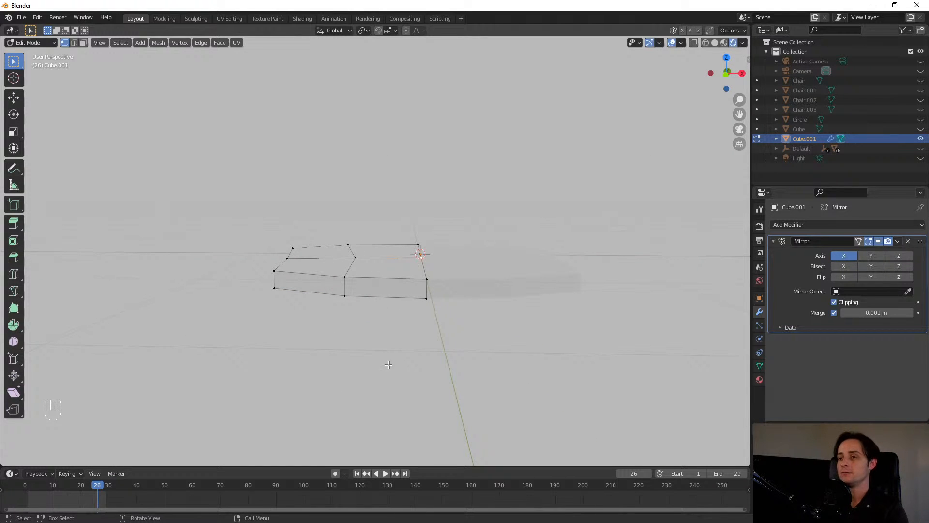
{"action": "scroll", "coordinate": [341, 241], "scroll_direction": "up", "scroll_amount": 4}
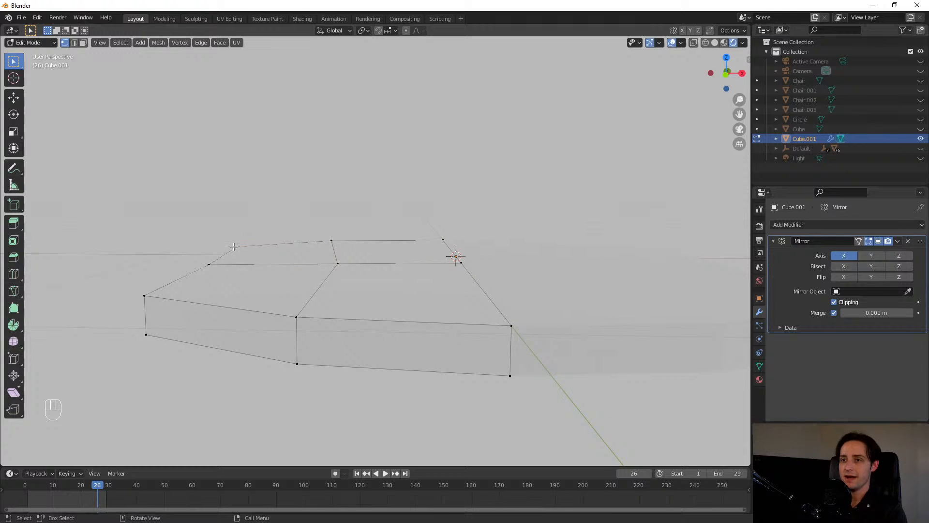
{"action": "left_click", "coordinate": [327, 240], "text": "shift"}
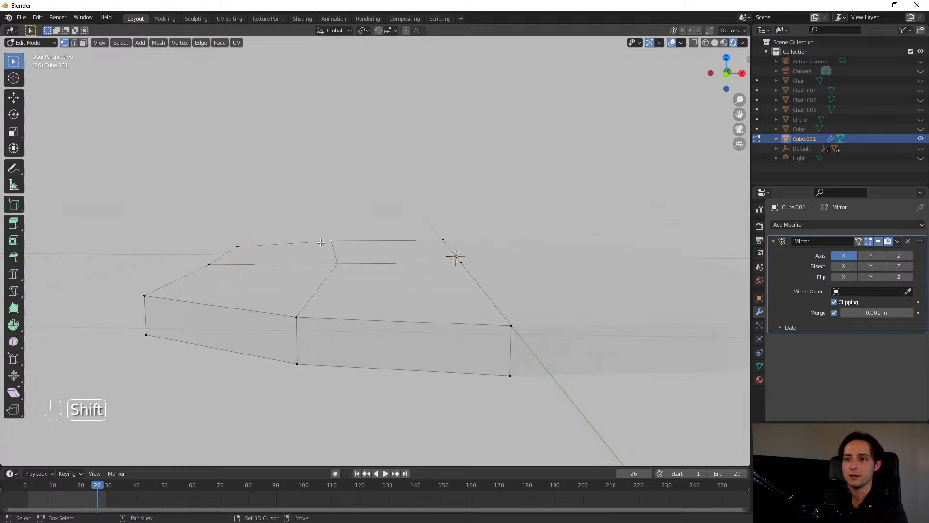
{"action": "left_click", "coordinate": [217, 265], "text": "shift"}
{"action": "middle_click_drag", "start_coordinate": [244, 256], "coordinate": [265, 287]}
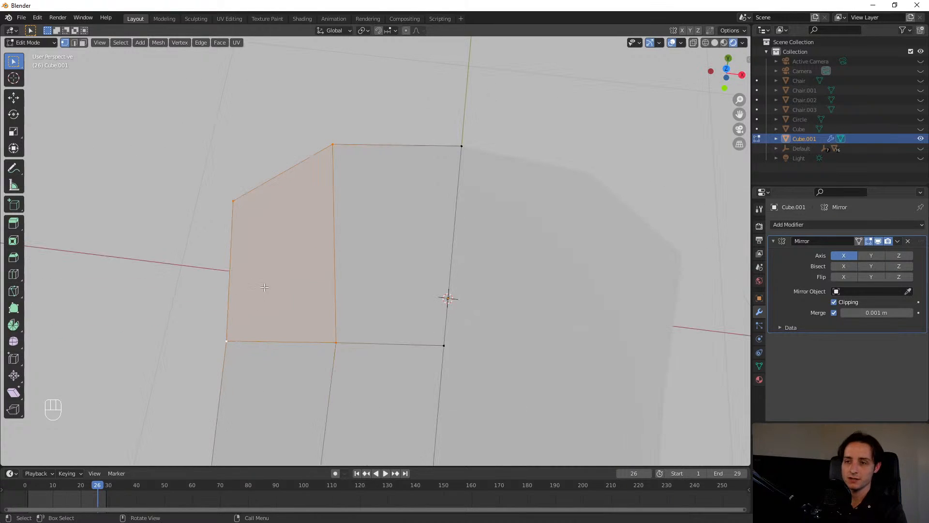
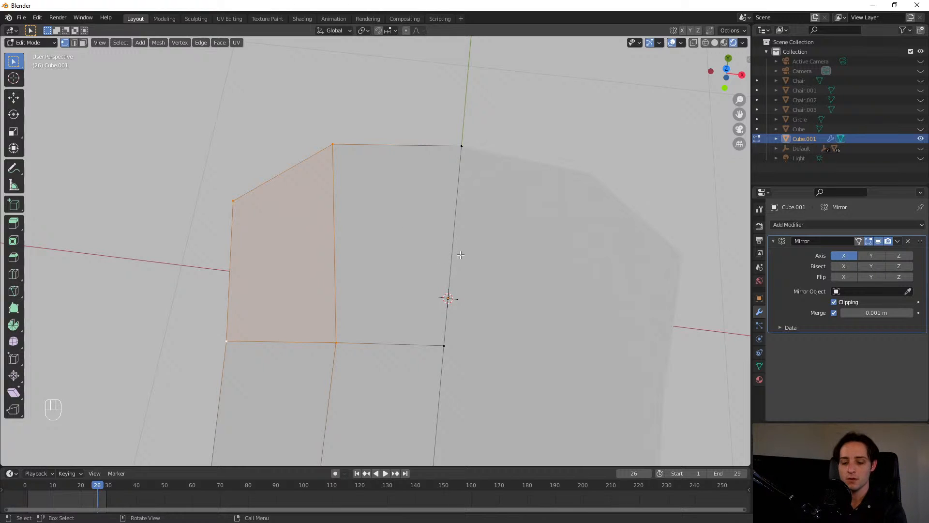
{"action": "key", "text": "shift+d"}
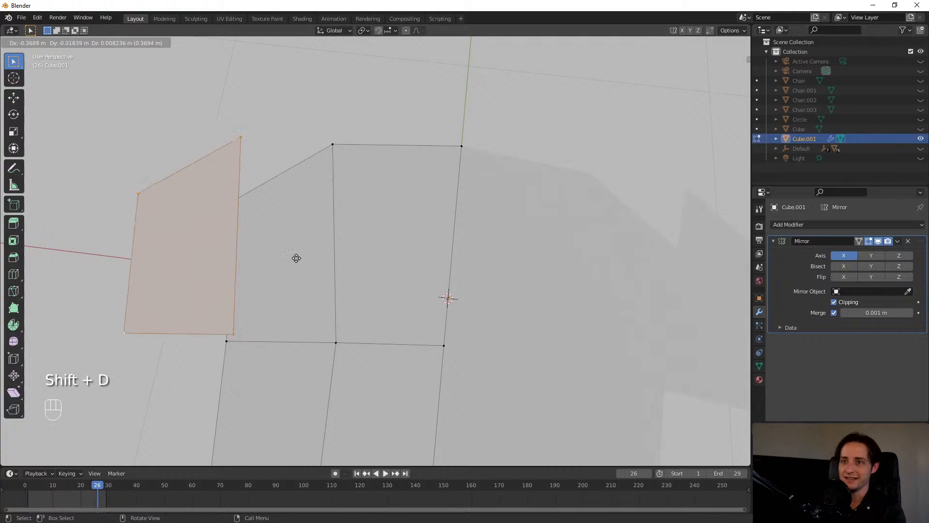
{"action": "left_click", "coordinate": [332, 220]}
- Scale the duplicated face down to 0.244, then fine-tune its size with a further scale of 1.043
{"action": "key", "text": "s"}
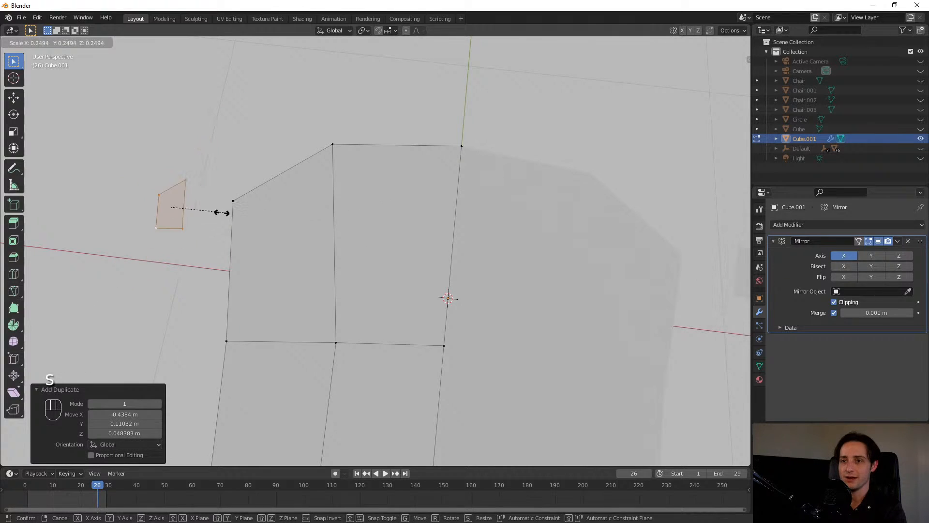
{"action": "left_click", "coordinate": [222, 213]}
{"action": "middle_click_drag", "start_coordinate": [222, 213], "coordinate": [399, 263], "text": "shift"}
{"action": "scroll", "coordinate": [406, 264], "scroll_direction": "up", "scroll_amount": 2}
{"action": "key", "text": "s"}
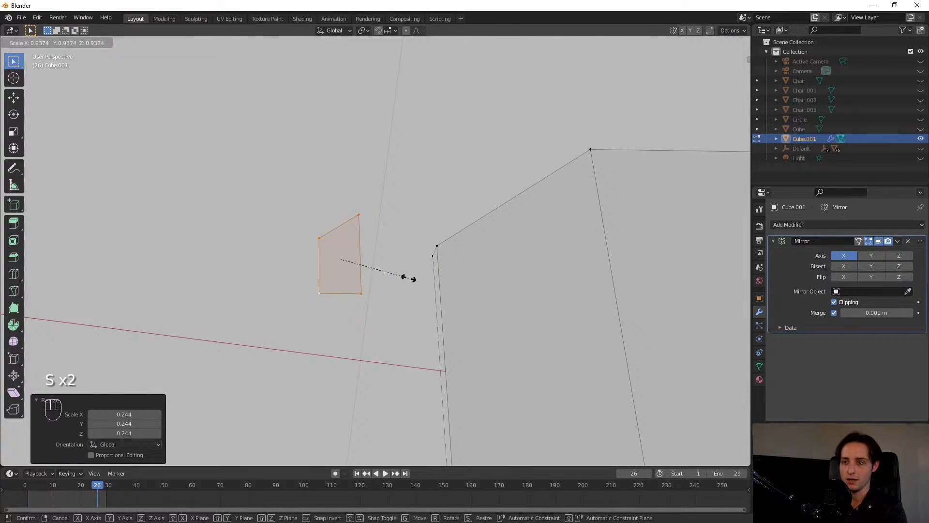
{"action": "left_click", "coordinate": [421, 269]}
- Extrude the small face 0.33174 m upward along global Z to form a tall post
{"action": "middle_click_drag", "start_coordinate": [421, 268], "coordinate": [433, 208]}
{"action": "key", "text": "e"}
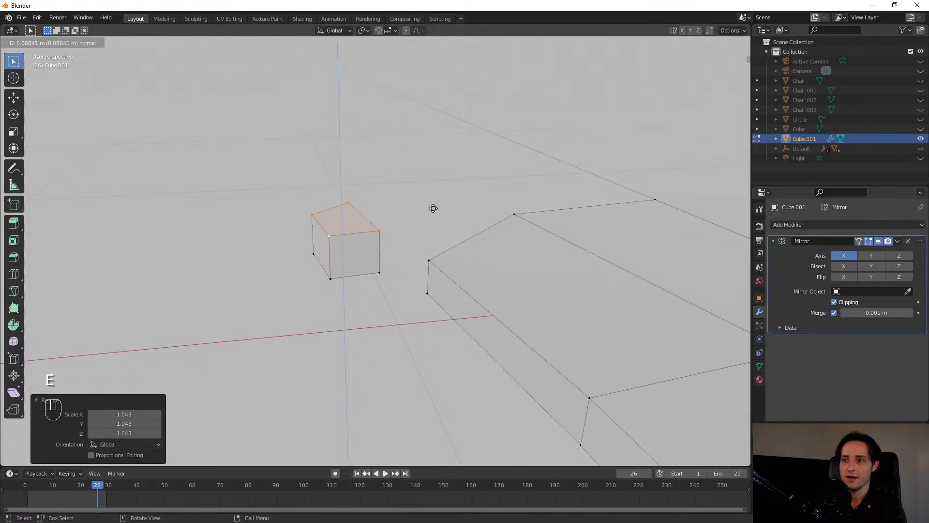
{"action": "key", "text": "z"}
{"action": "key", "text": "z"}
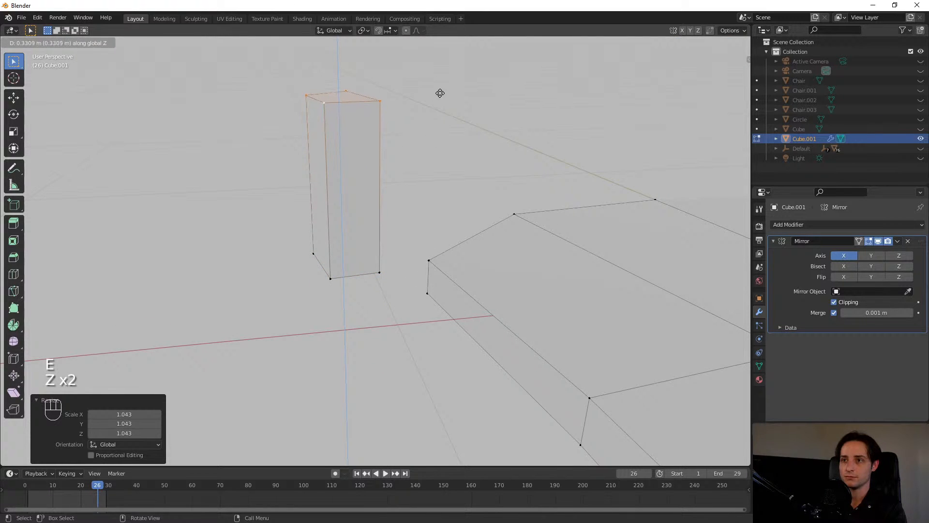
{"action": "left_click", "coordinate": [440, 93]}
{"action": "middle_click_drag", "start_coordinate": [440, 93], "coordinate": [298, 317]}
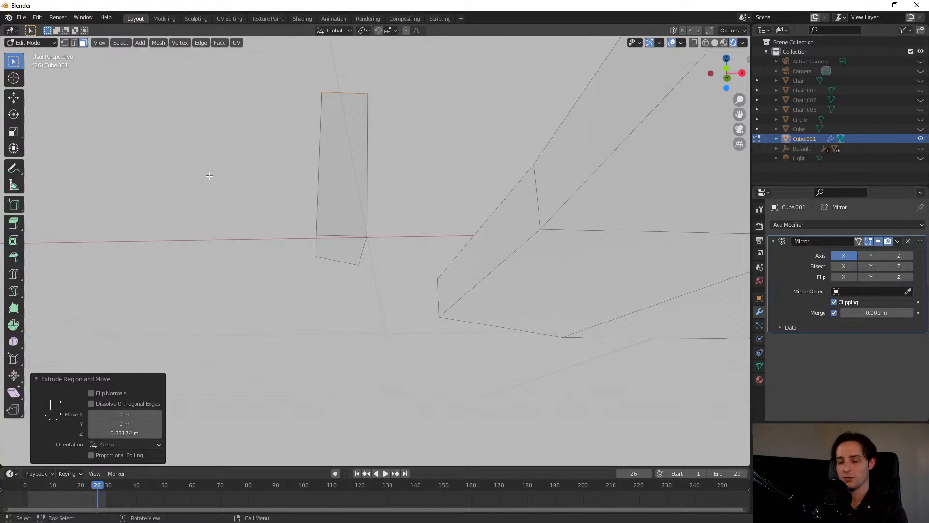
- Cycle the mesh selection through vertex, edge and face modes, and select one vertical edge of the post in edge mode
{"action": "key", "text": "1"}
{"action": "key", "text": "2"}
{"action": "key", "text": "3"}
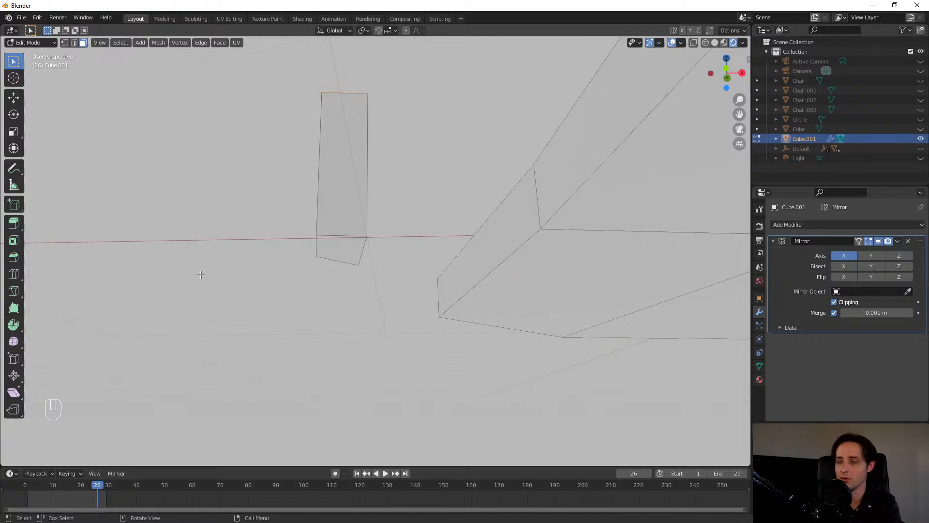
{"action": "key", "text": "1"}
{"action": "key", "text": "2"}
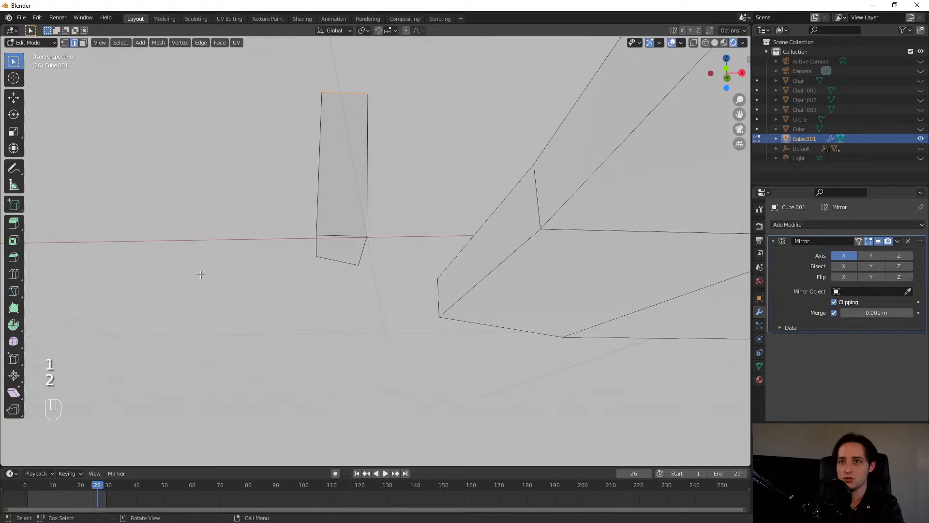
{"action": "key", "text": "3"}
{"action": "key", "text": "1"}
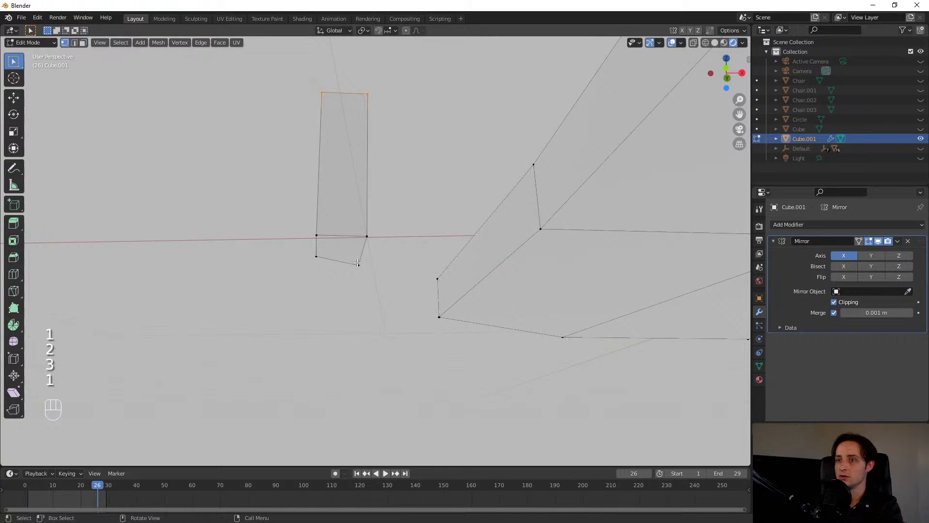
{"action": "key", "text": "2"}
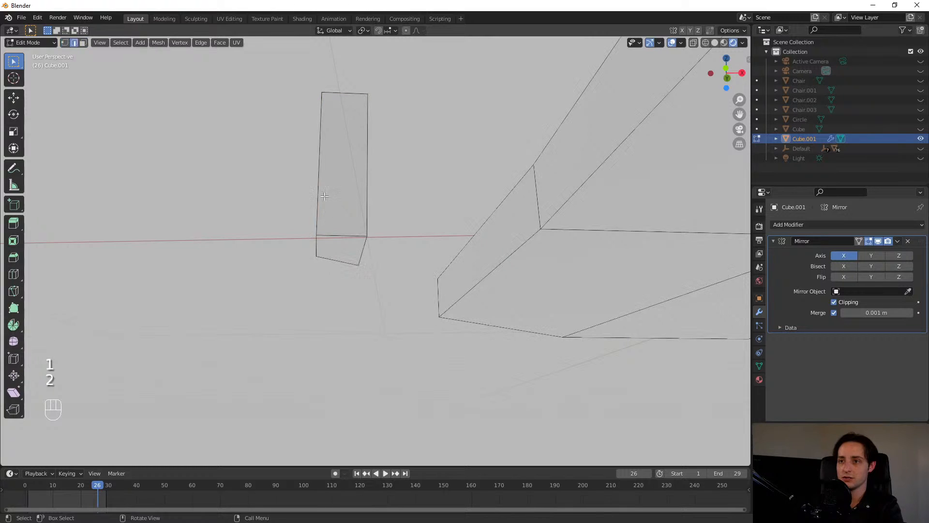
{"action": "left_click", "coordinate": [321, 187]}
- Delete the face at the bottom of the post, leaving its underside open
{"action": "key", "text": "3"}
{"action": "left_click", "coordinate": [363, 238]}
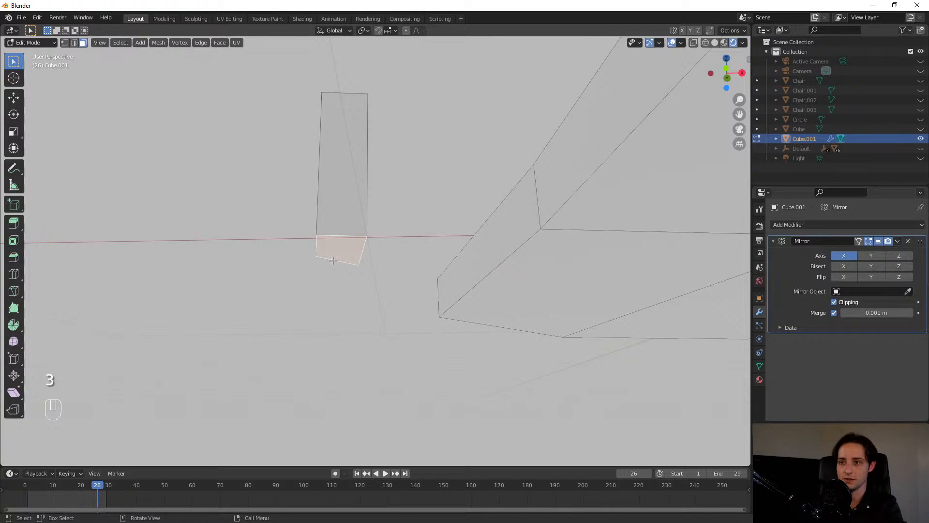
{"action": "key", "text": "x"}
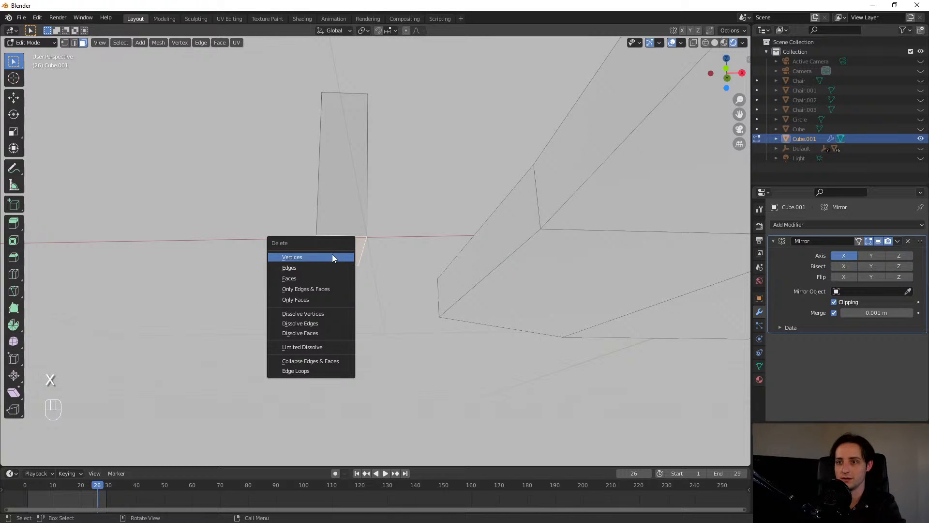
{"action": "left_click", "coordinate": [317, 267]}
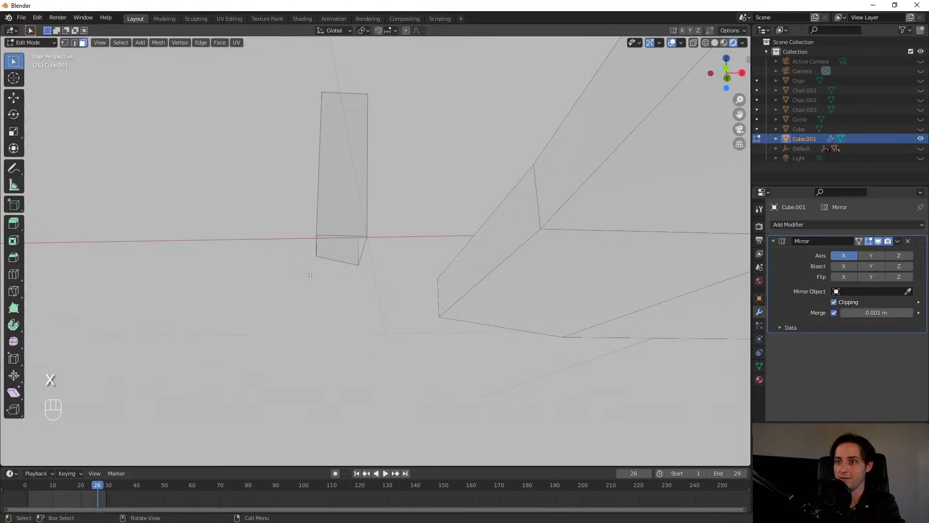
{"action": "middle_click_drag", "start_coordinate": [325, 271], "coordinate": [337, 148]}
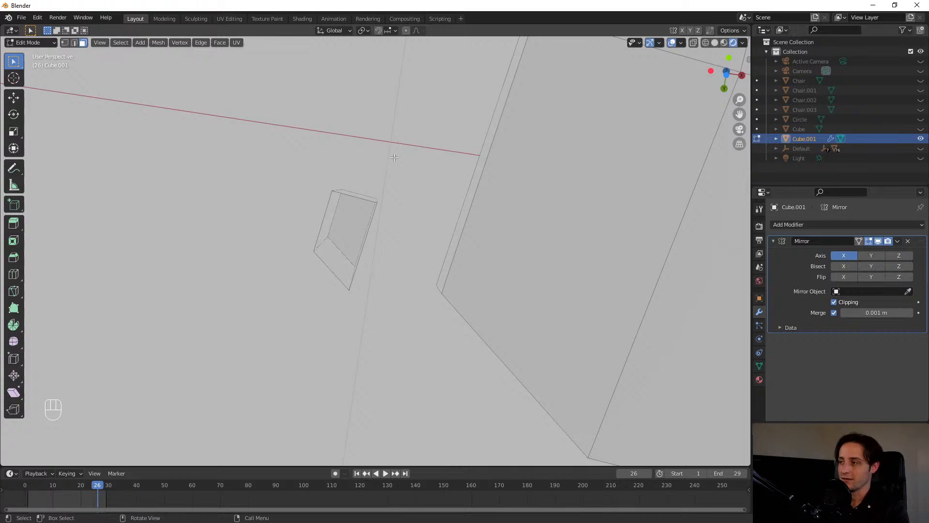
- Select all linked geometry of the post and move it onto the plate's outer corner, about 0.322 m along X
{"action": "middle_click_drag", "start_coordinate": [394, 157], "coordinate": [348, 263]}
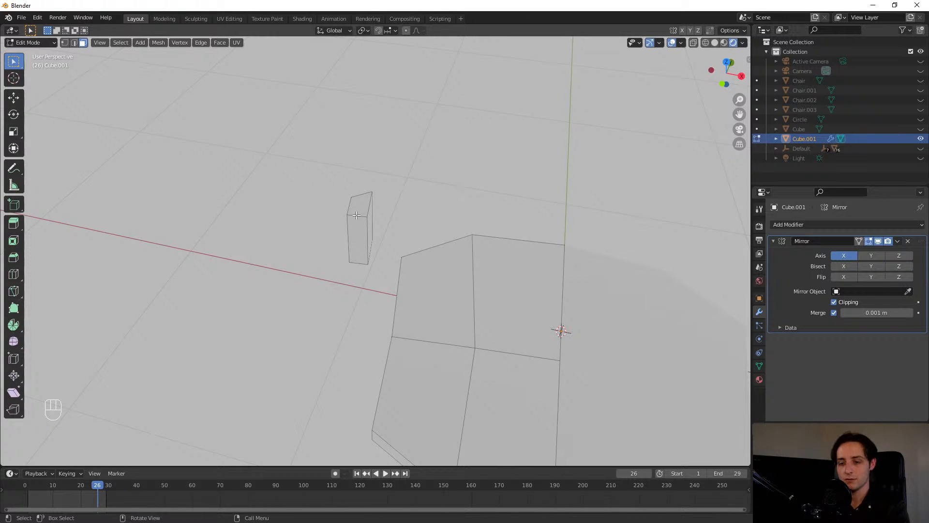
{"action": "key", "text": "1"}
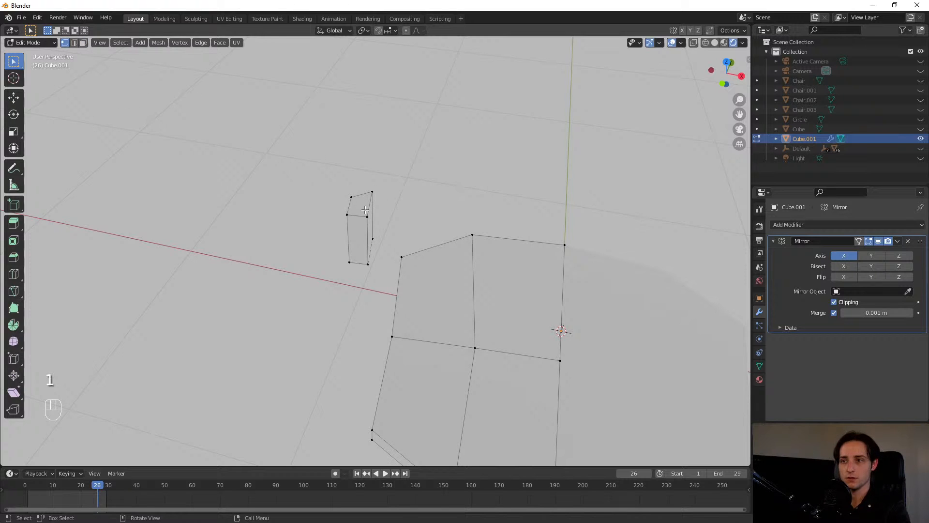
{"action": "key", "text": "l"}
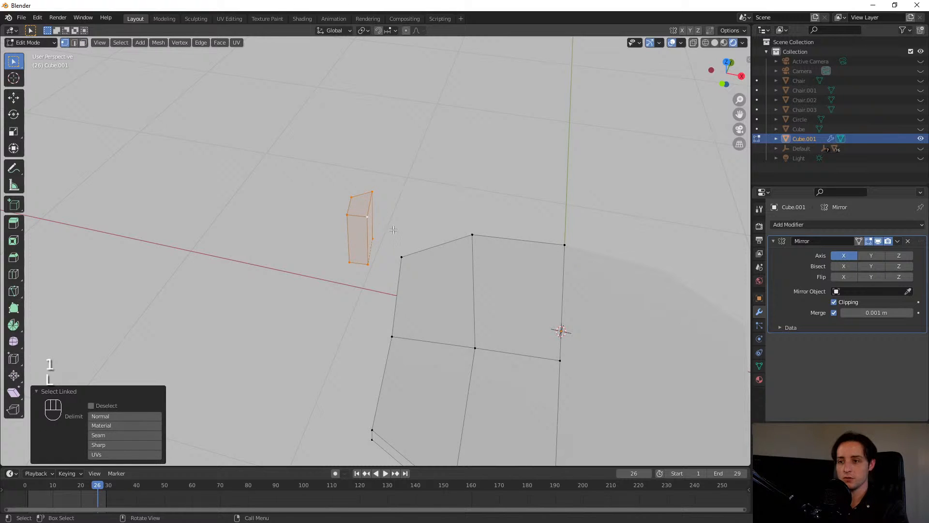
{"action": "key", "text": "g"}
{"action": "left_click", "coordinate": [456, 249]}
- Scale the post along the global Y axis to 0.524 to make it thinner
{"action": "middle_click_drag", "start_coordinate": [457, 249], "coordinate": [511, 244]}
{"action": "key", "text": "s"}
{"action": "key", "text": "x"}
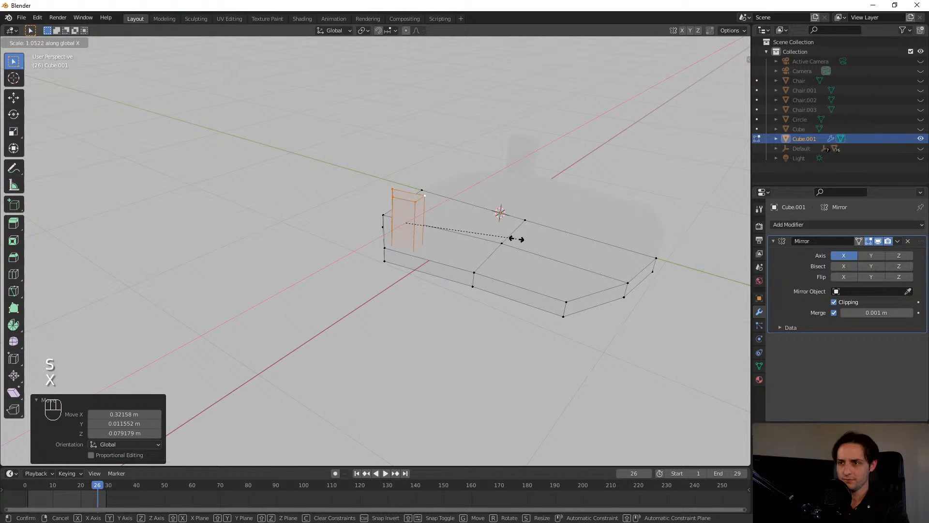
{"action": "key", "text": "Escape"}
{"action": "key", "text": "s"}
{"action": "key", "text": "y"}
{"action": "left_click", "coordinate": [430, 235]}
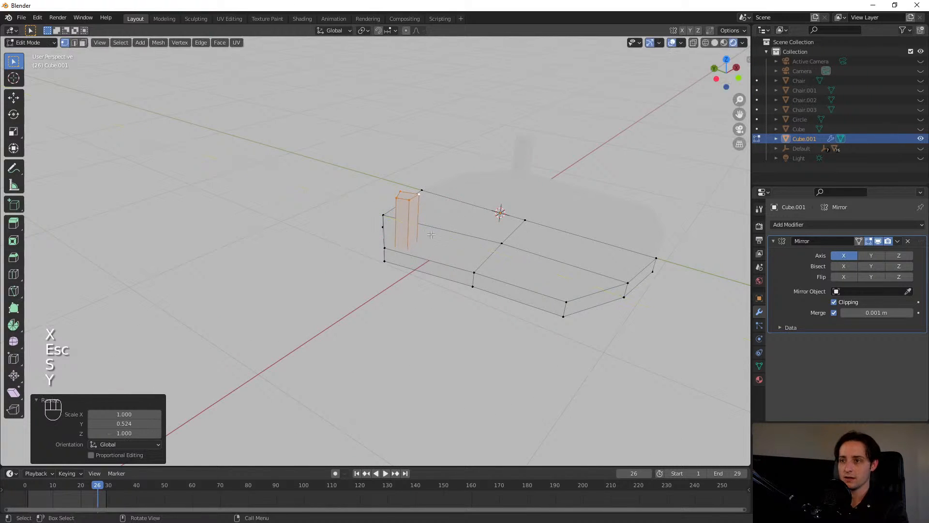
- Nudge the post about 0.013 m in negative X and 0.023 m in Y, and rotate it 9.57° about its local Z axis
{"action": "middle_click_drag", "start_coordinate": [431, 235], "coordinate": [436, 150]}
{"action": "scroll", "coordinate": [465, 179], "scroll_direction": "up", "scroll_amount": 4}
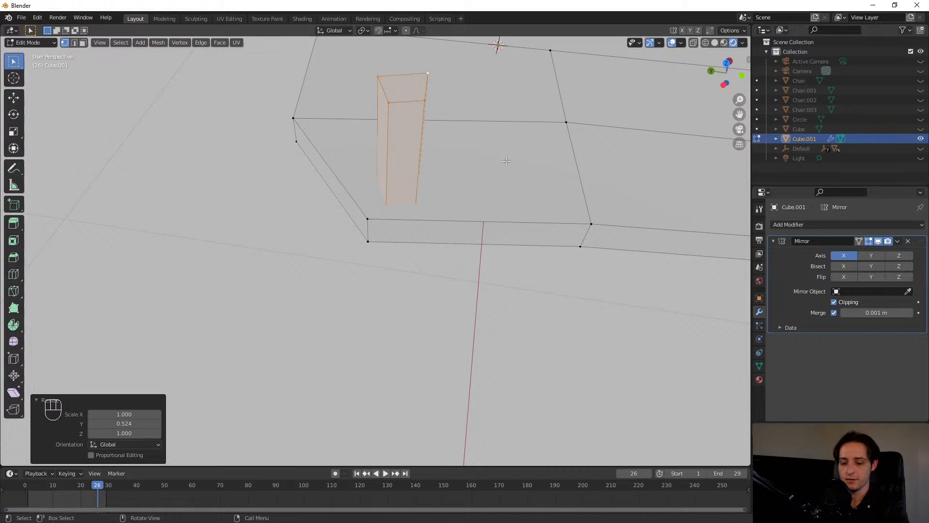
{"action": "key", "text": "g"}
{"action": "left_click", "coordinate": [488, 166]}
{"action": "middle_click_drag", "start_coordinate": [489, 166], "coordinate": [550, 222]}
{"action": "key", "text": "r"}
{"action": "key", "text": "z"}
{"action": "key", "text": "z"}
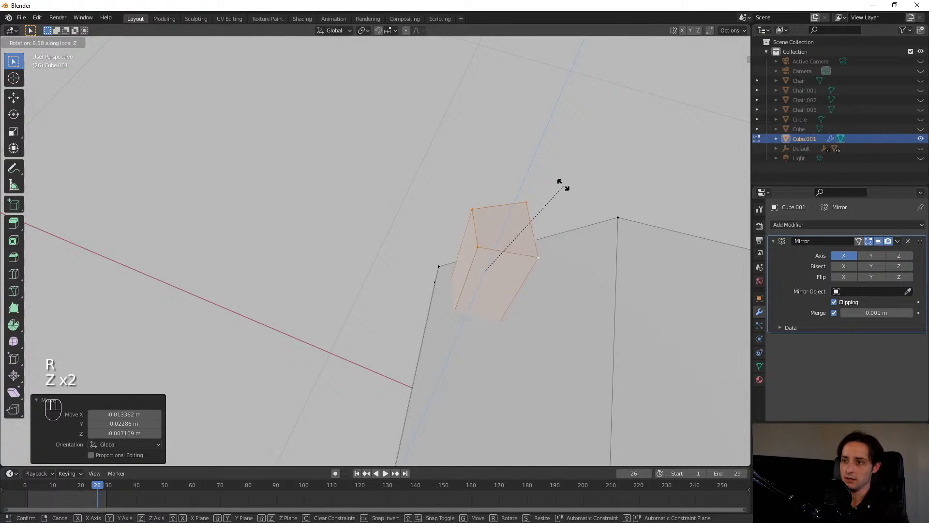
{"action": "left_click", "coordinate": [564, 185]}
- Select the post's top vertices and, in the front view, extrude them straight up about 0.46 m
{"action": "middle_click_drag", "start_coordinate": [564, 185], "coordinate": [427, 294]}
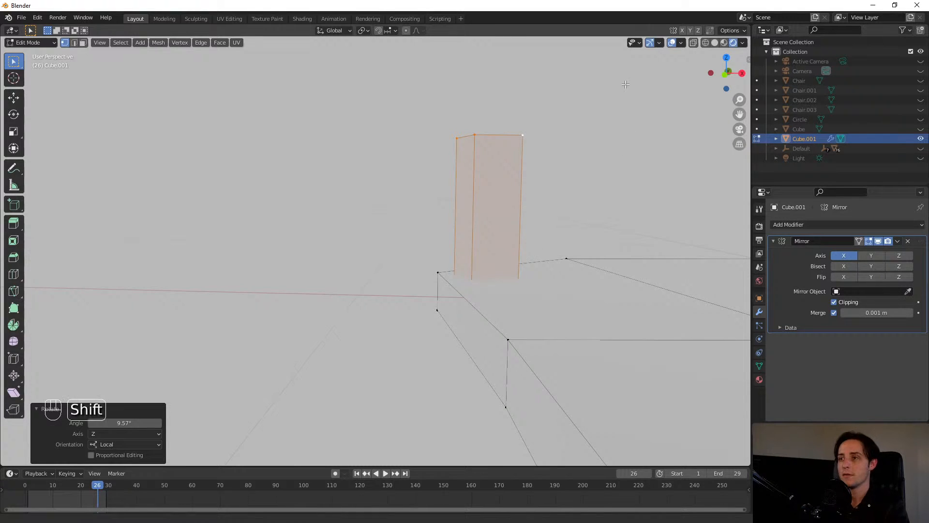
{"action": "middle_click_drag", "start_coordinate": [530, 248], "coordinate": [328, 270], "text": "shift"}
{"action": "left_click_drag", "start_coordinate": [423, 303], "coordinate": [423, 302]}
{"action": "key", "text": "KP_1"}
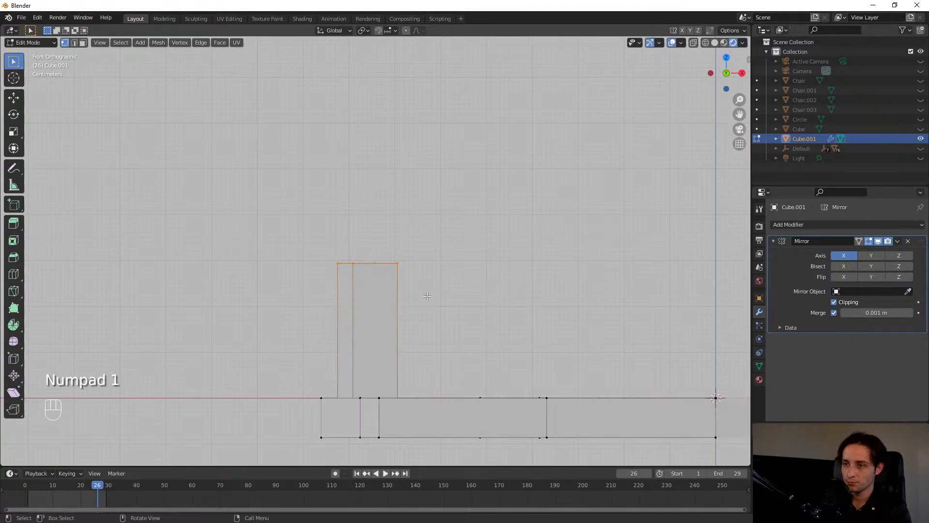
{"action": "scroll", "coordinate": [436, 197], "scroll_direction": "down", "scroll_amount": 4}
{"action": "key", "text": "e"}
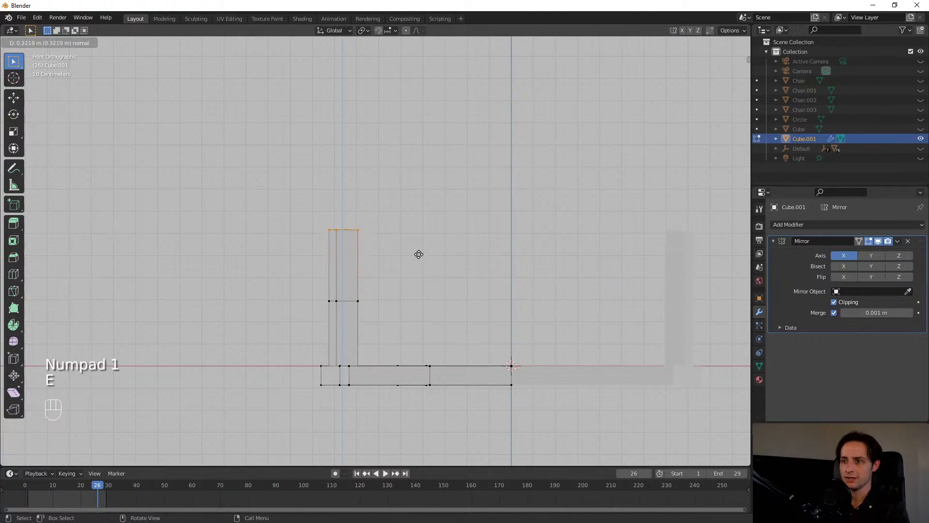
{"action": "left_click", "coordinate": [449, 230]}
- Box-select the vertices at the post's middle joint and switch the viewport to wireframe shading
{"action": "left_click_drag", "start_coordinate": [314, 288], "coordinate": [420, 315]}
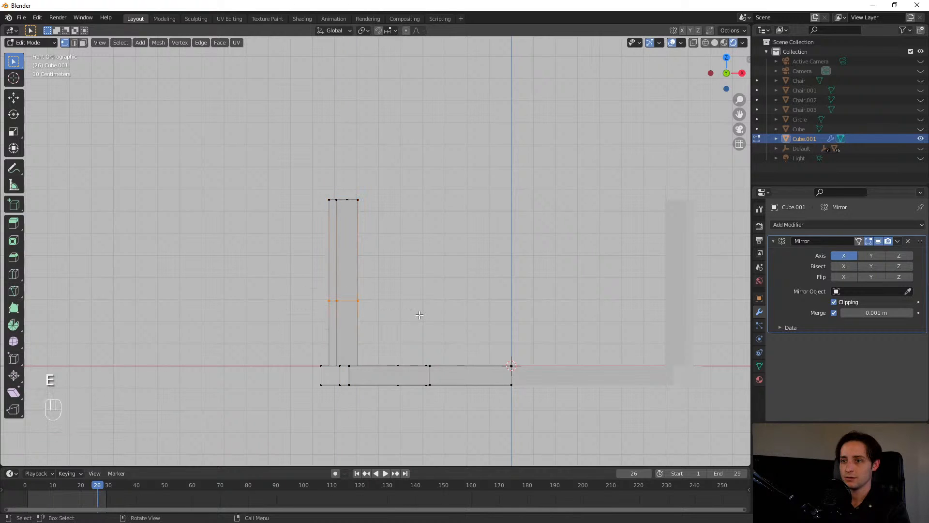
{"action": "key", "text": "z"}
{"action": "left_click", "coordinate": [349, 308]}
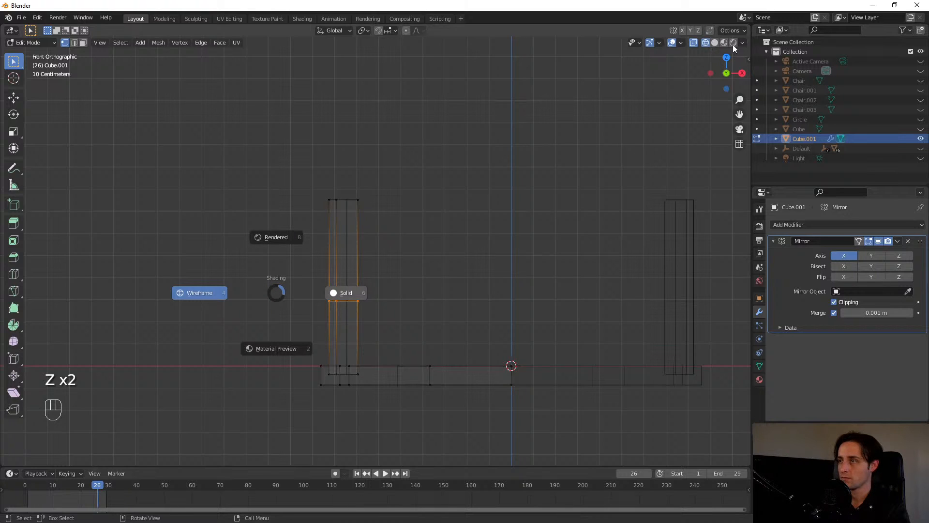
{"action": "left_click", "coordinate": [225, 288]}
- Try to move the partially selected middle joint of the post, and undo the move
{"action": "key", "text": "g"}
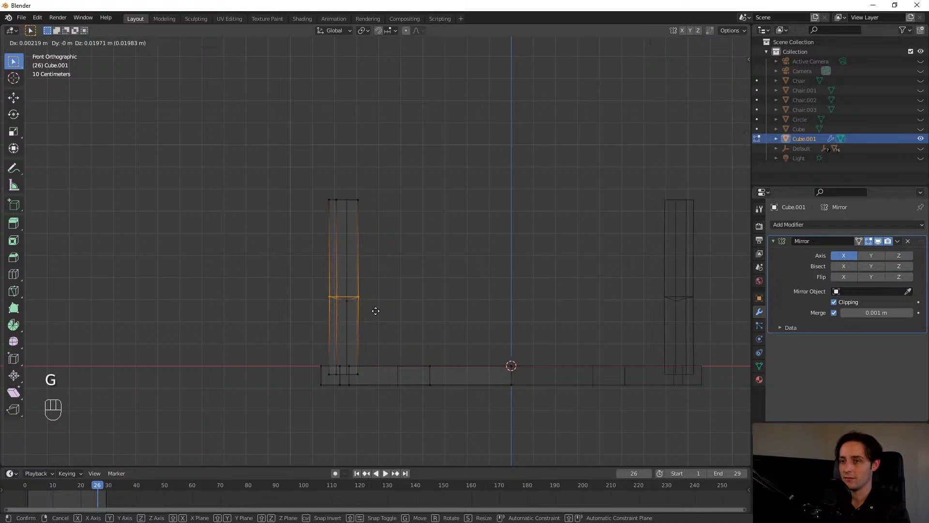
{"action": "left_click", "coordinate": [370, 307]}
{"action": "key", "text": "ctrl+z"}
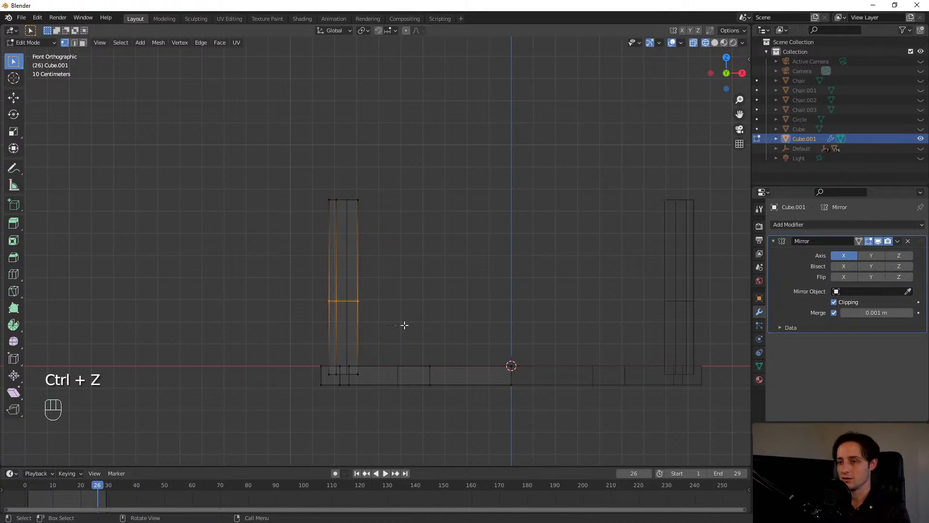
{"action": "key", "text": "g"}
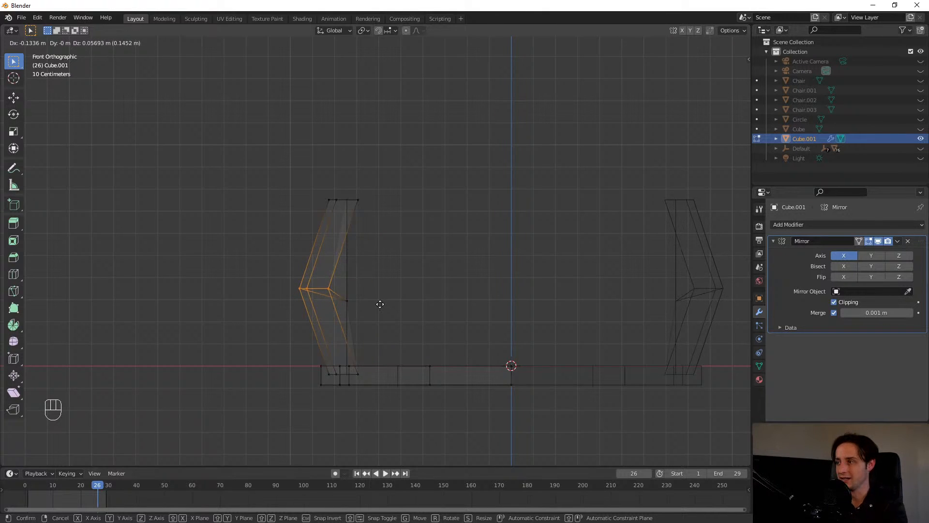
{"action": "key", "text": "Escape"}
- Box-select the post's entire middle vertex loop in wireframe and move it upward and slightly outward
{"action": "left_click_drag", "start_coordinate": [257, 263], "coordinate": [396, 312]}
{"action": "key", "text": "g"}
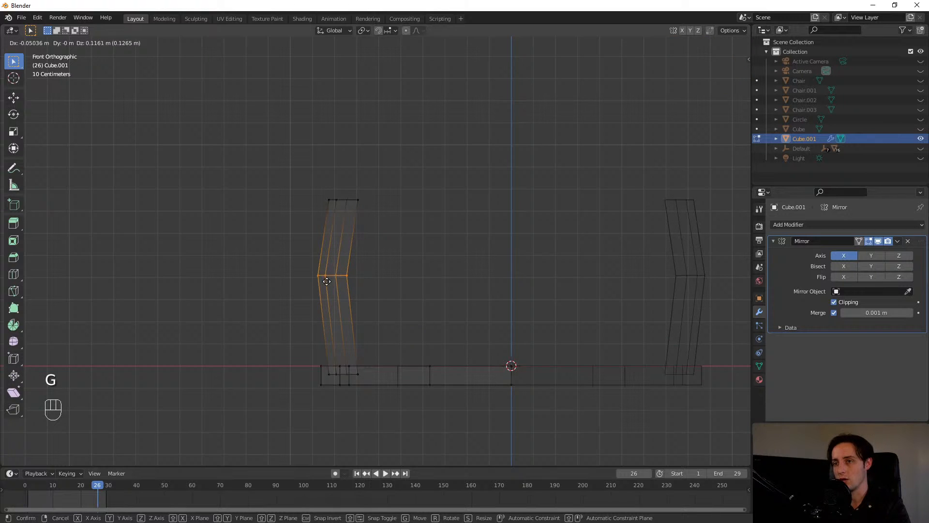
{"action": "left_click", "coordinate": [327, 271]}
- Select the post's top vertices, rotate them, and move them inward 0.091967 m in X and up 0.20583 m in Z
{"action": "left_click_drag", "start_coordinate": [270, 155], "coordinate": [456, 210]}
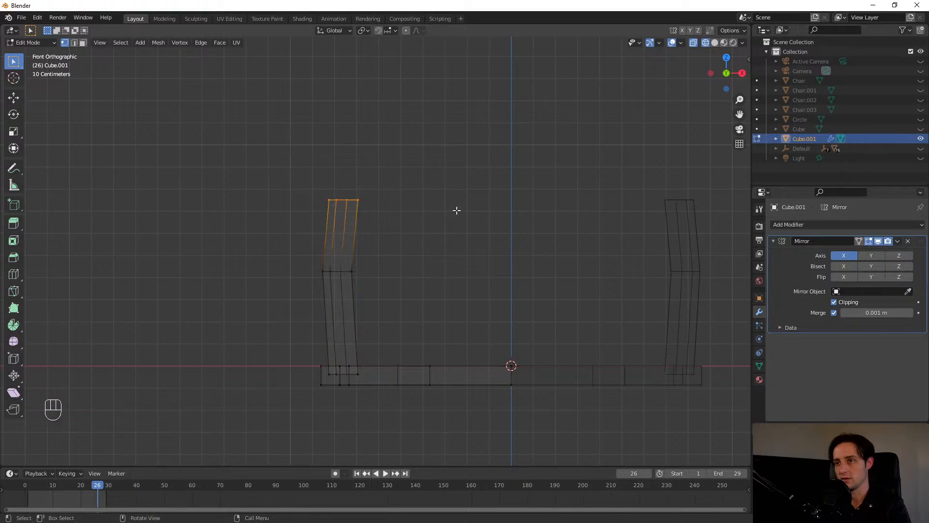
{"action": "middle_click_drag", "start_coordinate": [457, 209], "coordinate": [381, 294], "text": "shift"}
{"action": "key", "text": "r"}
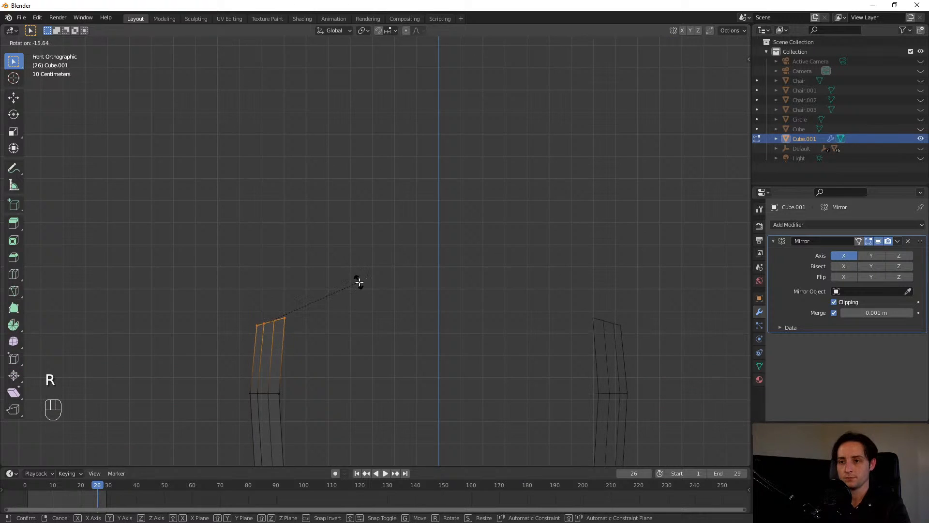
{"action": "left_click", "coordinate": [367, 311]}
{"action": "key", "text": "r"}
{"action": "left_click", "coordinate": [369, 332]}
{"action": "key", "text": "g"}
{"action": "left_click", "coordinate": [390, 286]}
- Rotate the post's top end further toward the centre and move it 0.091967 m in X and 0.10511 m in Z
{"action": "key", "text": "r"}
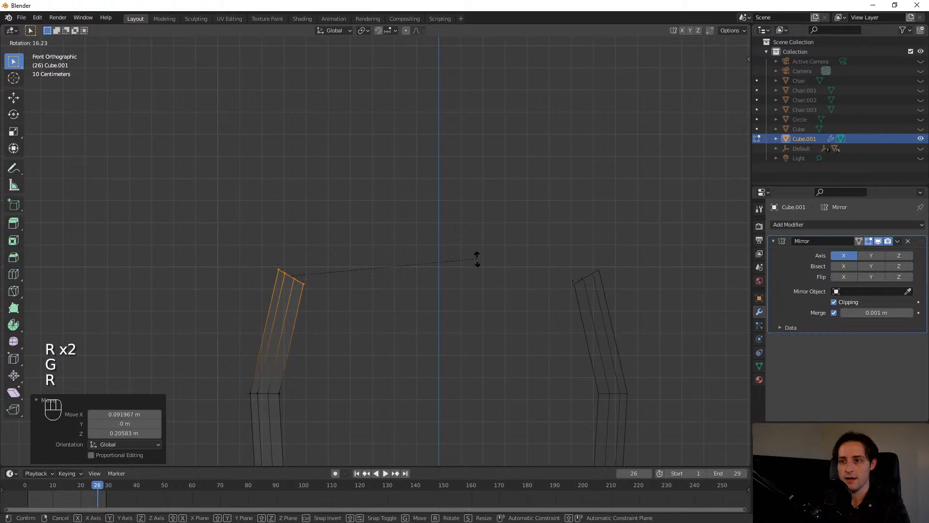
{"action": "left_click", "coordinate": [486, 247]}
{"action": "key", "text": "g"}
{"action": "left_click", "coordinate": [498, 238]}
- Extrude the post's tilted top end along its normal by about 0.325 m to continue the inward curve
{"action": "key", "text": "e"}
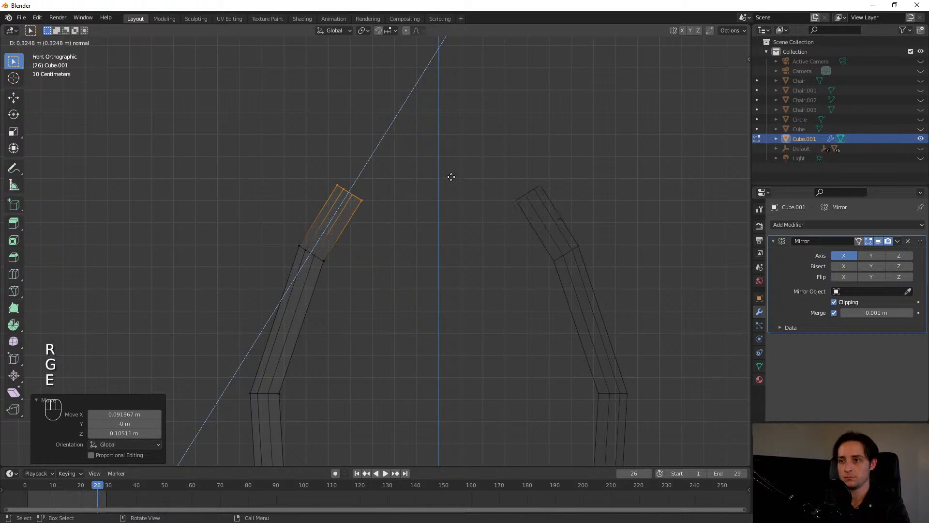
- Finish the arch's new extrusion, move its end about 0.18 m in X, rotate it 35.9°, and lower it about 0.15 m
{"action": "left_click", "coordinate": [432, 151]}
{"action": "key", "text": "g"}
{"action": "left_click", "coordinate": [481, 144]}
{"action": "key", "text": "r"}
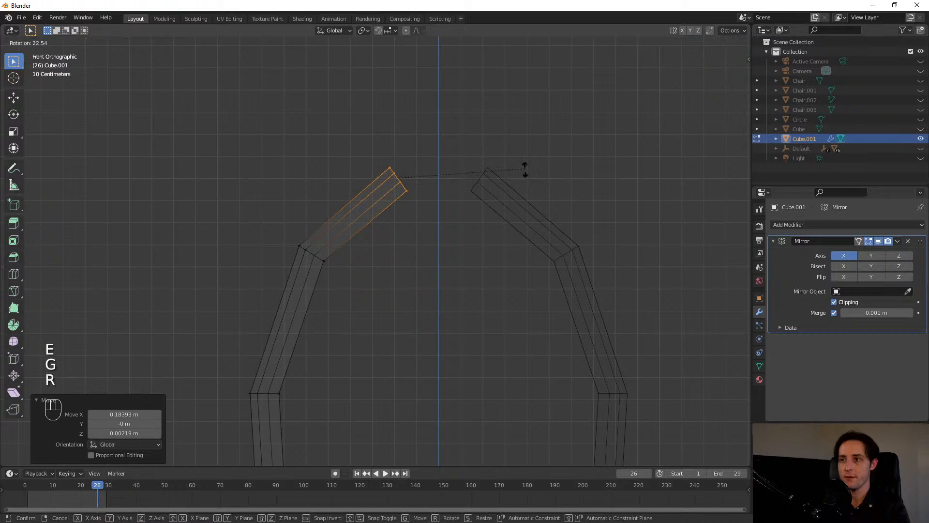
{"action": "left_click", "coordinate": [530, 191]}
{"action": "key", "text": "g"}
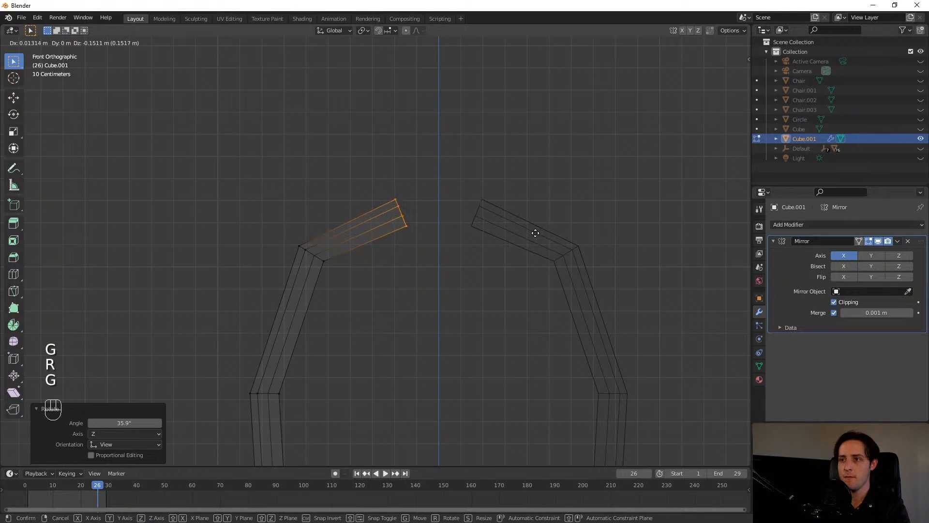
{"action": "left_click", "coordinate": [538, 229]}
- Extrude the arch end about 0.25 m to the mirror centre line and raise the new end about 0.07 m
{"action": "key", "text": "e"}
{"action": "left_click", "coordinate": [606, 228]}
{"action": "key", "text": "g"}
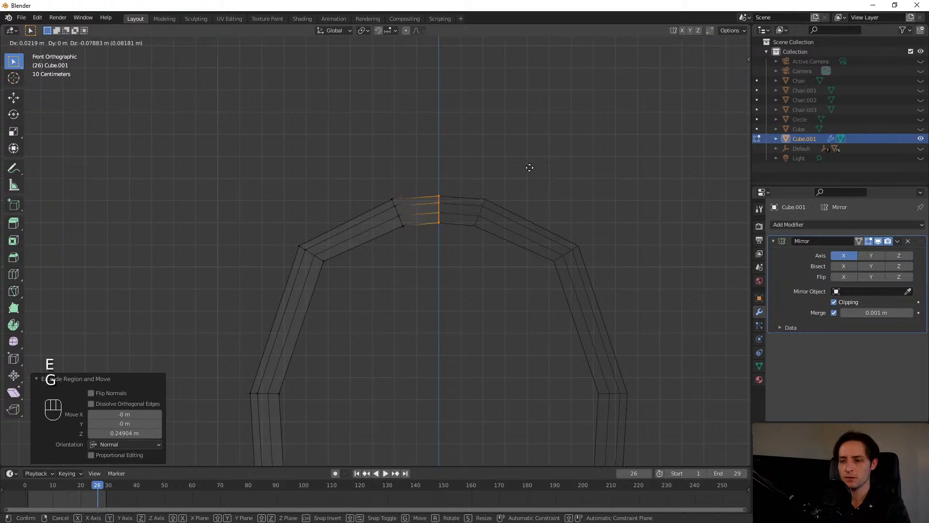
{"action": "left_click", "coordinate": [530, 166]}
{"action": "scroll", "coordinate": [471, 282], "scroll_direction": "down", "scroll_amount": 2}
{"action": "mouse_move", "coordinate": [471, 282]}
{"action": "middle_mouse_down"}
{"action": "mouse_move", "coordinate": [392, 321]}
{"action": "mouse_move", "coordinate": [340, 318]}
{"action": "mouse_move", "coordinate": [355, 312]}
{"action": "middle_mouse_up"}
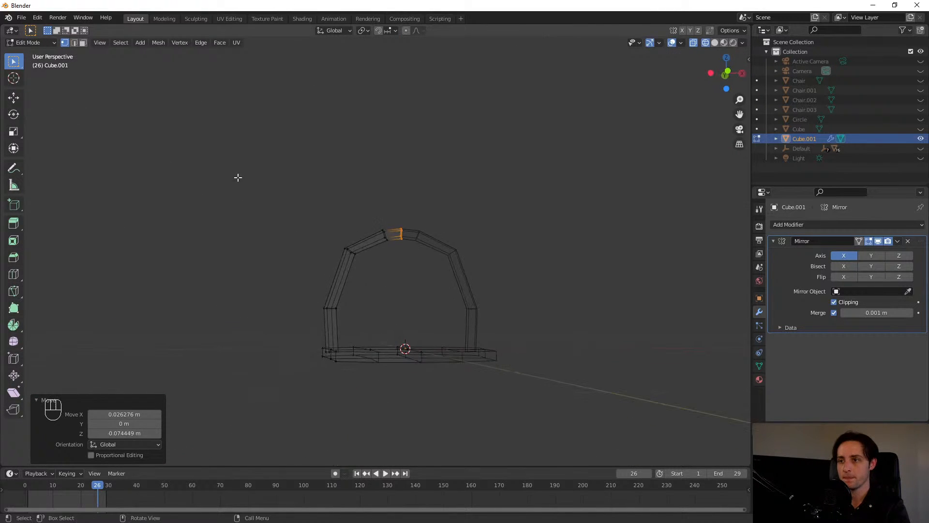
{"action": "mouse_move", "coordinate": [236, 176]}
{"action": "left_mouse_down"}
{"action": "mouse_move", "coordinate": [448, 239]}
{"action": "mouse_move", "coordinate": [271, 191]}
{"action": "left_mouse_up"}
{"action": "mouse_move", "coordinate": [264, 181]}
{"action": "middle_mouse_down"}
{"action": "mouse_move", "coordinate": [285, 220]}
{"action": "mouse_move", "coordinate": [421, 201]}
{"action": "mouse_move", "coordinate": [278, 175]}
{"action": "middle_mouse_up"}
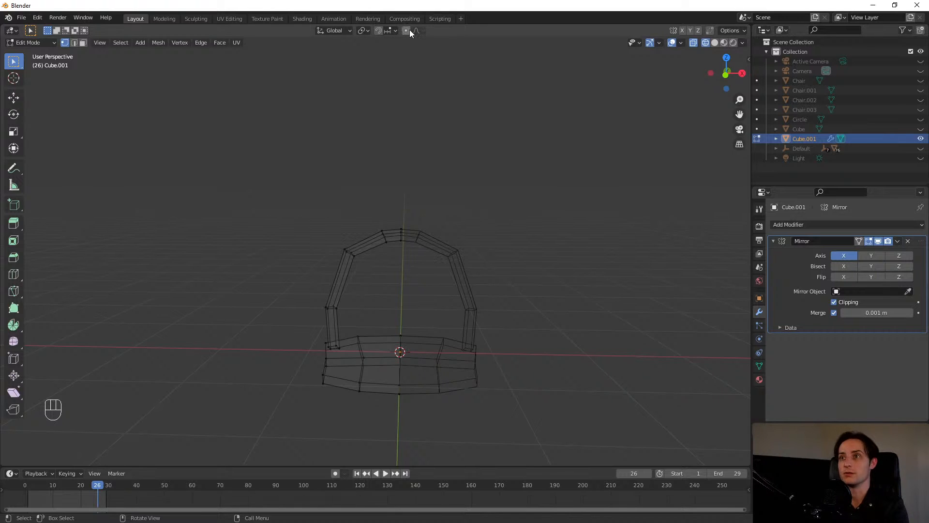
- Turn on proportional editing and select the upper corner vertex at the back of the seat
{"action": "key", "text": "o"}
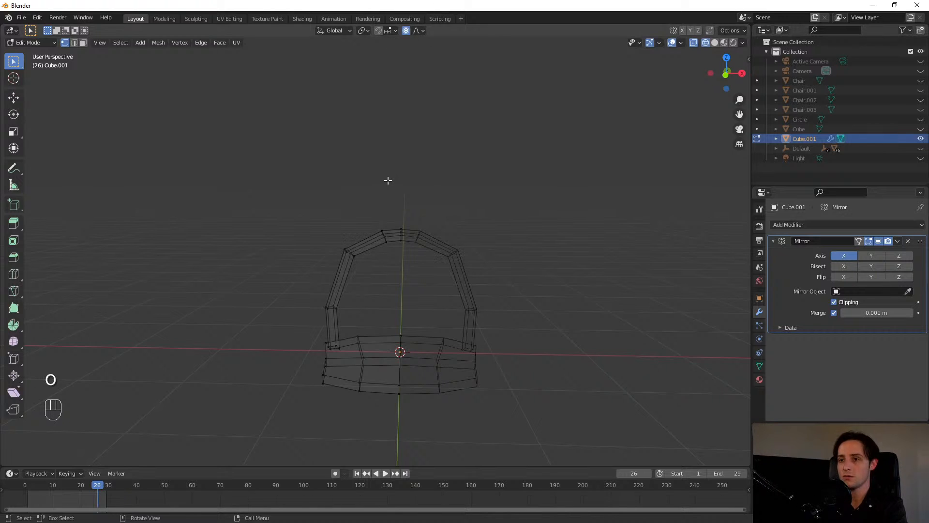
{"action": "left_click", "coordinate": [408, 32]}
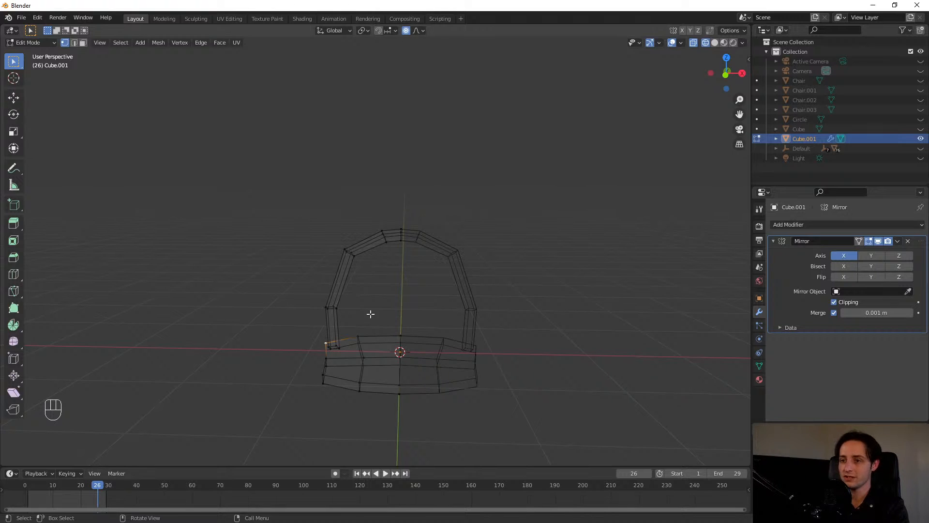
{"action": "middle_click_drag", "start_coordinate": [370, 314], "coordinate": [370, 323]}
{"action": "key", "text": "g"}
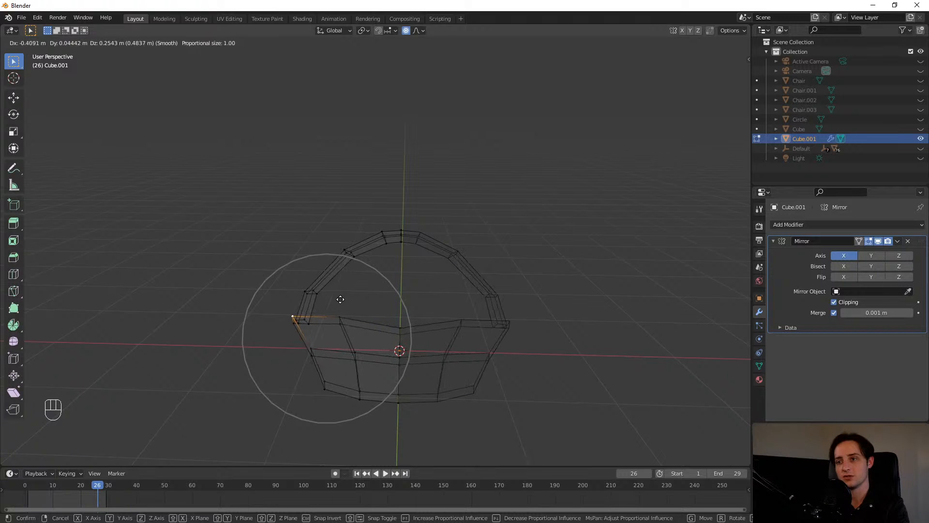
{"action": "key", "text": "Escape"}
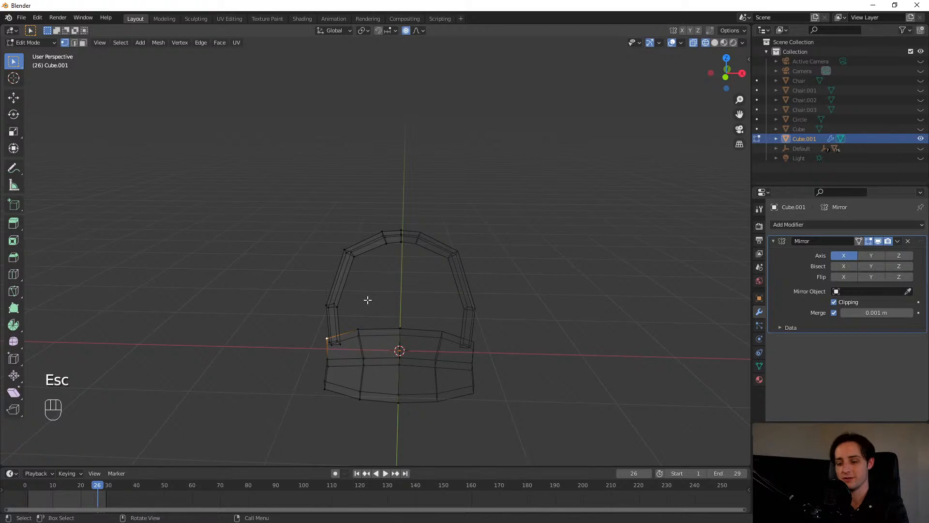
{"action": "key", "text": "g"}
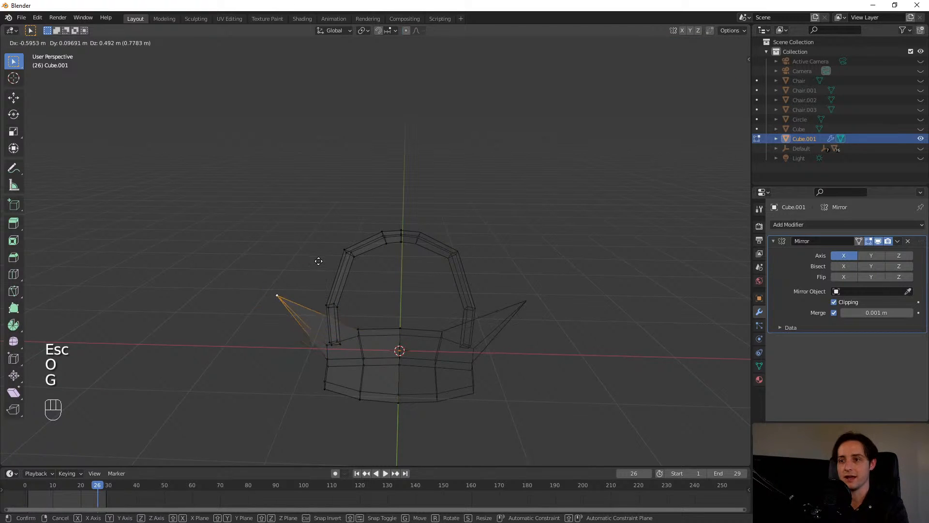
{"action": "key", "text": "Escape"}
{"action": "key", "text": "g"}
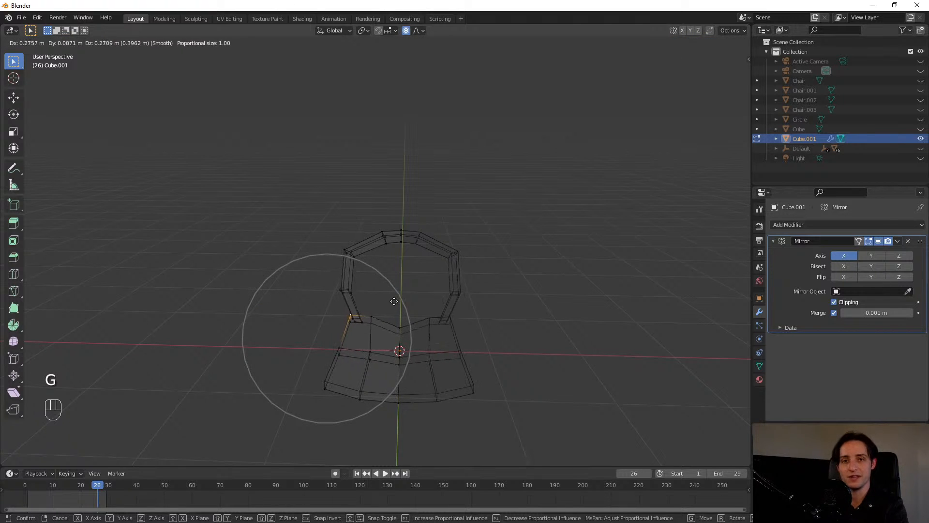
{"action": "key", "text": "Escape"}
- Move the seat's back corner vertex about 0.23 m inward along X, with the proportional influence enlarged to size 1.77
{"action": "middle_click_drag", "start_coordinate": [363, 373], "coordinate": [353, 288], "text": "shift"}
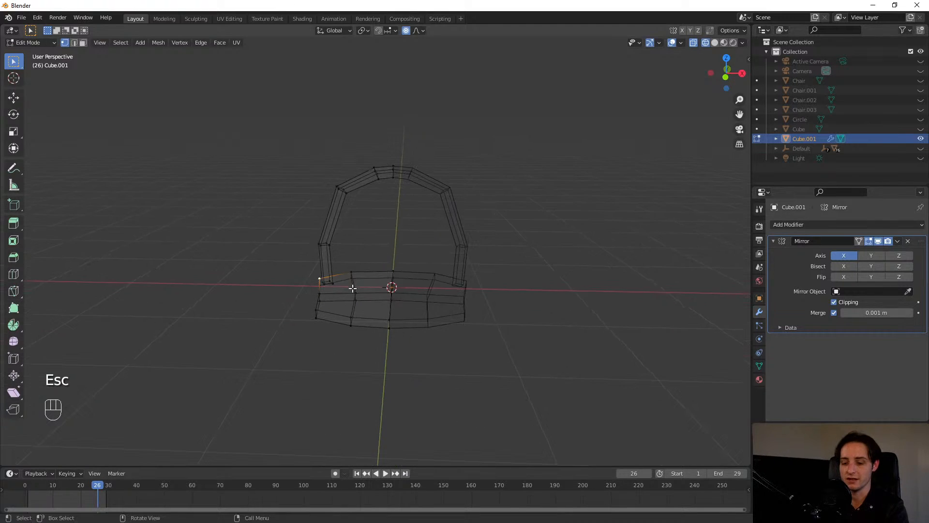
{"action": "scroll", "coordinate": [355, 287], "scroll_direction": "up", "scroll_amount": 2}
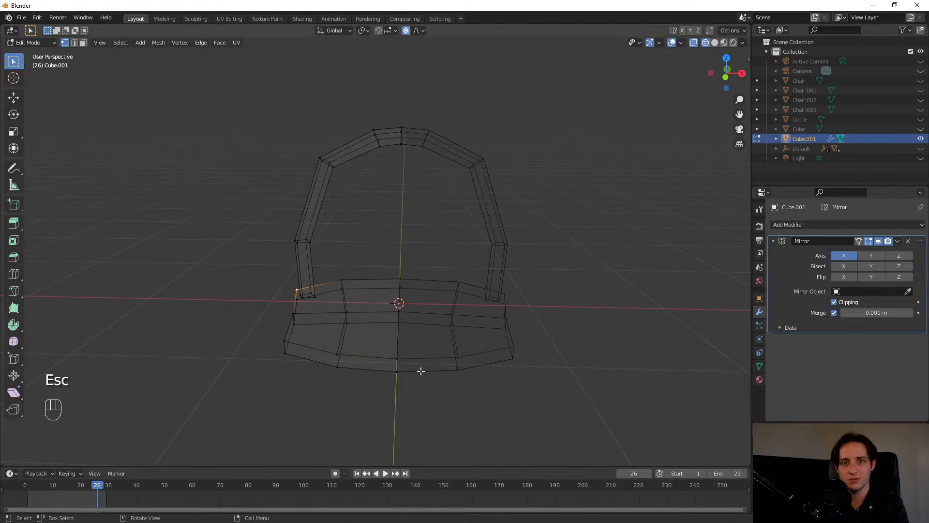
{"action": "key", "text": "g"}
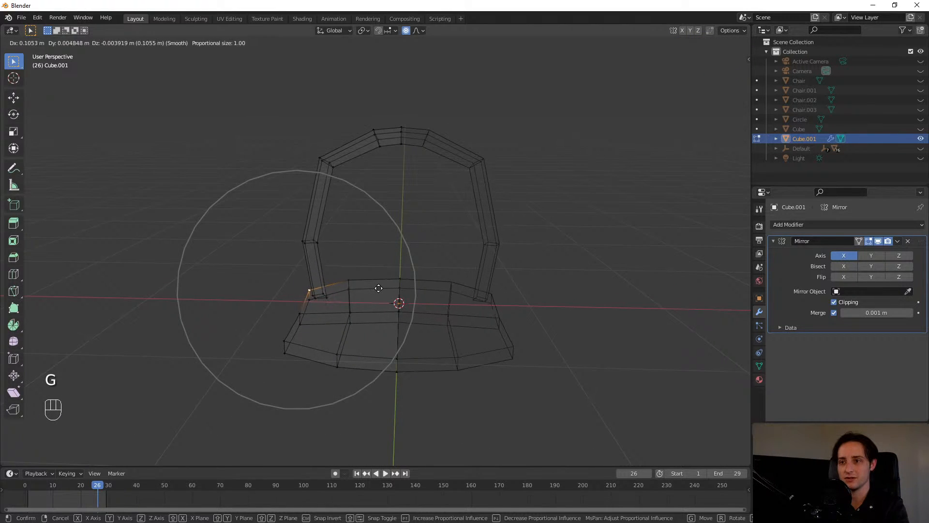
{"action": "key", "text": "y"}
{"action": "key", "text": "x"}
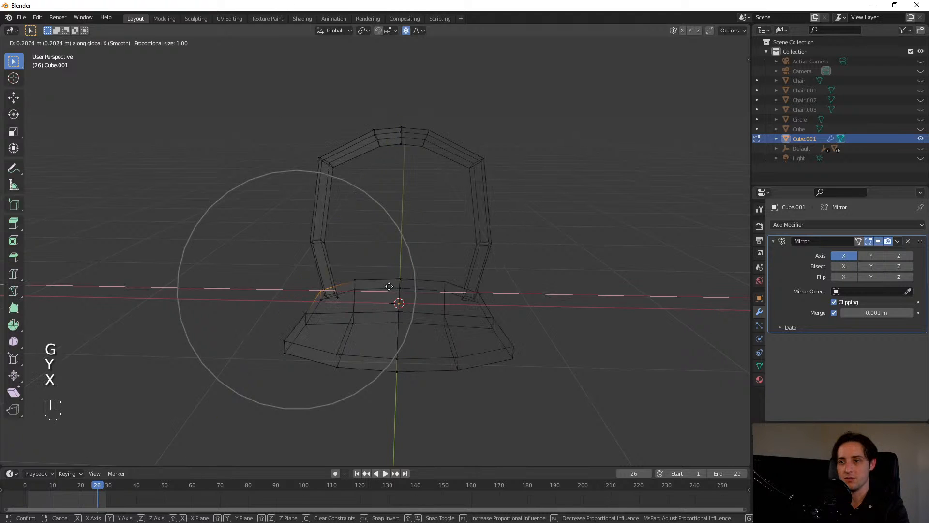
{"action": "scroll", "coordinate": [383, 288], "scroll_direction": "down", "scroll_amount": 4}
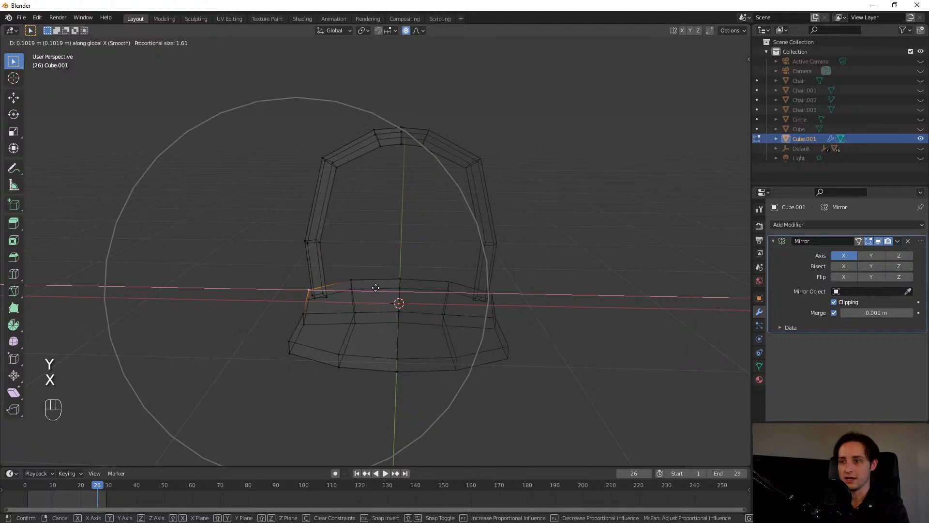
{"action": "scroll", "coordinate": [387, 287], "scroll_direction": "down", "scroll_amount": 2}
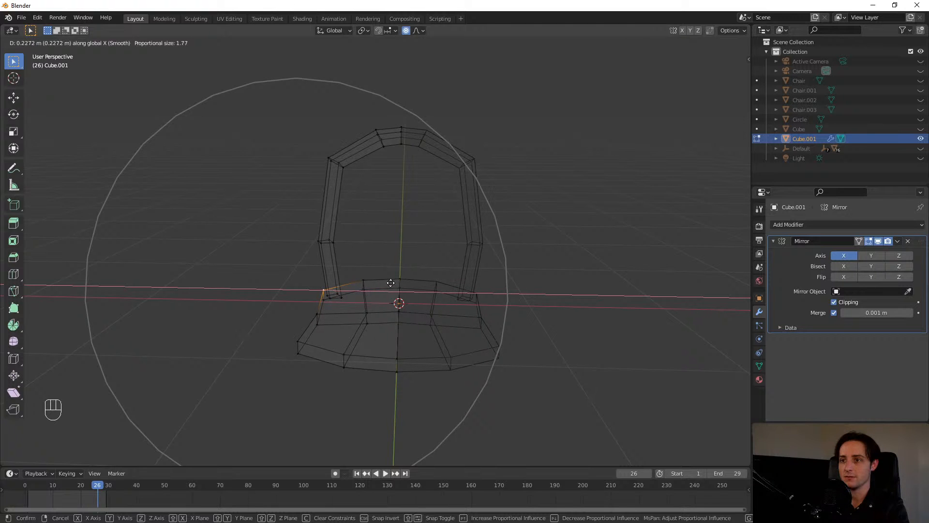
{"action": "left_click", "coordinate": [393, 285]}
- Nudge the inner bottom vertex of the backrest post very slightly with proportional editing
{"action": "middle_click_drag", "start_coordinate": [392, 285], "coordinate": [439, 227]}
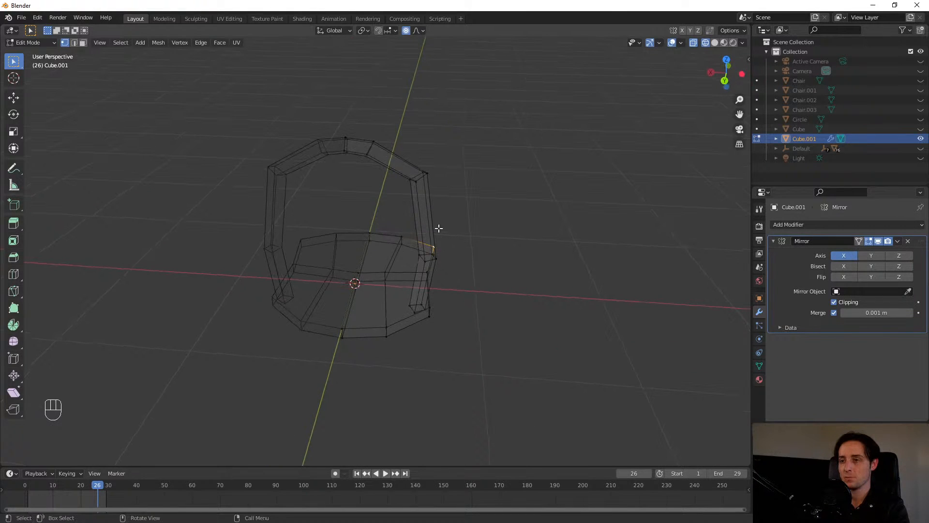
{"action": "scroll", "coordinate": [457, 317], "scroll_direction": "up", "scroll_amount": 2}
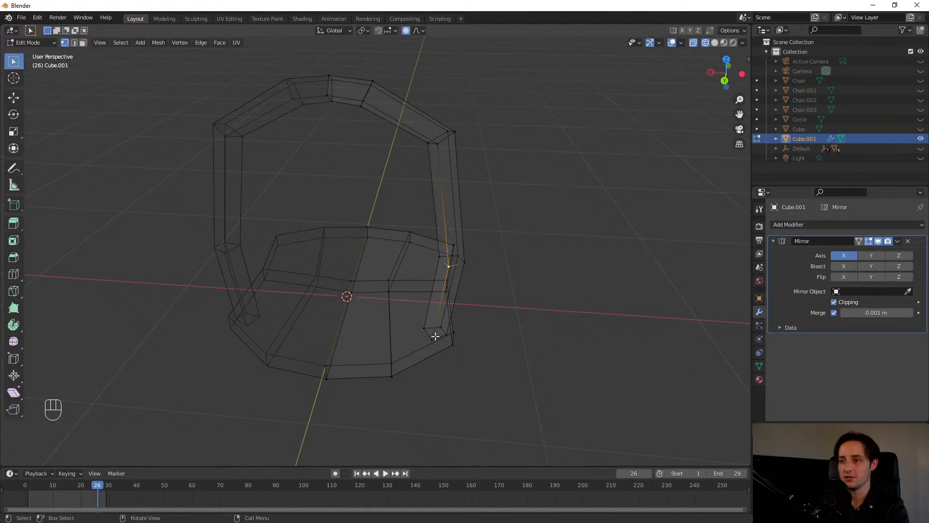
{"action": "scroll", "coordinate": [508, 365], "scroll_direction": "up", "scroll_amount": 3}
{"action": "middle_click_drag", "start_coordinate": [467, 382], "coordinate": [486, 290], "text": "shift"}
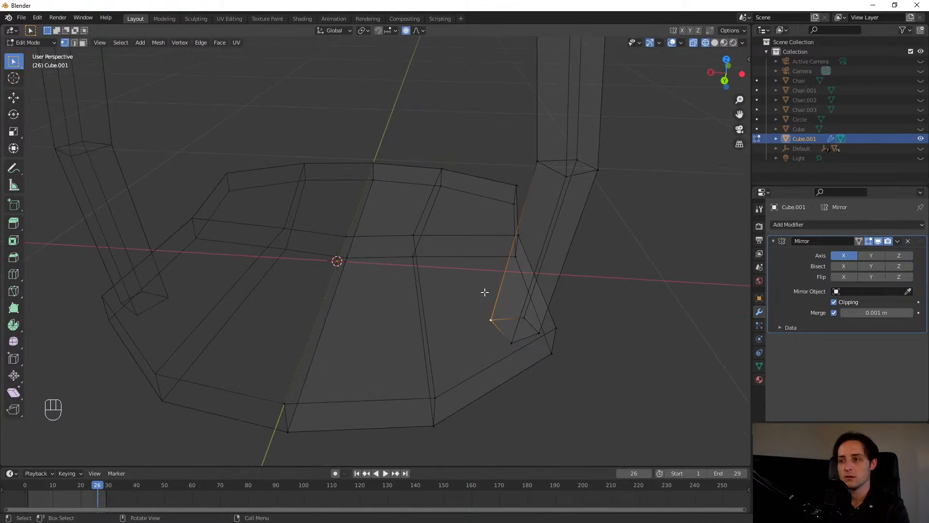
{"action": "key", "text": "g"}
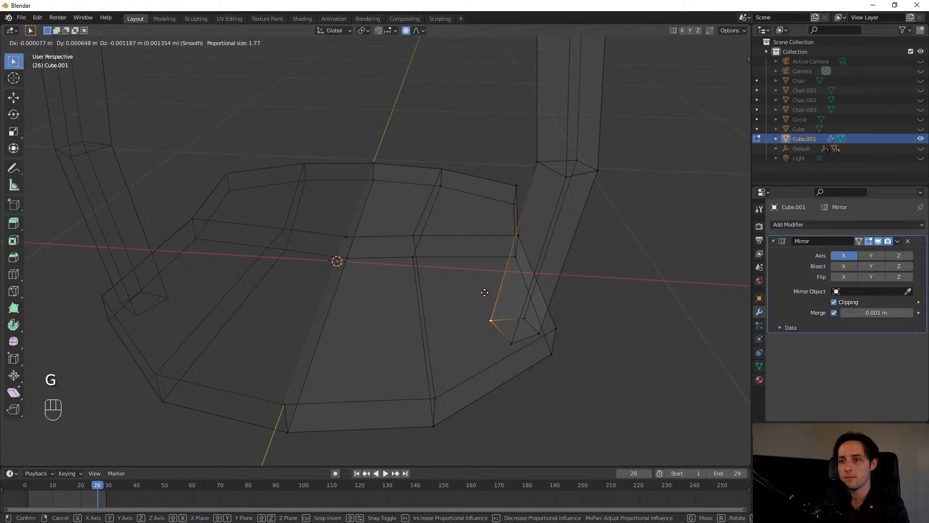
{"action": "left_click", "coordinate": [482, 294]}
- Examine the chair mesh in Rendered and Solid shading
{"action": "middle_click_drag", "start_coordinate": [481, 293], "coordinate": [313, 208]}
{"action": "left_click", "coordinate": [313, 207]}
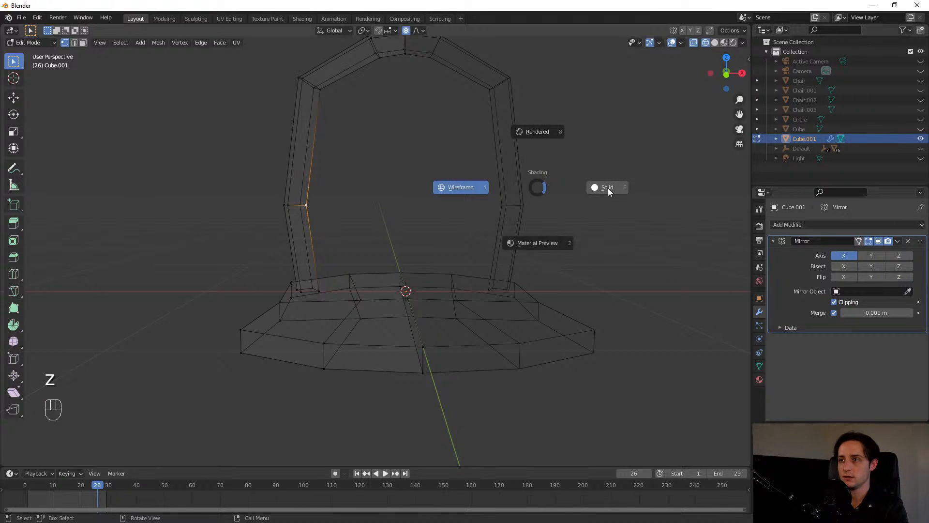
{"action": "left_click", "coordinate": [549, 140]}
{"action": "key", "text": "z"}
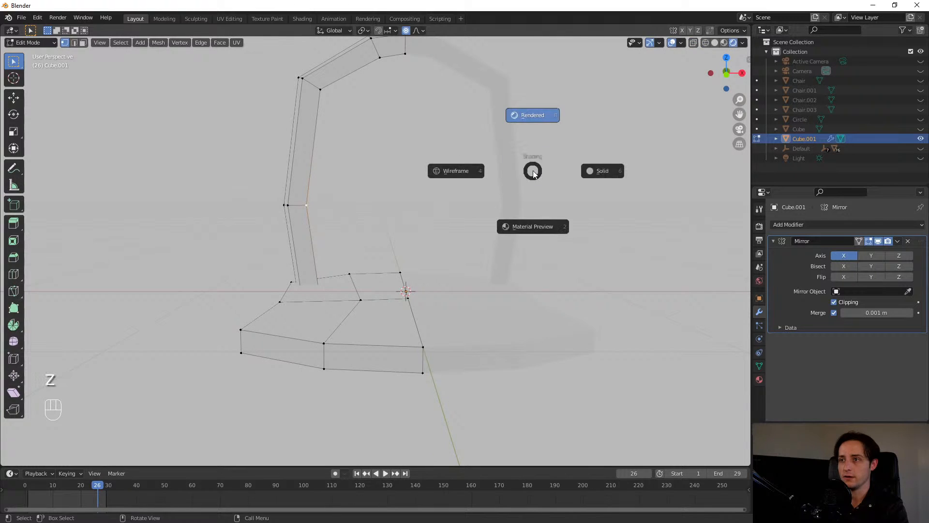
{"action": "left_click", "coordinate": [602, 182]}
{"action": "scroll", "coordinate": [395, 281], "scroll_direction": "up", "scroll_amount": 2}
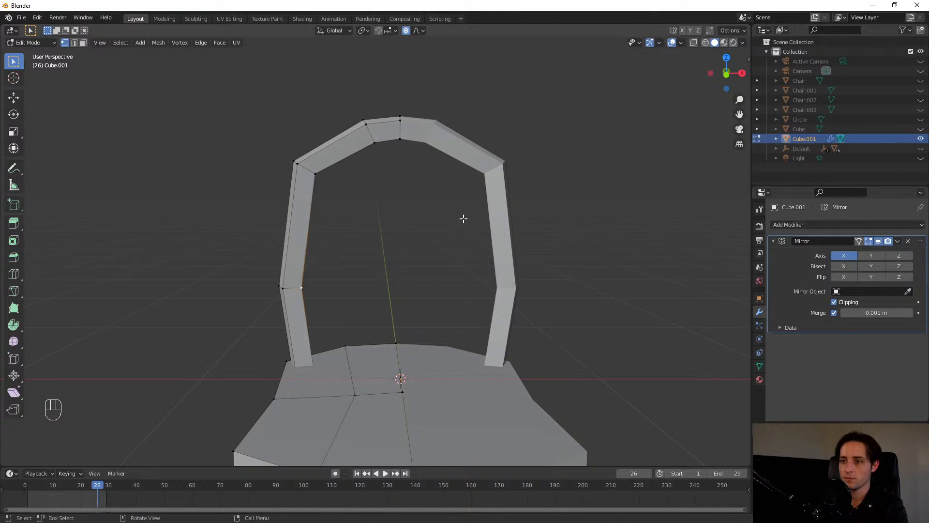
- In front wireframe view, select the outer backrest post down to its bottom vertices and duplicate it about 0.35 m toward the centre
{"action": "key", "text": "KP_1"}
{"action": "key", "text": "z"}
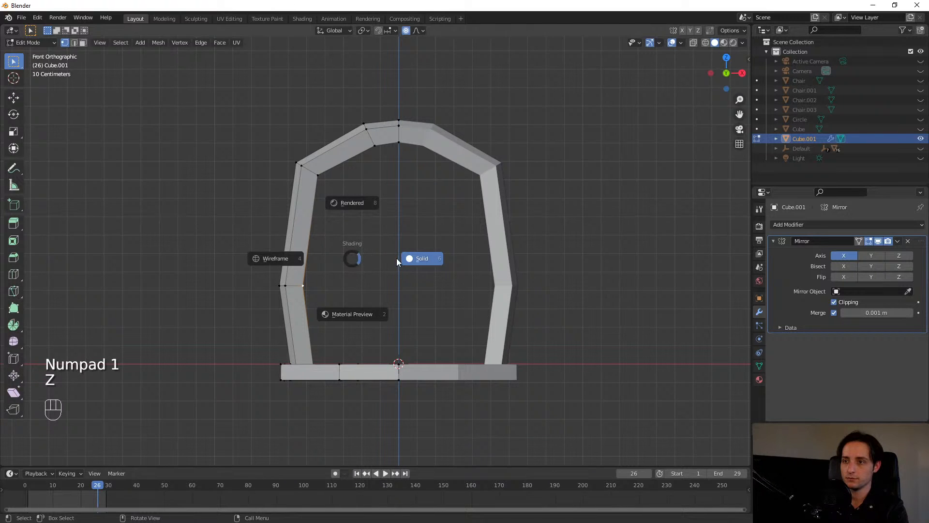
{"action": "left_click", "coordinate": [291, 273]}
{"action": "mouse_move", "coordinate": [238, 139]}
{"action": "left_mouse_down"}
{"action": "mouse_move", "coordinate": [307, 254]}
{"action": "mouse_move", "coordinate": [326, 257]}
{"action": "mouse_move", "coordinate": [333, 226]}
{"action": "mouse_move", "coordinate": [323, 301]}
{"action": "left_mouse_up"}
{"action": "left_click", "coordinate": [285, 146]}
{"action": "left_click_drag", "start_coordinate": [277, 149], "coordinate": [326, 301]}
{"action": "left_click_drag", "start_coordinate": [290, 351], "coordinate": [321, 377], "text": "shift"}
{"action": "scroll", "coordinate": [321, 378], "scroll_direction": "up", "scroll_amount": 6}
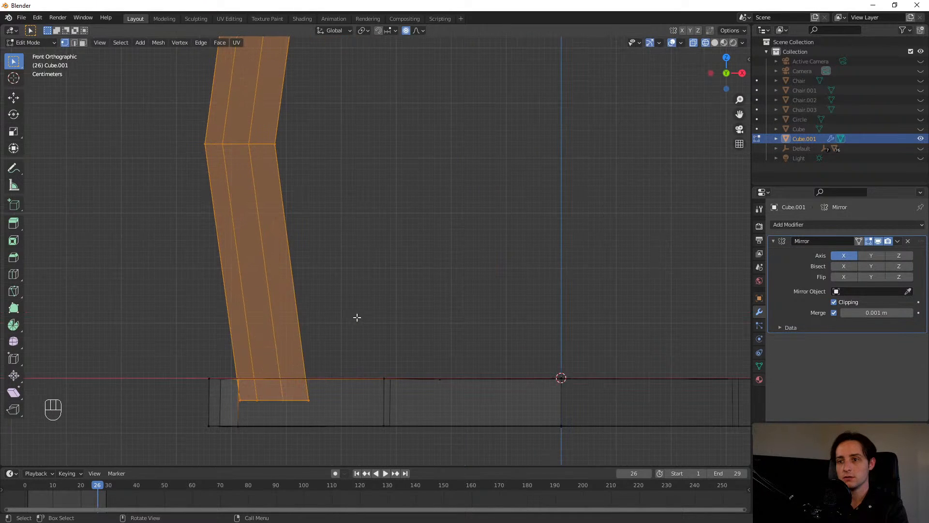
{"action": "key", "text": "ctrl+z"}
{"action": "left_click_drag", "start_coordinate": [248, 398], "coordinate": [328, 415], "text": "shift"}
{"action": "left_click_drag", "start_coordinate": [219, 399], "coordinate": [345, 414], "text": "shift"}
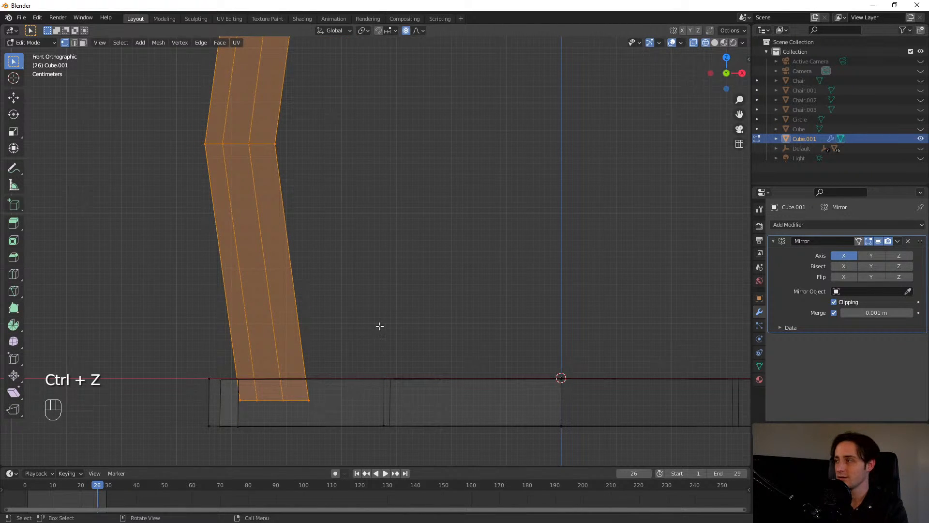
{"action": "scroll", "coordinate": [359, 283], "scroll_direction": "down", "scroll_amount": 6}
{"action": "scroll", "coordinate": [359, 265], "scroll_direction": "up", "scroll_amount": 2}
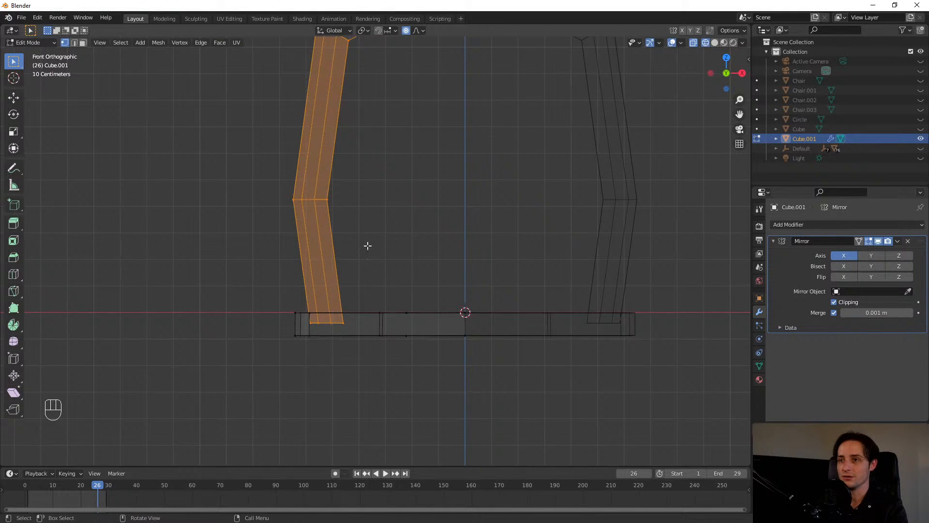
{"action": "key", "text": "shift+d"}
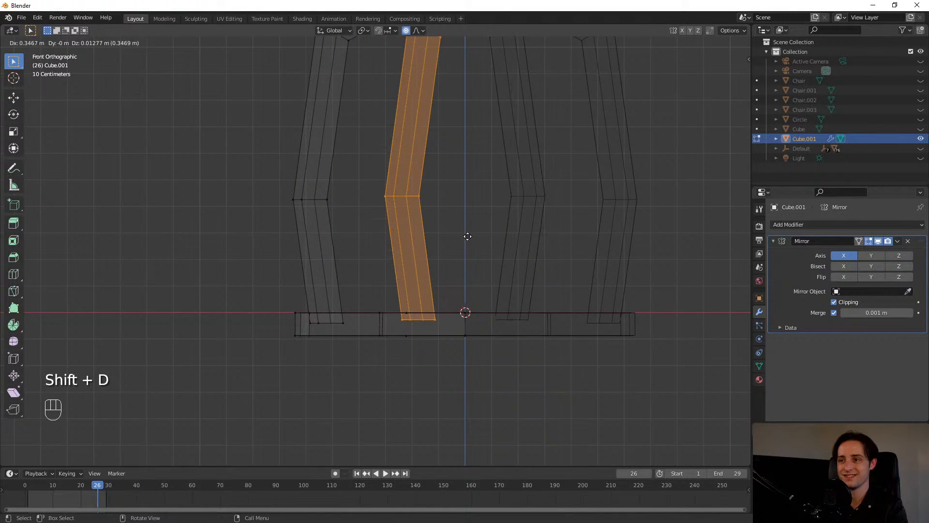
{"action": "left_click", "coordinate": [472, 236]}
- Select all linked geometry of the duplicated inner post
{"action": "middle_click_drag", "start_coordinate": [431, 148], "coordinate": [373, 343], "text": "shift"}
{"action": "left_click_drag", "start_coordinate": [341, 217], "coordinate": [391, 254]}
{"action": "left_click_drag", "start_coordinate": [352, 216], "coordinate": [394, 249]}
{"action": "left_click_drag", "start_coordinate": [357, 217], "coordinate": [391, 254]}
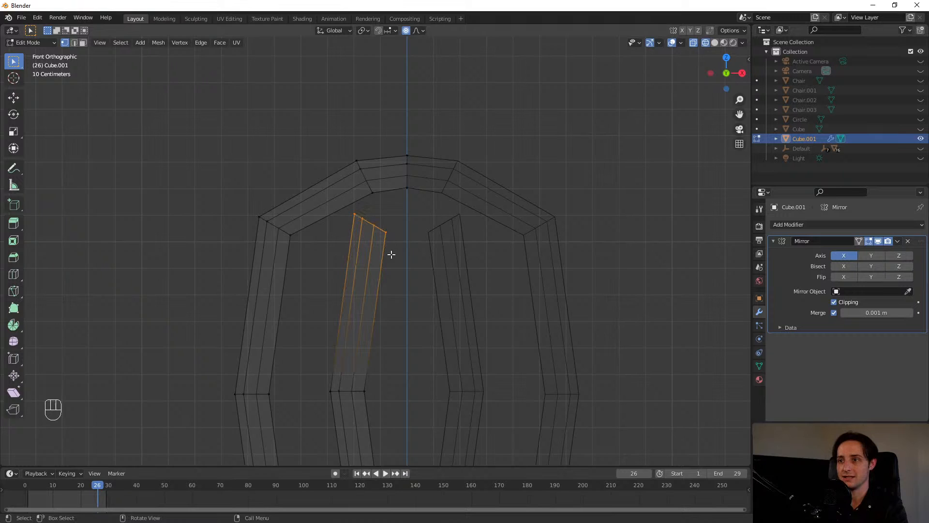
{"action": "middle_click_drag", "start_coordinate": [363, 389], "coordinate": [373, 313], "text": "shift"}
{"action": "left_click", "coordinate": [368, 315]}
{"action": "key", "text": "l"}
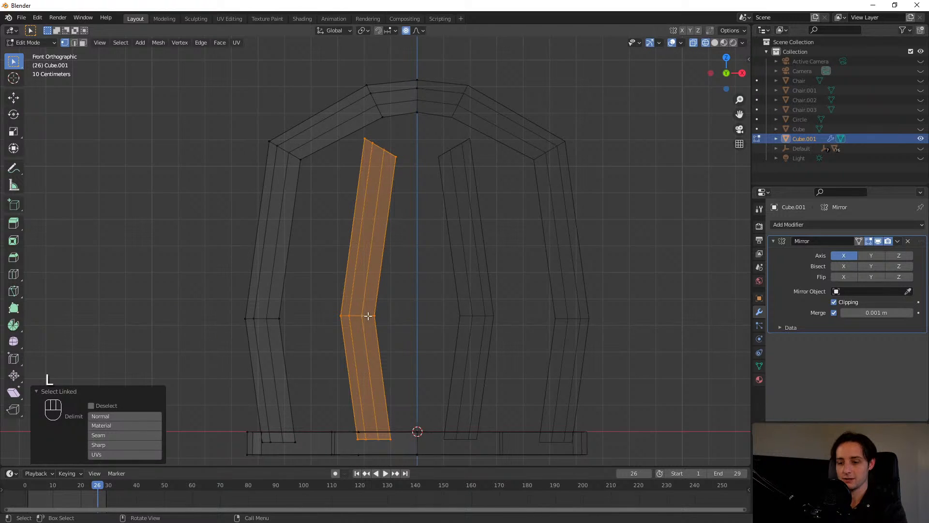
{"action": "key", "text": "r"}
{"action": "key", "text": "z"}
{"action": "key", "text": "Escape"}
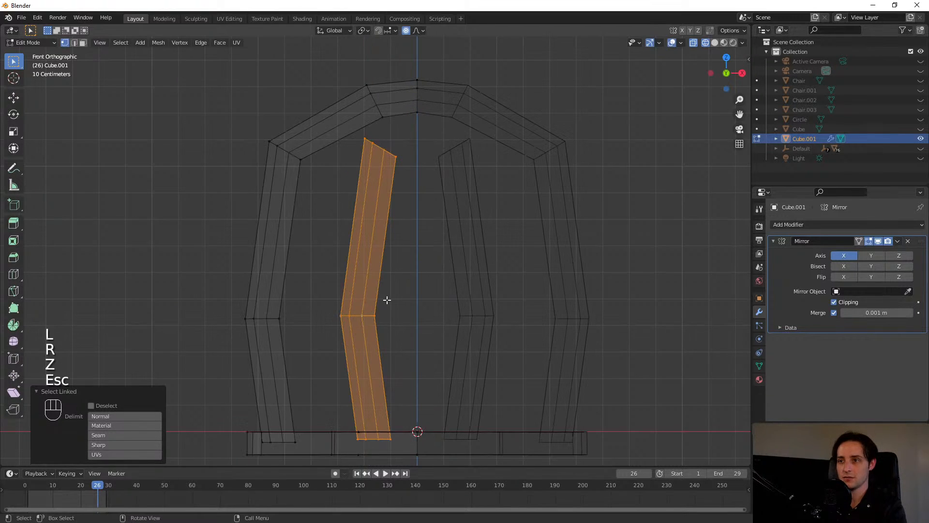
- Turn off proportional editing and rotate the duplicated post about the global Z axis until its bend points toward the centre line
{"action": "left_click", "coordinate": [407, 31]}
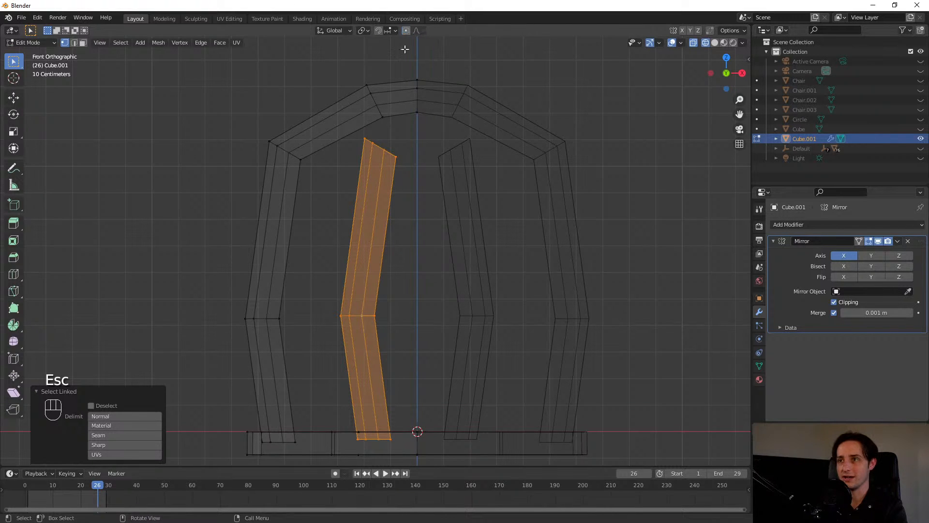
{"action": "key", "text": "r"}
{"action": "key", "text": "z"}
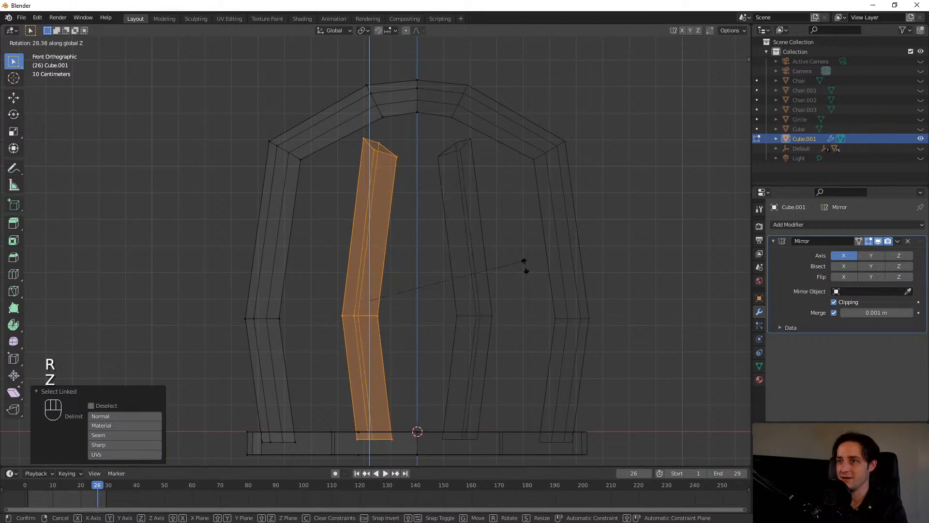
{"action": "left_click", "coordinate": [364, 325]}
- Raise the inner post's top end about 0.08 m and slightly outward into the arch, then scale it down slightly
{"action": "left_click", "coordinate": [345, 171]}
{"action": "left_click_drag", "start_coordinate": [342, 165], "coordinate": [385, 135]}
{"action": "key", "text": "g"}
{"action": "left_click", "coordinate": [388, 125]}
{"action": "key", "text": "s"}
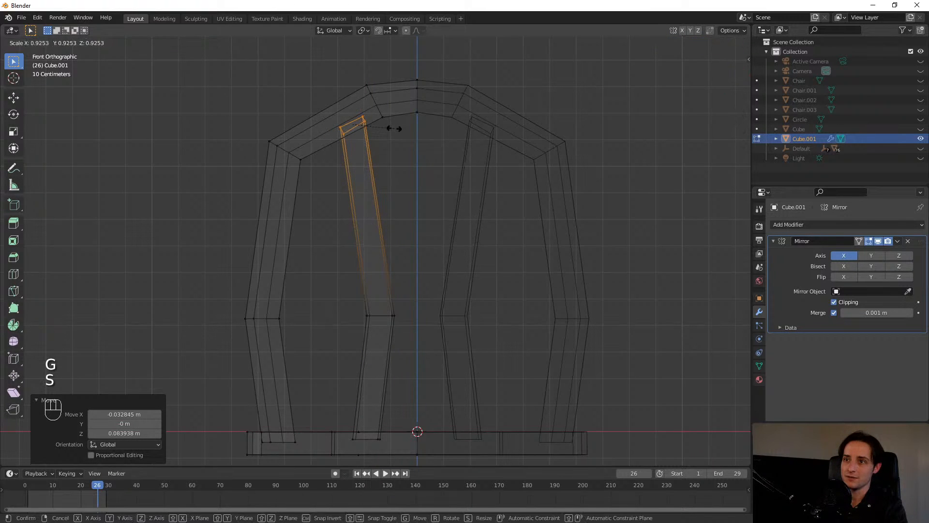
{"action": "left_click", "coordinate": [383, 129]}
{"action": "key", "text": "g"}
{"action": "left_click", "coordinate": [382, 129]}
- Add one loop cut across the inner post's upper section and move the new loop toward the centre line
{"action": "left_click_drag", "start_coordinate": [351, 295], "coordinate": [400, 338]}
{"action": "left_click", "coordinate": [359, 230]}
{"action": "key", "text": "ctrl+r"}
{"action": "left_click", "coordinate": [364, 221]}
{"action": "left_click", "coordinate": [365, 218]}
{"action": "key", "text": "g"}
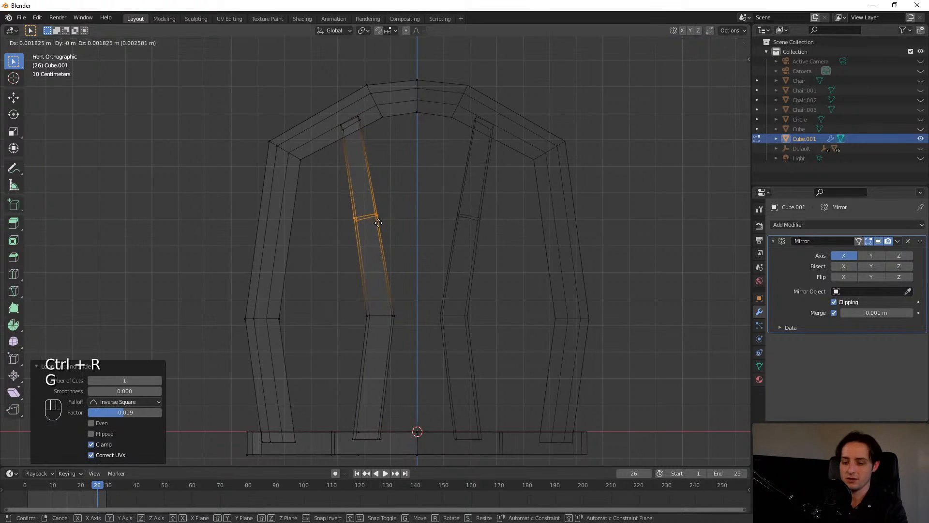
{"action": "left_click", "coordinate": [390, 216]}
- Move the inner post's lower bend vertices about 0.011 m toward the centre and the same distance down
{"action": "left_click_drag", "start_coordinate": [348, 304], "coordinate": [407, 355]}
{"action": "key", "text": "g"}
{"action": "key", "text": "g"}
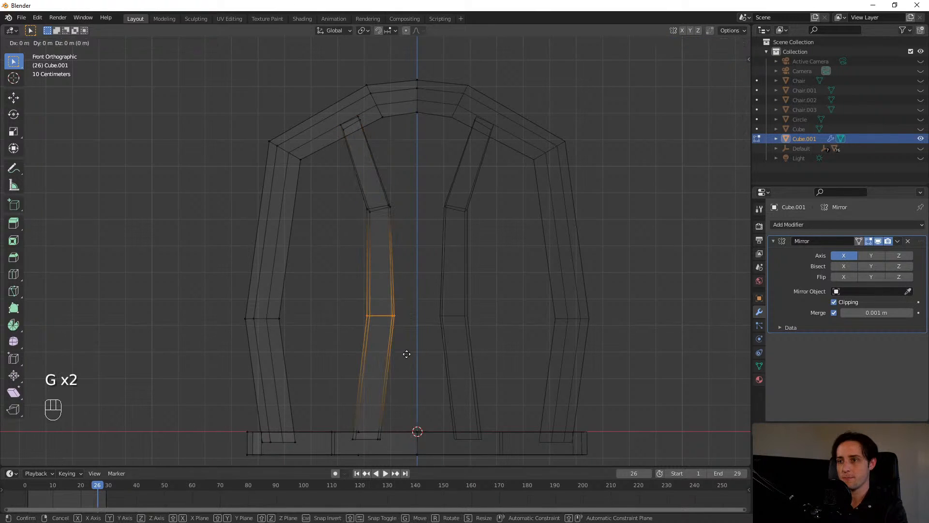
{"action": "left_click", "coordinate": [406, 355]}
{"action": "middle_click_drag", "start_coordinate": [329, 207], "coordinate": [325, 280]}
{"action": "left_click_drag", "start_coordinate": [376, 297], "coordinate": [446, 357]}
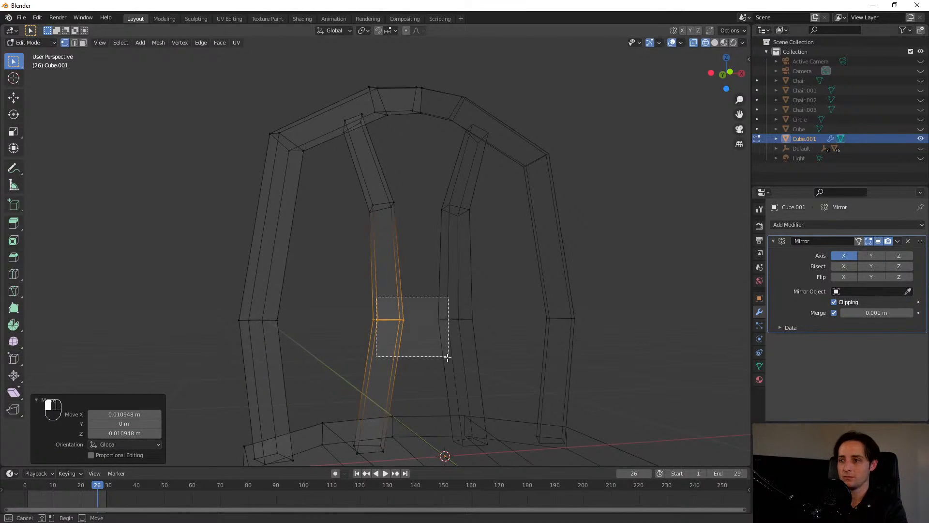
{"action": "left_click_drag", "start_coordinate": [322, 310], "coordinate": [419, 364]}
{"action": "key", "text": "KP_1"}
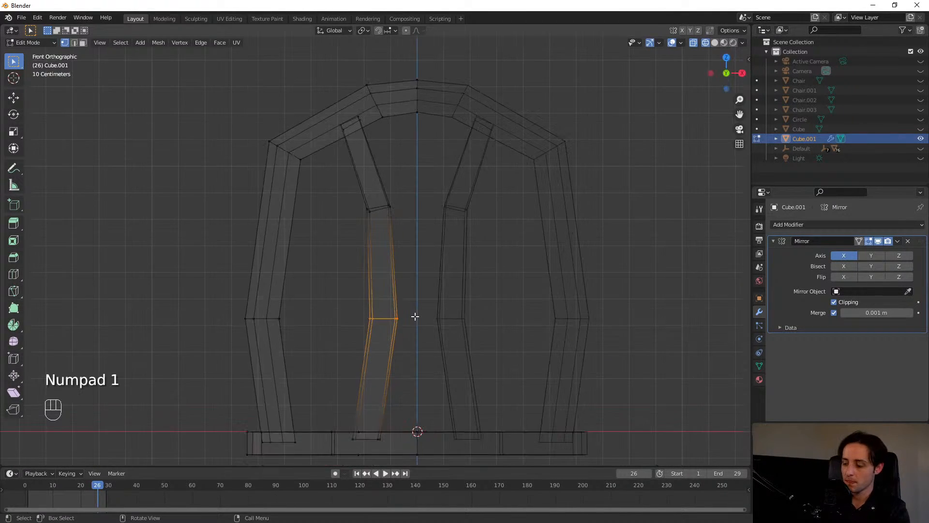
- In right side view, select the whole backrest from the lower bends upward and move it backward and slightly up
{"action": "key", "text": "KP_3"}
{"action": "left_click_drag", "start_coordinate": [263, 272], "coordinate": [398, 363]}
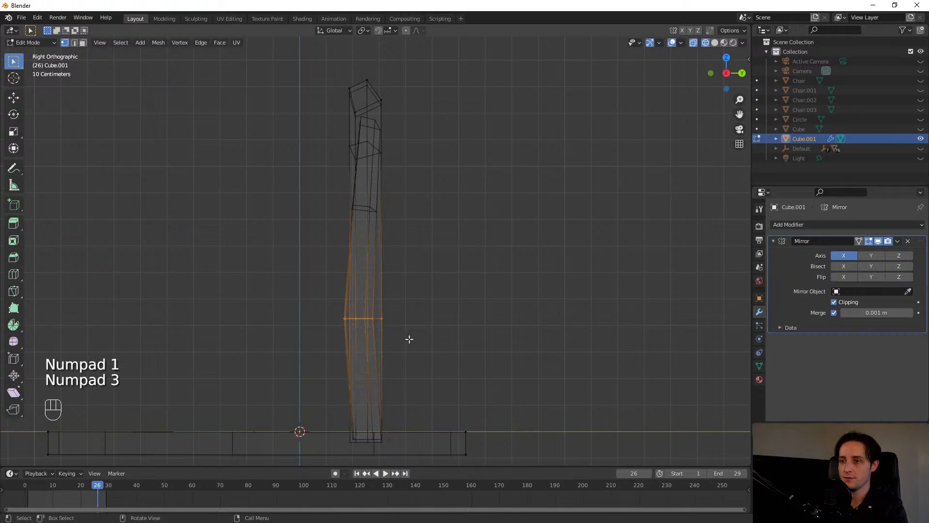
{"action": "scroll", "coordinate": [382, 281], "scroll_direction": "down", "scroll_amount": 2}
{"action": "left_click_drag", "start_coordinate": [258, 89], "coordinate": [503, 318]}
{"action": "key", "text": "g"}
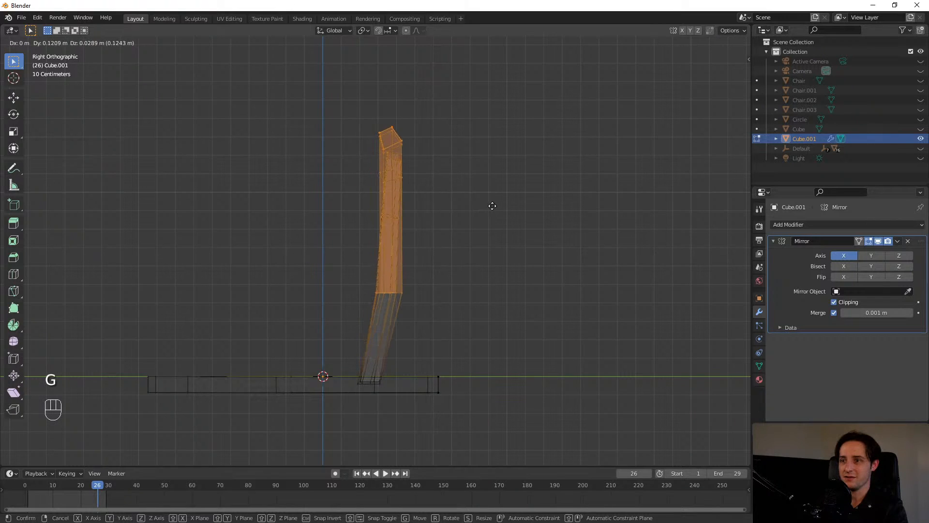
{"action": "left_click", "coordinate": [543, 156]}
{"action": "key", "text": "e"}
{"action": "left_click", "coordinate": [561, 142]}
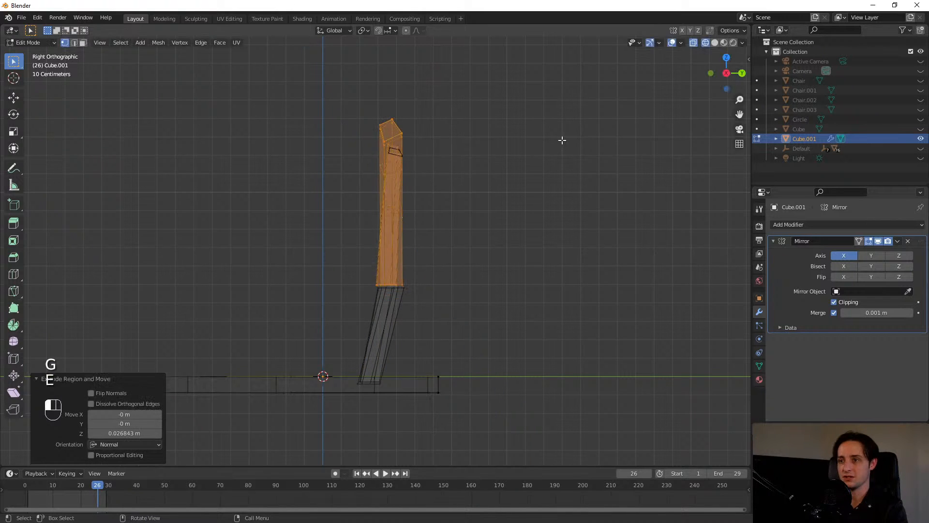
{"action": "key", "text": "ctrl+z"}
- Lean the upper backrest further back by rotating it clockwise in side view and moving it backward and up
{"action": "key", "text": "r"}
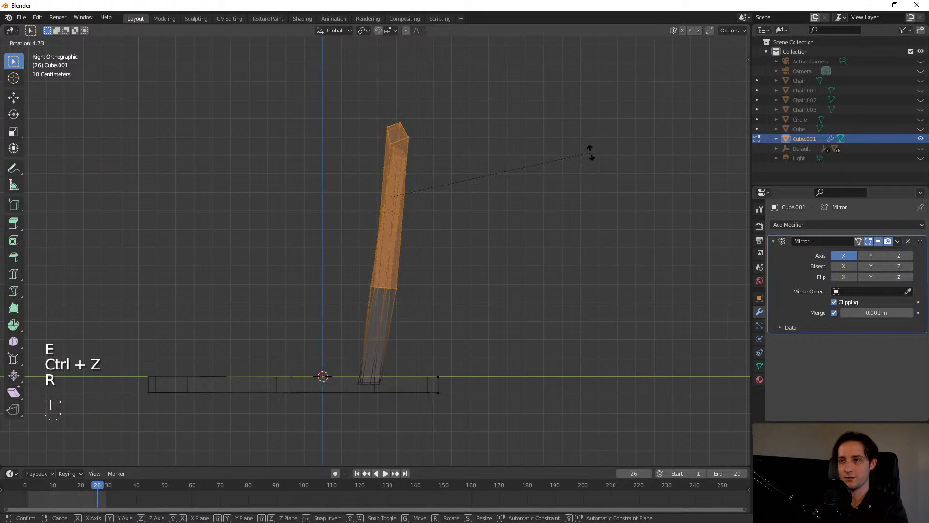
{"action": "left_click", "coordinate": [592, 151]}
{"action": "key", "text": "g"}
{"action": "left_click", "coordinate": [612, 131]}
{"action": "key", "text": "r"}
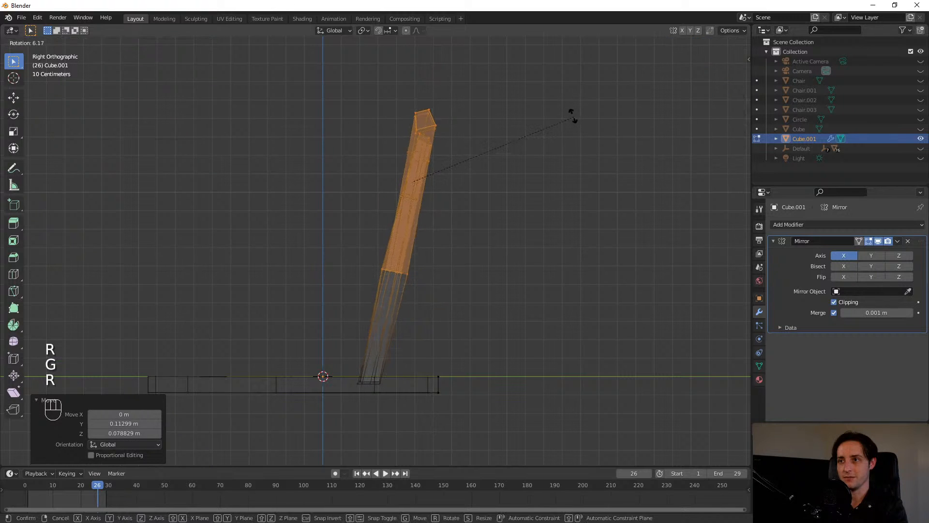
{"action": "left_click", "coordinate": [563, 111]}
{"action": "key", "text": "g"}
{"action": "left_click", "coordinate": [513, 144]}
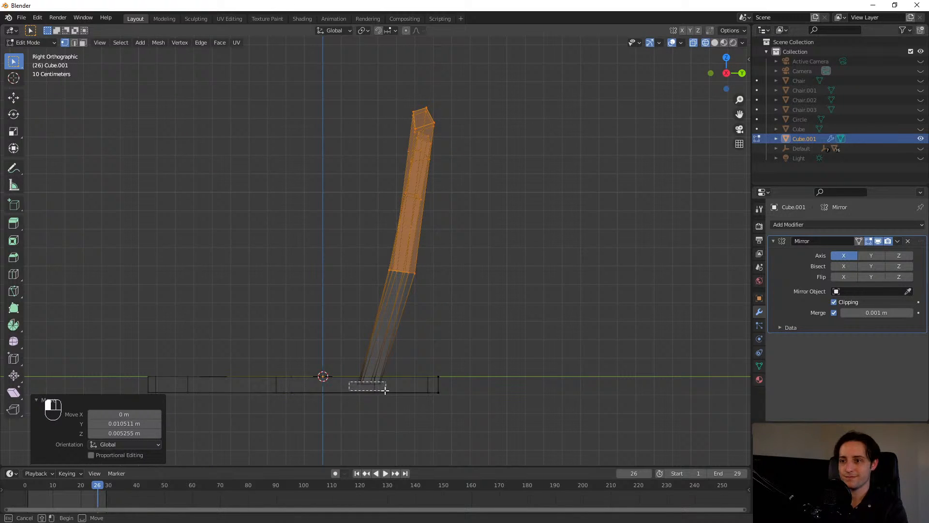
- Select the inner post's two bend loops and move that middle segment about 0.08 m backward and 0.04 m down
{"action": "left_click_drag", "start_coordinate": [385, 390], "coordinate": [387, 391]}
{"action": "middle_click_drag", "start_coordinate": [317, 283], "coordinate": [393, 295]}
{"action": "left_click_drag", "start_coordinate": [364, 246], "coordinate": [482, 306]}
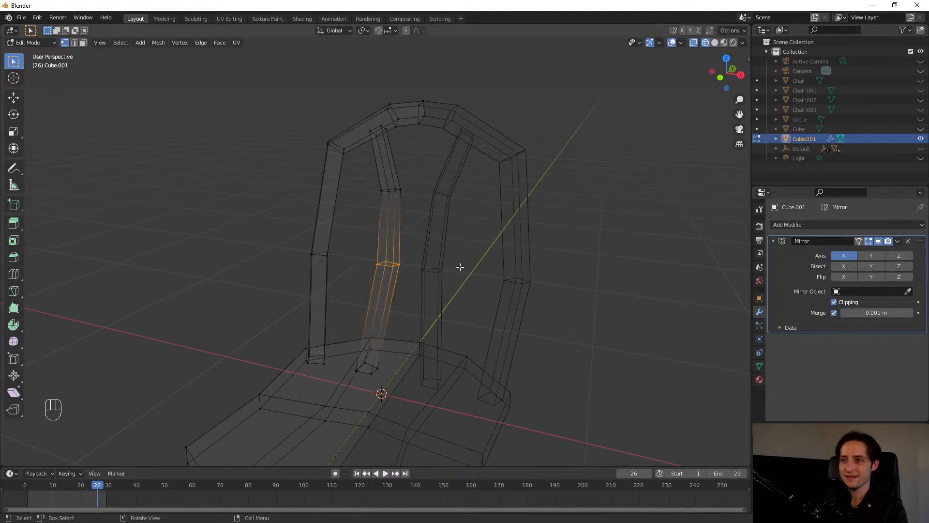
{"action": "middle_click_drag", "start_coordinate": [459, 267], "coordinate": [390, 193]}
{"action": "left_click", "coordinate": [406, 196], "text": "shift"}
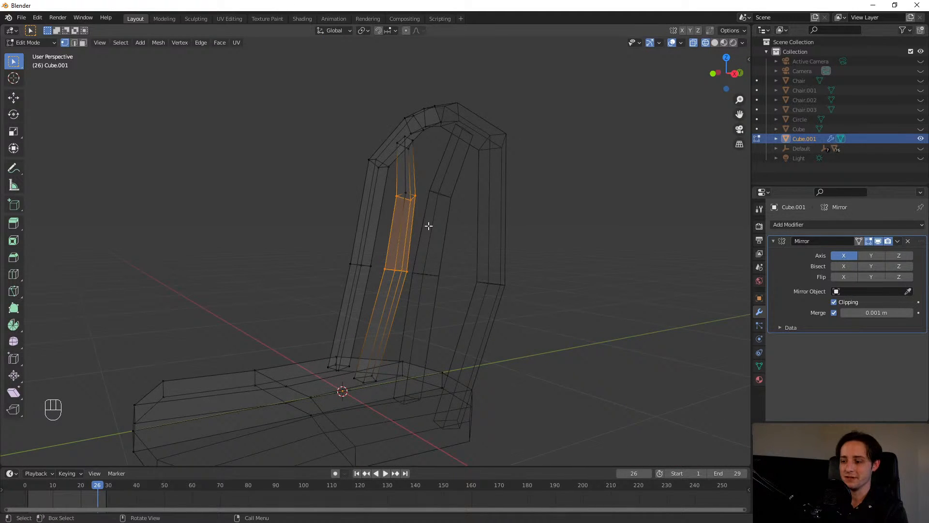
{"action": "middle_click_drag", "start_coordinate": [405, 228], "coordinate": [414, 232]}
{"action": "left_click_drag", "start_coordinate": [380, 188], "coordinate": [426, 216], "text": "shift"}
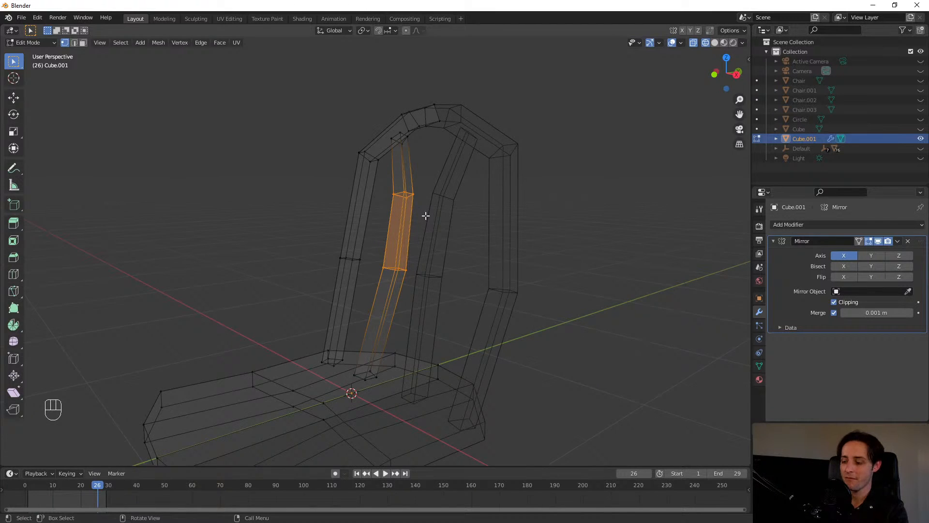
{"action": "key", "text": "KP_3"}
{"action": "key", "text": "g"}
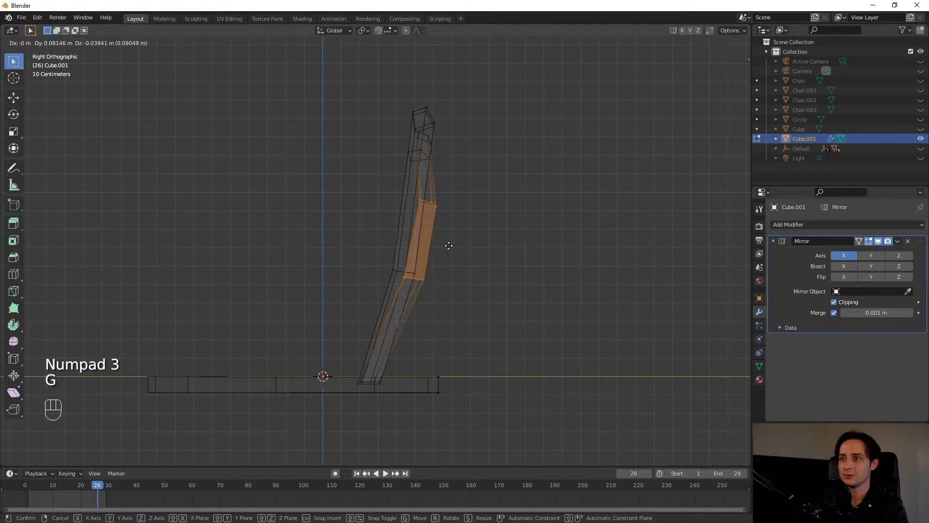
{"action": "left_click", "coordinate": [449, 245]}
- Examine the chair in Object Mode with Solid shading, especially where the inner posts meet the seat
{"action": "middle_click_drag", "start_coordinate": [428, 126], "coordinate": [403, 218]}
{"action": "key", "text": "Tab"}
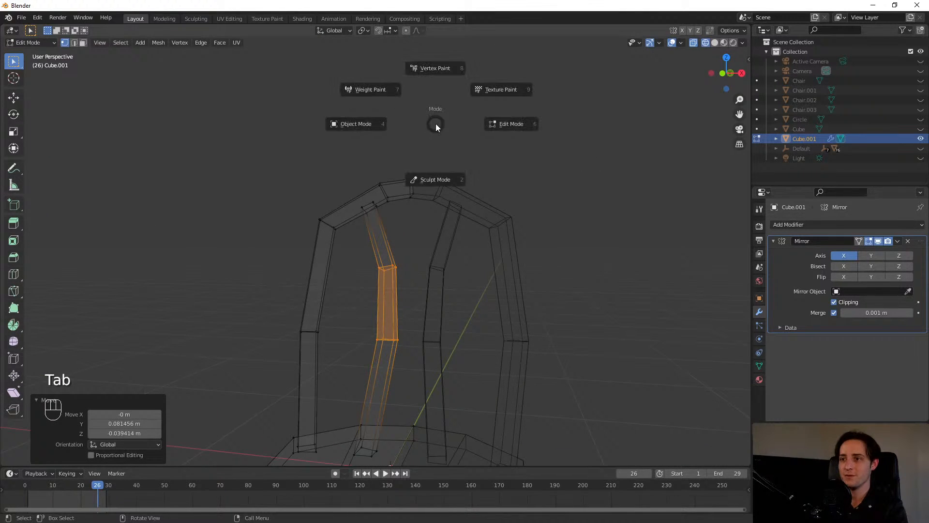
{"action": "left_click", "coordinate": [364, 126]}
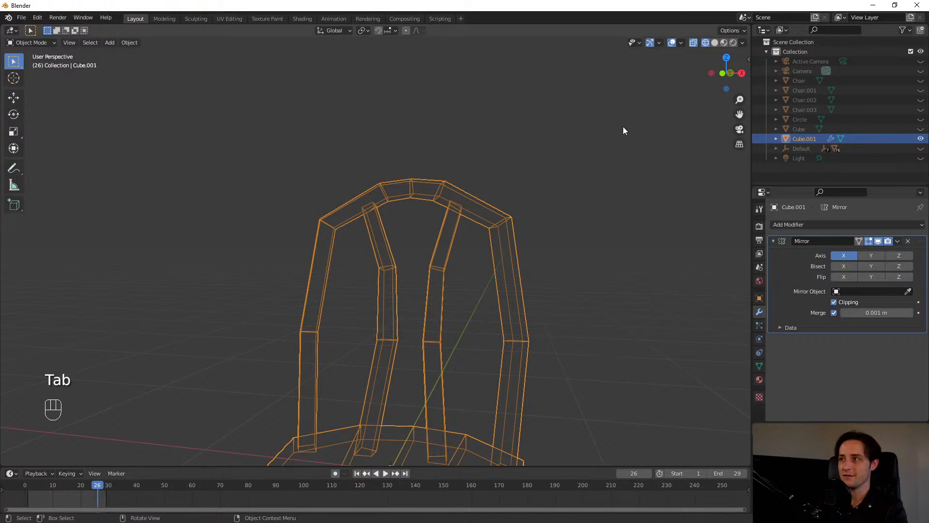
{"action": "left_click", "coordinate": [715, 42]}
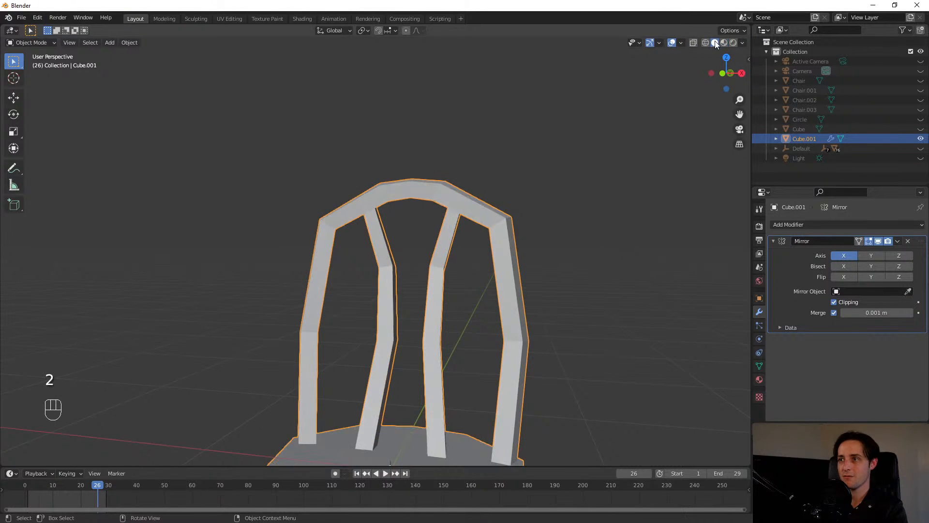
{"action": "middle_click_drag", "start_coordinate": [402, 383], "coordinate": [406, 179], "text": "shift"}
{"action": "mouse_move", "coordinate": [406, 179]}
{"action": "middle_mouse_down"}
{"action": "mouse_move", "coordinate": [508, 202]}
{"action": "mouse_move", "coordinate": [483, 211]}
{"action": "mouse_move", "coordinate": [471, 197]}
{"action": "mouse_move", "coordinate": [402, 188]}
{"action": "mouse_move", "coordinate": [319, 202]}
{"action": "mouse_move", "coordinate": [400, 191]}
{"action": "mouse_move", "coordinate": [374, 220]}
{"action": "middle_mouse_up"}
{"action": "scroll", "coordinate": [507, 202], "scroll_direction": "down", "scroll_amount": 2}
{"action": "scroll", "coordinate": [461, 218], "scroll_direction": "up", "scroll_amount": 7}
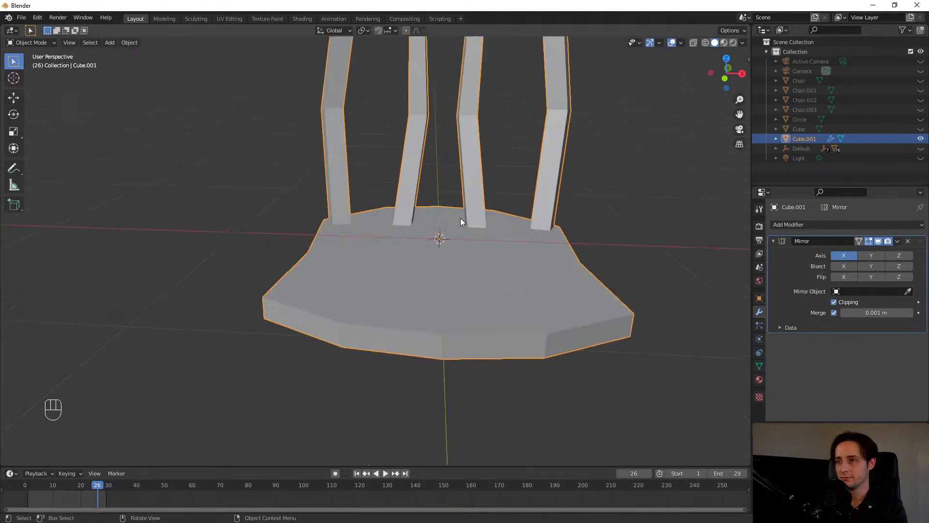
{"action": "scroll", "coordinate": [529, 202], "scroll_direction": "down", "scroll_amount": 8}
{"action": "middle_click_drag", "start_coordinate": [528, 202], "coordinate": [411, 230]}
{"action": "scroll", "coordinate": [411, 224], "scroll_direction": "up", "scroll_amount": 6}
{"action": "middle_click_drag", "start_coordinate": [384, 153], "coordinate": [386, 318], "text": "shift"}
{"action": "scroll", "coordinate": [387, 318], "scroll_direction": "up", "scroll_amount": 4}
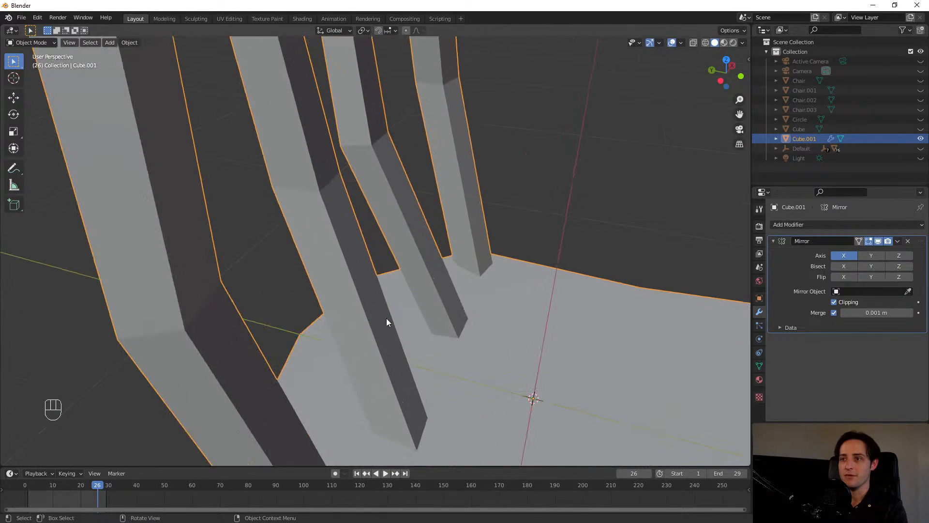
- Return the chair to Edit Mode with Wireframe shading
{"action": "key", "text": "Tab"}
{"action": "left_click", "coordinate": [537, 270]}
{"action": "scroll", "coordinate": [437, 357], "scroll_direction": "down", "scroll_amount": 8}
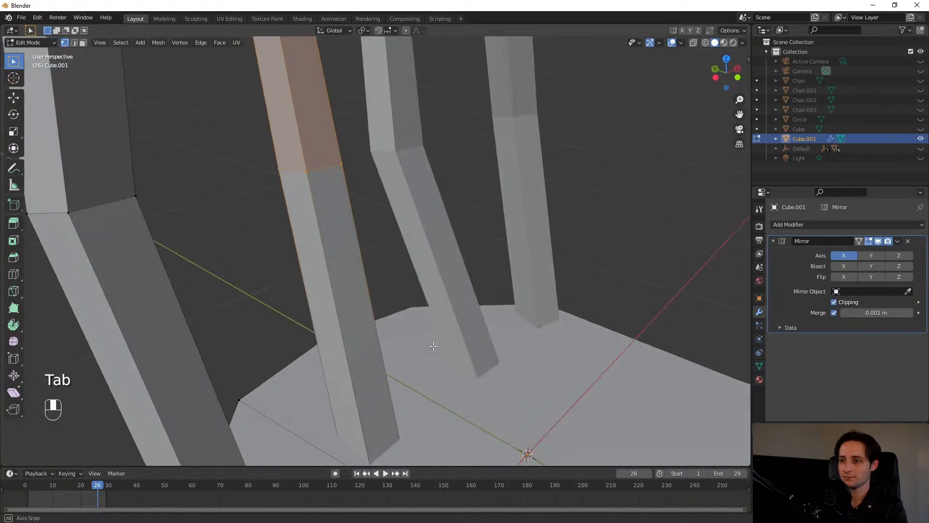
{"action": "key", "text": "z"}
{"action": "left_click", "coordinate": [433, 250]}
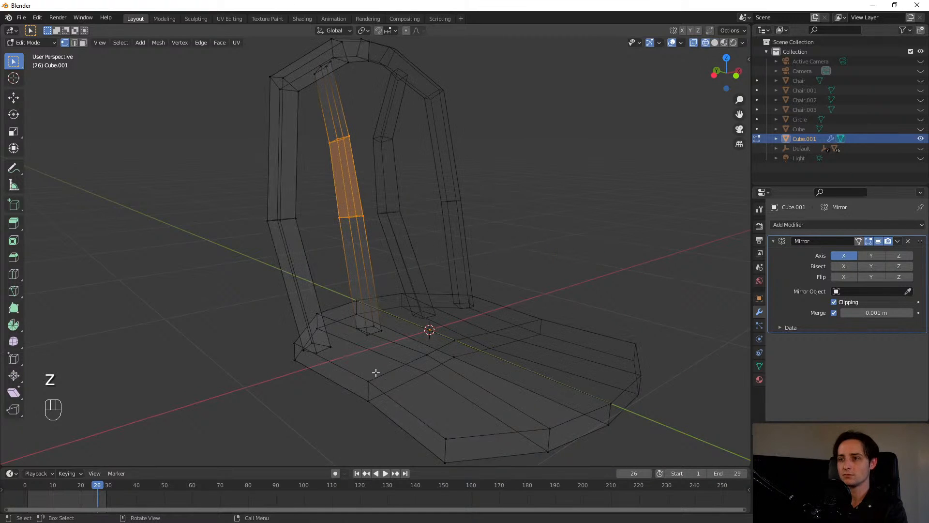
{"action": "mouse_move", "coordinate": [375, 373]}
{"action": "middle_mouse_down"}
{"action": "mouse_move", "coordinate": [380, 346]}
{"action": "mouse_move", "coordinate": [348, 349]}
{"action": "middle_mouse_up"}
{"action": "left_click_drag", "start_coordinate": [342, 349], "coordinate": [390, 322]}
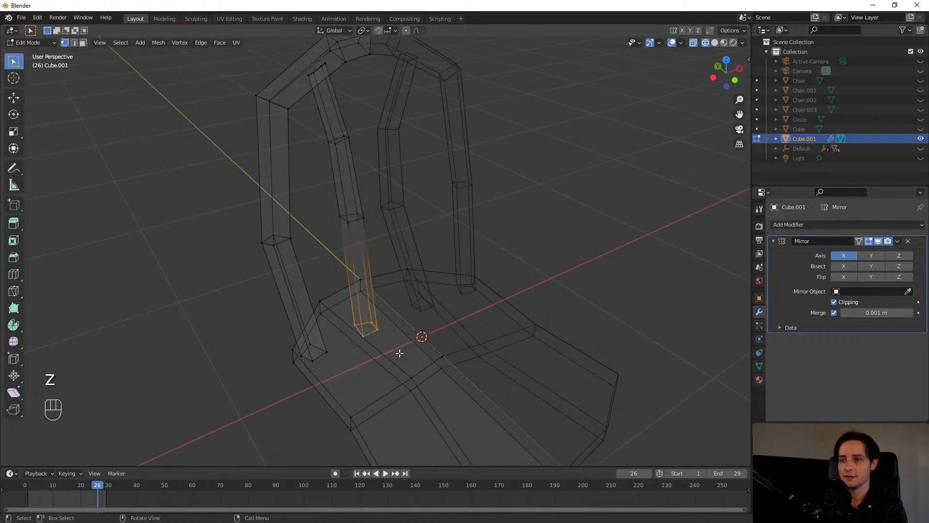
{"action": "middle_click_drag", "start_coordinate": [399, 352], "coordinate": [442, 353]}
{"action": "key", "text": "g"}
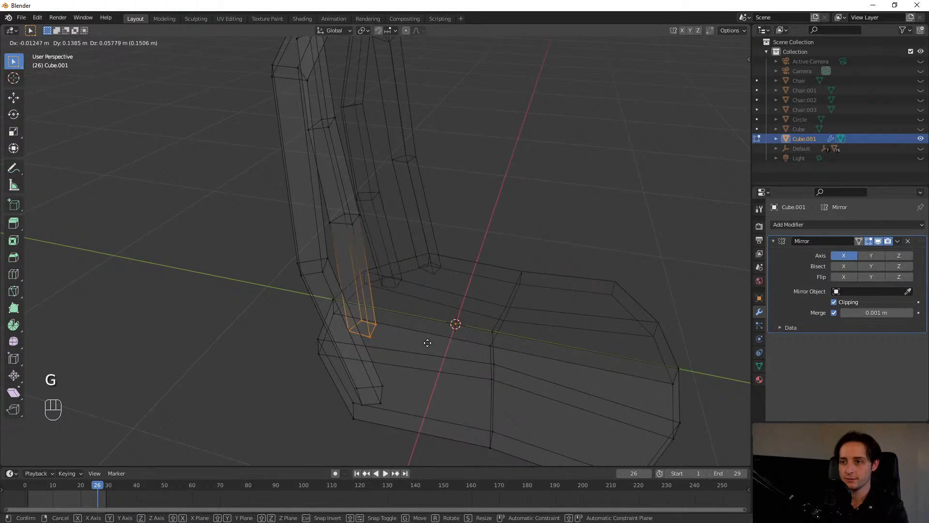
{"action": "key", "text": "ctrl+z"}
{"action": "key", "text": "Escape"}
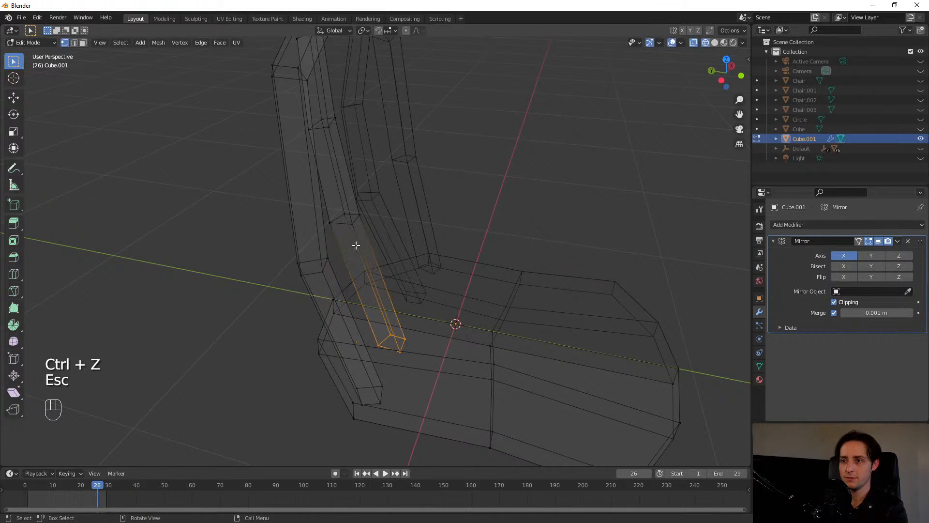
{"action": "left_click", "coordinate": [355, 227], "text": "alt+shift"}
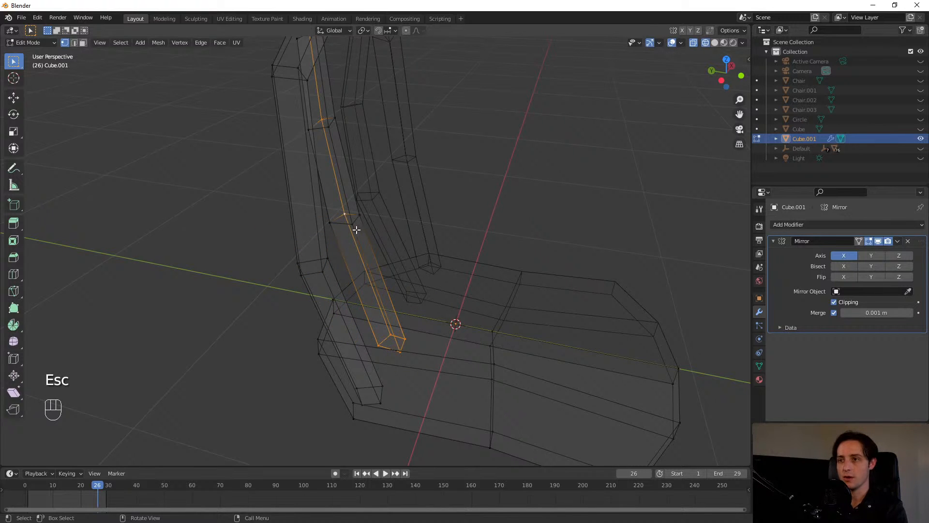
{"action": "left_click", "coordinate": [355, 225]}
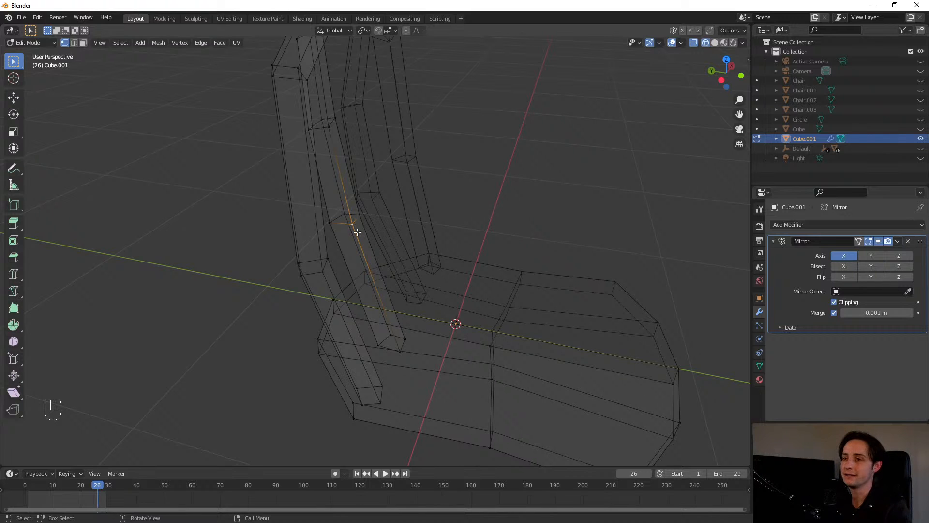
{"action": "left_click", "coordinate": [373, 202], "text": "alt+shift"}
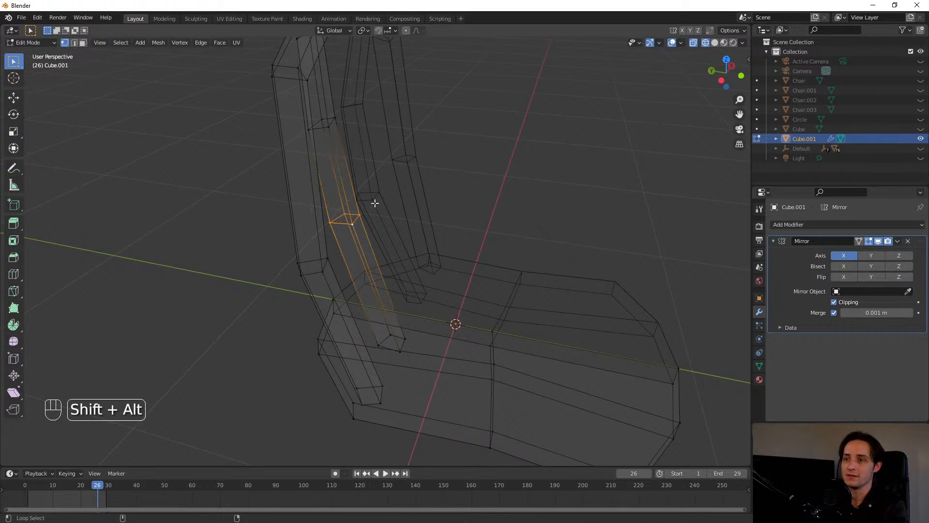
{"action": "left_click", "coordinate": [389, 345], "text": "alt+shift"}
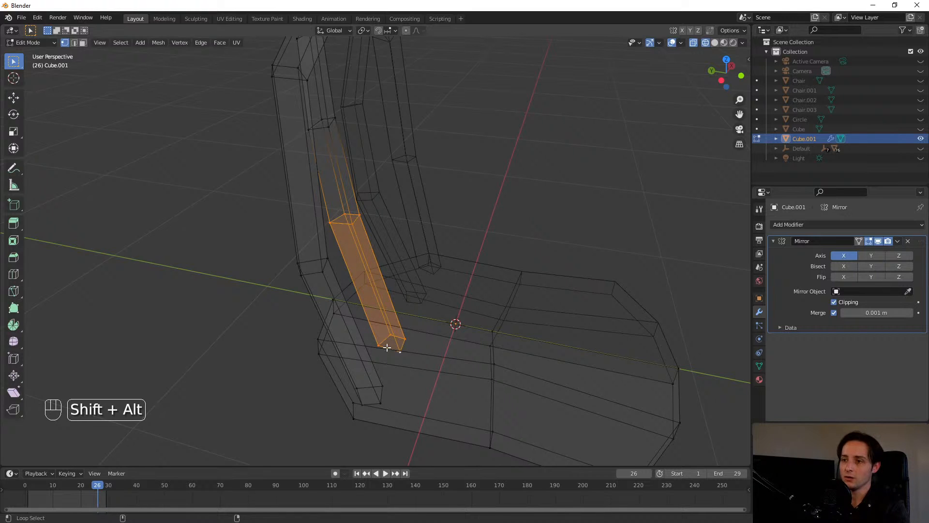
- Select the inner post's lower bend and bottom end loops and move that segment about 0.10 m backward and 0.025 m toward the centre
{"action": "left_click", "coordinate": [352, 222], "text": "alt+shift"}
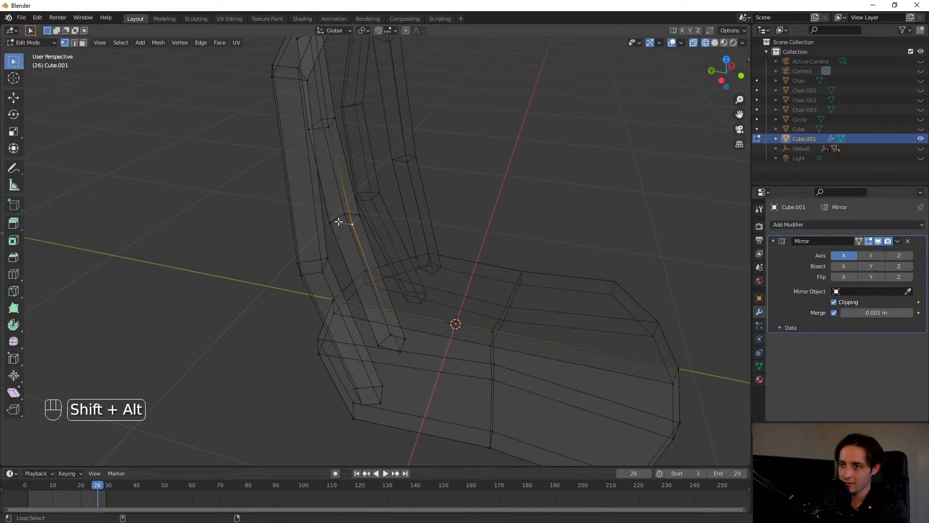
{"action": "left_click", "coordinate": [339, 223], "text": "alt+shift"}
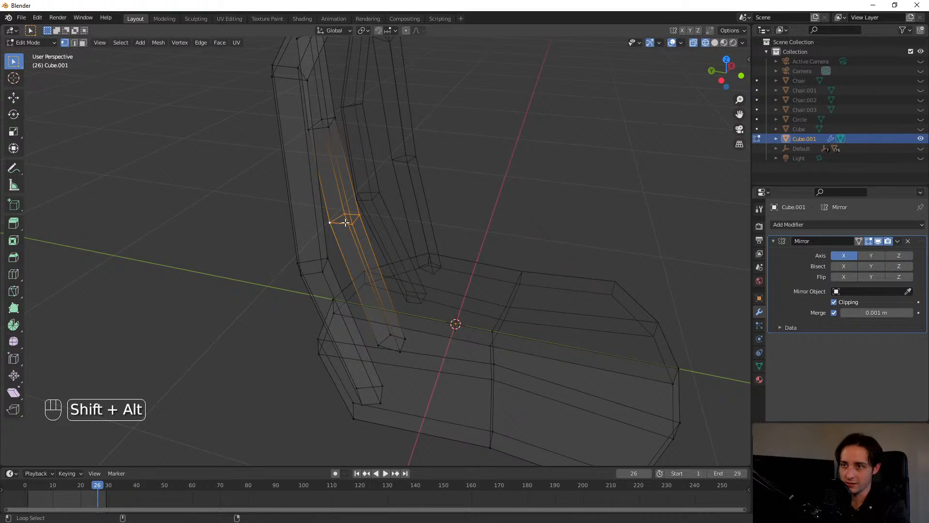
{"action": "left_click", "coordinate": [387, 349], "text": "alt+shift"}
{"action": "key", "text": "g"}
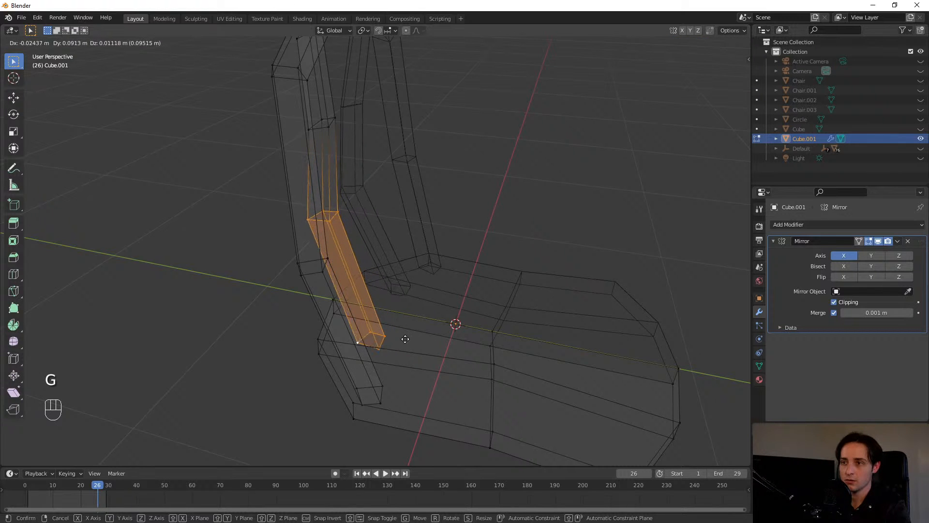
{"action": "left_click", "coordinate": [404, 337]}
{"action": "middle_click_drag", "start_coordinate": [404, 337], "coordinate": [368, 326]}
{"action": "key", "text": "g"}
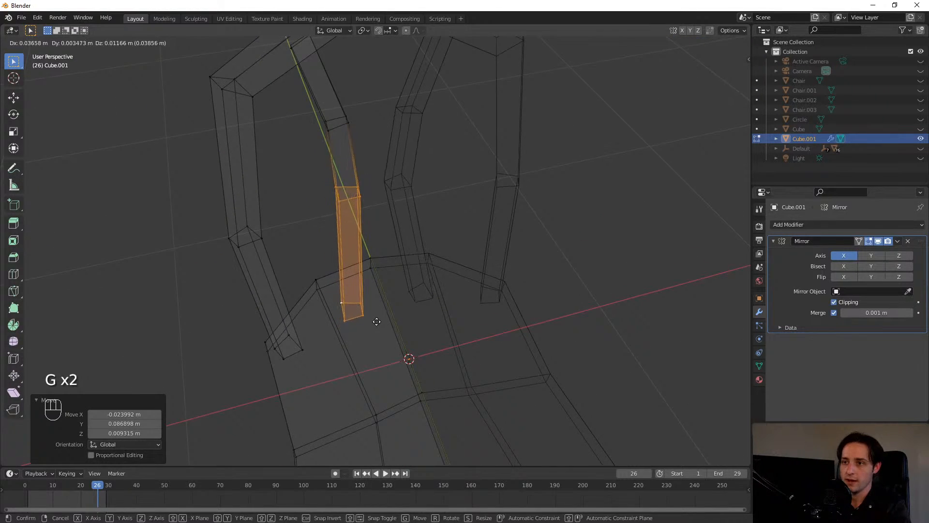
{"action": "left_click", "coordinate": [379, 318]}
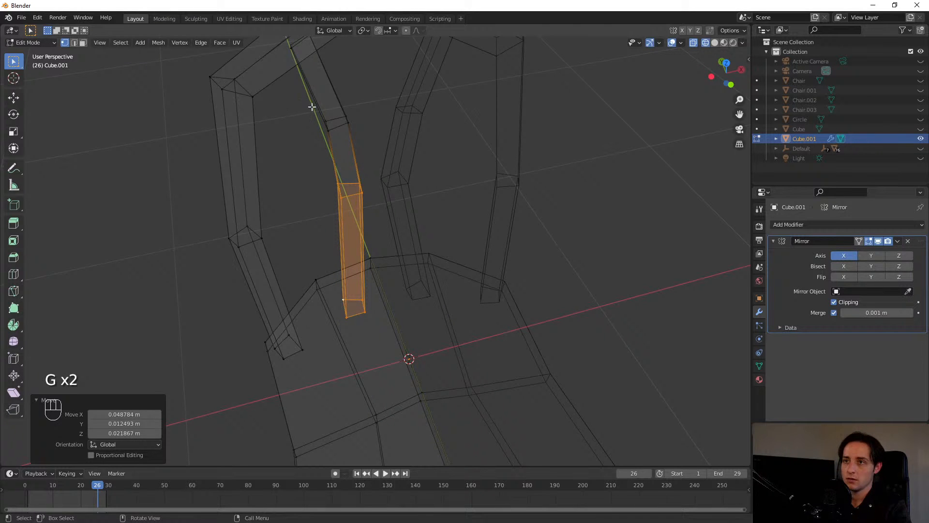
- Select the inner post's upper bend loop and move it about 0.05 m backward
{"action": "left_click_drag", "start_coordinate": [313, 107], "coordinate": [360, 144]}
{"action": "middle_click_drag", "start_coordinate": [361, 147], "coordinate": [456, 174]}
{"action": "key", "text": "g"}
{"action": "left_click", "coordinate": [442, 175]}
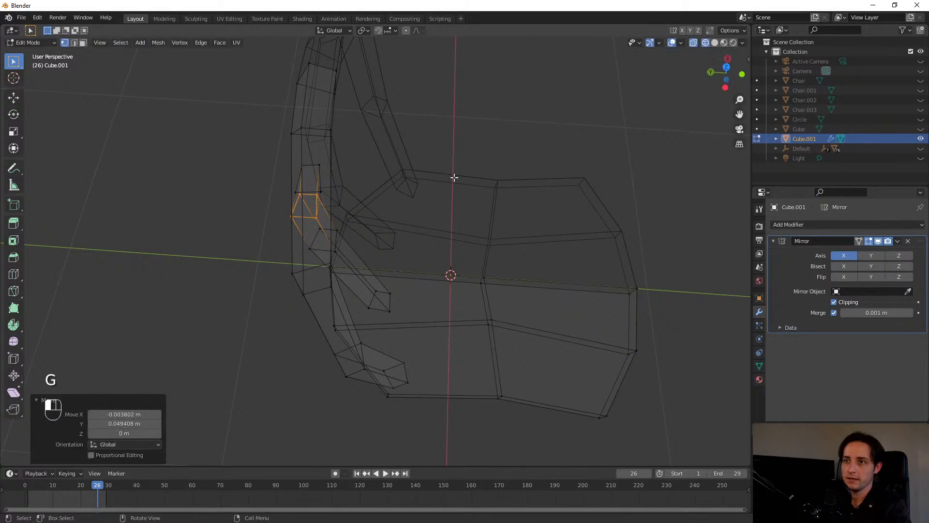
- Return the chair to Object Mode and display it with Solid shading
{"action": "middle_click_drag", "start_coordinate": [557, 218], "coordinate": [473, 199]}
{"action": "key", "text": "Tab"}
{"action": "left_click", "coordinate": [431, 208]}
{"action": "scroll", "coordinate": [428, 224], "scroll_direction": "down", "scroll_amount": 8}
{"action": "key", "text": "Tab"}
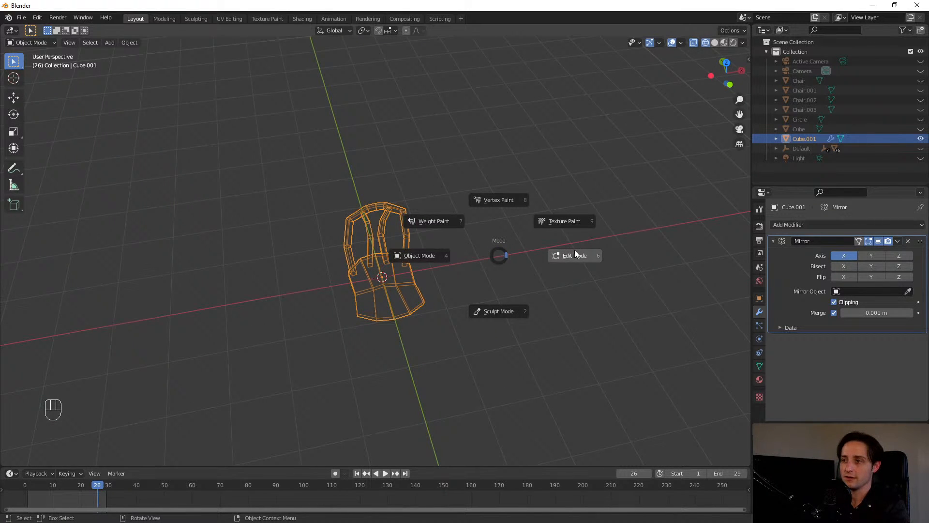
{"action": "left_click", "coordinate": [444, 256]}
{"action": "key", "text": "3"}
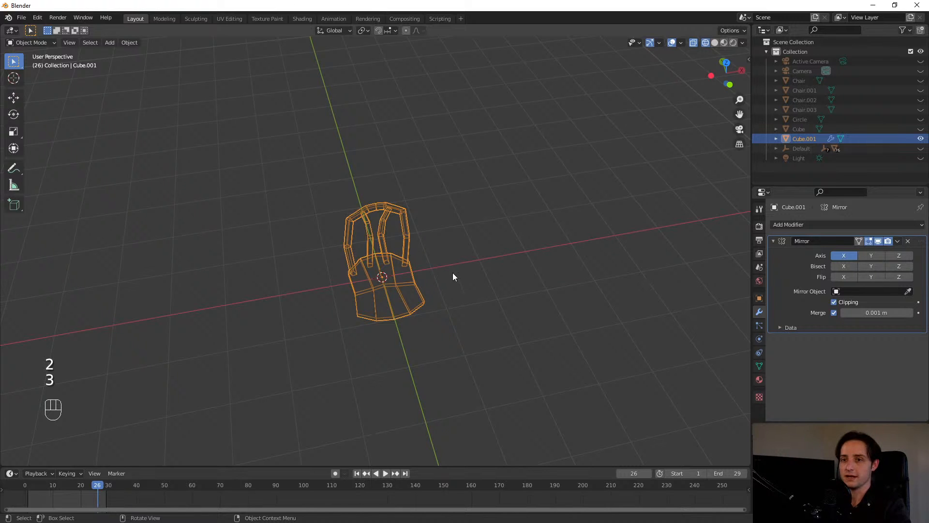
{"action": "left_click", "coordinate": [715, 42]}
- Examine the chair's arched backrest, inner posts and seat in perspective and from the front, including the space under the seat
{"action": "mouse_move", "coordinate": [469, 313]}
{"action": "middle_mouse_down"}
{"action": "mouse_move", "coordinate": [541, 189]}
{"action": "mouse_move", "coordinate": [492, 144]}
{"action": "mouse_move", "coordinate": [448, 127]}
{"action": "mouse_move", "coordinate": [267, 318]}
{"action": "middle_mouse_up"}
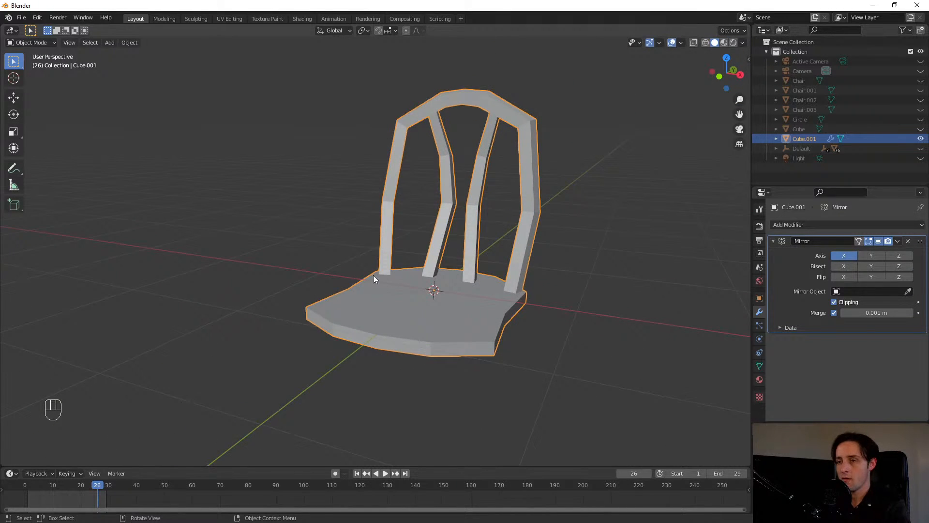
{"action": "middle_click_drag", "start_coordinate": [373, 276], "coordinate": [382, 246]}
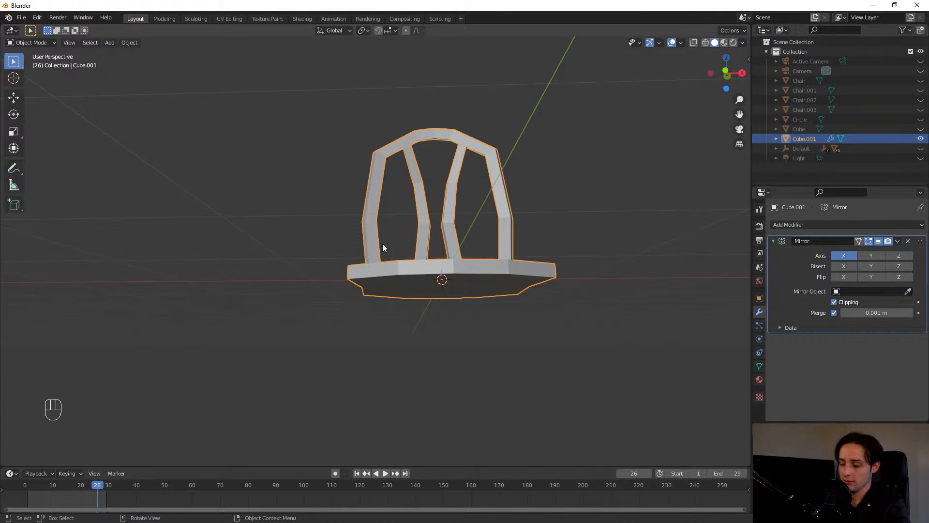
{"action": "key", "text": "KP_1"}
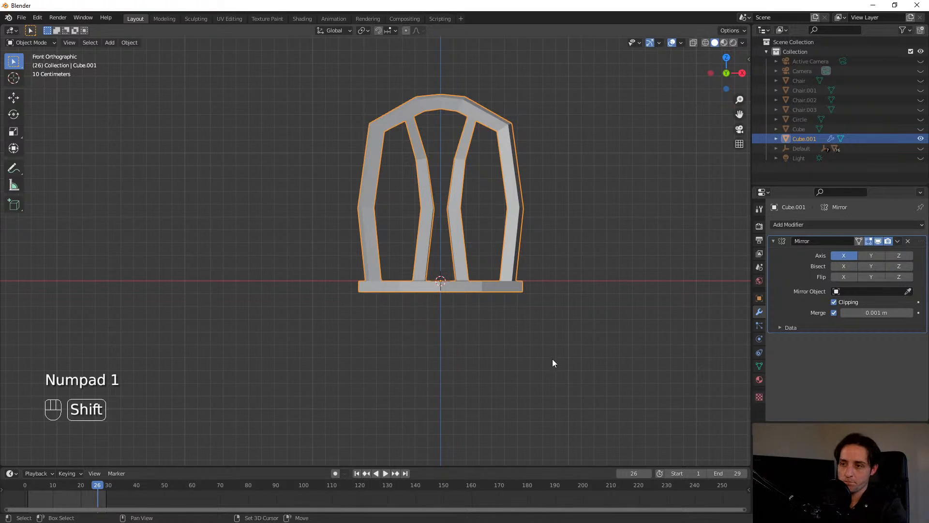
{"action": "middle_click_drag", "start_coordinate": [552, 363], "coordinate": [506, 266], "text": "shift"}
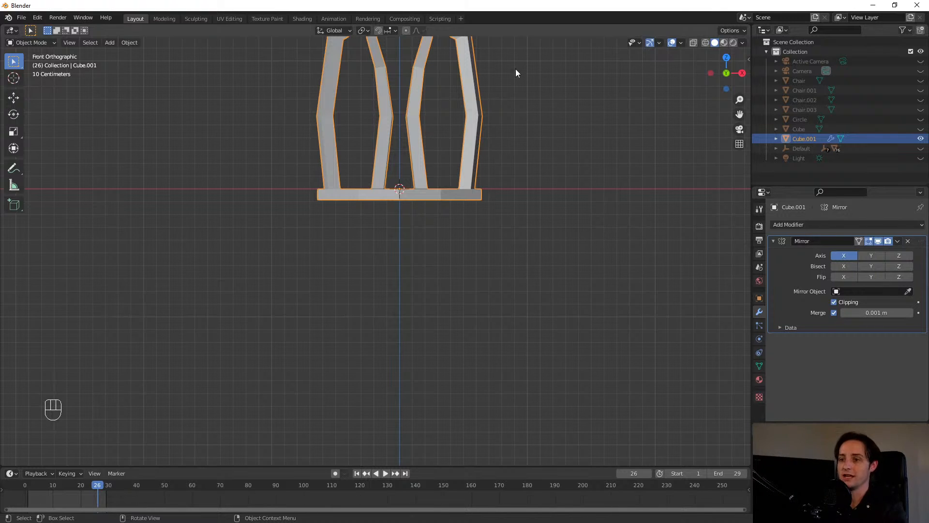
{"action": "scroll", "coordinate": [452, 257], "scroll_direction": "up", "scroll_amount": 2}
{"action": "middle_click_drag", "start_coordinate": [357, 197], "coordinate": [310, 450], "text": "shift"}
{"action": "scroll", "coordinate": [364, 288], "scroll_direction": "up", "scroll_amount": 6}
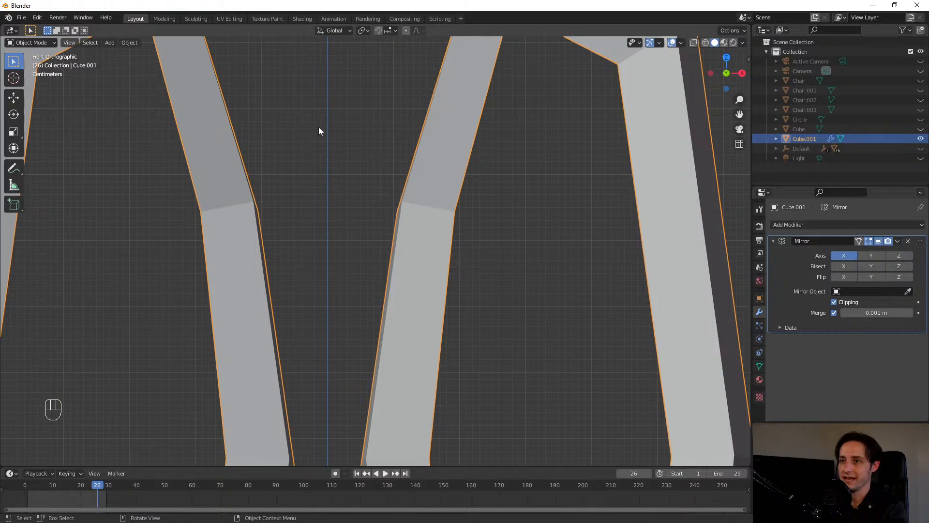
{"action": "scroll", "coordinate": [318, 183], "scroll_direction": "down", "scroll_amount": 4}
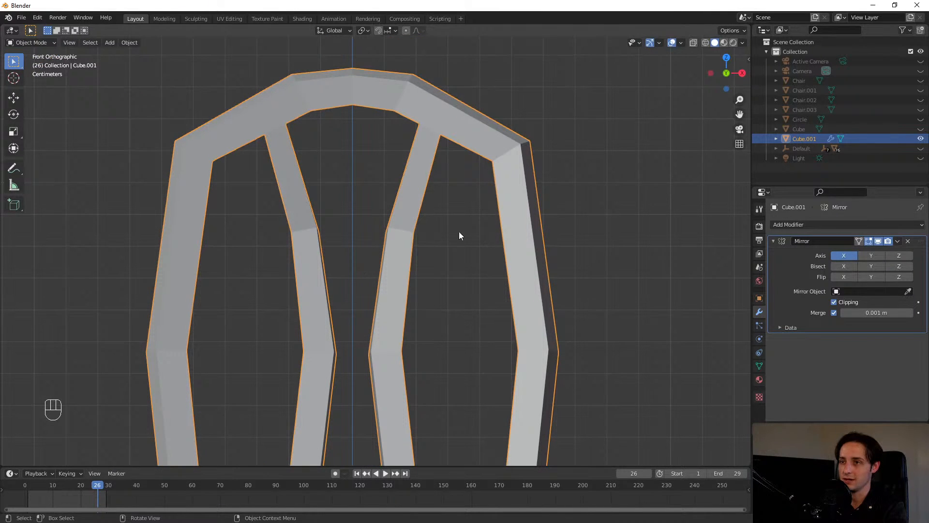
{"action": "scroll", "coordinate": [401, 325], "scroll_direction": "down", "scroll_amount": 4}
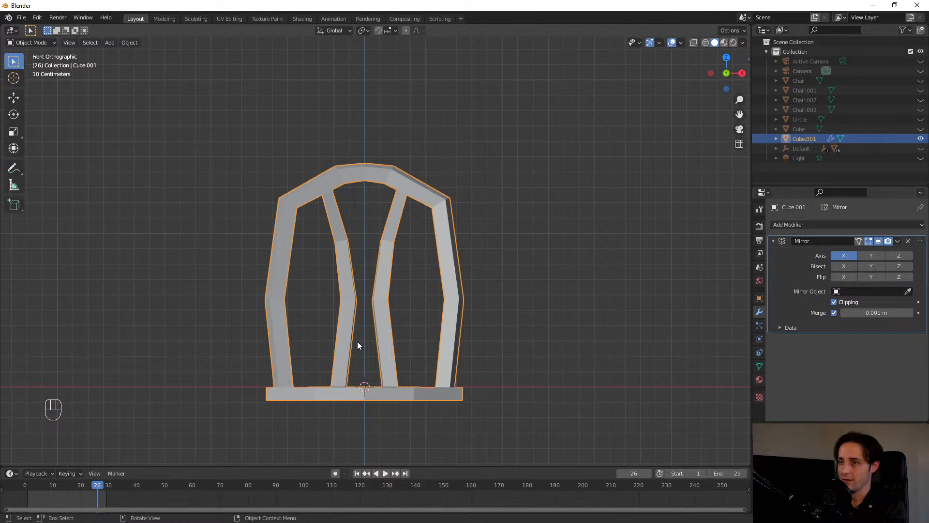
{"action": "middle_click_drag", "start_coordinate": [357, 344], "coordinate": [385, 240], "text": "shift"}
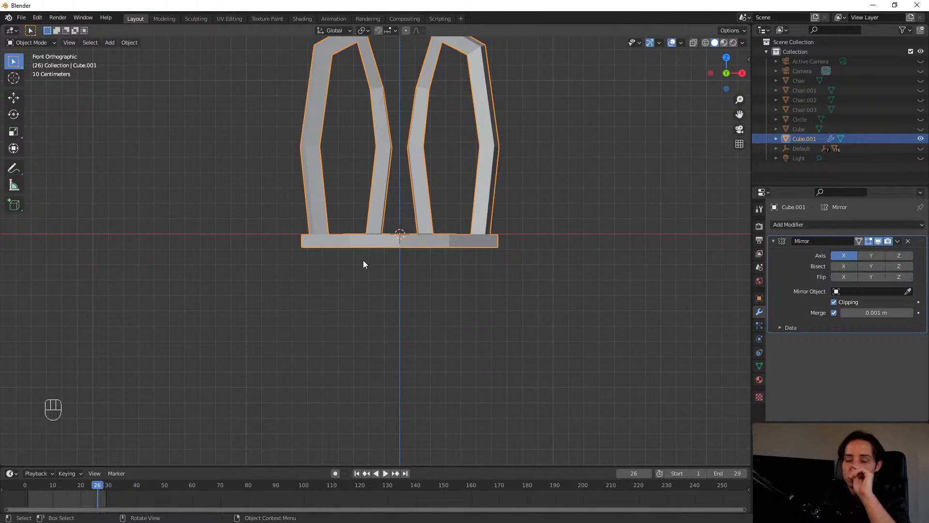
{"action": "key", "text": "Tab"}
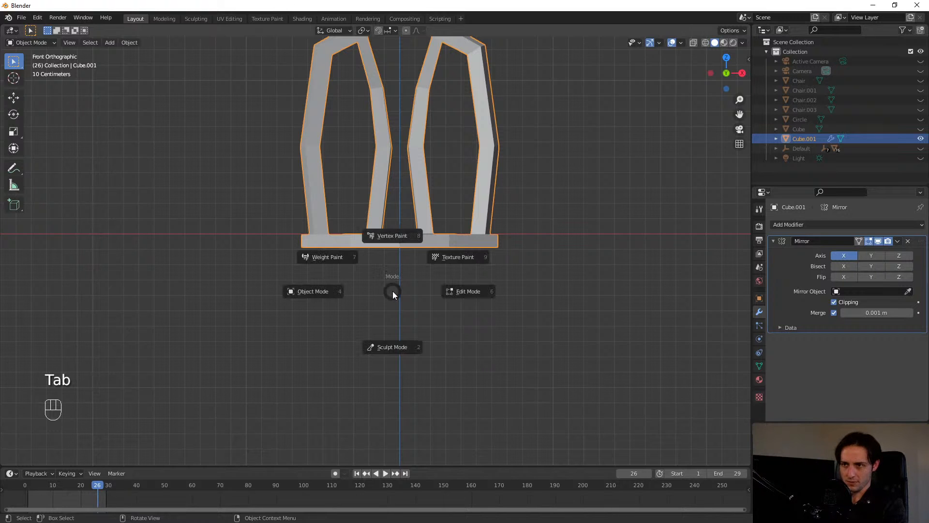
{"action": "mouse_move", "coordinate": [393, 291]}
{"action": "middle_mouse_down"}
{"action": "mouse_move", "coordinate": [402, 284]}
{"action": "mouse_move", "coordinate": [374, 290]}
{"action": "middle_mouse_up"}
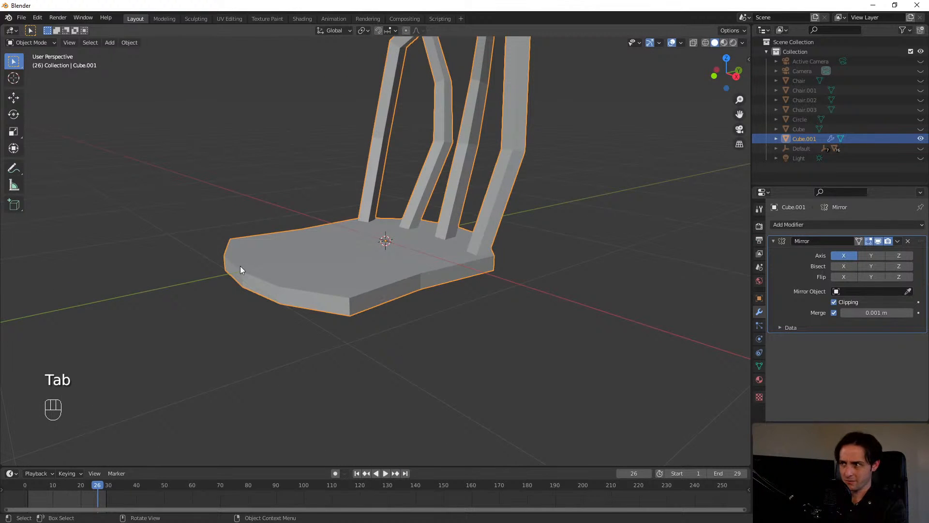
{"action": "middle_click_drag", "start_coordinate": [240, 267], "coordinate": [269, 122]}
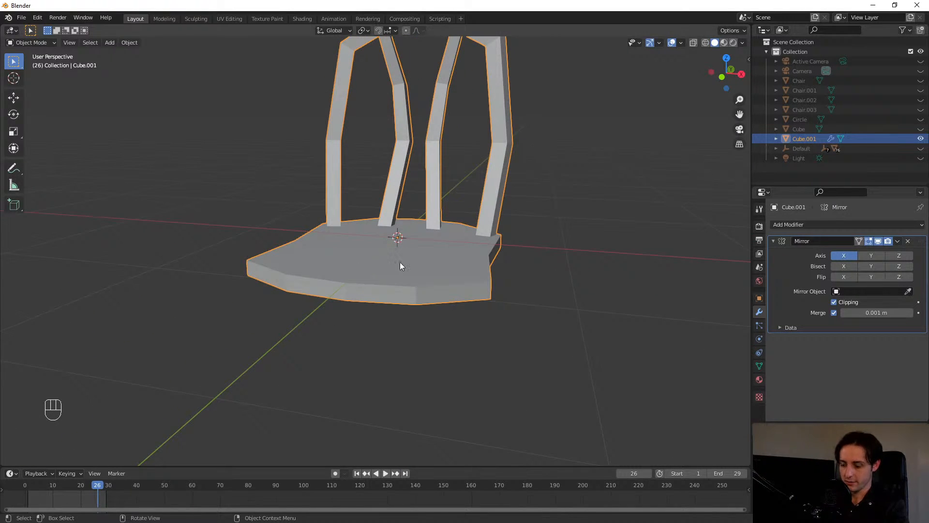
- Add a new mesh cube at the world origin while in front view
{"action": "key", "text": "KP_1"}
{"action": "middle_click_drag", "start_coordinate": [375, 440], "coordinate": [365, 317], "text": "shift"}
{"action": "key", "text": "shift+a"}
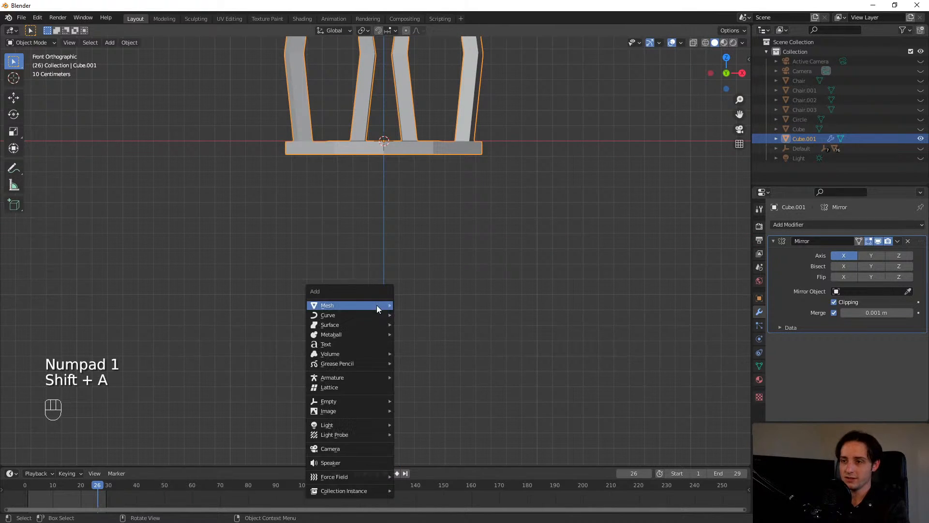
{"action": "mouse_move", "coordinate": [377, 305]}
{"action": "left_click", "coordinate": [419, 316]}
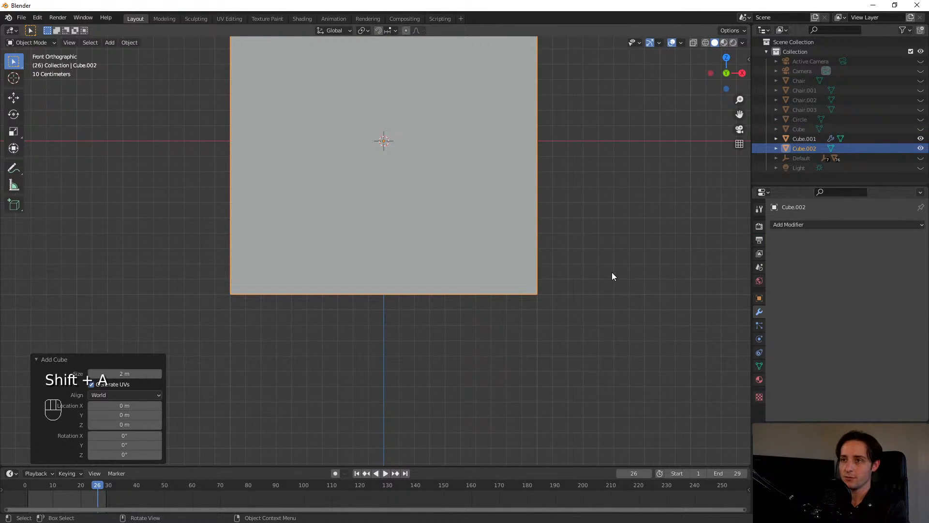
- Scale the new cube's whole mesh by 0.275 in Edit Mode
{"action": "key", "text": "Tab"}
{"action": "left_click", "coordinate": [684, 270]}
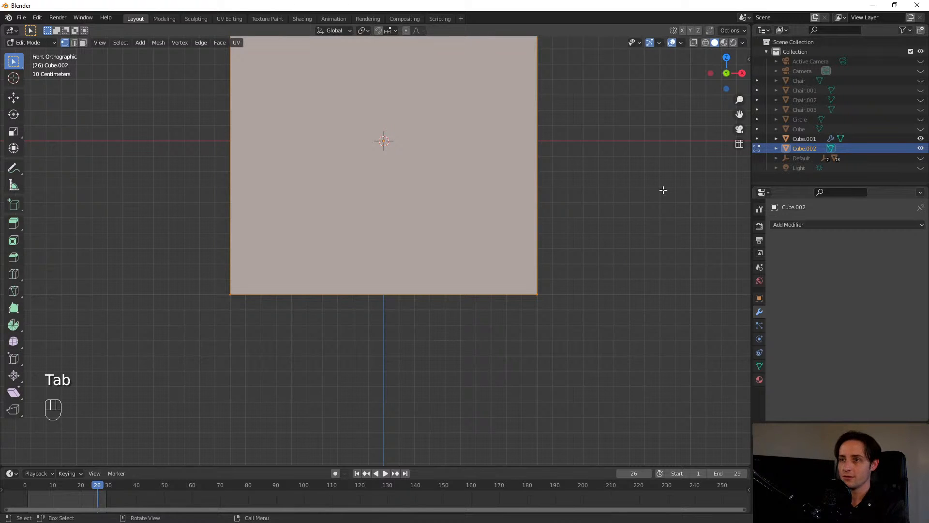
{"action": "key", "text": "s"}
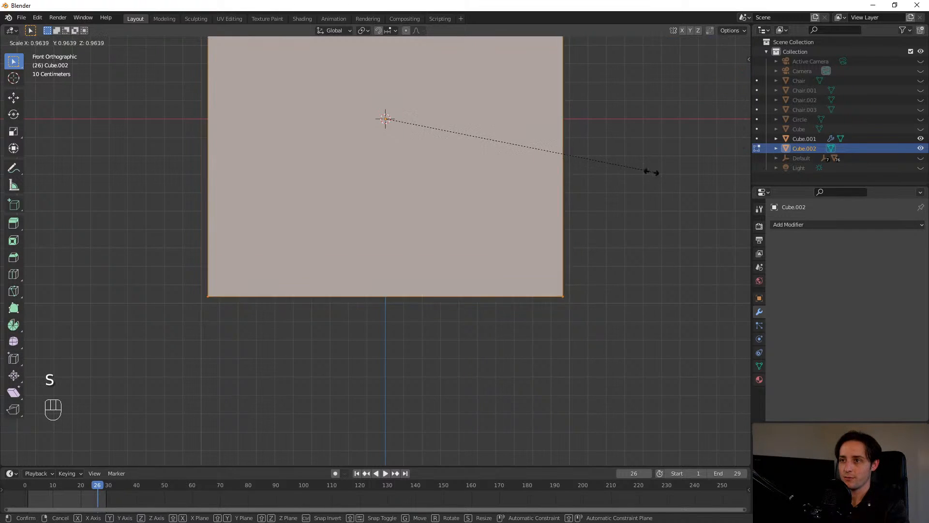
{"action": "left_click", "coordinate": [573, 245]}
{"action": "middle_click_drag", "start_coordinate": [572, 246], "coordinate": [583, 348], "text": "shift"}
- Return to Object Mode and hide the chair object so only the new cube is displayed
{"action": "key", "text": "Tab"}
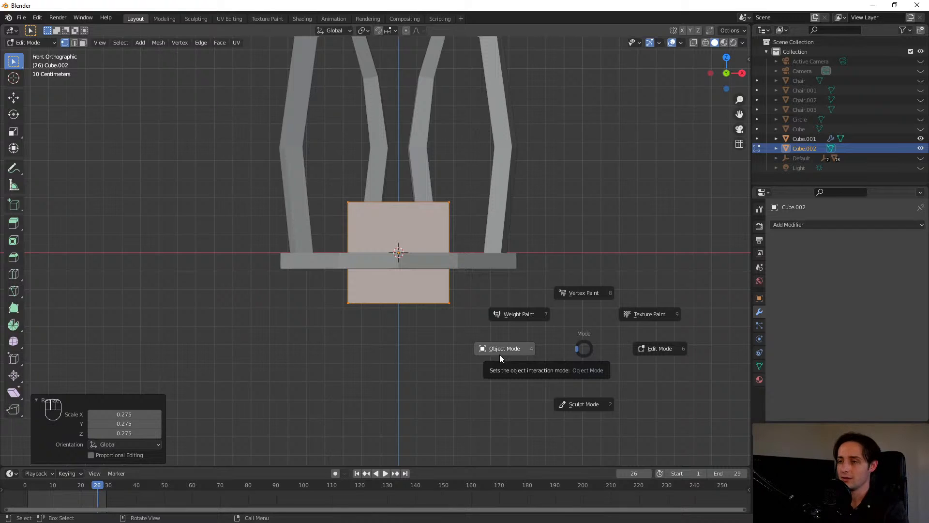
{"action": "left_click", "coordinate": [496, 329]}
{"action": "left_click", "coordinate": [481, 269]}
{"action": "key", "text": "h"}
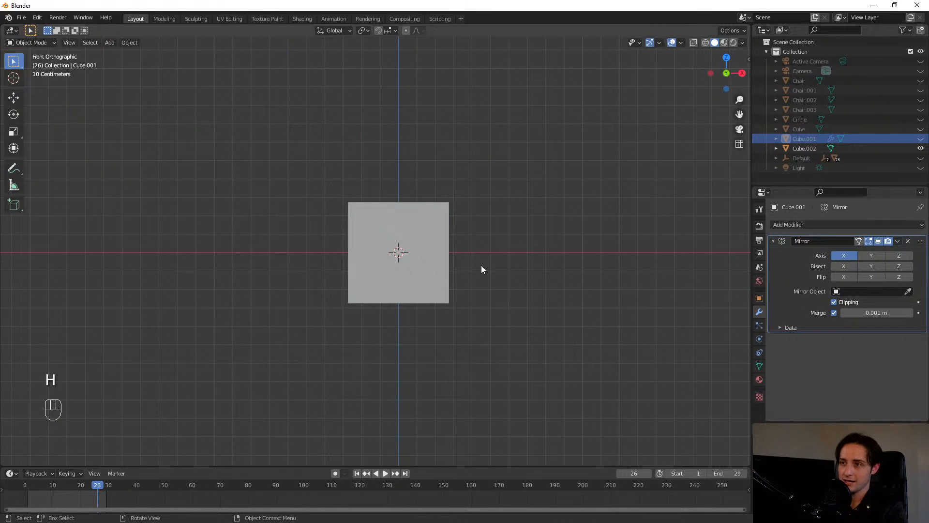
- Make the new cube the active object, enter Edit Mode and scale its mesh by 0.670
{"action": "scroll", "coordinate": [427, 289], "scroll_direction": "up", "scroll_amount": 2}
{"action": "left_click_drag", "start_coordinate": [607, 403], "coordinate": [607, 402]}
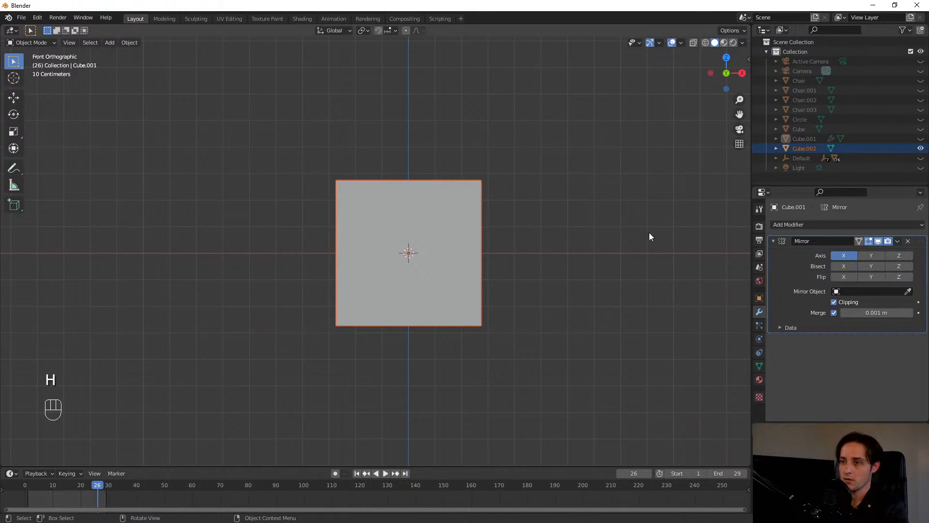
{"action": "key", "text": "Tab"}
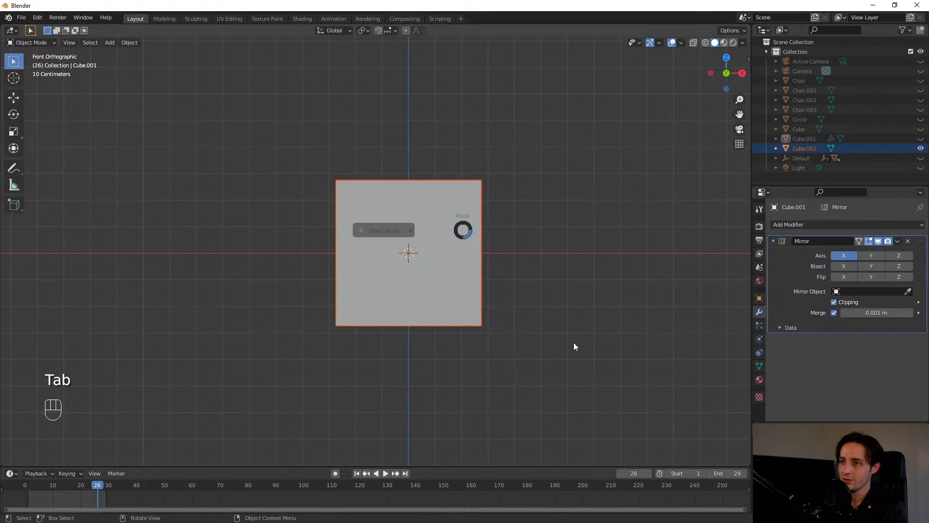
{"action": "left_click", "coordinate": [440, 297]}
{"action": "key", "text": "Tab"}
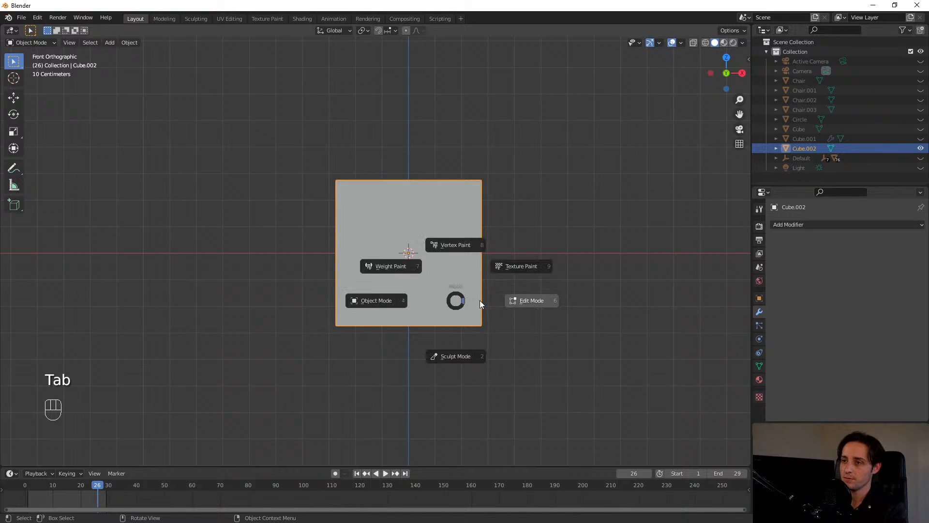
{"action": "key", "text": "s"}
{"action": "left_click", "coordinate": [572, 231]}
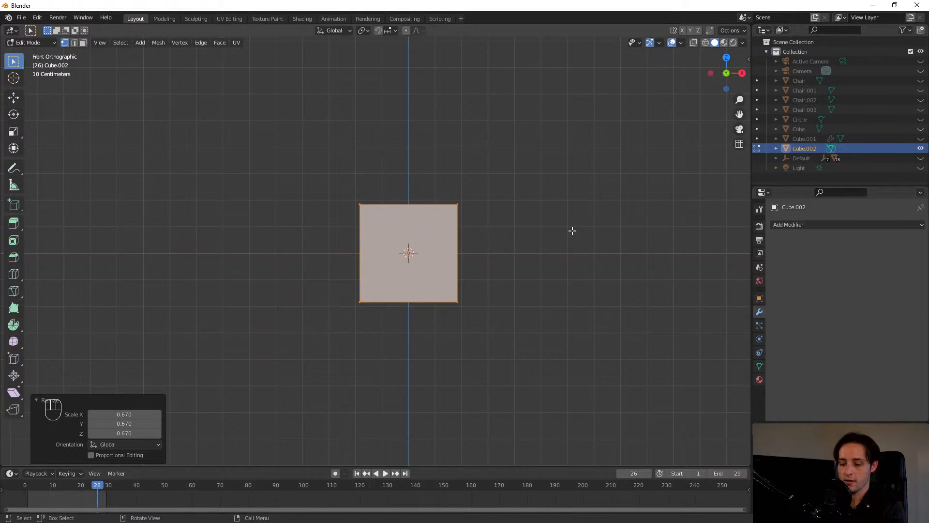
- Merge all the cube's vertices at center and move the resulting vertex about 0.60 m up along Z
{"action": "key", "text": "m"}
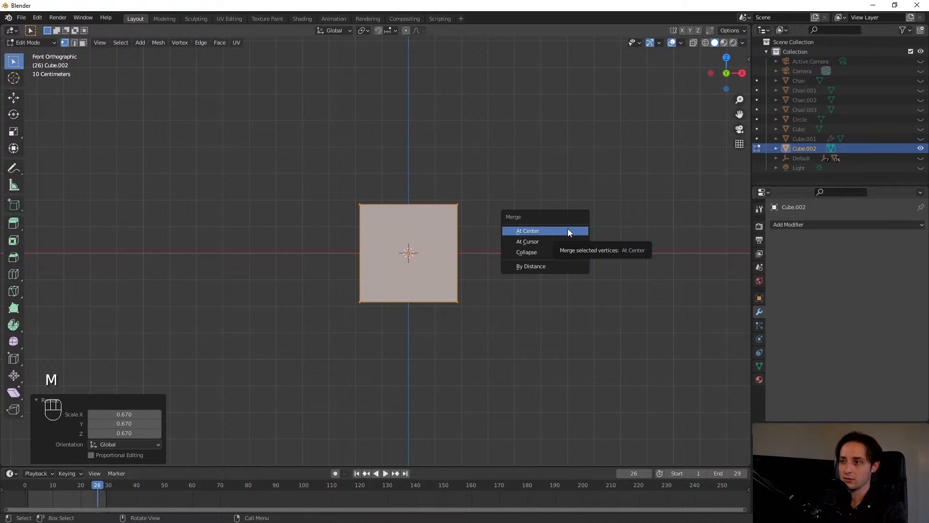
{"action": "left_click", "coordinate": [568, 231]}
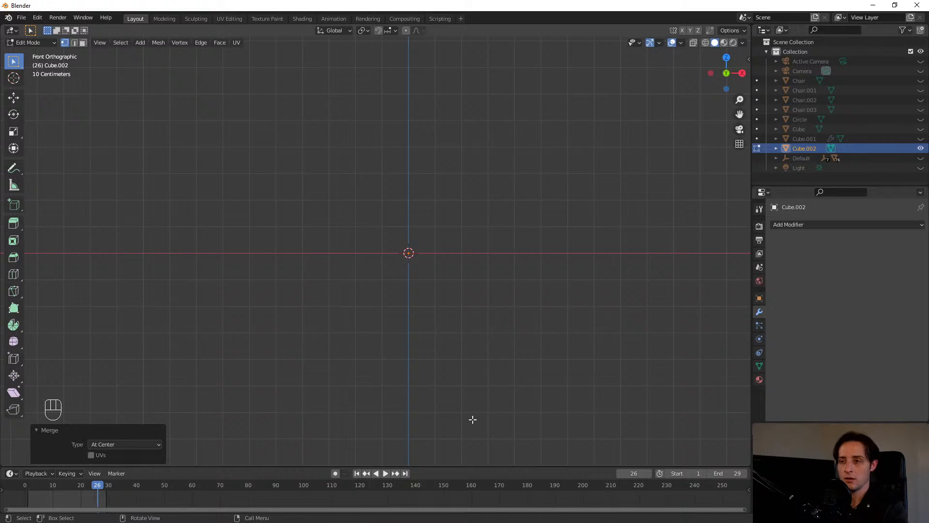
{"action": "key", "text": "g"}
{"action": "key", "text": "z"}
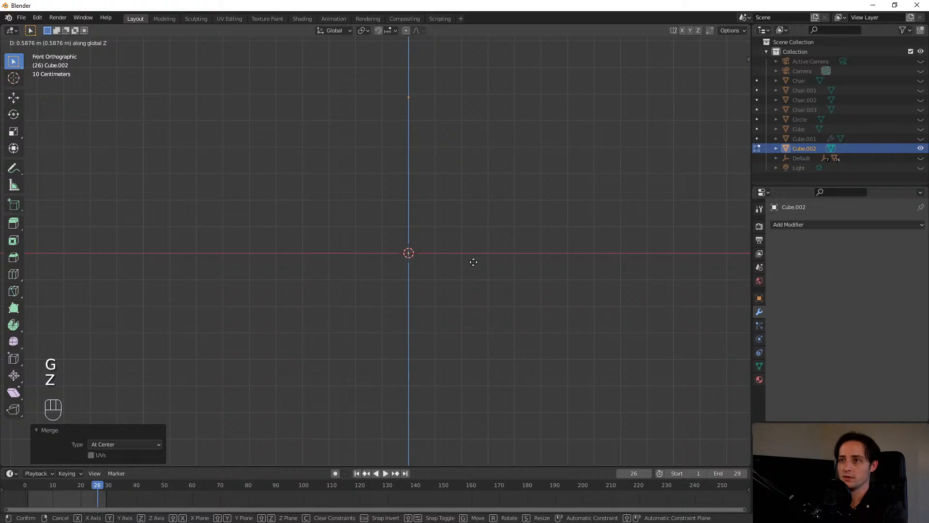
{"action": "left_click", "coordinate": [474, 259]}
{"action": "scroll", "coordinate": [595, 292], "scroll_direction": "up", "scroll_amount": 4}
{"action": "middle_click_drag", "start_coordinate": [590, 182], "coordinate": [561, 455], "text": "shift"}
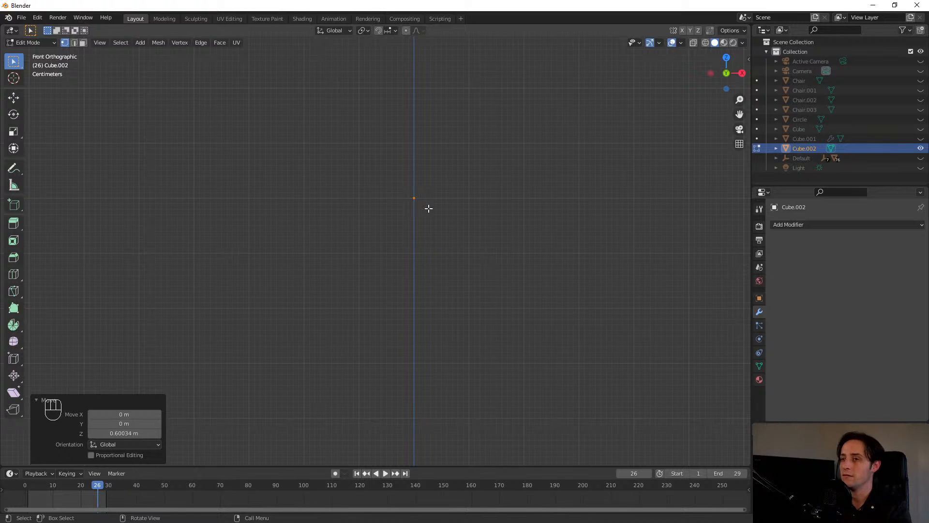
{"action": "key", "text": "e"}
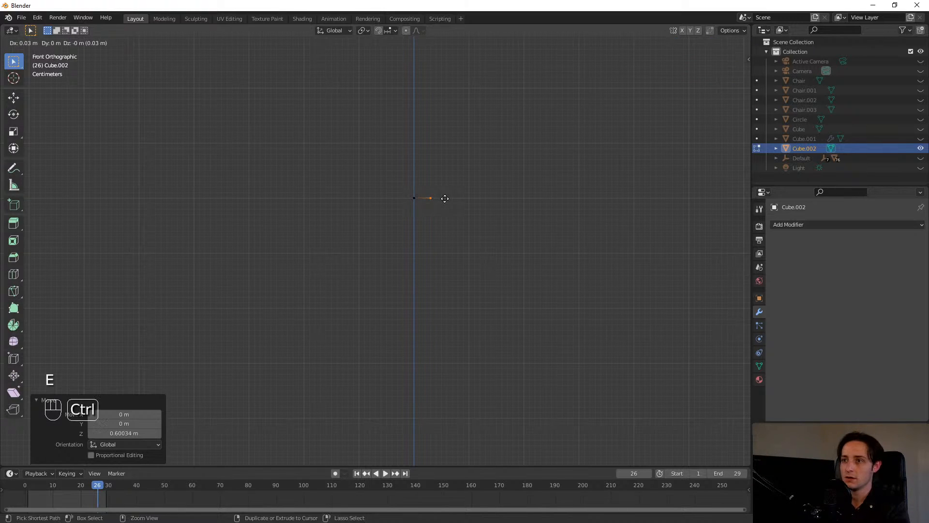
{"action": "key", "text": "ctrl+z"}
{"action": "key", "text": "Escape"}
{"action": "key", "text": "g"}
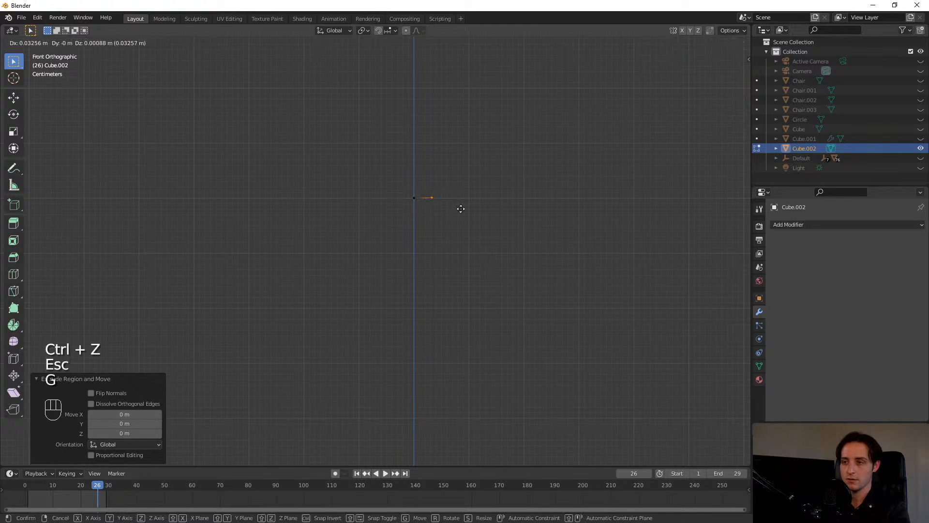
{"action": "left_click", "coordinate": [459, 207]}
{"action": "key", "text": "ctrl+z"}
{"action": "key", "text": "ctrl+z"}
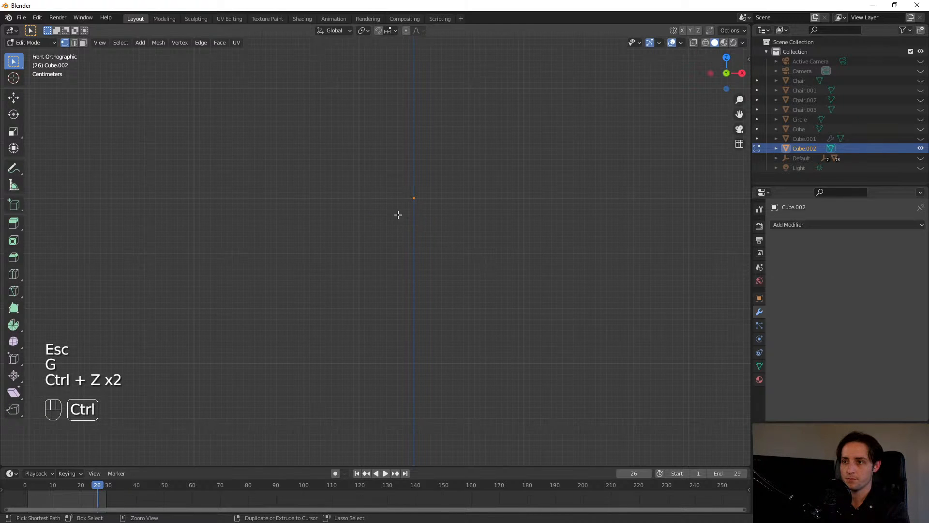
- Move the vertex about 0.04 m along X off the centre line and extrude an edge about 0.095 m down, slanting slightly inward
{"action": "key", "text": "g"}
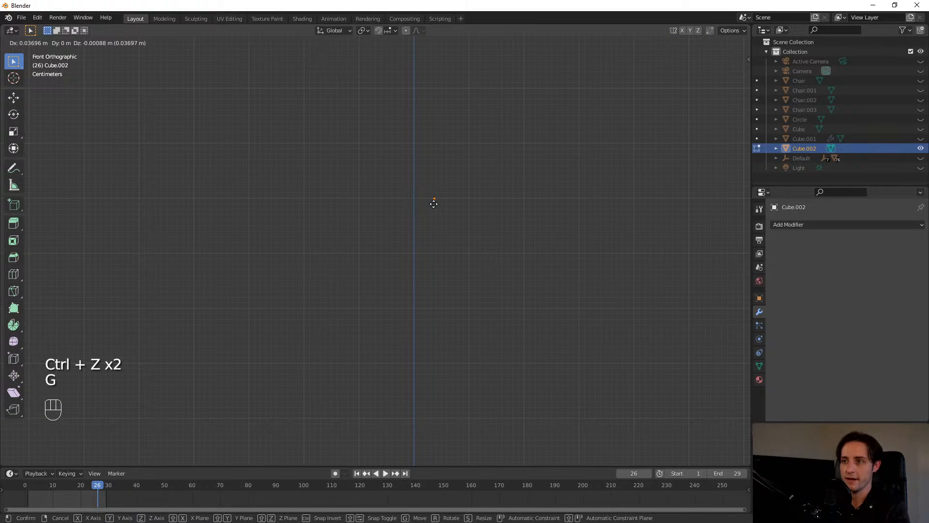
{"action": "left_click", "coordinate": [436, 203]}
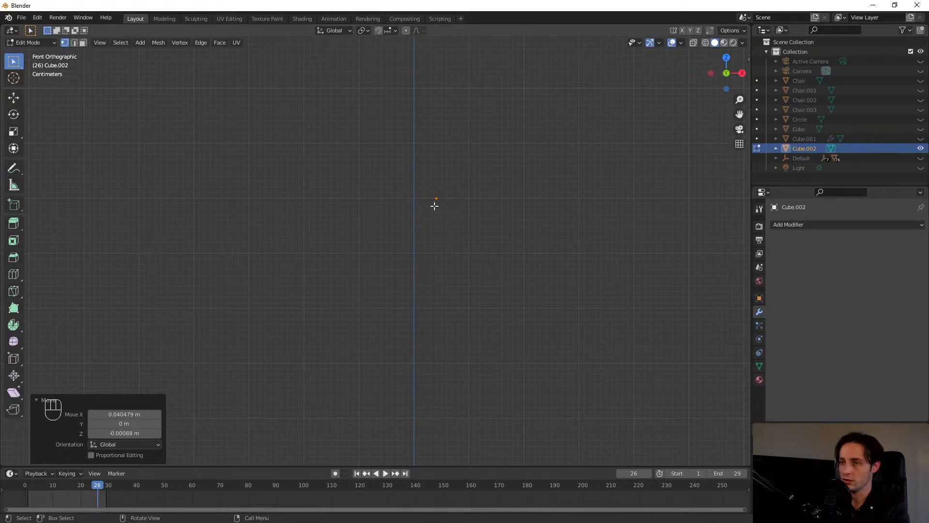
{"action": "key", "text": "e"}
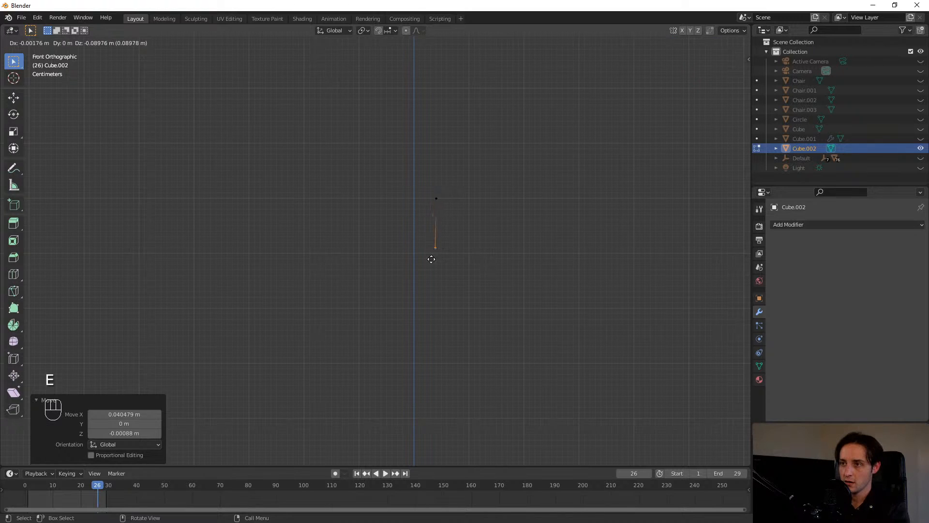
{"action": "left_click", "coordinate": [428, 261]}
{"action": "middle_click_drag", "start_coordinate": [495, 341], "coordinate": [493, 196], "text": "shift"}
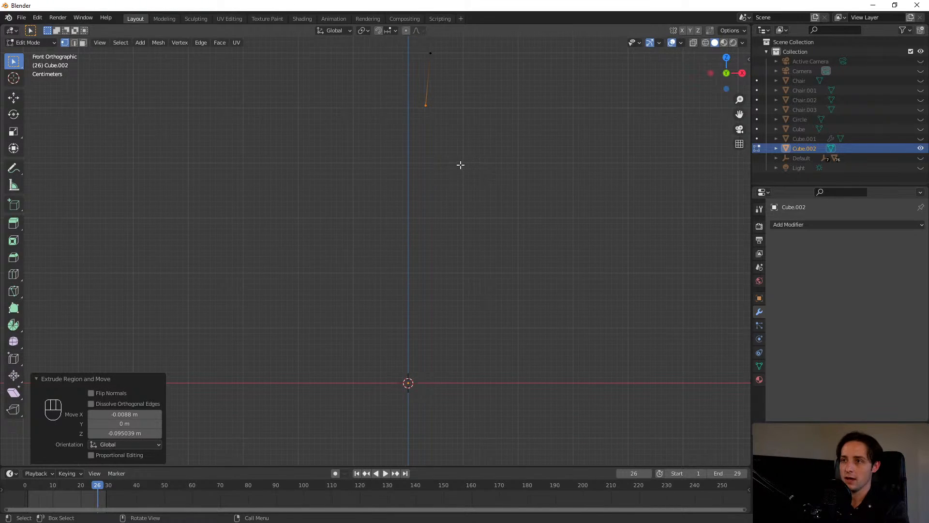
- Extrude the profile's lower end vertex about 0.014 m outward along X and 0.008 m down
{"action": "scroll", "coordinate": [460, 165], "scroll_direction": "up", "scroll_amount": 3}
{"action": "middle_click_drag", "start_coordinate": [457, 87], "coordinate": [431, 207], "text": "shift"}
{"action": "key", "text": "e"}
{"action": "left_click", "coordinate": [453, 214]}
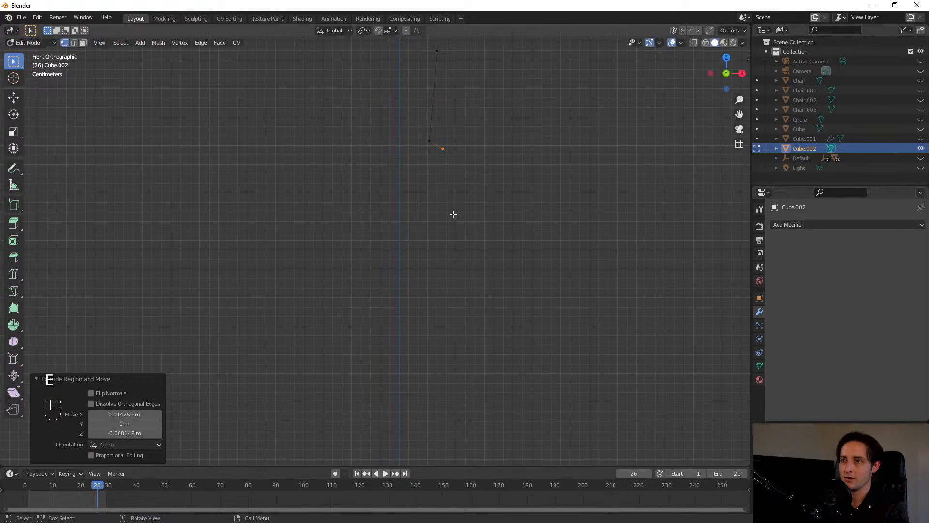
- Extrude the profile's lower end about 0.013 m inward and 0.010 m down, followed by a longer, nearly vertical segment about 0.11 m down
{"action": "key", "text": "e"}
{"action": "left_click", "coordinate": [441, 224]}
{"action": "key", "text": "e"}
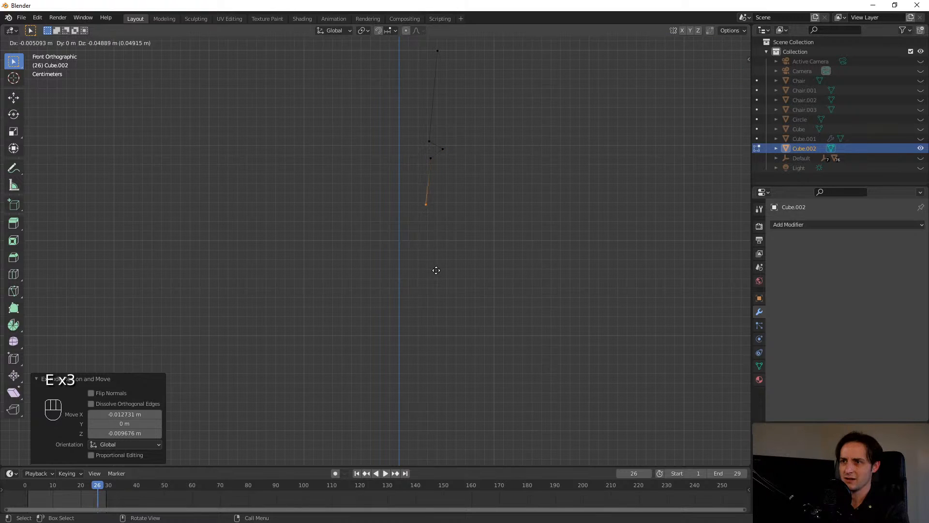
{"action": "left_click", "coordinate": [435, 330]}
- Extrude a small ridge at the profile's lower end, about 0.010 m outward along X and about 0.010 m back inward, sloping slightly down
{"action": "key", "text": "e"}
{"action": "left_click", "coordinate": [443, 333]}
{"action": "key", "text": "e"}
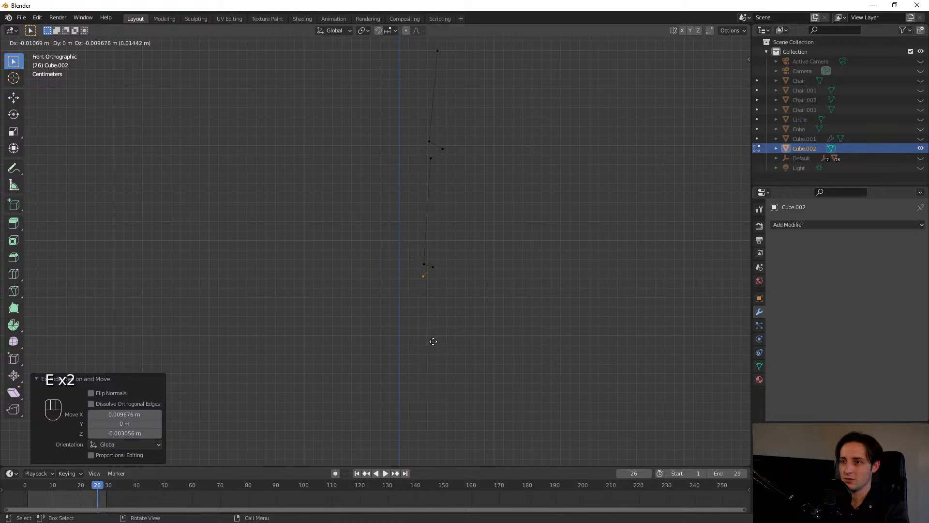
{"action": "left_click", "coordinate": [434, 339]}
- Extrude a long segment about 0.19 m down, slanting inward, and a flare about 0.008 m outward and 0.029 m down
{"action": "middle_click_drag", "start_coordinate": [492, 409], "coordinate": [488, 318], "text": "shift"}
{"action": "scroll", "coordinate": [486, 266], "scroll_direction": "down", "scroll_amount": 3}
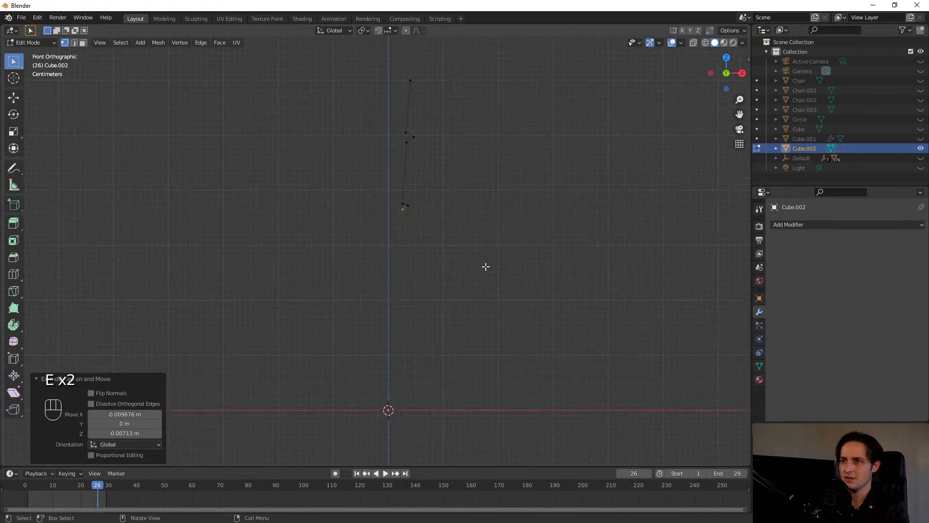
{"action": "key", "text": "e"}
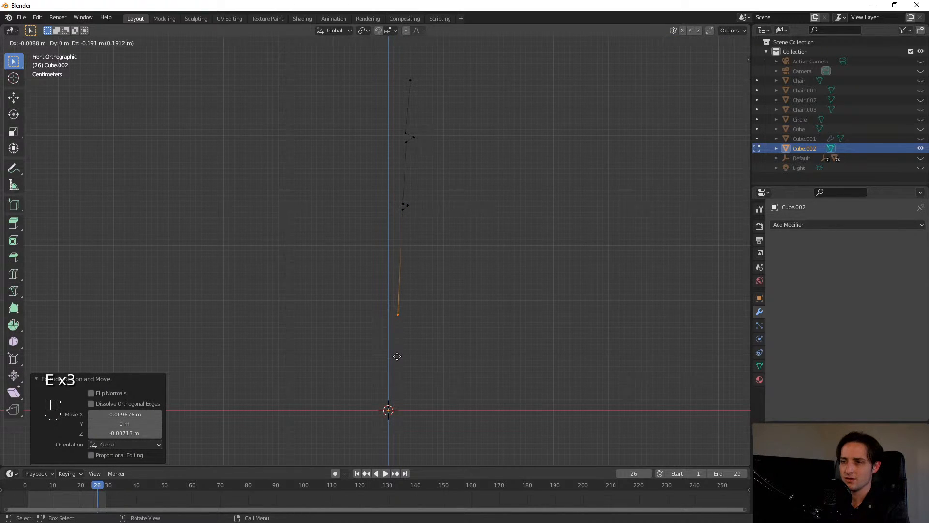
{"action": "left_click", "coordinate": [397, 358]}
{"action": "key", "text": "e"}
{"action": "left_click", "coordinate": [402, 372]}
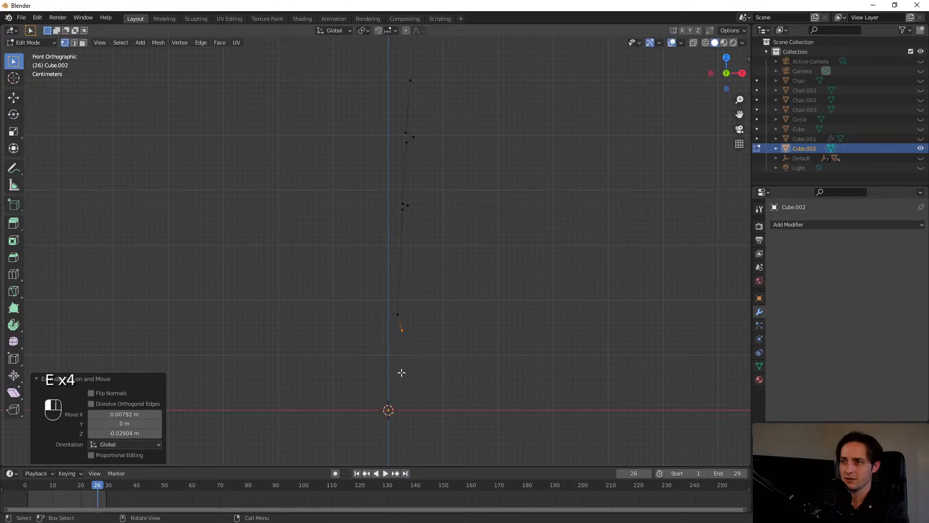
- Extrude the foot profile about 0.005 m inward and 0.012 m down, plus a segment about 0.012 m outward and 0.017 m down
{"action": "scroll", "coordinate": [413, 353], "scroll_direction": "up", "scroll_amount": 4}
{"action": "middle_click_drag", "start_coordinate": [419, 359], "coordinate": [468, 287], "text": "shift"}
{"action": "key", "text": "e"}
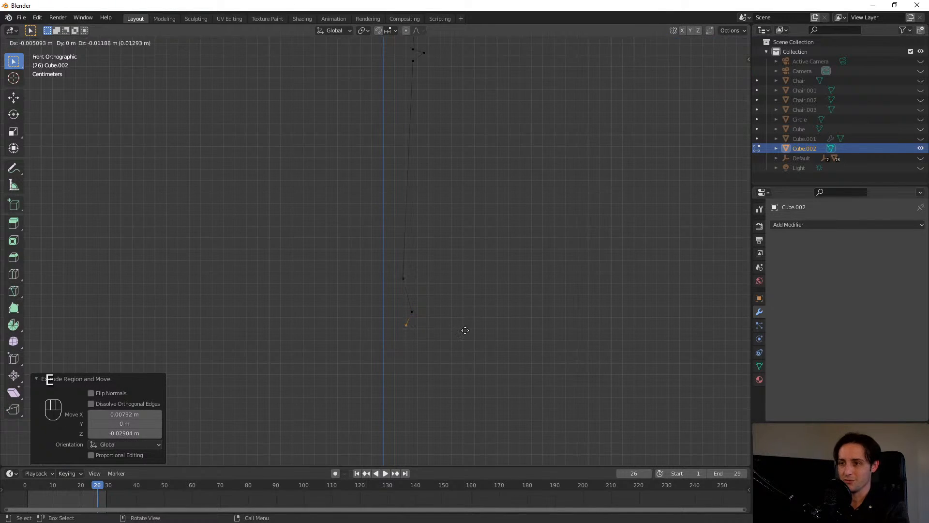
{"action": "left_click", "coordinate": [465, 330]}
{"action": "key", "text": "e"}
{"action": "left_click", "coordinate": [480, 349]}
- Finish the foot profile with an edge about 0.006 m down and a horizontal edge about 0.030 m inward to the centre line
{"action": "key", "text": "e"}
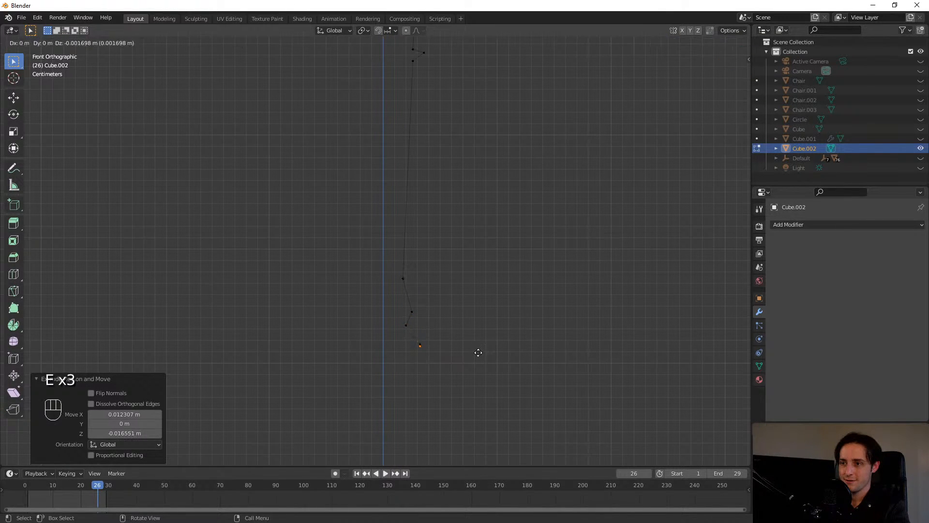
{"action": "left_click", "coordinate": [475, 356]}
{"action": "key", "text": "e"}
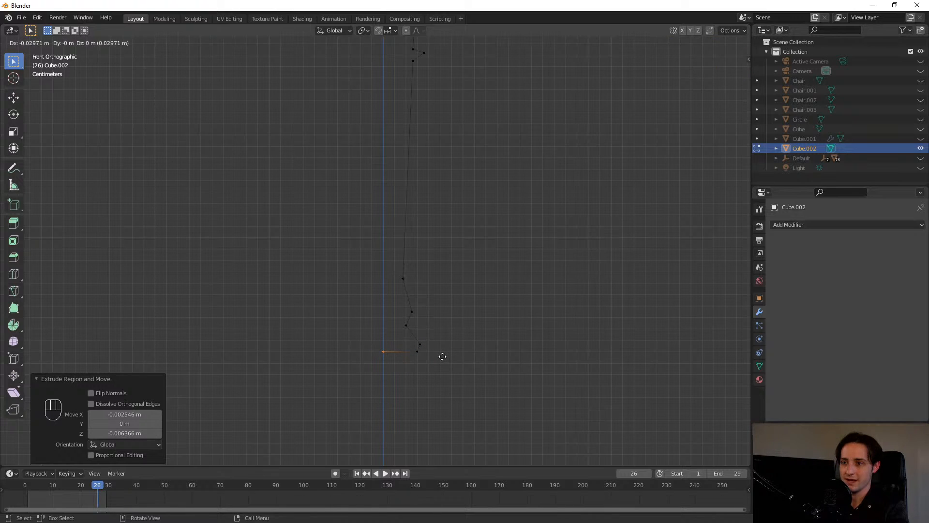
{"action": "left_click", "coordinate": [441, 356]}
{"action": "middle_click_drag", "start_coordinate": [426, 193], "coordinate": [423, 329], "text": "shift"}
{"action": "scroll", "coordinate": [422, 329], "scroll_direction": "down", "scroll_amount": 3}
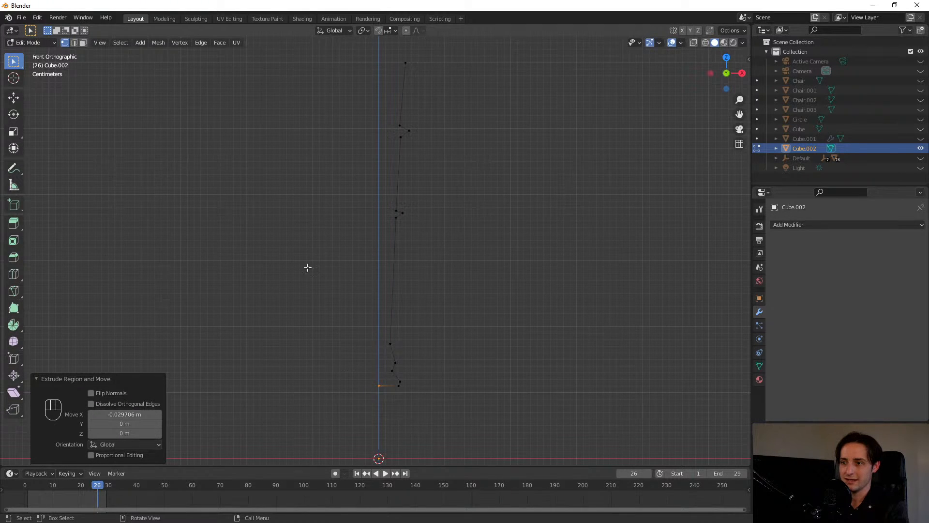
{"action": "scroll", "coordinate": [378, 164], "scroll_direction": "down", "scroll_amount": 1}
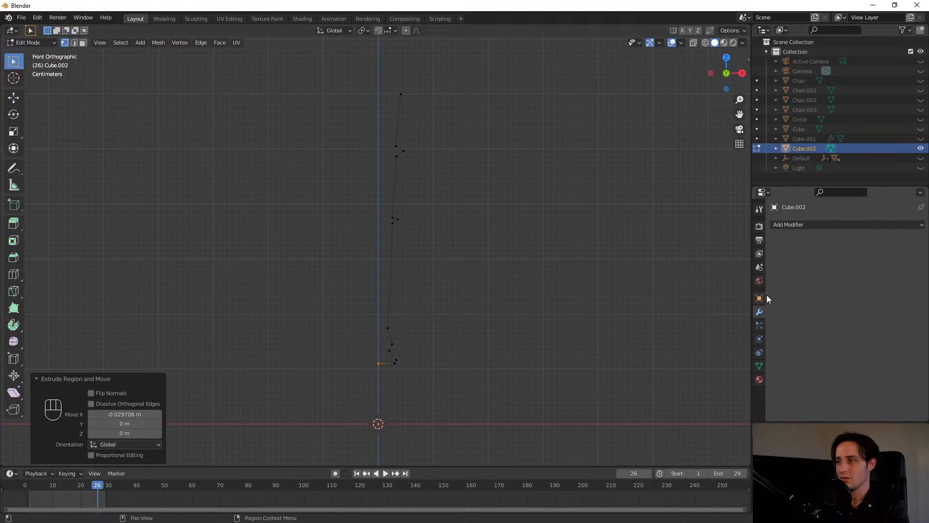
- Add a Screw modifier to revolve the profile into a turned leg around the Z axis
{"action": "left_click", "coordinate": [800, 224]}
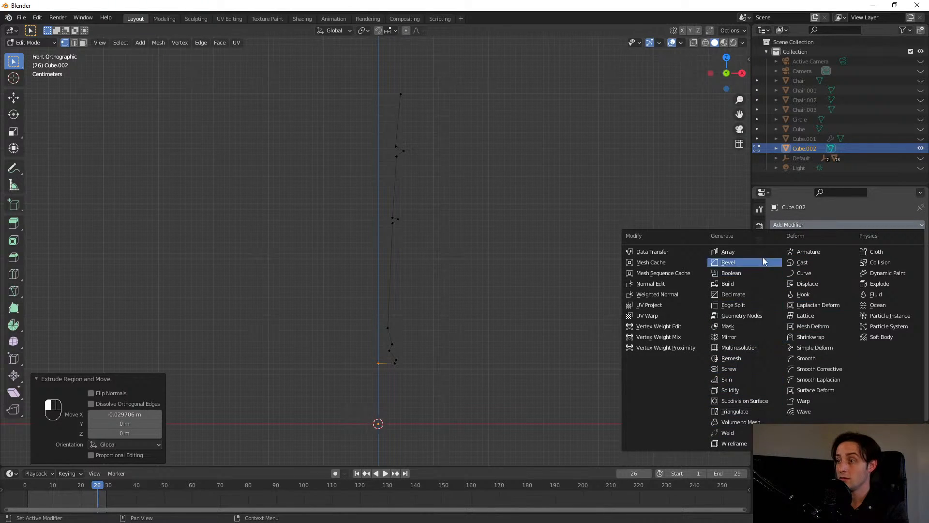
{"action": "left_click", "coordinate": [749, 369]}
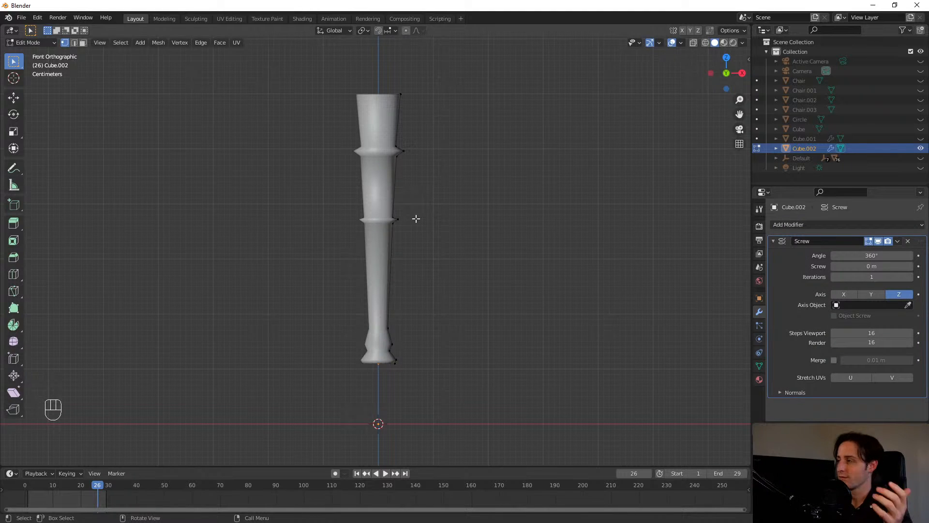
{"action": "middle_click_drag", "start_coordinate": [478, 208], "coordinate": [469, 224]}
{"action": "scroll", "coordinate": [445, 203], "scroll_direction": "down", "scroll_amount": 3}
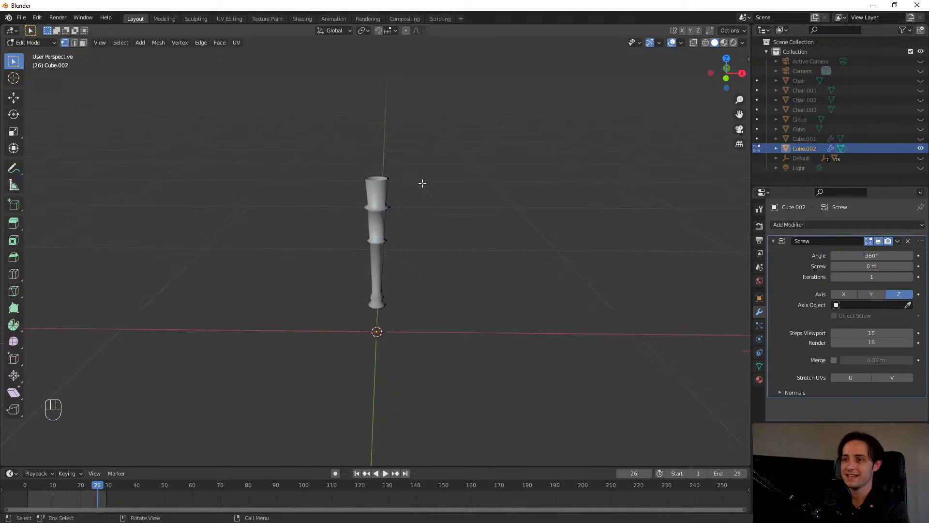
{"action": "scroll", "coordinate": [387, 208], "scroll_direction": "up", "scroll_amount": 6}
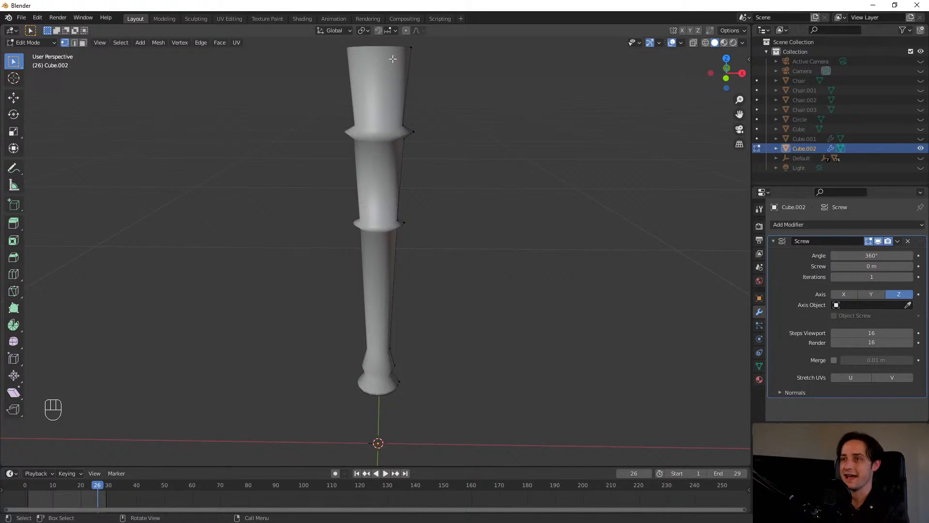
{"action": "middle_click_drag", "start_coordinate": [400, 232], "coordinate": [431, 248]}
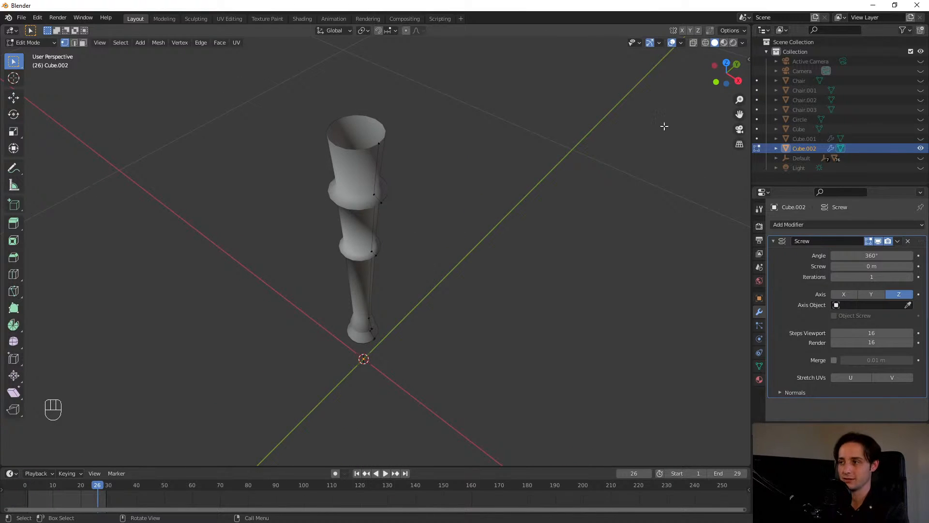
- Test other revolution angles on the Screw modifier and set the angle back to 360°
{"action": "left_click_drag", "start_coordinate": [876, 257], "coordinate": [877, 256]}
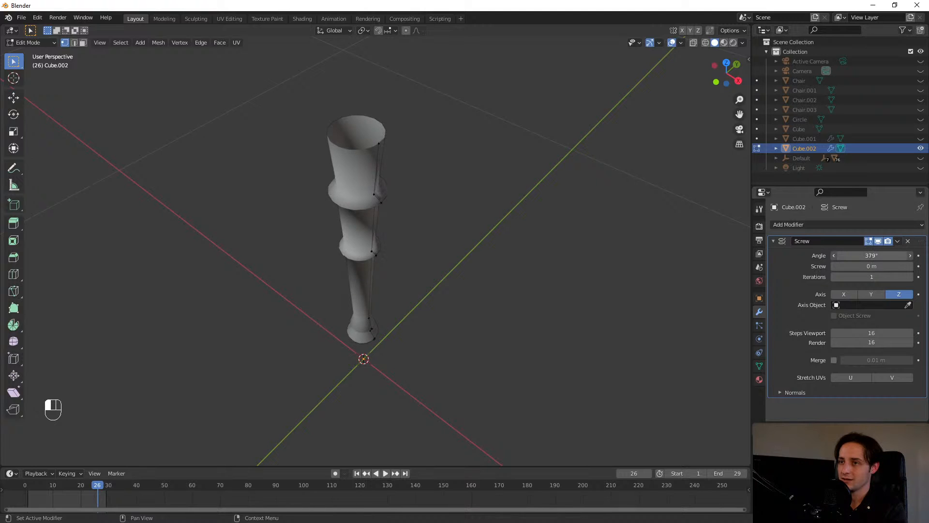
{"action": "left_click_drag", "start_coordinate": [877, 256], "coordinate": [823, 256]}
{"action": "left_click", "coordinate": [874, 256]}
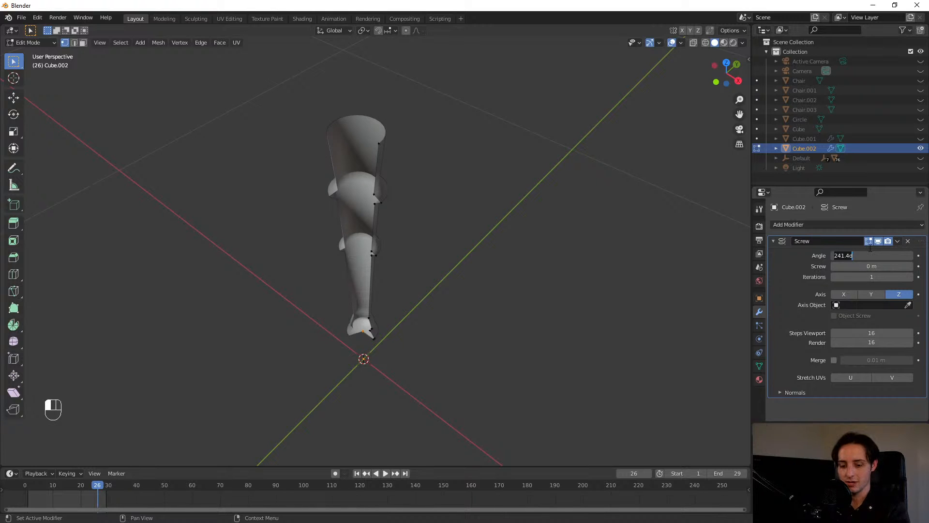
{"action": "type", "text": "360"}
{"action": "key", "text": "Return"}
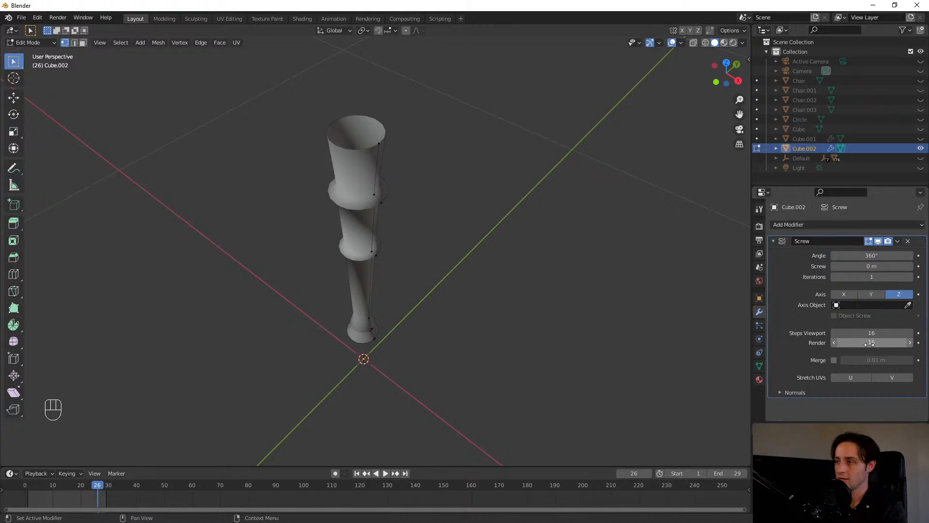
- Set the Screw modifier's render steps to 1 and its viewport steps to 5
{"action": "left_click_drag", "start_coordinate": [870, 344], "coordinate": [852, 344]}
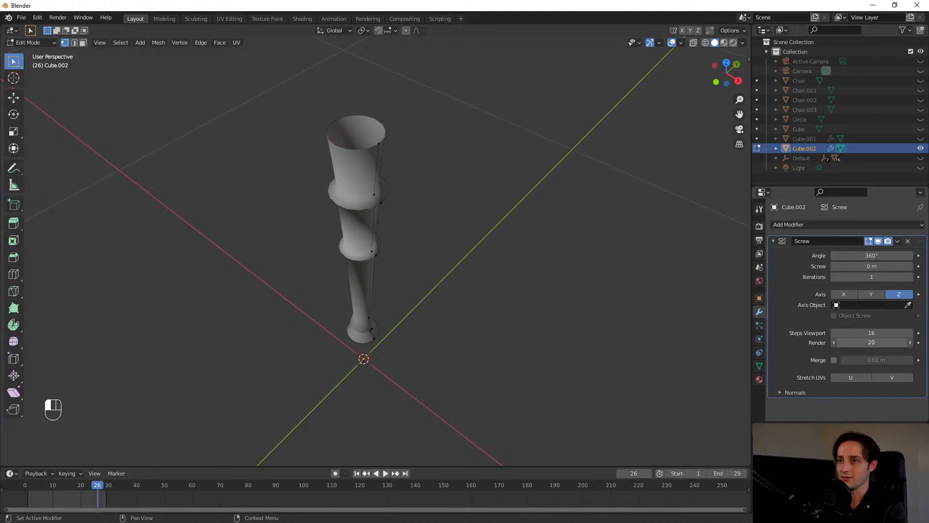
{"action": "scroll", "coordinate": [392, 229], "scroll_direction": "up", "scroll_amount": 5}
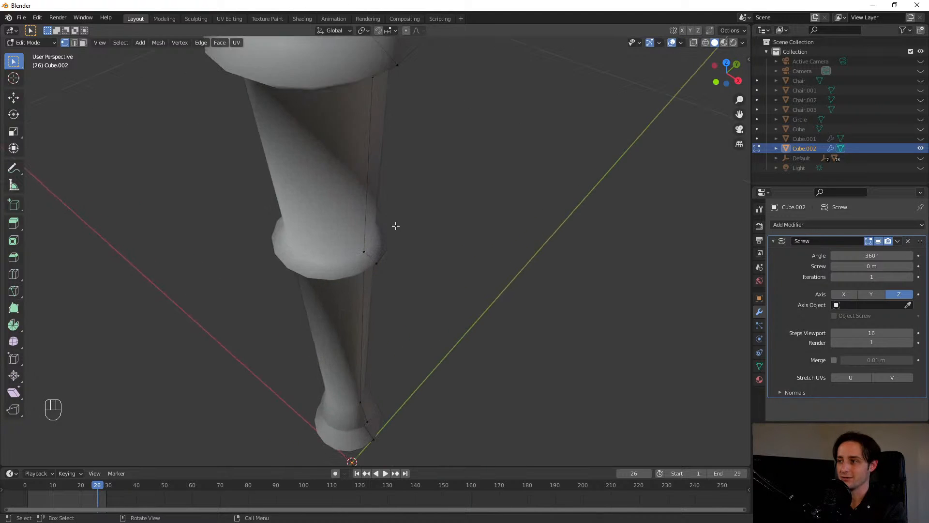
{"action": "scroll", "coordinate": [393, 222], "scroll_direction": "down", "scroll_amount": 2}
{"action": "middle_click_drag", "start_coordinate": [376, 190], "coordinate": [493, 260], "text": "shift"}
{"action": "mouse_move", "coordinate": [871, 333]}
{"action": "left_mouse_down"}
{"action": "mouse_move", "coordinate": [845, 333]}
{"action": "mouse_move", "coordinate": [854, 333]}
{"action": "left_mouse_up"}
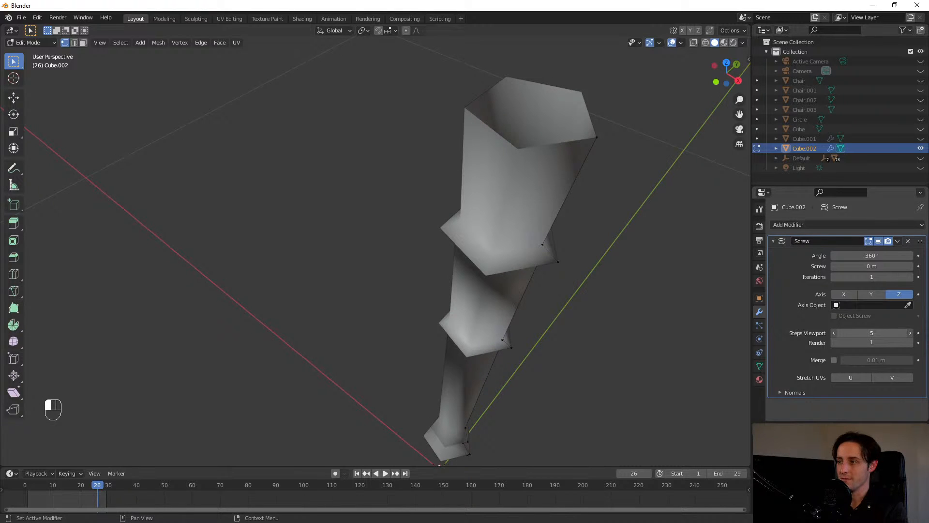
- Examine the five-sided leg from several sides and from beneath its foot
{"action": "middle_click_drag", "start_coordinate": [624, 296], "coordinate": [475, 239]}
{"action": "scroll", "coordinate": [475, 239], "scroll_direction": "up", "scroll_amount": 5}
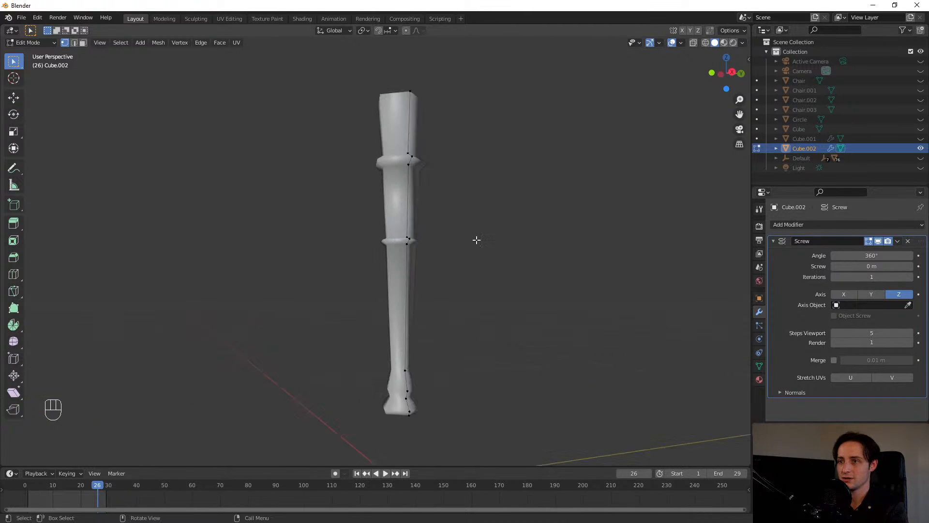
{"action": "right_click", "coordinate": [418, 217]}
{"action": "middle_click_drag", "start_coordinate": [489, 273], "coordinate": [571, 242]}
{"action": "middle_click_drag", "start_coordinate": [503, 247], "coordinate": [404, 262]}
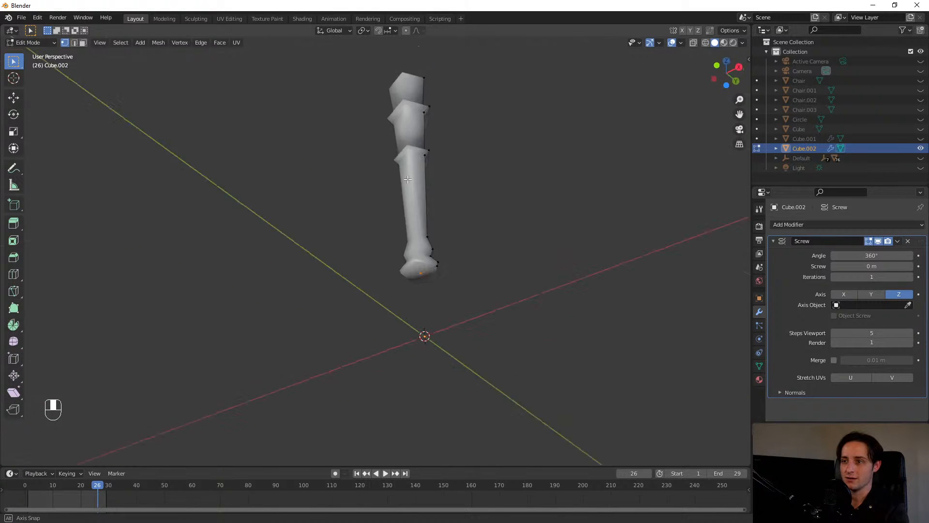
{"action": "scroll", "coordinate": [407, 262], "scroll_direction": "up", "scroll_amount": 6}
{"action": "left_click_drag", "start_coordinate": [526, 307], "coordinate": [545, 295]}
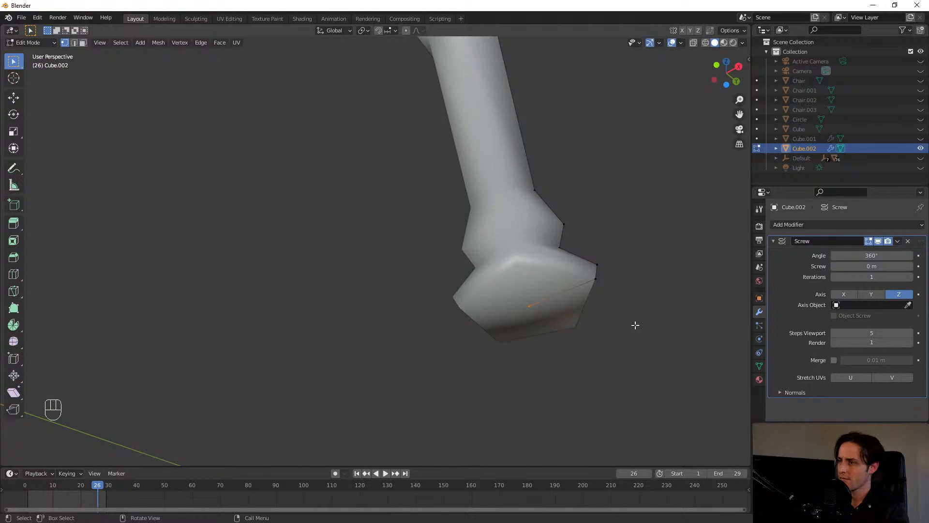
{"action": "scroll", "coordinate": [634, 323], "scroll_direction": "down", "scroll_amount": 7}
{"action": "middle_click_drag", "start_coordinate": [467, 174], "coordinate": [474, 253]}
- Switch the leg to Object Mode and apply its Screw modifier
{"action": "left_click", "coordinate": [897, 241]}
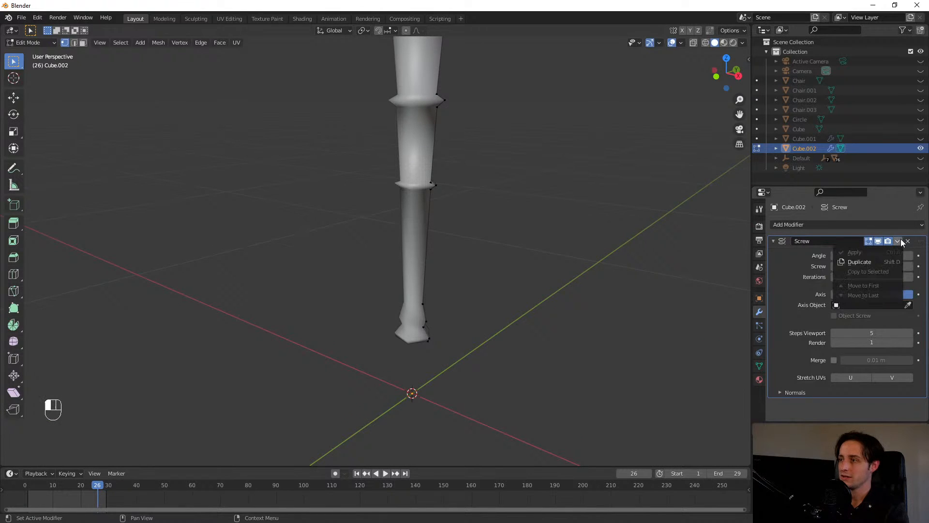
{"action": "key", "text": "Tab"}
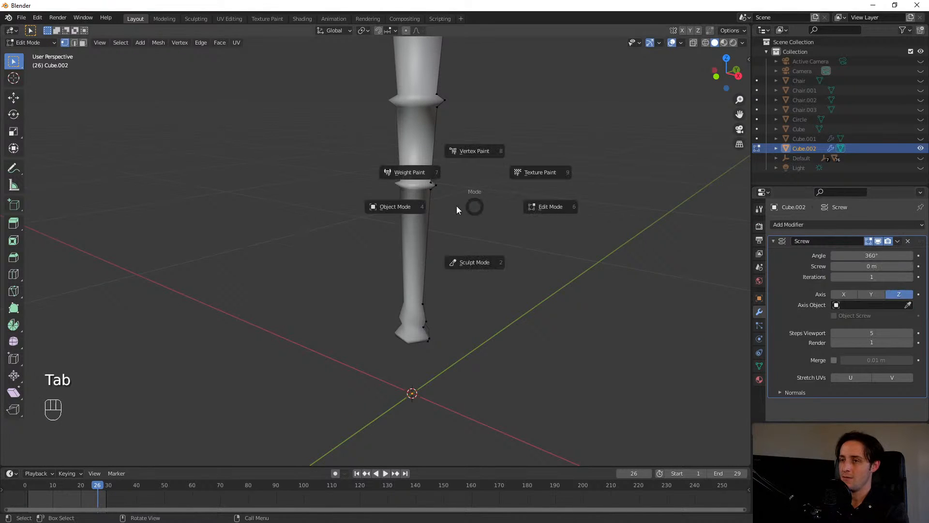
{"action": "left_click", "coordinate": [403, 204]}
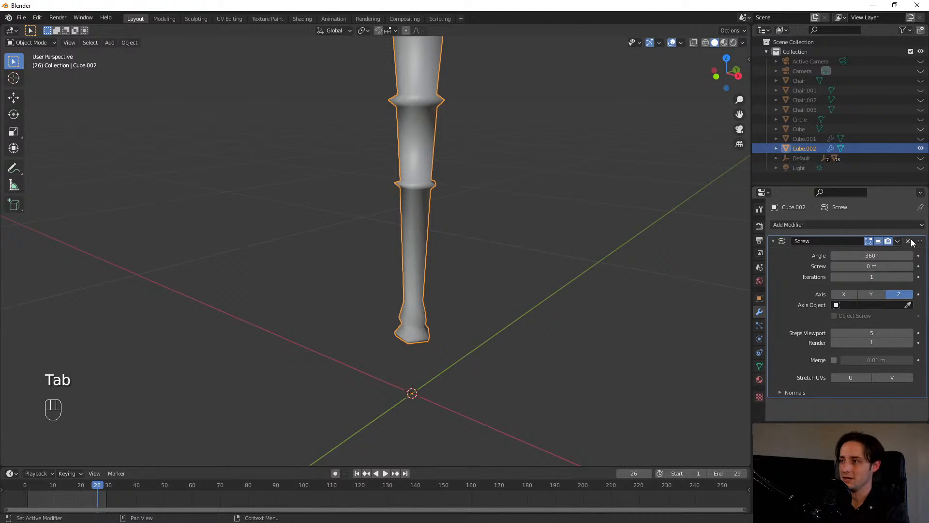
{"action": "left_click", "coordinate": [898, 241]}
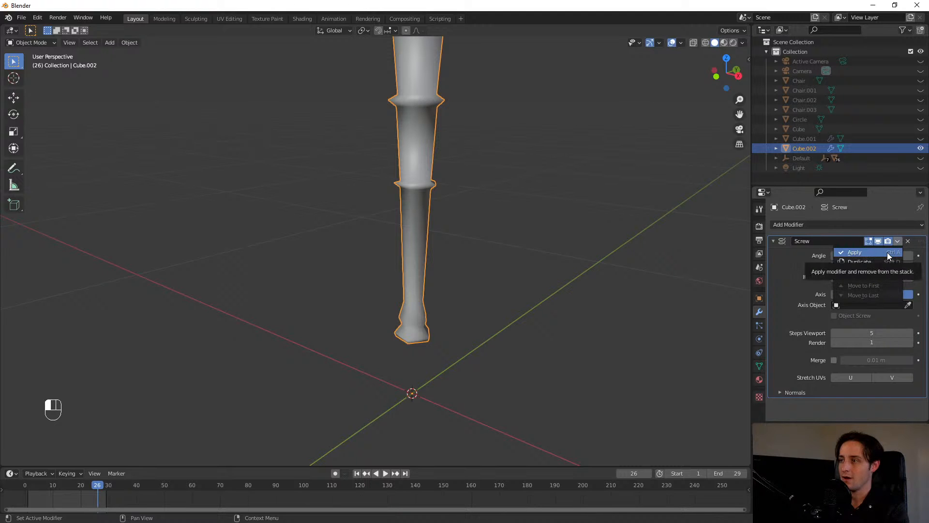
{"action": "left_click", "coordinate": [887, 252]}
- Enter Edit Mode and inspect the leg's mesh, including the closed underside of the foot
{"action": "key", "text": "Tab"}
{"action": "left_click", "coordinate": [655, 259]}
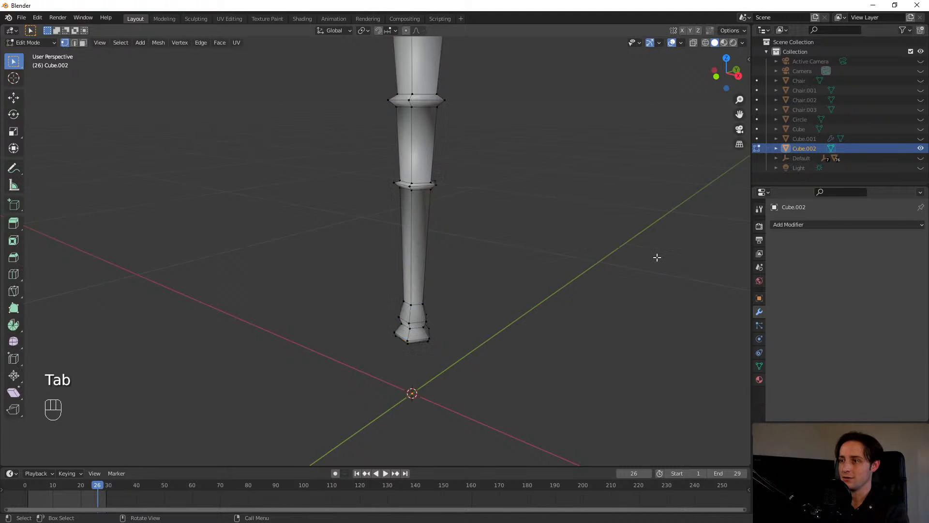
{"action": "middle_click_drag", "start_coordinate": [485, 197], "coordinate": [434, 100]}
{"action": "scroll", "coordinate": [395, 205], "scroll_direction": "up", "scroll_amount": 7}
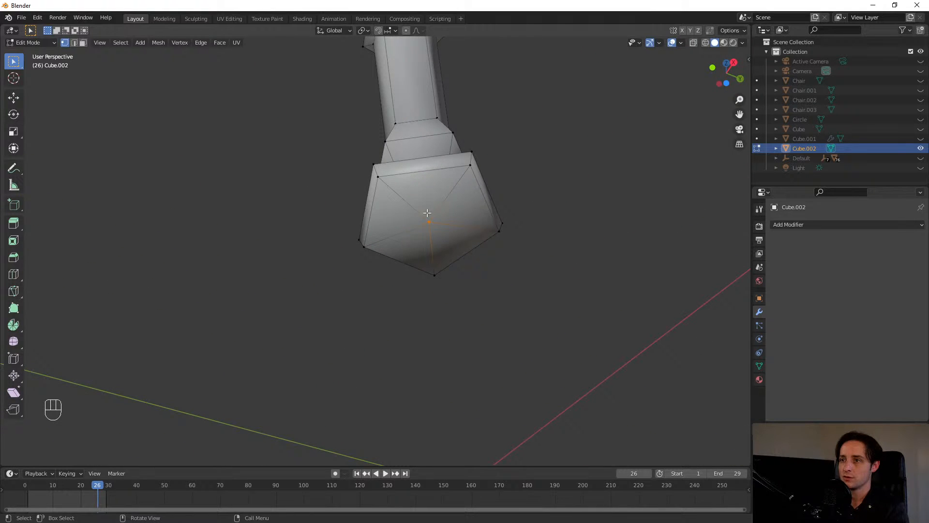
{"action": "middle_click_drag", "start_coordinate": [427, 213], "coordinate": [519, 231]}
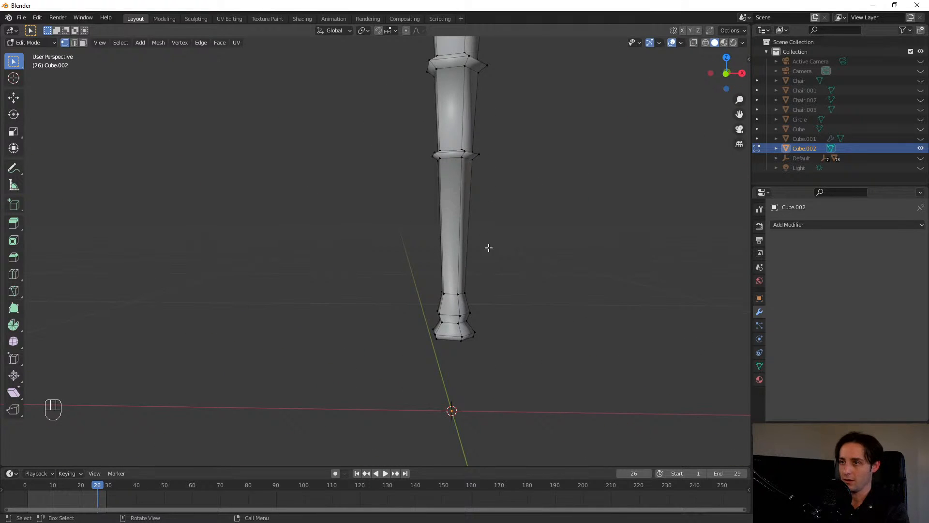
- Select the leg's whole mesh, return to Object Mode and shade the leg flat
{"action": "key", "text": "a"}
{"action": "key", "text": "a"}
{"action": "key", "text": "Tab"}
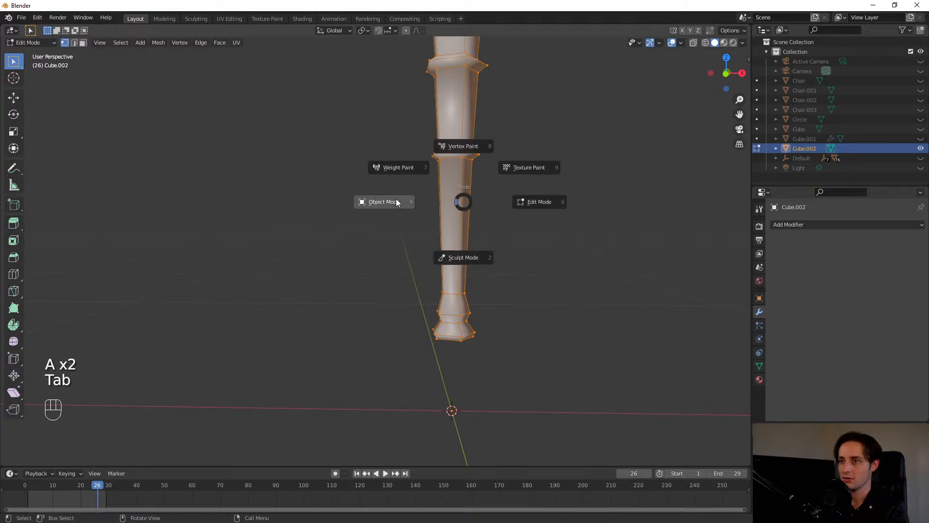
{"action": "left_click", "coordinate": [396, 198]}
{"action": "right_click", "coordinate": [468, 199]}
{"action": "left_click", "coordinate": [450, 199]}
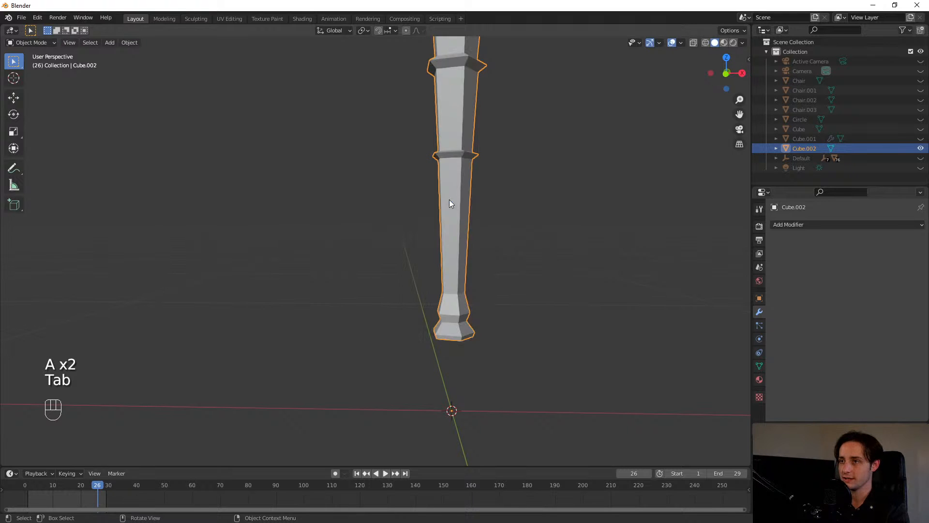
- Unhide the chair object Cube.001 so it is shown together with the leg
{"action": "mouse_move", "coordinate": [449, 200]}
{"action": "middle_mouse_down"}
{"action": "mouse_move", "coordinate": [512, 151]}
{"action": "mouse_move", "coordinate": [406, 150]}
{"action": "mouse_move", "coordinate": [520, 164]}
{"action": "middle_mouse_up"}
{"action": "scroll", "coordinate": [453, 154], "scroll_direction": "down", "scroll_amount": 5}
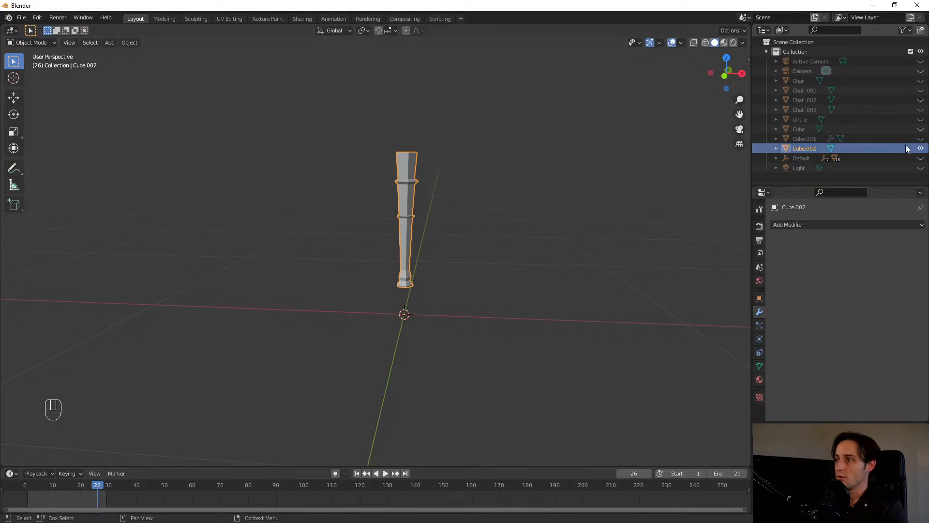
{"action": "left_click", "coordinate": [919, 139]}
{"action": "scroll", "coordinate": [374, 221], "scroll_direction": "down", "scroll_amount": 4}
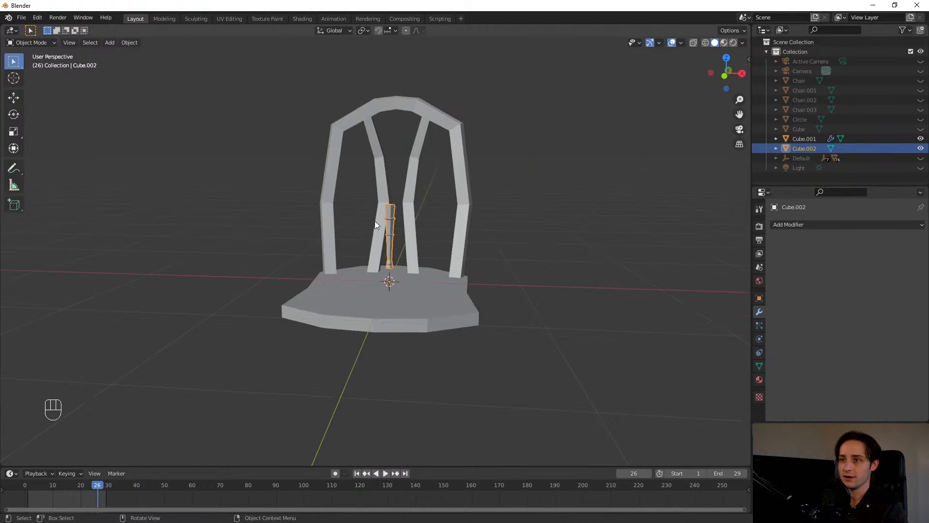
- Move the leg down about 1.4 m and 0.42 m along X, and scale it up uniformly by about 3.61
{"action": "left_click", "coordinate": [388, 224]}
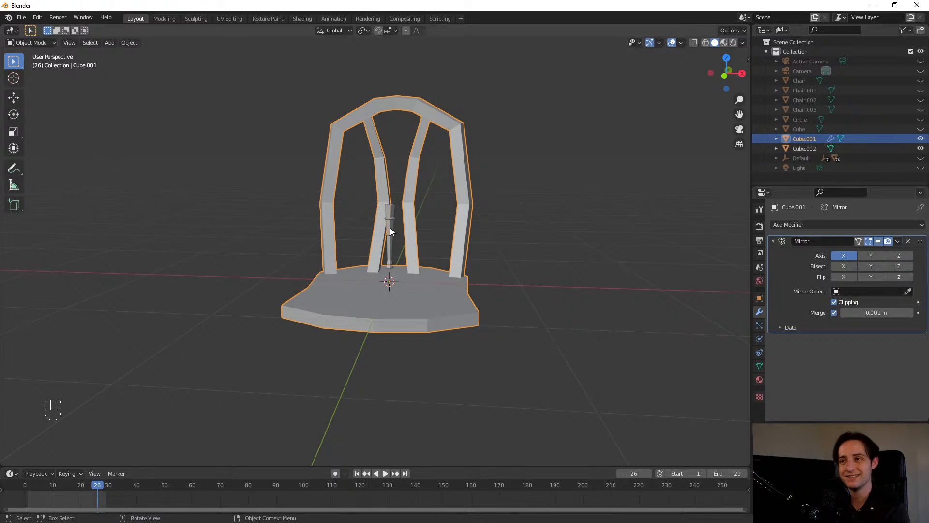
{"action": "left_click", "coordinate": [391, 227]}
{"action": "middle_click_drag", "start_coordinate": [501, 265], "coordinate": [448, 232]}
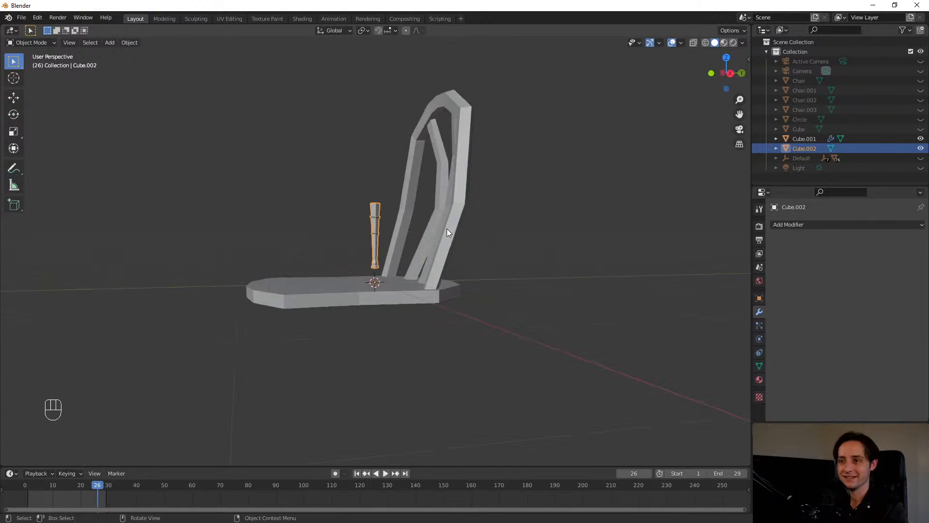
{"action": "scroll", "coordinate": [416, 268], "scroll_direction": "down", "scroll_amount": 5}
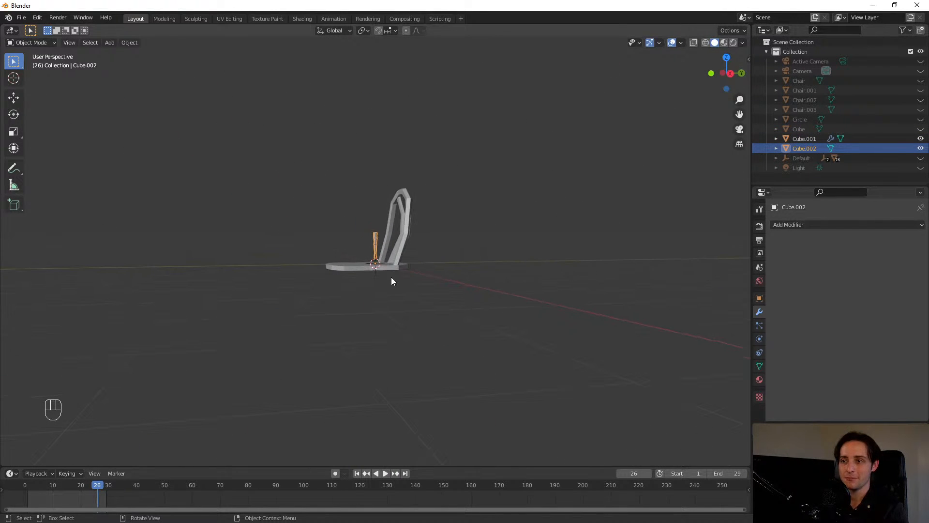
{"action": "key", "text": "KP_1"}
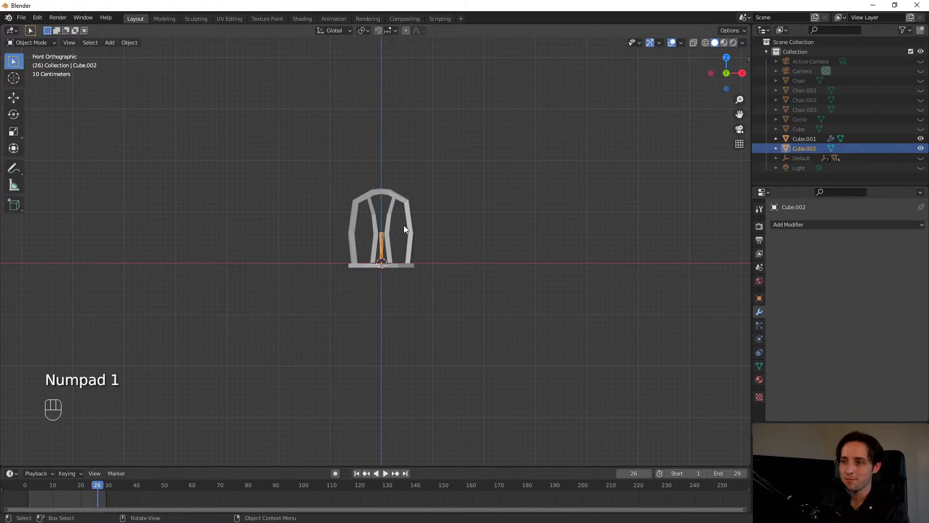
{"action": "key", "text": "g"}
{"action": "left_click", "coordinate": [400, 289]}
{"action": "key", "text": "s"}
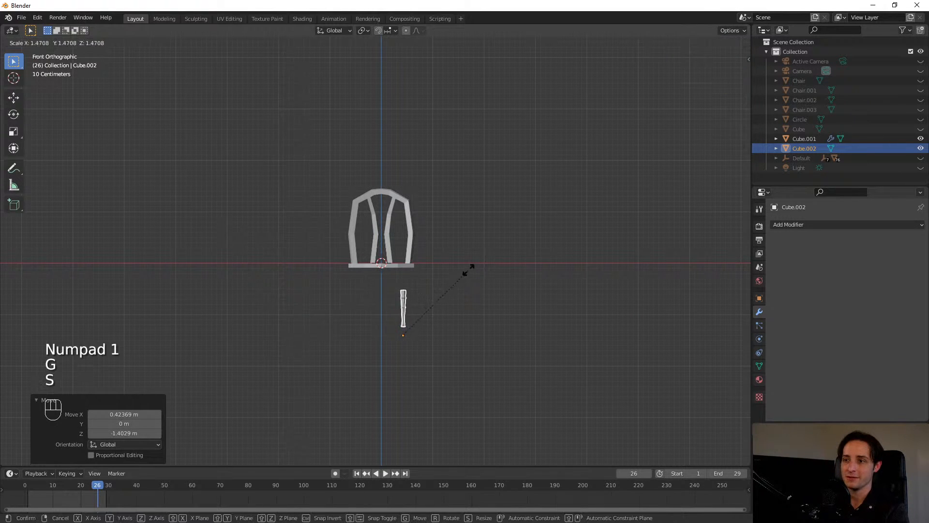
{"action": "left_click", "coordinate": [586, 236]}
- Place the leg against the seat's underside, beneath the rear corner on the negative X side
{"action": "key", "text": "g"}
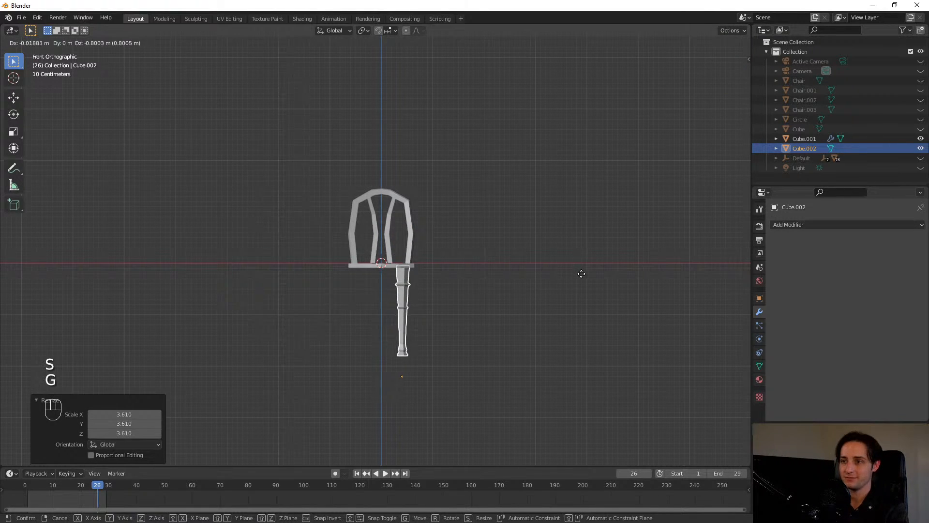
{"action": "left_click", "coordinate": [581, 274]}
{"action": "middle_click_drag", "start_coordinate": [581, 274], "coordinate": [422, 339]}
{"action": "key", "text": "KP_1"}
{"action": "key", "text": "KP_3"}
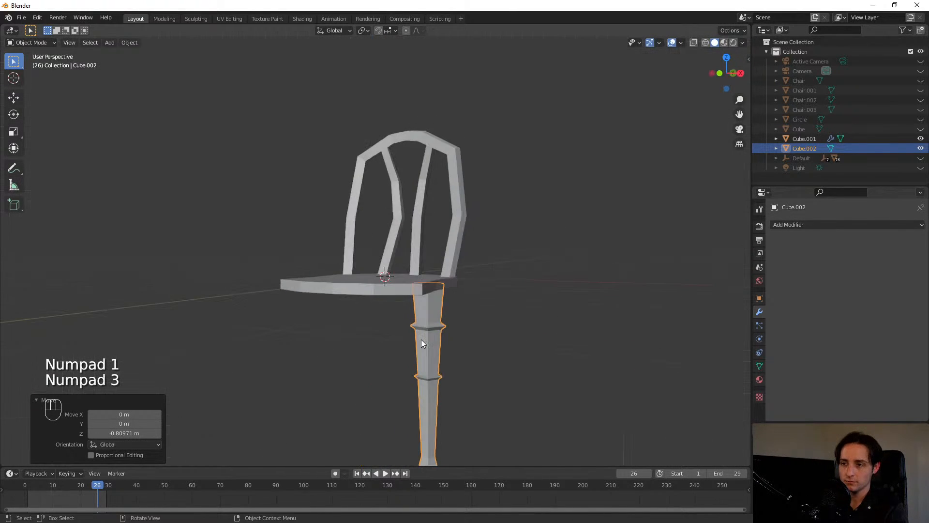
{"action": "key", "text": "KP_1"}
{"action": "key", "text": "g"}
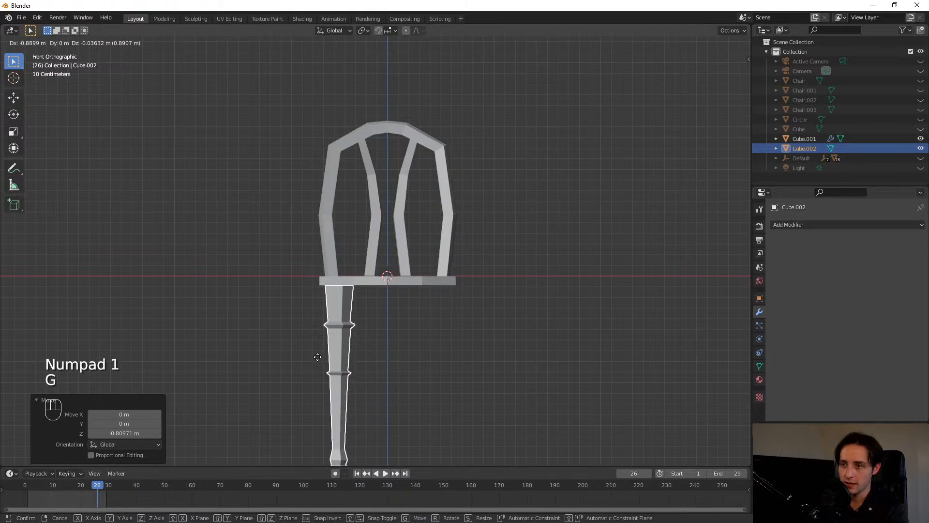
{"action": "left_click", "coordinate": [316, 358]}
{"action": "middle_click_drag", "start_coordinate": [247, 367], "coordinate": [446, 367]}
{"action": "key", "text": "g"}
{"action": "left_click", "coordinate": [362, 356]}
{"action": "key", "text": "g"}
{"action": "left_click", "coordinate": [430, 367]}
- Shorten the leg along Z and raise it about 0.19 m to meet the underside of the seat
{"action": "key", "text": "s"}
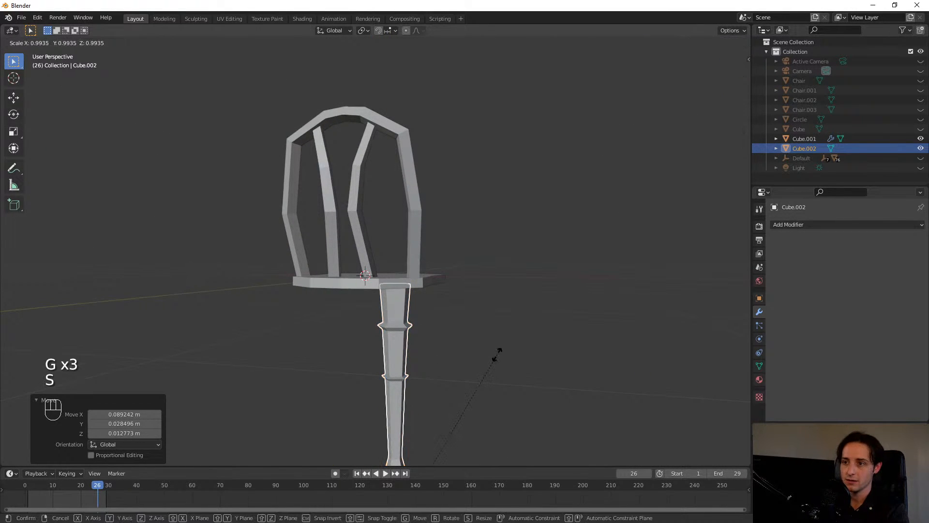
{"action": "key", "text": "z"}
{"action": "left_click", "coordinate": [468, 357]}
{"action": "key", "text": "g"}
{"action": "left_click", "coordinate": [476, 325]}
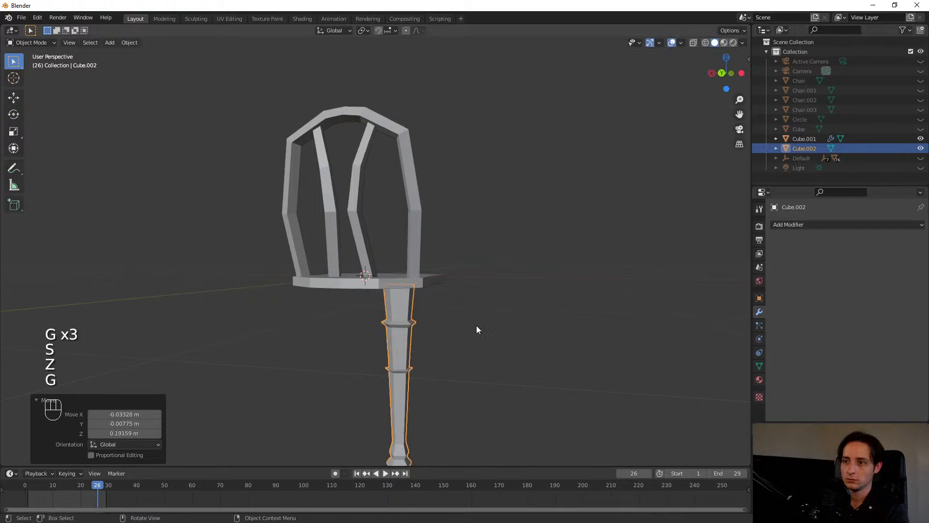
- Duplicate the rear leg and place the copy about 0.87 m toward the front edge of the seat
{"action": "key", "text": "KP_3"}
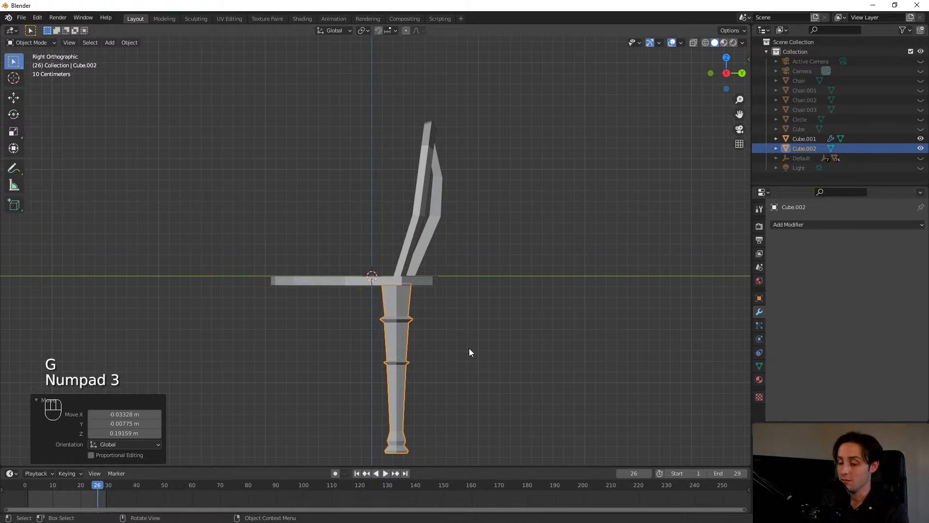
{"action": "key", "text": "shift+d"}
{"action": "left_click", "coordinate": [371, 349]}
{"action": "middle_click_drag", "start_coordinate": [370, 349], "coordinate": [475, 326]}
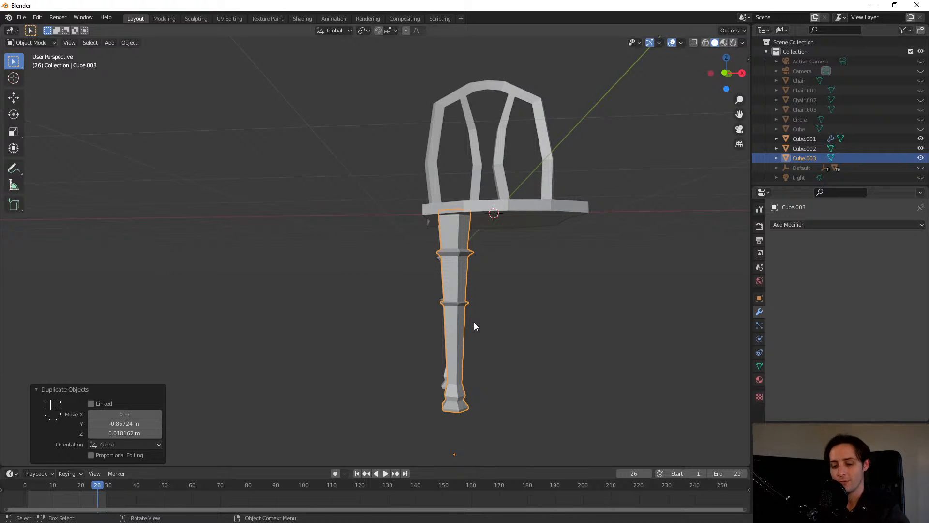
- Nudge the rear leg Cube.002 inward beneath the seat, about 0.07 m along X and 0.02 m along Y
{"action": "scroll", "coordinate": [474, 321], "scroll_direction": "up", "scroll_amount": 2}
{"action": "middle_click_drag", "start_coordinate": [491, 317], "coordinate": [517, 288]}
{"action": "left_click", "coordinate": [517, 284]}
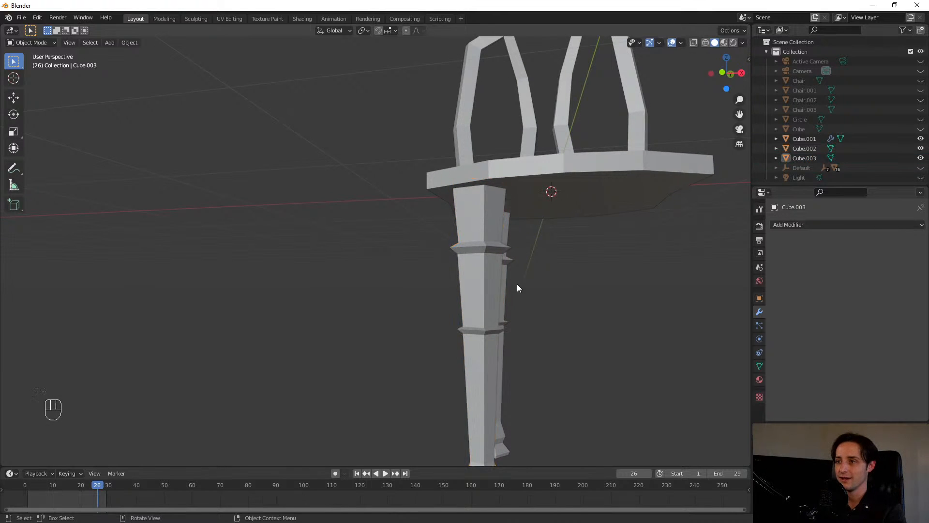
{"action": "left_click", "coordinate": [507, 272]}
{"action": "key", "text": "g"}
{"action": "left_click", "coordinate": [527, 329]}
{"action": "middle_click_drag", "start_coordinate": [527, 329], "coordinate": [469, 339], "text": "shift"}
{"action": "key", "text": "g"}
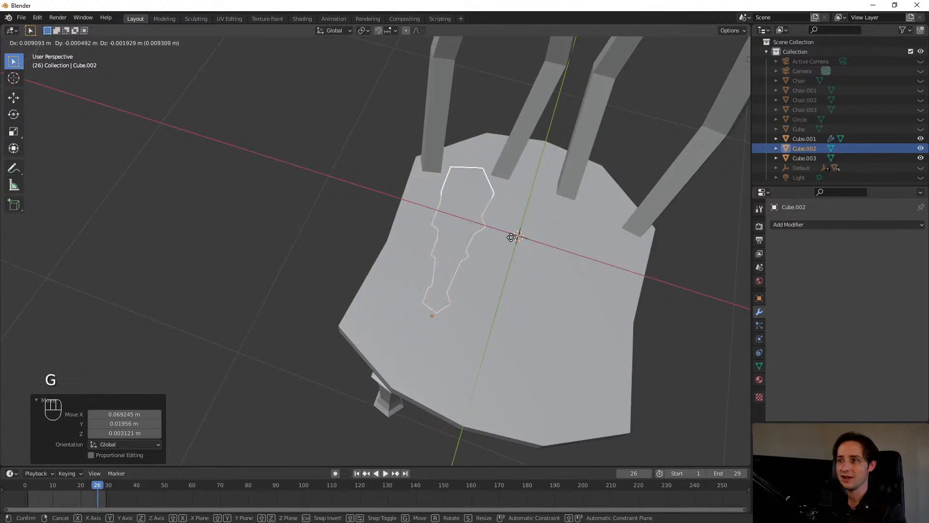
{"action": "left_click", "coordinate": [511, 237]}
- Raise the rear leg about 0.028 m along Z so its foot lines up with the front leg
{"action": "middle_click_drag", "start_coordinate": [512, 234], "coordinate": [446, 184]}
{"action": "key", "text": "KP_3"}
{"action": "key", "text": "KP_1"}
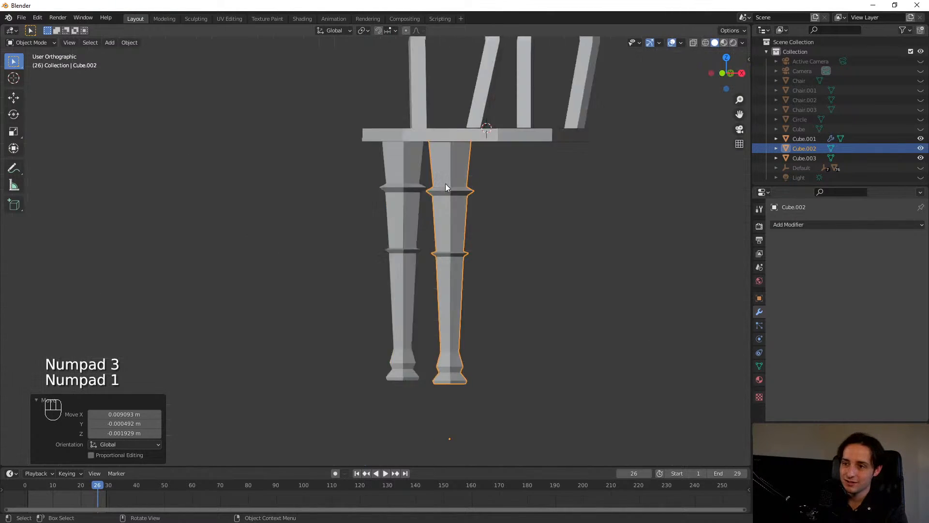
{"action": "key", "text": "g"}
{"action": "key", "text": "z"}
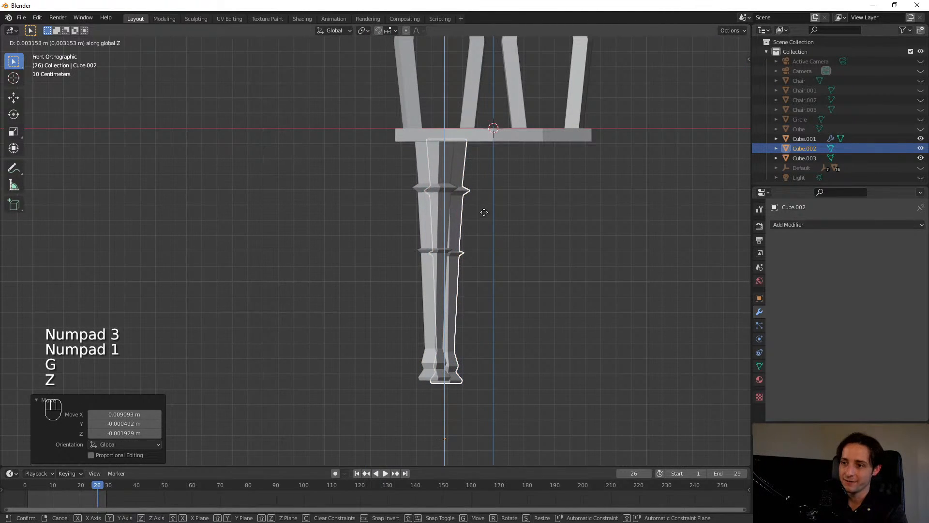
{"action": "left_click", "coordinate": [484, 212]}
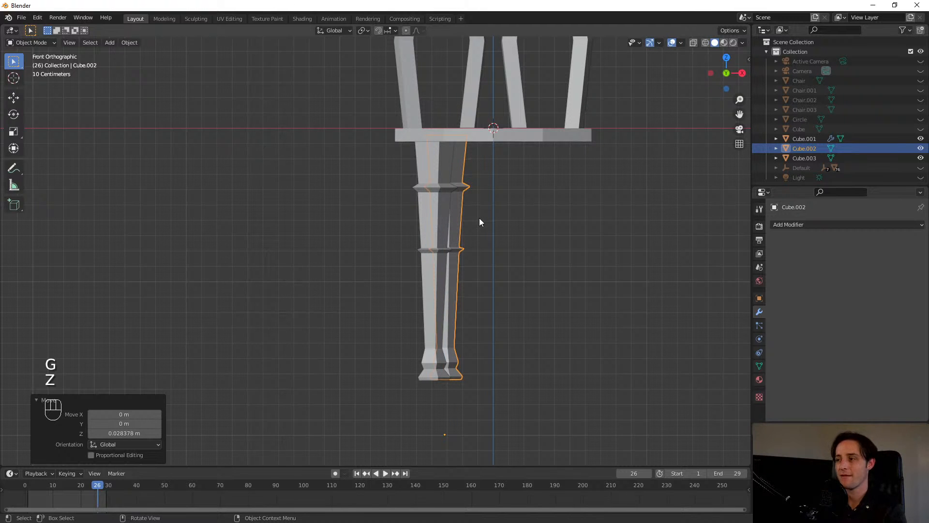
{"action": "scroll", "coordinate": [473, 263], "scroll_direction": "up", "scroll_amount": 1}
{"action": "middle_click_drag", "start_coordinate": [509, 319], "coordinate": [440, 277], "text": "shift"}
{"action": "scroll", "coordinate": [440, 276], "scroll_direction": "down", "scroll_amount": 4}
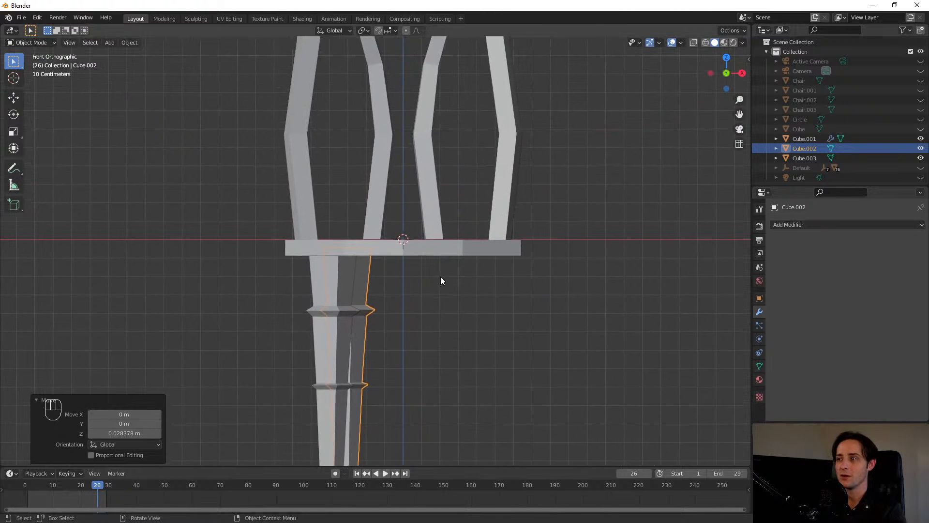
- Enter Edit Mode on the chair, box-select its mesh to examine the unmirrored half, and return to Object Mode
{"action": "left_click", "coordinate": [410, 253]}
{"action": "middle_click_drag", "start_coordinate": [397, 326], "coordinate": [445, 231]}
{"action": "left_click", "coordinate": [304, 281]}
{"action": "left_click", "coordinate": [397, 297]}
{"action": "left_click", "coordinate": [376, 246]}
{"action": "key", "text": "Tab"}
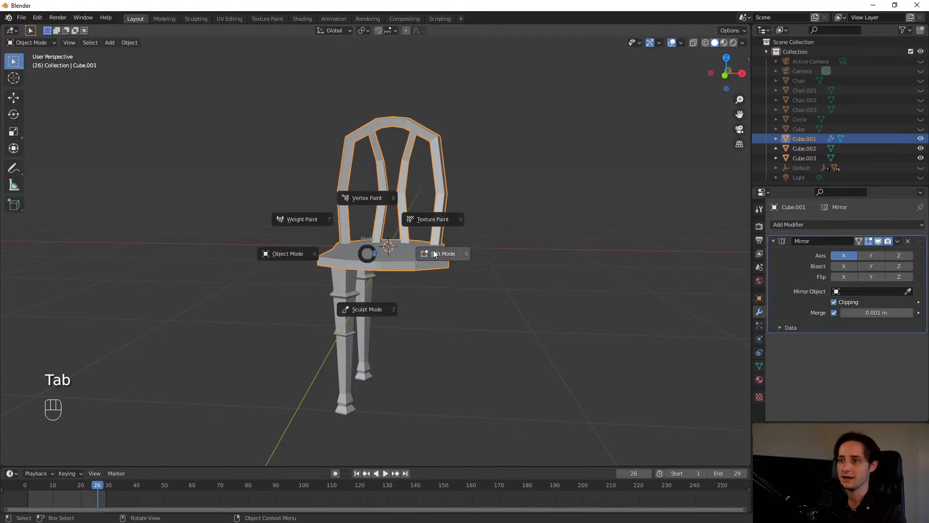
{"action": "left_click", "coordinate": [433, 253]}
{"action": "middle_click_drag", "start_coordinate": [349, 276], "coordinate": [370, 318]}
{"action": "left_click_drag", "start_coordinate": [431, 355], "coordinate": [293, 101]}
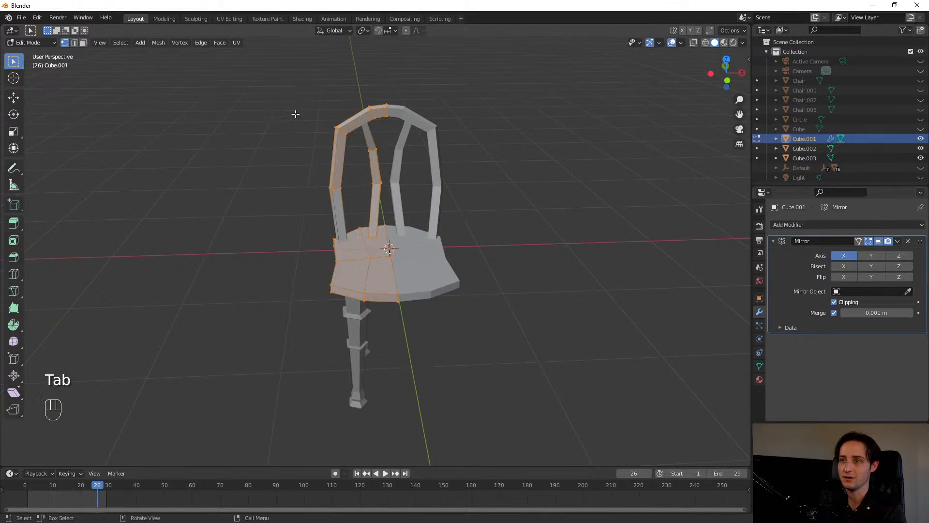
{"action": "middle_click_drag", "start_coordinate": [363, 275], "coordinate": [357, 374]}
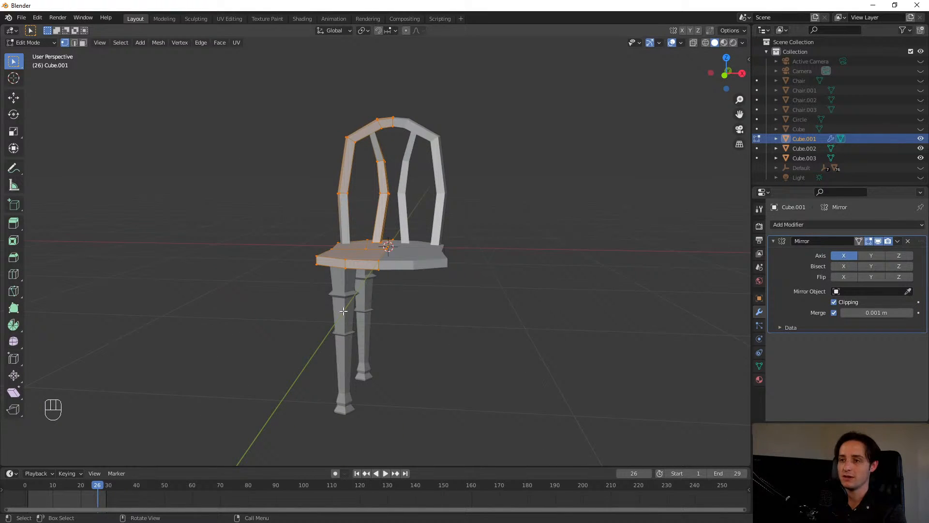
{"action": "key", "text": "Tab"}
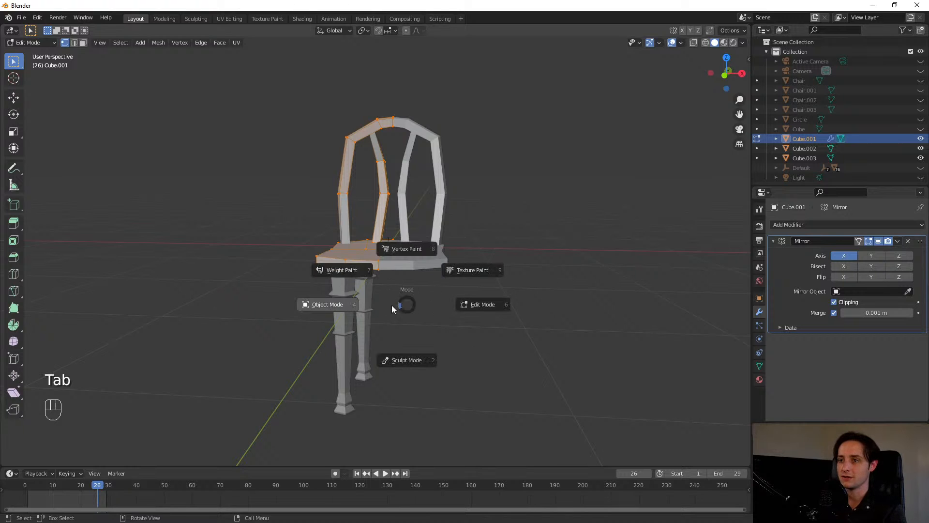
{"action": "left_click", "coordinate": [340, 307]}
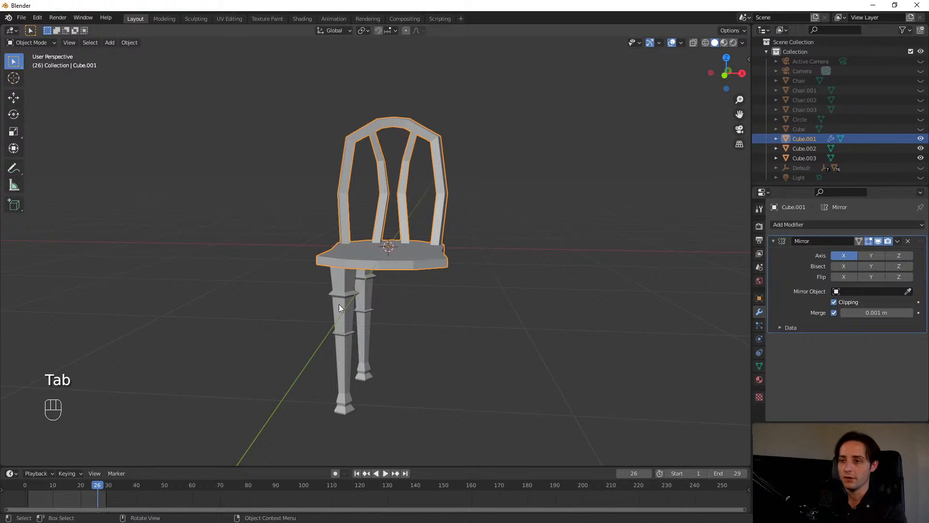
- Join the front leg into the chair object Cube.001 so the Mirror modifier applies to it
{"action": "left_click", "coordinate": [339, 308]}
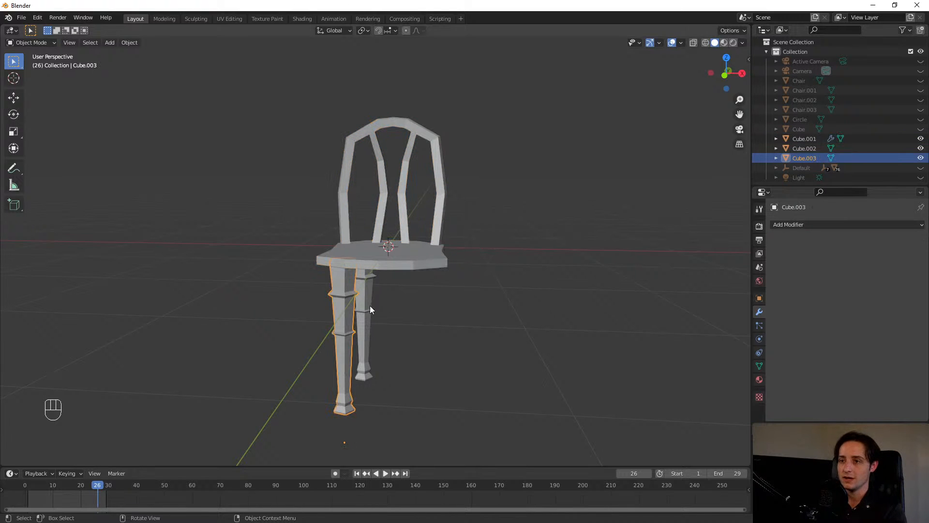
{"action": "left_click", "coordinate": [367, 267], "text": "shift"}
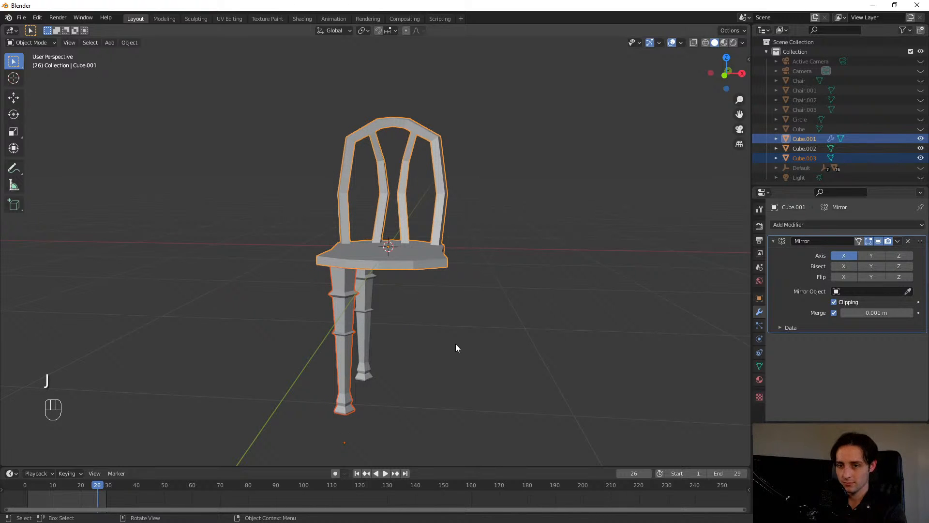
{"action": "key", "text": "ctrl+j"}
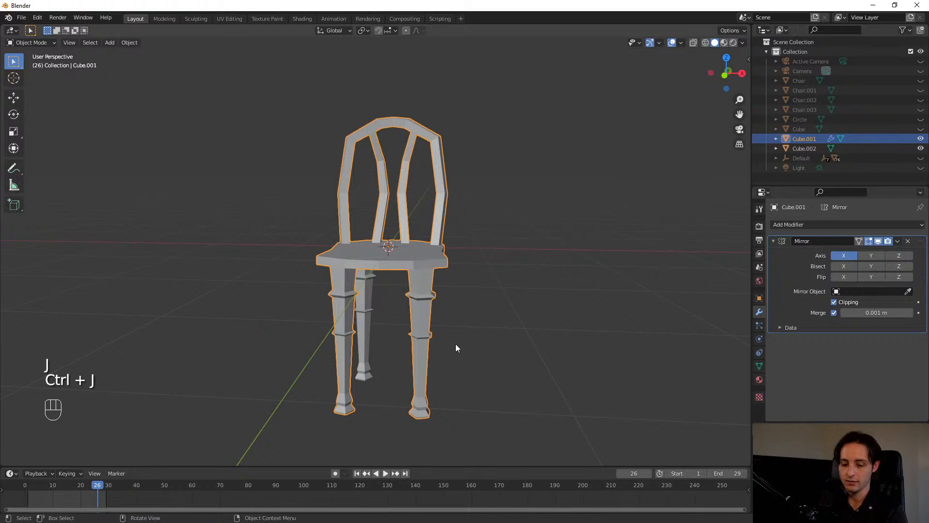
- Join the rear leg Cube.002 into the mirrored chair object Cube.001
{"action": "middle_click_drag", "start_coordinate": [456, 344], "coordinate": [410, 306]}
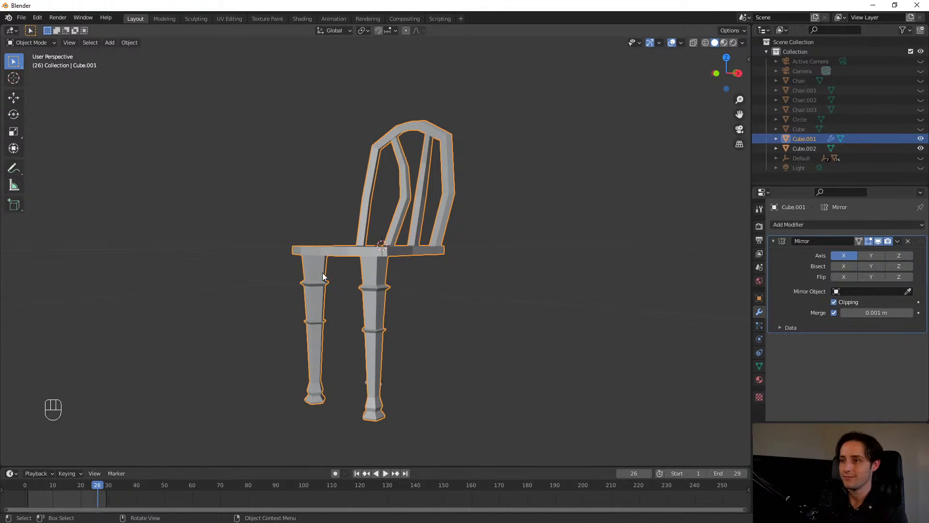
{"action": "middle_click_drag", "start_coordinate": [401, 217], "coordinate": [376, 275]}
{"action": "left_click", "coordinate": [381, 264]}
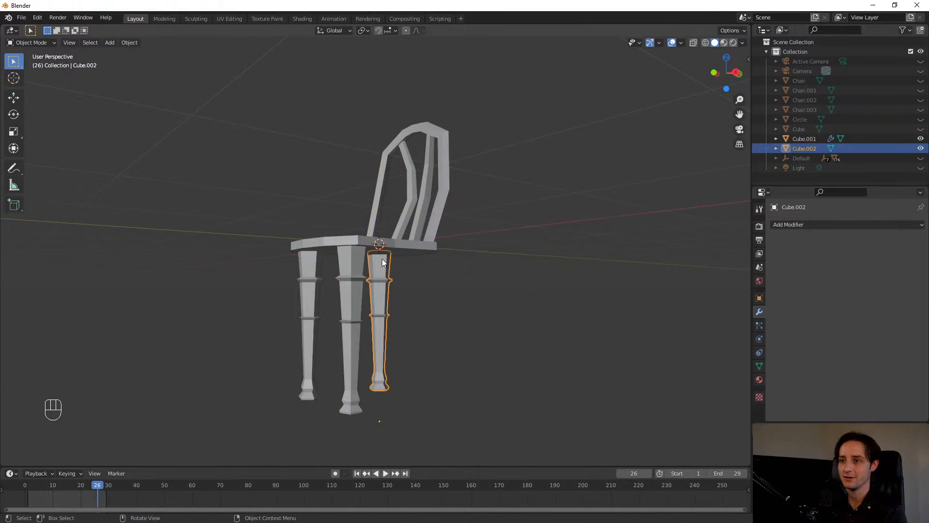
{"action": "left_click", "coordinate": [315, 244], "text": "shift"}
{"action": "key", "text": "ctrl+j"}
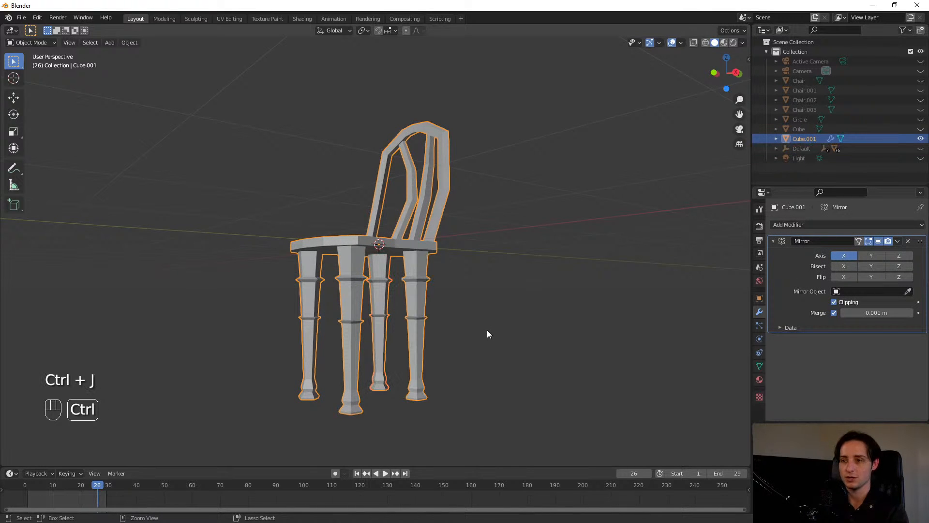
- Examine the four-legged chair's proportions from several angles and distances
{"action": "middle_click_drag", "start_coordinate": [494, 313], "coordinate": [474, 303]}
{"action": "scroll", "coordinate": [476, 307], "scroll_direction": "down", "scroll_amount": 5}
{"action": "scroll", "coordinate": [475, 303], "scroll_direction": "up", "scroll_amount": 8}
{"action": "scroll", "coordinate": [479, 280], "scroll_direction": "down", "scroll_amount": 6}
{"action": "mouse_move", "coordinate": [484, 254]}
{"action": "middle_mouse_down"}
{"action": "mouse_move", "coordinate": [426, 248]}
{"action": "mouse_move", "coordinate": [473, 243]}
{"action": "mouse_move", "coordinate": [432, 233]}
{"action": "mouse_move", "coordinate": [469, 246]}
{"action": "middle_mouse_up"}
{"action": "scroll", "coordinate": [469, 246], "scroll_direction": "up", "scroll_amount": 5}
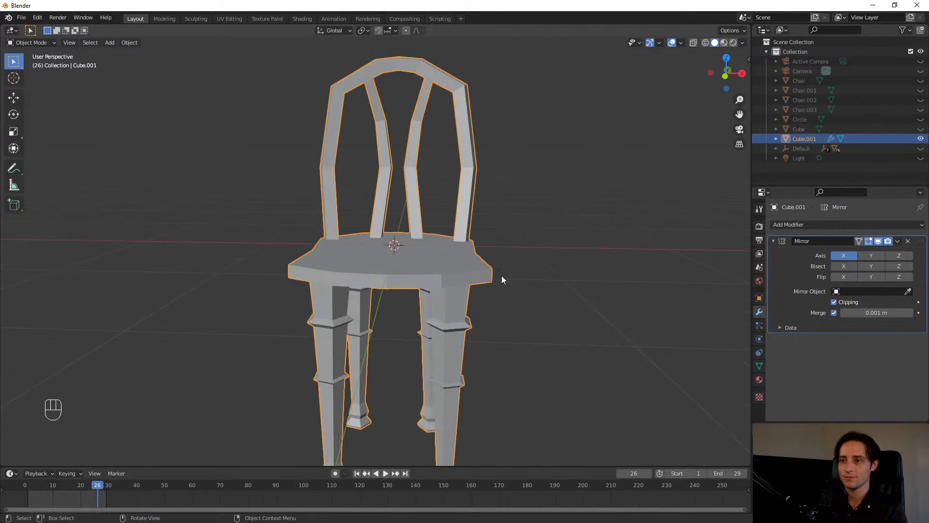
{"action": "left_click", "coordinate": [585, 290]}
{"action": "middle_click_drag", "start_coordinate": [585, 289], "coordinate": [490, 289]}
- Enter Edit Mode on the mirrored chair and add a cube to its mesh for a leg crossbar
{"action": "left_click", "coordinate": [428, 249]}
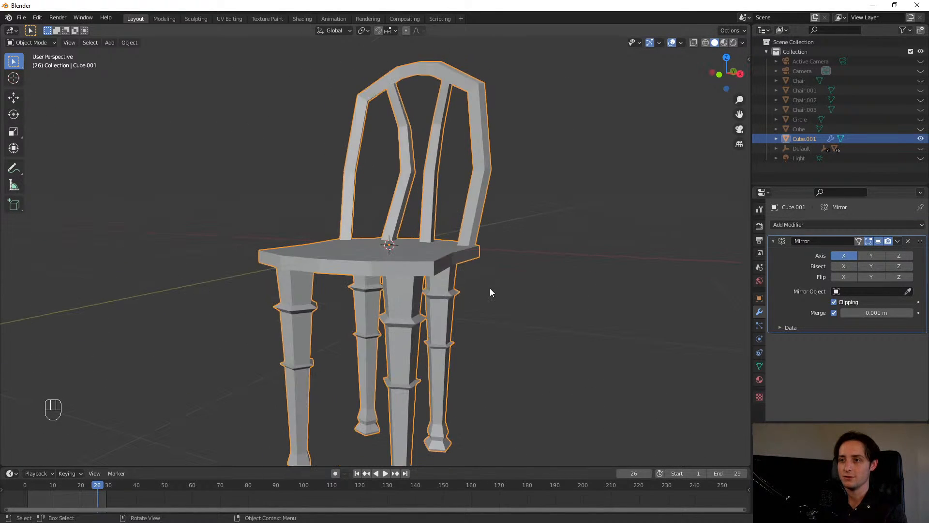
{"action": "key", "text": "Tab"}
{"action": "left_click", "coordinate": [566, 294]}
{"action": "middle_click_drag", "start_coordinate": [327, 335], "coordinate": [363, 341]}
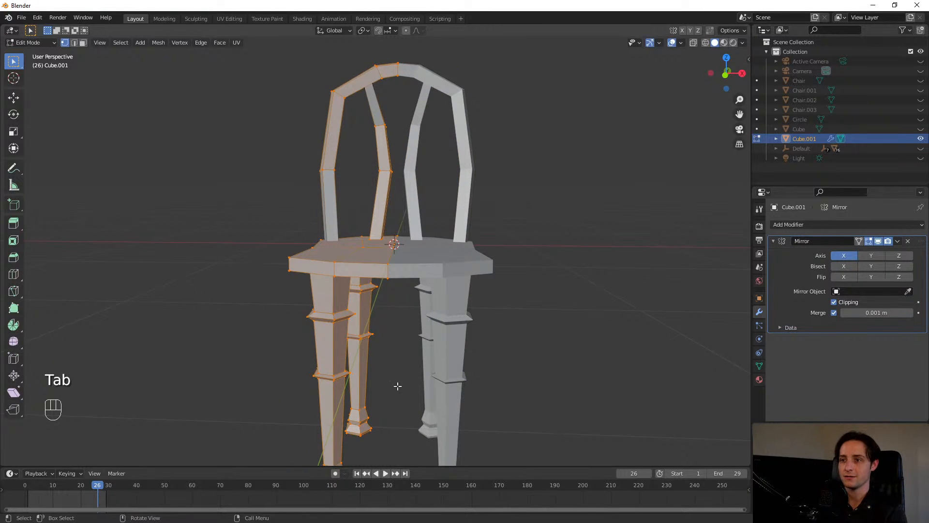
{"action": "middle_click_drag", "start_coordinate": [444, 303], "coordinate": [374, 155], "text": "shift"}
{"action": "scroll", "coordinate": [451, 242], "scroll_direction": "up", "scroll_amount": 2}
{"action": "middle_click_drag", "start_coordinate": [450, 244], "coordinate": [365, 278]}
{"action": "middle_click_drag", "start_coordinate": [323, 301], "coordinate": [505, 291]}
{"action": "middle_click_drag", "start_coordinate": [380, 312], "coordinate": [427, 321]}
{"action": "key", "text": "shift+a"}
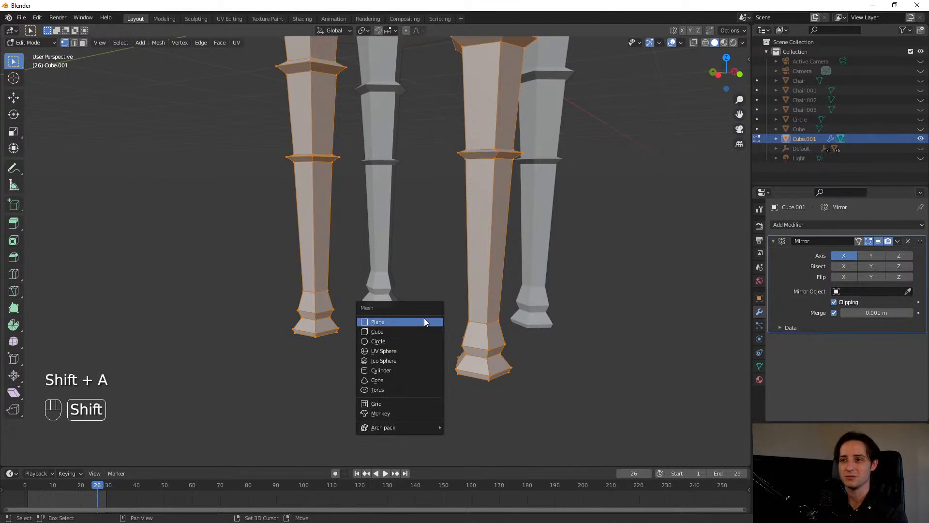
{"action": "key", "text": "shift+a"}
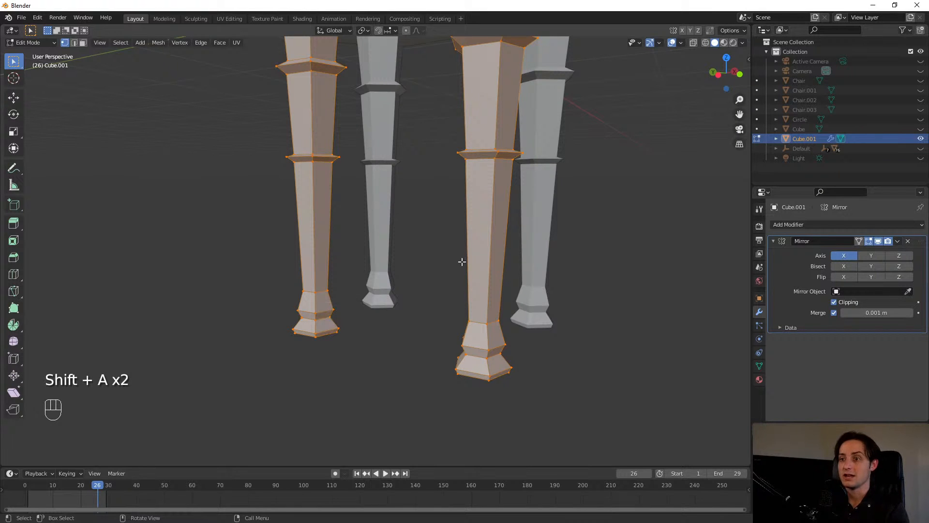
{"action": "key", "text": "shift+a"}
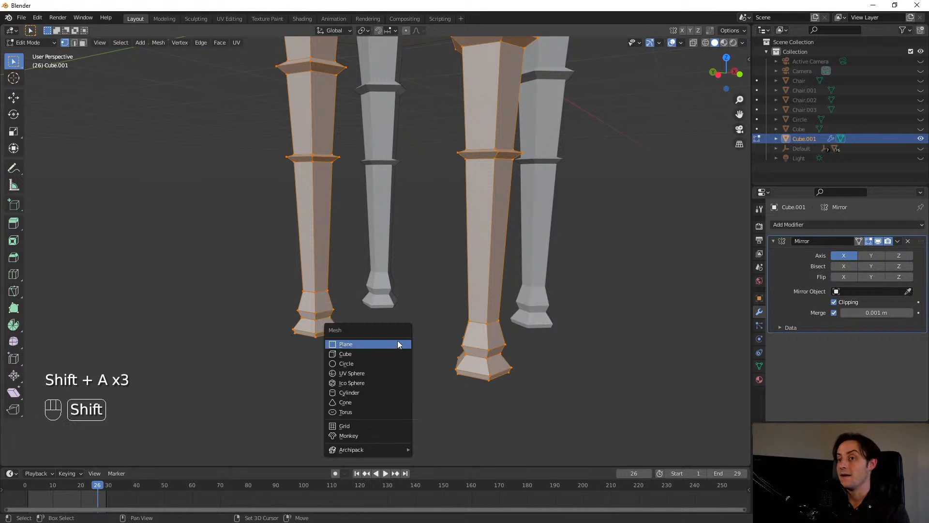
{"action": "left_click", "coordinate": [374, 355]}
- Scale the cube to about 0.047 and move it about 1.25 m down the Z axis, between the chair legs
{"action": "scroll", "coordinate": [440, 291], "scroll_direction": "down", "scroll_amount": 5}
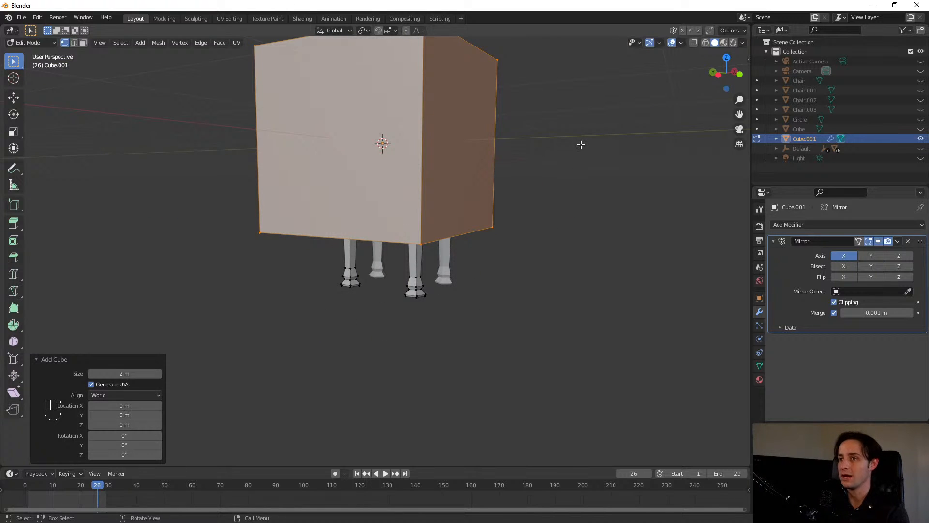
{"action": "key", "text": "s"}
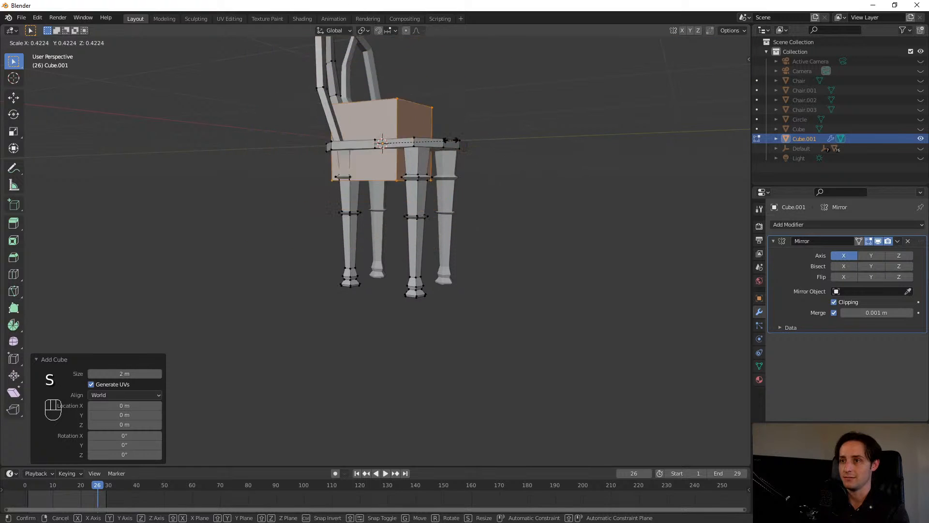
{"action": "left_click", "coordinate": [400, 127]}
{"action": "key", "text": "g"}
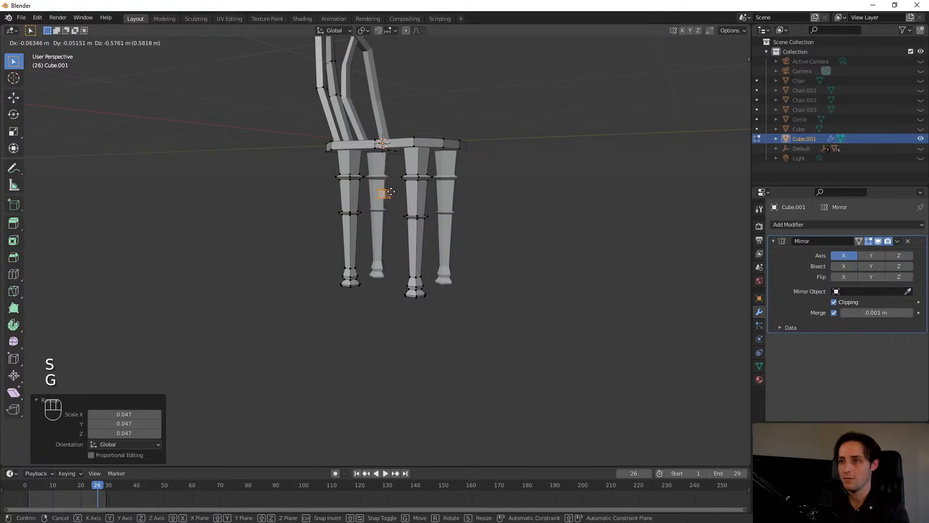
{"action": "key", "text": "z"}
{"action": "left_click", "coordinate": [396, 246]}
- Stretch the small cube about 7.6 times along X into a bar spanning the legs and thin it along Z
{"action": "key", "text": "KP_1"}
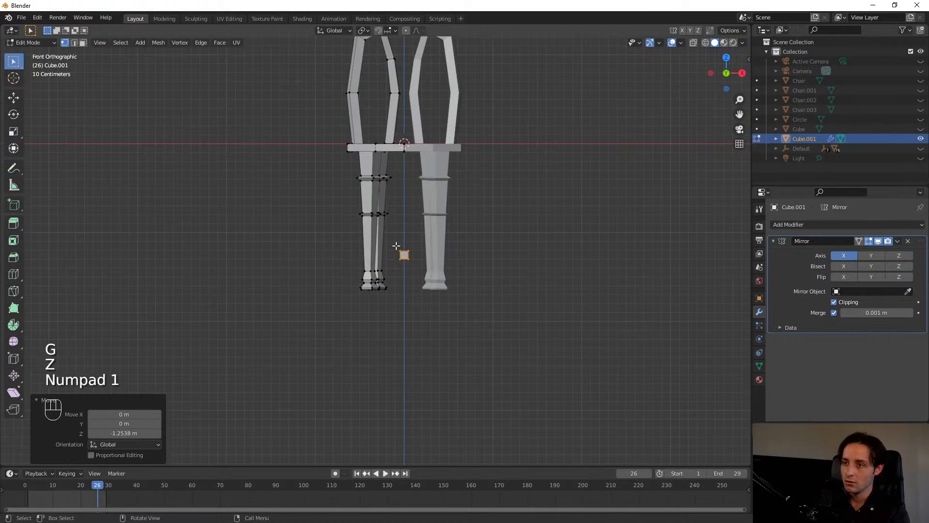
{"action": "scroll", "coordinate": [485, 286], "scroll_direction": "up", "scroll_amount": 5}
{"action": "key", "text": "s"}
{"action": "key", "text": "x"}
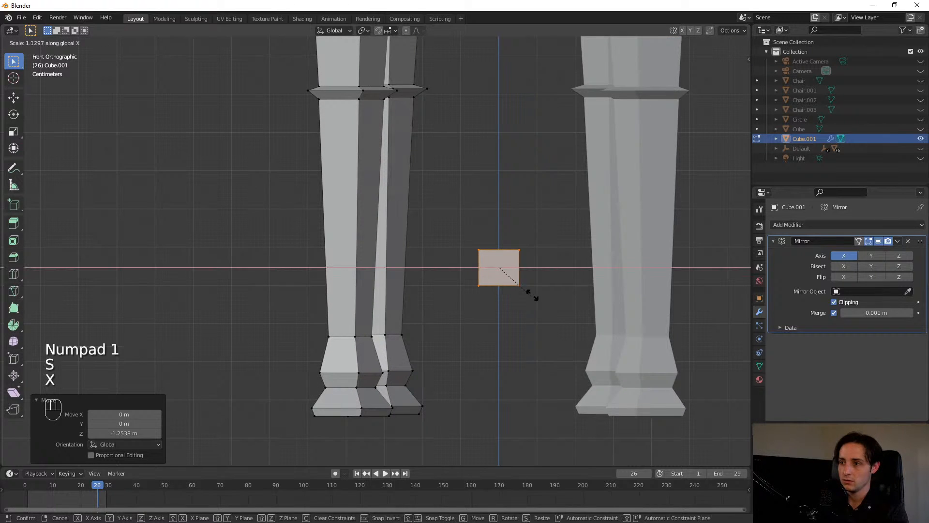
{"action": "left_click", "coordinate": [40, 258]}
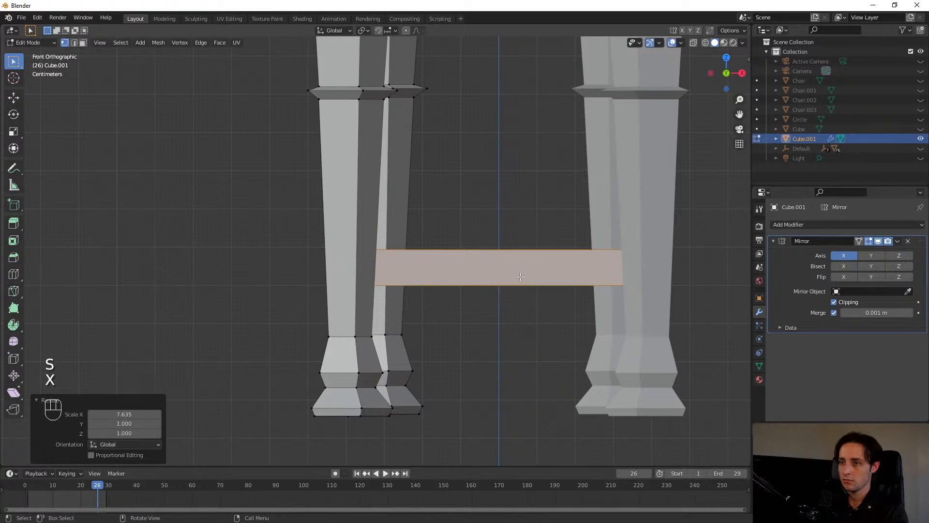
{"action": "key", "text": "s"}
{"action": "key", "text": "z"}
{"action": "left_click", "coordinate": [541, 273]}
- Move the bar about 0.31 m along negative Y and slightly upward, towards the front legs
{"action": "middle_click_drag", "start_coordinate": [541, 274], "coordinate": [423, 311]}
{"action": "scroll", "coordinate": [429, 304], "scroll_direction": "down", "scroll_amount": 5}
{"action": "scroll", "coordinate": [433, 309], "scroll_direction": "down", "scroll_amount": 4}
{"action": "key", "text": "g"}
{"action": "left_click", "coordinate": [384, 307]}
{"action": "scroll", "coordinate": [423, 311], "scroll_direction": "up", "scroll_amount": 4}
- Shift the bar across the mirror plane until its inner end clips at the centre and its outer end meets the leg
{"action": "key", "text": "KP_1"}
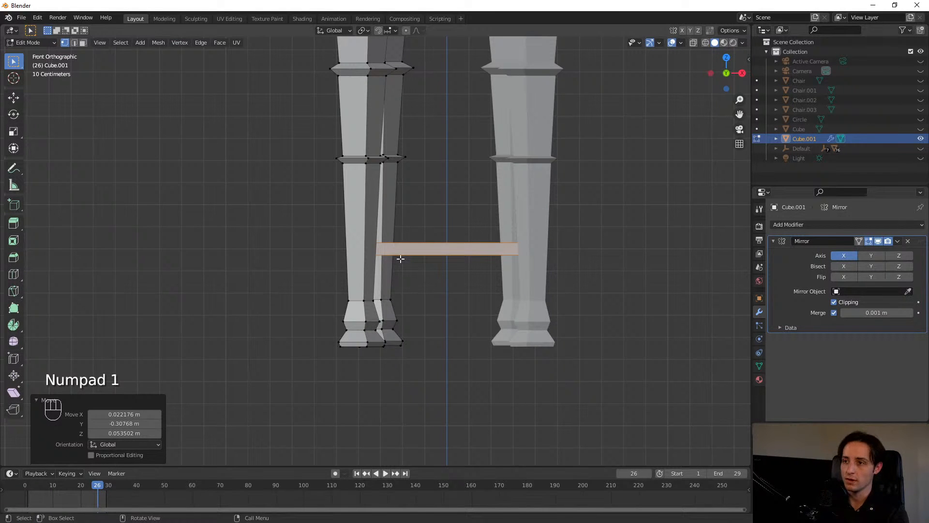
{"action": "key", "text": "g"}
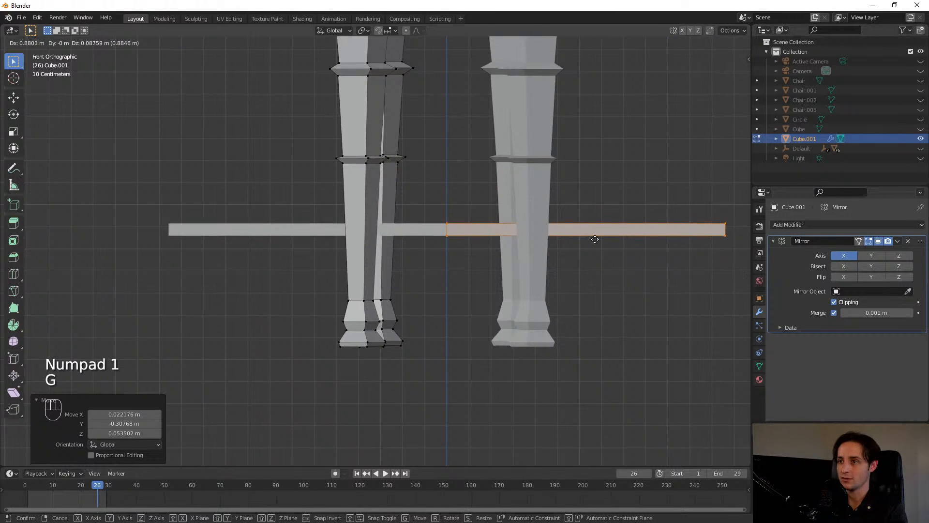
{"action": "left_click", "coordinate": [530, 297]}
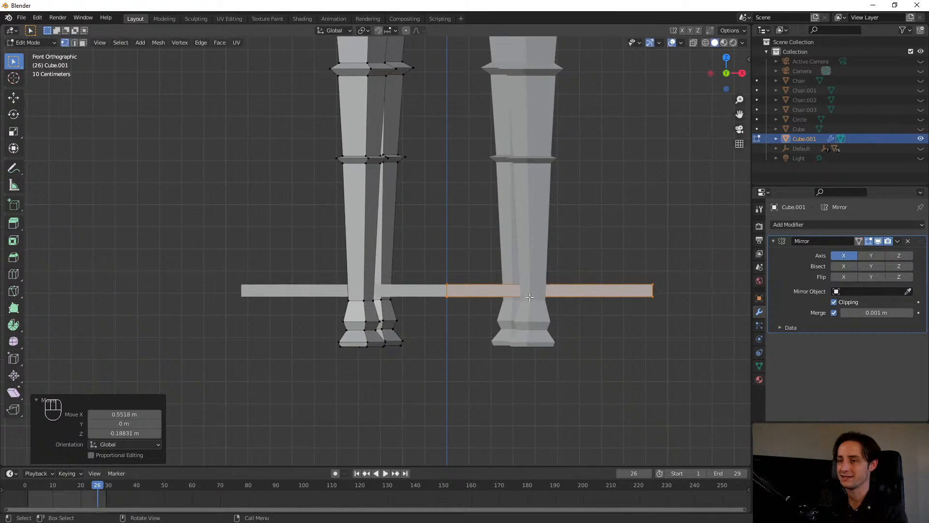
{"action": "key", "text": "g"}
{"action": "left_click", "coordinate": [676, 256]}
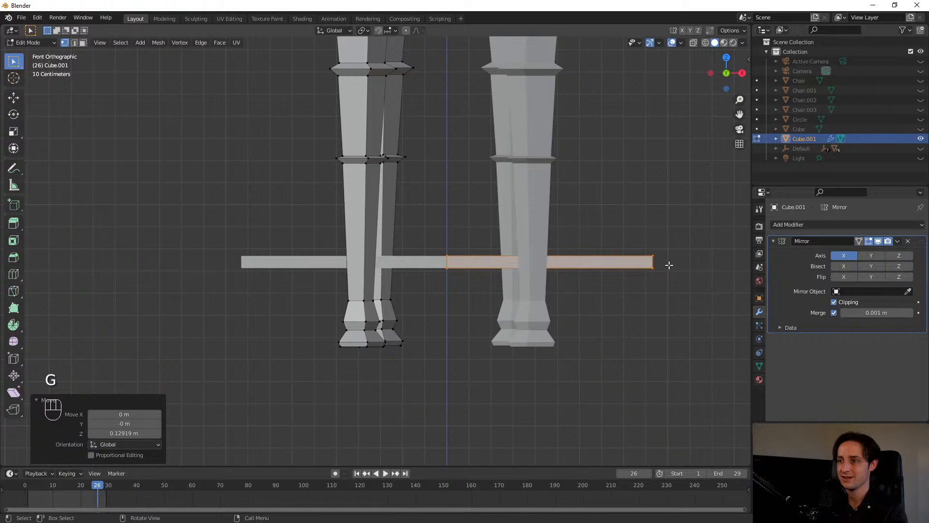
{"action": "key", "text": "g"}
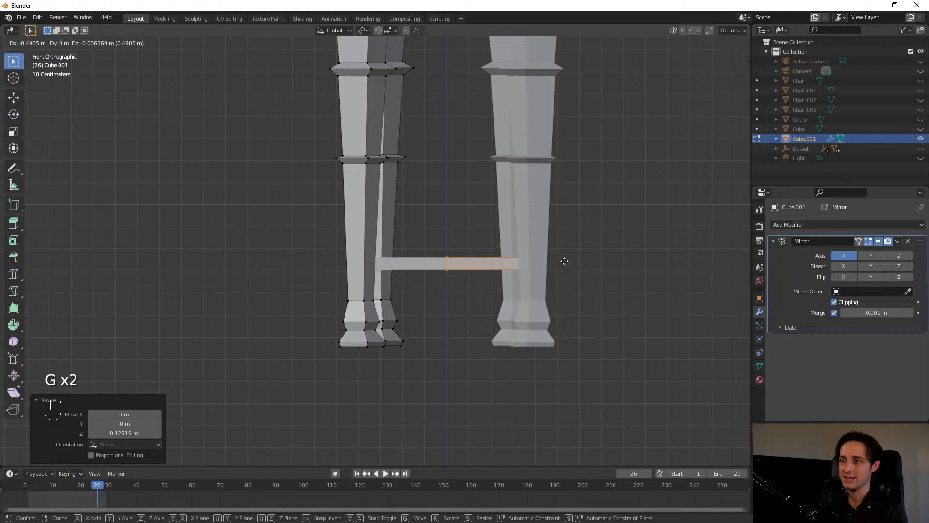
{"action": "left_click", "coordinate": [567, 257]}
- Align the crossbar in depth with the two front legs and raise it about 0.09 m
{"action": "key", "text": "KP_3"}
{"action": "key", "text": "g"}
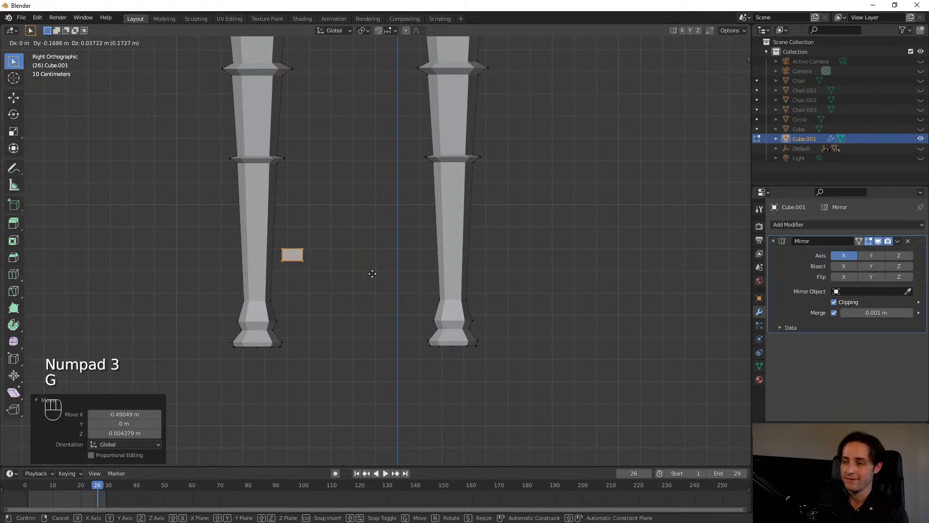
{"action": "left_click", "coordinate": [352, 276]}
{"action": "middle_click_drag", "start_coordinate": [379, 292], "coordinate": [464, 277]}
{"action": "key", "text": "g"}
{"action": "left_click", "coordinate": [475, 277]}
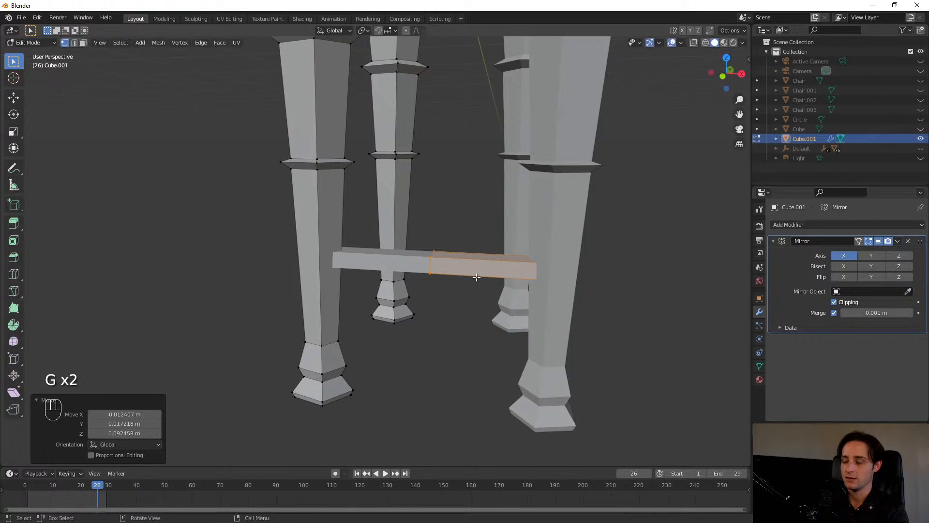
- Add one centred lengthwise loop cut around the crossbar
{"action": "middle_click_drag", "start_coordinate": [603, 247], "coordinate": [504, 318]}
{"action": "key", "text": "KP_1"}
{"action": "scroll", "coordinate": [560, 269], "scroll_direction": "up", "scroll_amount": 4}
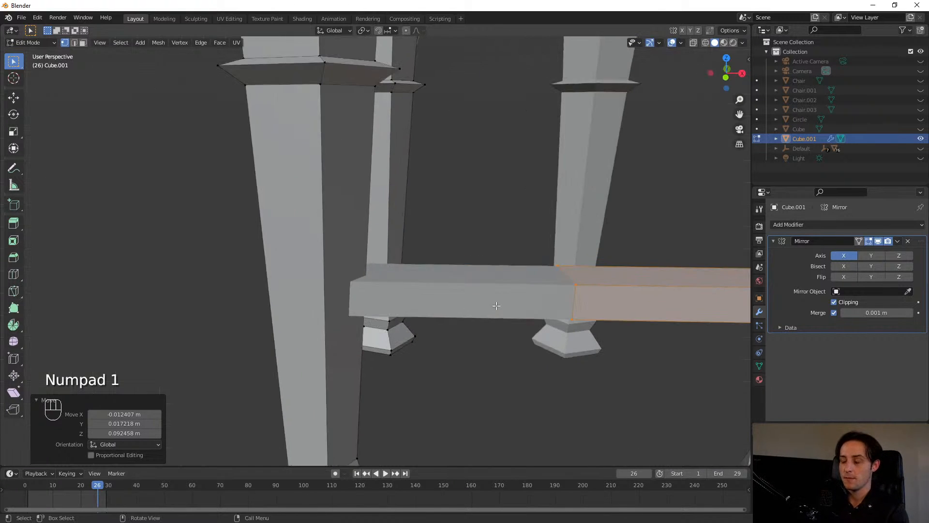
{"action": "key", "text": "ctrl+r"}
{"action": "left_click", "coordinate": [566, 271]}
{"action": "key", "text": "Escape"}
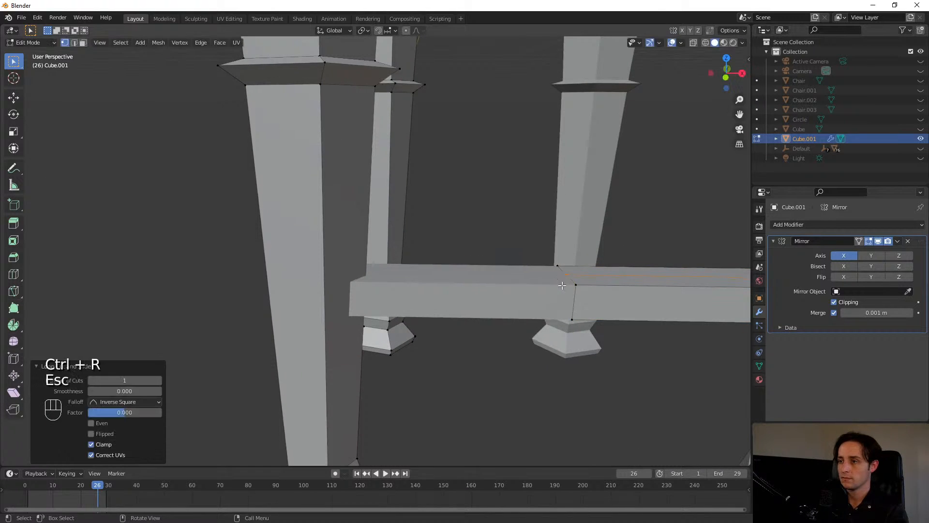
- Switch to wireframe shading and delete the crossbar's two inner end faces at the mirror plane
{"action": "middle_click_drag", "start_coordinate": [556, 281], "coordinate": [409, 394]}
{"action": "scroll", "coordinate": [409, 393], "scroll_direction": "up", "scroll_amount": 1}
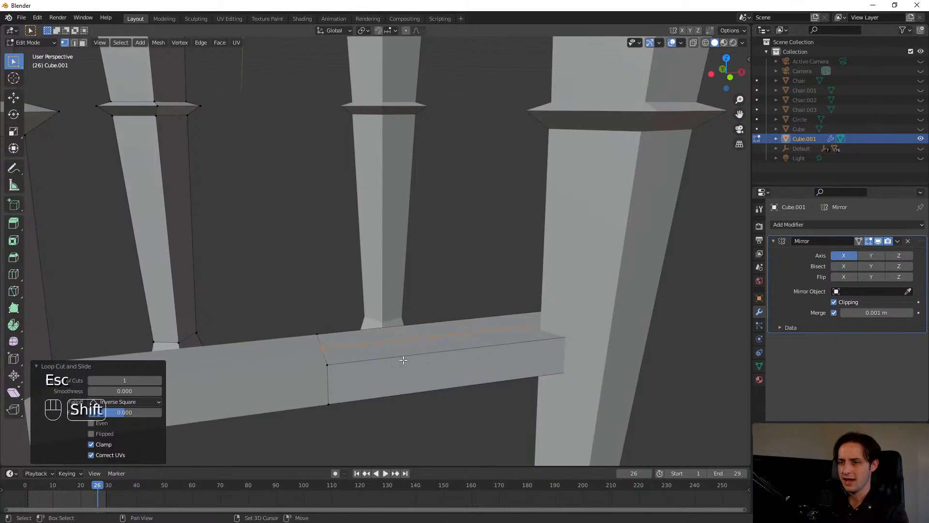
{"action": "middle_click_drag", "start_coordinate": [402, 359], "coordinate": [448, 324], "text": "shift"}
{"action": "middle_click_drag", "start_coordinate": [448, 324], "coordinate": [497, 329]}
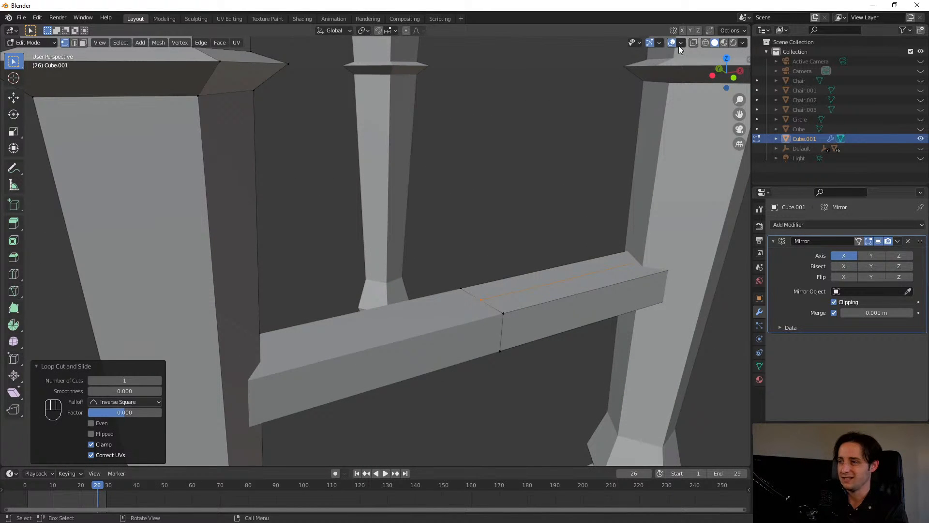
{"action": "left_click", "coordinate": [706, 43]}
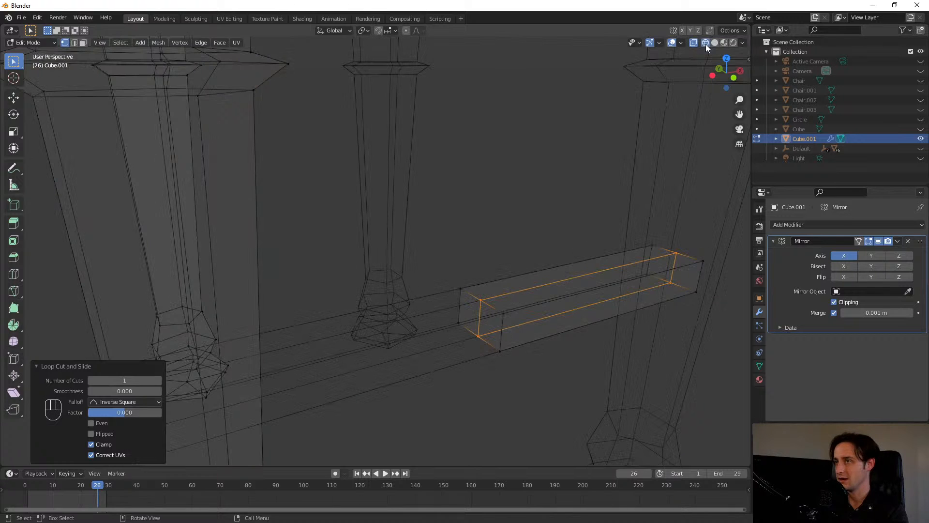
{"action": "left_click", "coordinate": [477, 336]}
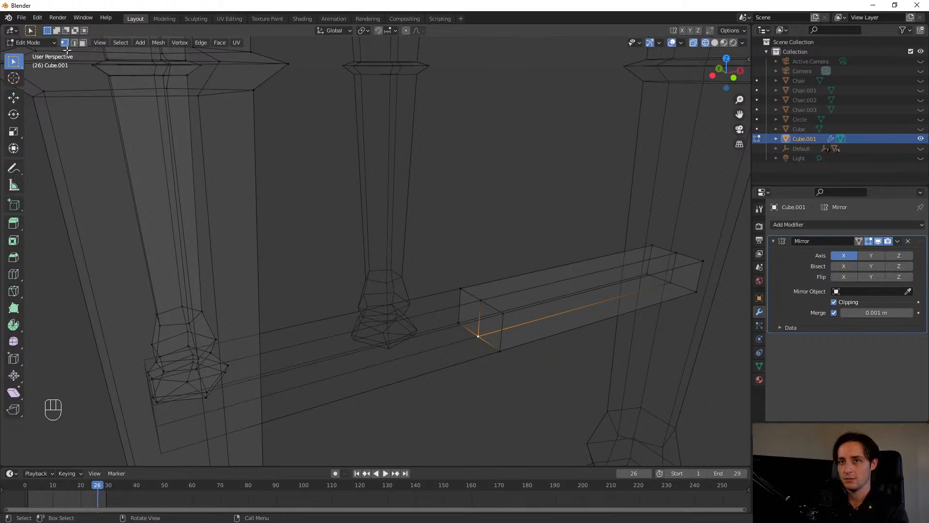
{"action": "left_click", "coordinate": [468, 311]}
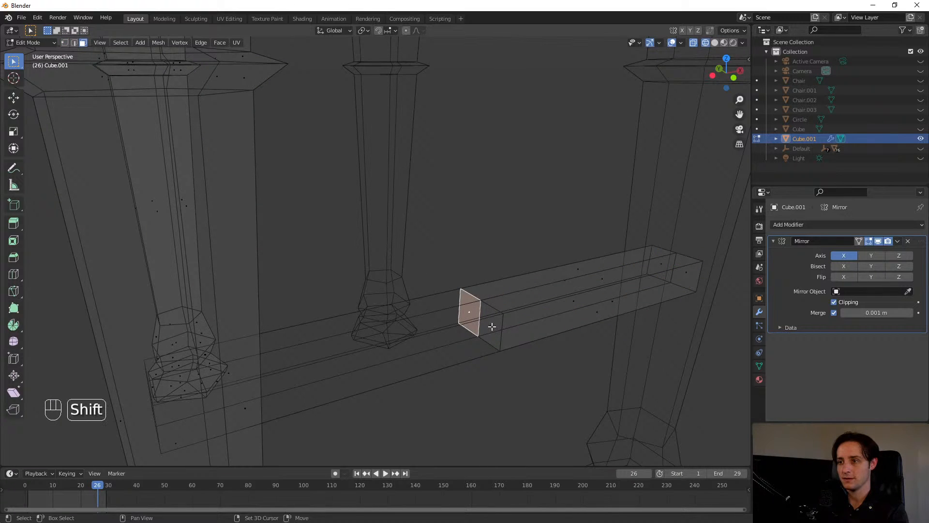
{"action": "left_click", "coordinate": [494, 333]}
{"action": "left_click", "coordinate": [469, 311], "text": "shift"}
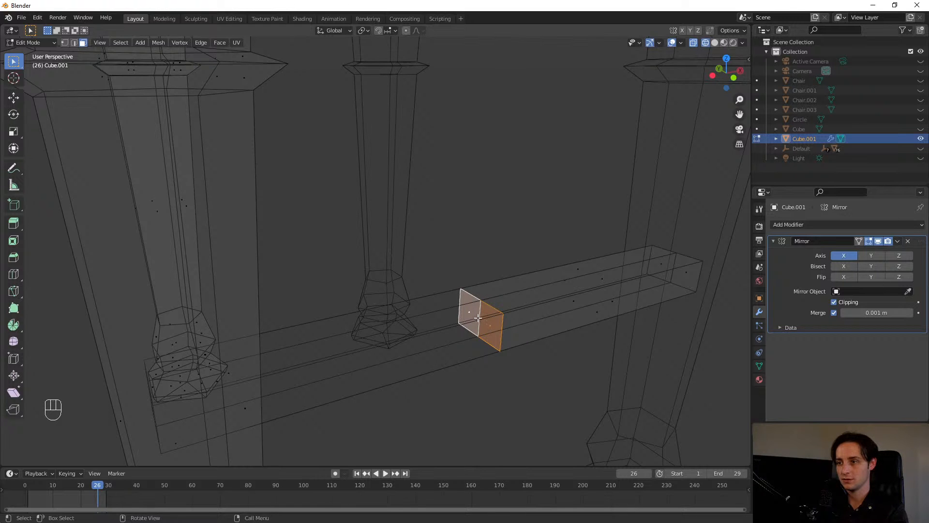
{"action": "key", "text": "x"}
{"action": "left_click", "coordinate": [477, 317]}
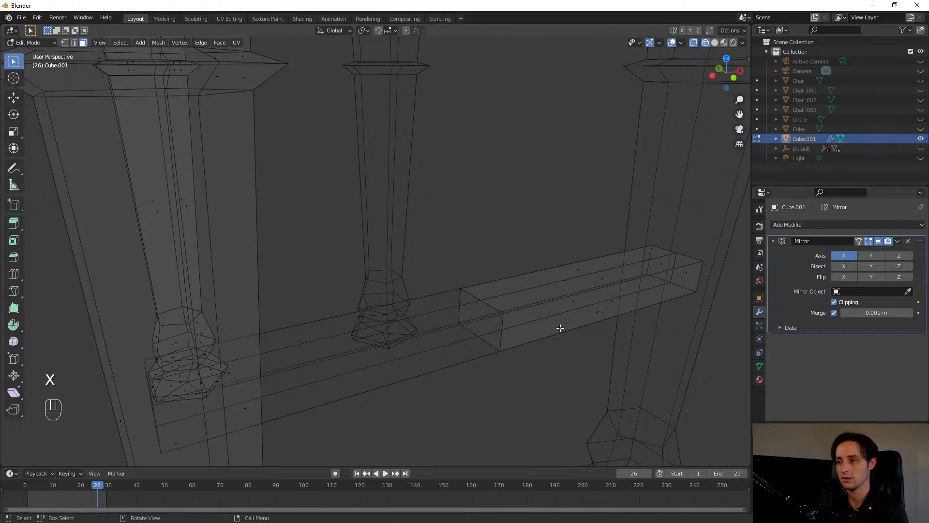
- Delete the crossbar's two outer end faces at the leg
{"action": "middle_click_drag", "start_coordinate": [559, 325], "coordinate": [506, 261]}
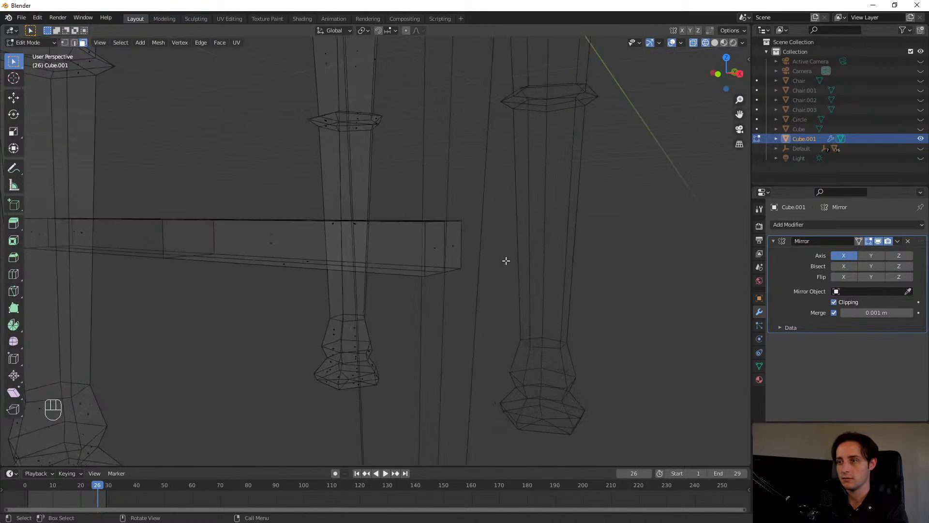
{"action": "left_click", "coordinate": [432, 249], "text": "shift"}
{"action": "left_click", "coordinate": [452, 245], "text": "shift"}
{"action": "key", "text": "x"}
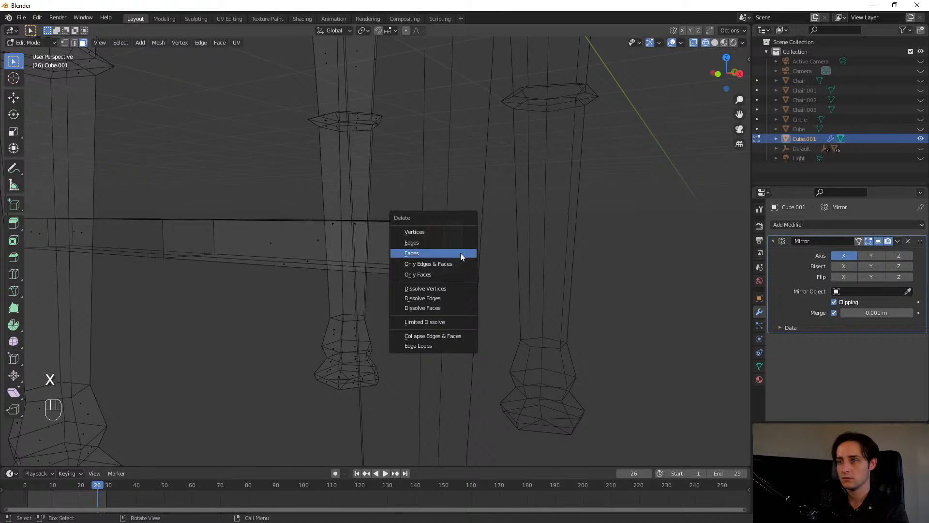
{"action": "left_click", "coordinate": [459, 251]}
- Scale the crossbar's upper and lower lengthwise middle edges to about 1.93 along Z for a hexagonal profile
{"action": "middle_click_drag", "start_coordinate": [457, 253], "coordinate": [250, 245]}
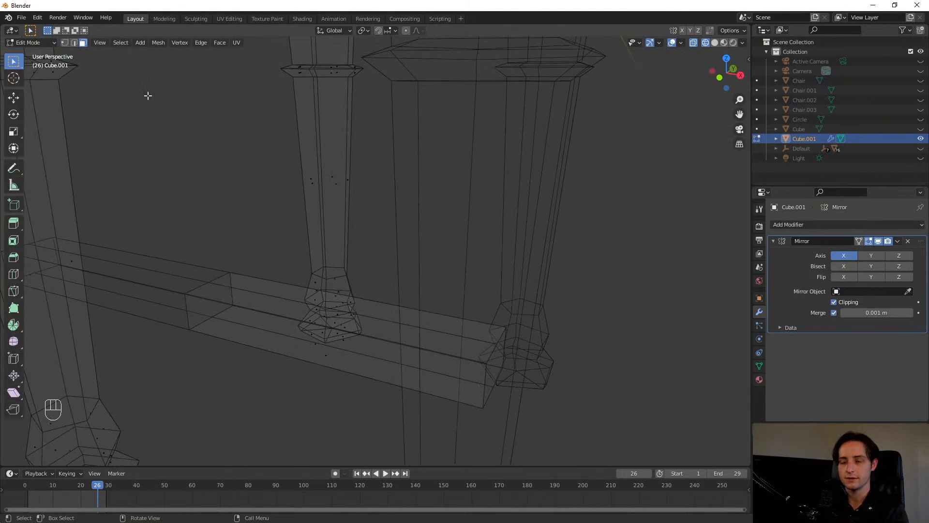
{"action": "left_click", "coordinate": [75, 43]}
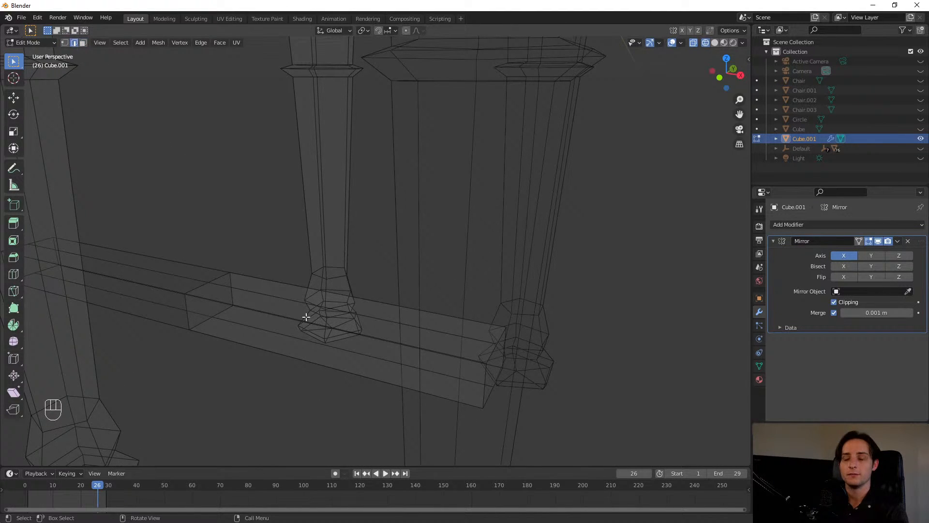
{"action": "left_click", "coordinate": [311, 304]}
{"action": "left_click", "coordinate": [292, 339], "text": "shift"}
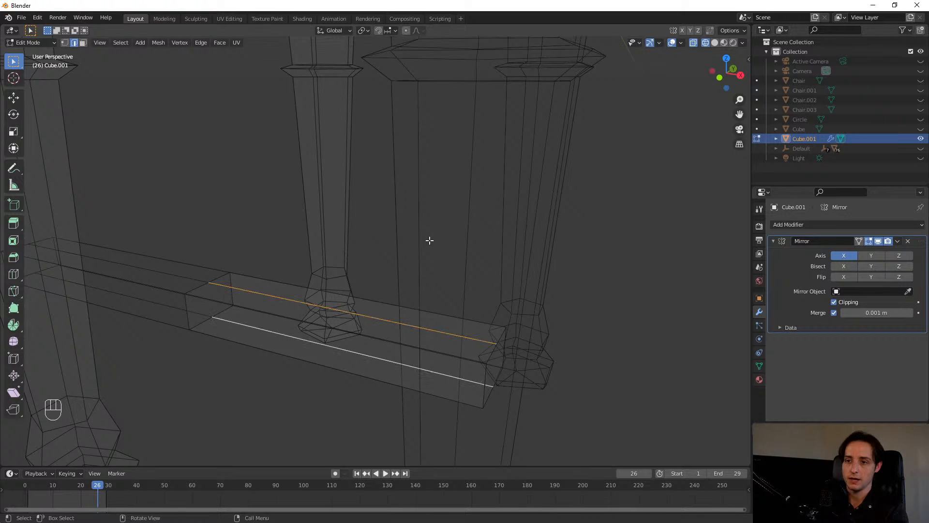
{"action": "key", "text": "s"}
{"action": "key", "text": "z"}
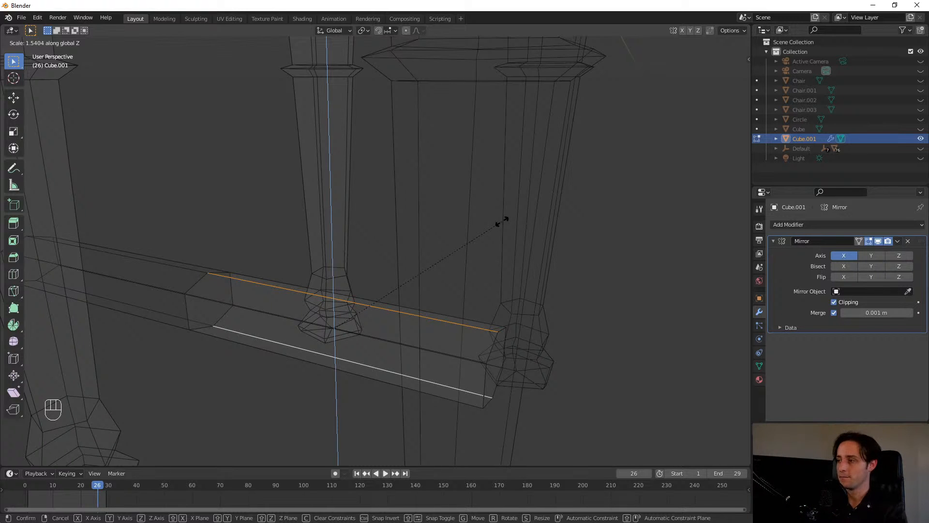
{"action": "left_click", "coordinate": [546, 193]}
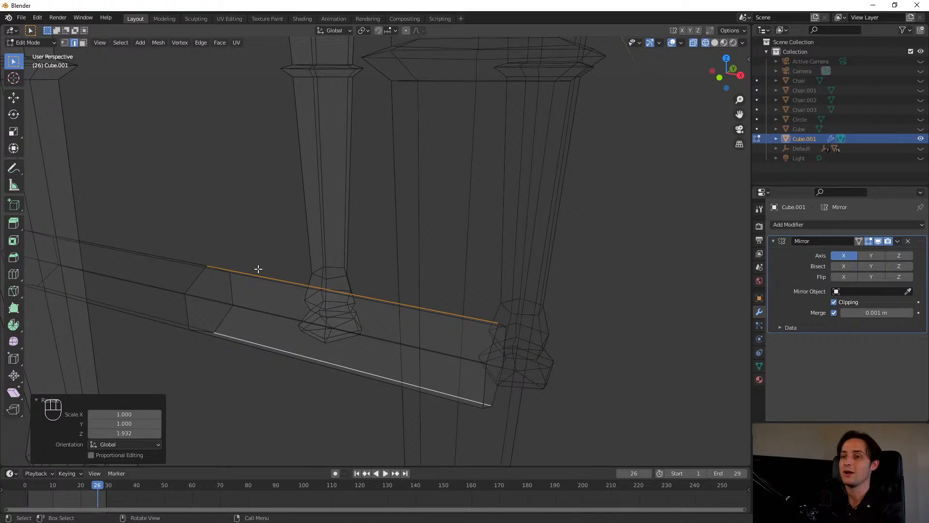
- Scale the crossbar's middle edge loop at the mirror plane to about 0.72 to narrow its centre
{"action": "middle_click_drag", "start_coordinate": [276, 308], "coordinate": [344, 249]}
{"action": "left_click_drag", "start_coordinate": [341, 201], "coordinate": [362, 288]}
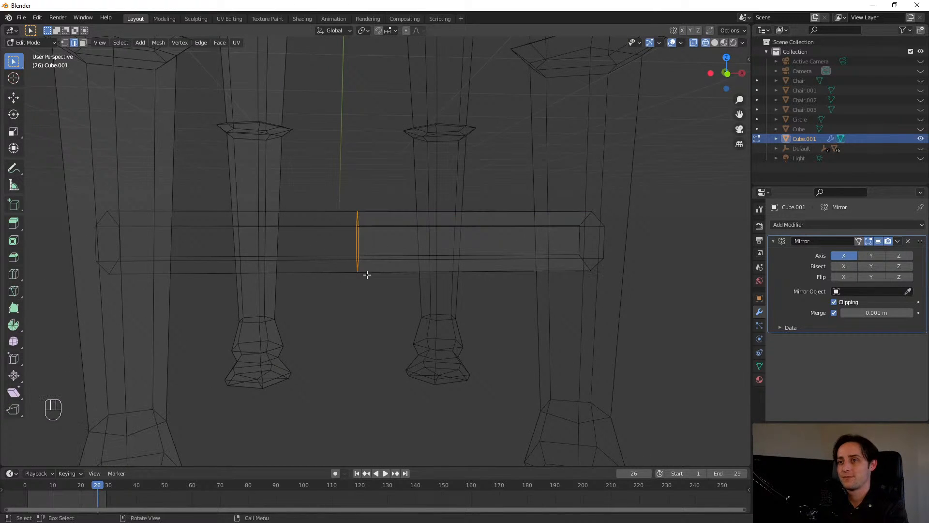
{"action": "key", "text": "s"}
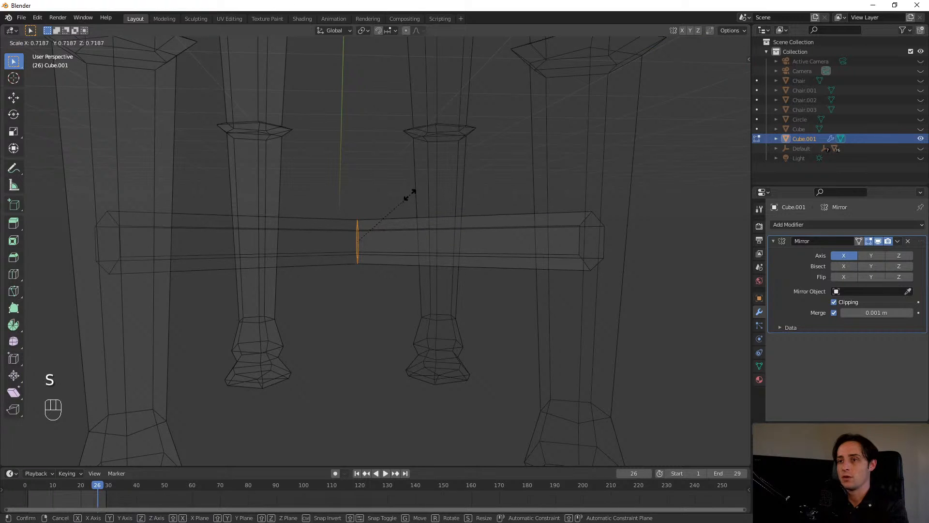
{"action": "left_click", "coordinate": [408, 195]}
- Return to Object Mode, switch to solid shading and inspect the crossbar on the whole chair
{"action": "middle_click_drag", "start_coordinate": [409, 195], "coordinate": [436, 235]}
{"action": "scroll", "coordinate": [438, 234], "scroll_direction": "down", "scroll_amount": 4}
{"action": "key", "text": "Tab"}
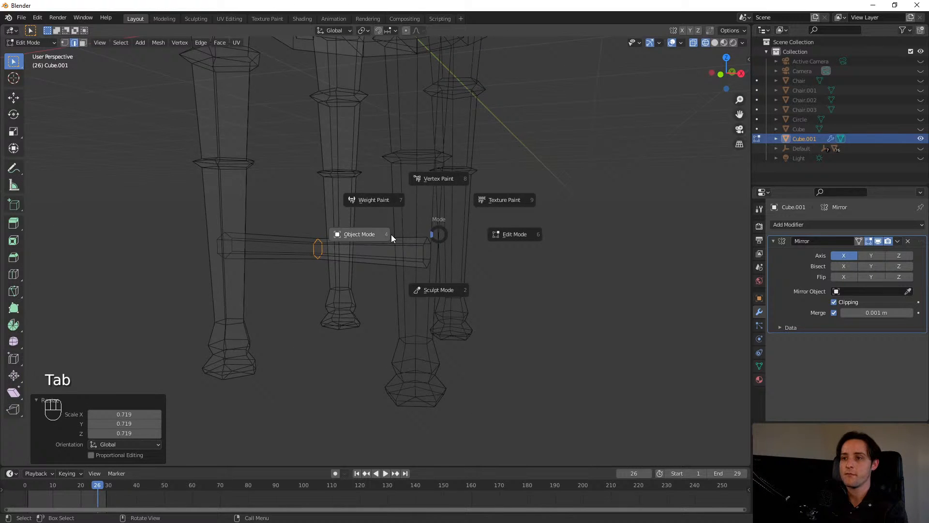
{"action": "left_click", "coordinate": [391, 233]}
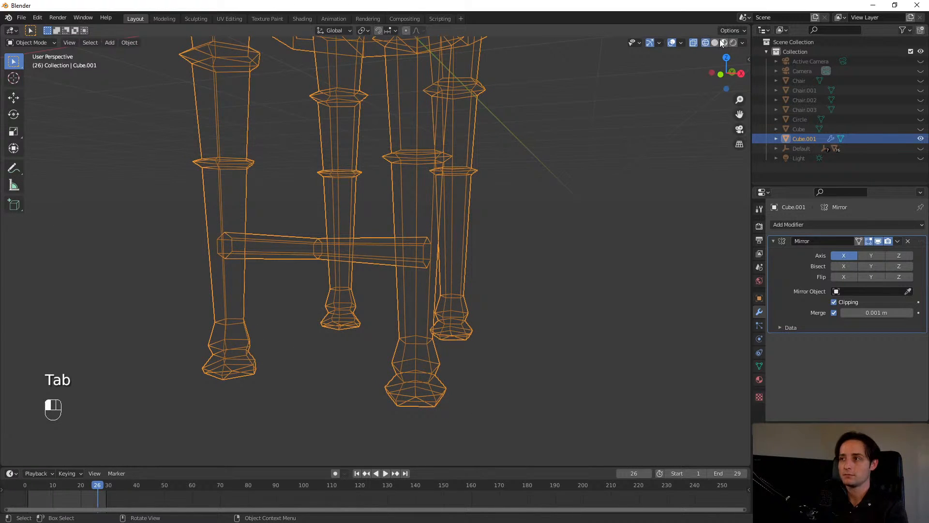
{"action": "left_click", "coordinate": [673, 71]}
{"action": "left_click", "coordinate": [715, 43]}
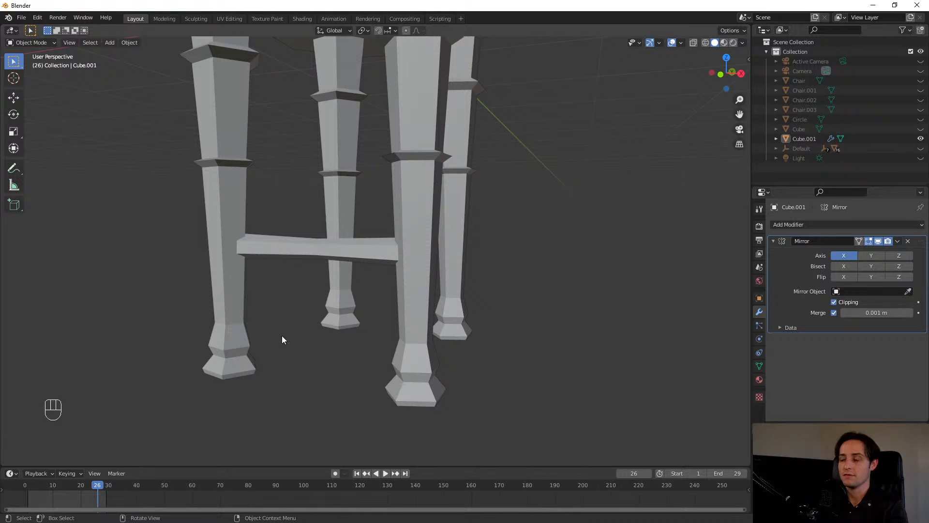
{"action": "scroll", "coordinate": [222, 269], "scroll_direction": "down", "scroll_amount": 6}
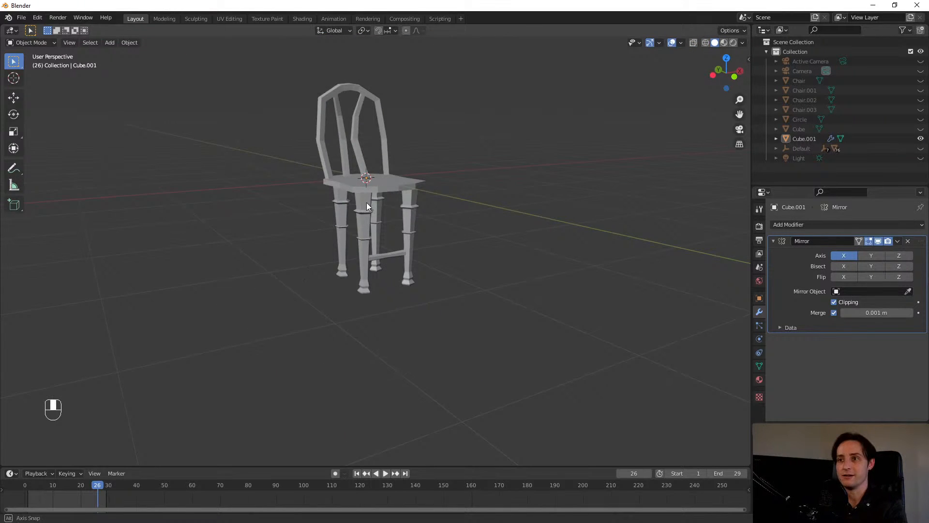
{"action": "middle_click_drag", "start_coordinate": [366, 203], "coordinate": [329, 207]}
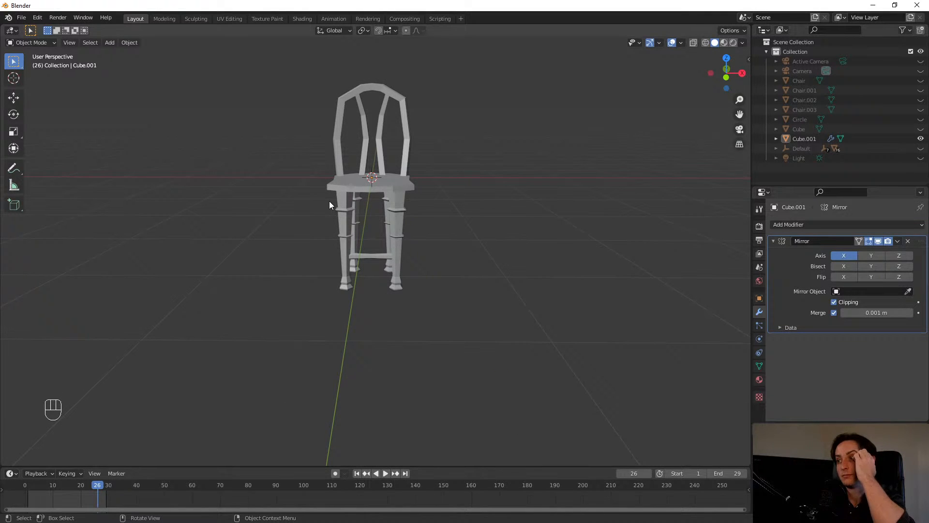
{"action": "scroll", "coordinate": [334, 203], "scroll_direction": "up", "scroll_amount": 8}
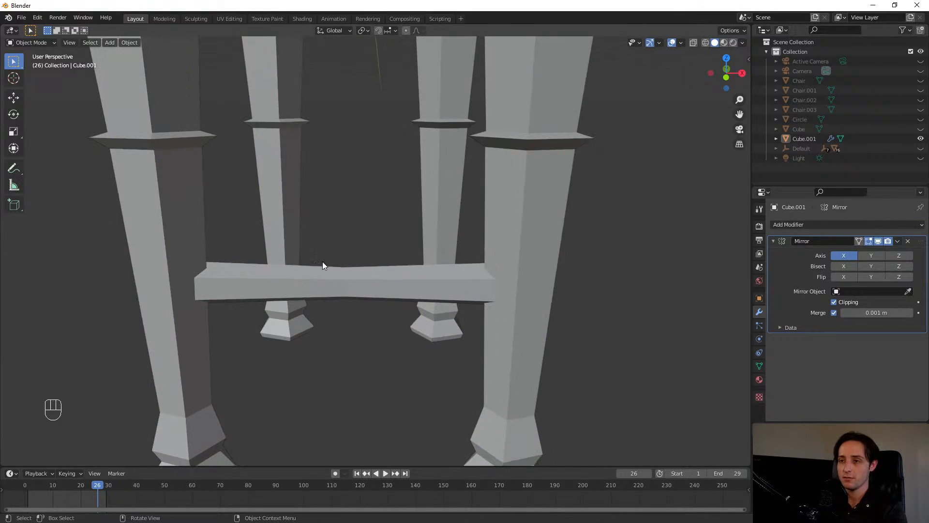
- Reopen the chair mesh in Edit Mode and switch to vertex selection
{"action": "key", "text": "Tab"}
{"action": "left_click", "coordinate": [448, 277]}
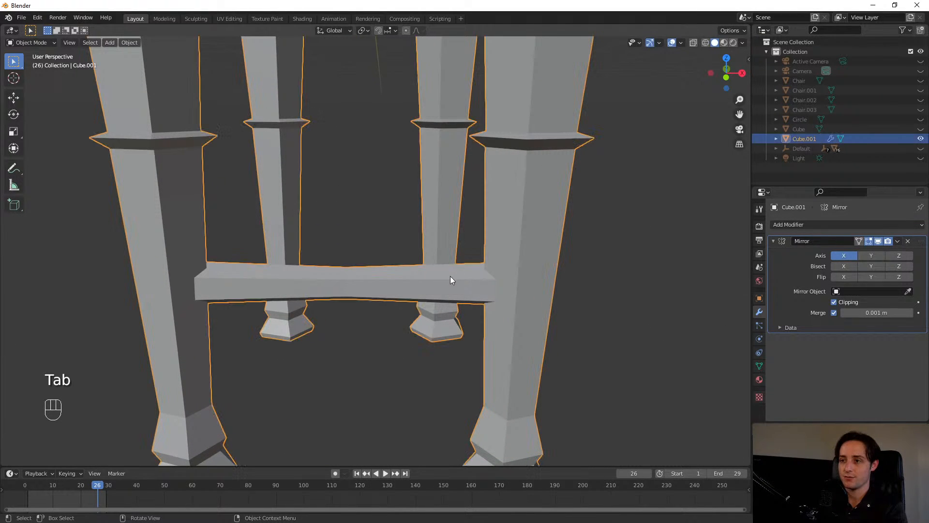
{"action": "key", "text": "Tab"}
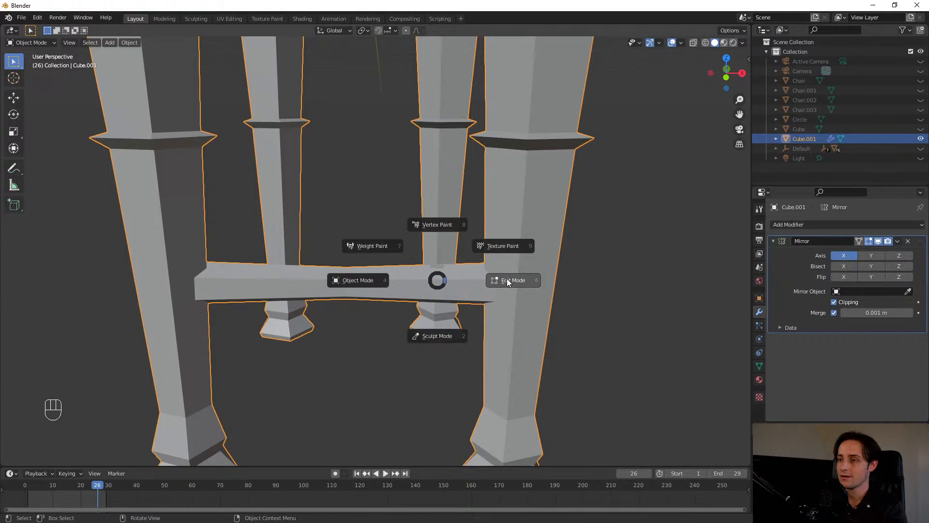
{"action": "left_click", "coordinate": [510, 281]}
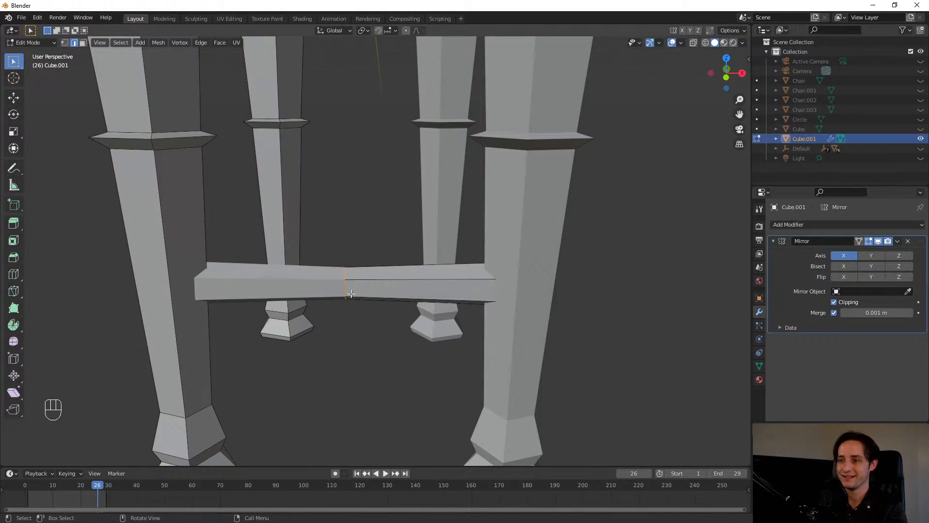
{"action": "scroll", "coordinate": [363, 297], "scroll_direction": "down", "scroll_amount": 8}
{"action": "scroll", "coordinate": [314, 163], "scroll_direction": "up", "scroll_amount": 6}
{"action": "scroll", "coordinate": [346, 228], "scroll_direction": "down", "scroll_amount": 8}
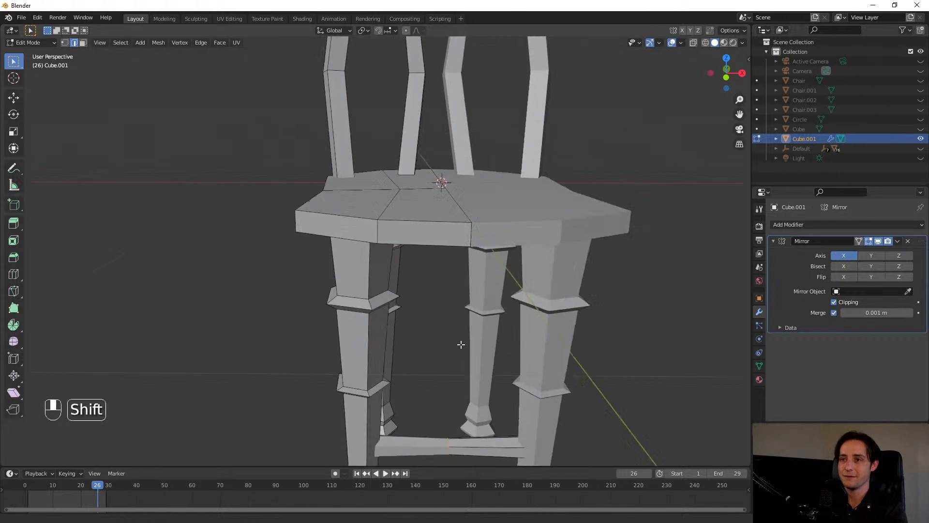
{"action": "left_click_drag", "start_coordinate": [335, 235], "coordinate": [498, 392]}
{"action": "left_click", "coordinate": [64, 43]}
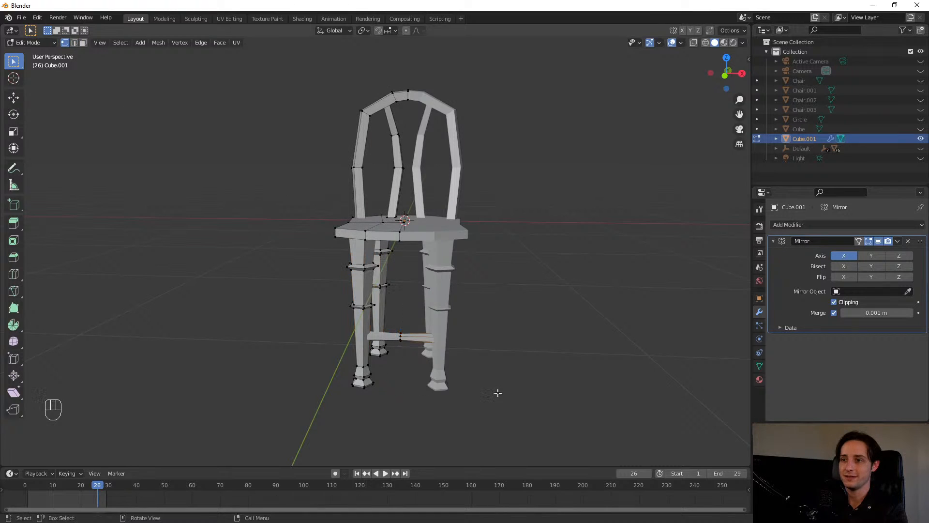
- Select all linked geometry of the crossbar's unmirrored half between the front legs
{"action": "scroll", "coordinate": [448, 386], "scroll_direction": "up", "scroll_amount": 6}
{"action": "middle_click_drag", "start_coordinate": [520, 341], "coordinate": [489, 218], "text": "shift"}
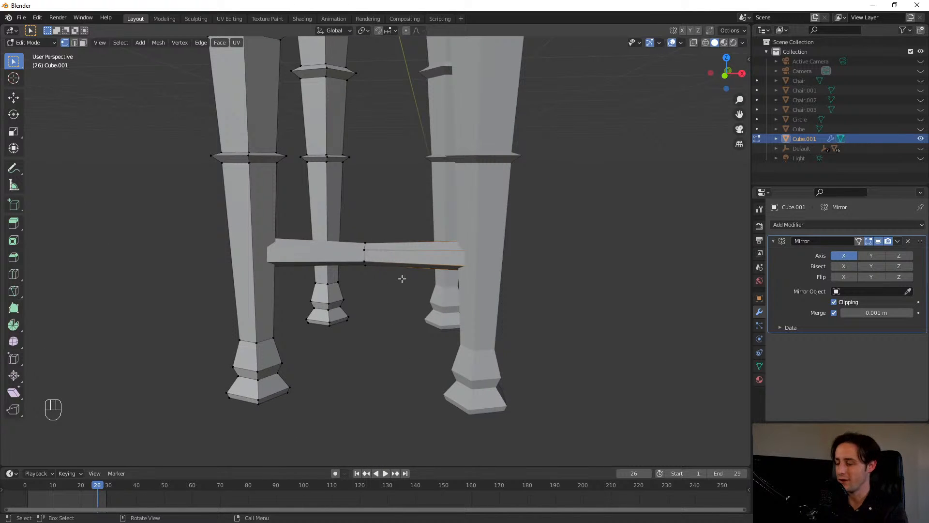
{"action": "left_click_drag", "start_coordinate": [325, 232], "coordinate": [415, 270]}
{"action": "middle_click_drag", "start_coordinate": [388, 272], "coordinate": [368, 257]}
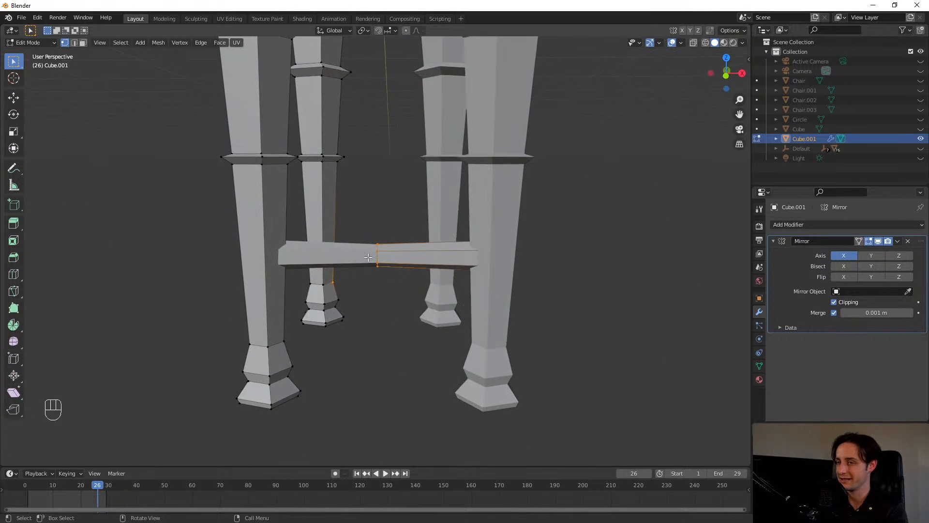
{"action": "key", "text": "l"}
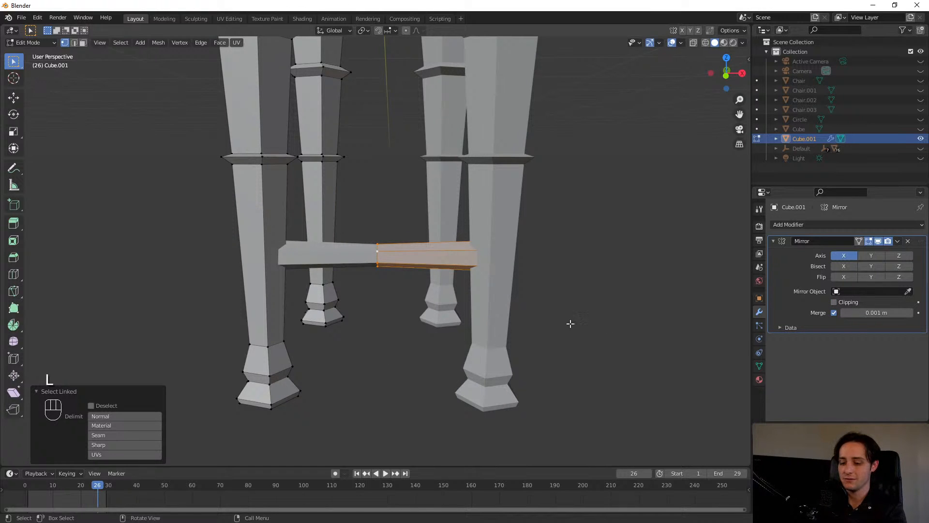
- Turn off Mirror clipping and move the crossbar half about 0.03 m along X and -0.12 m along Z
{"action": "key", "text": "g"}
{"action": "left_click", "coordinate": [639, 361]}
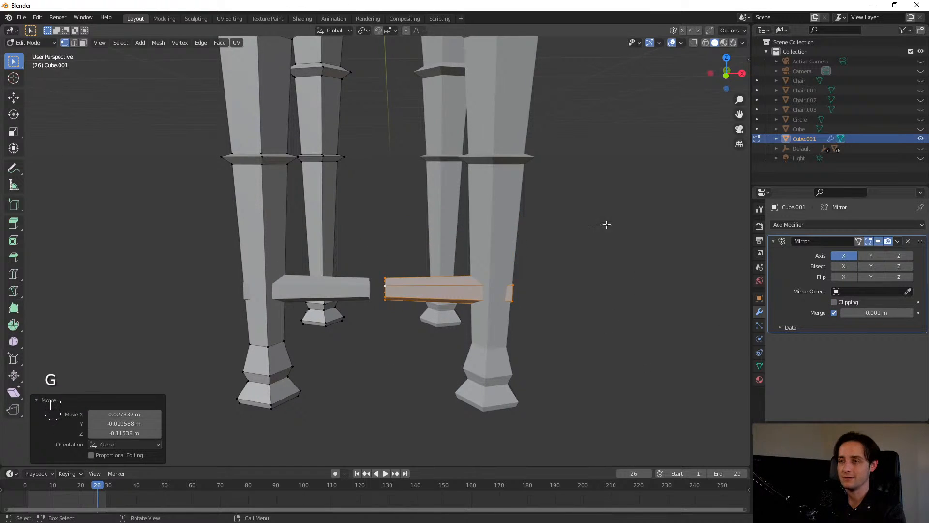
{"action": "key", "text": "r"}
{"action": "key", "text": "Escape"}
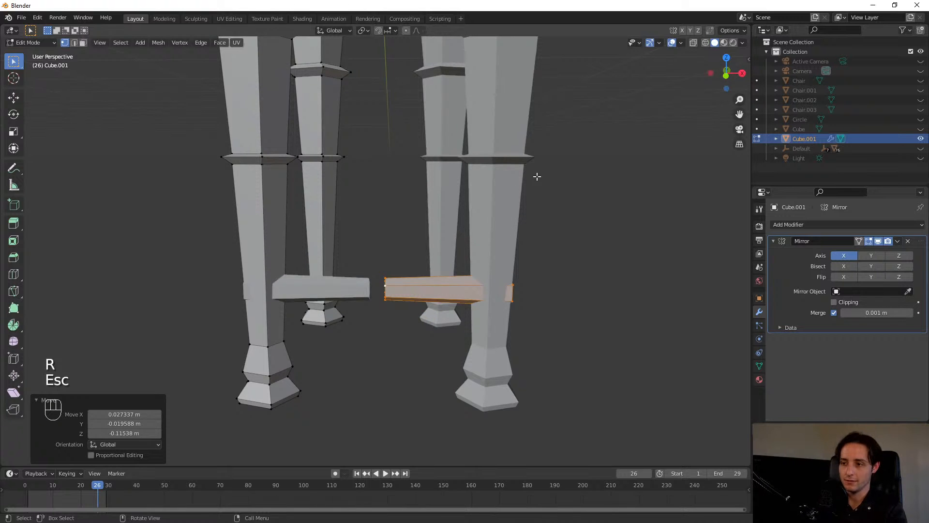
- Rotate the crossbar half 180° in the front orthographic view
{"action": "key", "text": "KP_1"}
{"action": "key", "text": "r"}
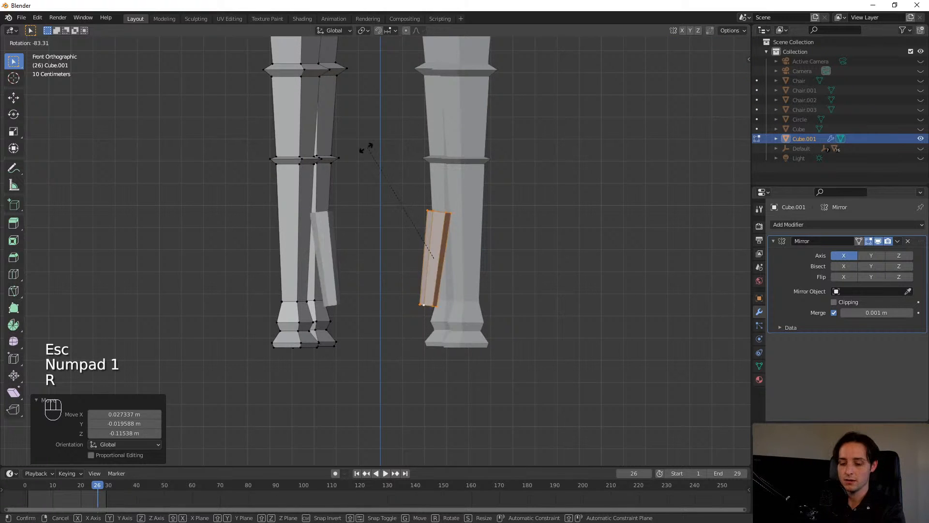
{"action": "key", "text": "1"}
{"action": "key", "text": "8"}
{"action": "key", "text": "0"}
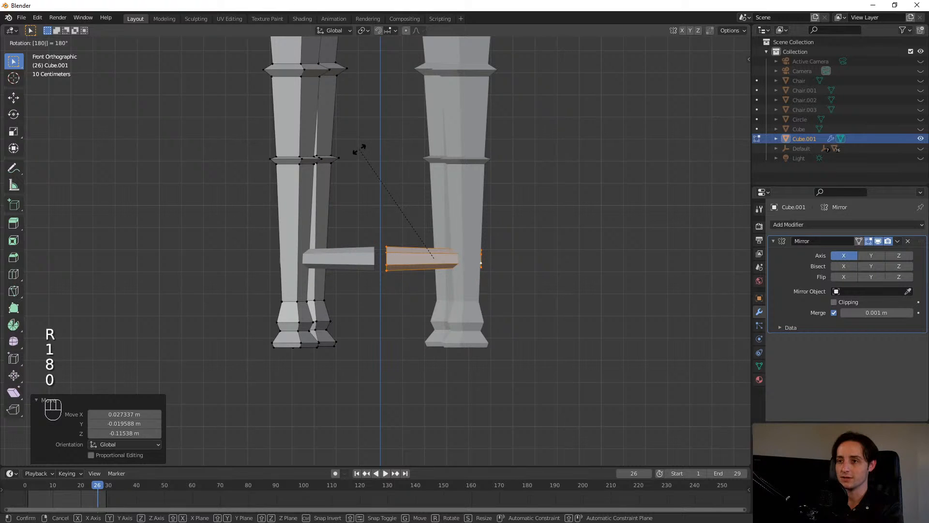
{"action": "key", "text": "Return"}
- Move the crossbar half about -0.41 m along X to the editable leg and align its inner end at the centre with Mirror clipping enabled
{"action": "key", "text": "g"}
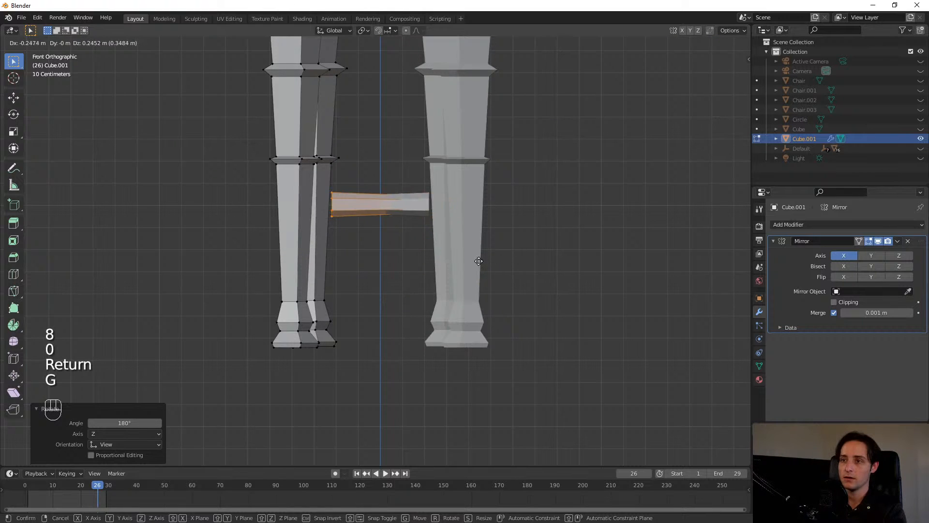
{"action": "left_click", "coordinate": [443, 313]}
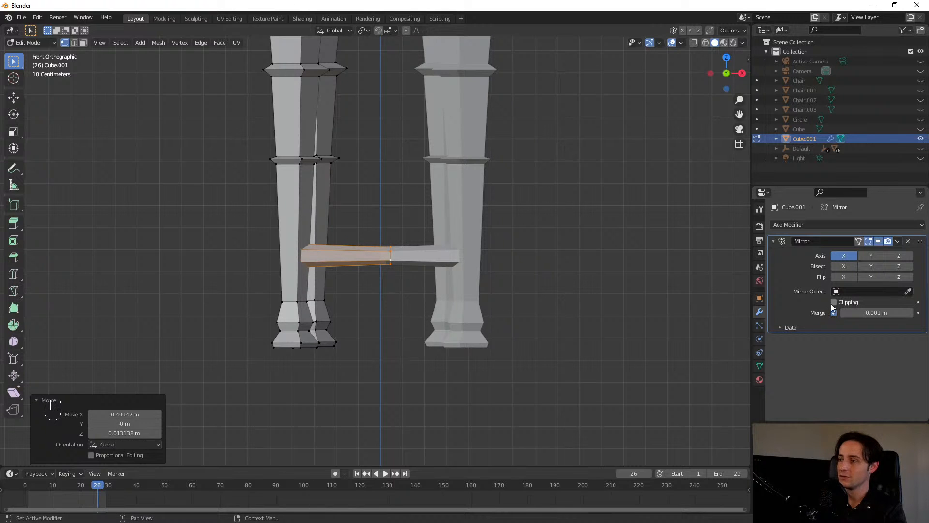
{"action": "key", "text": "g"}
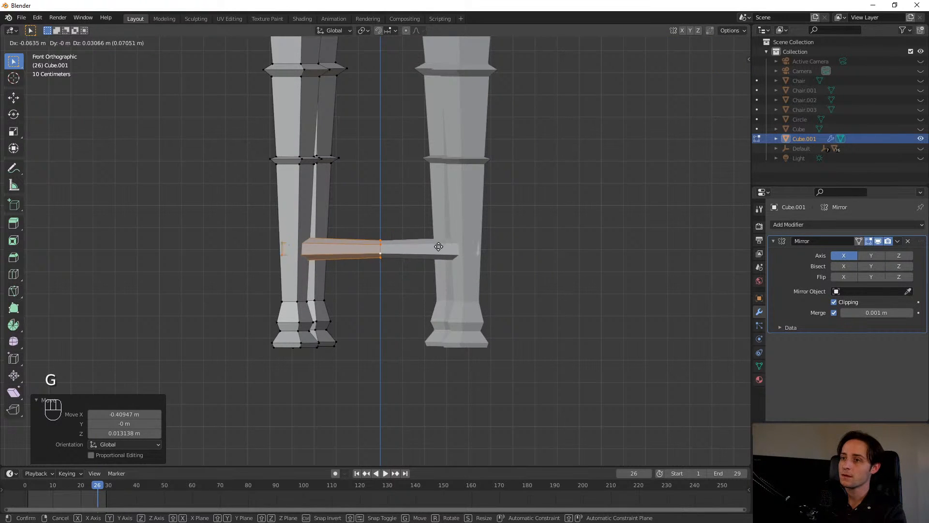
{"action": "left_click", "coordinate": [431, 245]}
{"action": "key", "text": "g"}
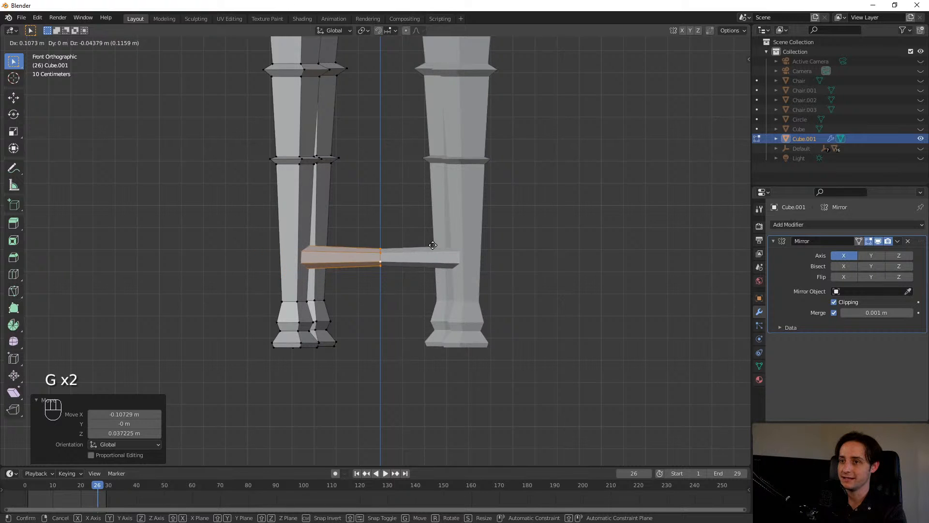
{"action": "left_click", "coordinate": [431, 226]}
- Duplicate the crossbar half about 0.88 m along Y to the back legs
{"action": "middle_click_drag", "start_coordinate": [431, 227], "coordinate": [322, 224]}
{"action": "key", "text": "KP_3"}
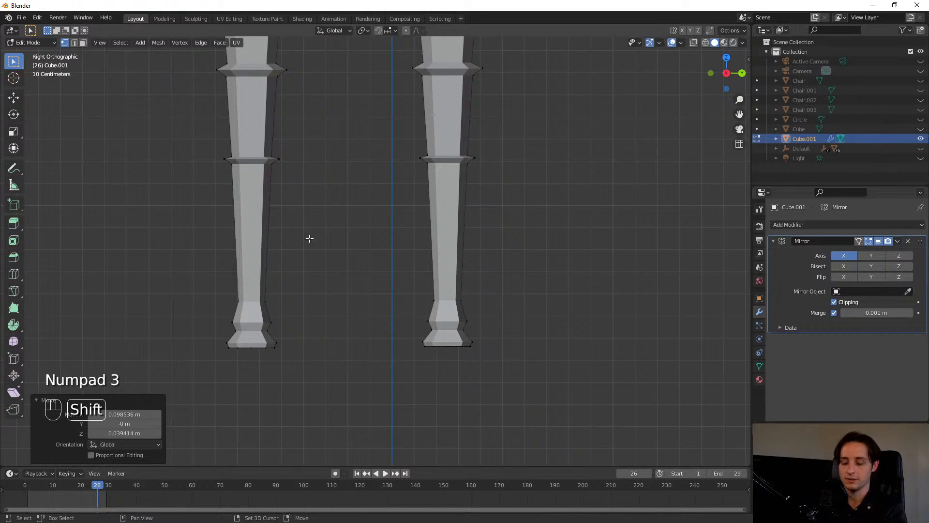
{"action": "key", "text": "shift+d"}
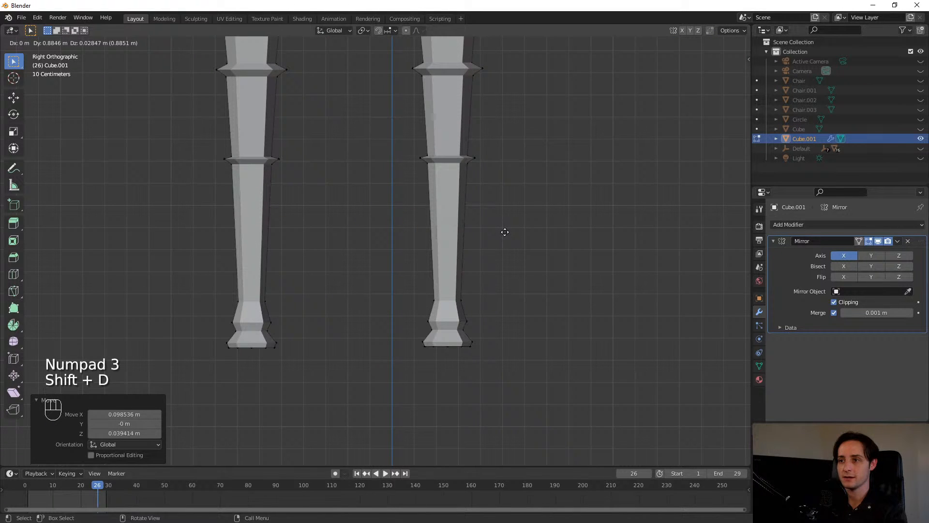
{"action": "key", "text": "y"}
{"action": "left_click", "coordinate": [501, 231]}
{"action": "middle_click_drag", "start_coordinate": [501, 230], "coordinate": [428, 278]}
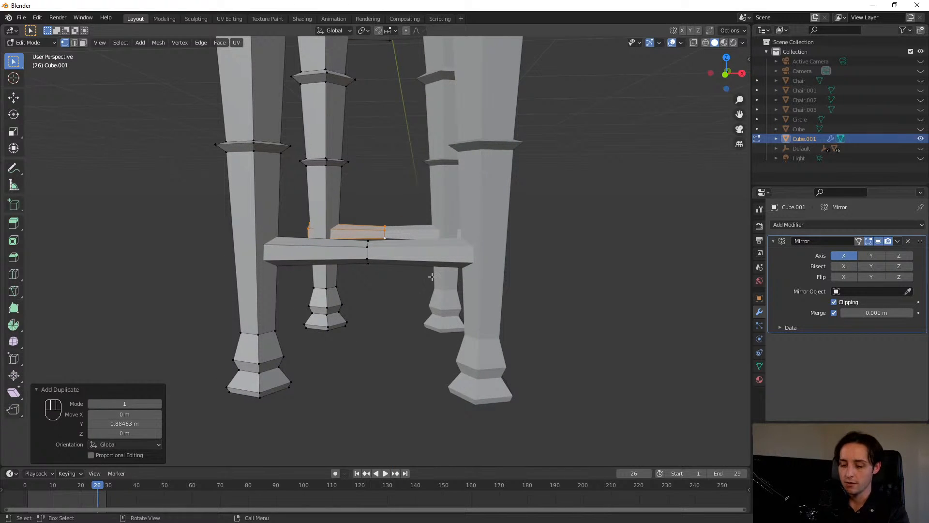
- Move the rear crossbar copy about 0.1 m along X so its outer end no longer sticks through the back leg
{"action": "middle_click_drag", "start_coordinate": [473, 228], "coordinate": [292, 193]}
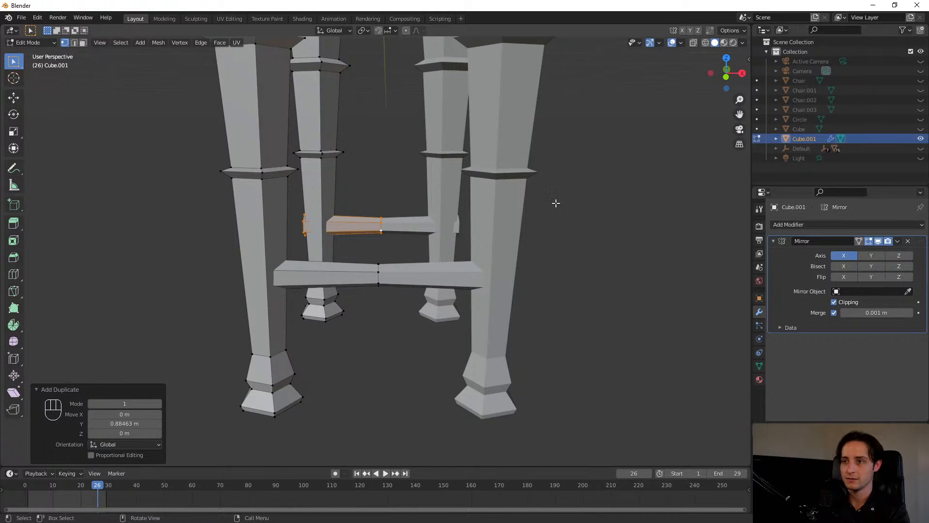
{"action": "key", "text": "g"}
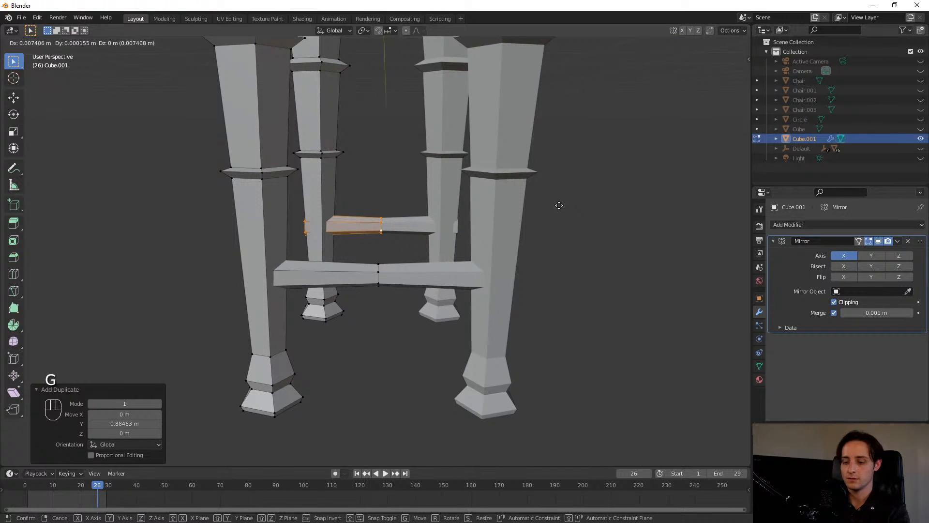
{"action": "key", "text": "x"}
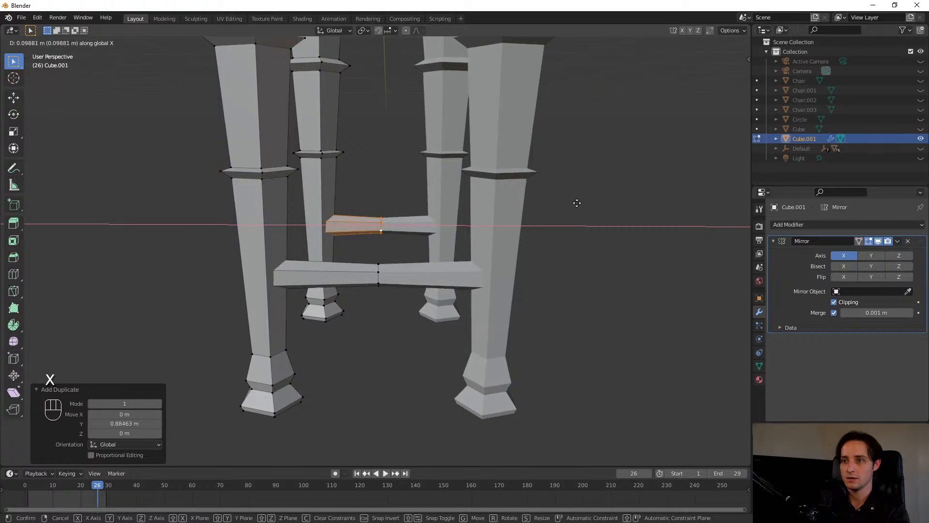
{"action": "left_click", "coordinate": [577, 203]}
{"action": "middle_click_drag", "start_coordinate": [577, 203], "coordinate": [412, 292]}
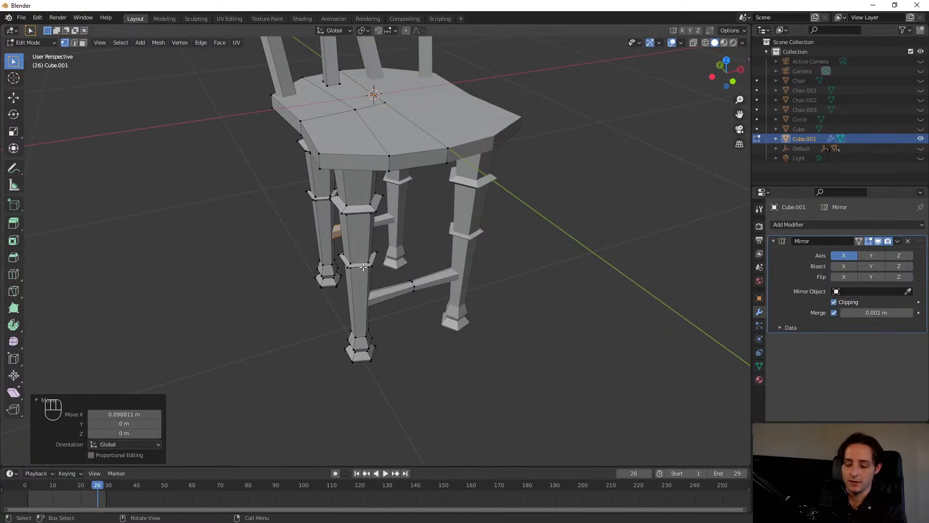
{"action": "middle_click_drag", "start_coordinate": [363, 267], "coordinate": [370, 242]}
{"action": "key", "text": "shift+d"}
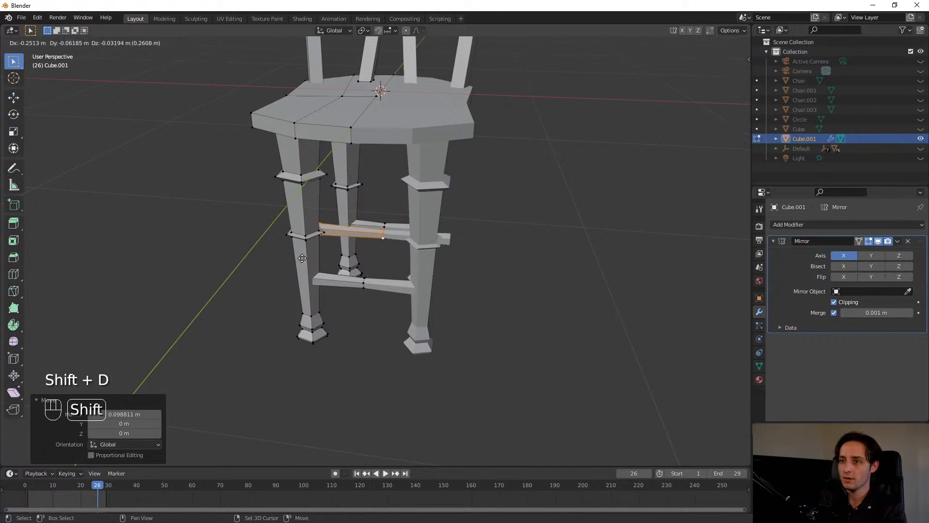
{"action": "left_click", "coordinate": [294, 261]}
{"action": "key", "text": "ctrl+z"}
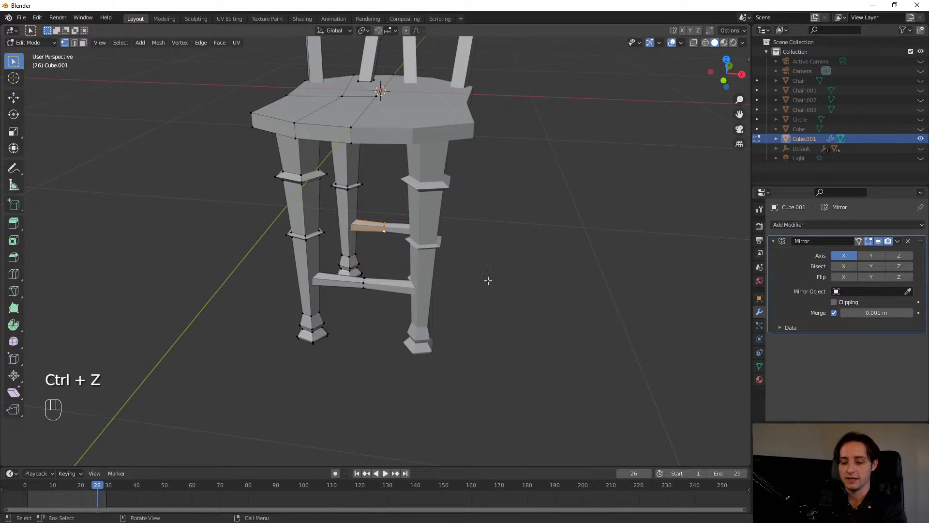
- With Mirror clipping off, duplicate the rear crossbar half about -0.90 m in X, -0.26 m in Y and -0.18 m in Z, and re-enable clipping
{"action": "key", "text": "shift+d"}
{"action": "left_click", "coordinate": [388, 305]}
{"action": "left_click", "coordinate": [838, 302]}
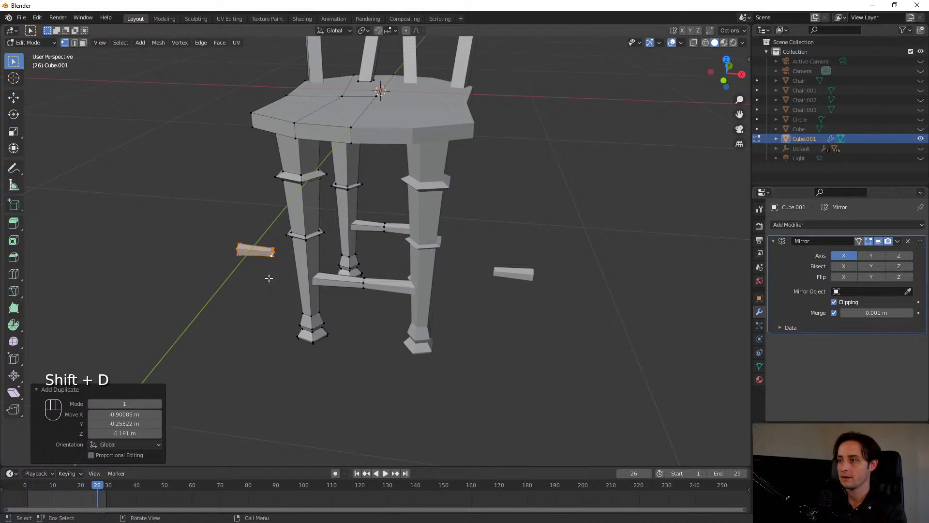
- Rotate the duplicated crossbar half 90° around the global Z axis to run from front to back
{"action": "middle_click_drag", "start_coordinate": [267, 277], "coordinate": [380, 289]}
{"action": "key", "text": "r"}
{"action": "key", "text": "z"}
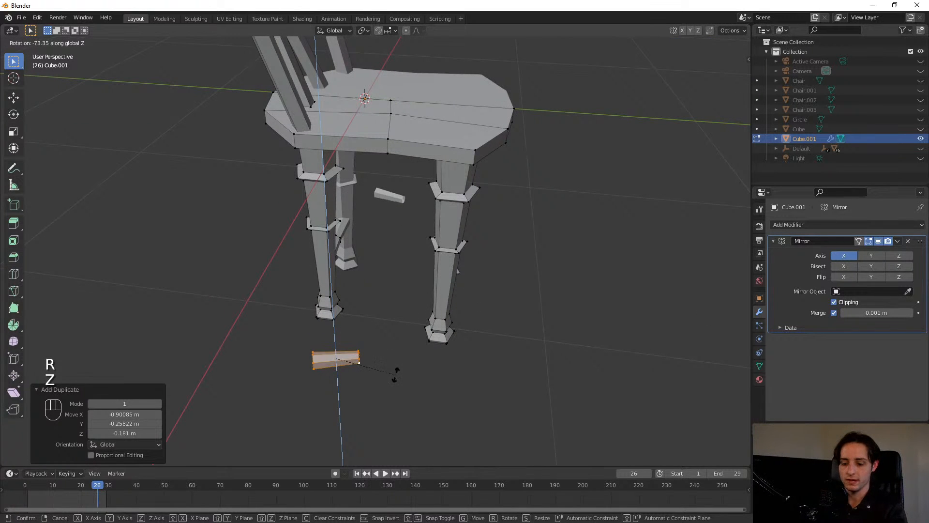
{"action": "key", "text": "9"}
{"action": "key", "text": "0"}
{"action": "key", "text": "Return"}
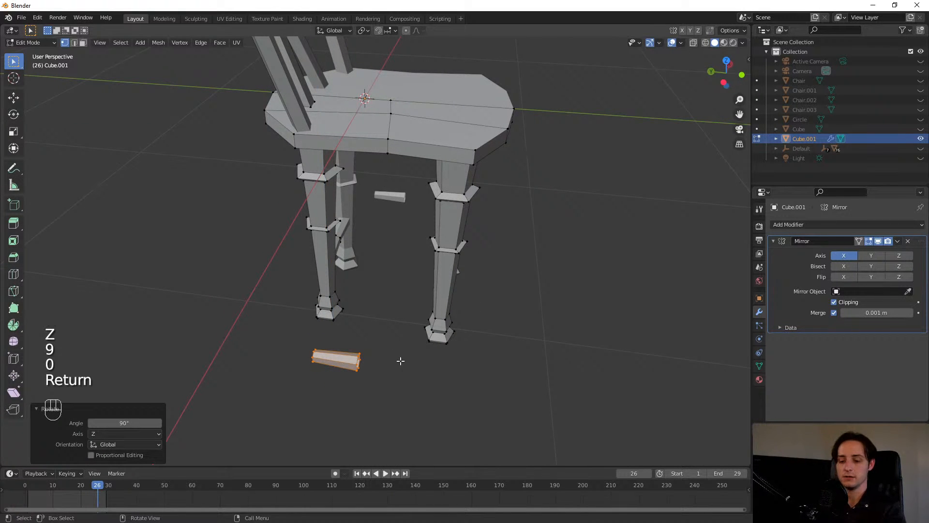
- In the right side view, move the rotated crossbar about 0.09 m in Y and 0.71 m in Z to the back leg
{"action": "key", "text": "KP_1"}
{"action": "key", "text": "KP_7"}
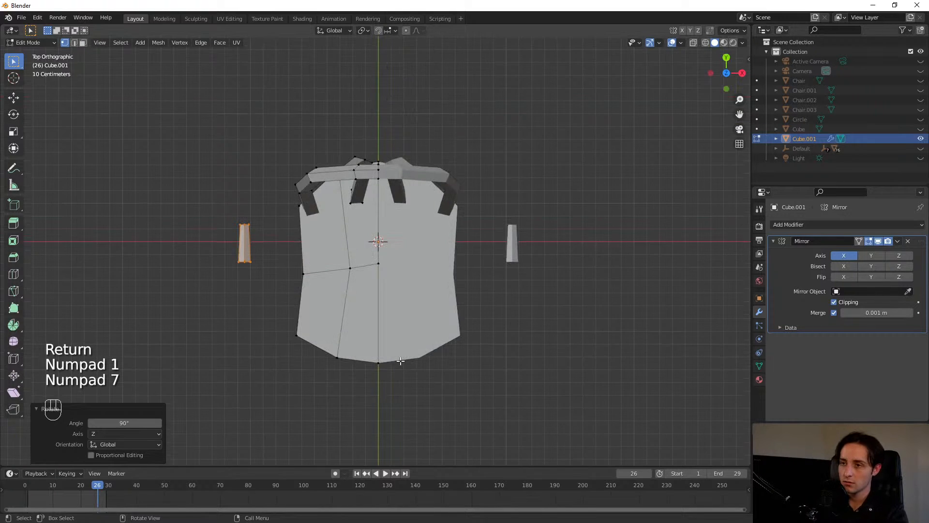
{"action": "key", "text": "KP_1"}
{"action": "key", "text": "KP_3"}
{"action": "key", "text": "g"}
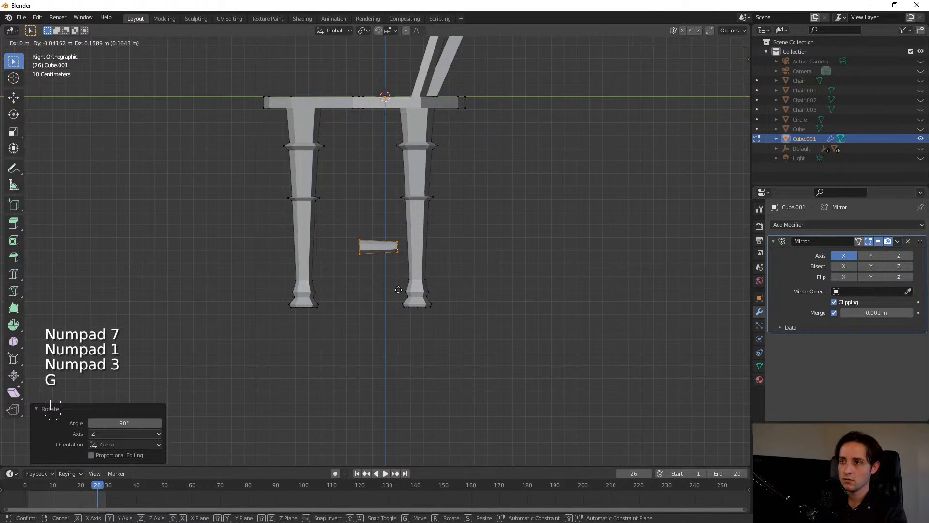
{"action": "left_click", "coordinate": [413, 270]}
{"action": "scroll", "coordinate": [424, 232], "scroll_direction": "up", "scroll_amount": 3}
{"action": "middle_click_drag", "start_coordinate": [424, 232], "coordinate": [456, 286], "text": "shift"}
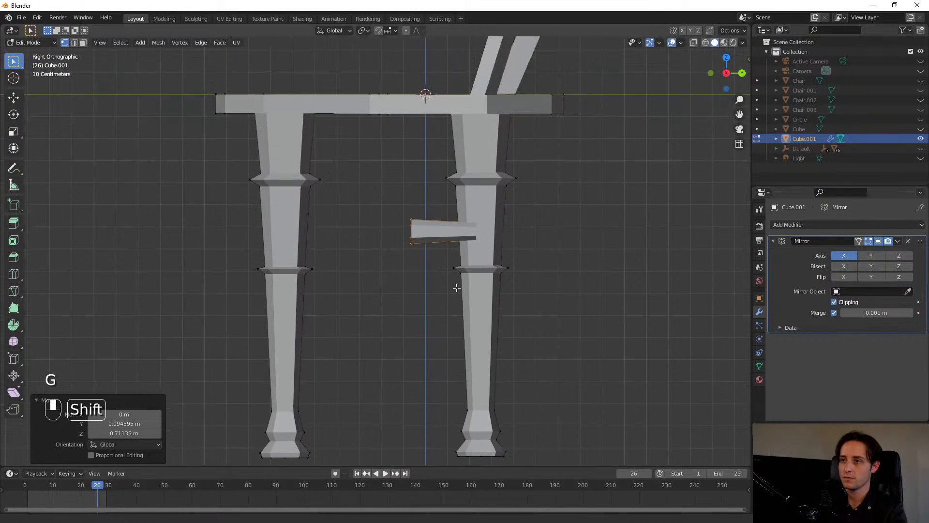
- In the front view, move the side crossbar about 0.76 m in X and 0.05 m in Z in line with the back leg
{"action": "key", "text": "KP_1"}
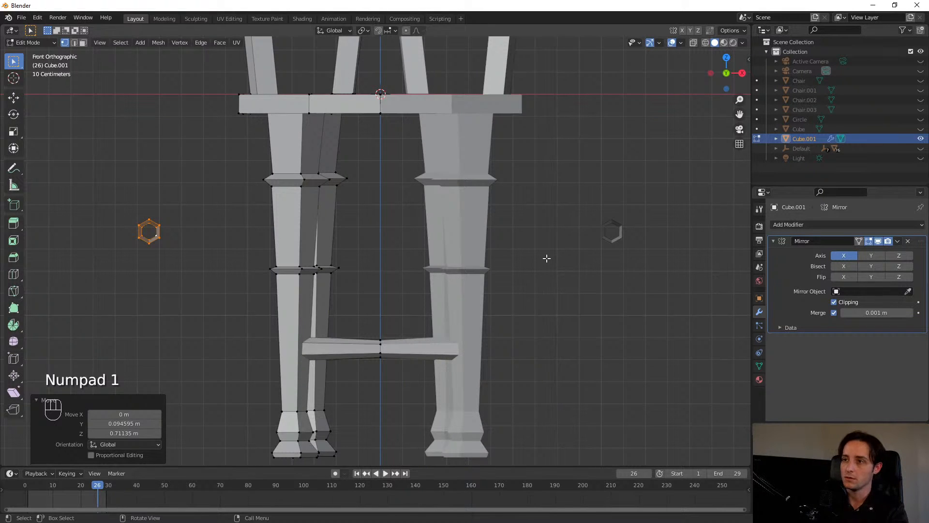
{"action": "key", "text": "g"}
{"action": "left_click", "coordinate": [697, 266]}
{"action": "key", "text": "g"}
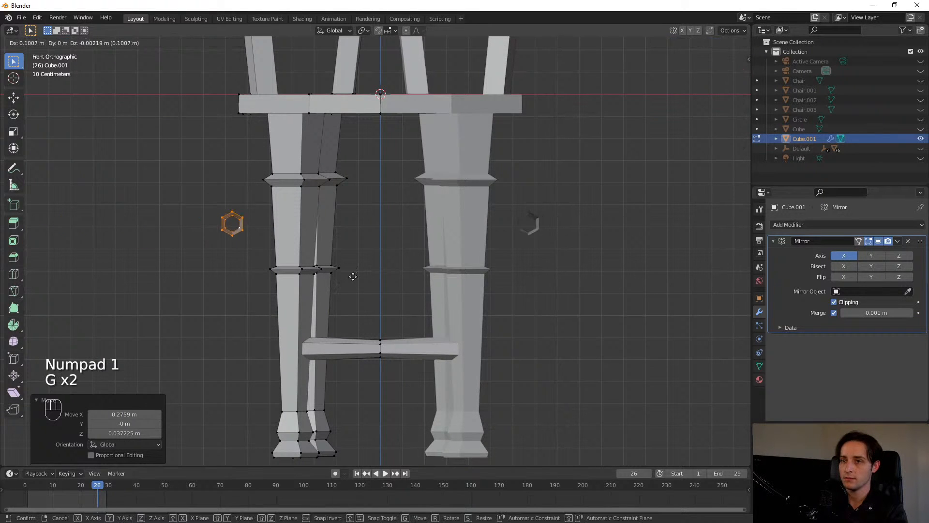
{"action": "left_click", "coordinate": [432, 280]}
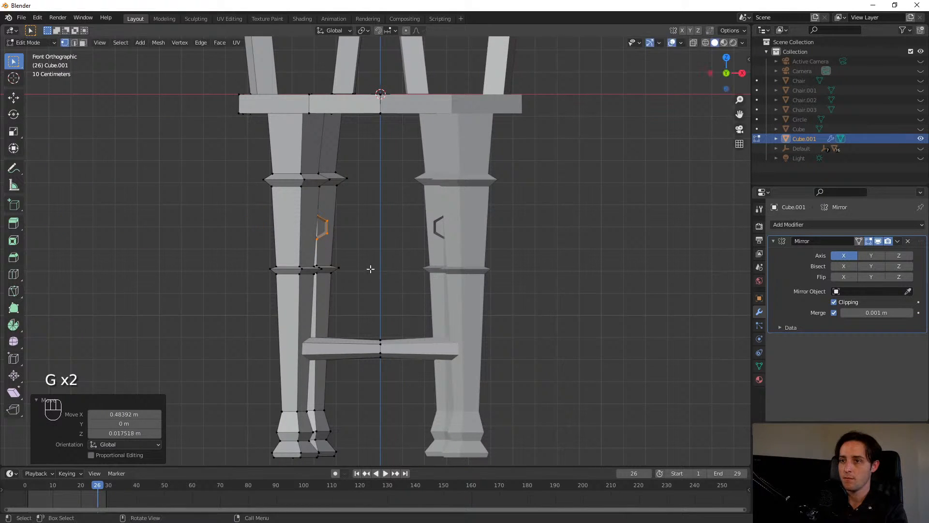
{"action": "middle_click_drag", "start_coordinate": [432, 281], "coordinate": [433, 304]}
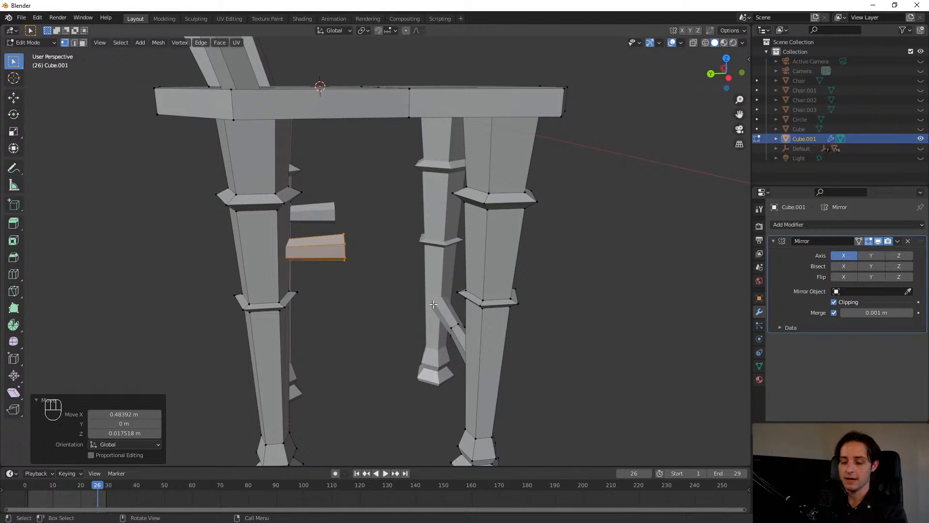
- Extend the side crossbar by moving its free end vertices about -0.60 m along Y to the front leg
{"action": "left_click_drag", "start_coordinate": [332, 227], "coordinate": [366, 275]}
{"action": "middle_click_drag", "start_coordinate": [366, 275], "coordinate": [323, 248]}
{"action": "middle_click_drag", "start_coordinate": [333, 261], "coordinate": [377, 270]}
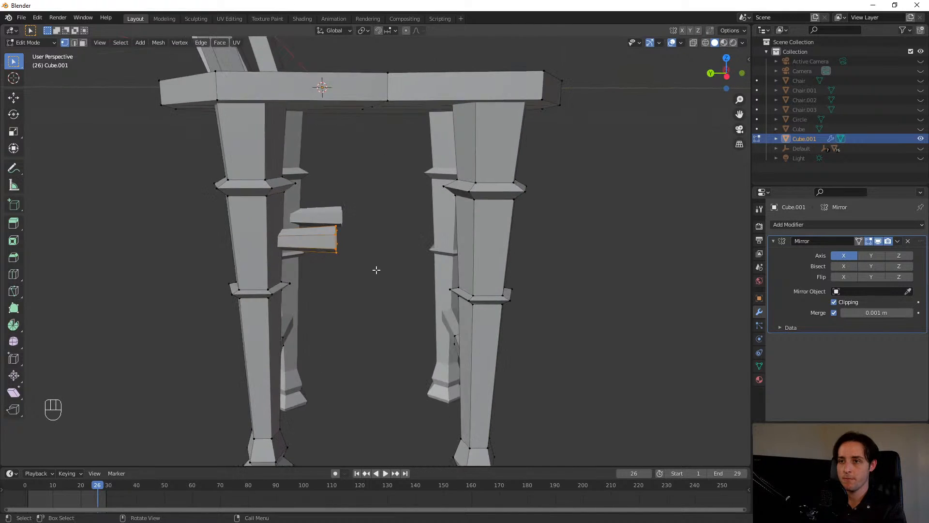
{"action": "key", "text": "g"}
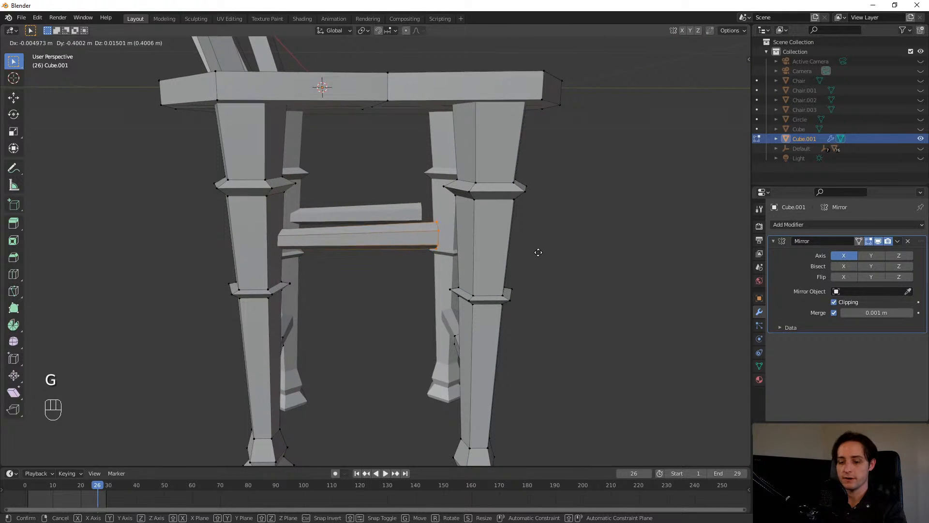
{"action": "key", "text": "y"}
{"action": "left_click", "coordinate": [587, 253]}
{"action": "middle_click_drag", "start_coordinate": [587, 253], "coordinate": [477, 260]}
- Move the front end of the side crossbar about -0.12 m along X into the front leg
{"action": "key", "text": "g"}
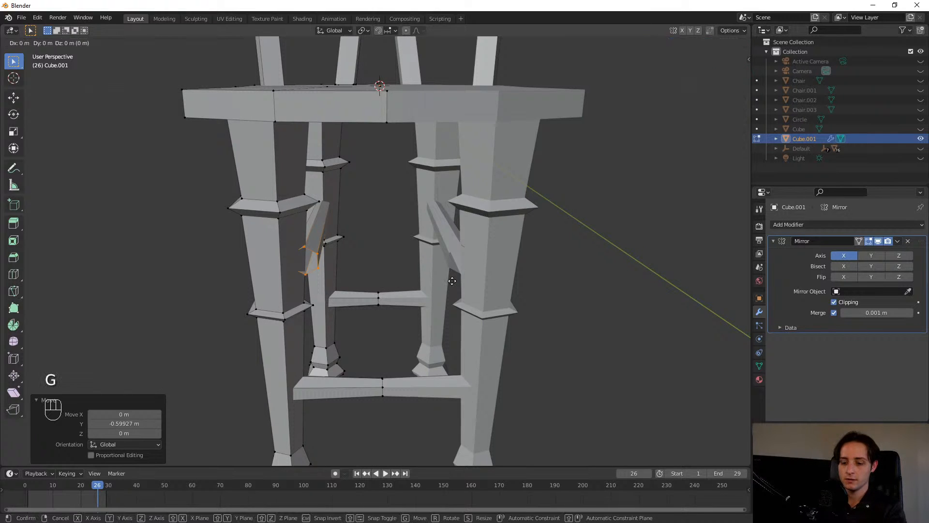
{"action": "key", "text": "y"}
{"action": "key", "text": "z"}
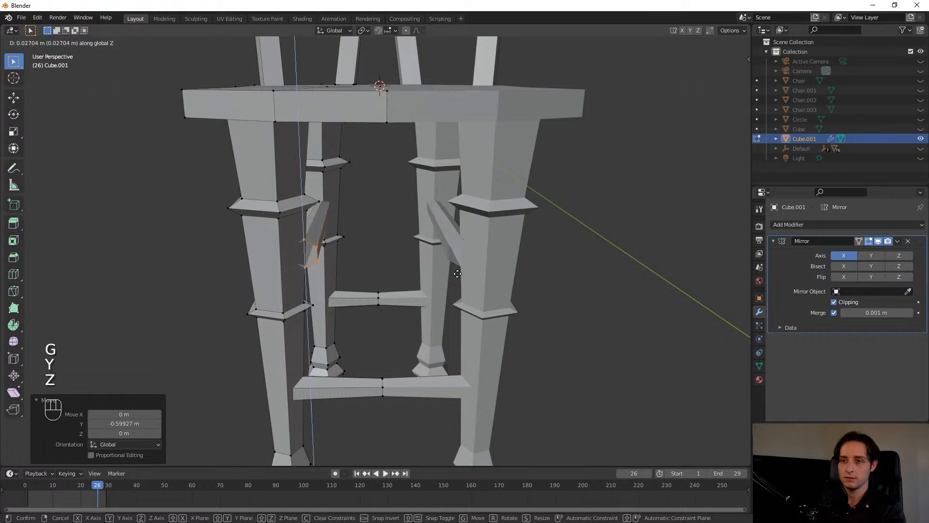
{"action": "key", "text": "x"}
{"action": "left_click", "coordinate": [438, 271]}
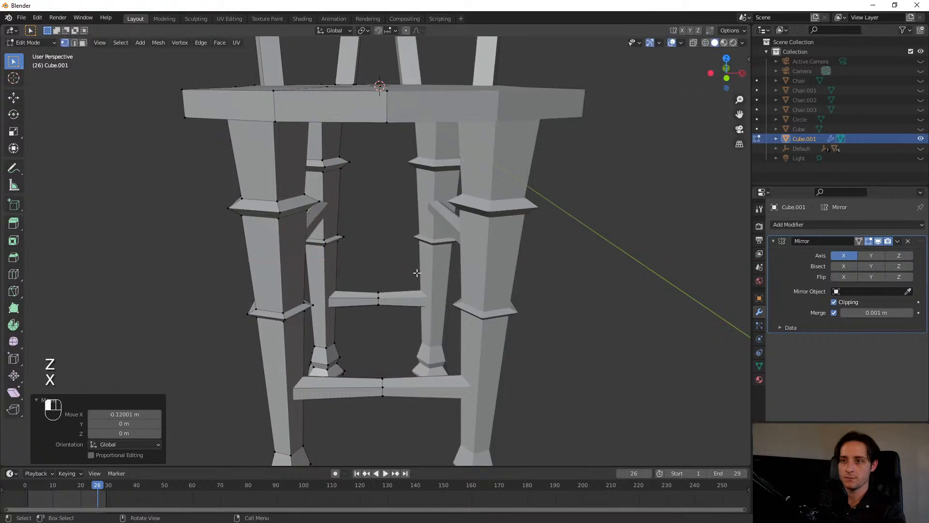
- Add two evenly spaced loop cuts across the side crossbar without sliding them
{"action": "middle_click_drag", "start_coordinate": [438, 271], "coordinate": [508, 287]}
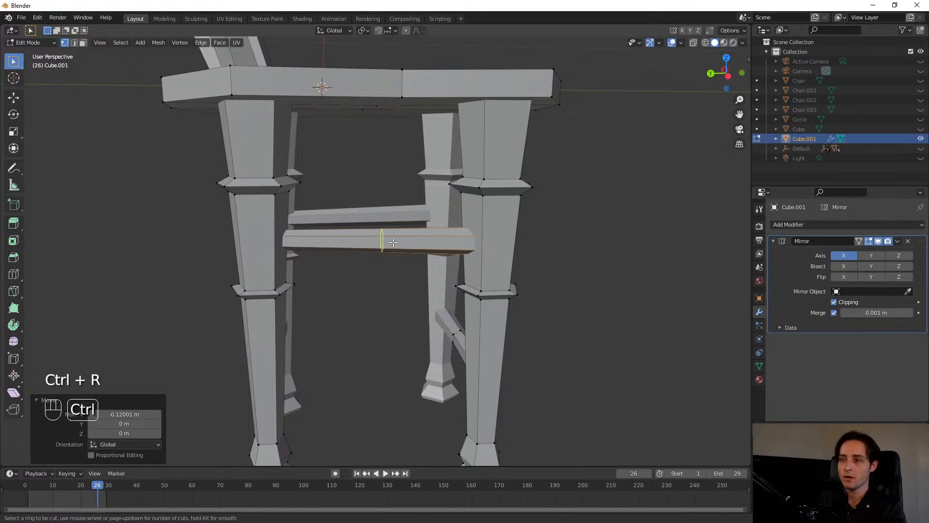
{"action": "left_click", "coordinate": [392, 239]}
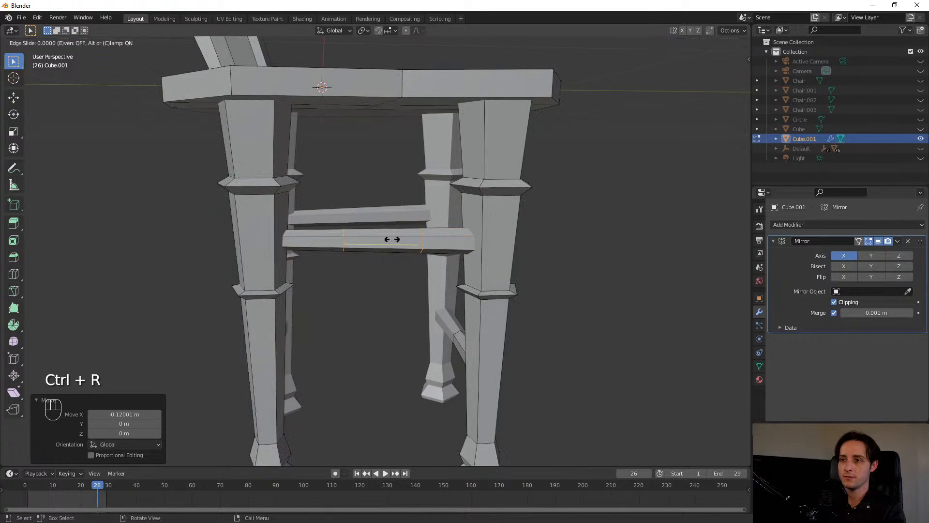
{"action": "key", "text": "Escape"}
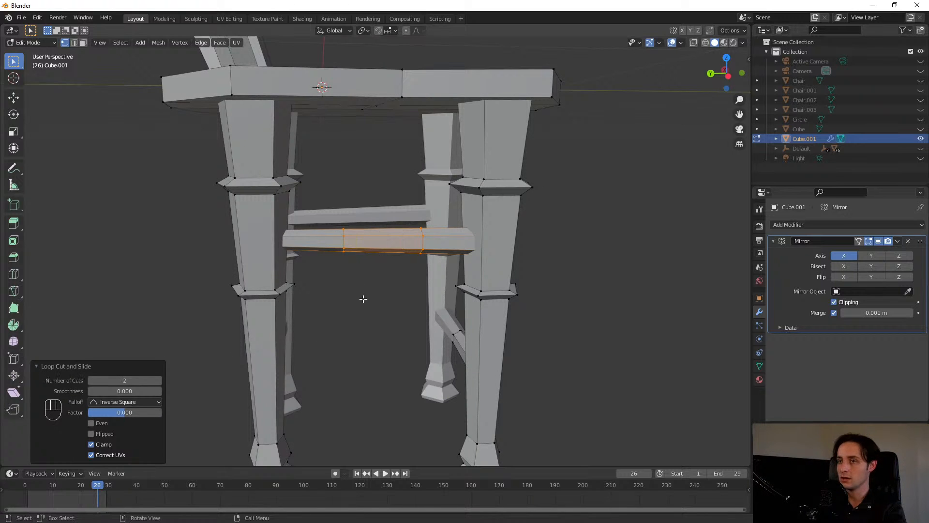
{"action": "key", "text": "s"}
{"action": "key", "text": "Escape"}
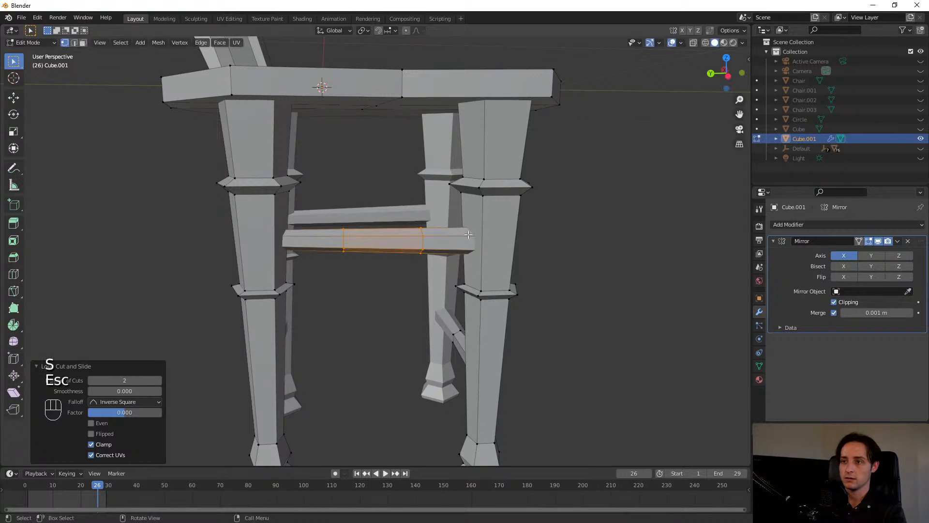
{"action": "scroll", "coordinate": [503, 237], "scroll_direction": "up", "scroll_amount": 2}
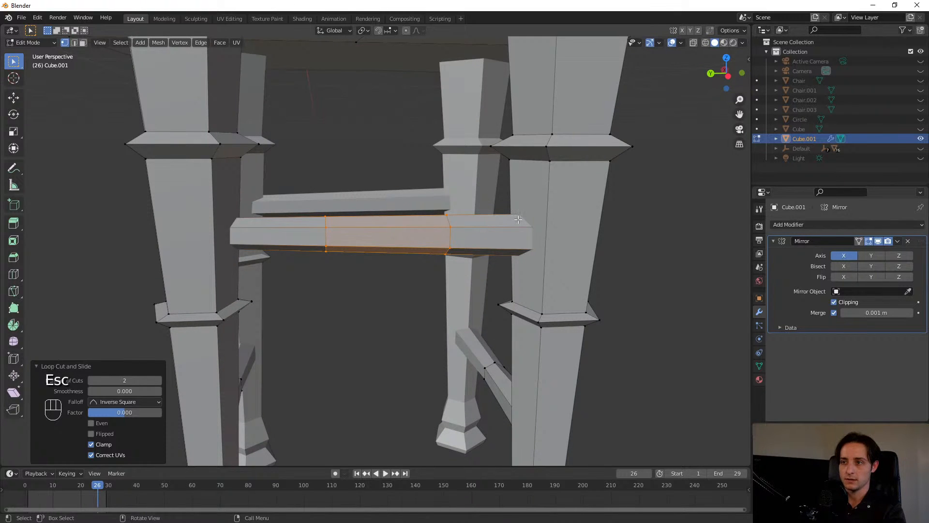
- Thin the side crossbar's middle section with Shrink/Fatten offsets of about -0.007 m and -0.005 m
{"action": "key", "text": "alt+s"}
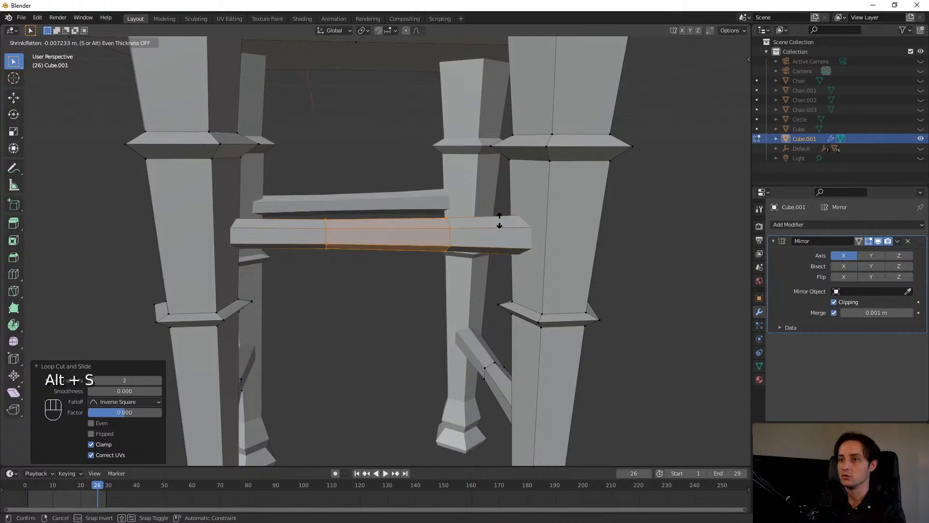
{"action": "left_click", "coordinate": [499, 221]}
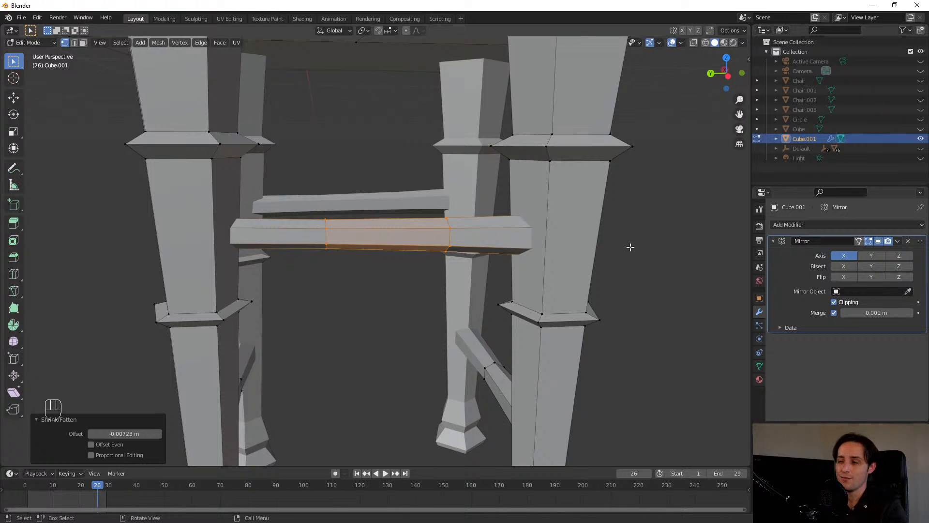
{"action": "key", "text": "s"}
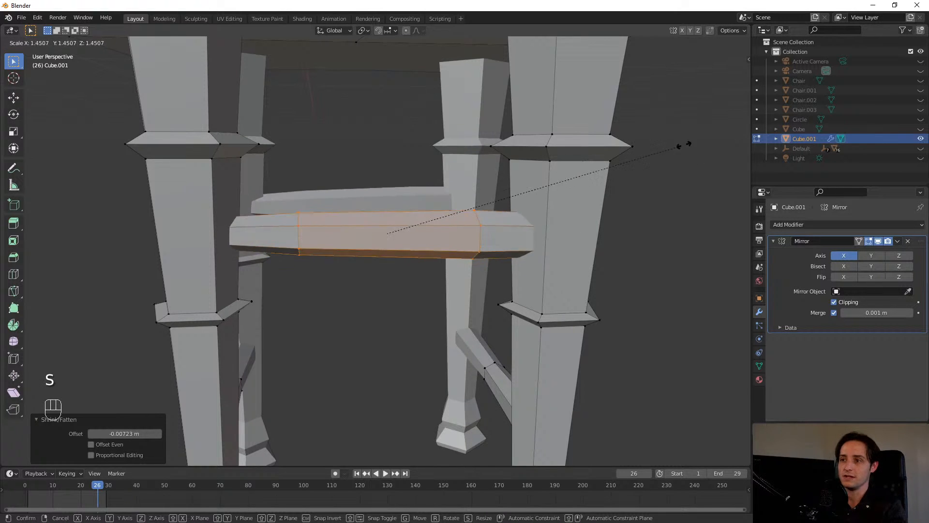
{"action": "key", "text": "Escape"}
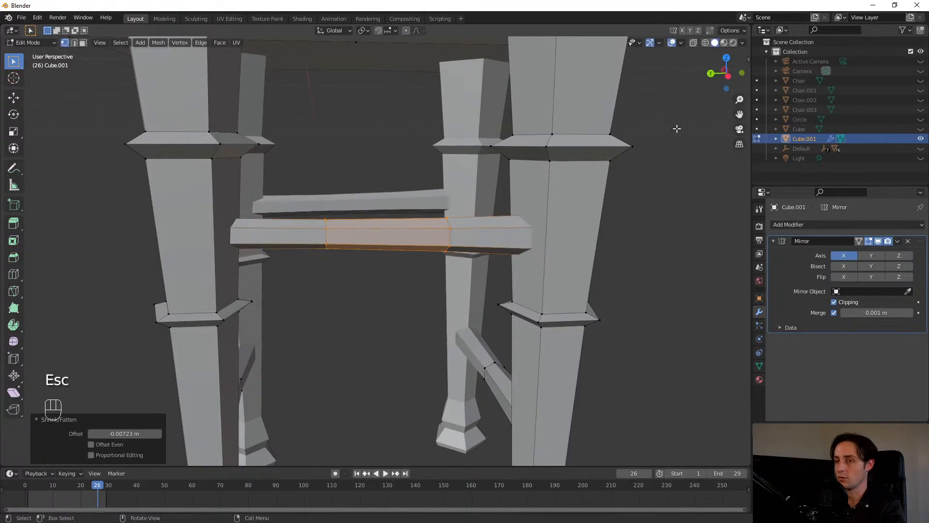
{"action": "key", "text": "alt+s"}
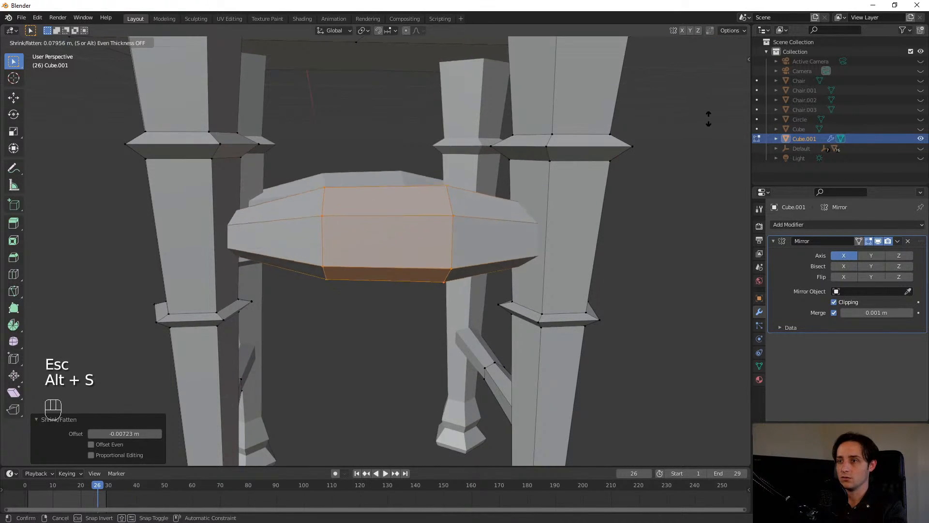
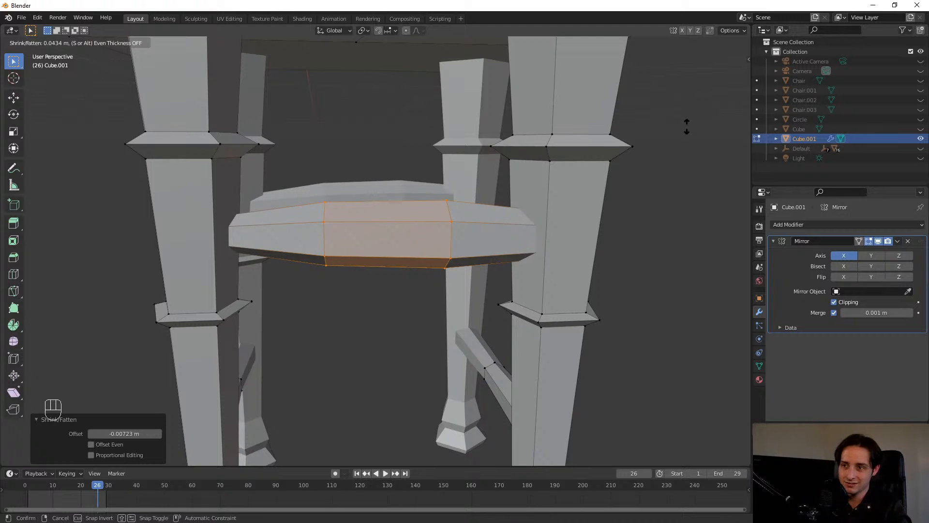
{"action": "left_click", "coordinate": [632, 136]}
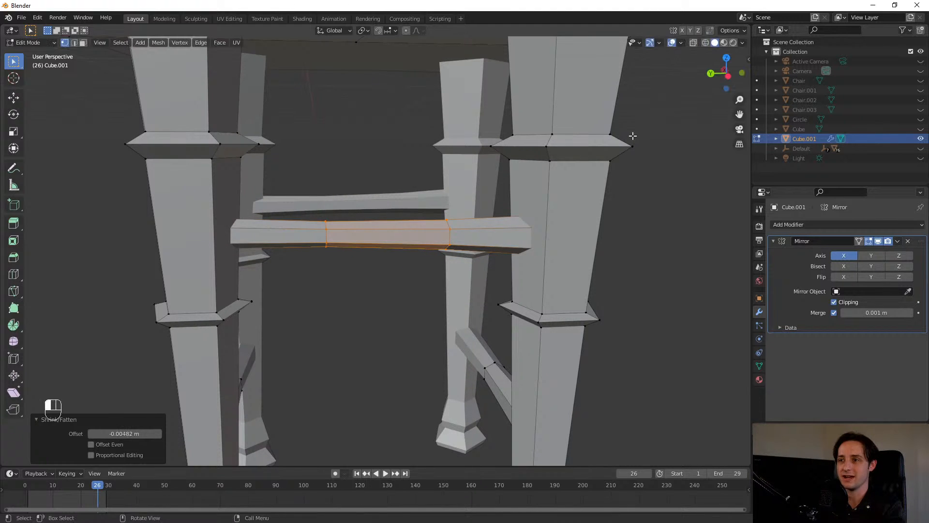
- Switch to Object Mode and examine the complete chair with its crossbars from several angles
{"action": "middle_click_drag", "start_coordinate": [461, 265], "coordinate": [408, 264]}
{"action": "key", "text": "Tab"}
{"action": "left_click", "coordinate": [351, 269]}
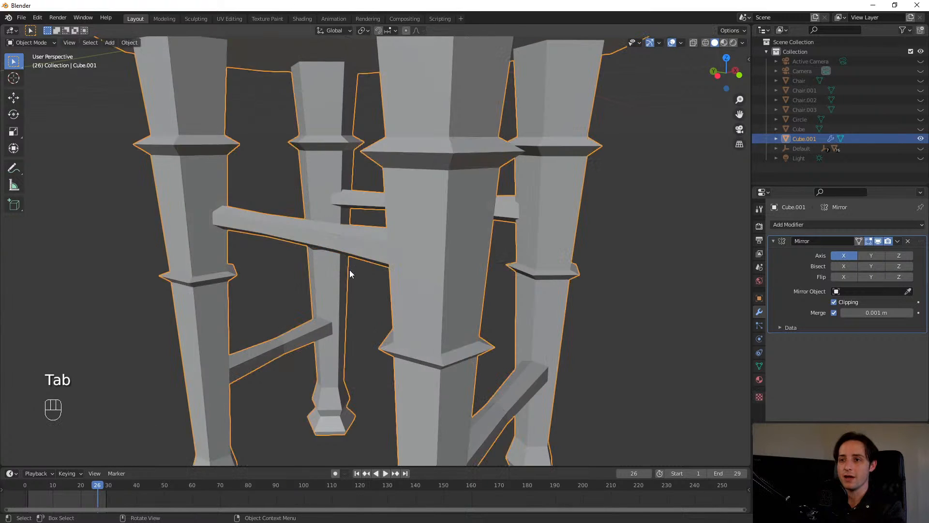
{"action": "scroll", "coordinate": [417, 280], "scroll_direction": "down", "scroll_amount": 7}
{"action": "left_click", "coordinate": [521, 289]}
{"action": "middle_click_drag", "start_coordinate": [521, 289], "coordinate": [423, 133]}
{"action": "left_click", "coordinate": [391, 178]}
- In Edit Mode with proportional editing at size 1.21, move a centre vertex on the seat's underside about -0.14 m in Z and -0.02 m in X
{"action": "key", "text": "Tab"}
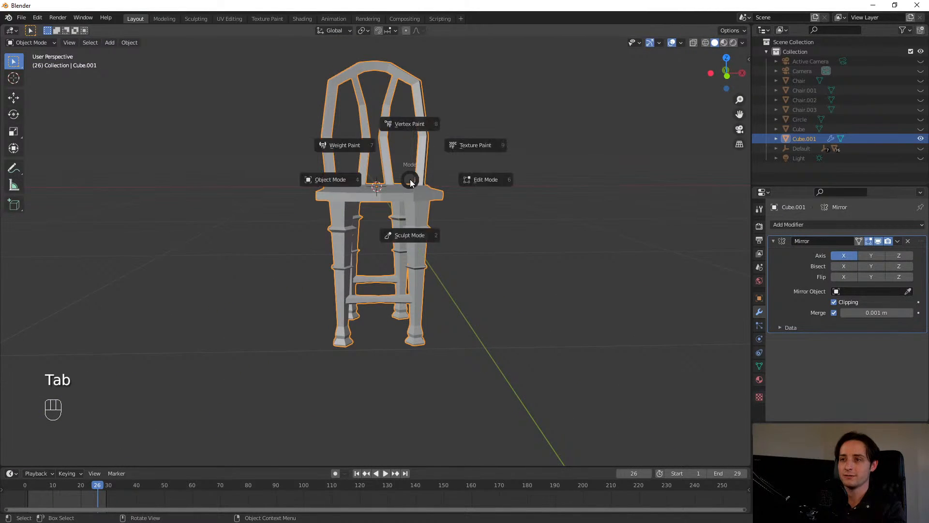
{"action": "left_click", "coordinate": [472, 181]}
{"action": "middle_click_drag", "start_coordinate": [471, 181], "coordinate": [382, 193]}
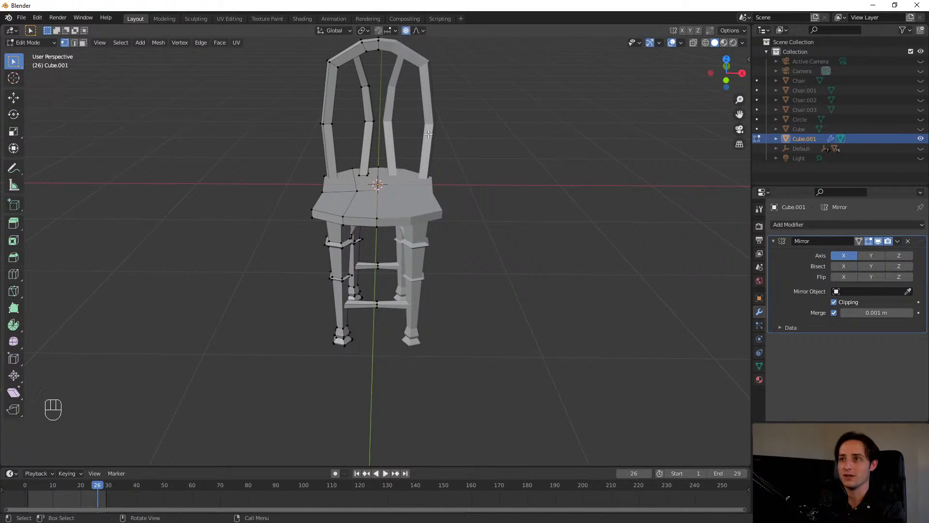
{"action": "mouse_move", "coordinate": [429, 134]}
{"action": "middle_mouse_down"}
{"action": "mouse_move", "coordinate": [432, 101]}
{"action": "mouse_move", "coordinate": [420, 128]}
{"action": "mouse_move", "coordinate": [435, 117]}
{"action": "middle_mouse_up"}
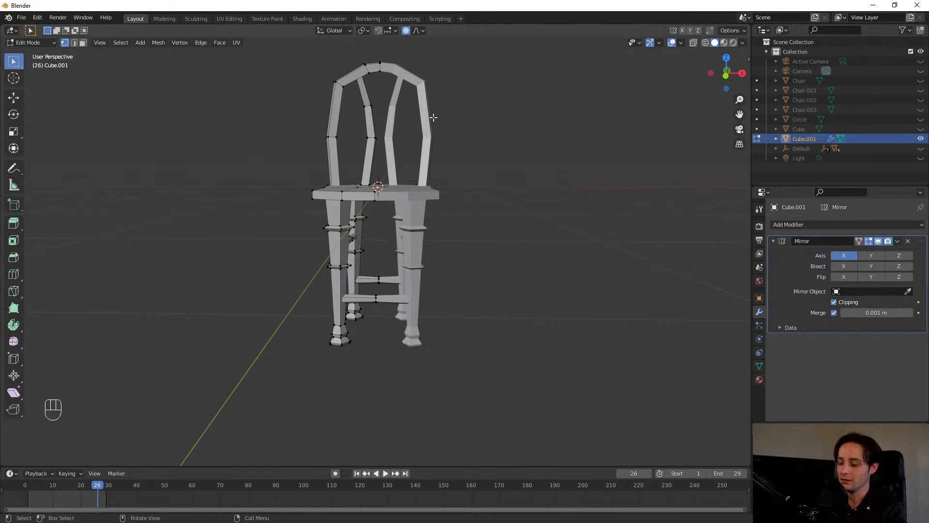
{"action": "key", "text": "KP_1"}
{"action": "key", "text": "g"}
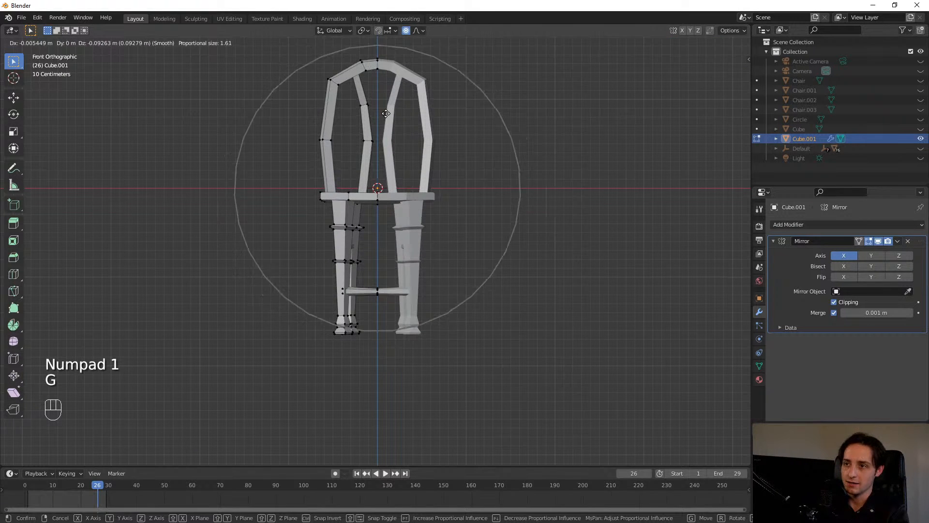
{"action": "scroll", "coordinate": [385, 117], "scroll_direction": "up", "scroll_amount": 3}
{"action": "left_click", "coordinate": [384, 117]}
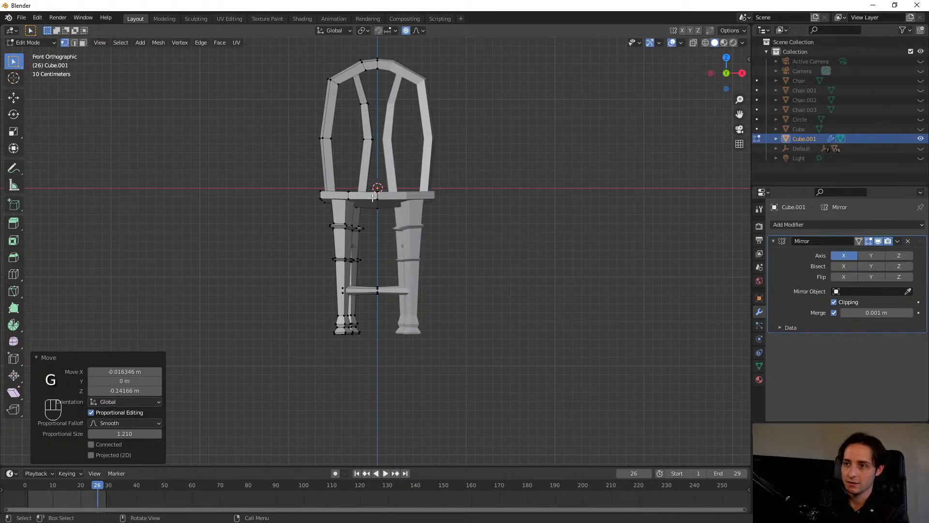
- With proportional editing, move the seat's lower front centre vertex about -0.09 m in Z and its back corner about 0.07 m in X
{"action": "key", "text": "g"}
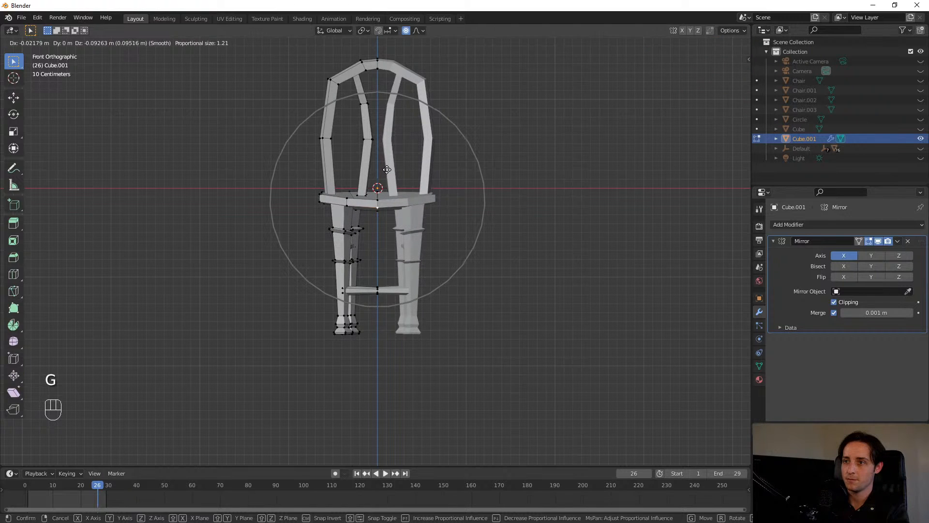
{"action": "left_click", "coordinate": [387, 170]}
{"action": "middle_click_drag", "start_coordinate": [387, 170], "coordinate": [402, 158]}
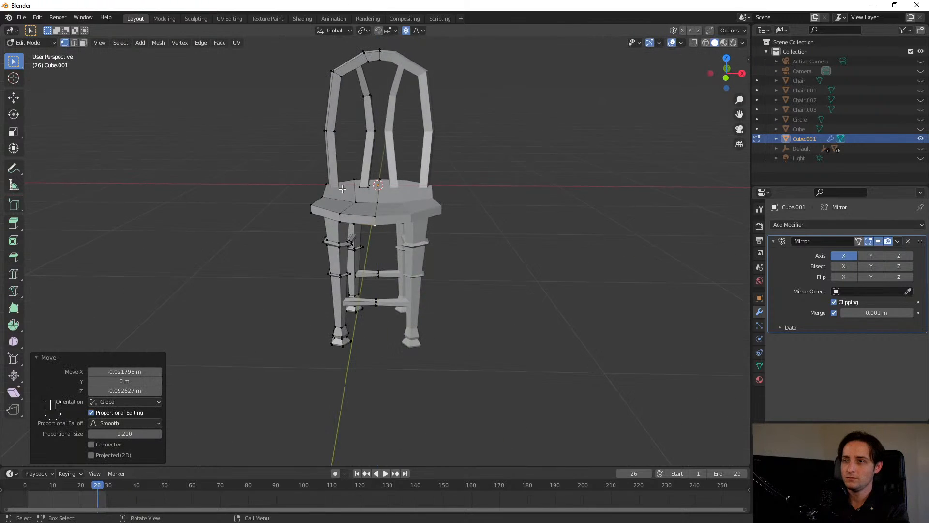
{"action": "key", "text": "g"}
{"action": "left_click", "coordinate": [398, 154]}
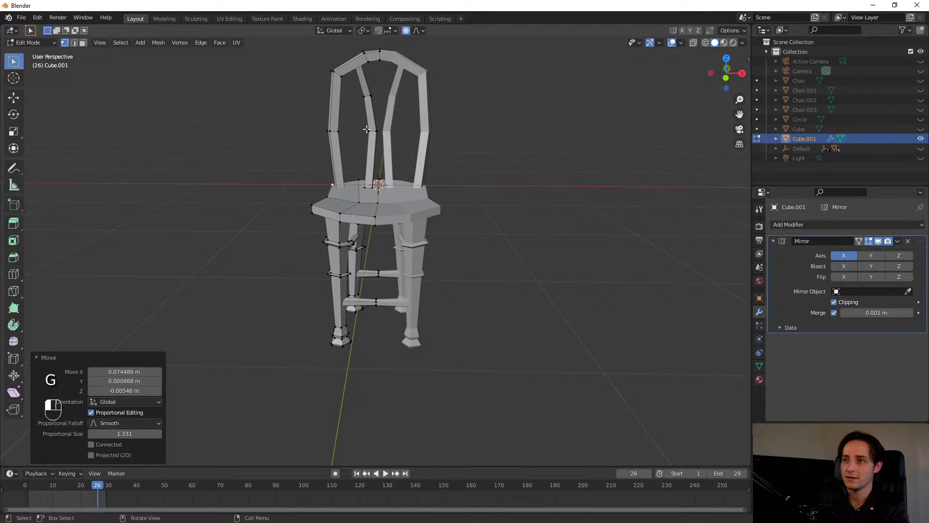
- Shift the backrest's outer post middle vertex sideways in X with proportional editing at size 1.00, ending with a move of about 0.06 m
{"action": "key", "text": "g"}
{"action": "scroll", "coordinate": [339, 129], "scroll_direction": "up", "scroll_amount": 3}
{"action": "left_click", "coordinate": [327, 129]}
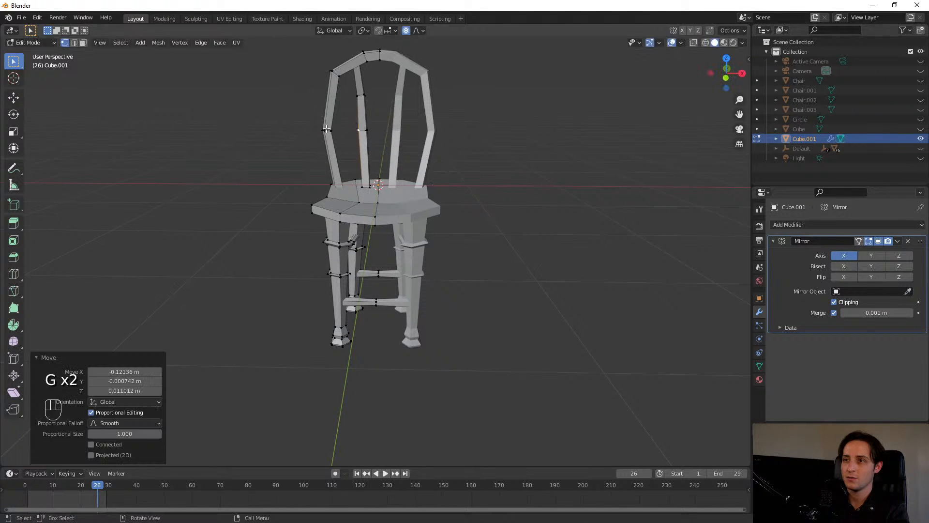
{"action": "key", "text": "g"}
{"action": "left_click", "coordinate": [370, 128]}
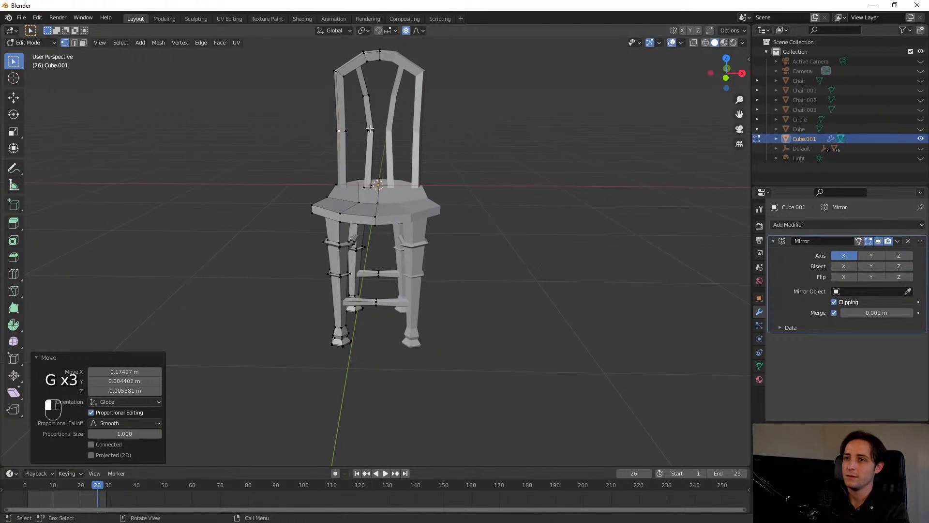
{"action": "key", "text": "g"}
{"action": "left_click", "coordinate": [352, 130]}
{"action": "key", "text": "g"}
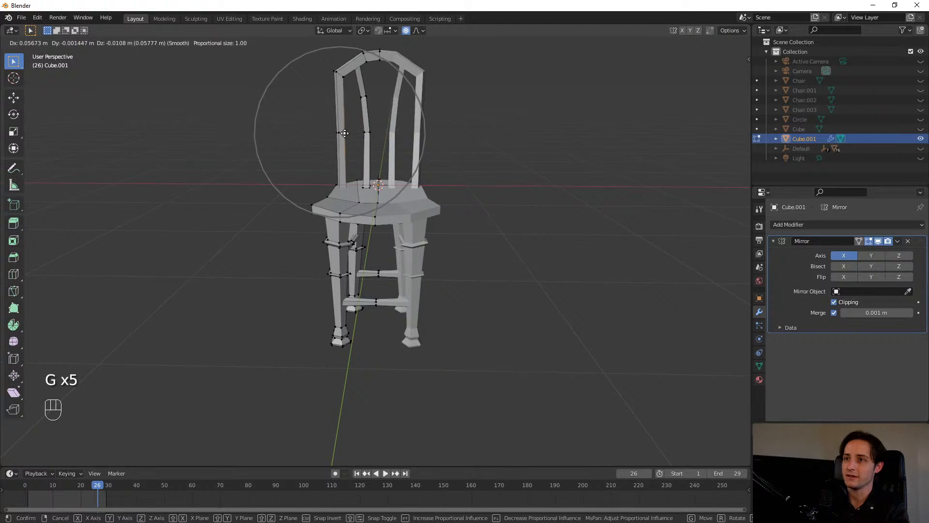
{"action": "left_click", "coordinate": [344, 133]}
- In right view at proportional size 1.95, move the seat's back corner about -0.10 m in Y and its front corner about 0.14 m in Y
{"action": "middle_click_drag", "start_coordinate": [344, 134], "coordinate": [292, 201]}
{"action": "key", "text": "KP_3"}
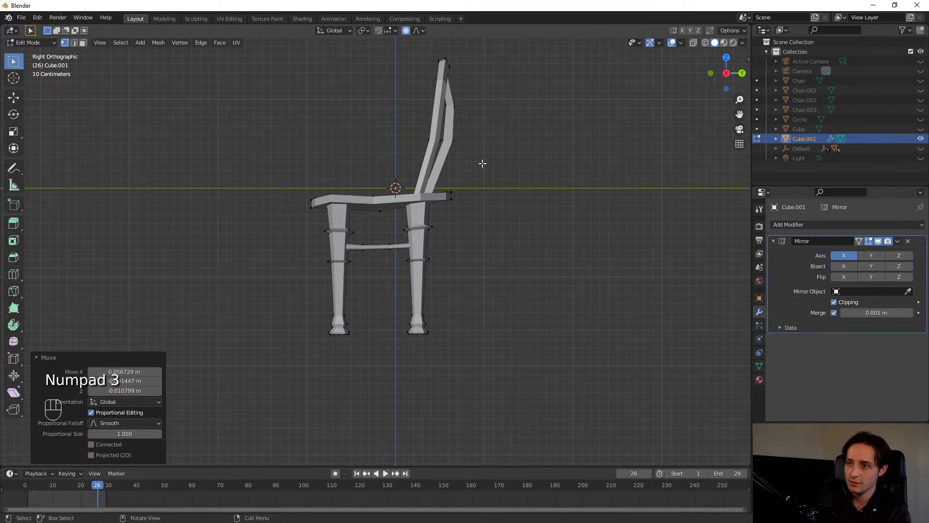
{"action": "left_click", "coordinate": [456, 193]}
{"action": "key", "text": "g"}
{"action": "scroll", "coordinate": [494, 187], "scroll_direction": "down", "scroll_amount": 9}
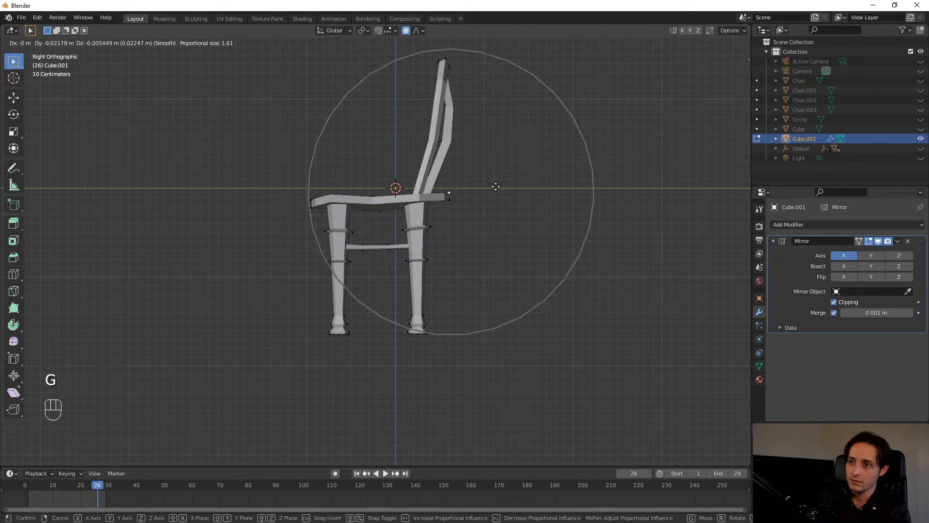
{"action": "scroll", "coordinate": [487, 187], "scroll_direction": "up", "scroll_amount": 2}
{"action": "left_click", "coordinate": [471, 187]}
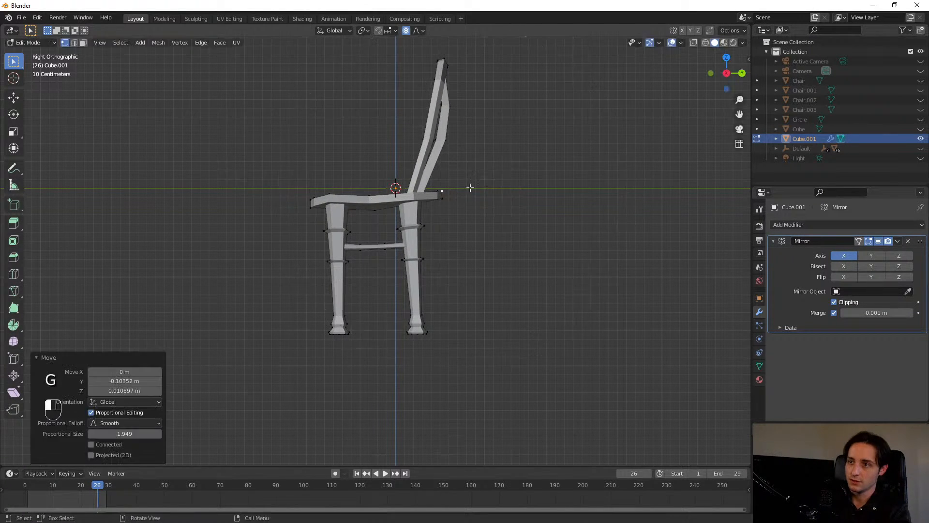
{"action": "key", "text": "g"}
{"action": "left_click", "coordinate": [300, 225]}
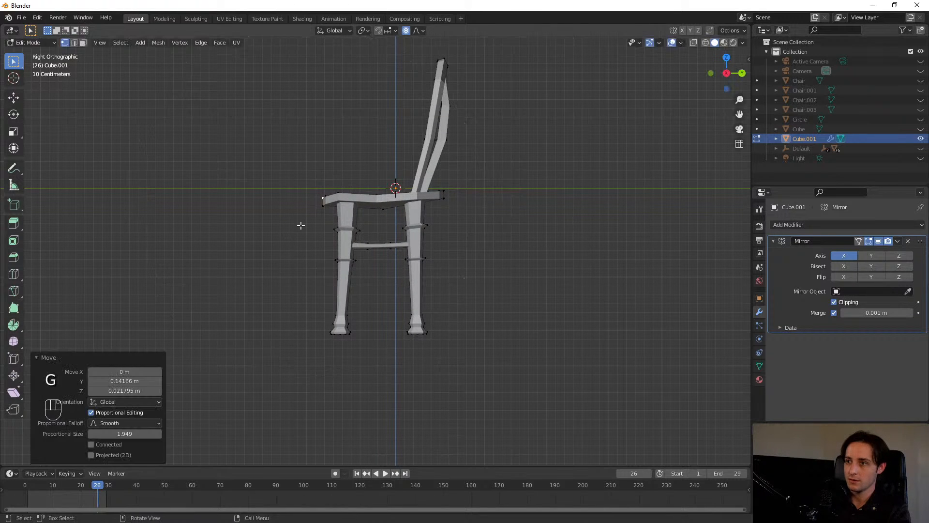
- Adjust the front foot and the upper rear leg along Y with proportional editing at size 1.95
{"action": "key", "text": "g"}
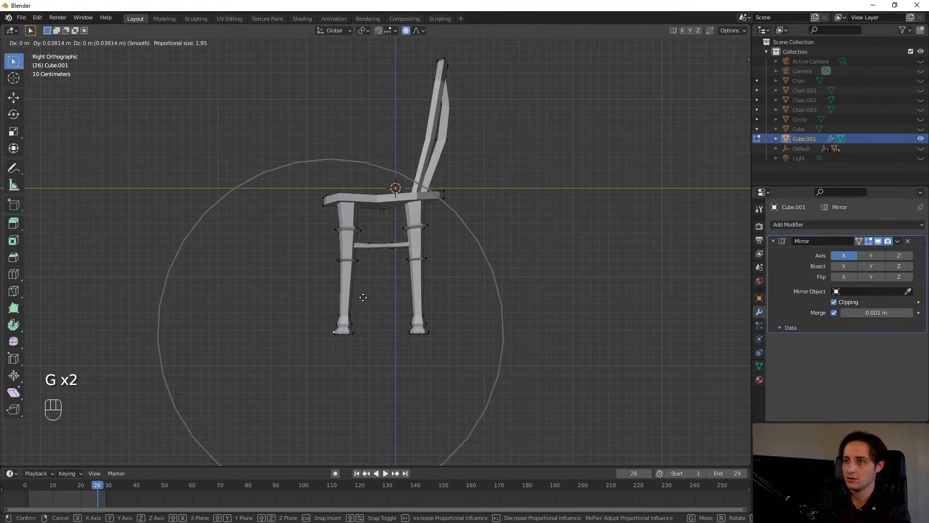
{"action": "left_click", "coordinate": [403, 226]}
{"action": "key", "text": "g"}
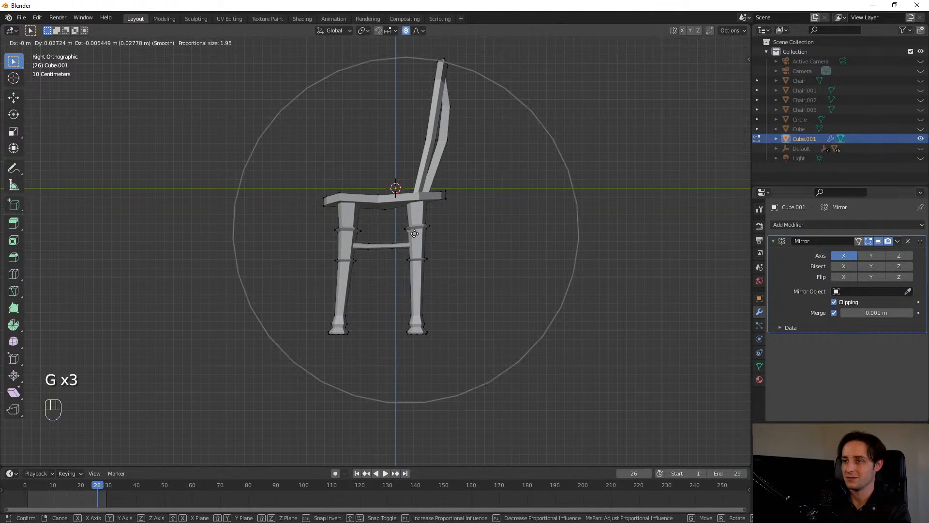
{"action": "left_click", "coordinate": [416, 233]}
- Reshape the backrest's side curve by moving its middle vertices with proportional sizes of 1.33 and 0.83
{"action": "key", "text": "g"}
{"action": "scroll", "coordinate": [465, 135], "scroll_direction": "up", "scroll_amount": 9}
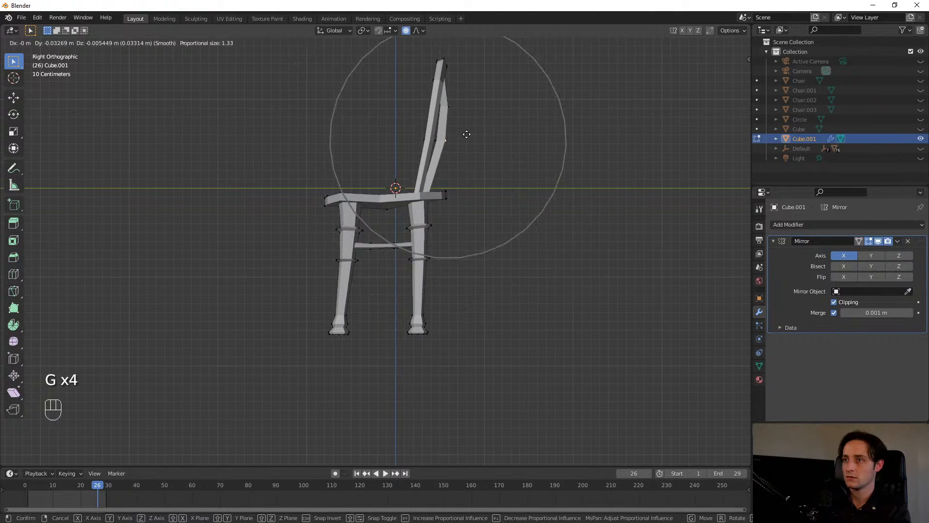
{"action": "left_click", "coordinate": [465, 135]}
{"action": "key", "text": "g"}
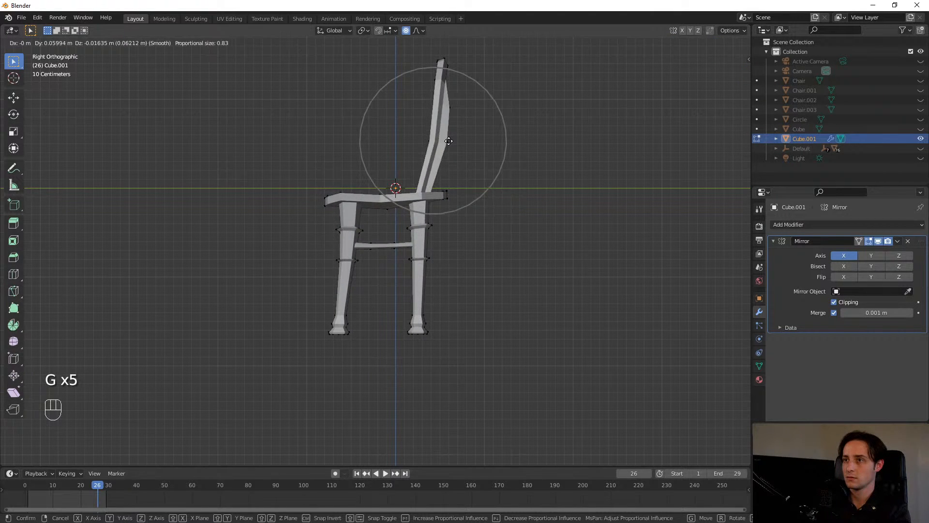
{"action": "left_click", "coordinate": [438, 144]}
- In right view, move the seat's underside vertex slightly toward the front in Y with a large proportional radius, and deselect everything
{"action": "middle_click_drag", "start_coordinate": [438, 144], "coordinate": [617, 179]}
{"action": "key", "text": "KP_3"}
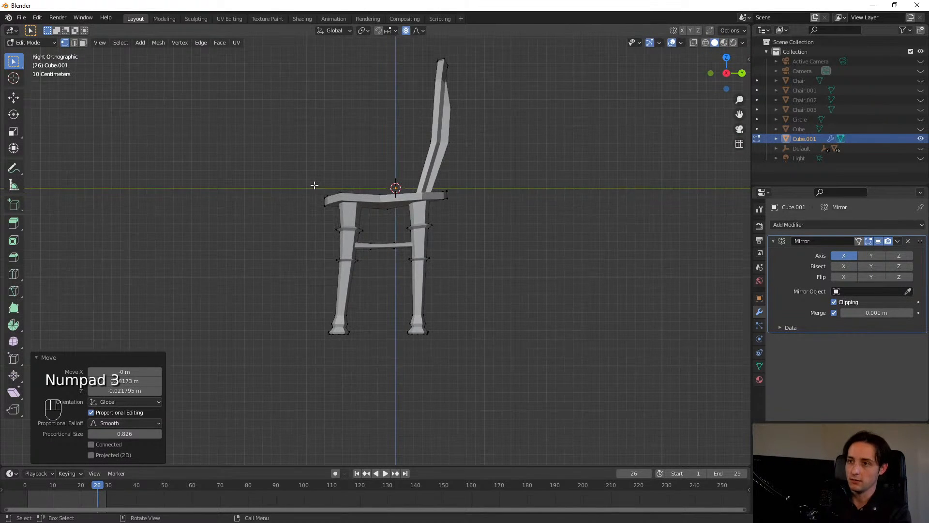
{"action": "left_click", "coordinate": [387, 205]}
{"action": "key", "text": "g"}
{"action": "scroll", "coordinate": [425, 156], "scroll_direction": "down", "scroll_amount": 10}
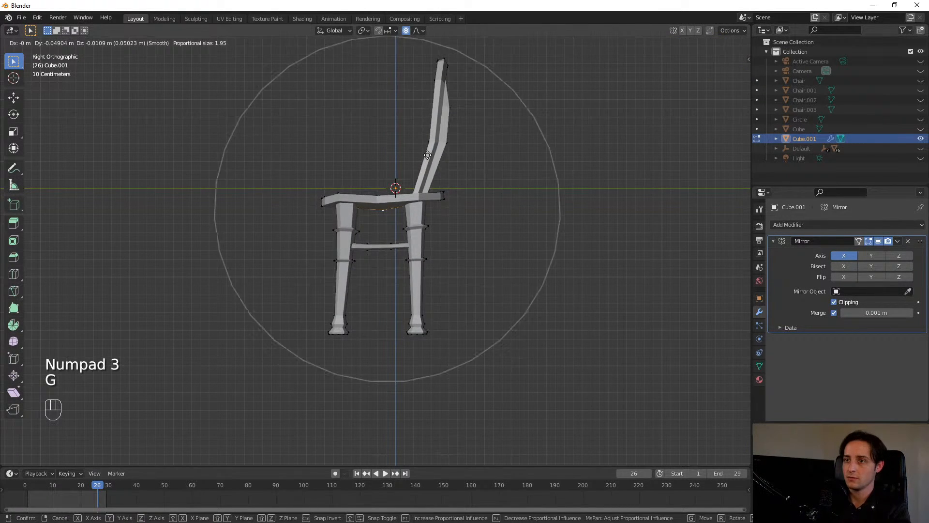
{"action": "left_click", "coordinate": [423, 155]}
{"action": "left_click", "coordinate": [464, 174]}
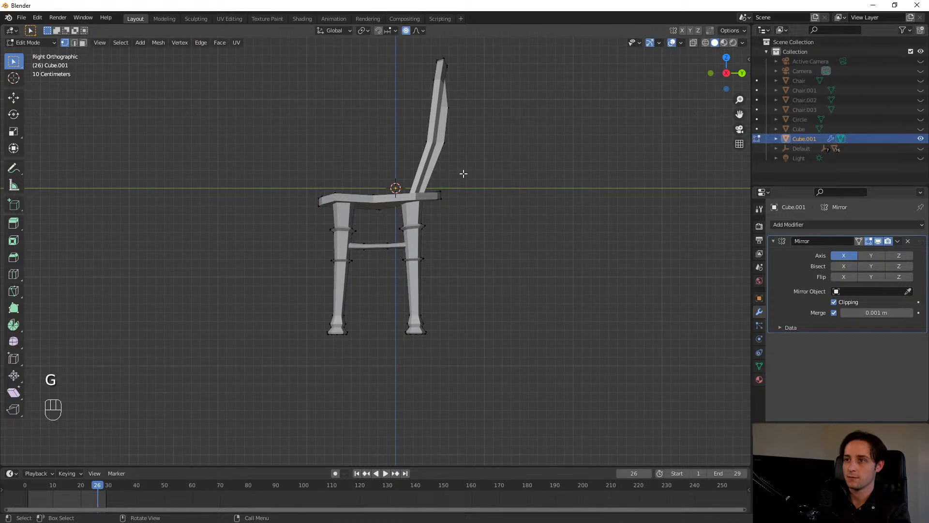
- Select the whole chair mesh and move it about 0.23 m in Y and 1.64 m in Z to rest its feet on the ground line
{"action": "scroll", "coordinate": [458, 255], "scroll_direction": "up", "scroll_amount": 5, "text": "shift"}
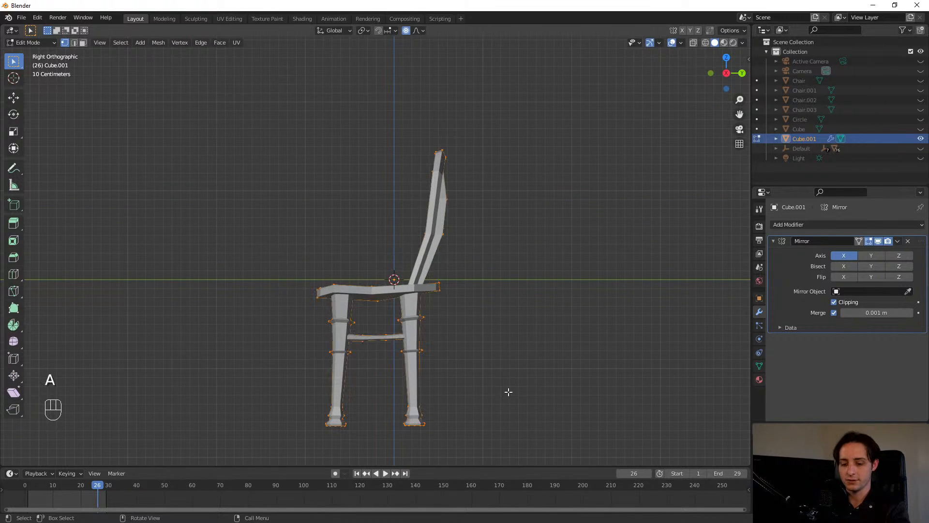
{"action": "key", "text": "g"}
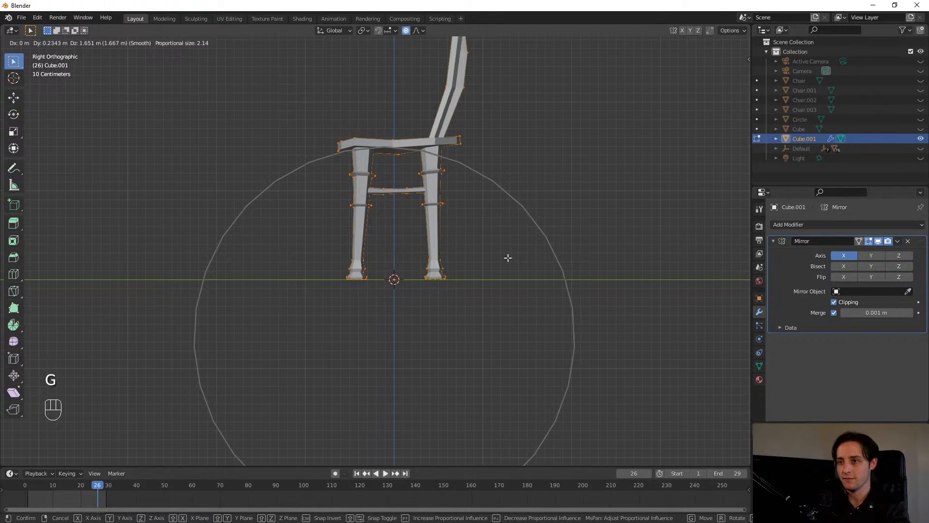
{"action": "left_click", "coordinate": [508, 258]}
{"action": "scroll", "coordinate": [472, 347], "scroll_direction": "up", "scroll_amount": 5}
{"action": "key", "text": "g"}
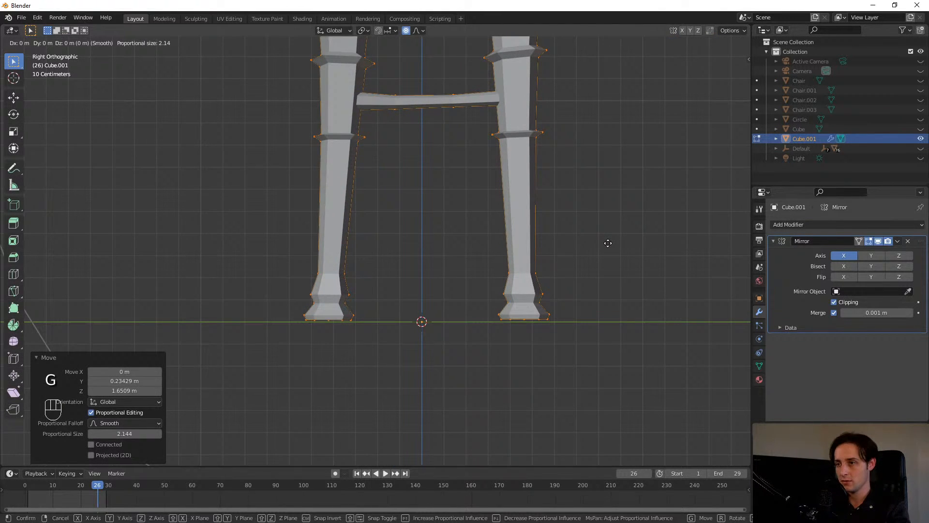
{"action": "left_click", "coordinate": [607, 246]}
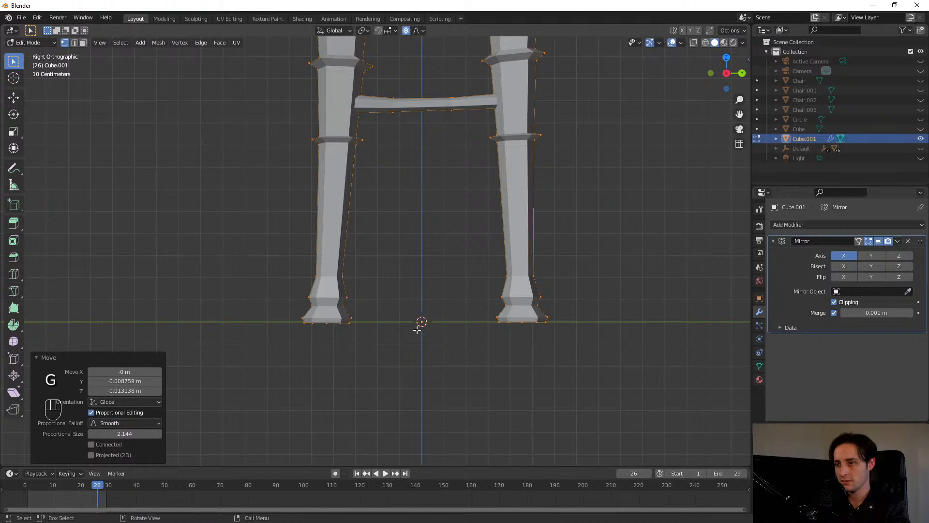
- Switch to Object Mode and examine the whole chair standing on the ground plane, both close up and from far away
{"action": "scroll", "coordinate": [582, 242], "scroll_direction": "down", "scroll_amount": 4}
{"action": "middle_click_drag", "start_coordinate": [582, 242], "coordinate": [456, 291]}
{"action": "key", "text": "Tab"}
{"action": "left_click", "coordinate": [340, 292]}
{"action": "scroll", "coordinate": [448, 279], "scroll_direction": "down", "scroll_amount": 5}
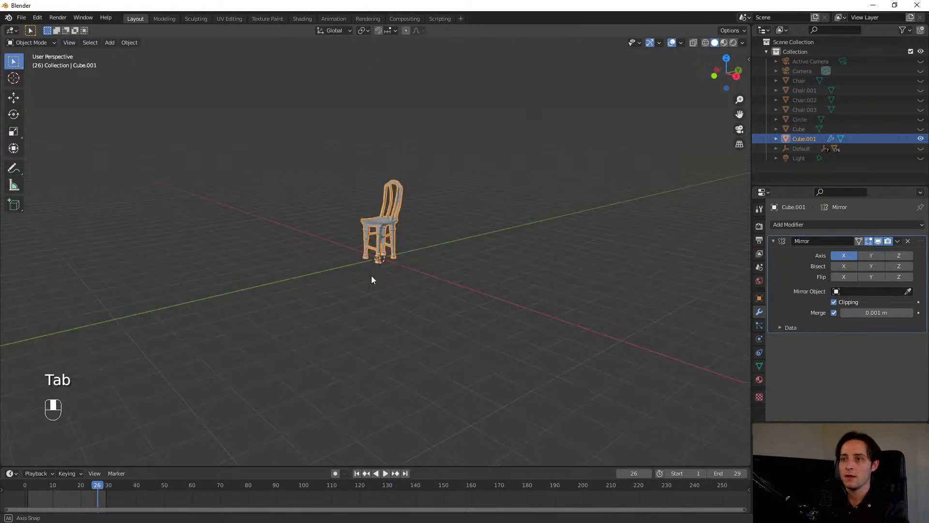
{"action": "middle_click_drag", "start_coordinate": [371, 275], "coordinate": [580, 259]}
{"action": "scroll", "coordinate": [418, 268], "scroll_direction": "up", "scroll_amount": 6}
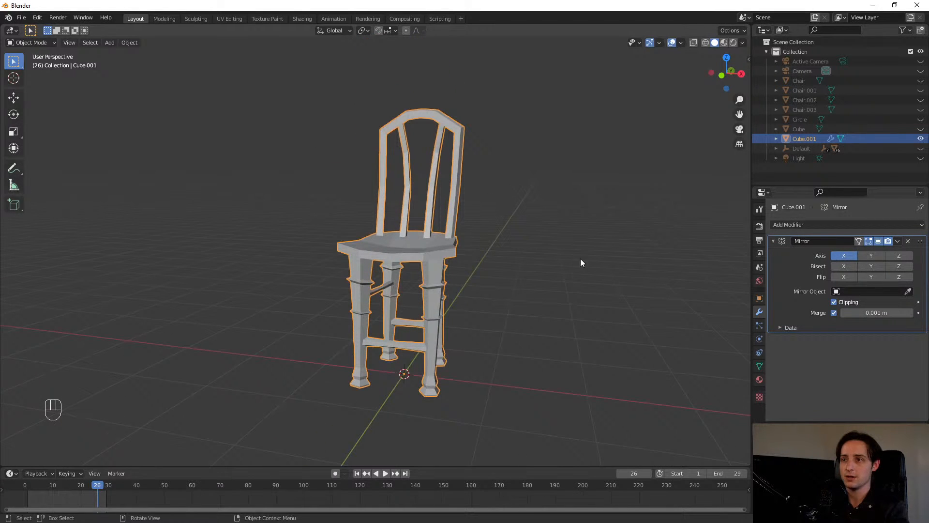
{"action": "scroll", "coordinate": [590, 210], "scroll_direction": "down", "scroll_amount": 6}
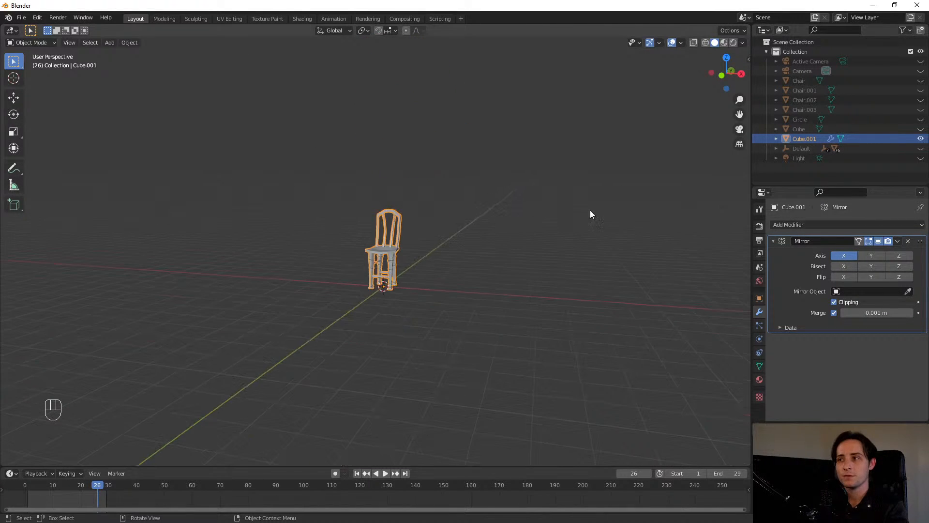
{"action": "scroll", "coordinate": [323, 272], "scroll_direction": "up", "scroll_amount": 6}
- Assign the existing Chair material to the new chair and display the viewport in Rendered shading
{"action": "left_click", "coordinate": [759, 379]}
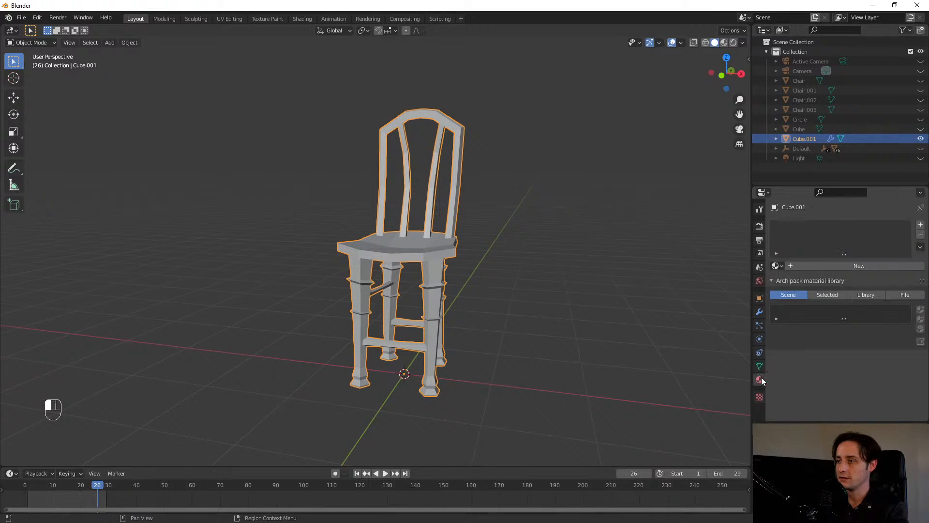
{"action": "left_click", "coordinate": [778, 265]}
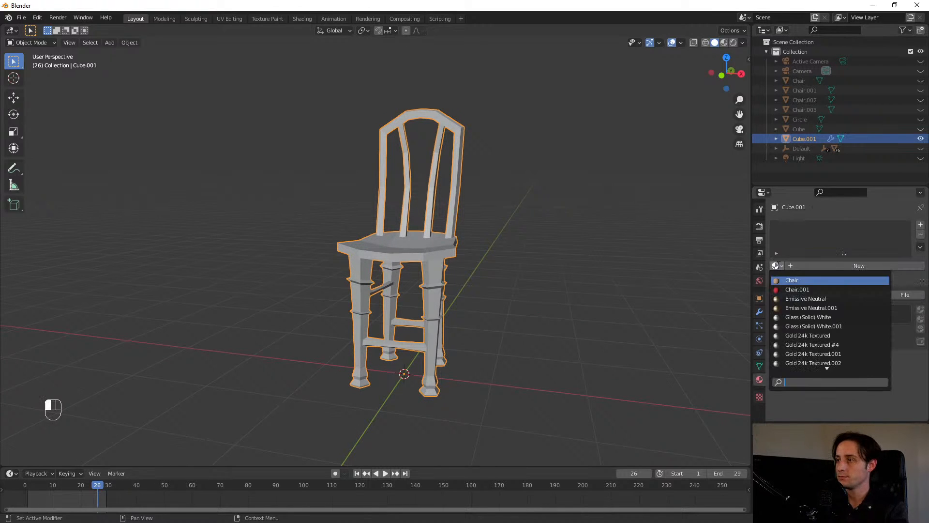
{"action": "left_click", "coordinate": [788, 280]}
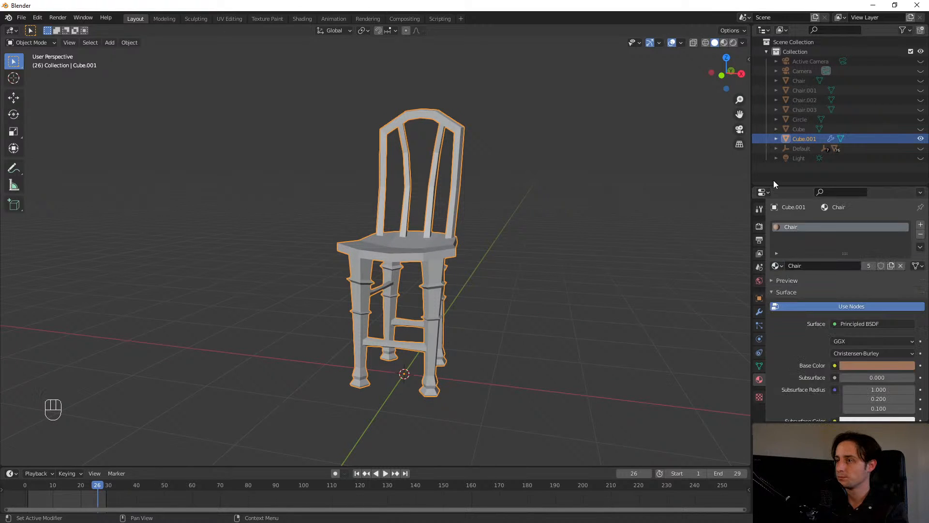
{"action": "left_click", "coordinate": [733, 43]}
{"action": "mouse_move", "coordinate": [497, 244]}
{"action": "middle_mouse_down"}
{"action": "mouse_move", "coordinate": [553, 249]}
{"action": "mouse_move", "coordinate": [563, 261]}
{"action": "middle_mouse_up"}
{"action": "scroll", "coordinate": [594, 207], "scroll_direction": "down", "scroll_amount": 4}
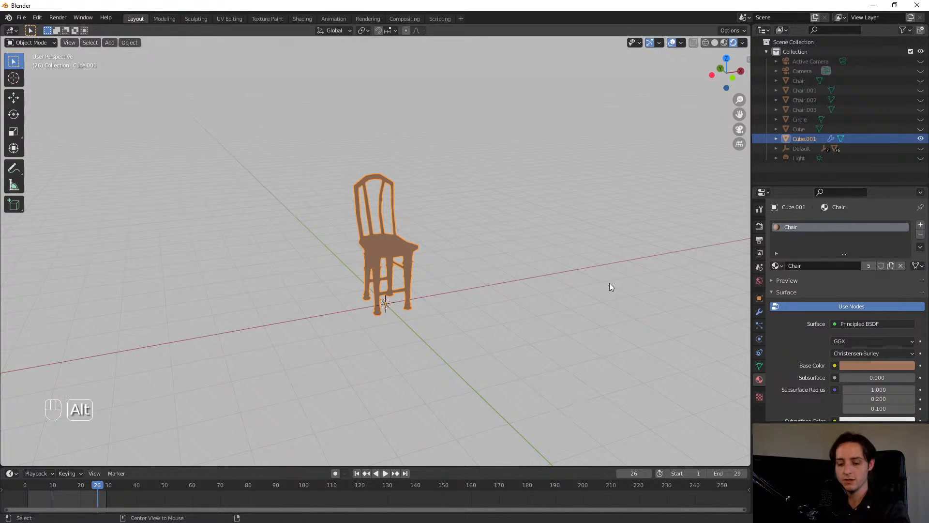
- Unhide all hidden objects and bring the table scene with its green ground into view
{"action": "key", "text": "alt+h"}
{"action": "scroll", "coordinate": [549, 275], "scroll_direction": "down", "scroll_amount": 14}
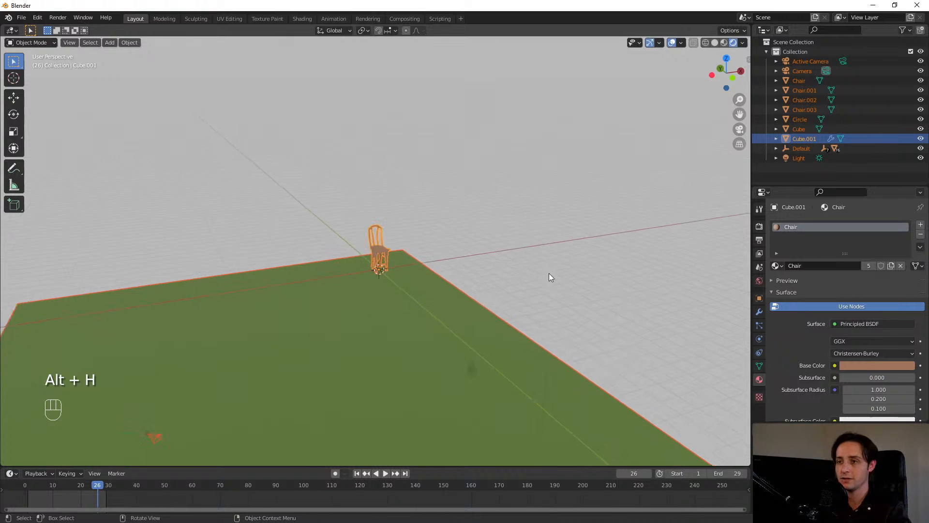
{"action": "middle_click_drag", "start_coordinate": [520, 304], "coordinate": [491, 275]}
{"action": "scroll", "coordinate": [283, 384], "scroll_direction": "down", "scroll_amount": 3}
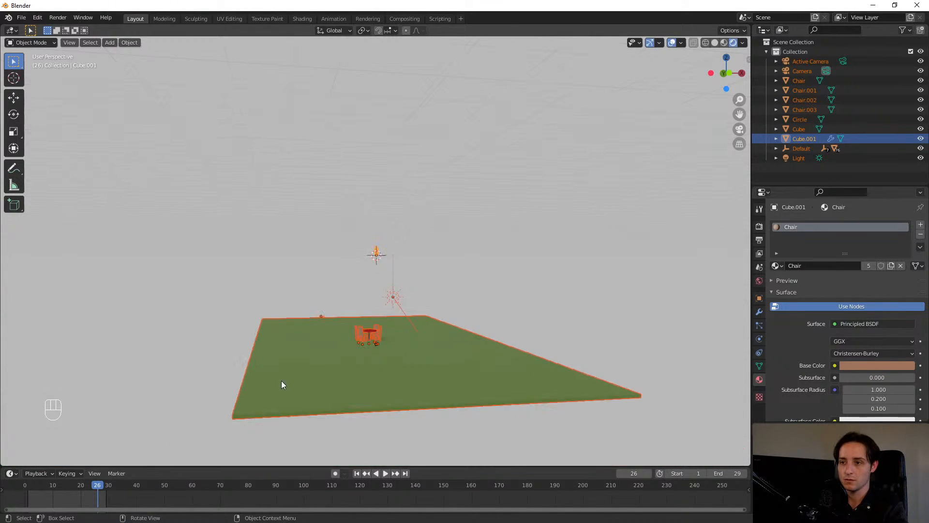
- Select all scene objects except the new chair and raise them about 29.26 m in Z to the chair's level
{"action": "left_click", "coordinate": [162, 312]}
{"action": "left_click_drag", "start_coordinate": [164, 304], "coordinate": [479, 392]}
{"action": "left_click_drag", "start_coordinate": [603, 431], "coordinate": [605, 433]}
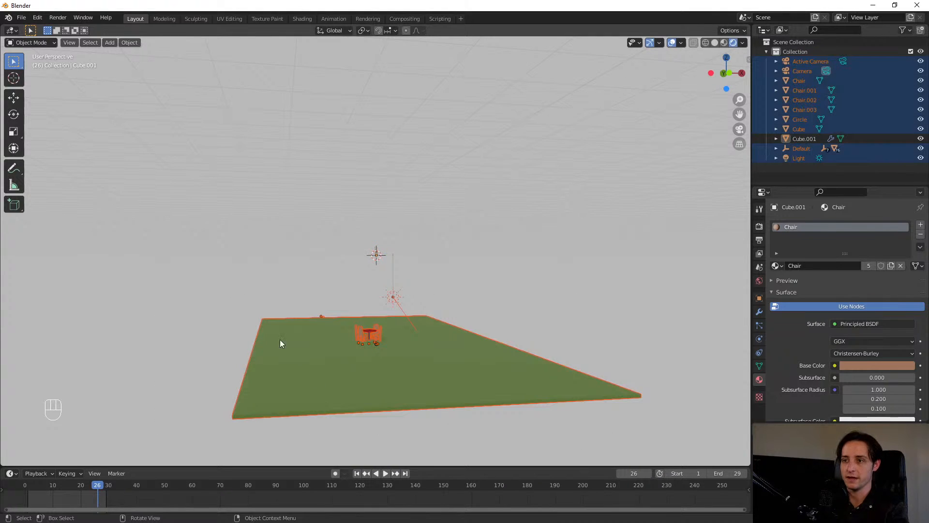
{"action": "key", "text": "g"}
{"action": "key", "text": "z"}
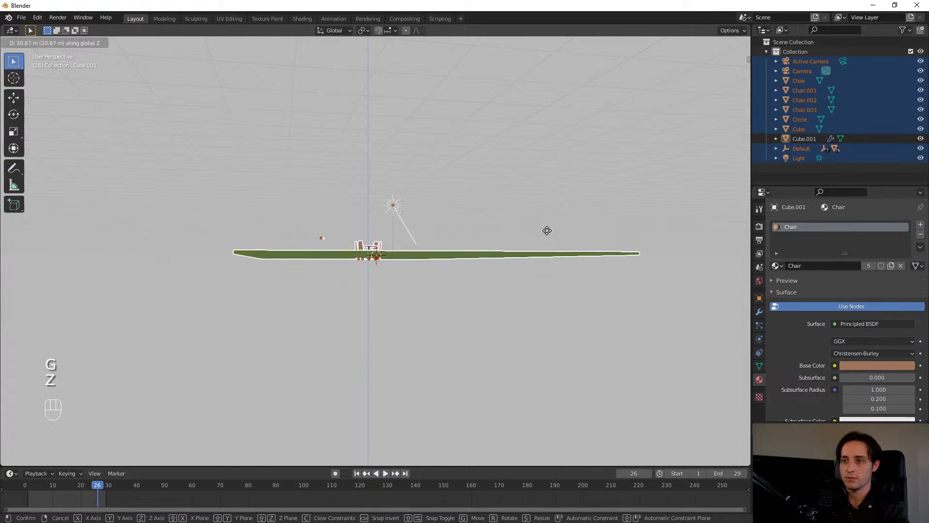
{"action": "left_click", "coordinate": [549, 238]}
- Select the new chair, move it near the table, and scale it to suit the older blocky chairs
{"action": "middle_click_drag", "start_coordinate": [549, 237], "coordinate": [358, 288]}
{"action": "scroll", "coordinate": [359, 288], "scroll_direction": "up", "scroll_amount": 5}
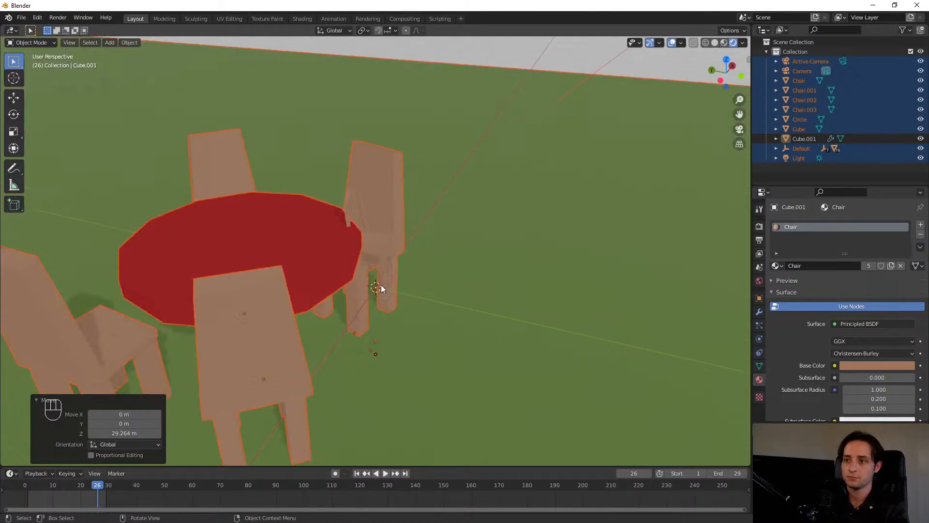
{"action": "left_click", "coordinate": [379, 249]}
{"action": "middle_click_drag", "start_coordinate": [452, 245], "coordinate": [499, 257]}
{"action": "key", "text": "g"}
{"action": "left_click", "coordinate": [387, 259]}
{"action": "key", "text": "s"}
{"action": "left_click", "coordinate": [578, 177]}
{"action": "key", "text": "s"}
{"action": "left_click", "coordinate": [422, 238]}
- Move the new chair about 0.76 m in X, -0.66 m in Y and 0.25 m in Z, and rotate it -355° about Z
{"action": "key", "text": "g"}
{"action": "left_click", "coordinate": [465, 234]}
{"action": "key", "text": "r"}
{"action": "key", "text": "z"}
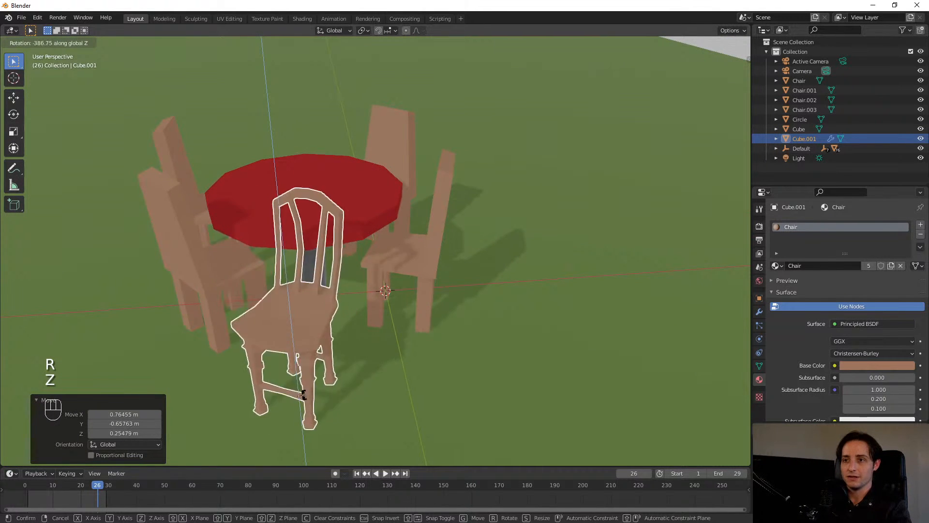
{"action": "left_click", "coordinate": [339, 357]}
- Reposition the new chair beside the table between the older blocky chairs, checking its placement from different sides
{"action": "middle_click_drag", "start_coordinate": [339, 357], "coordinate": [456, 327]}
{"action": "scroll", "coordinate": [457, 328], "scroll_direction": "down", "scroll_amount": 4}
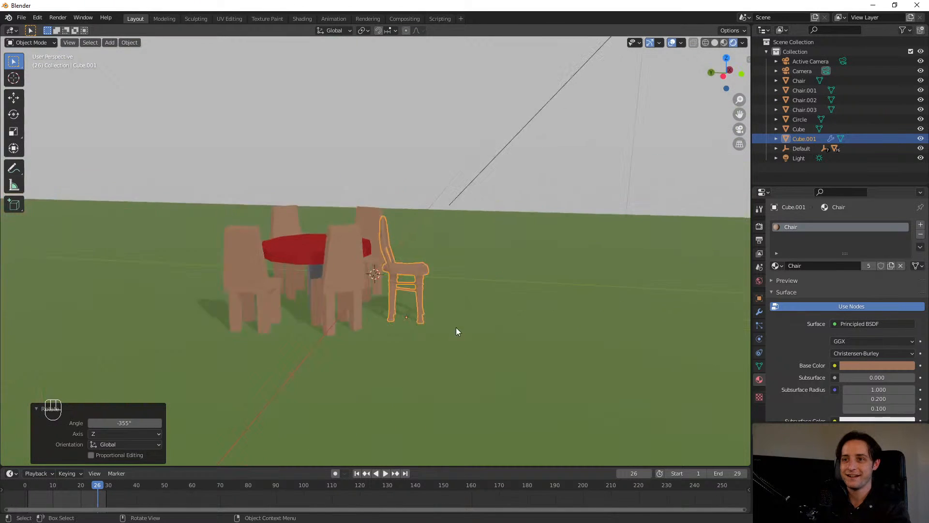
{"action": "key", "text": "g"}
{"action": "left_click", "coordinate": [401, 318]}
{"action": "middle_click_drag", "start_coordinate": [324, 332], "coordinate": [415, 354]}
{"action": "key", "text": "g"}
{"action": "left_click", "coordinate": [398, 339]}
{"action": "key", "text": "g"}
{"action": "left_click", "coordinate": [357, 356]}
- From a low side view, move the new chair about -0.27 m in Y and 0.33 m in Z, and nudge it toward the table
{"action": "middle_click_drag", "start_coordinate": [357, 355], "coordinate": [341, 300]}
{"action": "key", "text": "g"}
{"action": "left_click", "coordinate": [347, 291]}
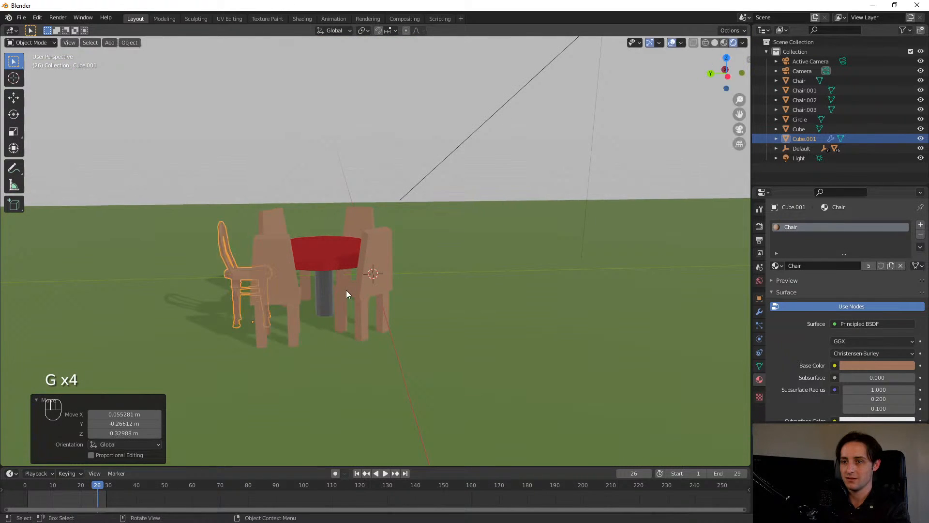
{"action": "key", "text": "g"}
{"action": "left_click", "coordinate": [356, 287]}
- Select the four older blocky chairs around the table and delete them
{"action": "middle_click_drag", "start_coordinate": [357, 287], "coordinate": [451, 338]}
{"action": "left_click", "coordinate": [451, 339]}
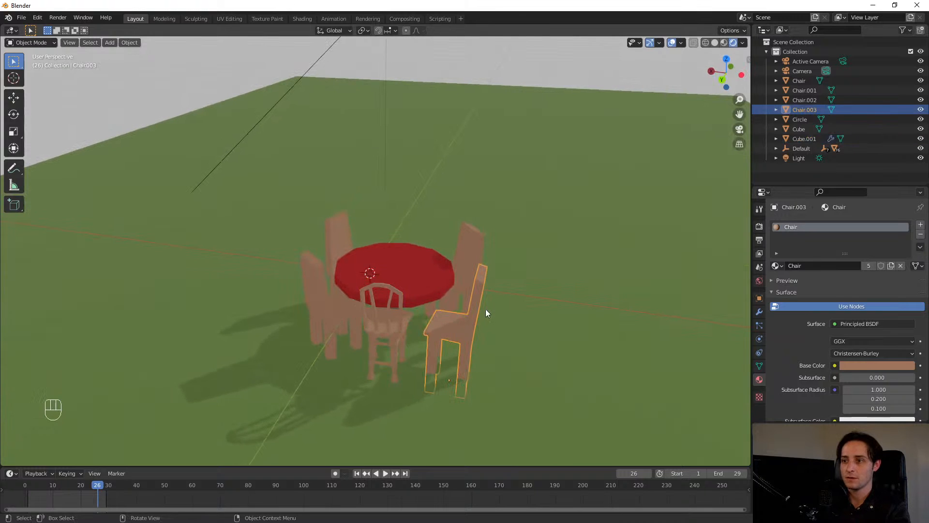
{"action": "left_click", "coordinate": [475, 250], "text": "shift"}
{"action": "left_click", "coordinate": [338, 235], "text": "shift"}
{"action": "left_click", "coordinate": [461, 318], "text": "shift"}
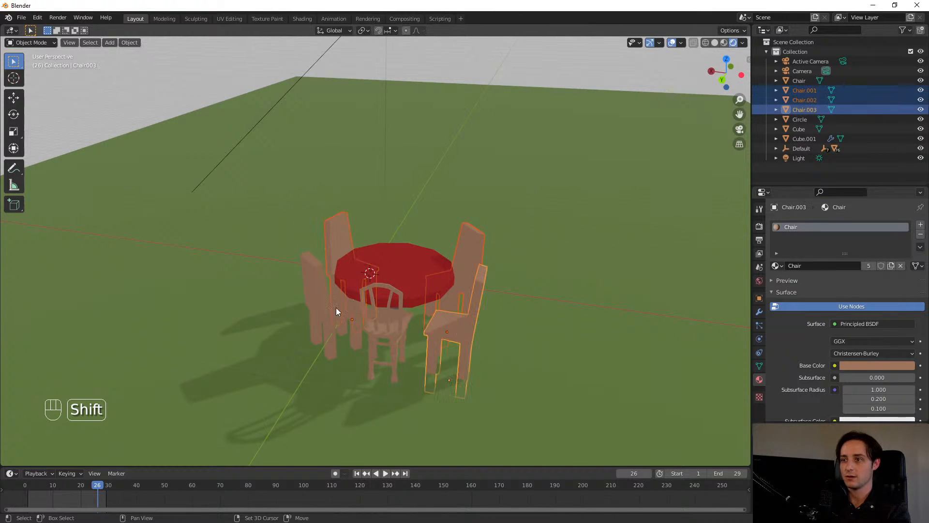
{"action": "left_click", "coordinate": [329, 310], "text": "shift"}
{"action": "key", "text": "x"}
{"action": "left_click", "coordinate": [329, 310]}
- Select the remaining new chair and reposition it against the edge of the table
{"action": "left_click", "coordinate": [375, 332]}
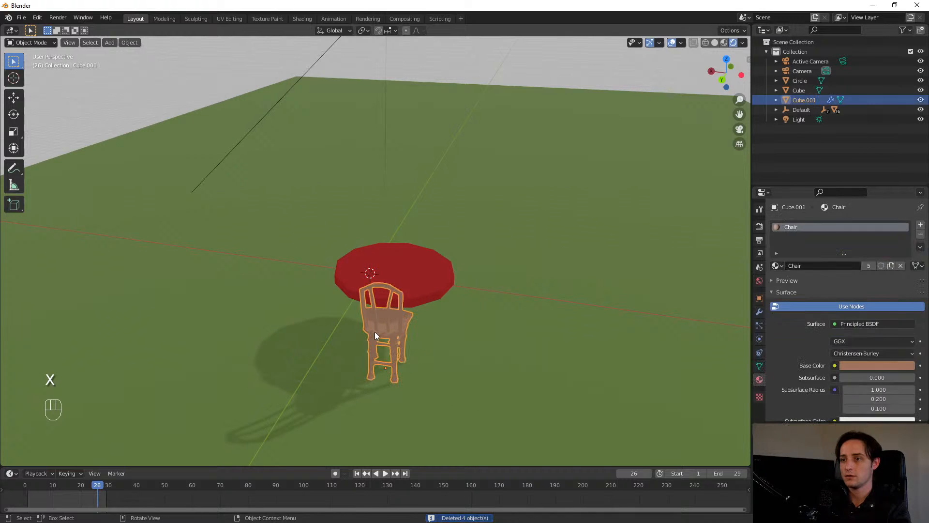
{"action": "middle_click_drag", "start_coordinate": [375, 332], "coordinate": [399, 386]}
{"action": "key", "text": "g"}
{"action": "left_click", "coordinate": [372, 332]}
{"action": "key", "text": "g"}
{"action": "left_click", "coordinate": [433, 315]}
{"action": "key", "text": "shift+d"}
{"action": "left_click", "coordinate": [494, 368]}
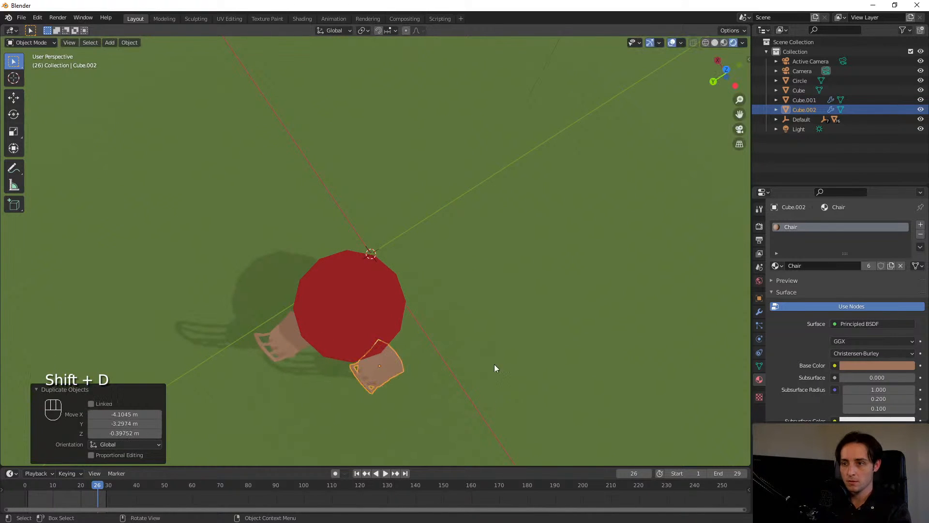
{"action": "key", "text": "ctrl+z"}
- In top view, move the chair about -1.02 m along X to line it up with the round table
{"action": "key", "text": "KP_7"}
{"action": "scroll", "coordinate": [392, 294], "scroll_direction": "up", "scroll_amount": 2}
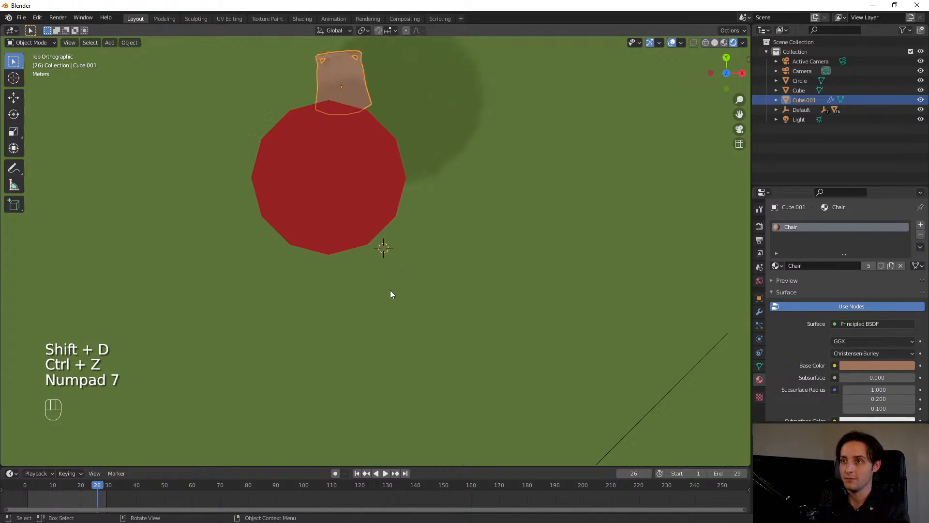
{"action": "middle_click_drag", "start_coordinate": [457, 298], "coordinate": [491, 407], "text": "shift"}
{"action": "key", "text": "g"}
{"action": "left_click", "coordinate": [461, 297]}
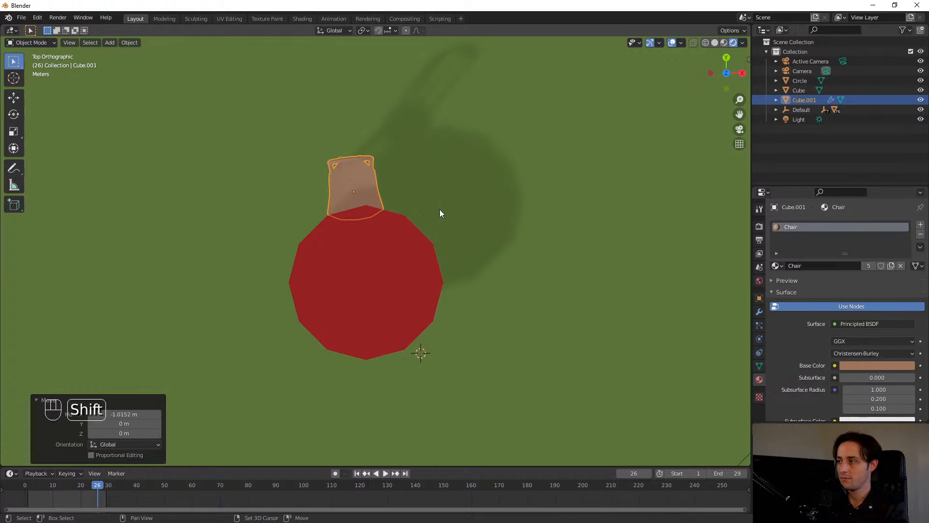
- Duplicate the chair about 4.78 m in X and -2.23 m in Y, rotate it to face the table, and tuck it against the edge
{"action": "key", "text": "shift+d"}
{"action": "left_click", "coordinate": [579, 272]}
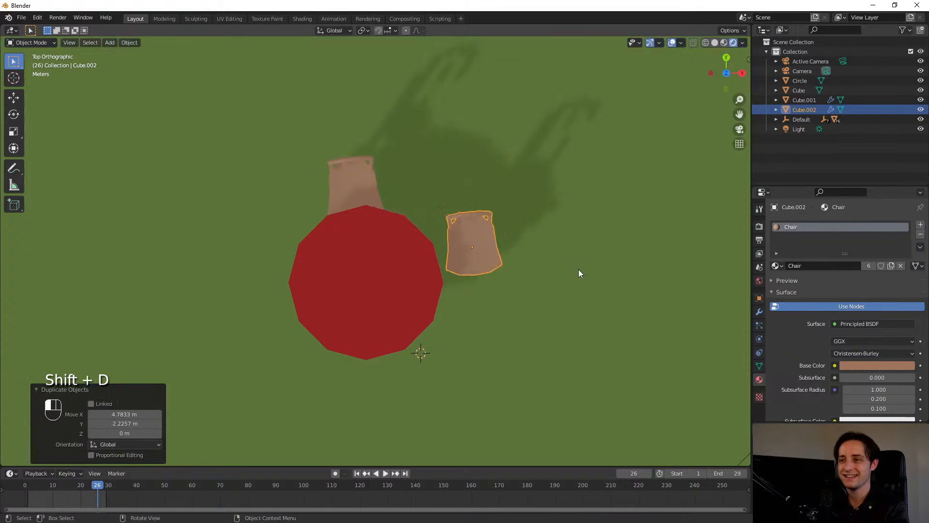
{"action": "key", "text": "r"}
{"action": "left_click", "coordinate": [629, 334]}
{"action": "key", "text": "g"}
{"action": "left_click", "coordinate": [601, 342]}
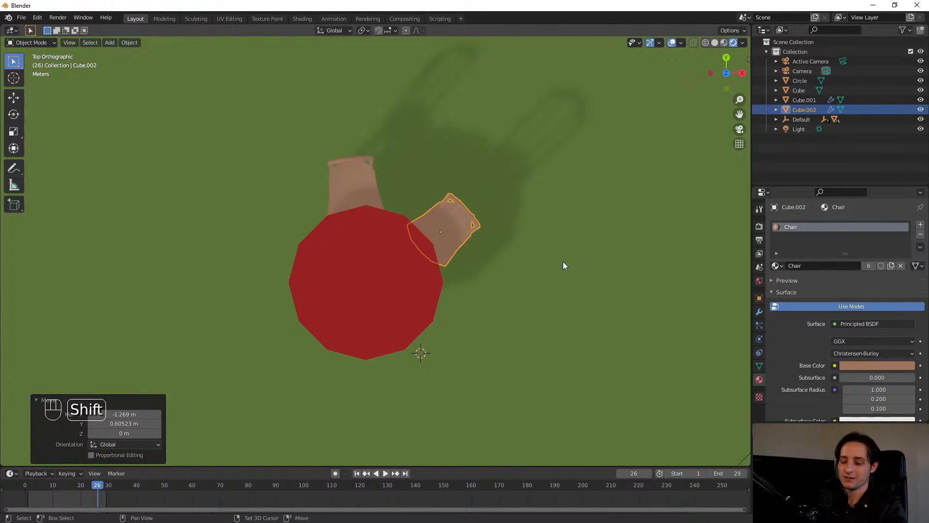
- Duplicate a third chair, rotate it toward the table, and move it about 1.97 m in X and 4.69 m in Y onto the opposite side
{"action": "key", "text": "shift+d"}
{"action": "left_click", "coordinate": [155, 326]}
{"action": "key", "text": "r"}
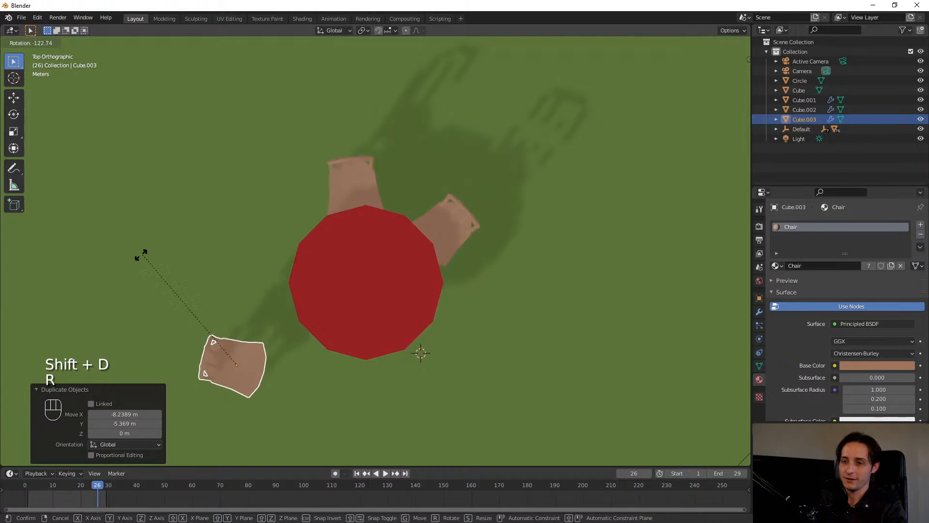
{"action": "left_click", "coordinate": [228, 273]}
{"action": "key", "text": "g"}
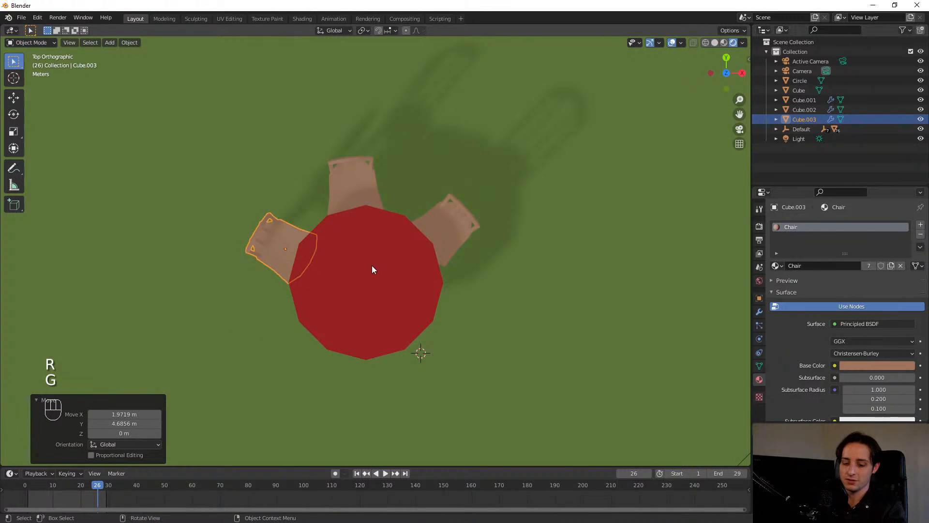
- Duplicate a fourth chair, rotate it about -69°, place it at the table's free side, and adjust its angle to face the center
{"action": "key", "text": "shift+d"}
{"action": "left_click", "coordinate": [384, 392]}
{"action": "key", "text": "r"}
{"action": "left_click", "coordinate": [365, 270]}
{"action": "key", "text": "g"}
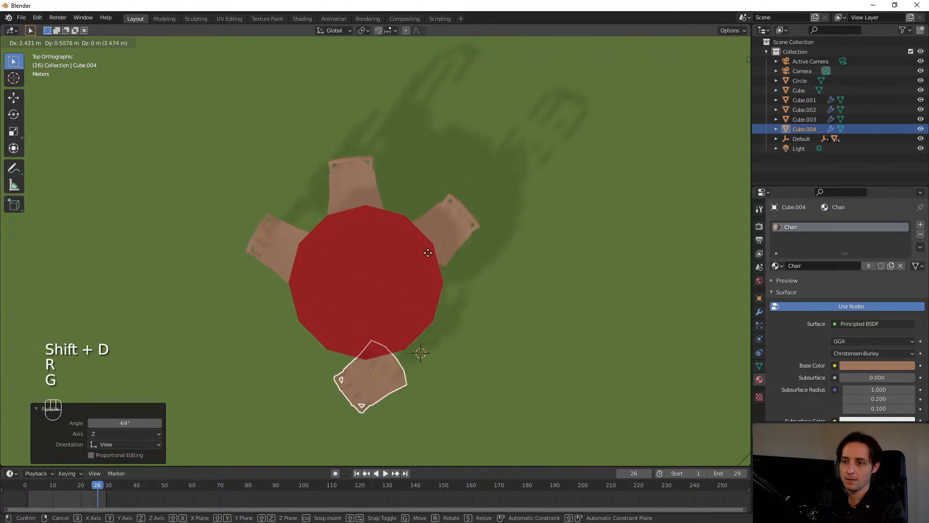
{"action": "left_click", "coordinate": [404, 257]}
{"action": "key", "text": "r"}
{"action": "left_click", "coordinate": [291, 345]}
- Select the third chair, tip it onto its side from a low view, and finish with a rotation of about -23.6°
{"action": "middle_click_drag", "start_coordinate": [291, 345], "coordinate": [327, 247]}
{"action": "left_click", "coordinate": [292, 278]}
{"action": "middle_click_drag", "start_coordinate": [291, 277], "coordinate": [225, 249]}
{"action": "key", "text": "r"}
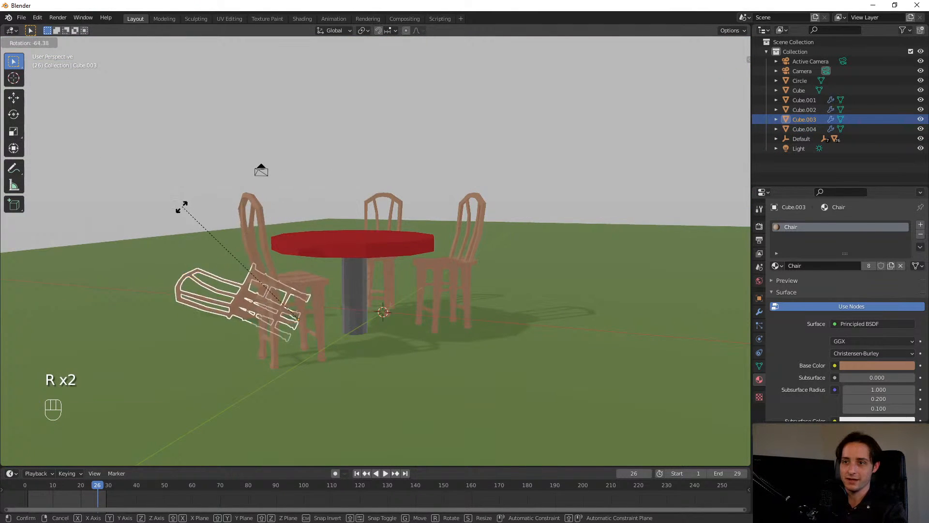
{"action": "left_click", "coordinate": [187, 207]}
{"action": "key", "text": "g"}
{"action": "left_click", "coordinate": [222, 191]}
{"action": "key", "text": "r"}
{"action": "left_click", "coordinate": [260, 178]}
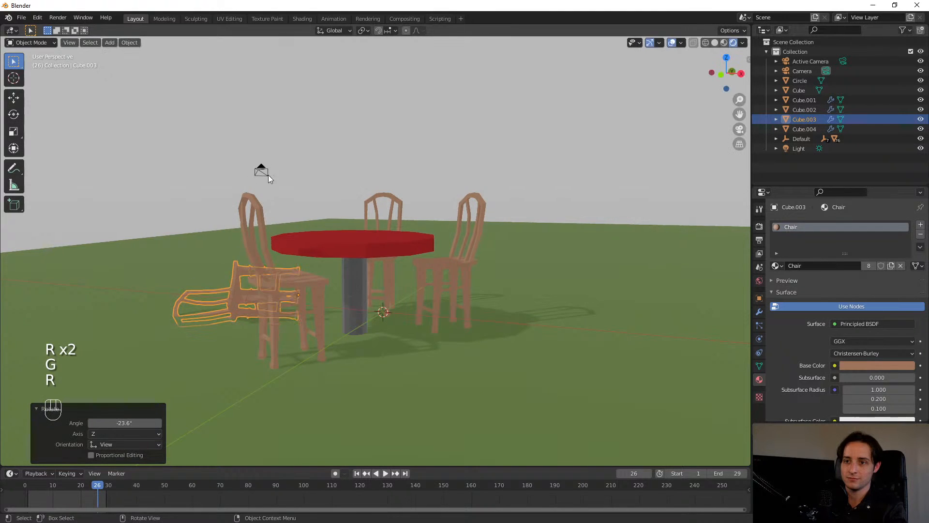
- Turn the tipped chair about 13.7° from another angle, and tilt it further with trackball rotation
{"action": "middle_click_drag", "start_coordinate": [260, 178], "coordinate": [410, 219]}
{"action": "key", "text": "r"}
{"action": "key", "text": "r"}
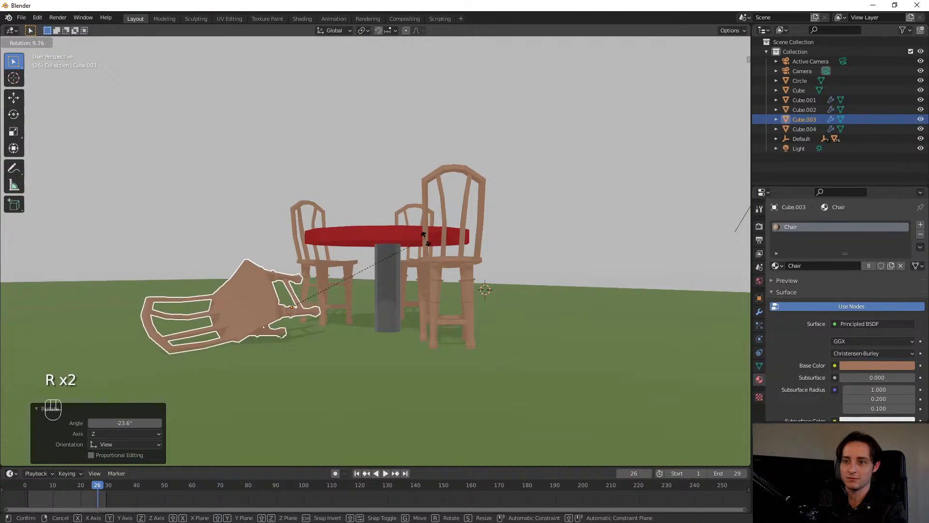
{"action": "left_click", "coordinate": [430, 252]}
{"action": "middle_click_drag", "start_coordinate": [430, 253], "coordinate": [472, 284]}
{"action": "key", "text": "r"}
{"action": "key", "text": "r"}
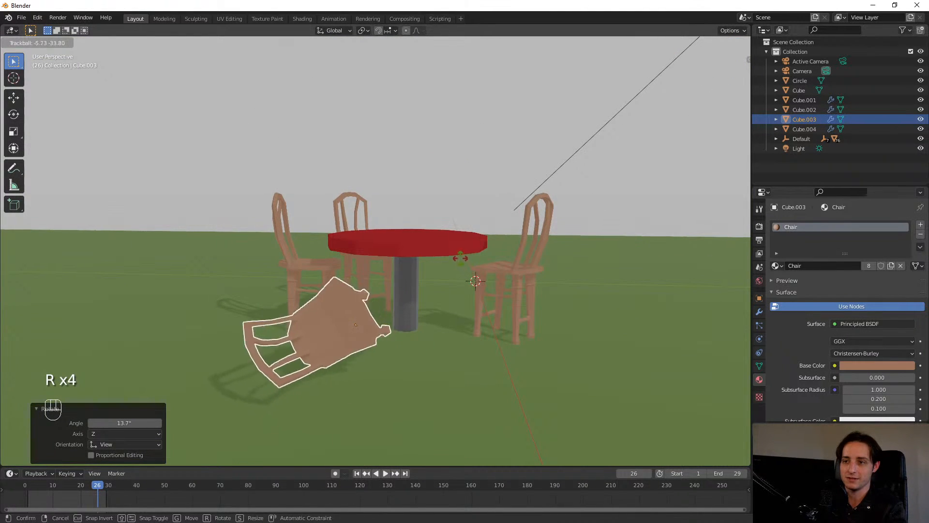
{"action": "left_click", "coordinate": [467, 267]}
- Refine the tipped chair's tilt with another trackball rotation, and level it with a 27.4° rotation in a low view
{"action": "middle_click_drag", "start_coordinate": [460, 250], "coordinate": [376, 272]}
{"action": "key", "text": "r"}
{"action": "key", "text": "r"}
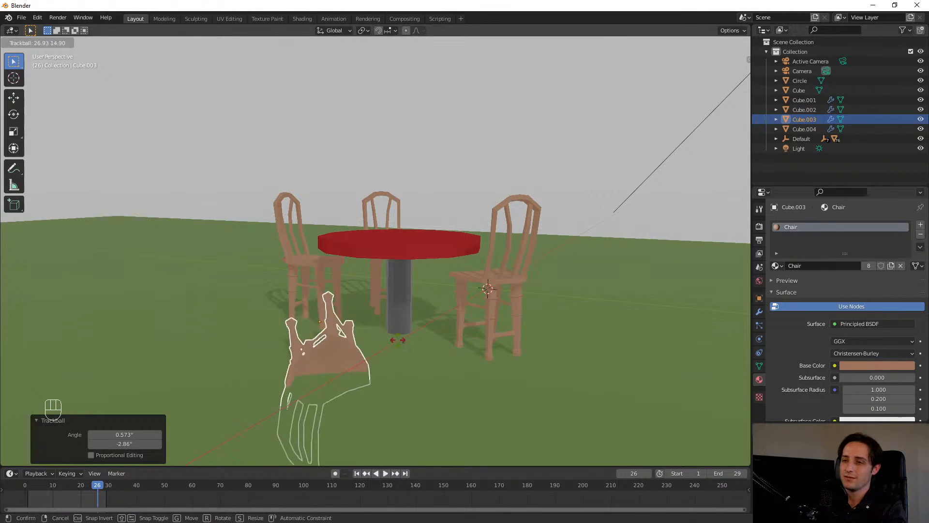
{"action": "left_click", "coordinate": [388, 311]}
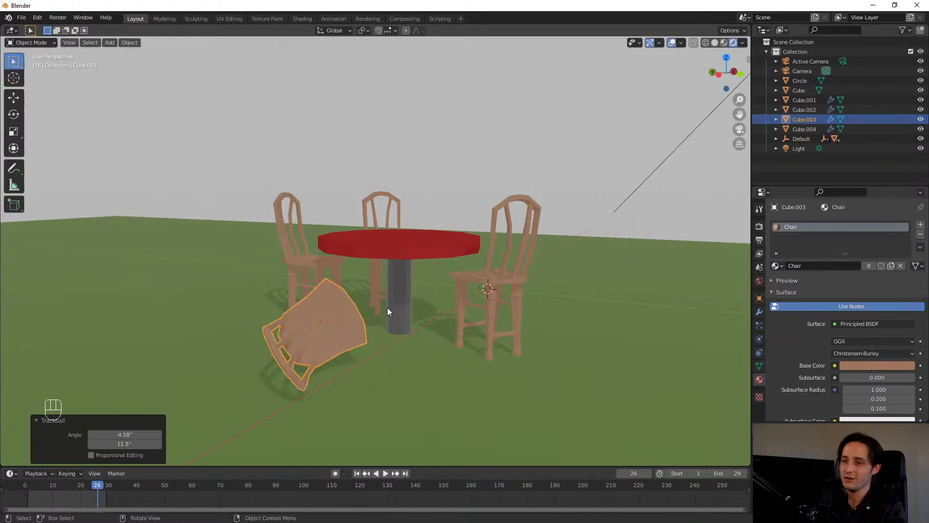
{"action": "middle_click_drag", "start_coordinate": [341, 225], "coordinate": [328, 203]}
{"action": "key", "text": "r"}
{"action": "left_click", "coordinate": [371, 227]}
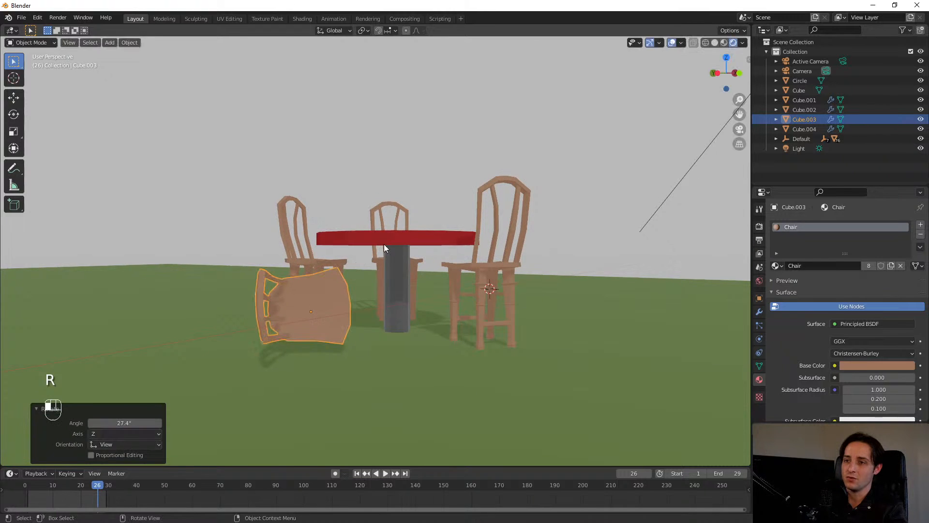
- Lower the tipped chair about 0.42 m, adjust its rotation slightly, and lower it about another 0.13 m onto the grass
{"action": "key", "text": "g"}
{"action": "left_click", "coordinate": [377, 258]}
{"action": "key", "text": "r"}
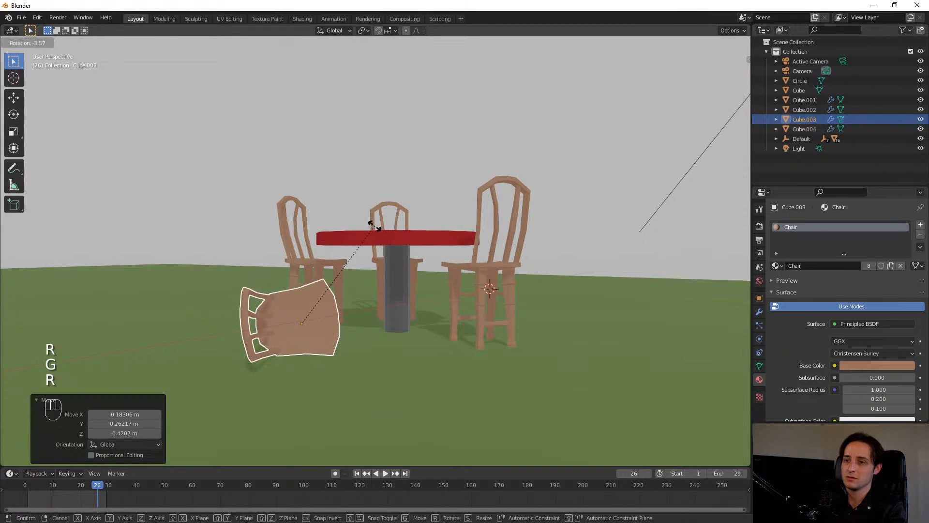
{"action": "left_click", "coordinate": [370, 226]}
{"action": "key", "text": "g"}
{"action": "left_click", "coordinate": [367, 231]}
- From the opposite side, correct the fallen chair's rotation and move it about 0.14 m in X and 0.40 m in Z
{"action": "middle_click_drag", "start_coordinate": [366, 231], "coordinate": [339, 218]}
{"action": "key", "text": "r"}
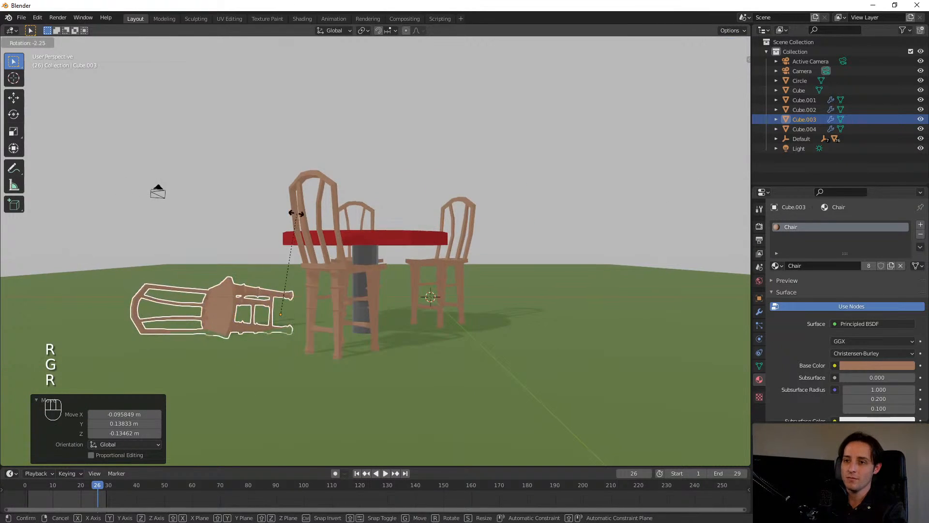
{"action": "left_click", "coordinate": [293, 212]}
{"action": "key", "text": "g"}
{"action": "left_click", "coordinate": [292, 200]}
{"action": "middle_click_drag", "start_coordinate": [293, 200], "coordinate": [413, 204]}
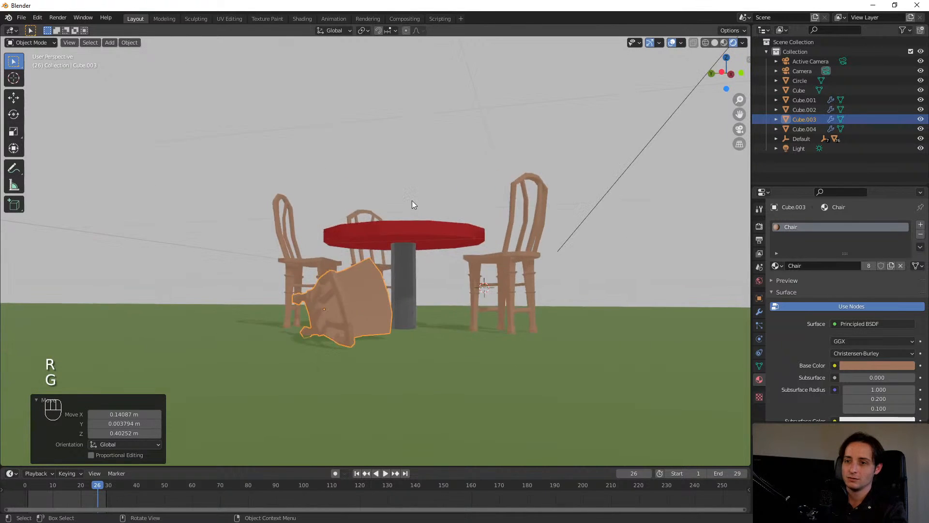
- Fine-tune the fallen chair's rotation and height so it rests on the ground, check it from several sides, and deselect it
{"action": "scroll", "coordinate": [414, 204], "scroll_direction": "up", "scroll_amount": 3}
{"action": "key", "text": "r"}
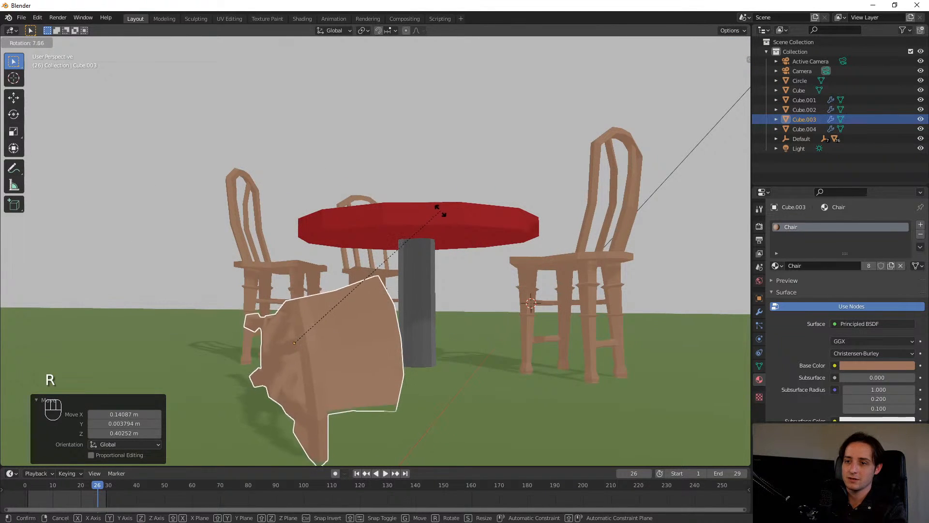
{"action": "left_click", "coordinate": [439, 219]}
{"action": "key", "text": "g"}
{"action": "key", "text": "r"}
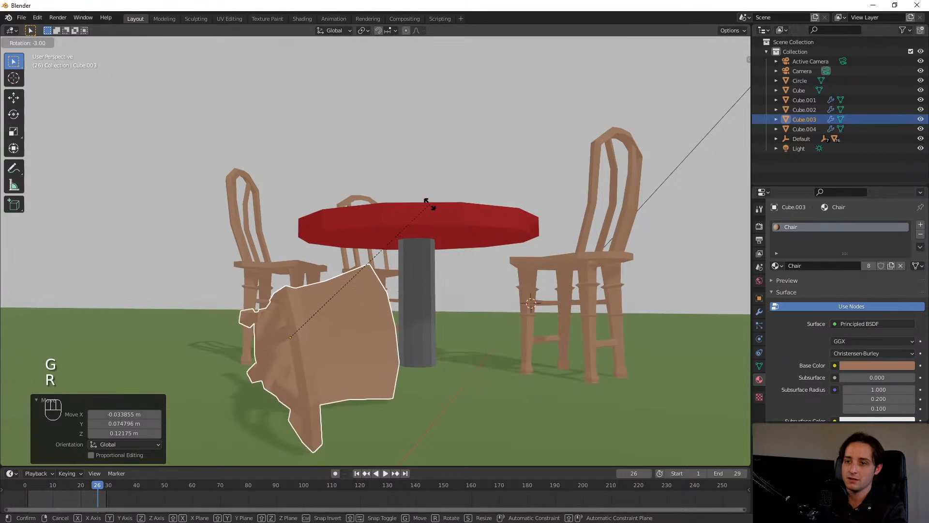
{"action": "left_click", "coordinate": [424, 202]}
{"action": "key", "text": "g"}
{"action": "left_click", "coordinate": [419, 211]}
{"action": "middle_click_drag", "start_coordinate": [415, 213], "coordinate": [469, 232]}
{"action": "scroll", "coordinate": [405, 238], "scroll_direction": "down", "scroll_amount": 4}
{"action": "middle_click_drag", "start_coordinate": [404, 235], "coordinate": [292, 241]}
{"action": "left_click", "coordinate": [175, 158]}
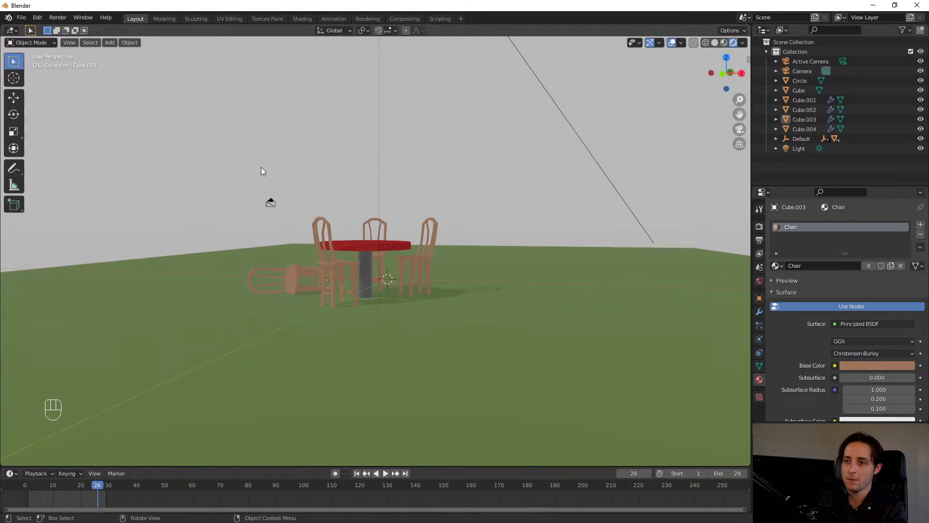
- Switch to the camera view and reframe it with walk navigation so the table, upright chairs and fallen chair fit the shot
{"action": "middle_click_drag", "start_coordinate": [261, 169], "coordinate": [400, 161]}
{"action": "key", "text": "KP_0"}
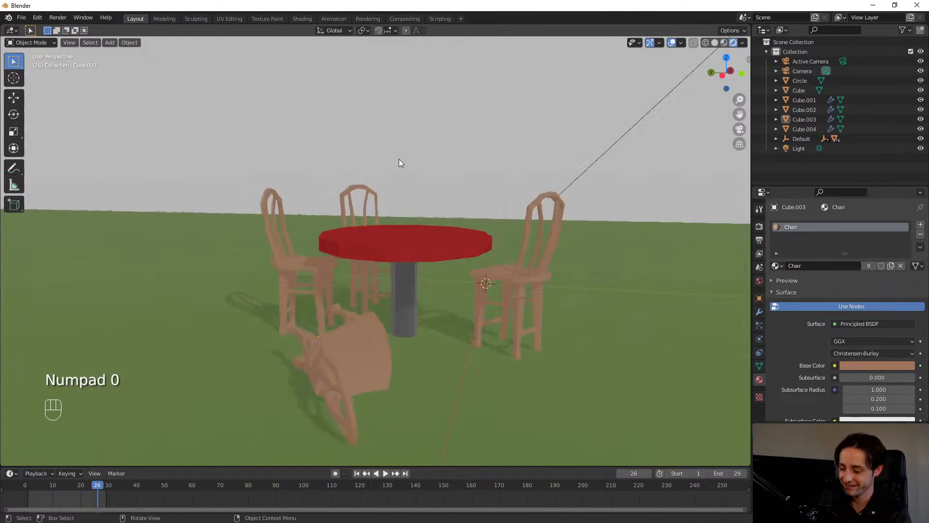
{"action": "scroll", "coordinate": [608, 202], "scroll_direction": "up", "scroll_amount": 2}
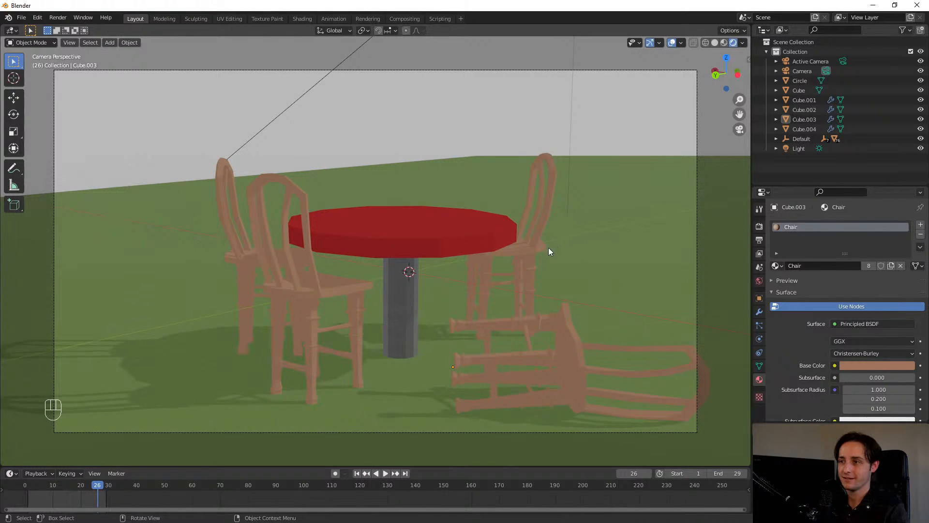
{"action": "key", "text": "q"}
{"action": "left_click", "coordinate": [544, 245]}
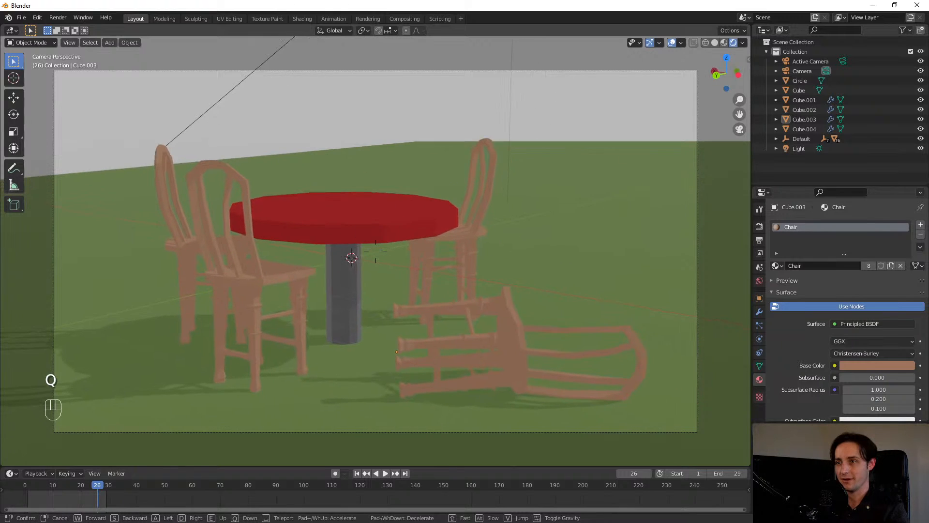
{"action": "left_click", "coordinate": [378, 255]}
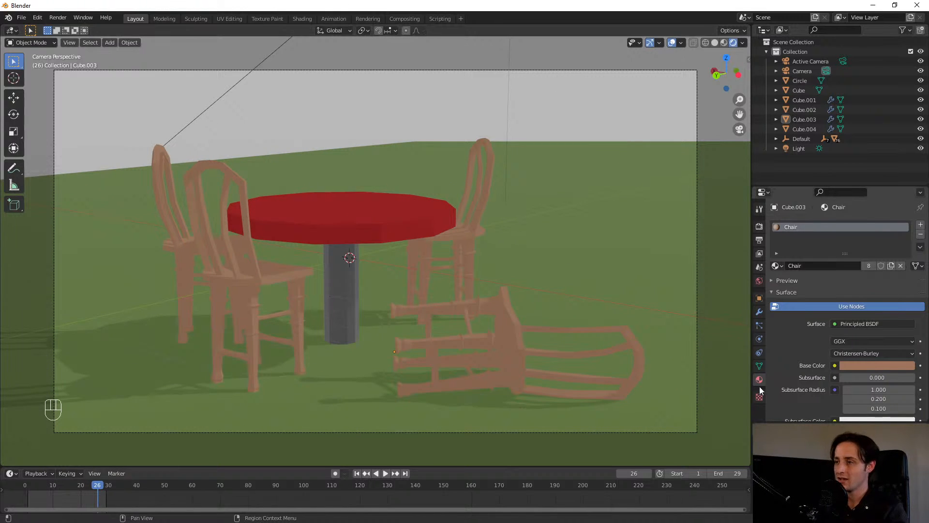
- Set the world sky background strength to 0.3
{"action": "left_click", "coordinate": [759, 281]}
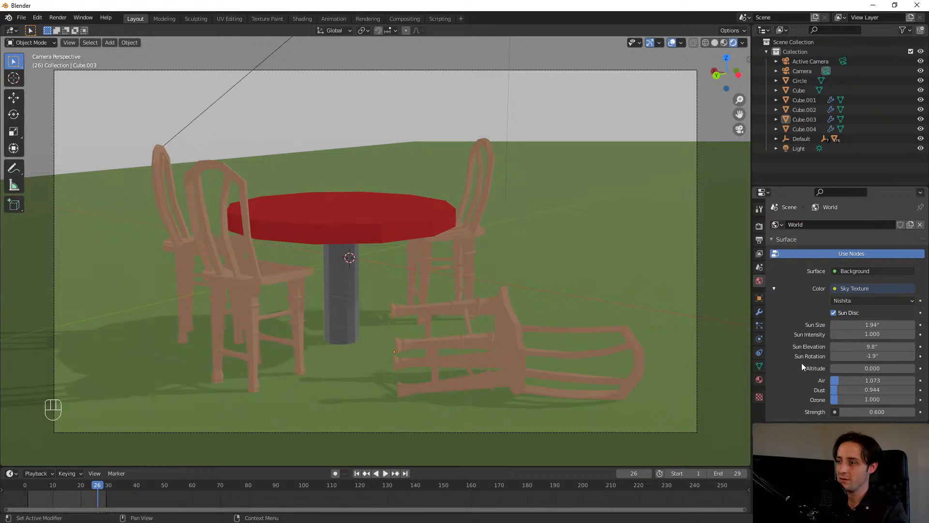
{"action": "scroll", "coordinate": [809, 364], "scroll_direction": "down", "scroll_amount": 2}
{"action": "left_click_drag", "start_coordinate": [877, 377], "coordinate": [852, 378]}
{"action": "left_click", "coordinate": [868, 381]}
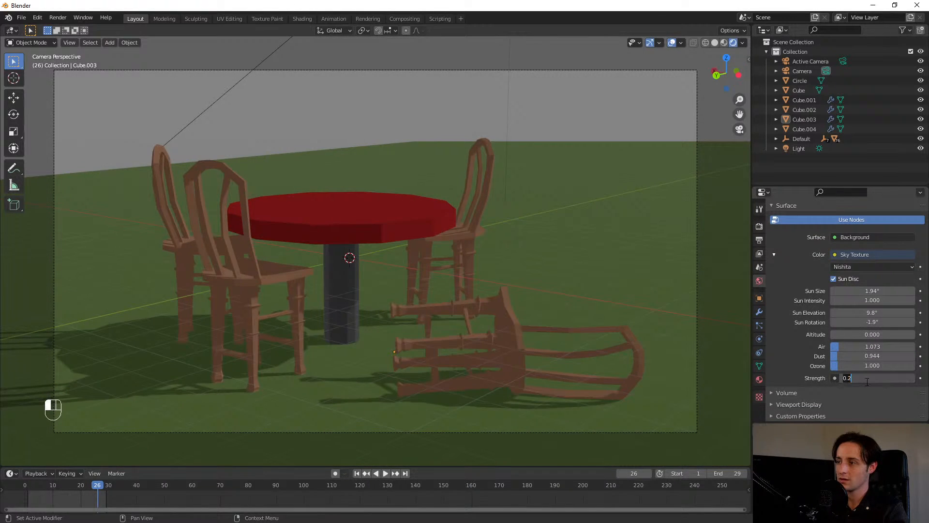
{"action": "type", "text": "0.3"}
{"action": "key", "text": "Return"}
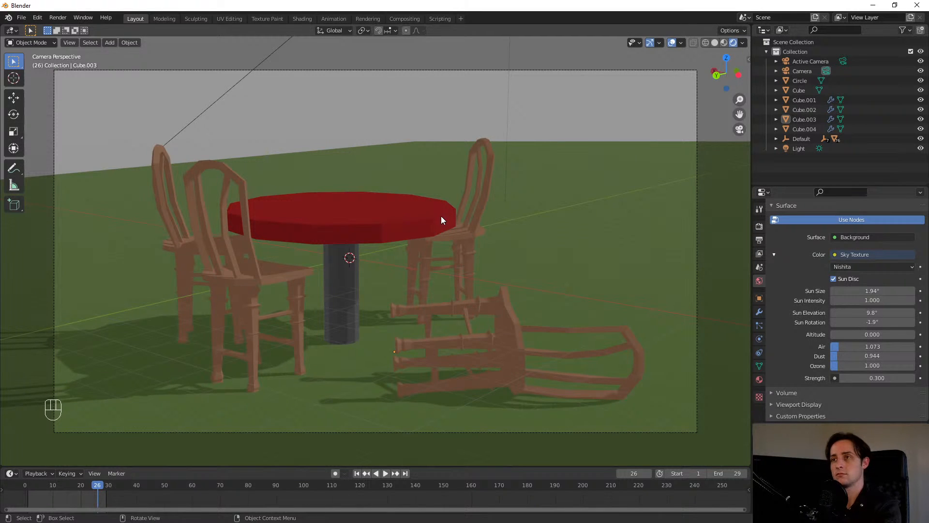
- Render the current frame and view the full result in a maximized render window
{"action": "key", "text": "F12"}
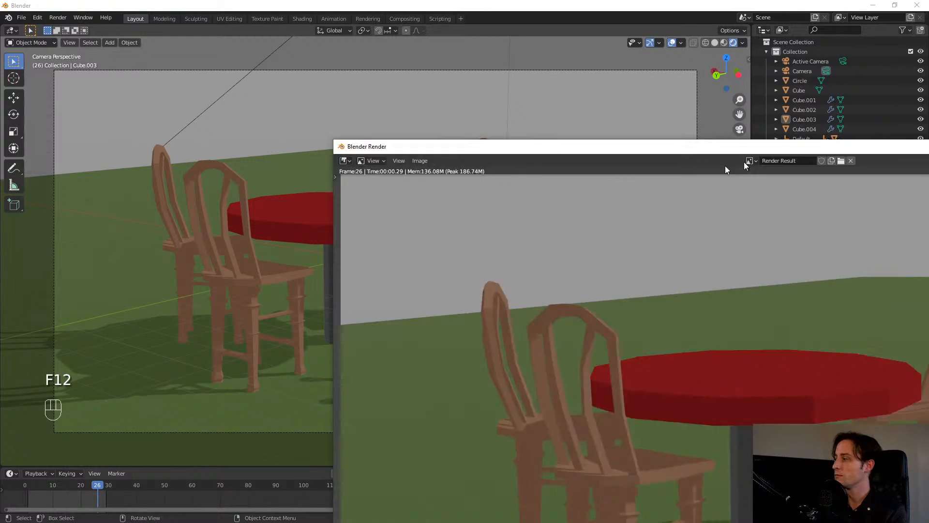
{"action": "double_click", "coordinate": [499, 147]}
{"action": "scroll", "coordinate": [578, 388], "scroll_direction": "down", "scroll_amount": 1}
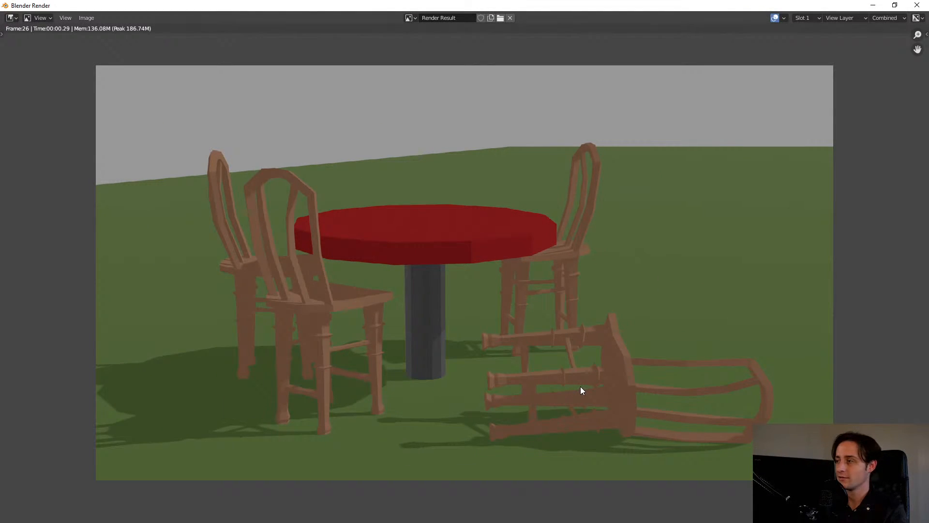